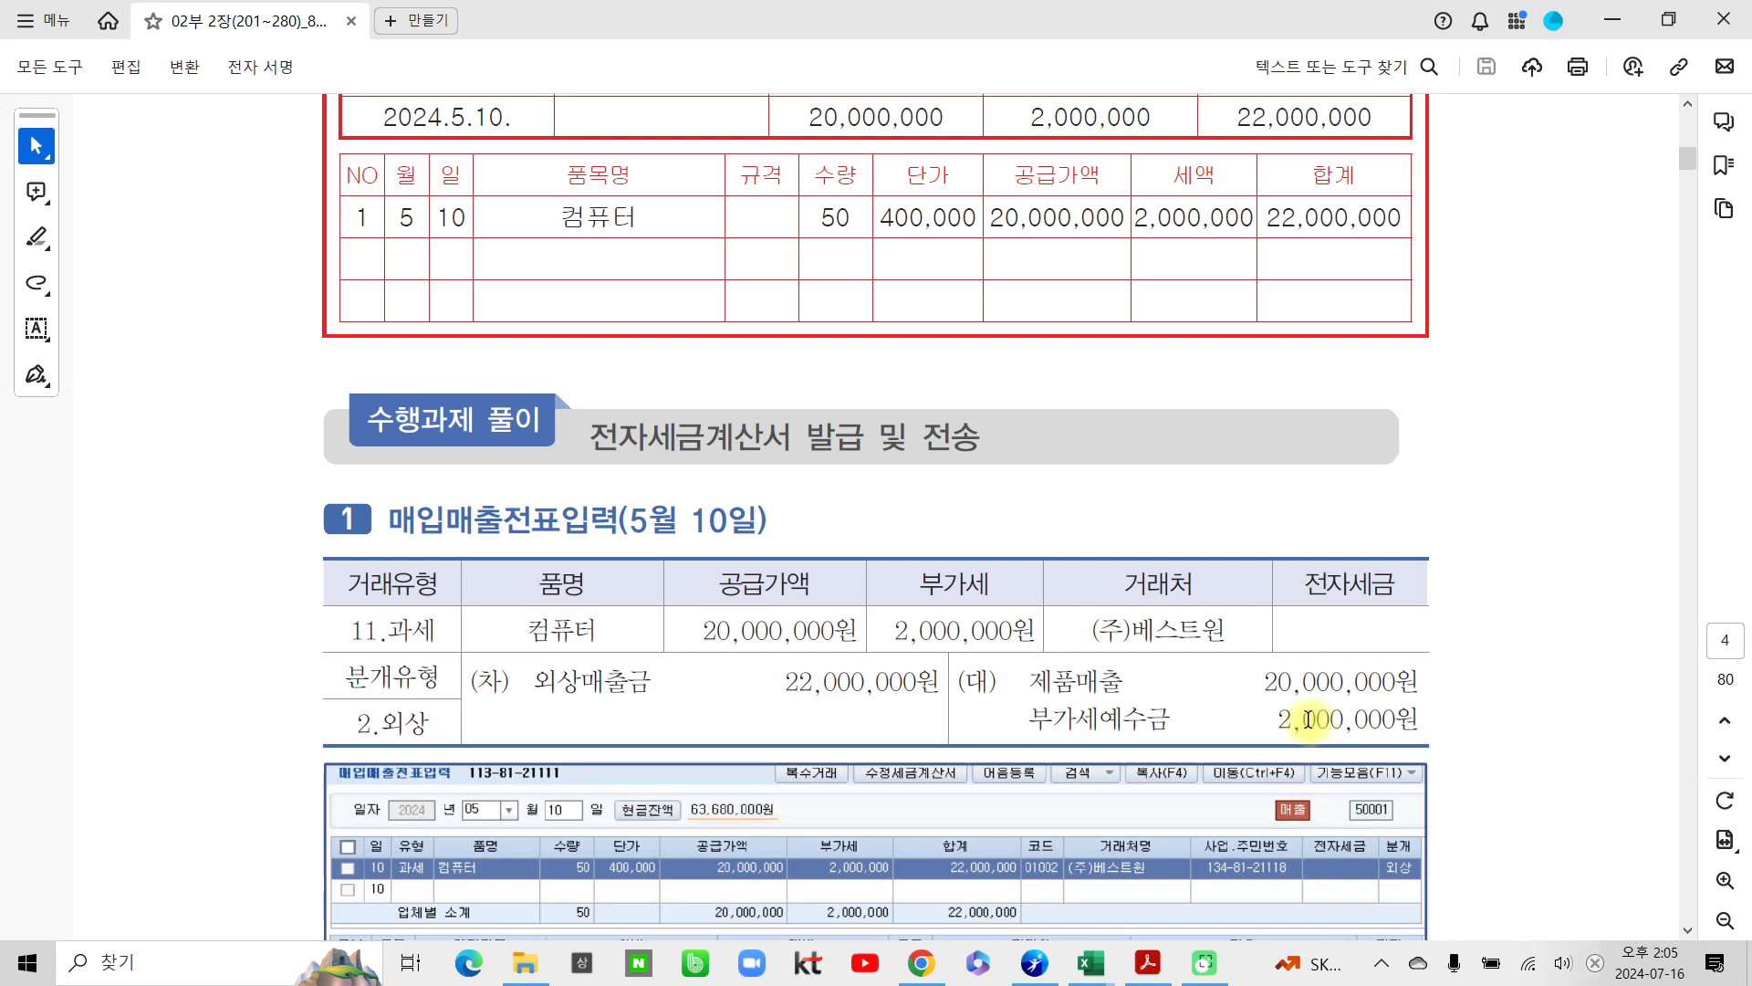
# Step: Launch the Smart A training program and log in to company 2100, (주)삼일전자, at level FAT 1급 in a maximized window
pyautogui.scroll(2, 1588, 529)
pyautogui.scroll(4, 1579, 584)
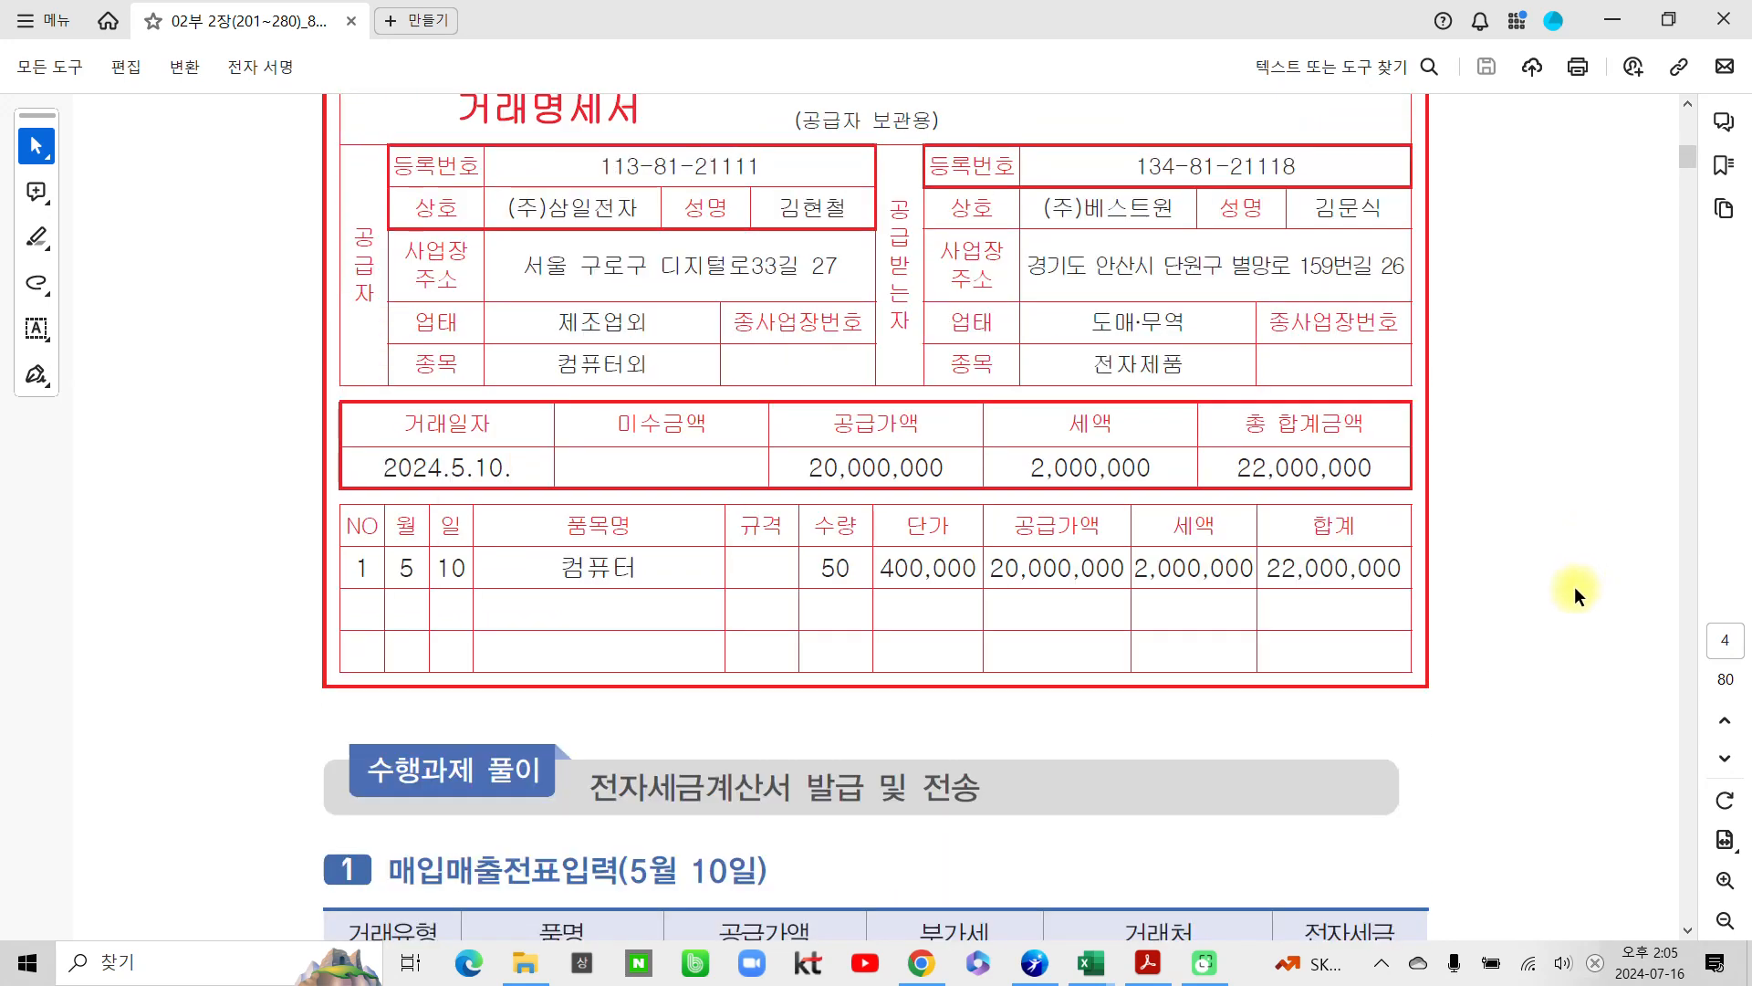
pyautogui.scroll(2, 1575, 588)
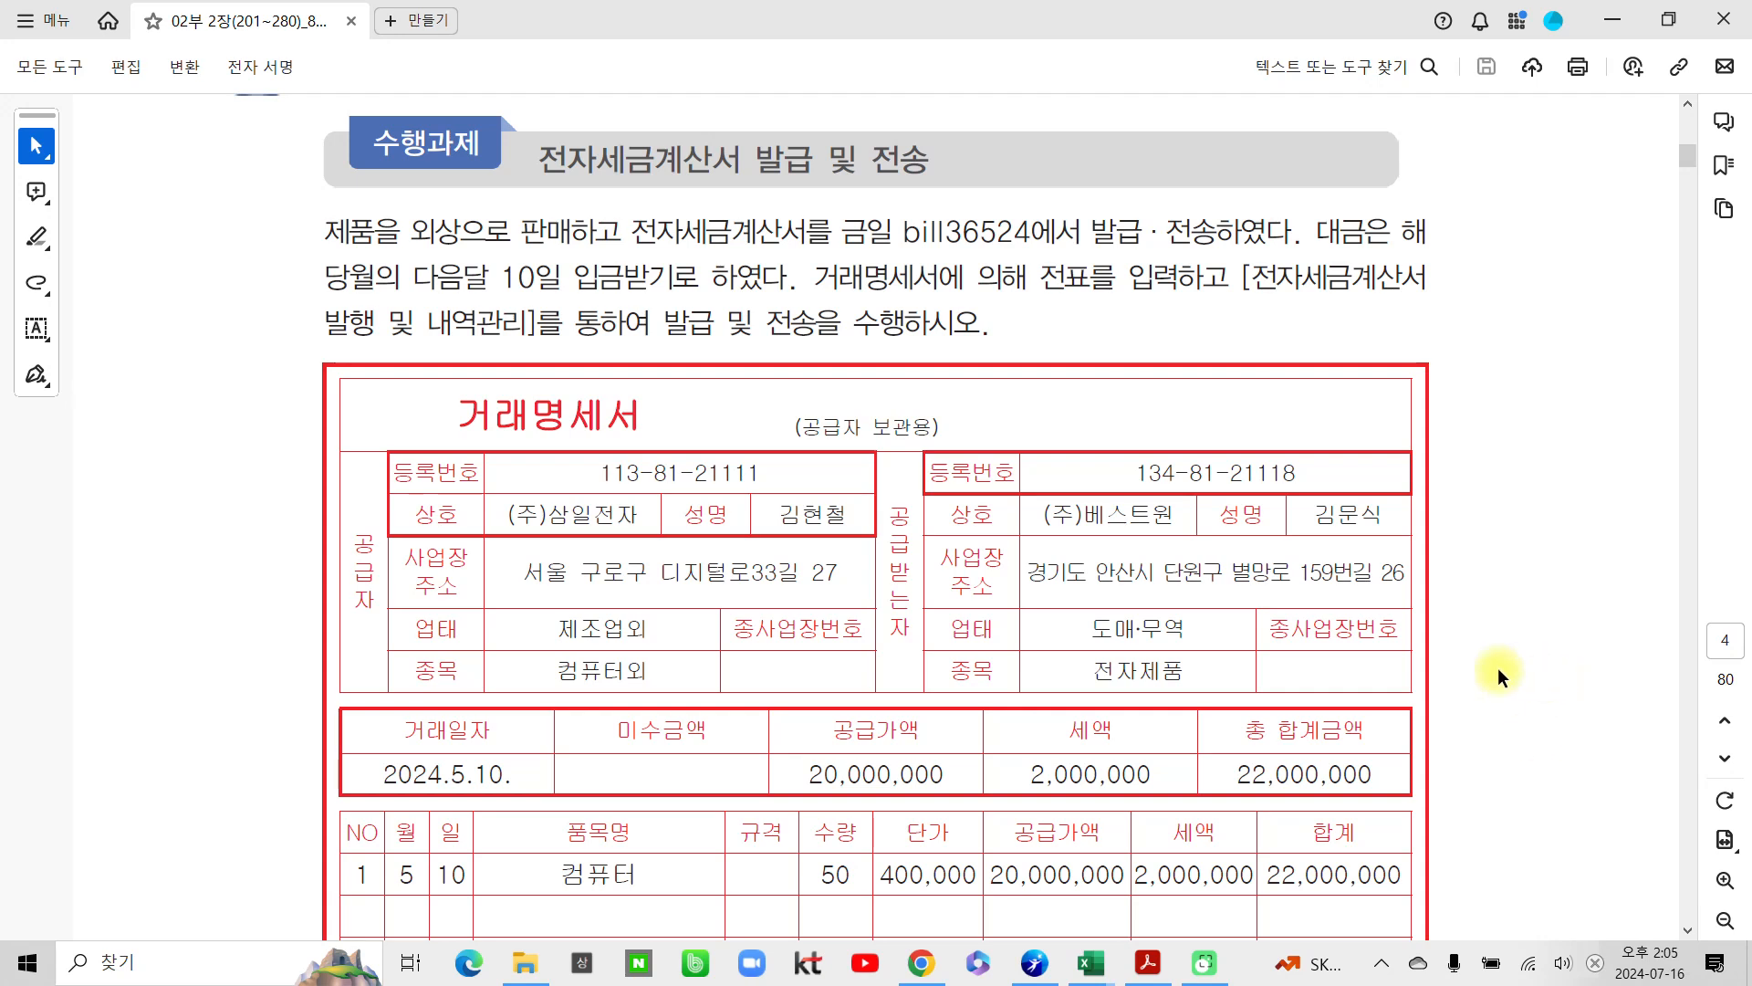
pyautogui.click(28, 962)
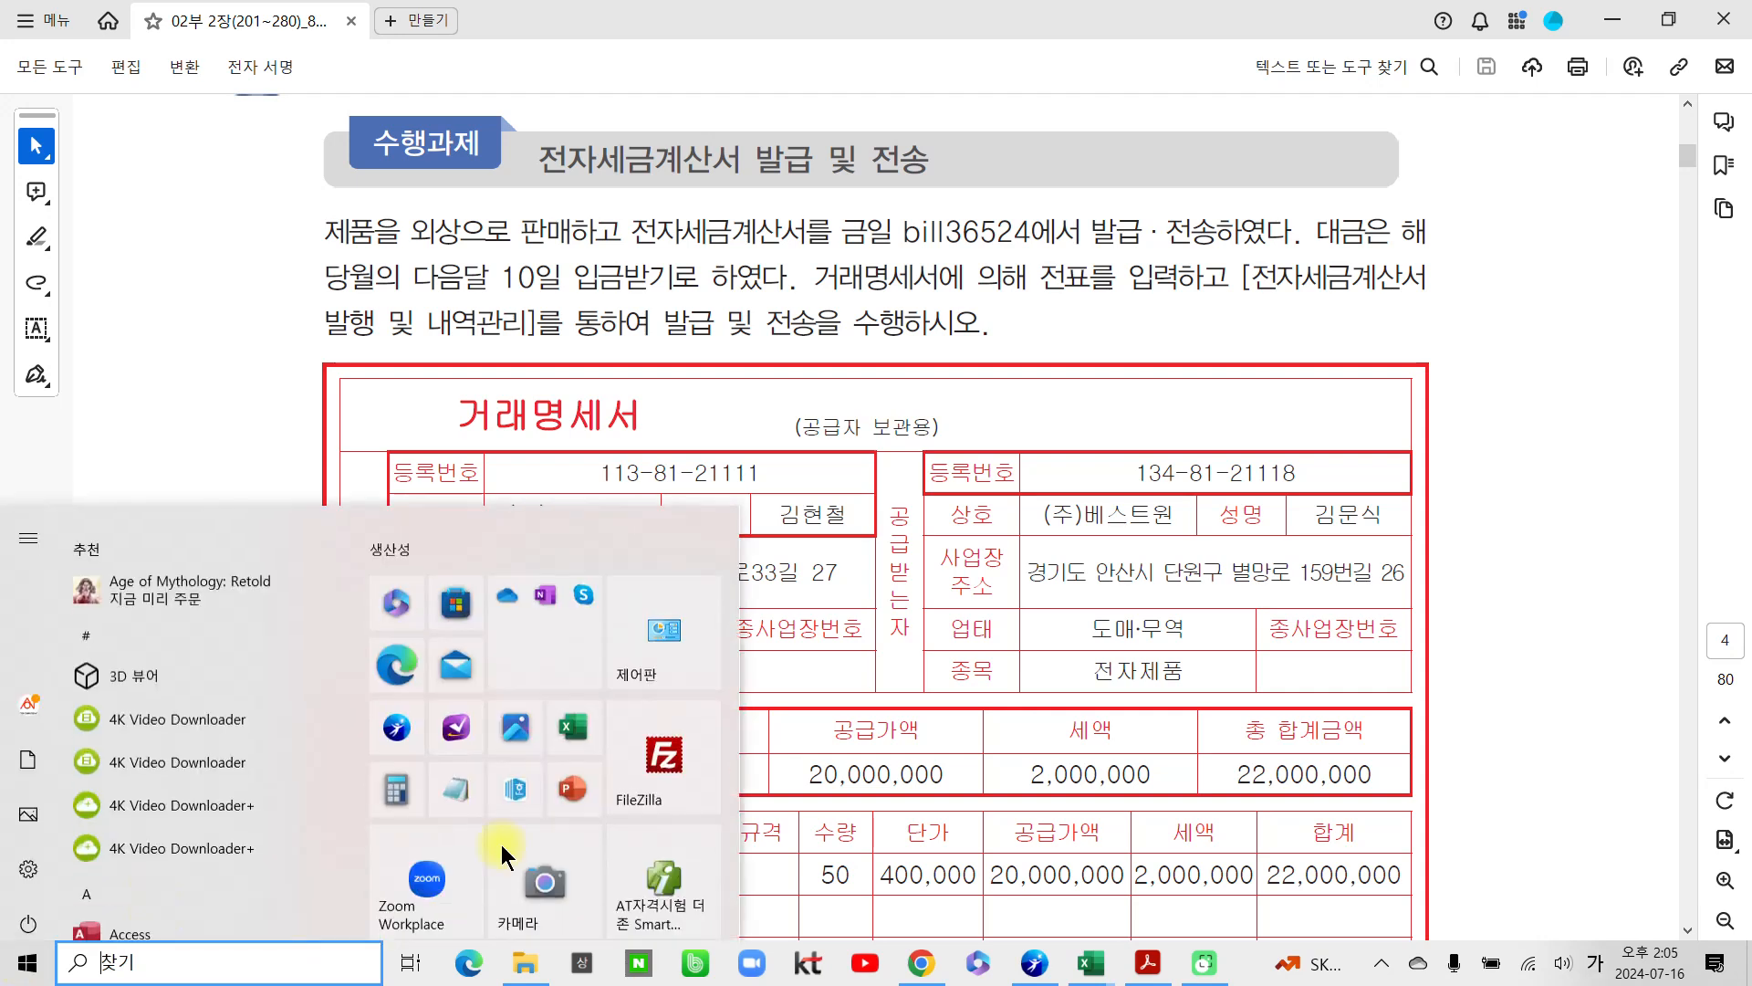
pyautogui.click(671, 834)
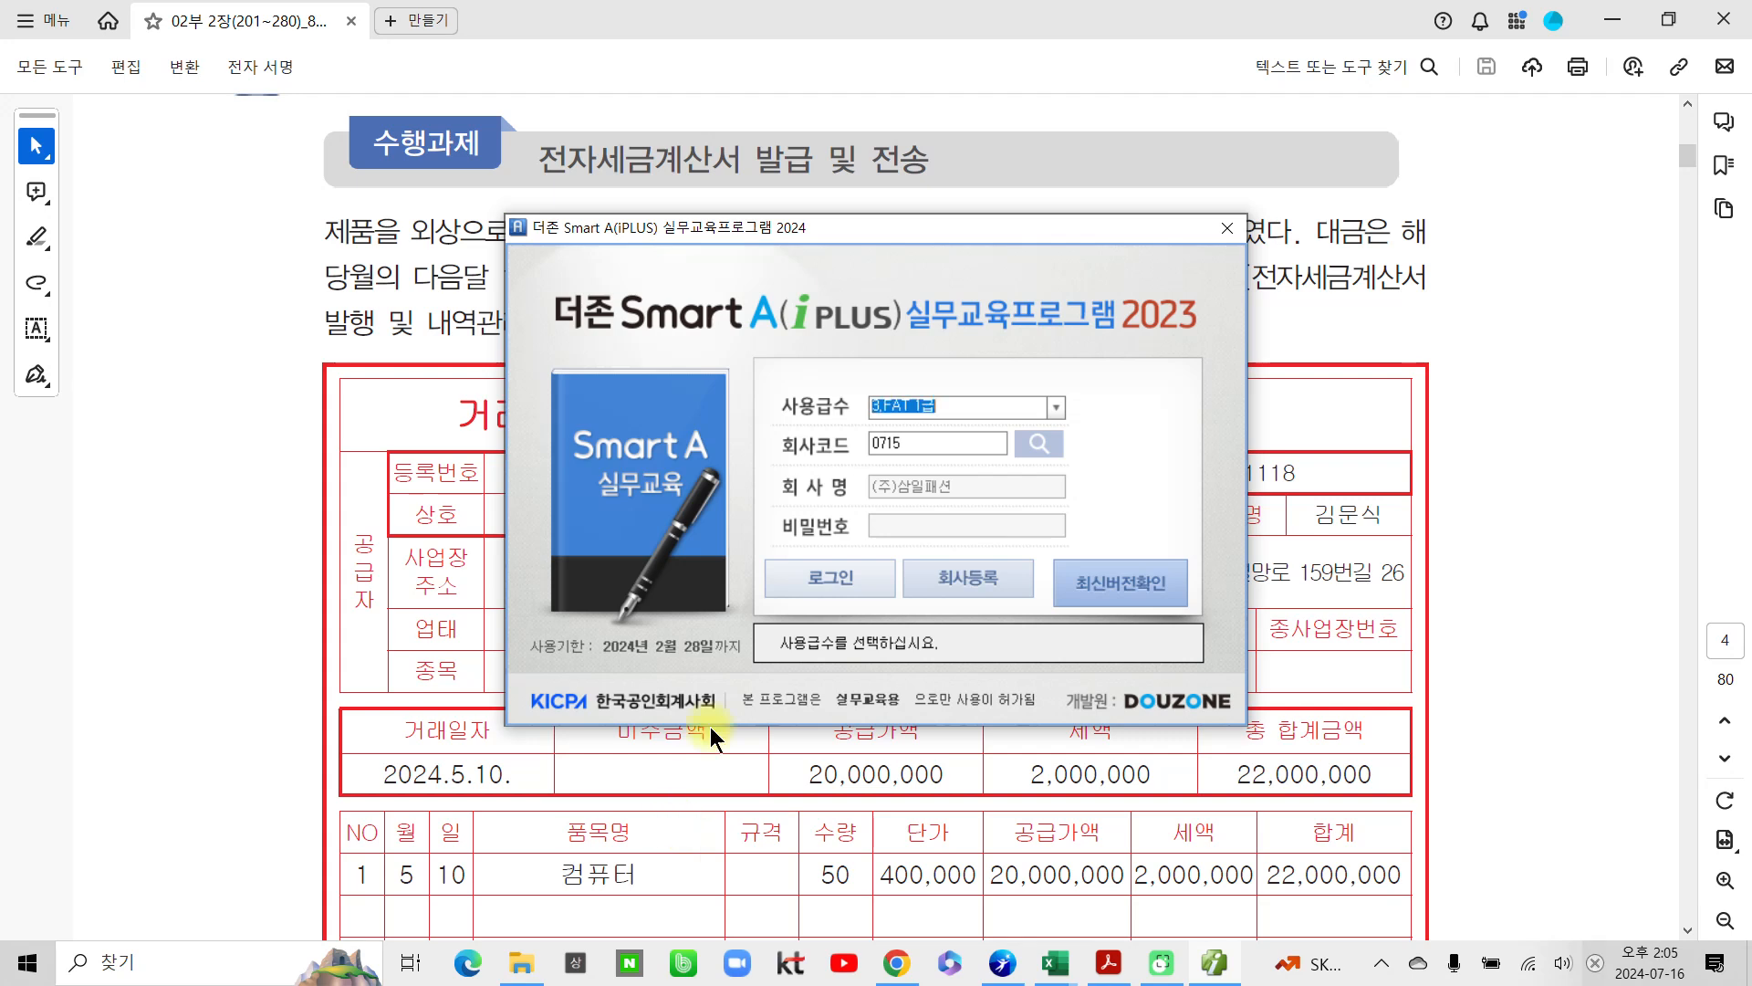
pyautogui.click(1044, 444)
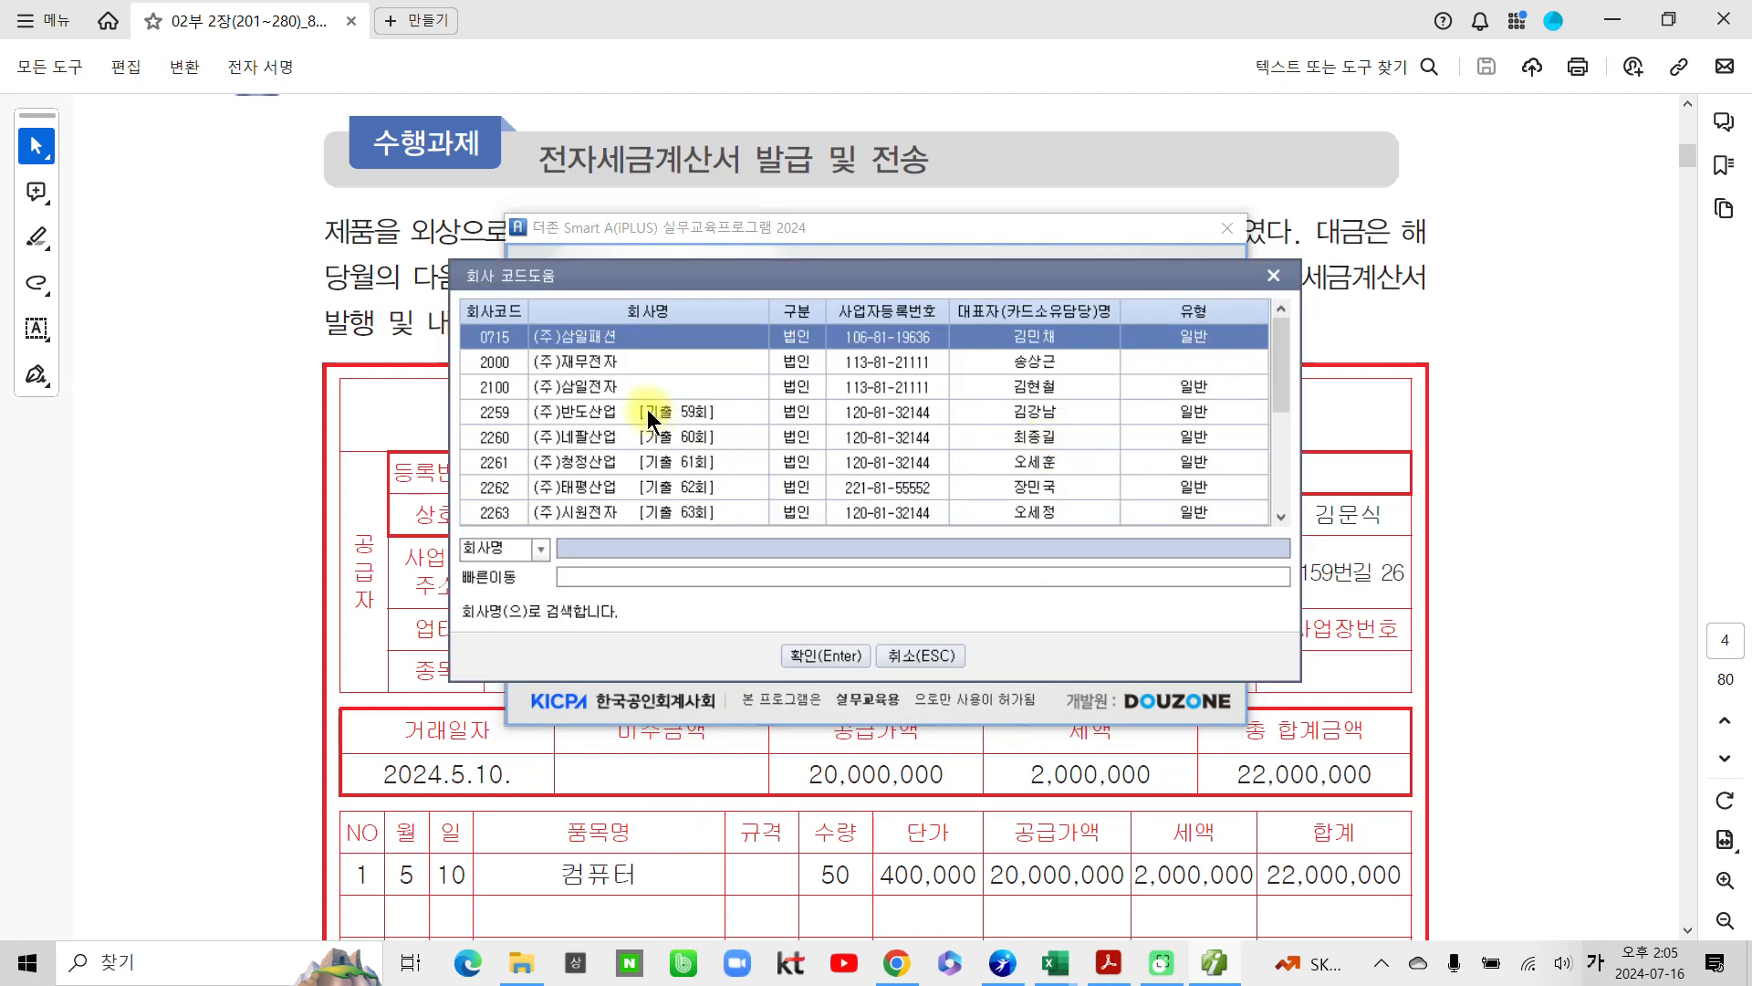
pyautogui.click(588, 387)
pyautogui.click(841, 655)
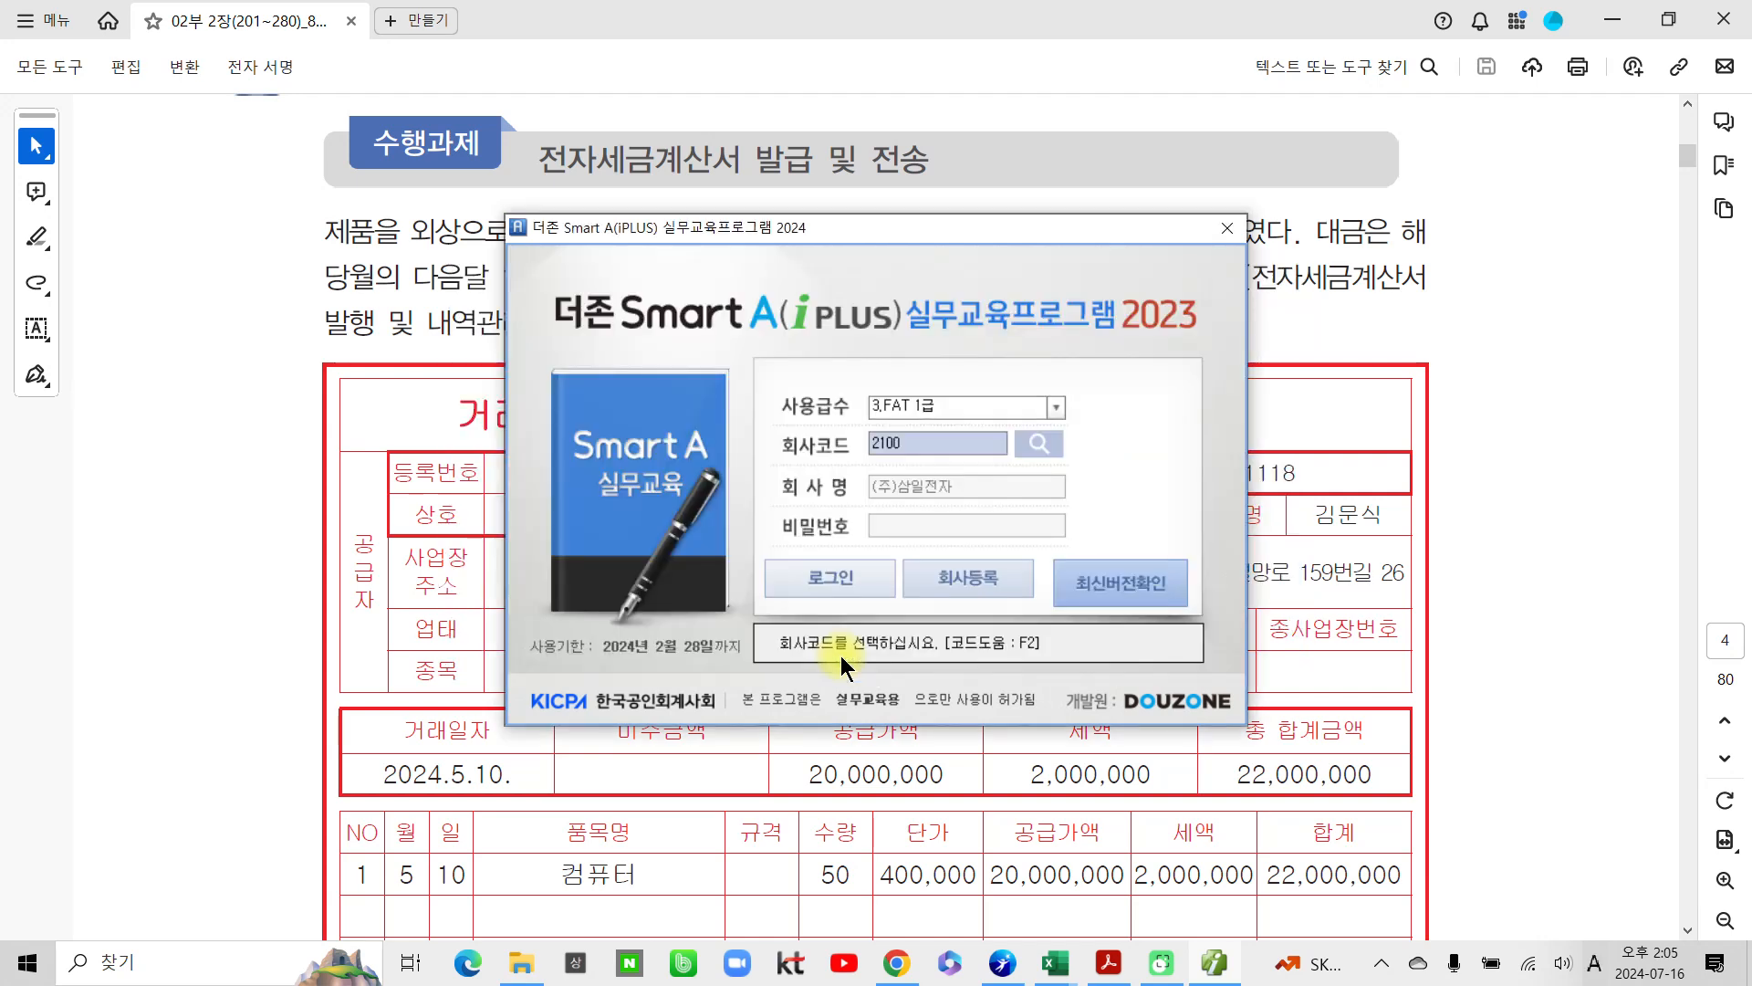
pyautogui.click(858, 578)
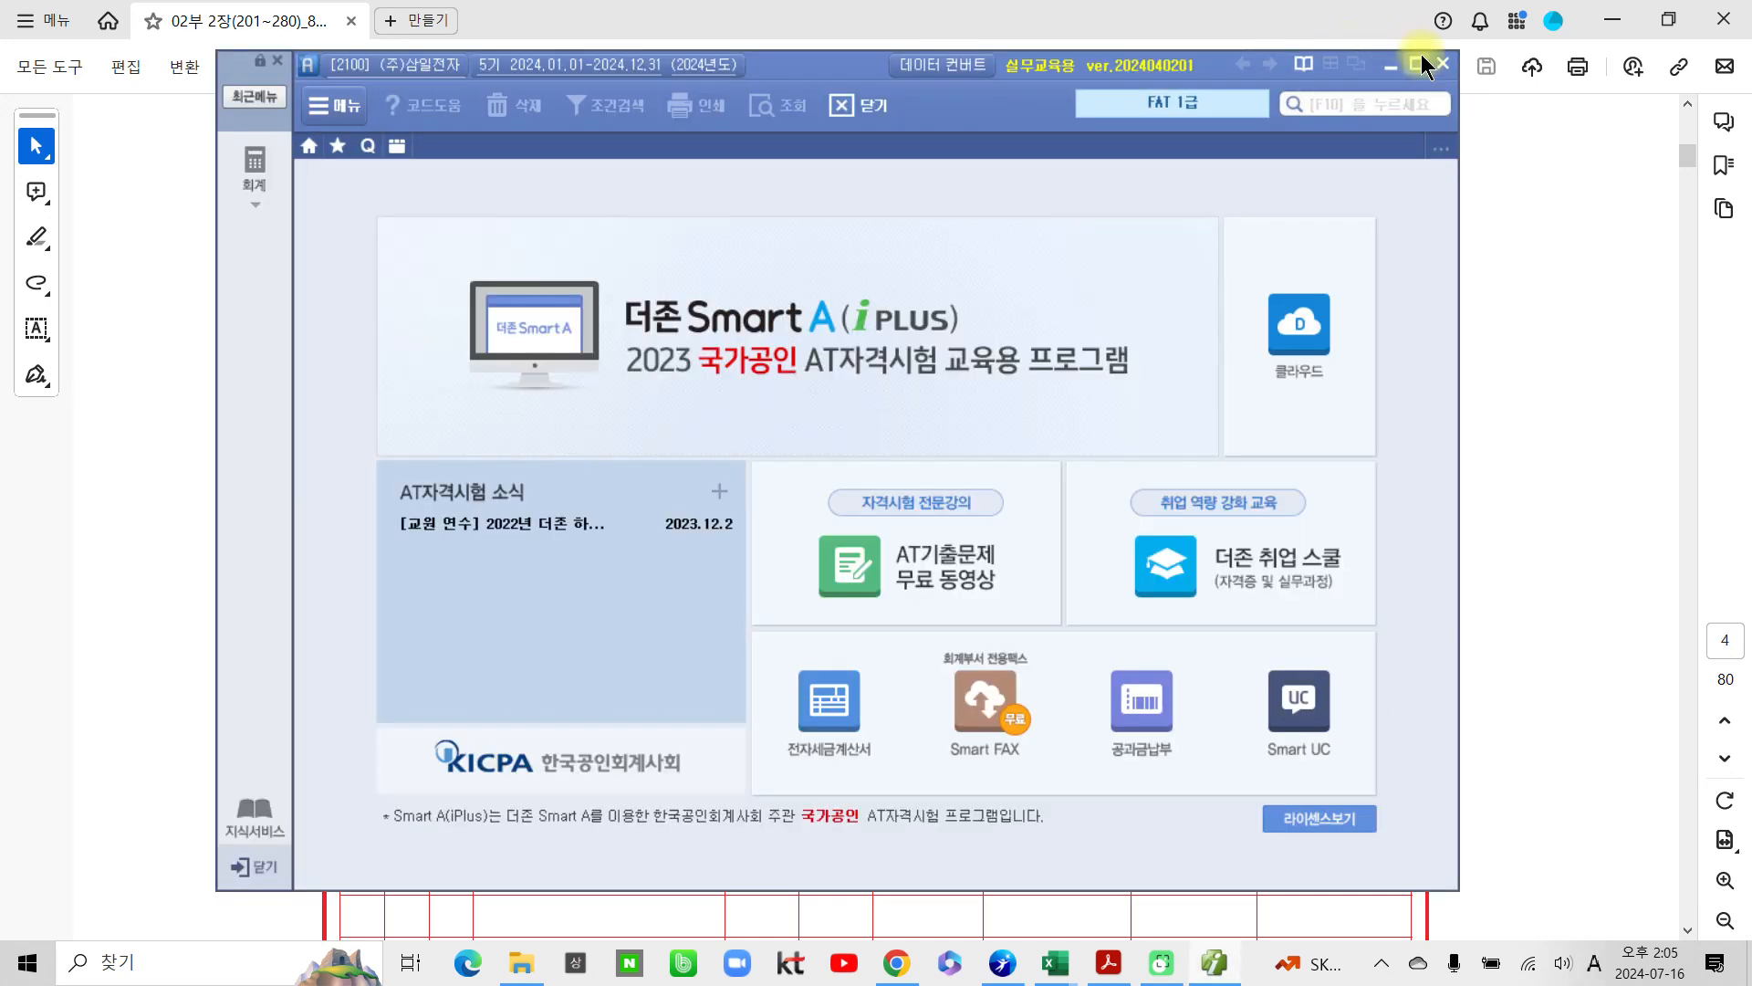
pyautogui.click(1419, 61)
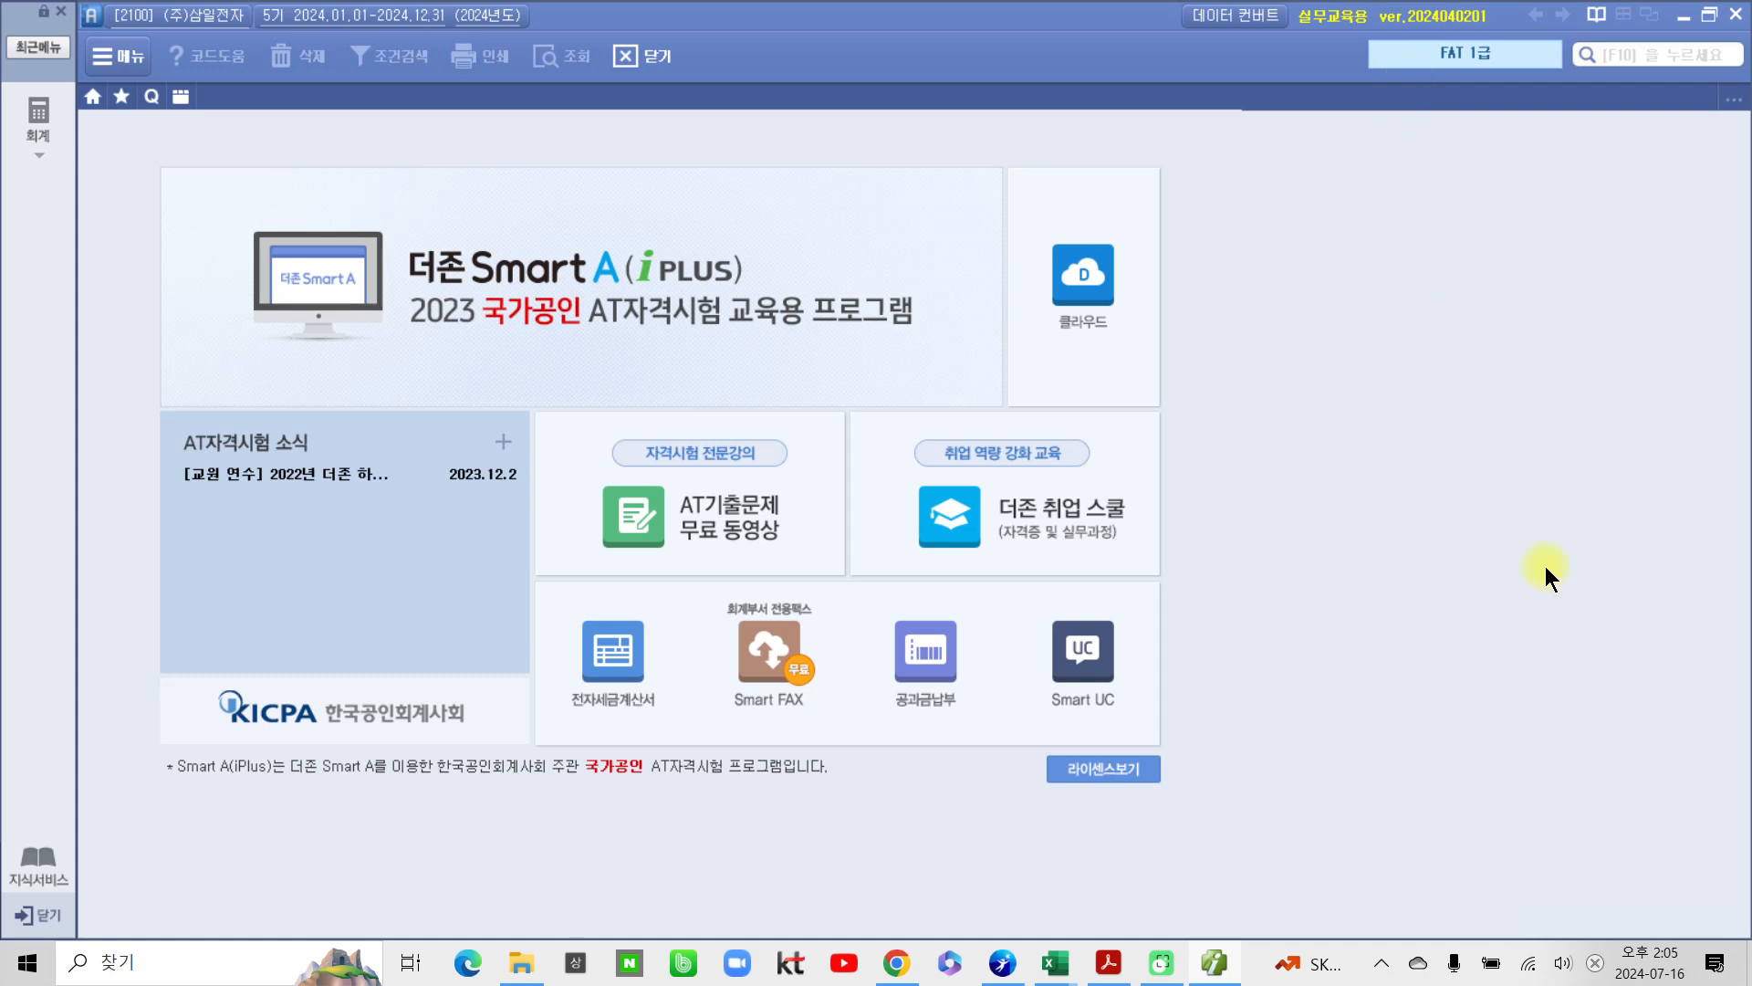
# Step: Exit and restart Smart A, log in to the same company at level TAT 2급, and display the accounting (회계) functions
pyautogui.click(1736, 14)
pyautogui.click(826, 535)
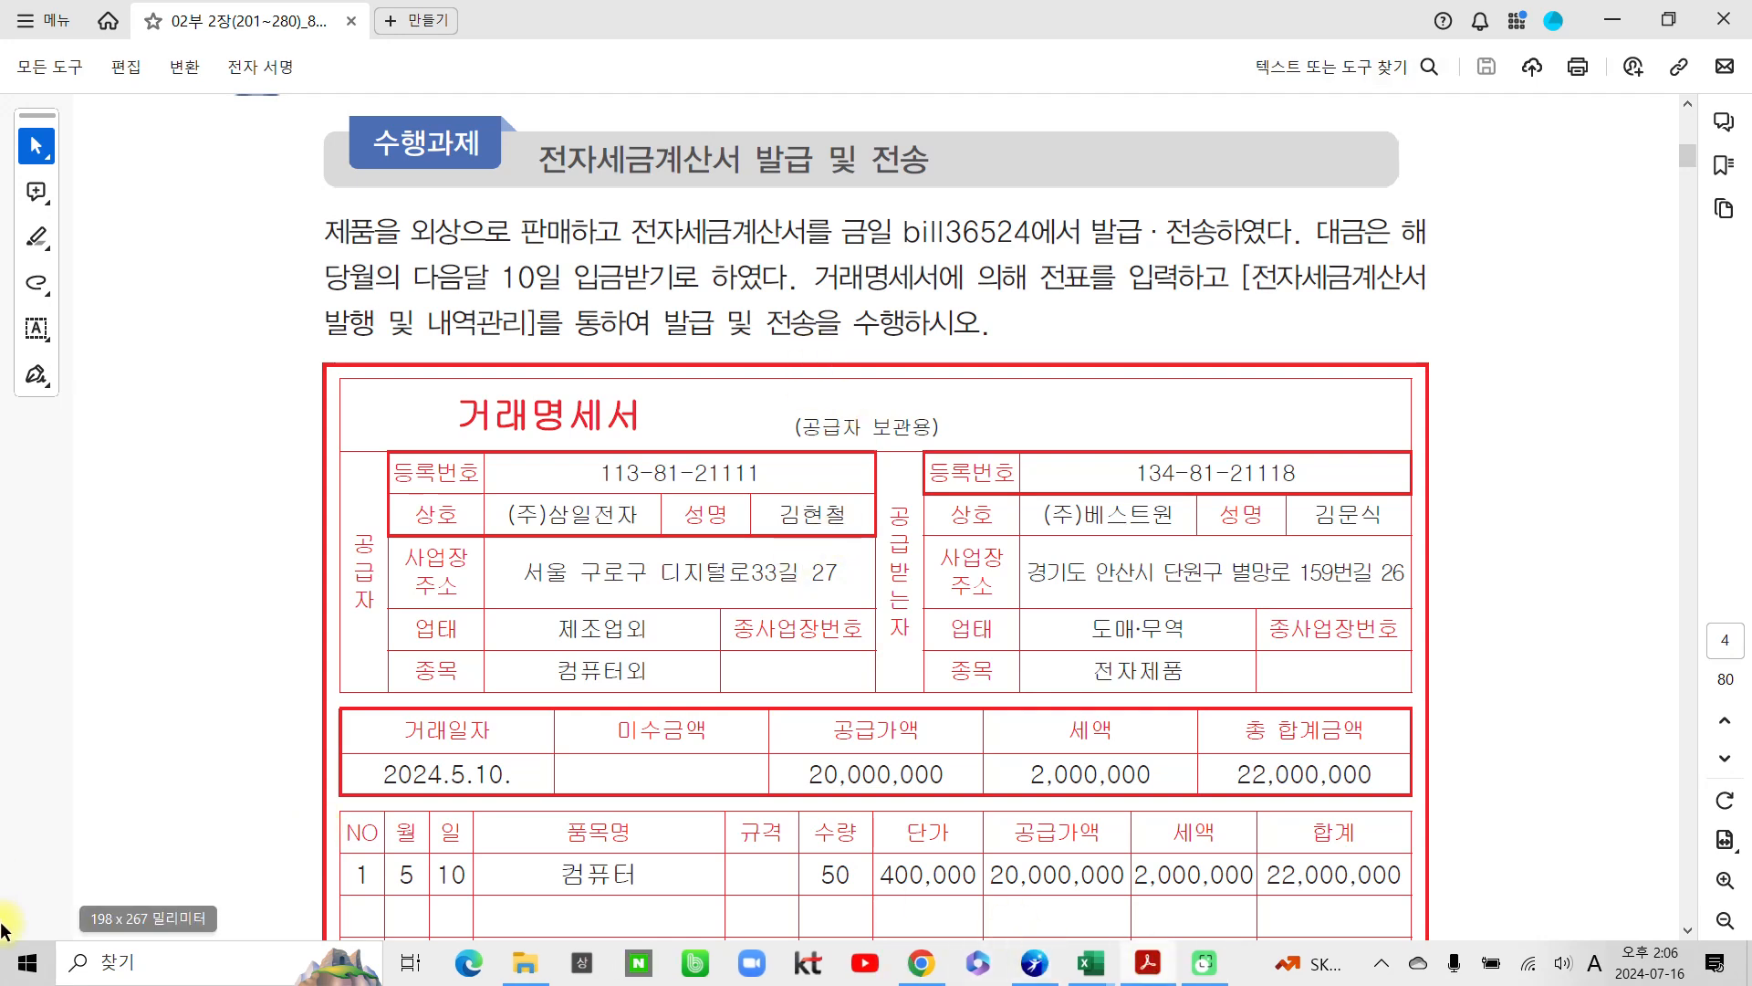
pyautogui.click(27, 974)
pyautogui.scroll(-2, 671, 807)
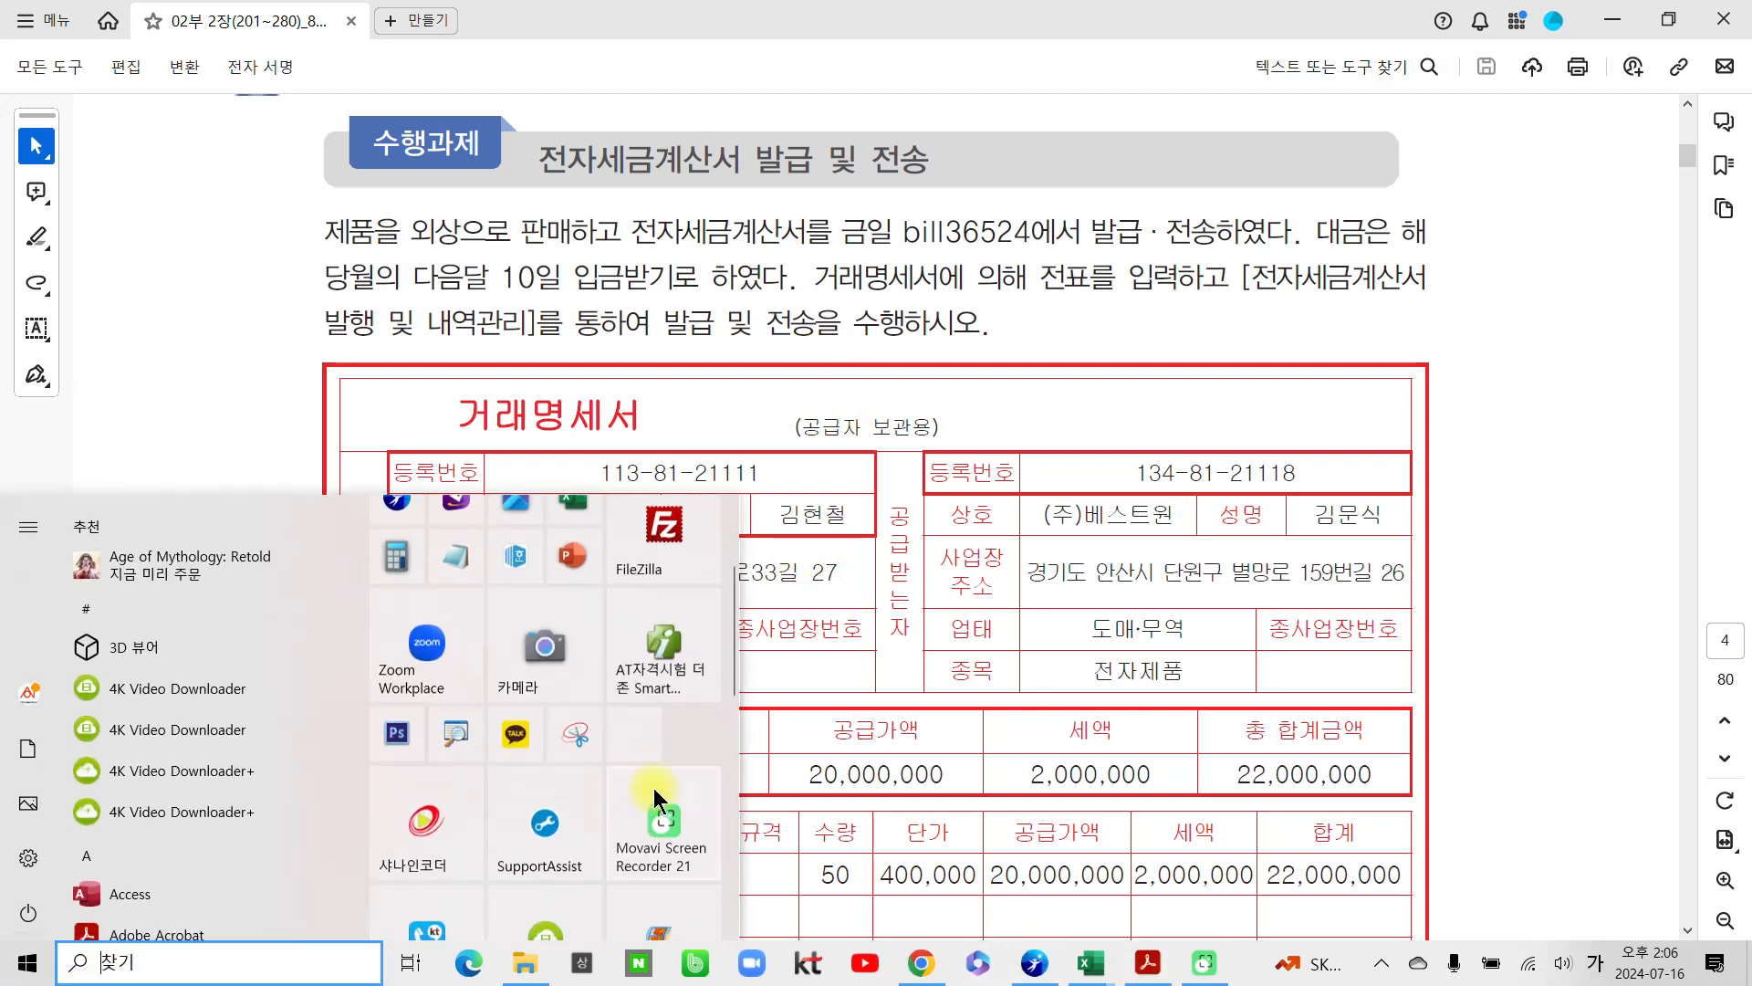
pyautogui.click(679, 649)
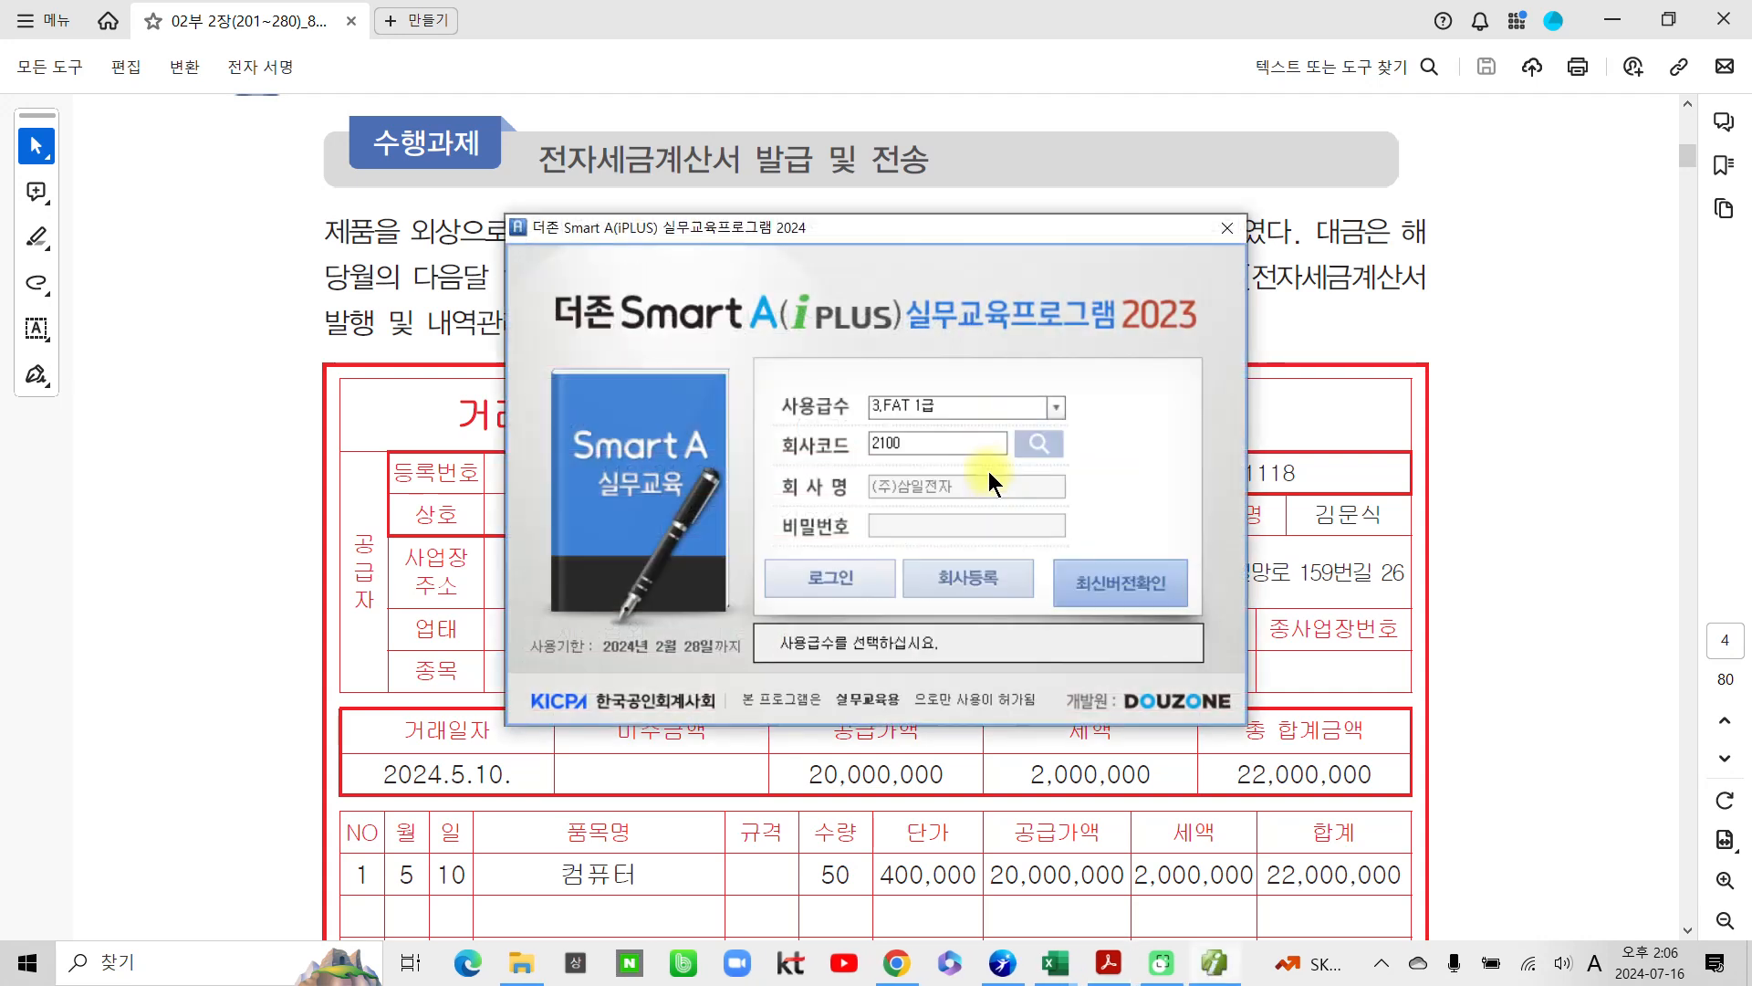
pyautogui.click(1055, 407)
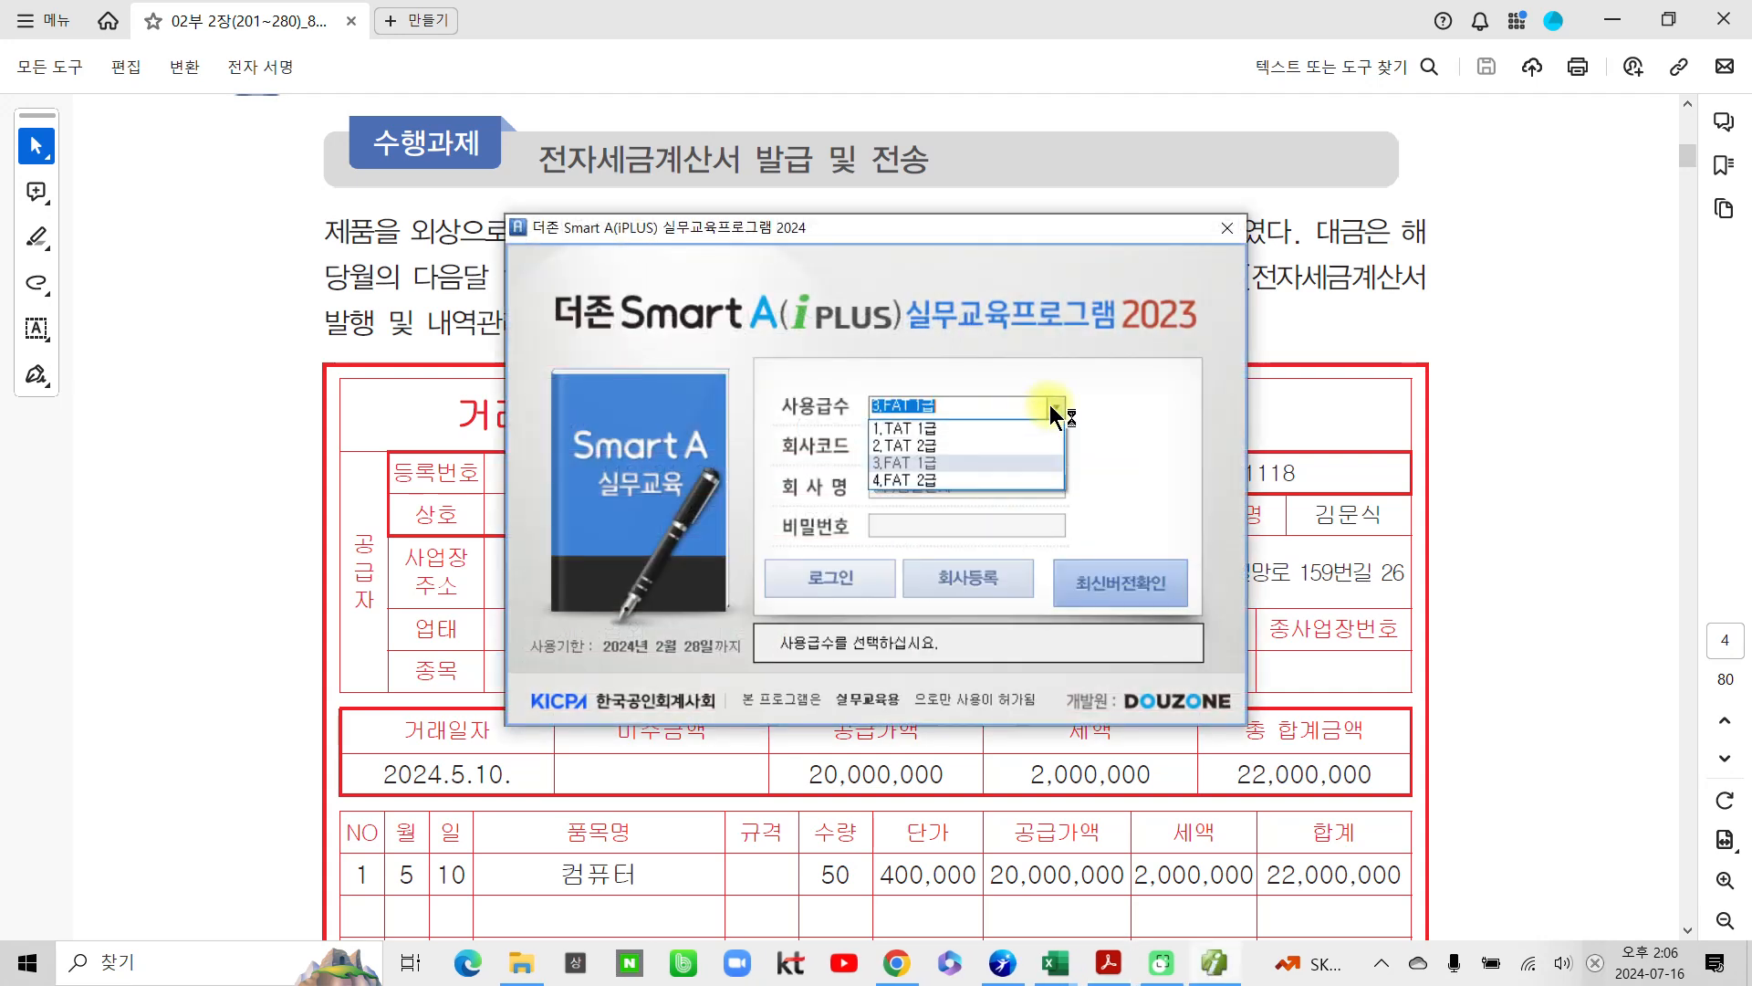
pyautogui.click(951, 443)
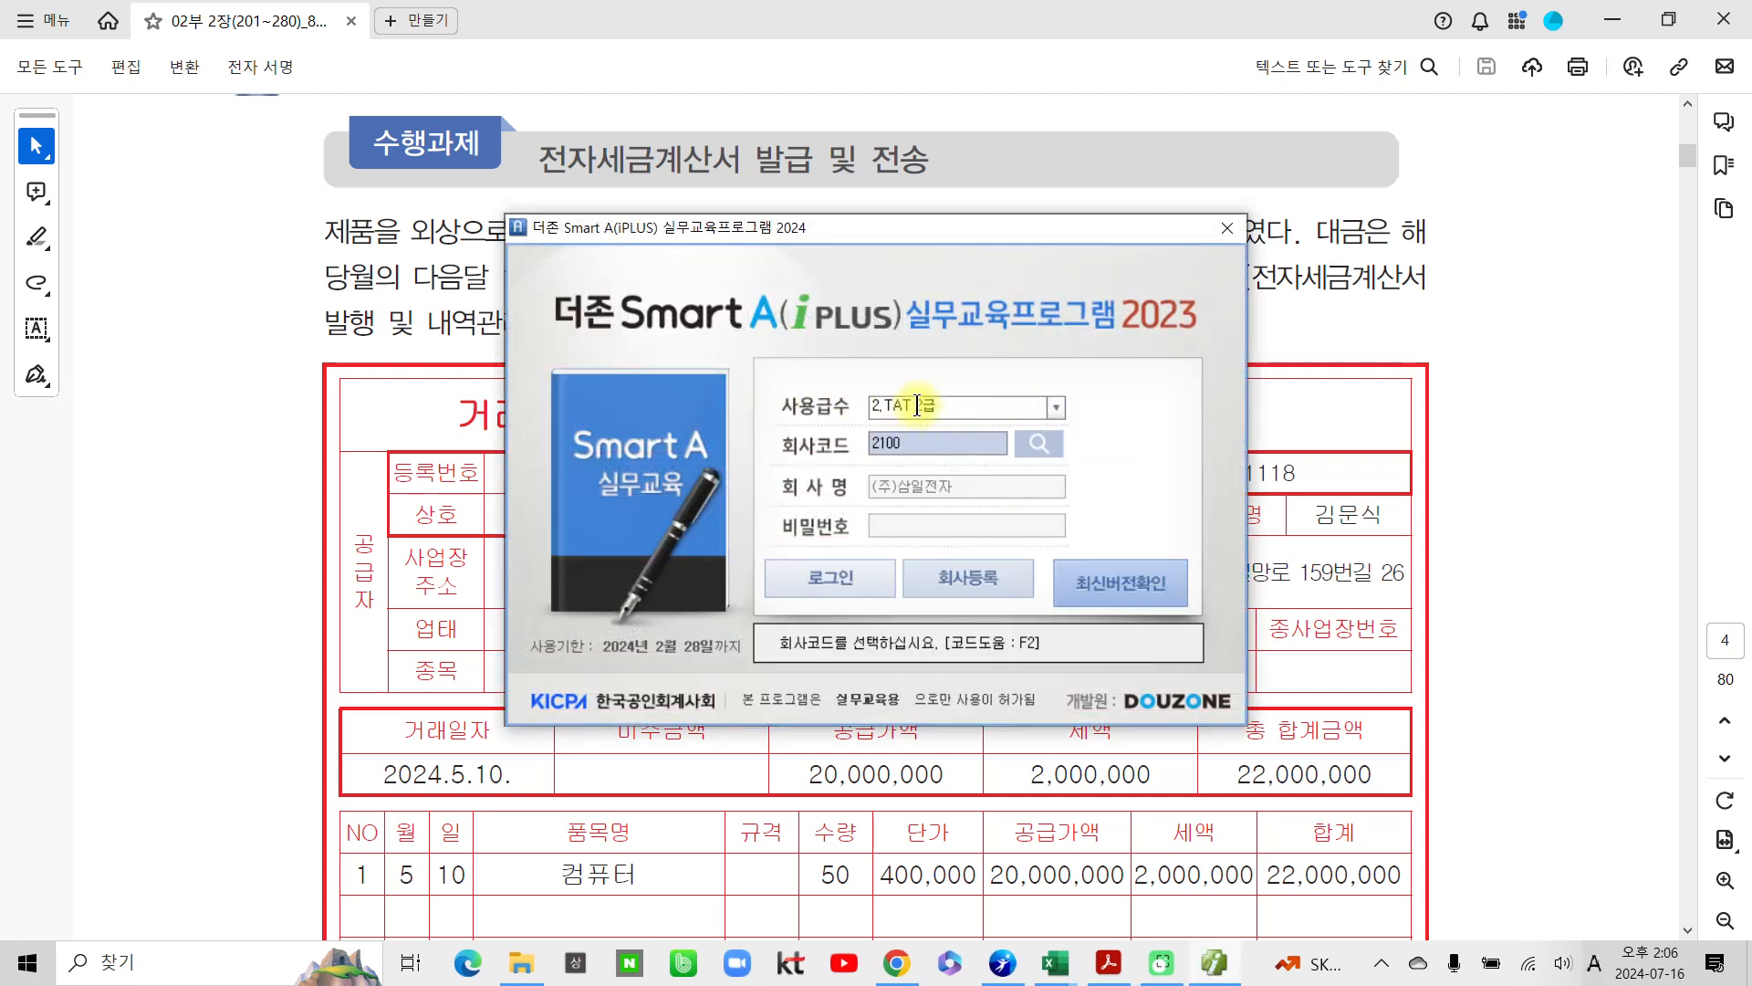
pyautogui.click(851, 581)
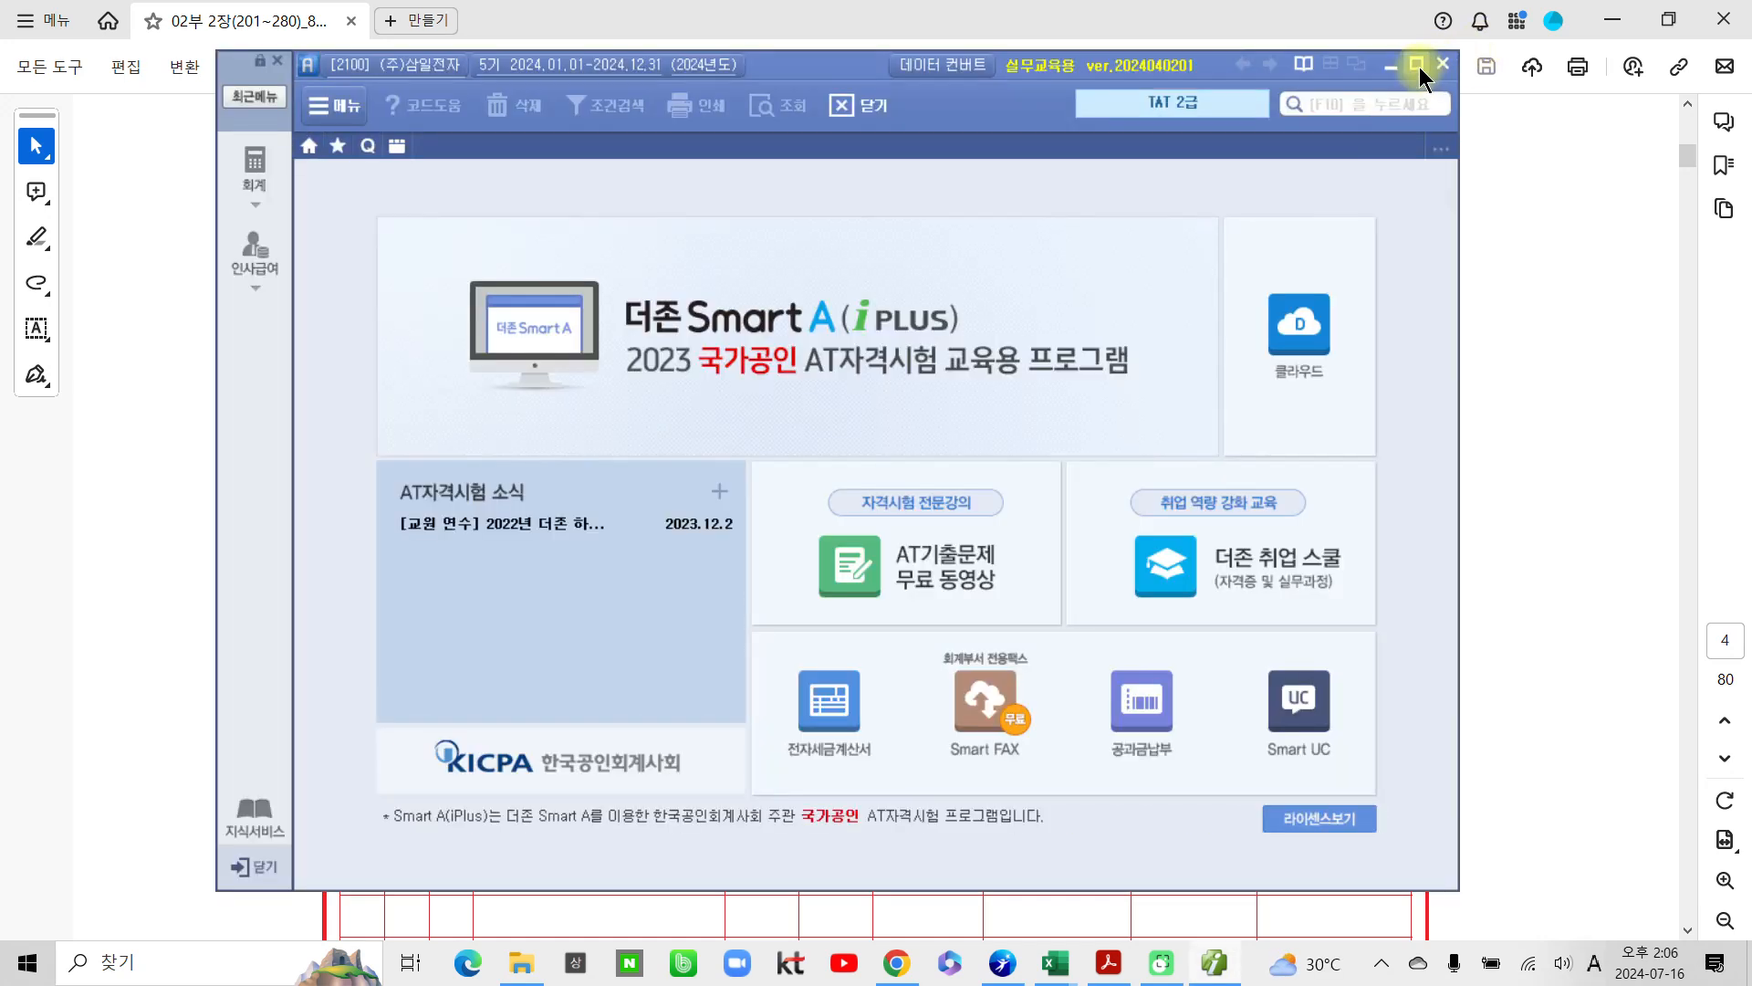
pyautogui.click(1417, 64)
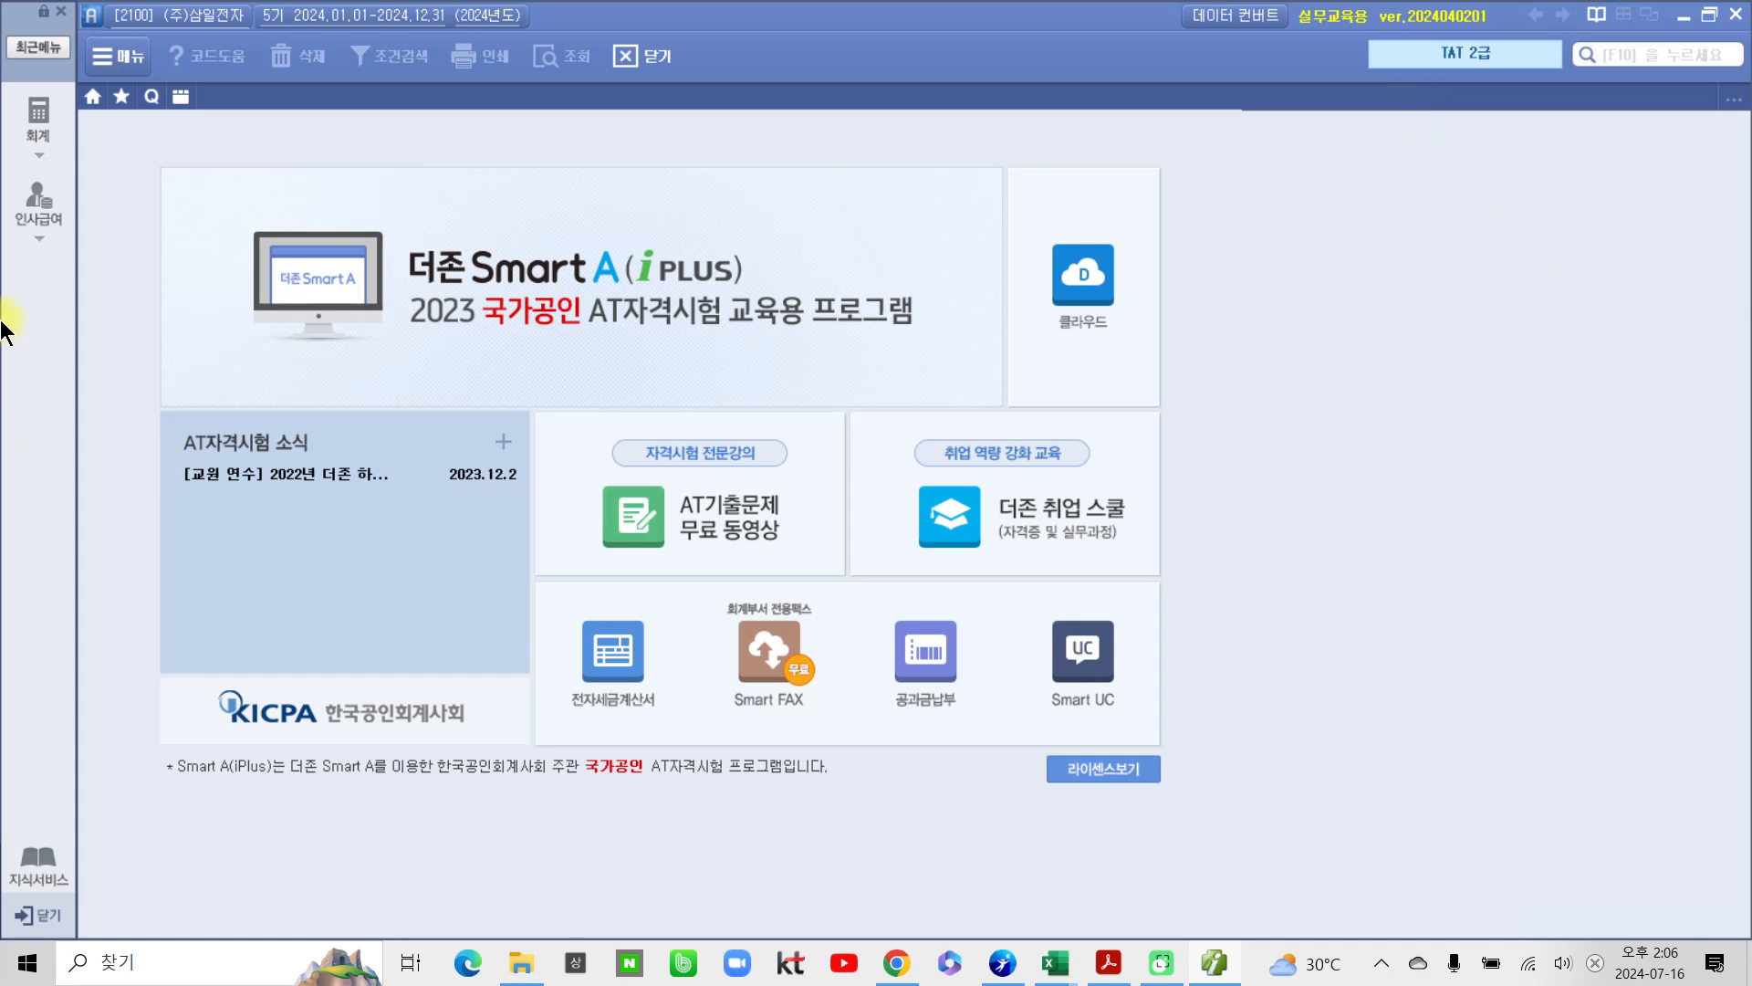
pyautogui.click(36, 119)
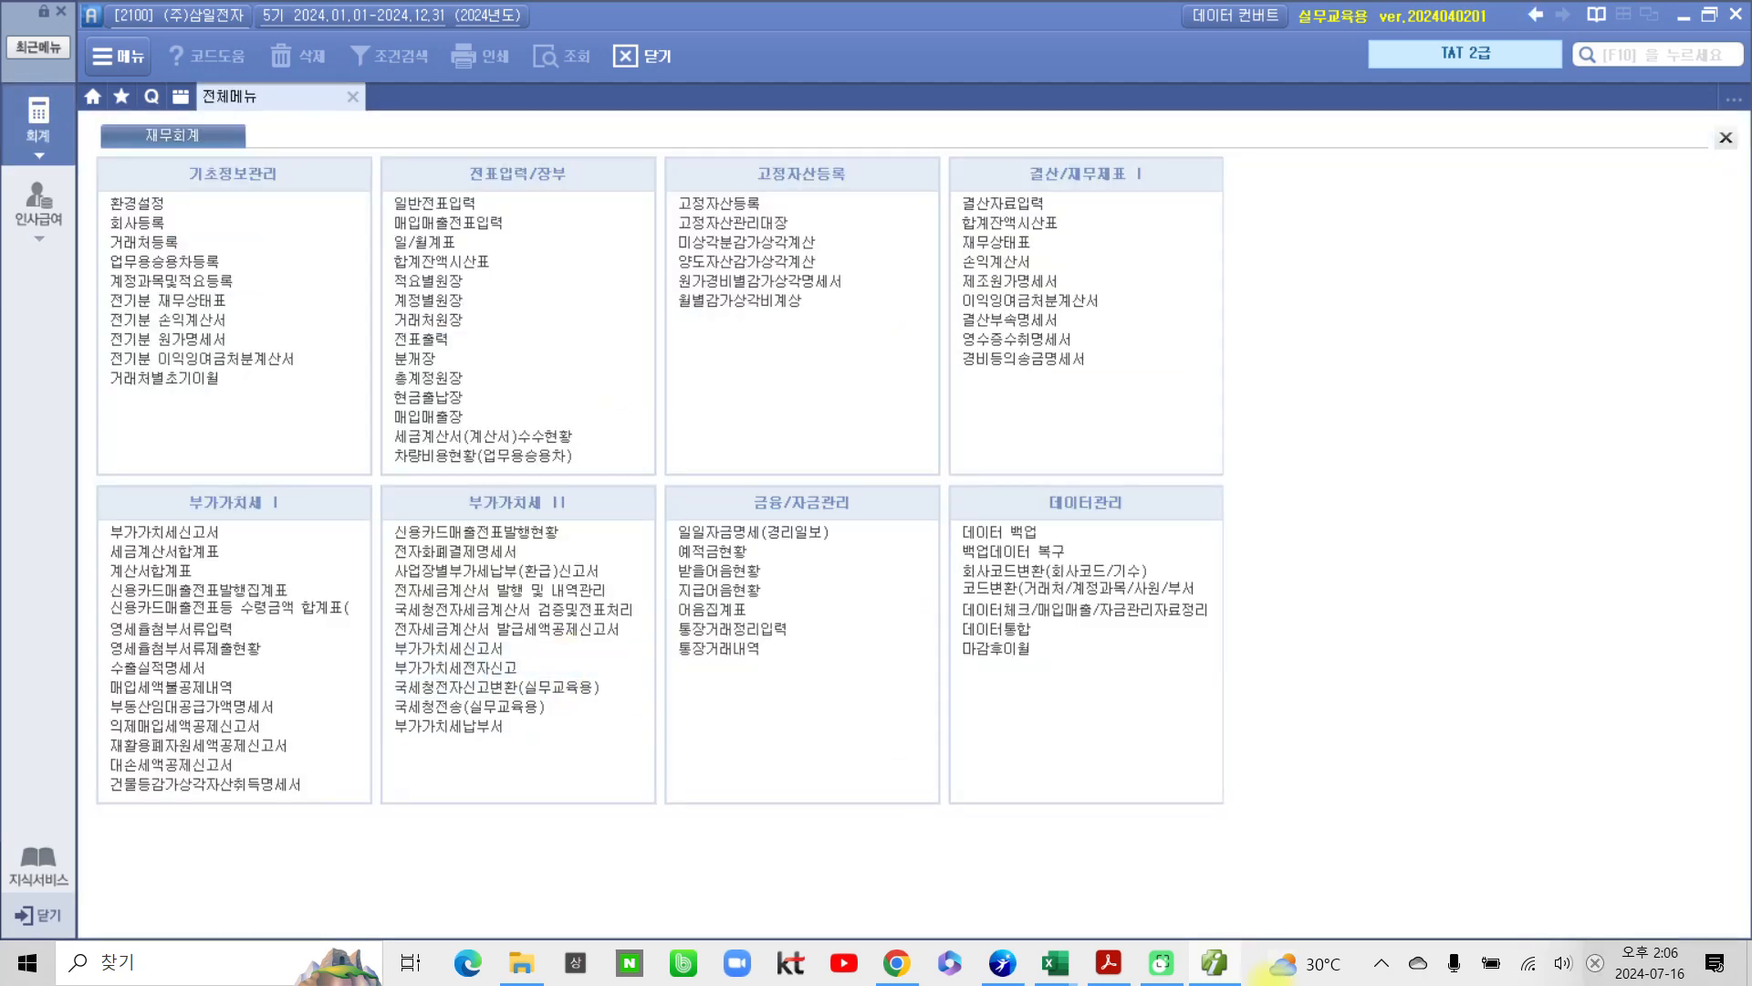
# Step: Switch to the PDF in Acrobat and highlight the heading "전자세금계산서 발급 및 전송" and the phrase "다음달 10일 입금받기로 하였다."
pyautogui.click(1110, 967)
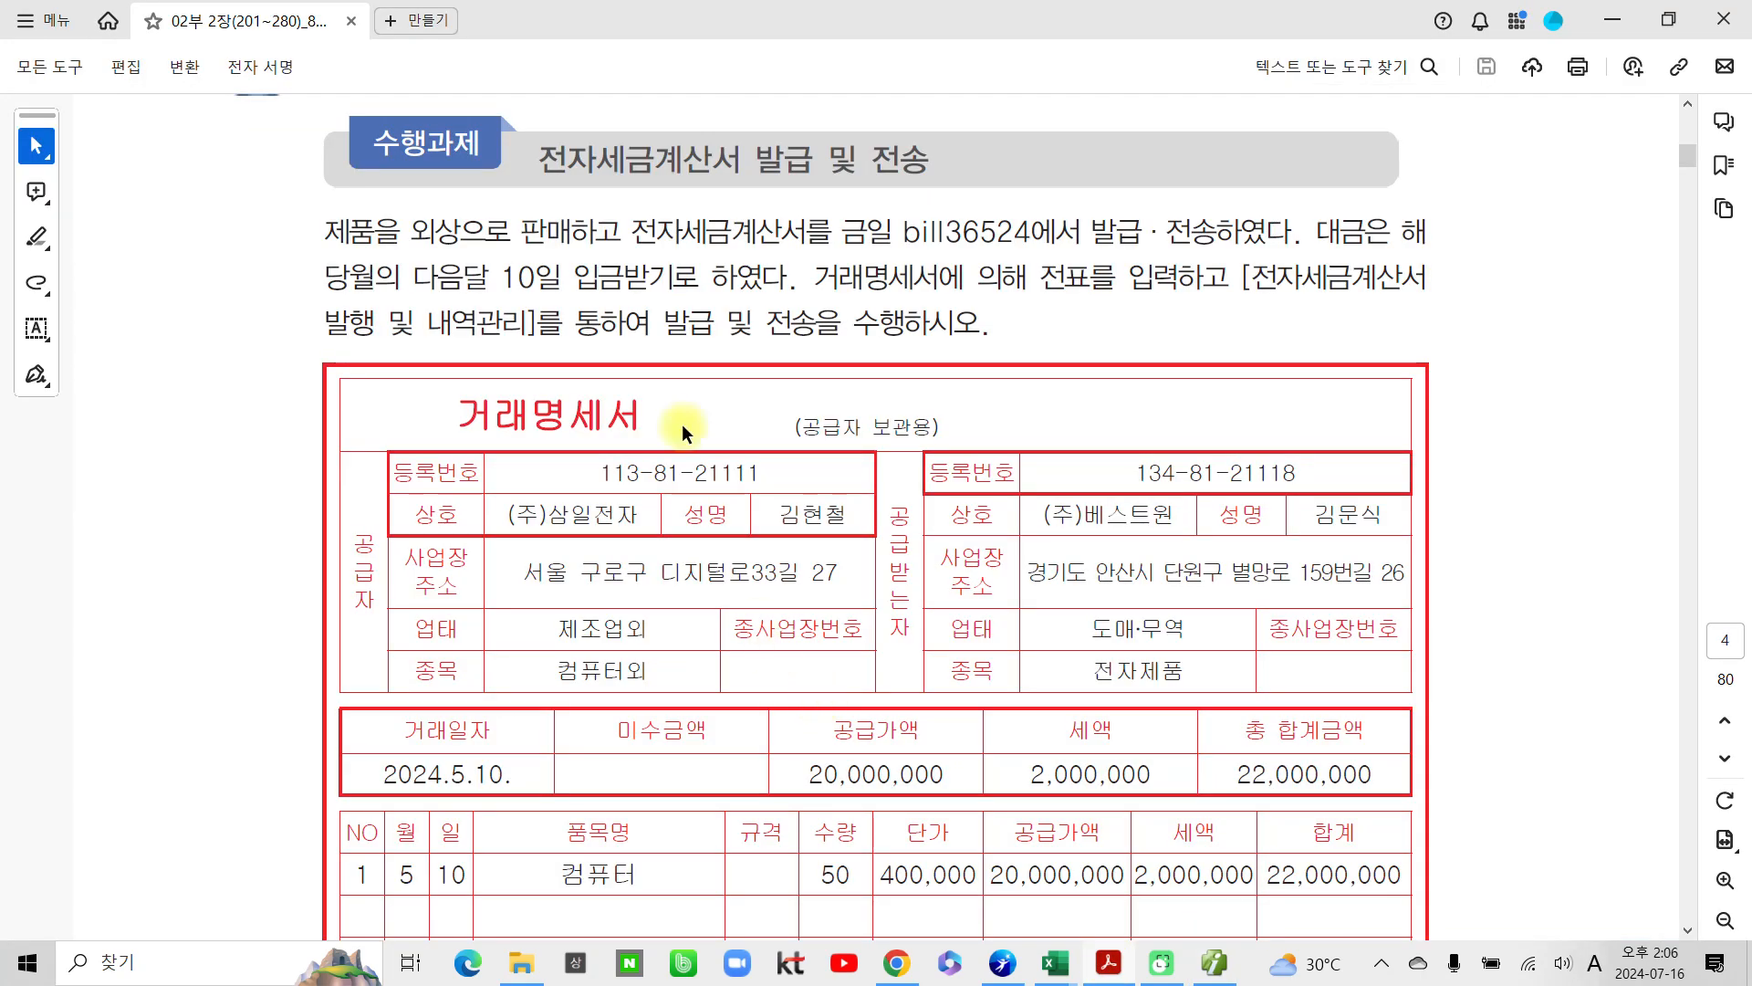
pyautogui.moveTo(537, 161); pyautogui.dragTo(986, 182)
pyautogui.click(990, 208)
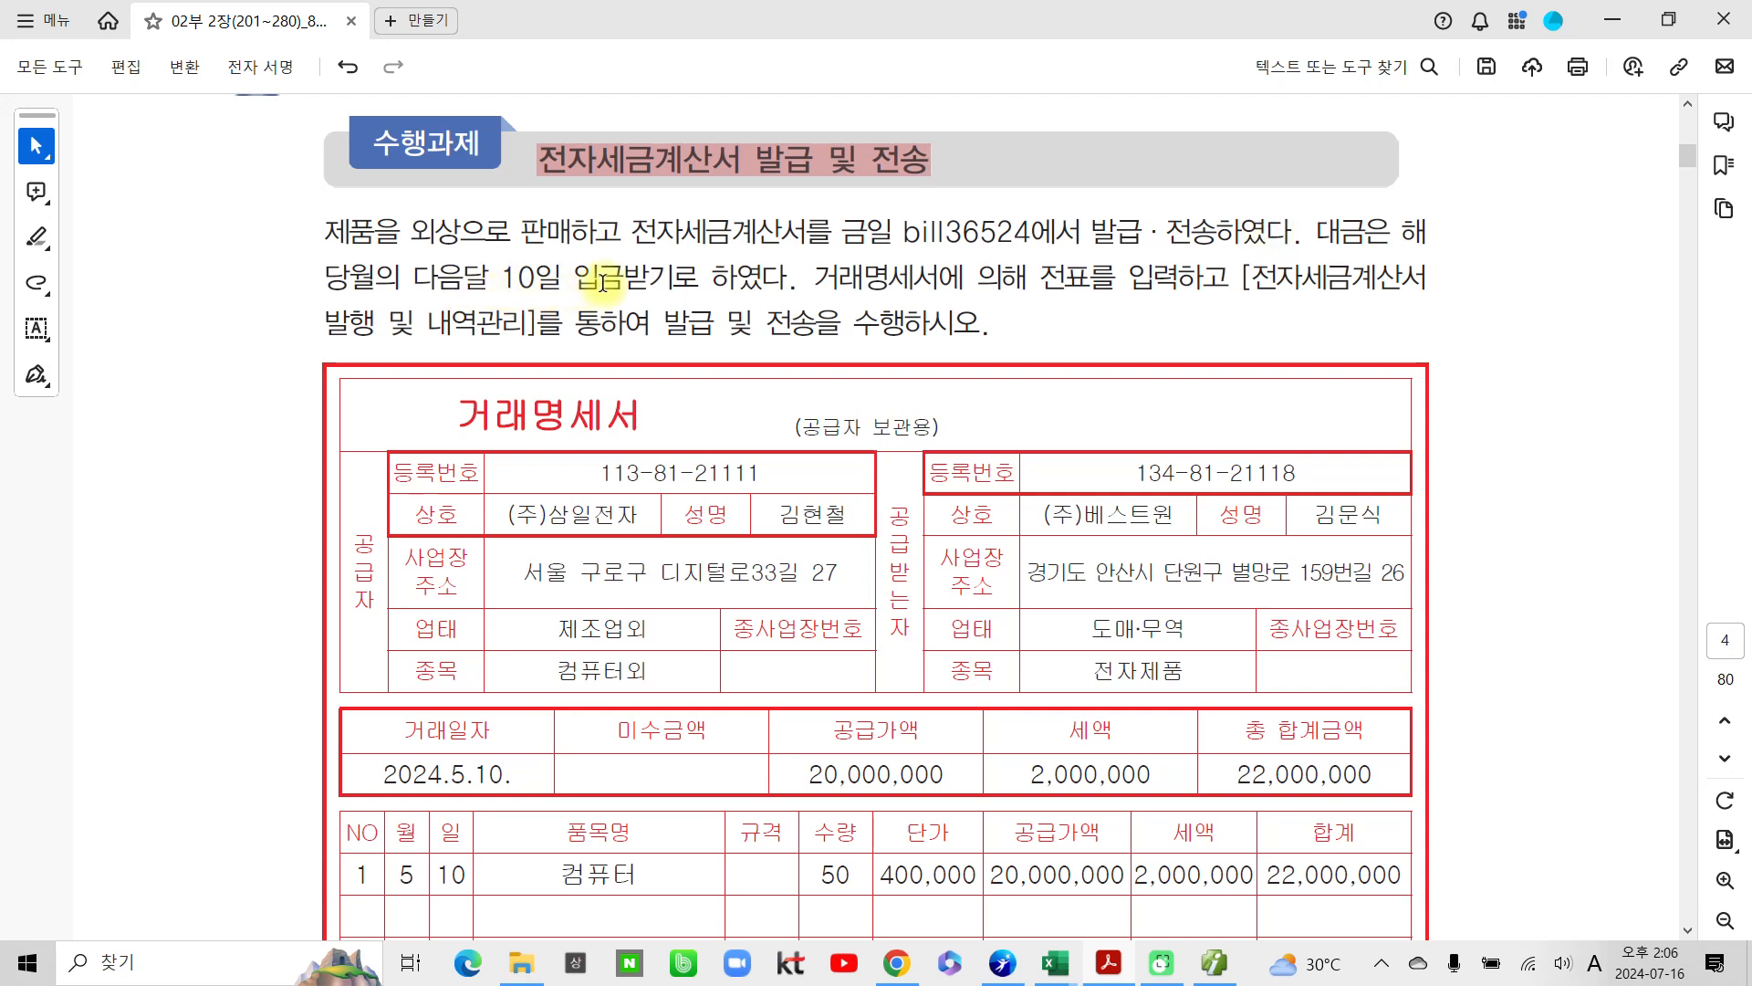
pyautogui.moveTo(800, 278); pyautogui.dragTo(444, 278)
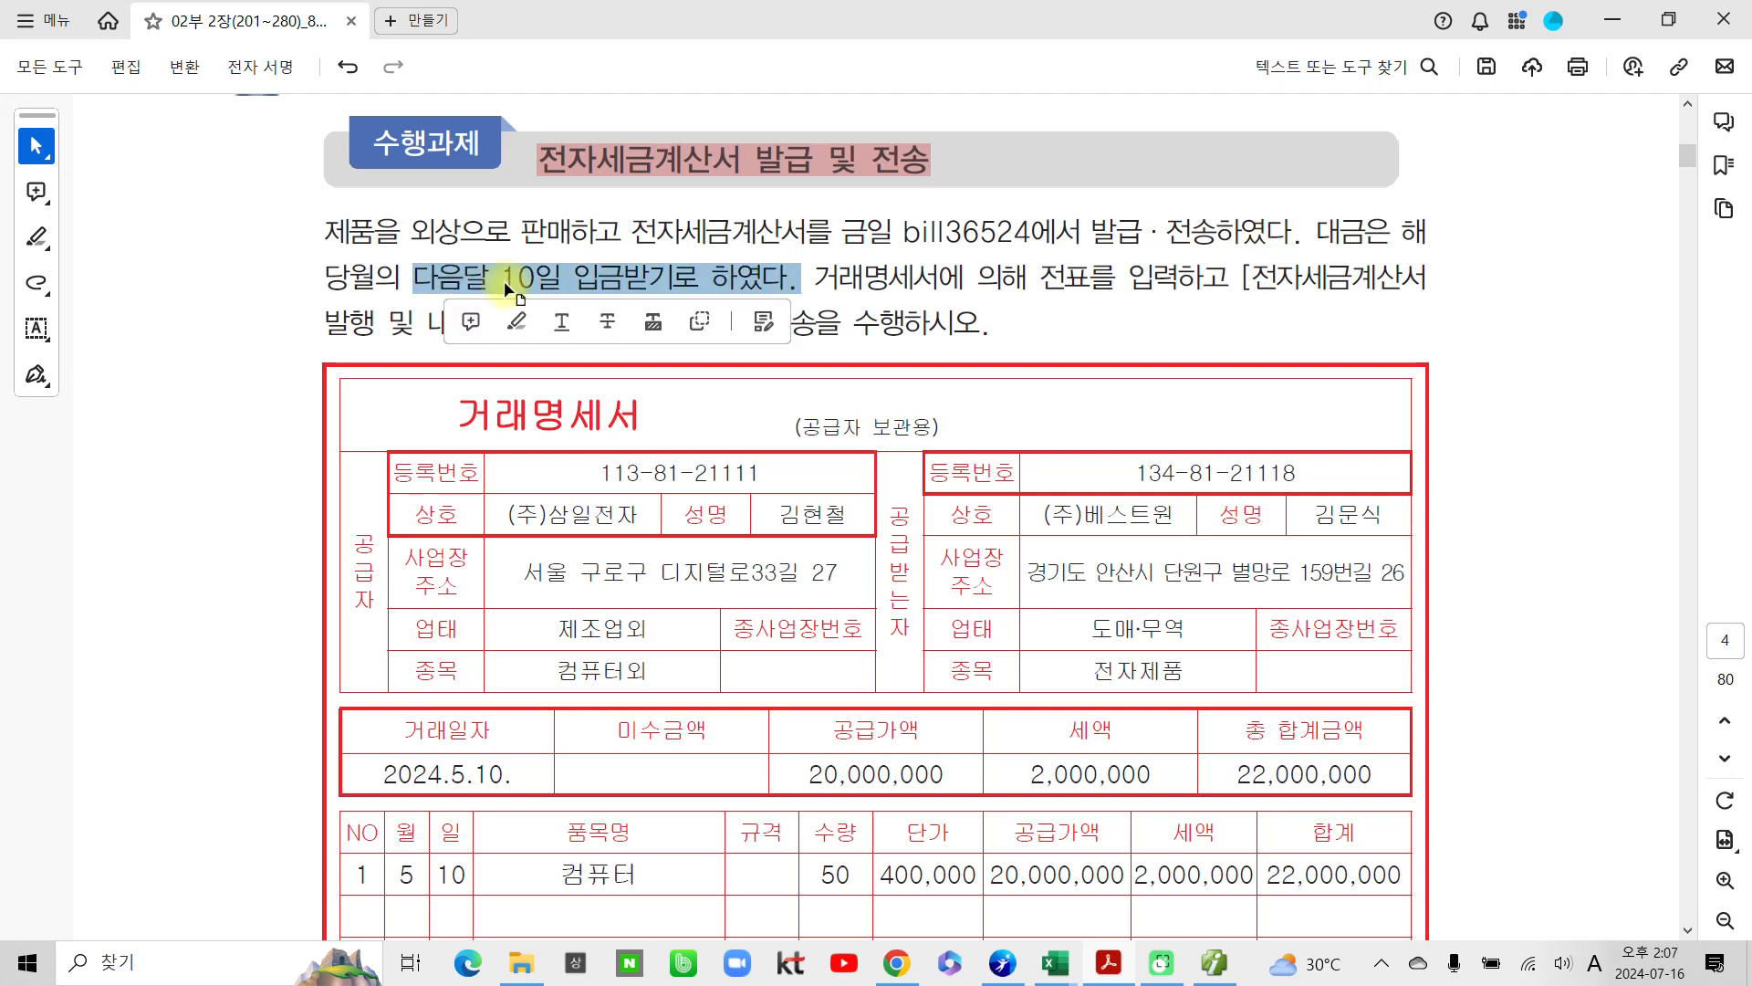
pyautogui.click(520, 321)
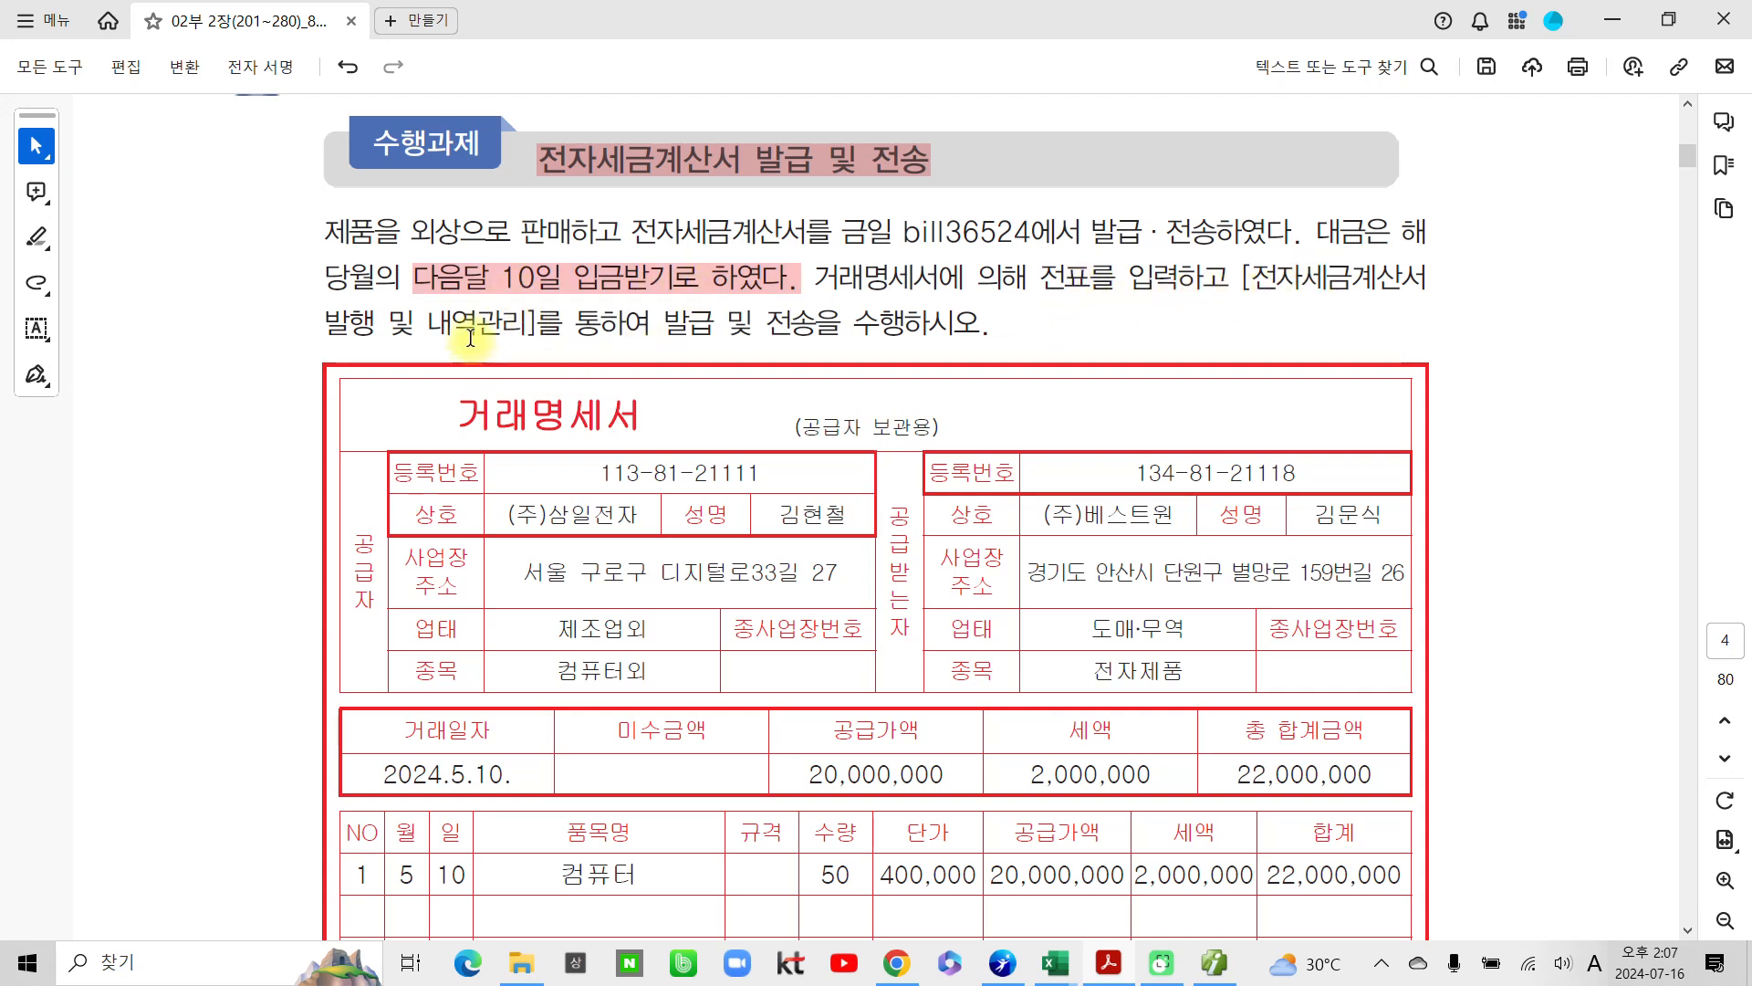
# Step: Highlight the transaction date 2024.5.10. in the 거래명세서 table
pyautogui.scroll(-4, 831, 381)
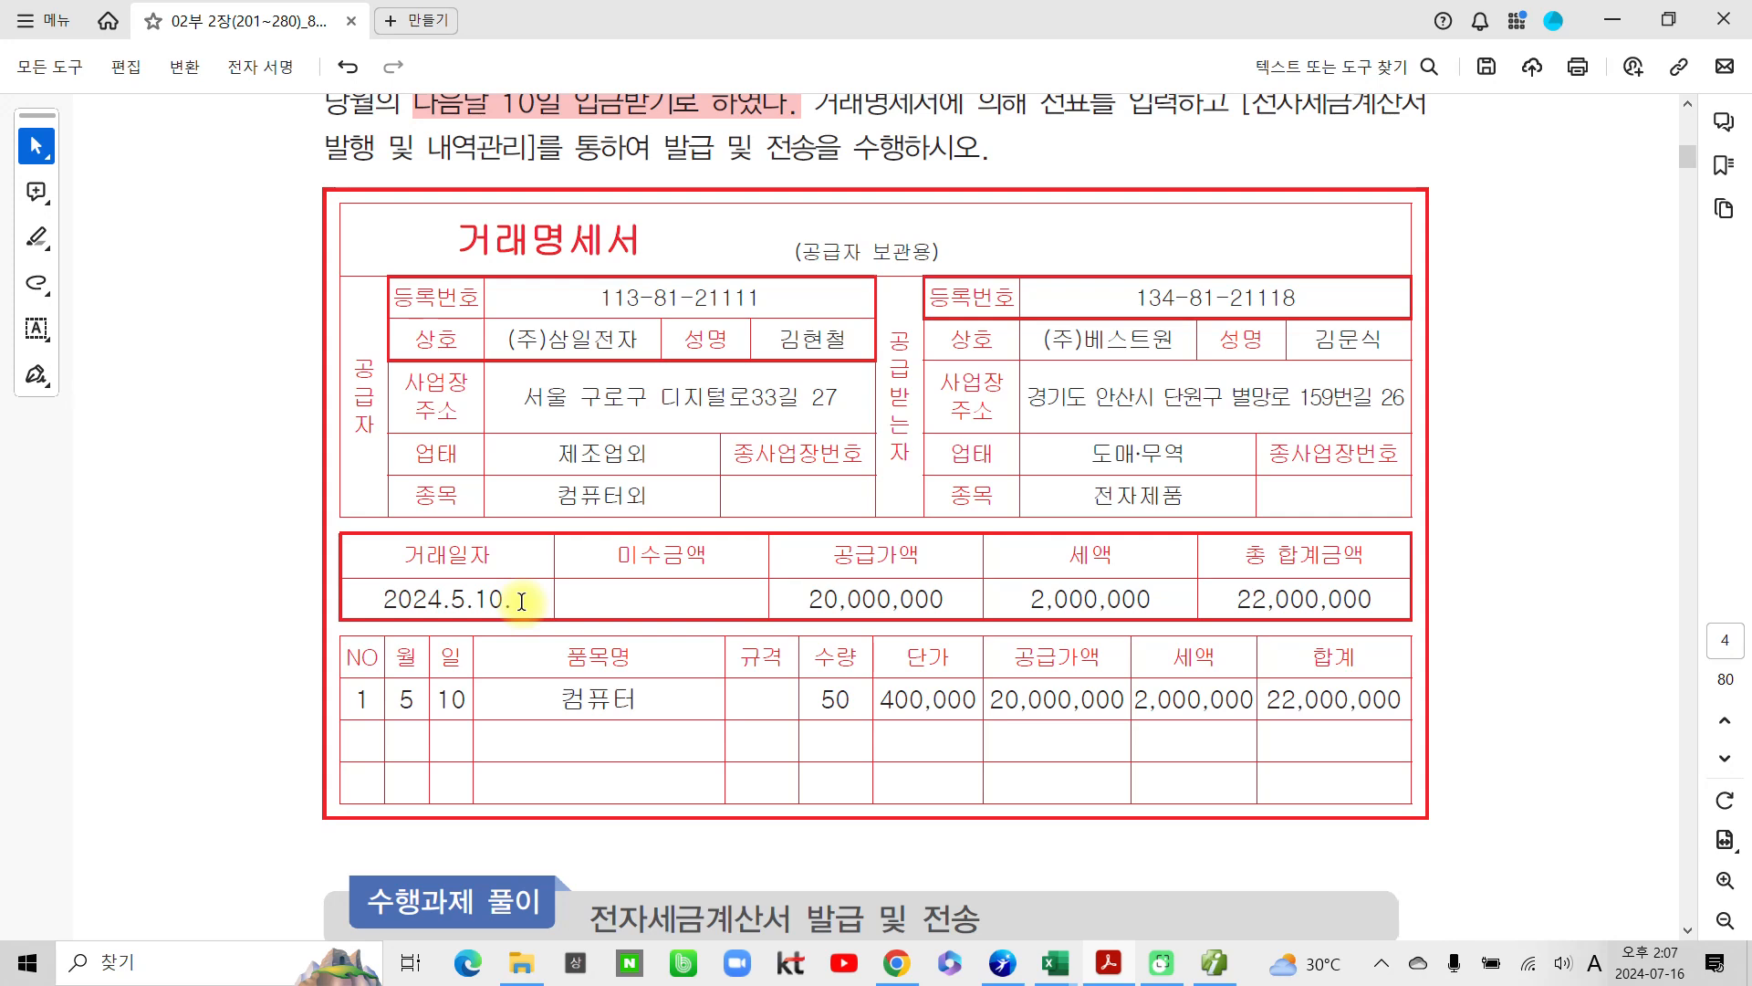
pyautogui.doubleClick(410, 599)
pyautogui.click(463, 638)
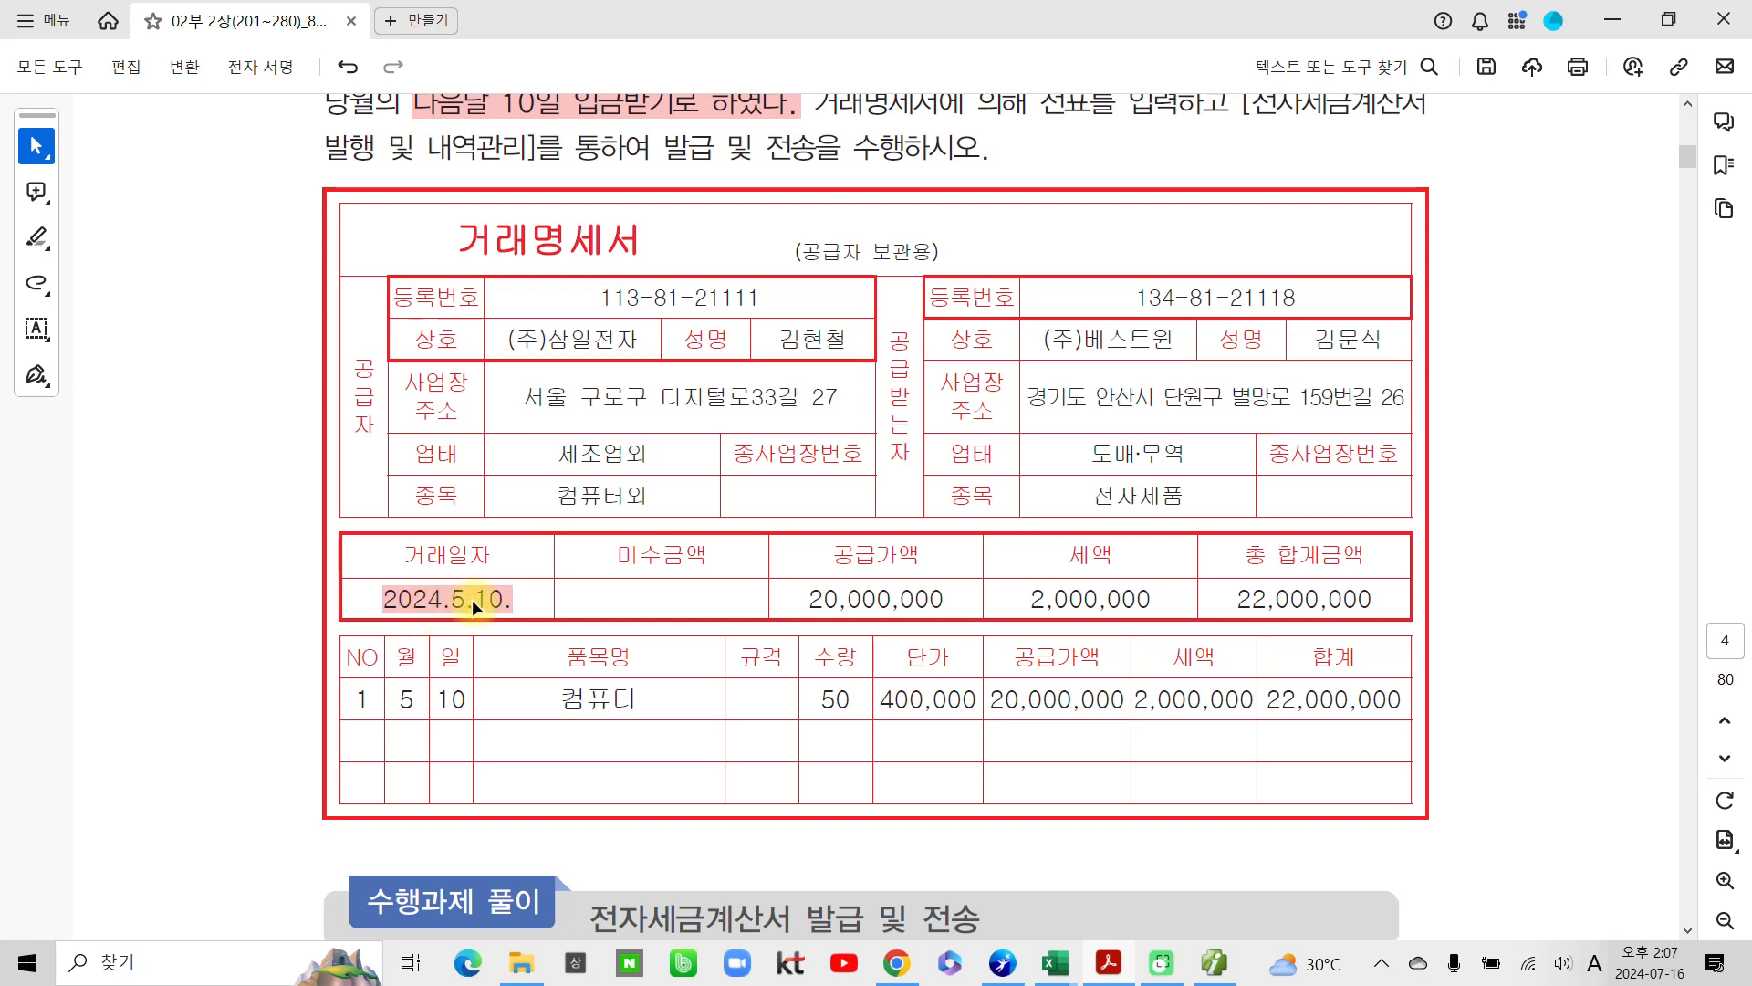
# Step: Switch to Smart A and open 매입매출전표입력 for month 05, day 10
pyautogui.click(1214, 962)
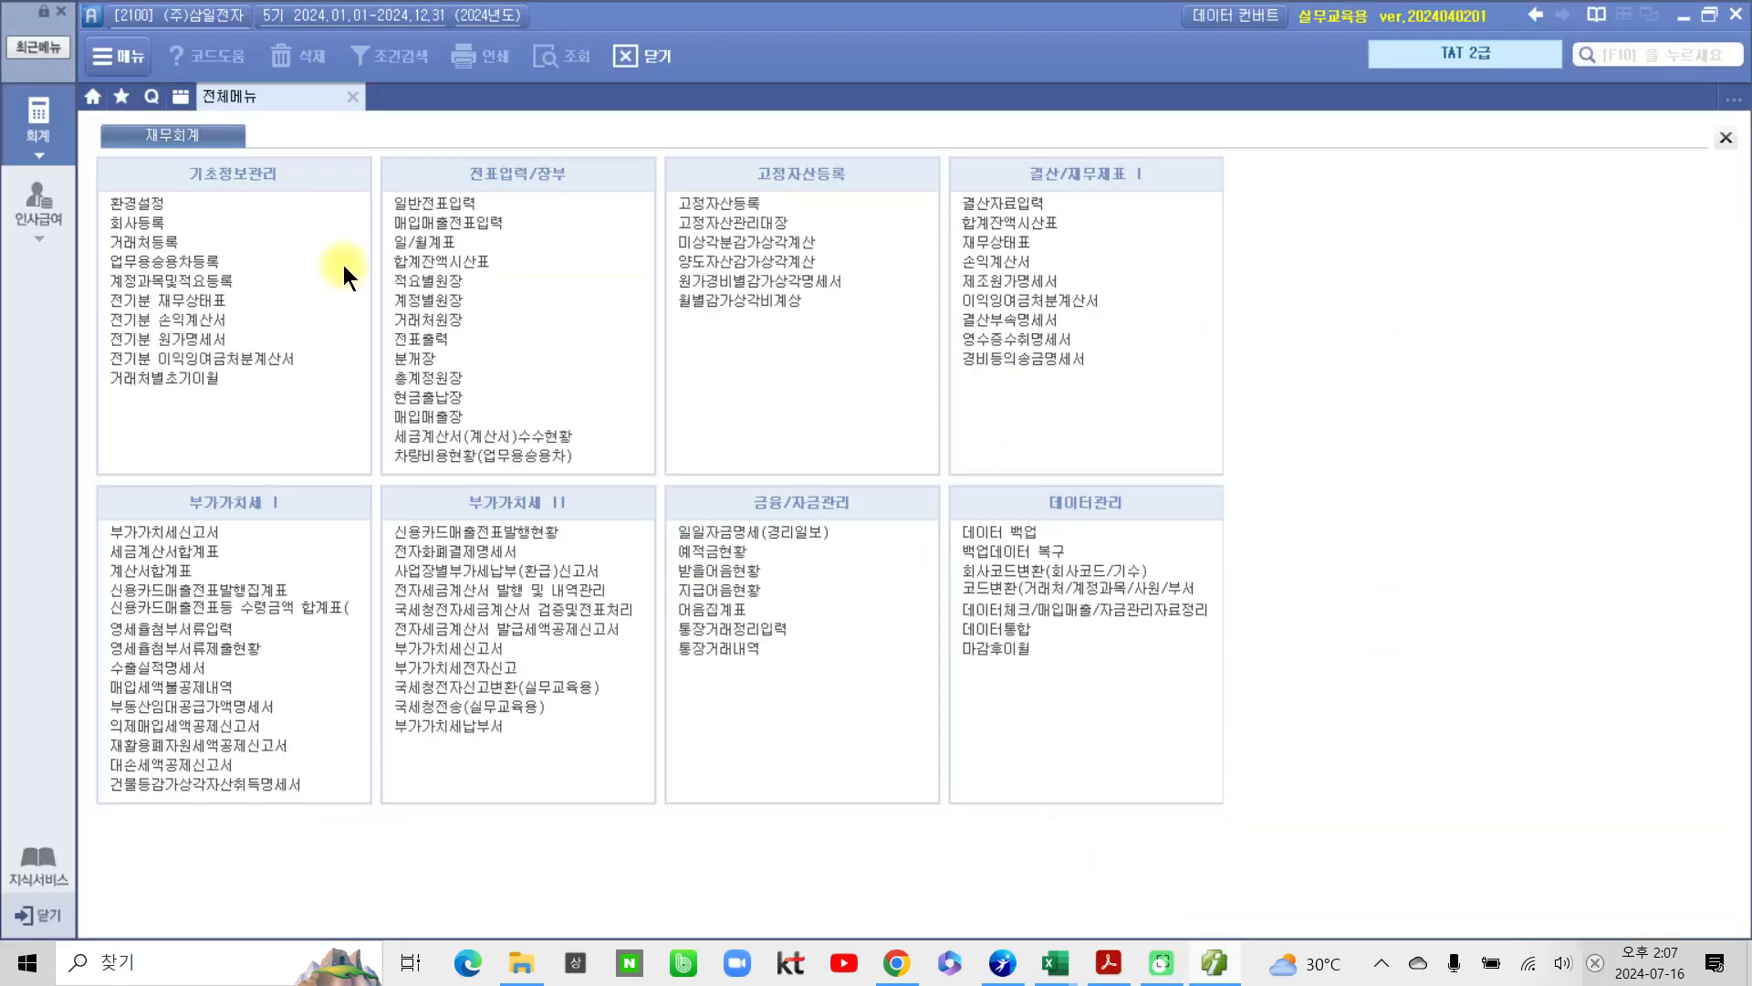
pyautogui.click(436, 222)
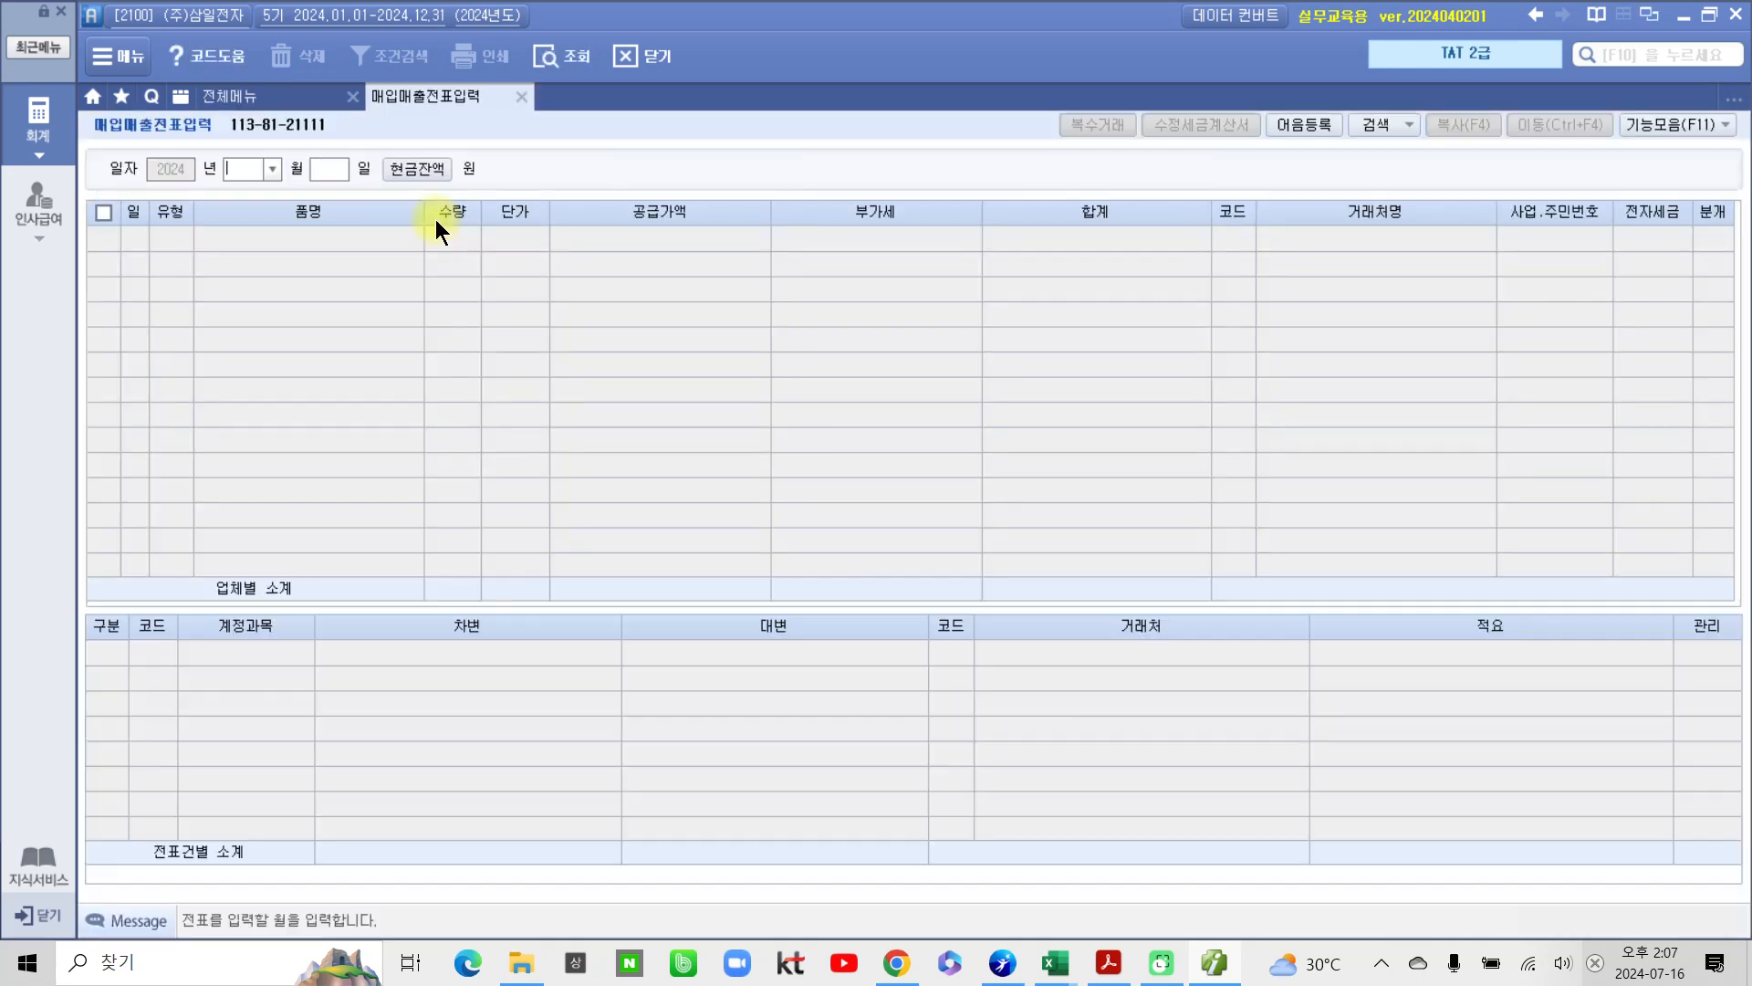
pyautogui.write('5')
pyautogui.press('Return')
pyautogui.write('10')
pyautogui.press('Return')
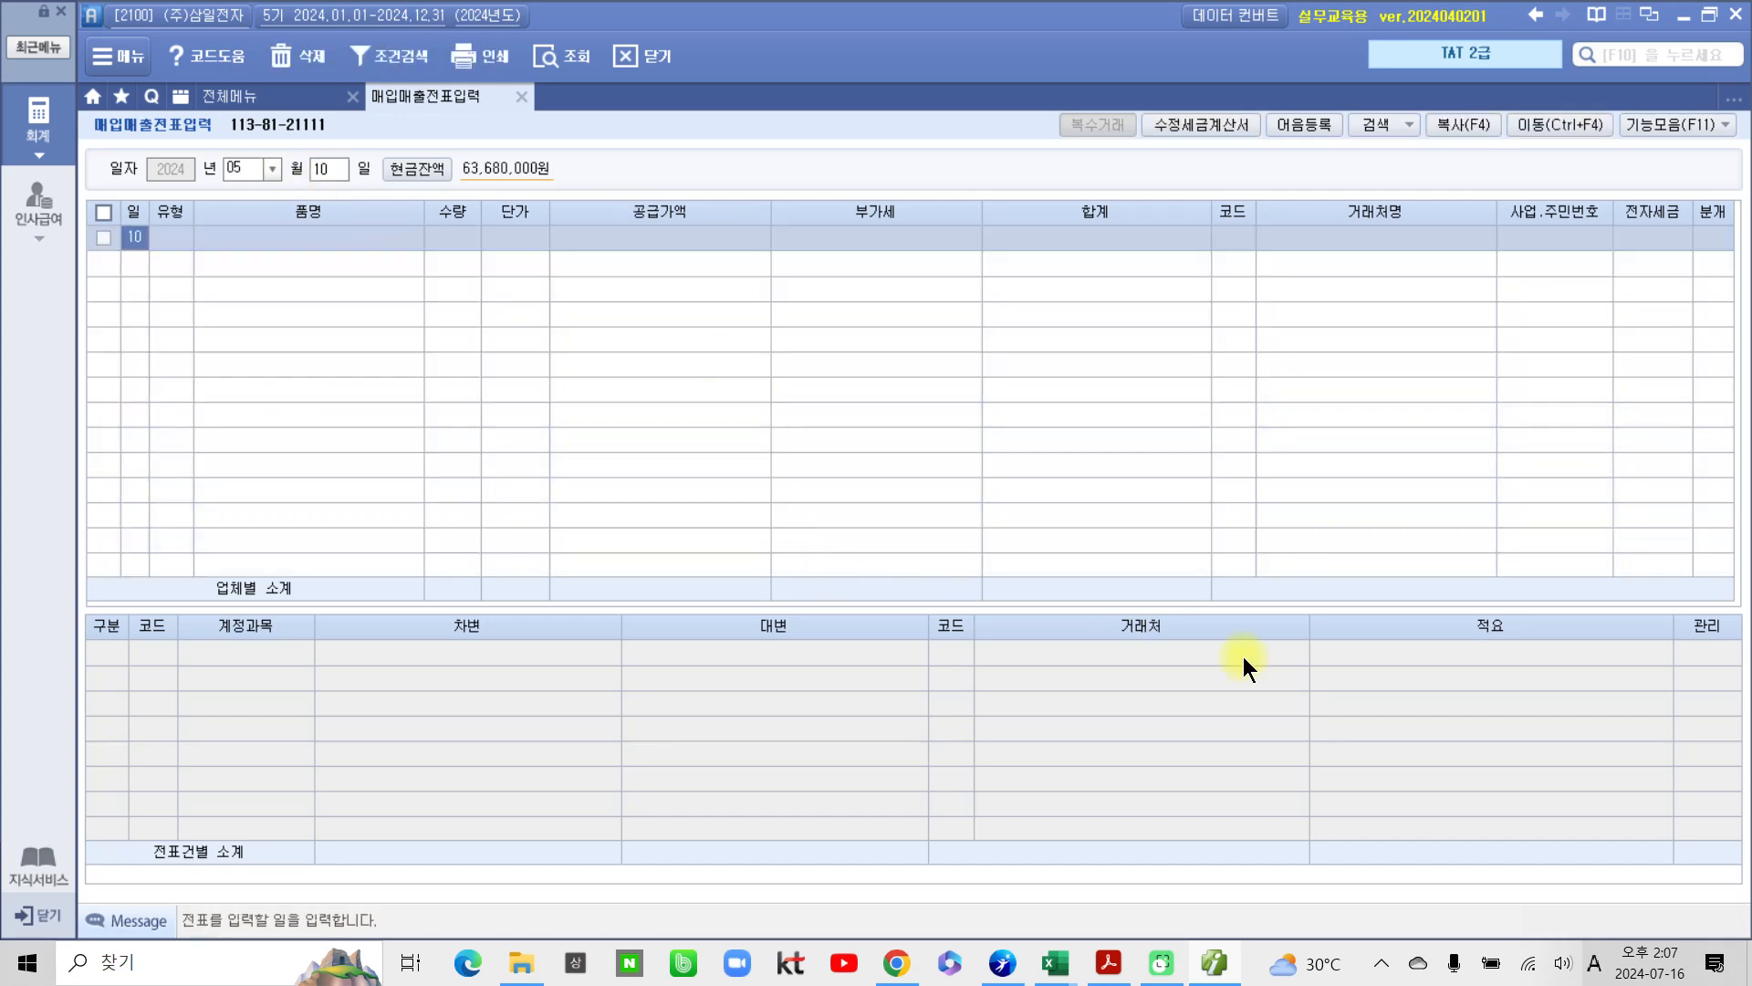
# Step: Enter a taxable sales line (11.과세) for the item 컴퓨터 with quantity 50 and unit price 400,000
pyautogui.click(177, 239)
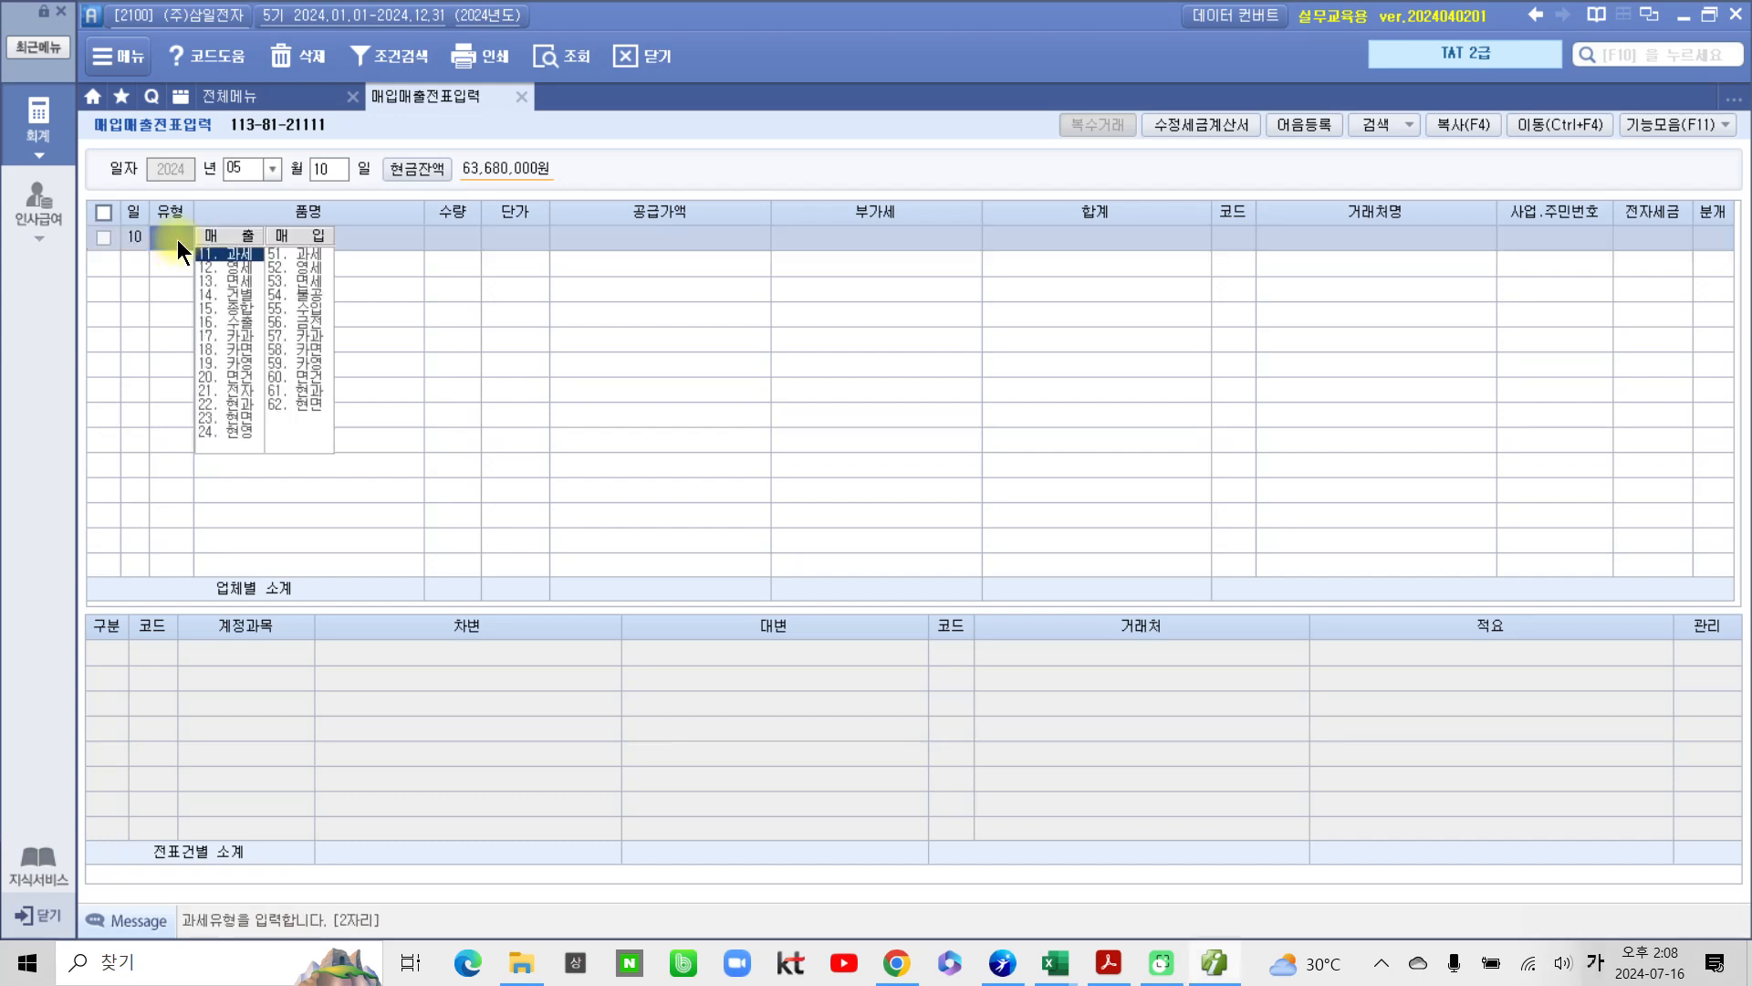
pyautogui.press('Return')
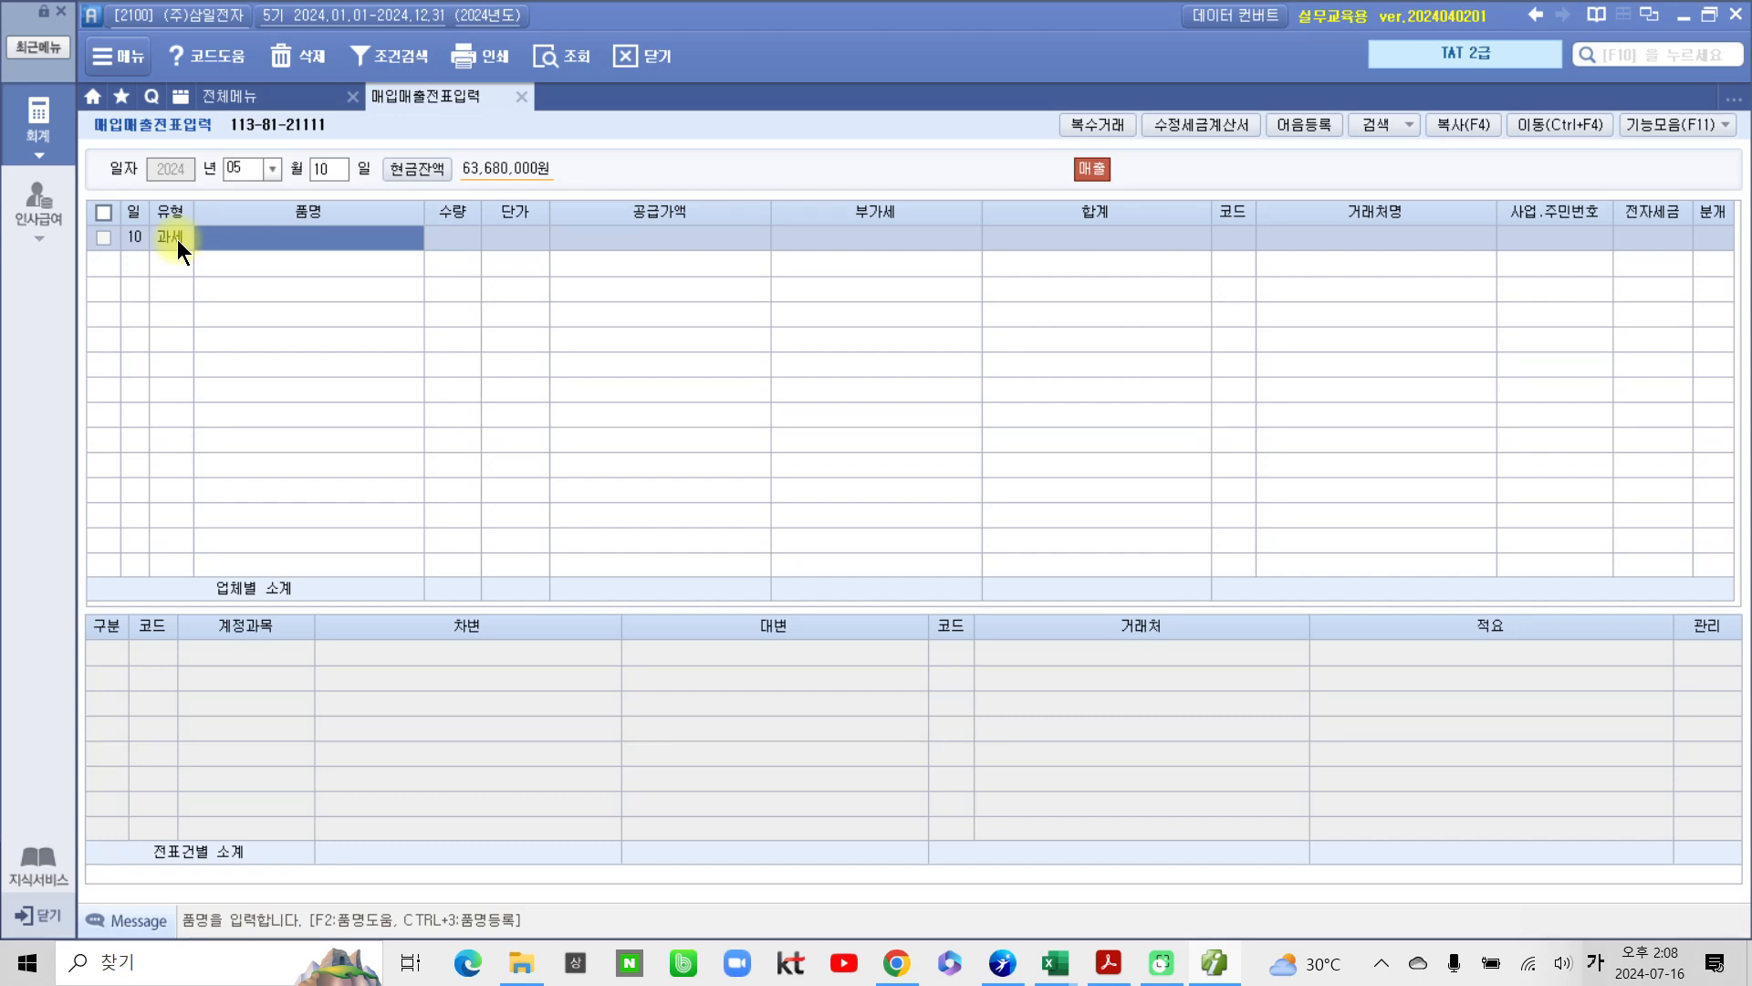
pyautogui.write('컴퓨터')
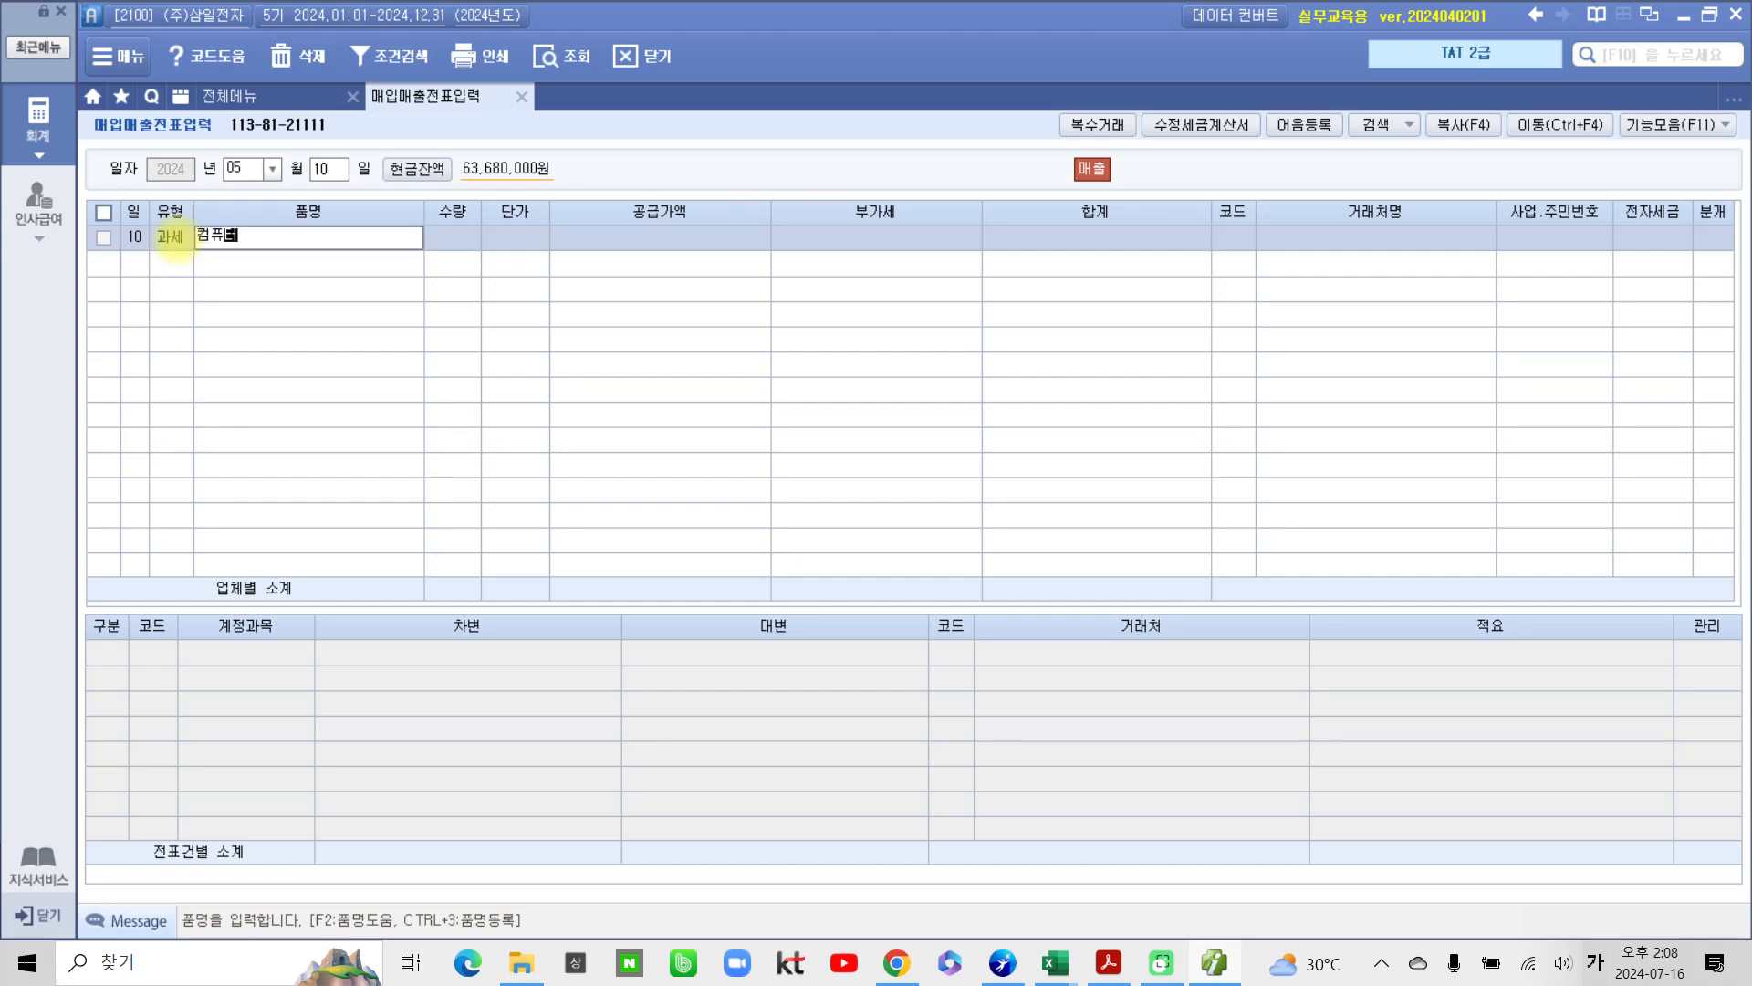
pyautogui.press('Return')
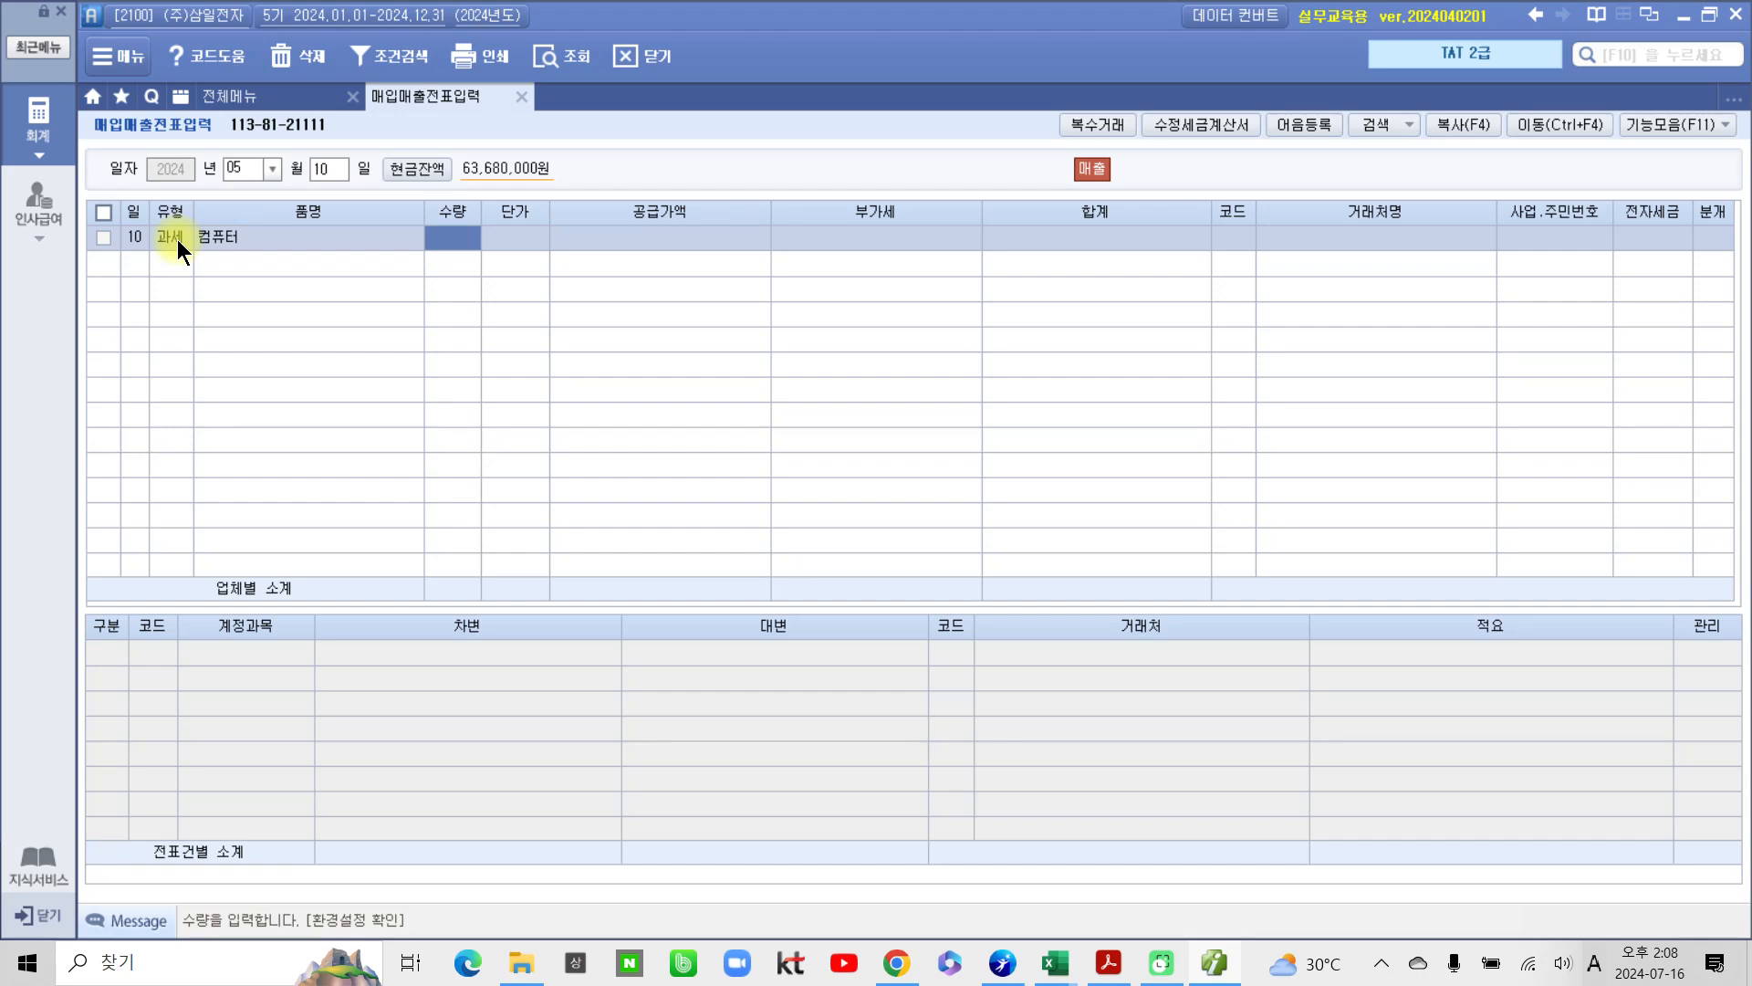
pyautogui.write('50')
pyautogui.press('Return')
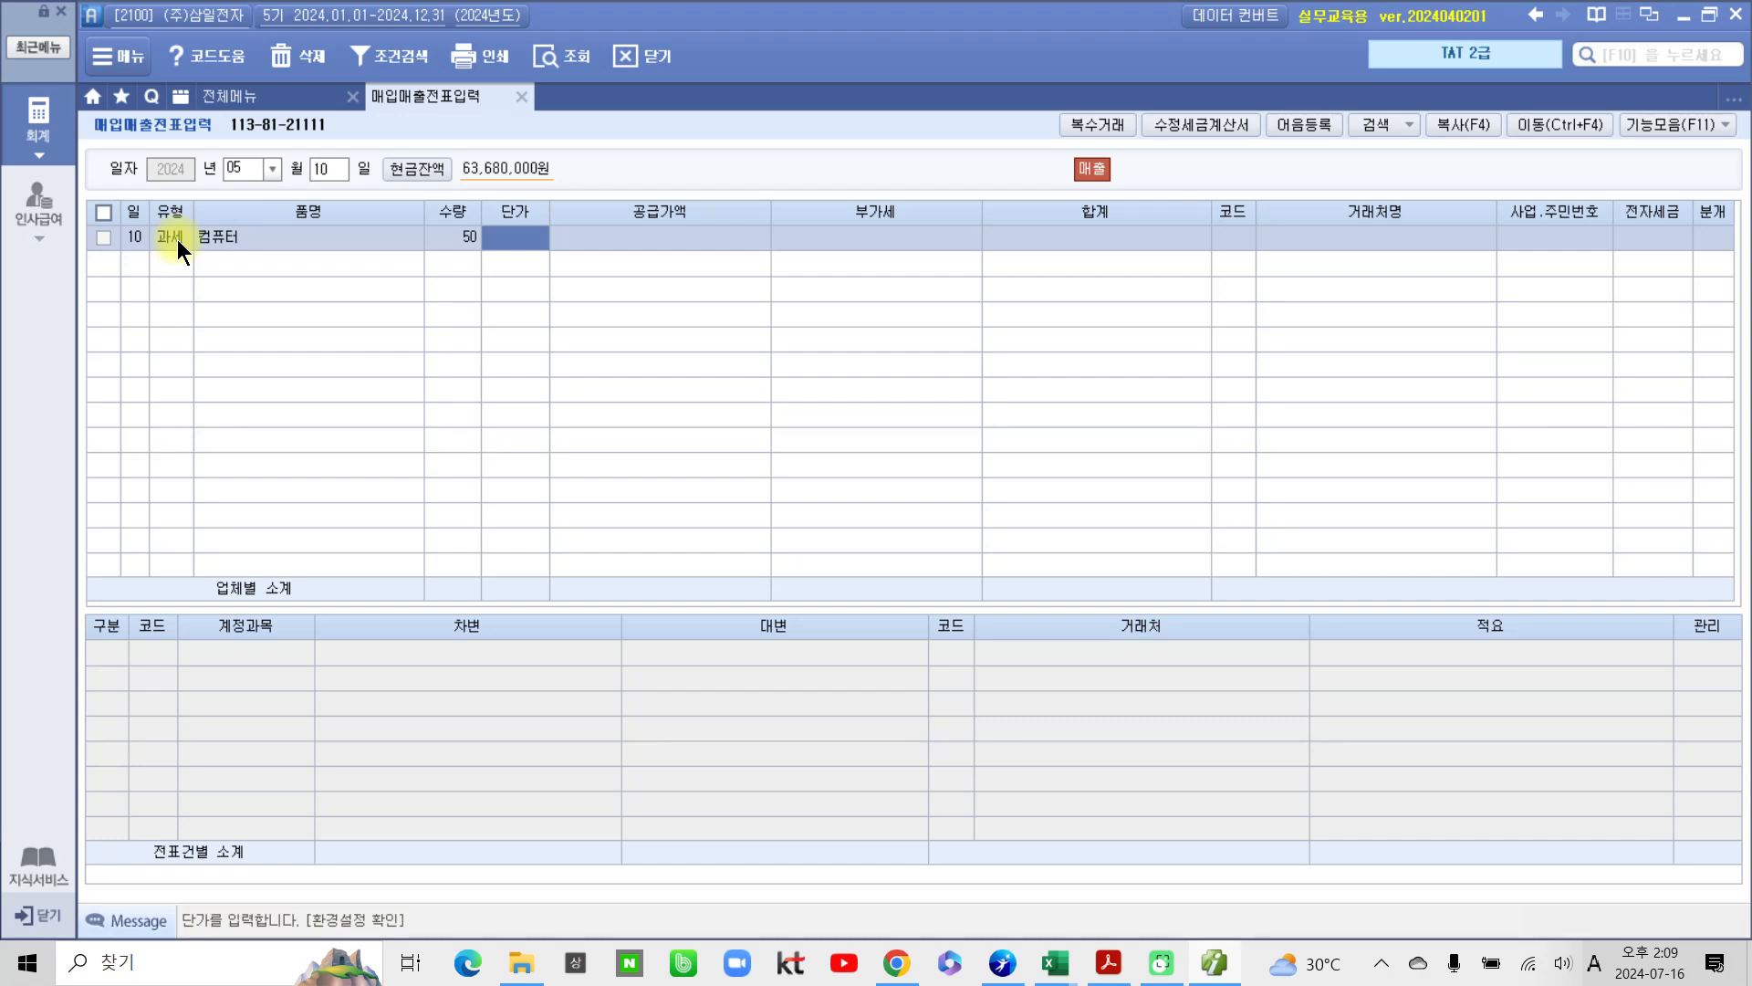
pyautogui.write('4000000')
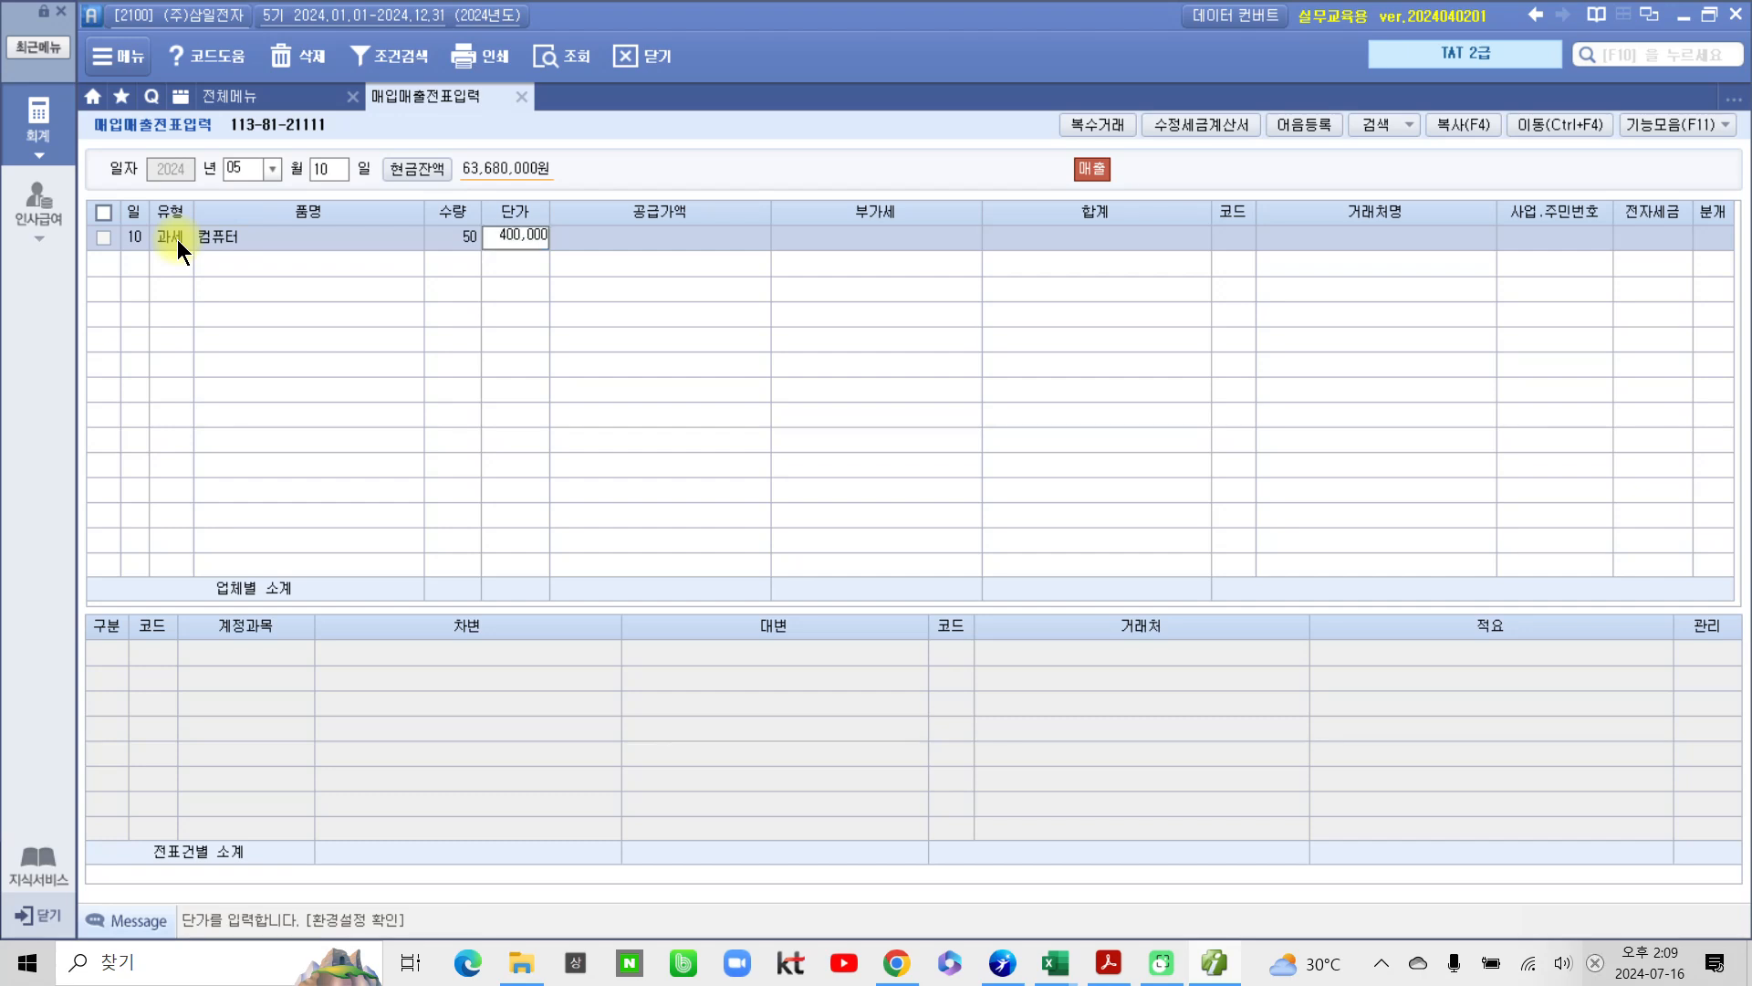
pyautogui.press('Return')
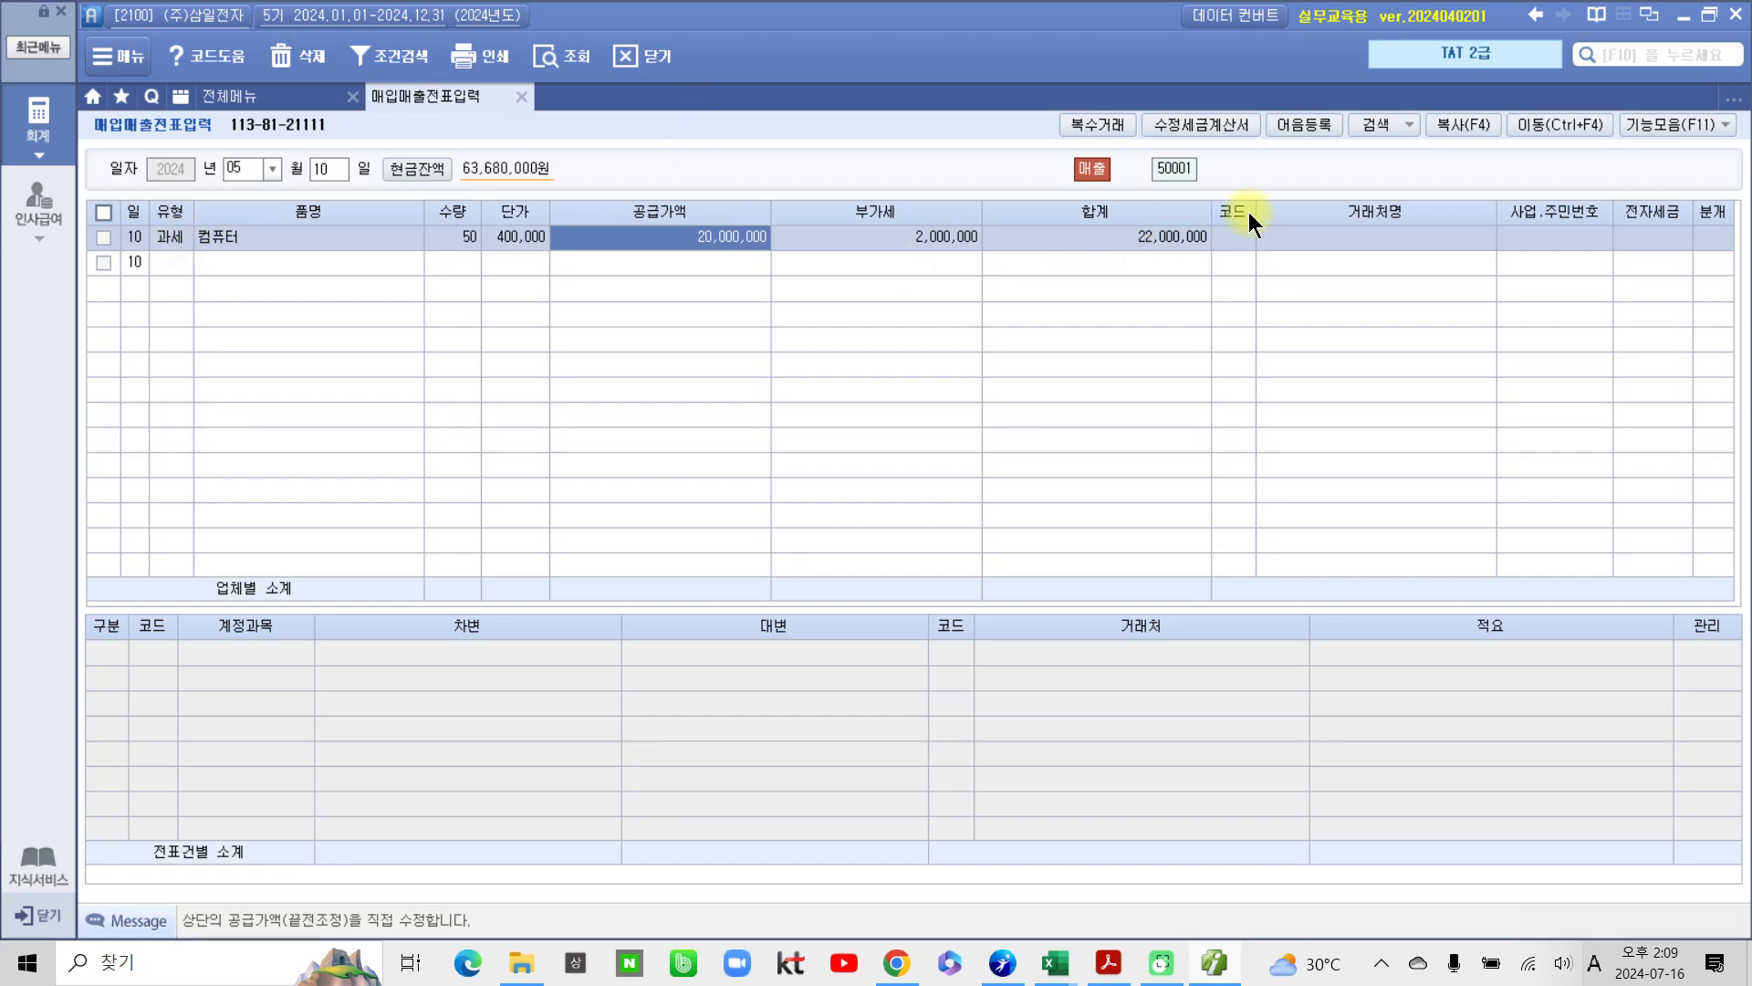
# Step: Assign the customer (주)베스트원 to the computer sales line and set its journal type (분개) to 2.외상
pyautogui.click(1221, 230)
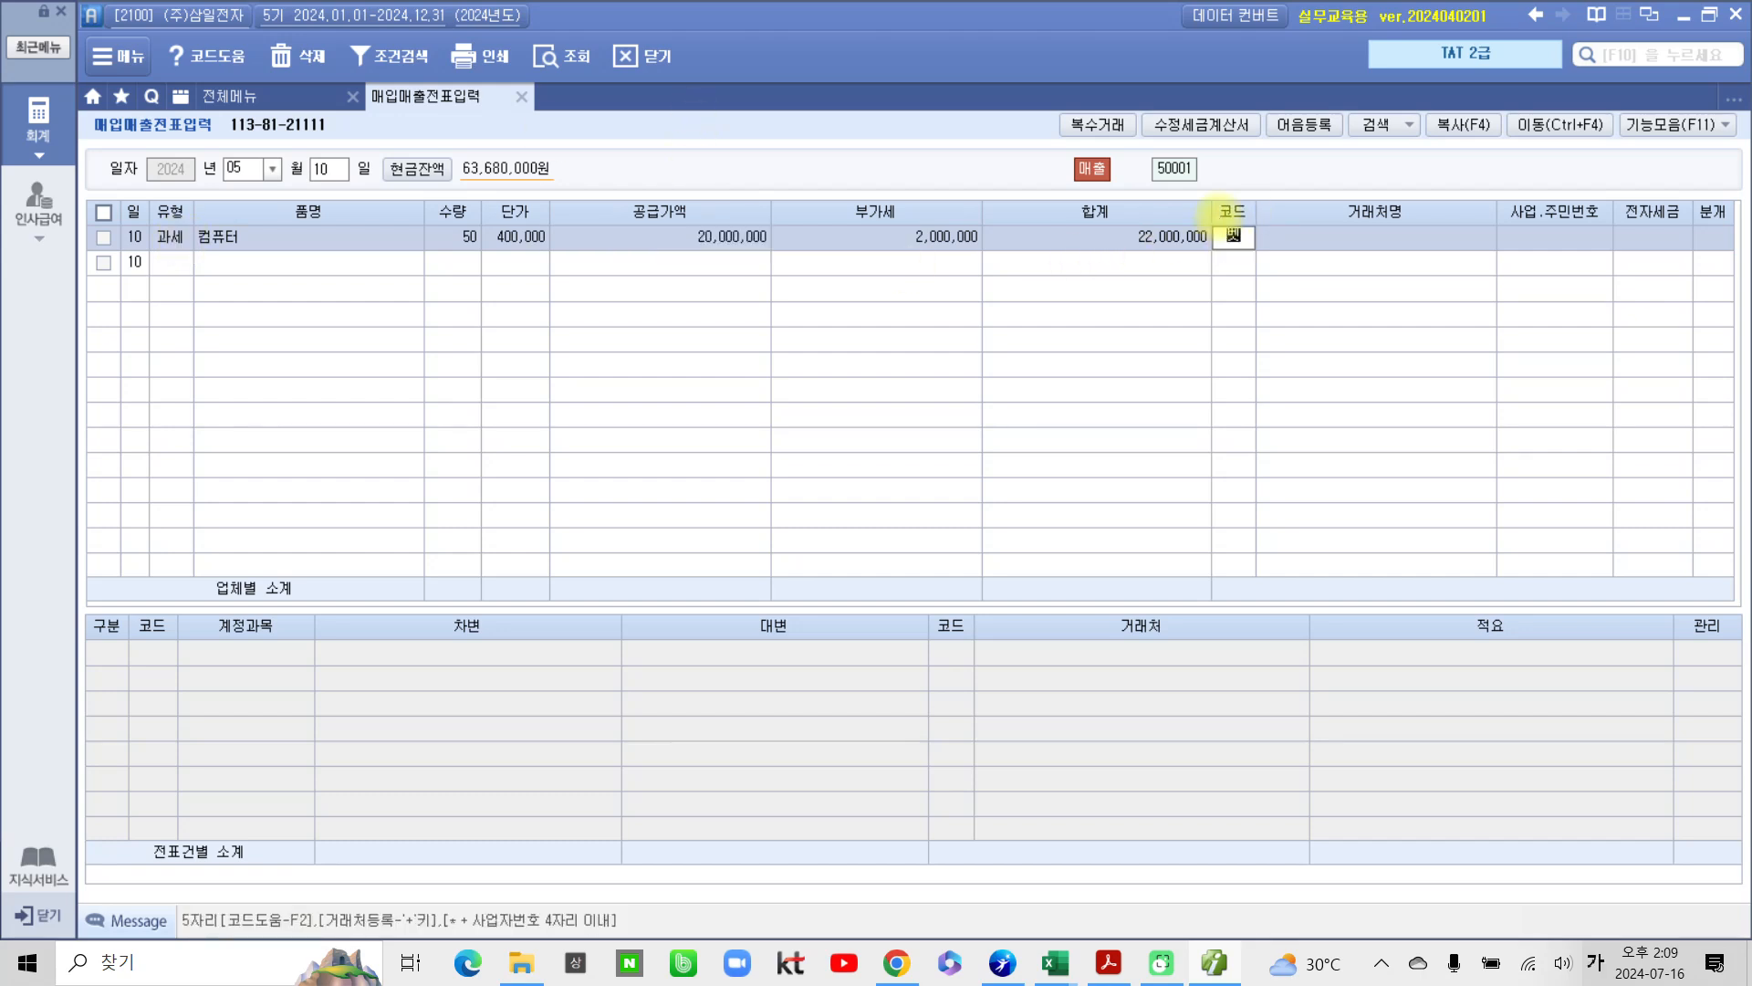
pyautogui.press('Return')
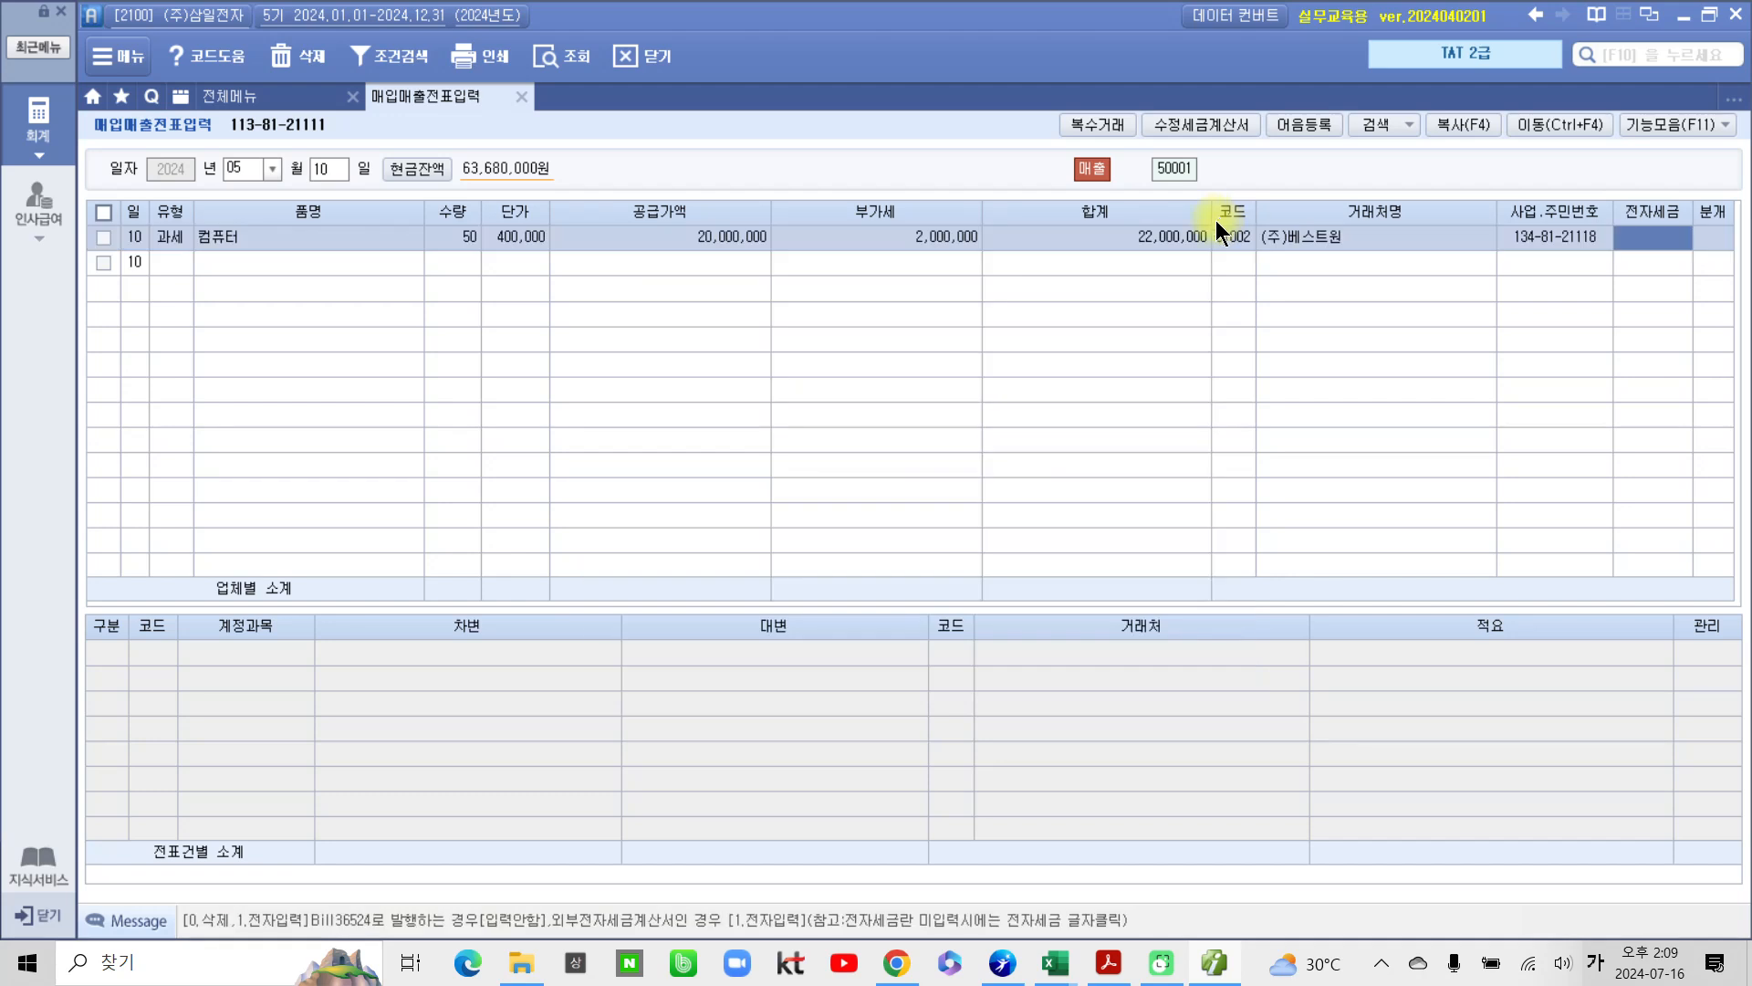
pyautogui.click(1705, 238)
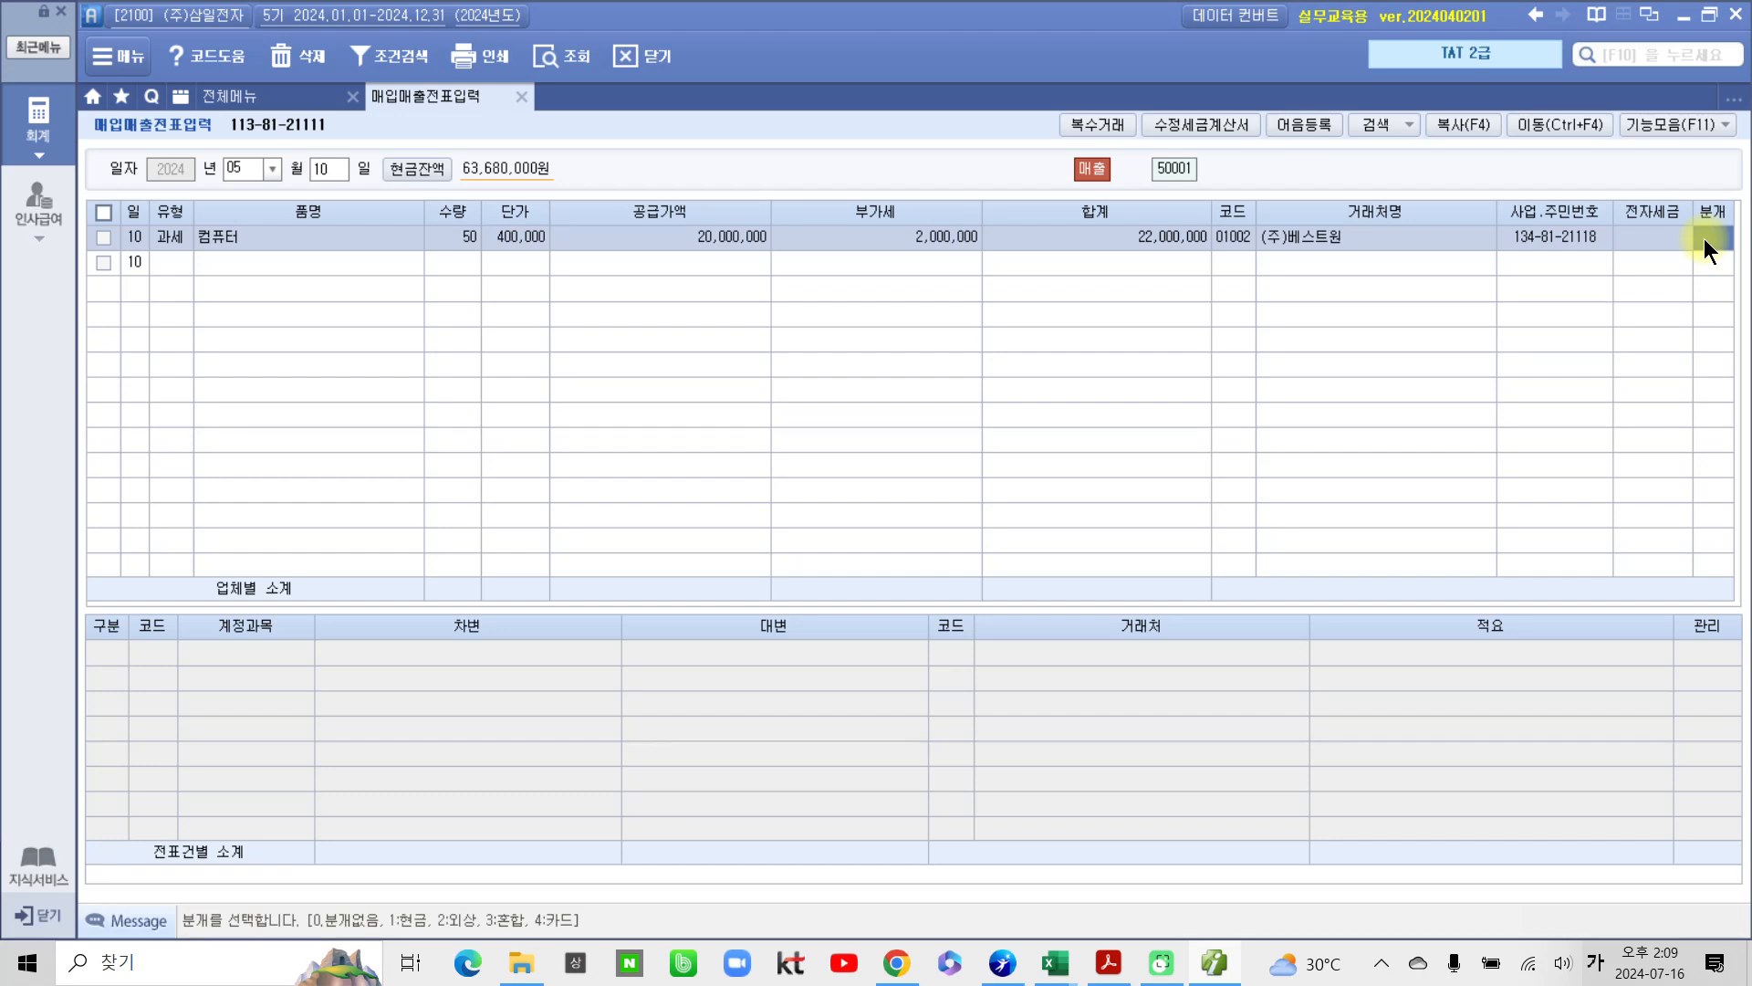
pyautogui.write('2')
pyautogui.press('Return')
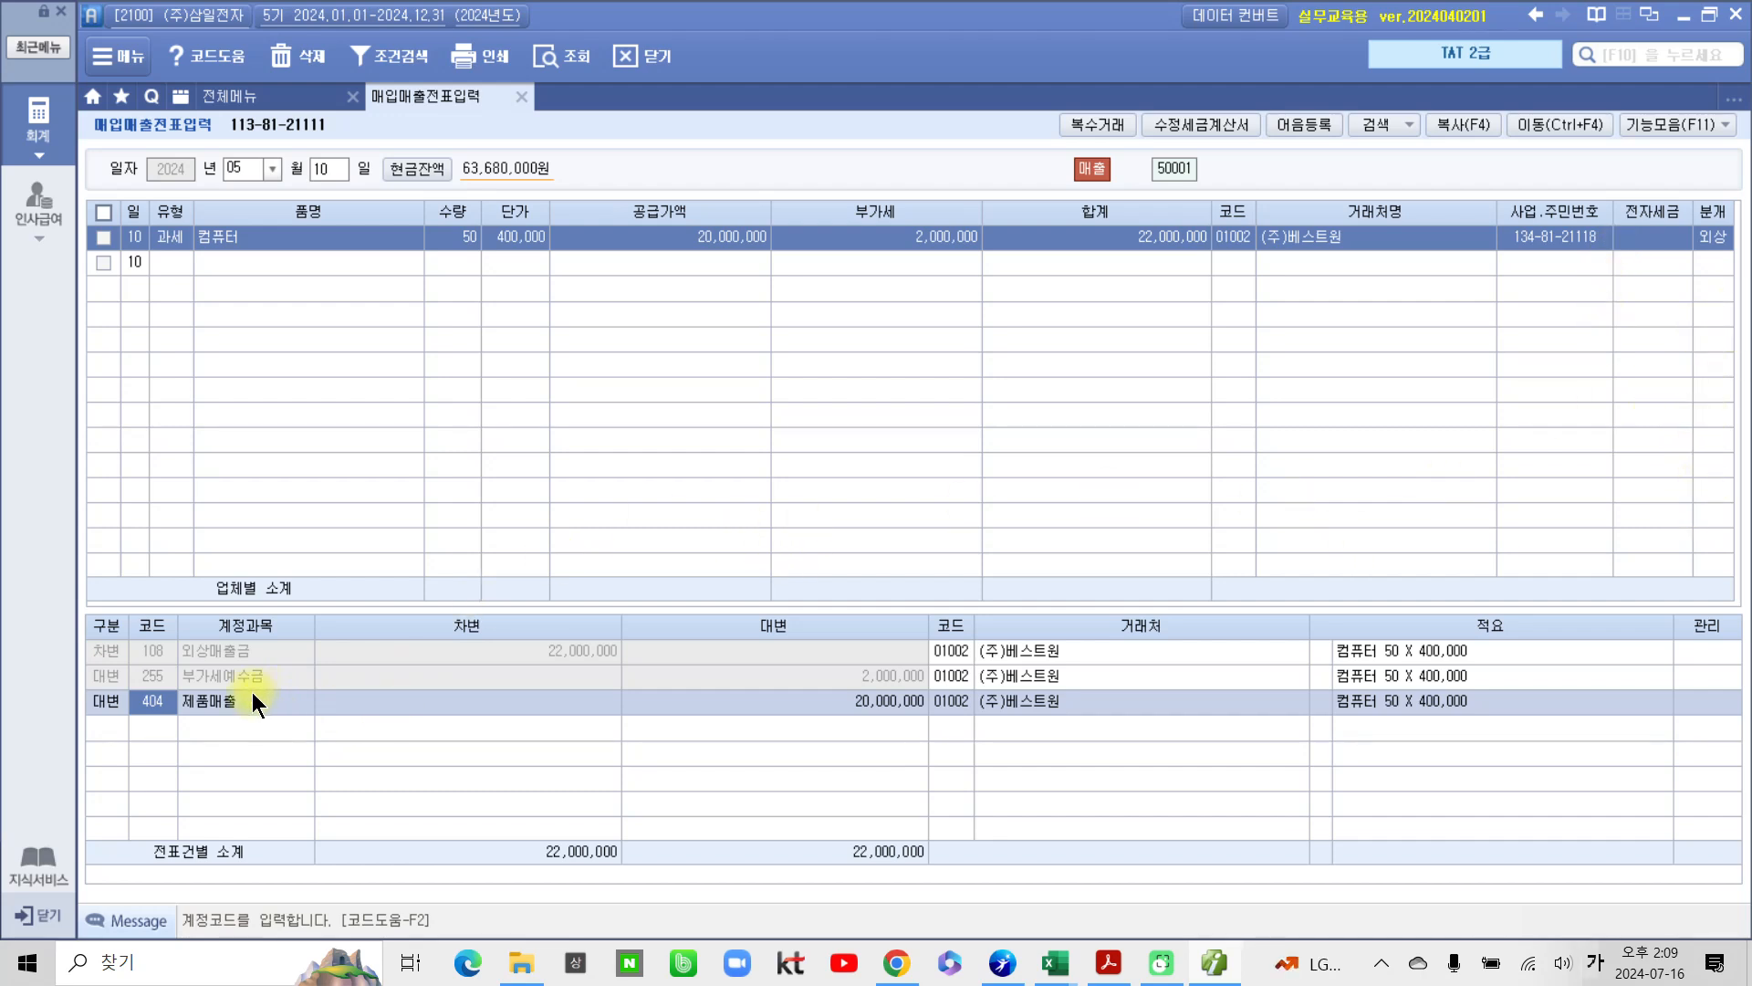
# Step: Check the journal entry lines for 외상매출금, 부가세예수금 and 제품매출, including the credit amount of 제품매출
pyautogui.click(259, 653)
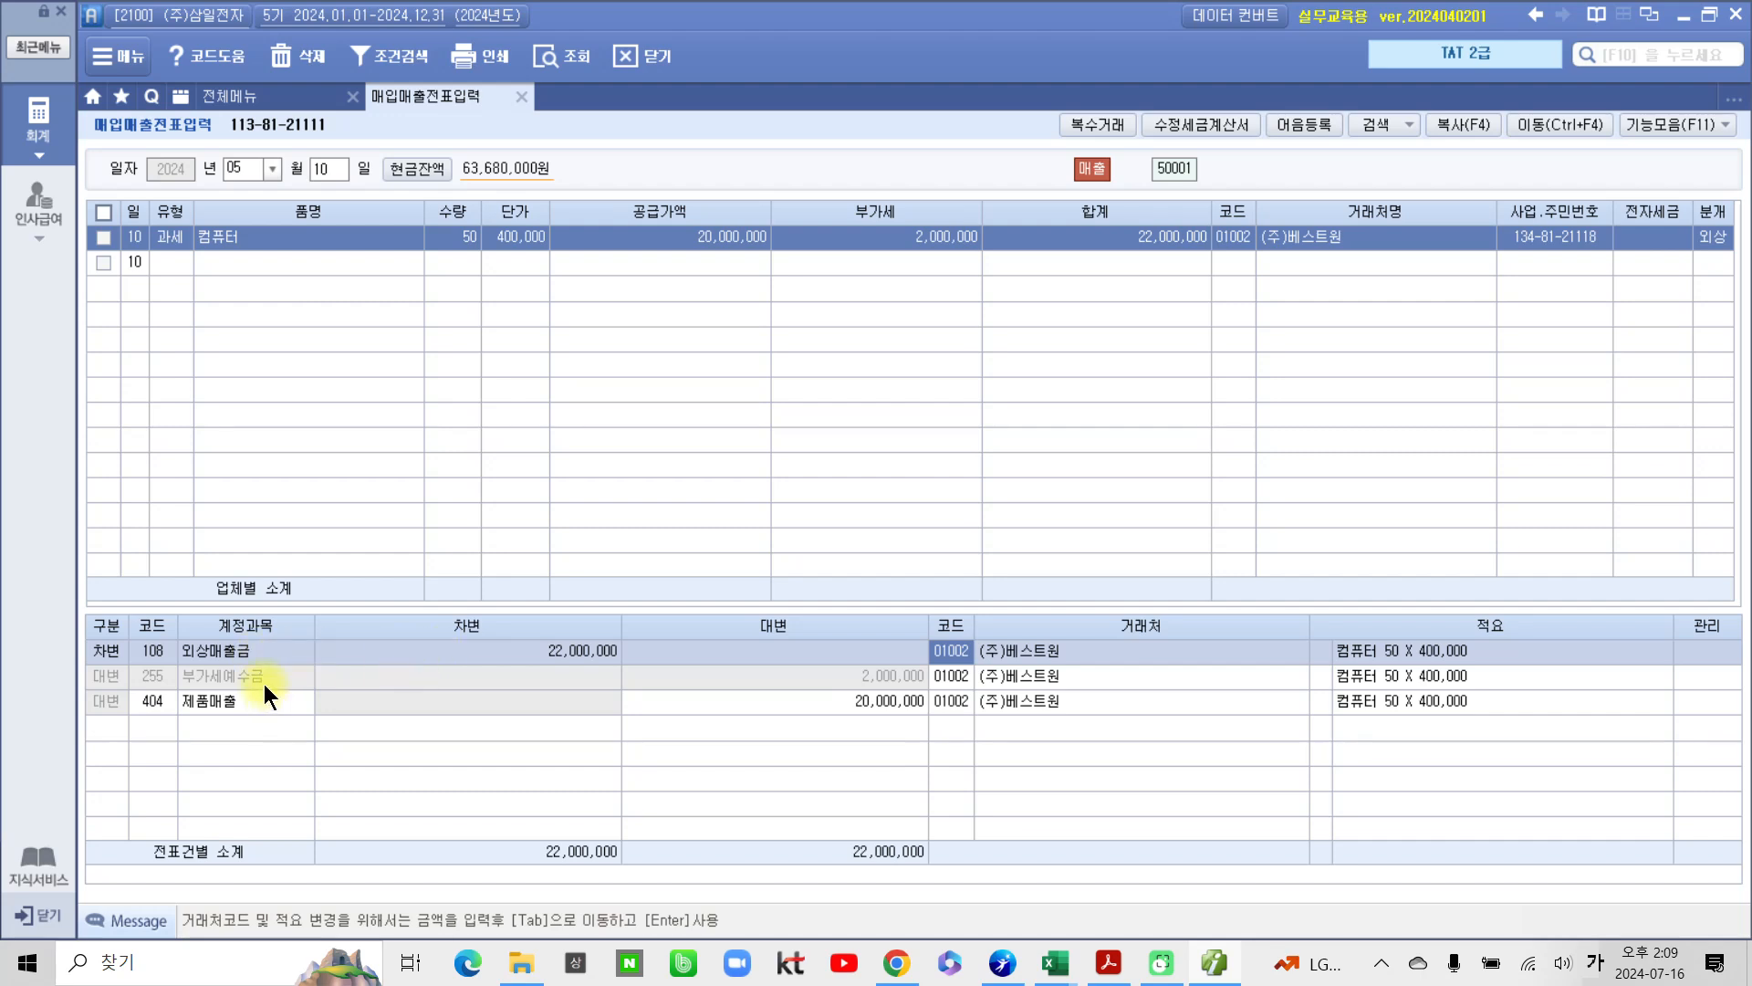
pyautogui.click(264, 682)
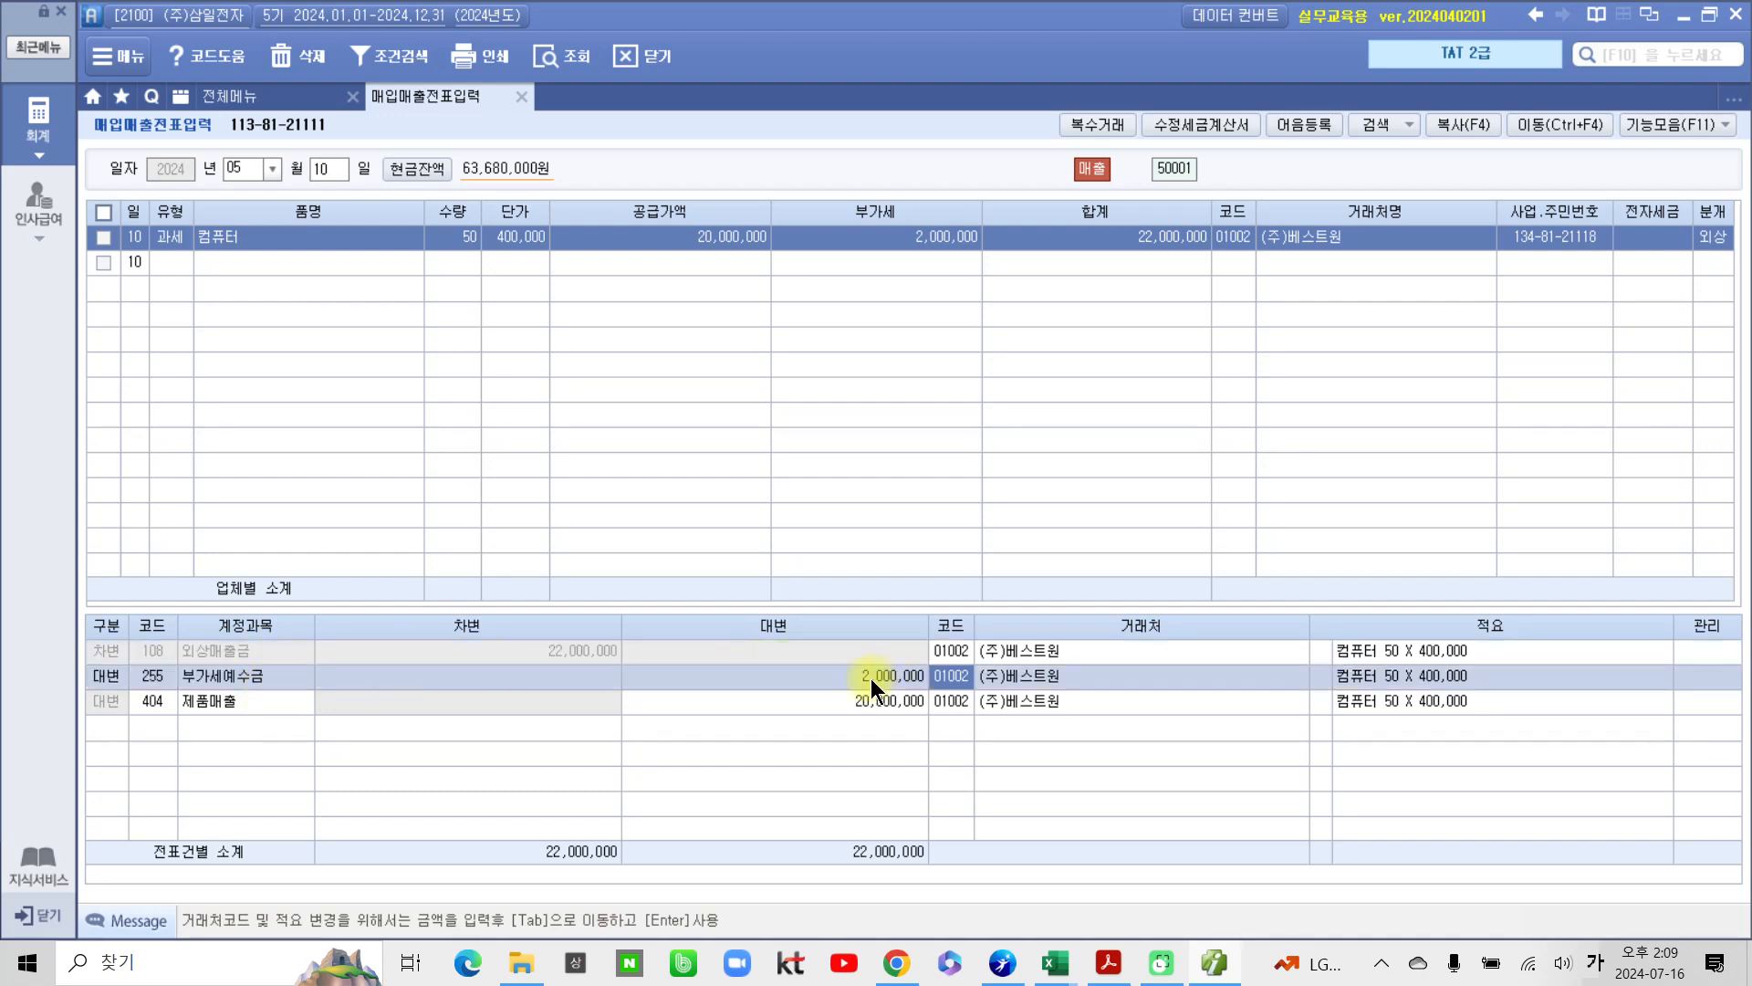
pyautogui.click(182, 705)
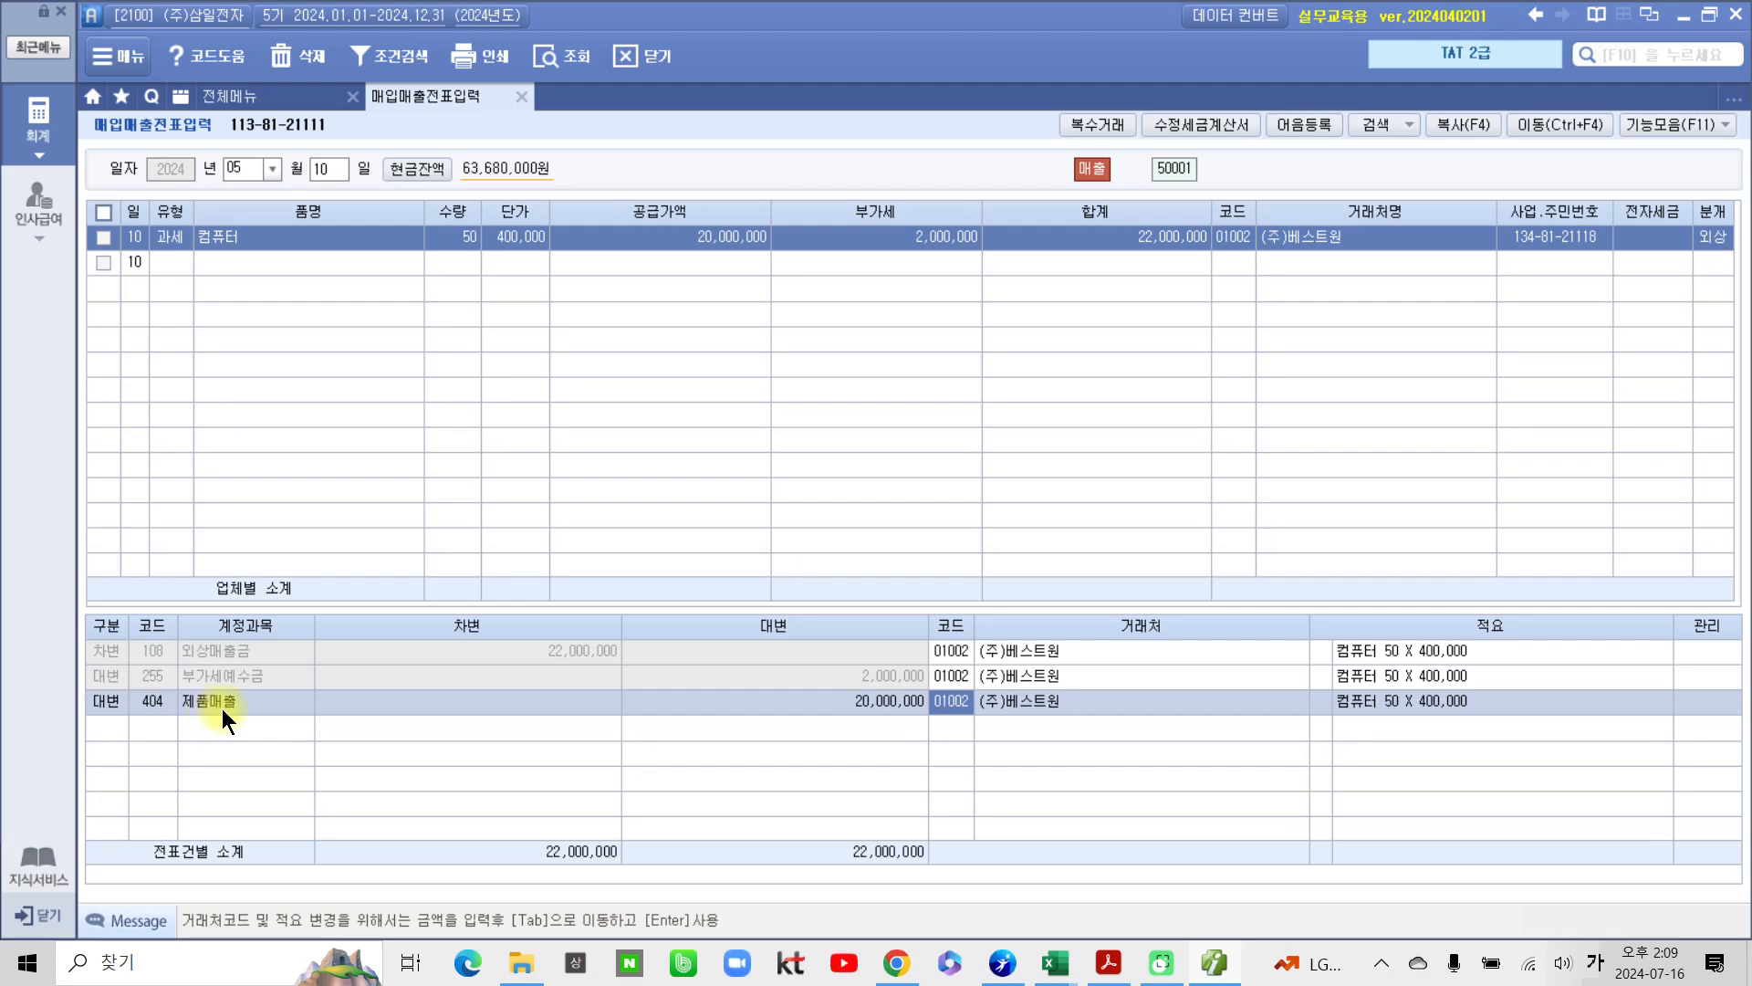
pyautogui.click(871, 700)
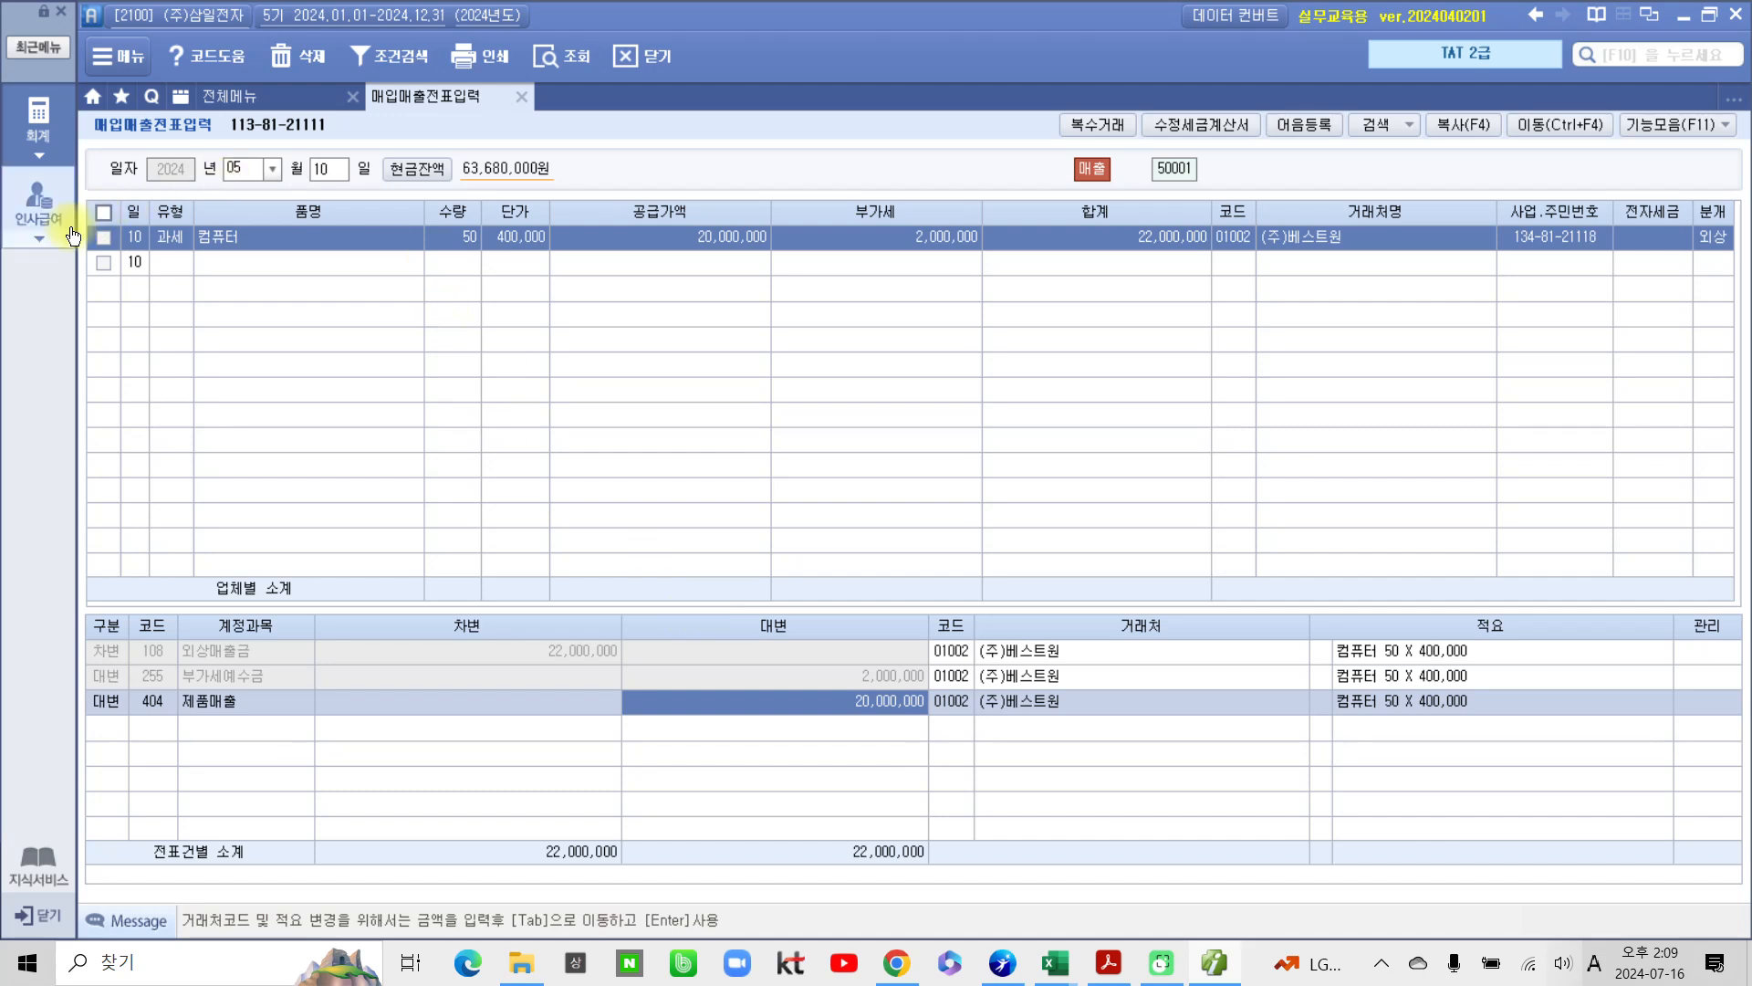
# Step: Open 전자세금계산서 발행 및 내역관리 from the 부가가치세 II group
pyautogui.click(47, 126)
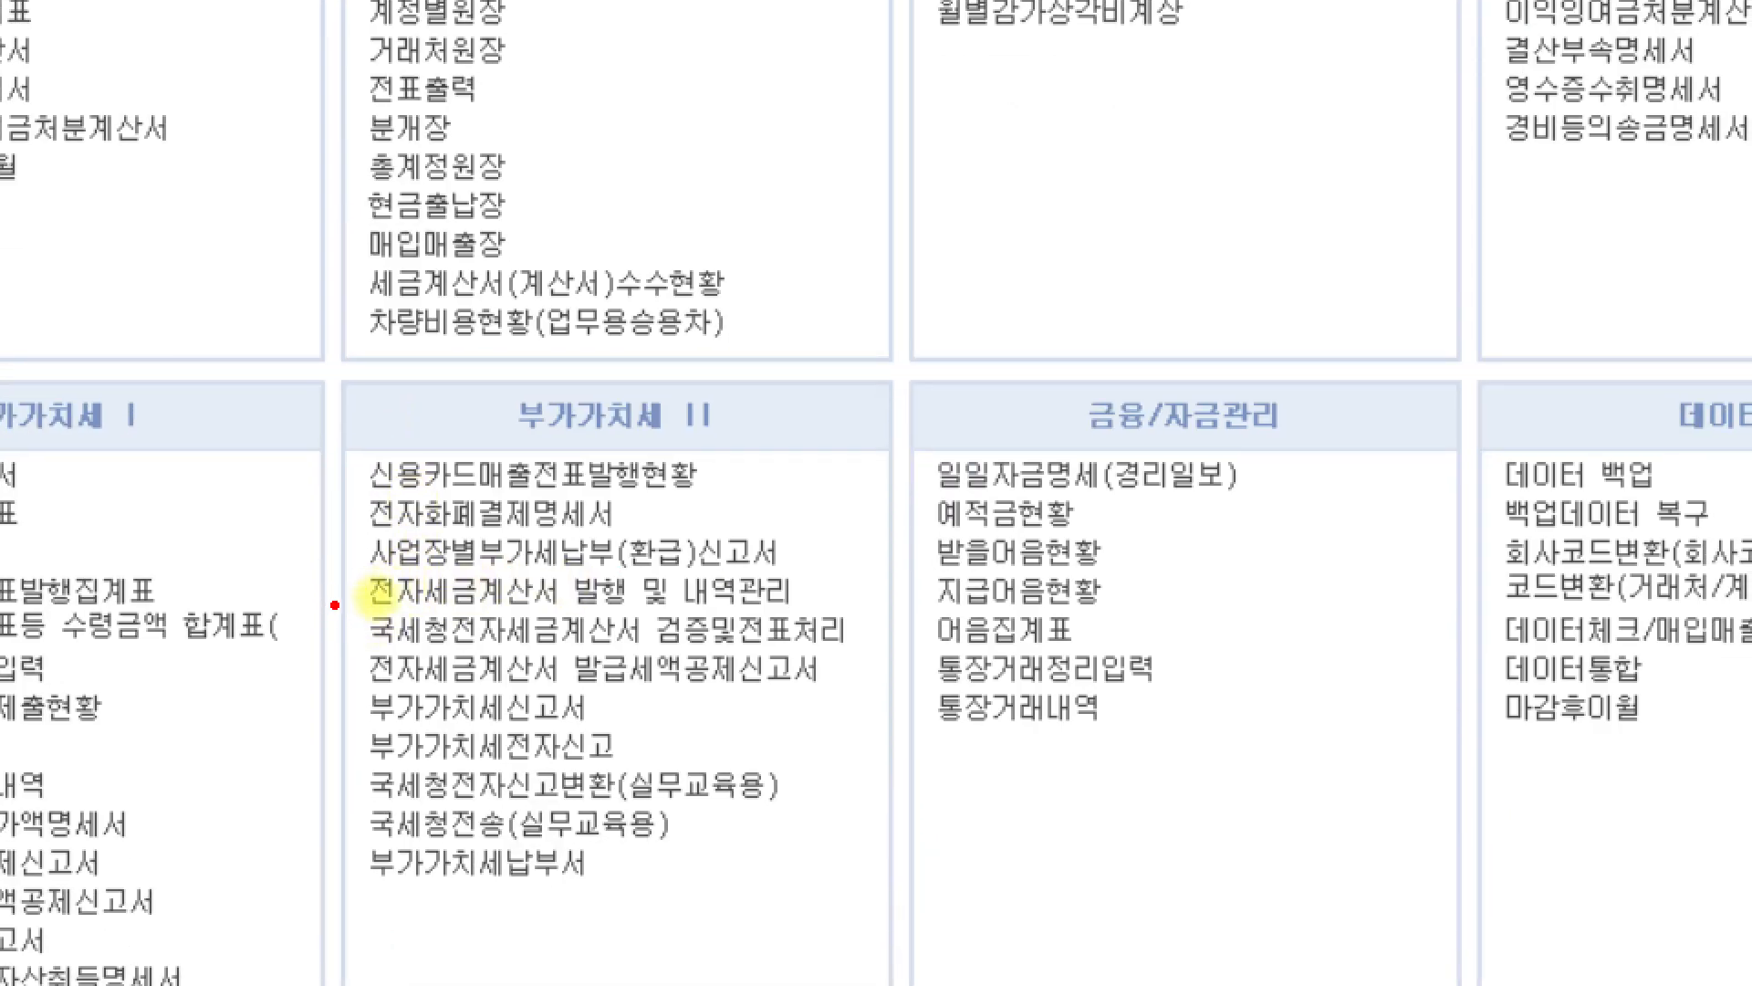
pyautogui.moveTo(352, 555)
pyautogui.mouseDown()
pyautogui.moveTo(666, 642)
pyautogui.moveTo(832, 558)
pyautogui.moveTo(351, 588)
pyautogui.mouseUp()
pyautogui.moveTo(342, 408)
pyautogui.mouseDown()
pyautogui.moveTo(359, 459)
pyautogui.moveTo(405, 426)
pyautogui.mouseUp()
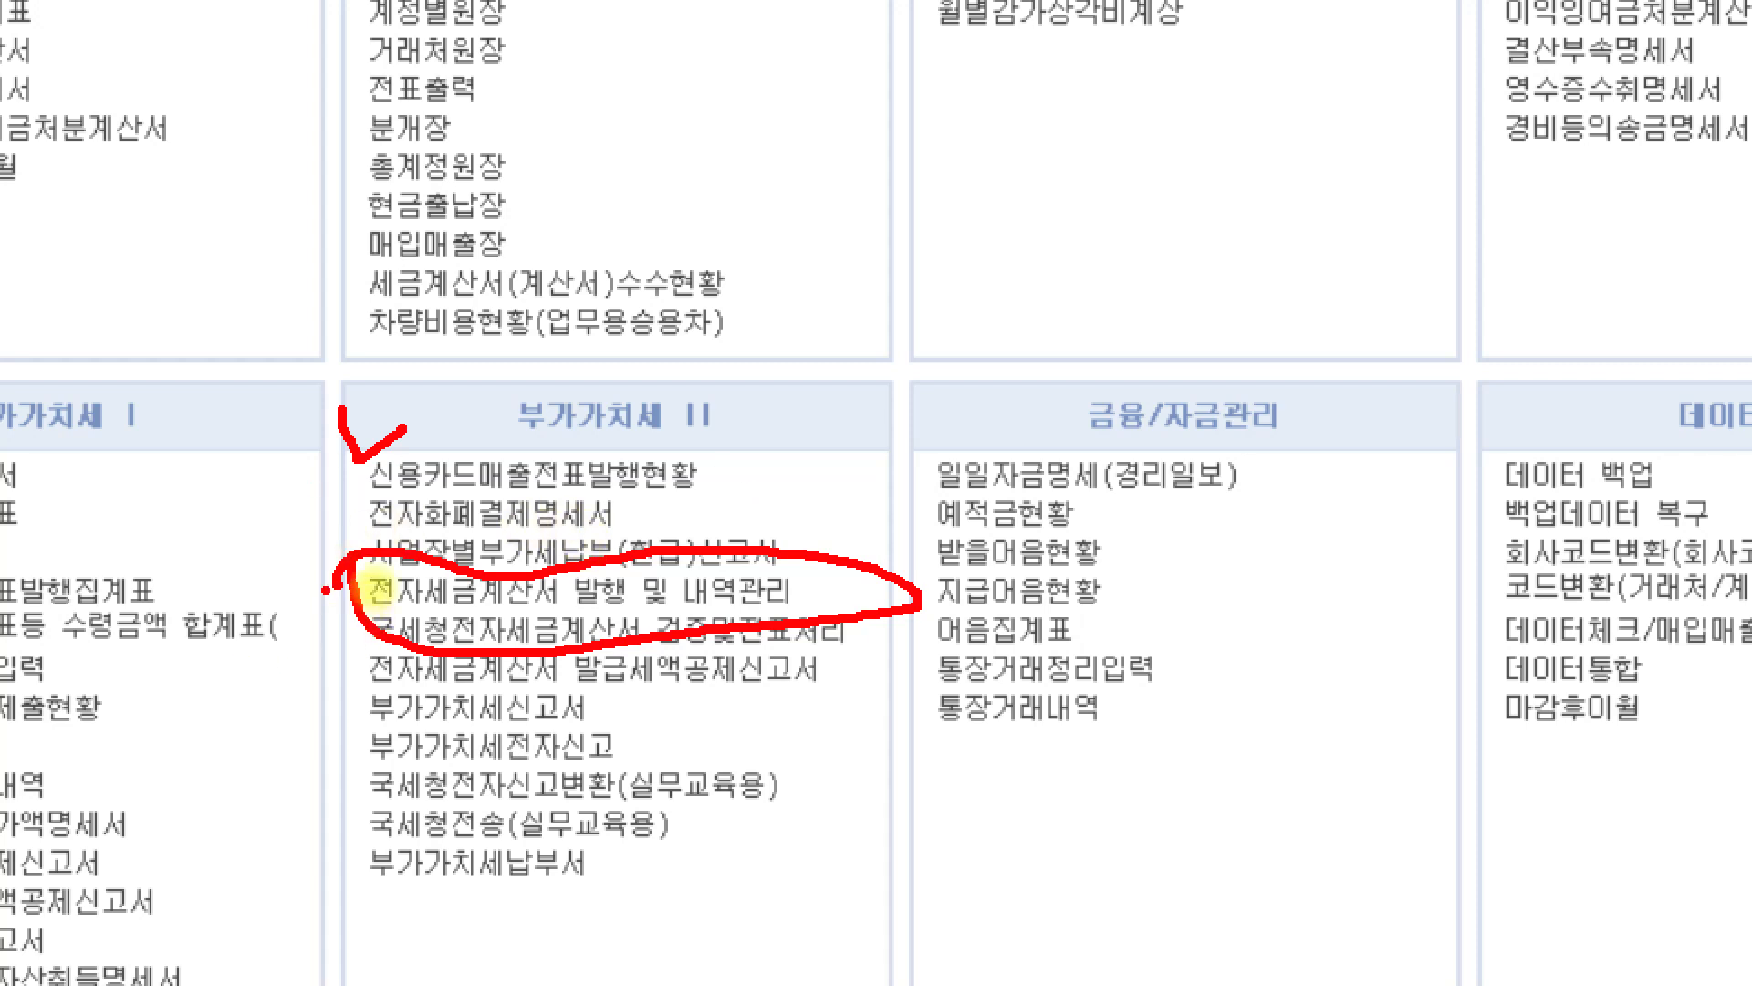
pyautogui.moveTo(294, 550); pyautogui.dragTo(361, 558)
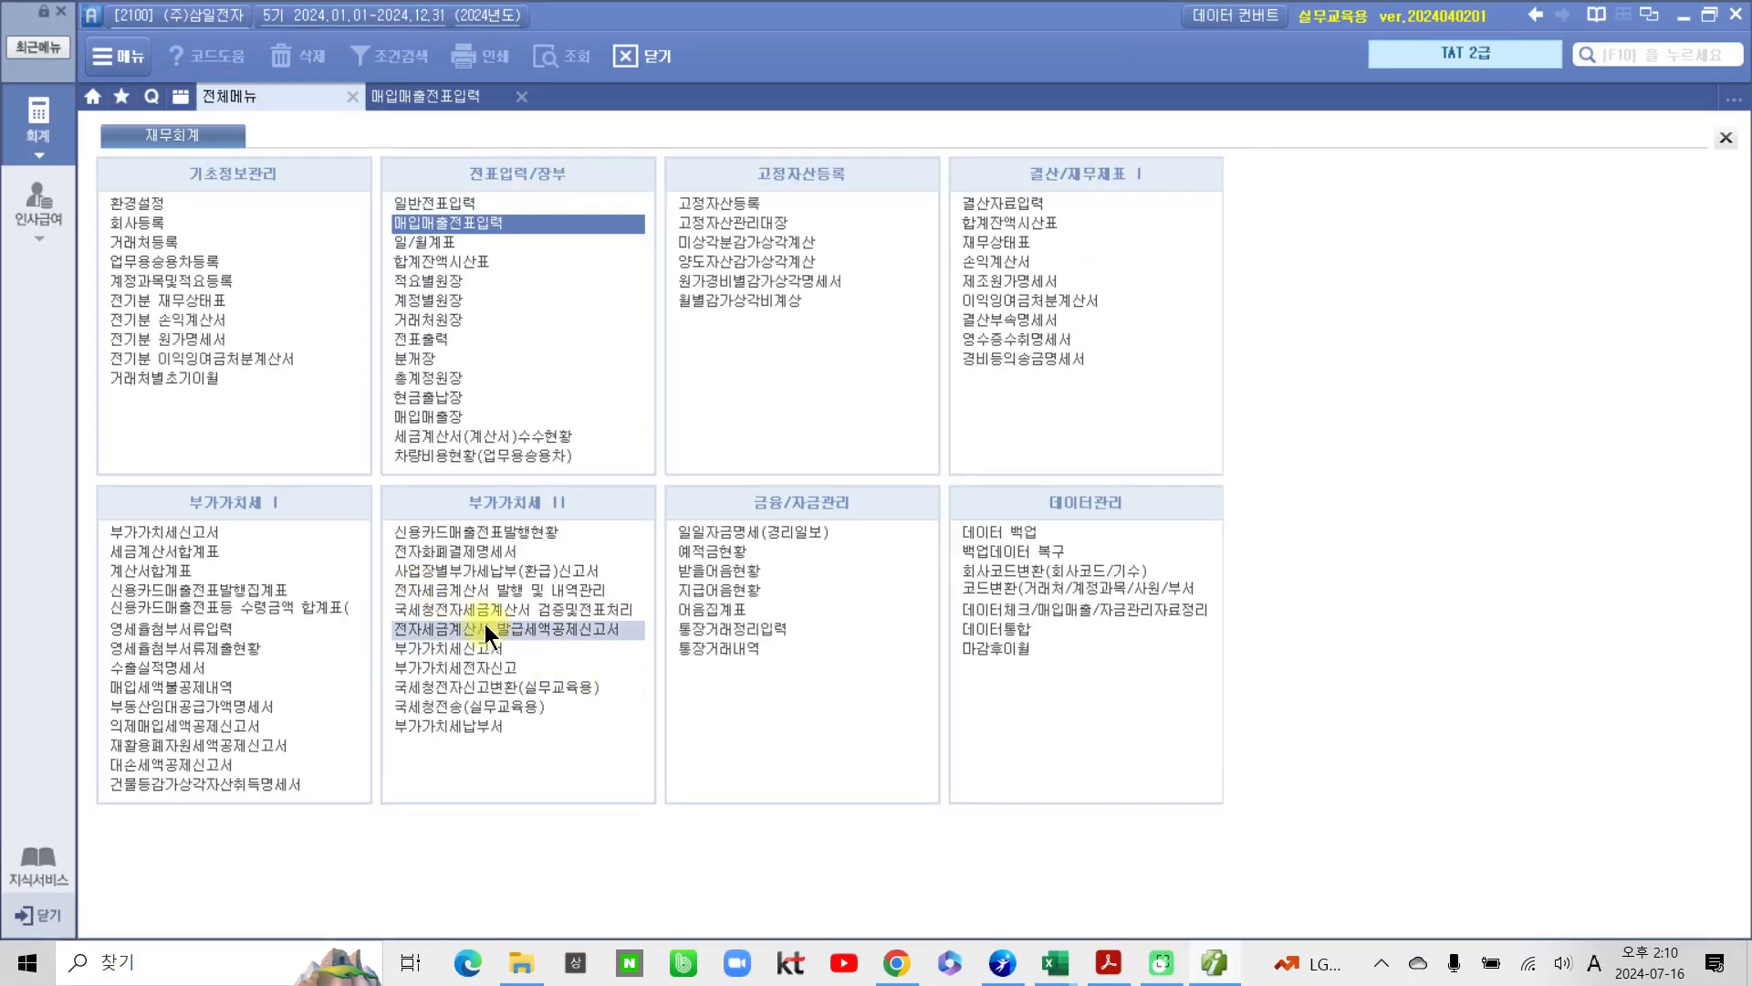
pyautogui.click(550, 592)
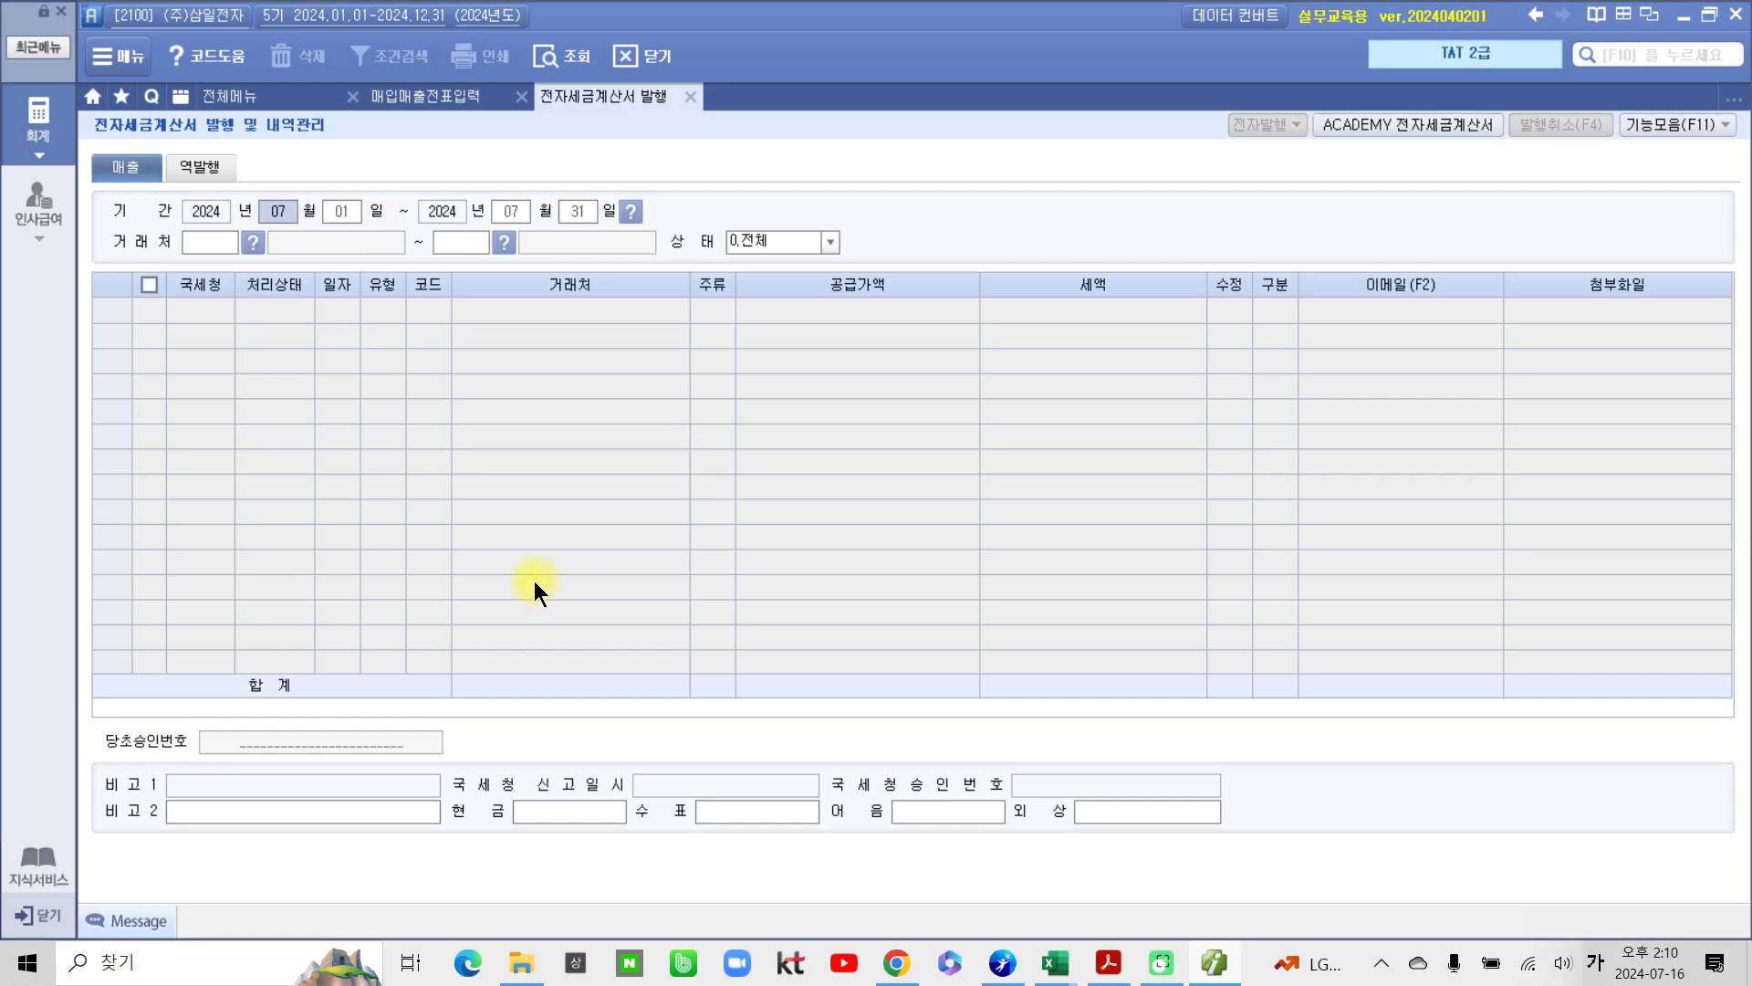
# Step: Retrieve the sales invoices of all customers for the period 2024-05-10 to 2024-05-10
pyautogui.write('05')
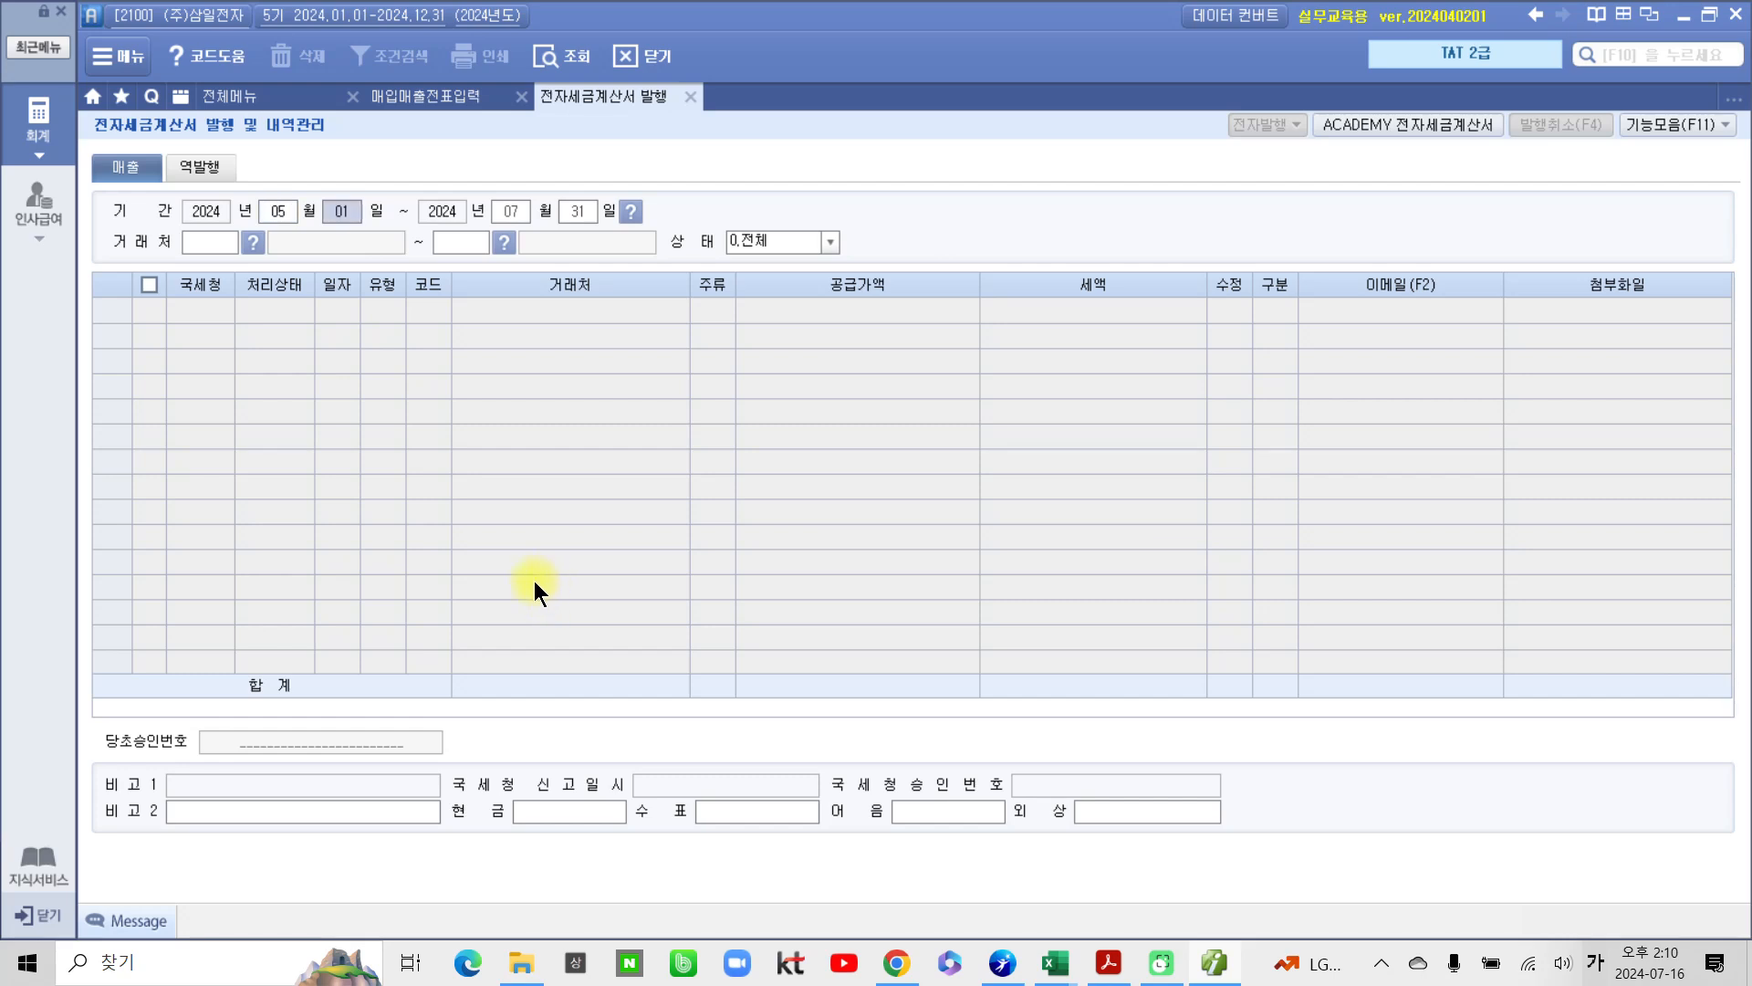
pyautogui.write('10')
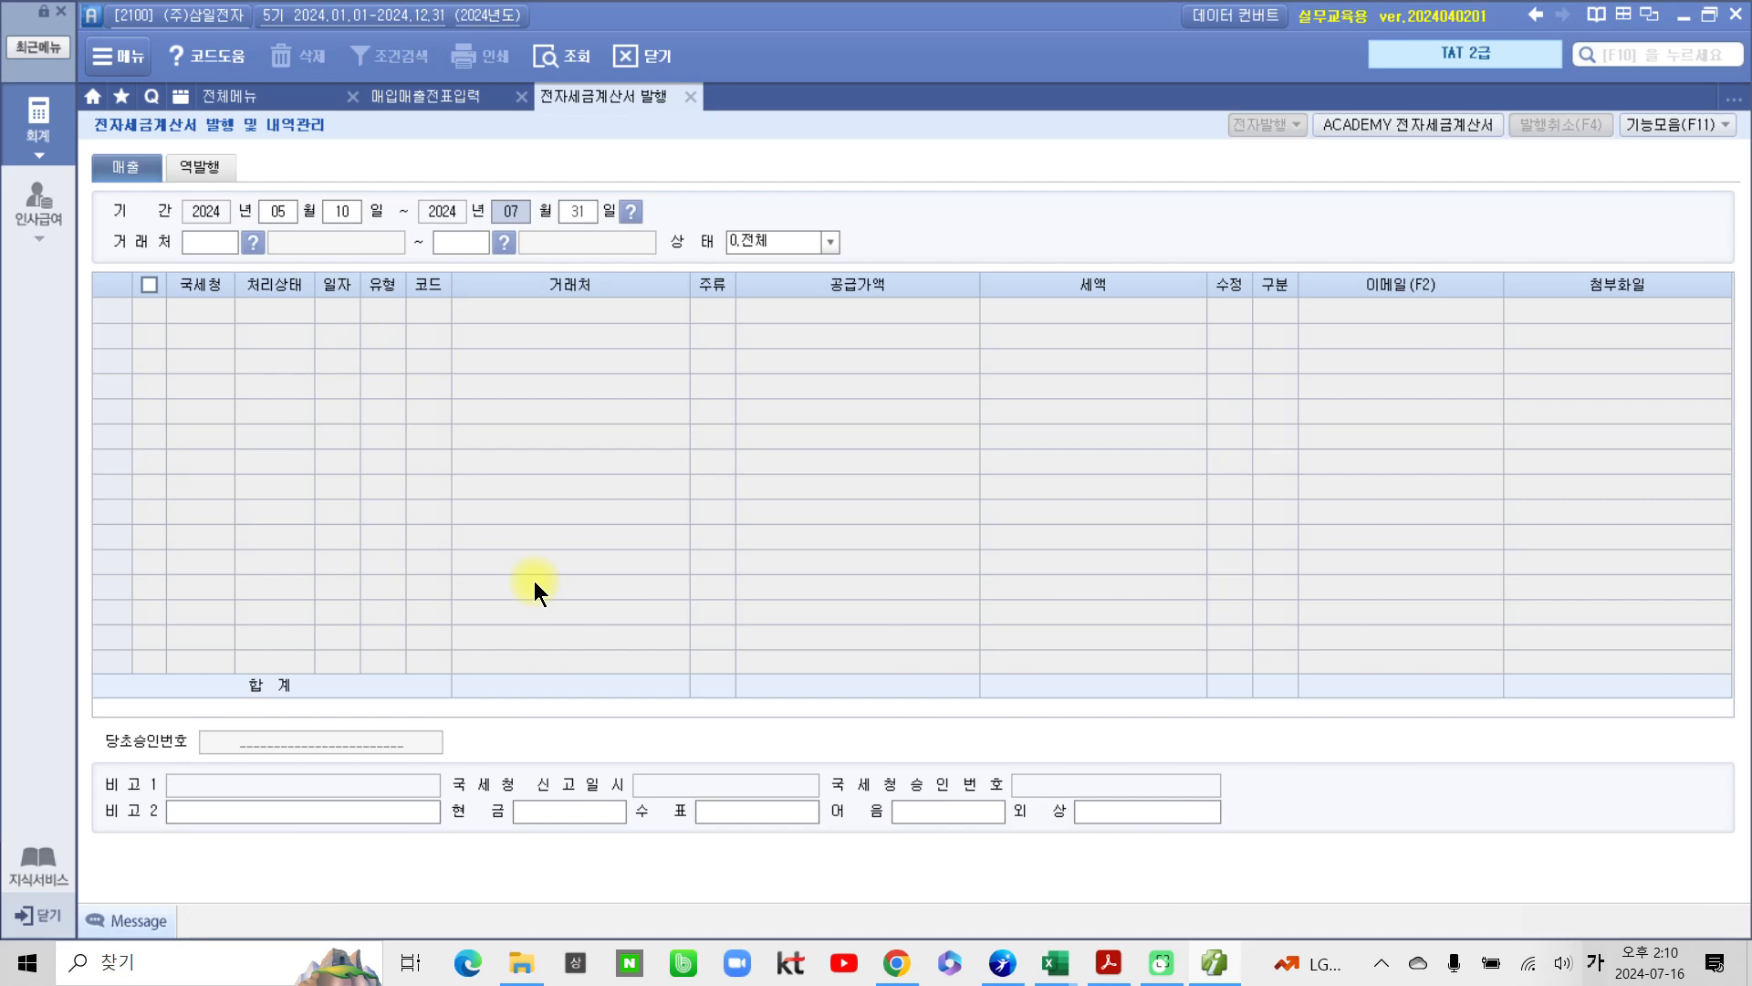
pyautogui.write('05')
pyautogui.write('10')
pyautogui.press('Return')
pyautogui.press('Return')
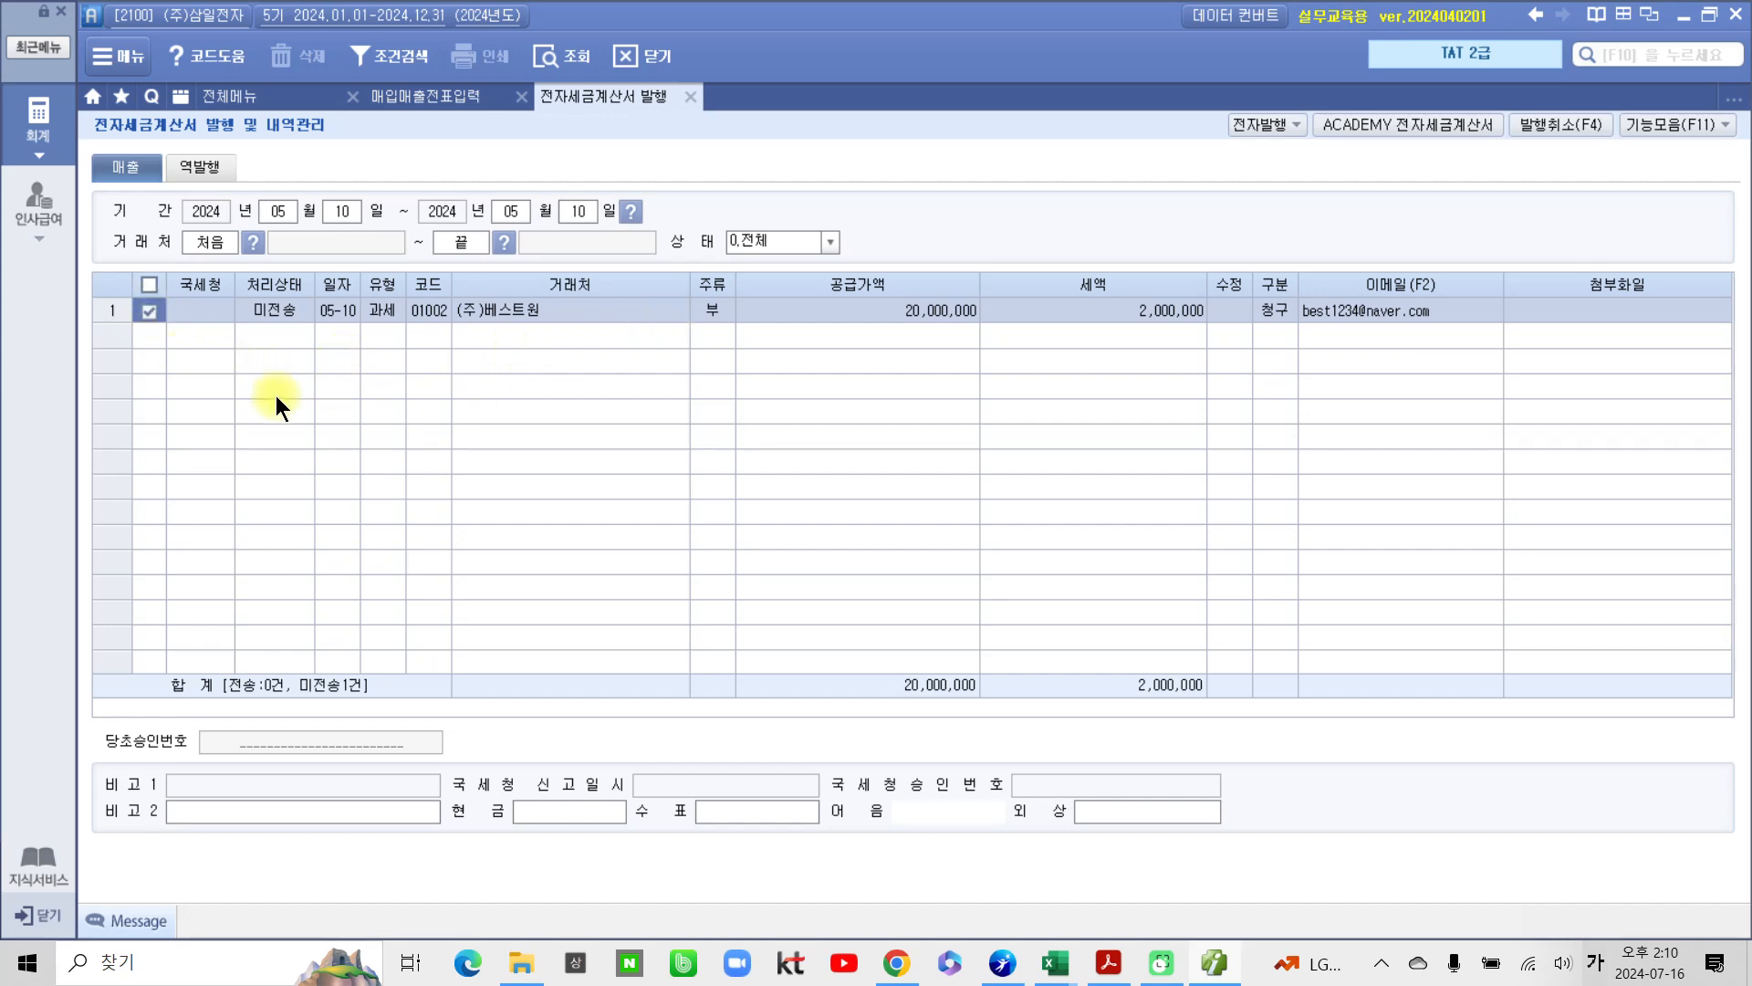
# Step: Issue the electronic tax invoice for (주)베스트원, accepting the prefilled login details
pyautogui.click(1279, 127)
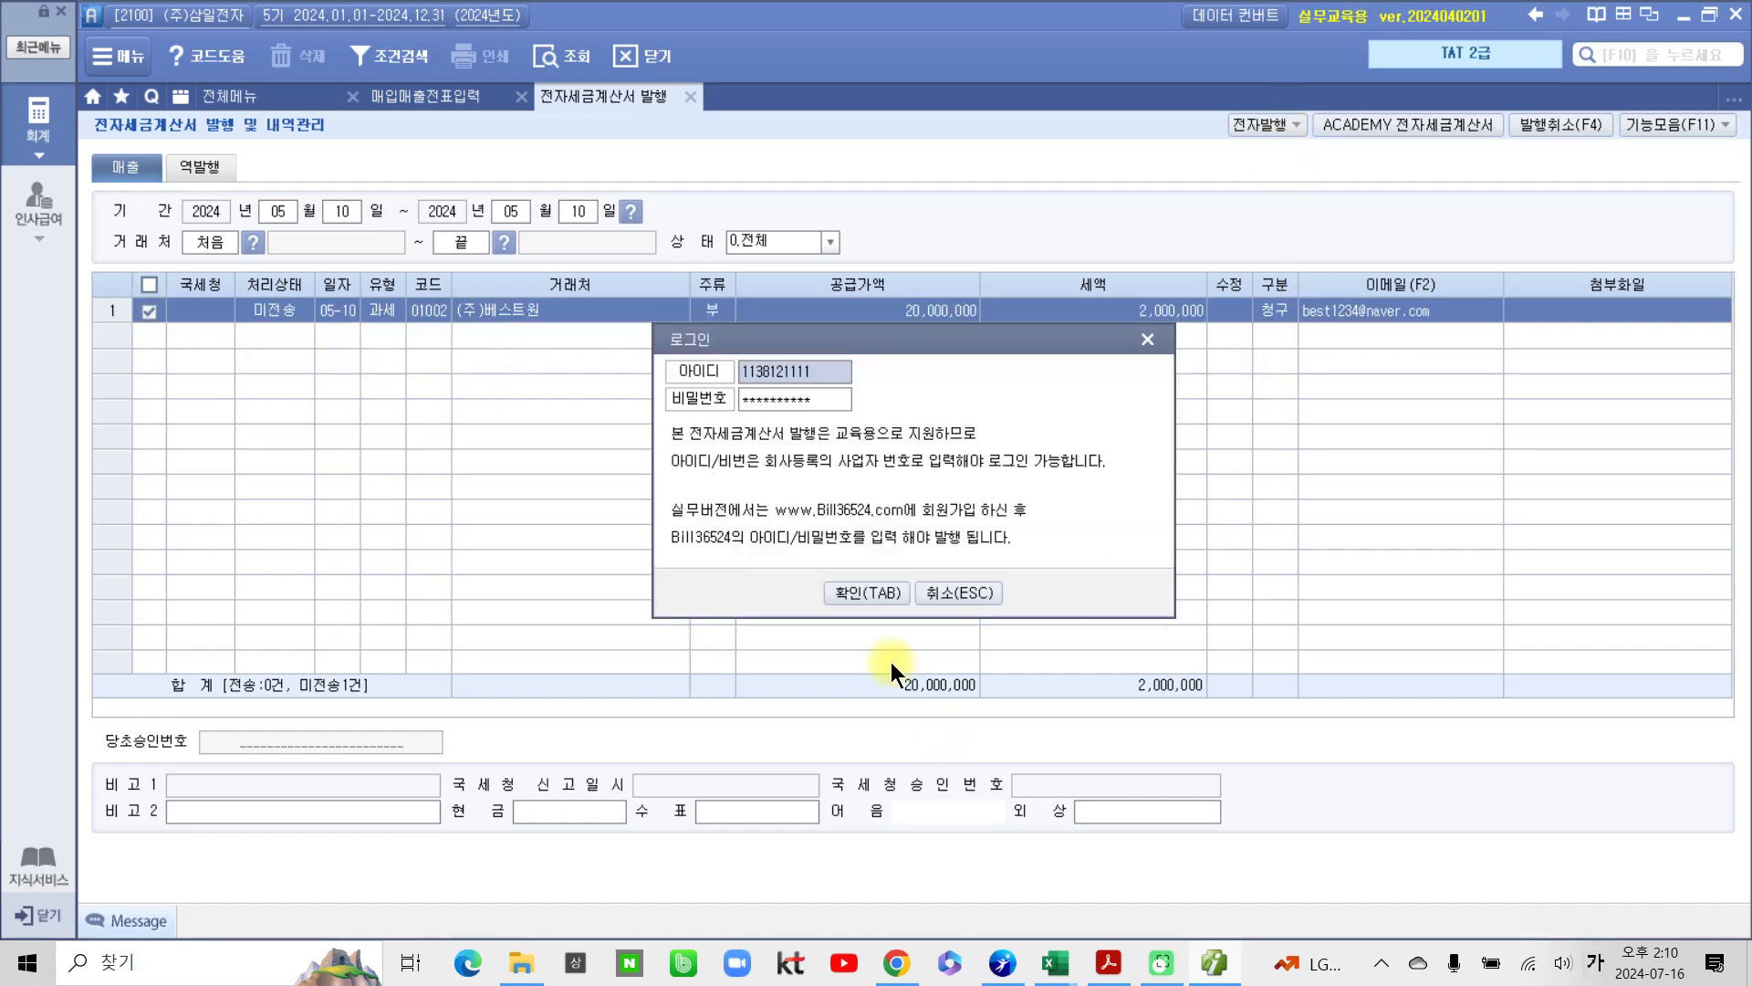
pyautogui.click(858, 591)
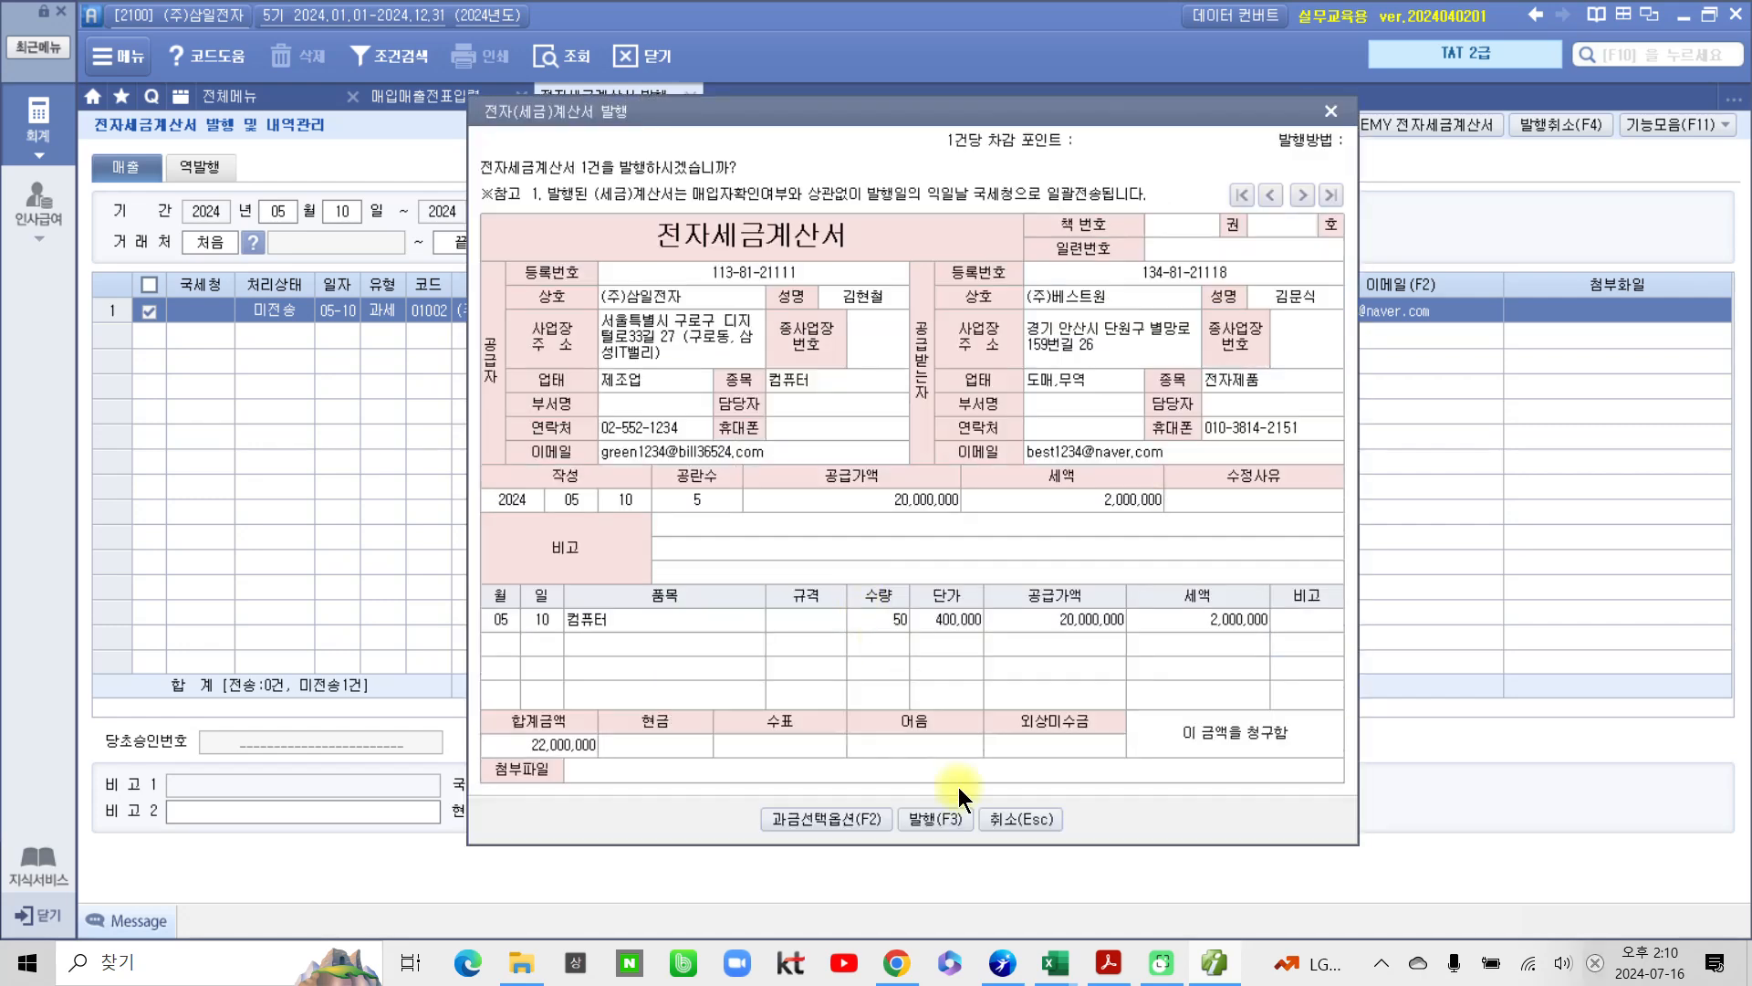
pyautogui.click(937, 819)
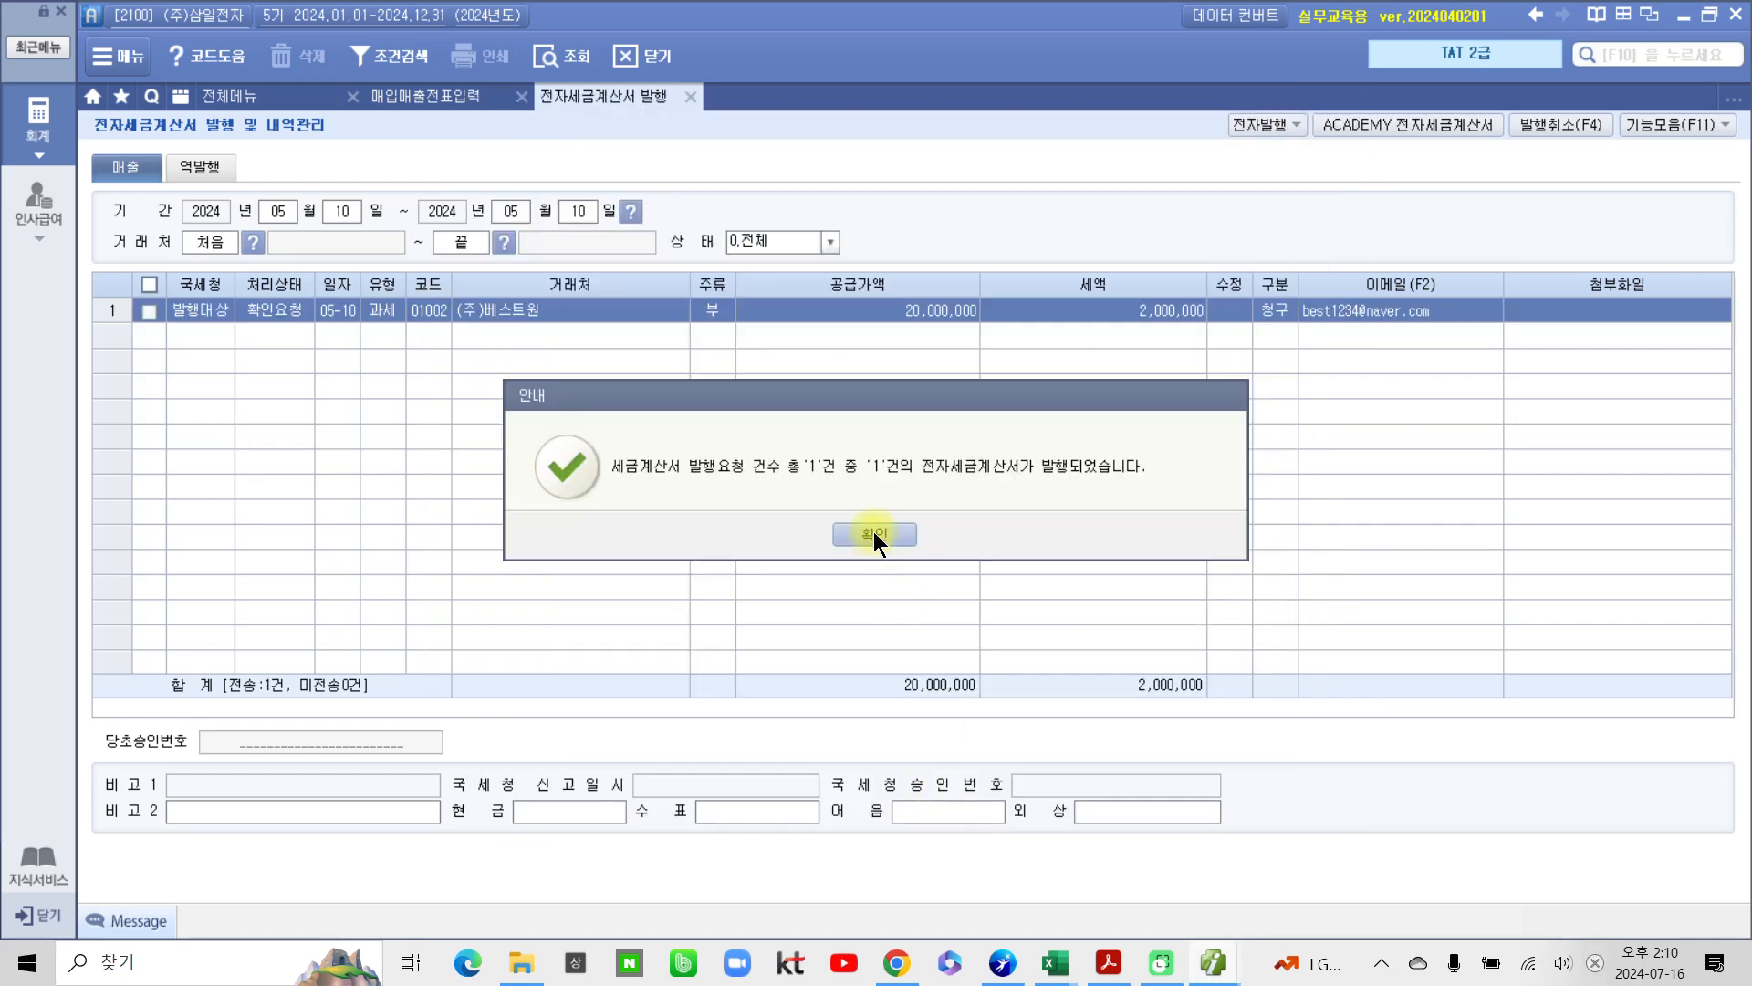
pyautogui.click(873, 536)
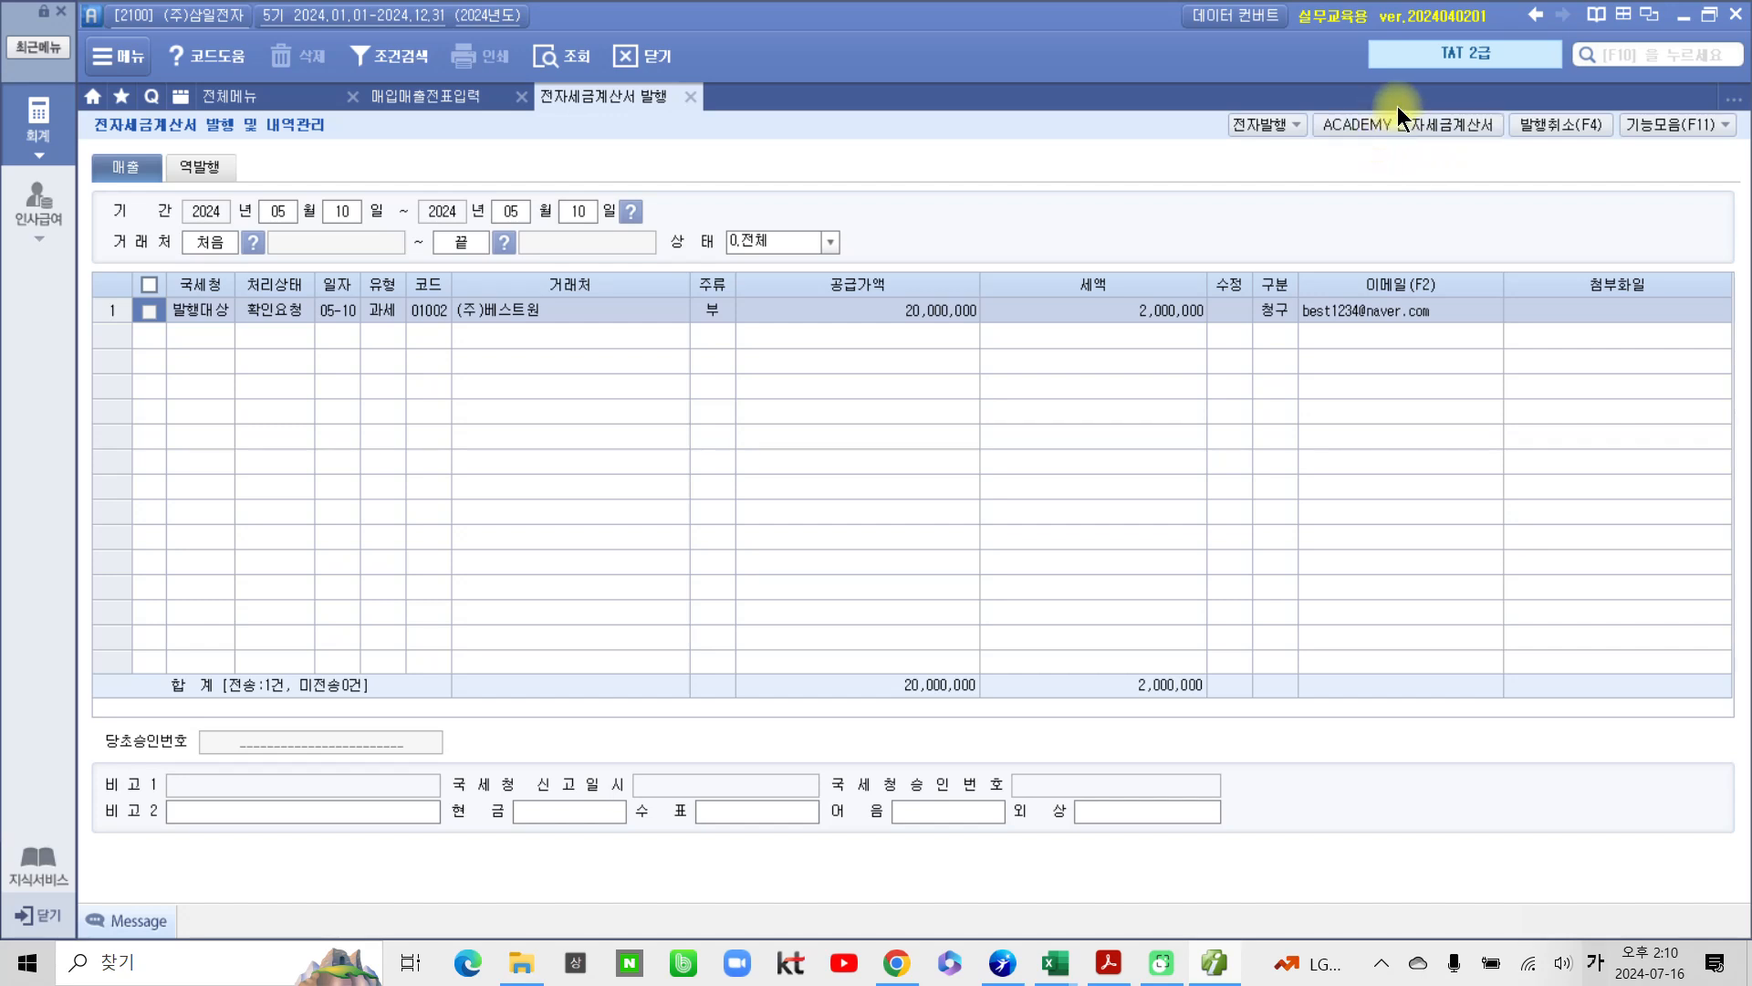
# Step: Open ACADEMY 전자세금계산서, log in to Bill36524 with the prefilled details and restrict the invoice list to 미전송
pyautogui.click(1418, 124)
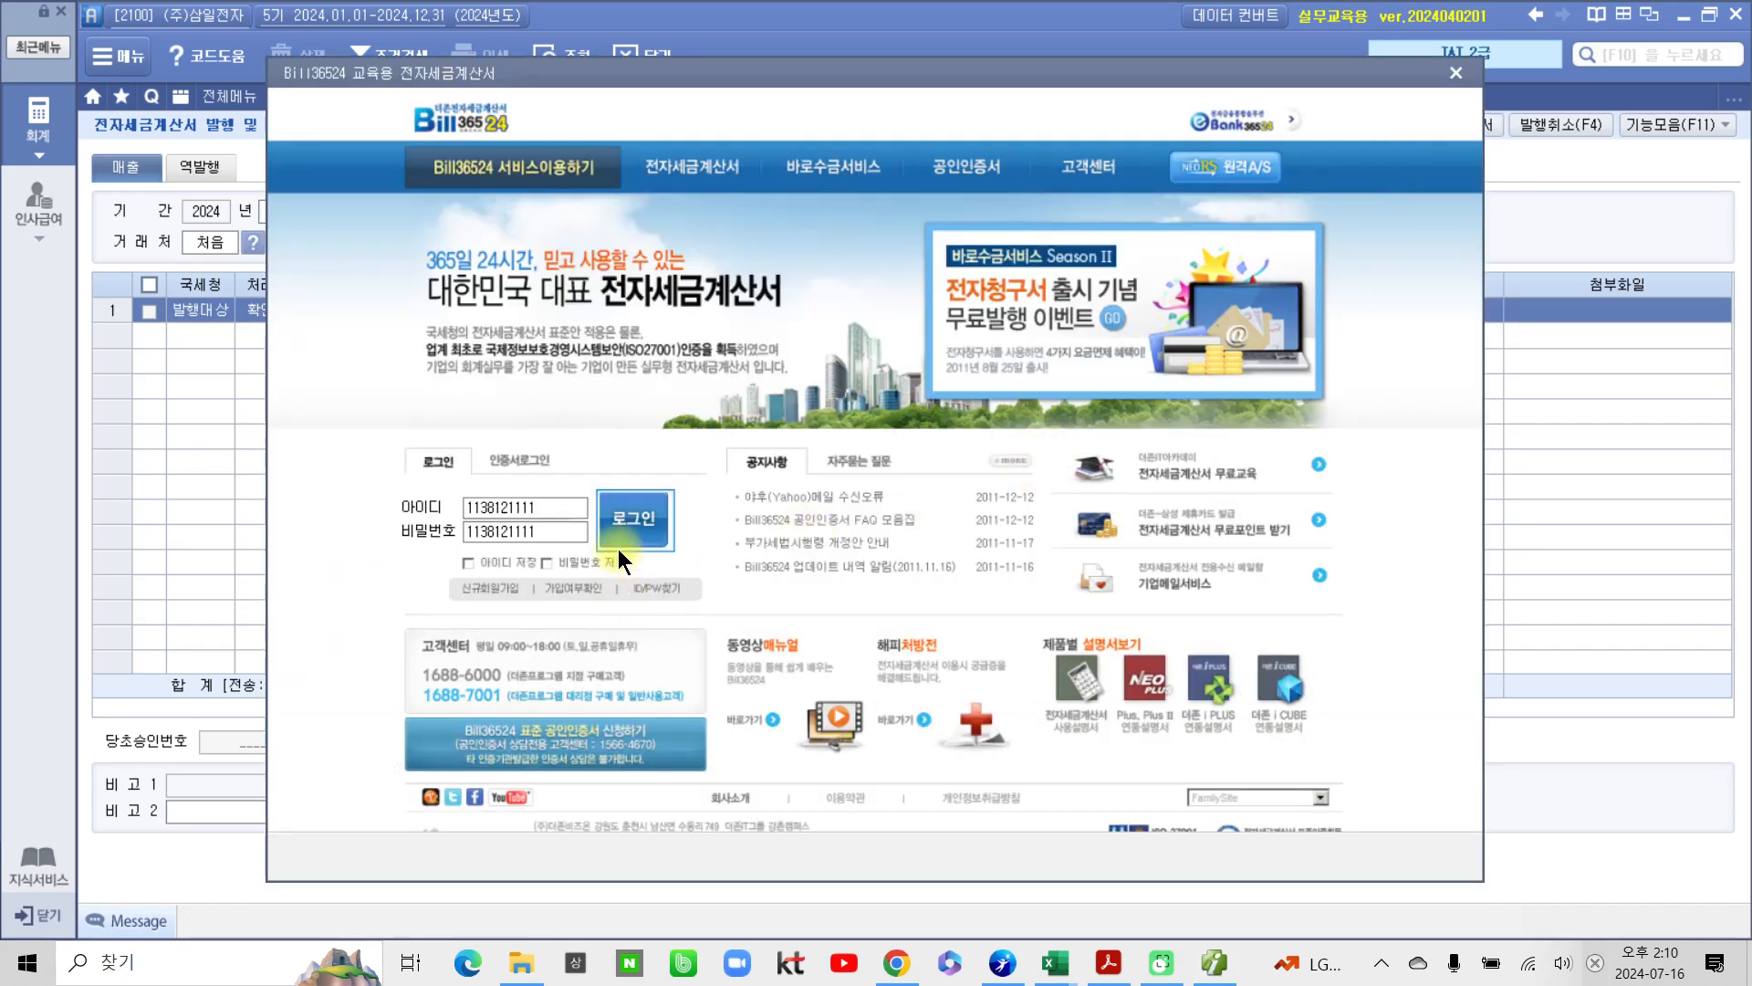
pyautogui.click(637, 529)
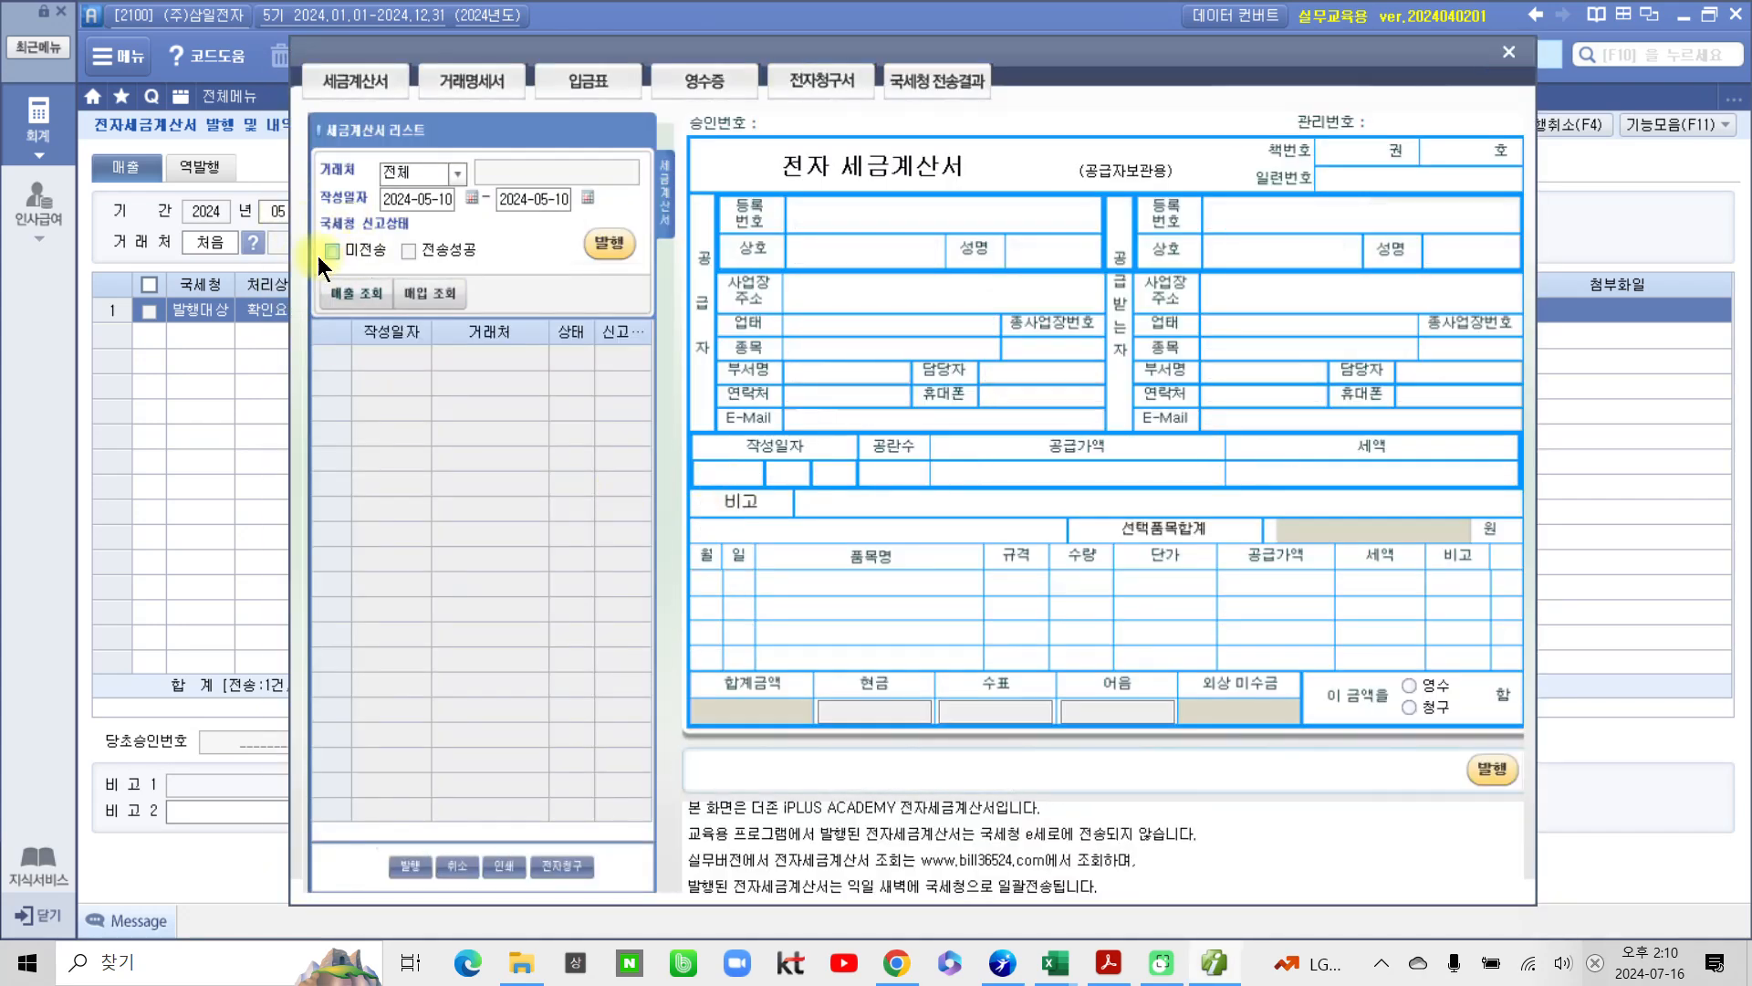
pyautogui.click(332, 246)
# Step: List the untransmitted sales invoices and issue the 2024-05-10 invoice for (주)베스트원 to transmit it
pyautogui.click(355, 294)
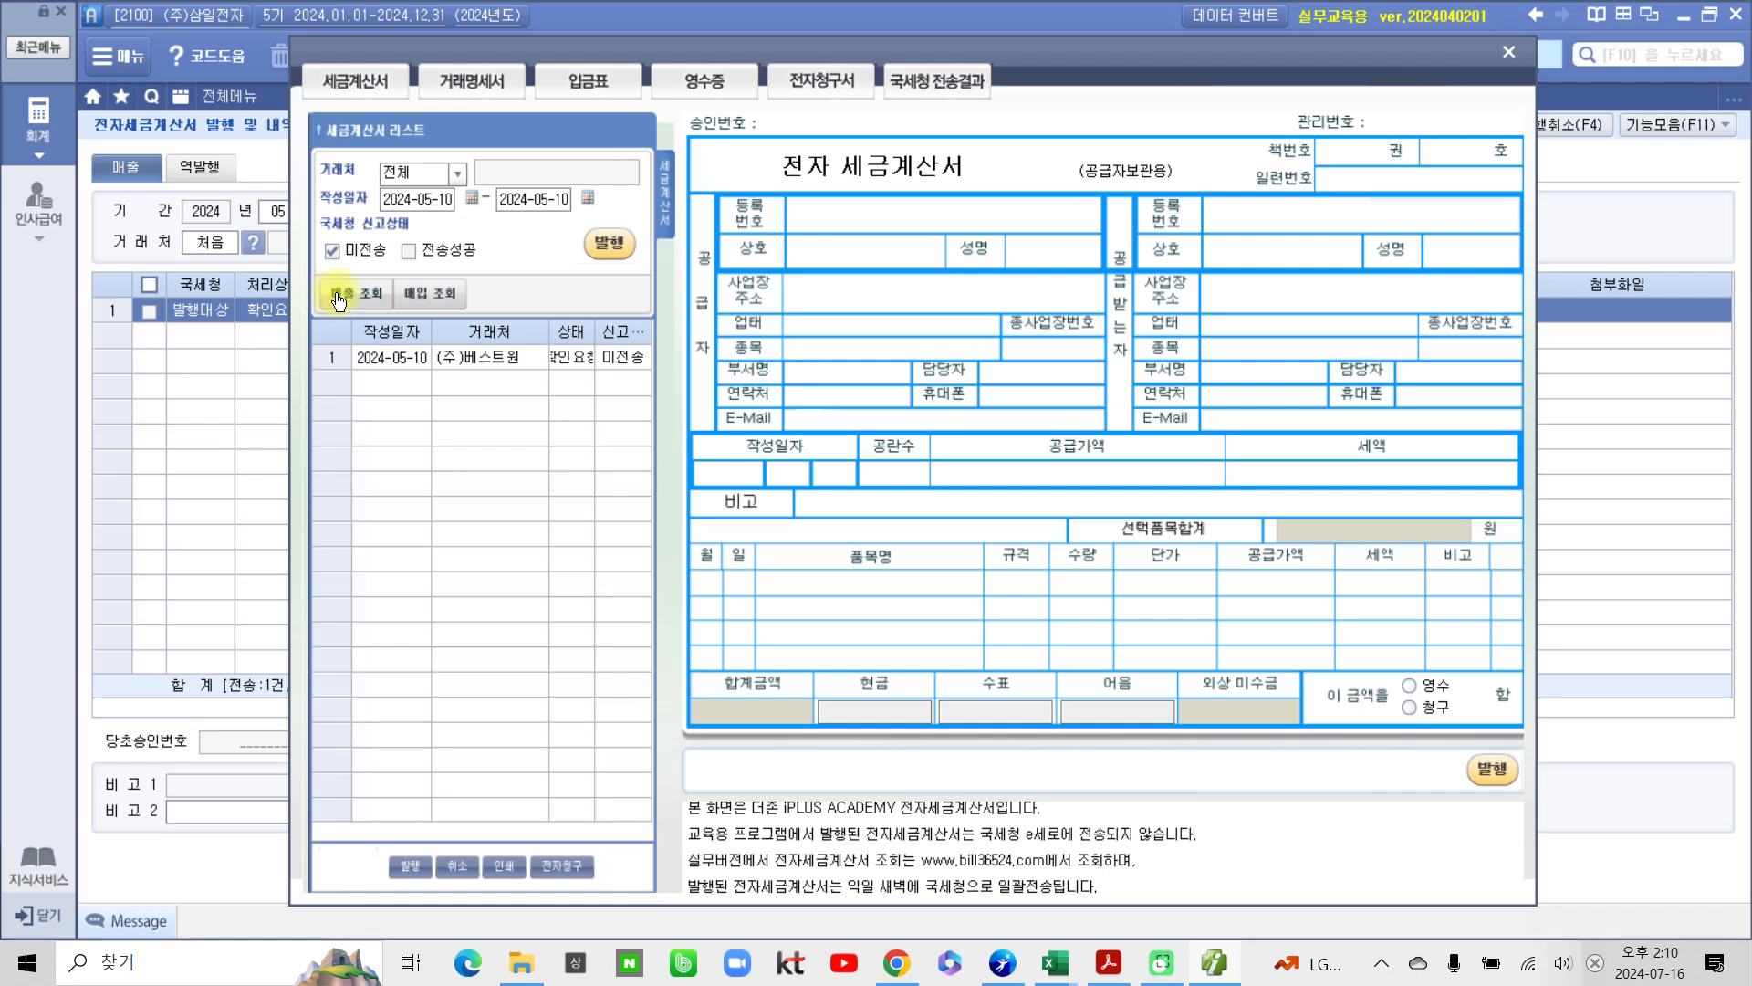
pyautogui.click(610, 243)
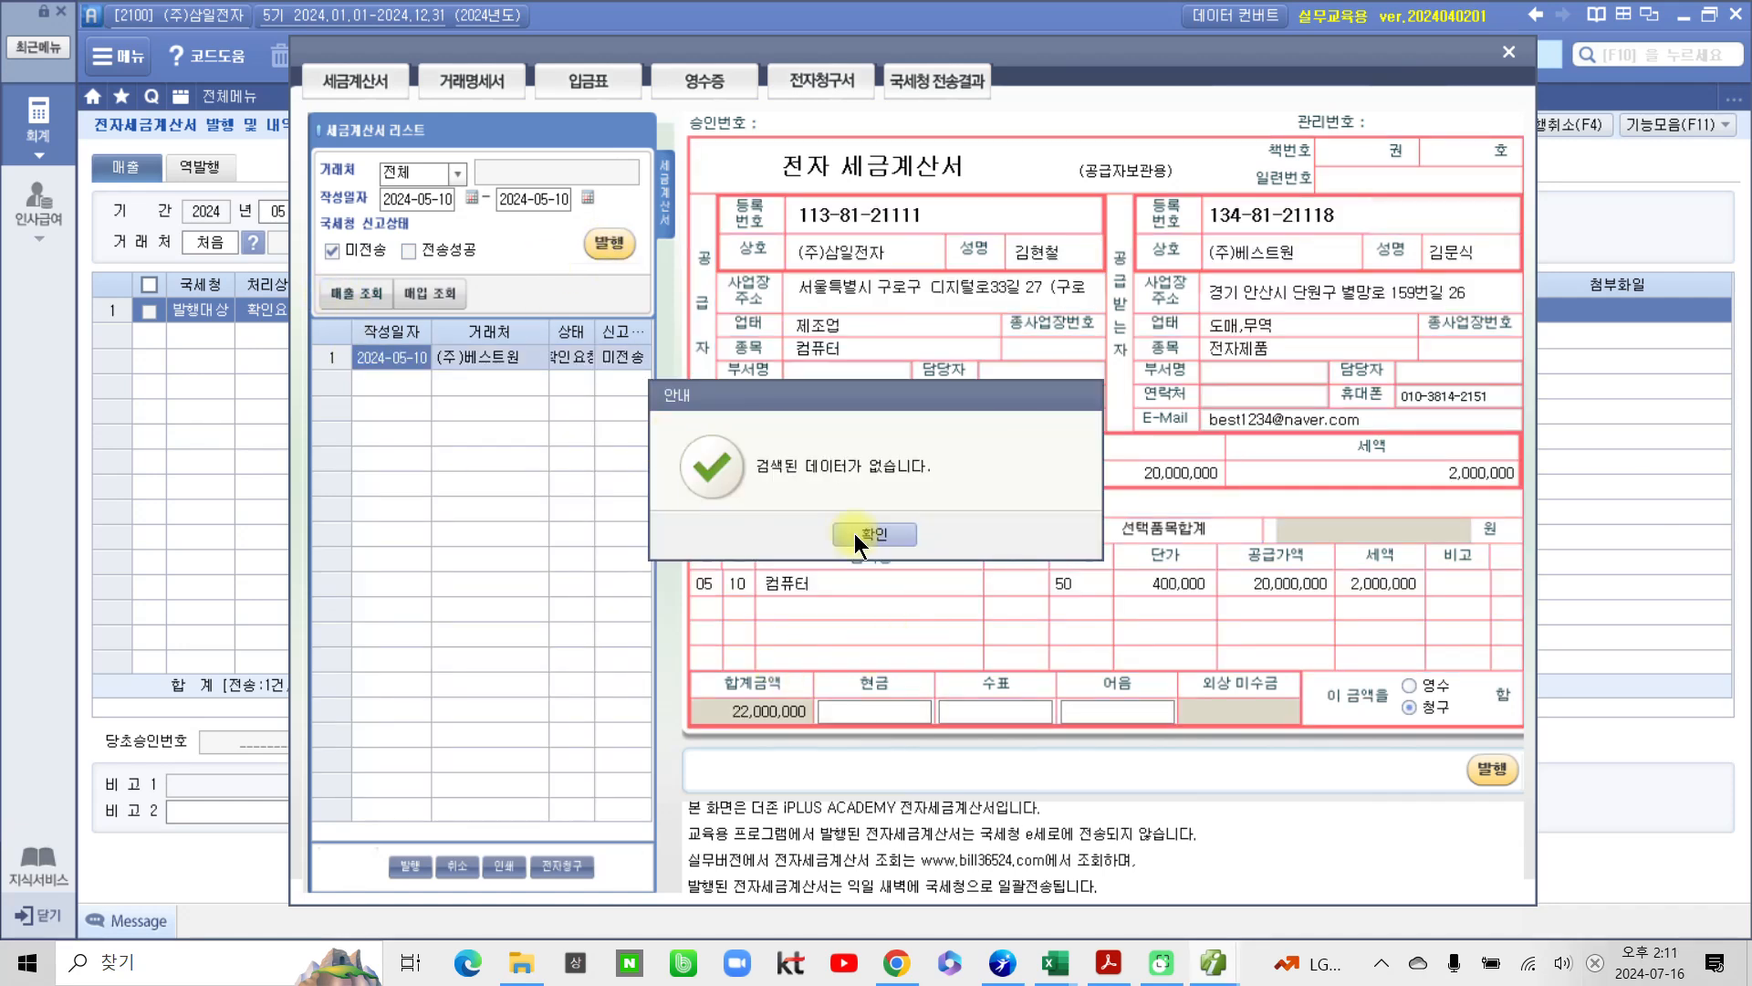
pyautogui.click(856, 533)
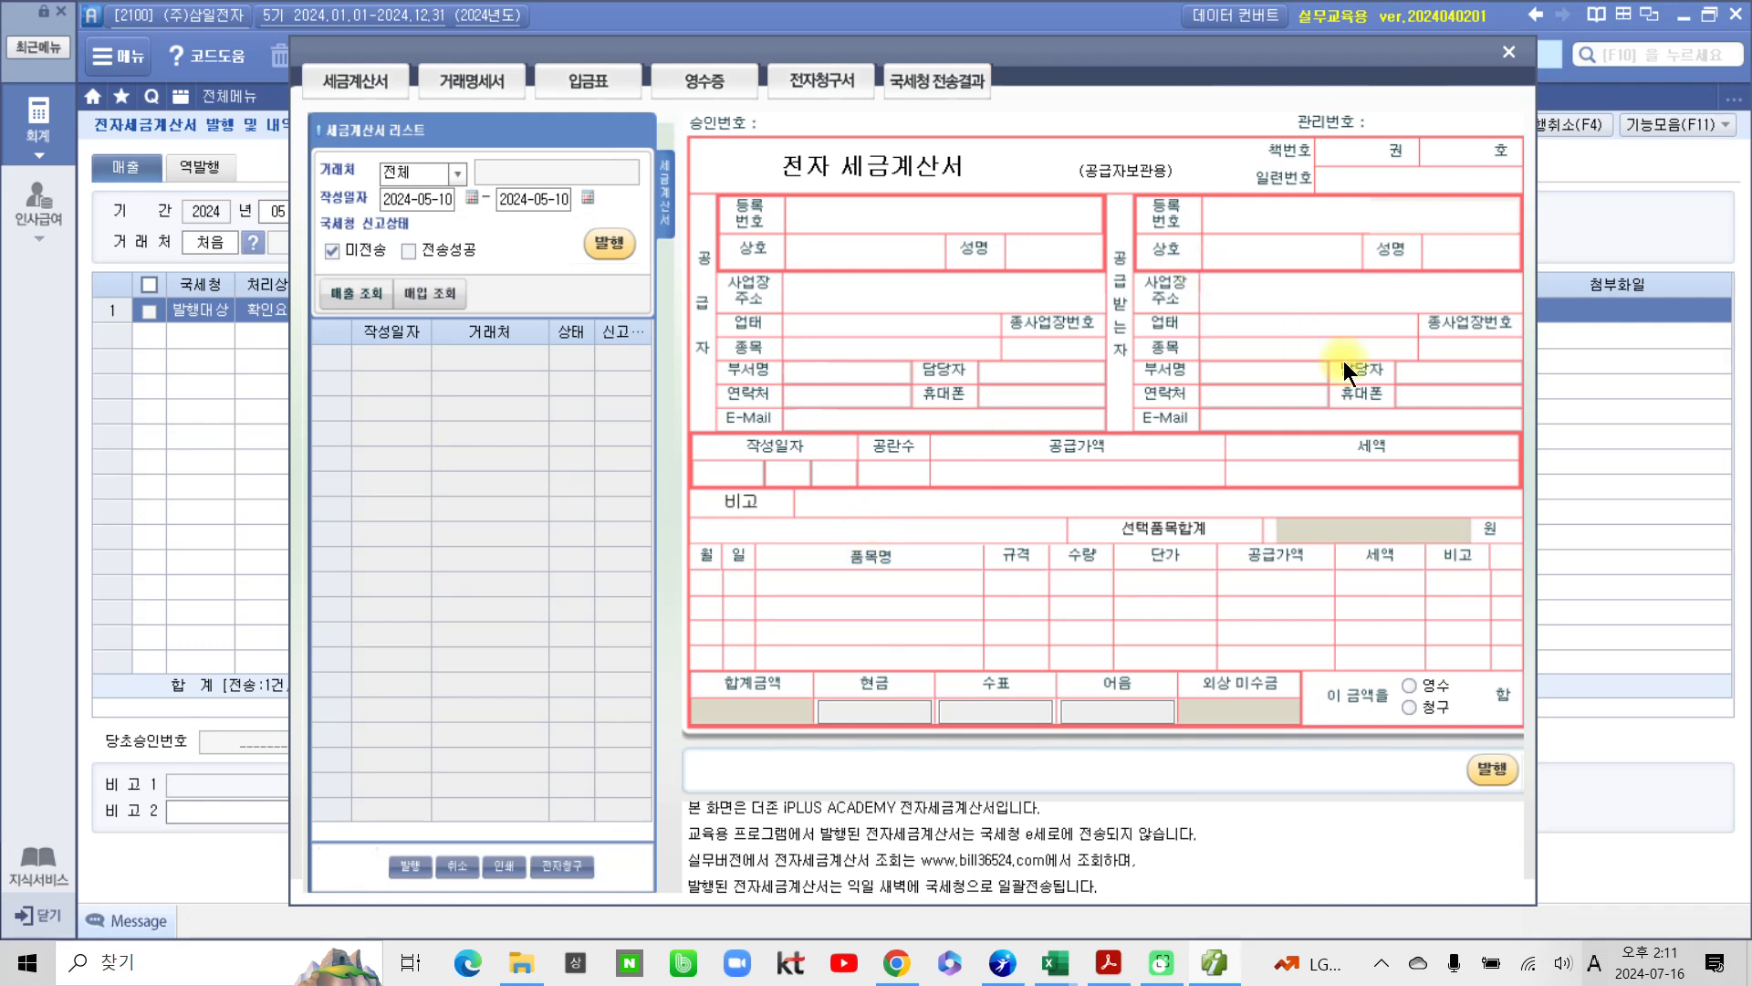
# Step: Return to 매입매출전표입력, reload the May 10 vouchers and examine the 전자세금 status and journal entry of the computer sale
pyautogui.click(1505, 52)
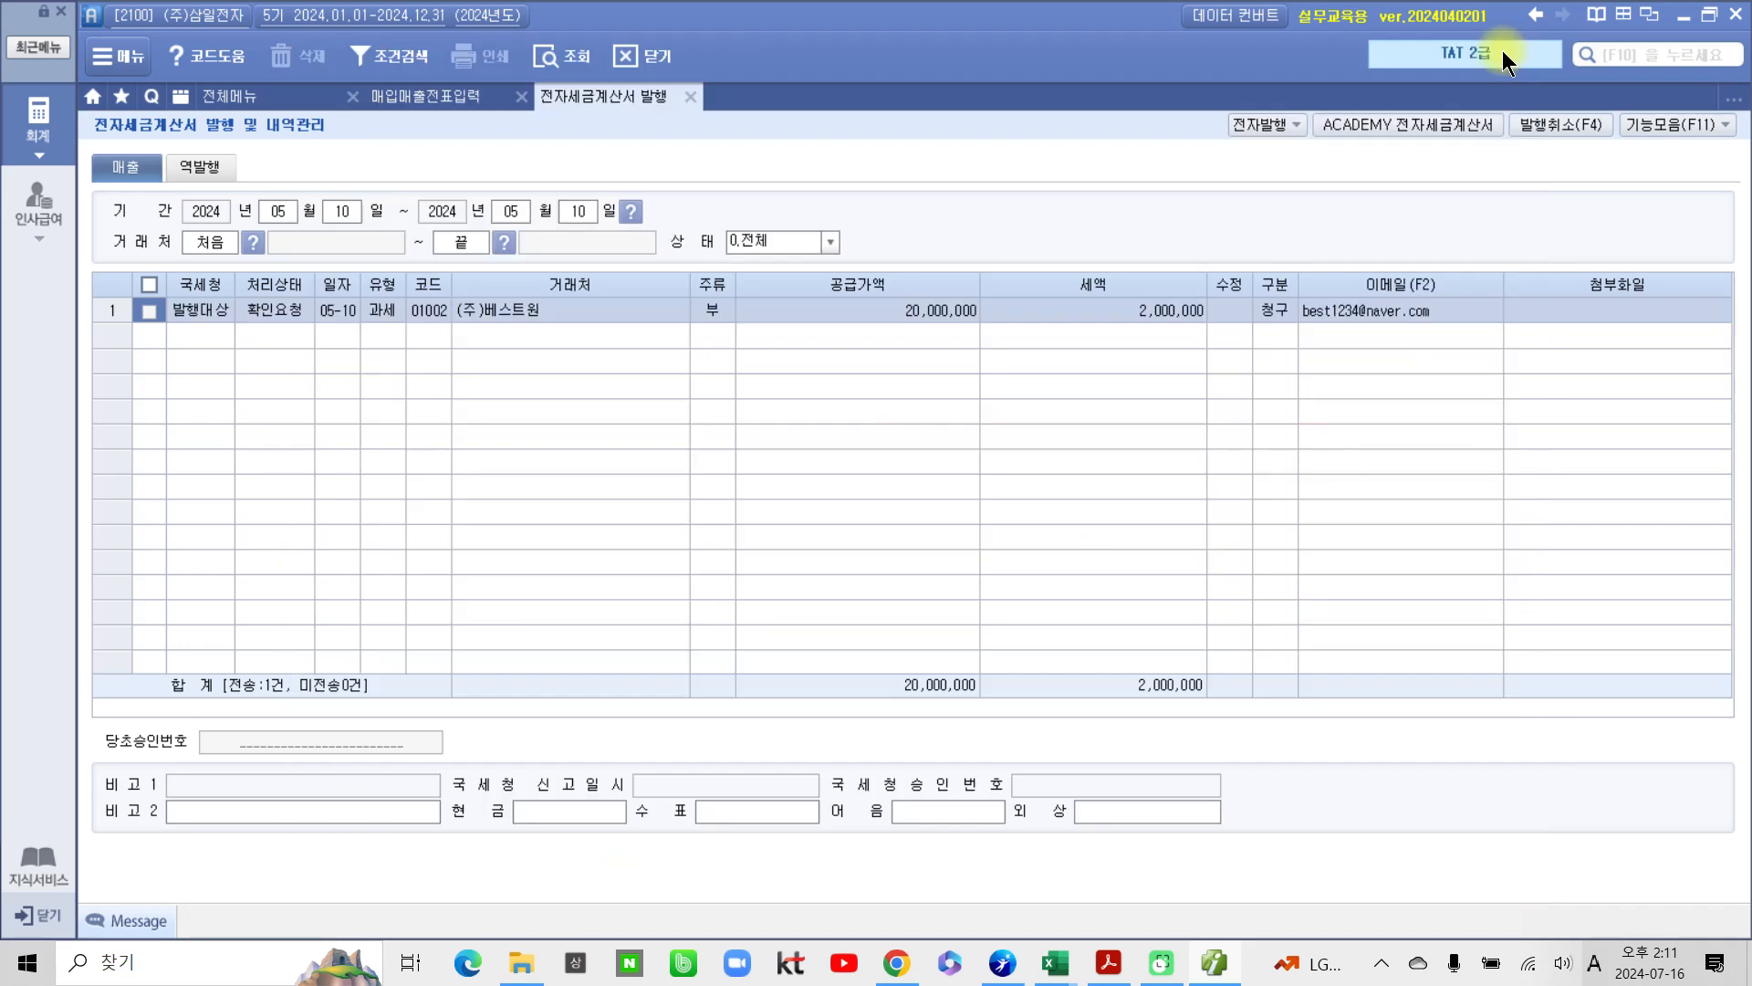
pyautogui.click(704, 91)
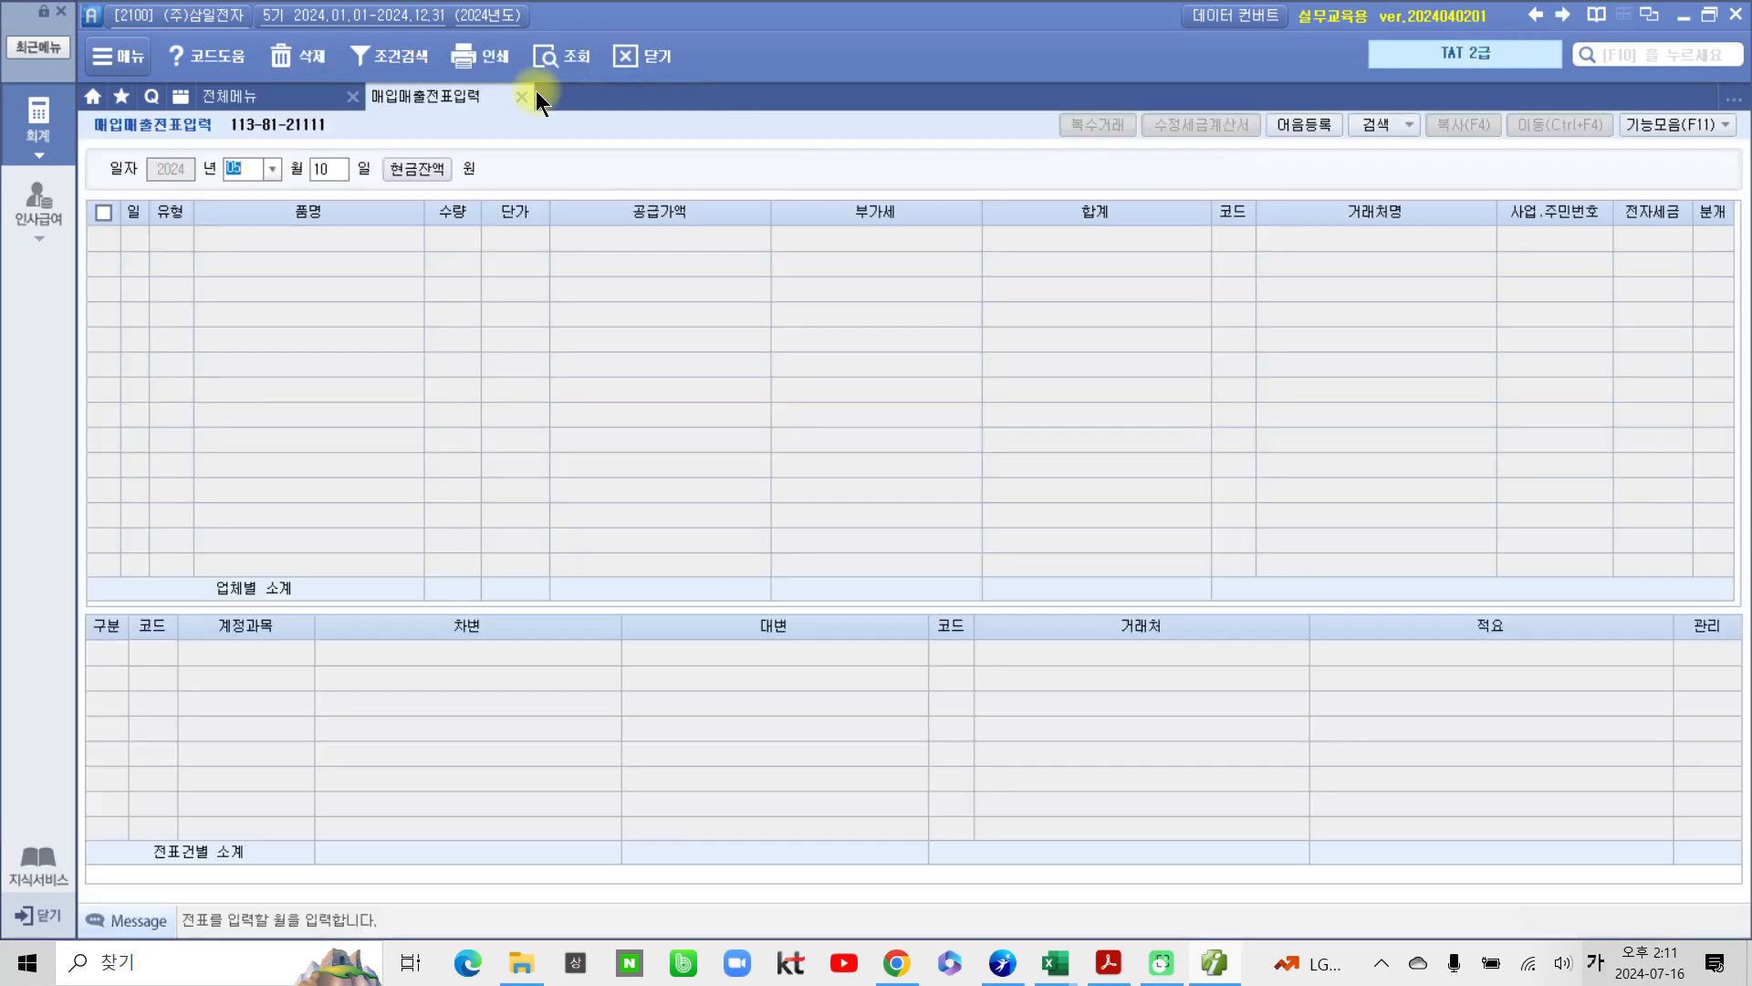
pyautogui.click(547, 56)
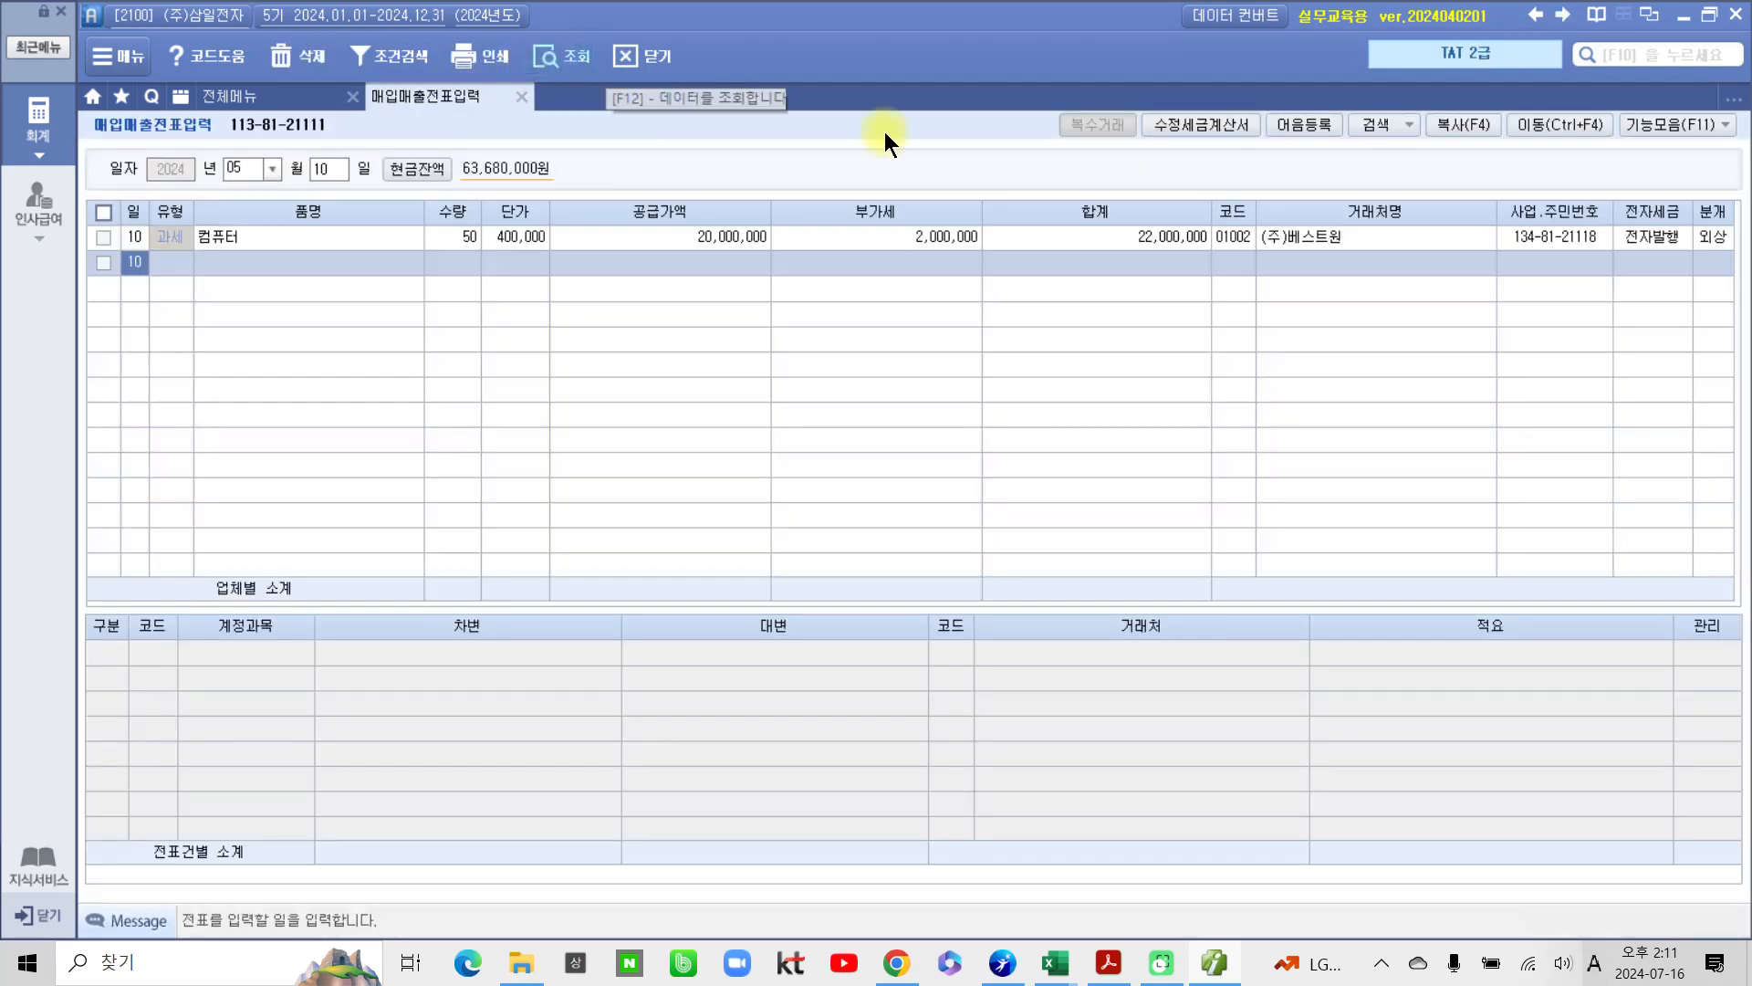
pyautogui.click(1701, 238)
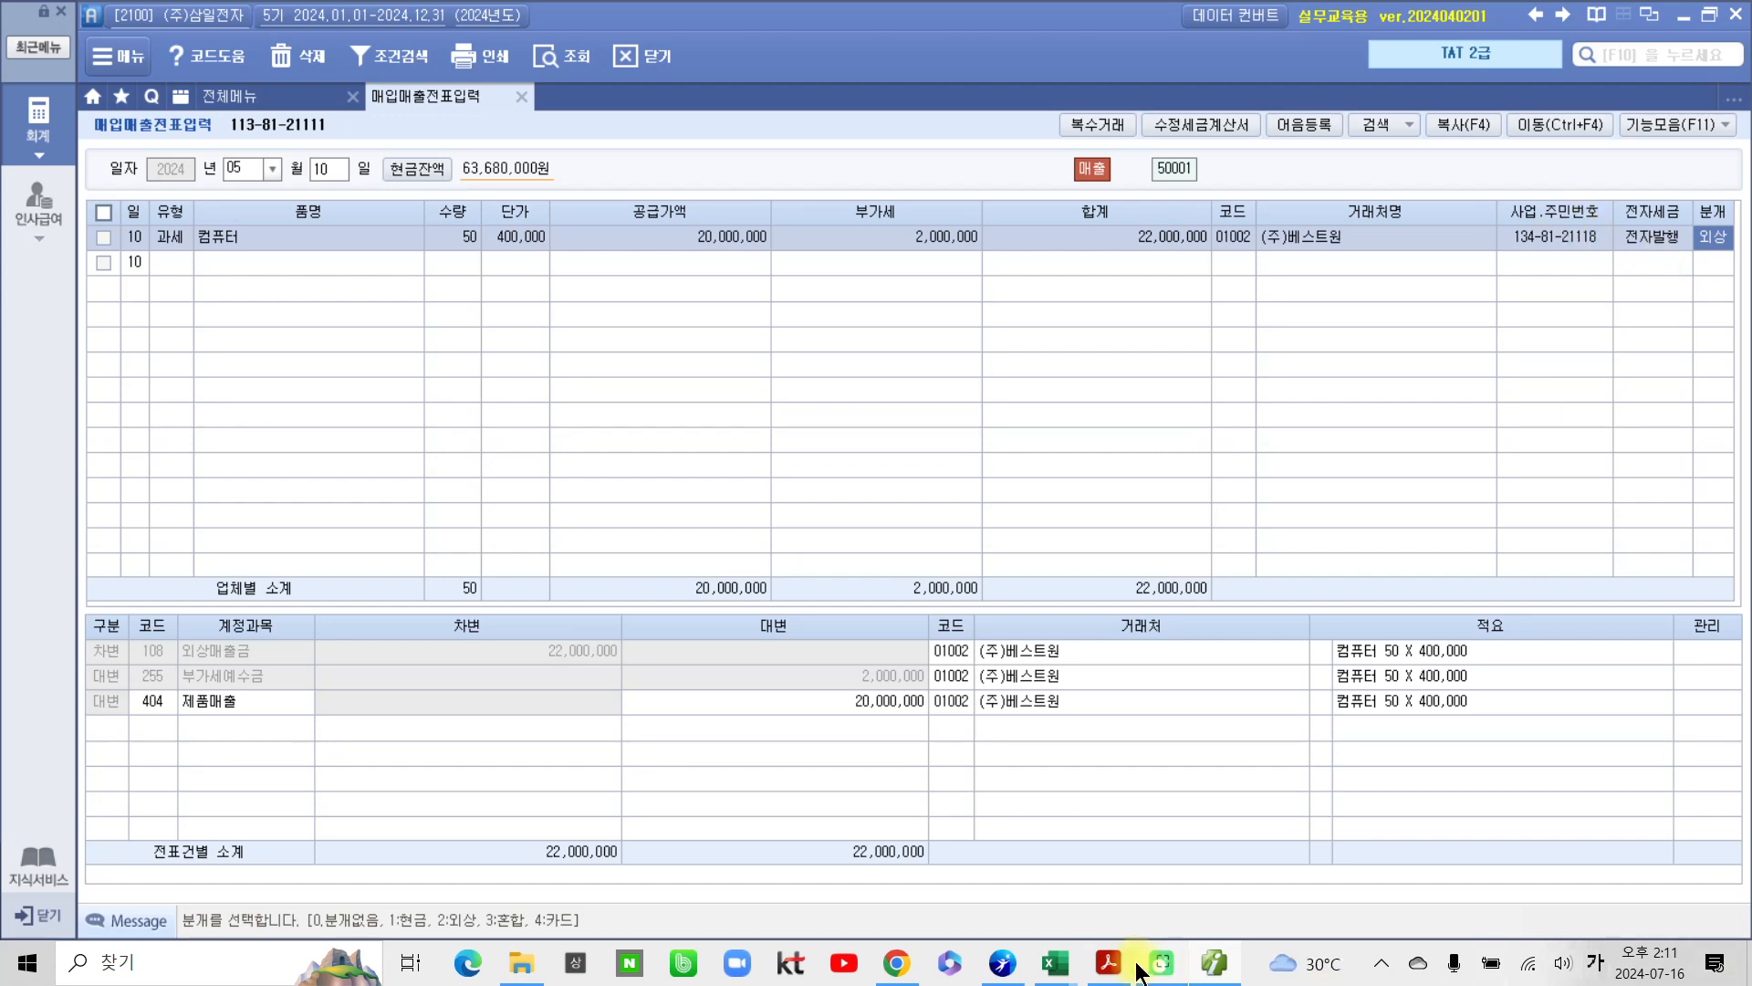
# Step: Switch to the PDF in Acrobat, review the solution pages through to the next exercise, and select "(월합계" in its heading
pyautogui.click(1109, 963)
pyautogui.scroll(-3, 930, 775)
pyautogui.scroll(-15, 929, 775)
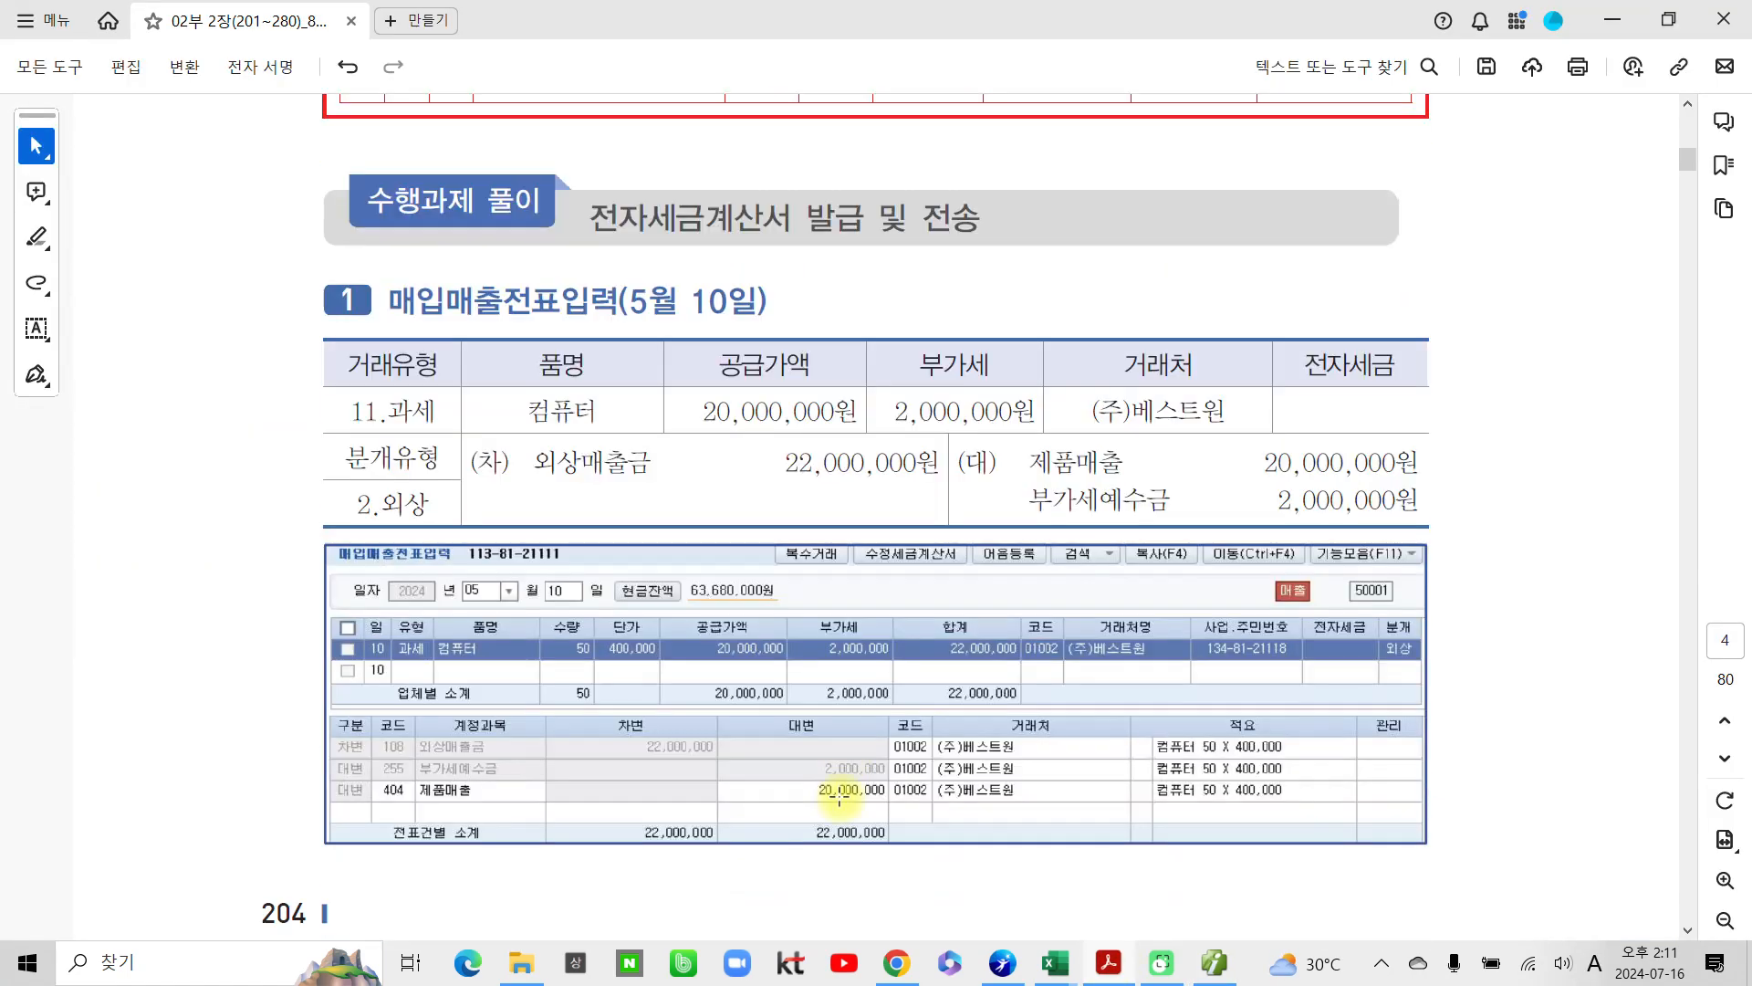
pyautogui.scroll(-16, 819, 800)
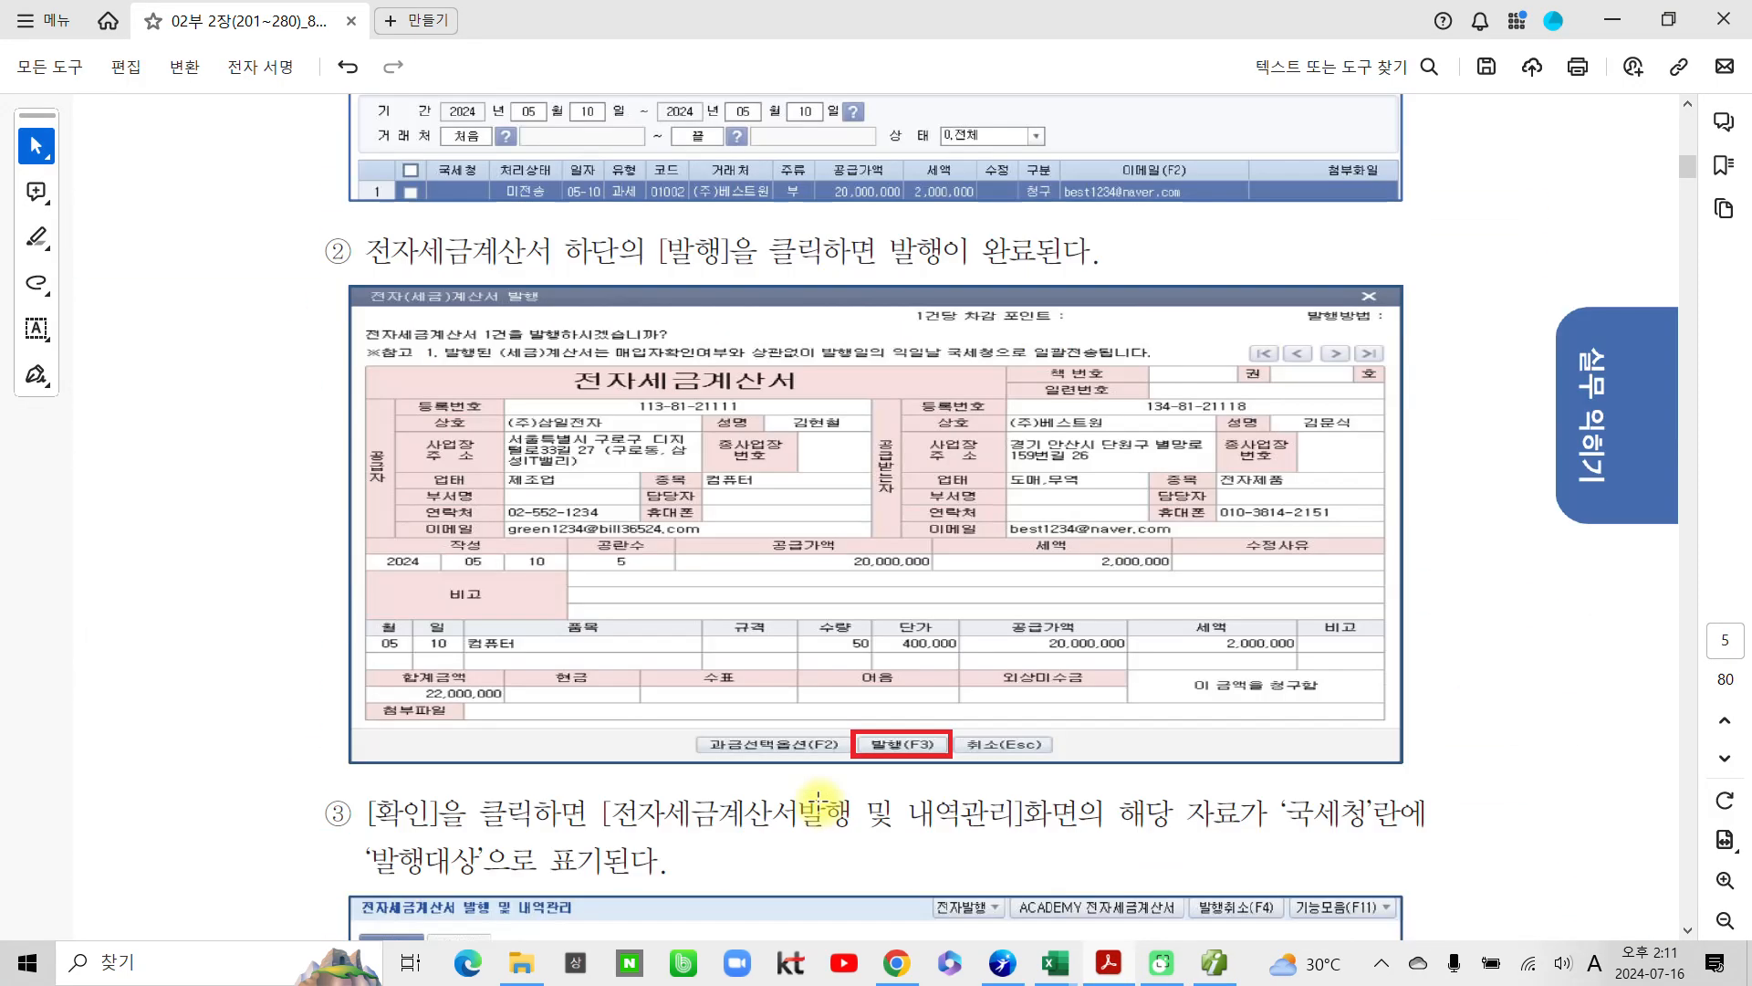
pyautogui.scroll(-15, 818, 777)
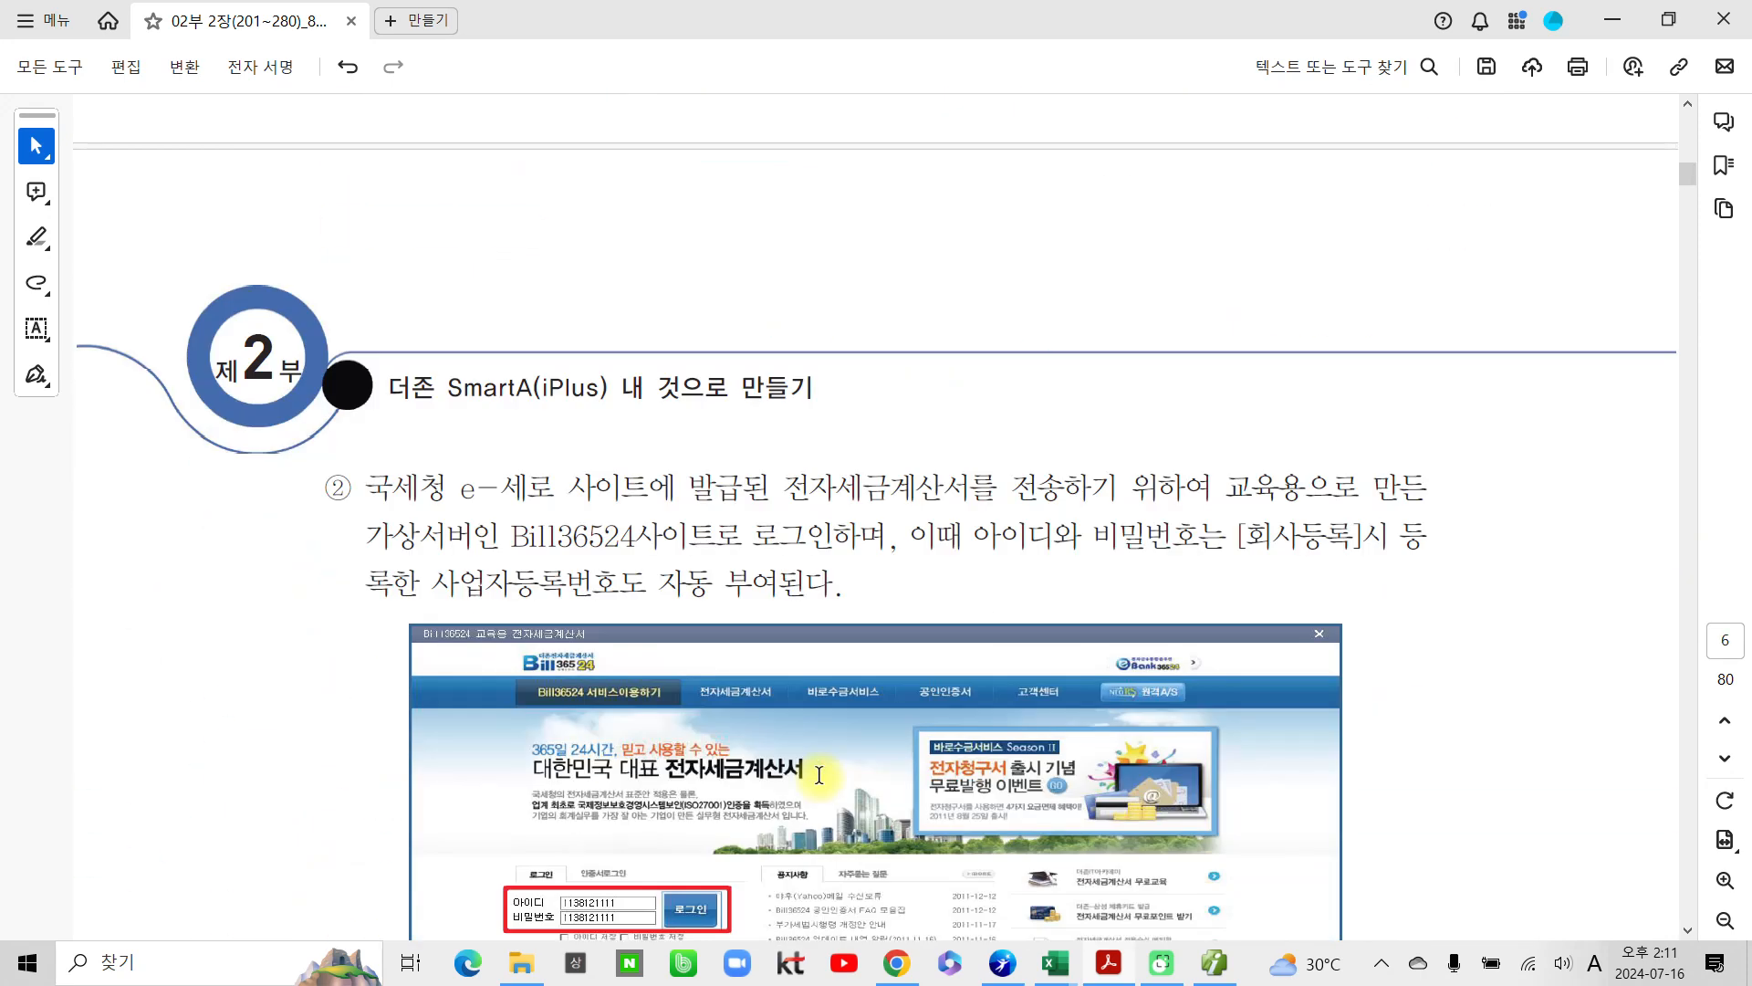
pyautogui.scroll(-4, 821, 774)
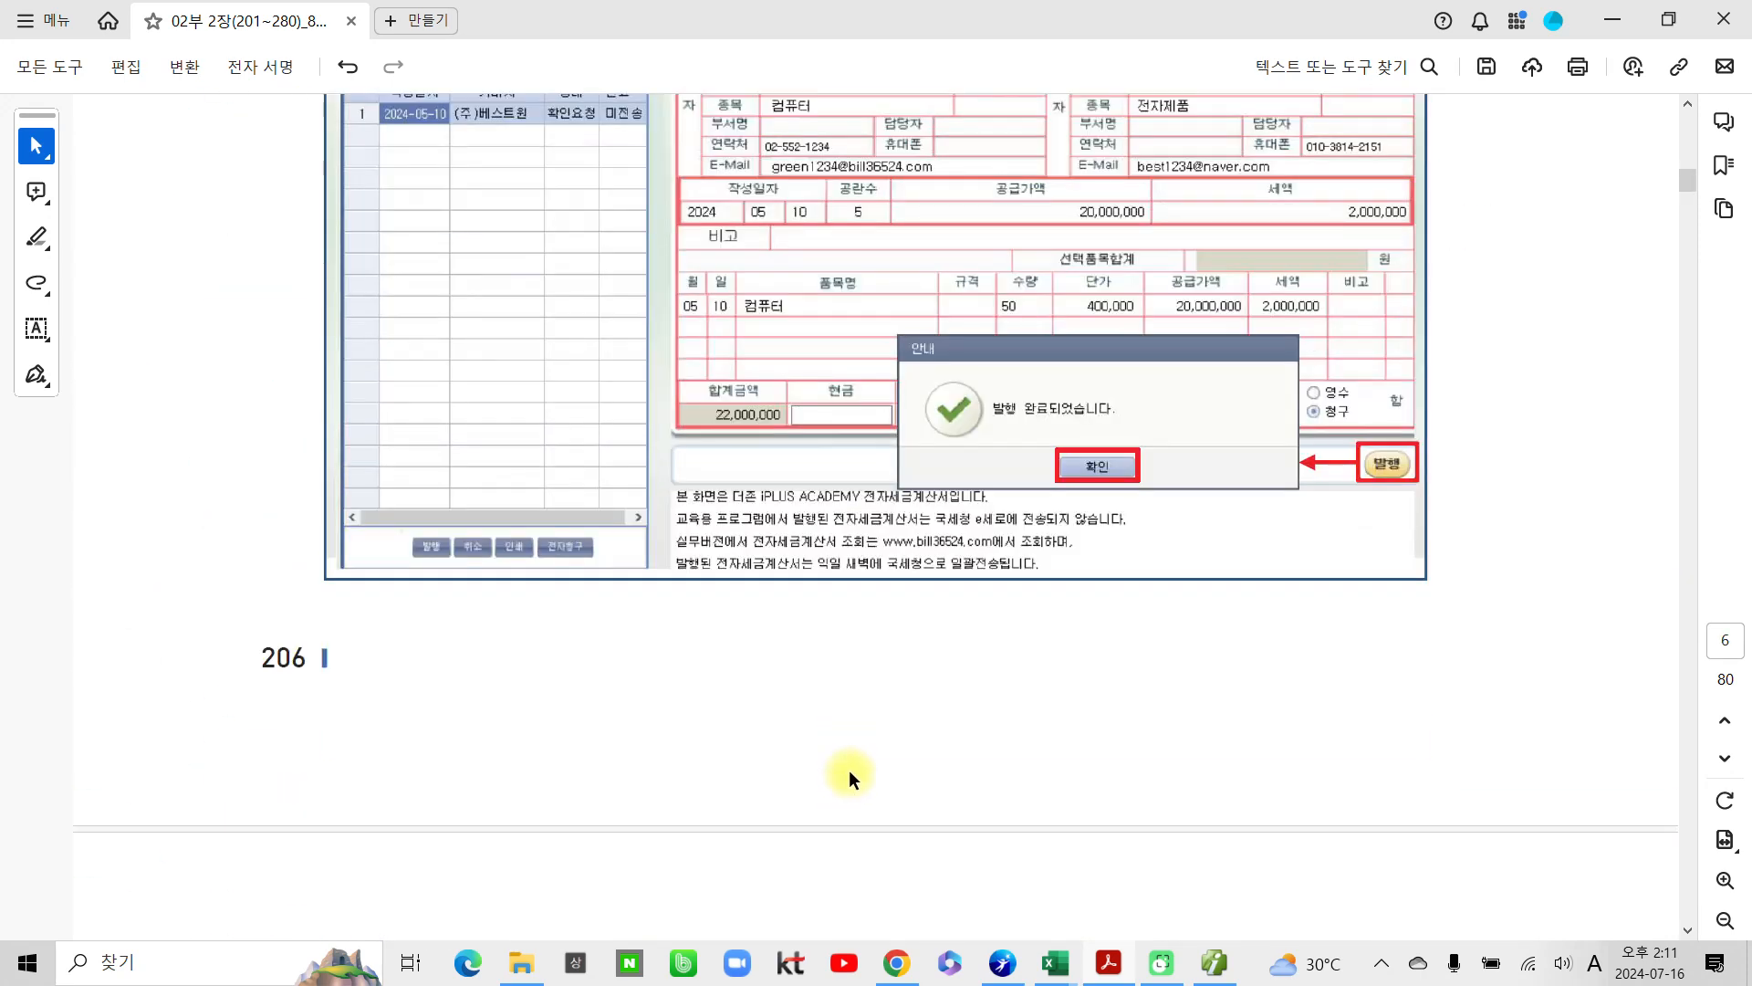
pyautogui.scroll(-15, 849, 770)
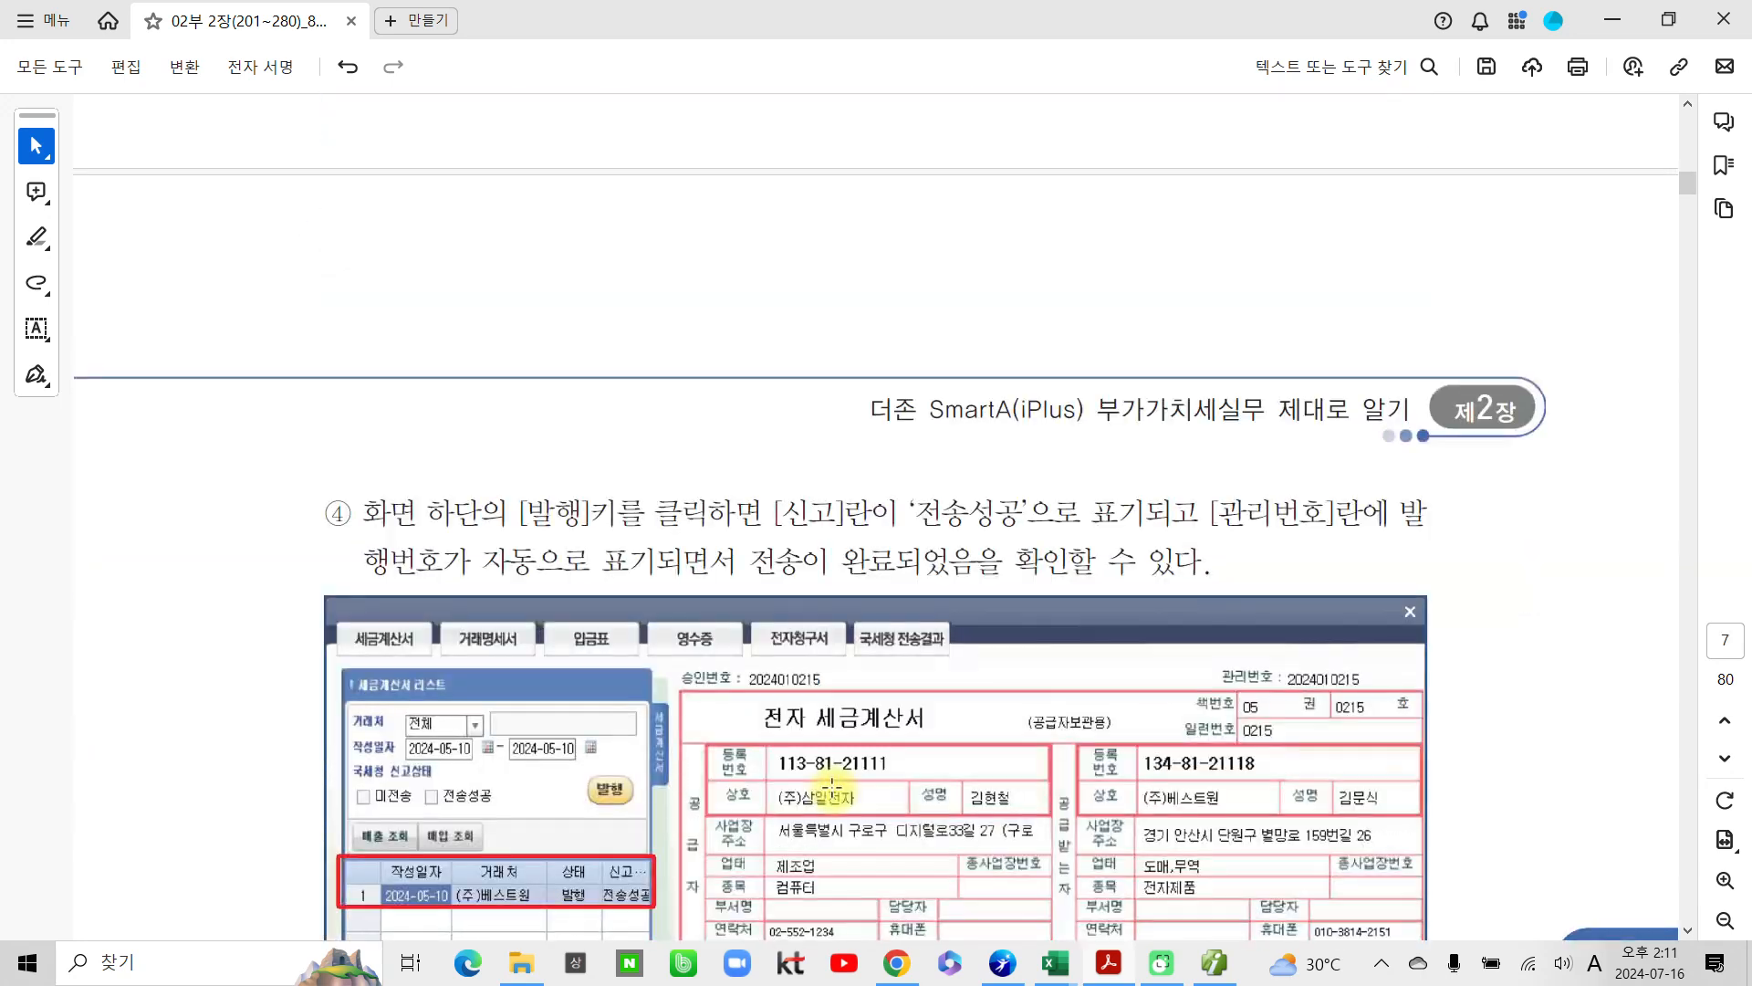
pyautogui.scroll(-15, 823, 813)
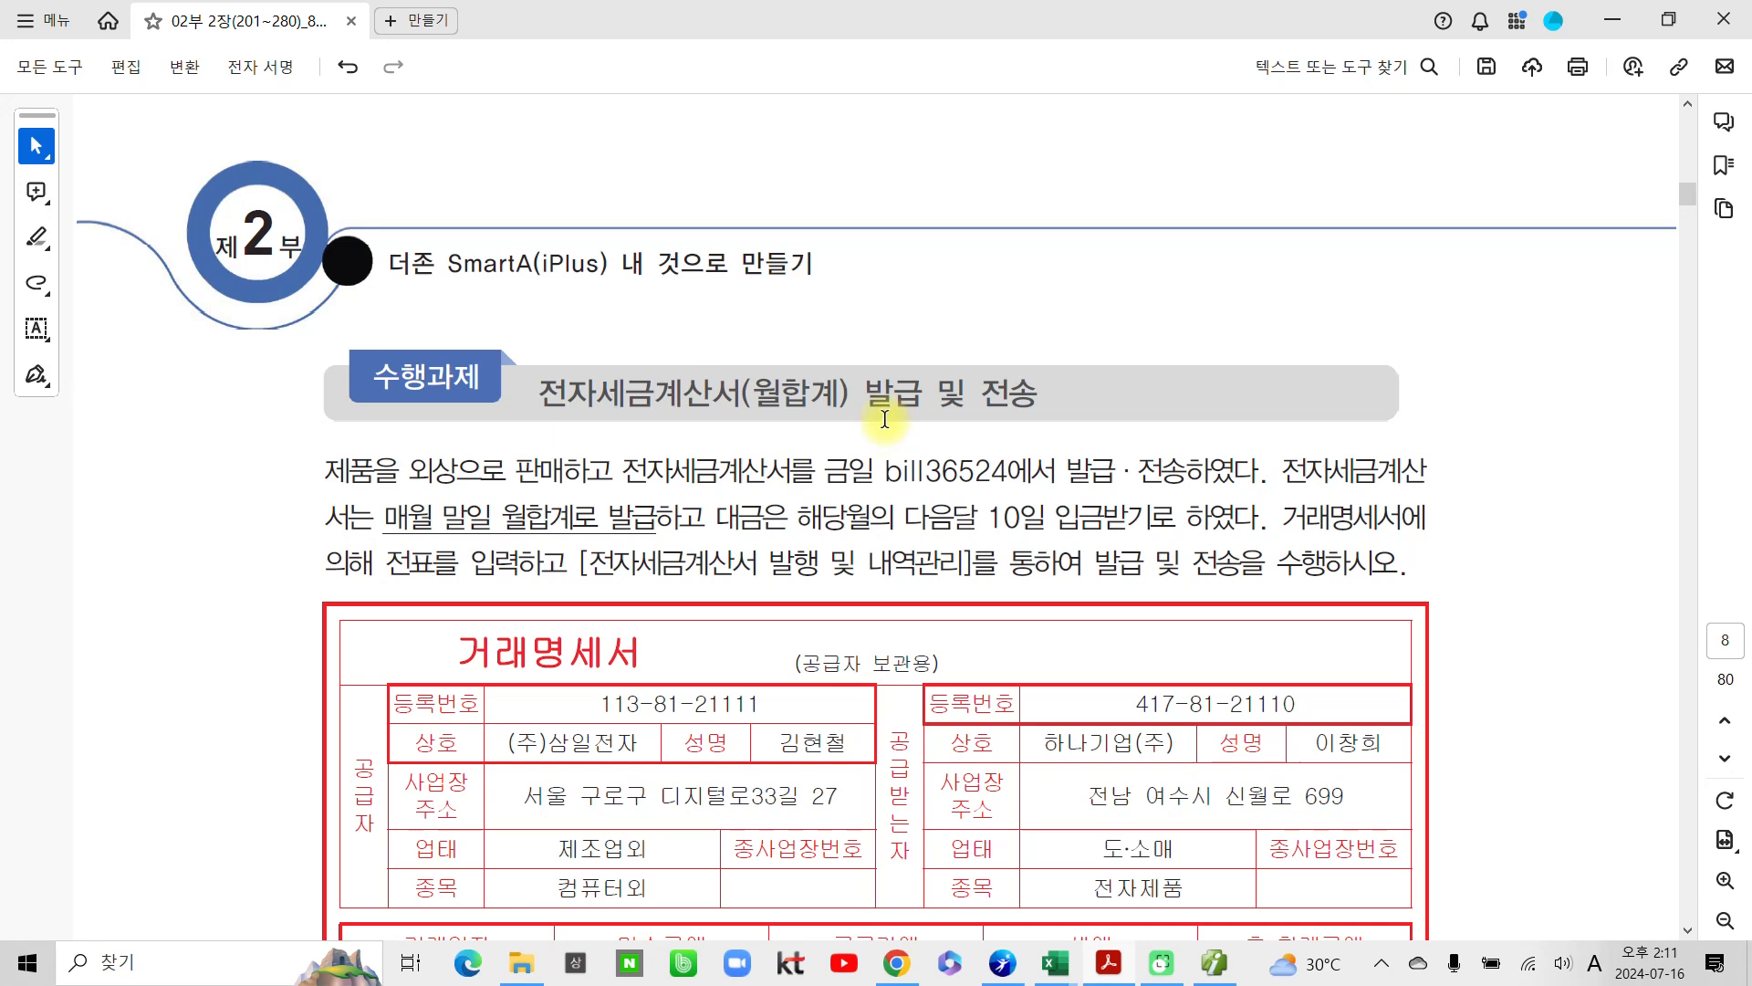
pyautogui.moveTo(748, 391); pyautogui.dragTo(840, 392)
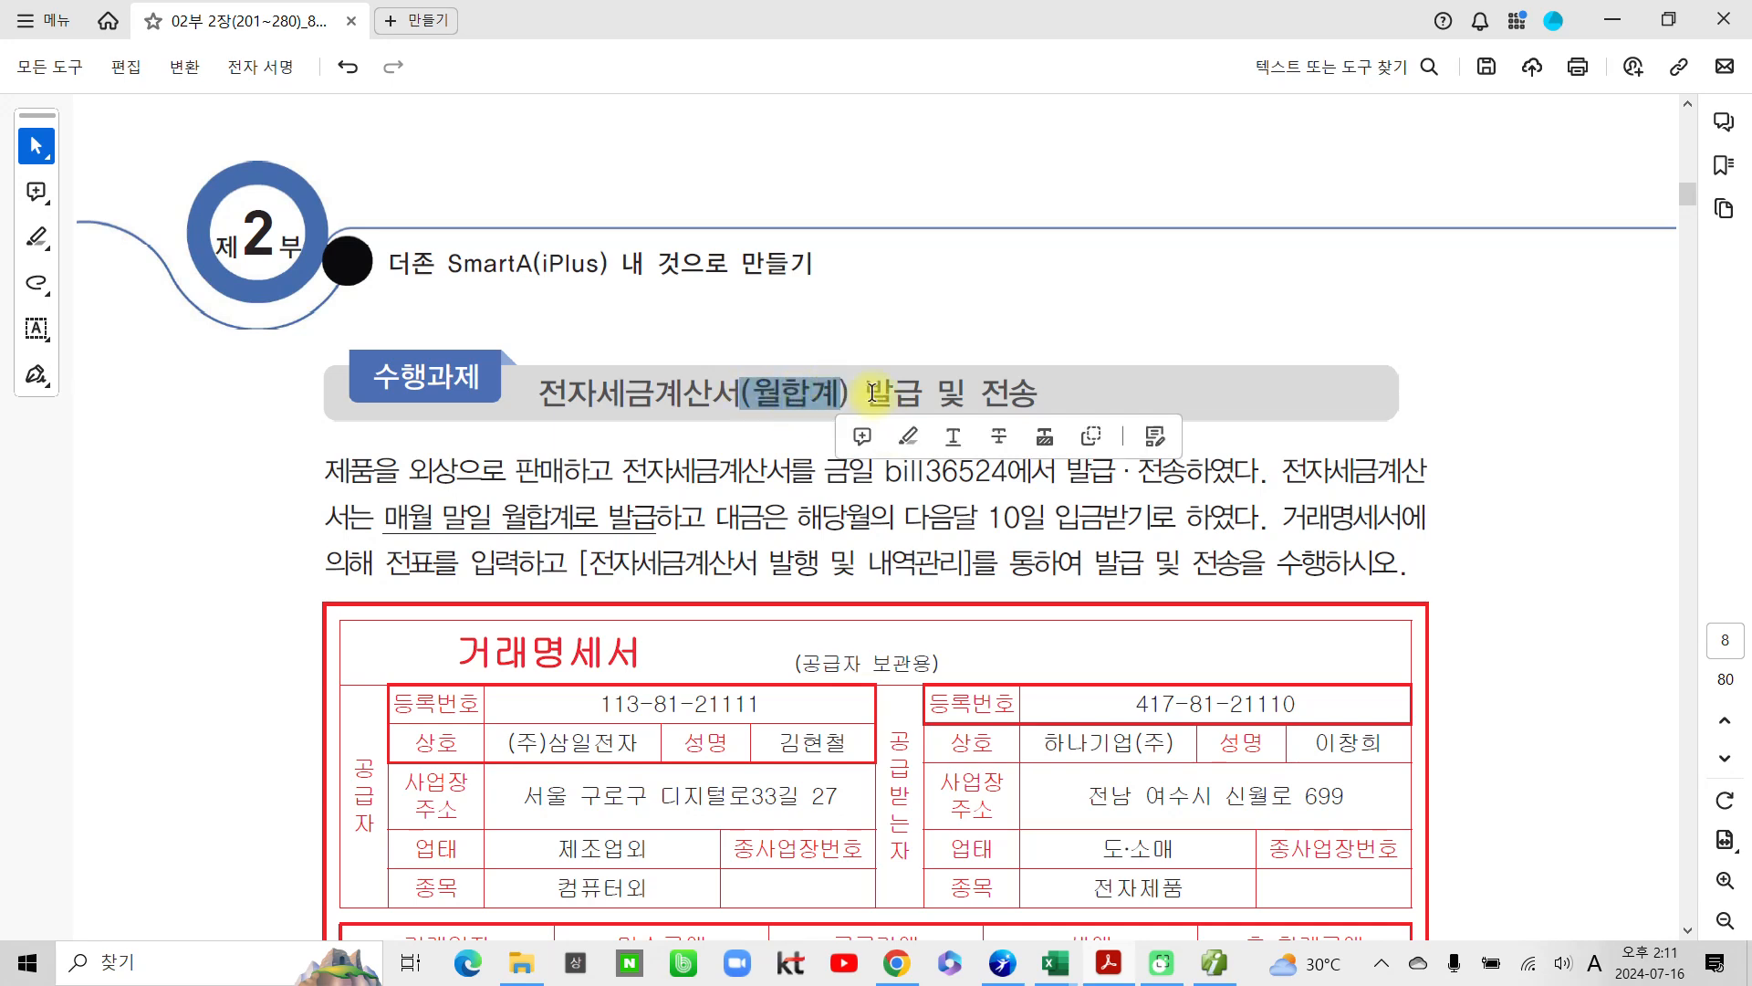
# Step: Highlight "(월합계" in the exercise heading and underline "매월 말일 월합계로" in the instructions
pyautogui.click(909, 436)
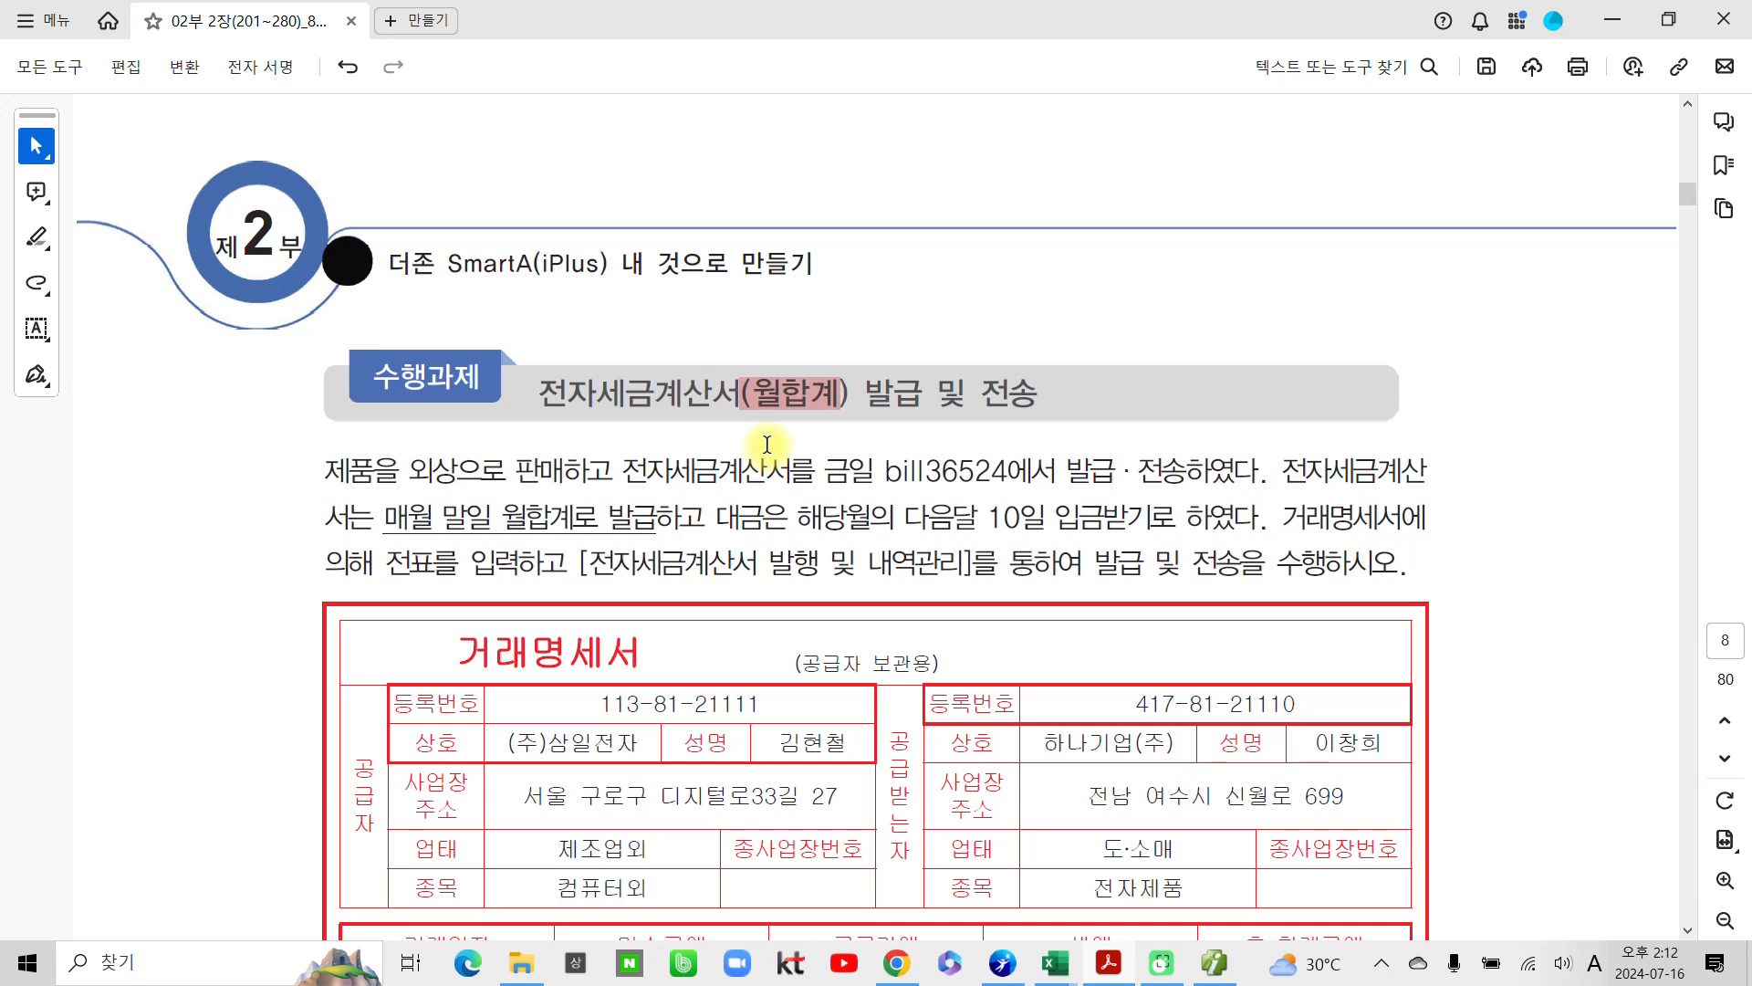
pyautogui.scroll(-3, 731, 467)
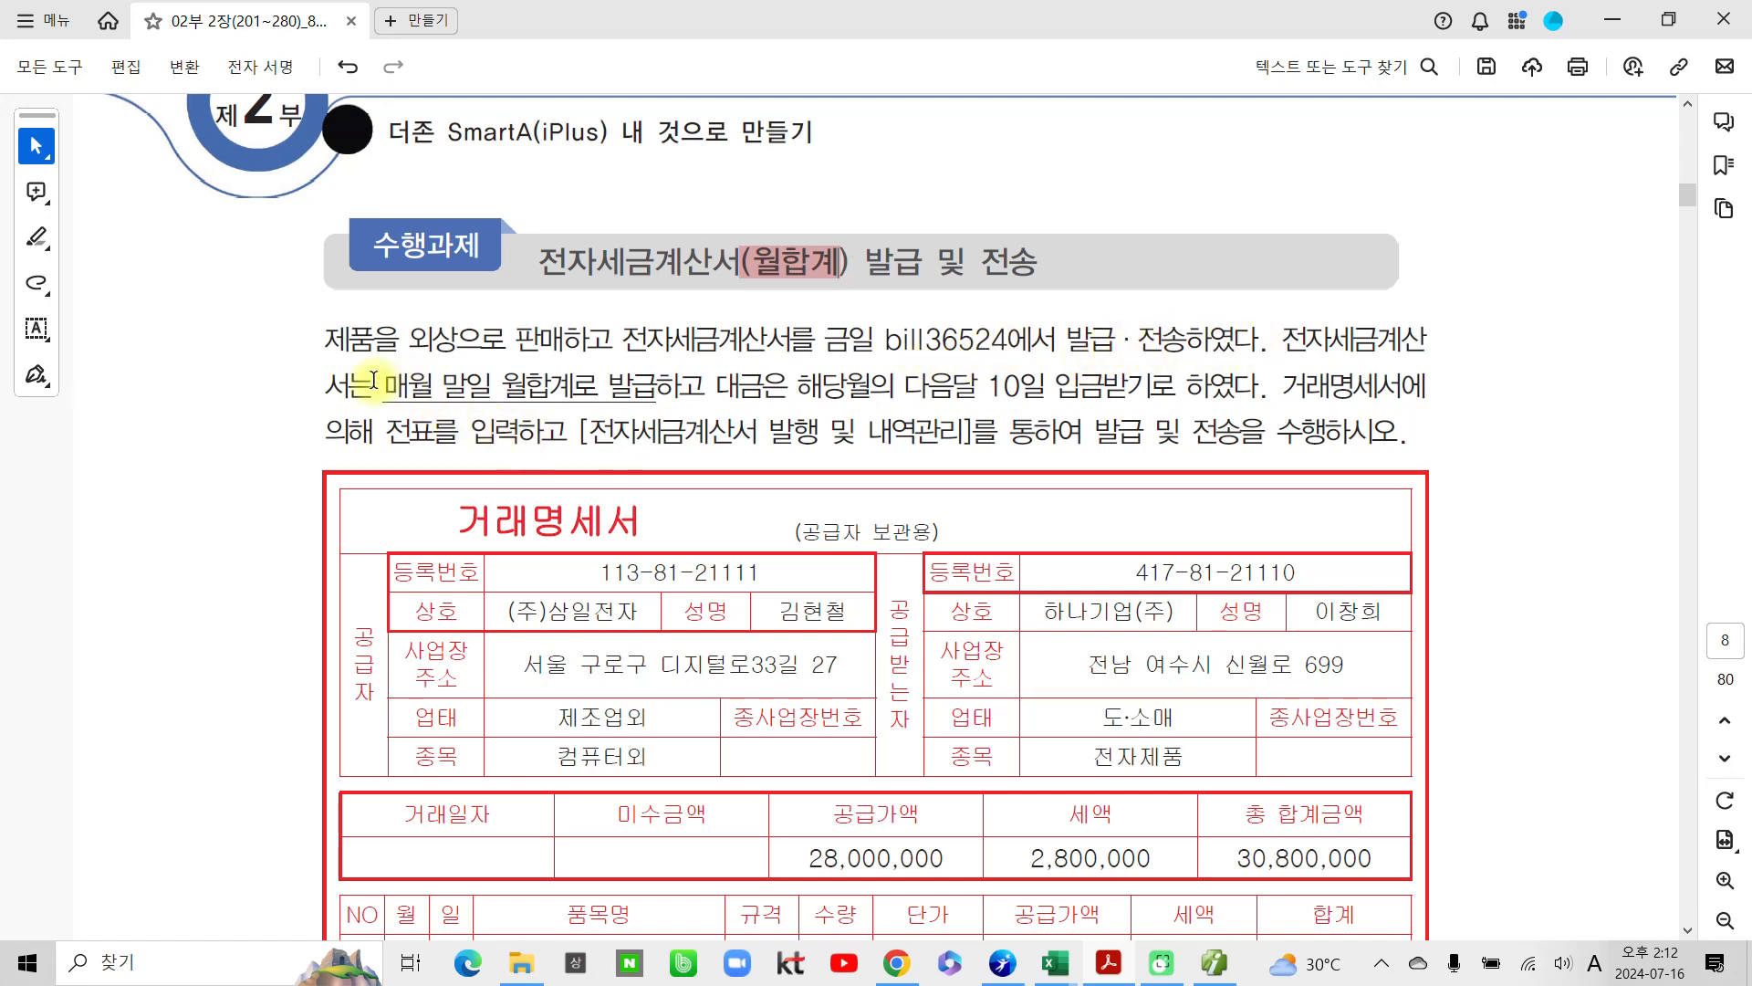
pyautogui.moveTo(459, 385); pyautogui.dragTo(597, 388)
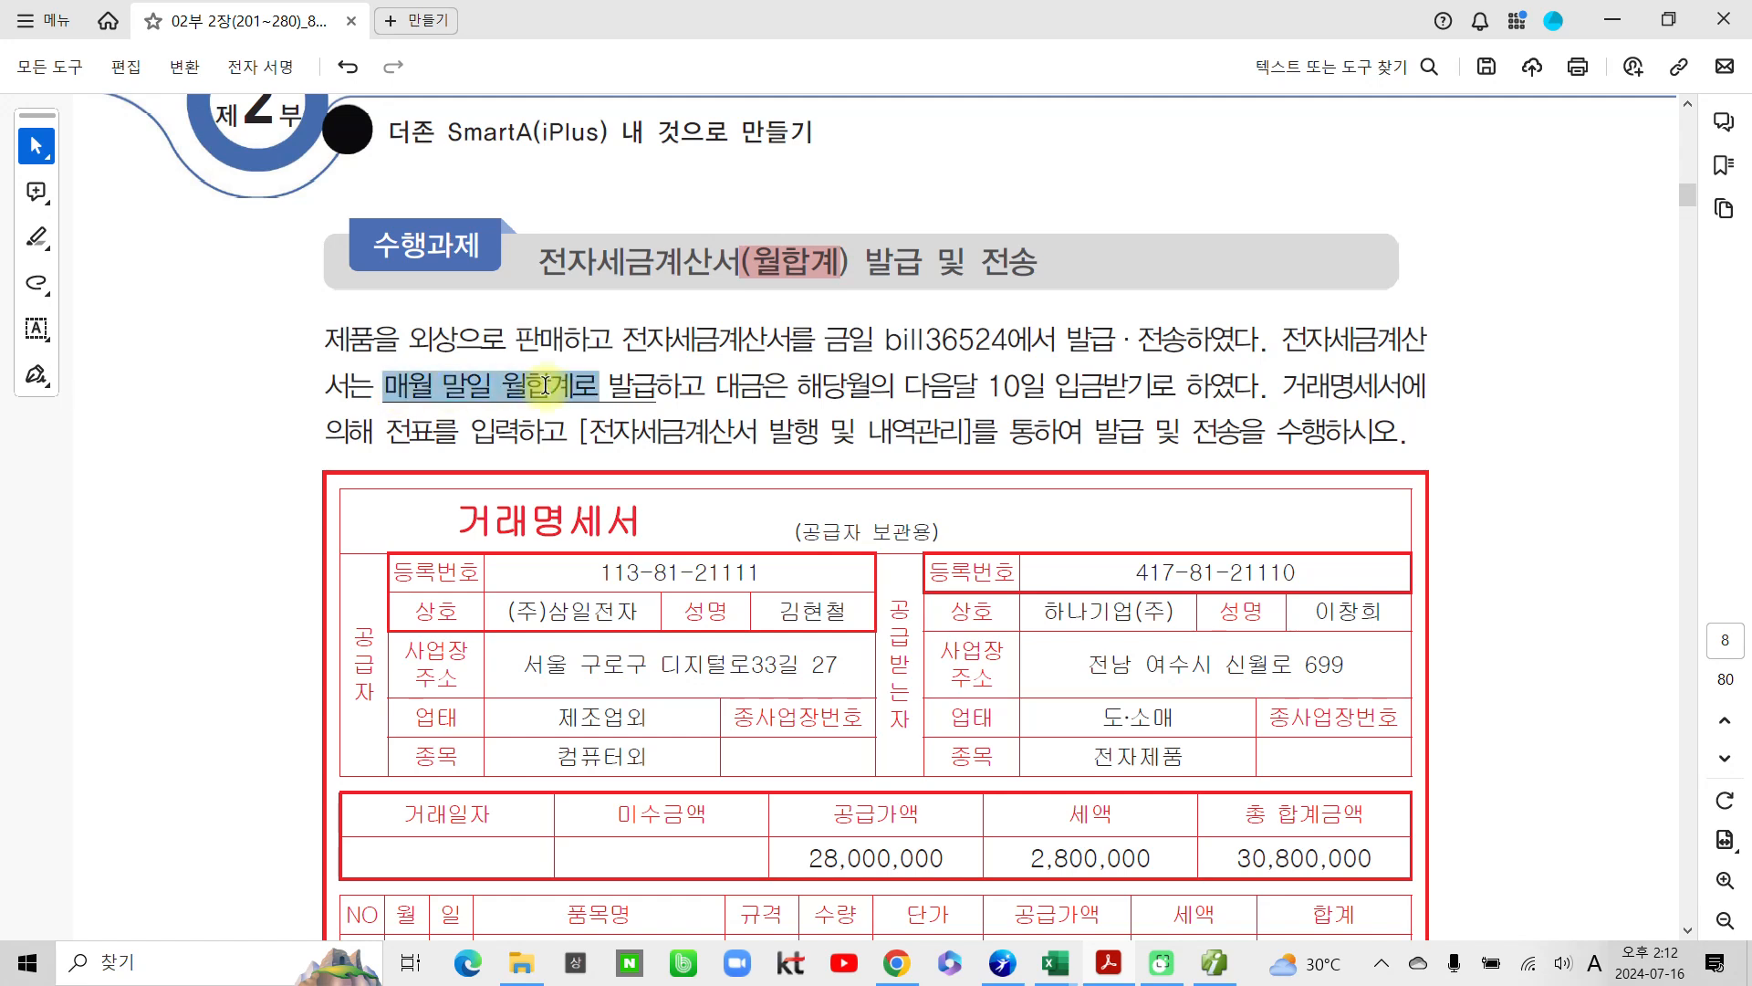
pyautogui.click(660, 428)
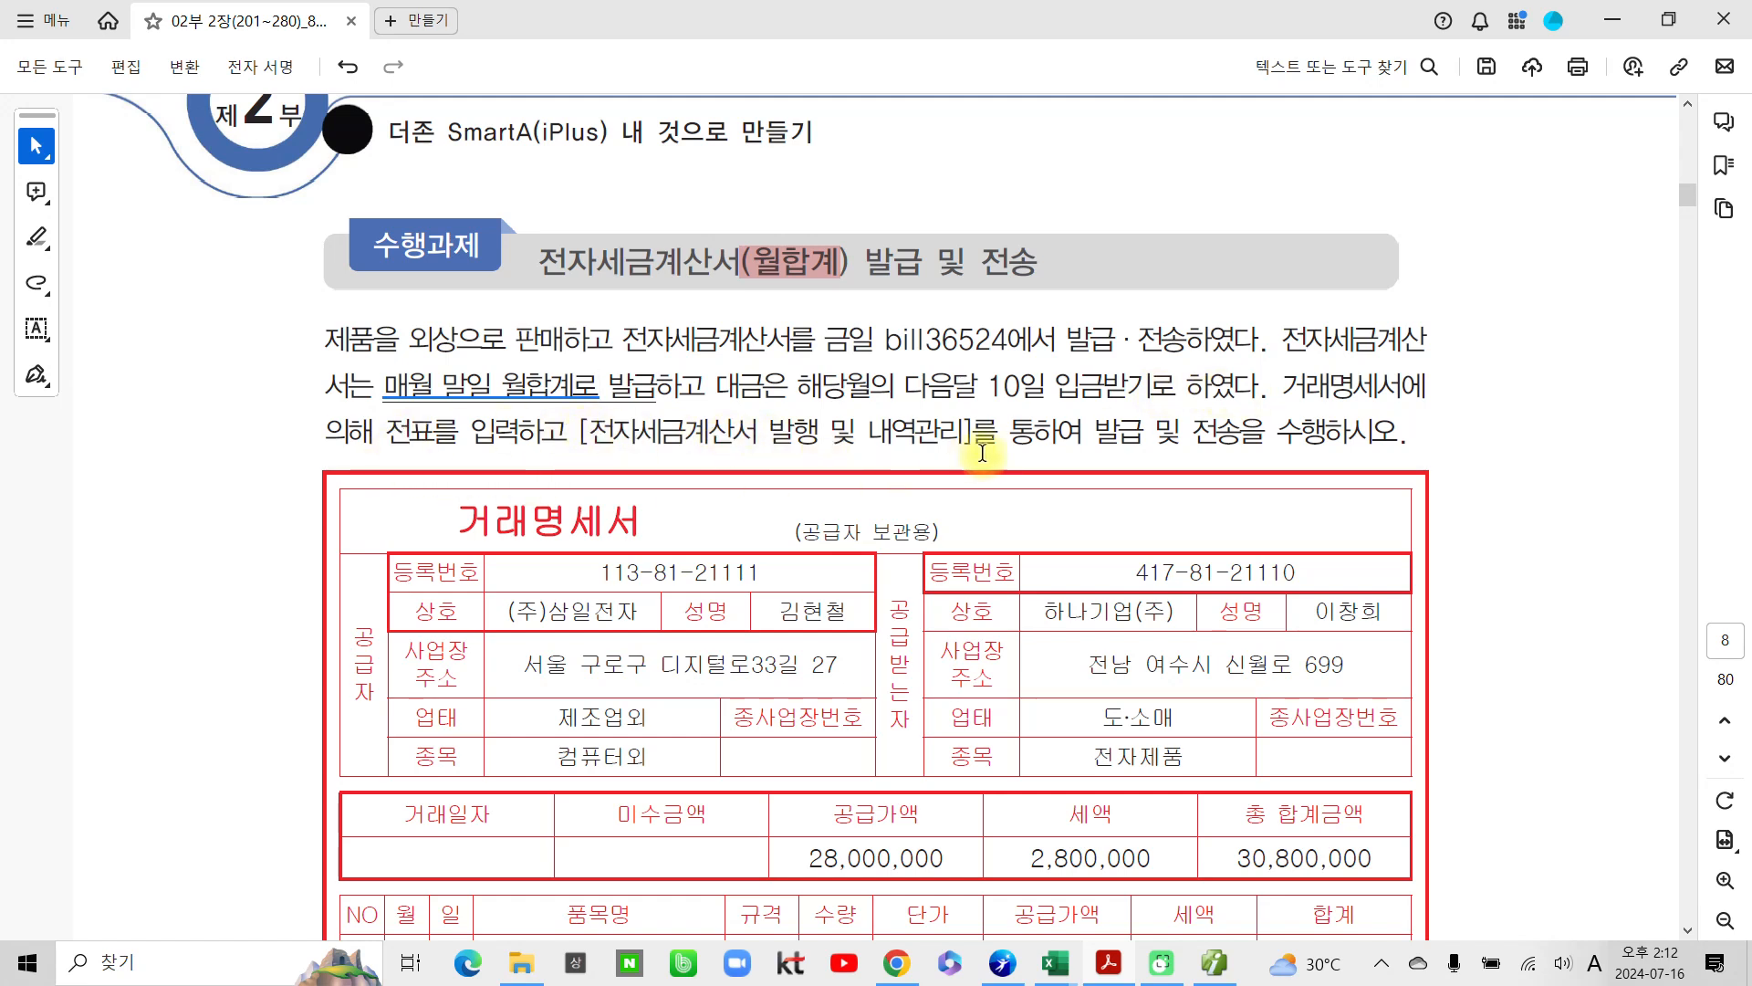
# Step: Circle the customer 하나기업(주), the days 15 and 20, and both items' quantities and unit prices on the 거래명세서
pyautogui.scroll(-3, 982, 452)
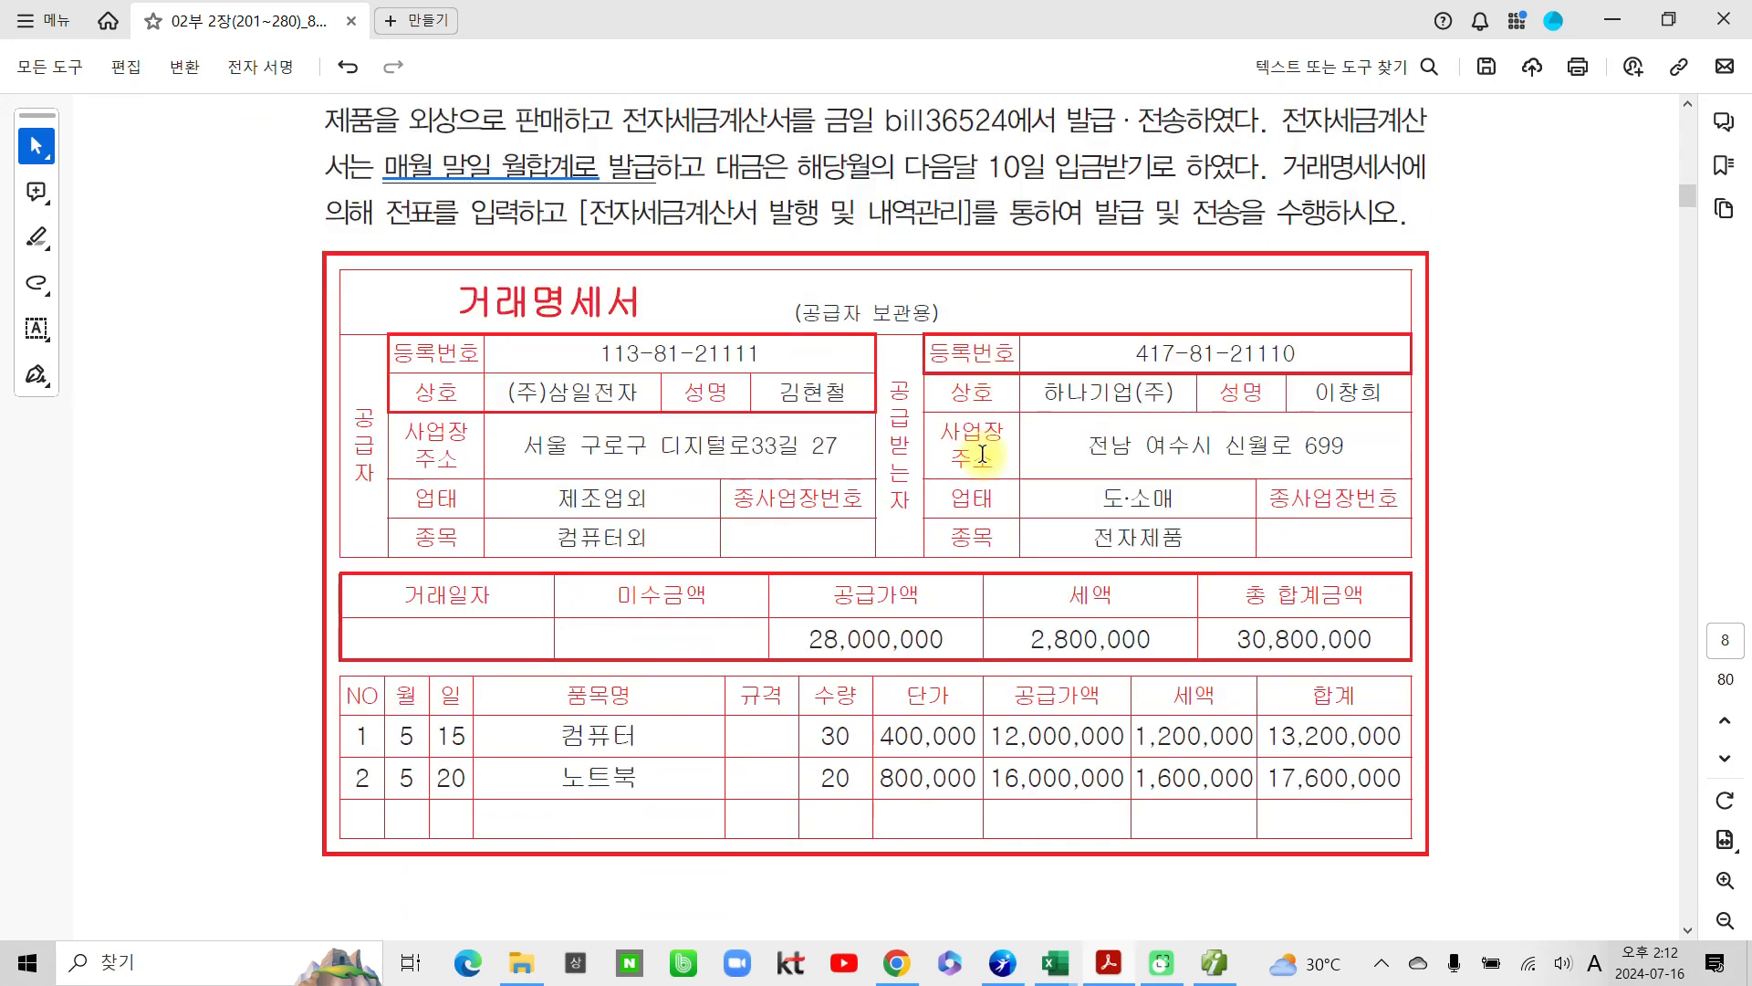
pyautogui.moveTo(1136, 429)
pyautogui.mouseDown()
pyautogui.moveTo(1015, 376)
pyautogui.moveTo(1144, 457)
pyautogui.mouseUp()
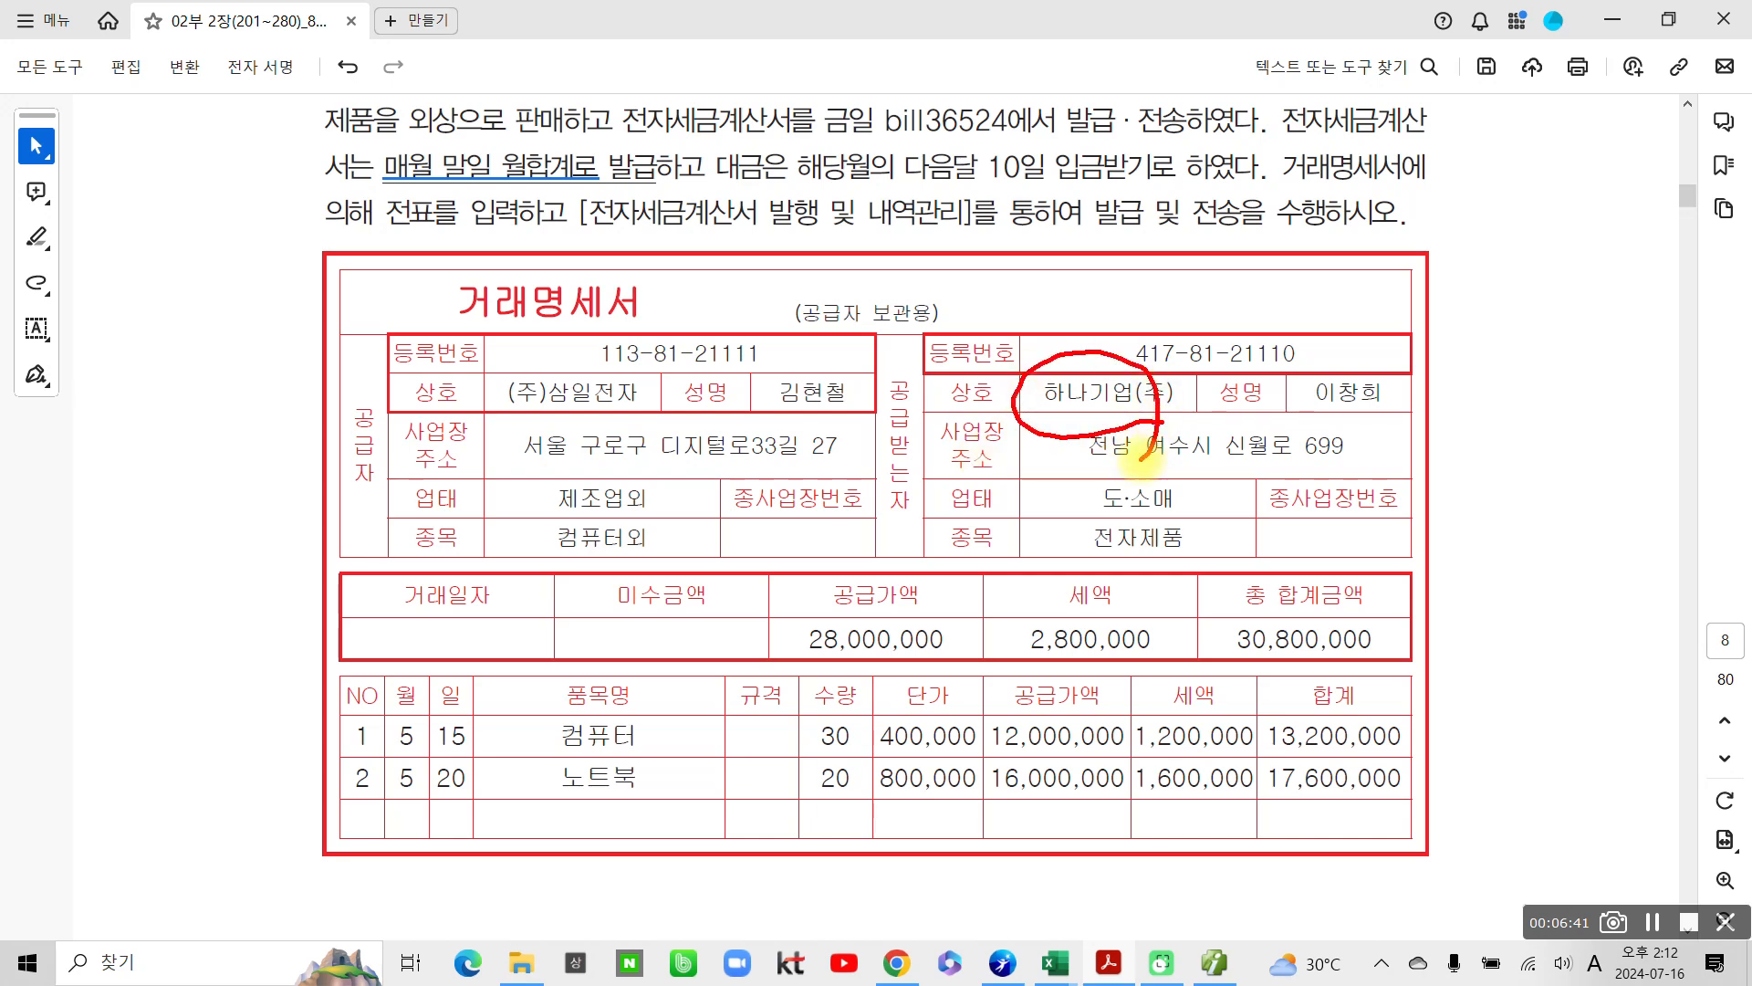
pyautogui.moveTo(467, 759)
pyautogui.mouseDown()
pyautogui.moveTo(474, 737)
pyautogui.moveTo(484, 756)
pyautogui.mouseUp()
pyautogui.moveTo(771, 754)
pyautogui.mouseDown()
pyautogui.moveTo(924, 778)
pyautogui.moveTo(995, 693)
pyautogui.moveTo(798, 766)
pyautogui.mouseUp()
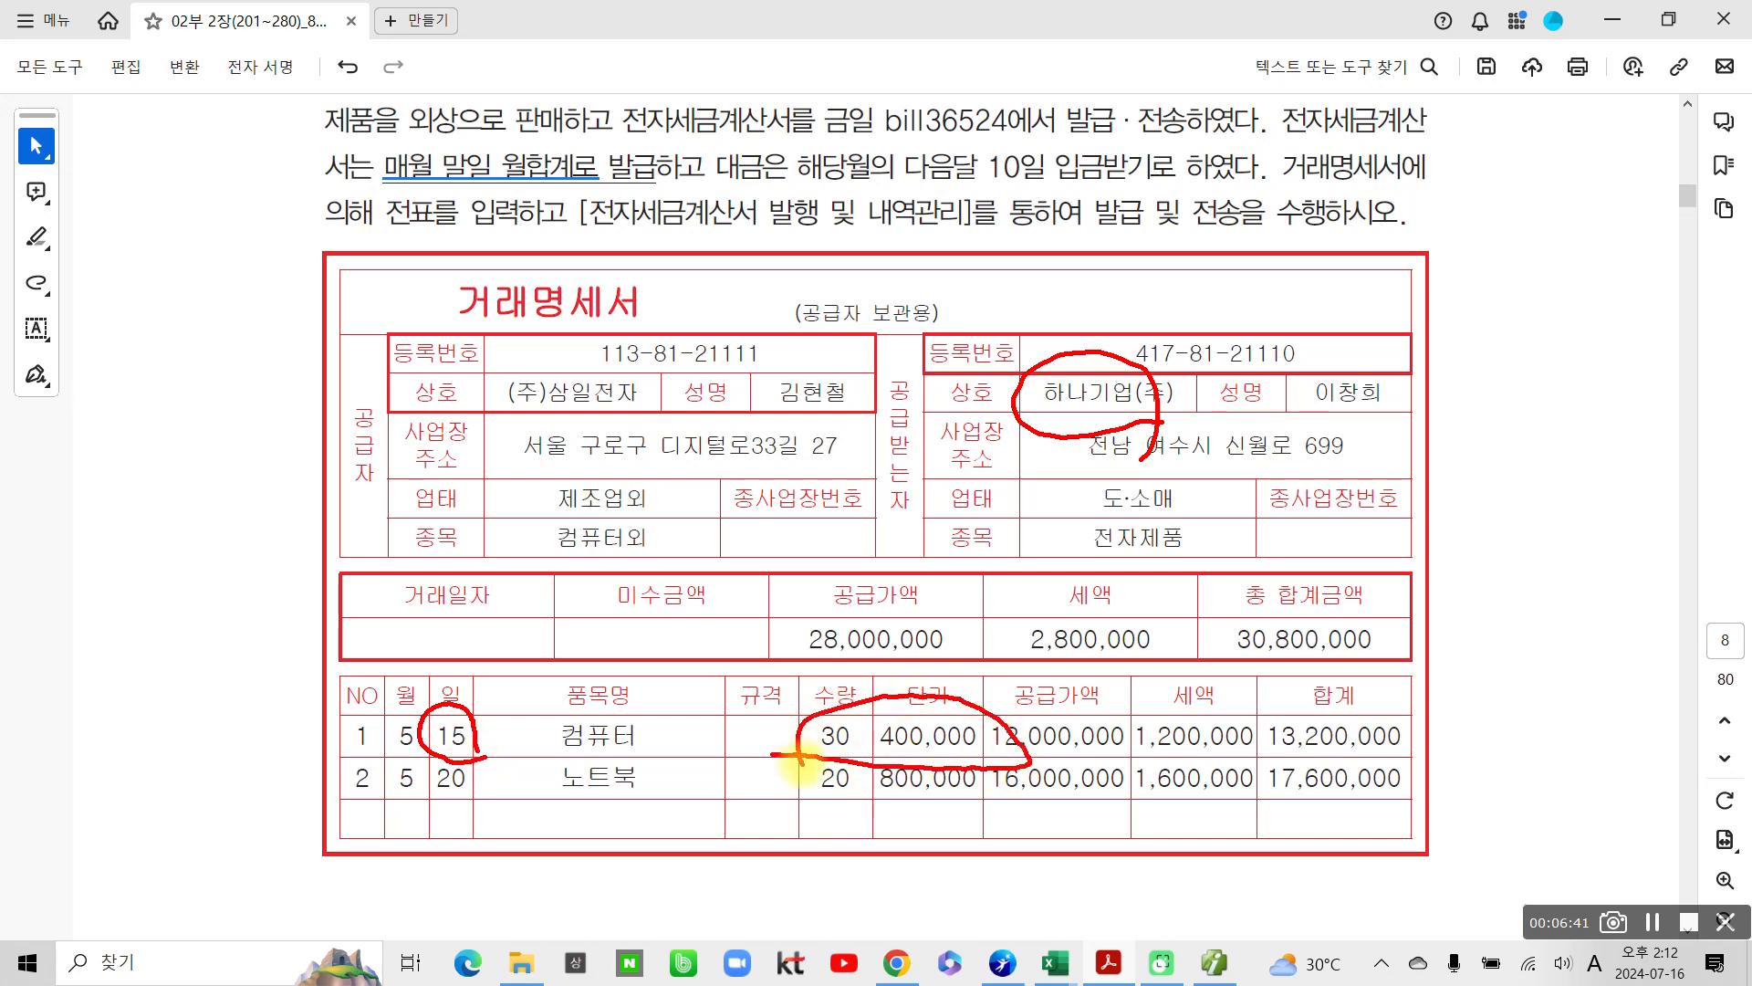
pyautogui.moveTo(459, 805); pyautogui.dragTo(476, 761)
pyautogui.moveTo(799, 778)
pyautogui.mouseDown()
pyautogui.moveTo(940, 830)
pyautogui.moveTo(792, 770)
pyautogui.mouseUp()
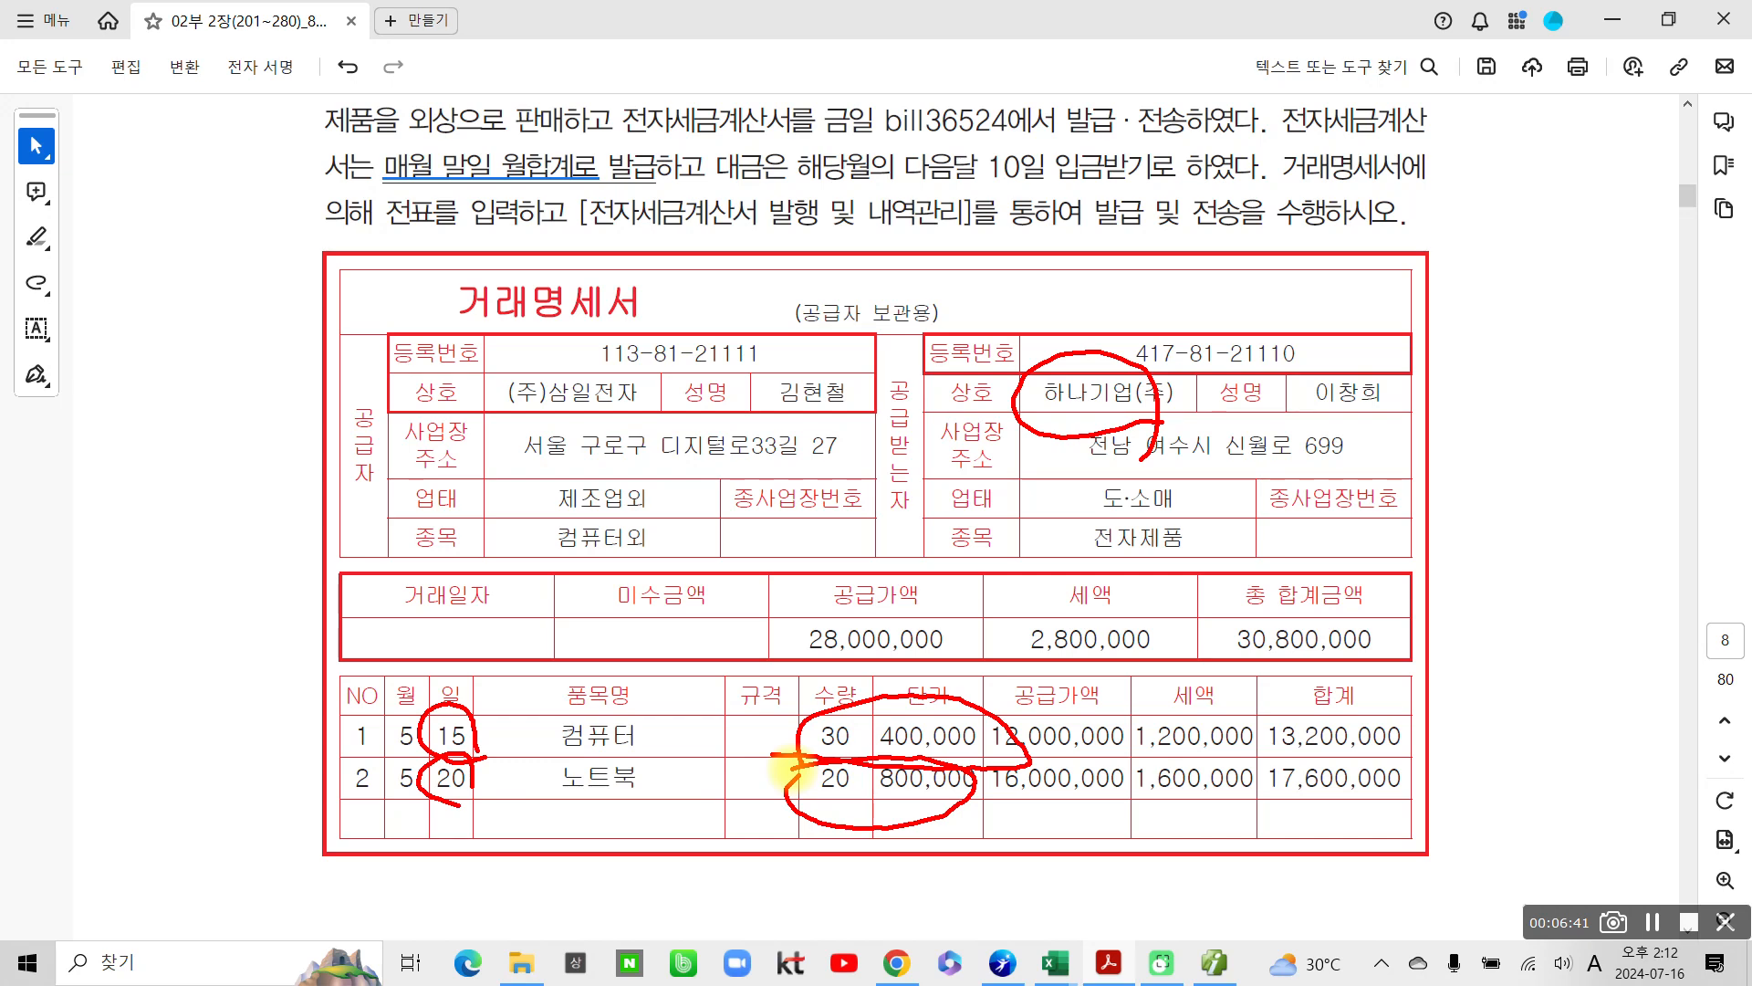
# Step: Circle "매월 말일 월합계로" in red and handwrite "5/31 작성일자" across the statement
pyautogui.moveTo(415, 146)
pyautogui.mouseDown()
pyautogui.moveTo(561, 191)
pyautogui.moveTo(410, 147)
pyautogui.moveTo(564, 117)
pyautogui.moveTo(402, 193)
pyautogui.mouseUp()
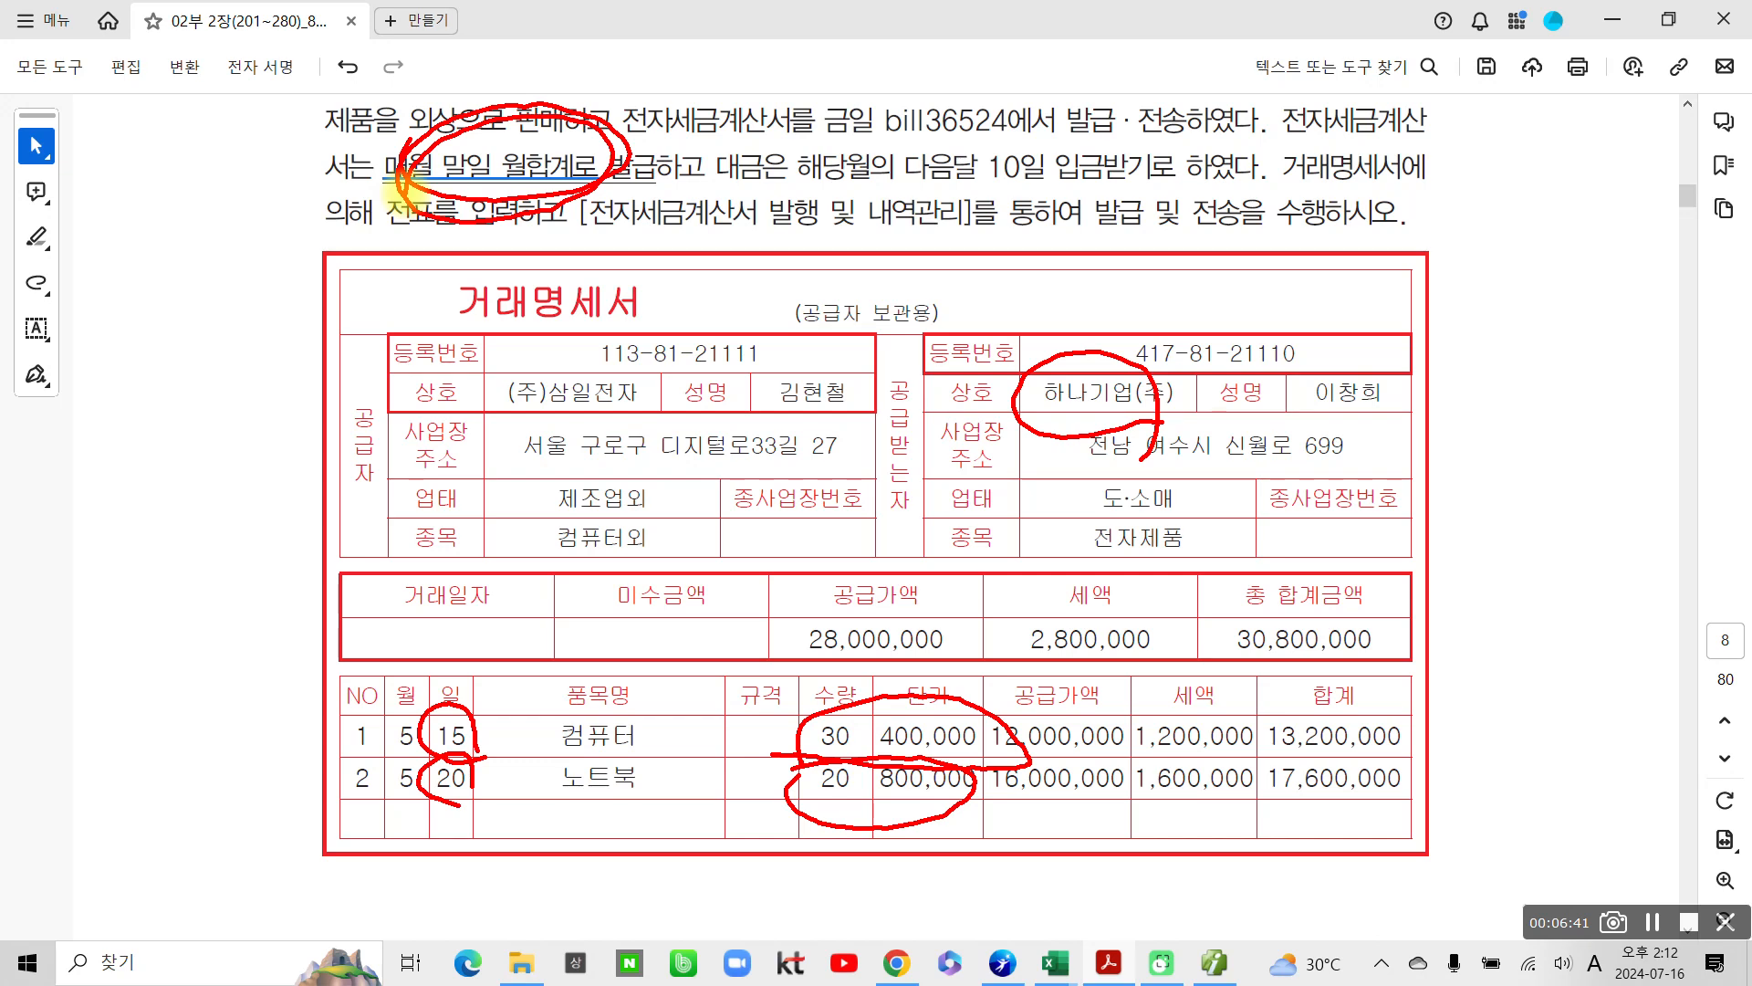
pyautogui.moveTo(164, 425); pyautogui.dragTo(142, 534)
pyautogui.moveTo(138, 453); pyautogui.dragTo(212, 449)
pyautogui.moveTo(256, 390); pyautogui.dragTo(178, 619)
pyautogui.moveTo(233, 493); pyautogui.dragTo(249, 551)
pyautogui.moveTo(303, 469); pyautogui.dragTo(280, 566)
pyautogui.moveTo(356, 452)
pyautogui.mouseDown()
pyautogui.moveTo(372, 519)
pyautogui.moveTo(418, 521)
pyautogui.mouseUp()
pyautogui.moveTo(441, 427); pyautogui.dragTo(438, 538)
pyautogui.moveTo(444, 481); pyautogui.dragTo(484, 485)
pyautogui.moveTo(393, 566); pyautogui.dragTo(444, 607)
pyautogui.moveTo(517, 469); pyautogui.dragTo(462, 554)
pyautogui.moveTo(496, 505)
pyautogui.mouseDown()
pyautogui.moveTo(535, 544)
pyautogui.moveTo(570, 485)
pyautogui.mouseUp()
pyautogui.moveTo(566, 429)
pyautogui.mouseDown()
pyautogui.moveTo(559, 513)
pyautogui.moveTo(522, 546)
pyautogui.mouseUp()
pyautogui.moveTo(610, 467); pyautogui.dragTo(650, 548)
pyautogui.moveTo(624, 531); pyautogui.dragTo(680, 604)
pyautogui.moveTo(695, 491); pyautogui.dragTo(730, 548)
pyautogui.moveTo(750, 434); pyautogui.dragTo(750, 589)
pyautogui.moveTo(756, 530); pyautogui.dragTo(803, 534)
# Step: Box the handwritten note in blue, link it by an arrow to the circled month-end phrase, and clear all drawn annotations
pyautogui.moveTo(108, 332)
pyautogui.mouseDown()
pyautogui.moveTo(172, 697)
pyautogui.moveTo(836, 533)
pyautogui.moveTo(114, 383)
pyautogui.moveTo(67, 403)
pyautogui.mouseUp()
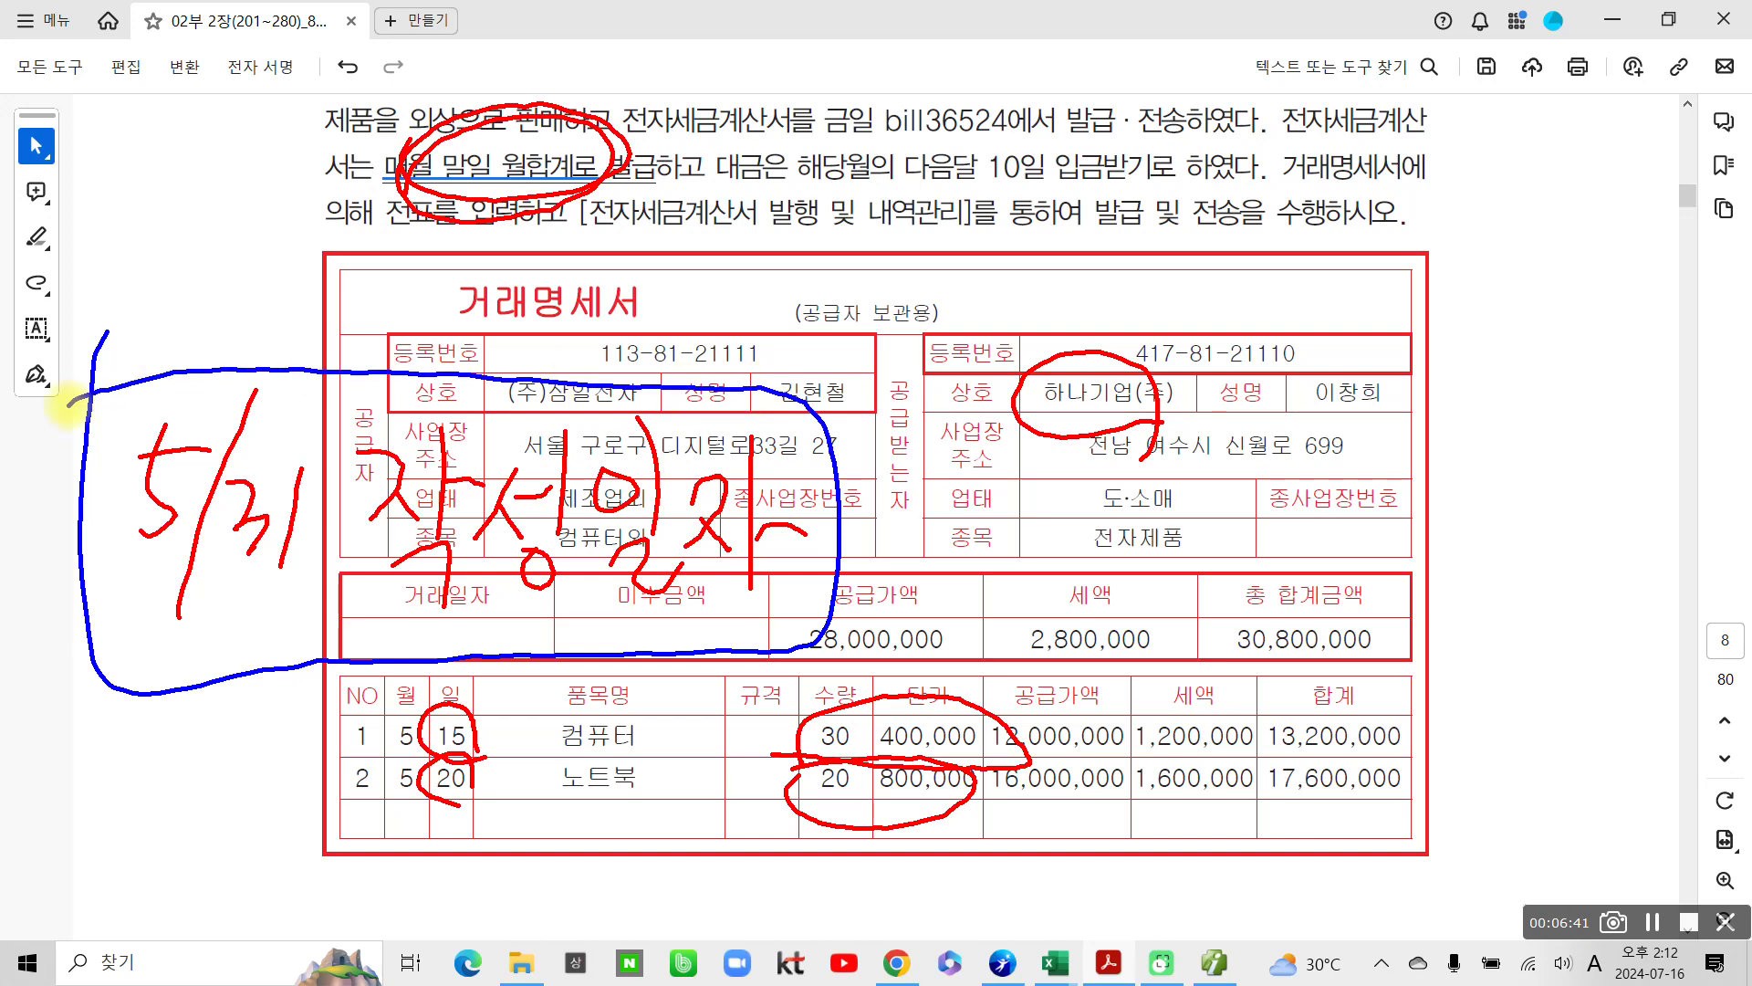
pyautogui.moveTo(429, 174)
pyautogui.mouseDown()
pyautogui.moveTo(557, 109)
pyautogui.moveTo(354, 381)
pyautogui.mouseUp()
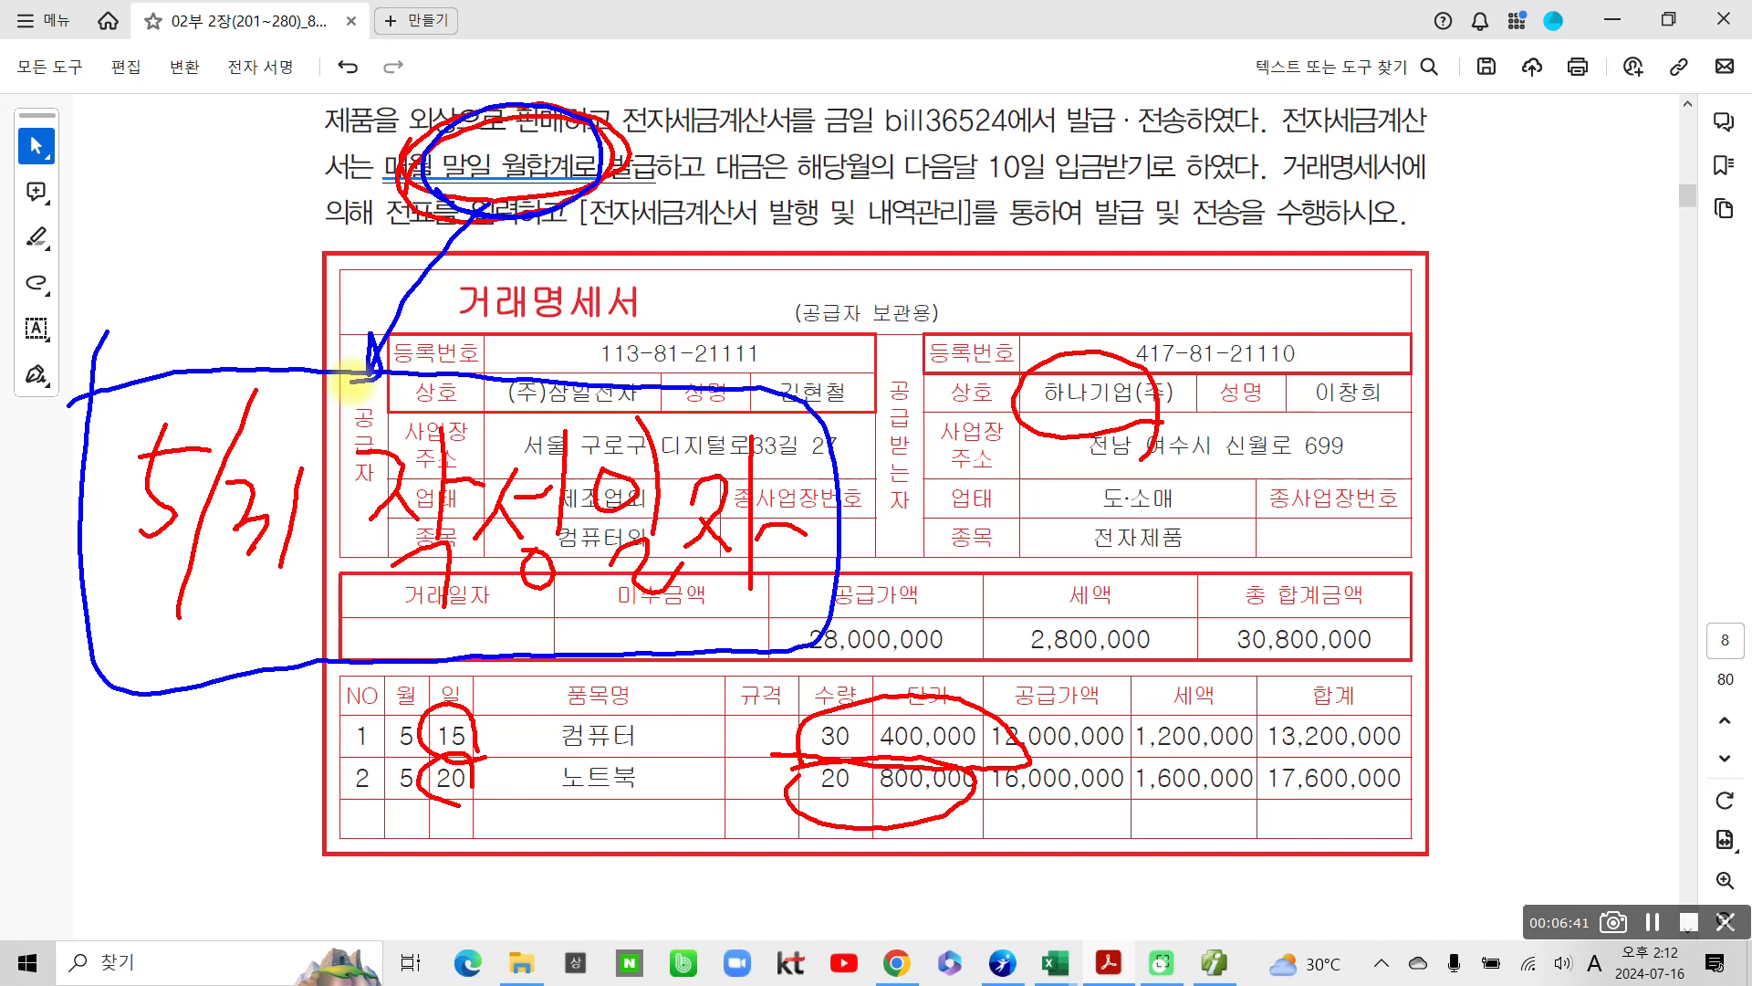
pyautogui.press('Escape')
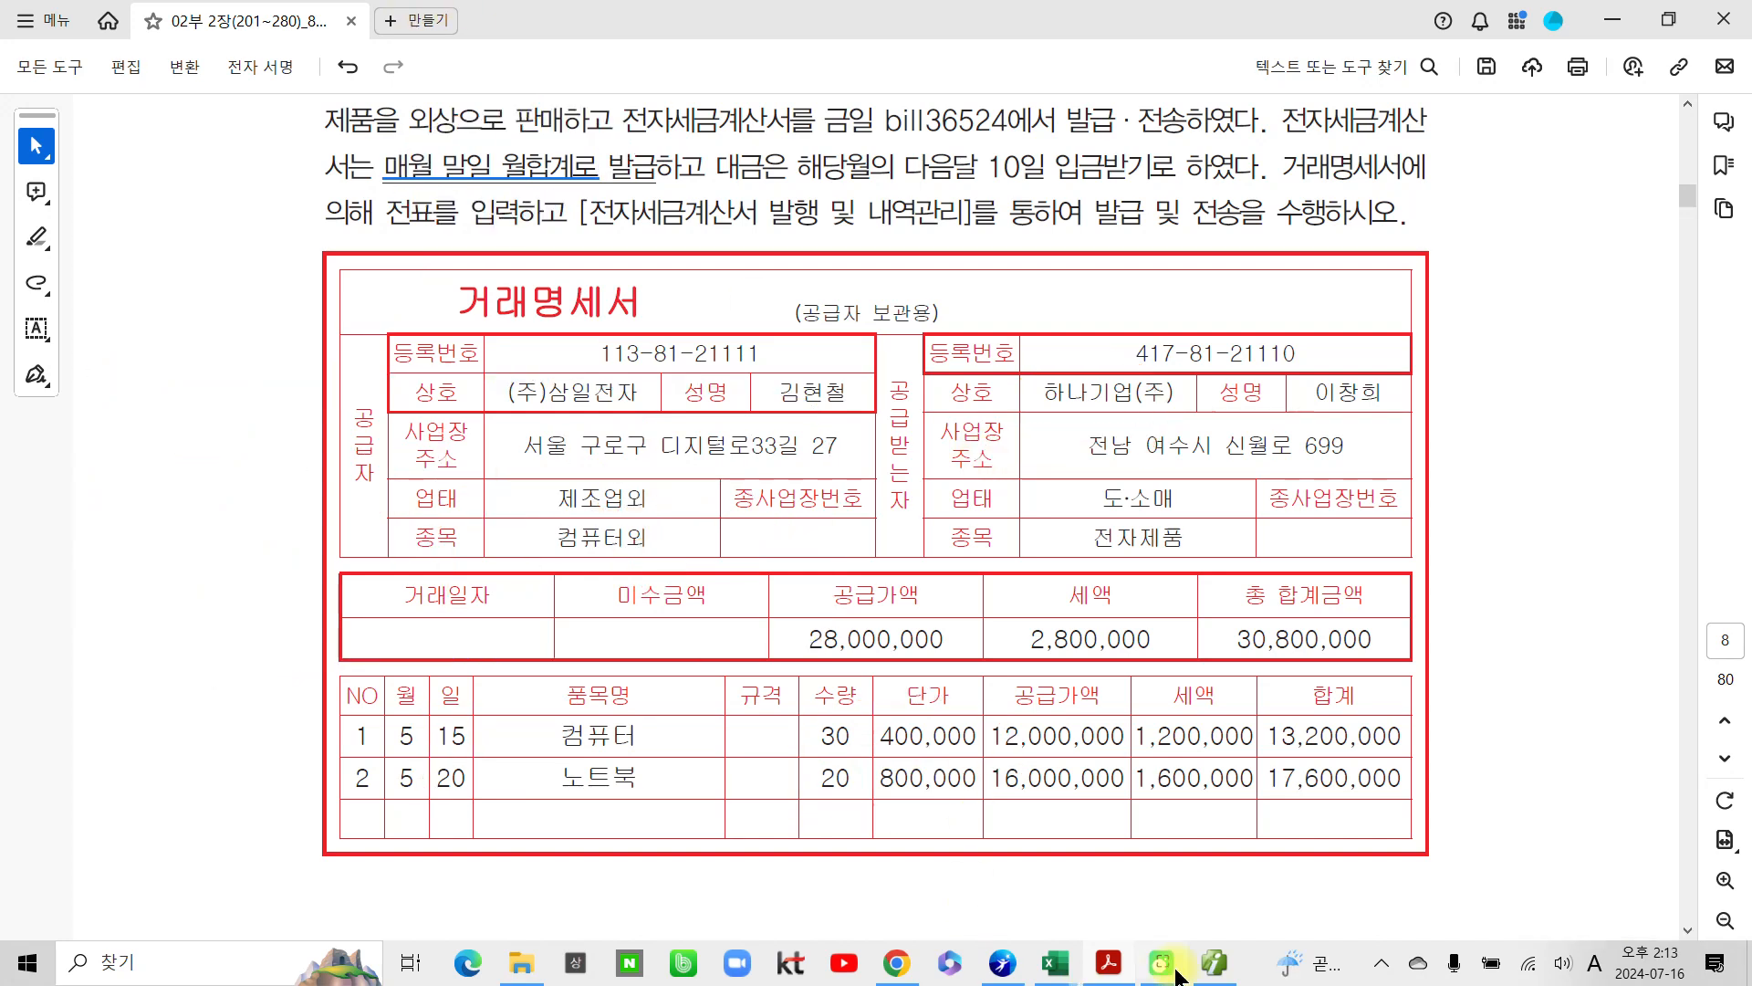
# Step: Switch to Smart A, set the voucher date to May 31 and start a sales entry of type 11 과세
pyautogui.click(1213, 964)
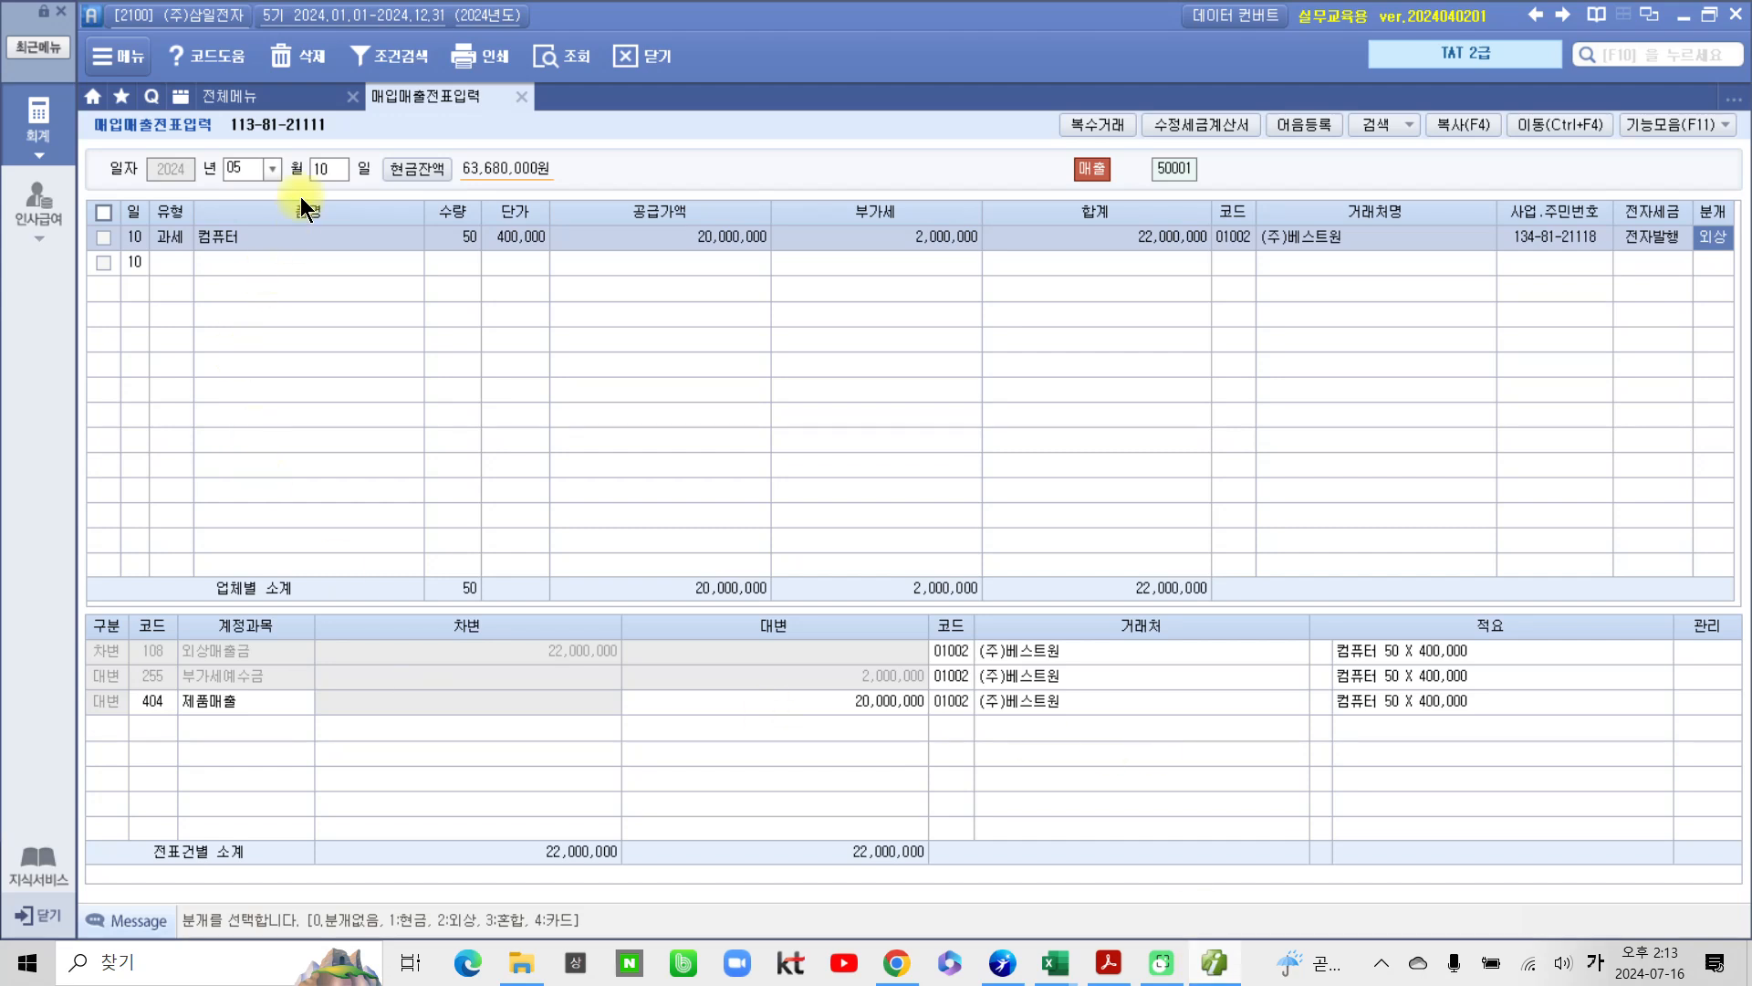
pyautogui.click(319, 170)
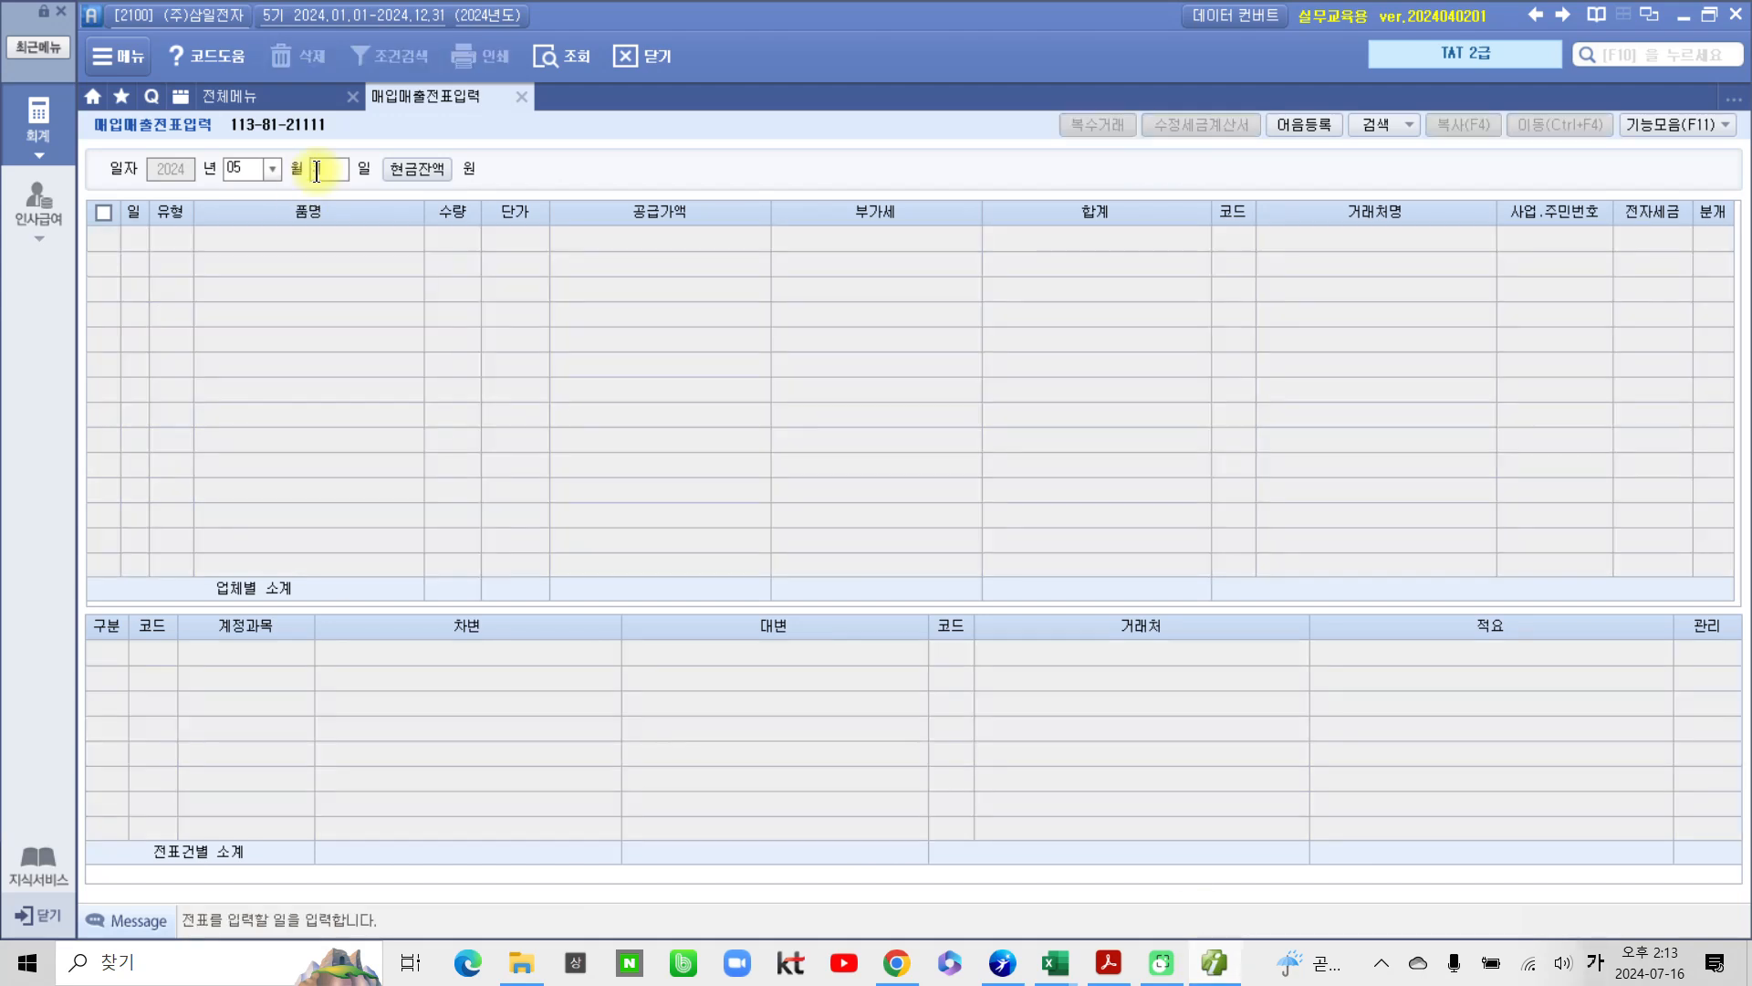
pyautogui.write('31')
pyautogui.press('Return')
pyautogui.press('Return')
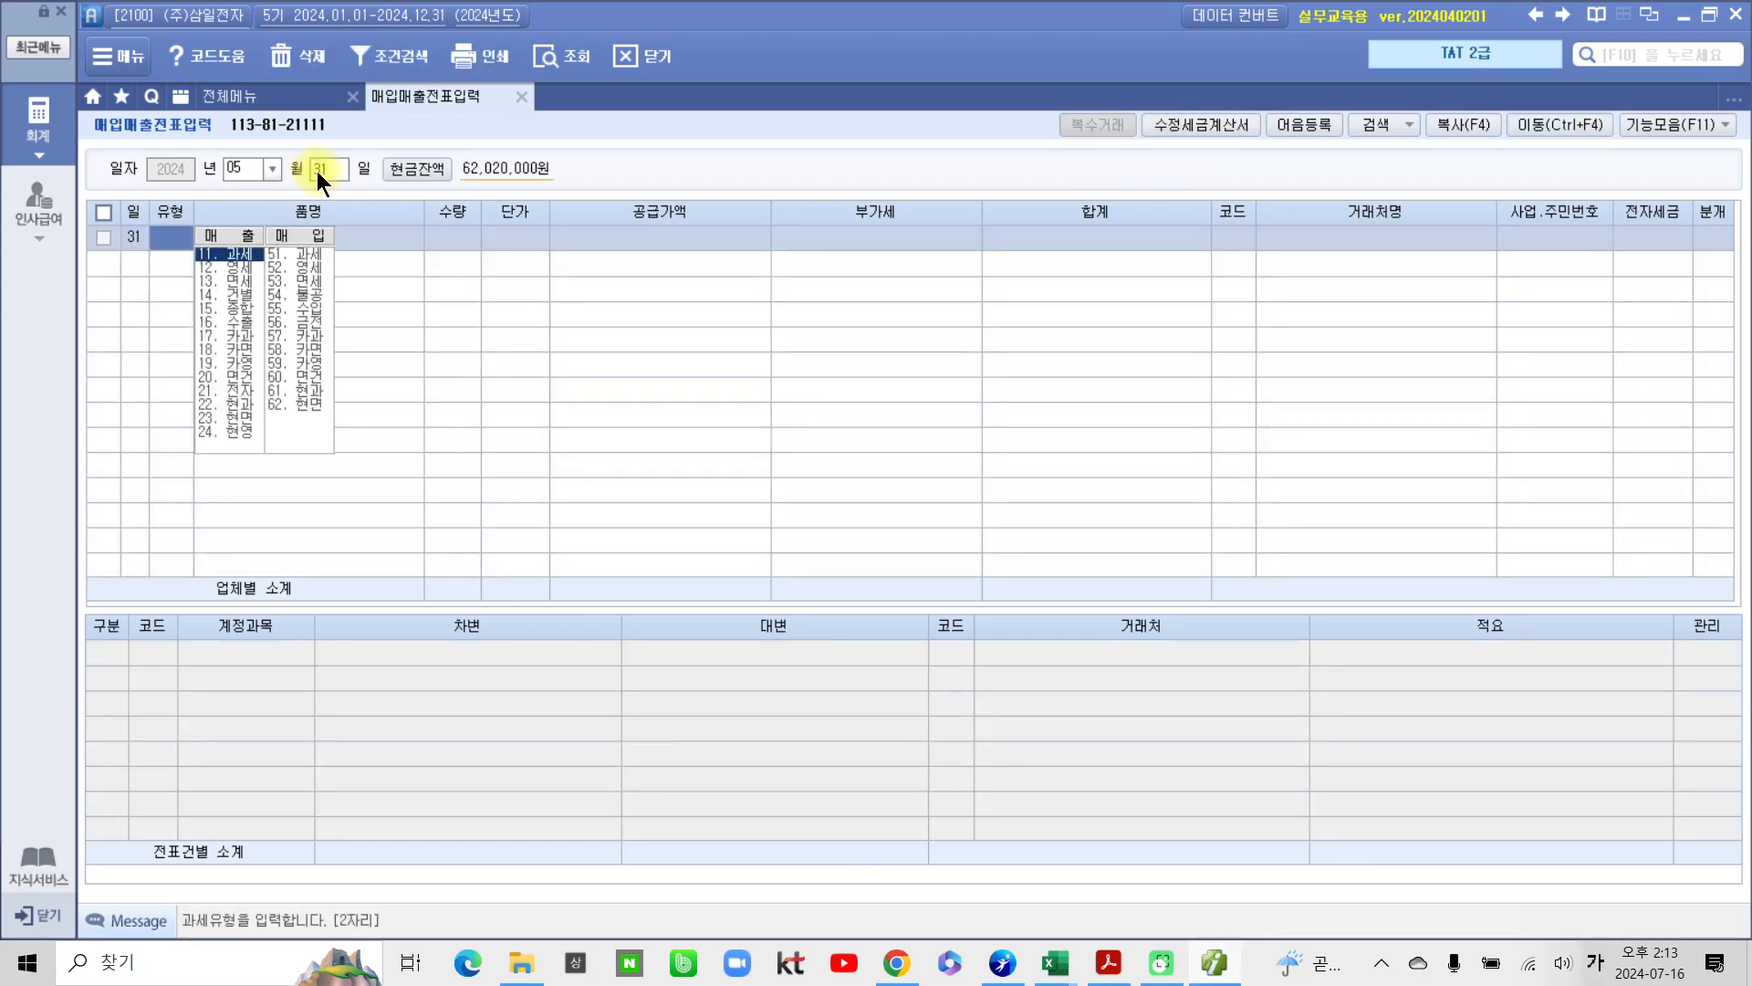
pyautogui.write('11')
pyautogui.press('Return')
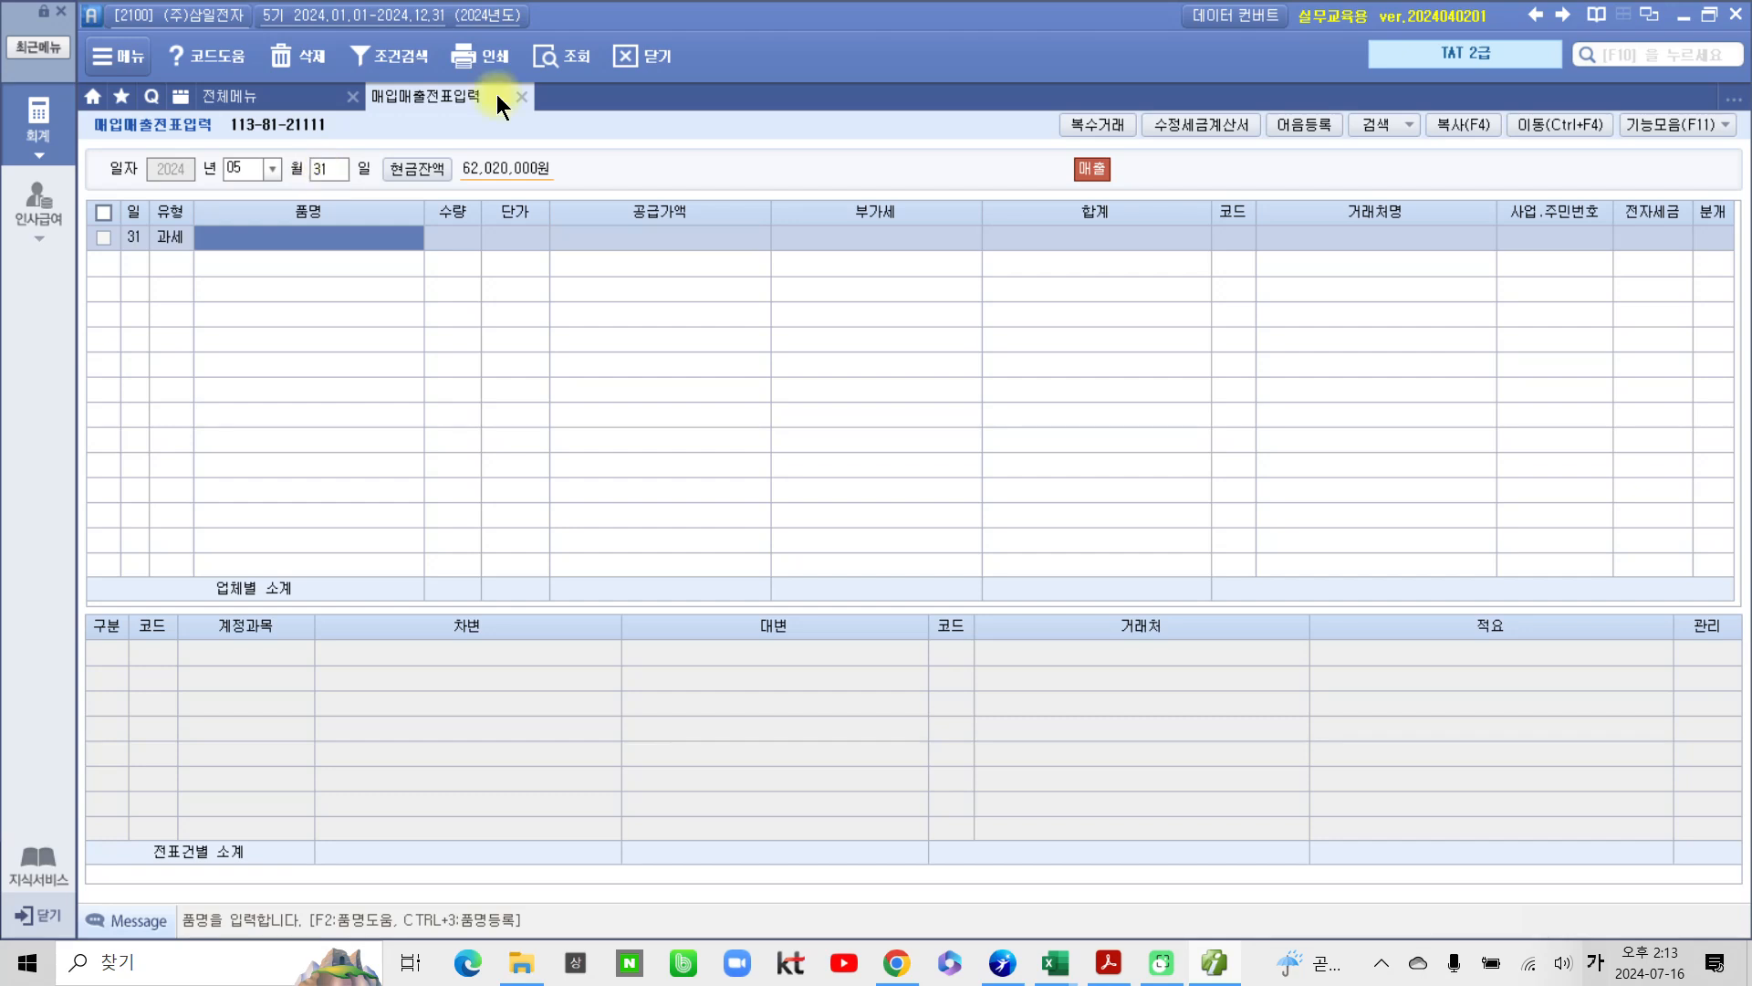
# Step: Open 복수거래 for the May 31 entry and add 컴퓨터 with quantity 30 and unit price 400,000
pyautogui.click(1103, 125)
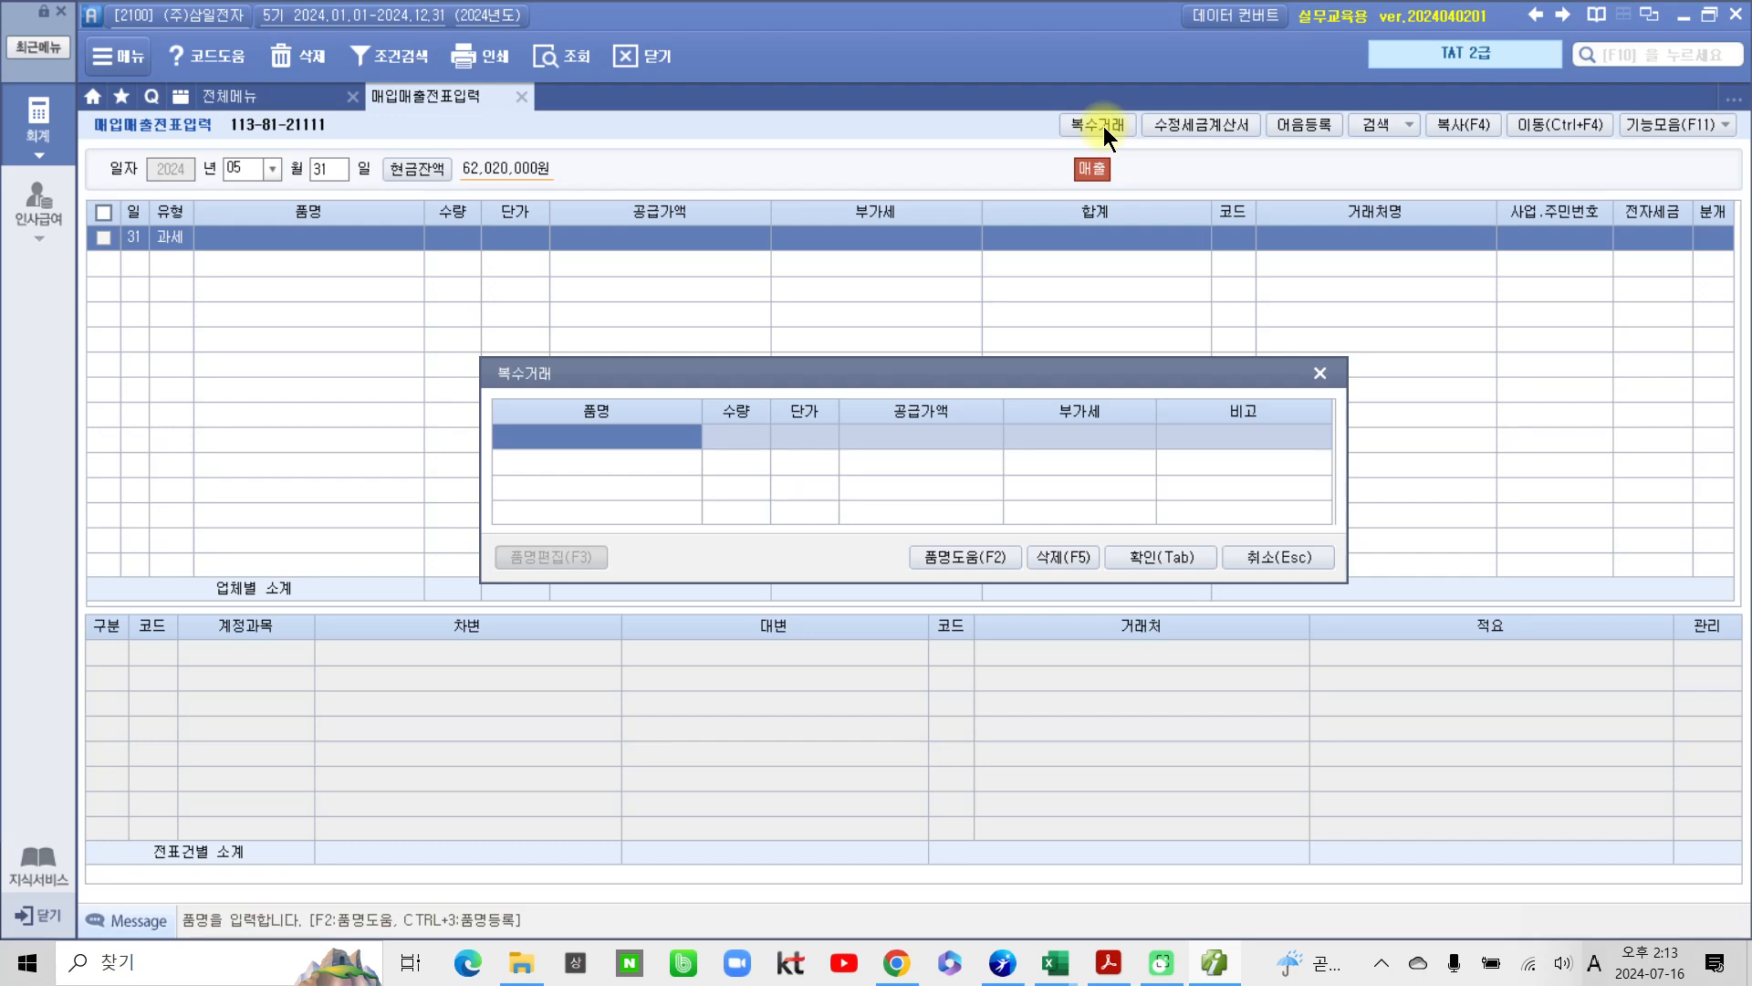
pyautogui.write('zjavbxj')
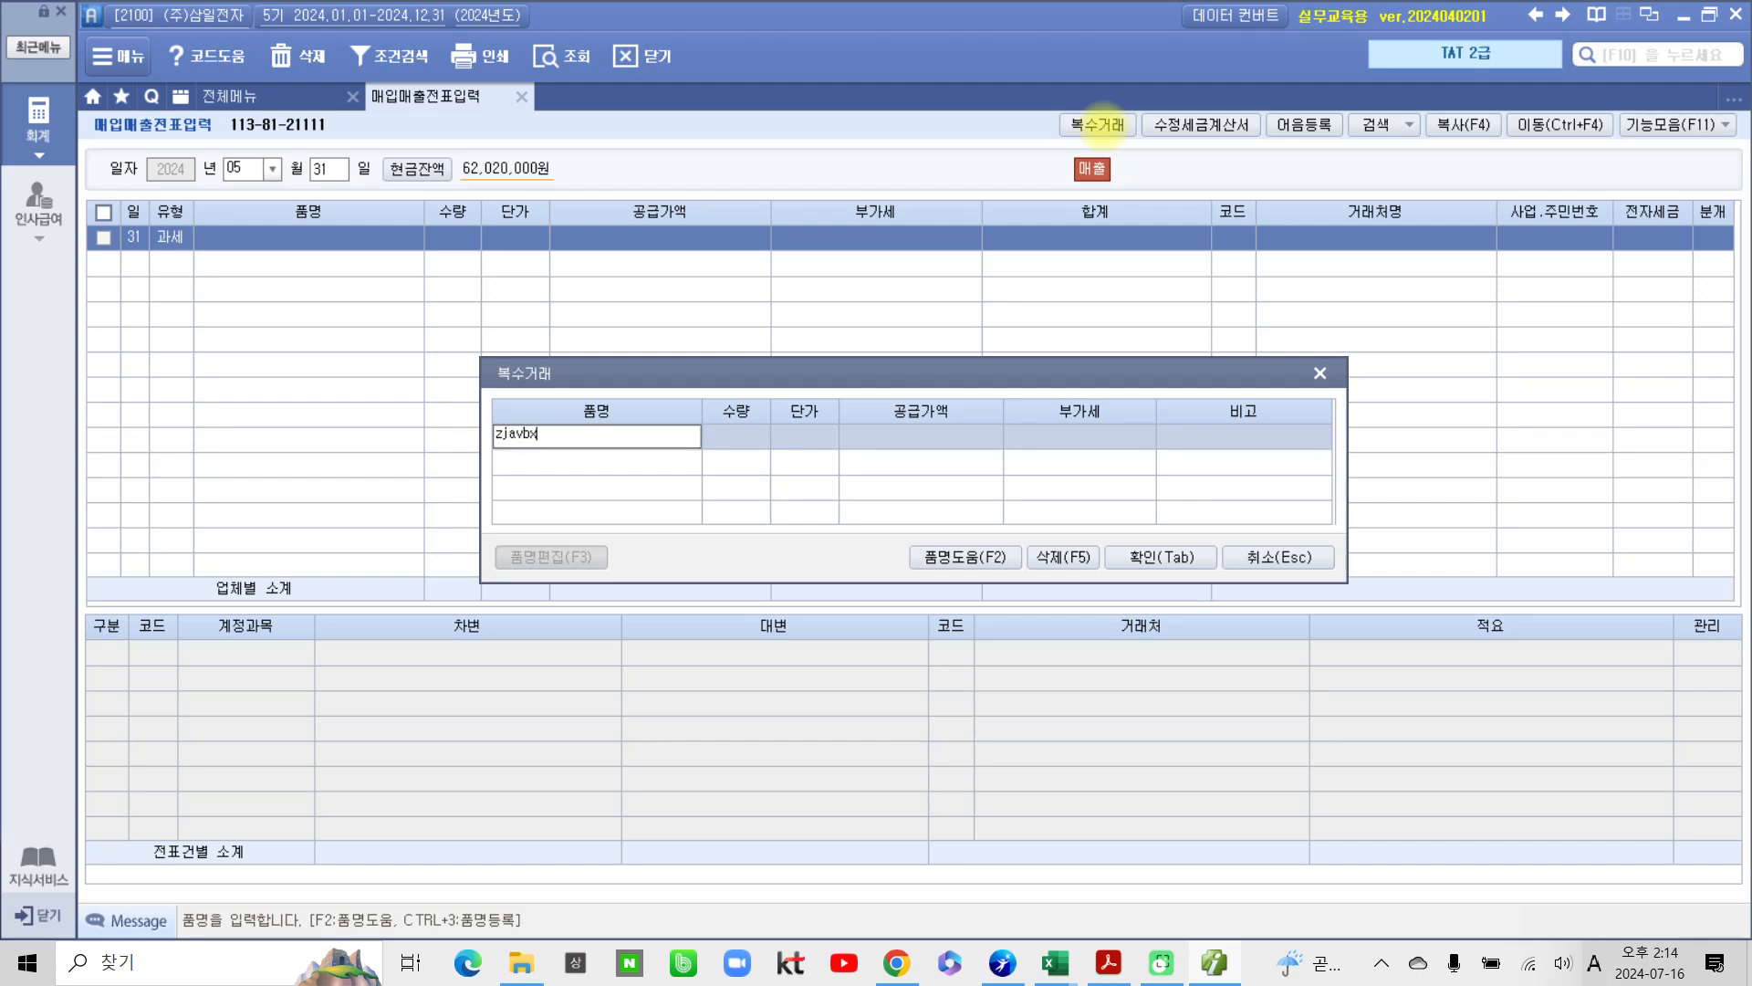
pyautogui.press('BackSpace')
pyautogui.press('BackSpace')
pyautogui.press('BackSpace')
pyautogui.press('BackSpace')
pyautogui.press('BackSpace')
pyautogui.press('BackSpace')
pyautogui.press('BackSpace')
pyautogui.press('Hangul')
pyautogui.write('ㅋㅓㅁㅍㅠㅌㅓ')
pyautogui.press('Return')
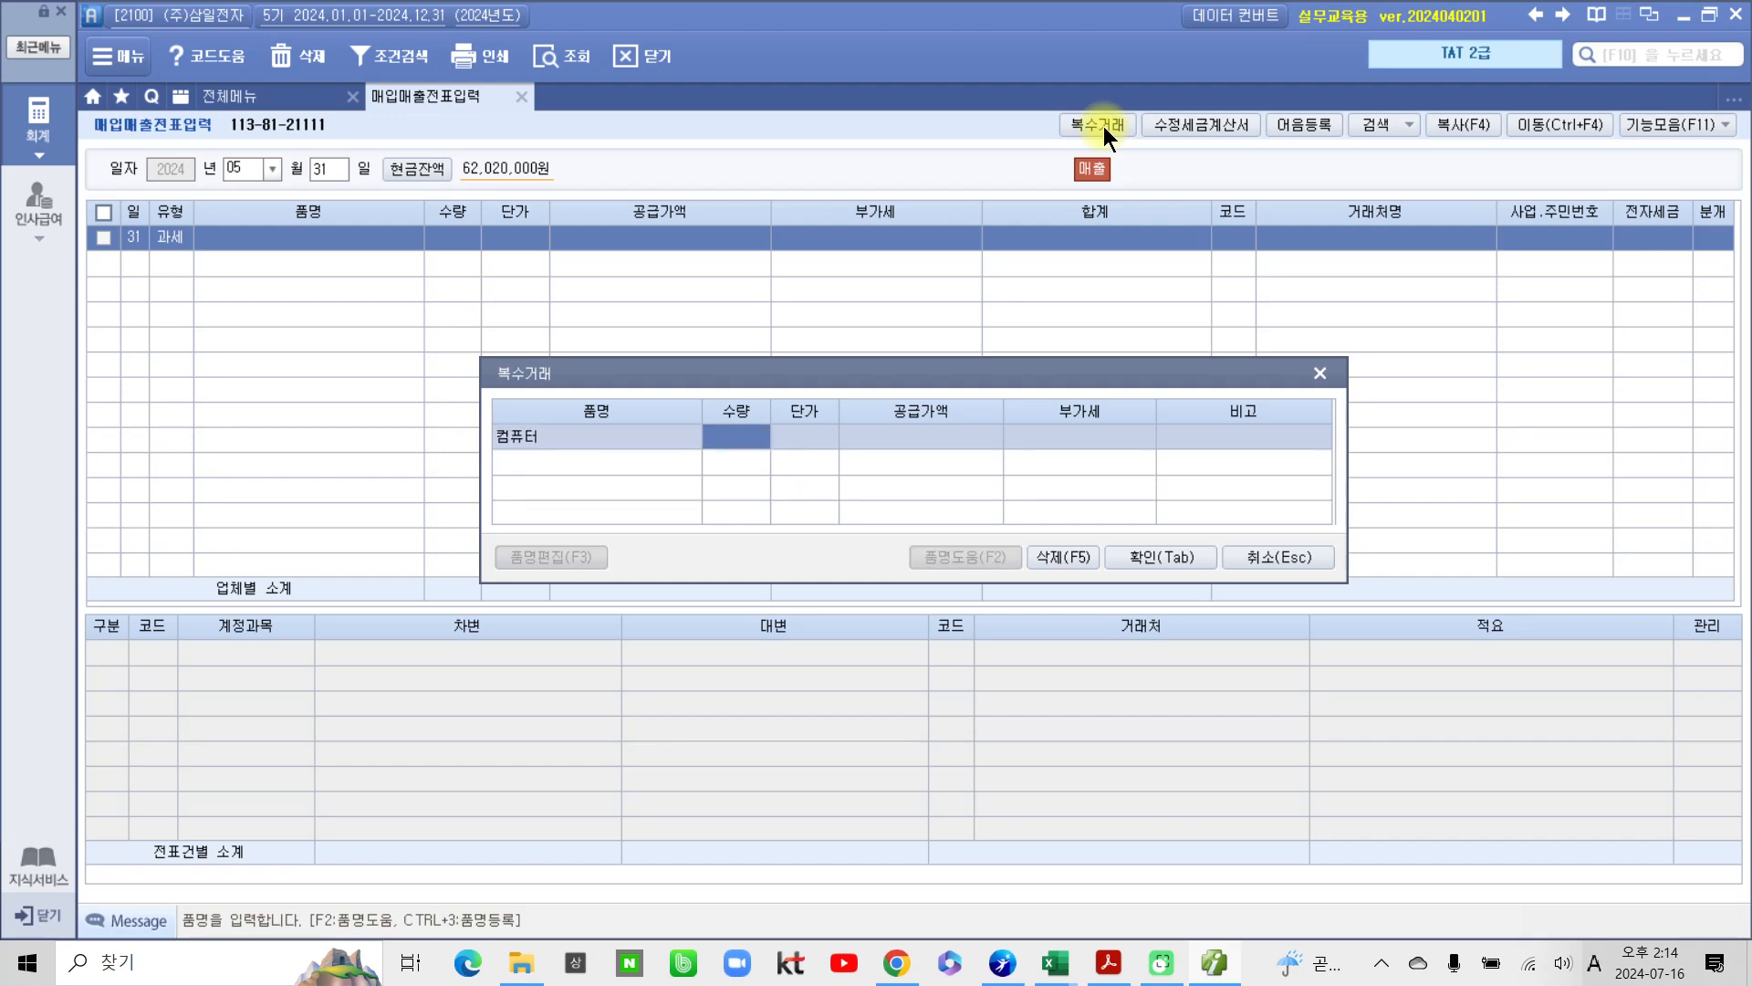
pyautogui.write('30')
pyautogui.press('Return')
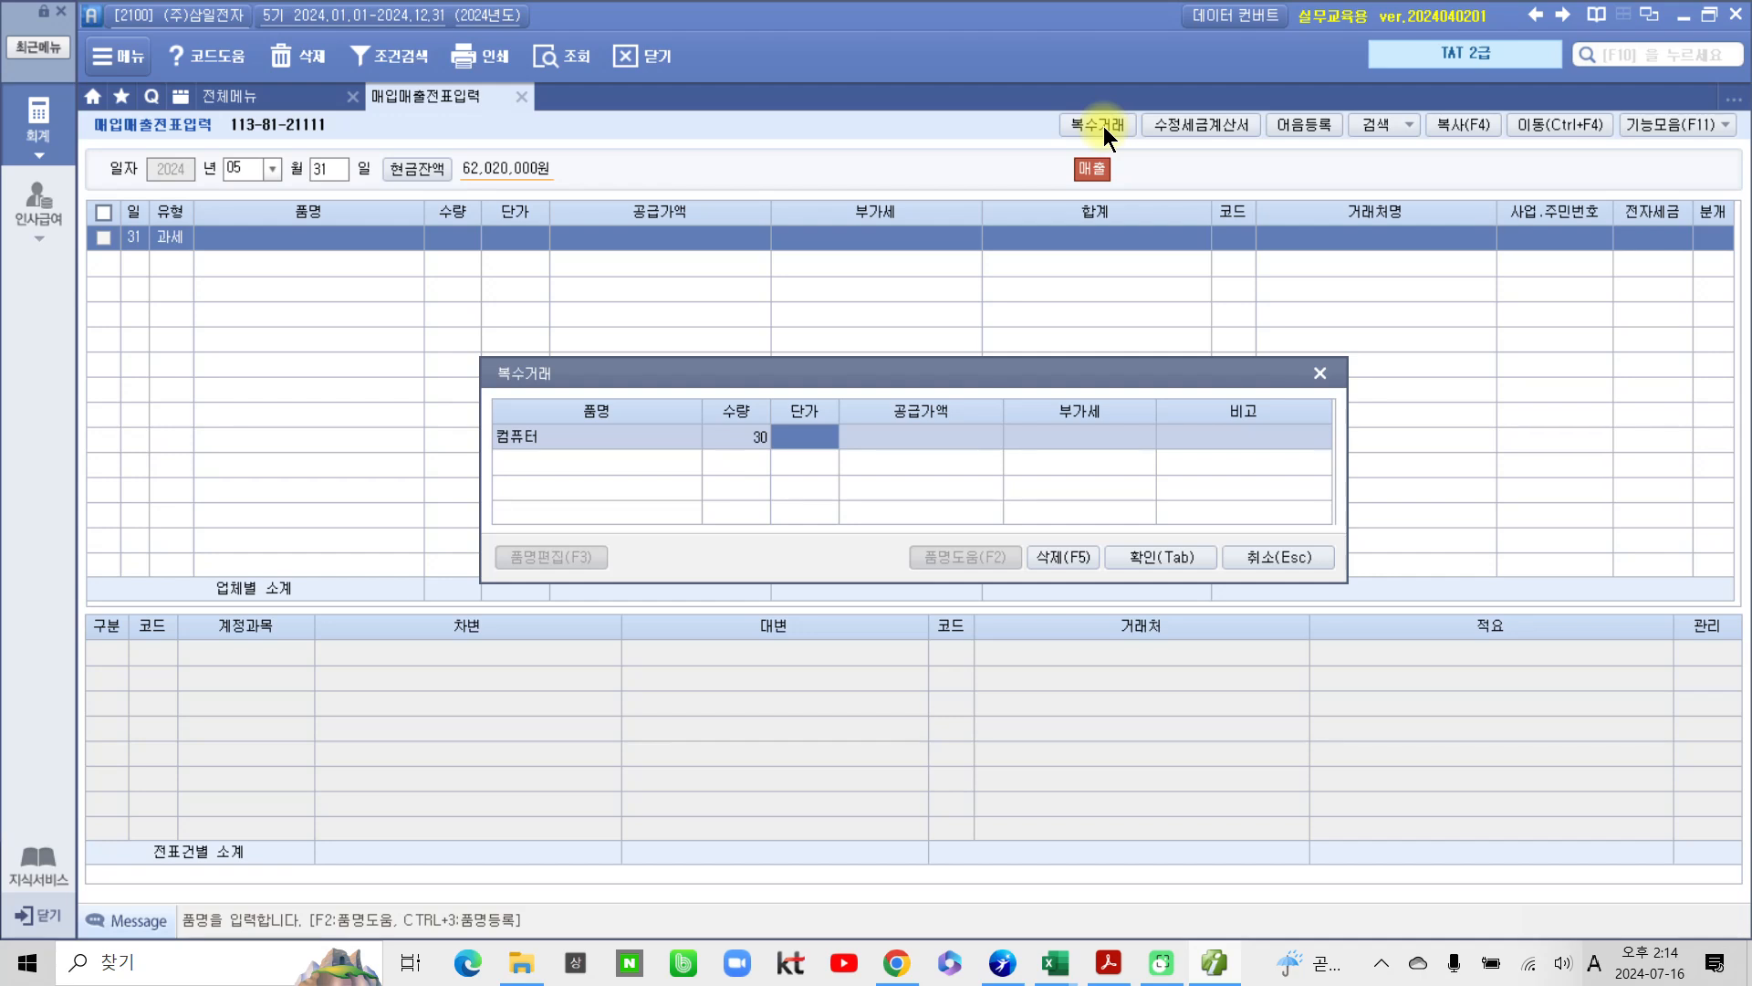
pyautogui.write('400000')
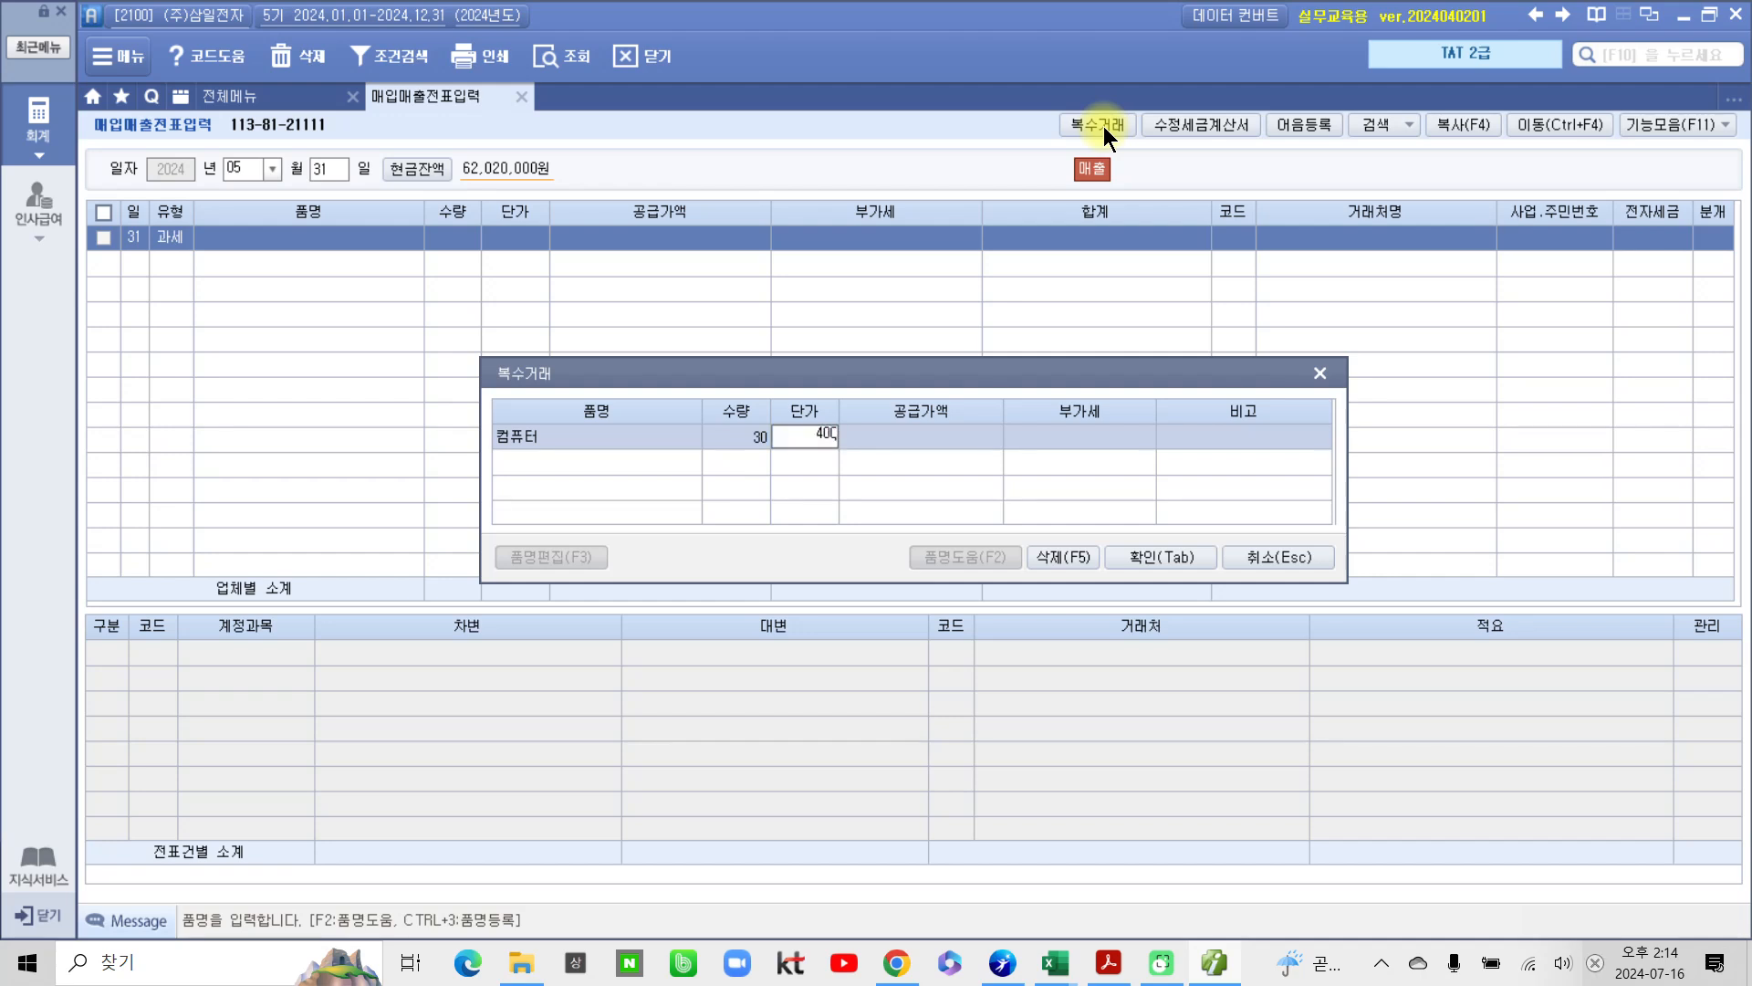
pyautogui.press('Return')
pyautogui.press('Return')
pyautogui.press('Return')
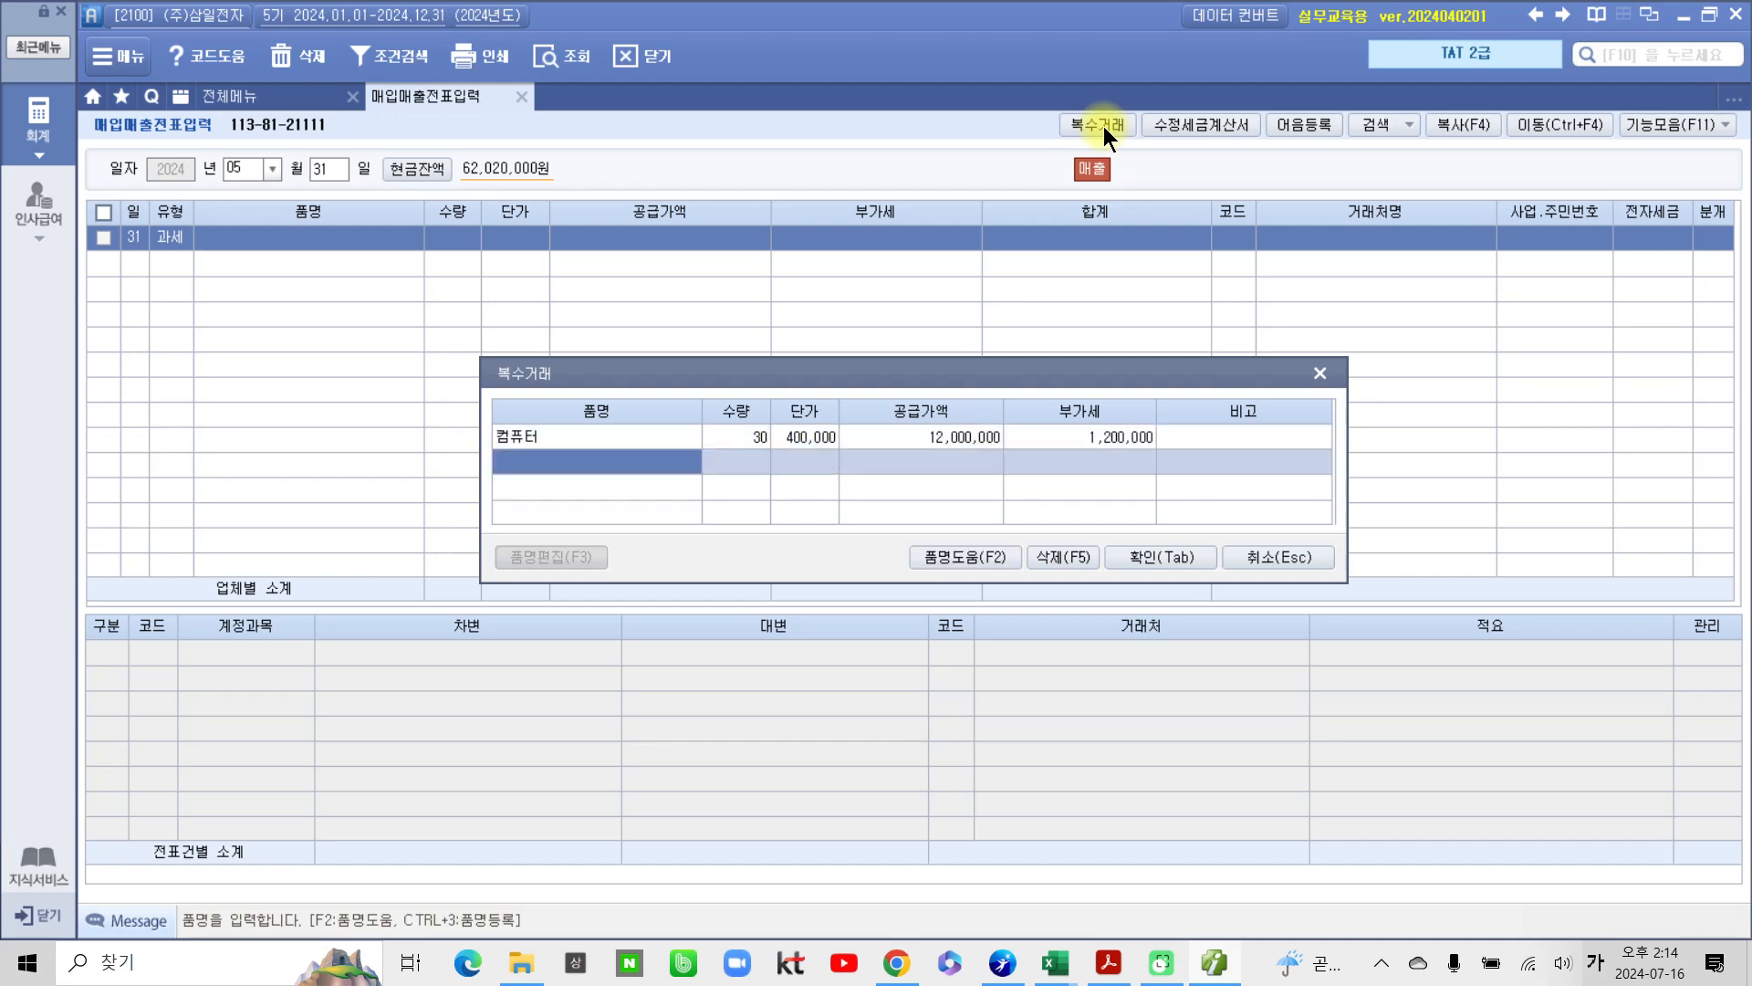
# Step: Add 노트북 with quantity 20 and unit price 800,000 as the second item and confirm the 복수거래 items
pyautogui.write('노트북')
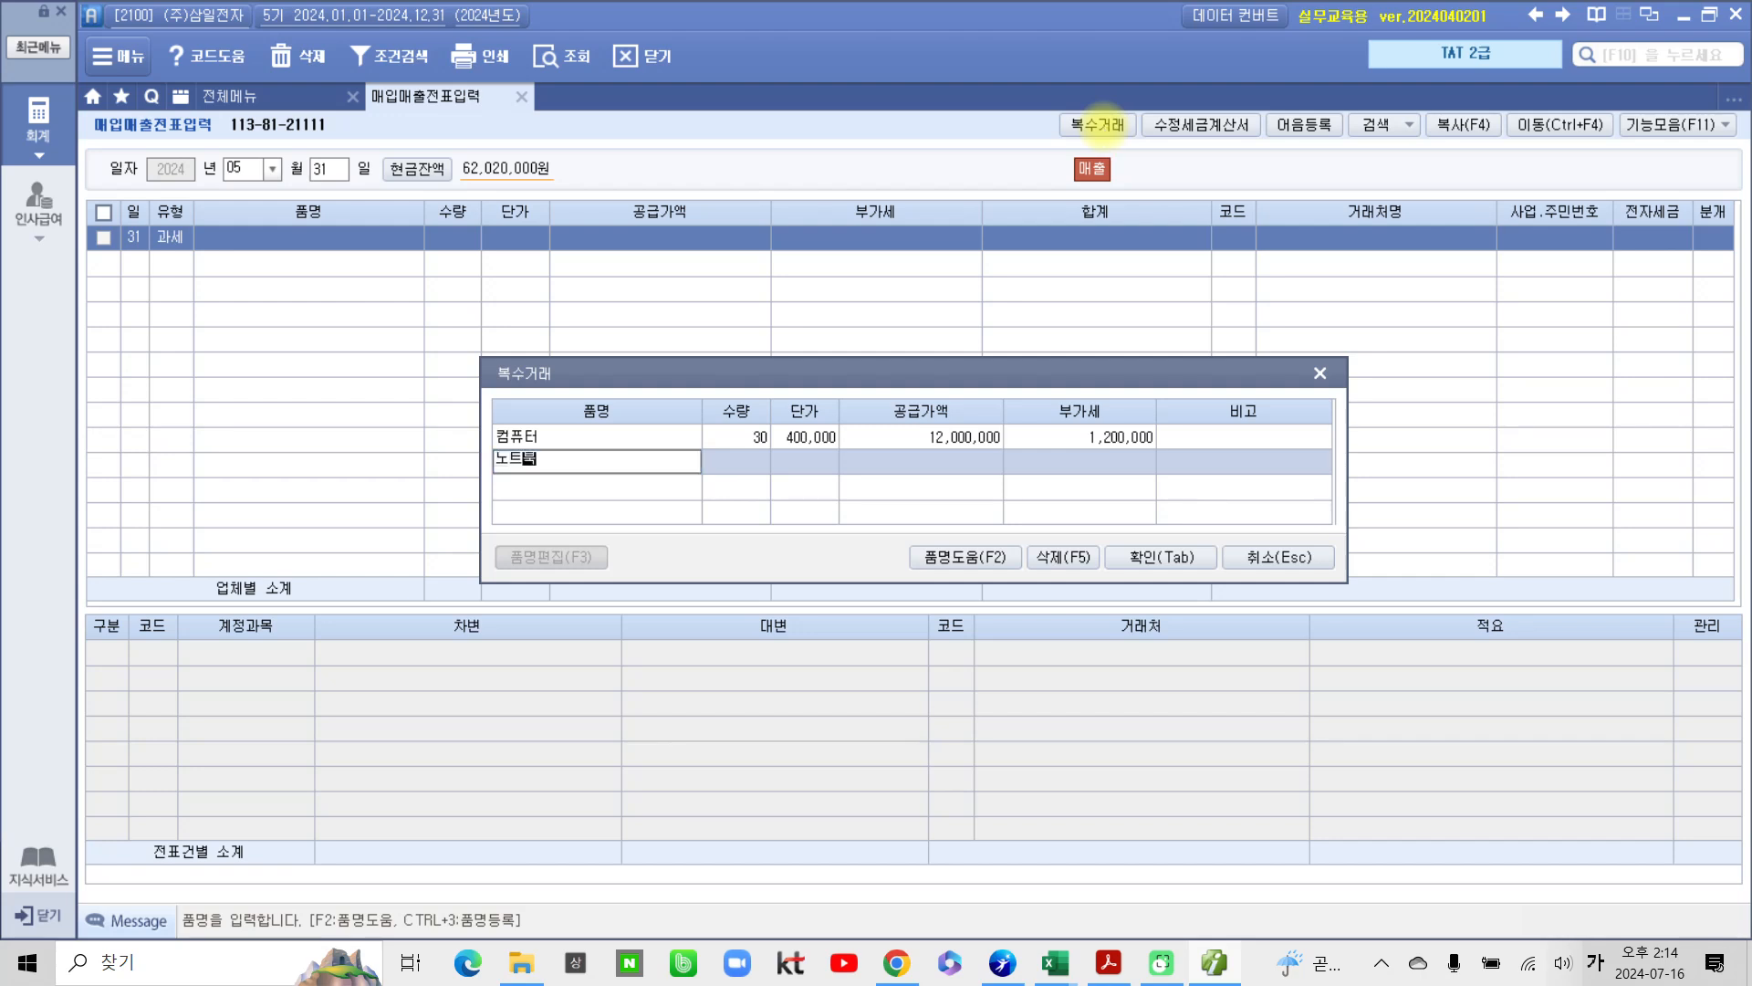
pyautogui.press('Return')
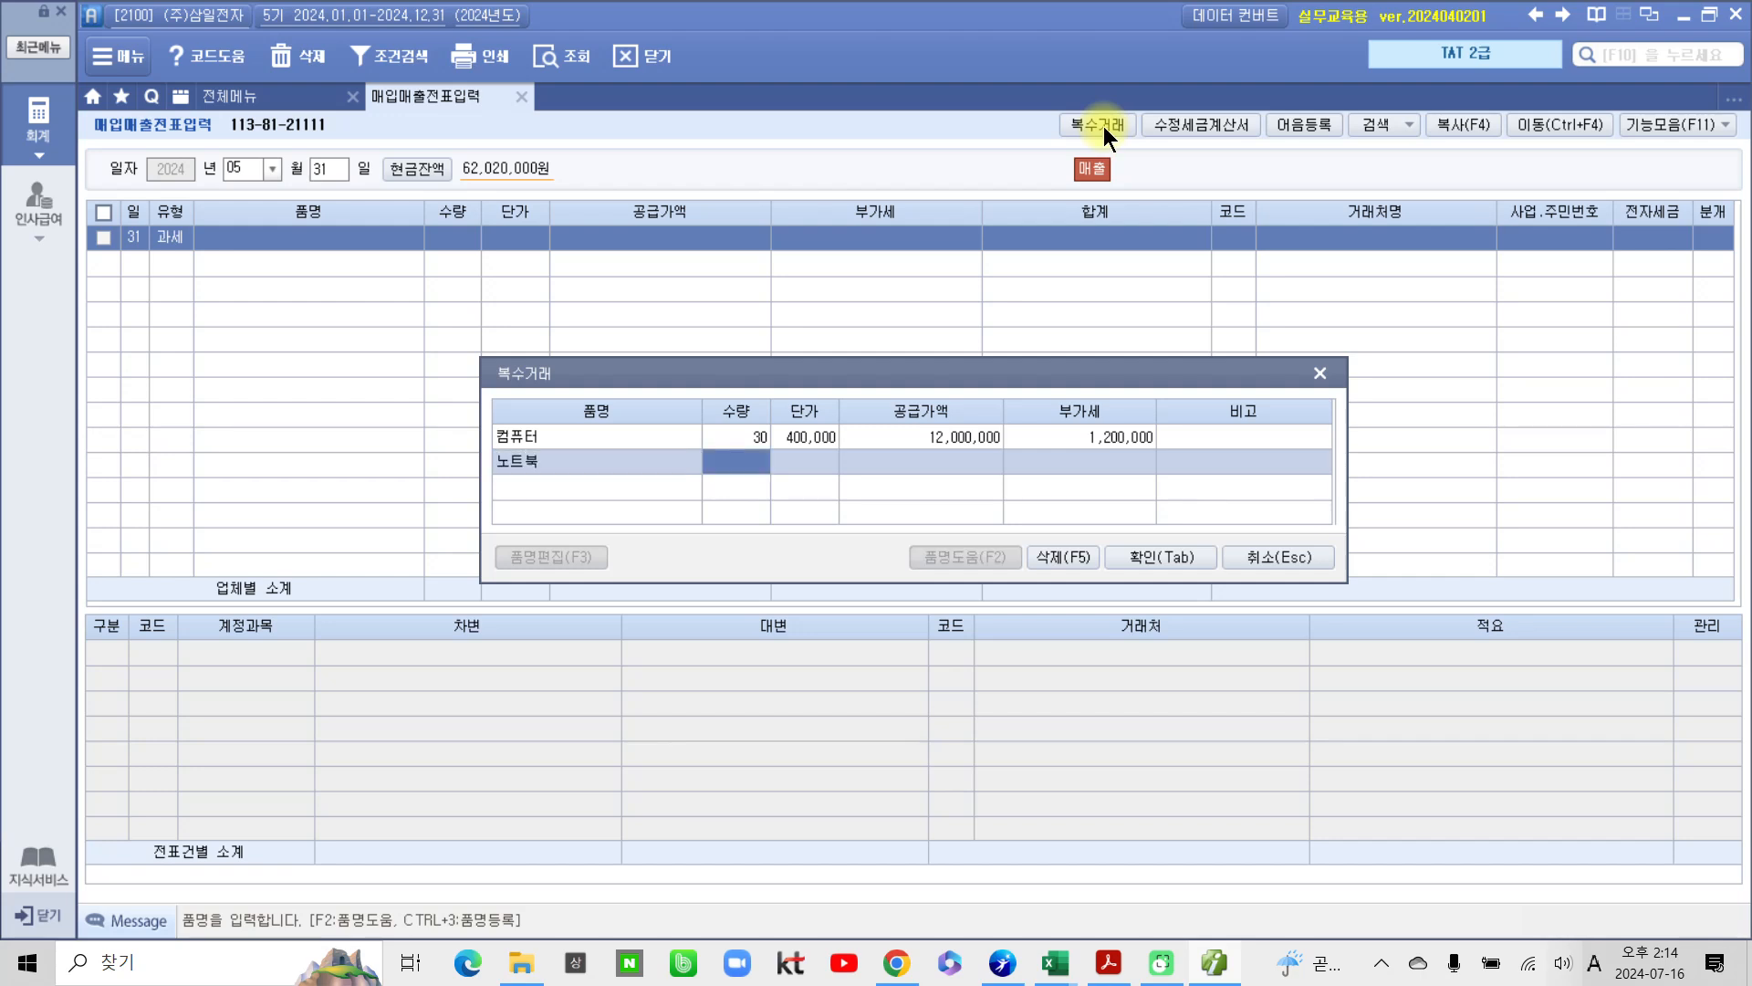
pyautogui.write('20')
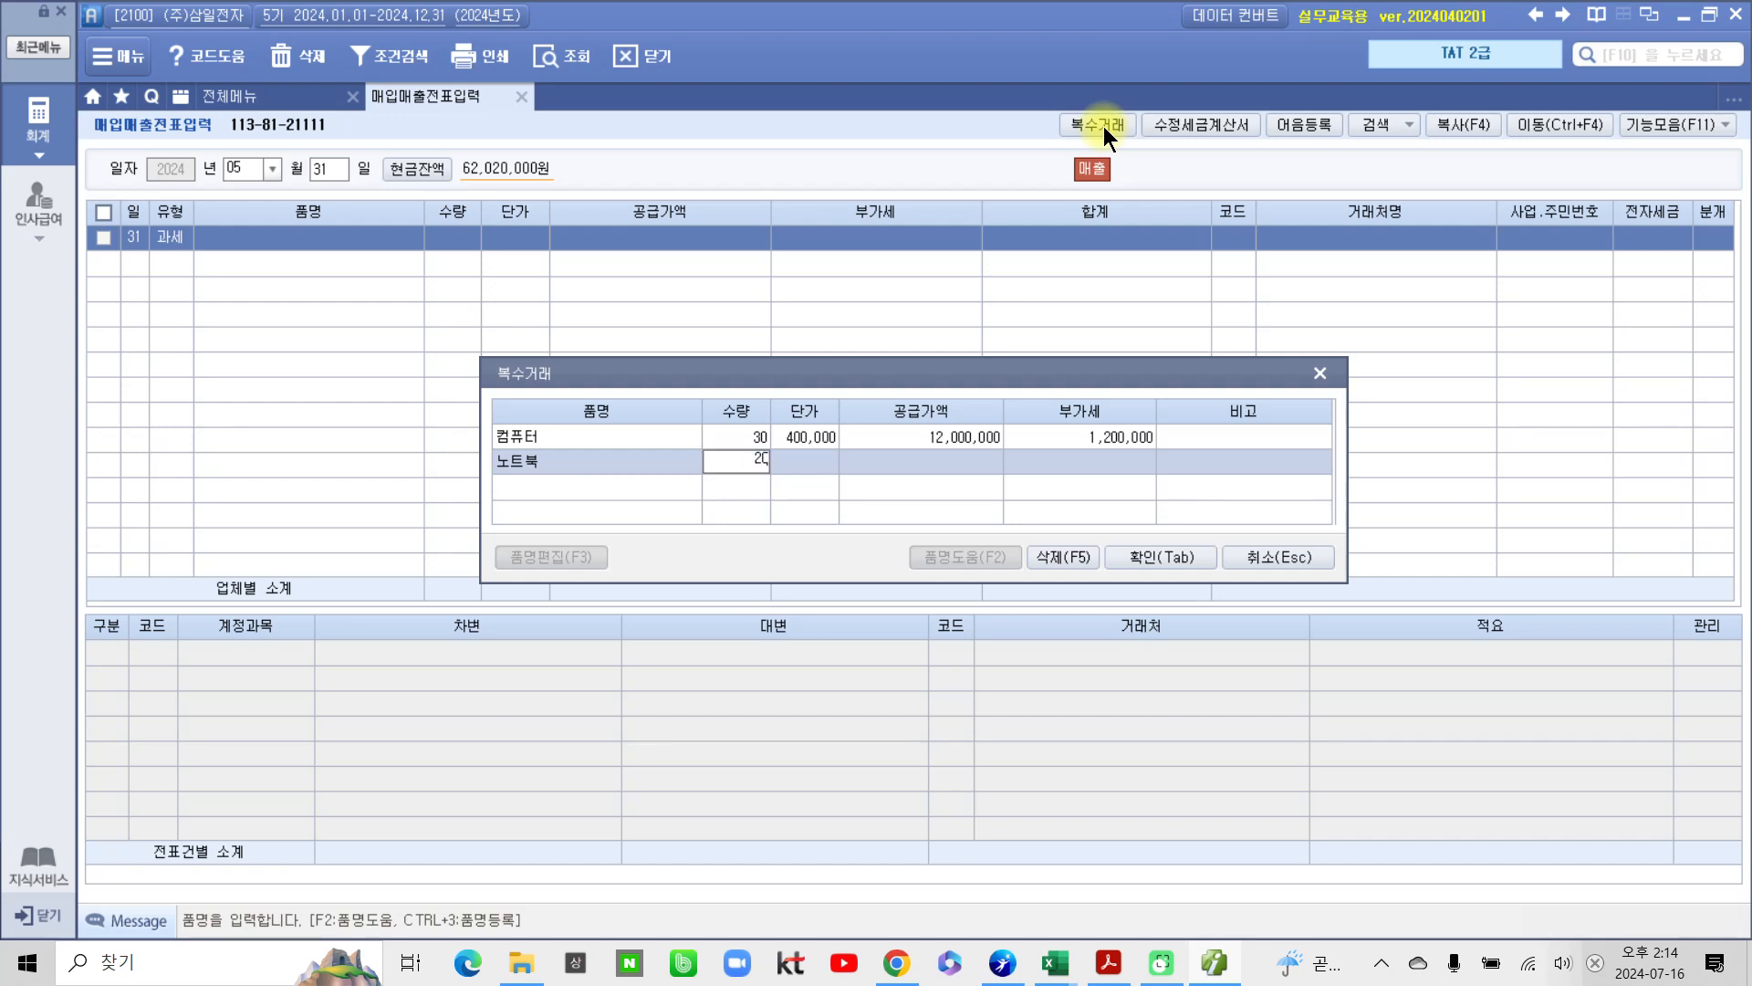
pyautogui.press('Return')
pyautogui.write('800,000')
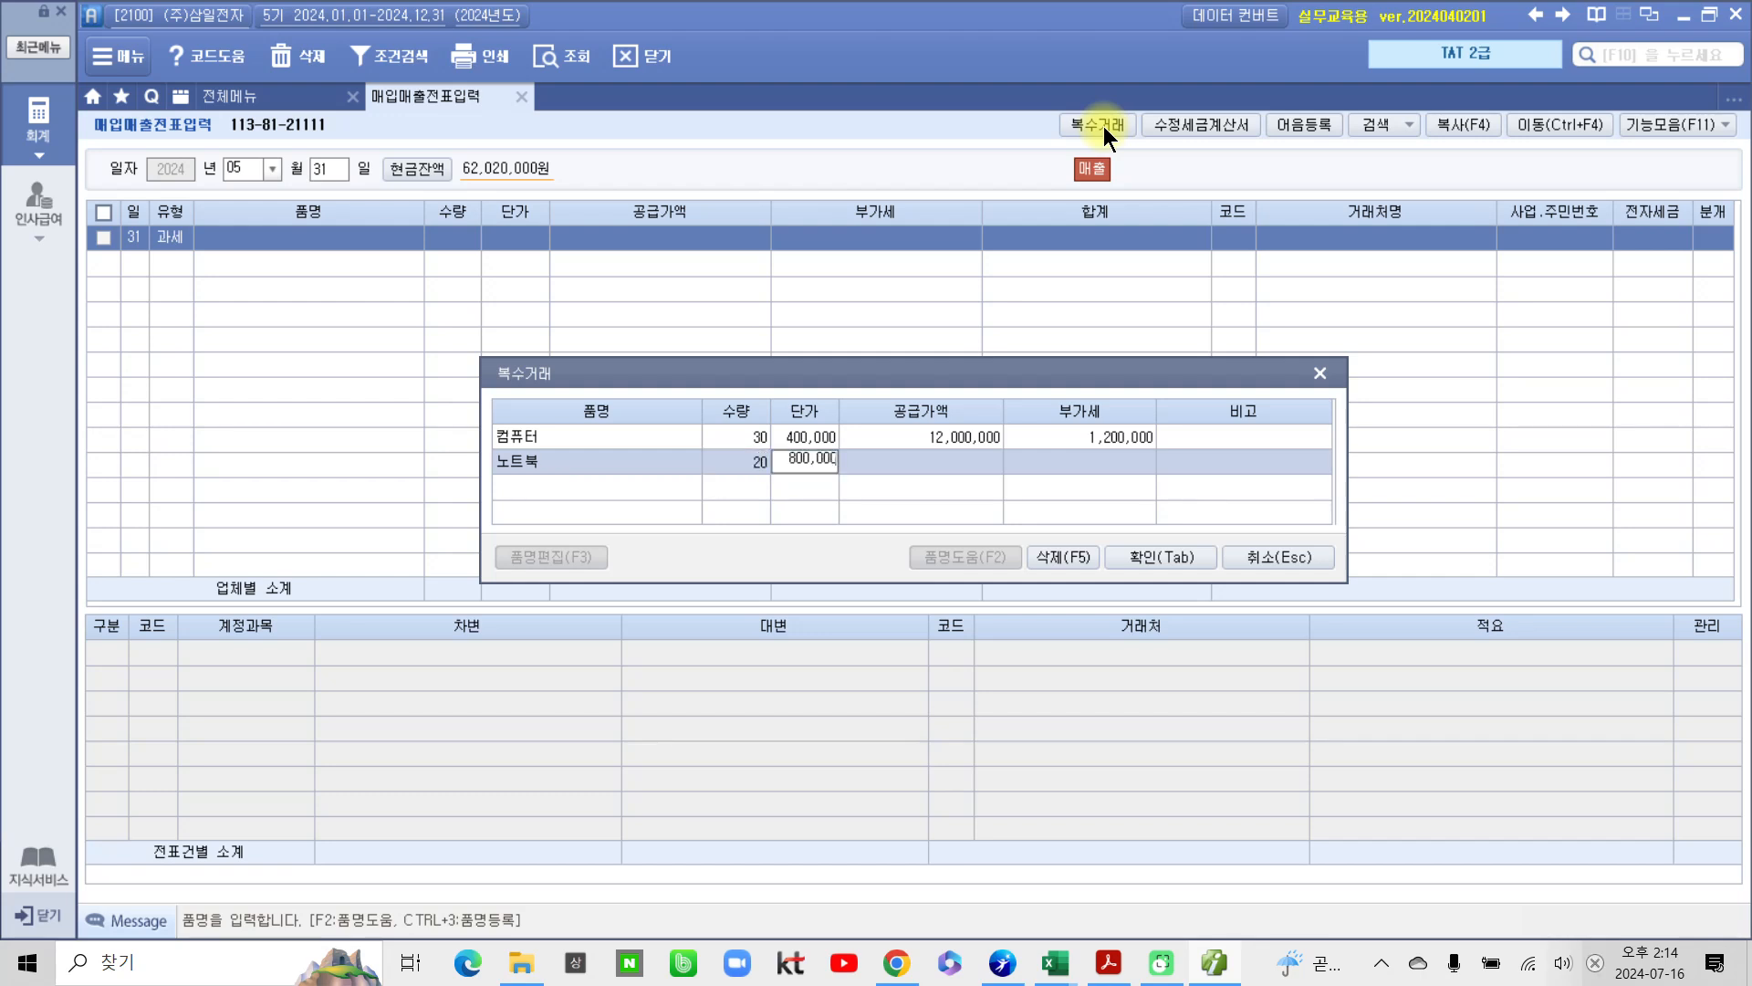
pyautogui.press('Return')
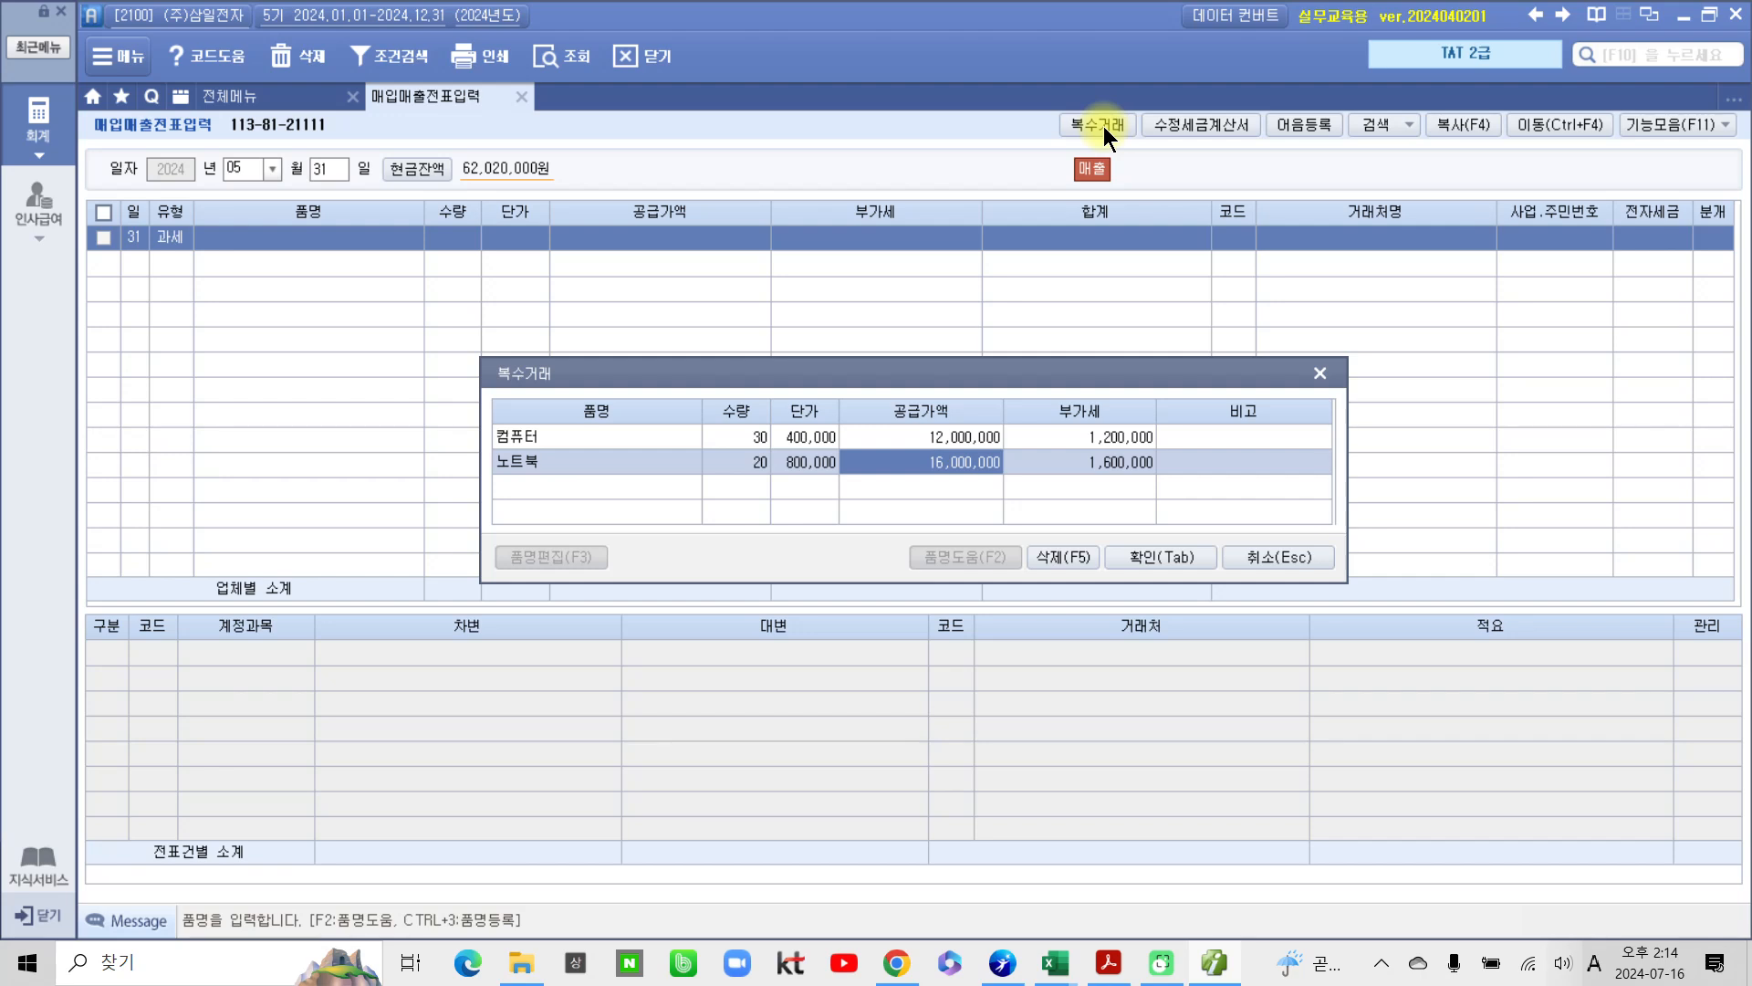
pyautogui.click(1148, 559)
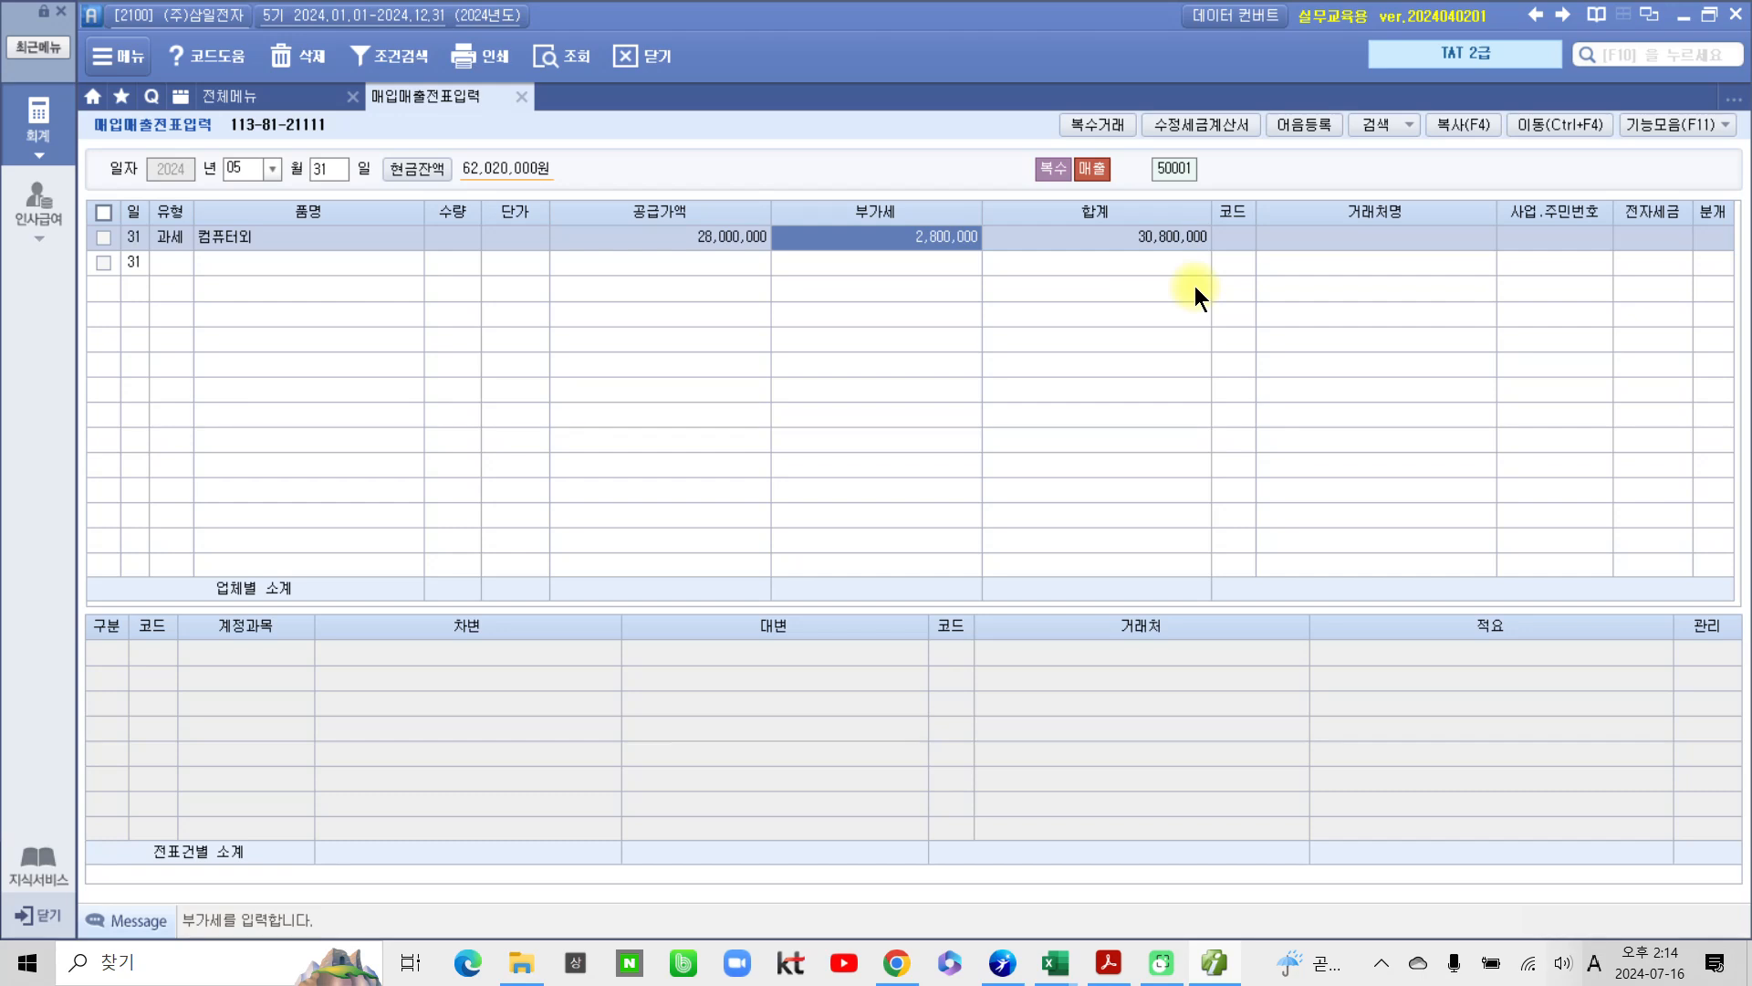
# Step: Set the customer of the May 31 sale to 하나기업(주) by looking up "하나" in its code field
pyautogui.click(1239, 236)
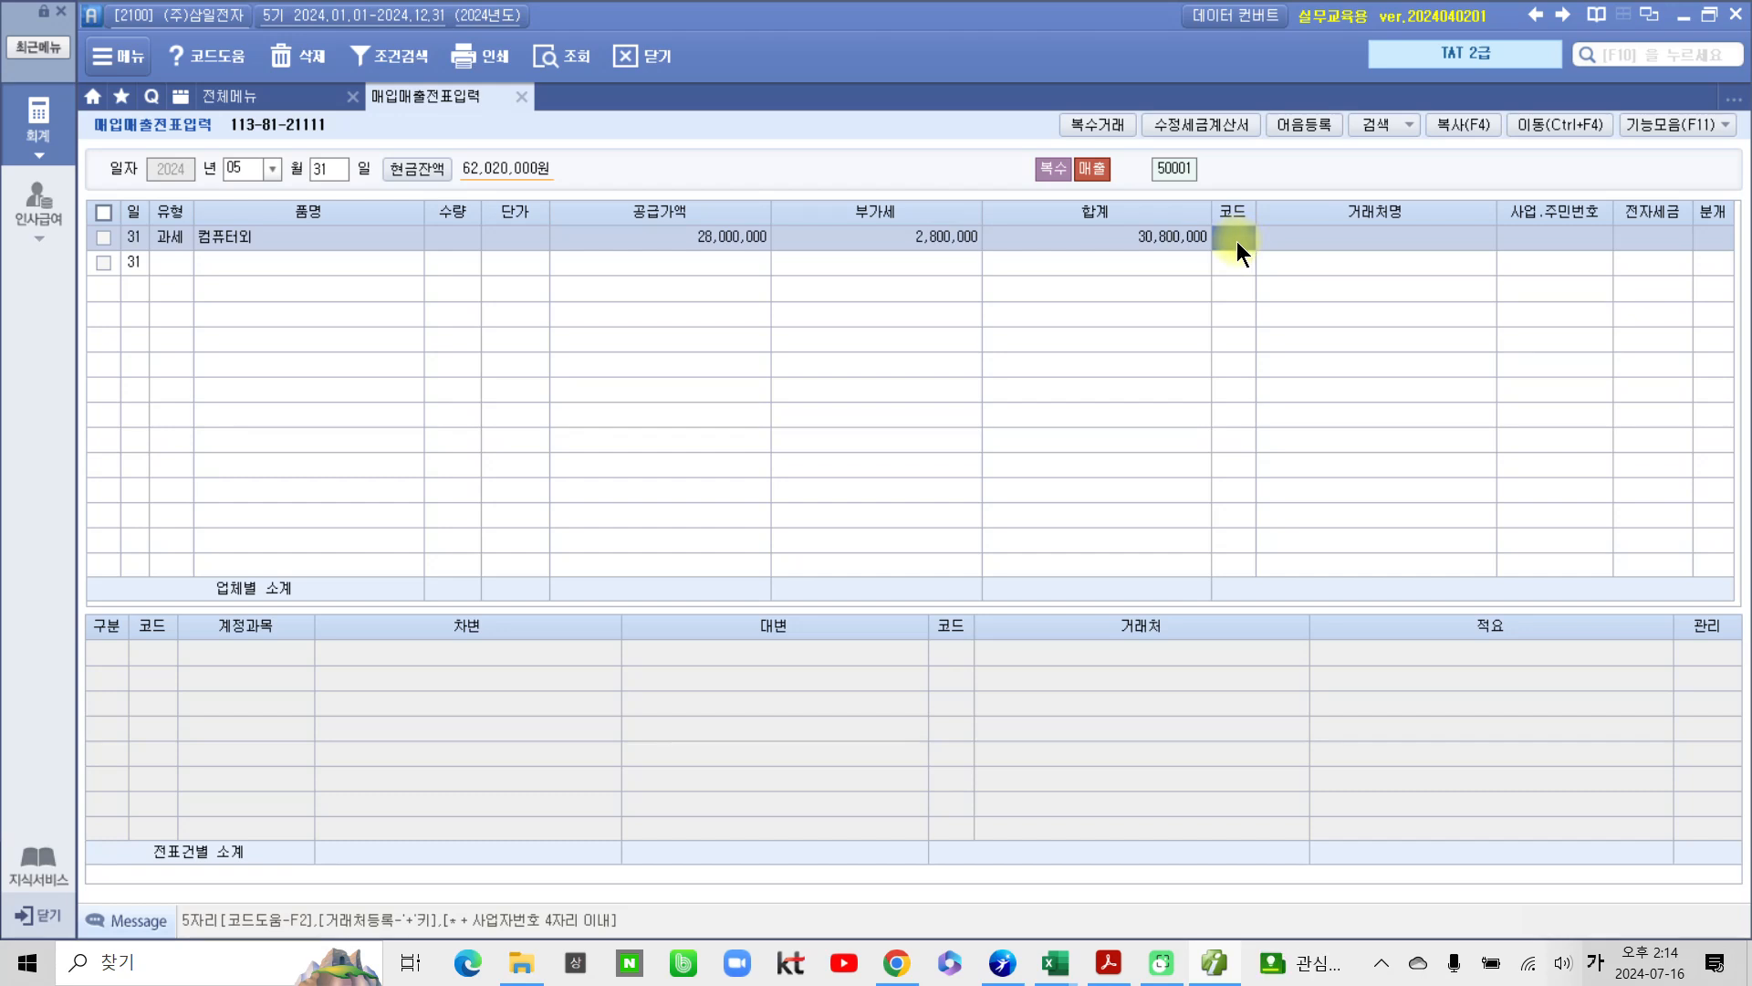
pyautogui.write('이룸')
pyautogui.press('Return')
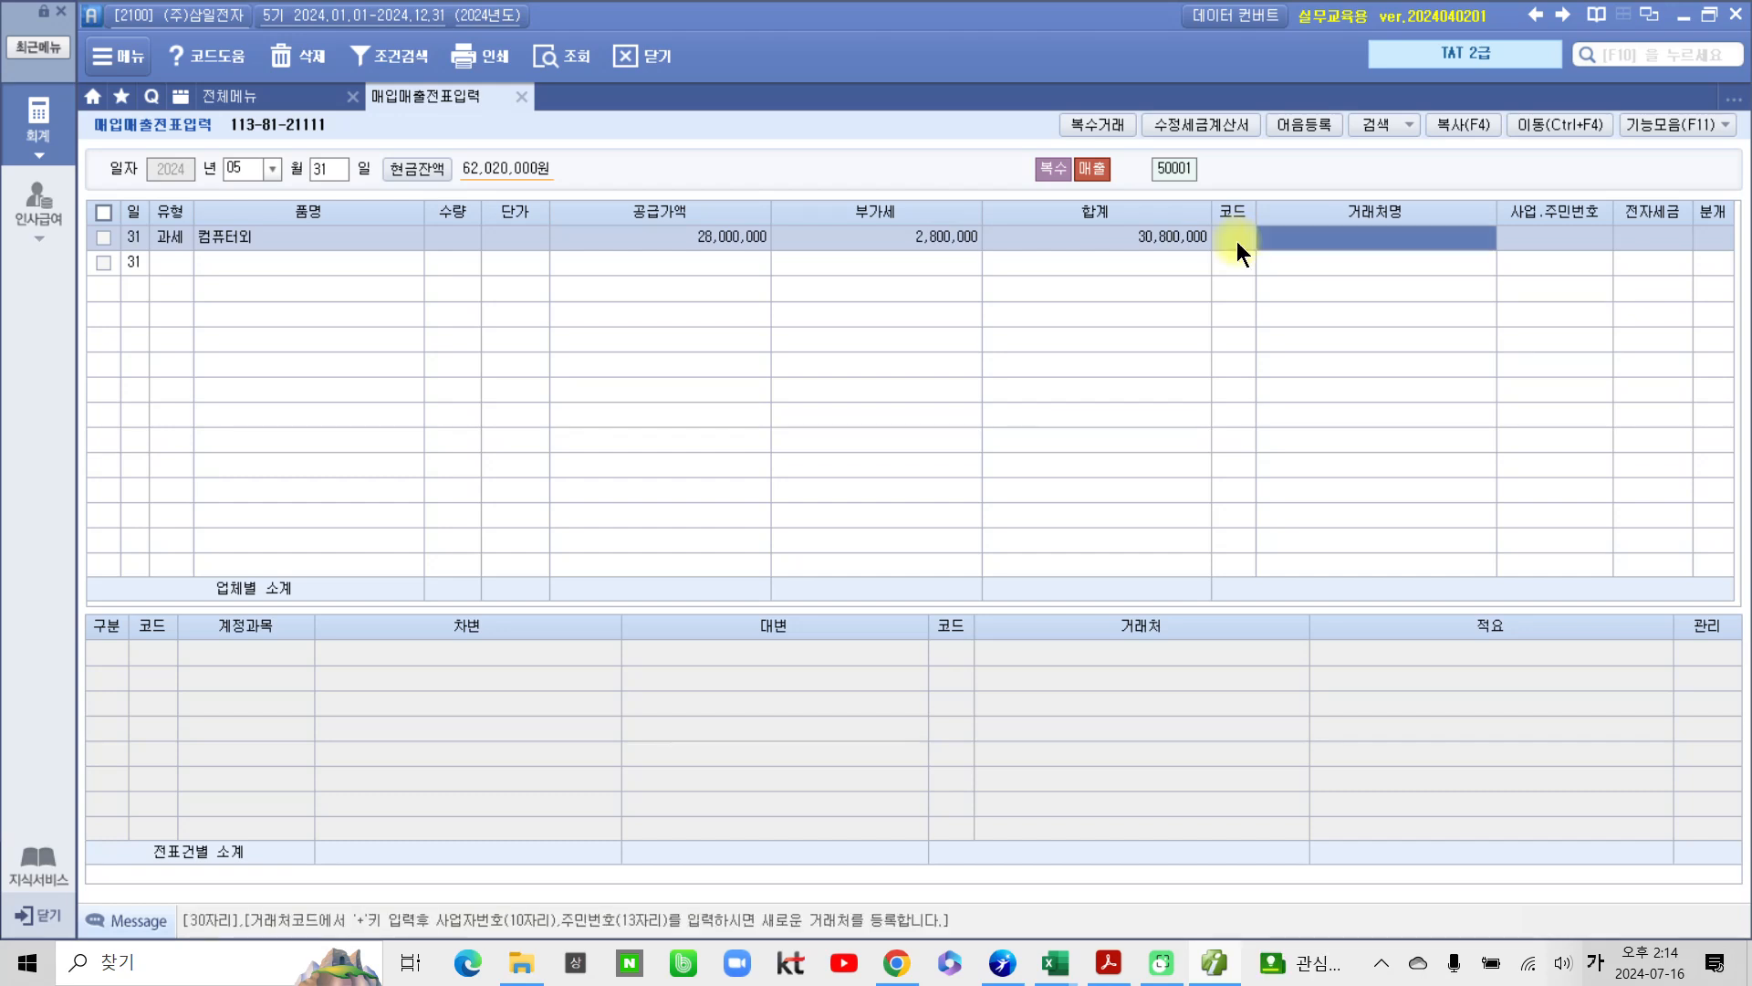
pyautogui.click(1235, 241)
pyautogui.write('하나')
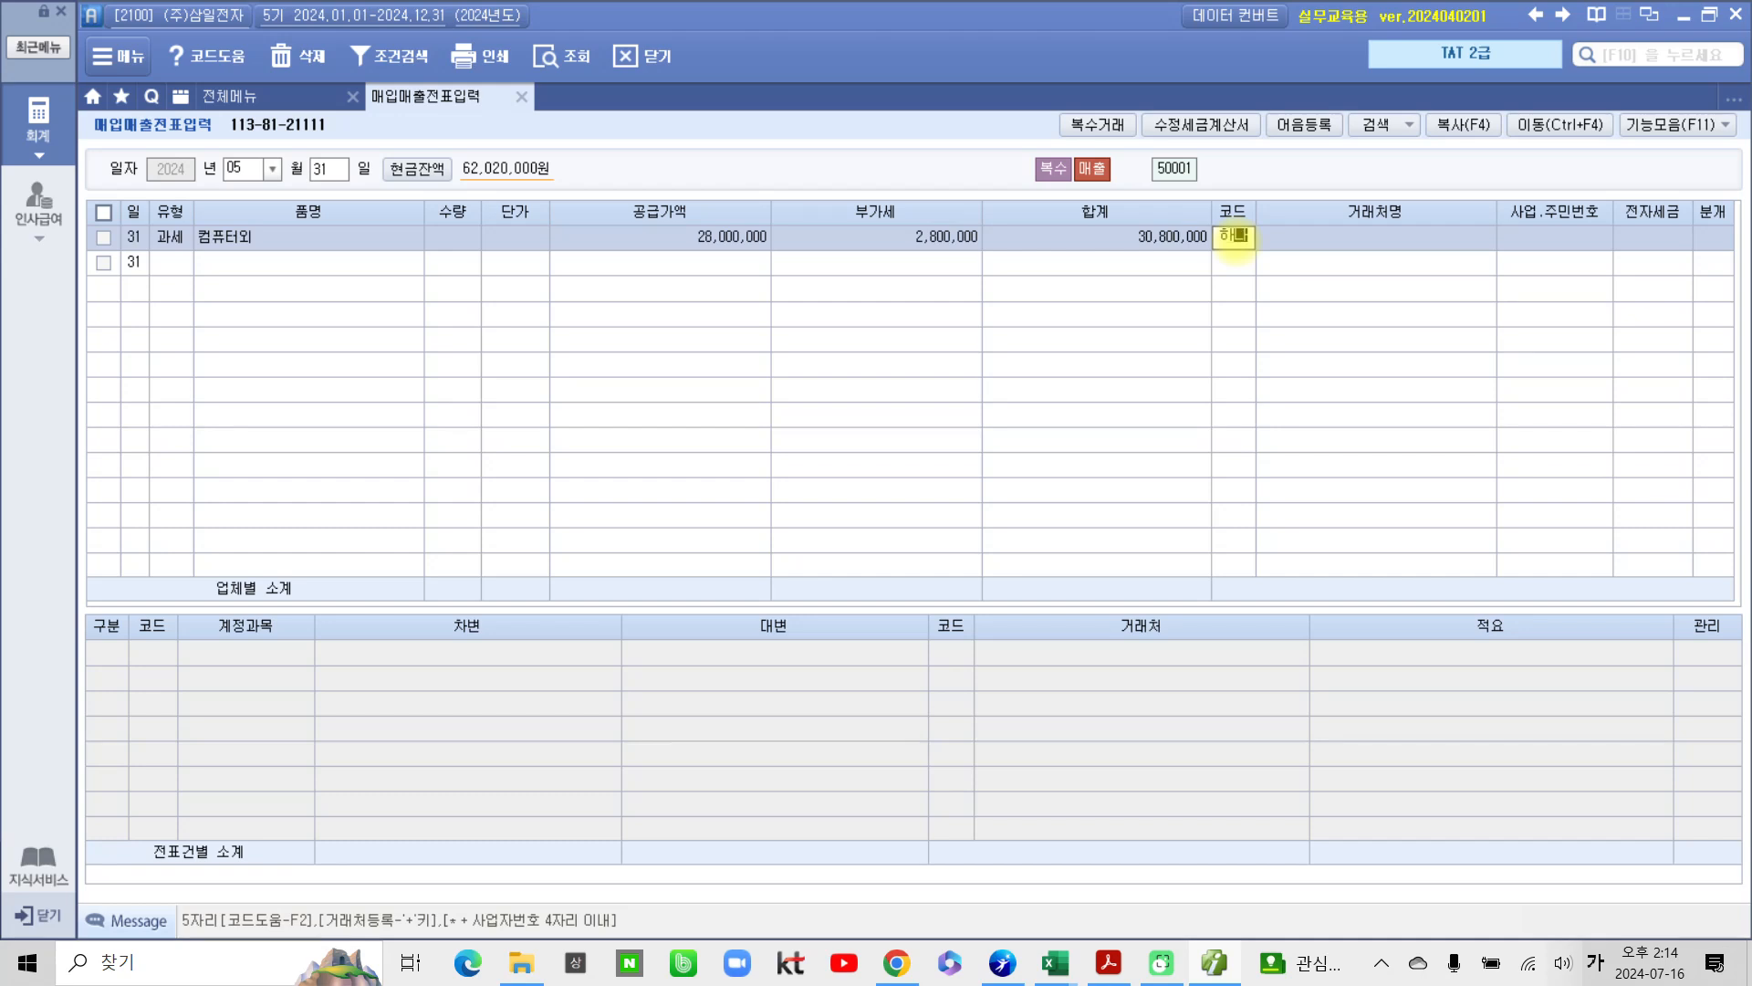
pyautogui.press('Return')
pyautogui.press('Return')
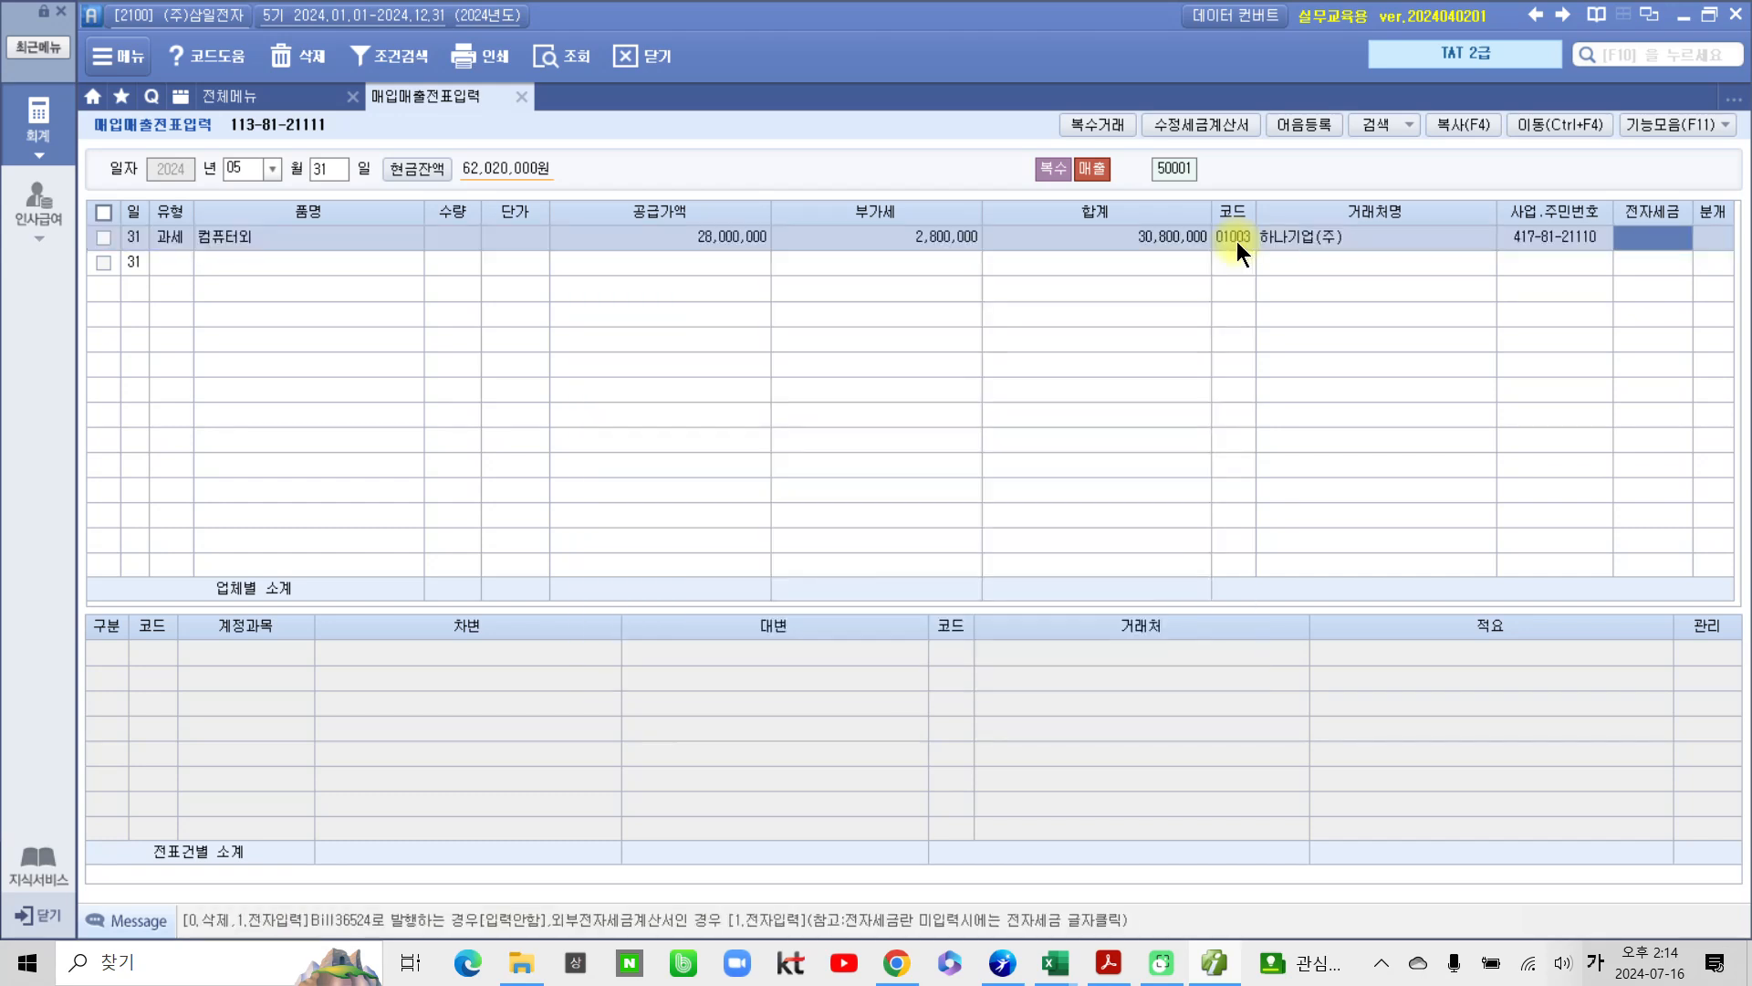
# Step: Leave 전자세금 blank, set the 분개 type to 2 외상 and select the 외상매출금 line of the journal entry
pyautogui.press('Return')
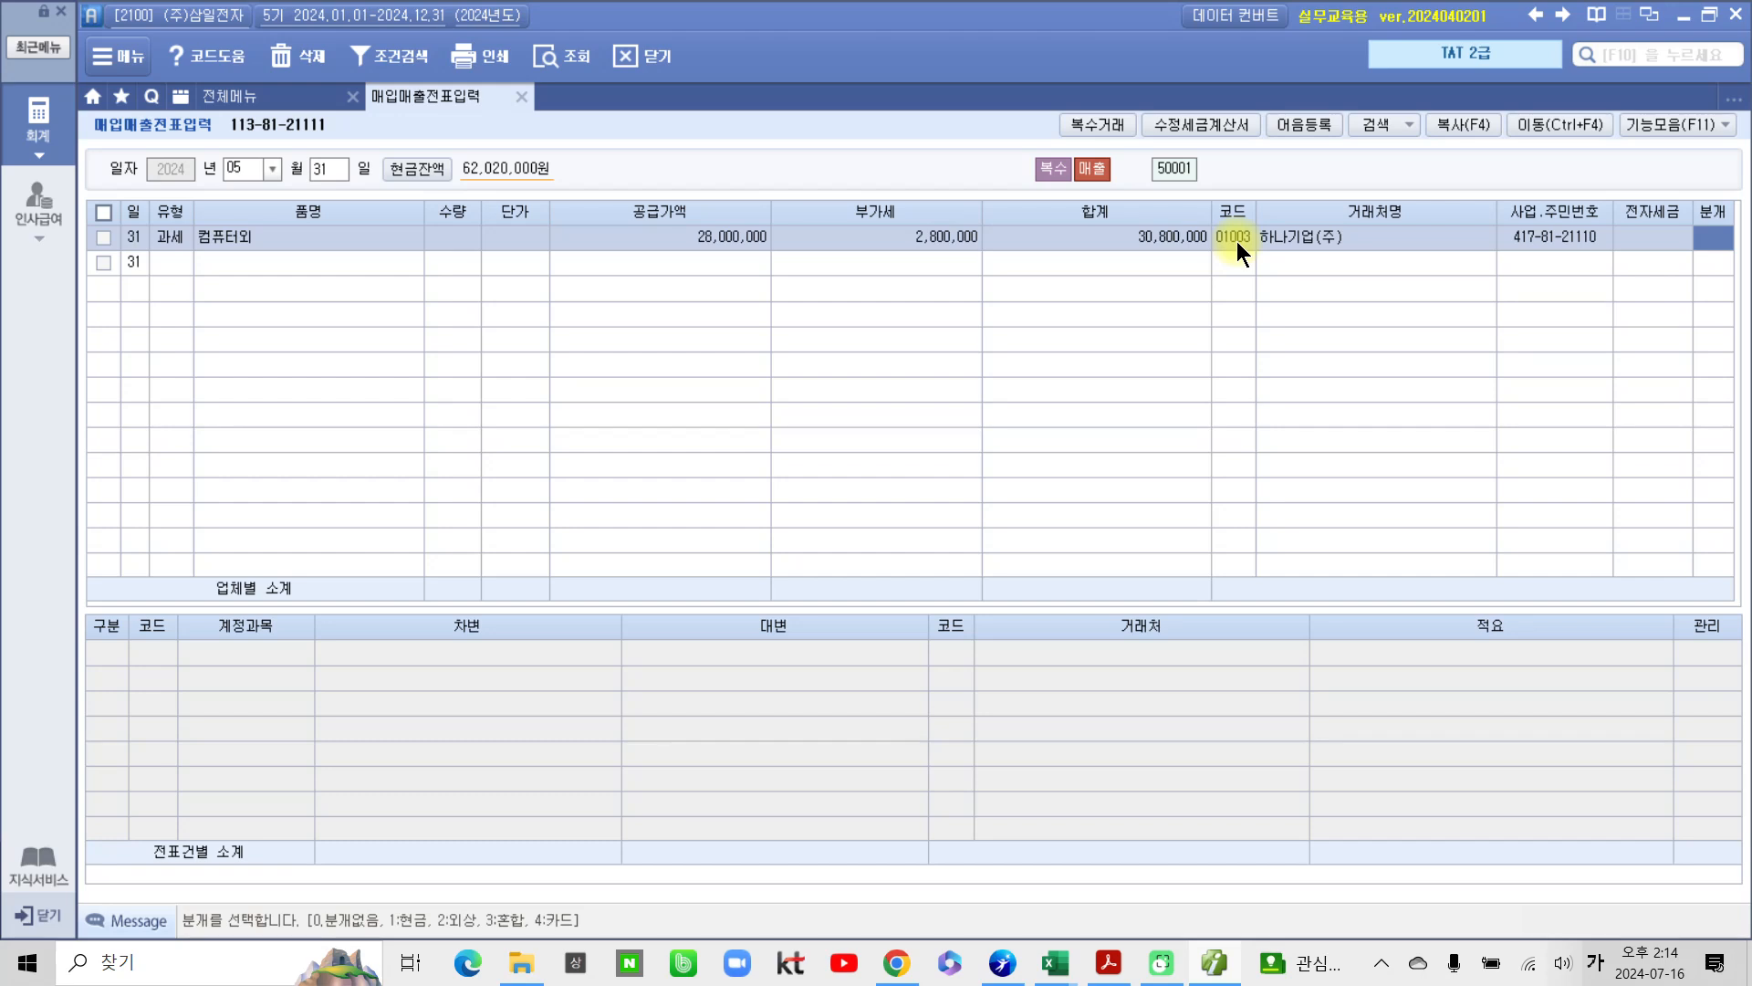
pyautogui.write('2')
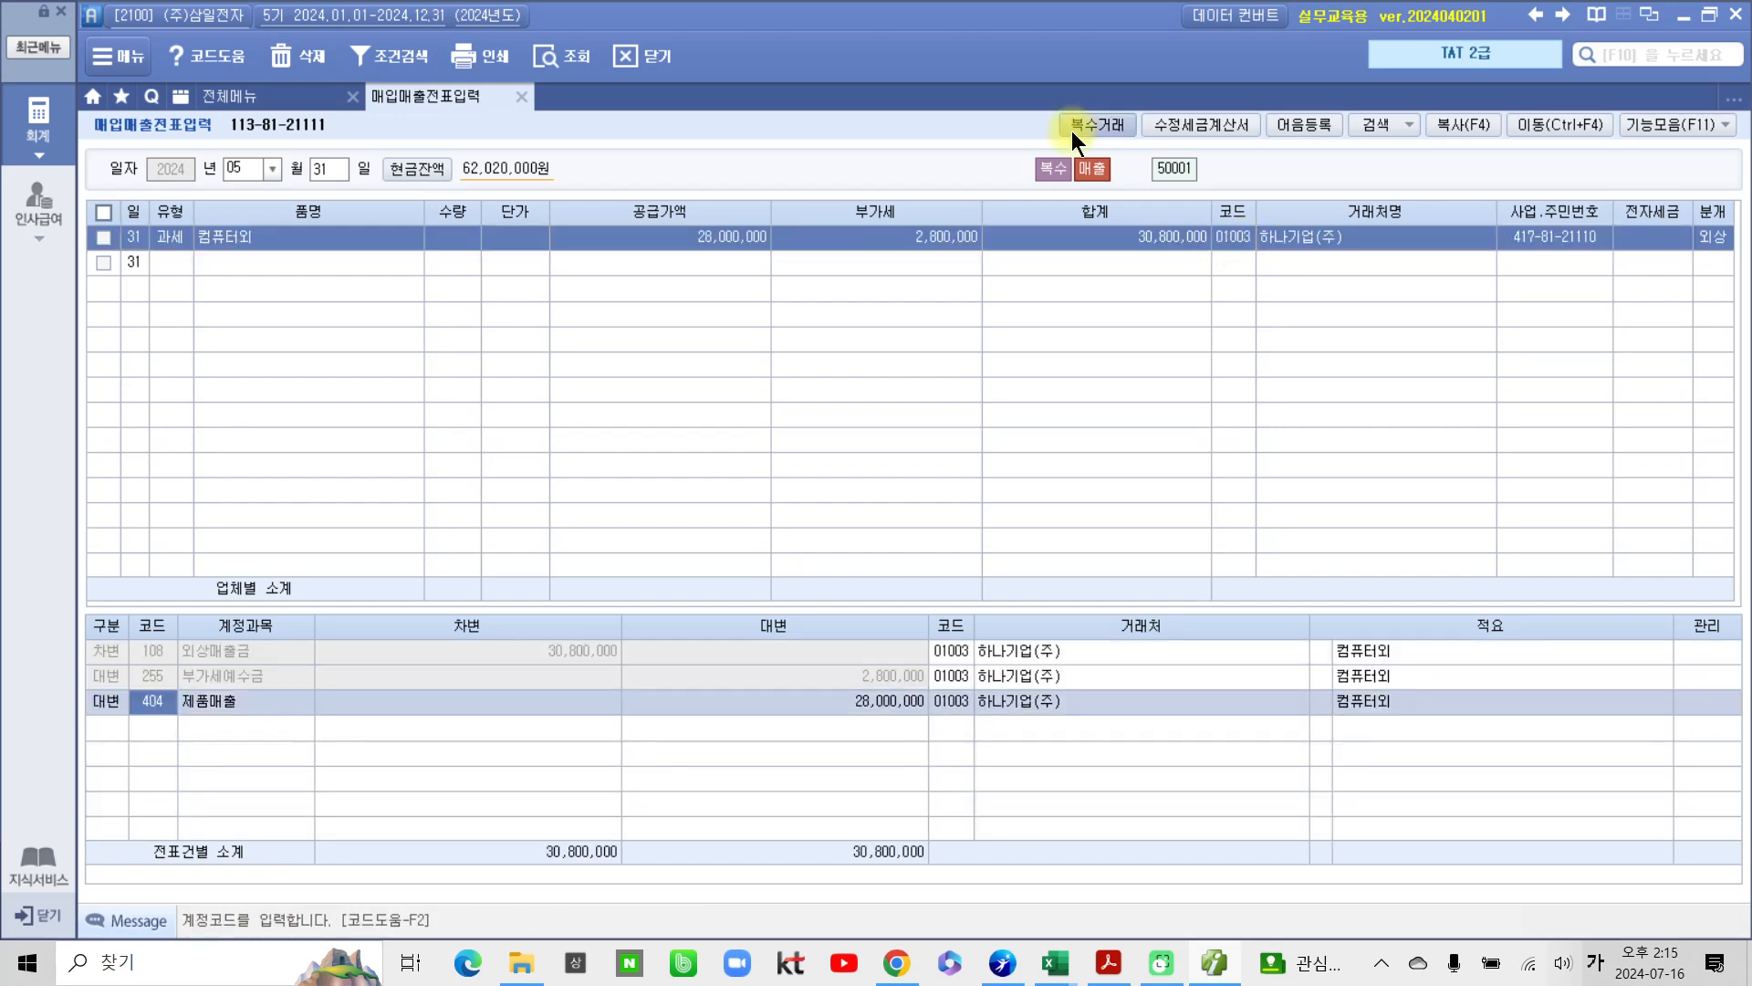
pyautogui.click(250, 655)
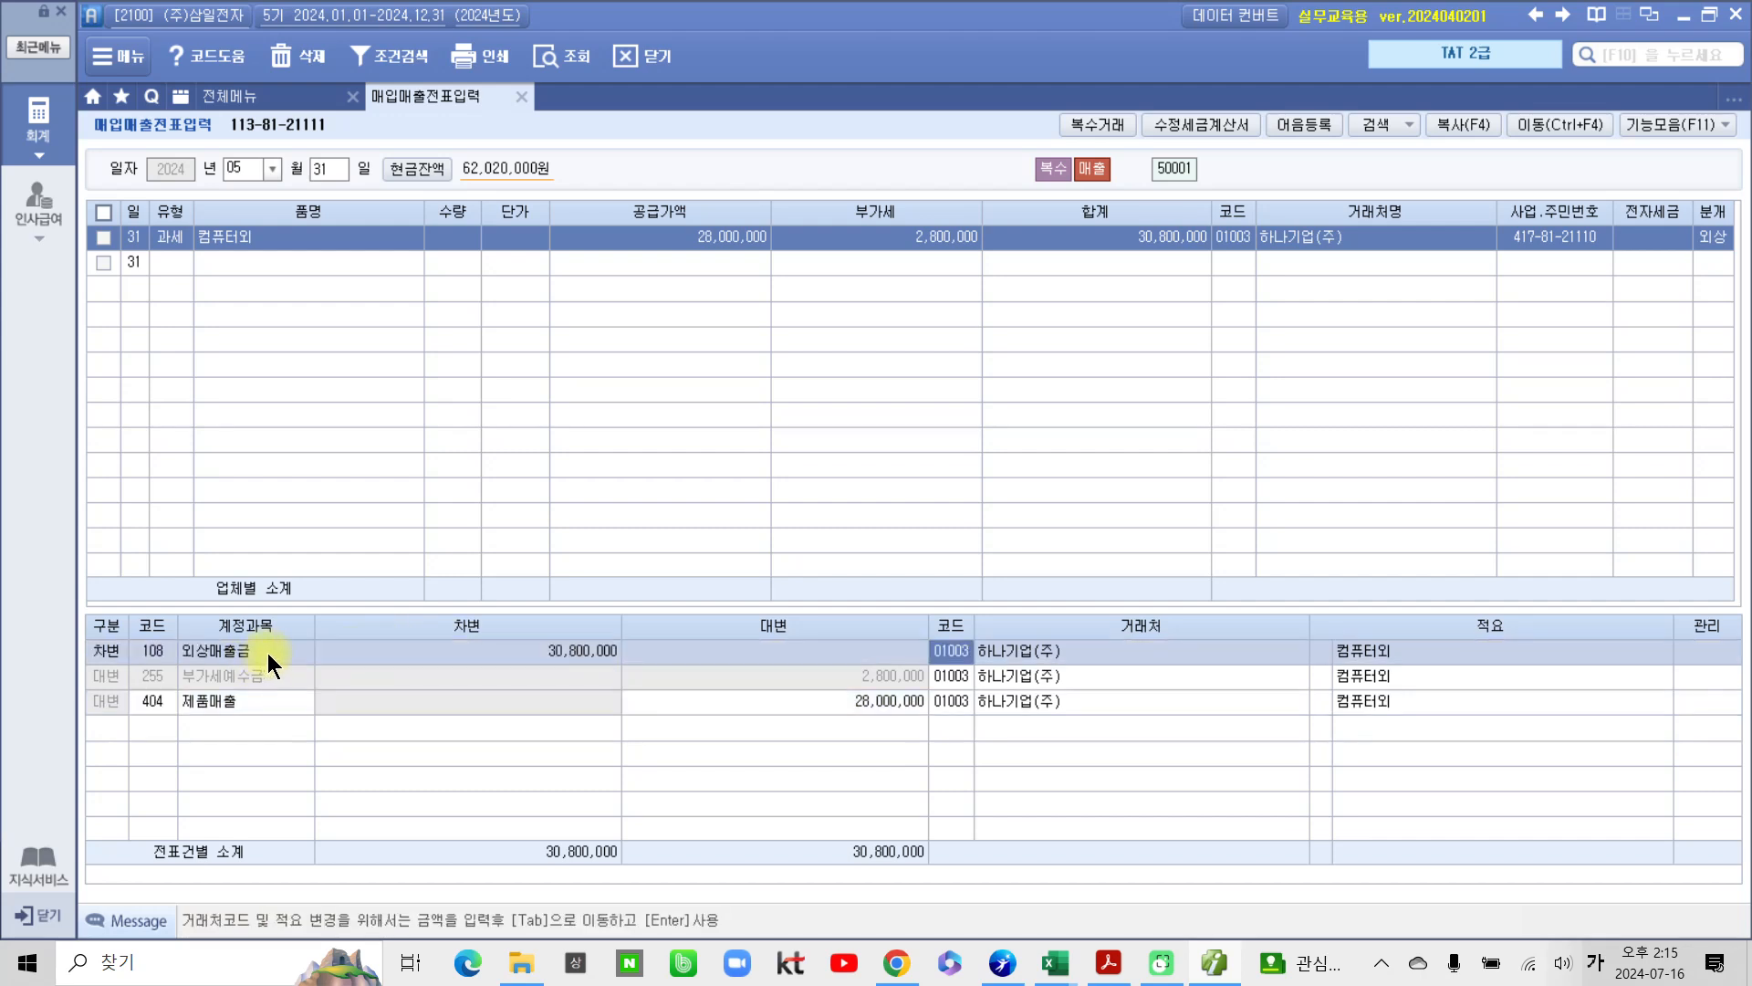
# Step: Open 전자세금계산서 발행 및 내역관리 and list the sales invoices from 2024-05-31 to 2024-05-31 for all customers
pyautogui.click(265, 677)
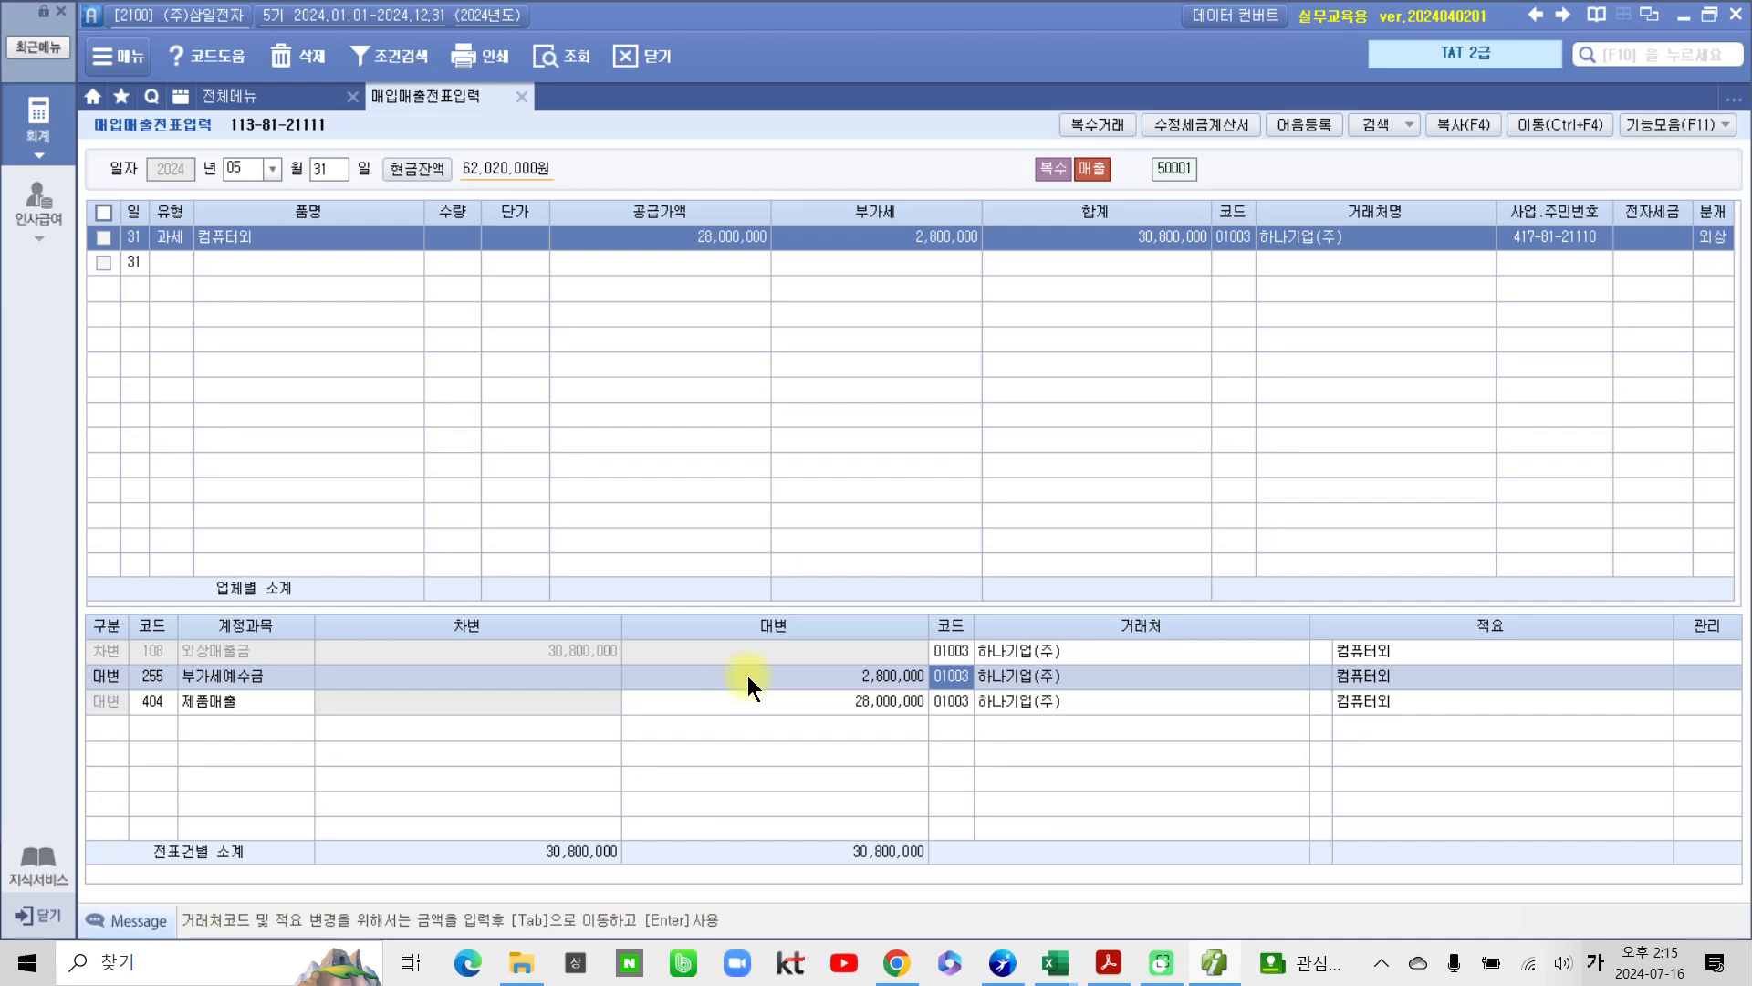
pyautogui.click(206, 707)
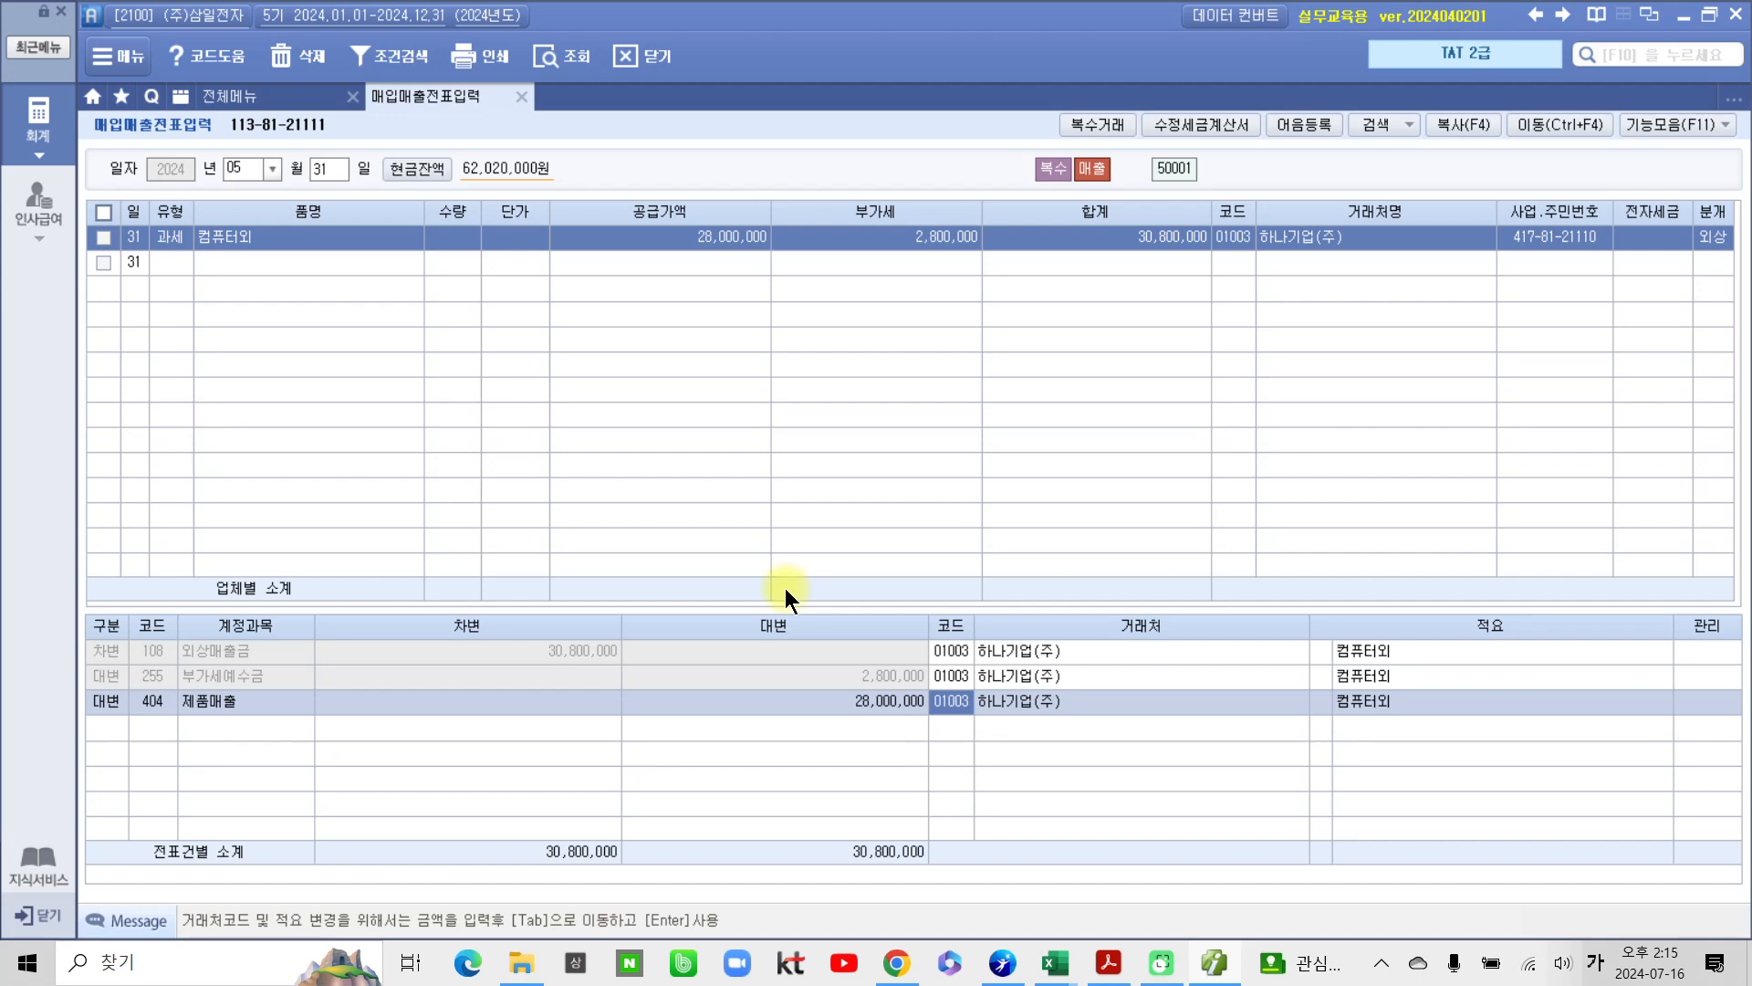
pyautogui.click(38, 123)
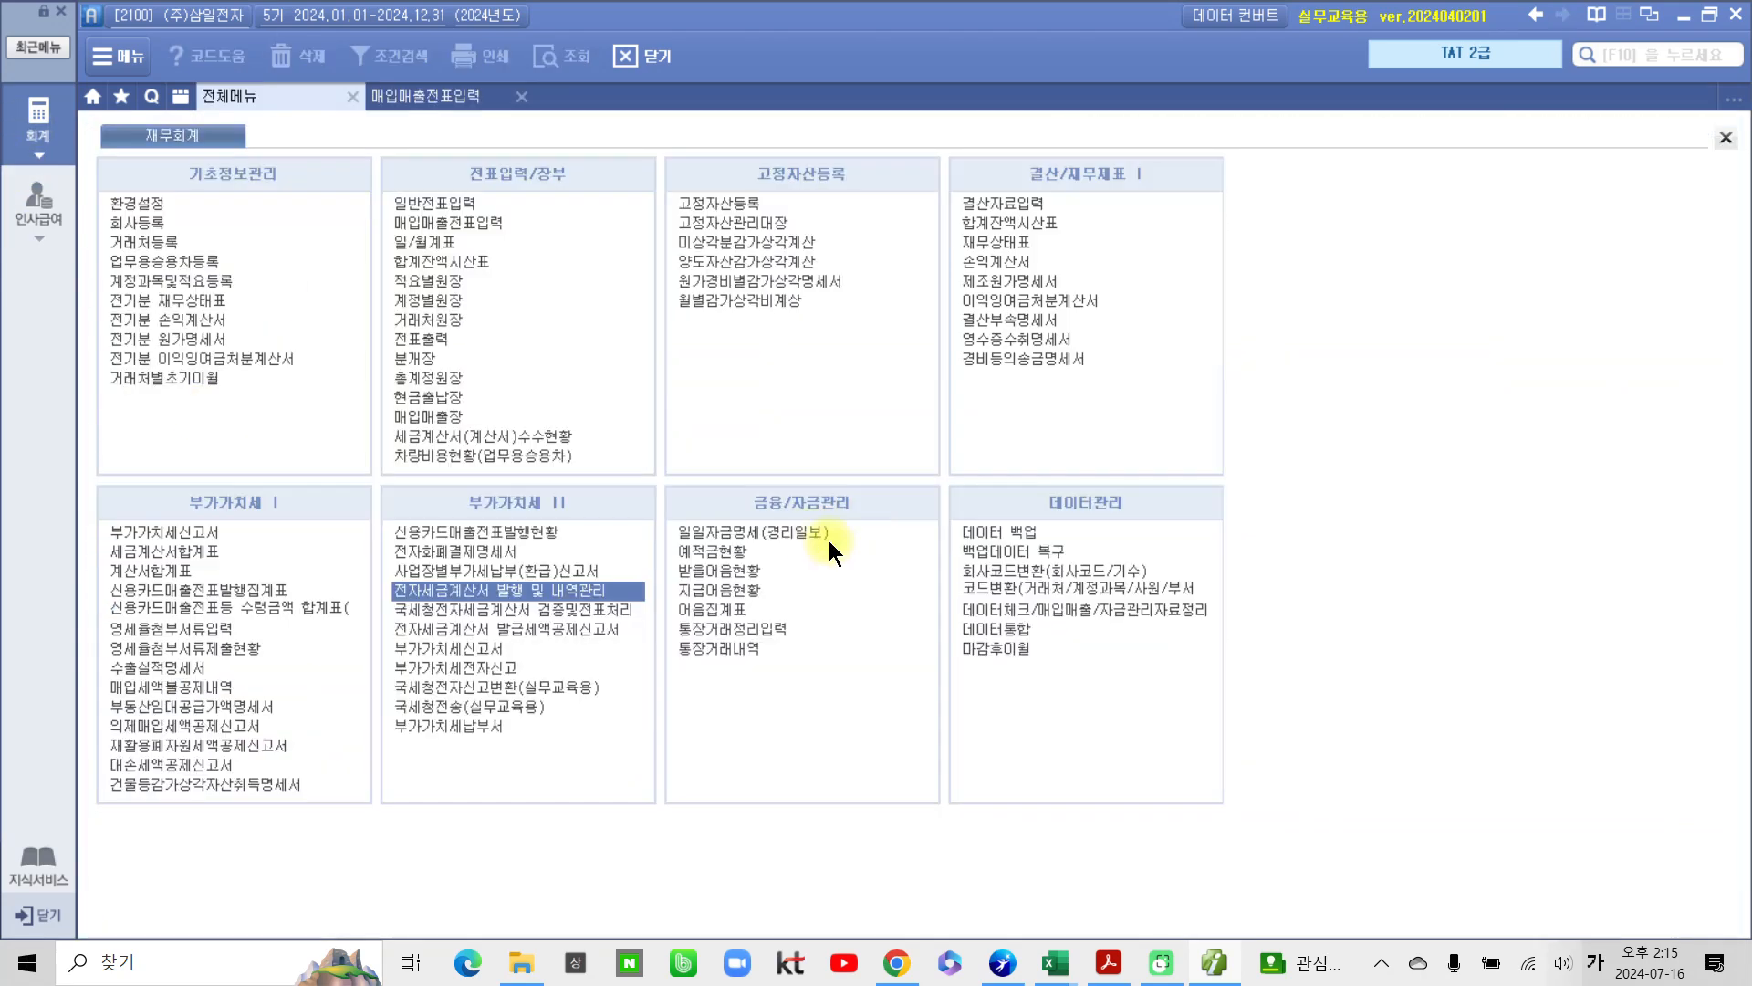
pyautogui.click(570, 593)
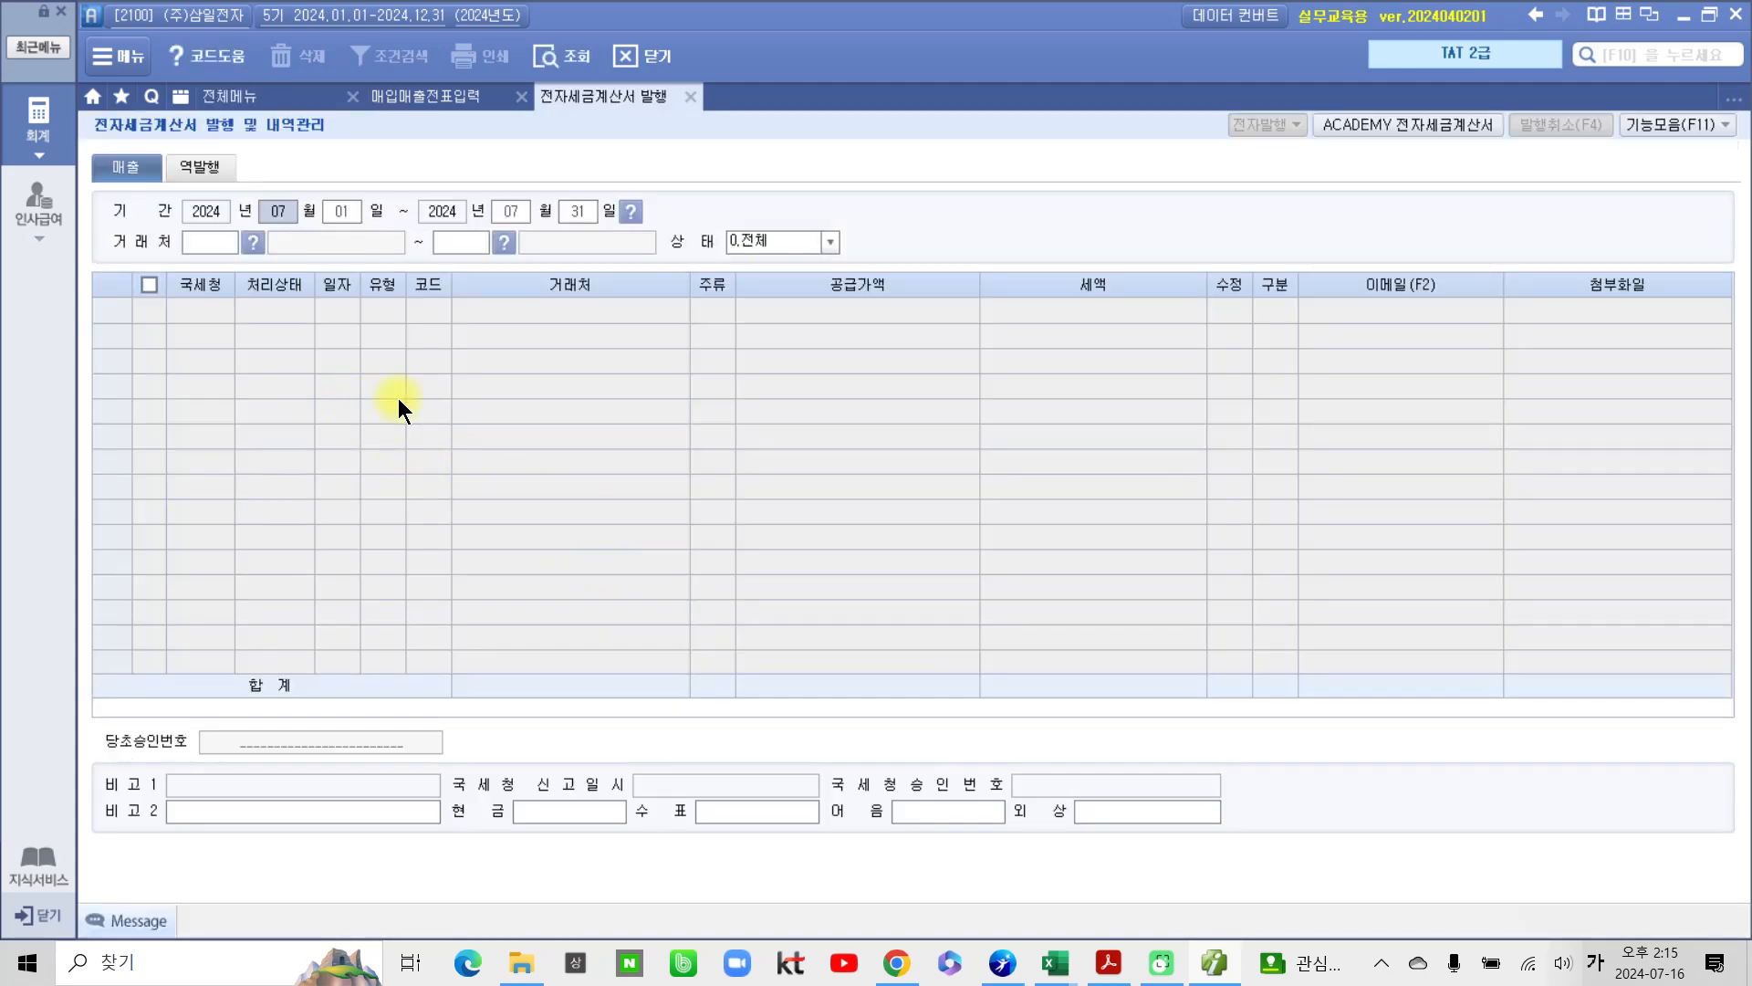
pyautogui.write('05')
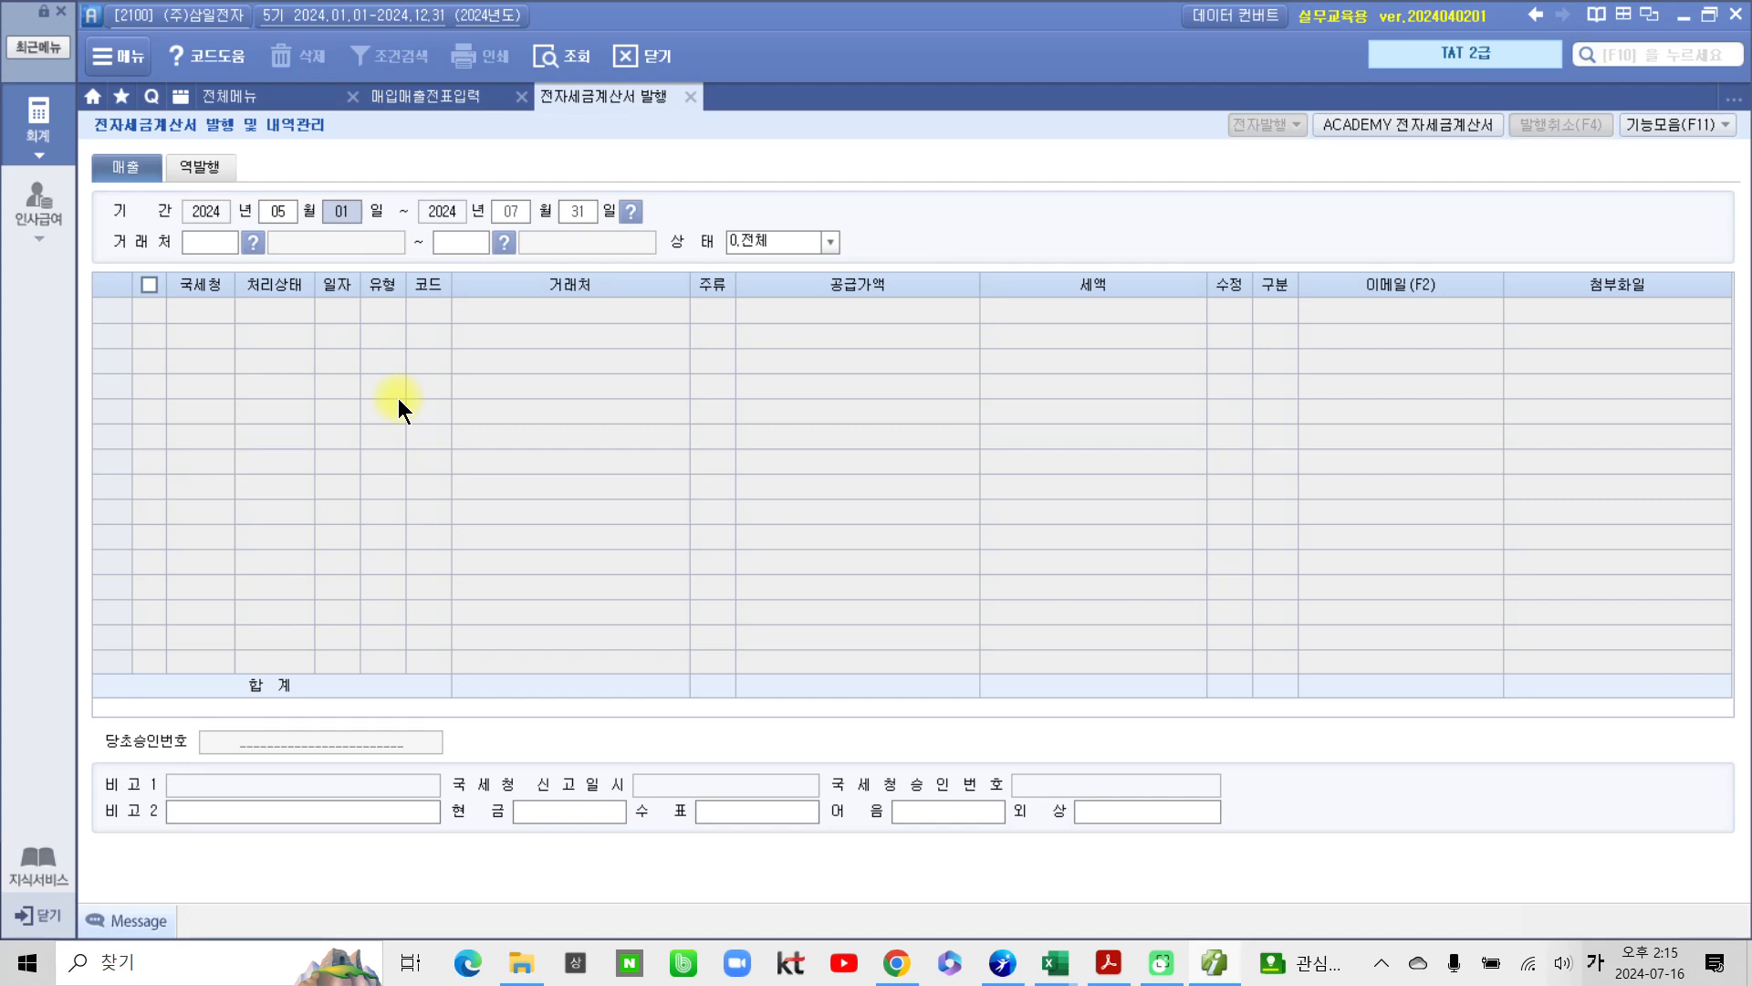
pyautogui.write('310531')
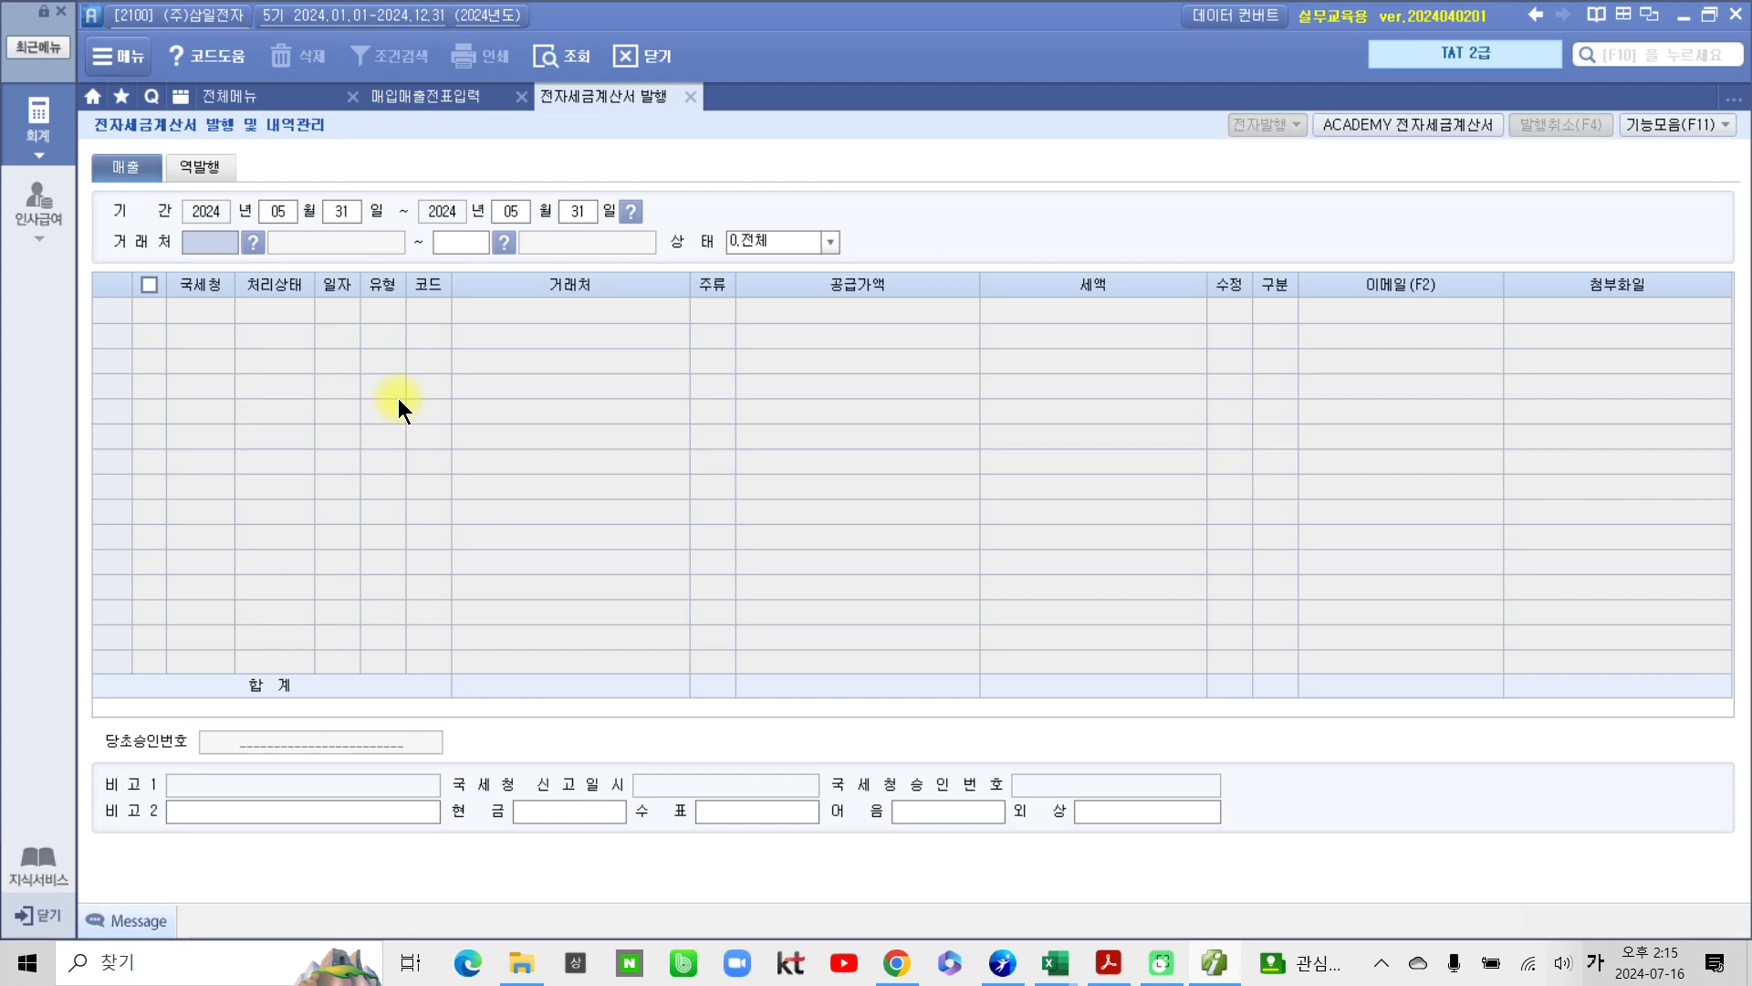
pyautogui.press('Return')
pyautogui.press('Return')
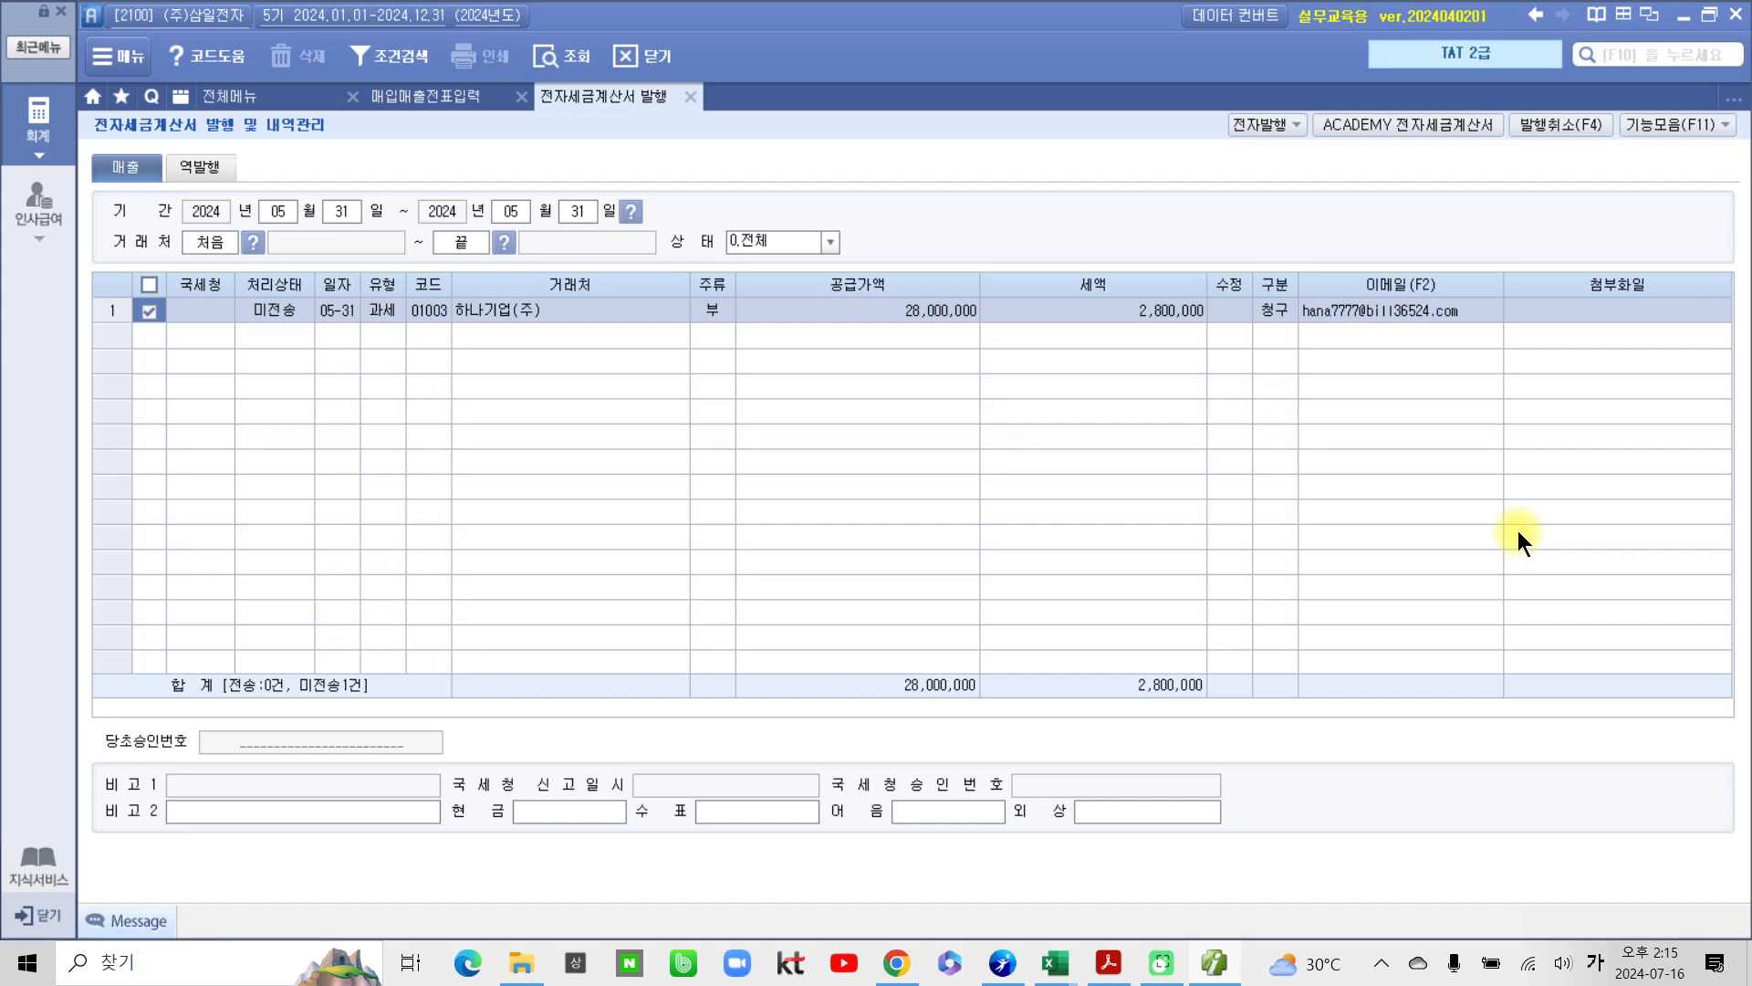
# Step: Issue the May 31 electronic tax invoice to 하나기업(주), accepting the prefilled login and confirming the issue
pyautogui.click(1245, 119)
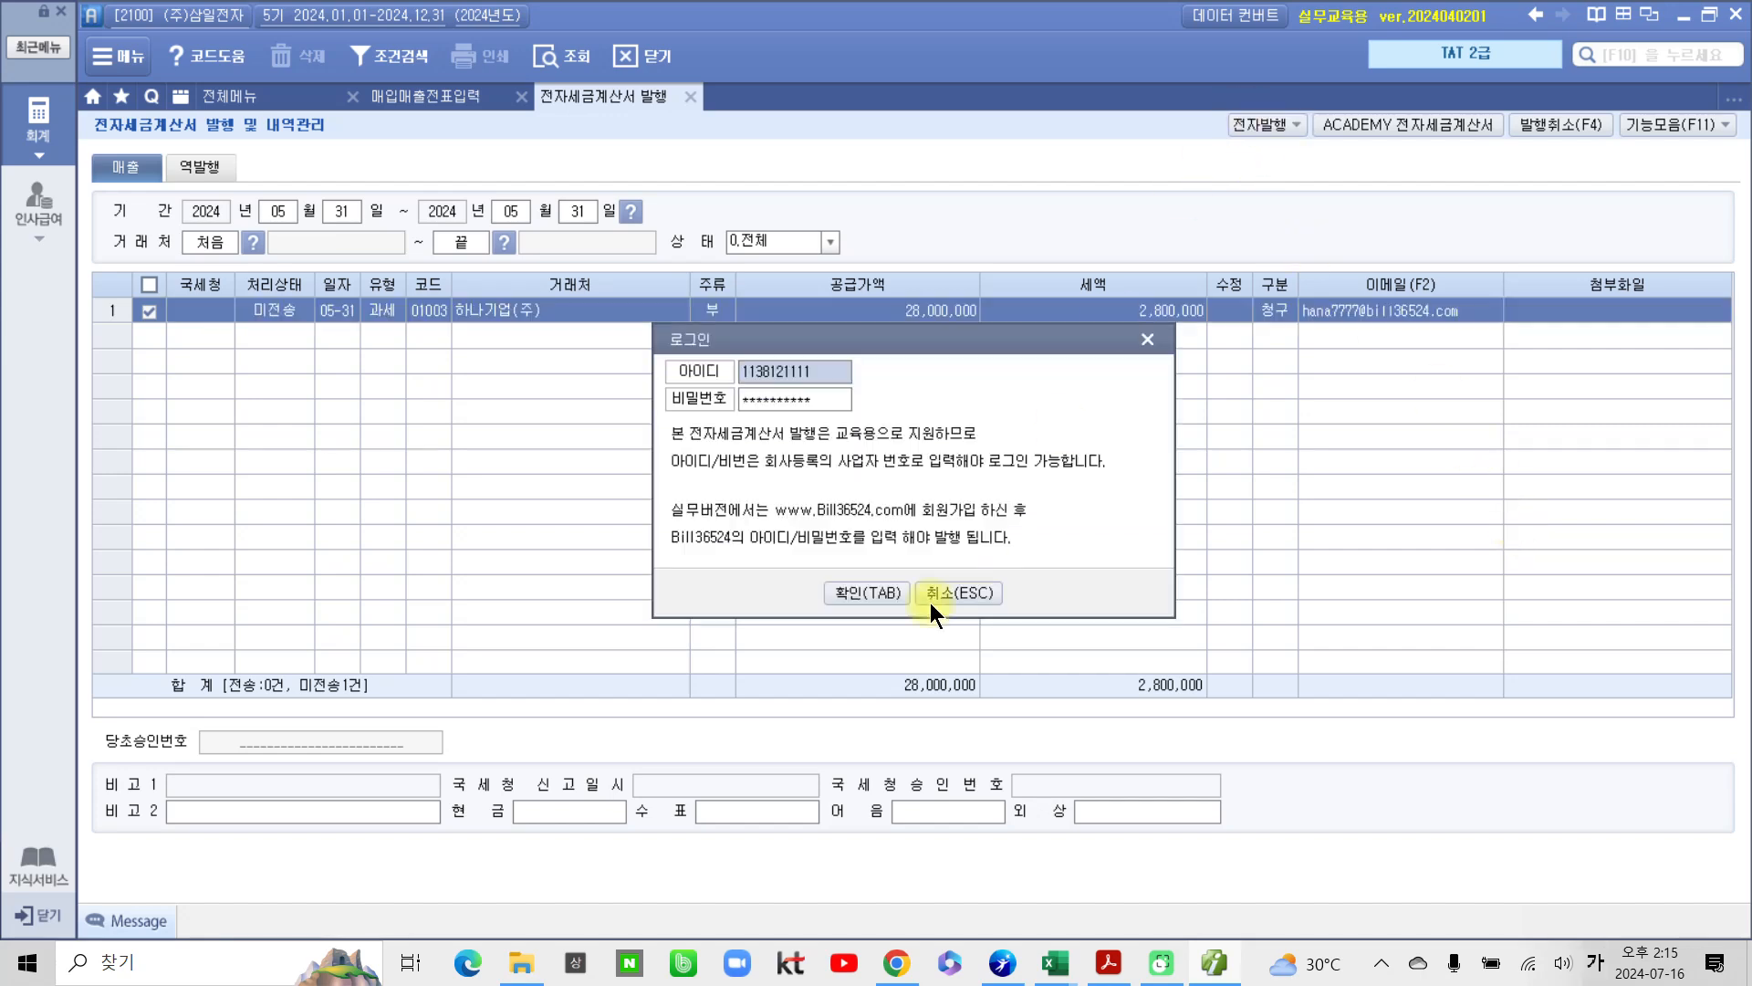
pyautogui.click(849, 594)
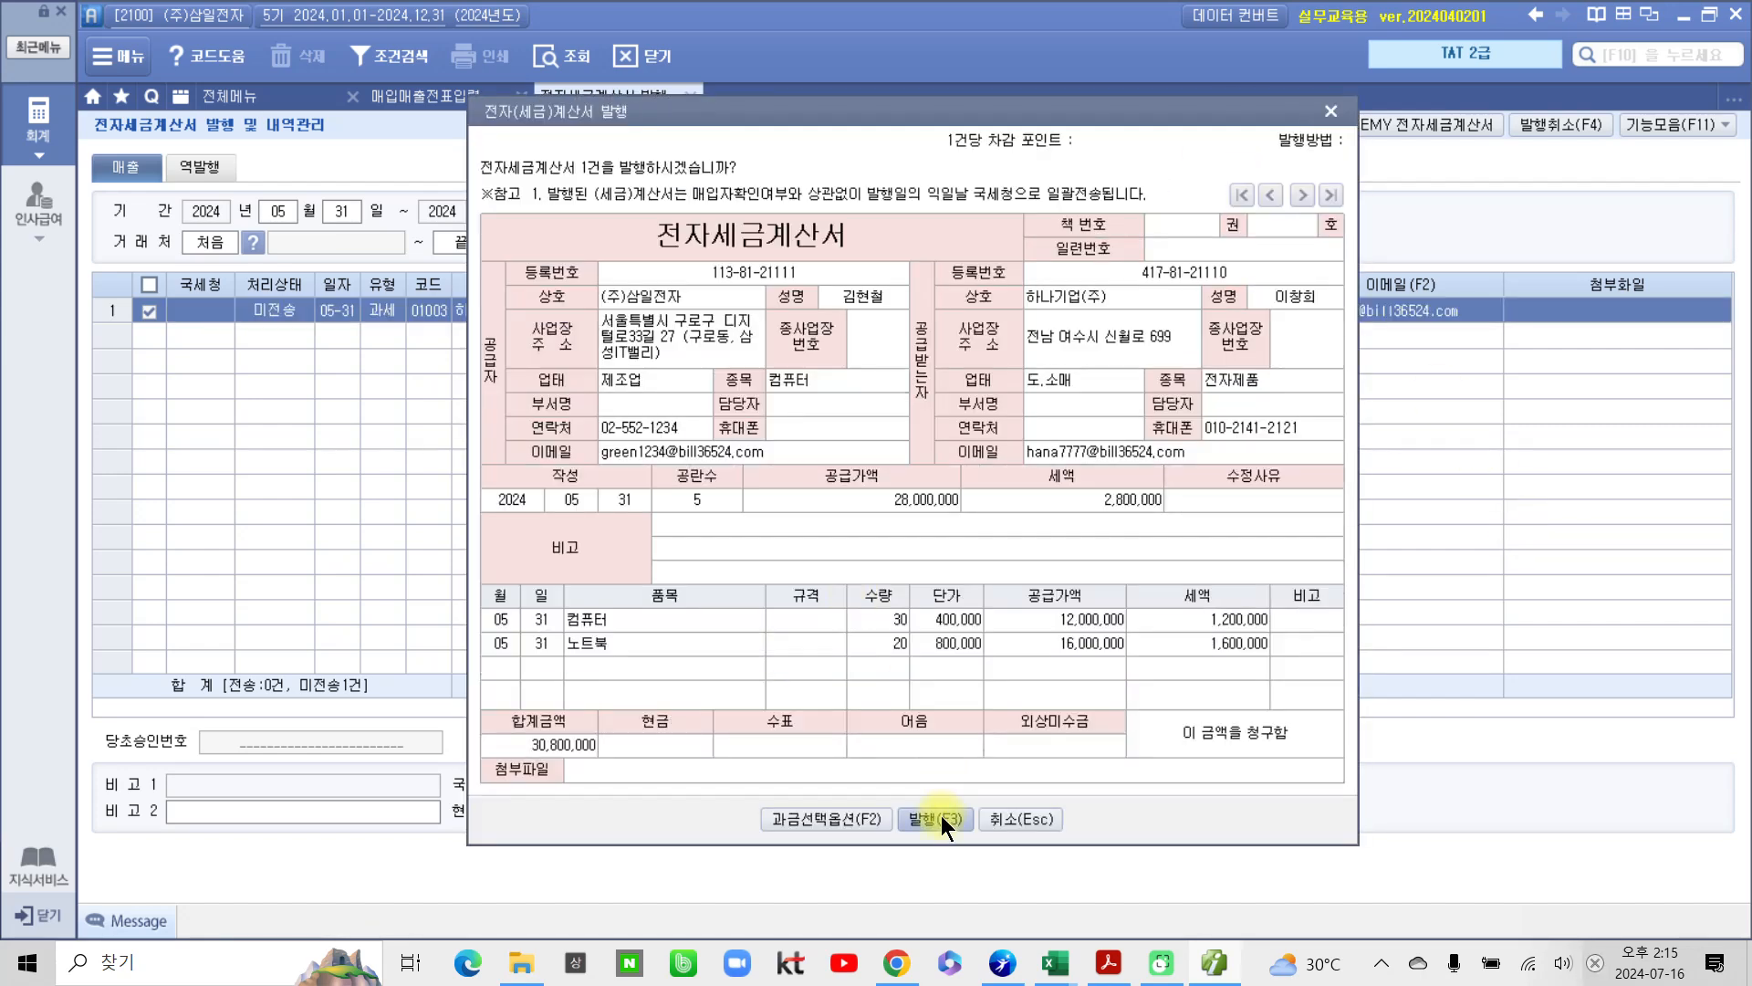
pyautogui.click(940, 814)
pyautogui.click(872, 537)
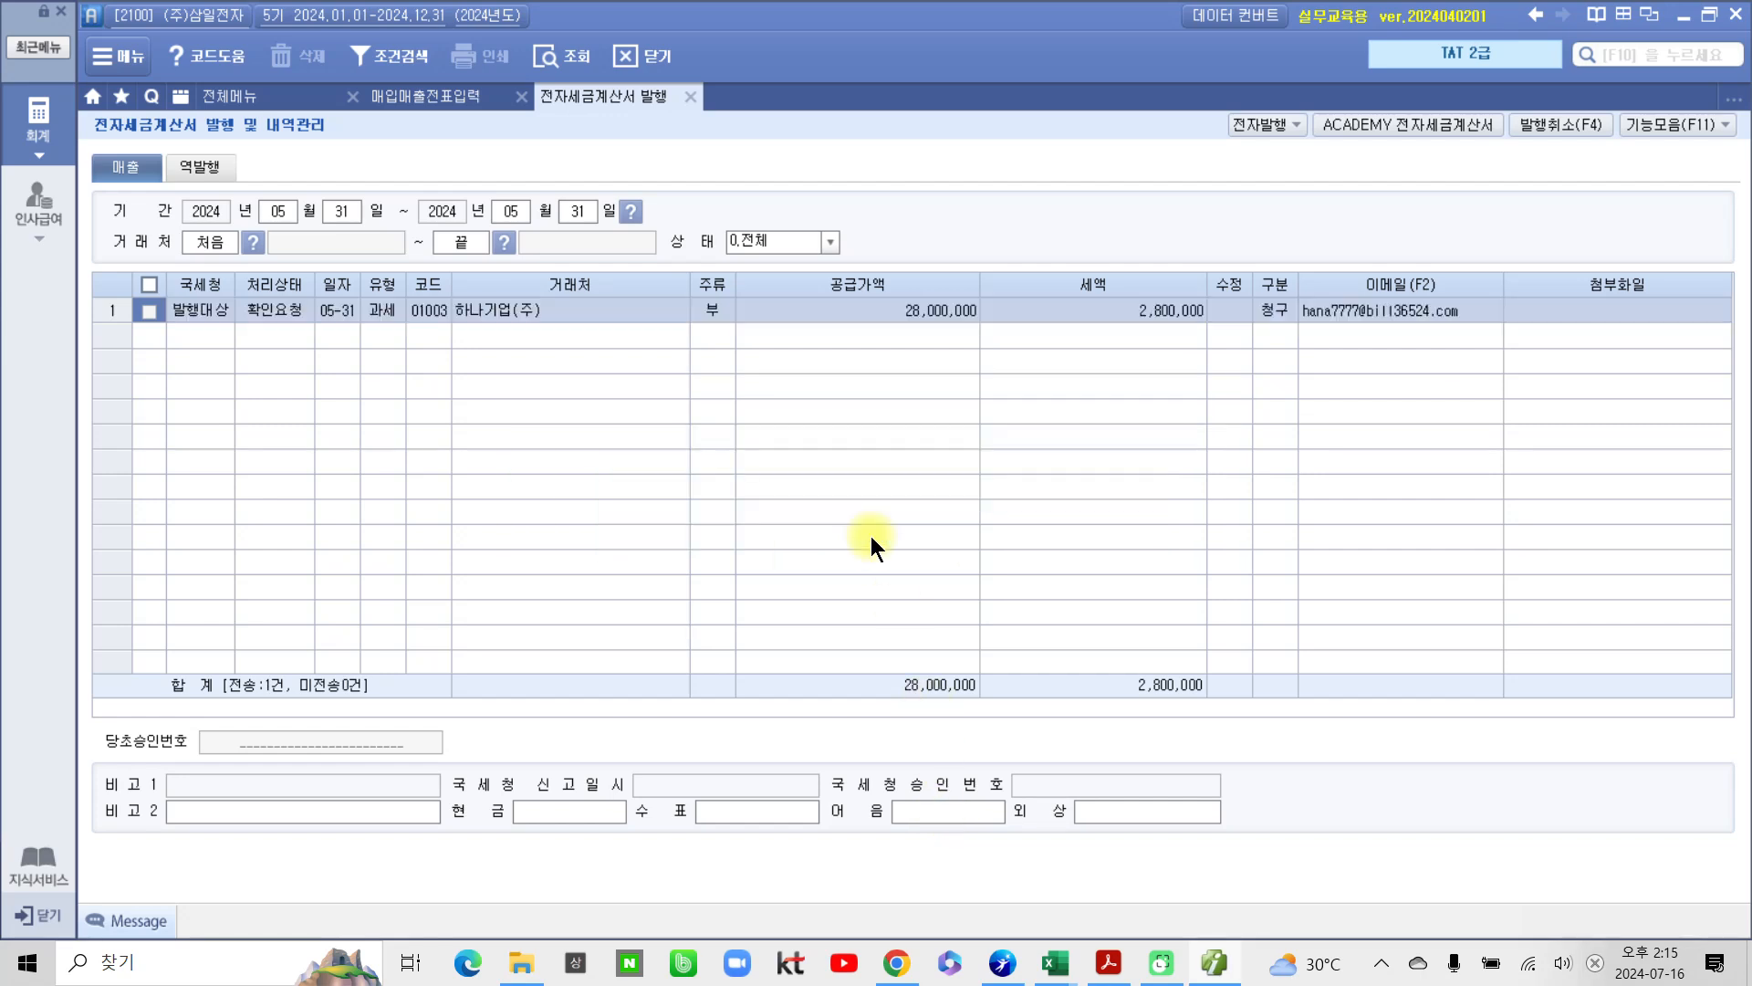
# Step: Log in to ACADEMY 전자세금계산서, list the 미전송 sales invoice of 2024-05-31, transmit it and close the Bill36524 window
pyautogui.click(1391, 126)
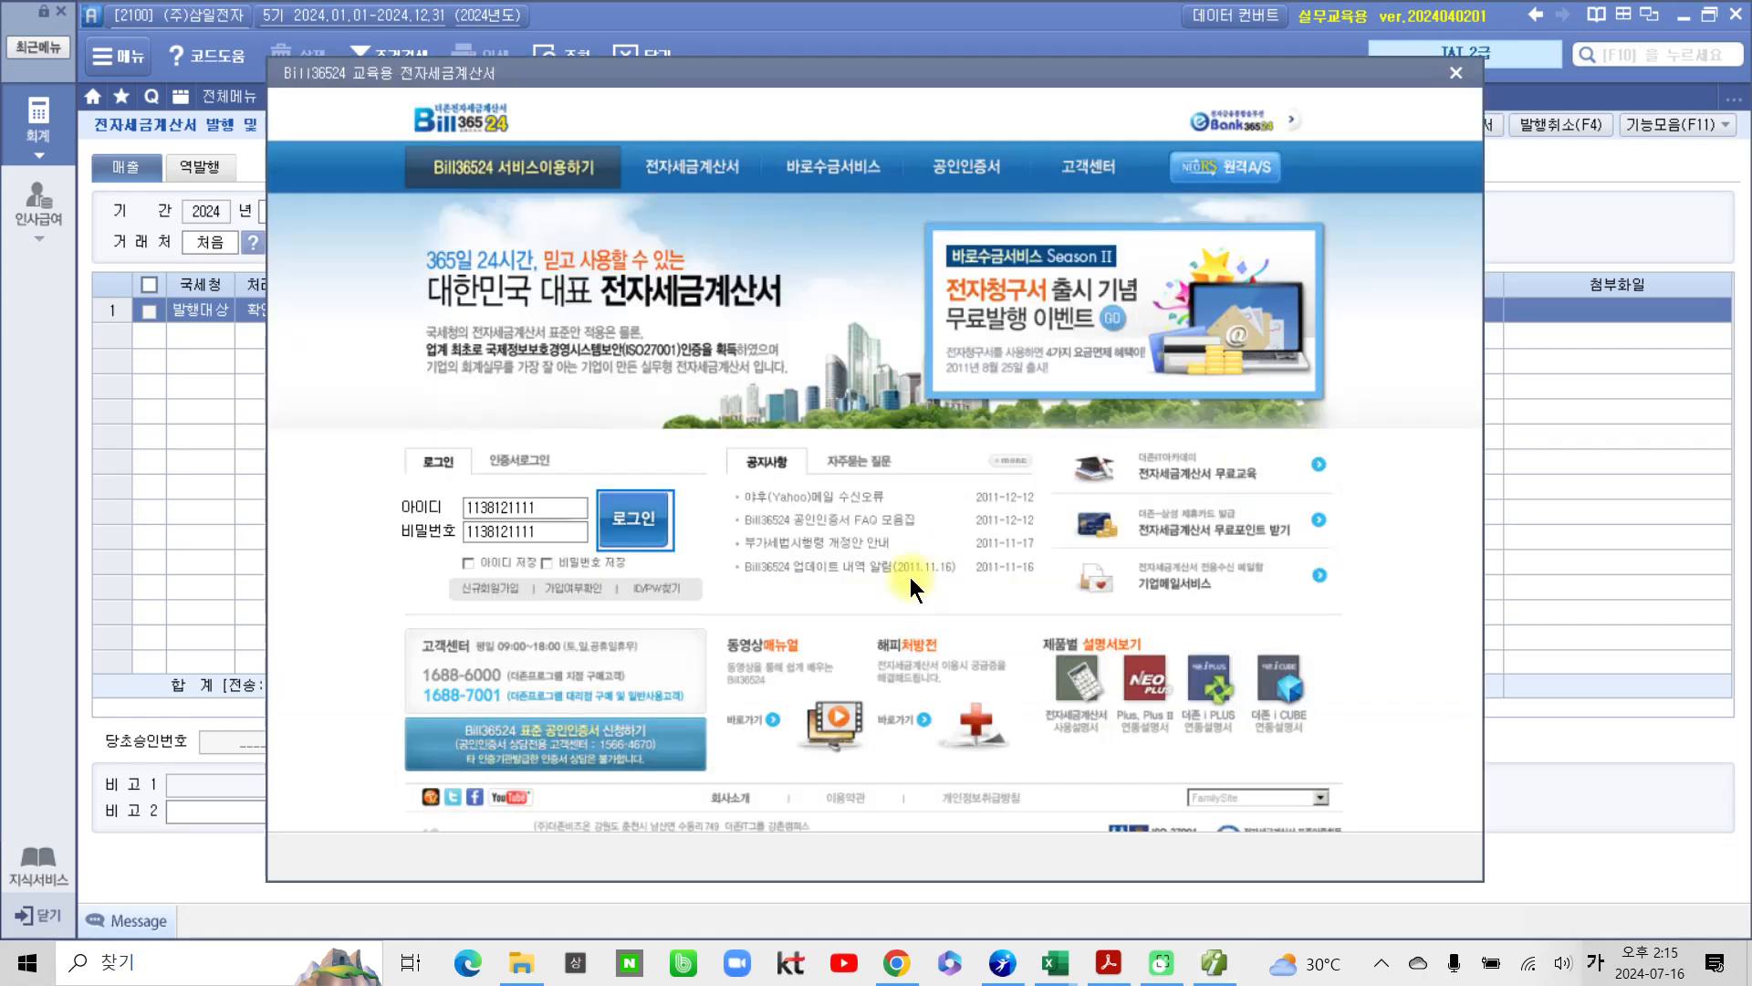
pyautogui.click(644, 529)
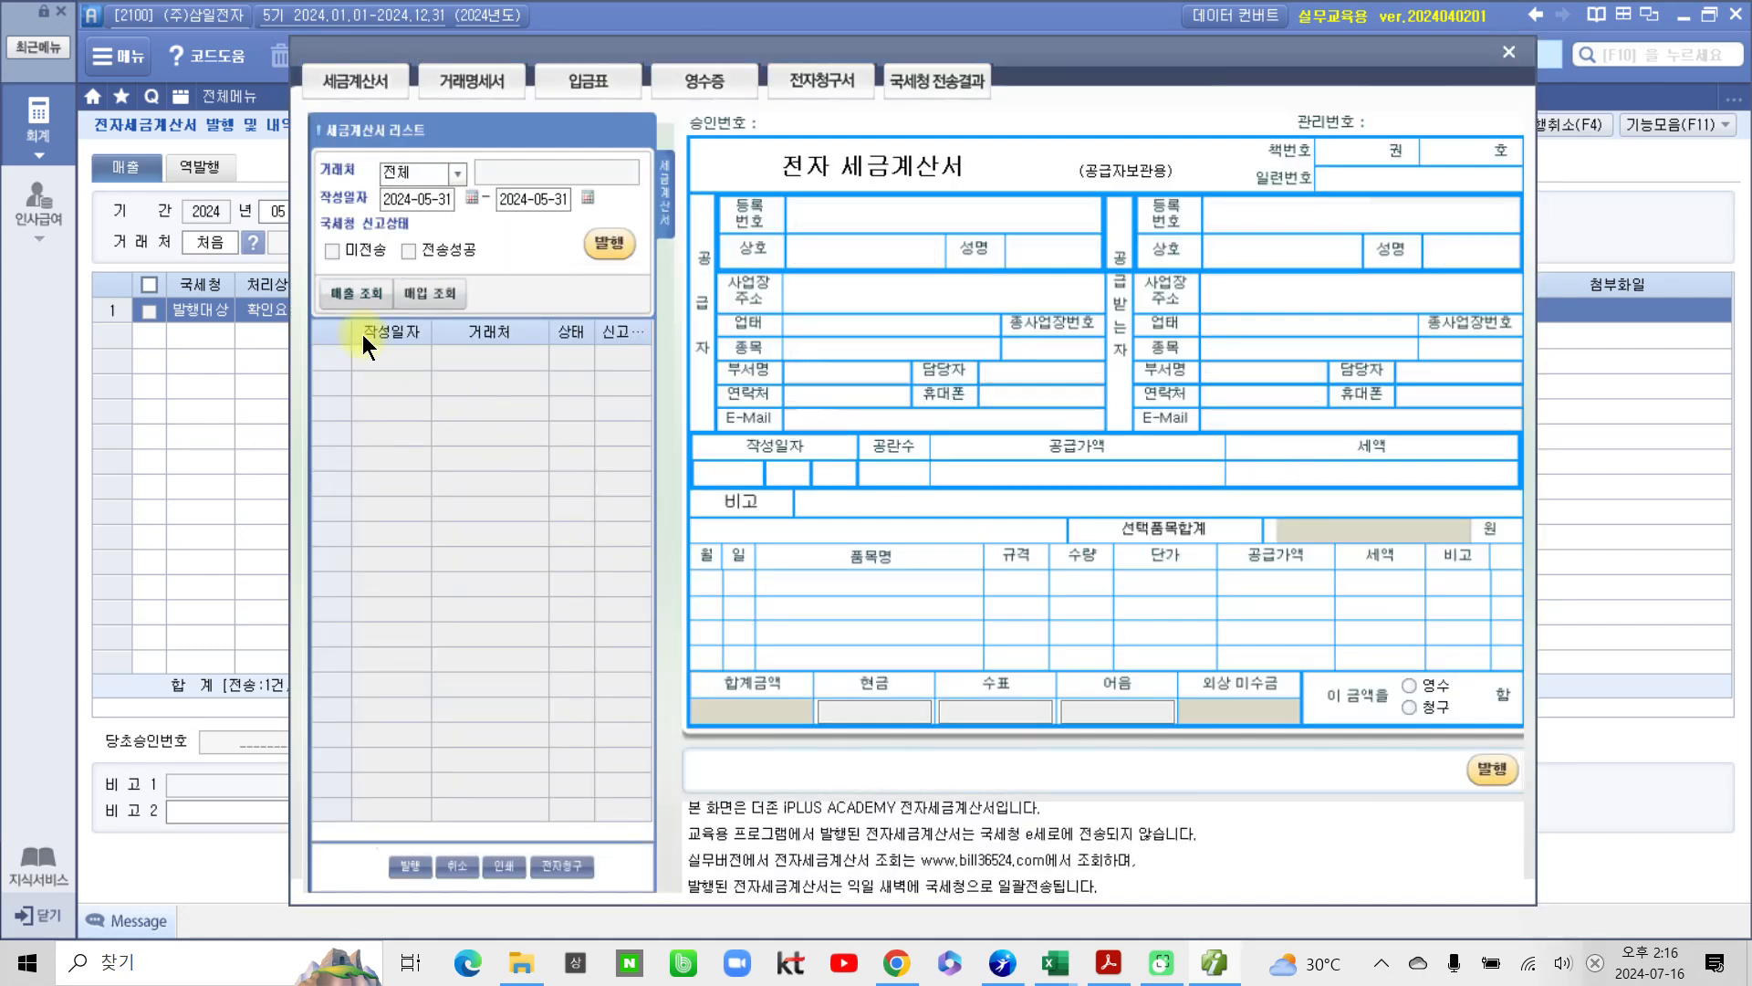
pyautogui.click(363, 294)
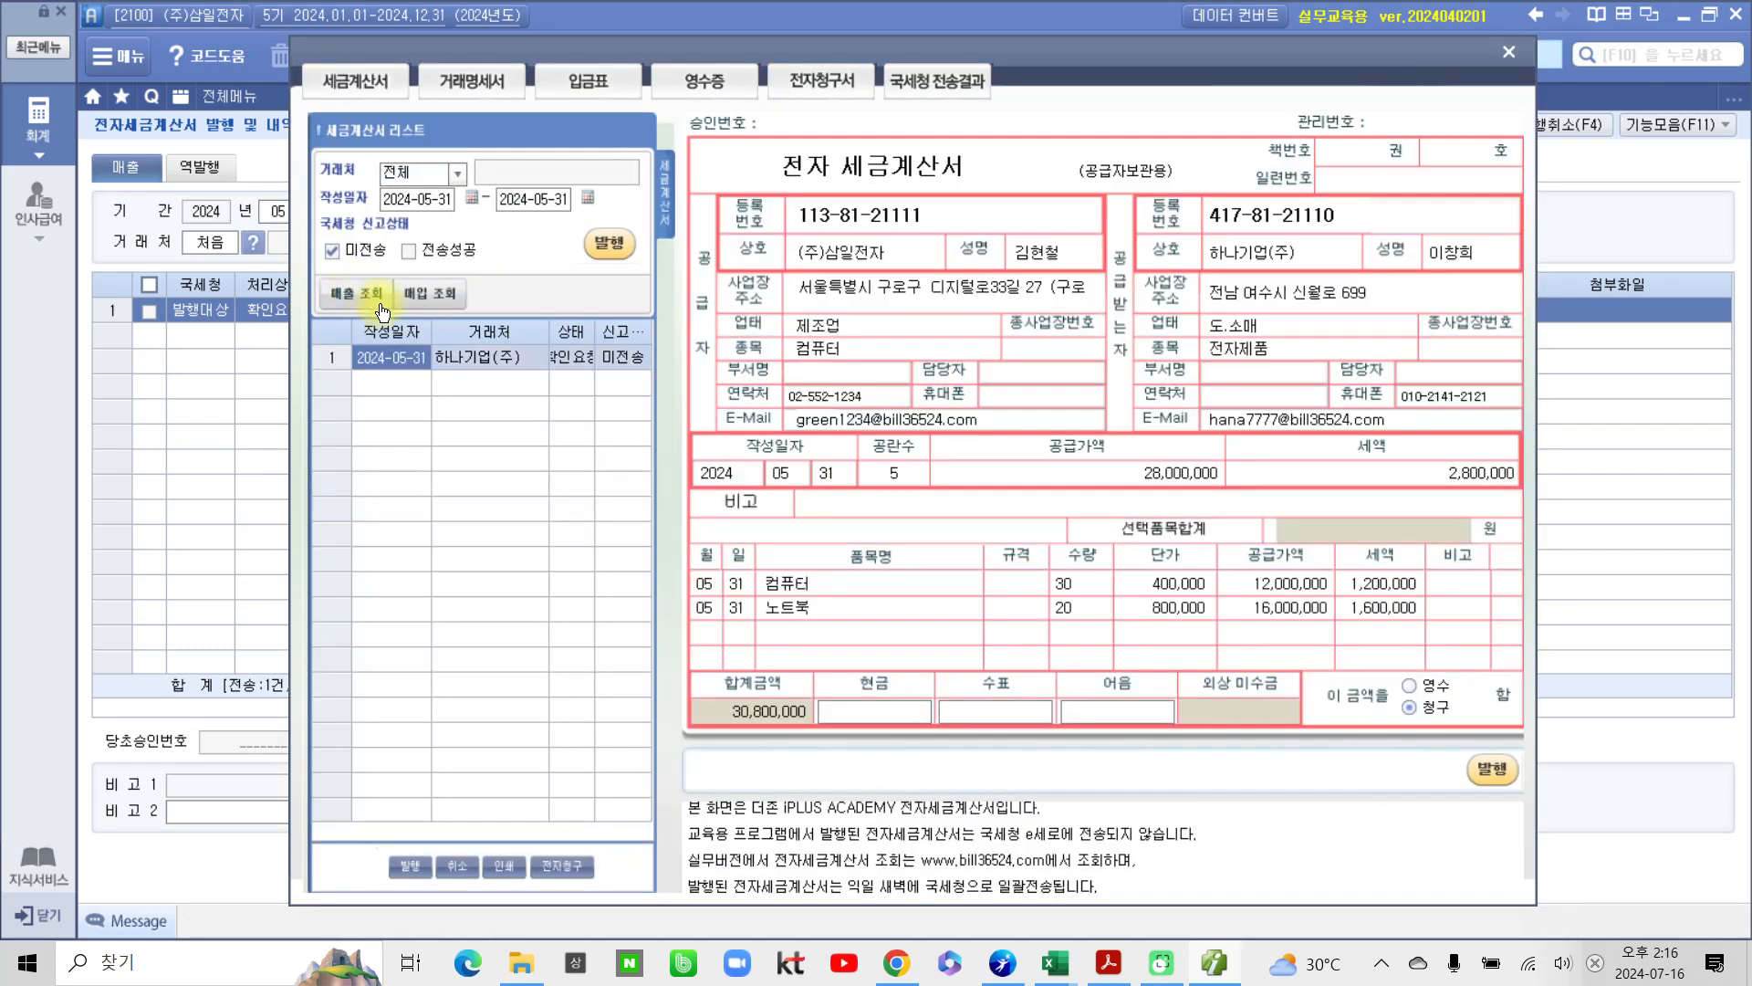
pyautogui.click(609, 243)
pyautogui.click(865, 536)
pyautogui.click(867, 532)
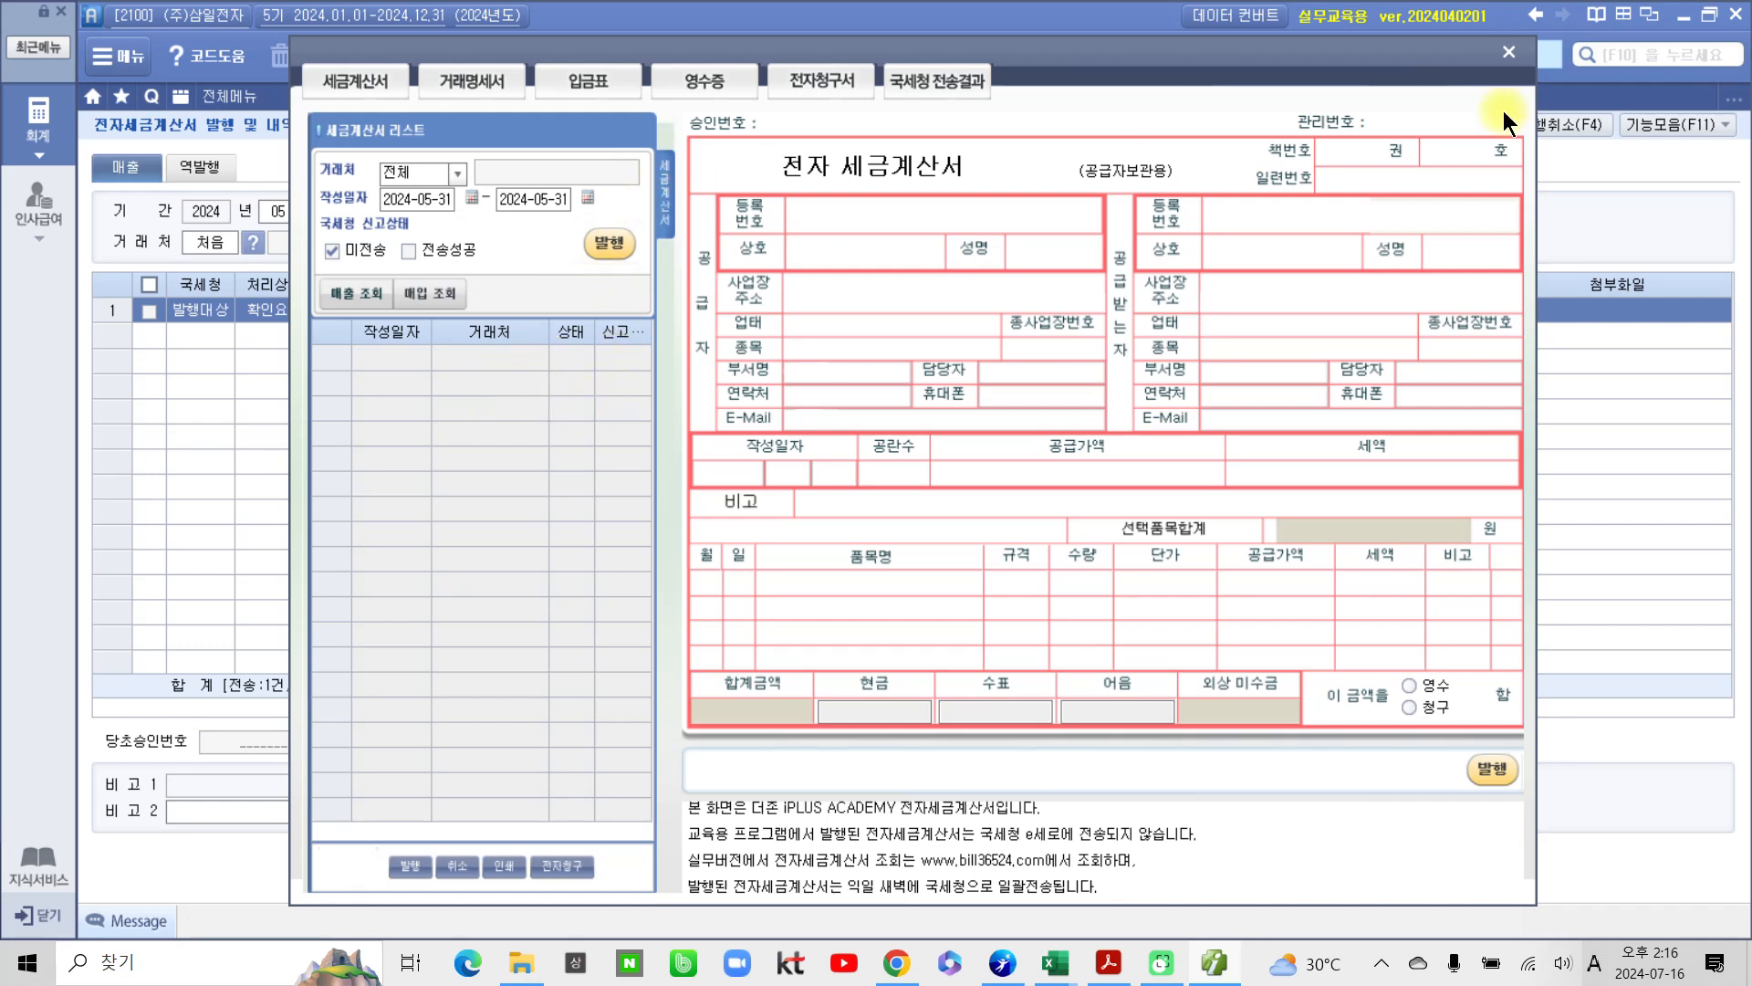
pyautogui.click(1510, 64)
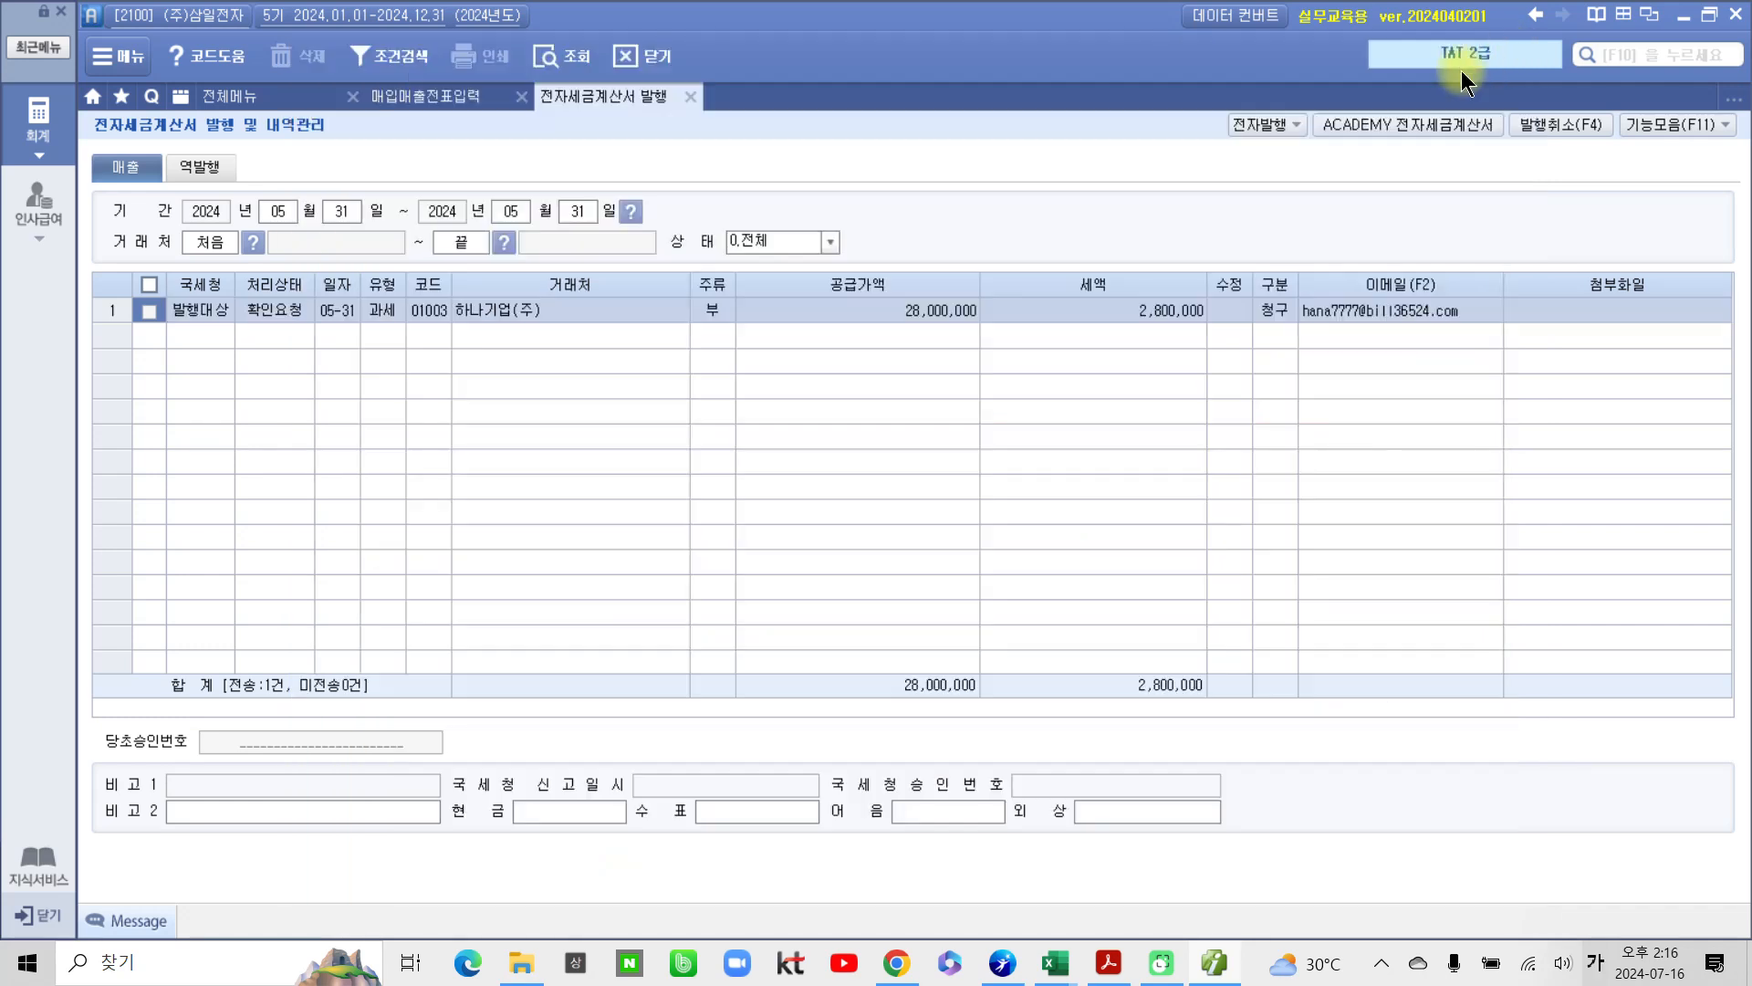
# Step: Close the invoice issuing screen, refresh 매입매출전표입력 and select the 분개 field of the May 31 sale to 하나기업(주)
pyautogui.click(704, 101)
pyautogui.click(584, 55)
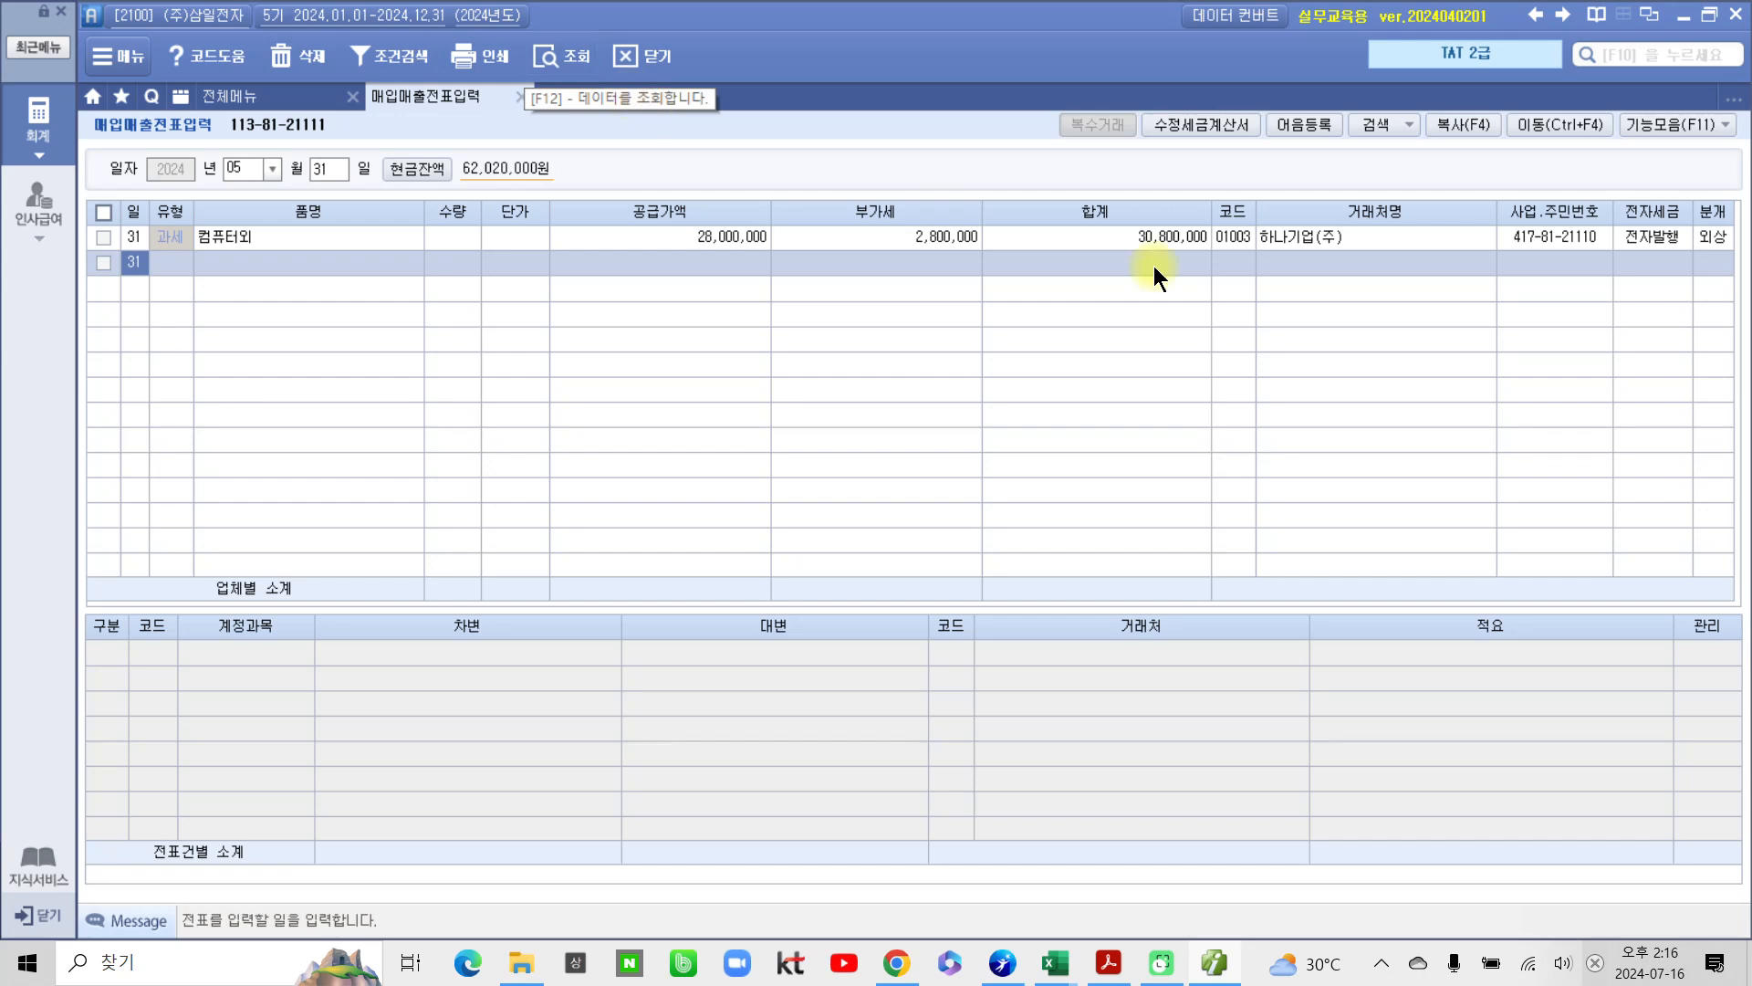
pyautogui.click(1714, 237)
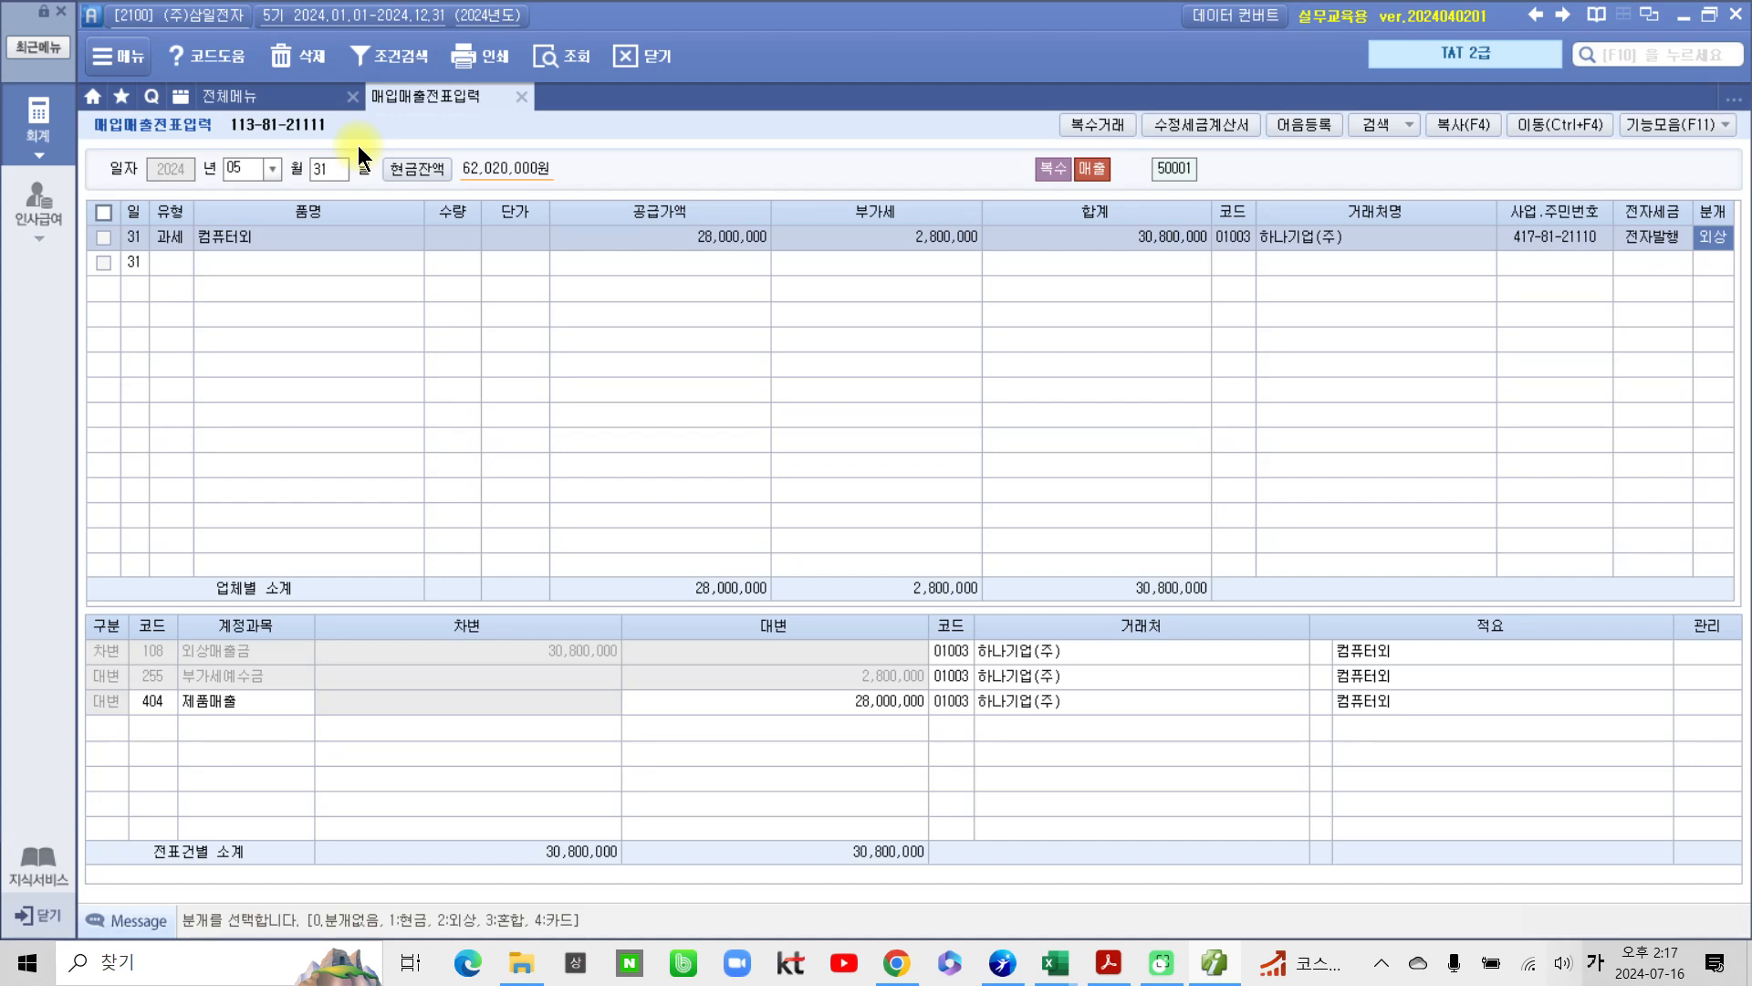
# Step: Switch to the exercise PDF, circle the phrase 매월 말일 월합계로 and cross out the item dates in the 거래명세서
pyautogui.click(1099, 963)
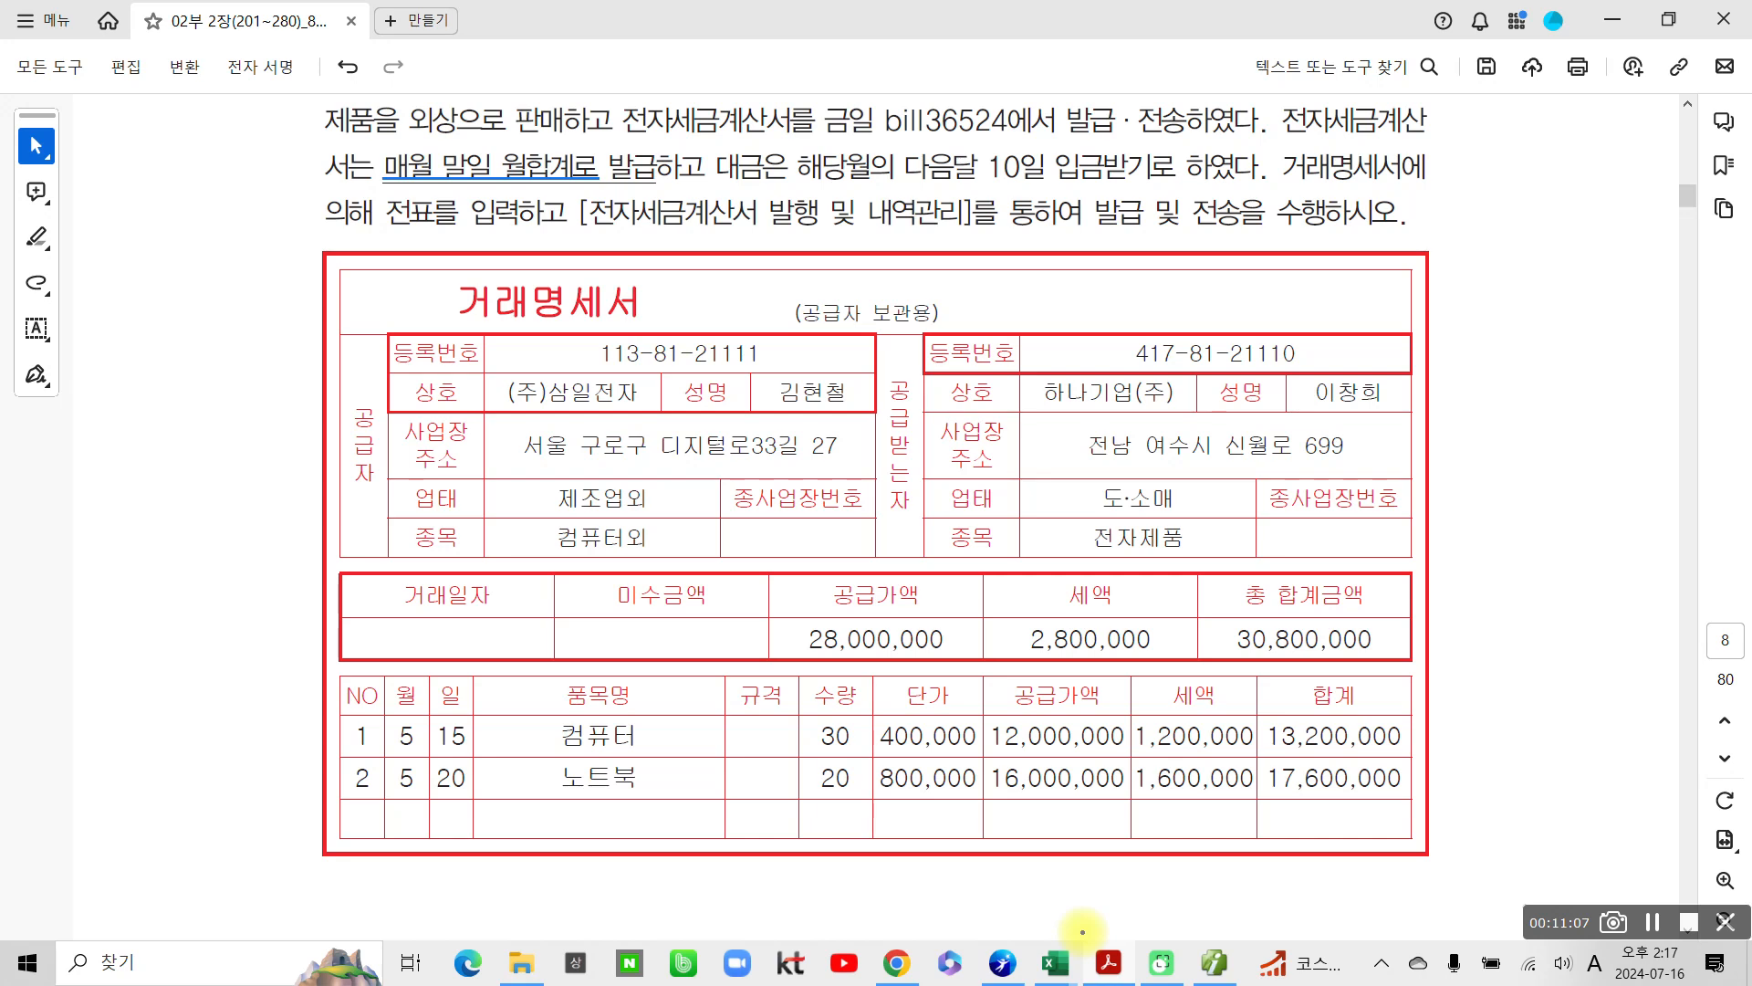
pyautogui.moveTo(363, 157)
pyautogui.mouseDown()
pyautogui.moveTo(476, 217)
pyautogui.moveTo(390, 126)
pyautogui.moveTo(339, 187)
pyautogui.mouseUp()
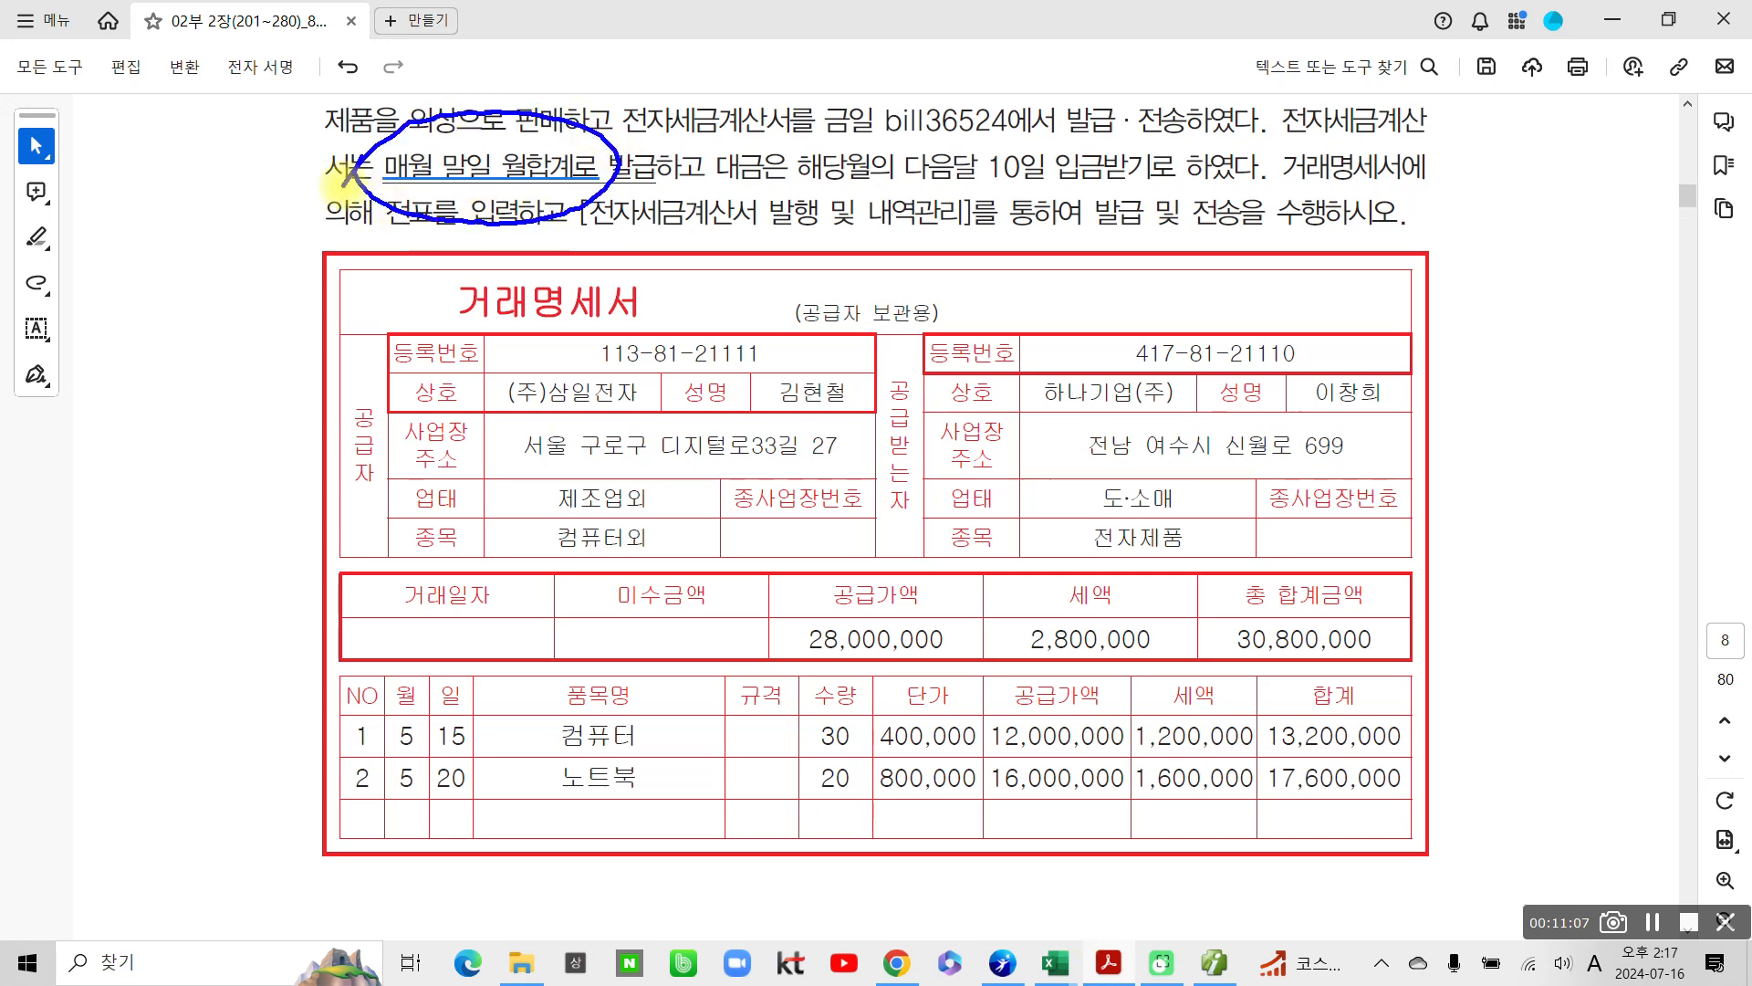
pyautogui.moveTo(458, 706); pyautogui.dragTo(405, 806)
pyautogui.moveTo(387, 701); pyautogui.dragTo(458, 821)
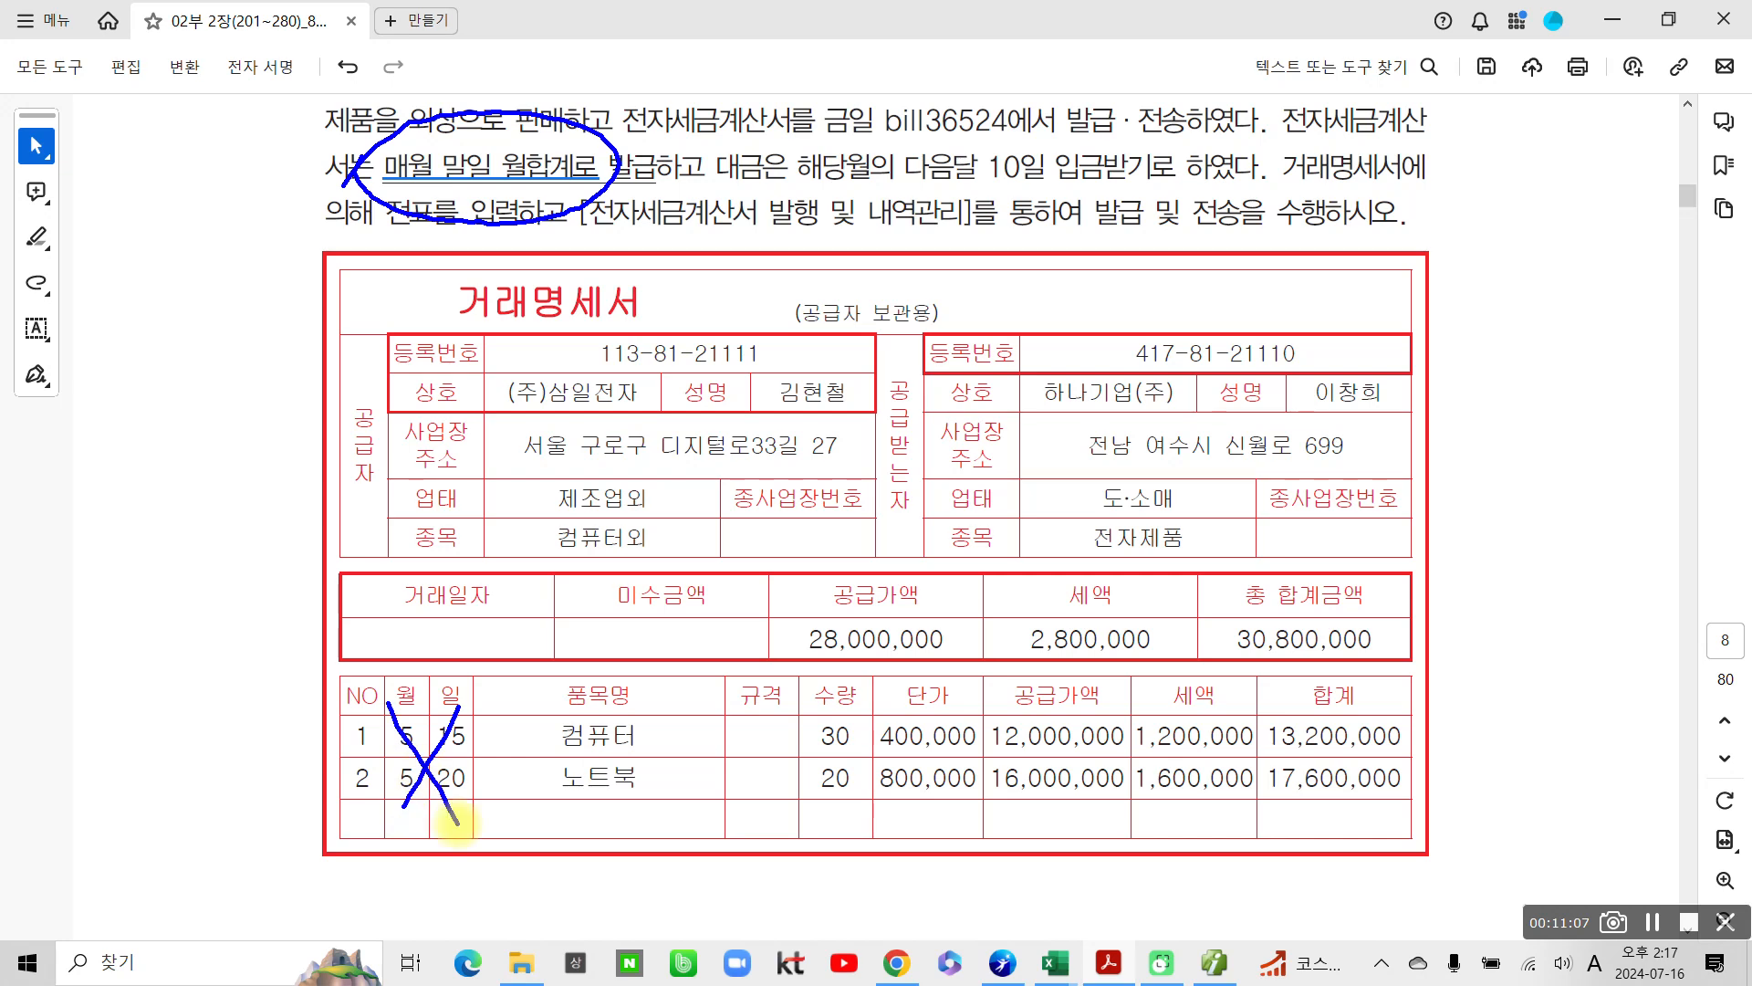
# Step: Write 5/31 beside the 거래명세서, circle it, link it to the circled phrase, and clear all the drawn marks
pyautogui.moveTo(199, 425); pyautogui.dragTo(168, 548)
pyautogui.moveTo(167, 466); pyautogui.dragTo(228, 477)
pyautogui.moveTo(297, 405); pyautogui.dragTo(203, 612)
pyautogui.moveTo(272, 499)
pyautogui.mouseDown()
pyautogui.moveTo(297, 538)
pyautogui.moveTo(274, 567)
pyautogui.mouseUp()
pyautogui.moveTo(355, 497); pyautogui.dragTo(320, 582)
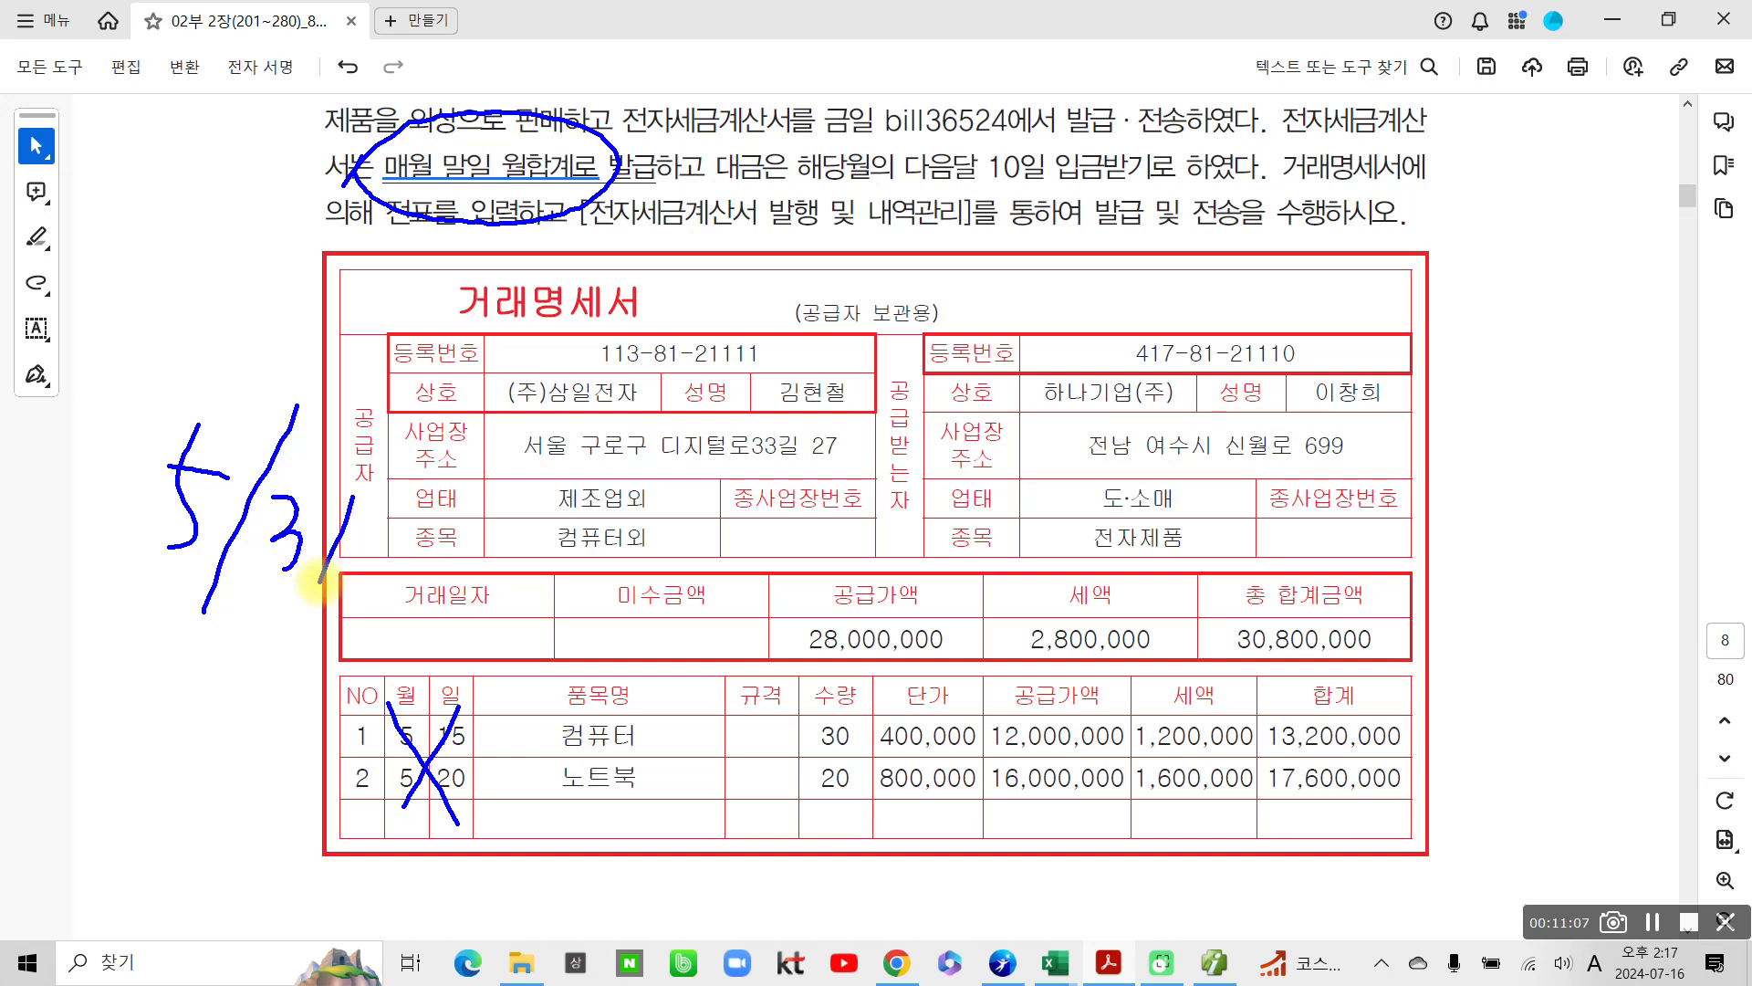
pyautogui.moveTo(439, 827)
pyautogui.mouseDown()
pyautogui.moveTo(358, 796)
pyautogui.moveTo(473, 826)
pyautogui.mouseUp()
pyautogui.moveTo(137, 622)
pyautogui.mouseDown()
pyautogui.moveTo(179, 621)
pyautogui.moveTo(124, 456)
pyautogui.moveTo(173, 555)
pyautogui.mouseUp()
pyautogui.moveTo(420, 194)
pyautogui.mouseDown()
pyautogui.moveTo(302, 381)
pyautogui.moveTo(262, 362)
pyautogui.mouseUp()
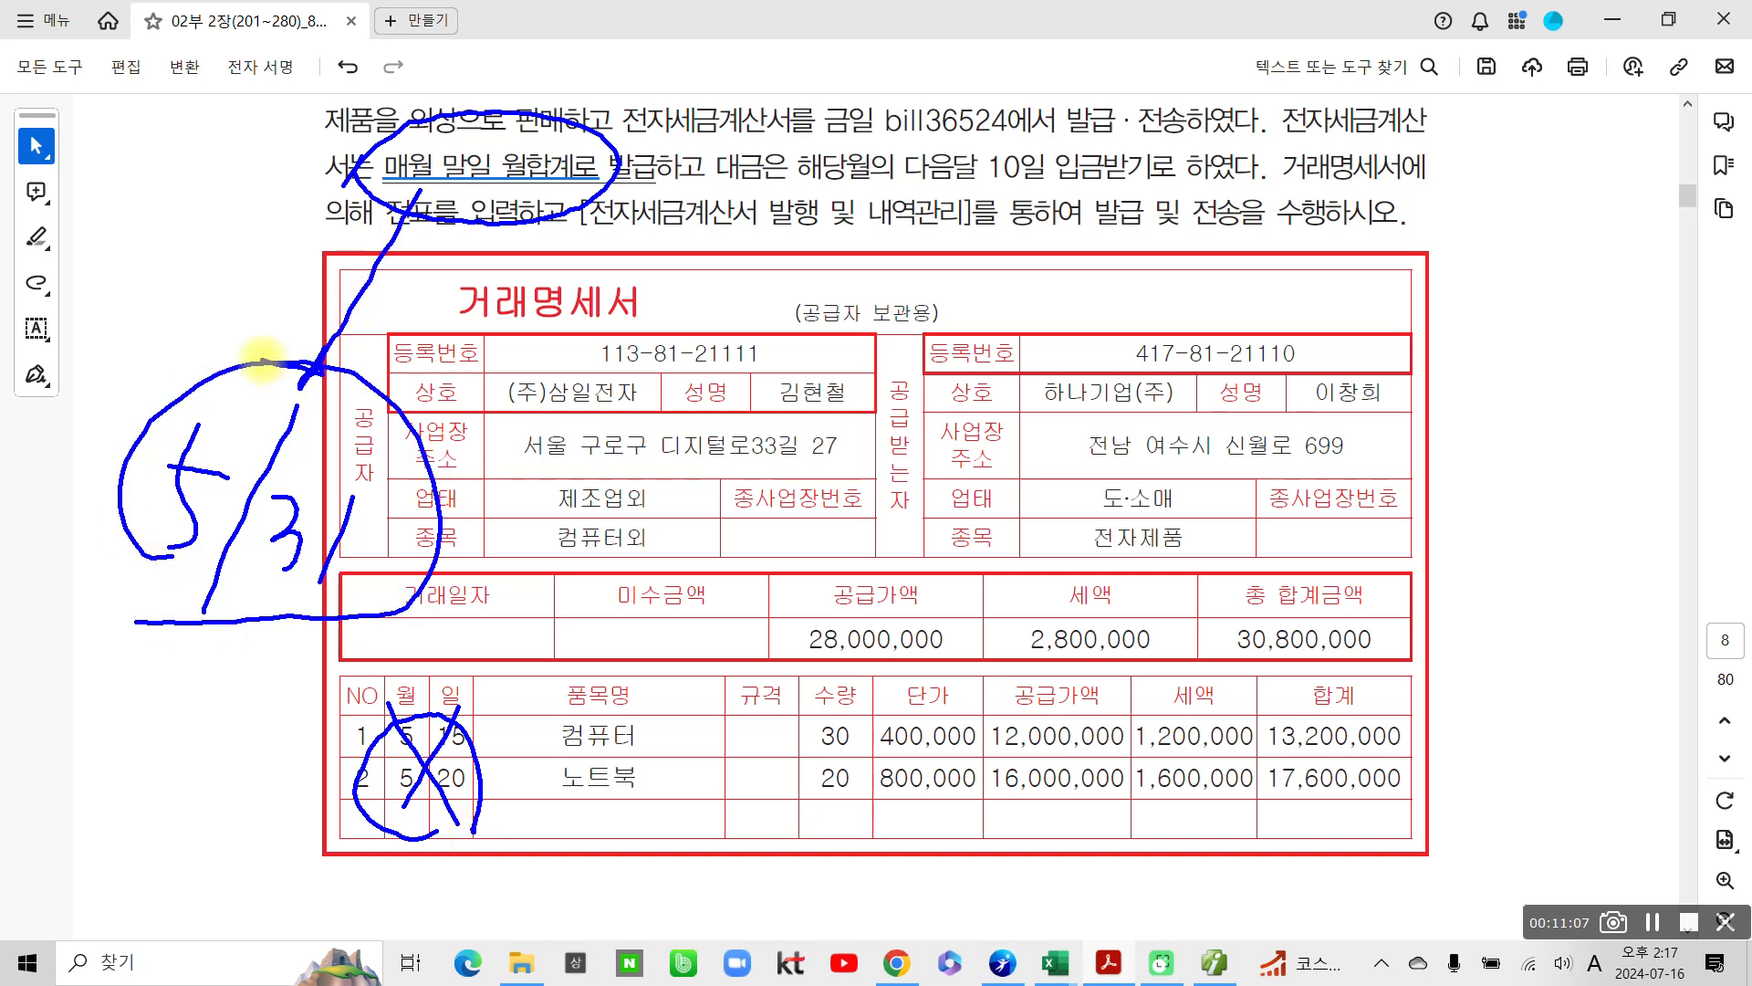
pyautogui.press('Escape')
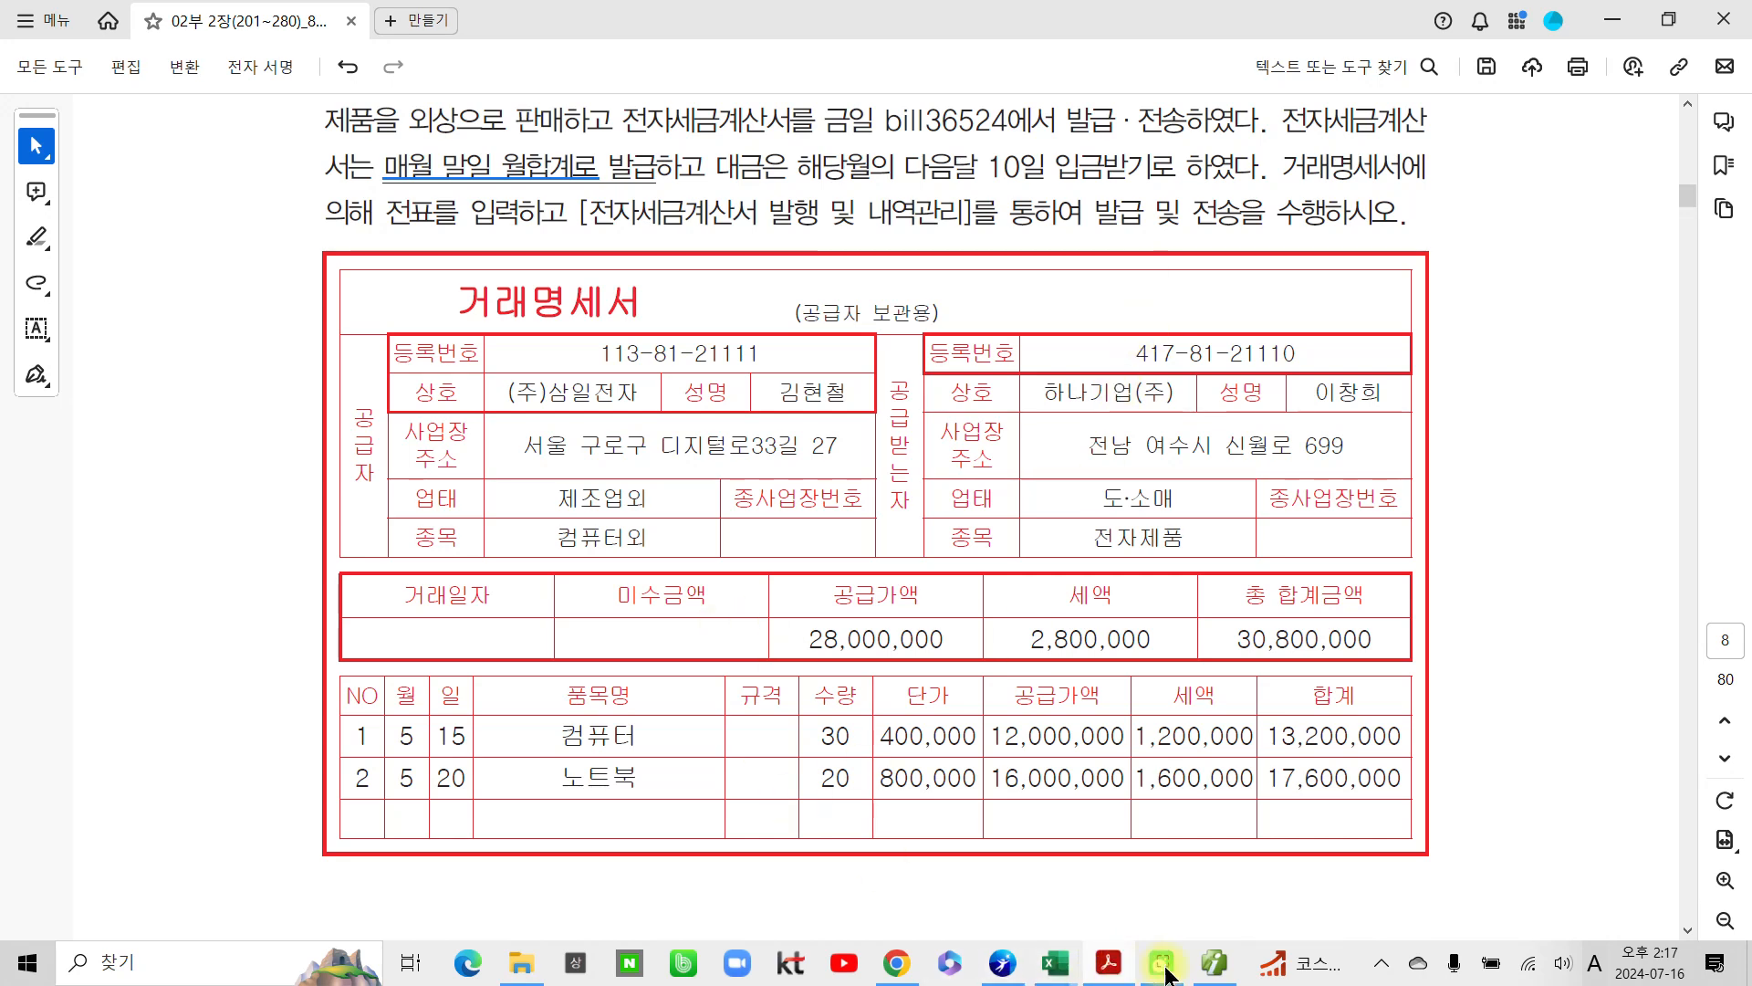
# Step: Review the May 31 entry in 더존 iPlus, then return to the PDF and read its 수행과제 풀이 for the monthly-total invoice
pyautogui.moveTo(1202, 968)
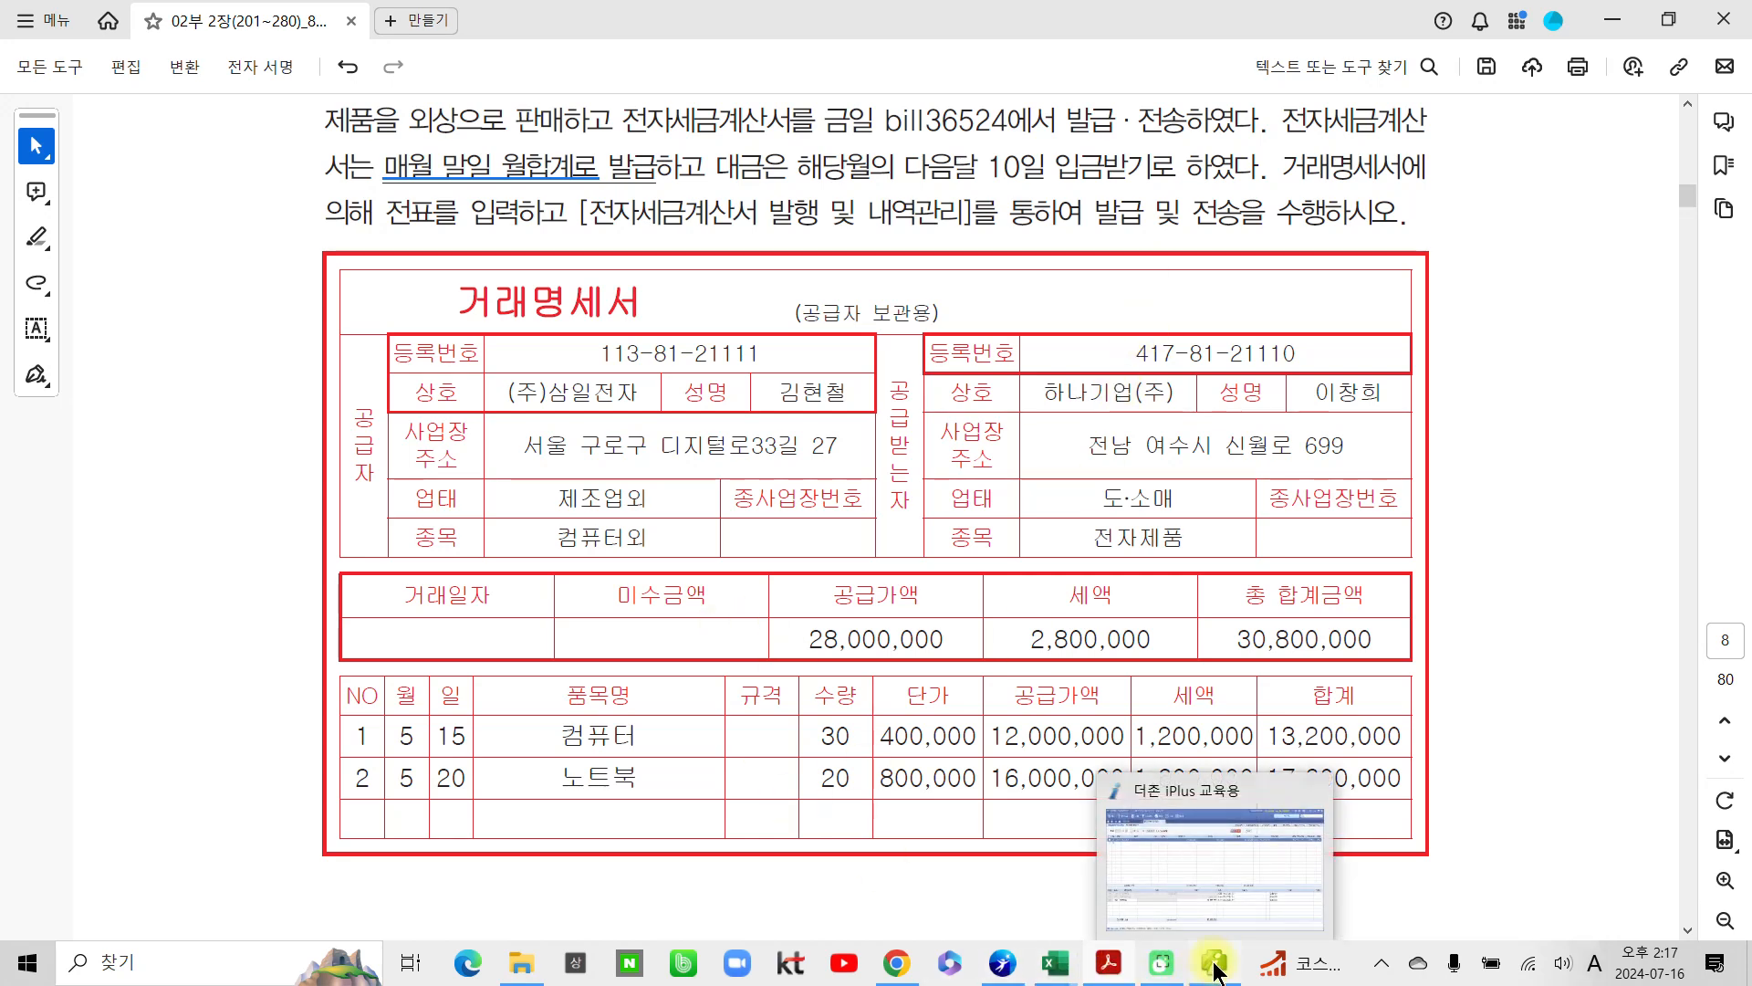
pyautogui.click(1137, 900)
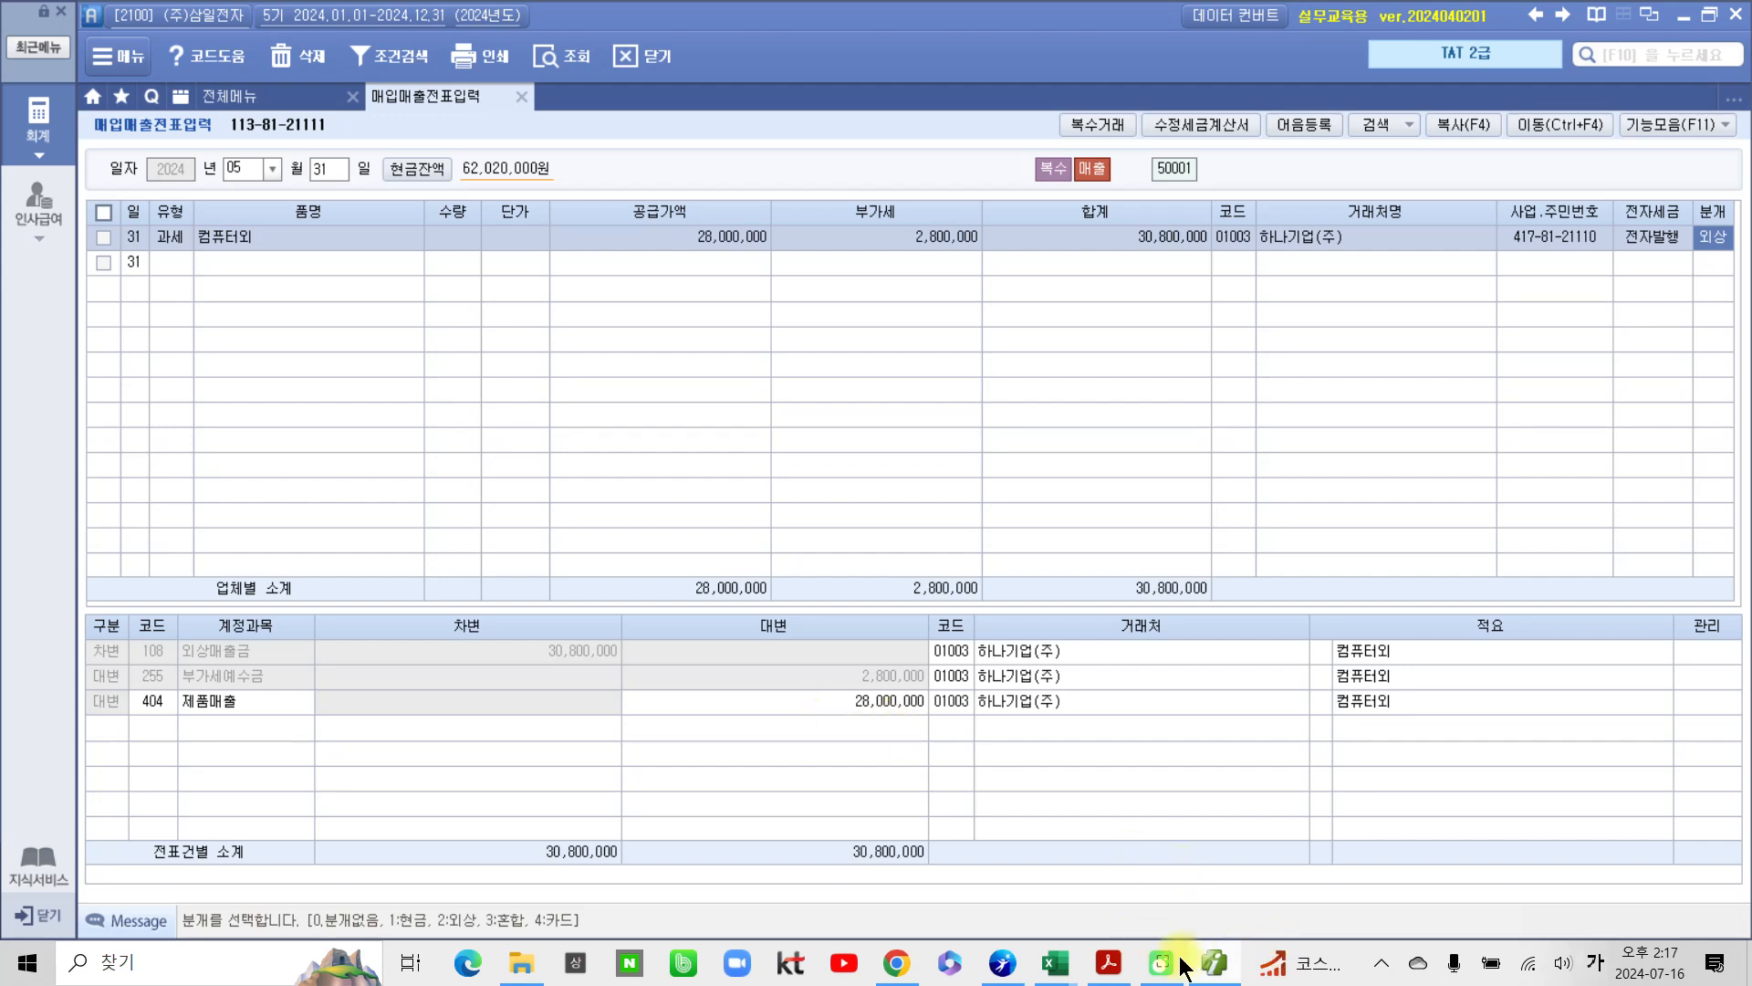
pyautogui.click(1119, 977)
pyautogui.scroll(-8, 843, 758)
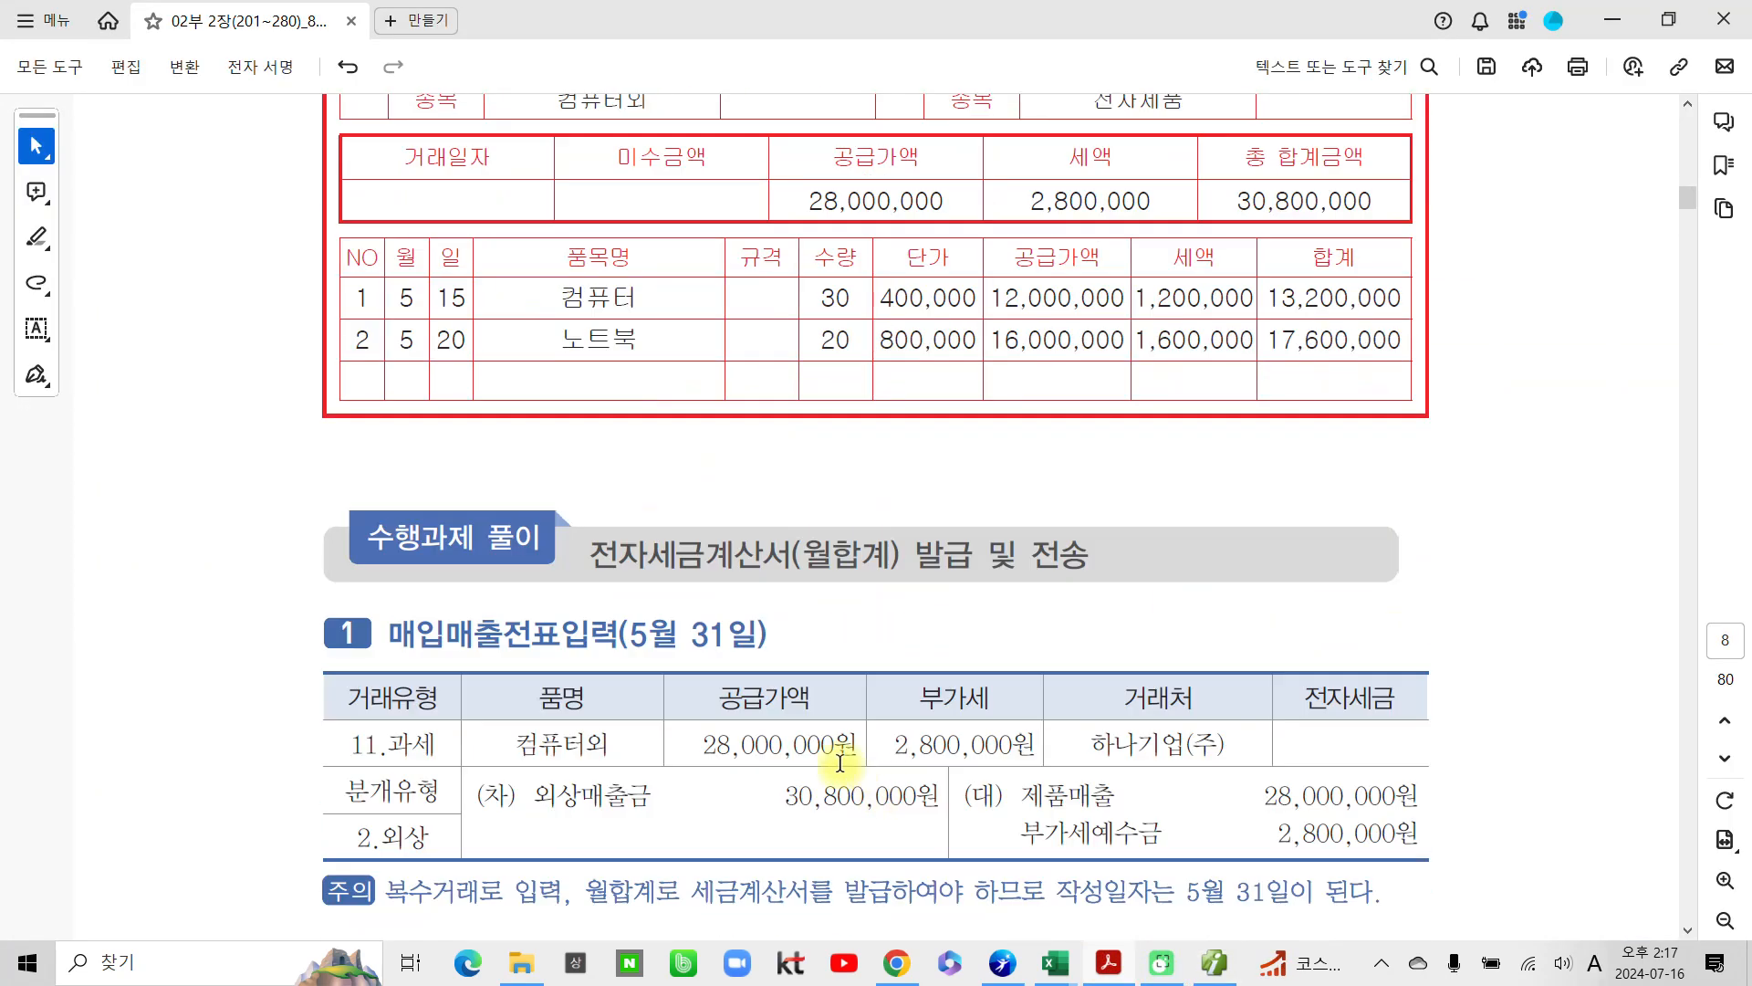
pyautogui.scroll(-15, 843, 758)
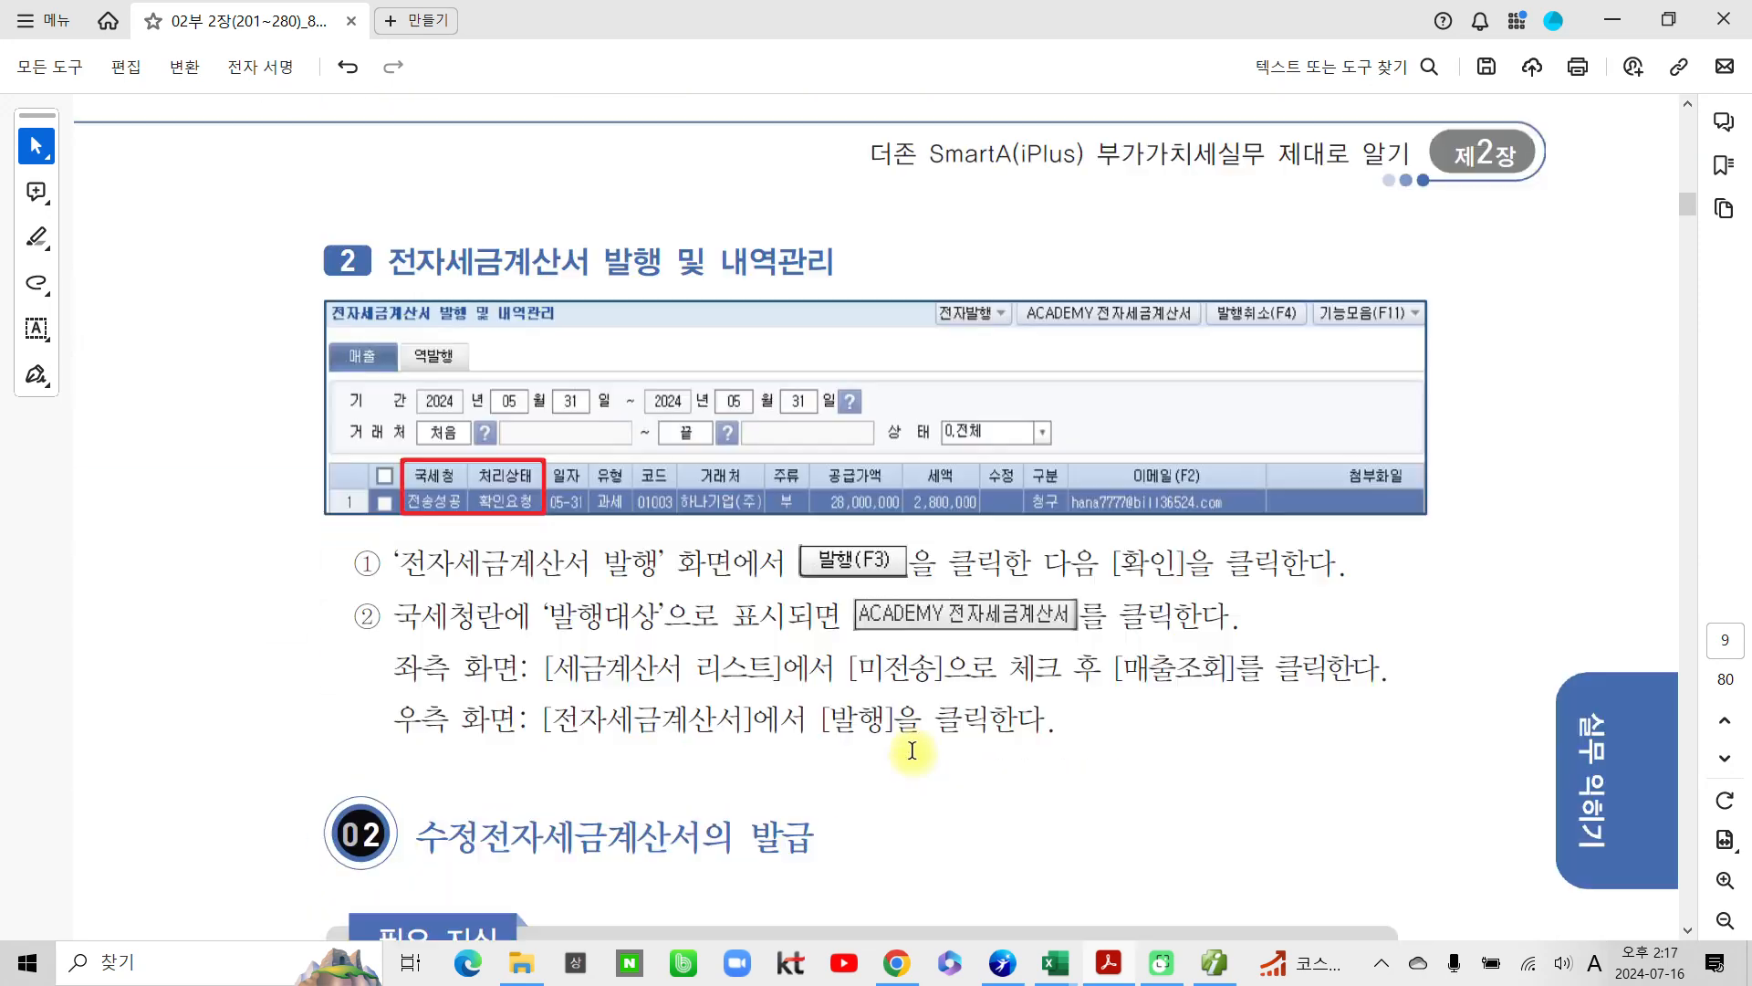
# Step: Highlight the section heading 수정전자세금계산서의 발급 and the phrase 수정해야 할 사유가 in its first paragraph
pyautogui.moveTo(438, 436); pyautogui.dragTo(816, 447)
pyautogui.click(867, 491)
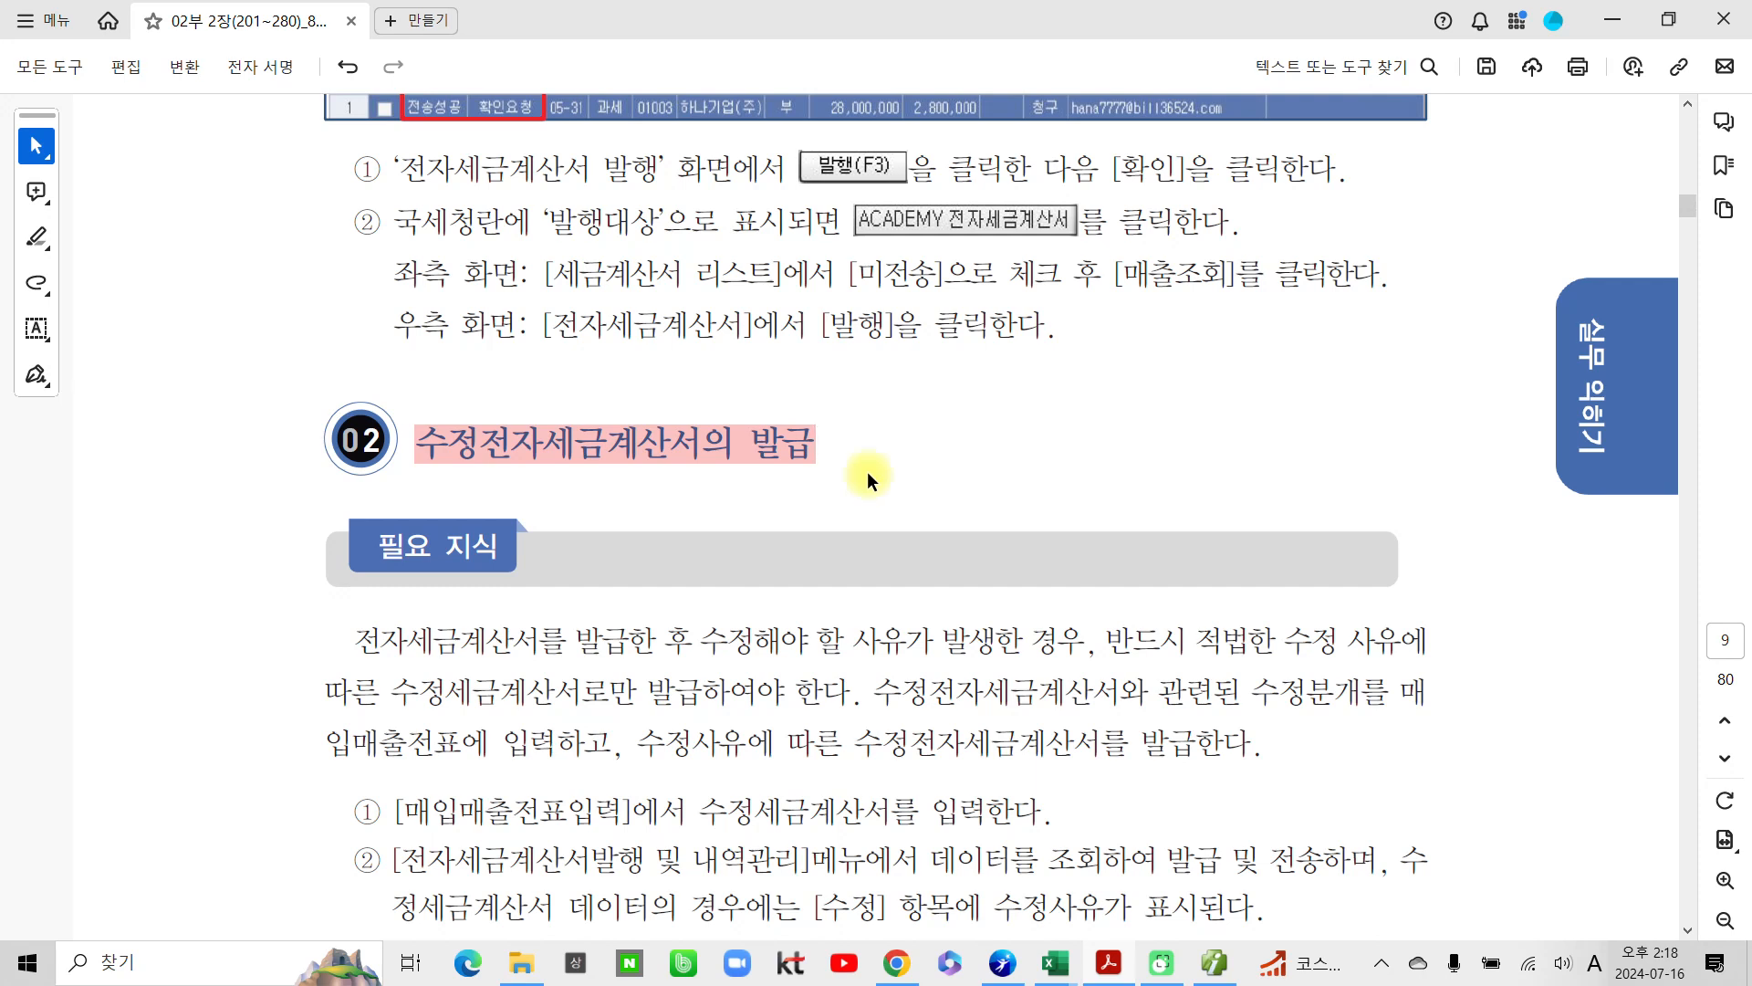
pyautogui.moveTo(701, 641); pyautogui.dragTo(933, 641)
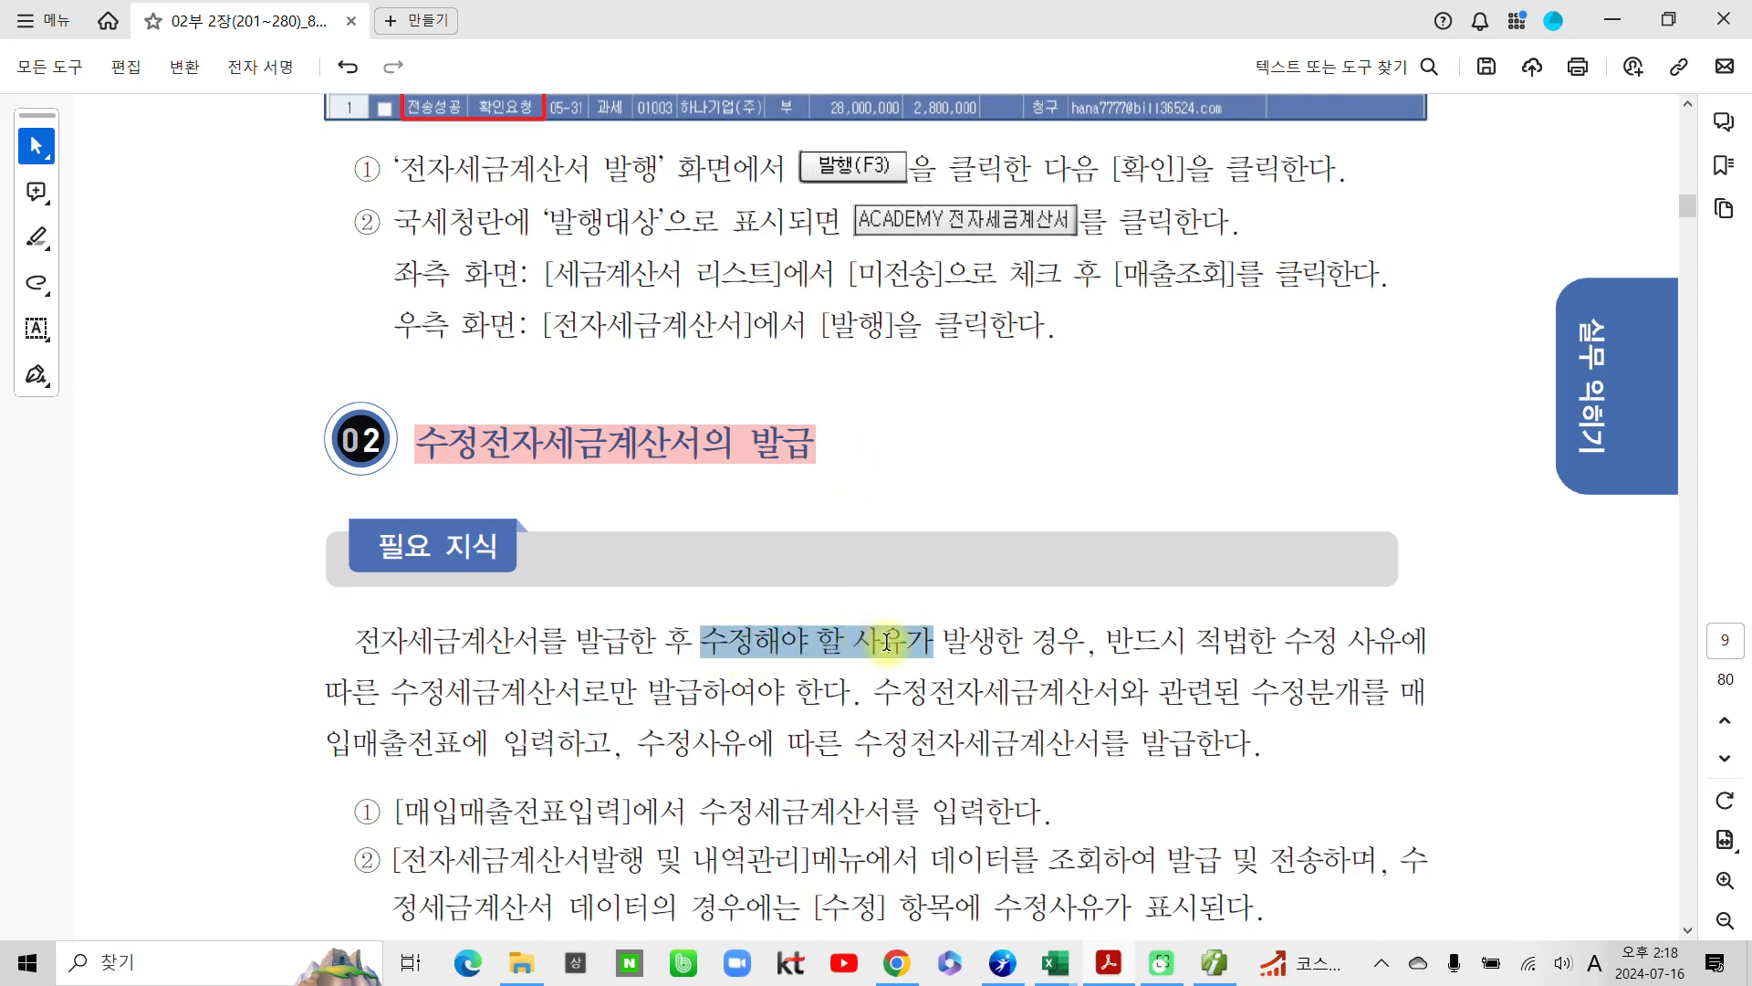
pyautogui.click(972, 680)
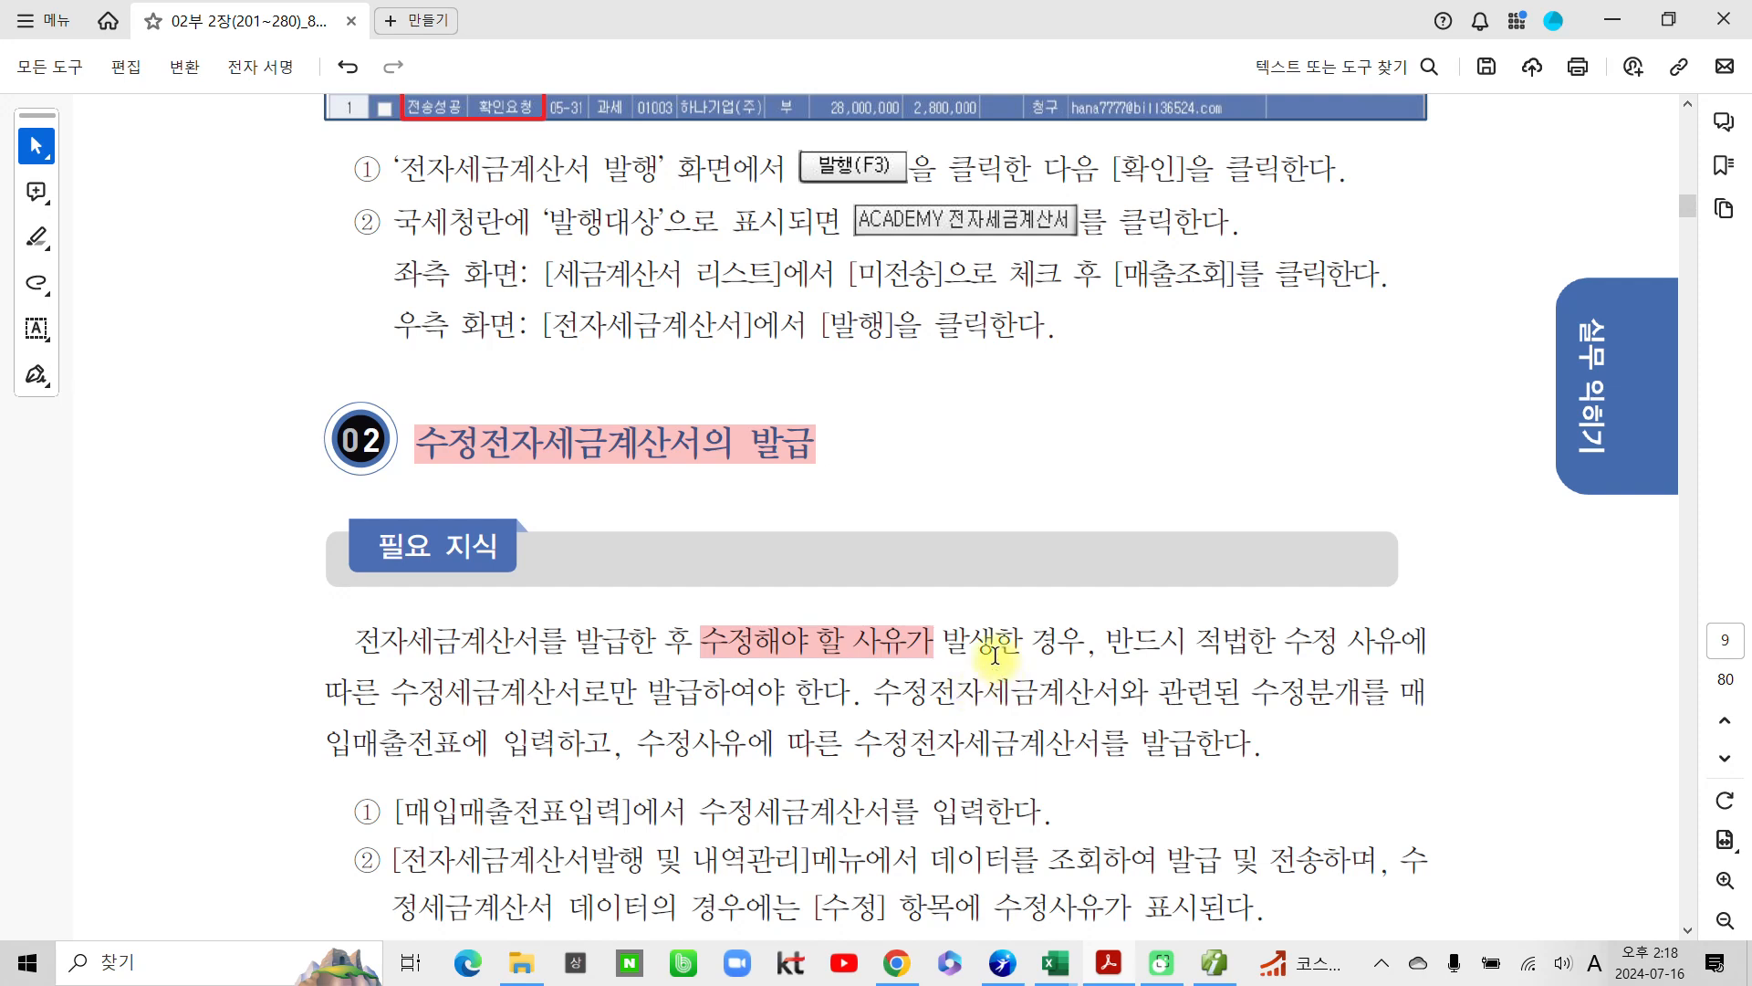
# Step: Highlight the phrase 반드시 적법한 수정 사유에 in the 필요 지식 paragraph
pyautogui.scroll(-3, 995, 655)
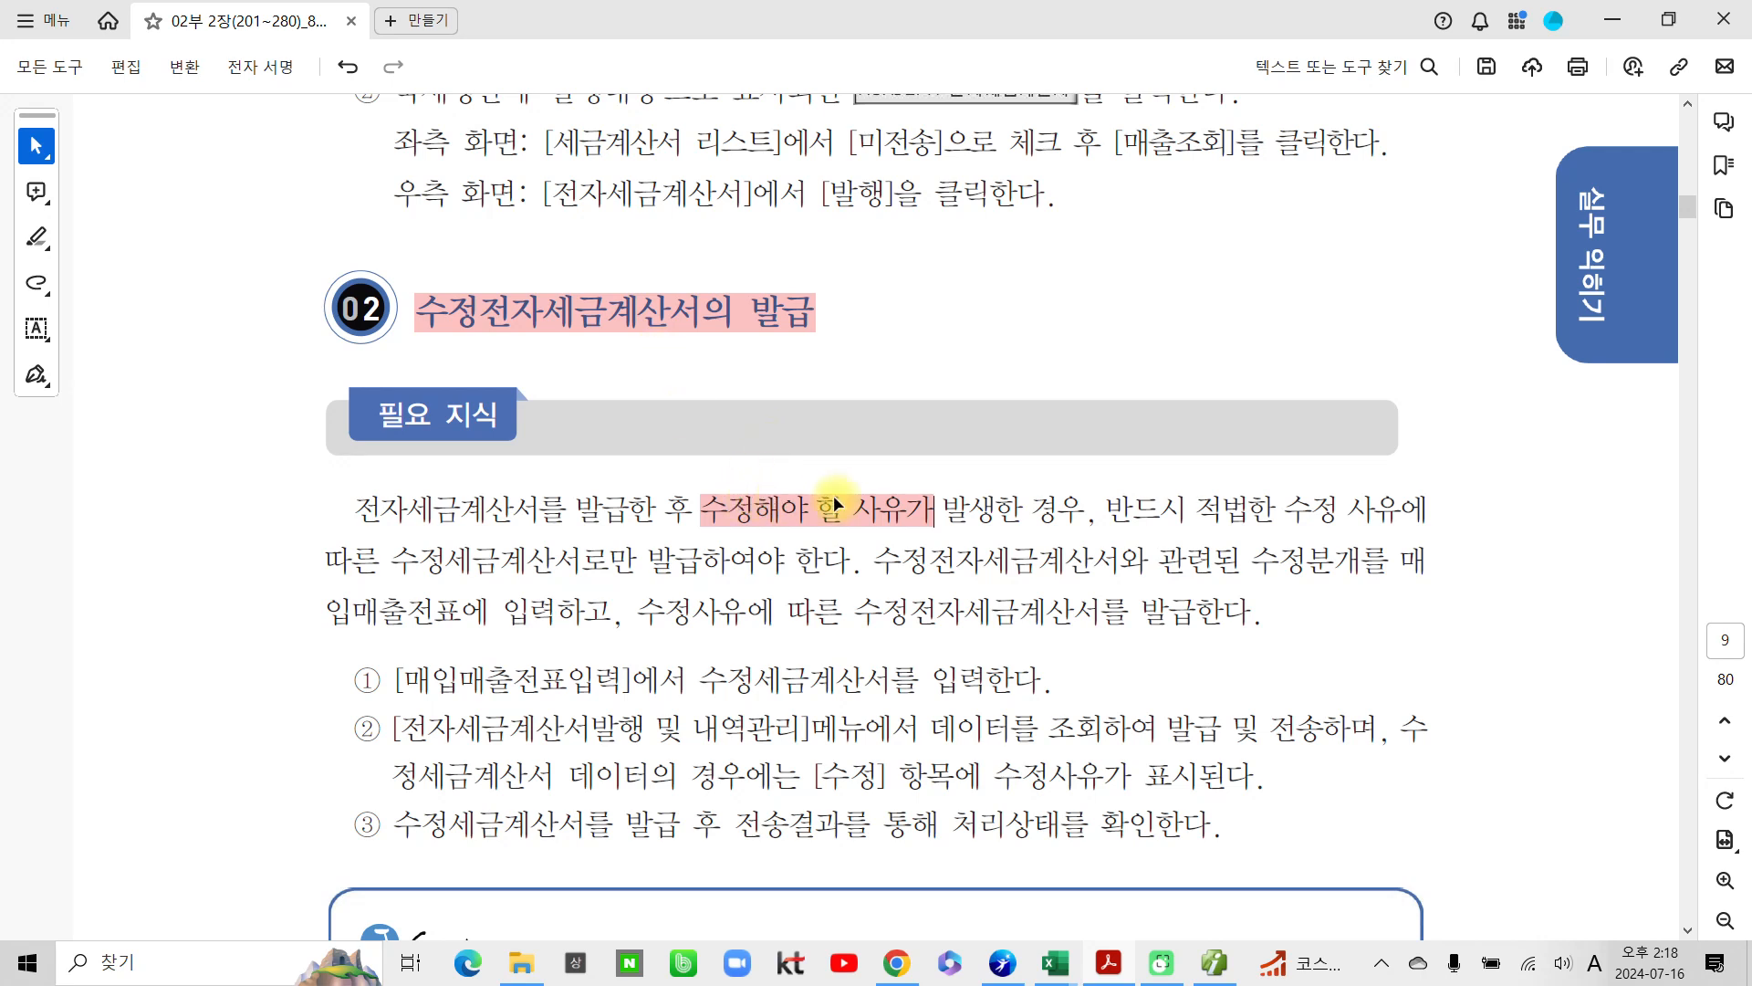
pyautogui.scroll(-2, 466, 595)
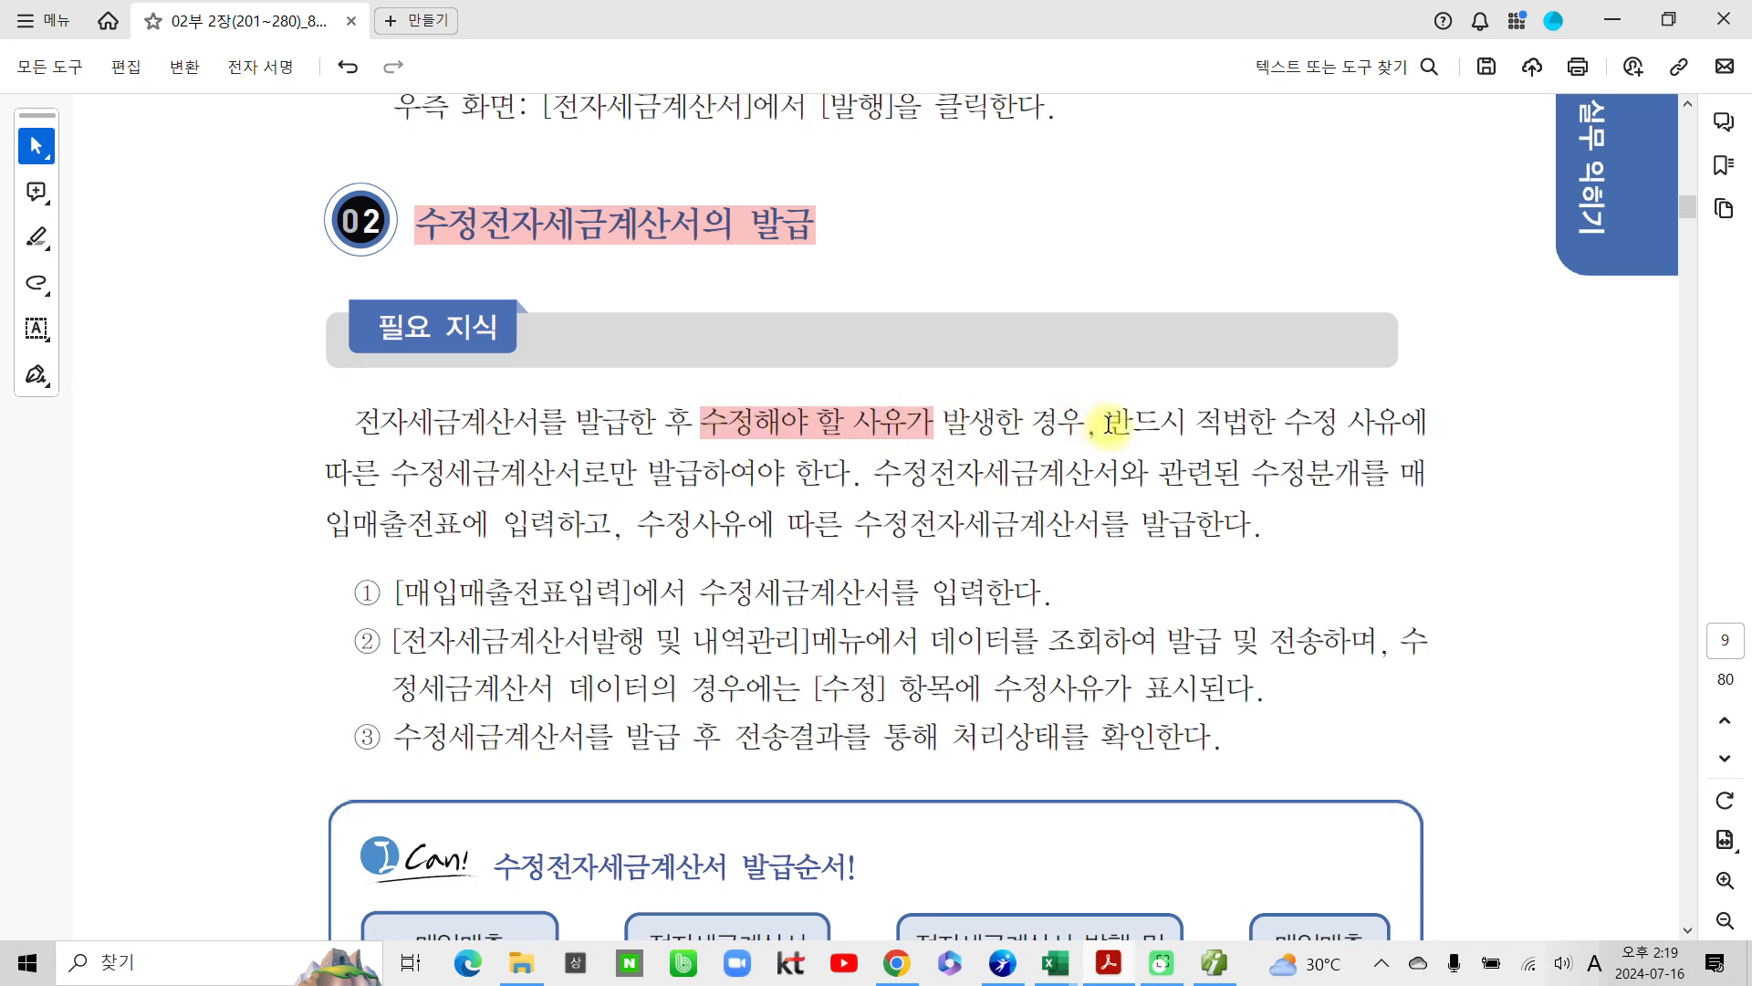
pyautogui.moveTo(1107, 422); pyautogui.dragTo(1320, 420)
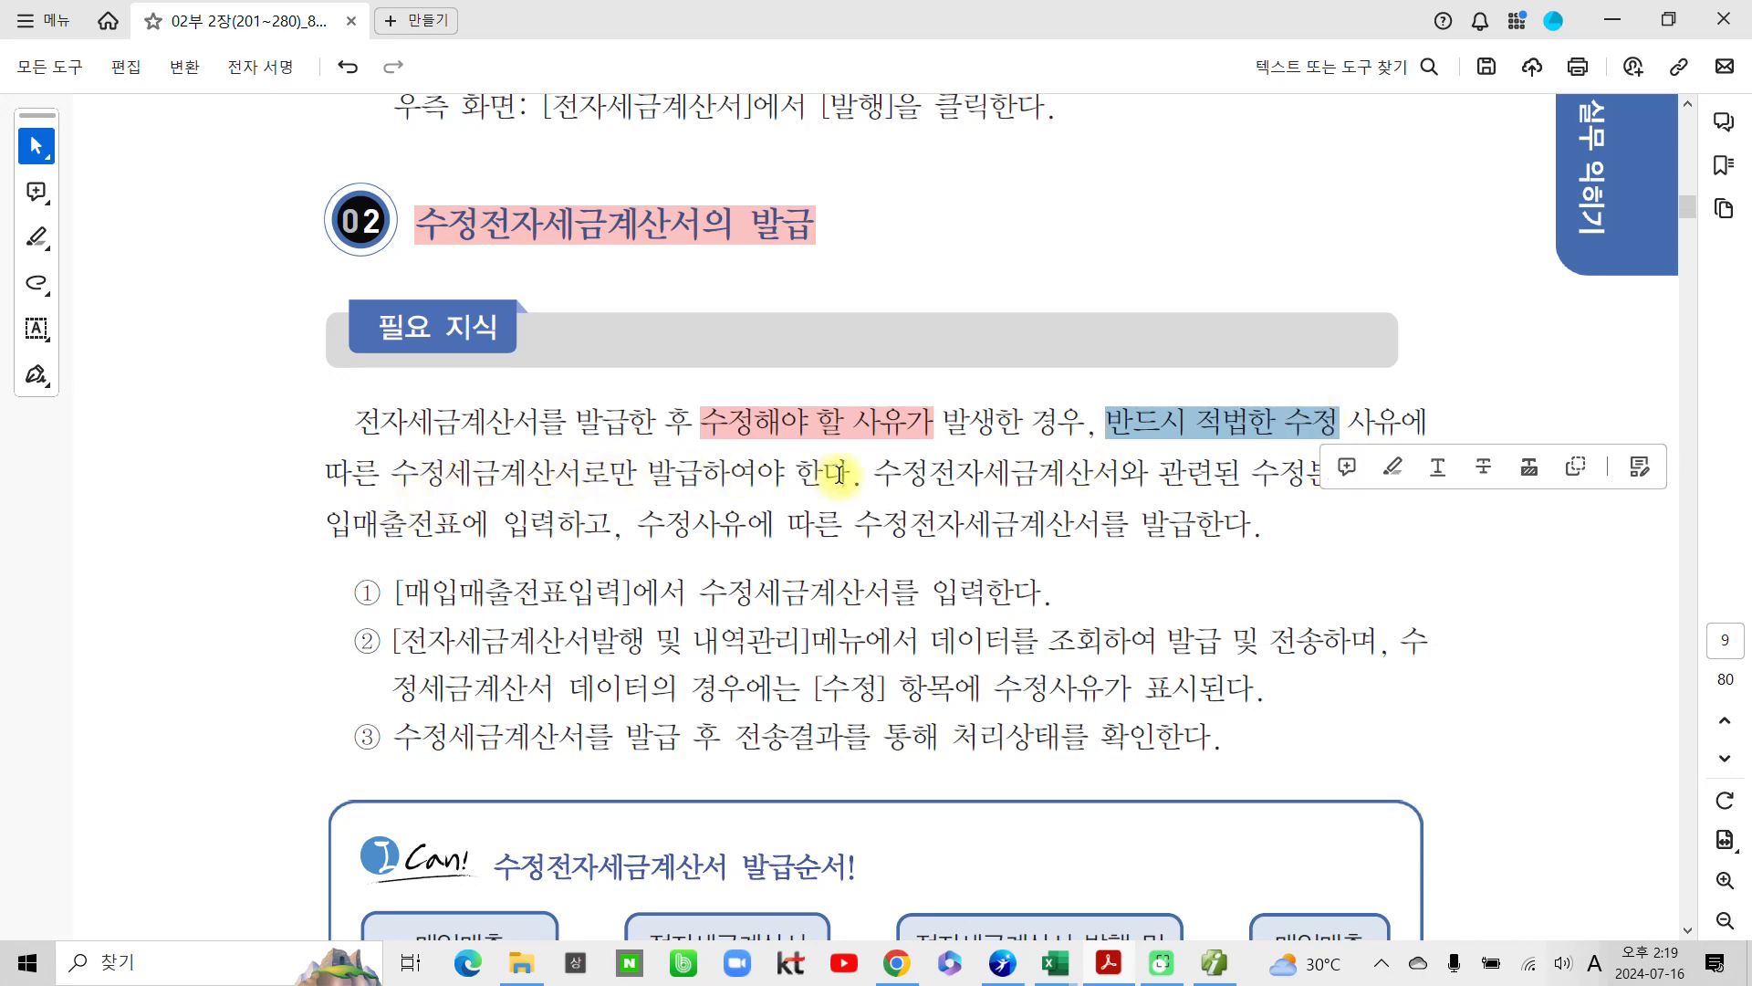
pyautogui.click(1247, 424)
pyautogui.moveTo(1108, 423); pyautogui.dragTo(1423, 429)
pyautogui.click(1404, 467)
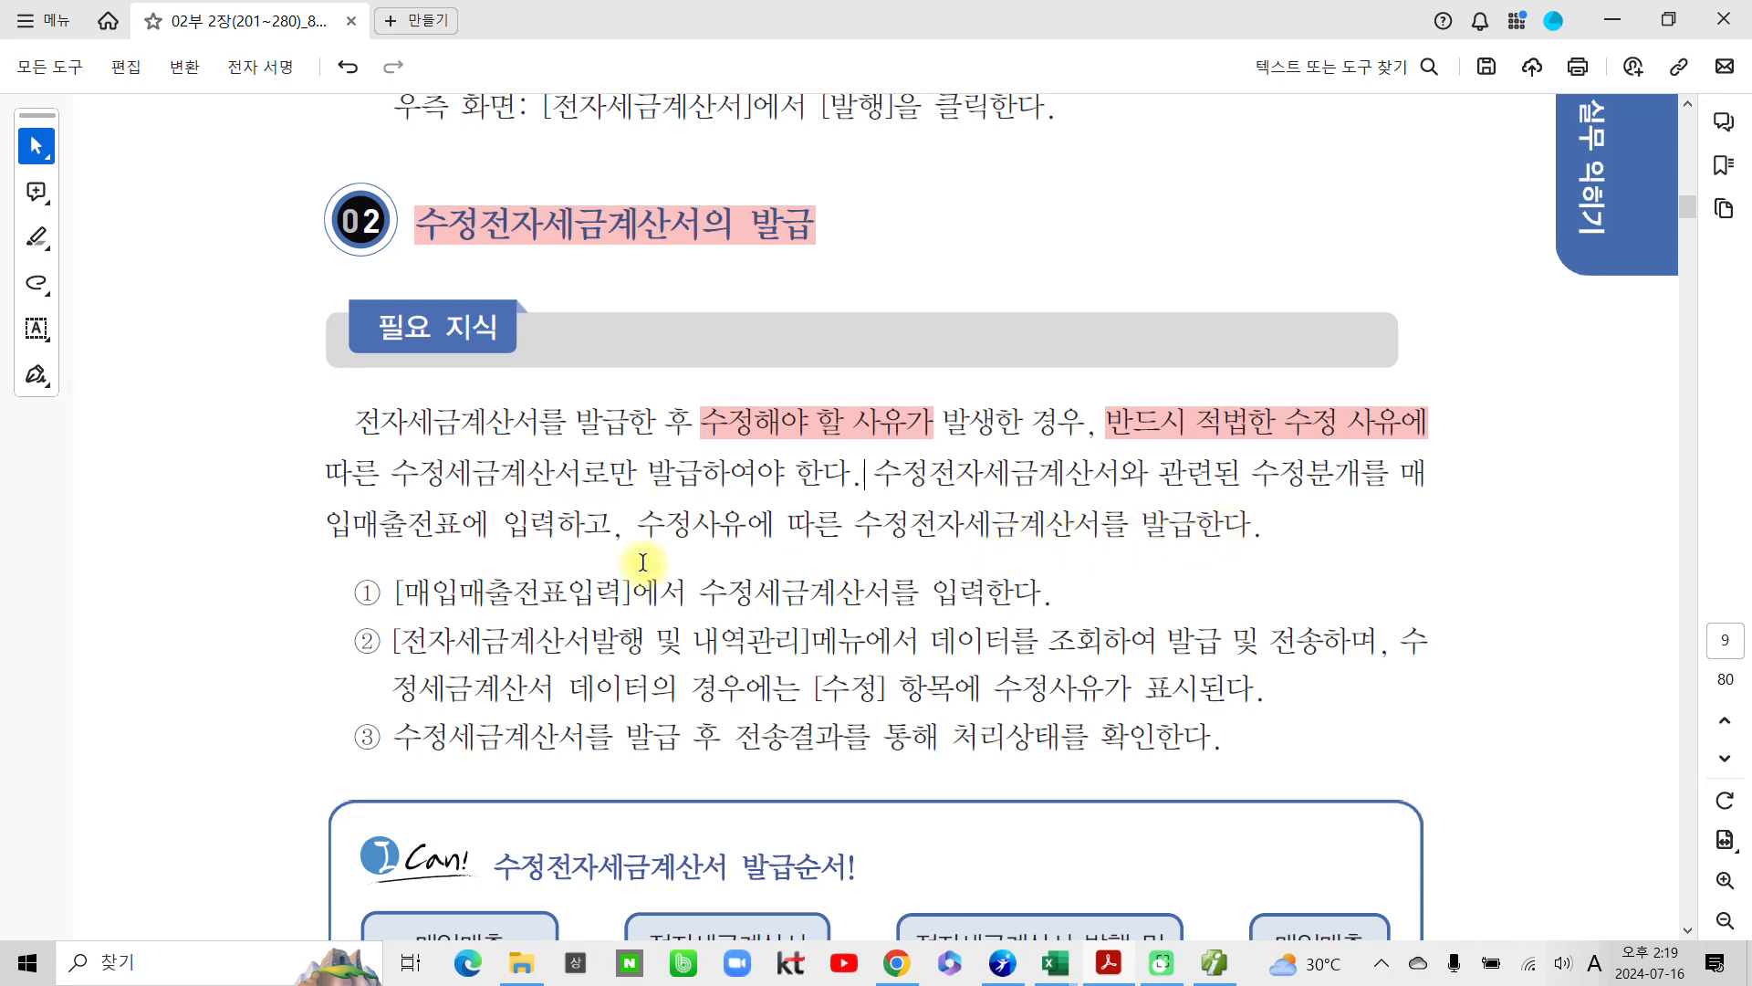
# Step: Highlight the word 수정세금계산서 in item ① of the 필요 지식 list
pyautogui.scroll(-3, 646, 559)
pyautogui.moveTo(431, 463); pyautogui.dragTo(891, 462)
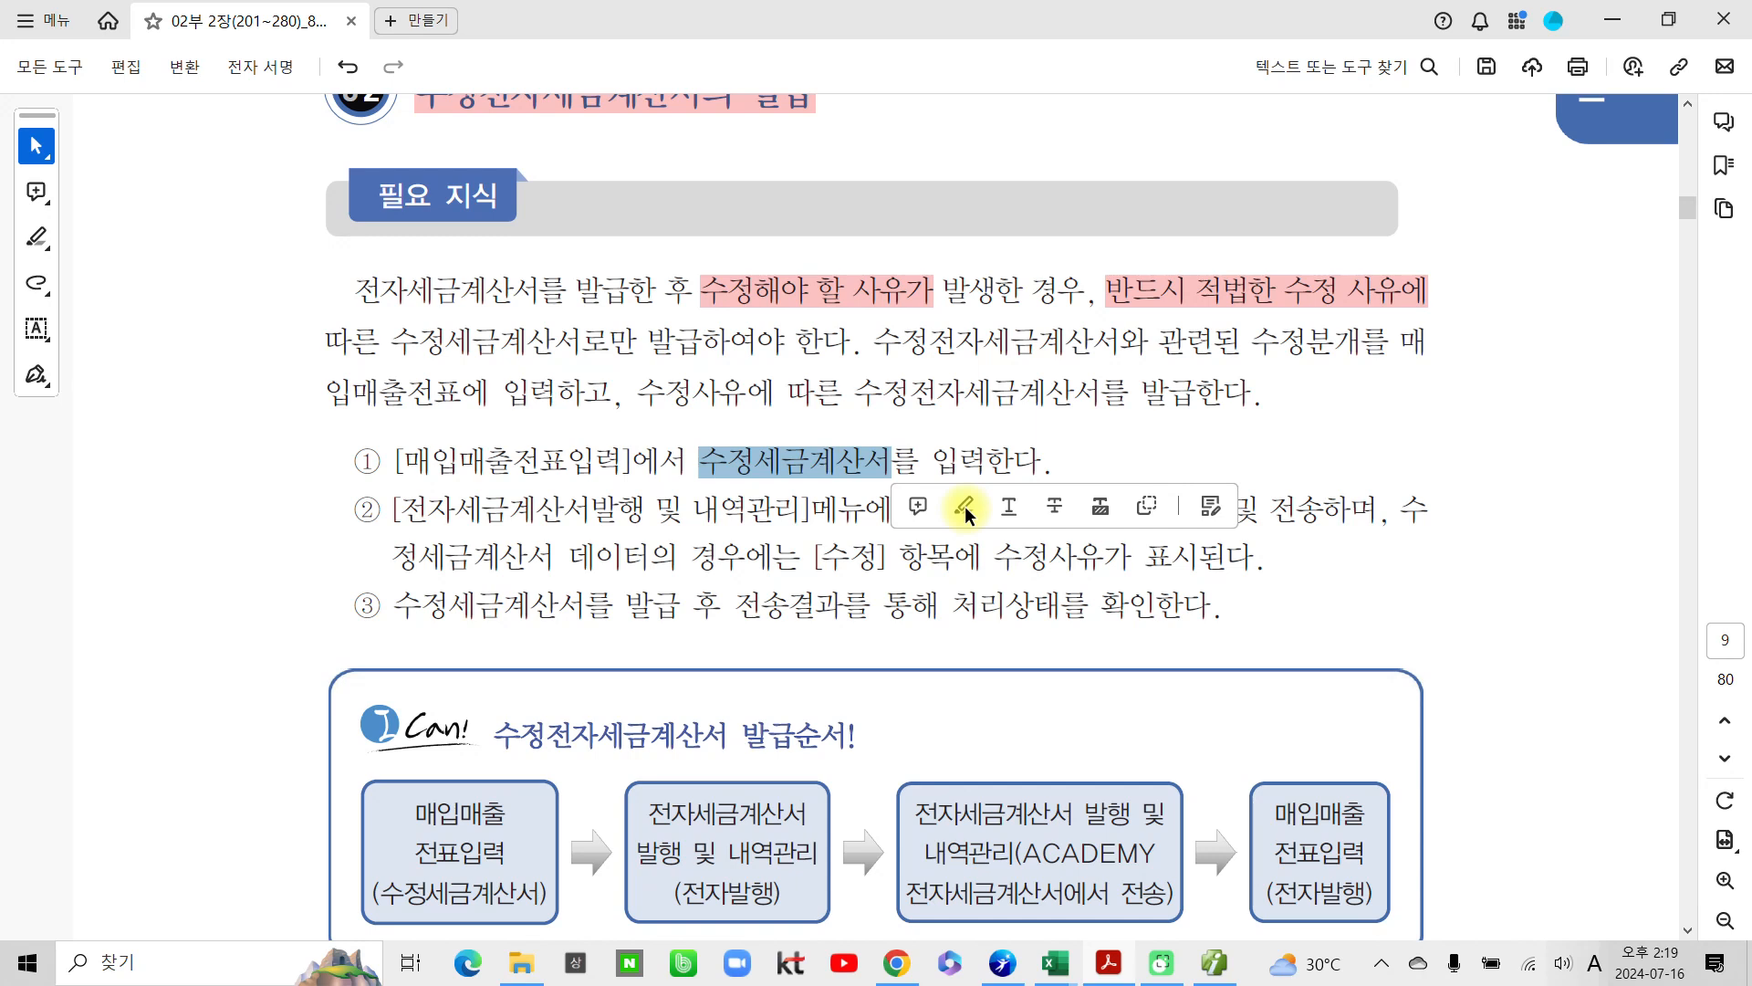
pyautogui.click(964, 506)
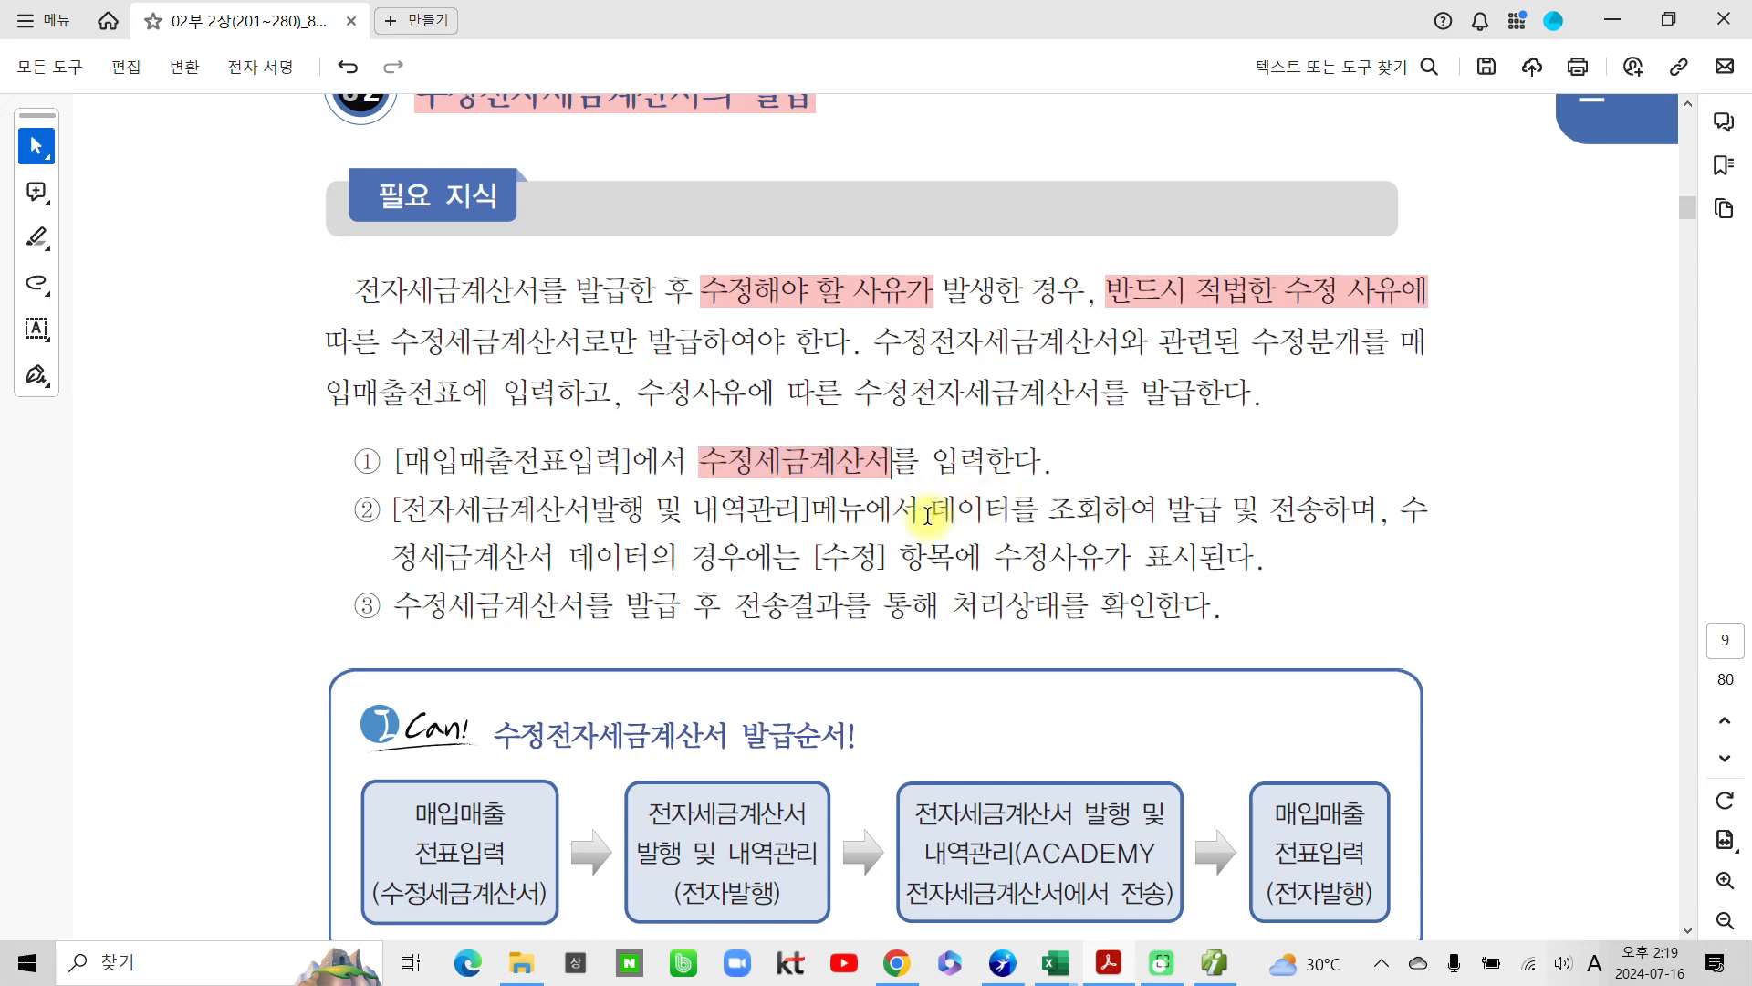
# Step: Read the 수정전자세금계산서 발급순서 diagram and look over the 수정 전자세금계산서 발급사유 table on the following page
pyautogui.scroll(-3, 708, 551)
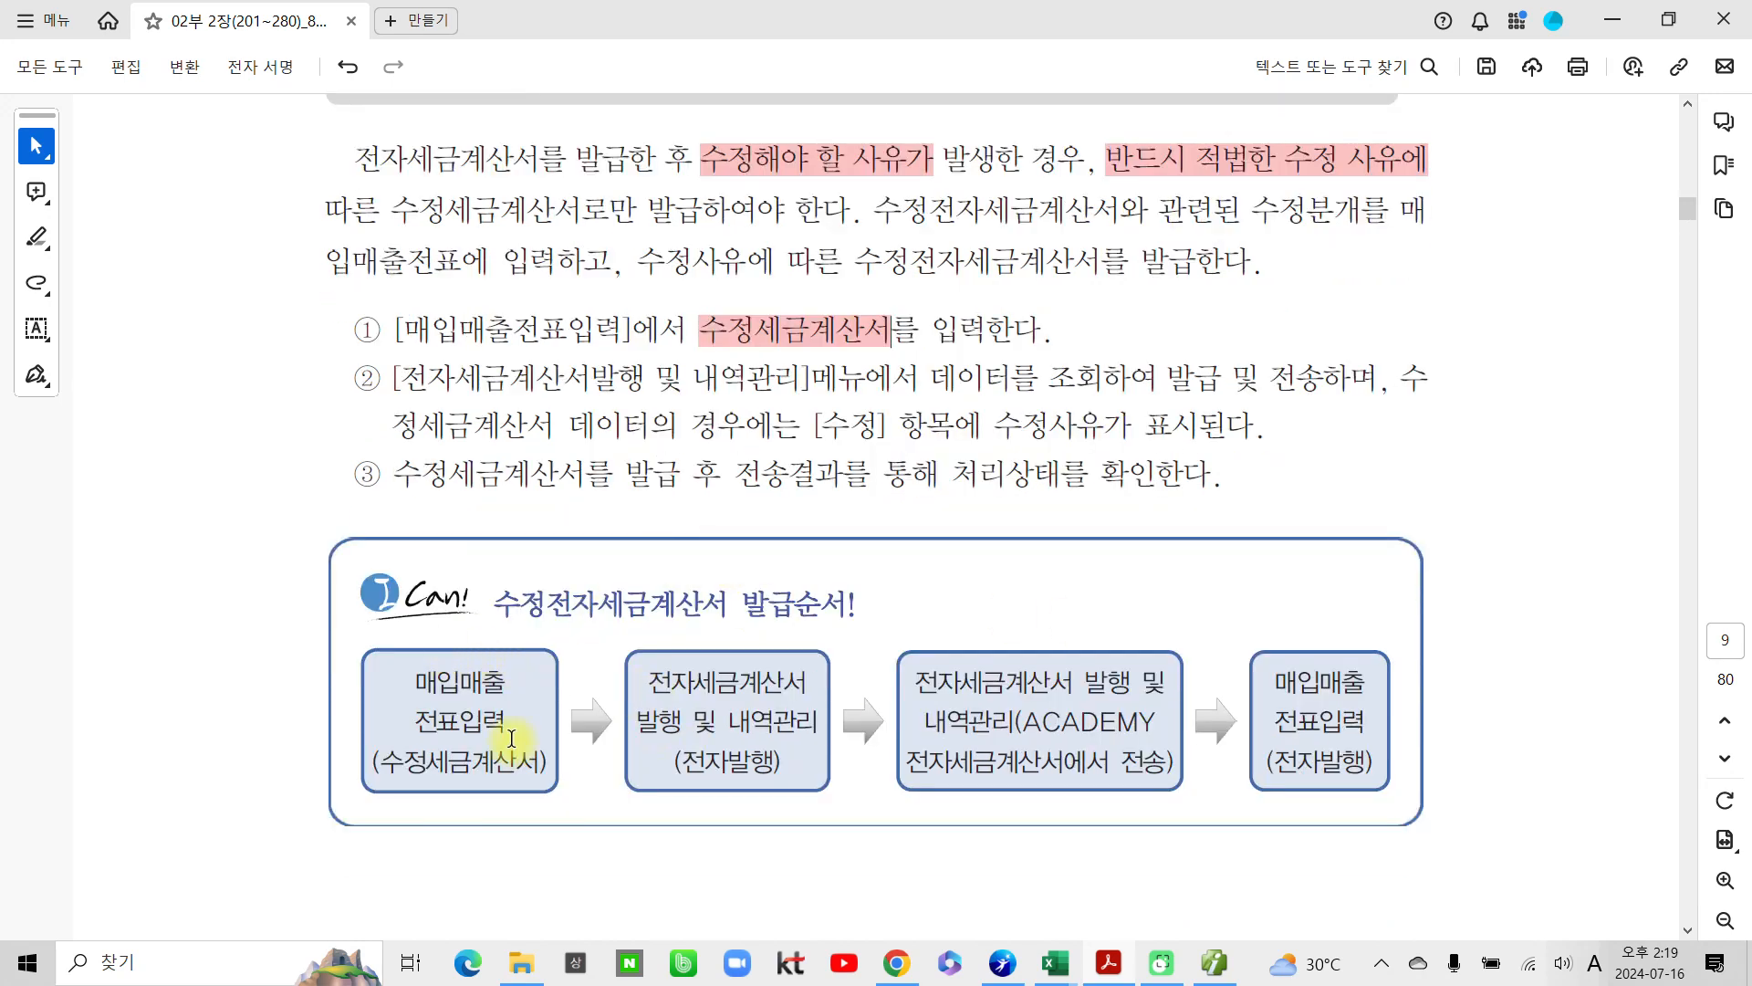
pyautogui.scroll(-3, 598, 794)
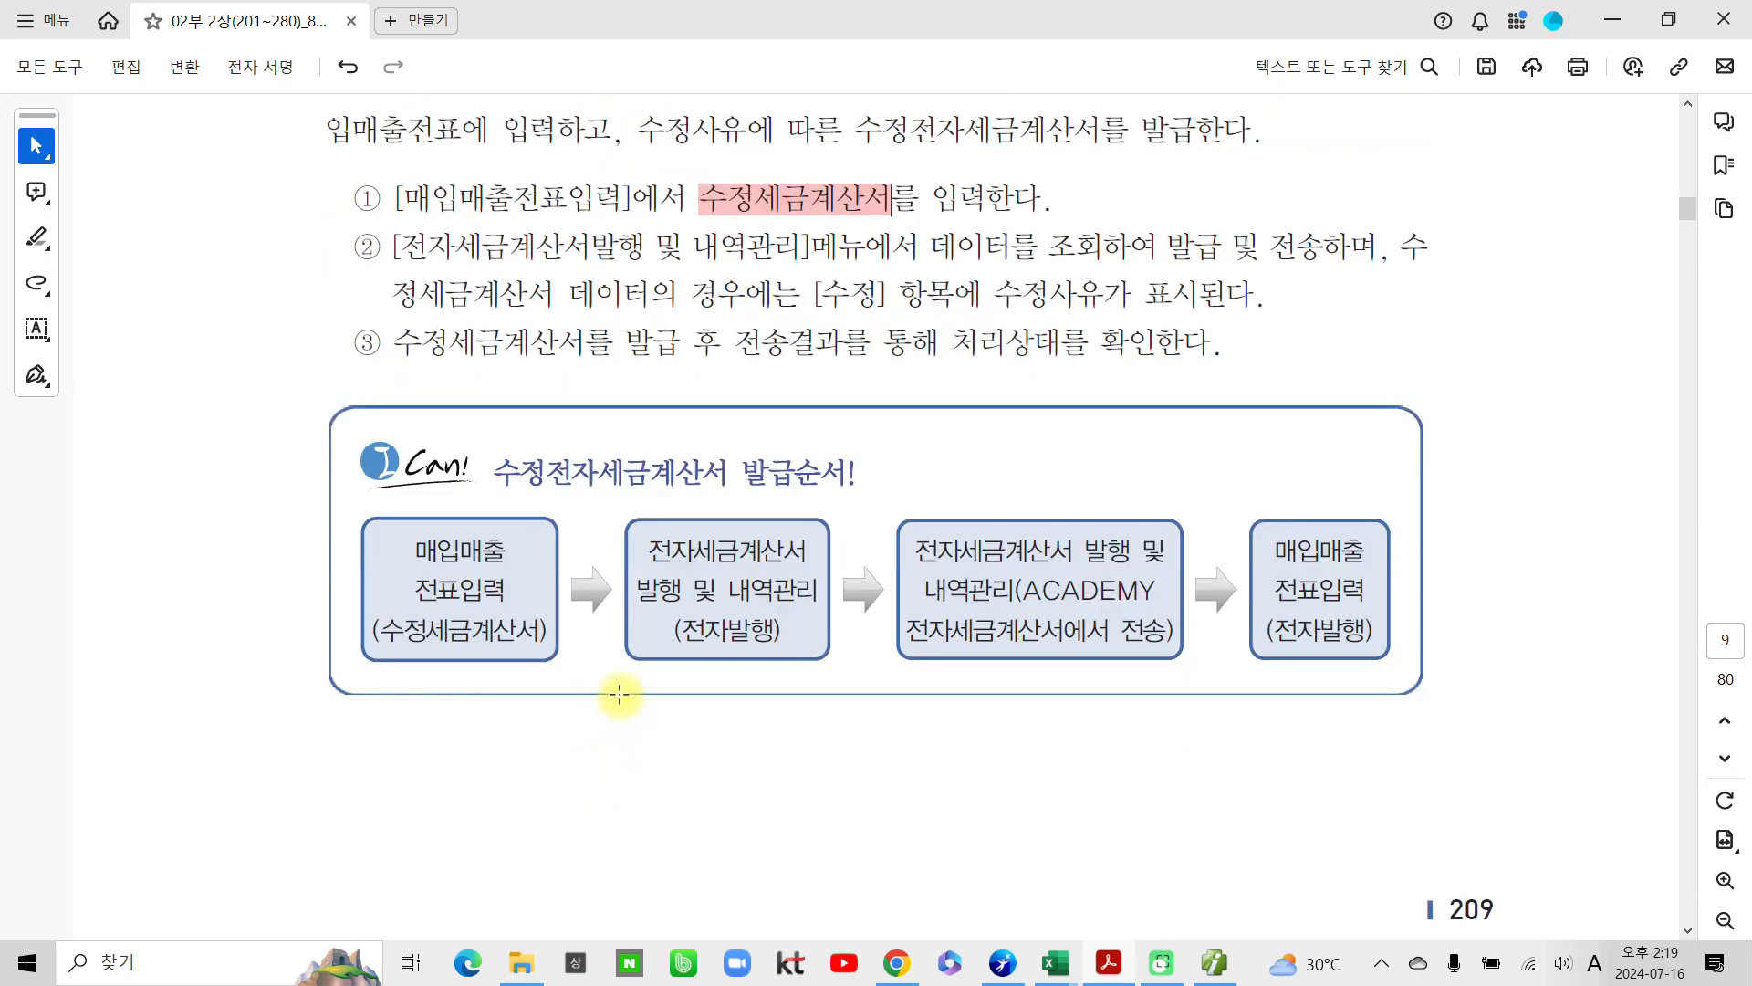
pyautogui.scroll(-4, 894, 681)
pyautogui.scroll(-18, 894, 681)
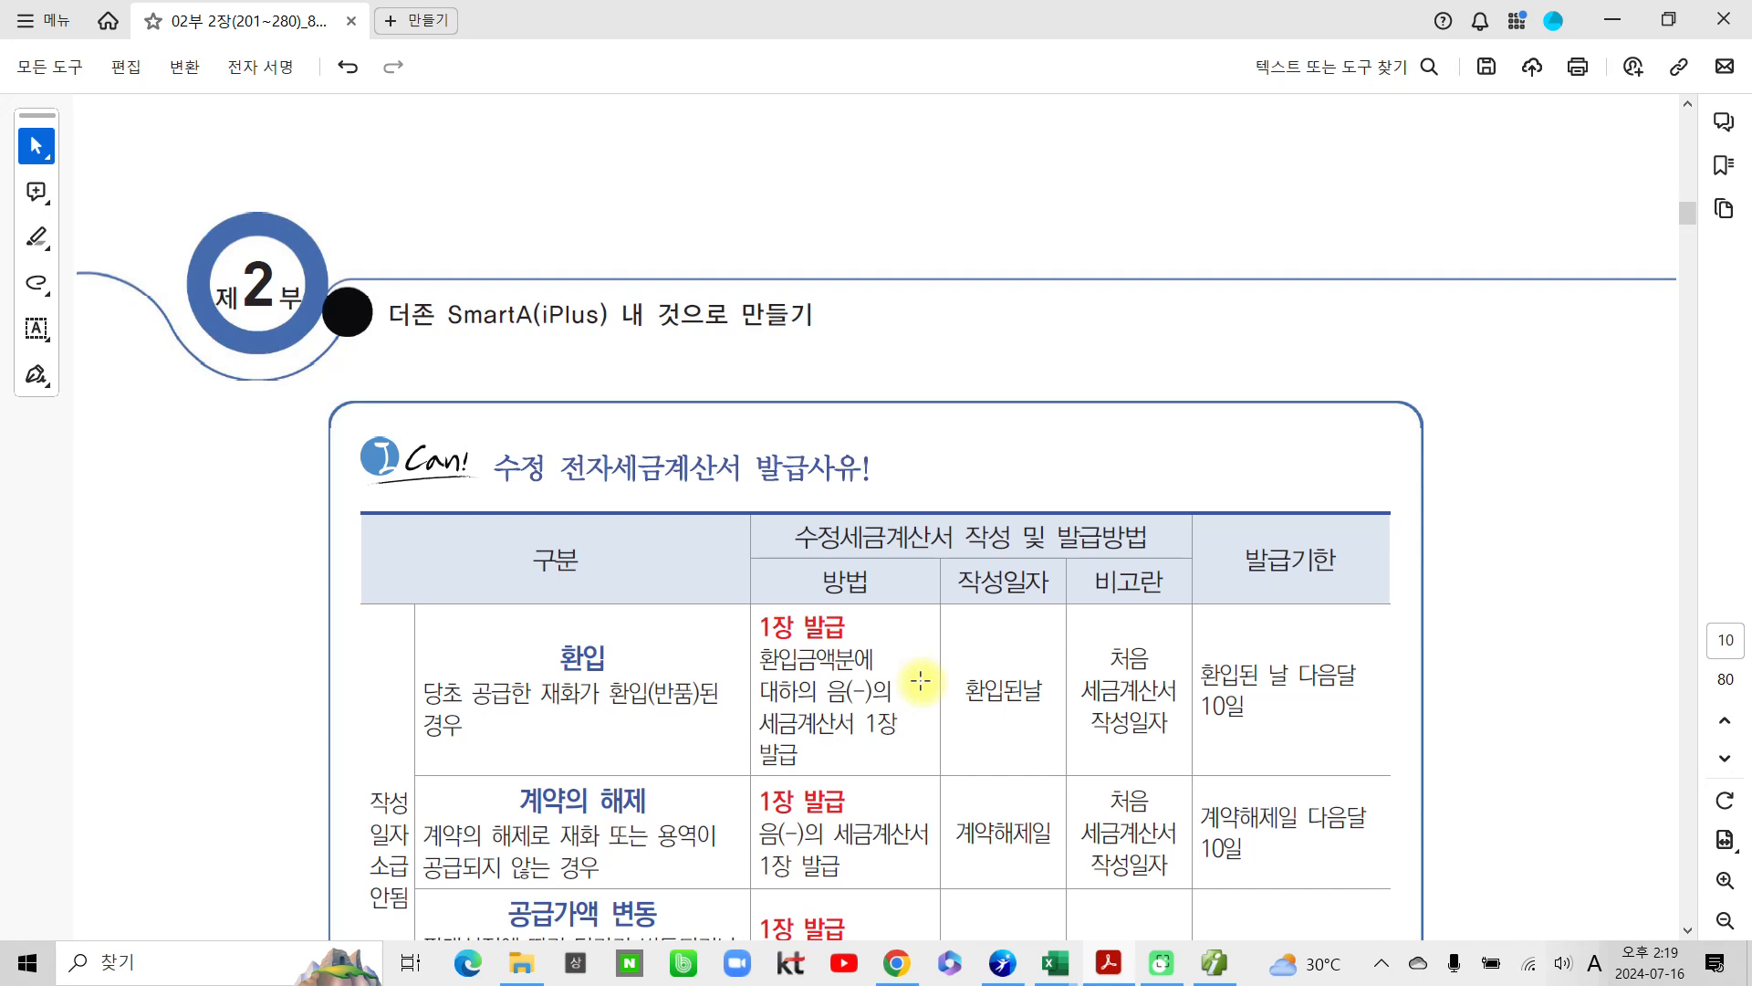
pyautogui.scroll(-3, 918, 684)
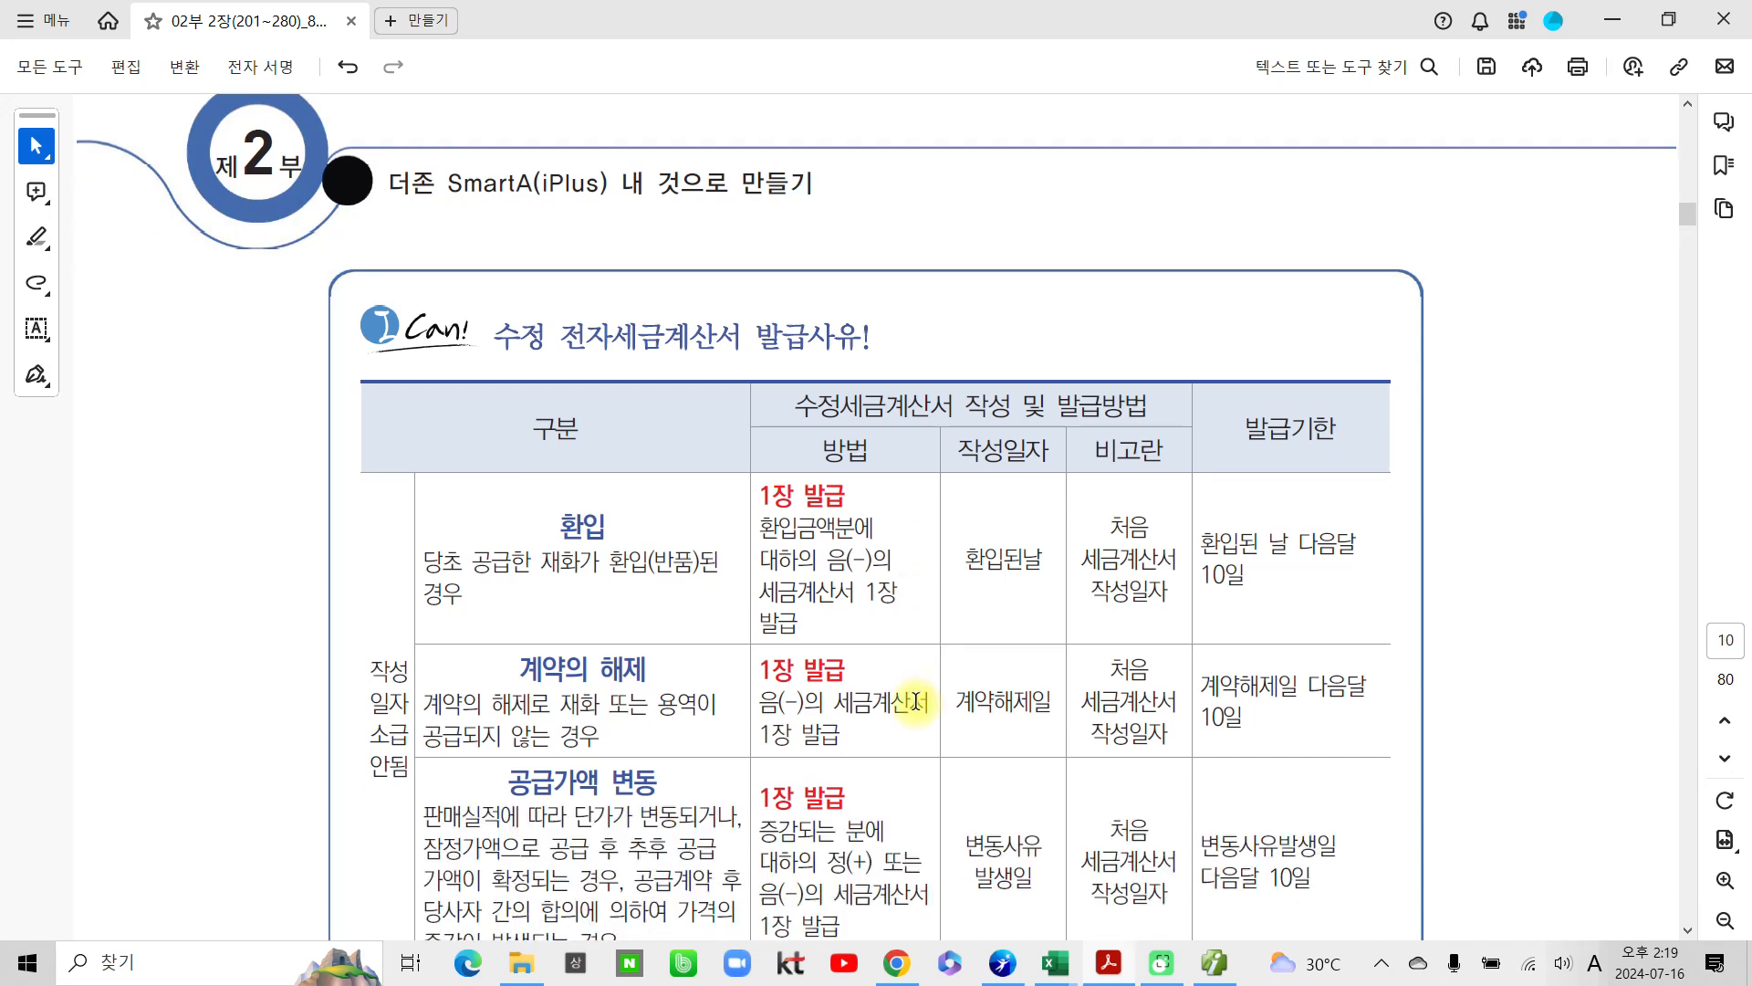
pyautogui.scroll(-1, 915, 701)
pyautogui.scroll(-1, 445, 654)
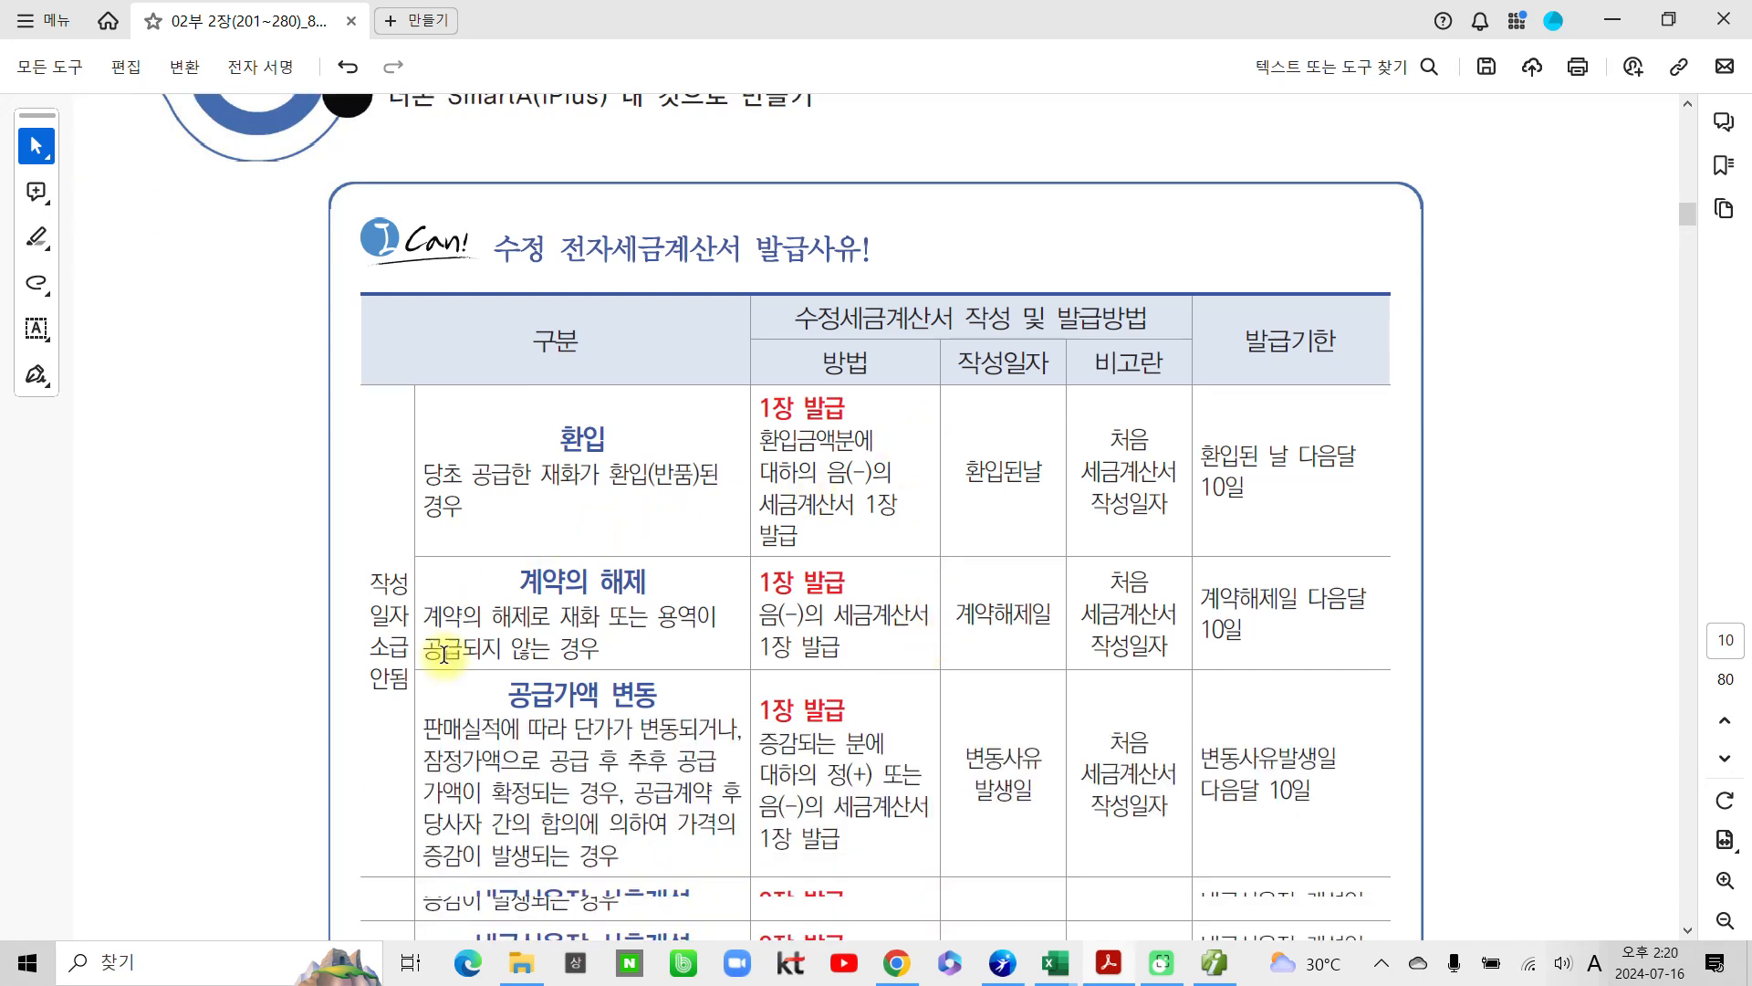
pyautogui.scroll(-10, 444, 653)
pyautogui.scroll(-4, 430, 618)
pyautogui.scroll(11, 370, 580)
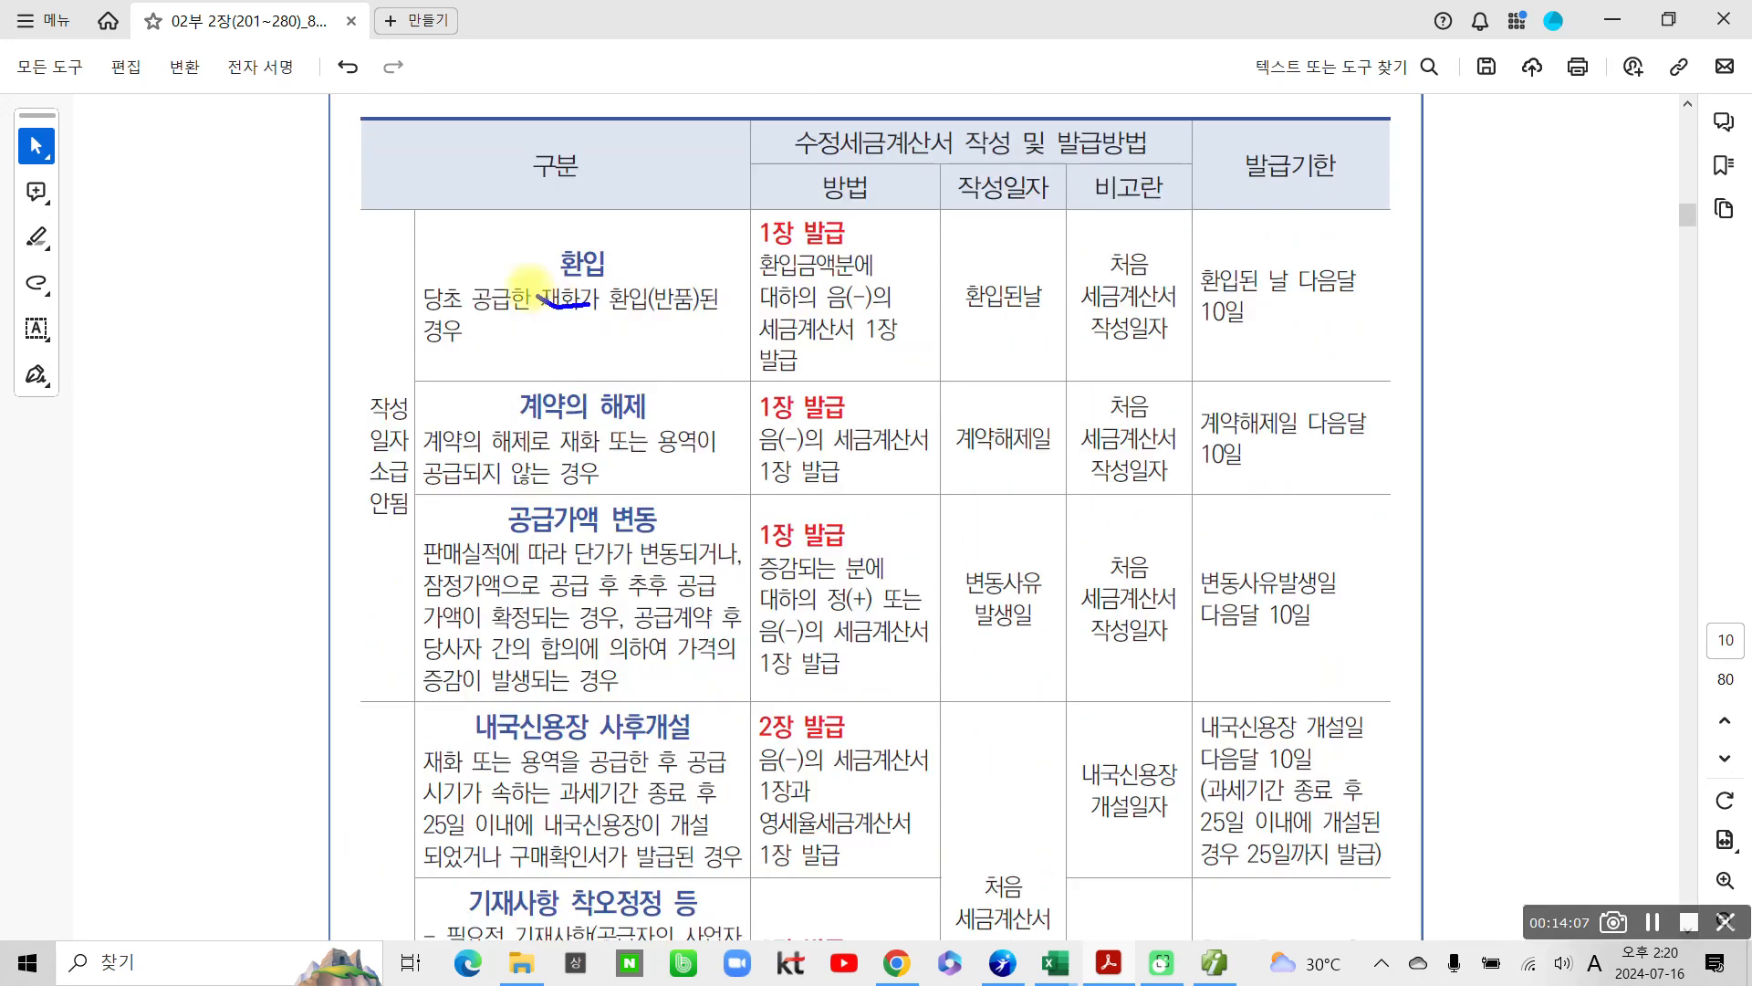
# Step: In the 환입 row, circle 환입 and 환입된날, underline 환입(반품) and 음(-)의 세금계산서 1장, and mark 발급
pyautogui.moveTo(552, 306); pyautogui.dragTo(595, 335)
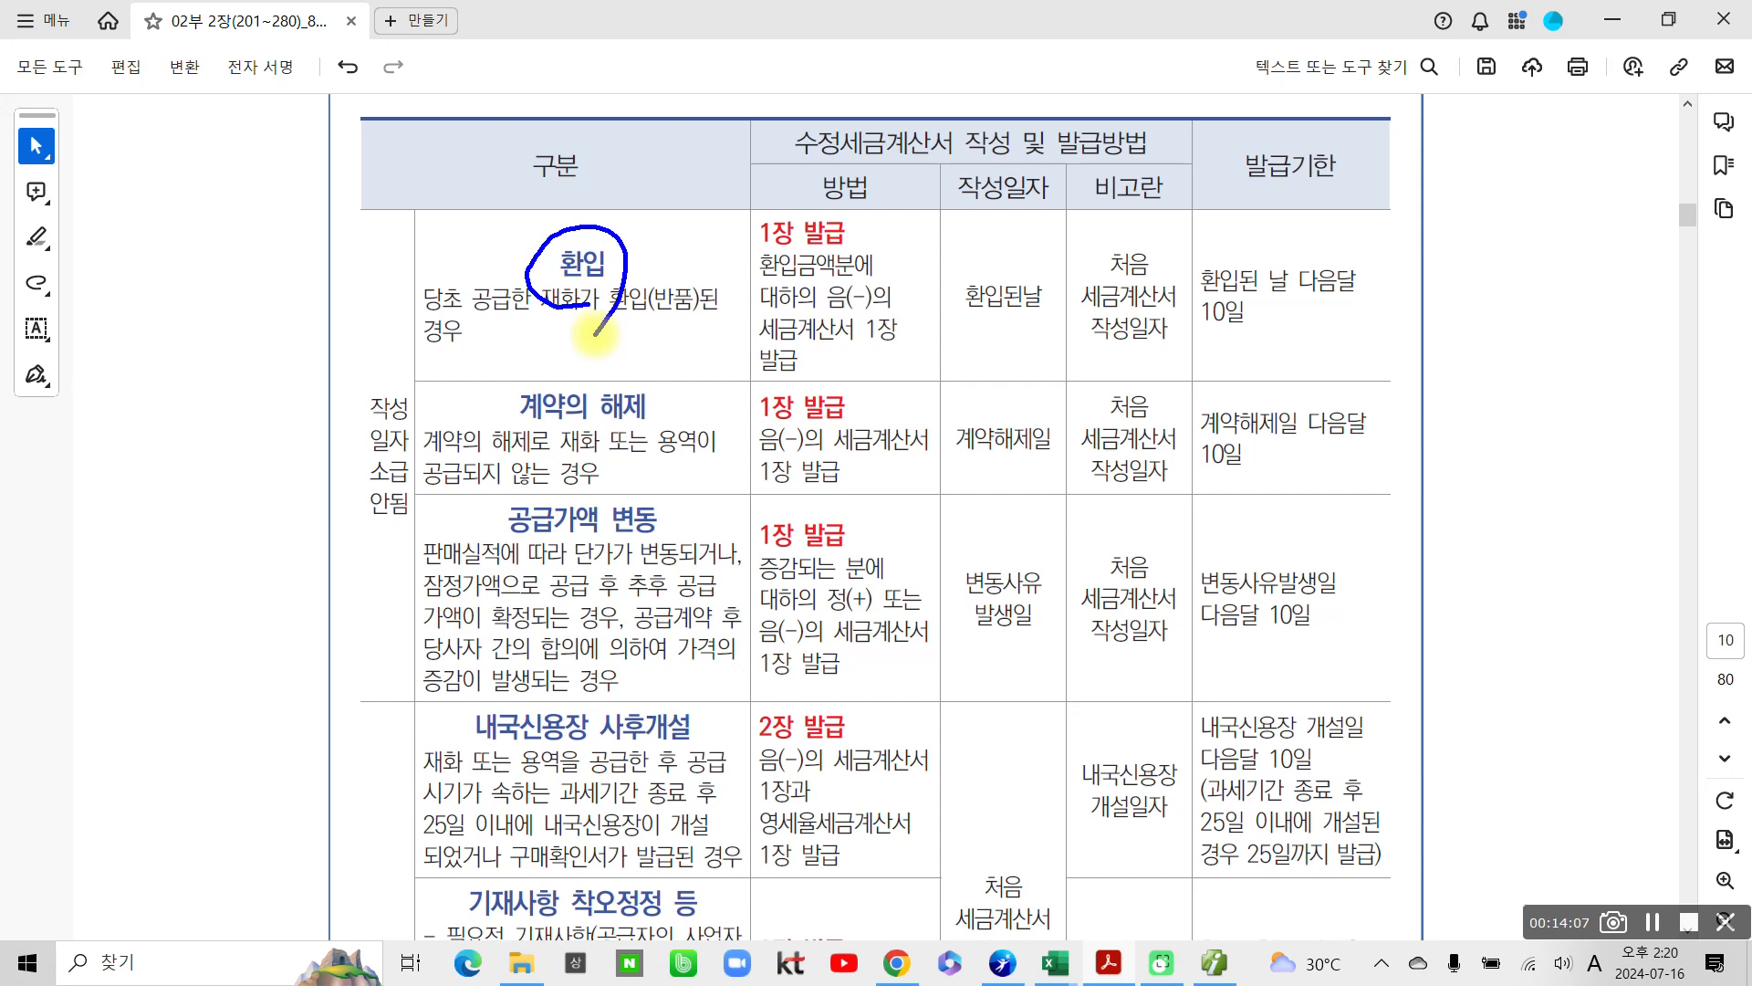
pyautogui.moveTo(641, 324); pyautogui.dragTo(698, 336)
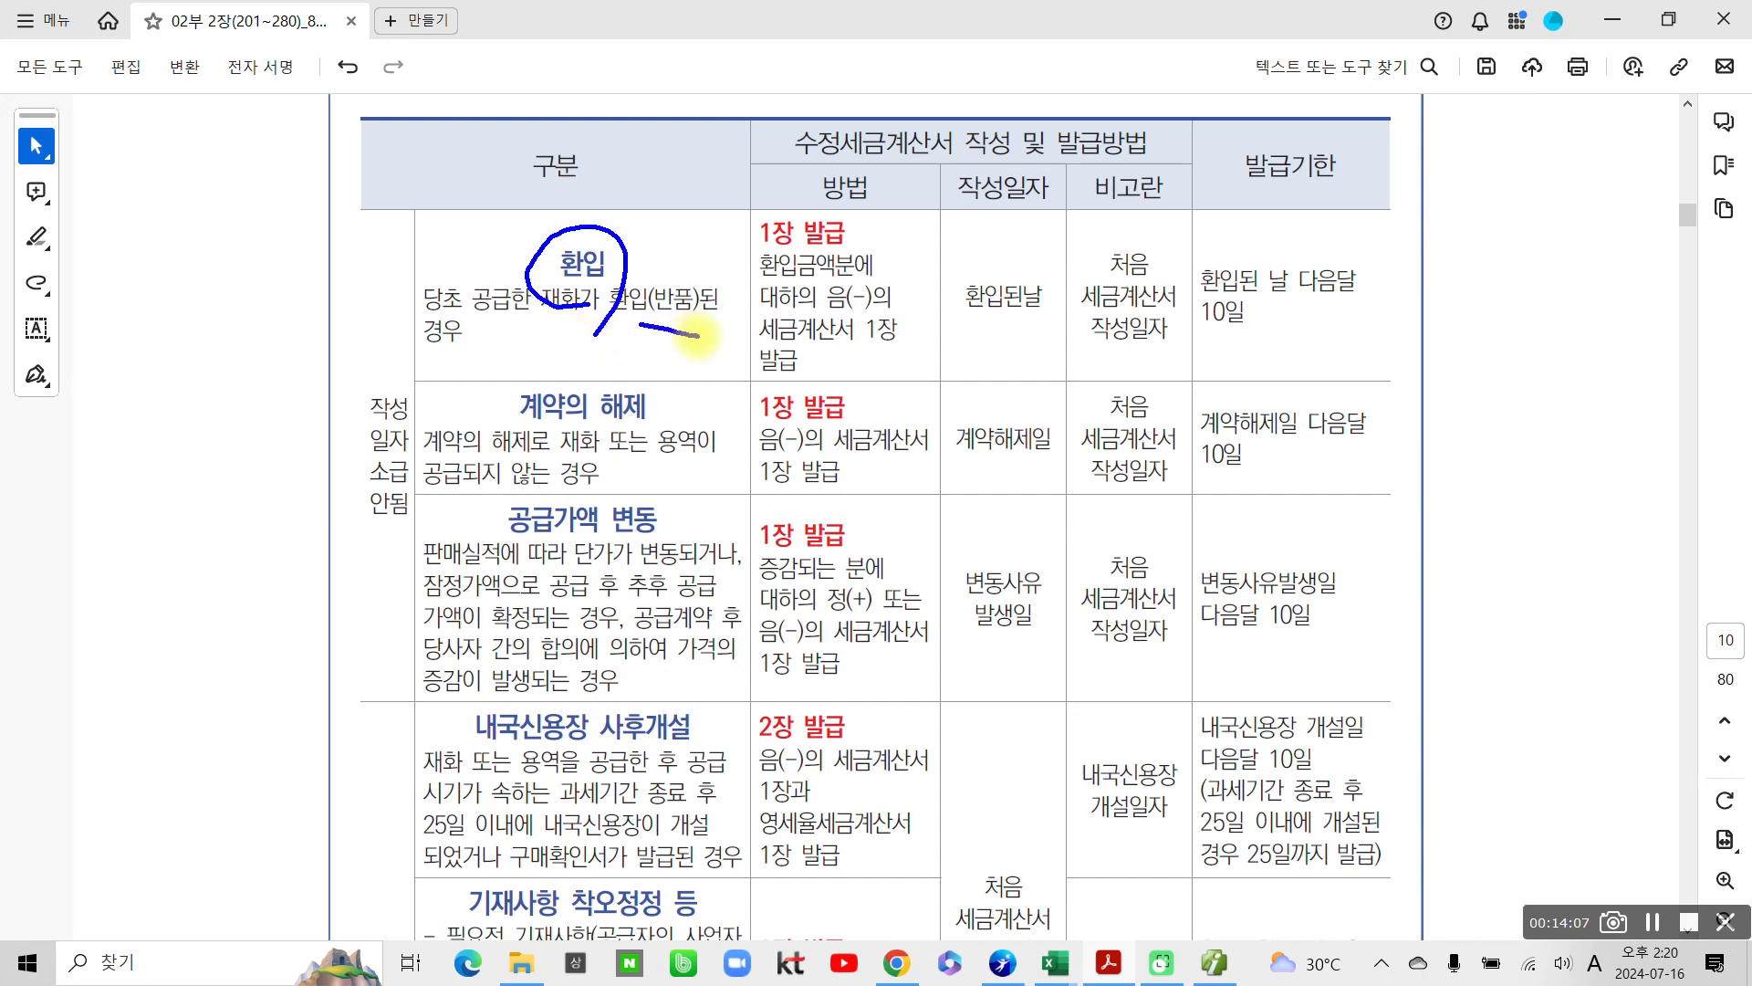
pyautogui.moveTo(833, 321); pyautogui.dragTo(890, 324)
pyautogui.moveTo(786, 349); pyautogui.dragTo(902, 356)
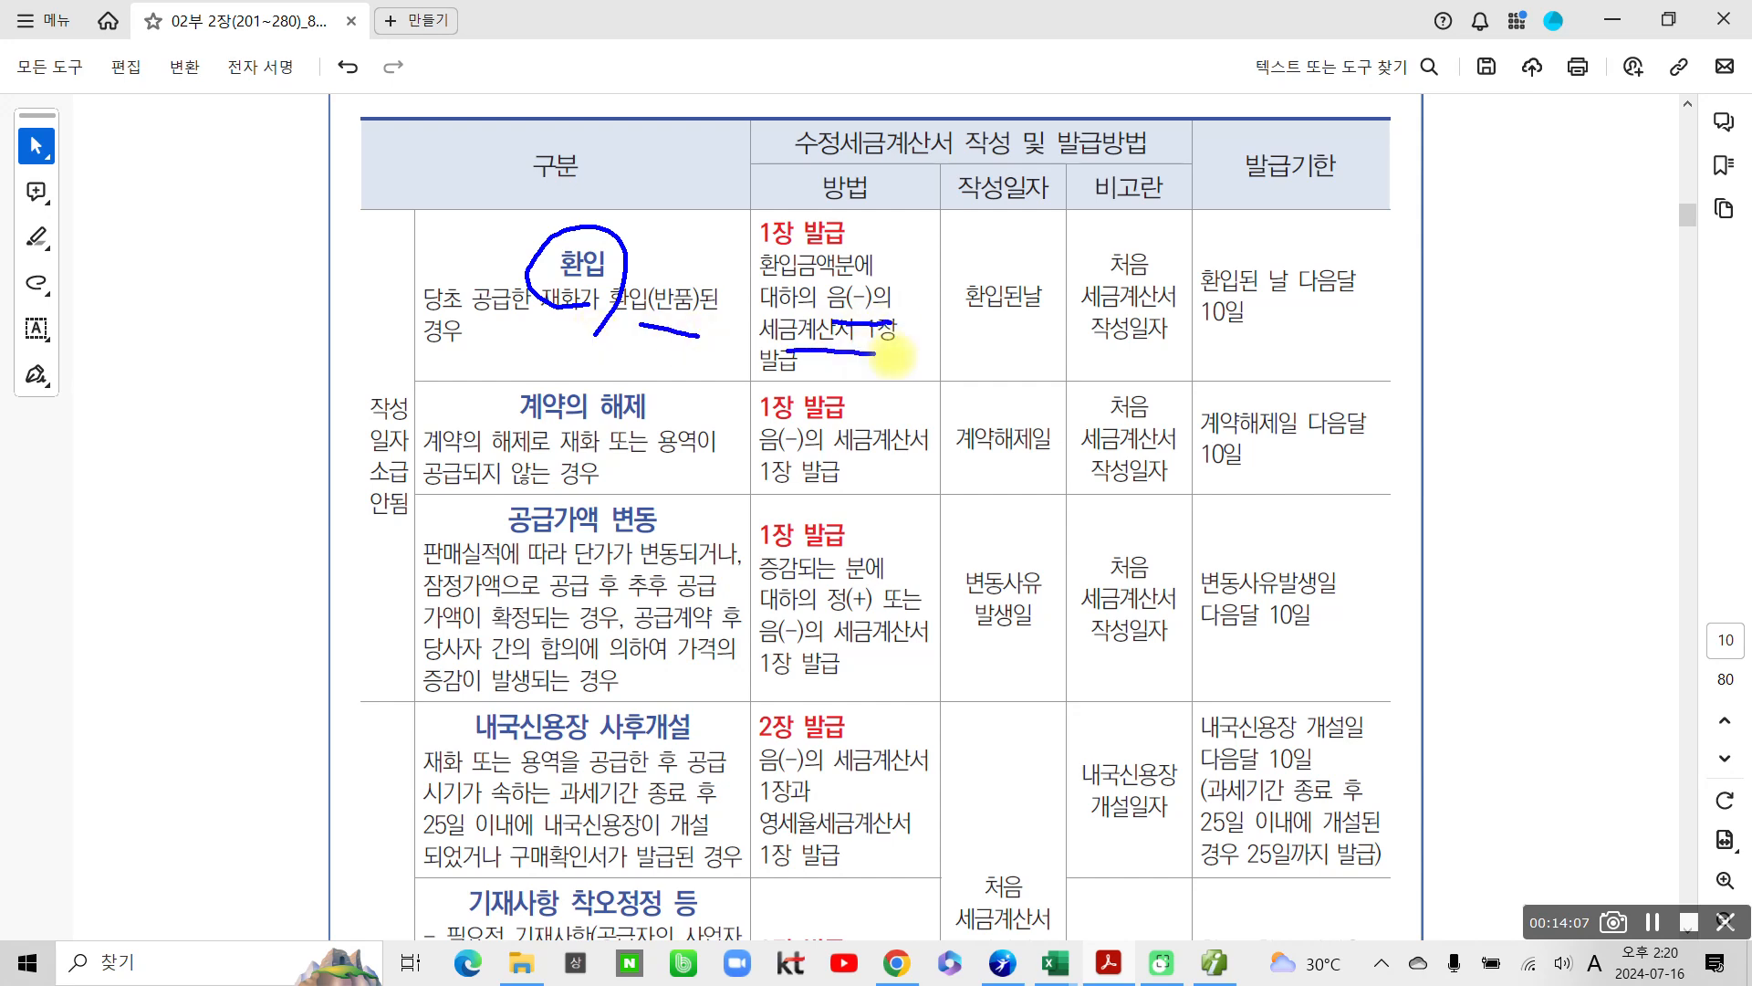
pyautogui.moveTo(795, 352); pyautogui.dragTo(790, 395)
pyautogui.moveTo(812, 360); pyautogui.dragTo(812, 370)
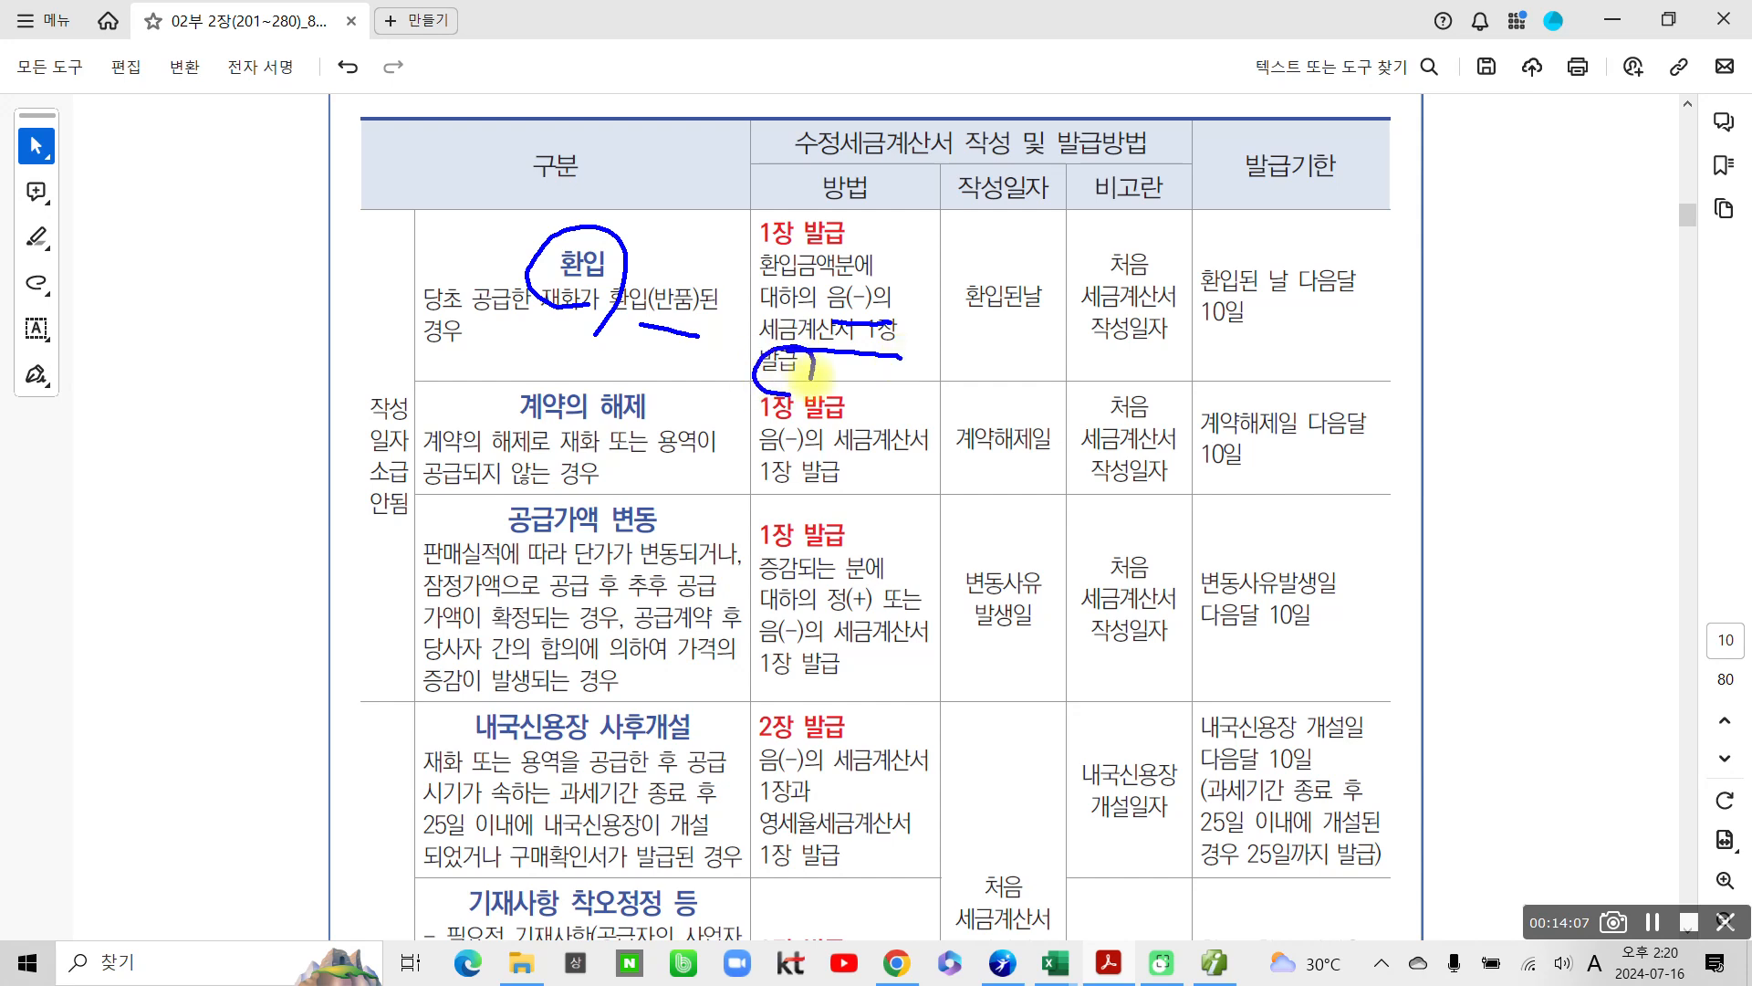
pyautogui.moveTo(1021, 245)
pyautogui.mouseDown()
pyautogui.moveTo(1035, 328)
pyautogui.moveTo(1018, 335)
pyautogui.mouseUp()
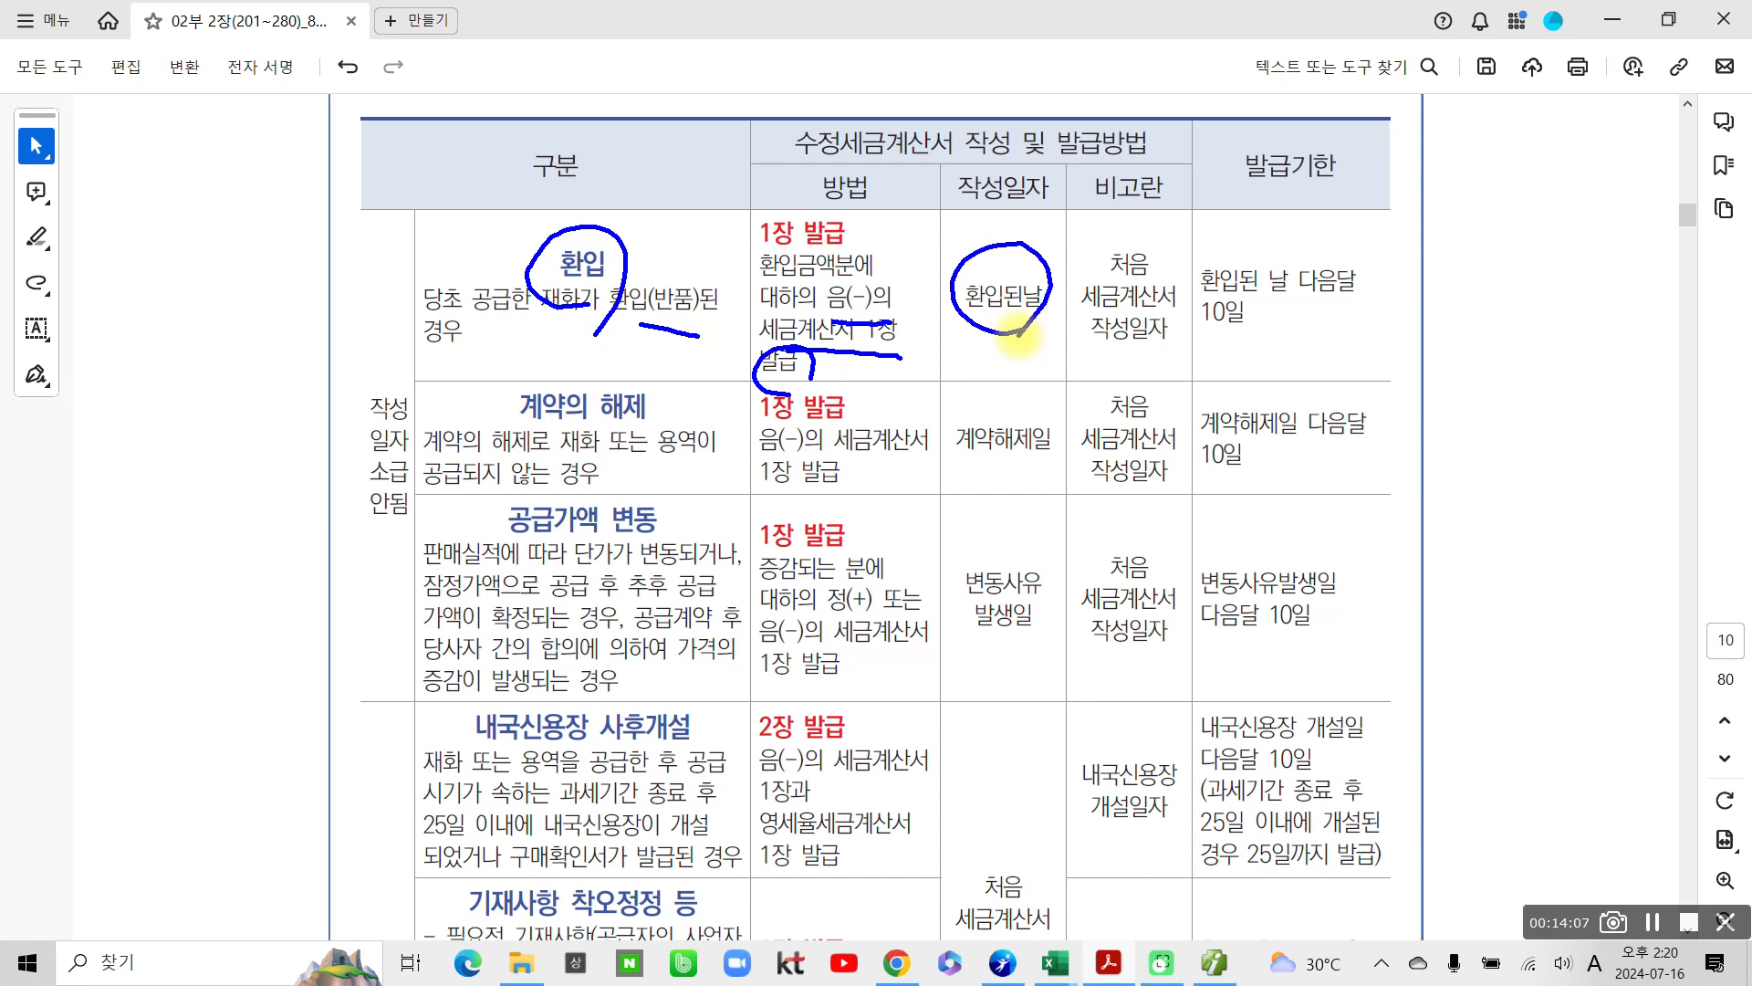
# Step: In the 계약의 해제 row, circle the row heading, the date 계약해제일 and the 음(-) issuing method
pyautogui.moveTo(638, 452)
pyautogui.mouseDown()
pyautogui.moveTo(650, 374)
pyautogui.moveTo(628, 449)
pyautogui.mouseUp()
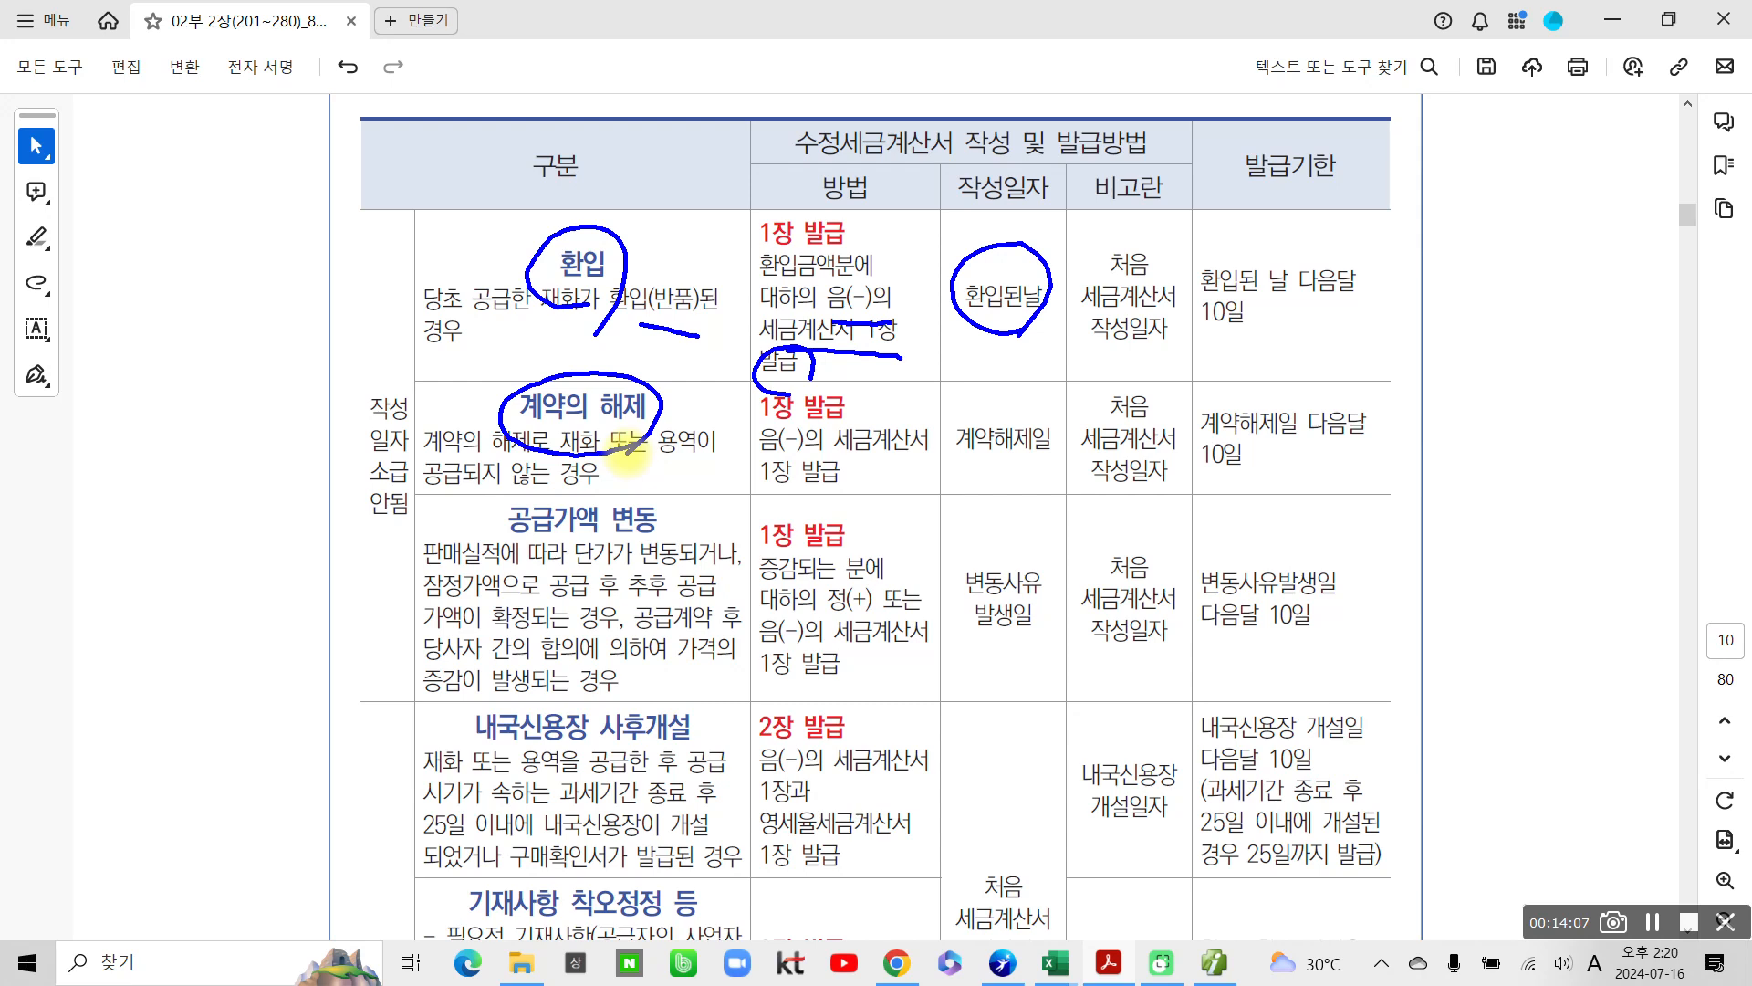
pyautogui.moveTo(1059, 461)
pyautogui.mouseDown()
pyautogui.moveTo(950, 461)
pyautogui.moveTo(1052, 488)
pyautogui.mouseUp()
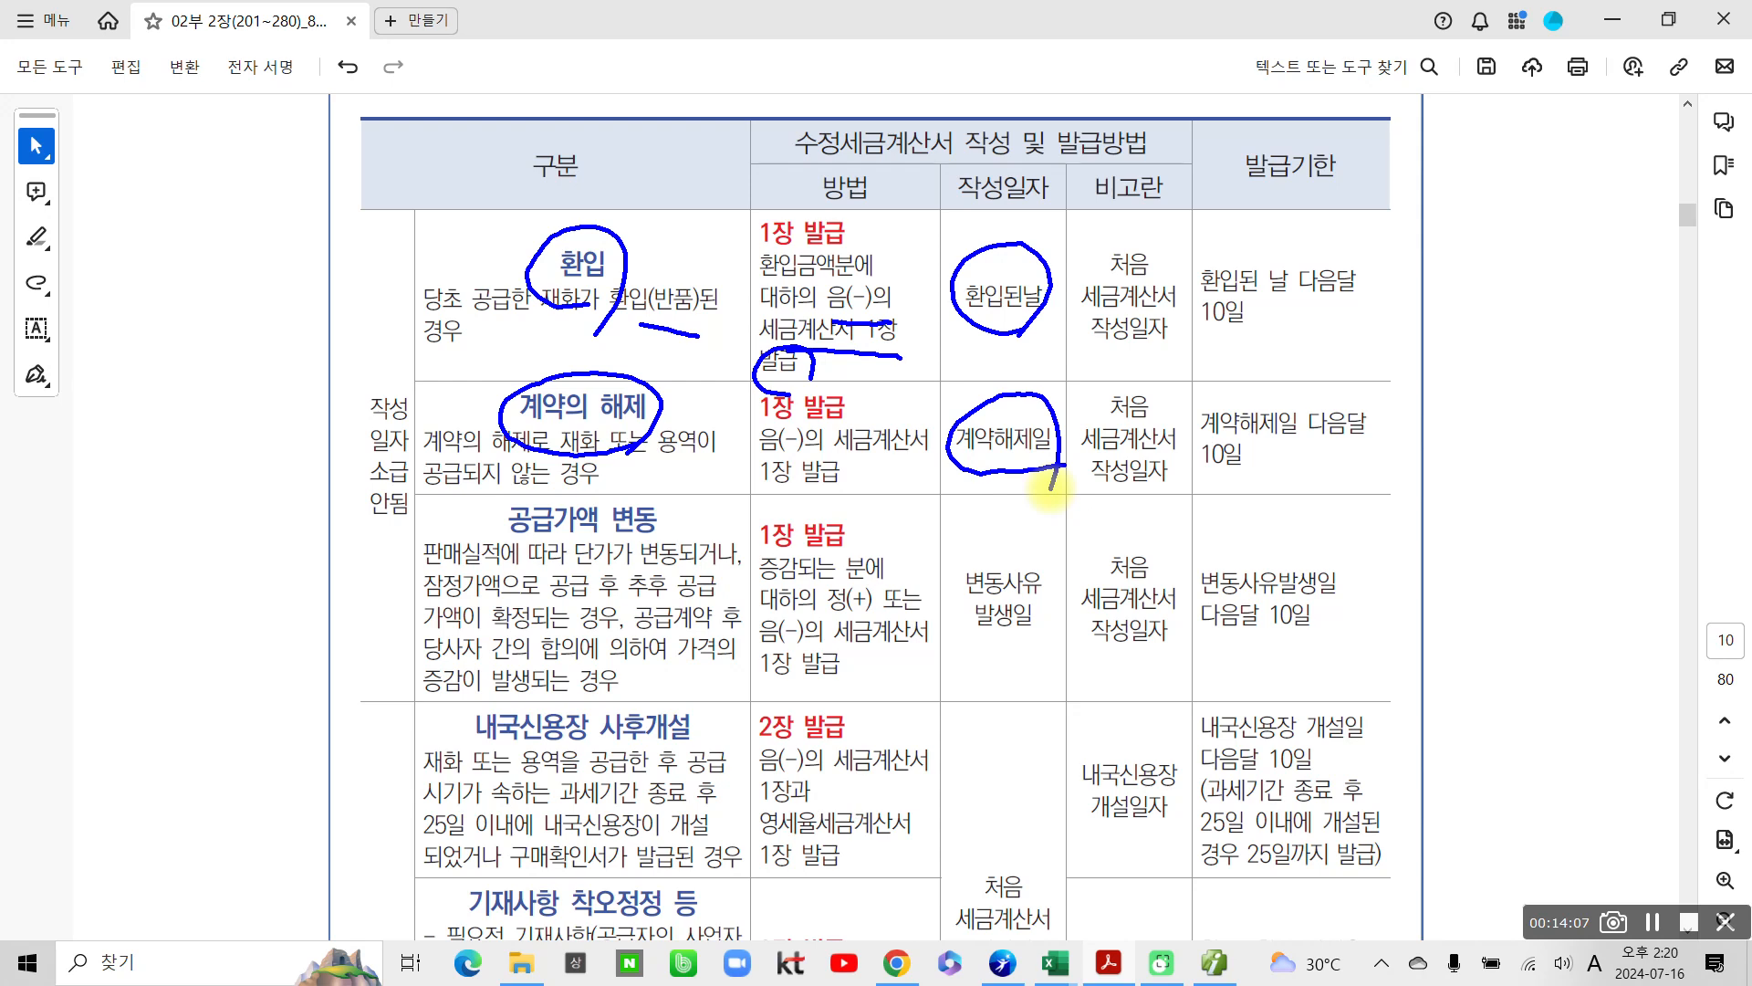
pyautogui.moveTo(805, 427)
pyautogui.mouseDown()
pyautogui.moveTo(775, 456)
pyautogui.moveTo(796, 454)
pyautogui.mouseUp()
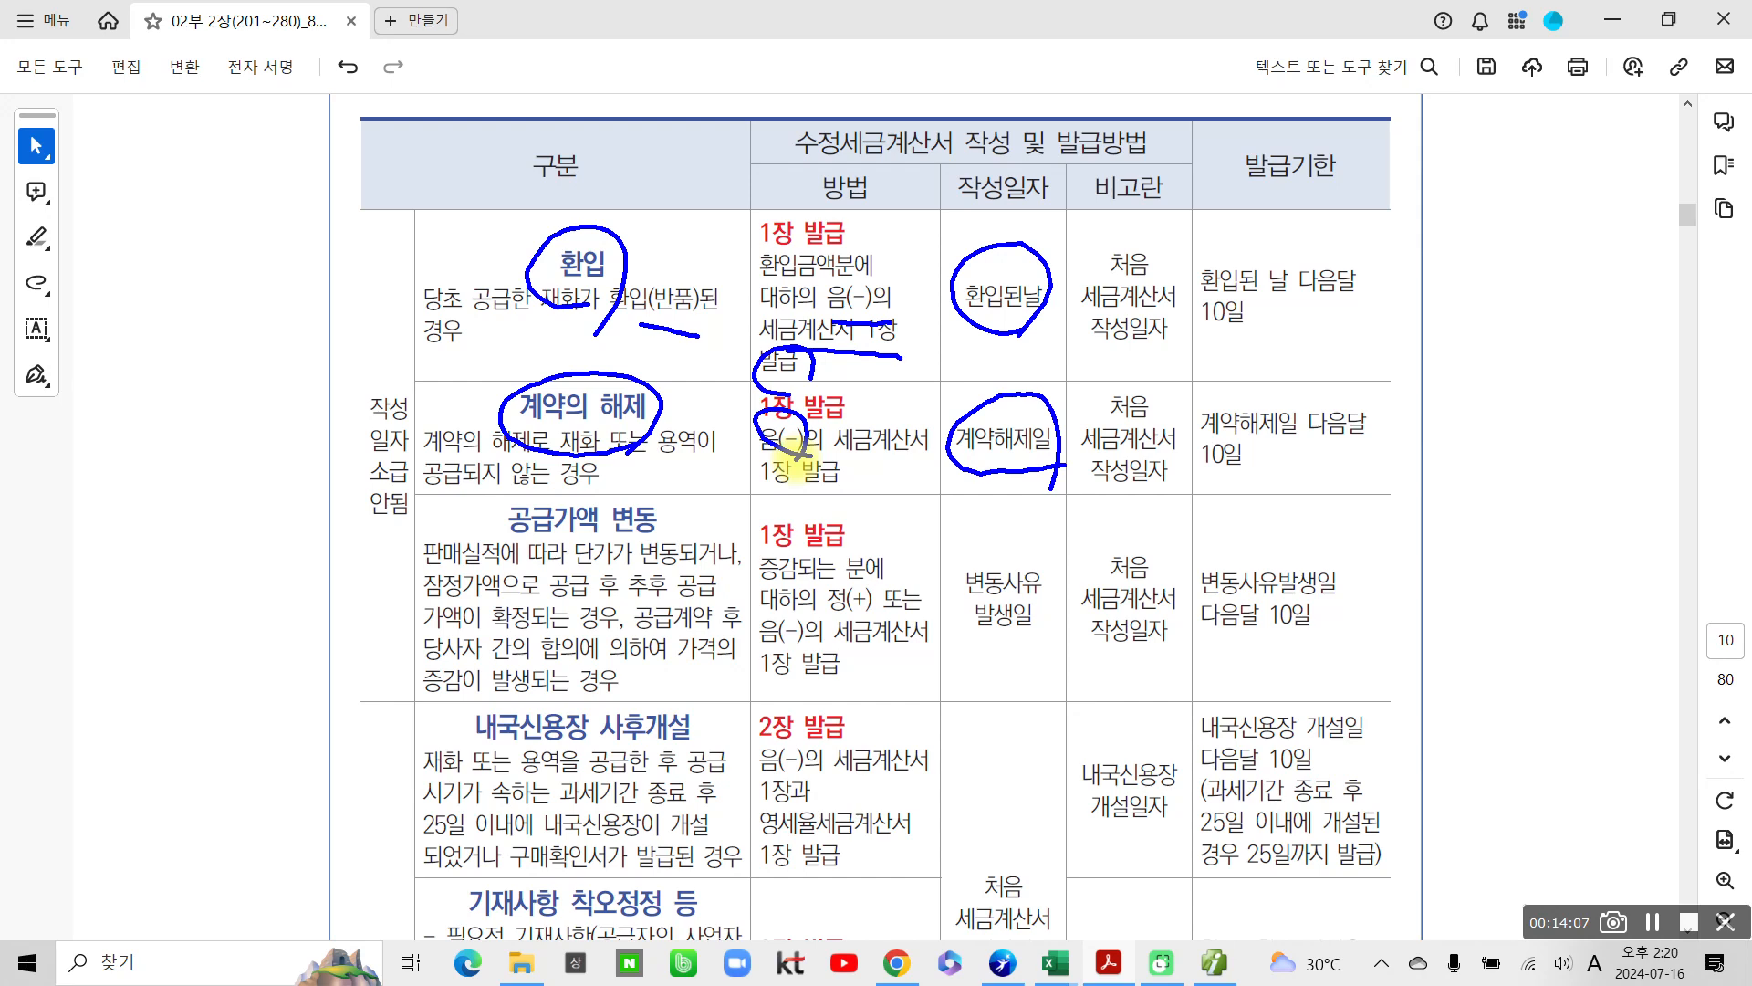
# Step: In the 공급가액 변동 row, circle the heading, 변동사유 발생일 and 정(+), underline the heading, mark 음(-), and clear all the drawn marks
pyautogui.moveTo(666, 519)
pyautogui.mouseDown()
pyautogui.moveTo(576, 558)
pyautogui.moveTo(482, 516)
pyautogui.moveTo(675, 528)
pyautogui.mouseUp()
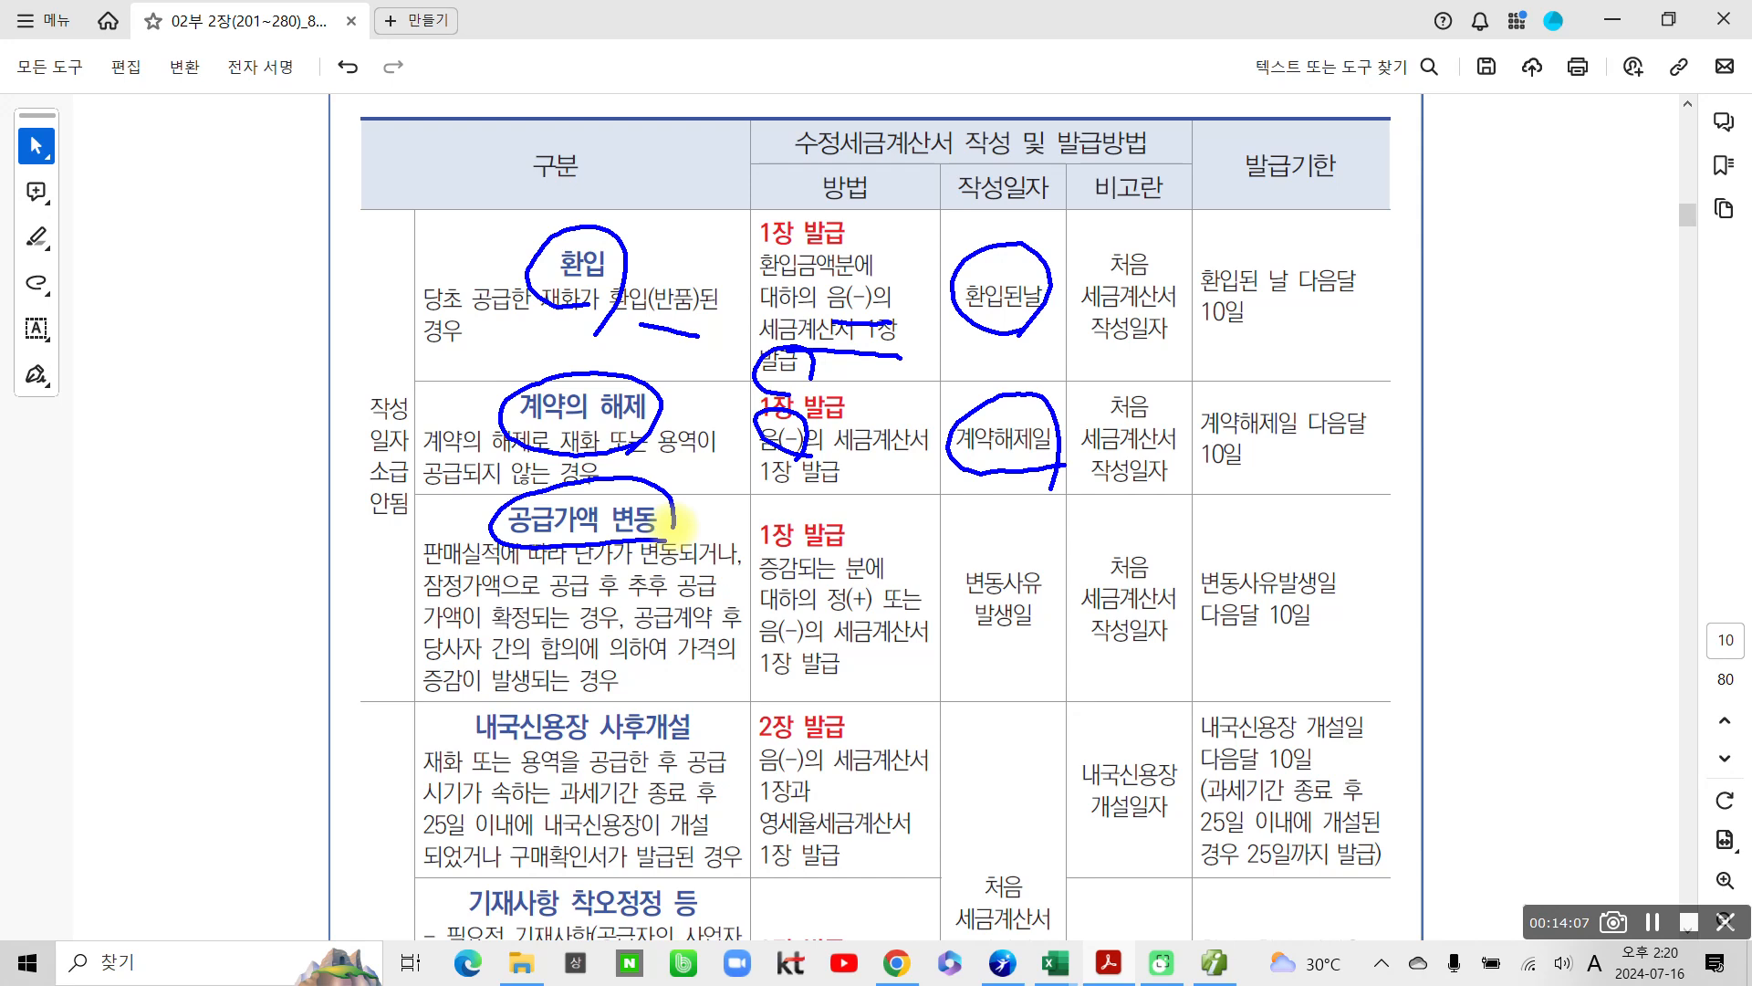
pyautogui.moveTo(990, 650)
pyautogui.mouseDown()
pyautogui.moveTo(995, 541)
pyautogui.moveTo(995, 662)
pyautogui.mouseUp()
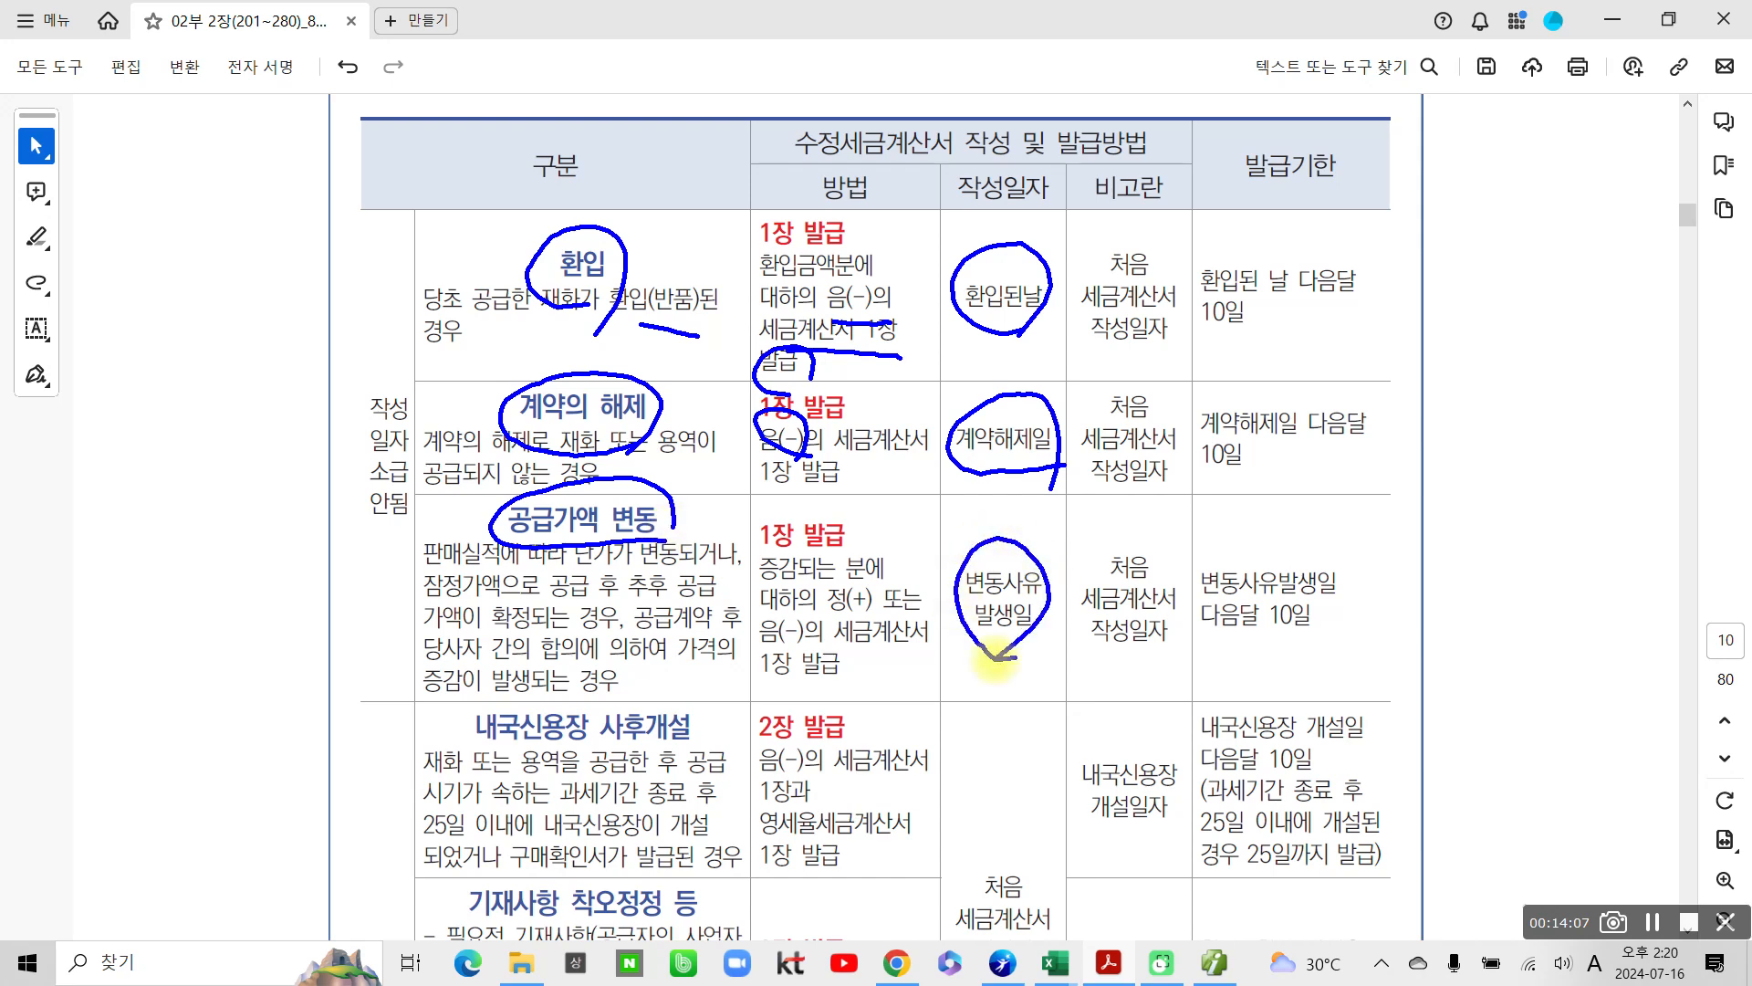
pyautogui.moveTo(862, 584)
pyautogui.mouseDown()
pyautogui.moveTo(820, 613)
pyautogui.moveTo(871, 609)
pyautogui.mouseUp()
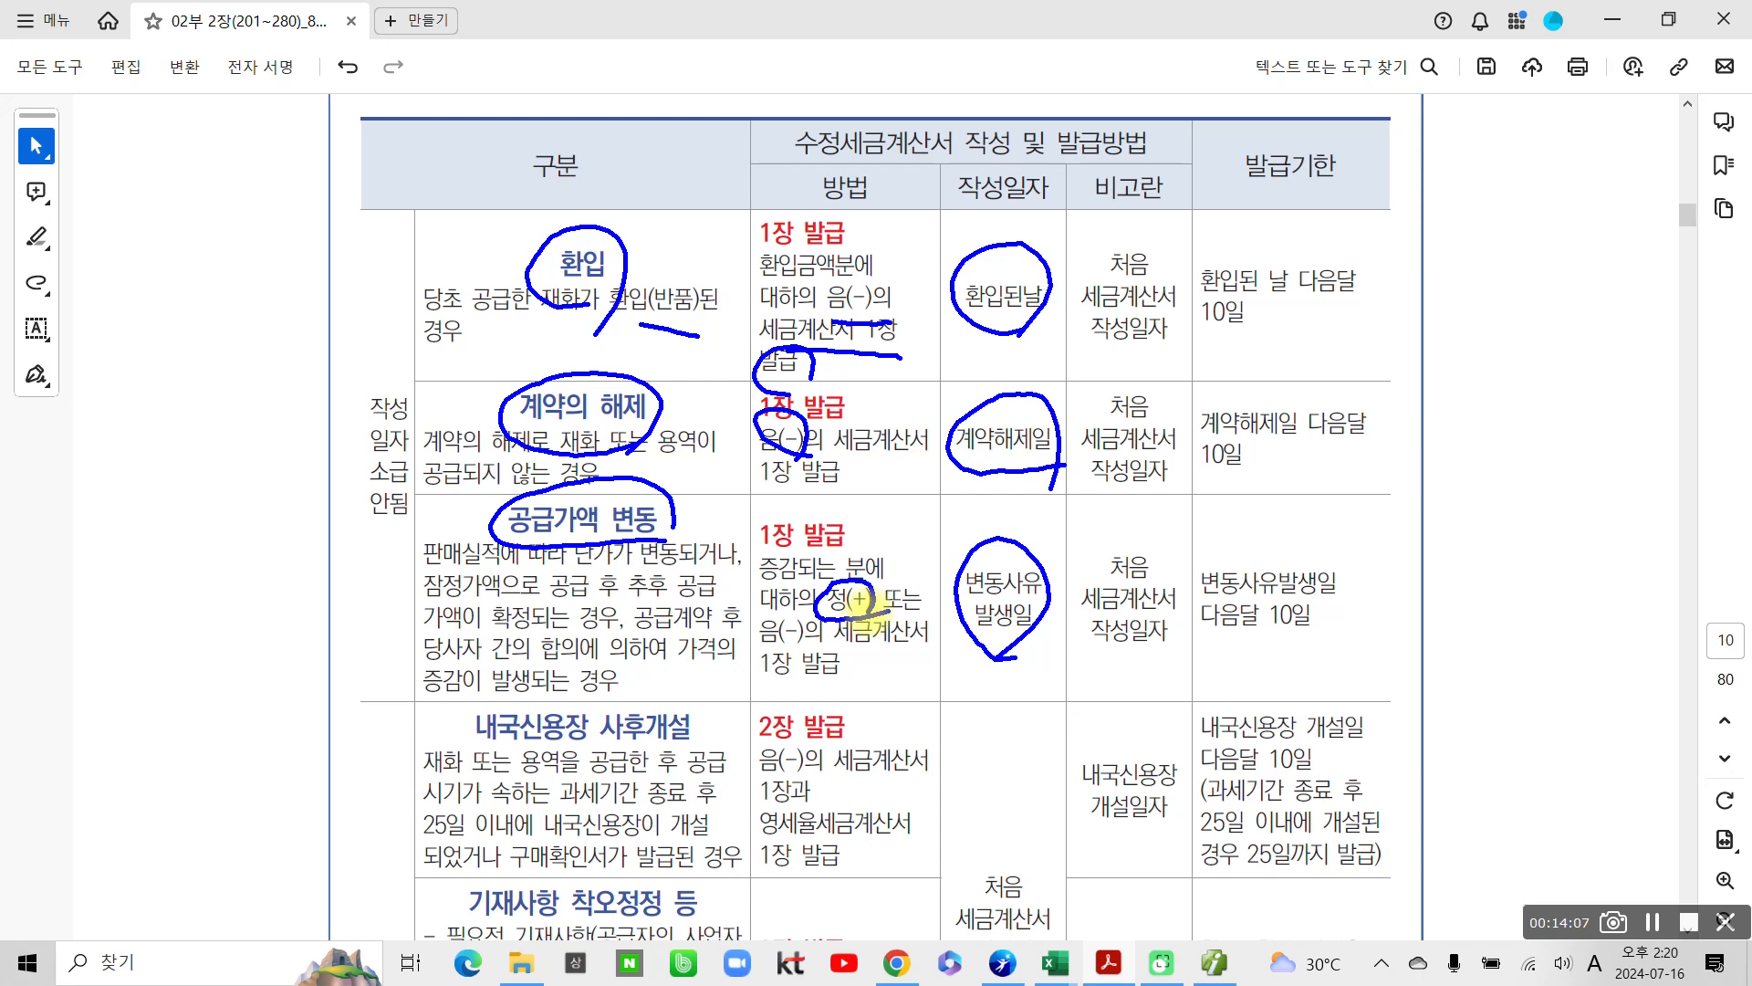
pyautogui.moveTo(630, 551); pyautogui.dragTo(676, 564)
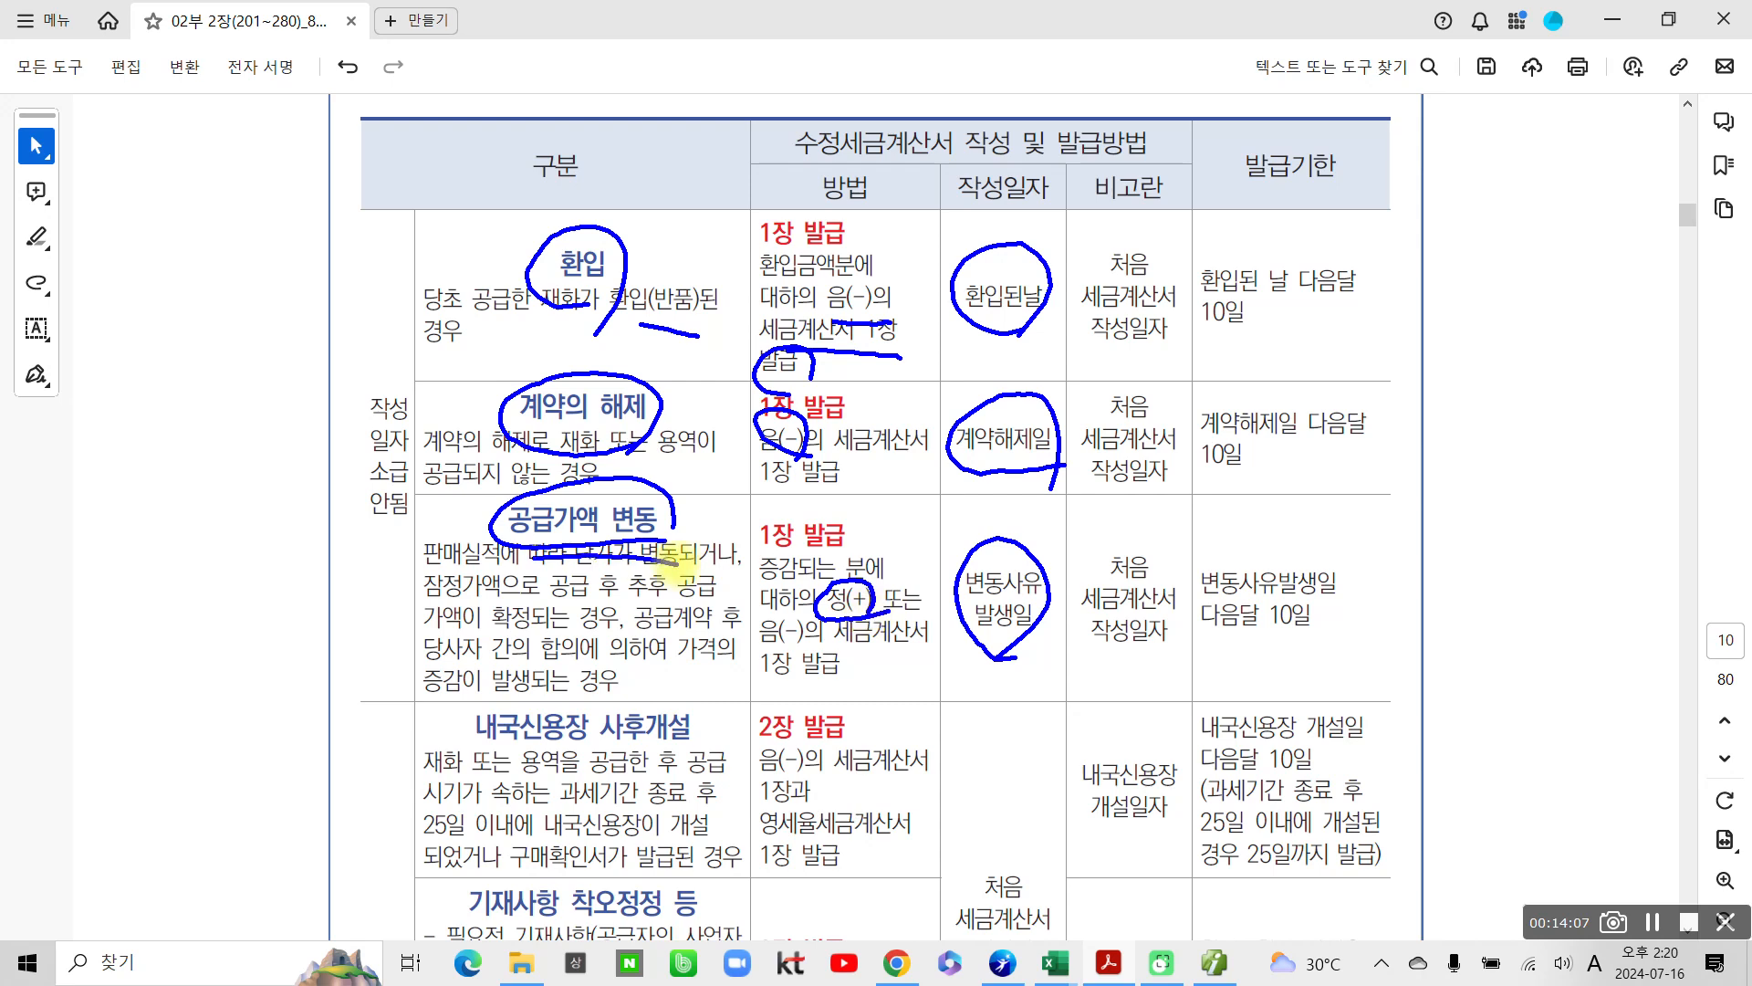
pyautogui.moveTo(803, 616); pyautogui.dragTo(818, 657)
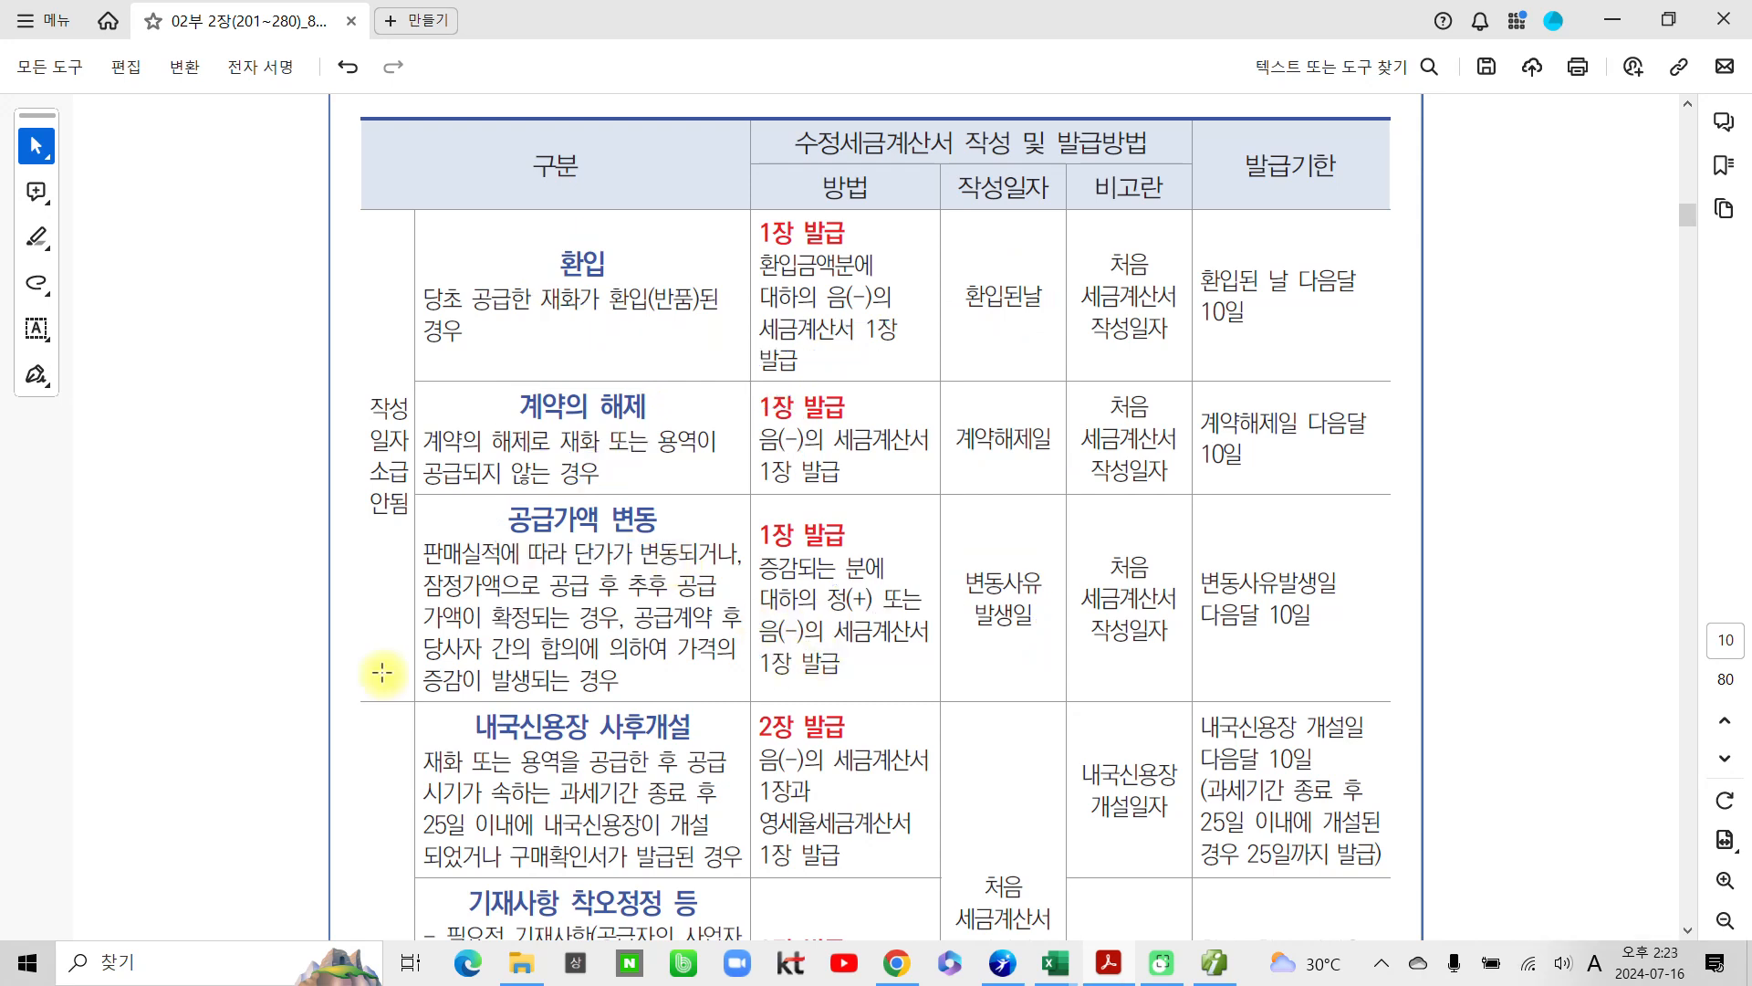
# Step: In the 내국신용장 사후개설 row, circle the heading, 구매확인서, 내국신용장, 음(-)의 세금계산서, 영세율세금계산서 1장 and 내국신용장 개설일자
pyautogui.scroll(-3, 658, 802)
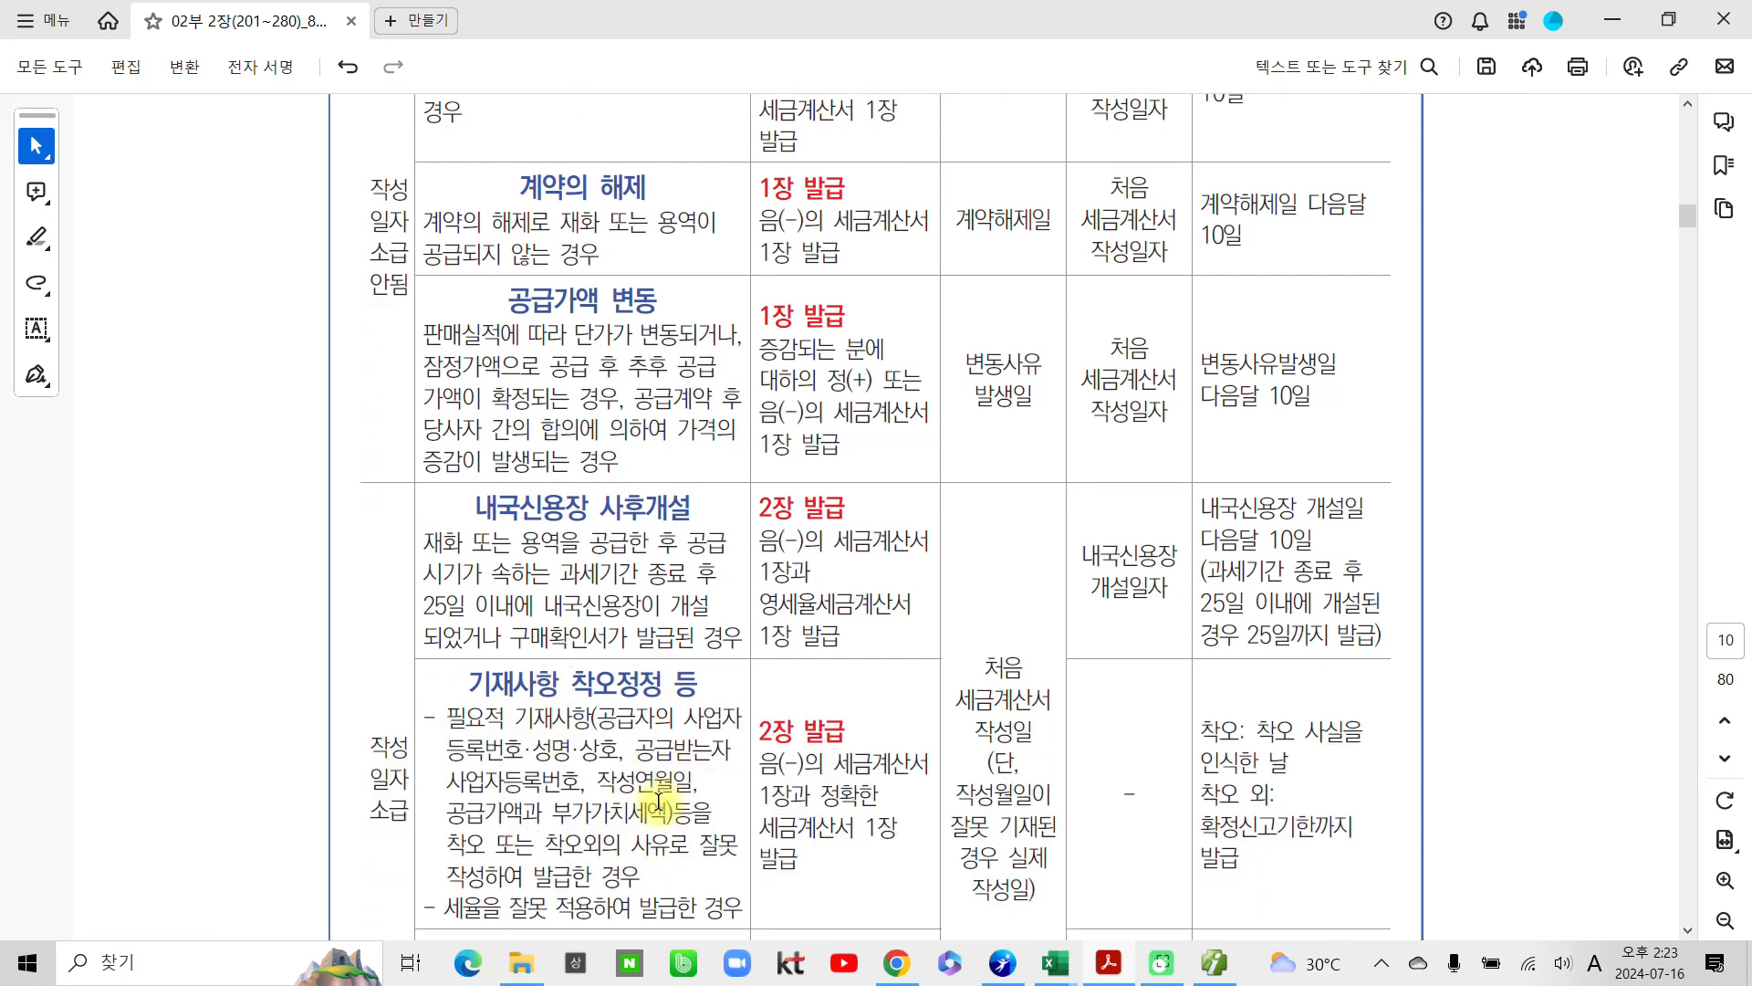
pyautogui.scroll(-3, 658, 802)
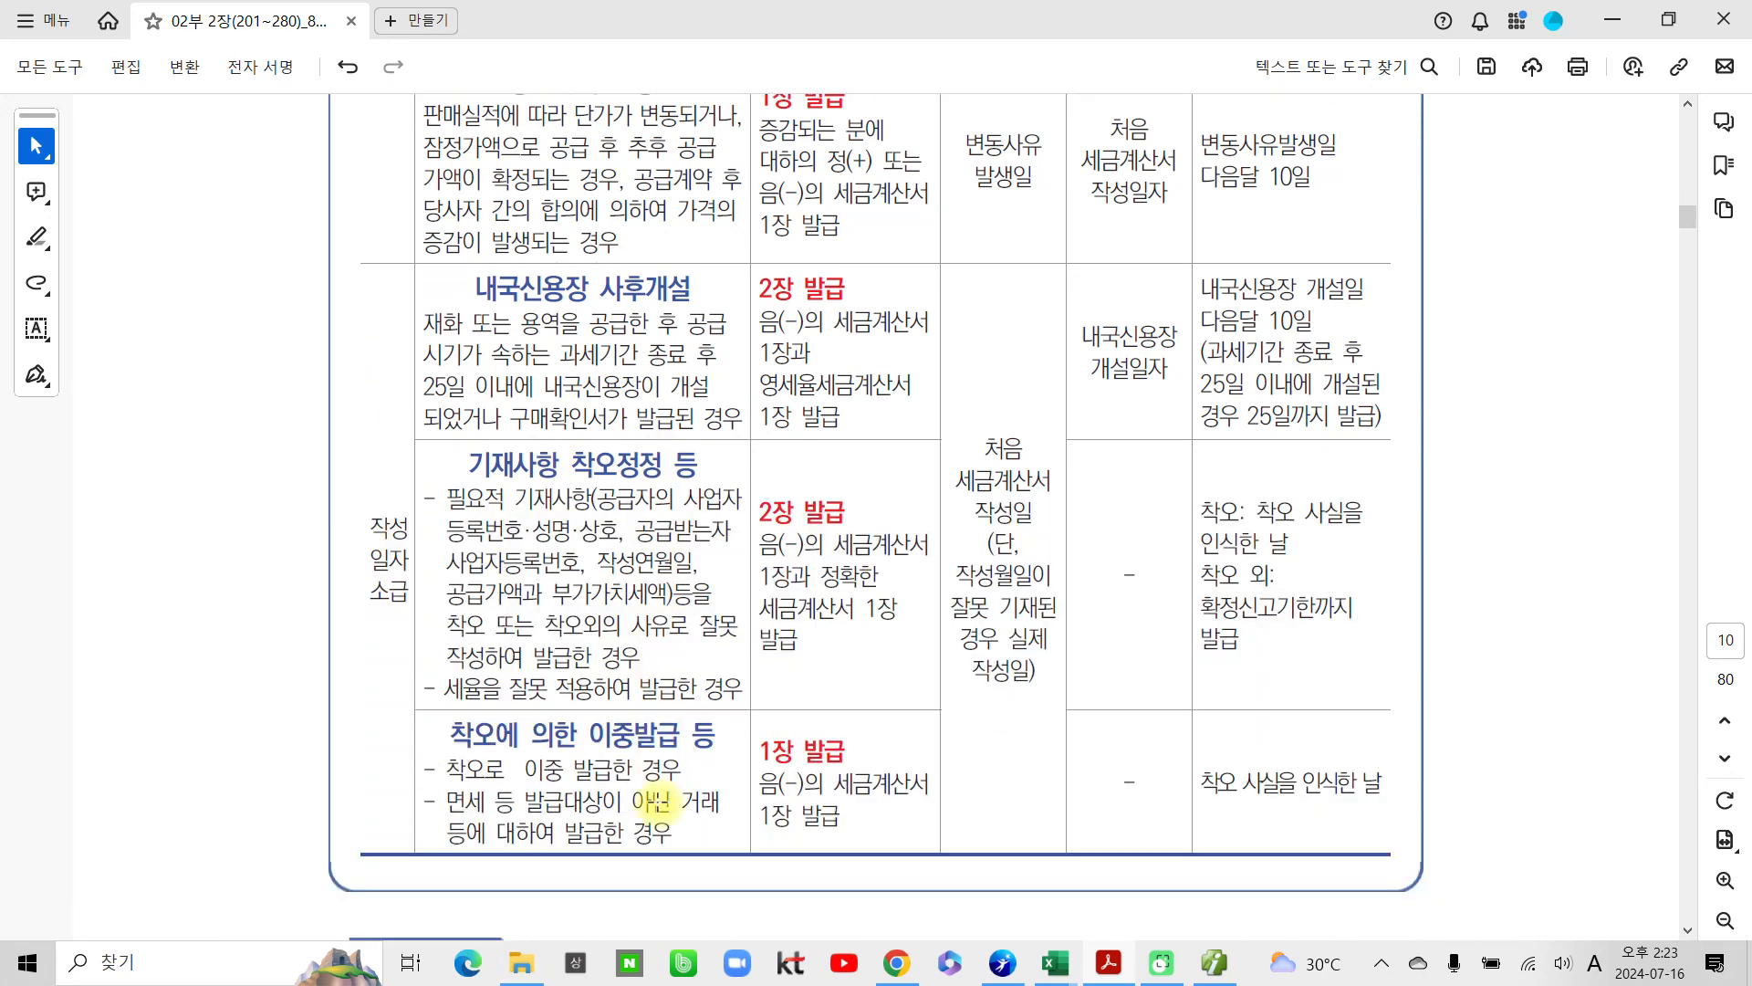
pyautogui.moveTo(462, 273)
pyautogui.mouseDown()
pyautogui.moveTo(506, 324)
pyautogui.moveTo(726, 283)
pyautogui.moveTo(452, 261)
pyautogui.moveTo(450, 276)
pyautogui.mouseUp()
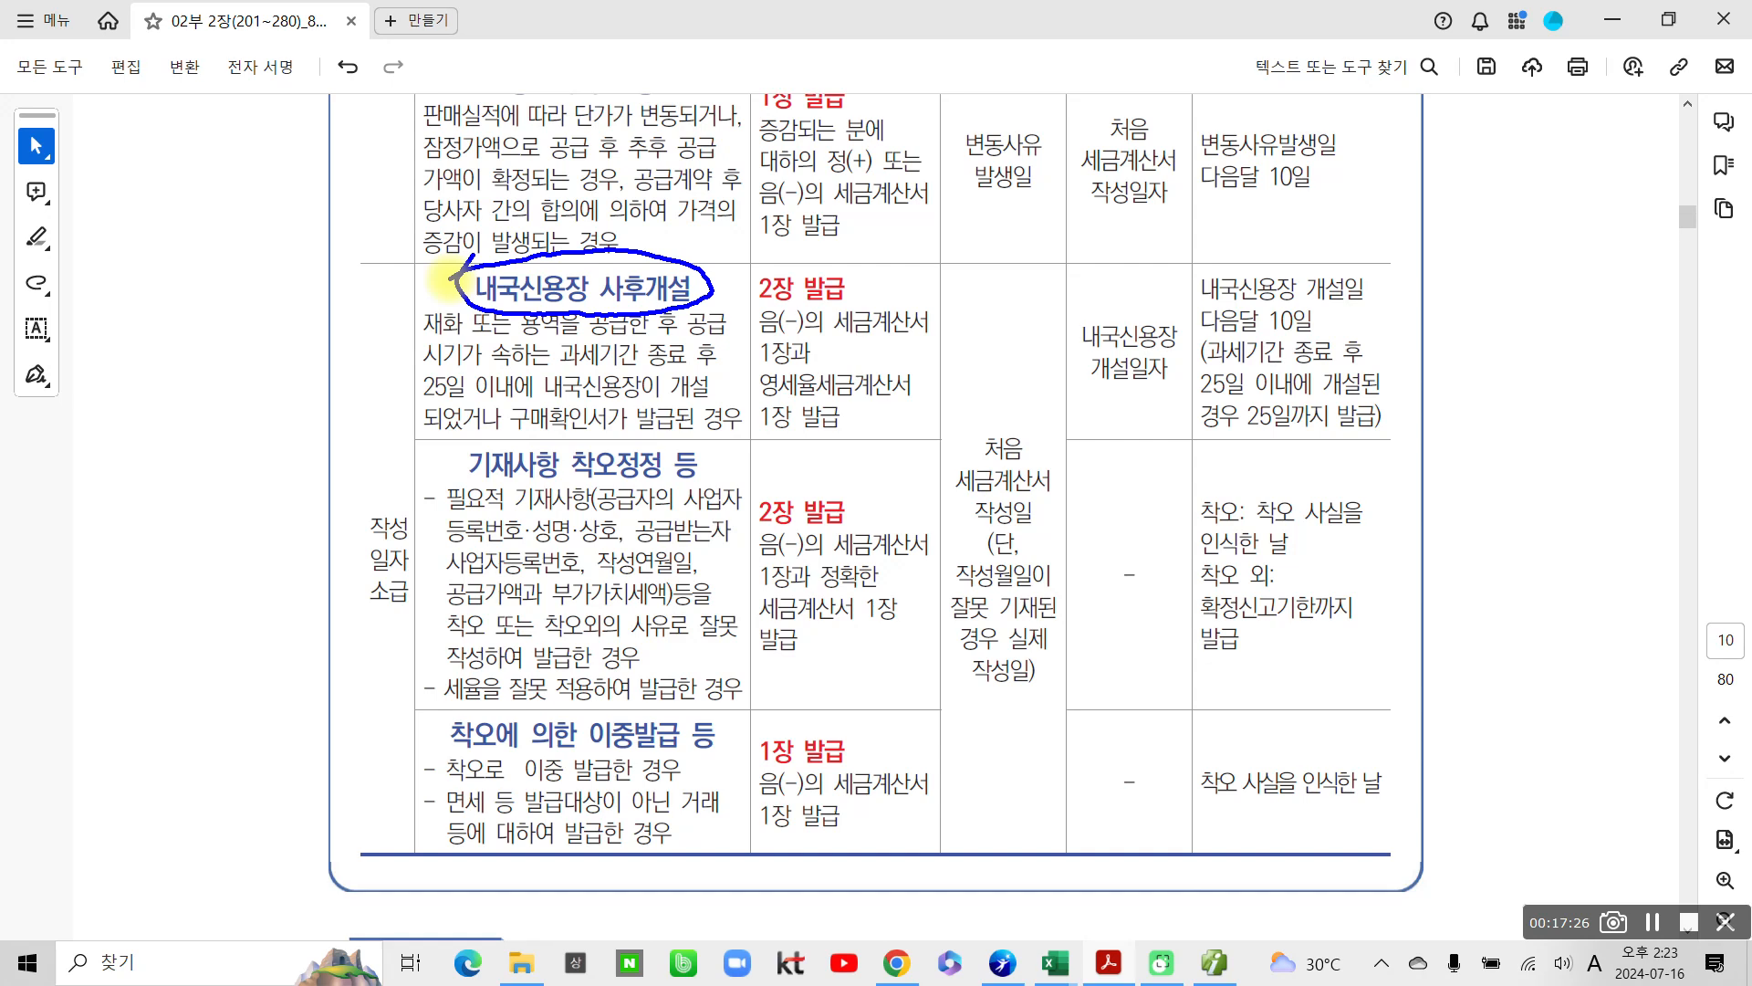
pyautogui.moveTo(511, 409)
pyautogui.mouseDown()
pyautogui.moveTo(562, 451)
pyautogui.moveTo(626, 391)
pyautogui.moveTo(505, 413)
pyautogui.mouseUp()
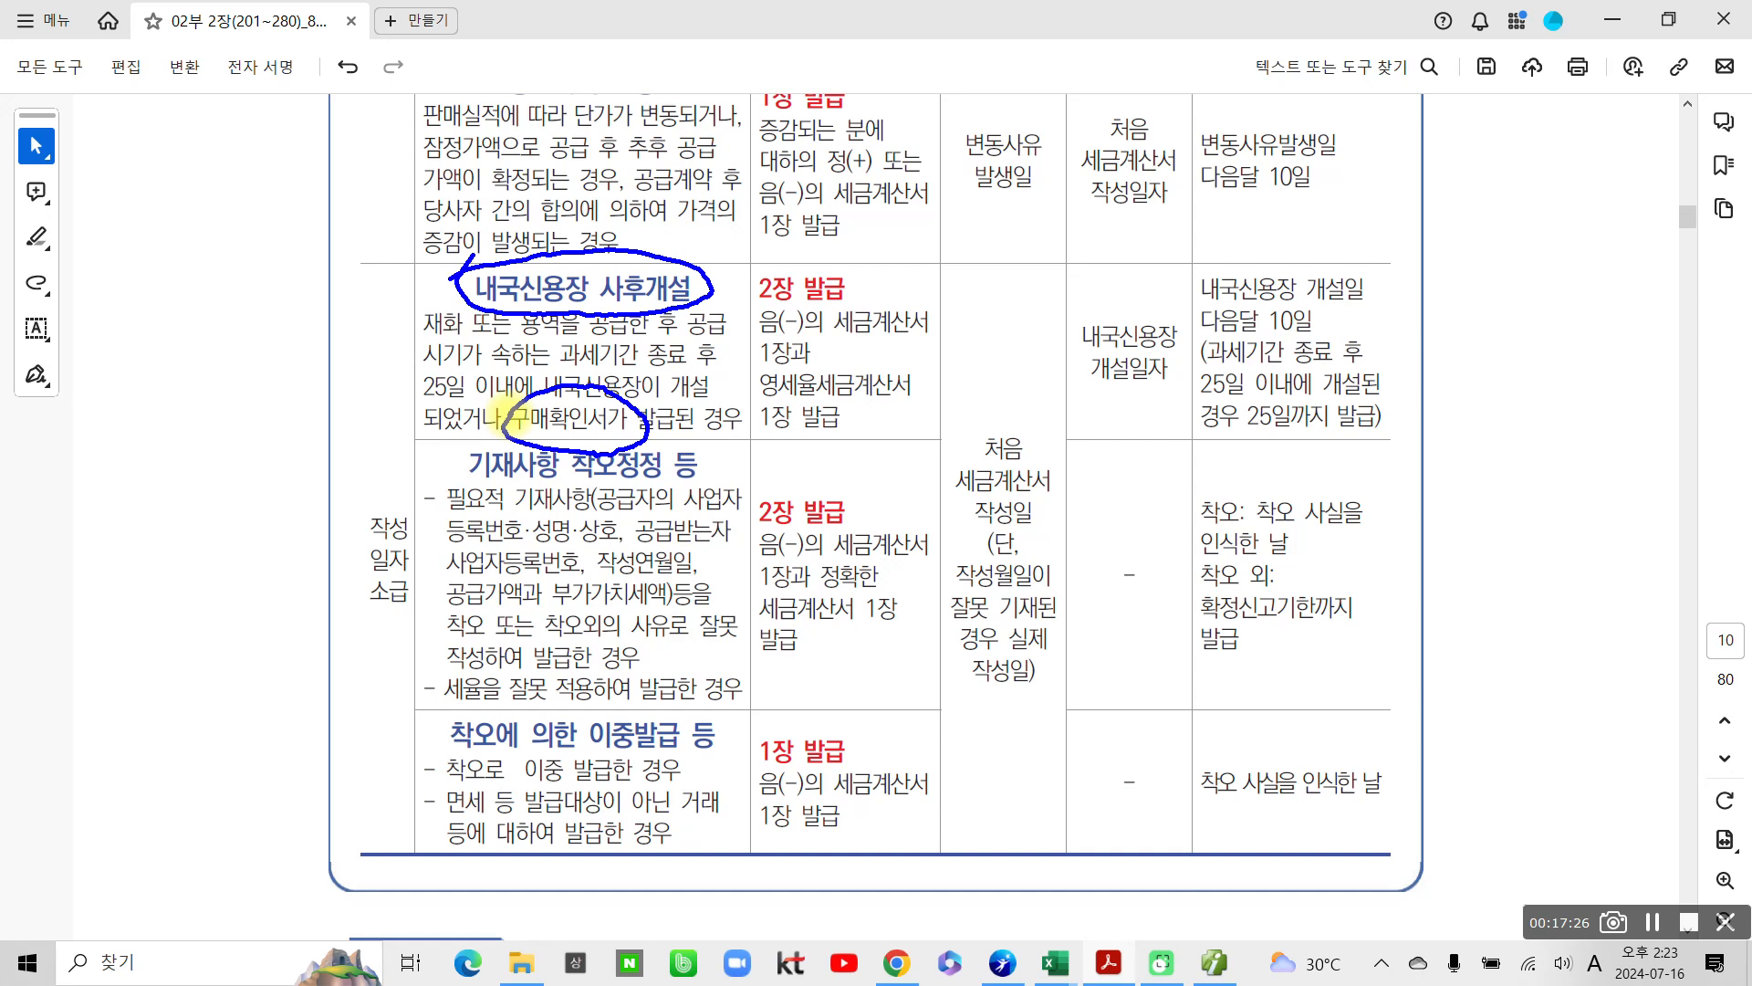
pyautogui.moveTo(470, 334)
pyautogui.mouseDown()
pyautogui.moveTo(530, 254)
pyautogui.moveTo(546, 358)
pyautogui.mouseUp()
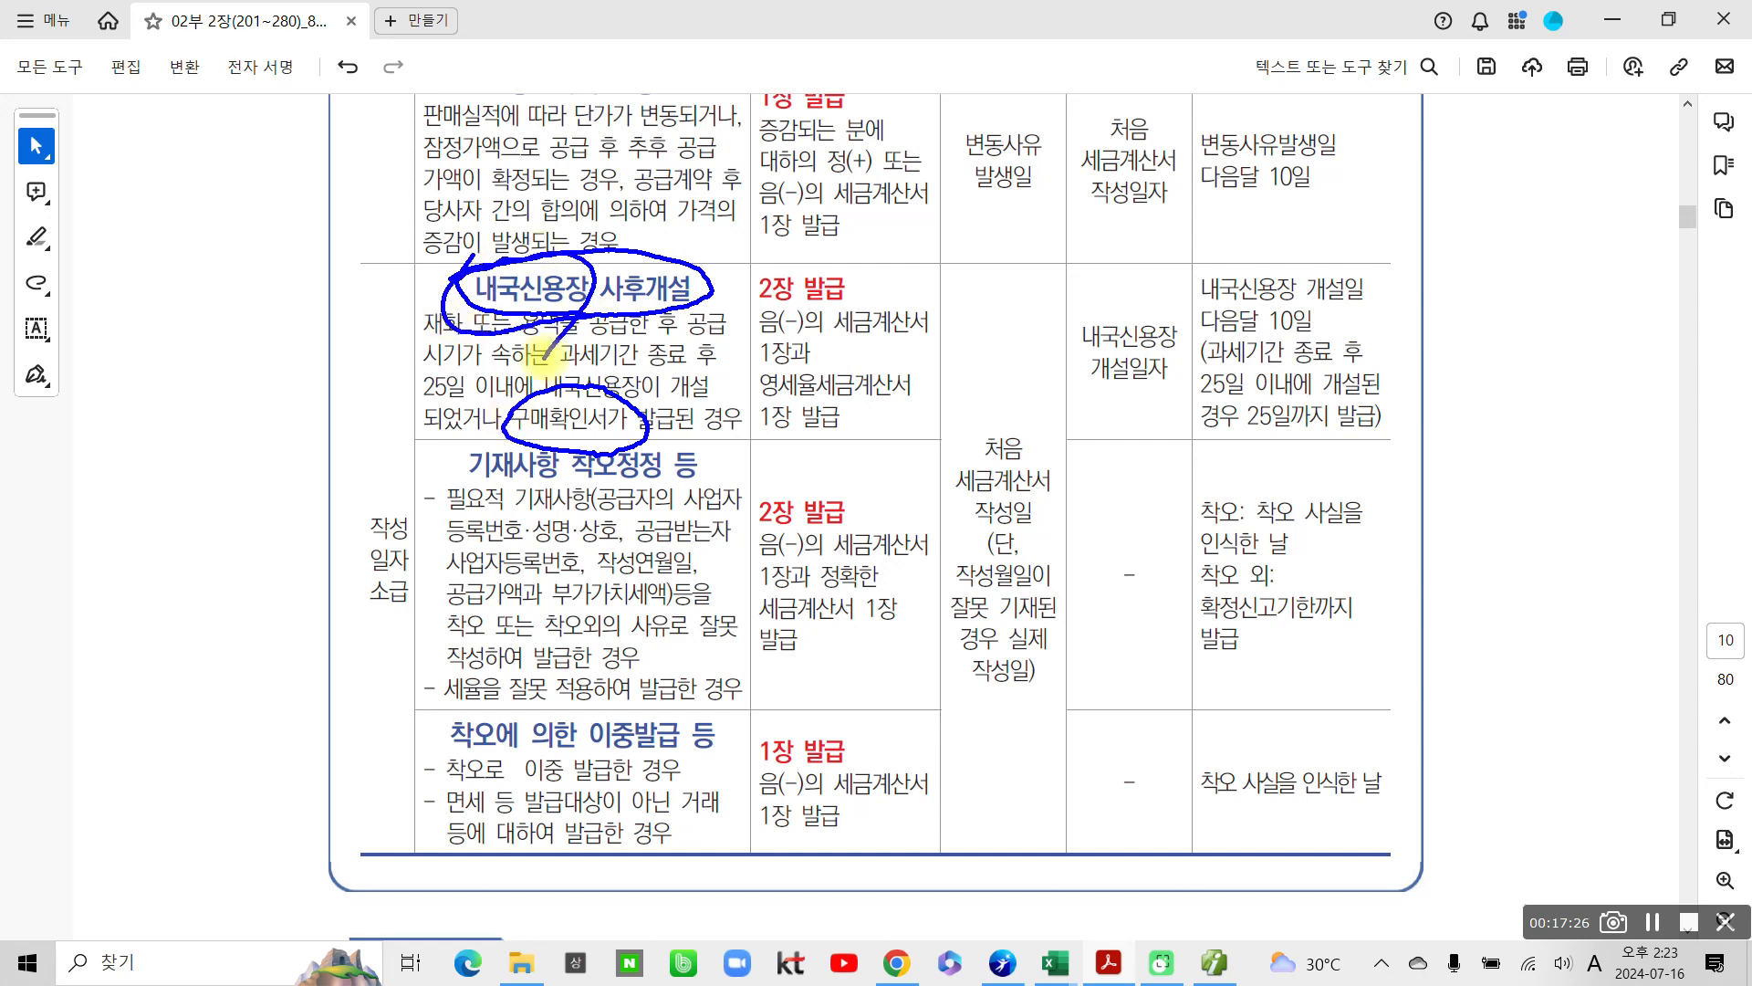
pyautogui.moveTo(762, 301)
pyautogui.mouseDown()
pyautogui.moveTo(748, 351)
pyautogui.moveTo(927, 341)
pyautogui.moveTo(830, 294)
pyautogui.moveTo(741, 295)
pyautogui.mouseUp()
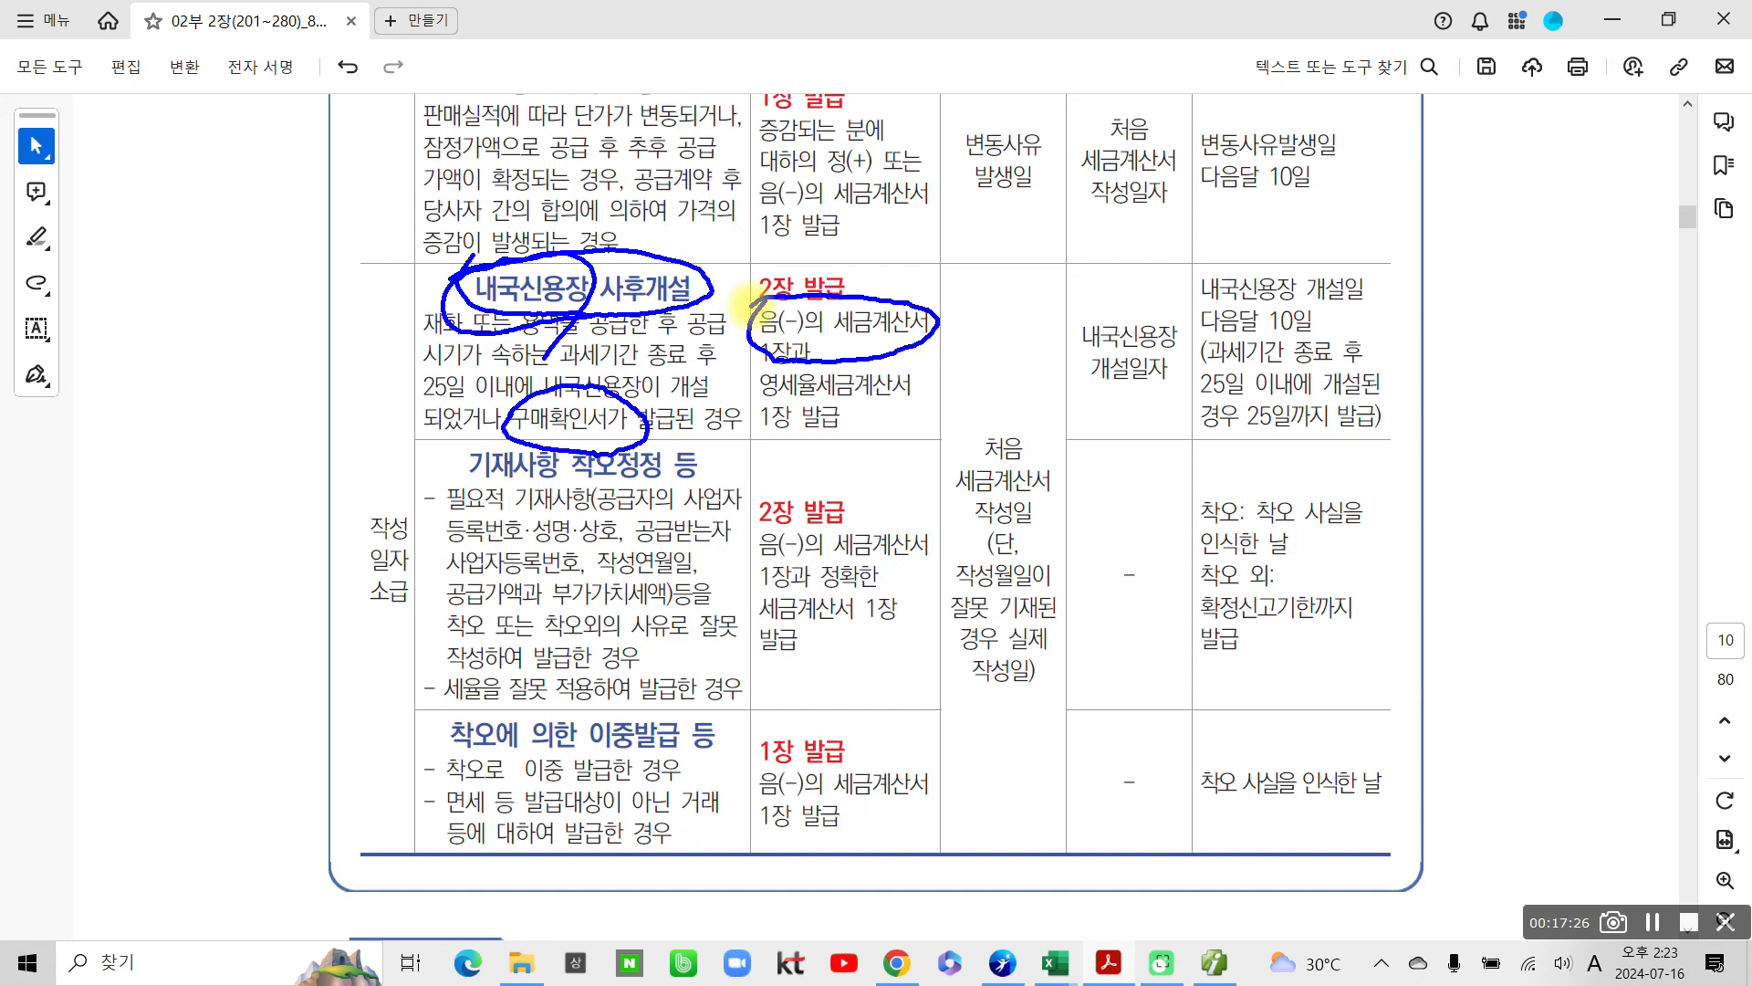
pyautogui.moveTo(737, 382)
pyautogui.mouseDown()
pyautogui.moveTo(935, 429)
pyautogui.moveTo(785, 361)
pyautogui.moveTo(717, 377)
pyautogui.mouseUp()
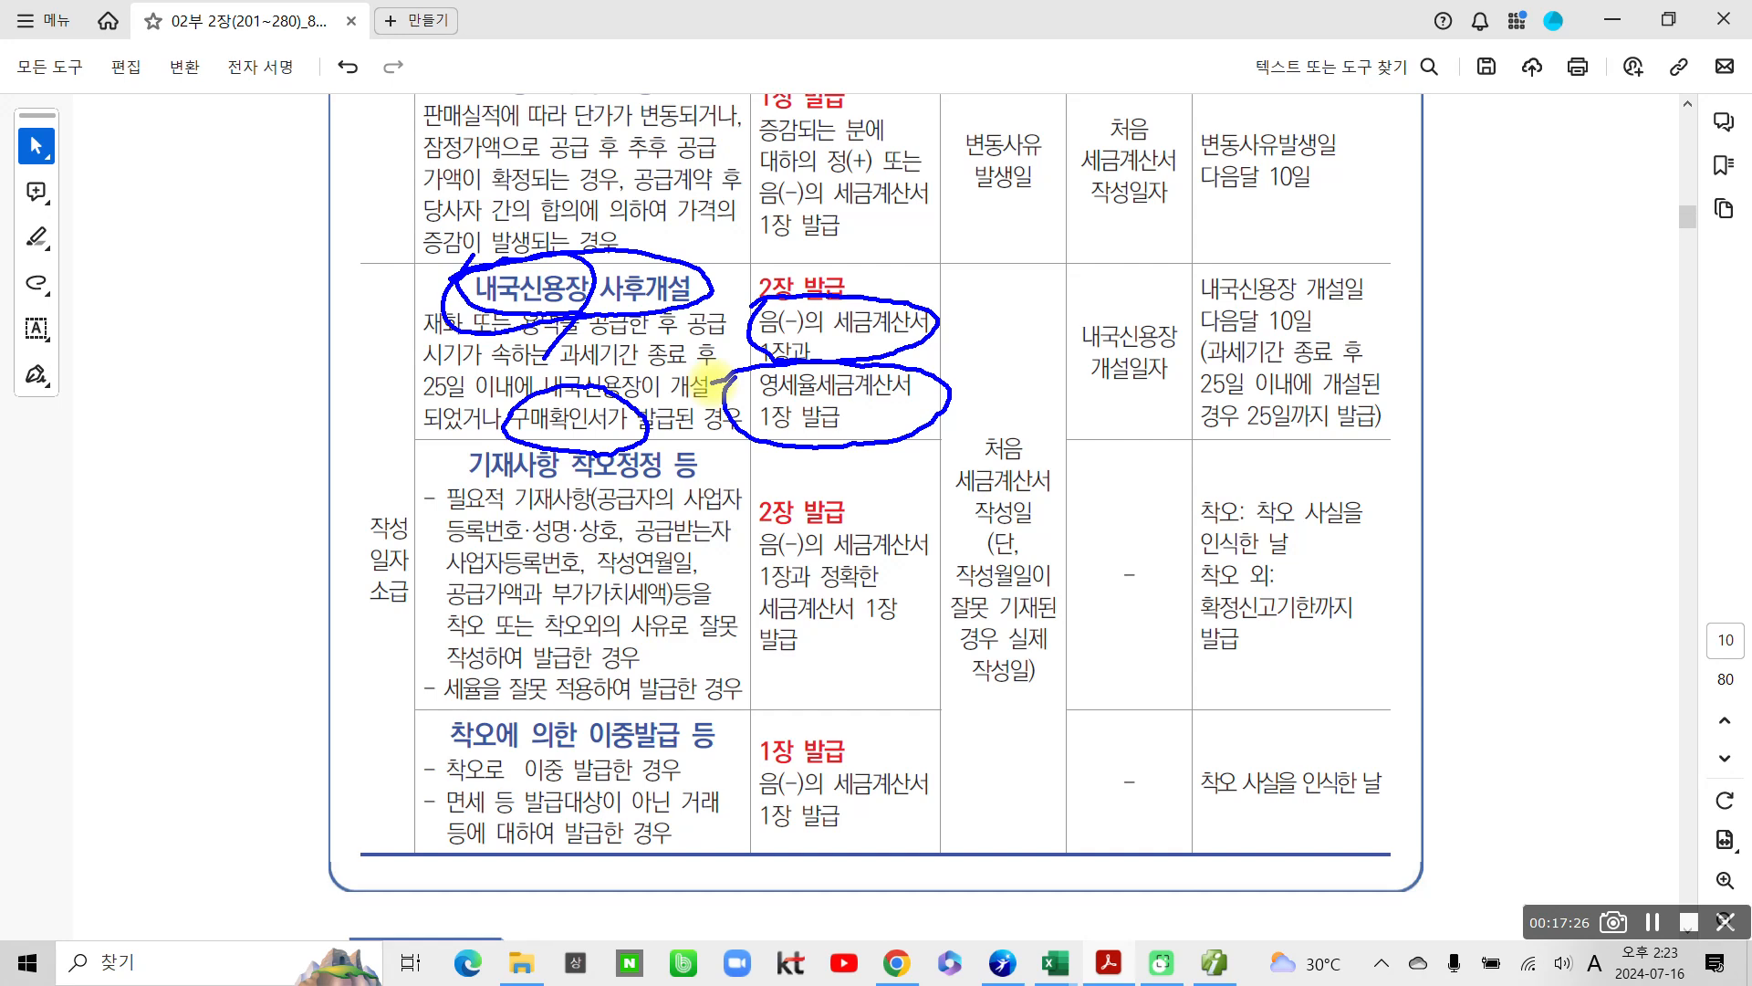
pyautogui.moveTo(1141, 407)
pyautogui.mouseDown()
pyautogui.moveTo(1122, 293)
pyautogui.moveTo(1136, 416)
pyautogui.mouseUp()
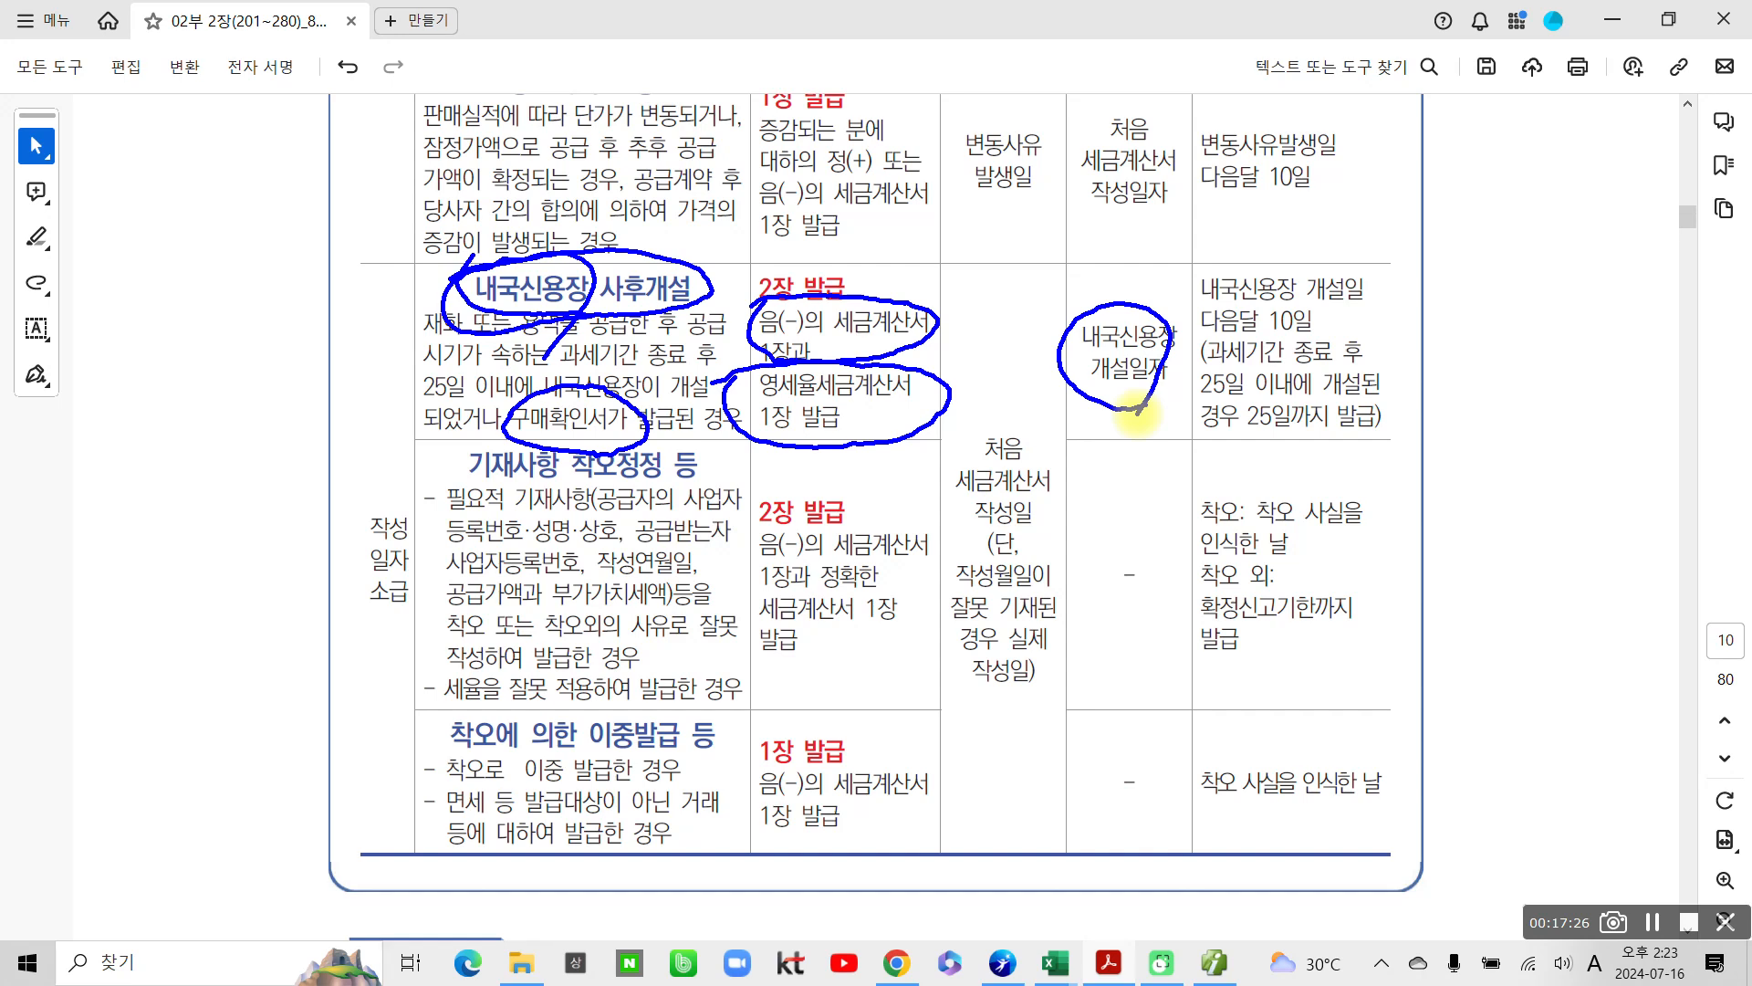
# Step: Circle the 기재사항 착오정정 등 heading, its required items, 음(-) and 1장, mark the 착오에 의한 이중발급 등 row, and clear all the drawn marks
pyautogui.moveTo(429, 452)
pyautogui.mouseDown()
pyautogui.moveTo(571, 515)
pyautogui.moveTo(661, 429)
pyautogui.moveTo(429, 452)
pyautogui.mouseUp()
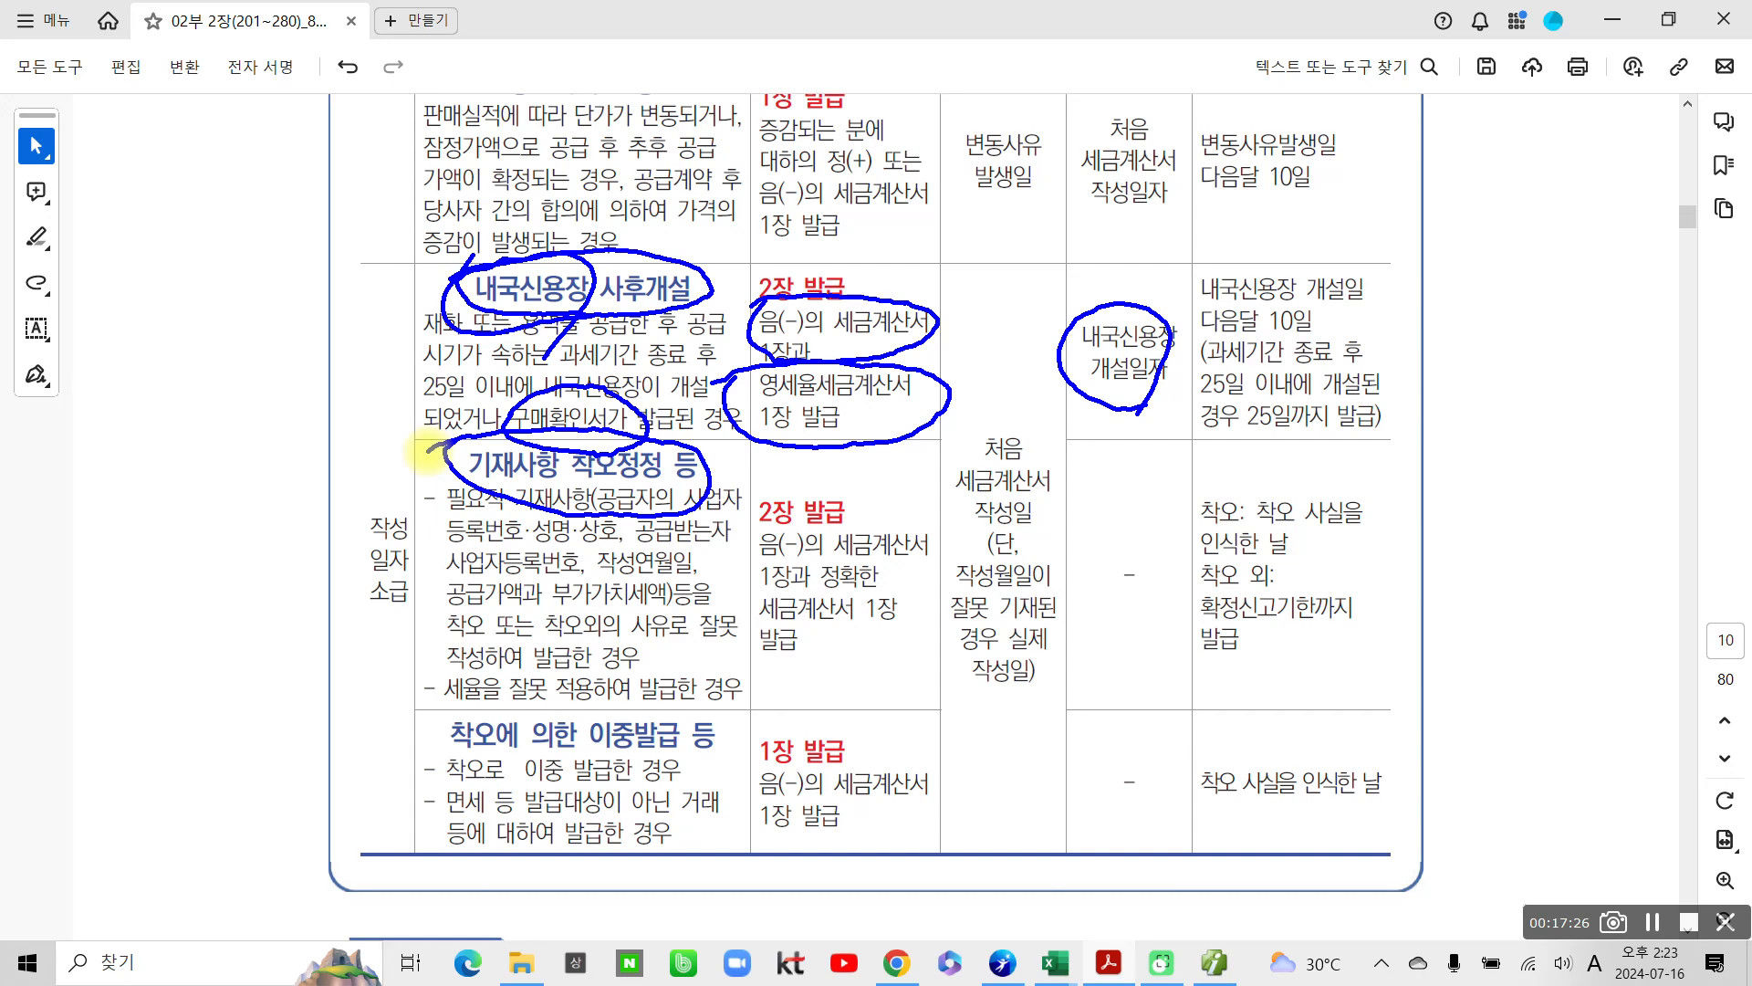
pyautogui.moveTo(452, 500)
pyautogui.mouseDown()
pyautogui.moveTo(539, 493)
pyautogui.moveTo(548, 531)
pyautogui.moveTo(411, 539)
pyautogui.mouseUp()
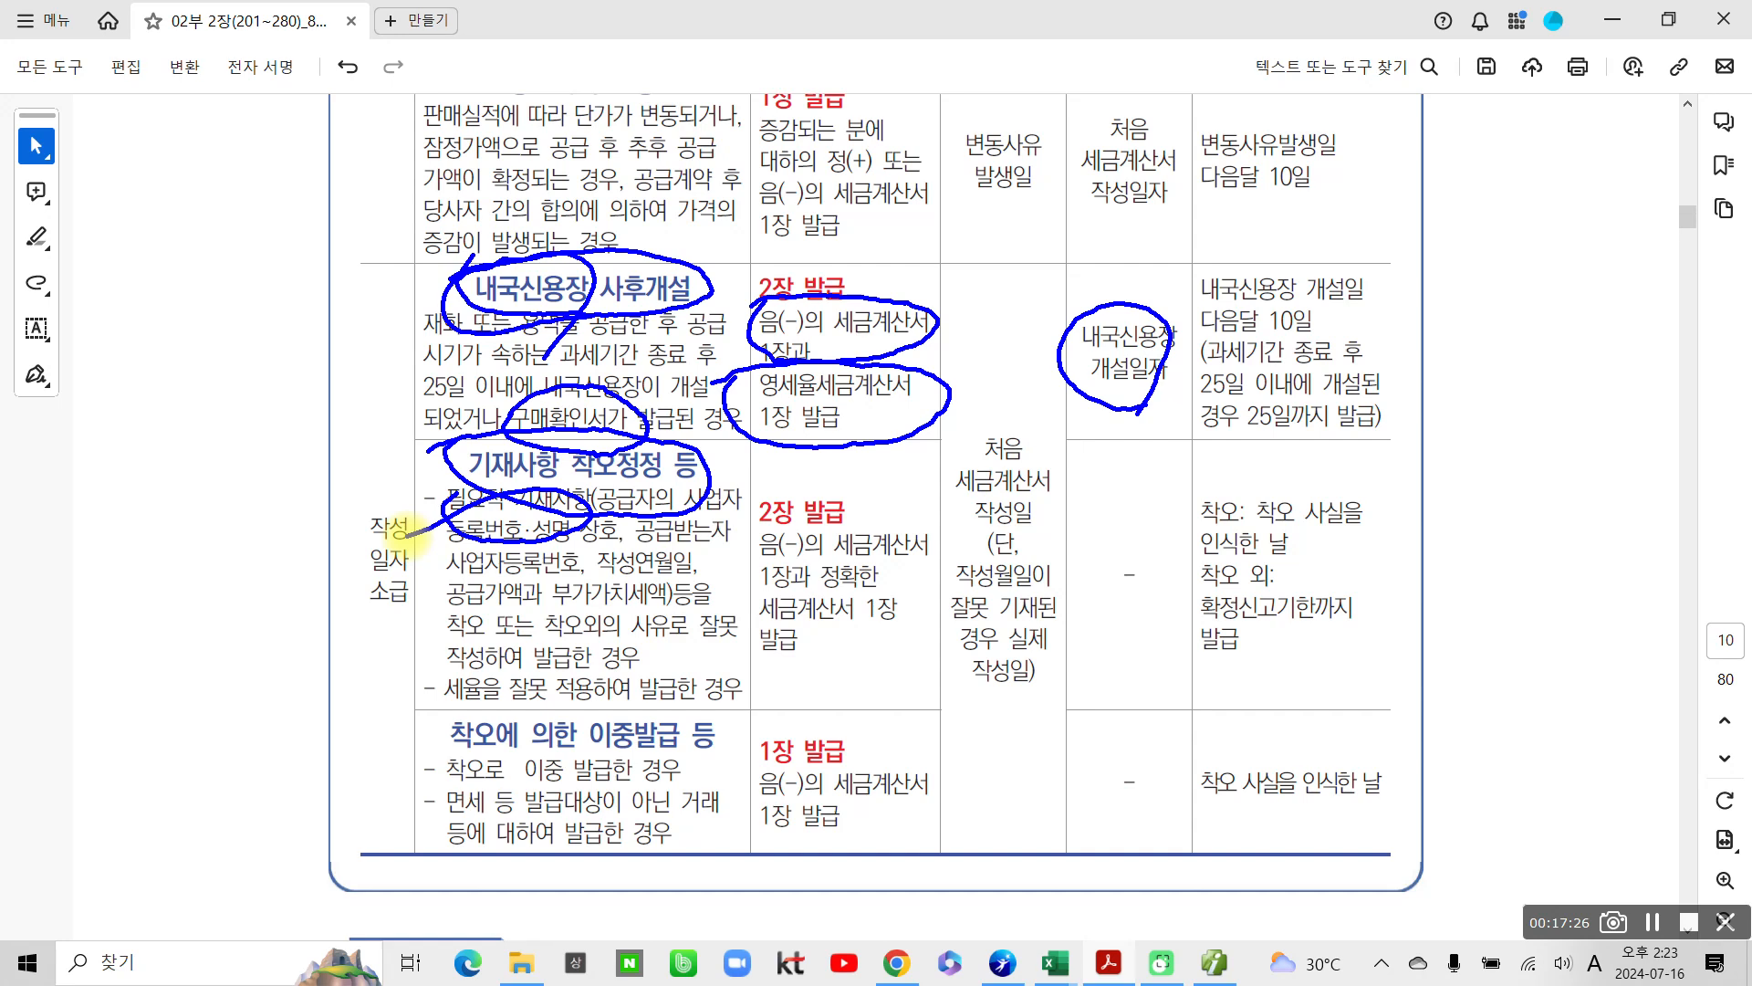
pyautogui.moveTo(771, 552)
pyautogui.mouseDown()
pyautogui.moveTo(821, 553)
pyautogui.moveTo(748, 540)
pyautogui.mouseUp()
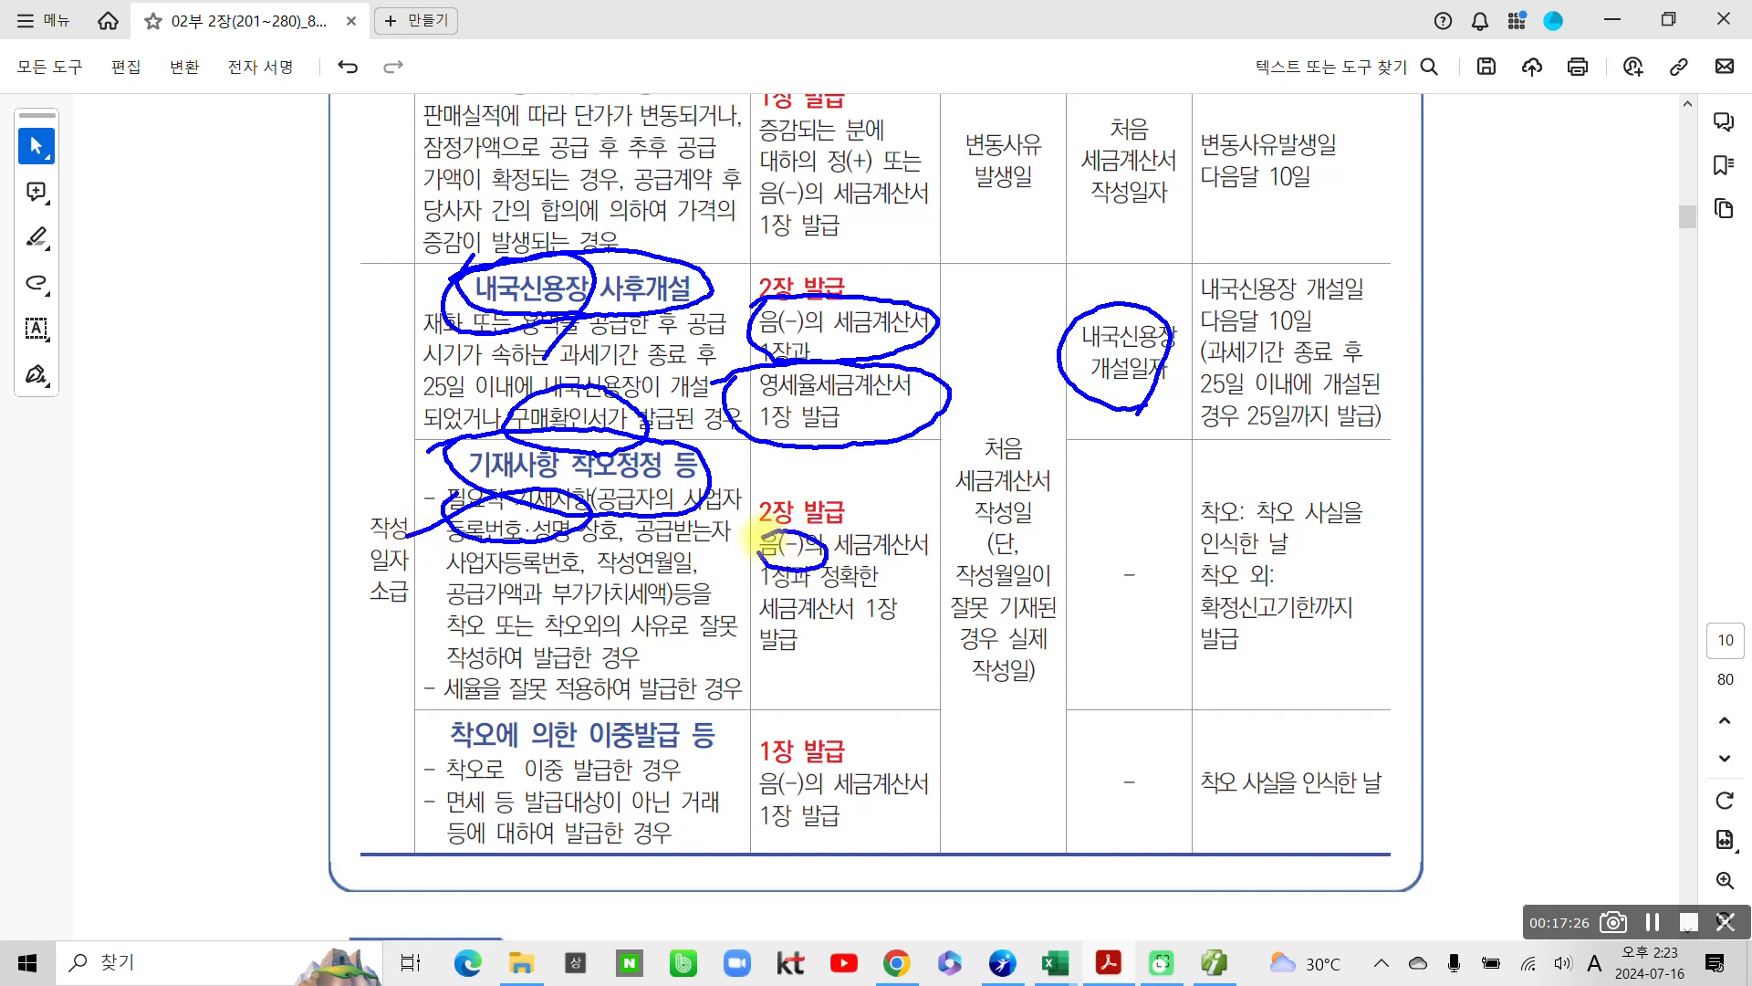
pyautogui.moveTo(826, 631)
pyautogui.mouseDown()
pyautogui.moveTo(872, 630)
pyautogui.moveTo(839, 598)
pyautogui.mouseUp()
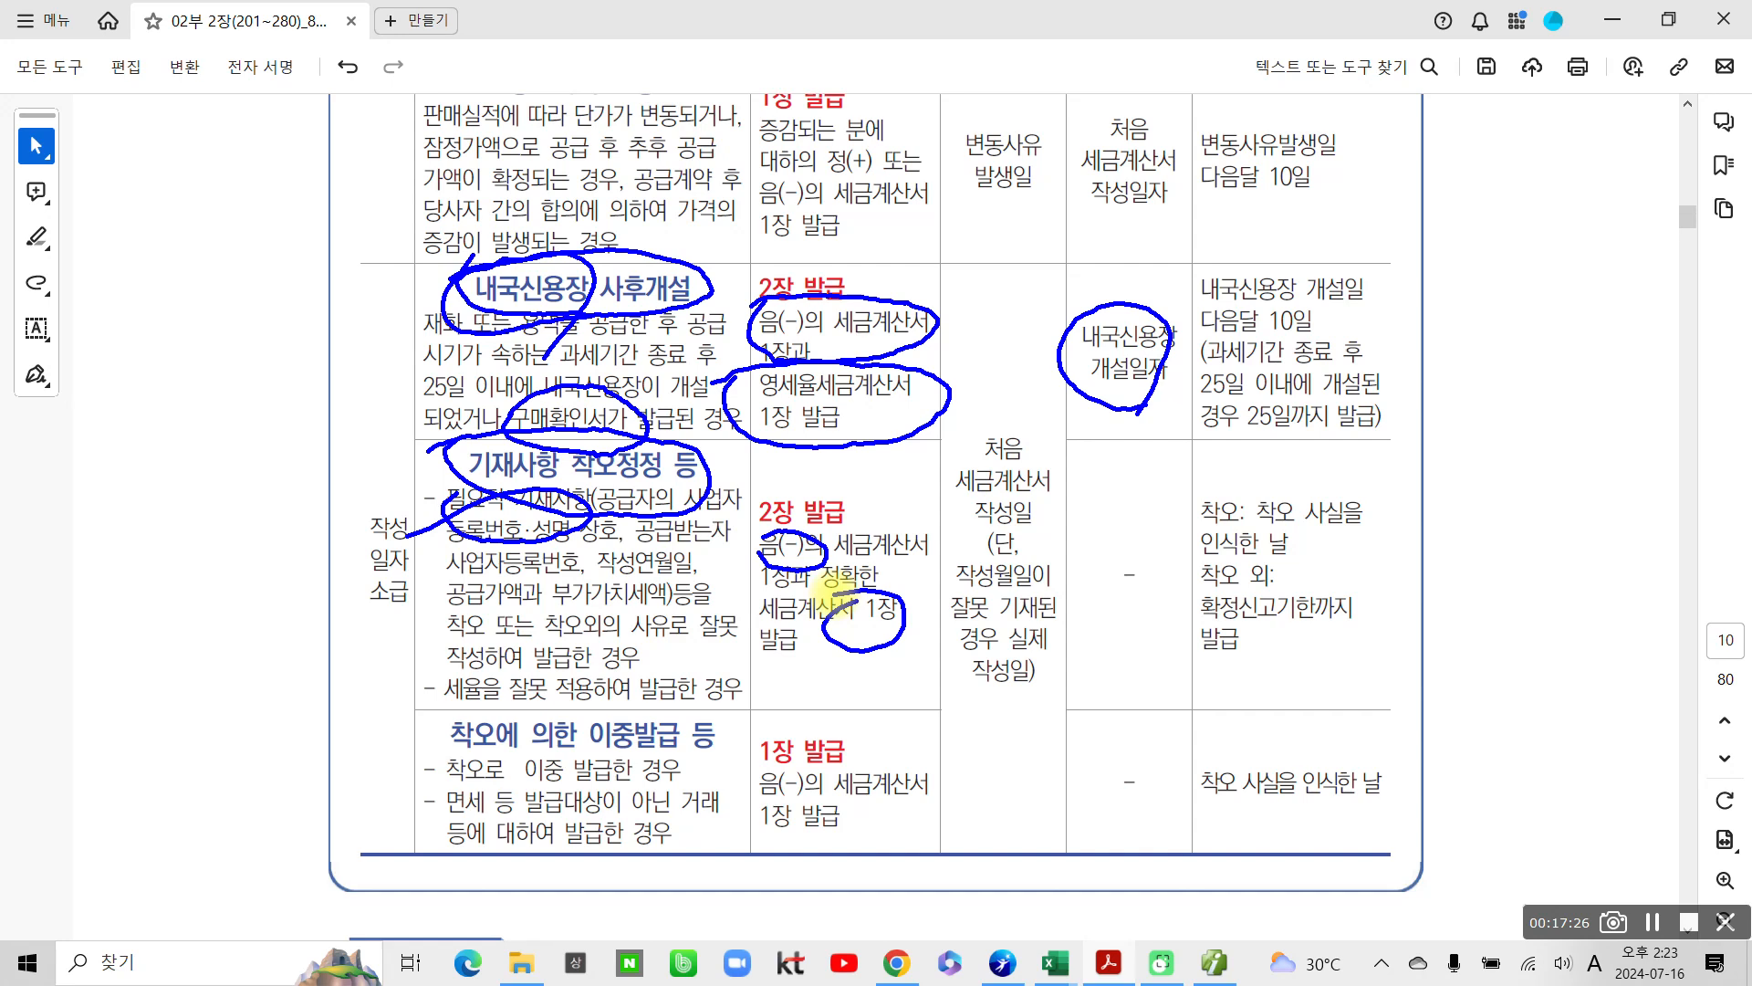
pyautogui.moveTo(436, 717)
pyautogui.mouseDown()
pyautogui.moveTo(717, 762)
pyautogui.moveTo(593, 680)
pyautogui.moveTo(415, 703)
pyautogui.mouseUp()
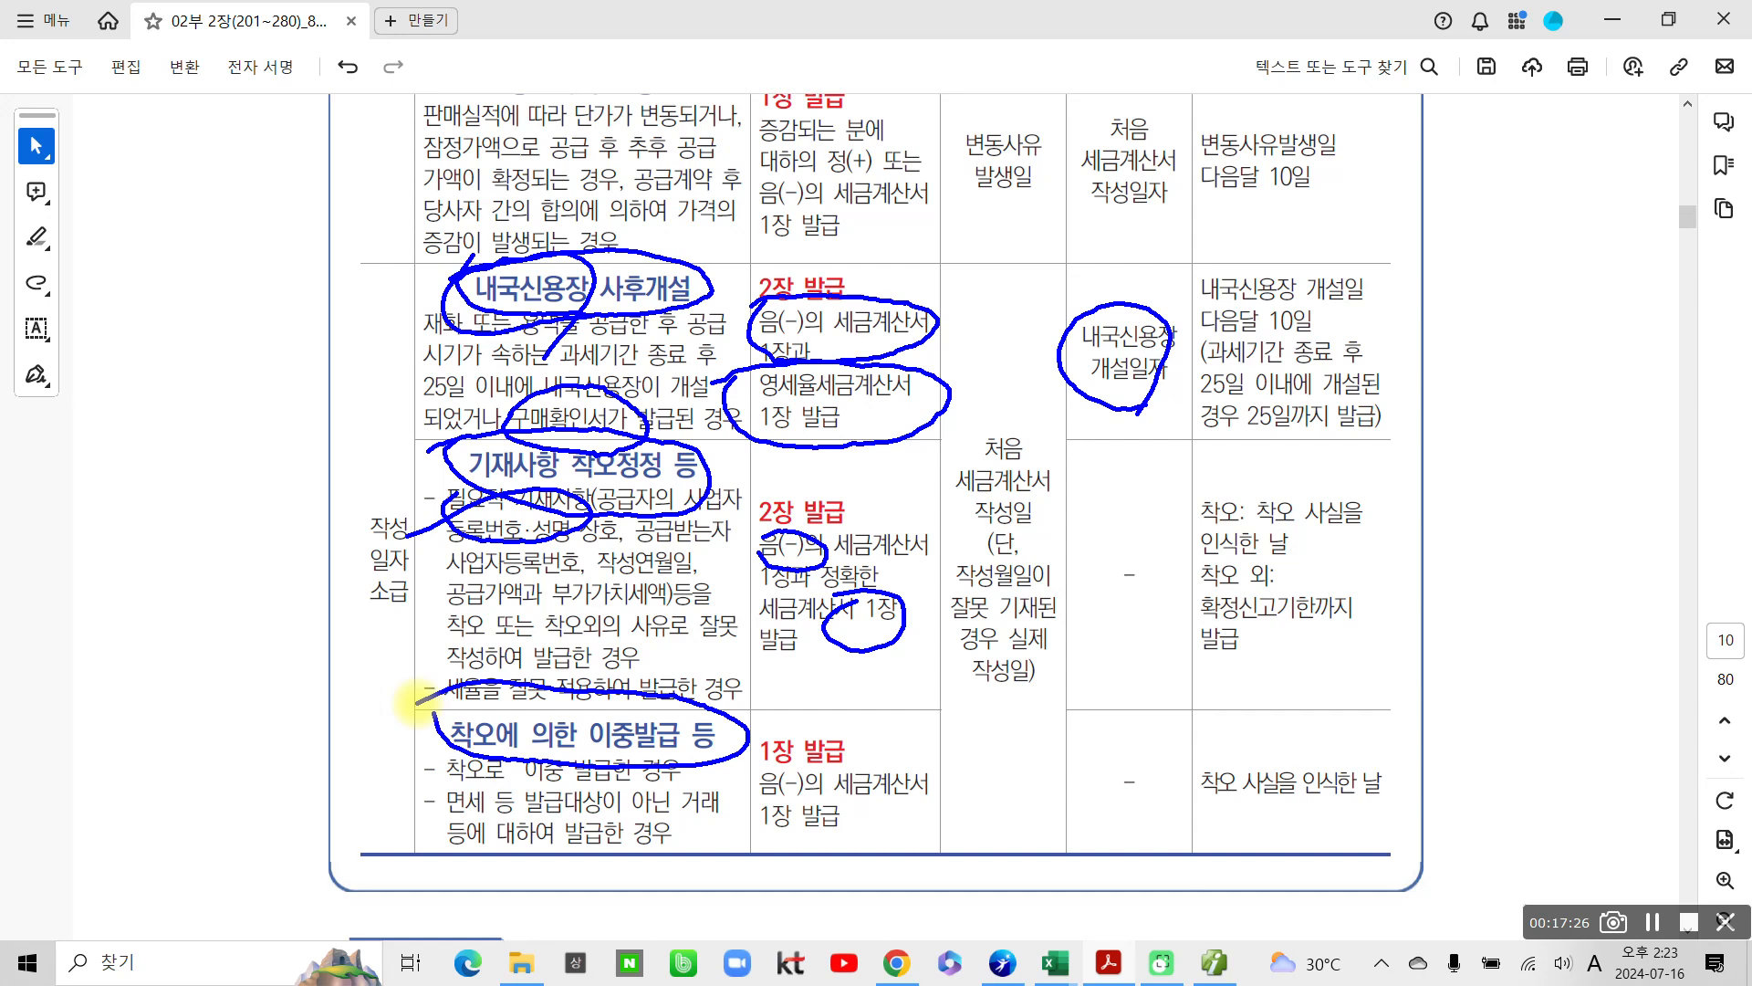
pyautogui.moveTo(767, 847)
pyautogui.mouseDown()
pyautogui.moveTo(732, 807)
pyautogui.moveTo(748, 887)
pyautogui.mouseUp()
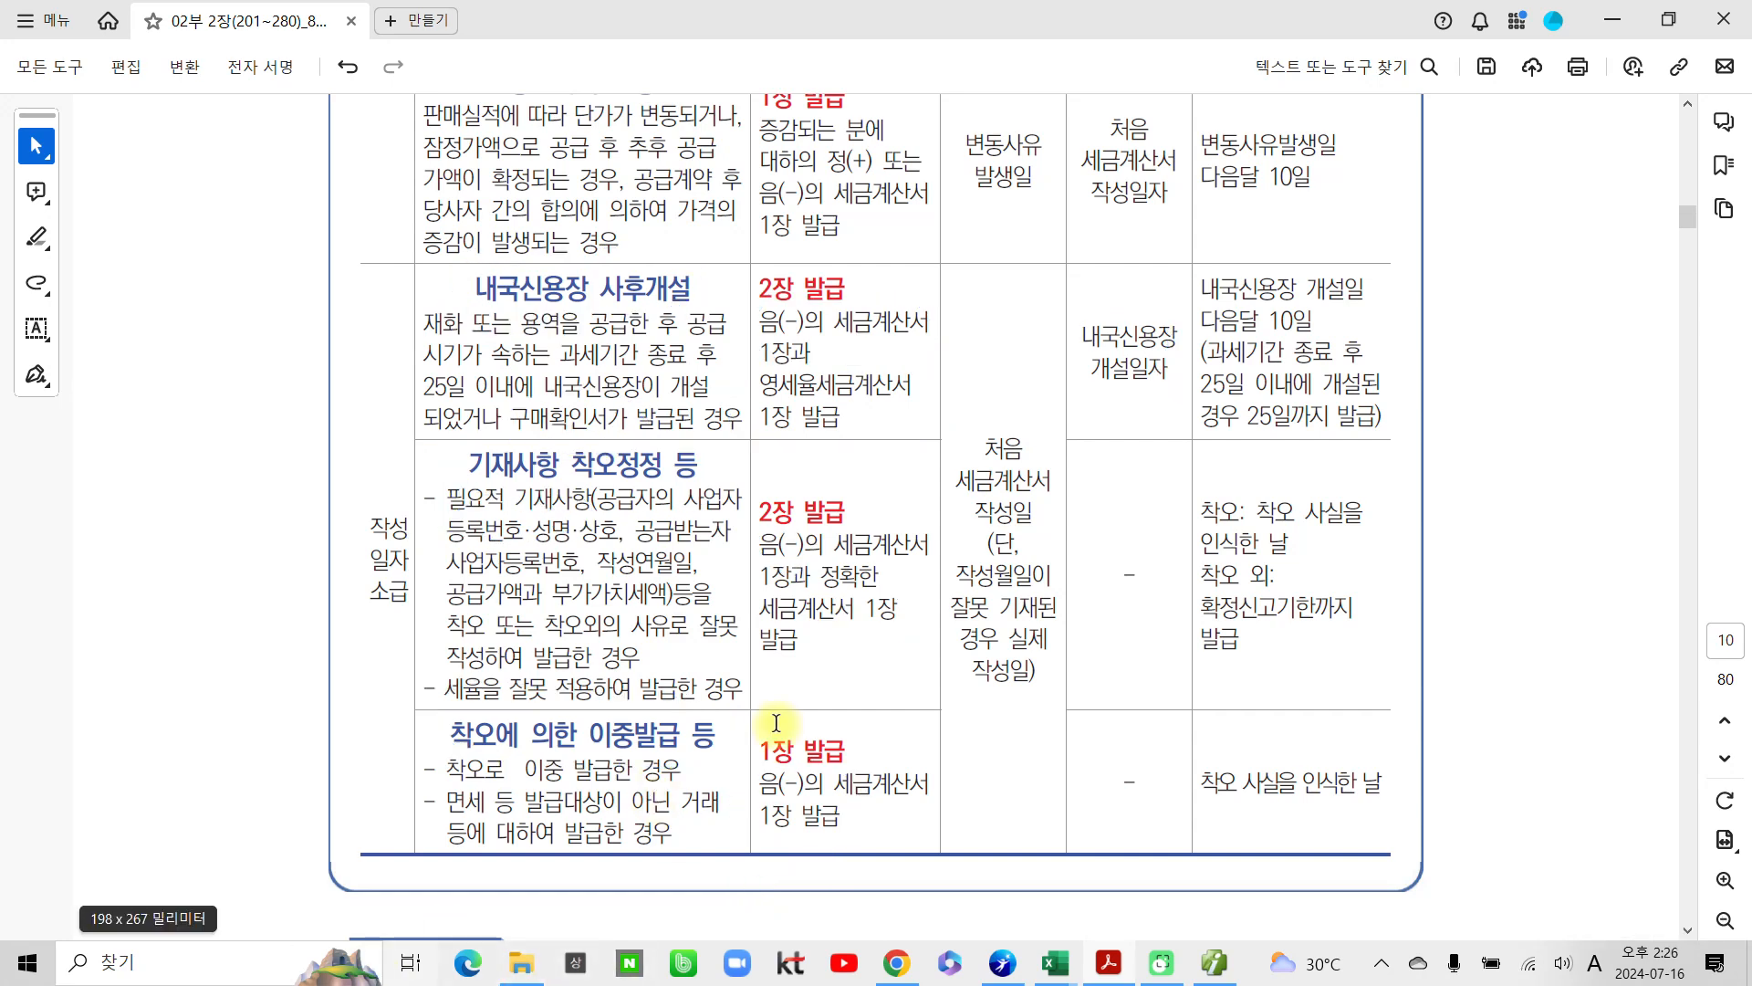
# Step: In the 수행과제 exercise, highlight the 수행과제 label, the date 6월 1일, 작성일자 and 수정전자세금계산서를 발급하기로 하였다
pyautogui.scroll(-6, 694, 804)
pyautogui.moveTo(367, 306); pyautogui.dragTo(578, 384)
pyautogui.moveTo(326, 400); pyautogui.dragTo(413, 390)
pyautogui.click(473, 443)
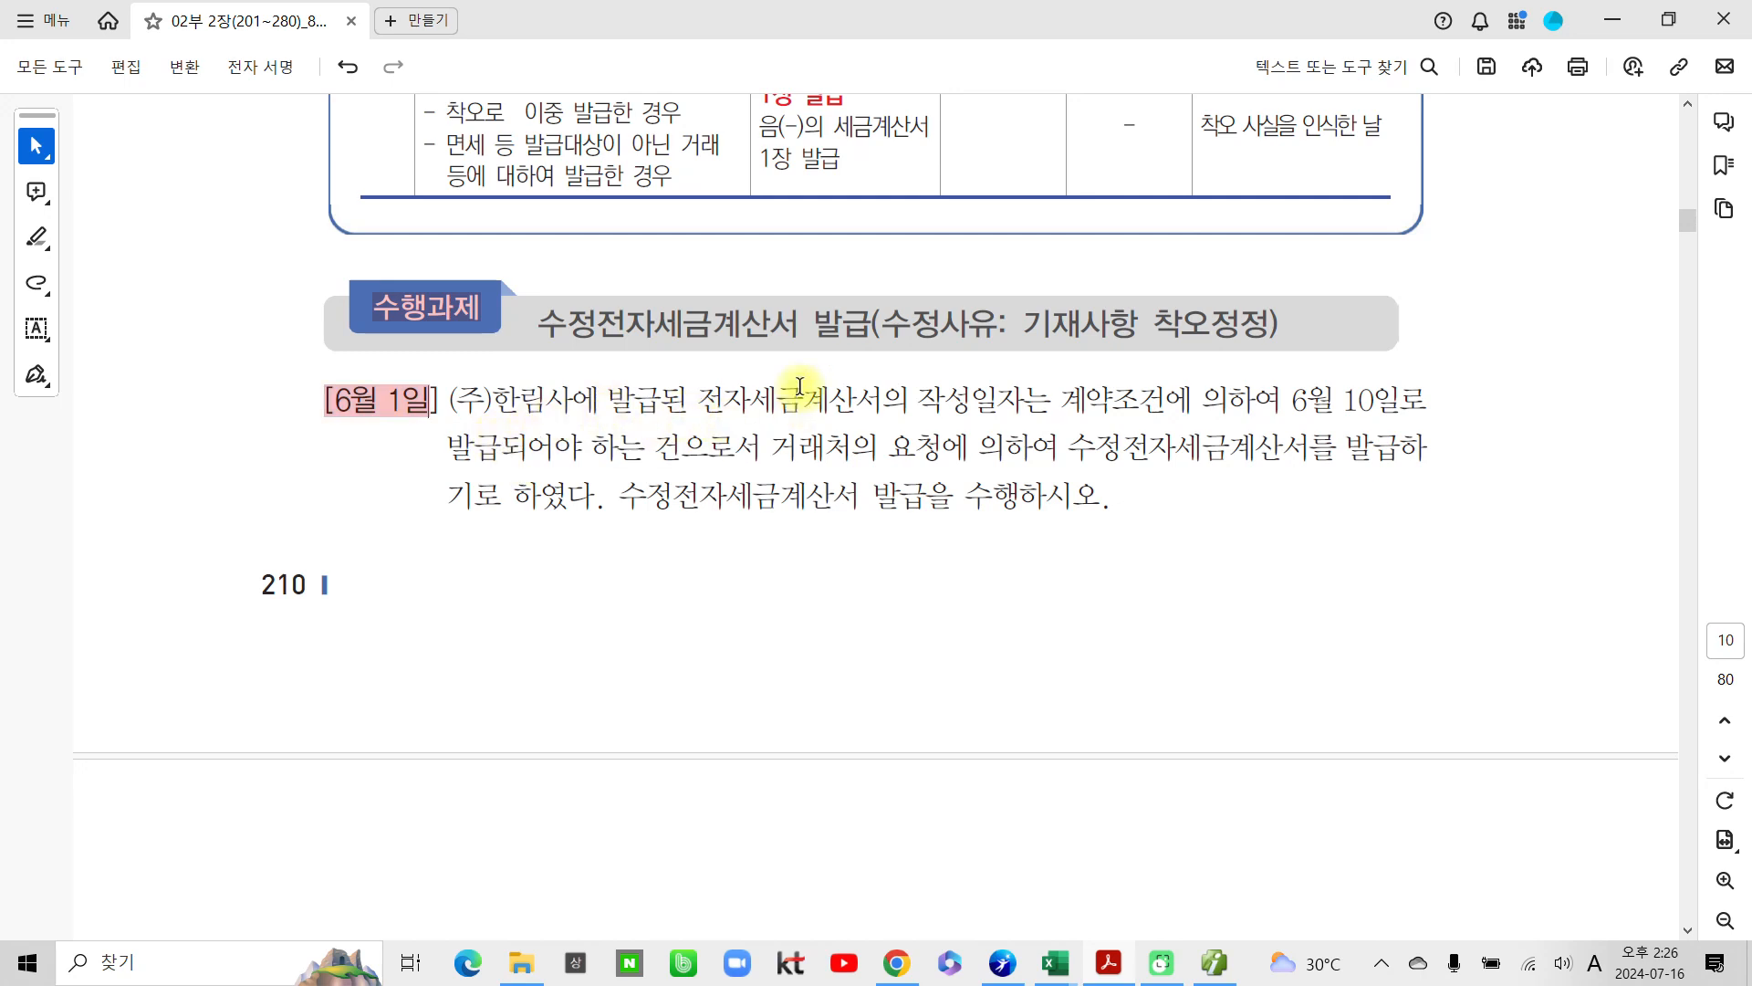
pyautogui.moveTo(920, 399); pyautogui.dragTo(1025, 399)
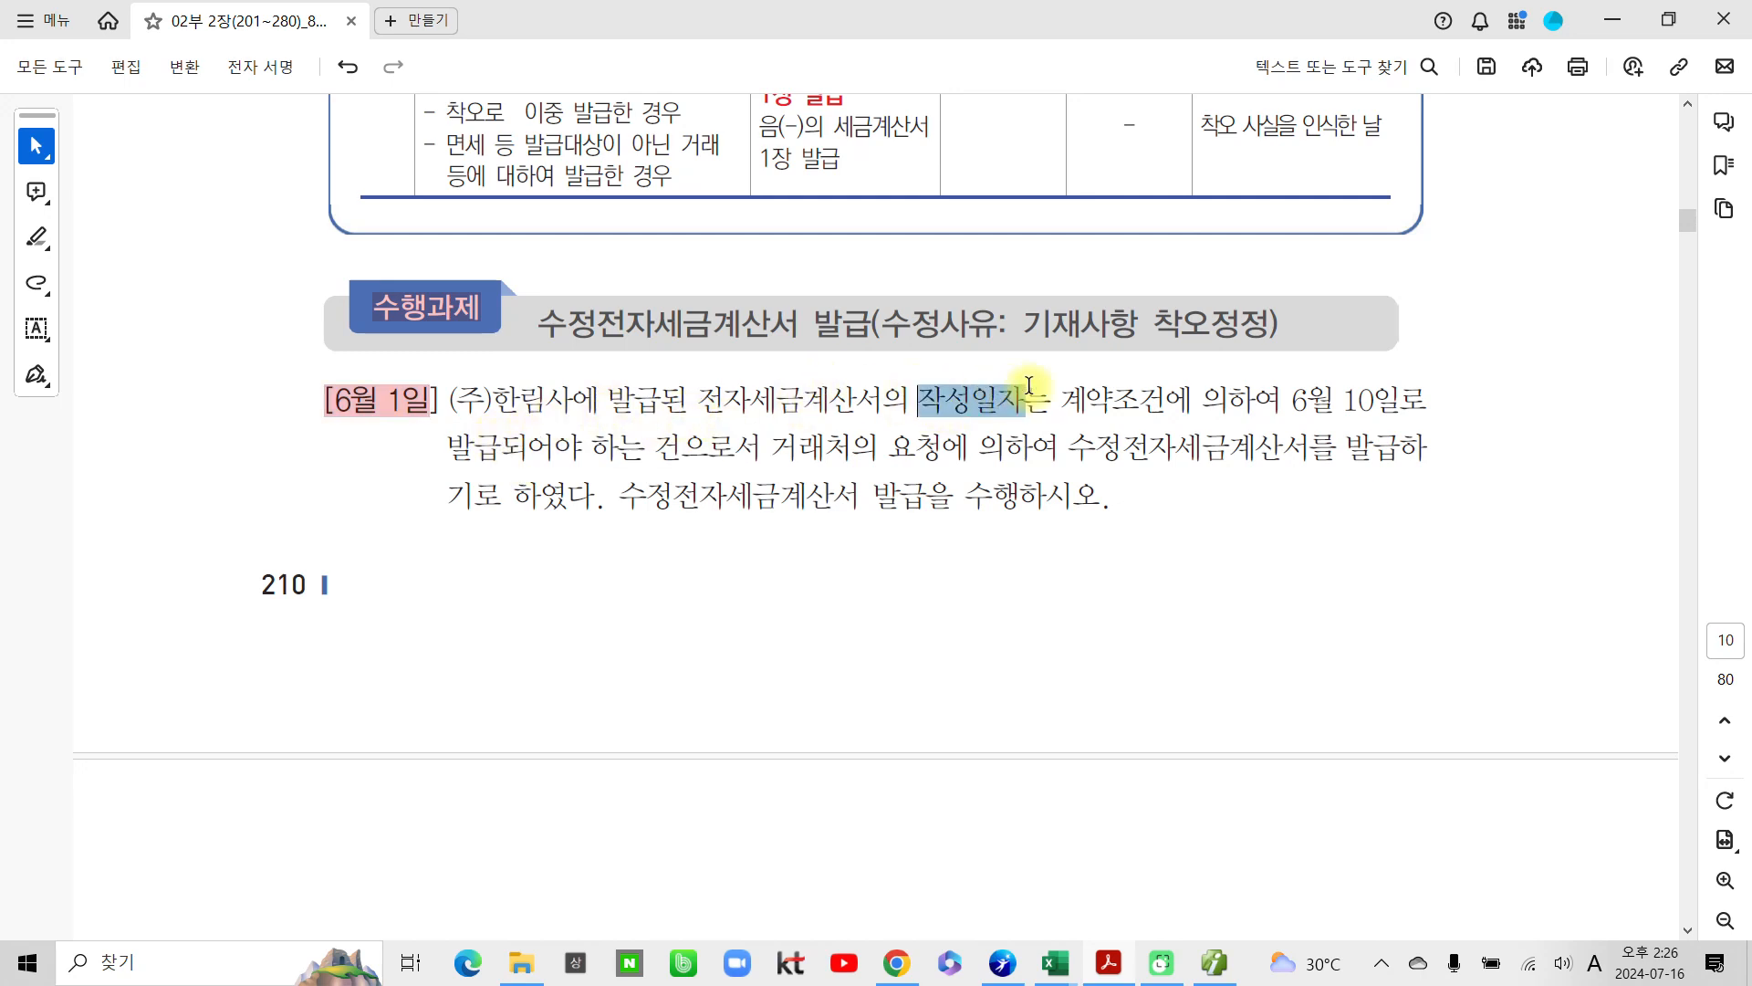
pyautogui.click(1111, 444)
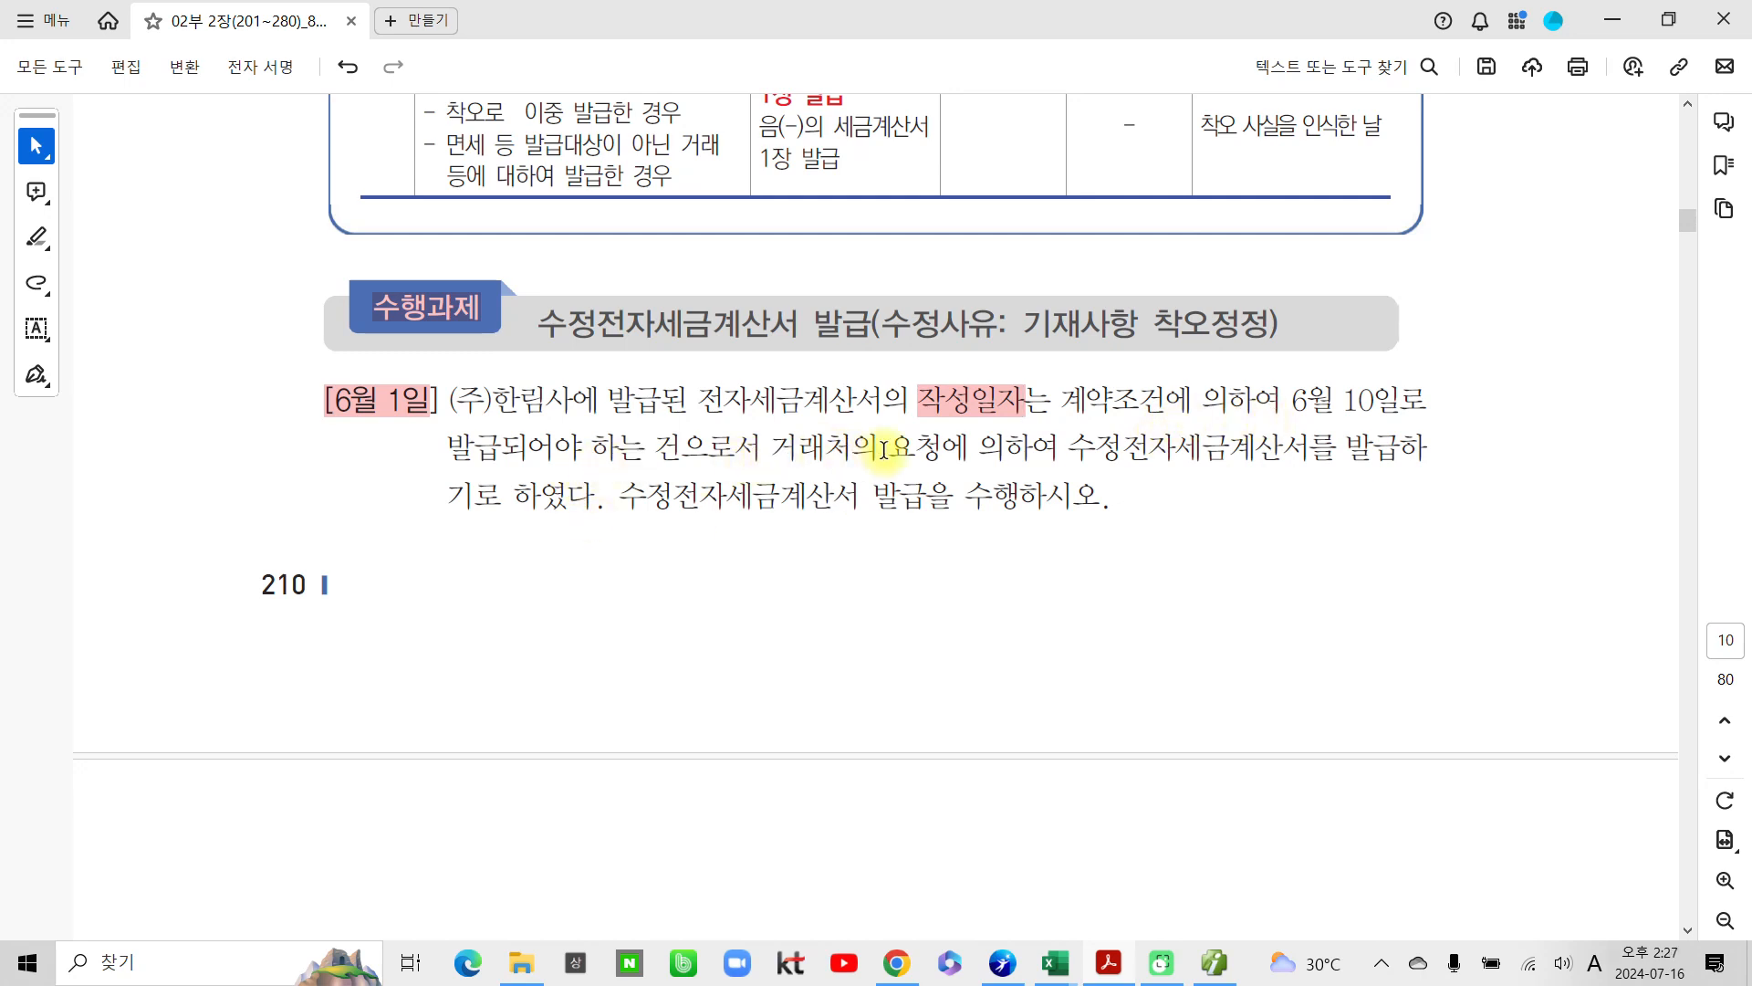
pyautogui.moveTo(1077, 448); pyautogui.dragTo(598, 498)
pyautogui.click(625, 469)
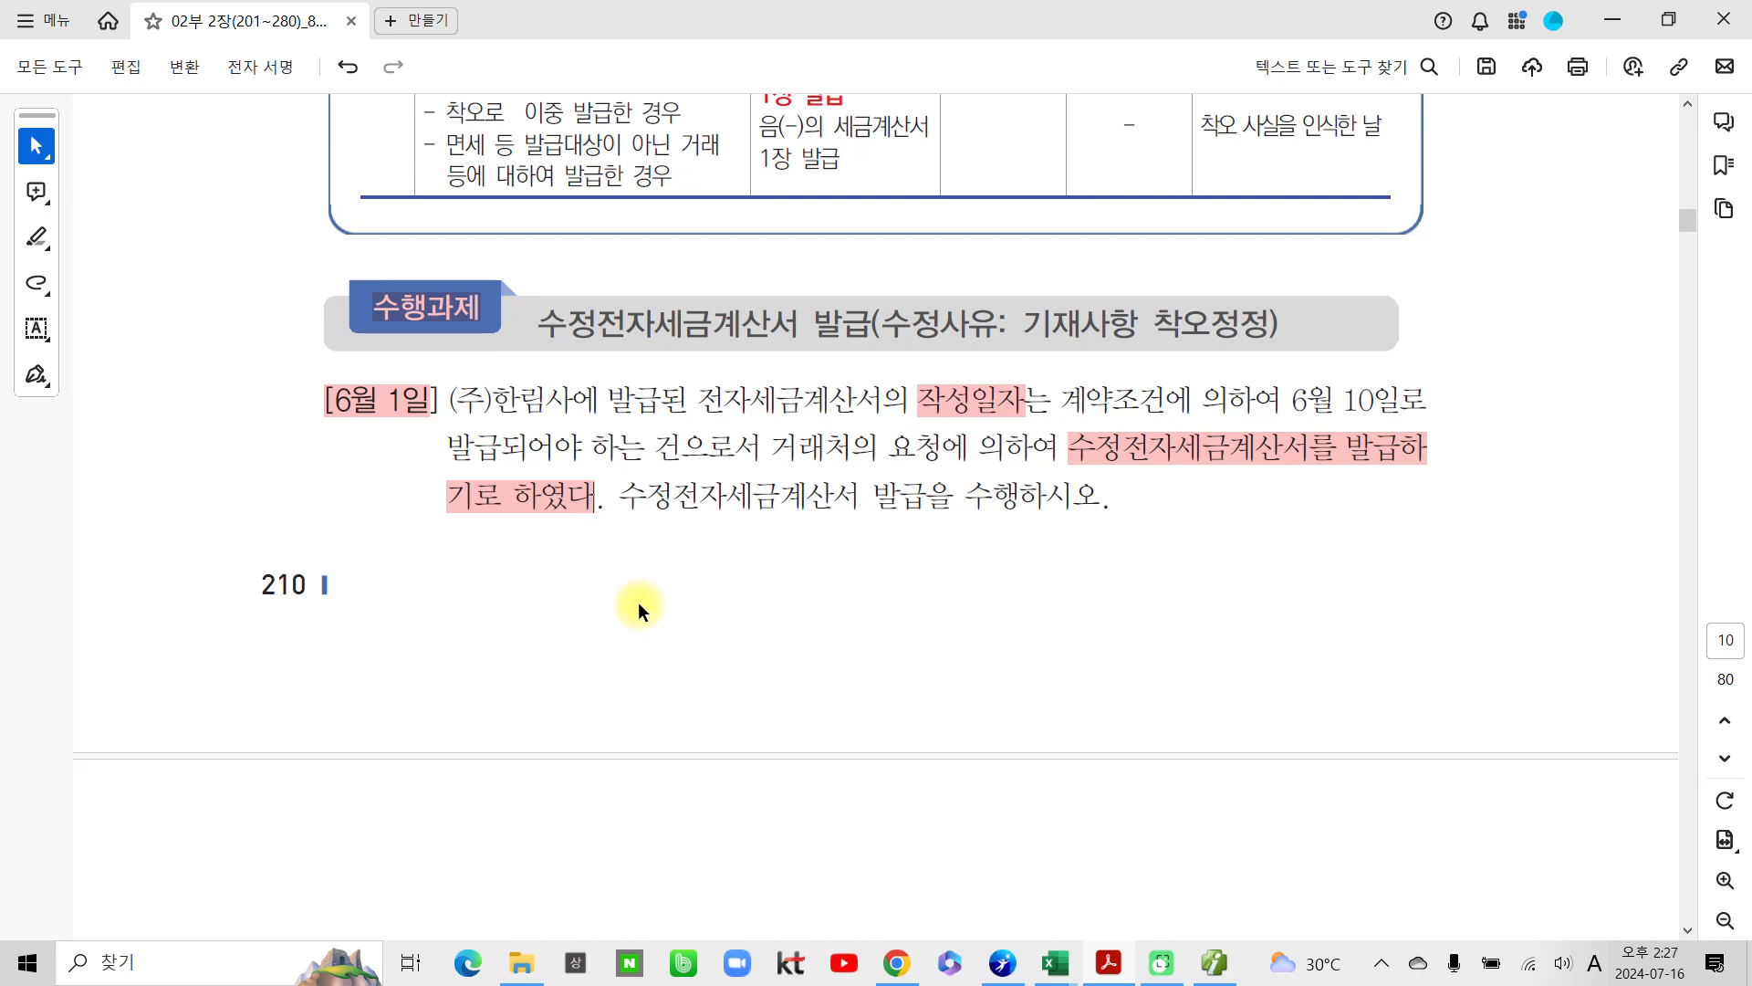
# Step: Circle 기재사항 착오정정, 6월 1일 and 6월 10일 in the exercise text, and clear all the drawn marks
pyautogui.hotkey('ctrl', '2')
pyautogui.moveTo(1224, 367)
pyautogui.mouseDown()
pyautogui.moveTo(1328, 301)
pyautogui.moveTo(1218, 401)
pyautogui.mouseUp()
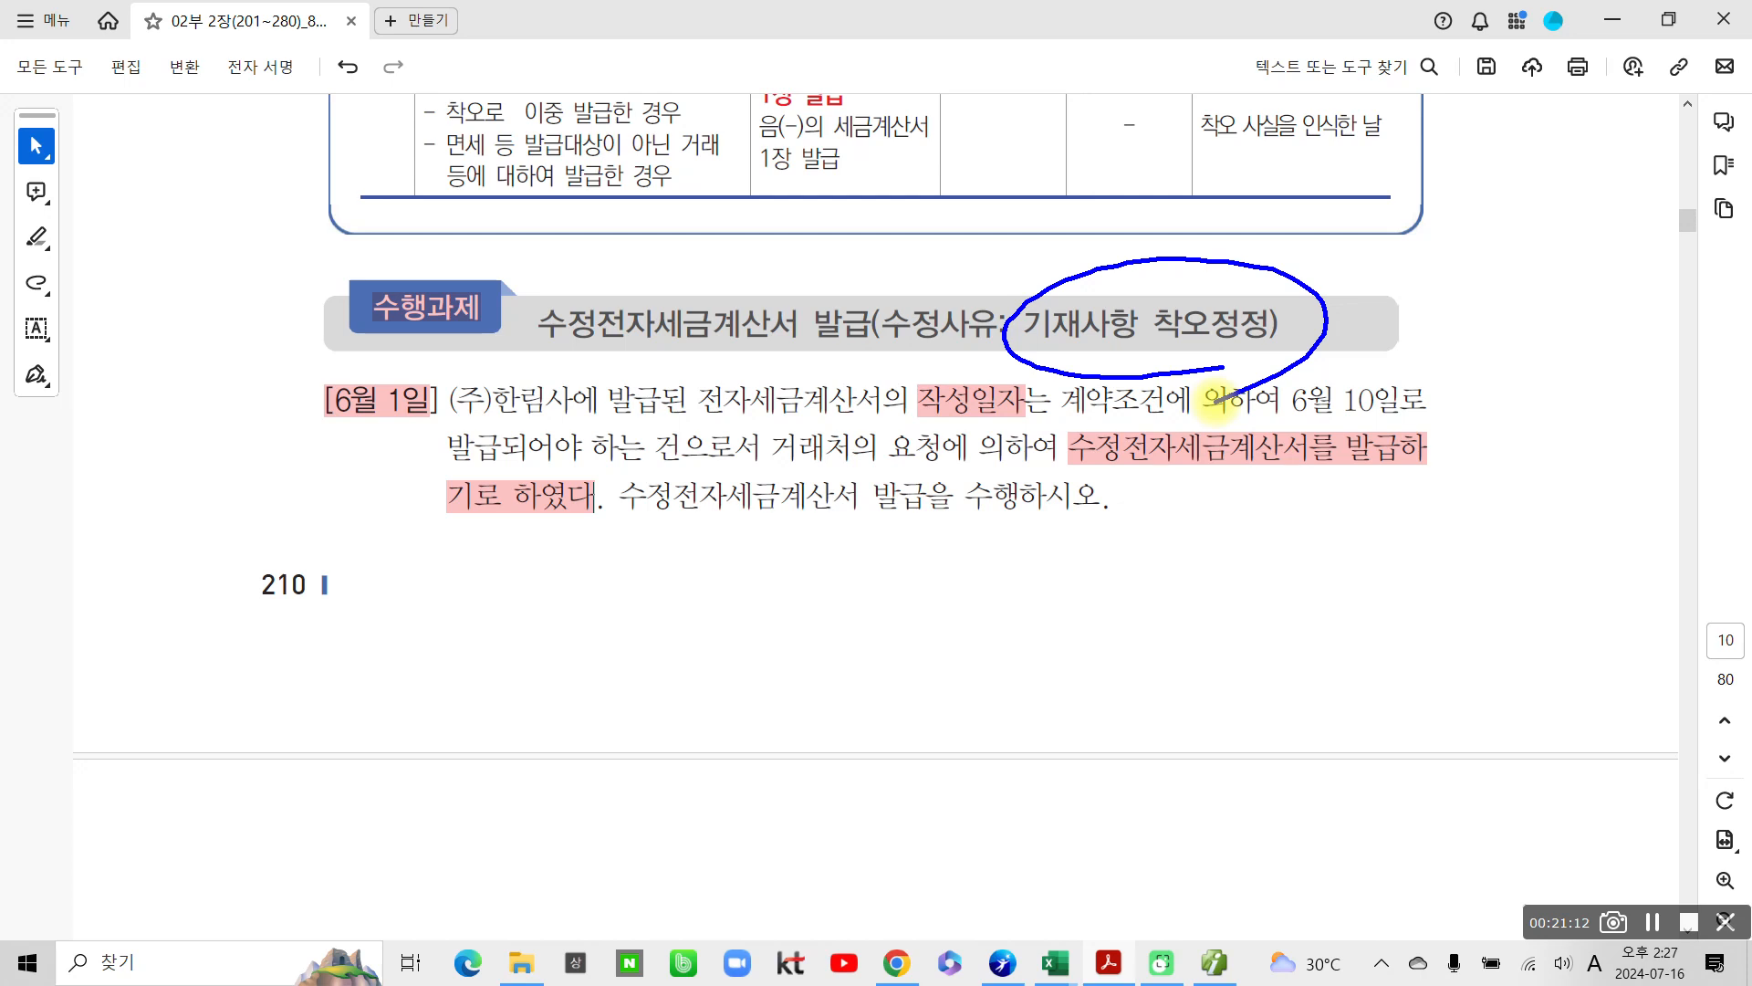
pyautogui.moveTo(299, 372)
pyautogui.mouseDown()
pyautogui.moveTo(411, 446)
pyautogui.moveTo(293, 392)
pyautogui.moveTo(253, 404)
pyautogui.mouseUp()
pyautogui.moveTo(1289, 363)
pyautogui.mouseDown()
pyautogui.moveTo(1282, 421)
pyautogui.moveTo(1438, 383)
pyautogui.moveTo(1278, 379)
pyautogui.moveTo(1422, 420)
pyautogui.moveTo(1282, 352)
pyautogui.mouseUp()
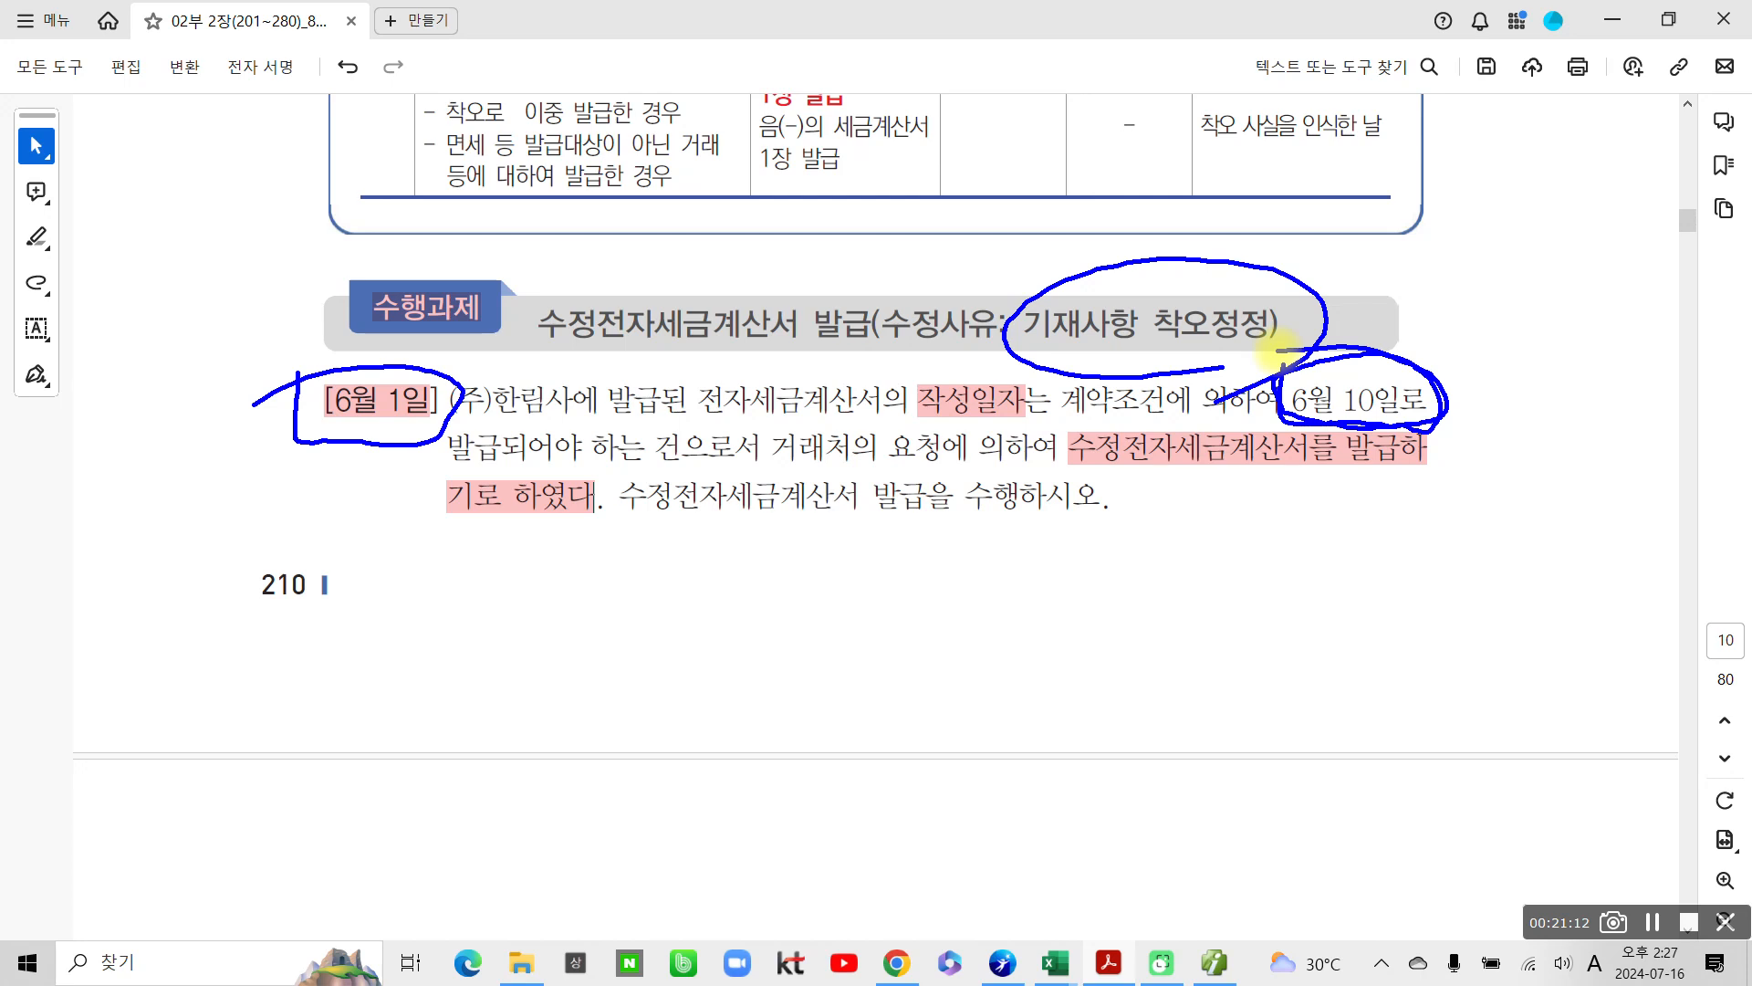
pyautogui.press('Escape')
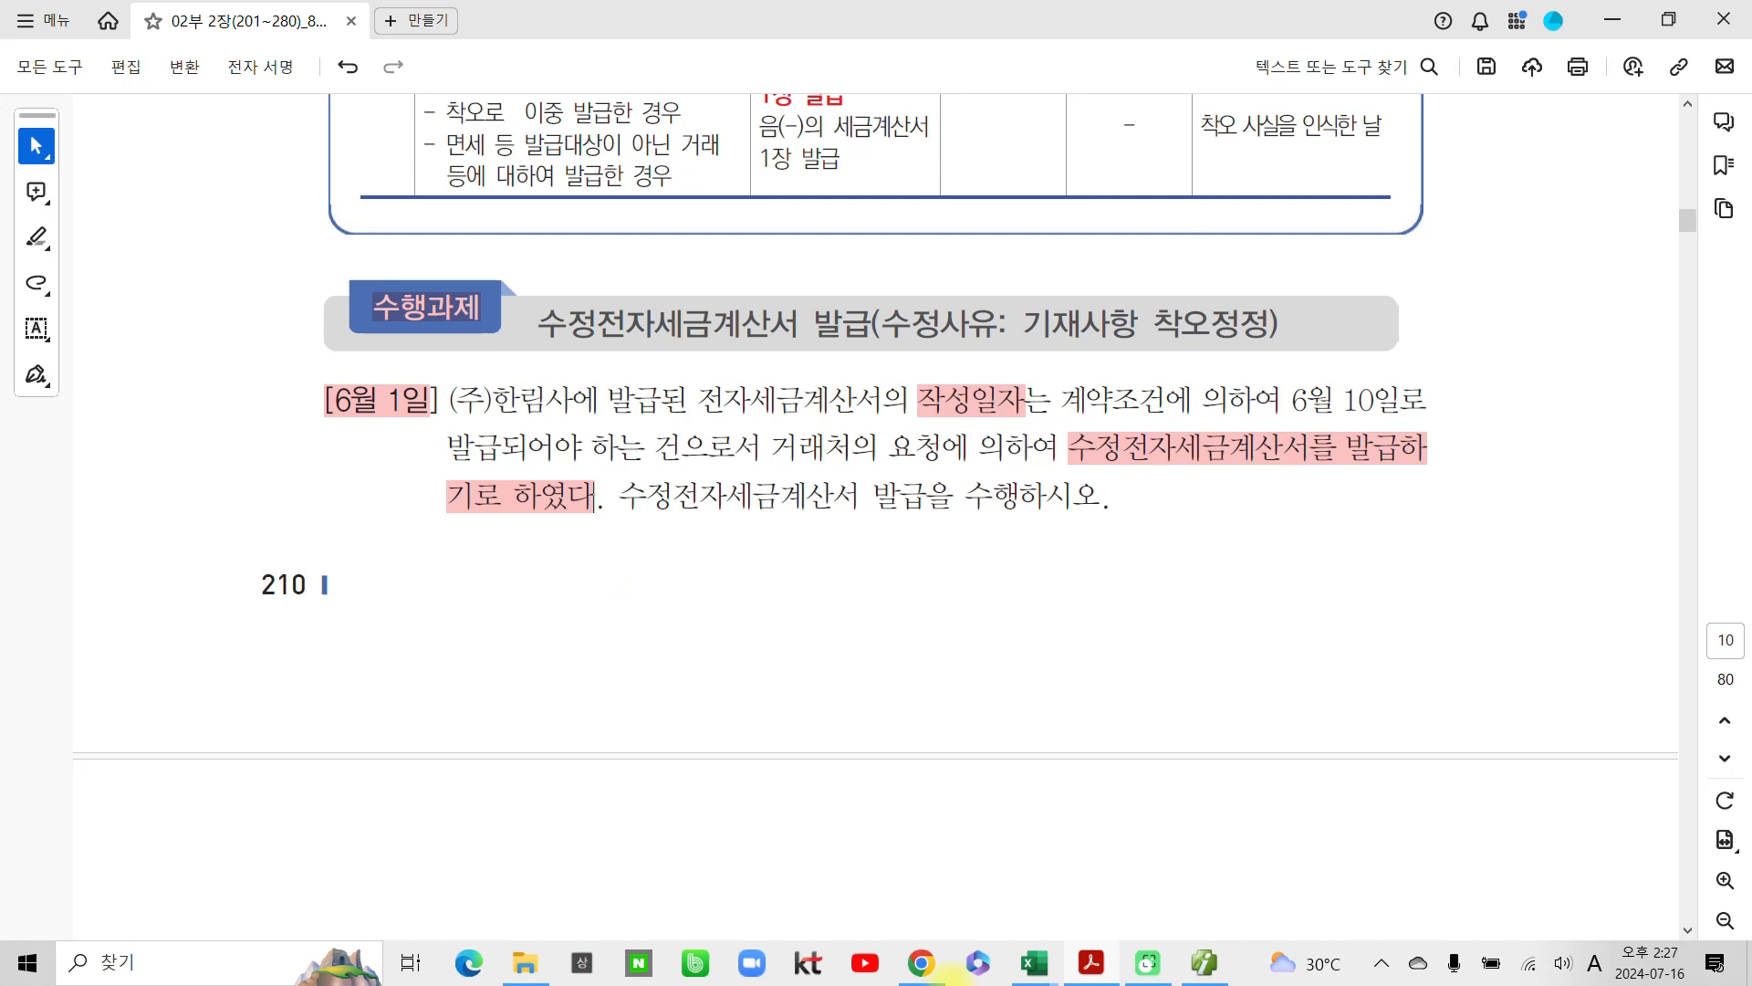
# Step: Switch to Smart A and load the 매입매출전표입력 vouchers for 06월 01일
pyautogui.click(1205, 962)
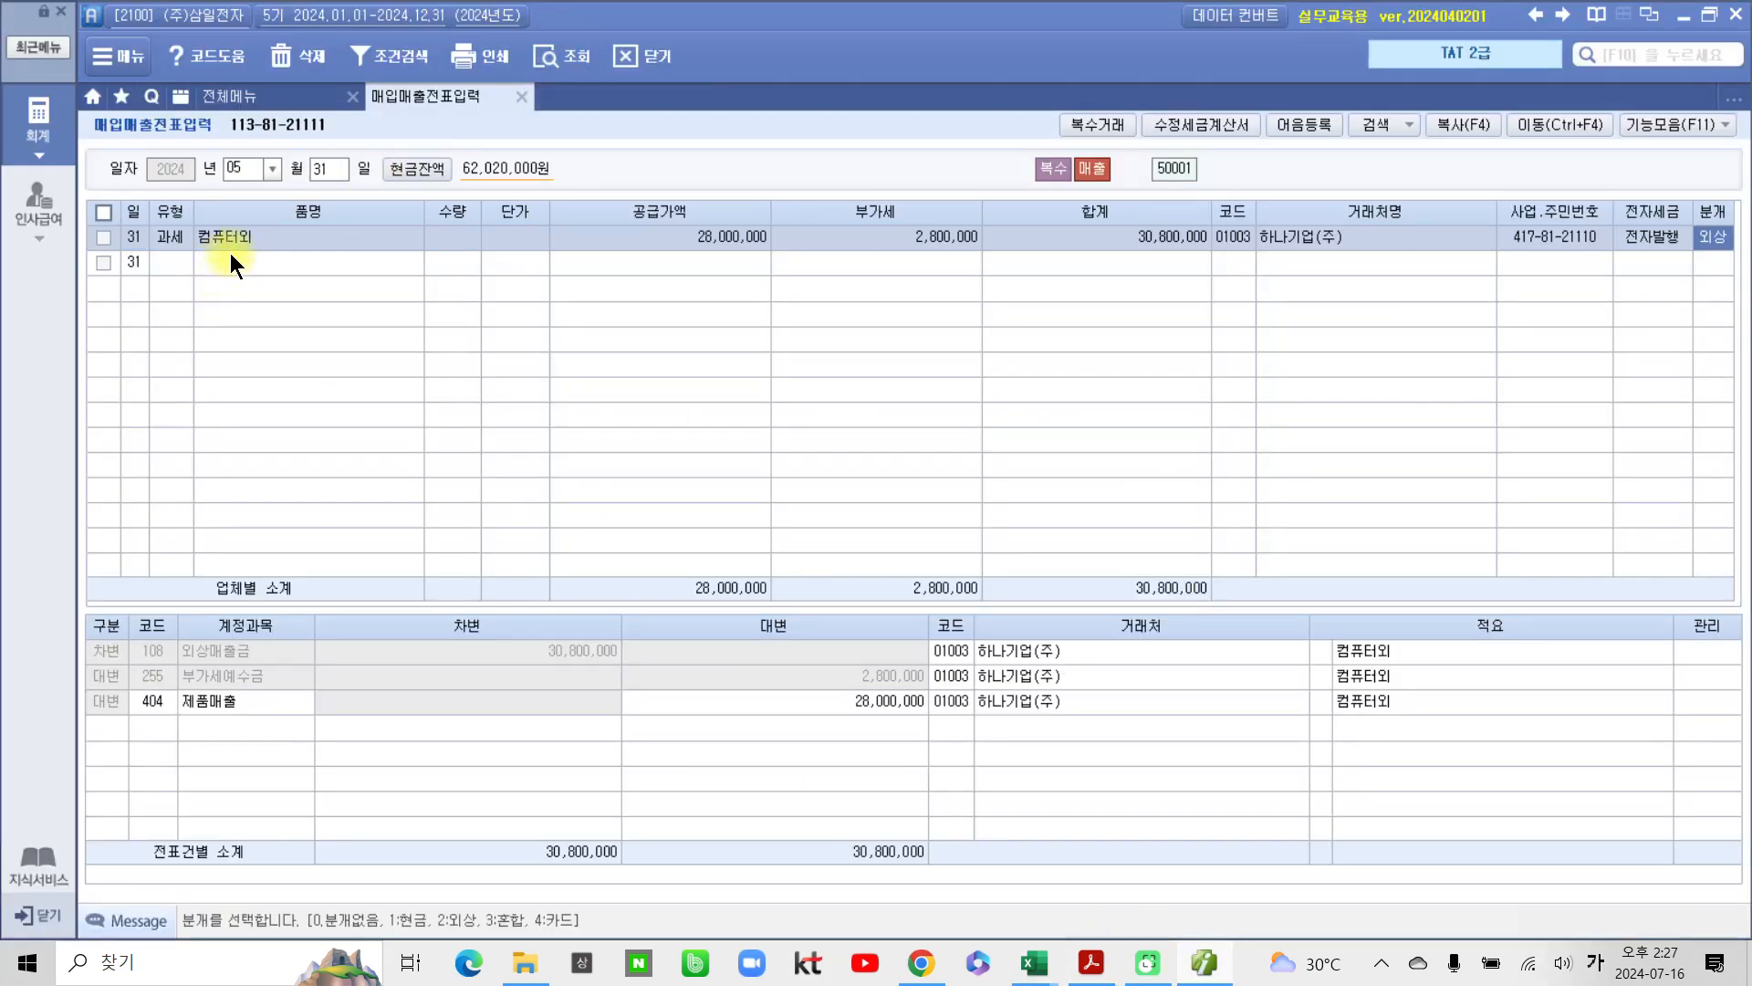
pyautogui.click(272, 169)
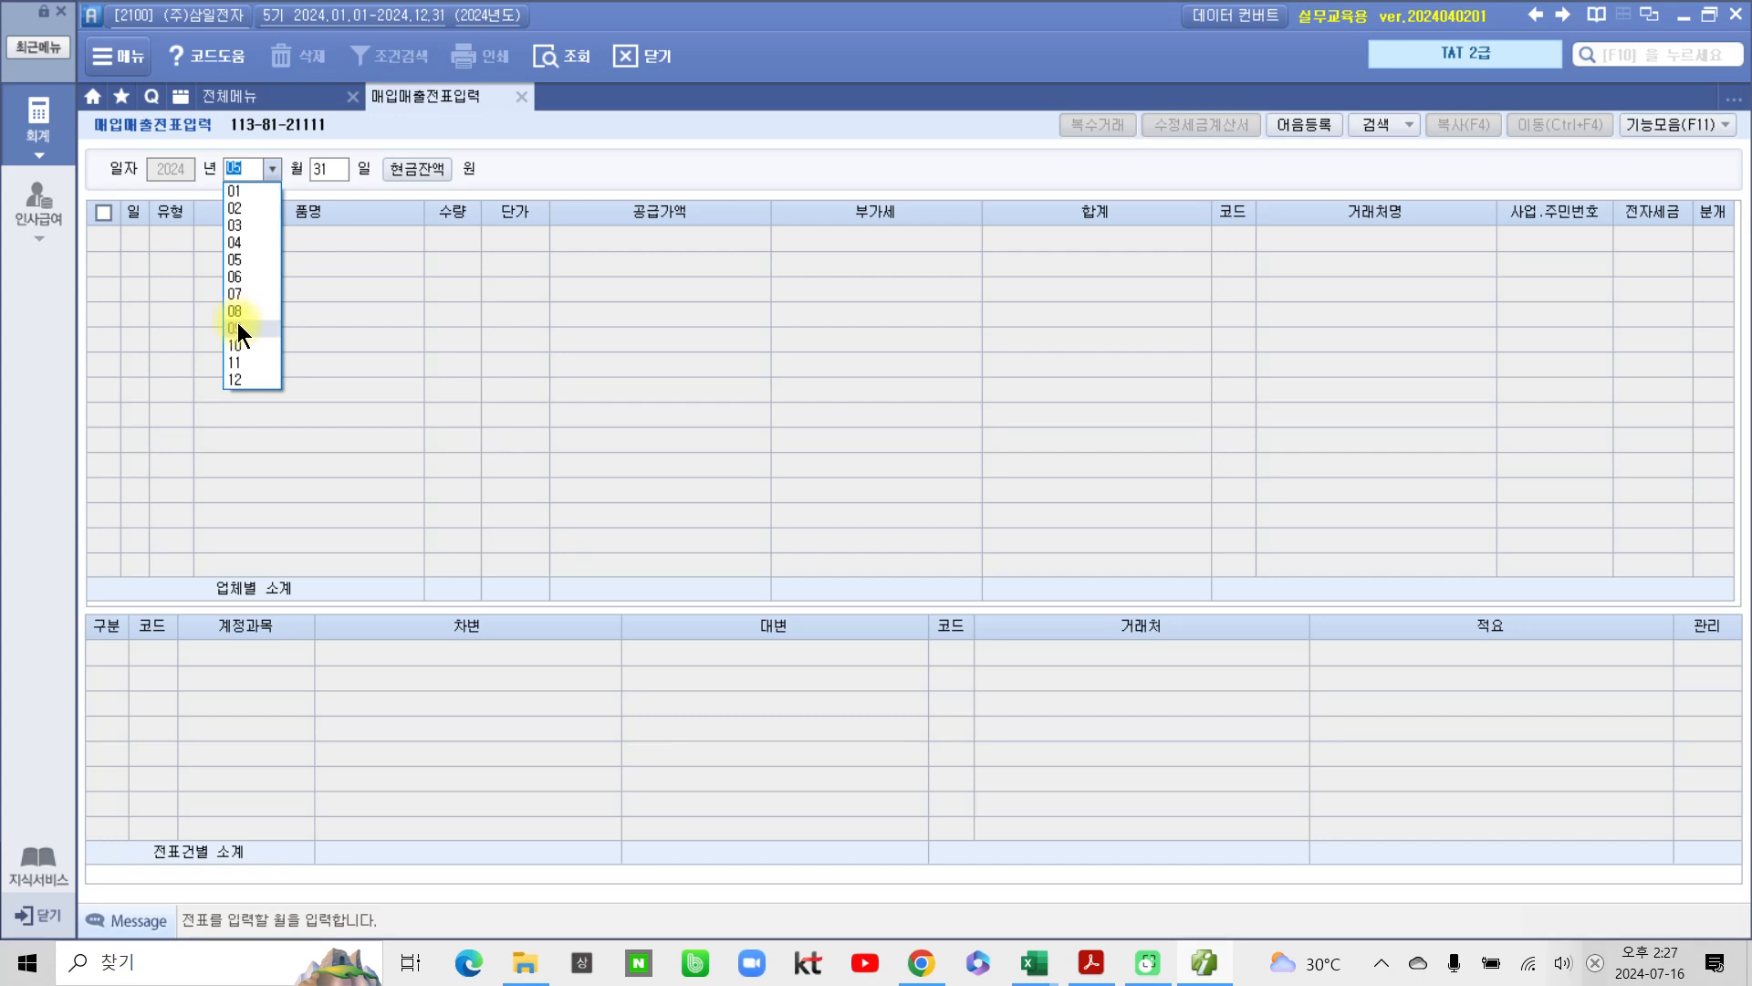
pyautogui.click(232, 279)
pyautogui.write('1')
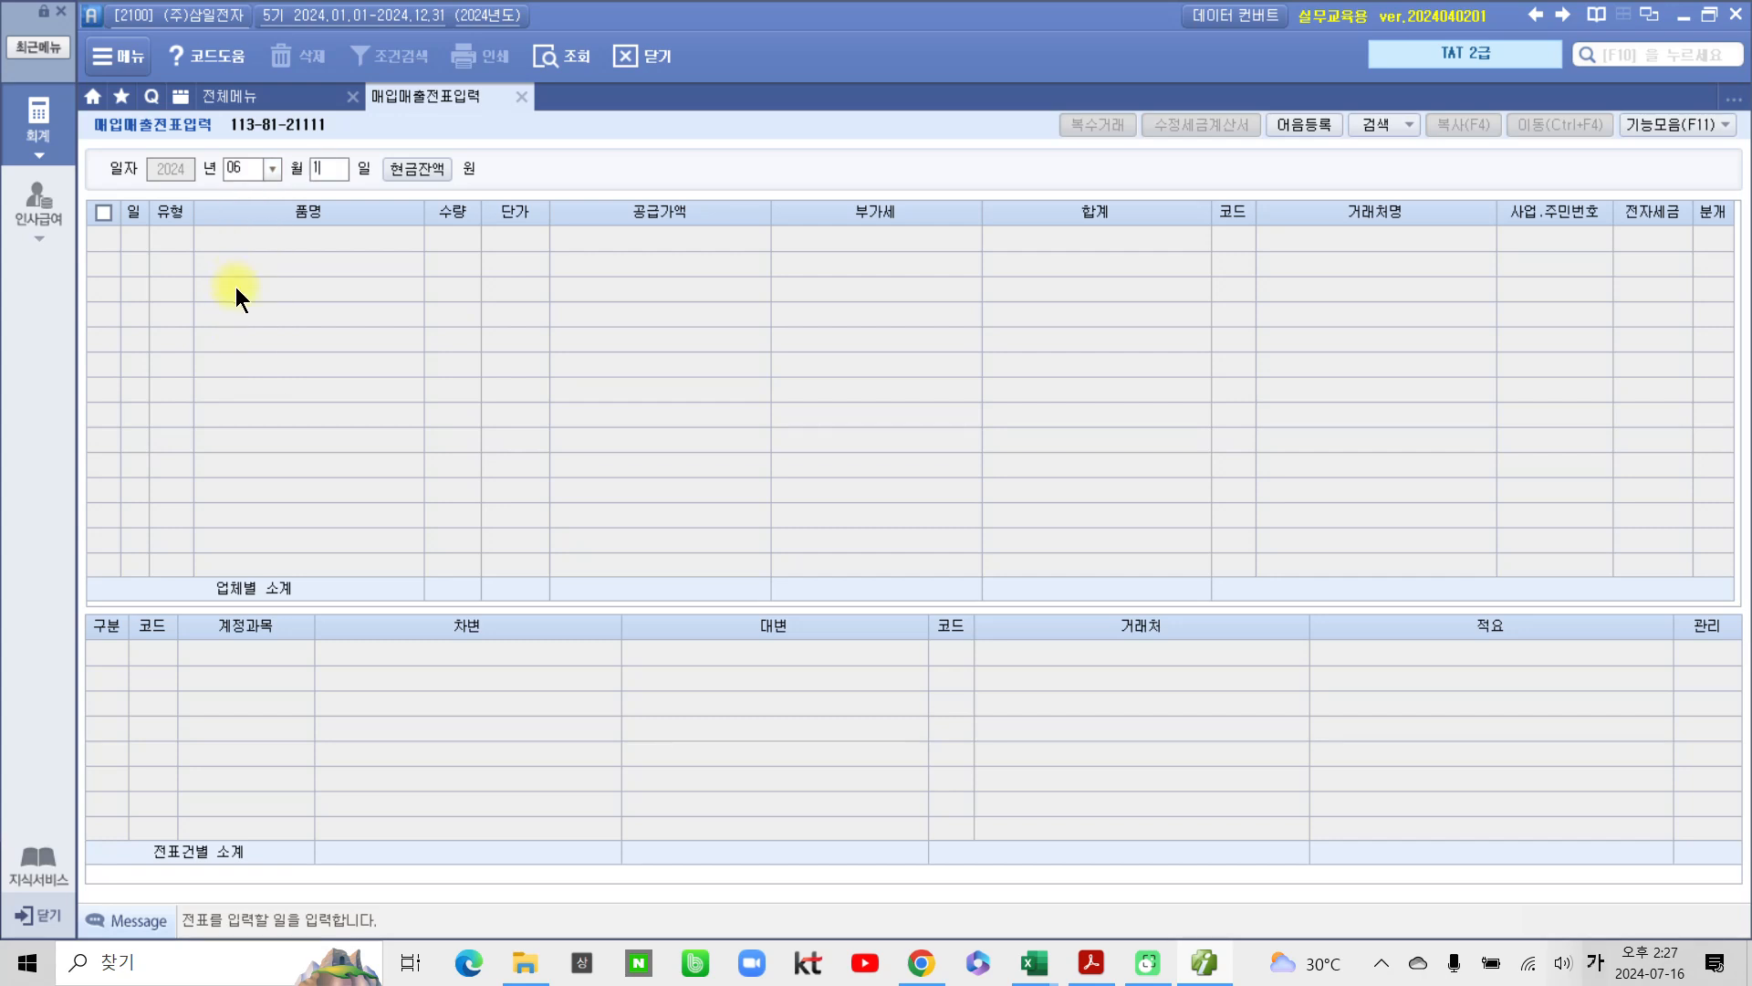
pyautogui.press('Return')
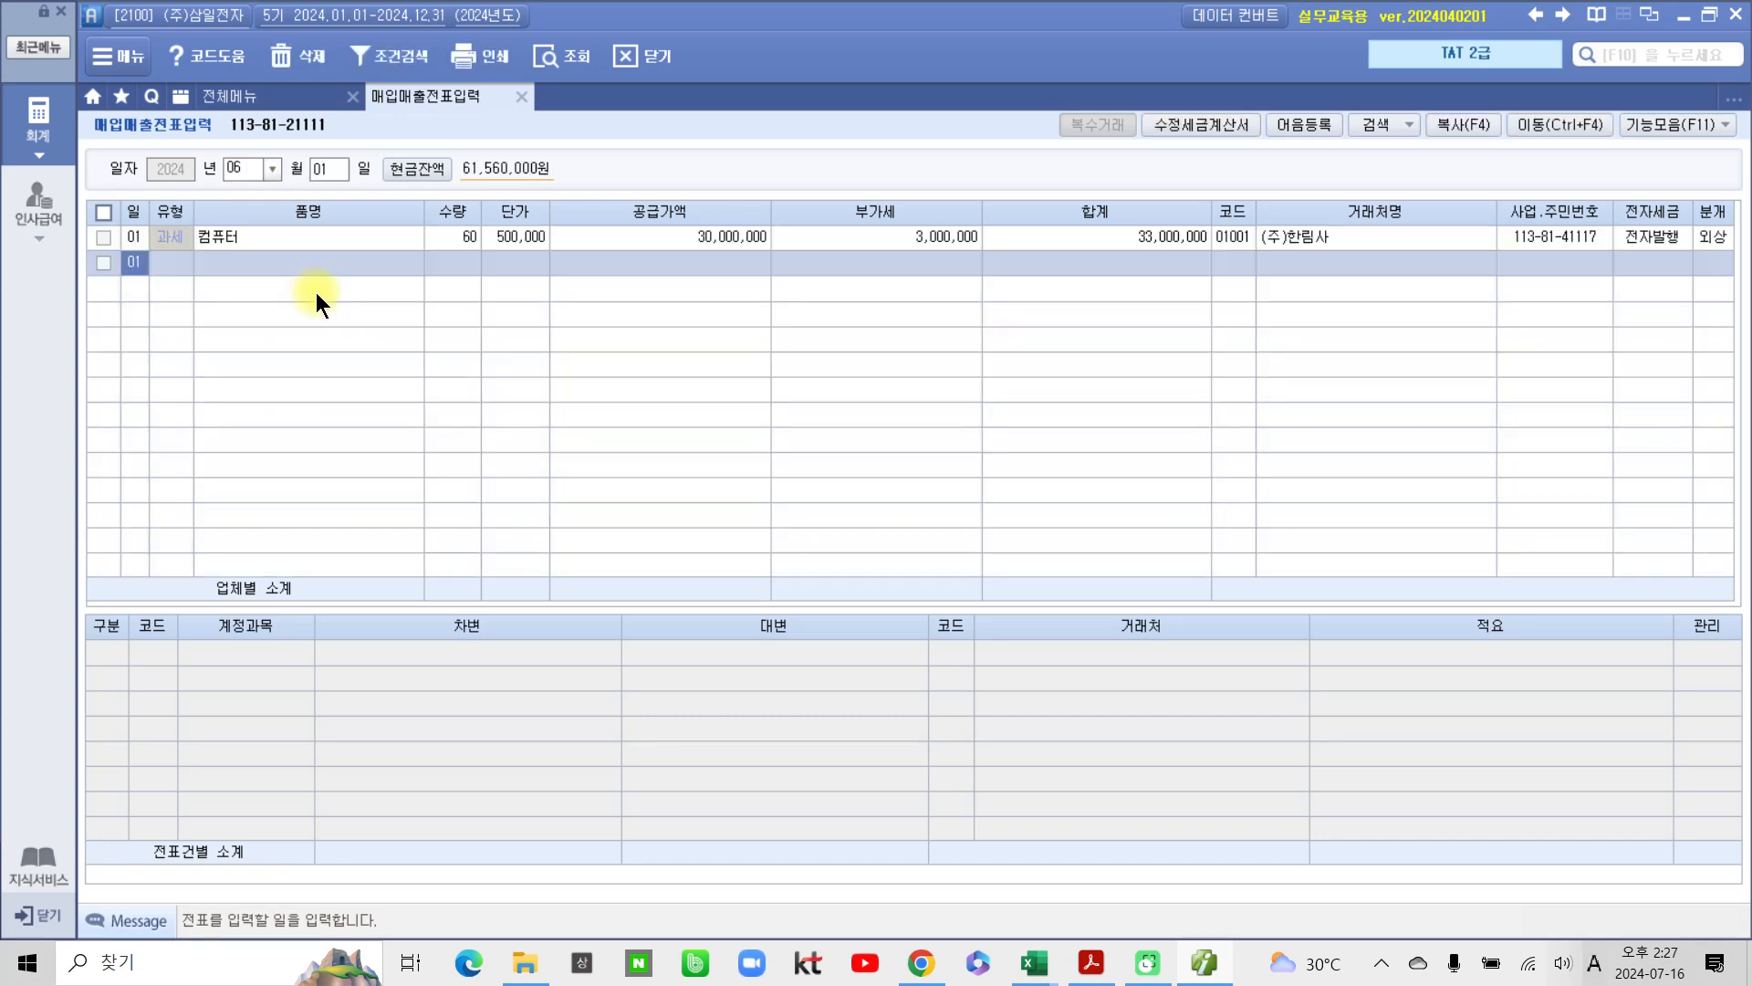
# Step: On the 컴퓨터 sale, mark 전자발행, the type and item, the quantity and unit price, the customer and the voucher date
pyautogui.moveTo(1607, 202); pyautogui.dragTo(1693, 278)
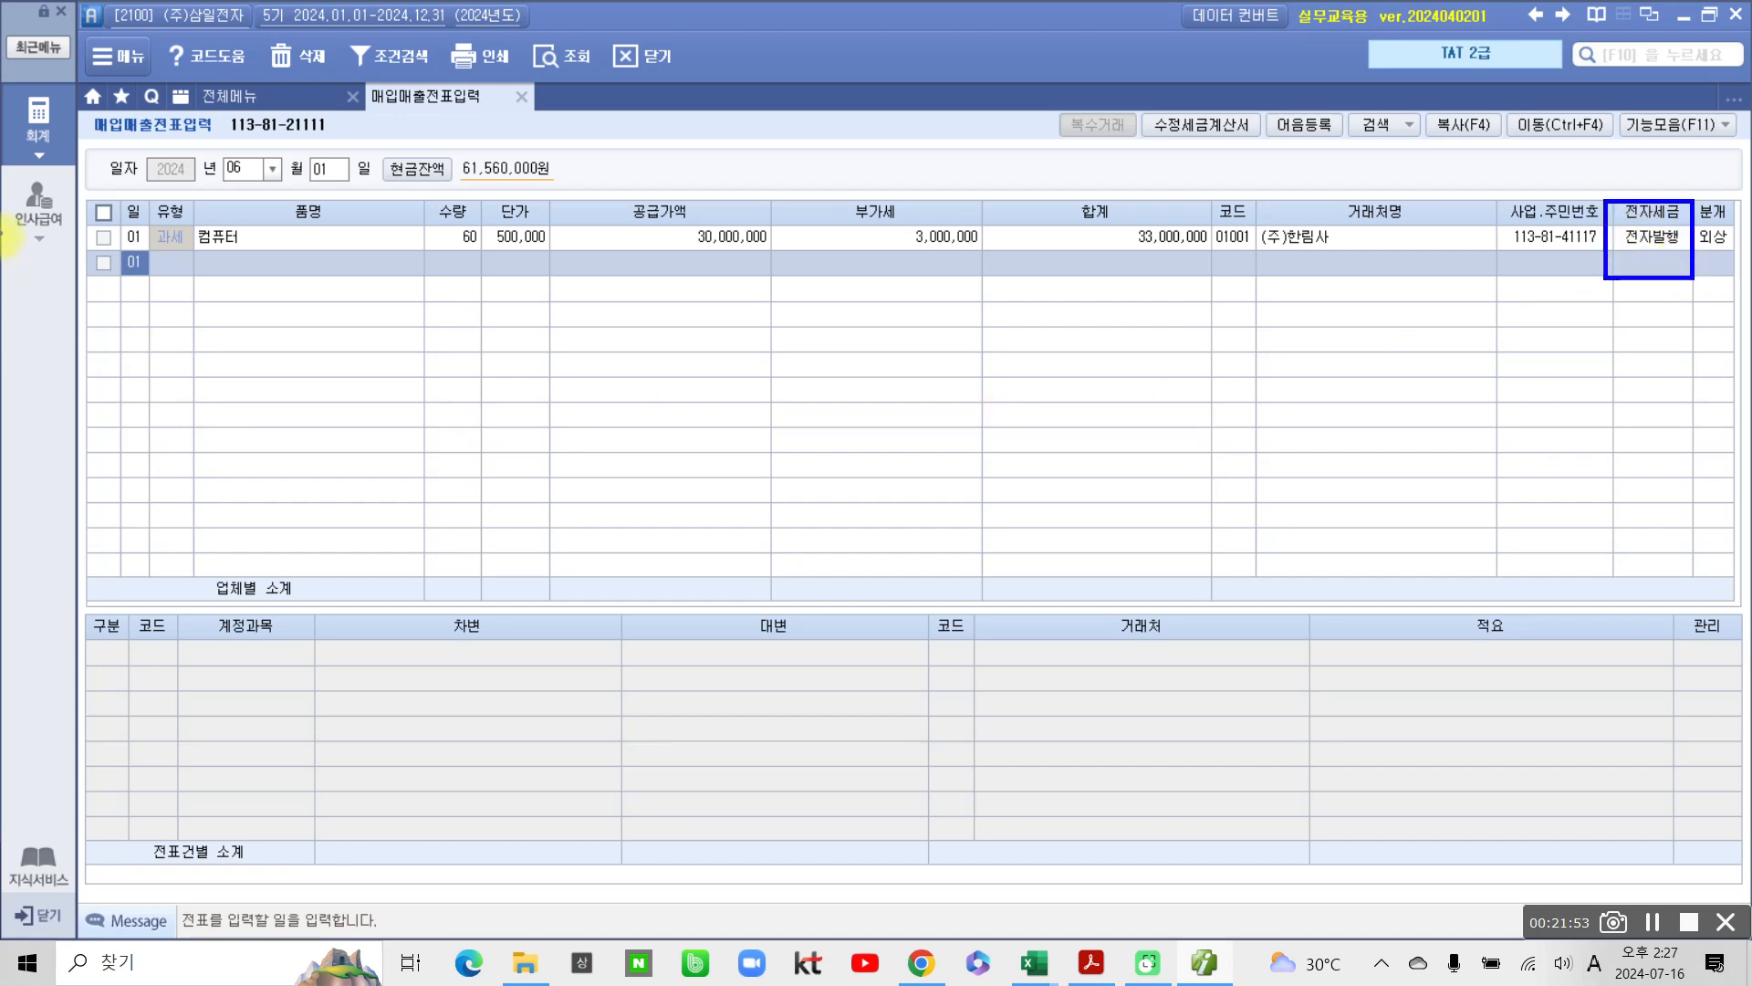
pyautogui.moveTo(110, 251)
pyautogui.mouseDown()
pyautogui.moveTo(165, 209)
pyautogui.moveTo(117, 236)
pyautogui.mouseUp()
pyautogui.moveTo(425, 244); pyautogui.dragTo(551, 244)
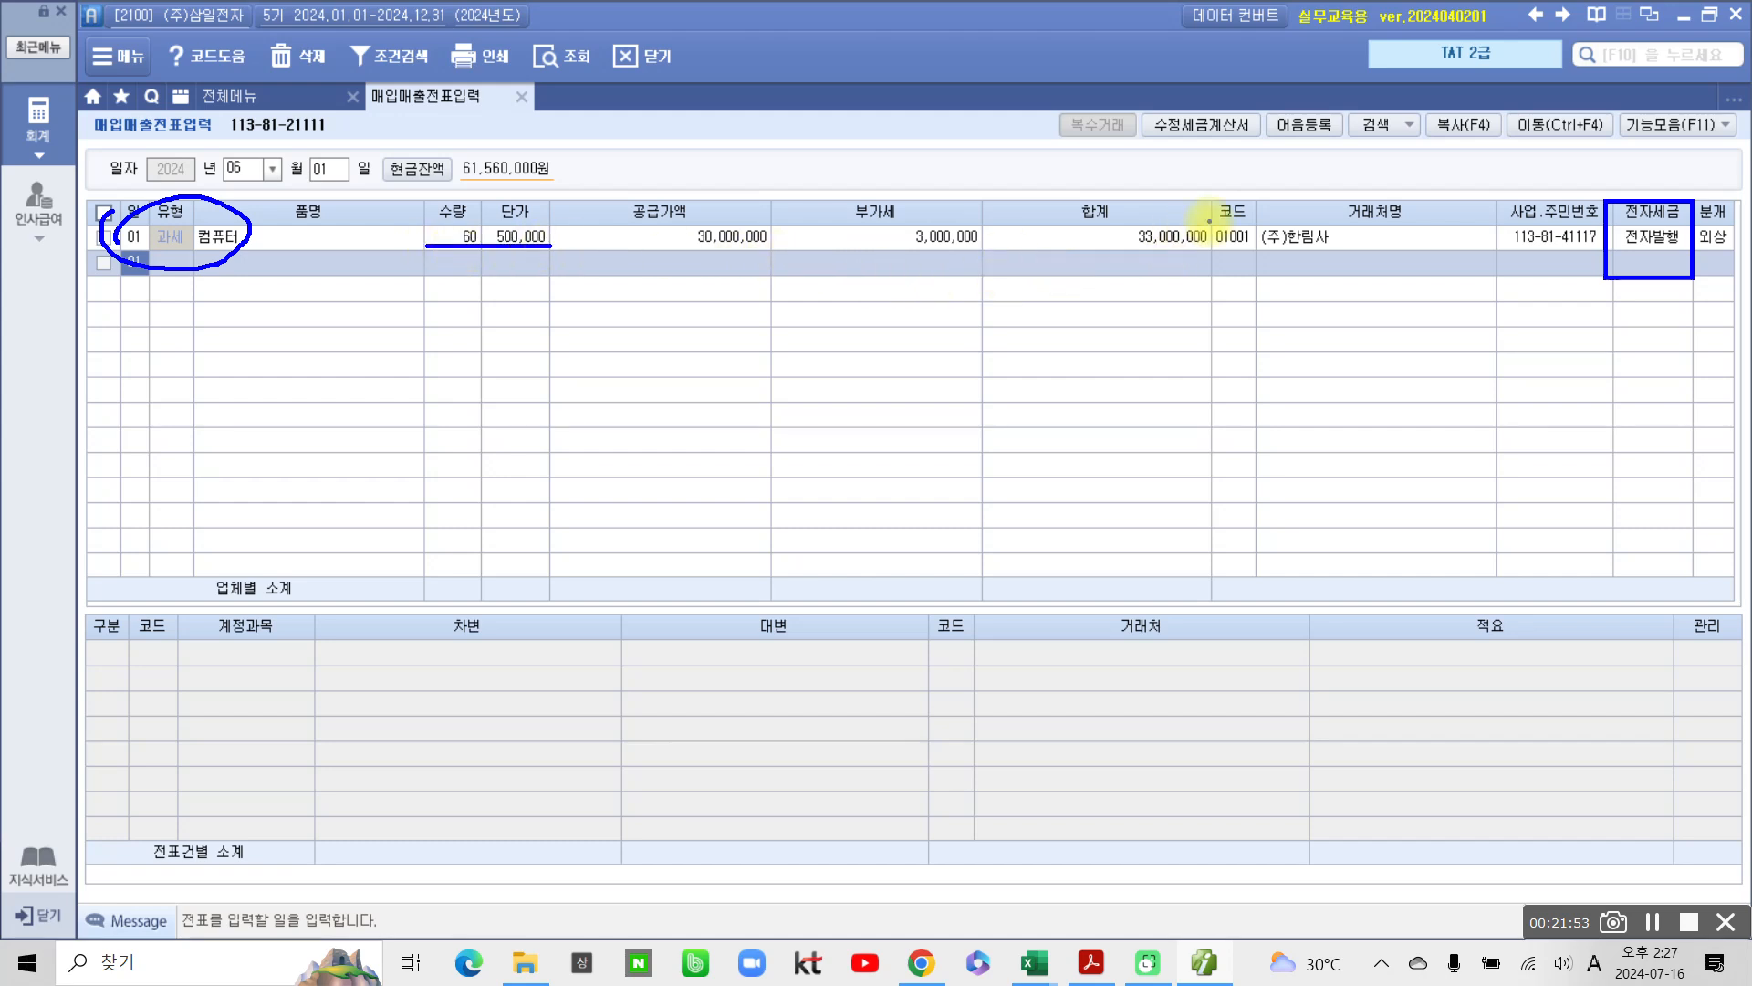
pyautogui.moveTo(1228, 216)
pyautogui.mouseDown()
pyautogui.moveTo(1335, 228)
pyautogui.moveTo(1251, 239)
pyautogui.mouseUp()
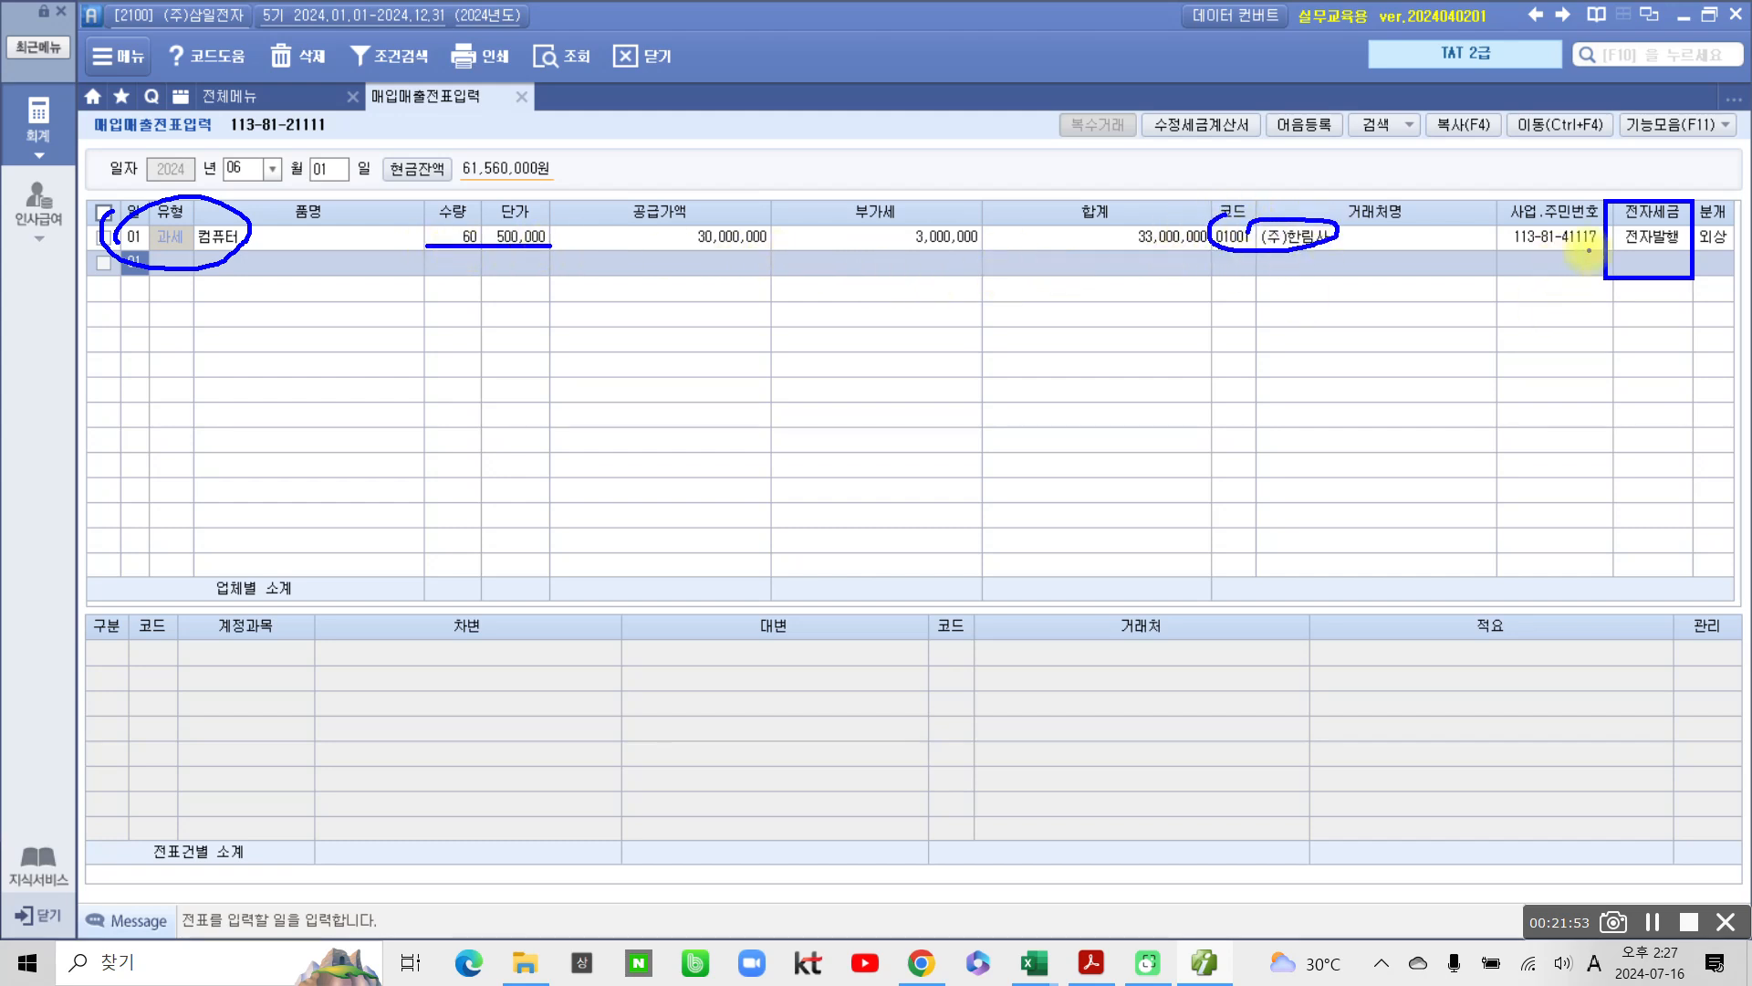
pyautogui.moveTo(1566, 253); pyautogui.dragTo(1624, 249)
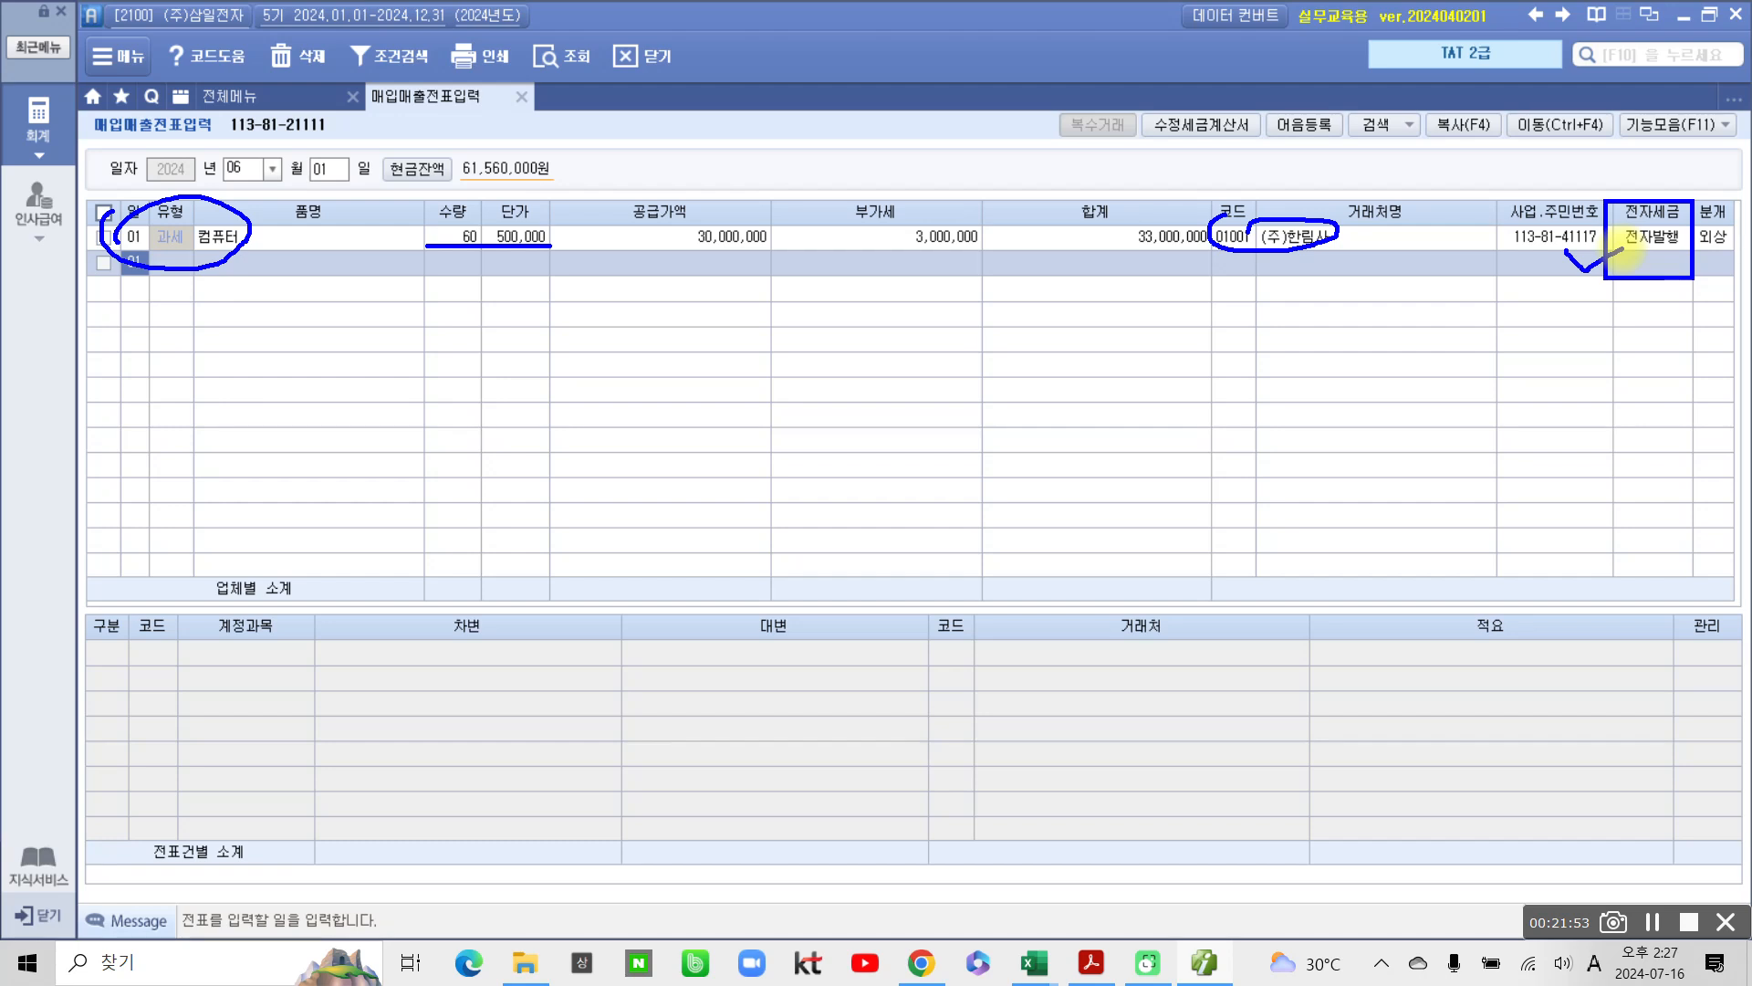
pyautogui.moveTo(353, 214)
pyautogui.mouseDown()
pyautogui.moveTo(362, 194)
pyautogui.moveTo(349, 215)
pyautogui.mouseUp()
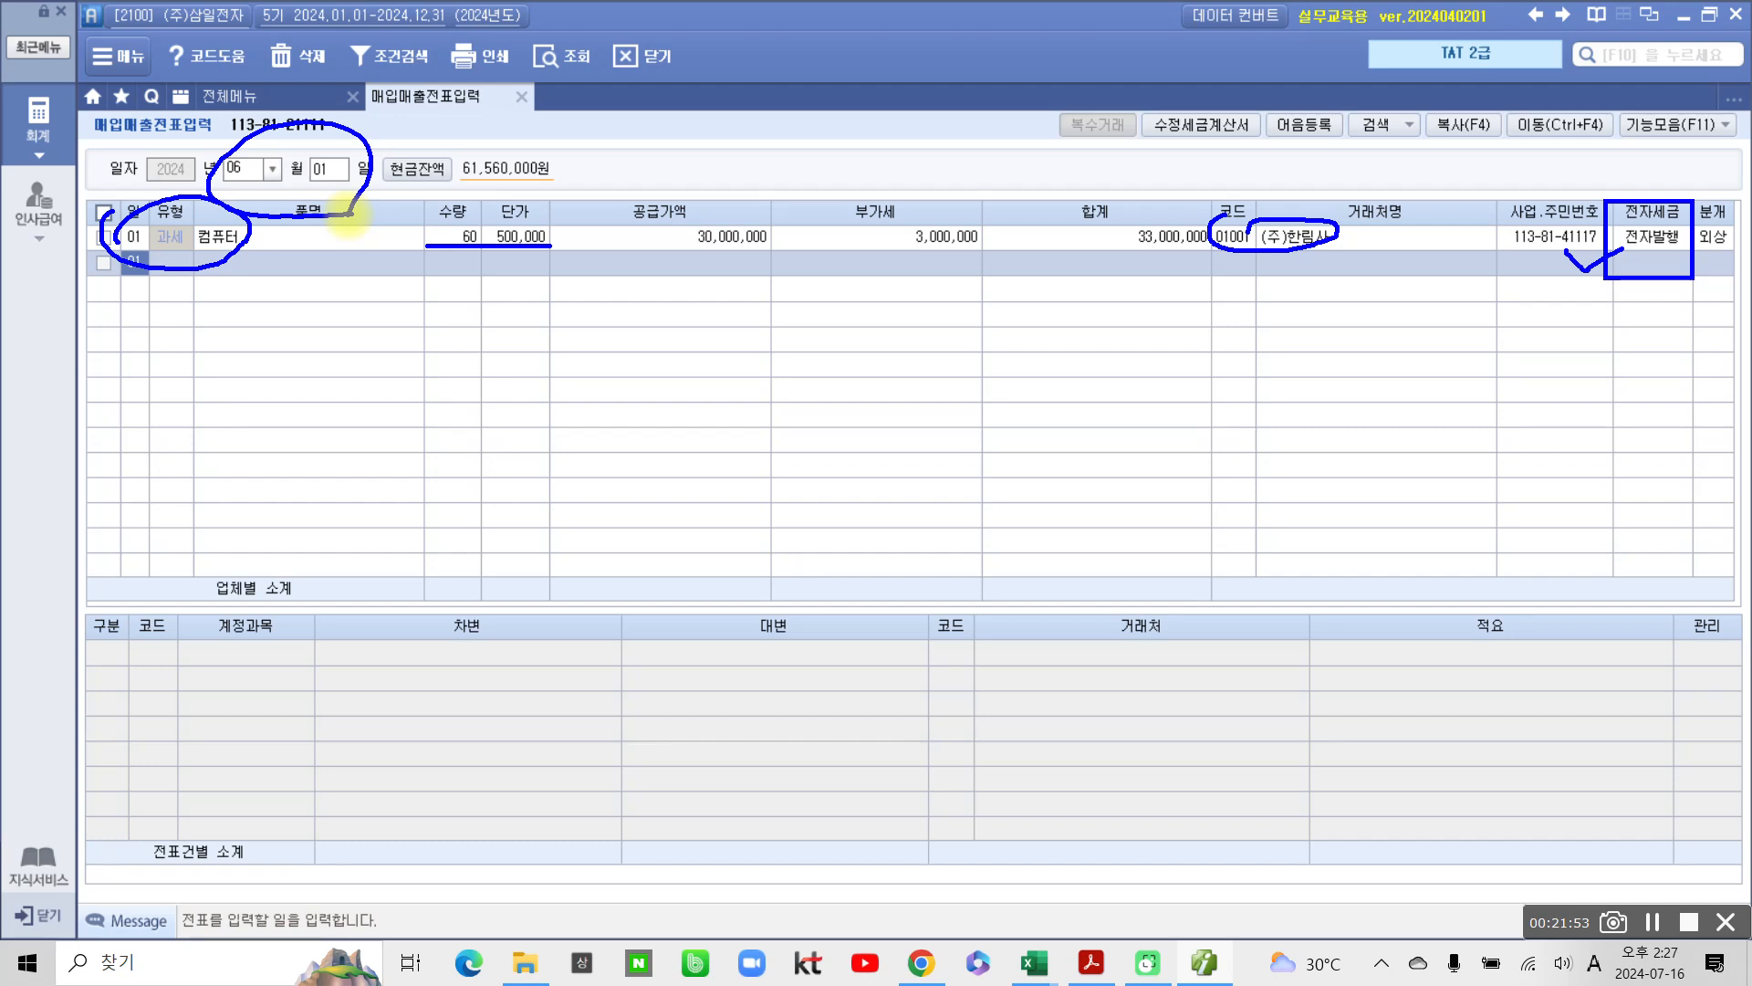
# Step: Circle the 수정세금계산서 command, draw arrows to it and to 전자발행, and clear all the drawn marks
pyautogui.moveTo(1132, 161); pyautogui.dragTo(1222, 185)
pyautogui.moveTo(1044, 486)
pyautogui.mouseDown()
pyautogui.moveTo(1201, 162)
pyautogui.moveTo(1221, 196)
pyautogui.moveTo(1205, 169)
pyautogui.mouseUp()
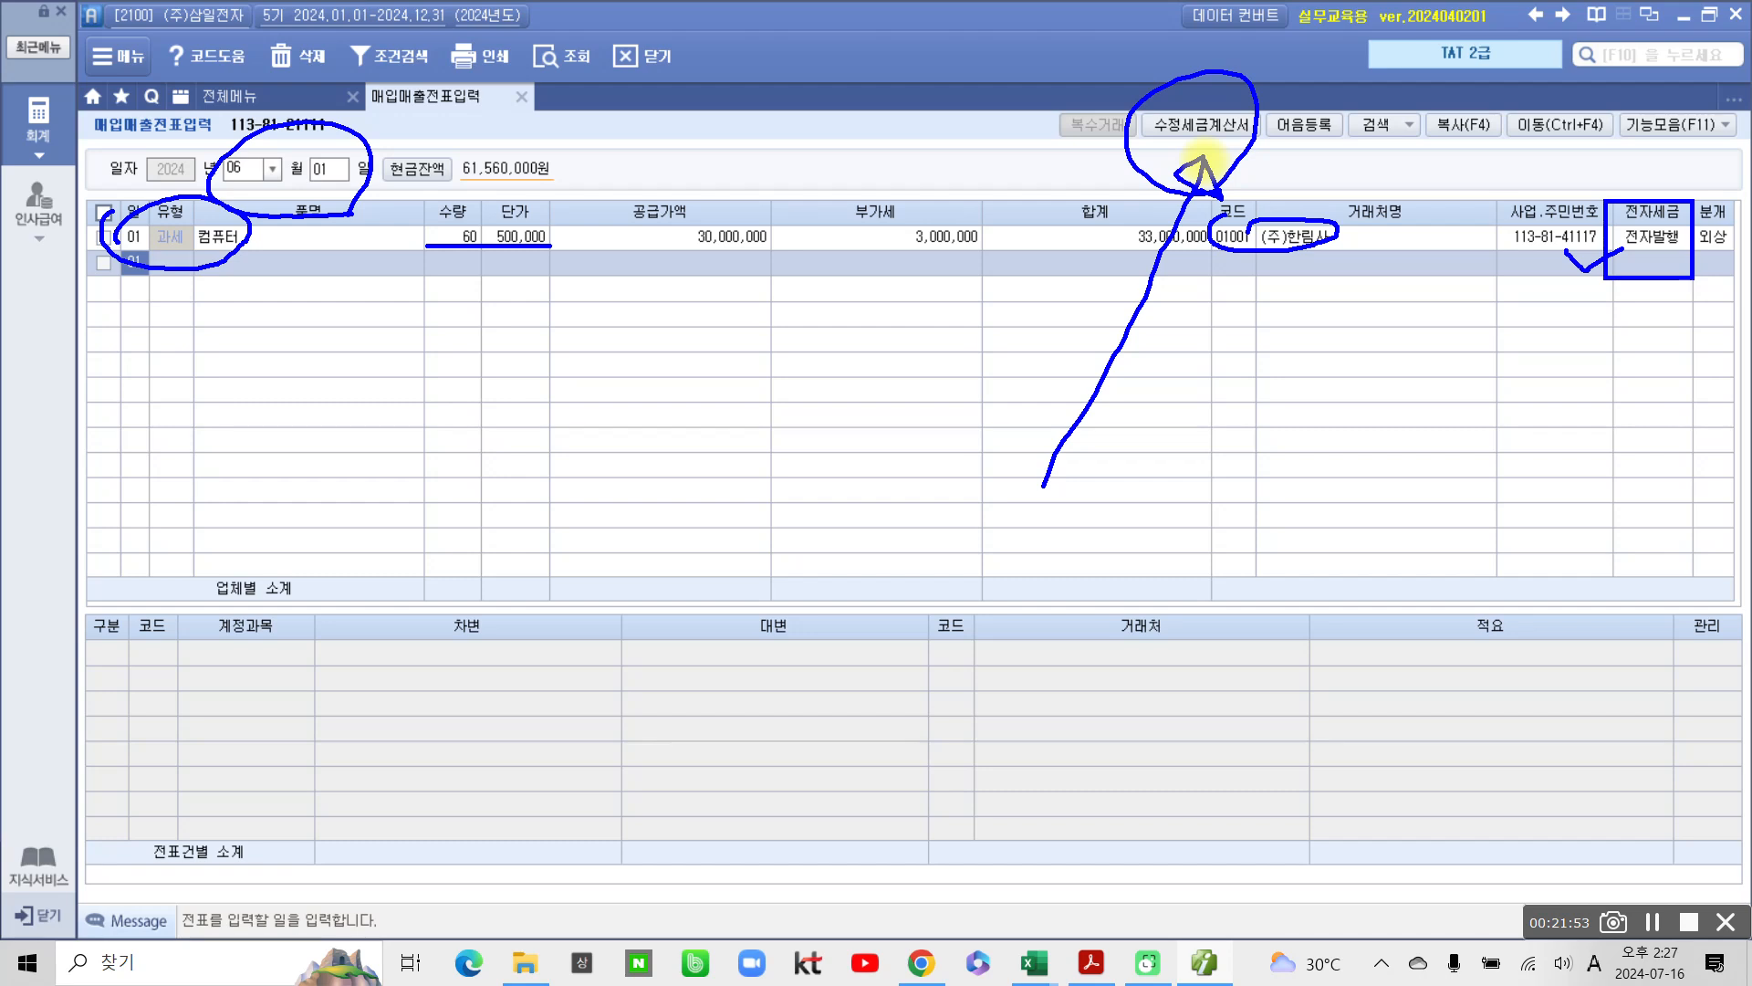
pyautogui.moveTo(1529, 473); pyautogui.dragTo(1643, 301)
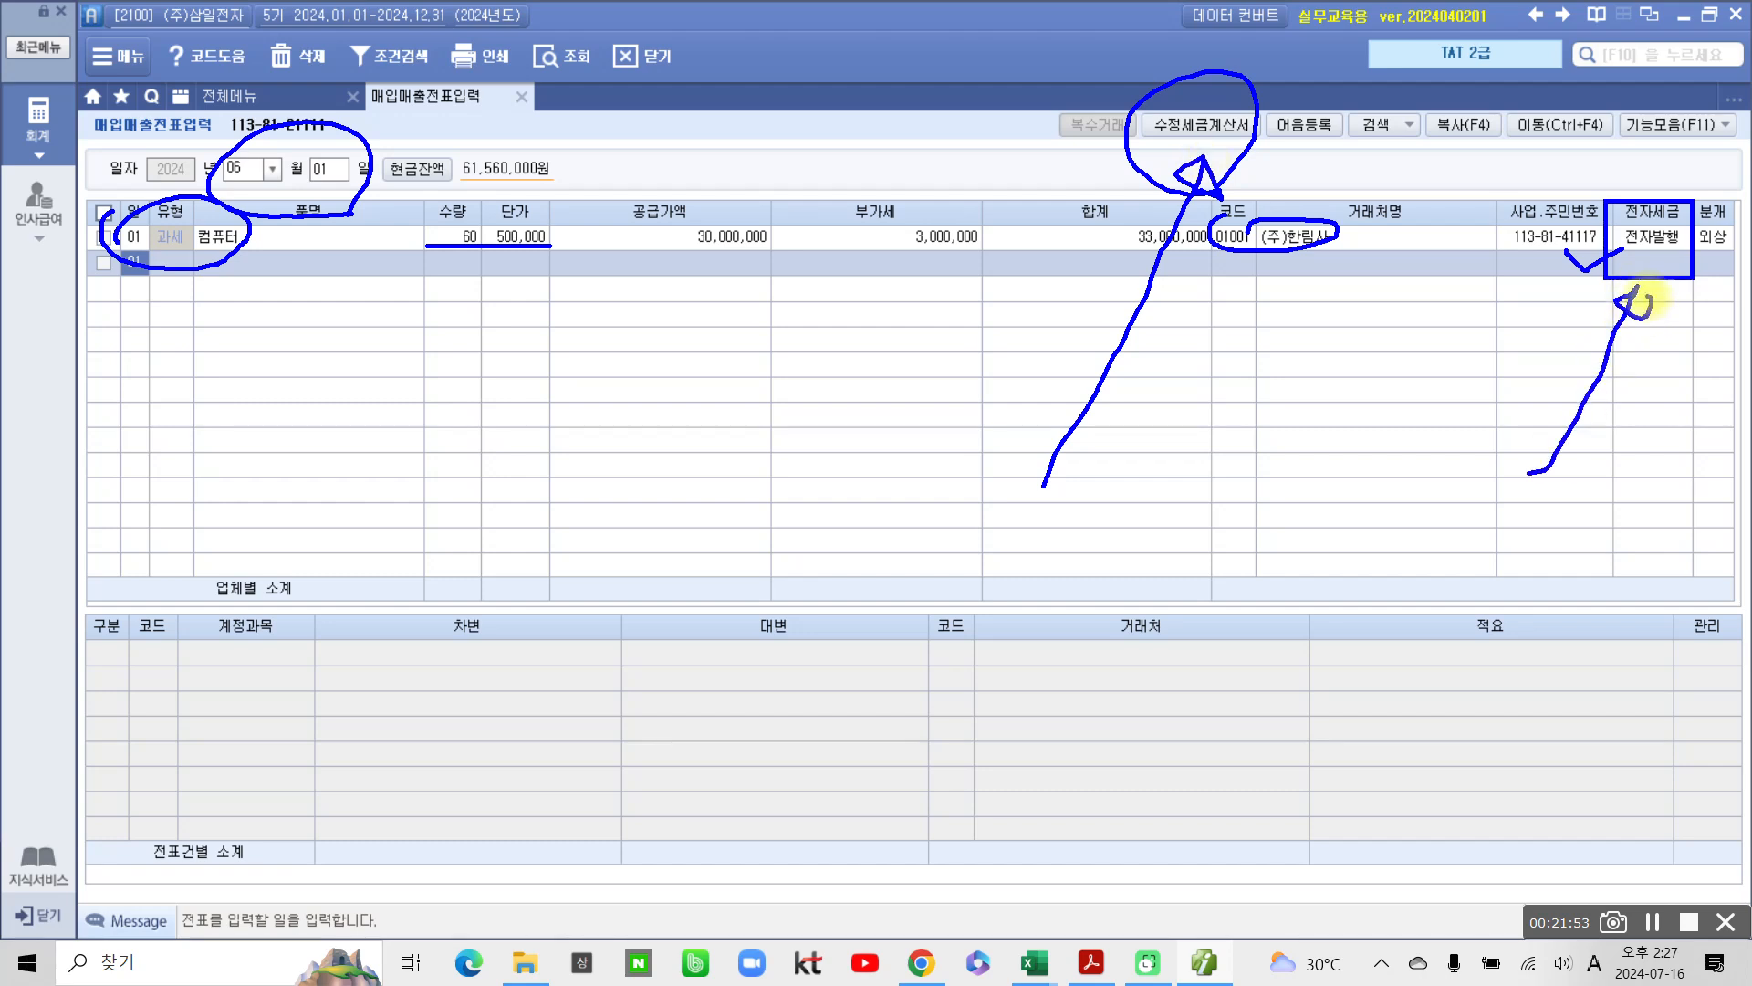
pyautogui.press('Escape')
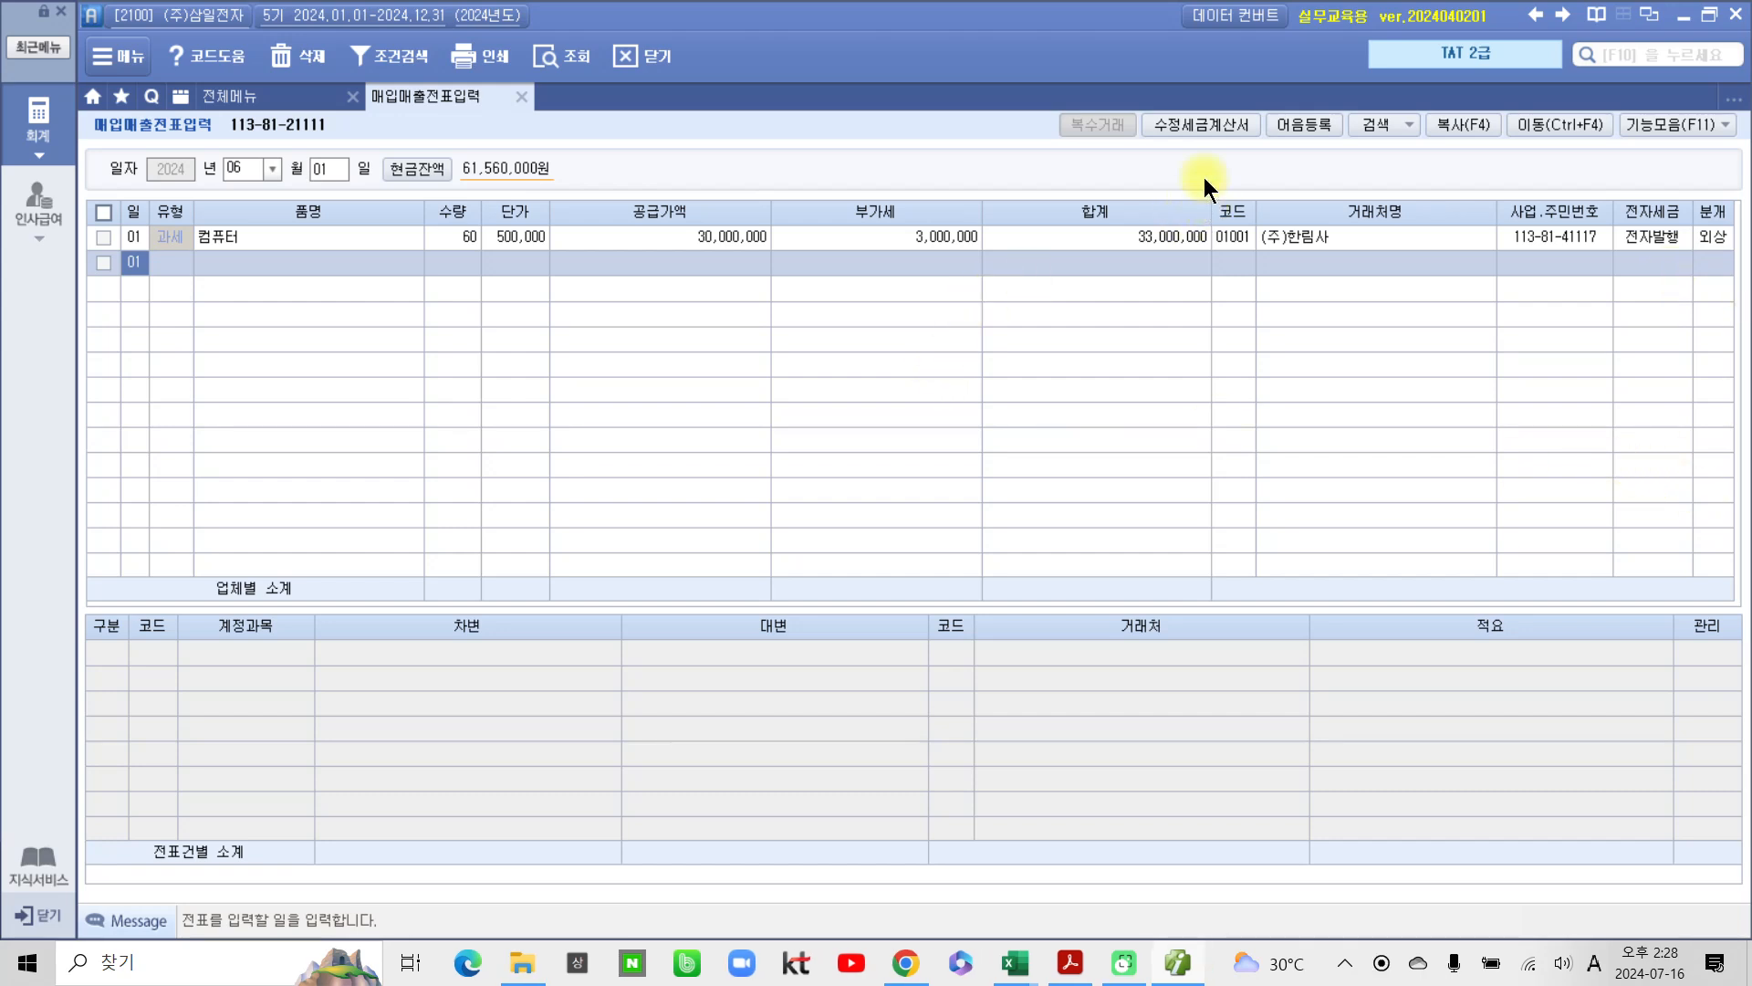
# Step: Try to start the 수정세금계산서 from the empty voucher line with the reason 1. 기재사항 착오·정정
pyautogui.click(1196, 120)
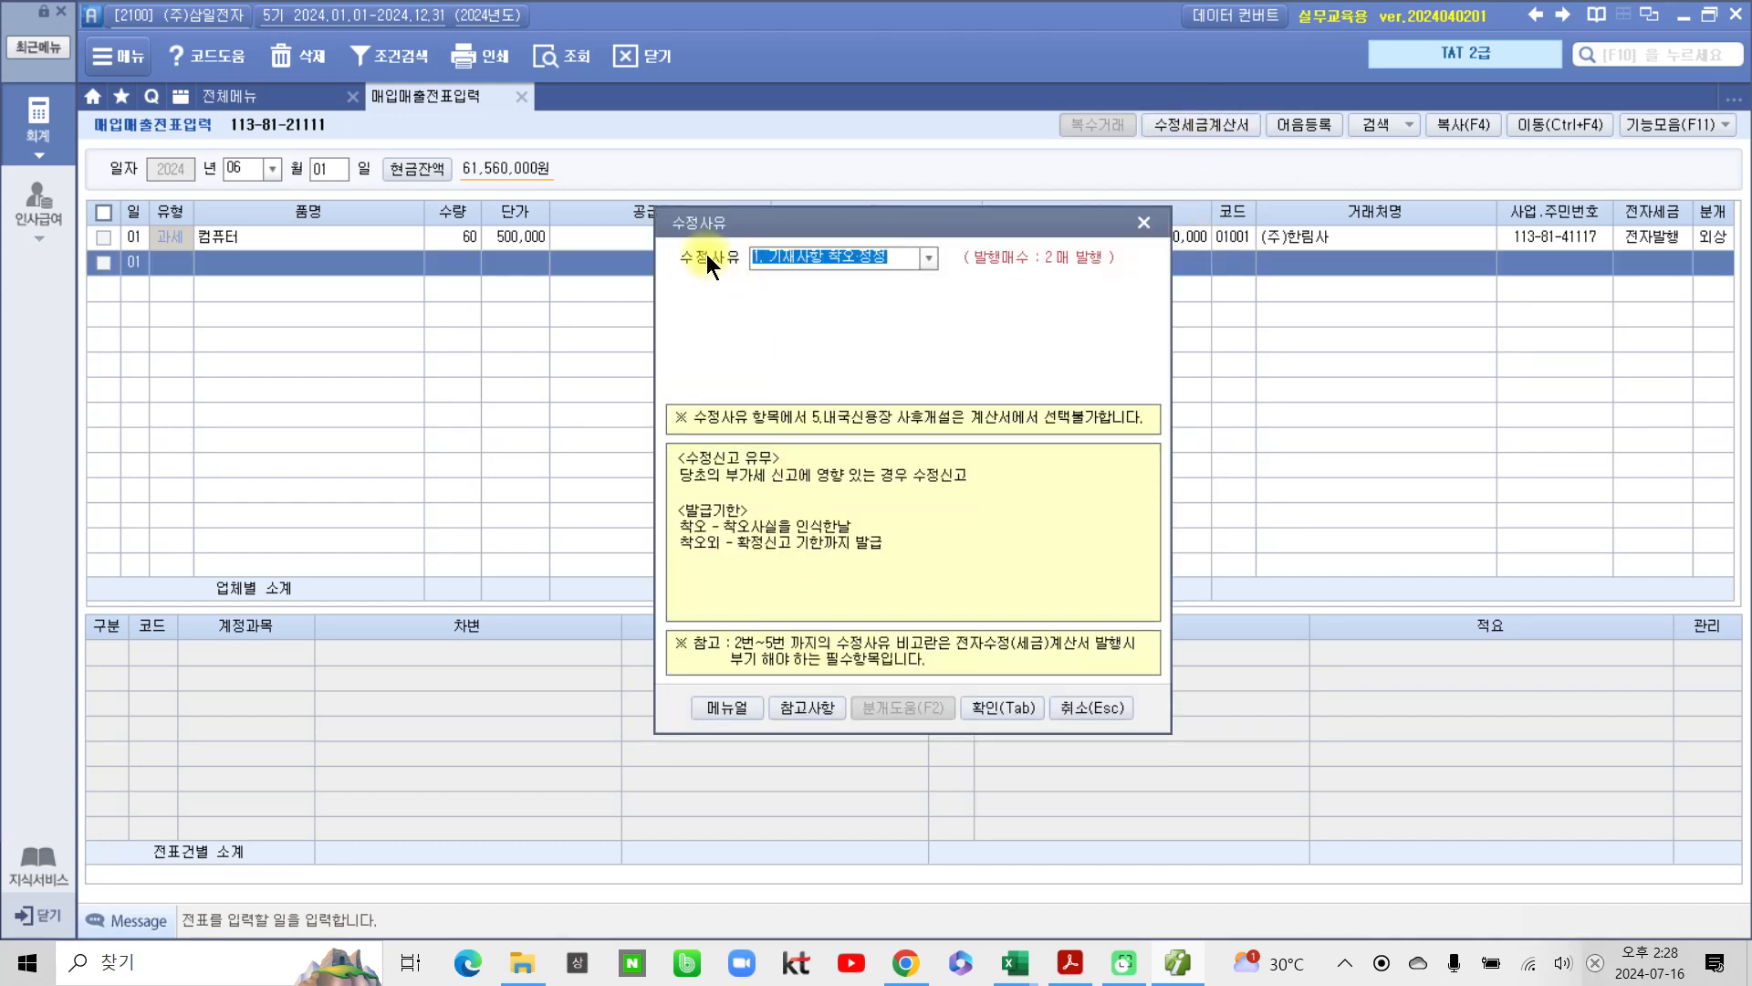
pyautogui.click(873, 265)
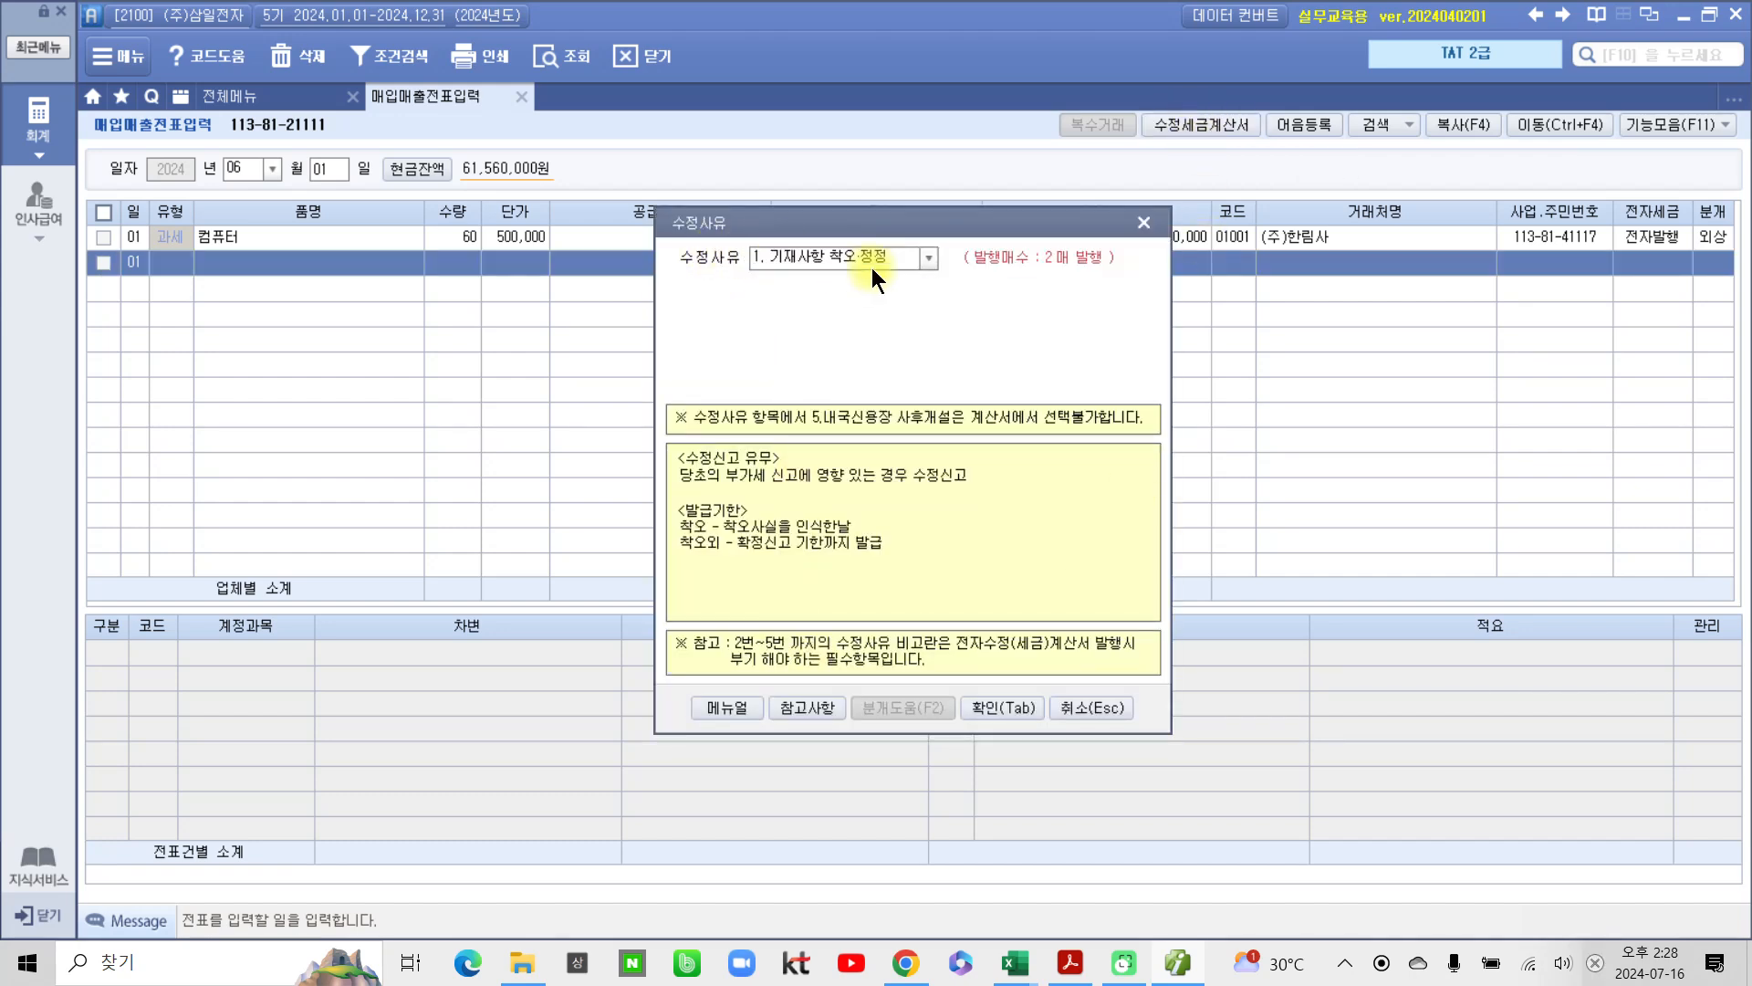
pyautogui.click(930, 258)
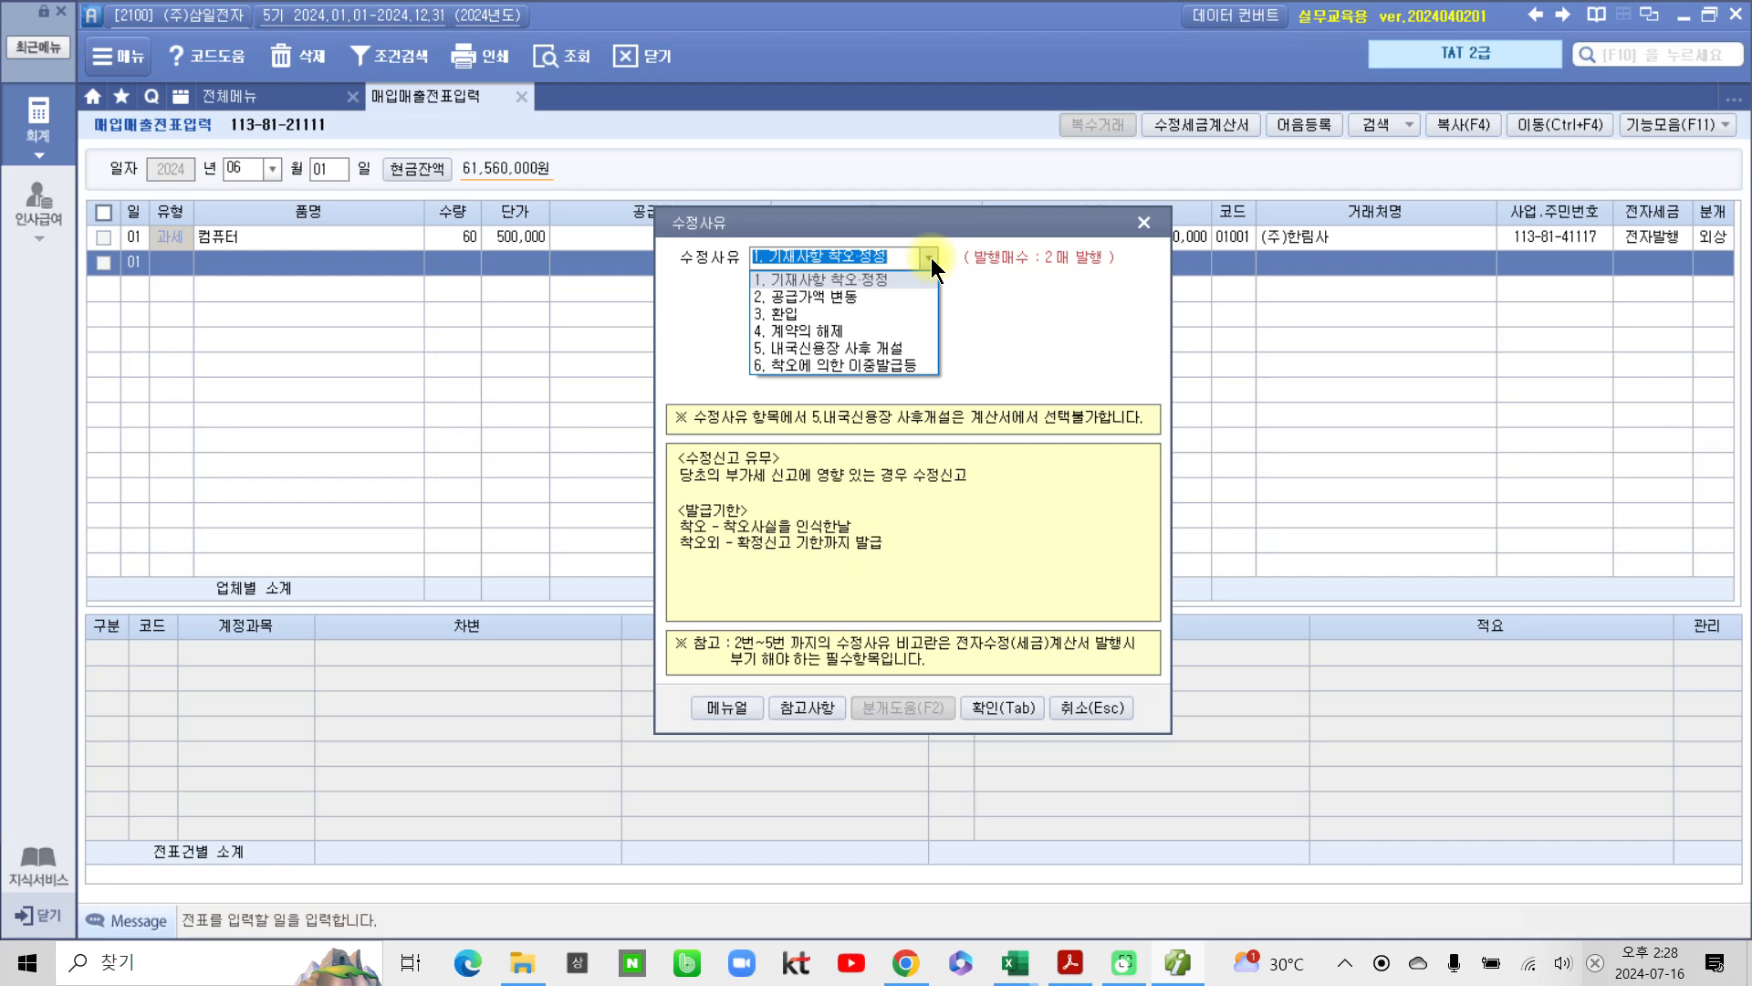
pyautogui.click(852, 274)
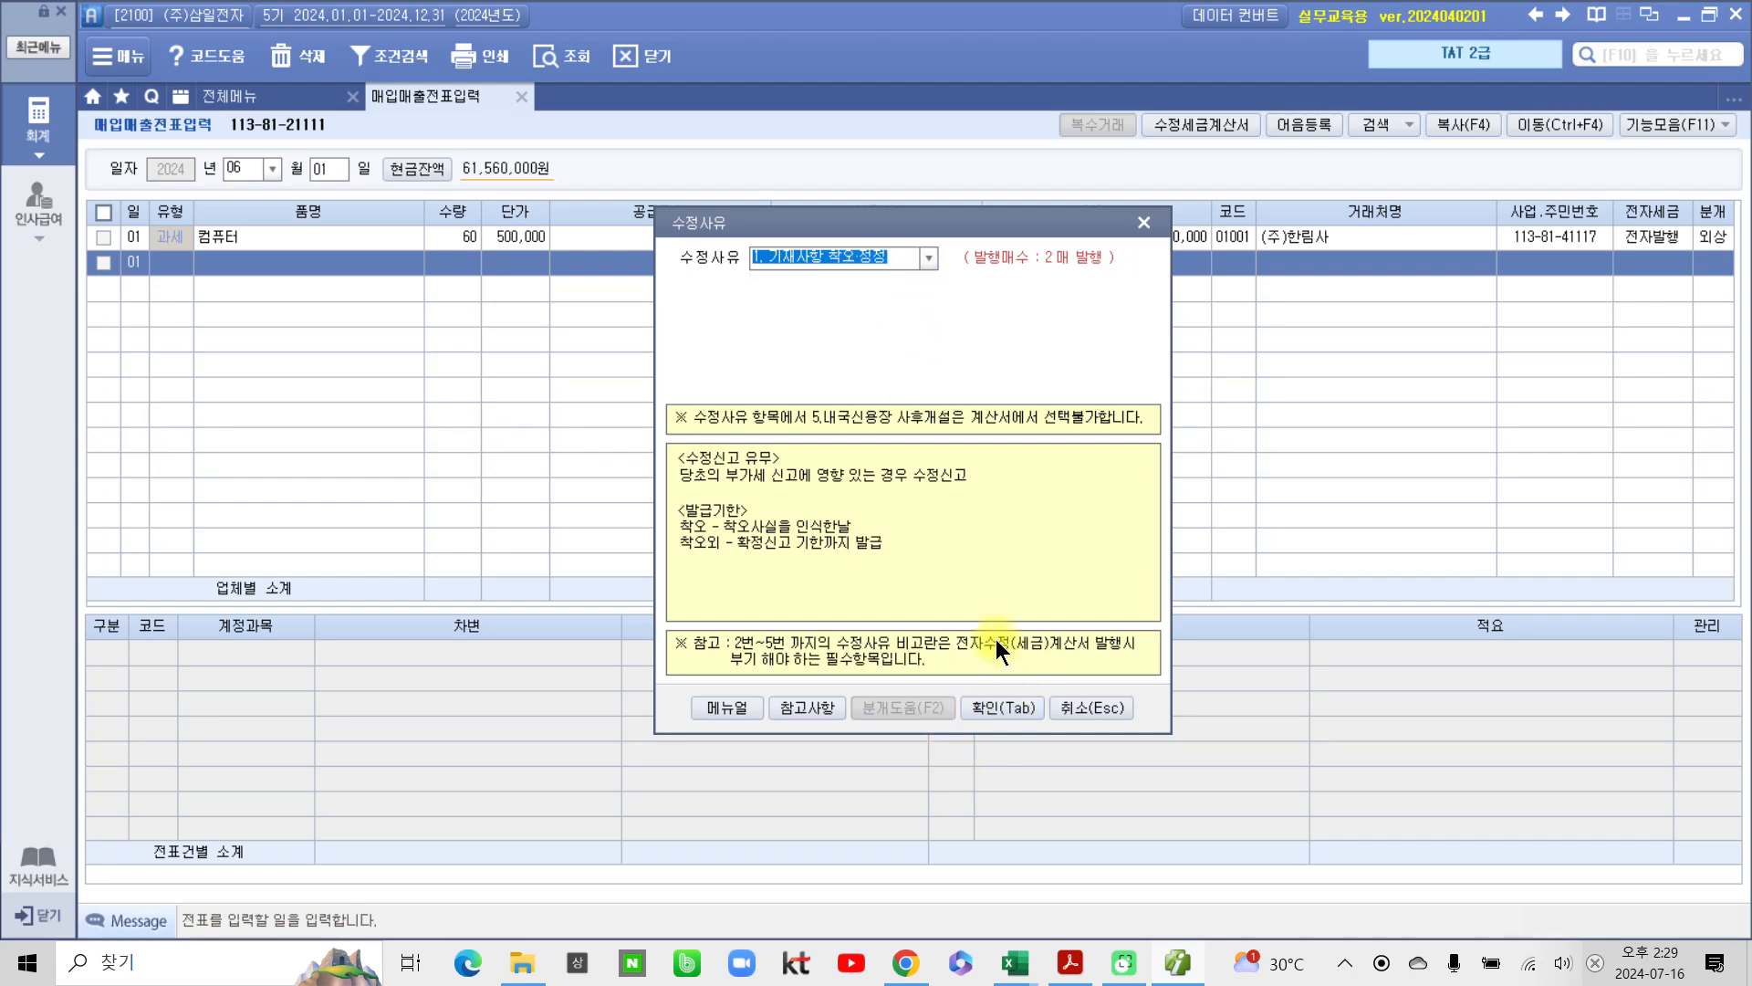
pyautogui.click(1008, 707)
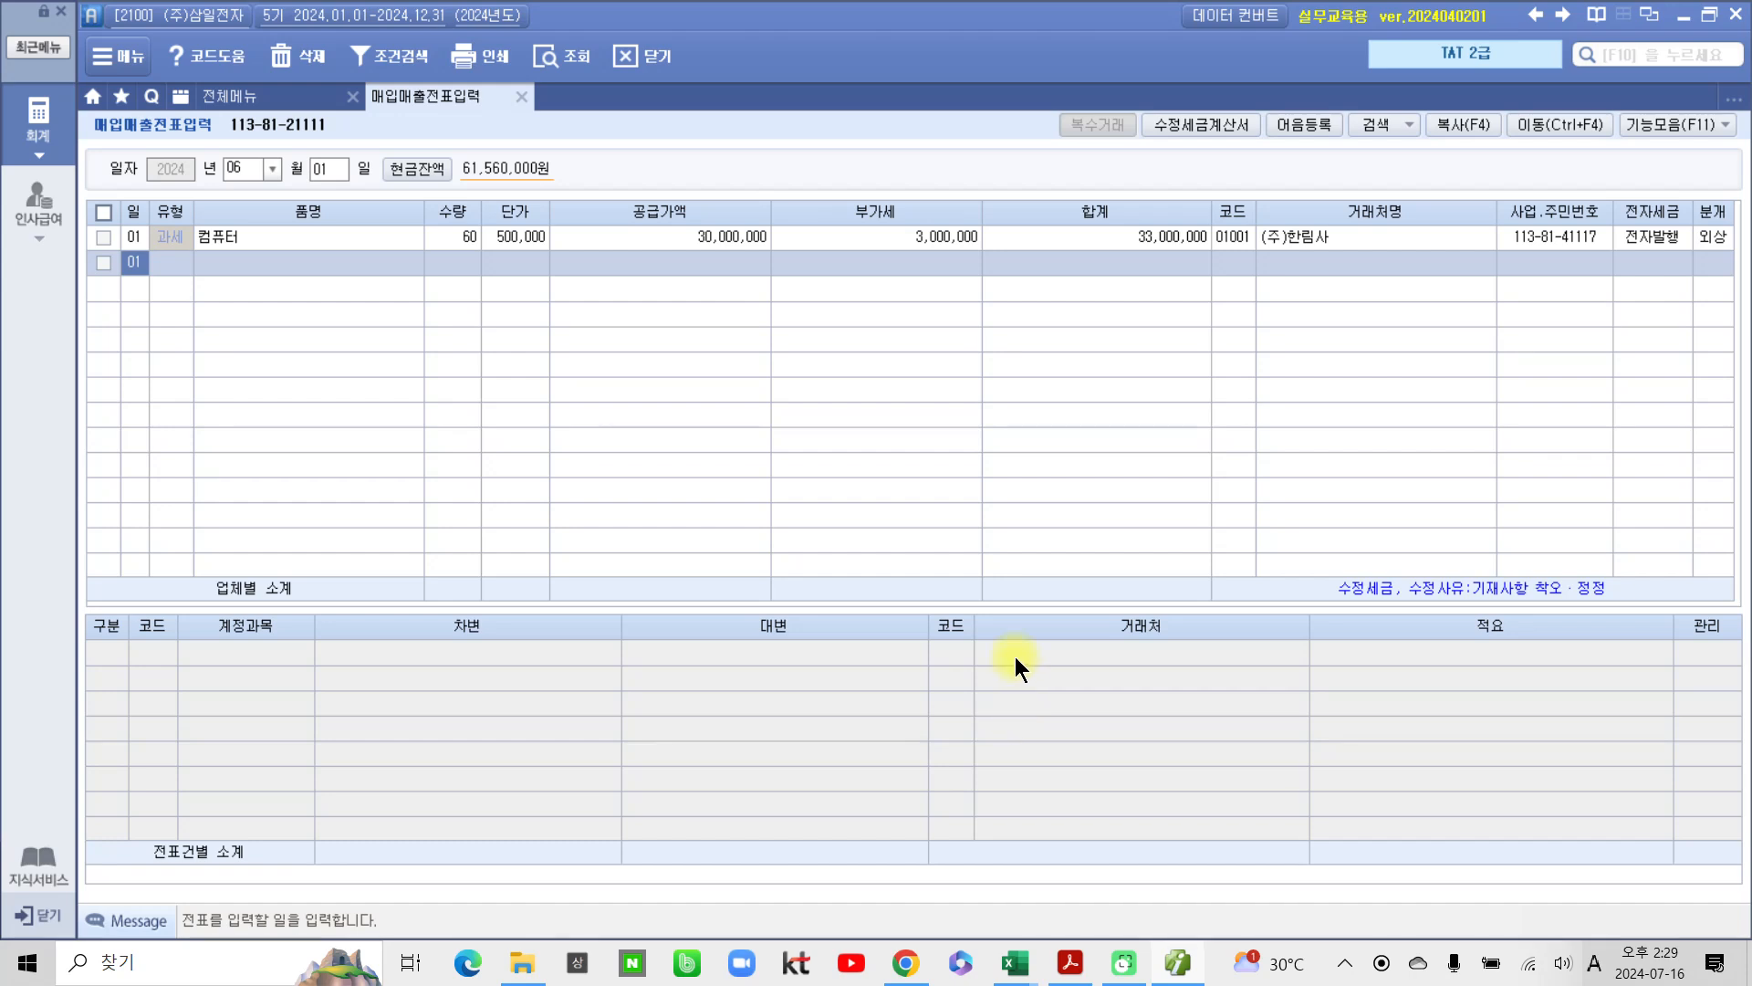
# Step: Select the 컴퓨터 sale, try to confirm 1. 기재사항 착오·정정 with the 비고 item left blank, and close the 수정사유 dialog
pyautogui.click(106, 237)
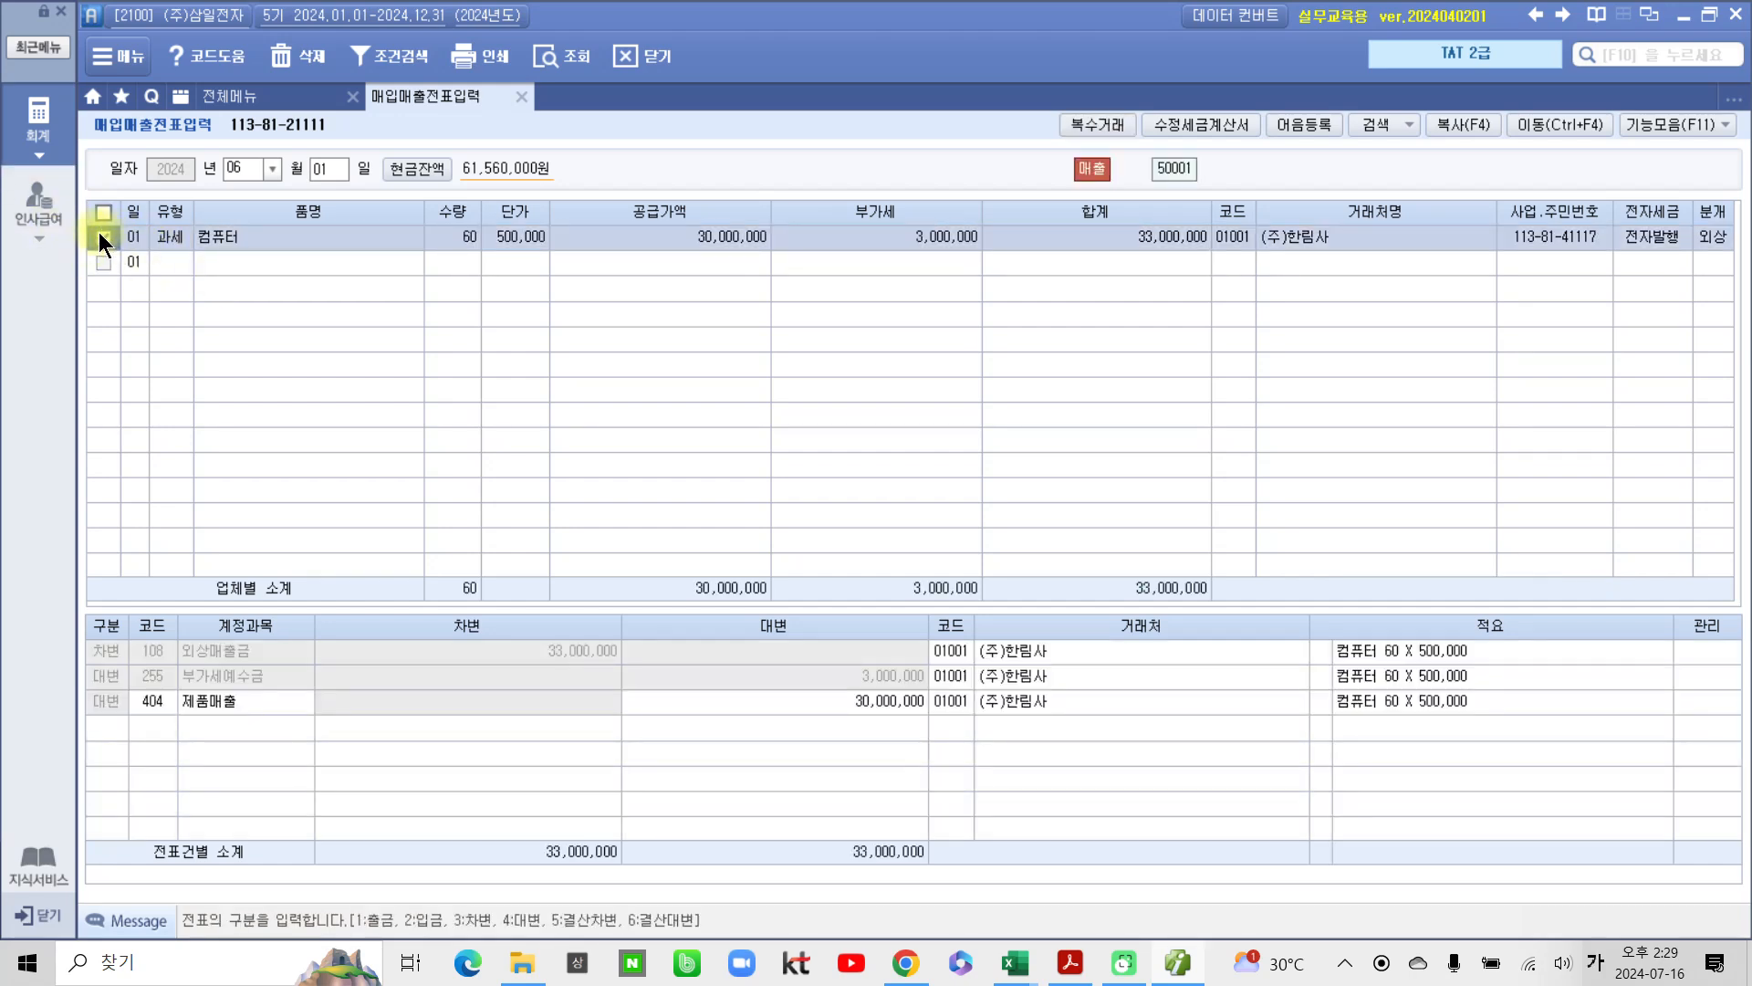
pyautogui.click(1196, 122)
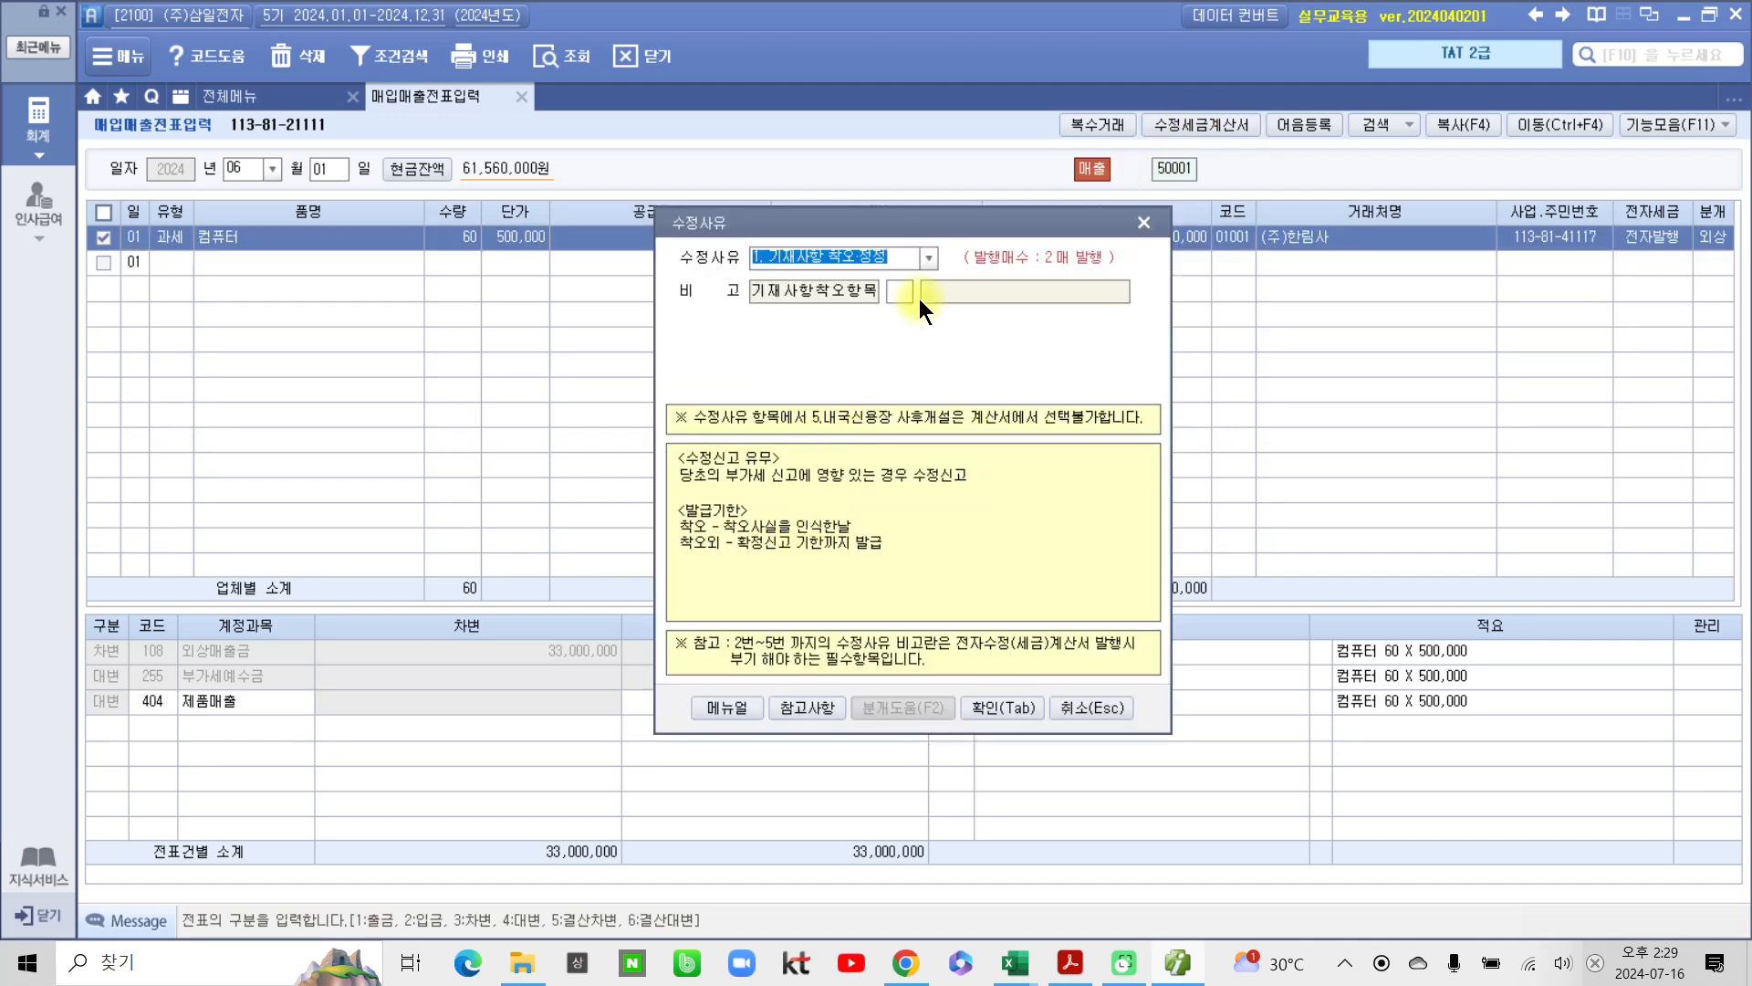
pyautogui.press('Return')
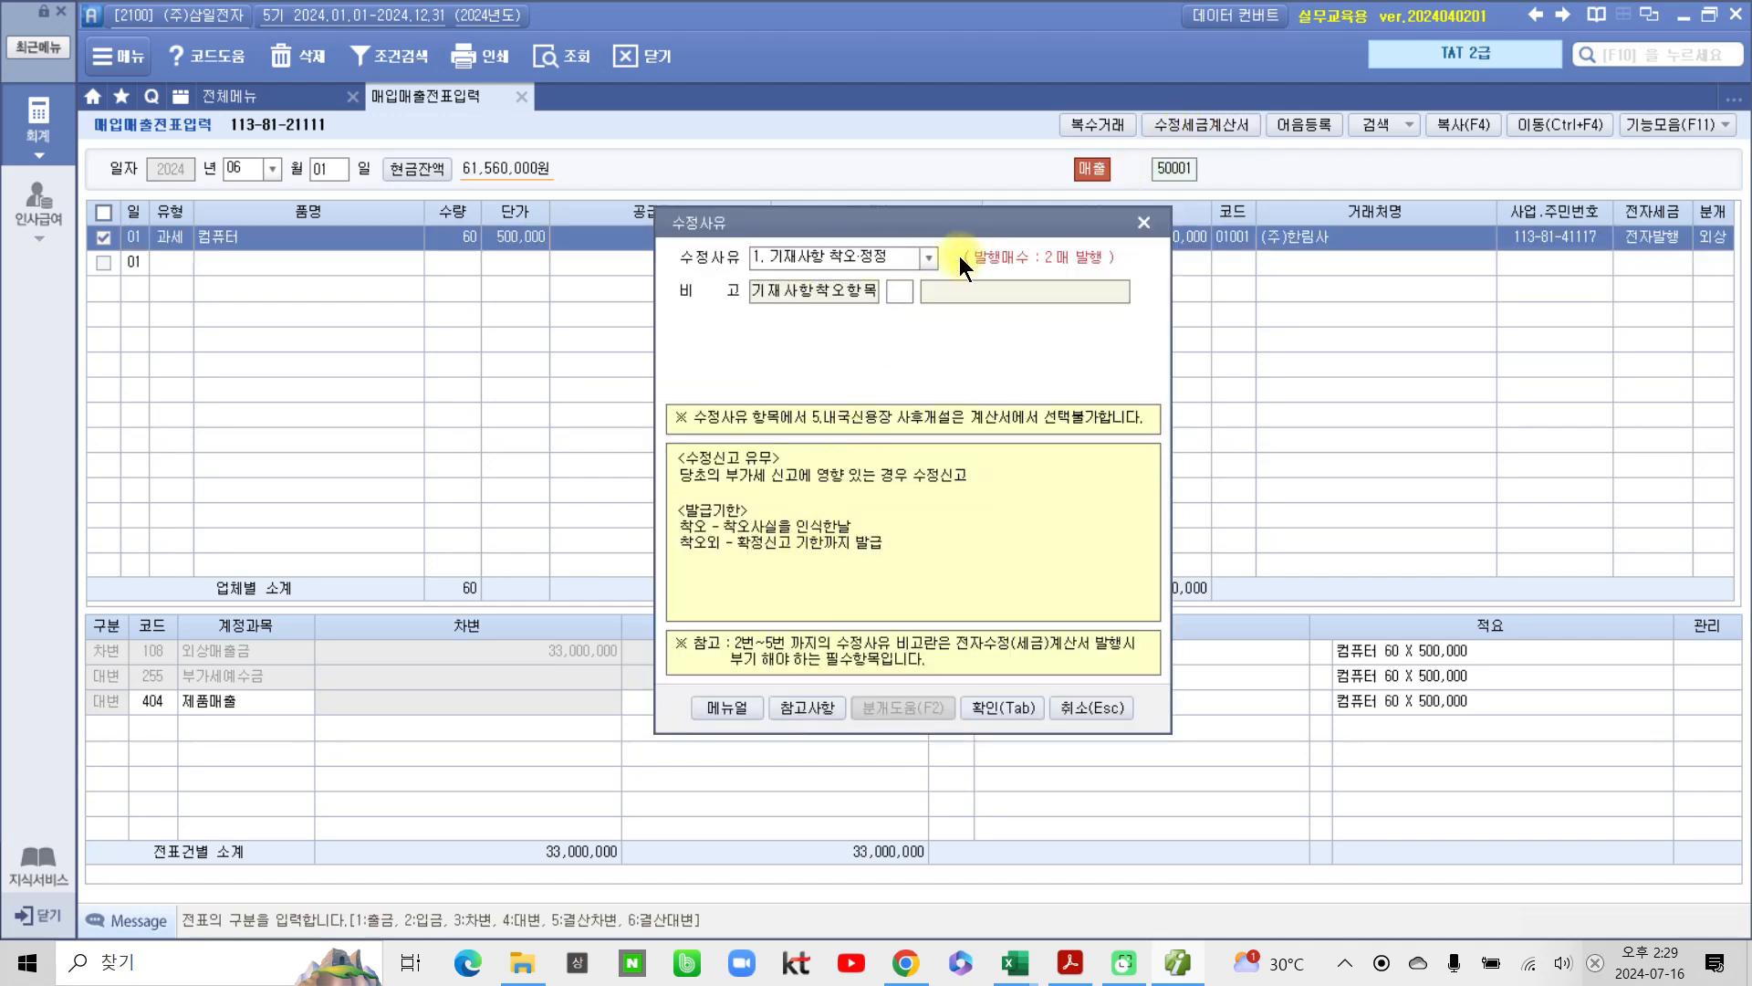
pyautogui.click(1000, 708)
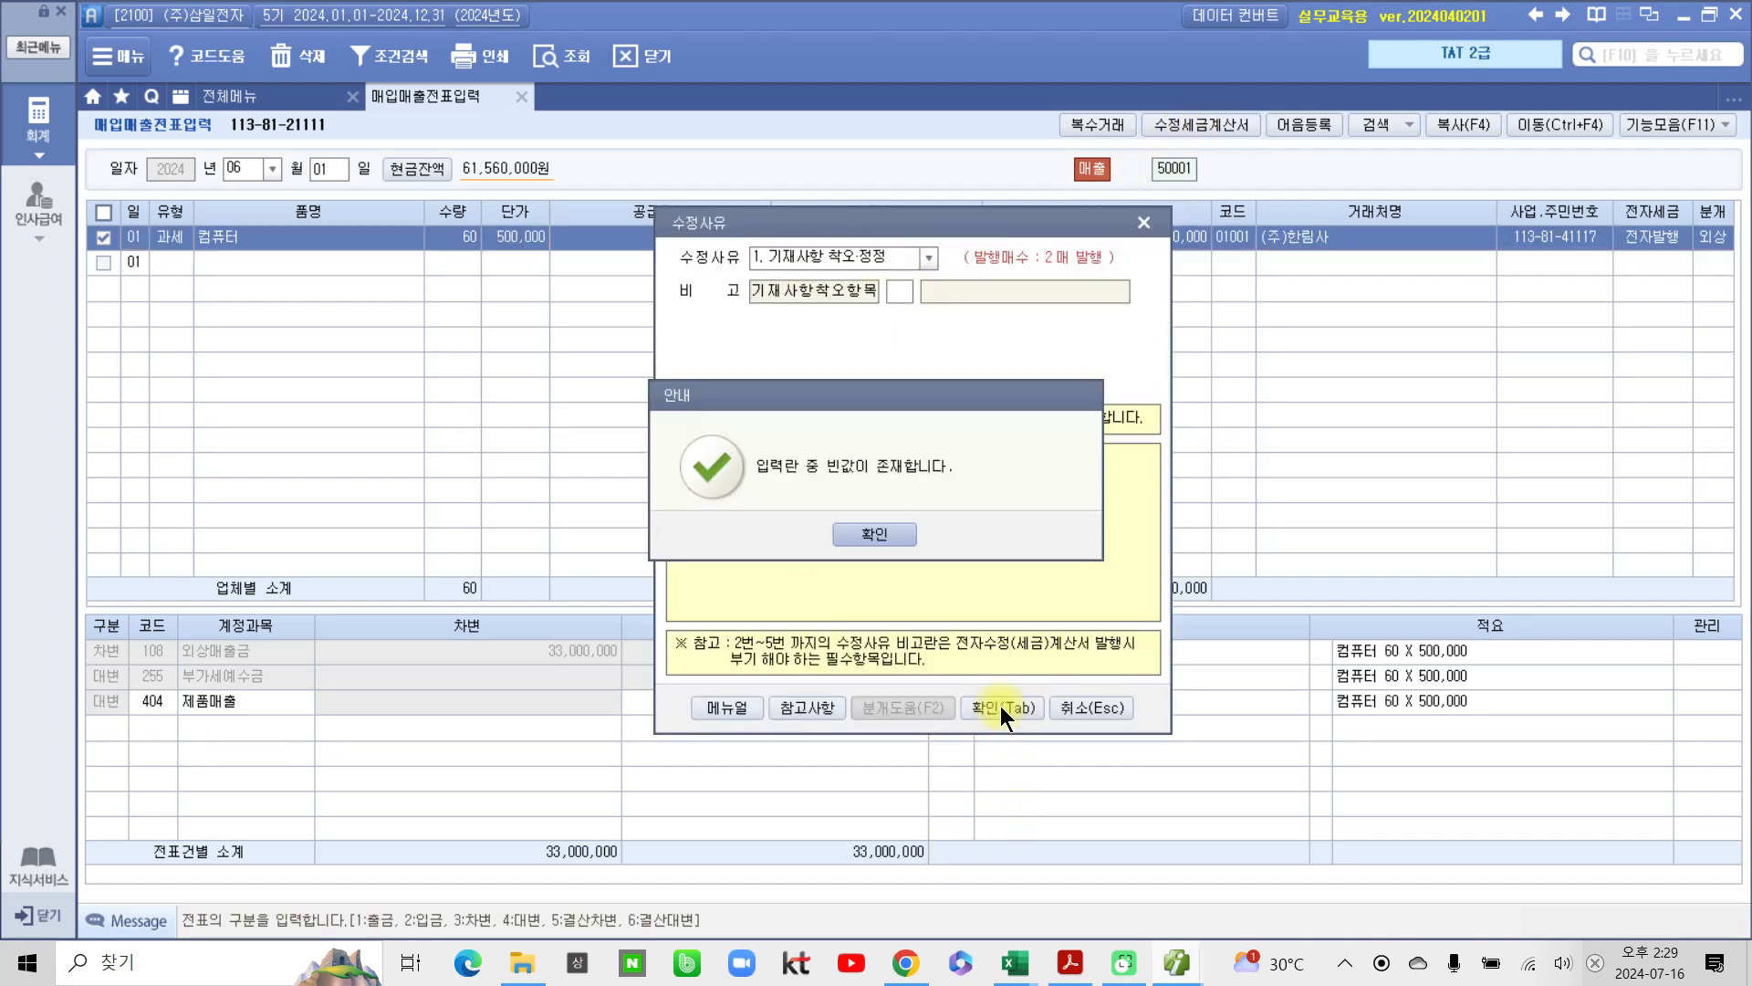
pyautogui.click(877, 533)
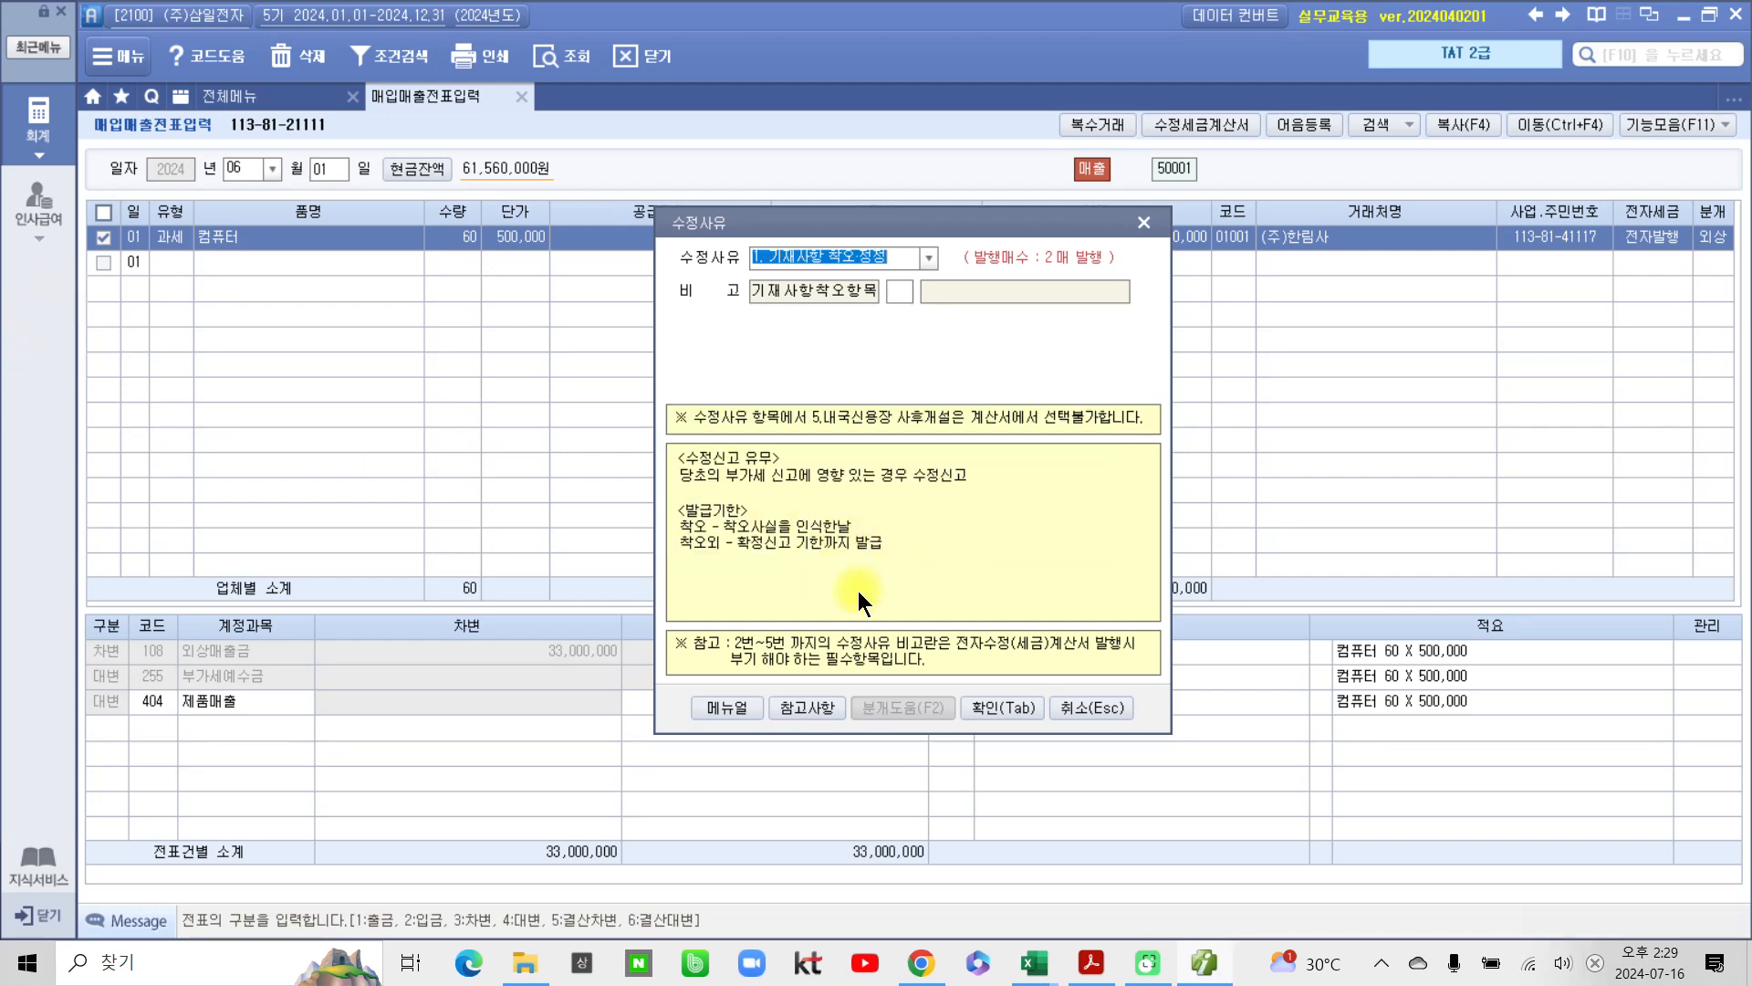
pyautogui.click(997, 707)
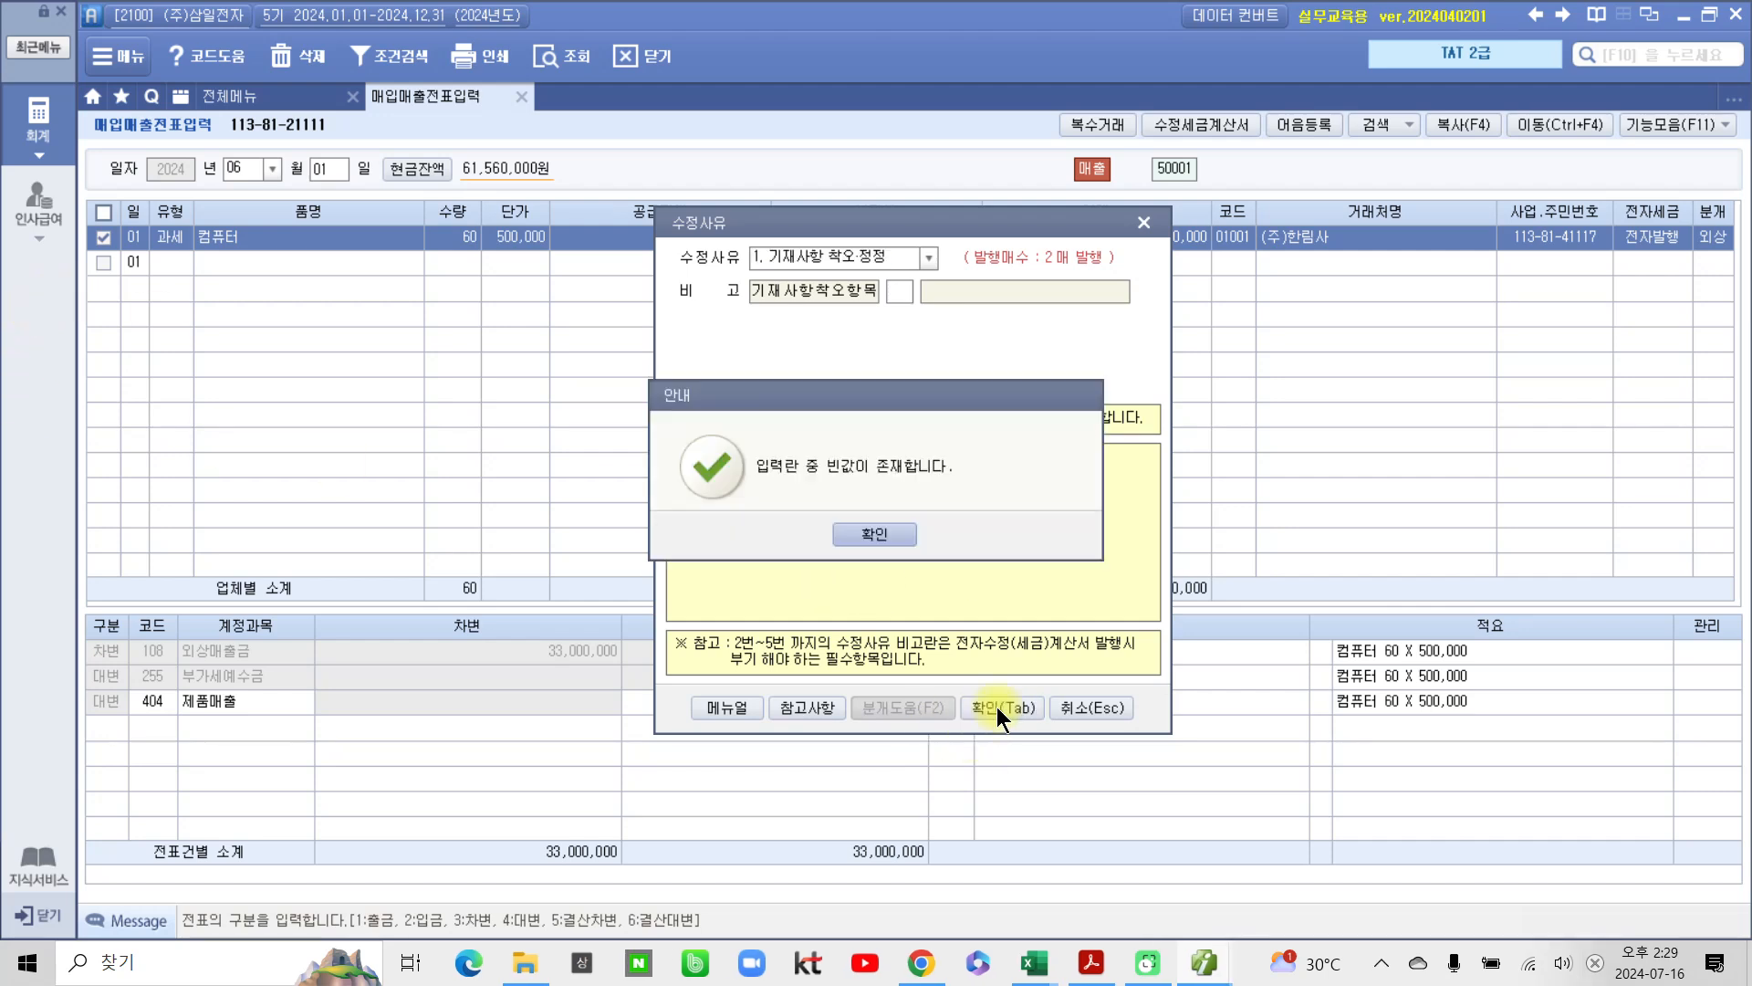
pyautogui.click(880, 534)
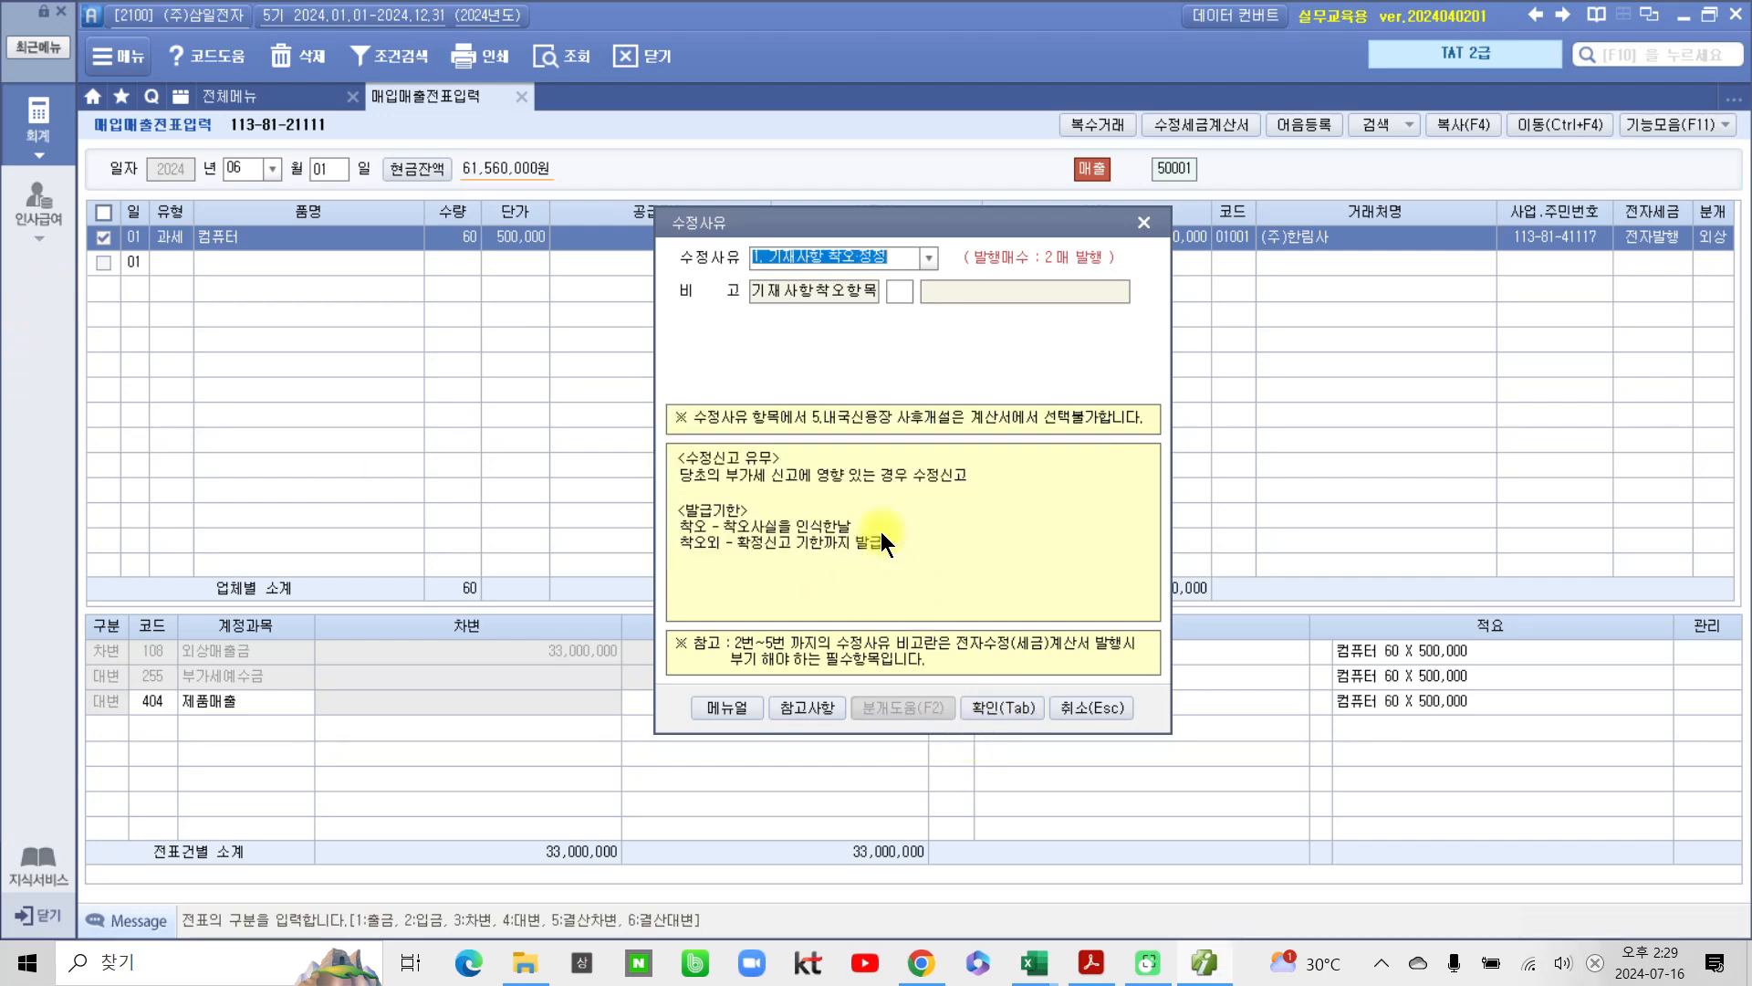
pyautogui.click(1142, 222)
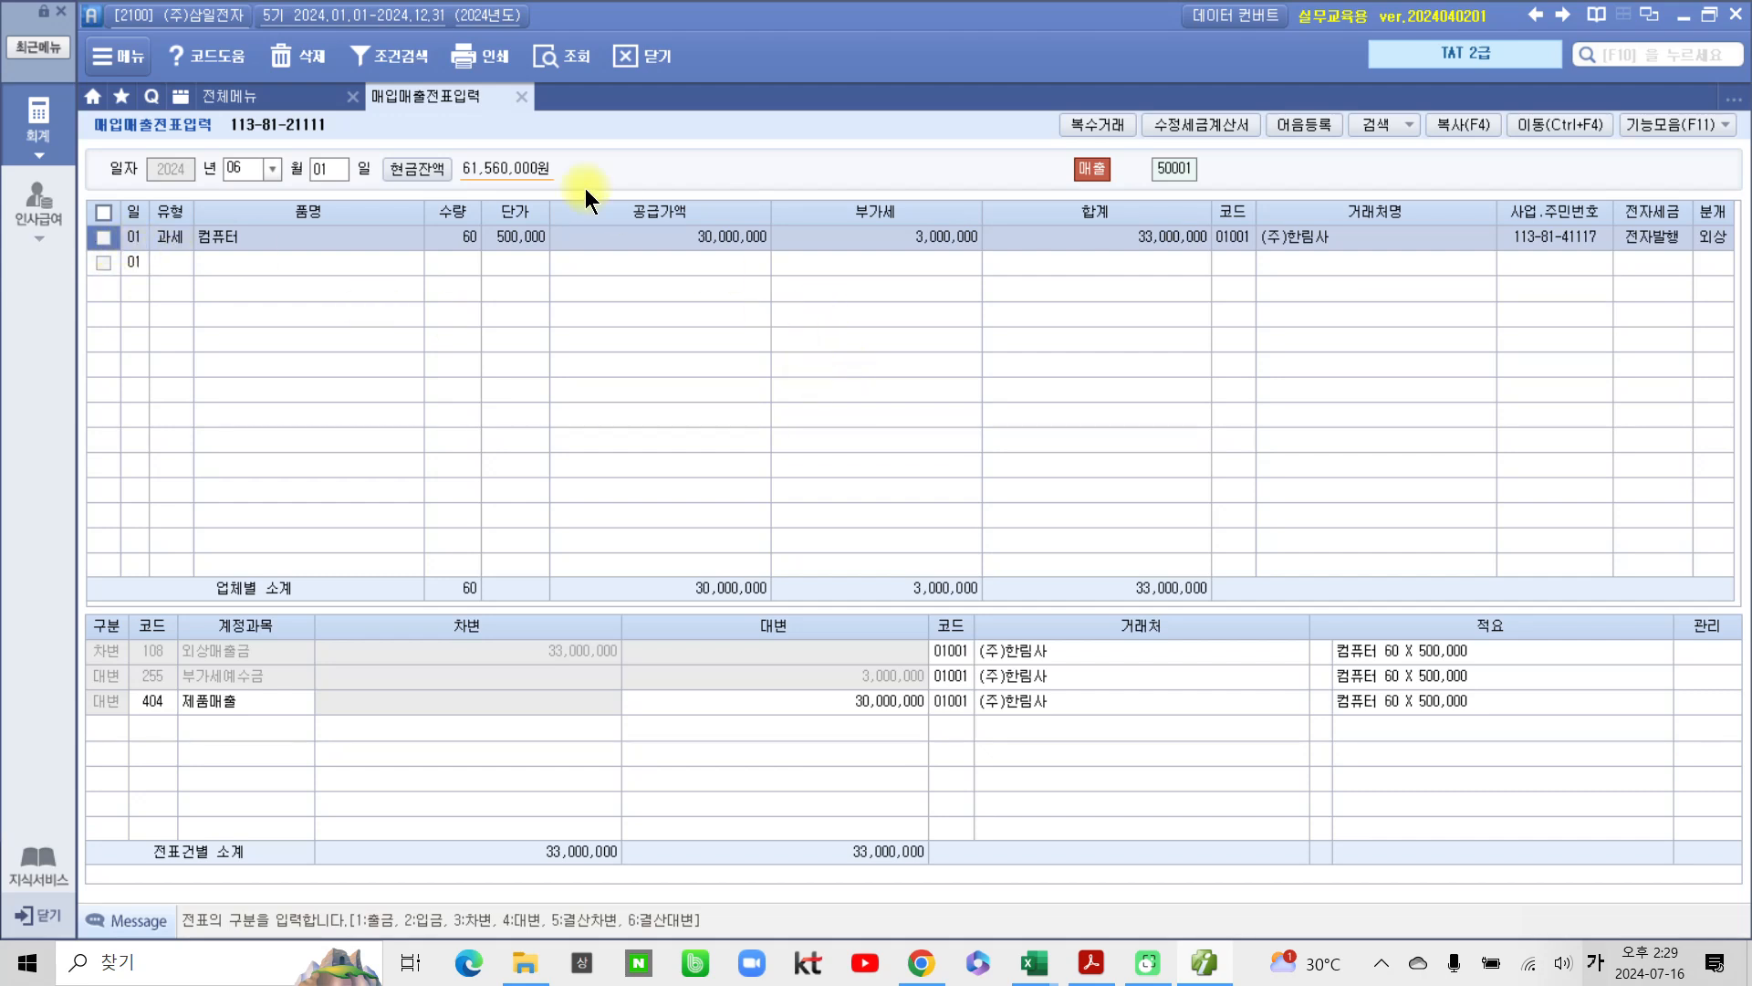
# Step: Reload the June 1 vouchers and select the 컴퓨터 sale to (주)한림사
pyautogui.click(555, 42)
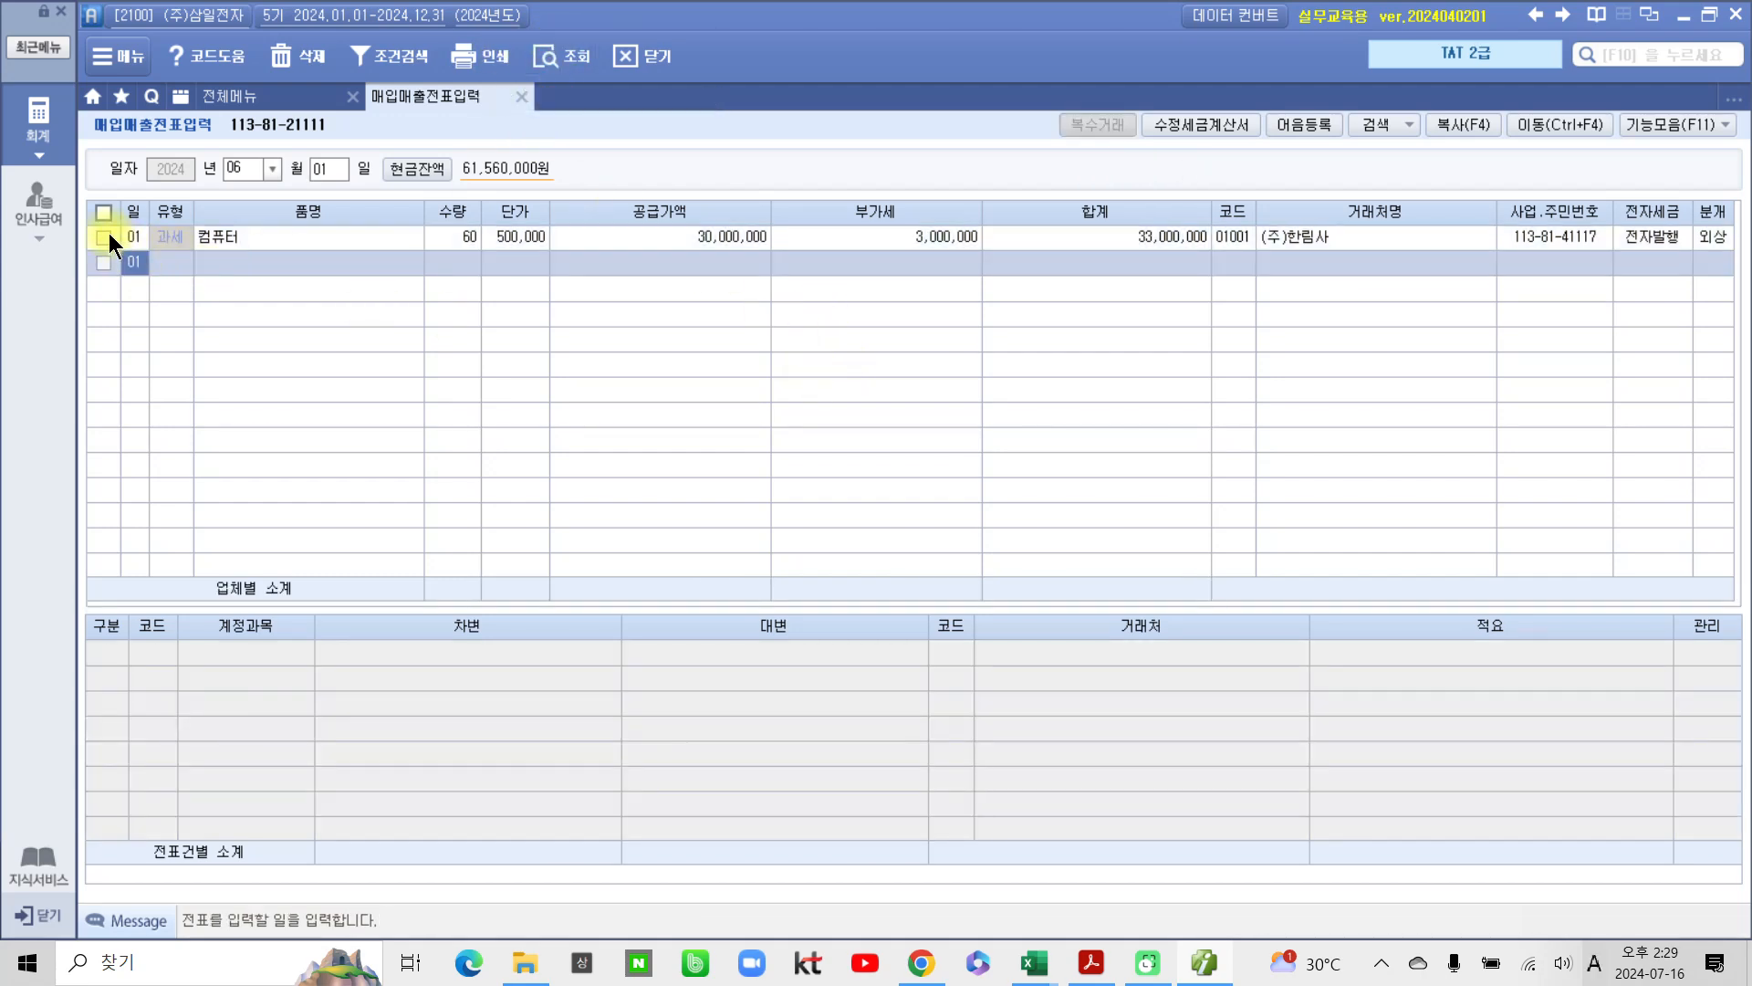
pyautogui.click(107, 236)
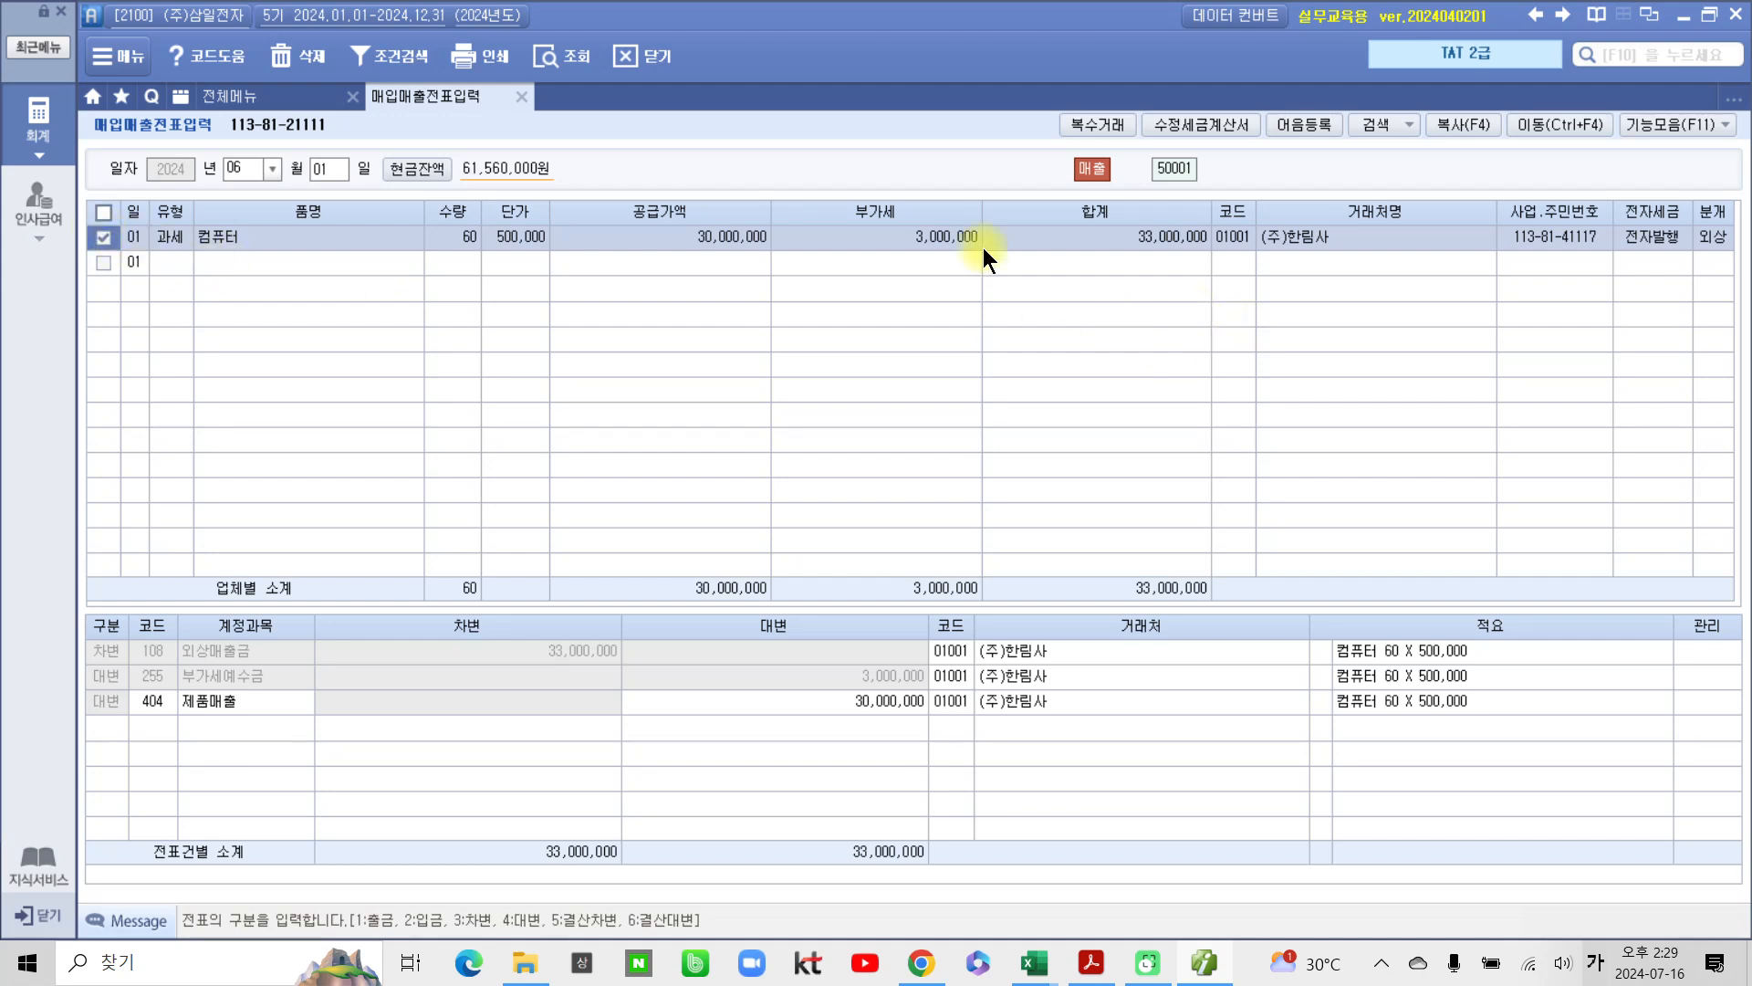
pyautogui.click(1197, 124)
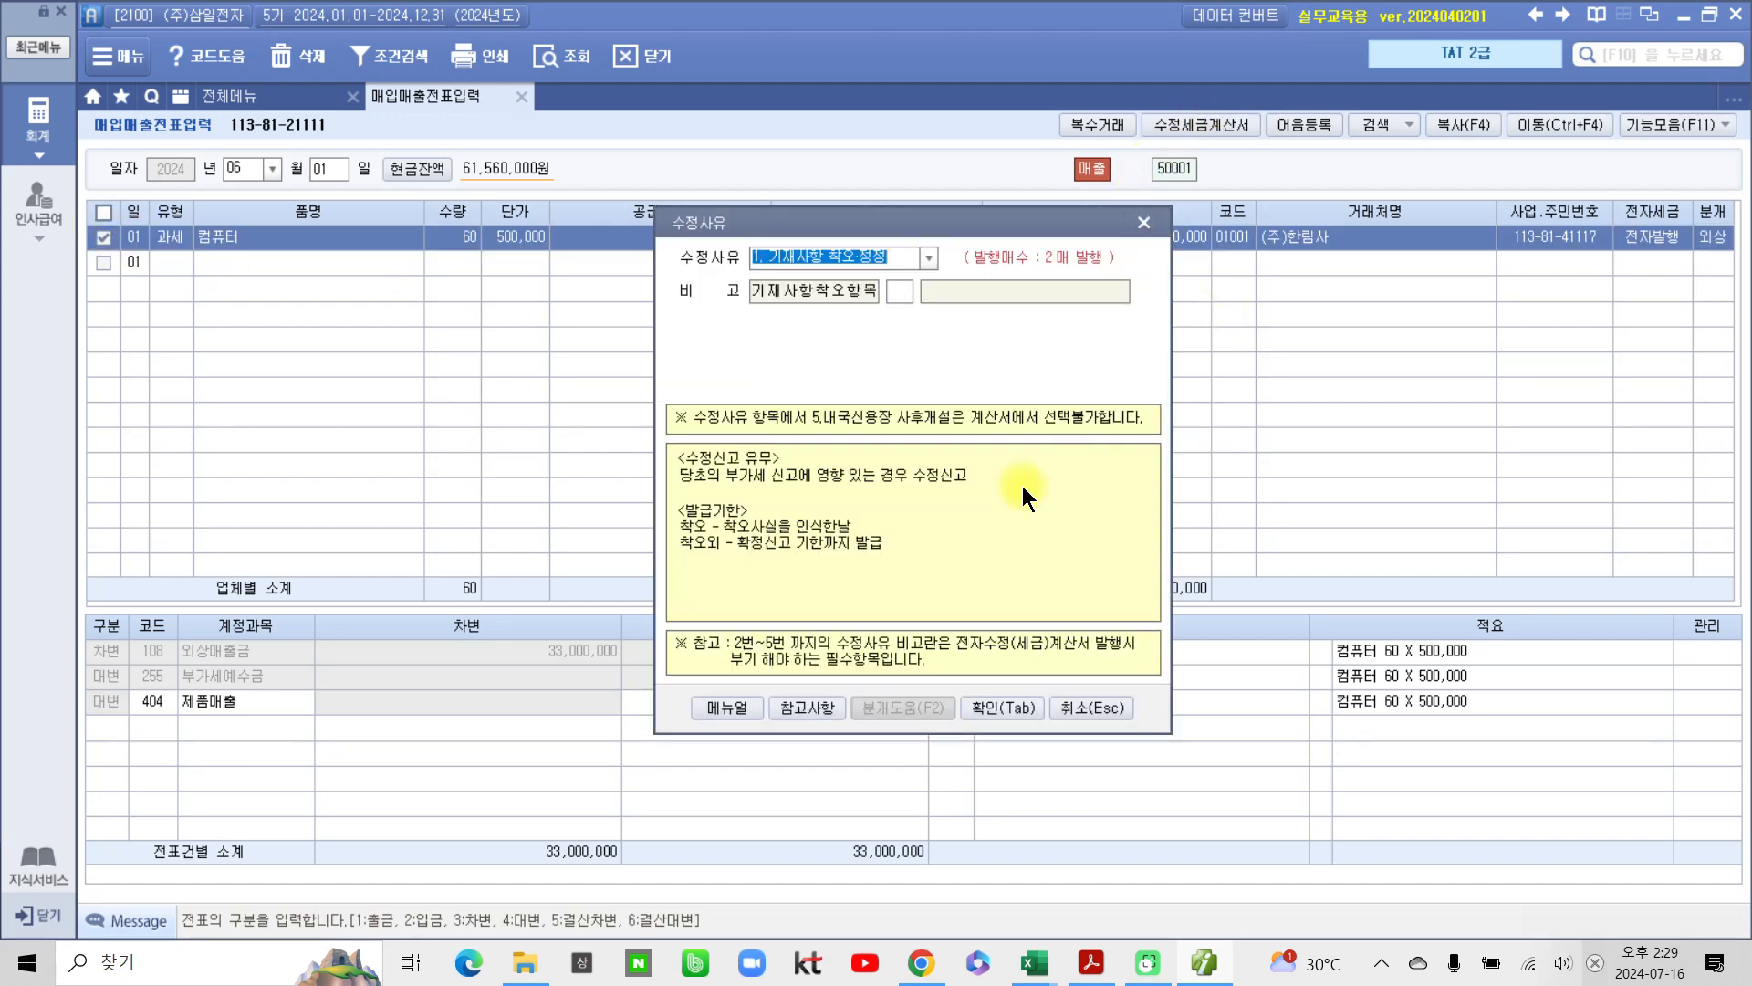
pyautogui.click(921, 259)
pyautogui.click(1015, 710)
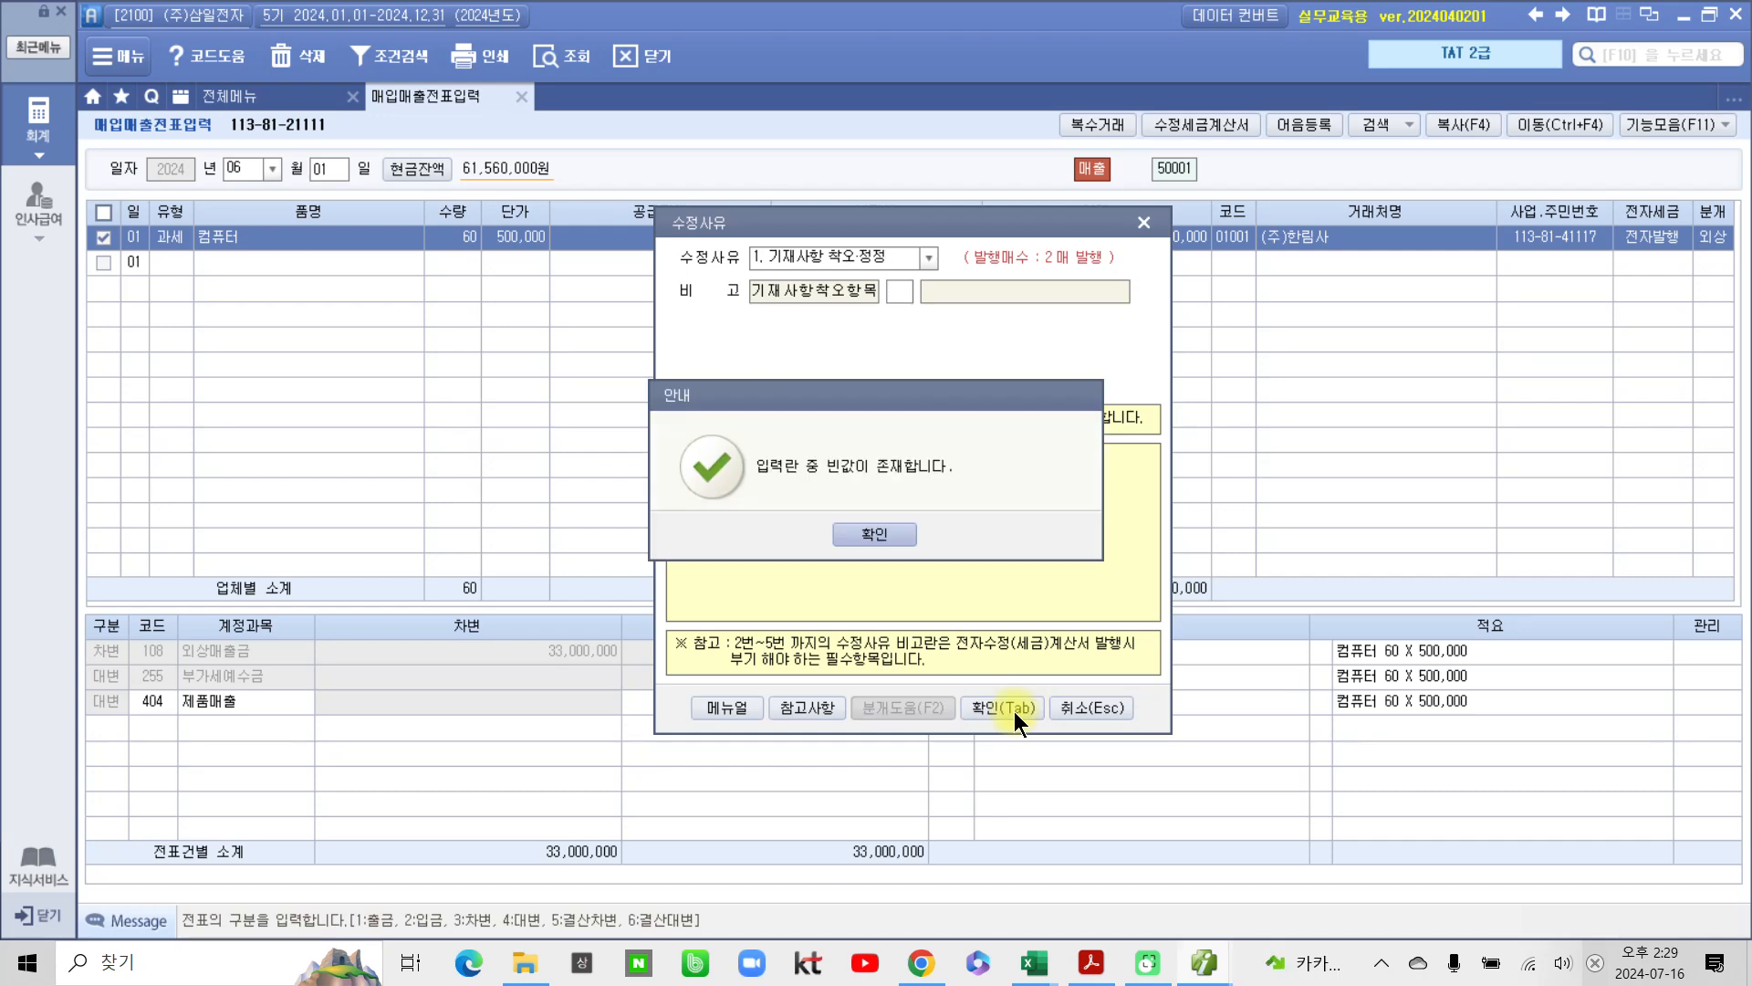
pyautogui.click(877, 534)
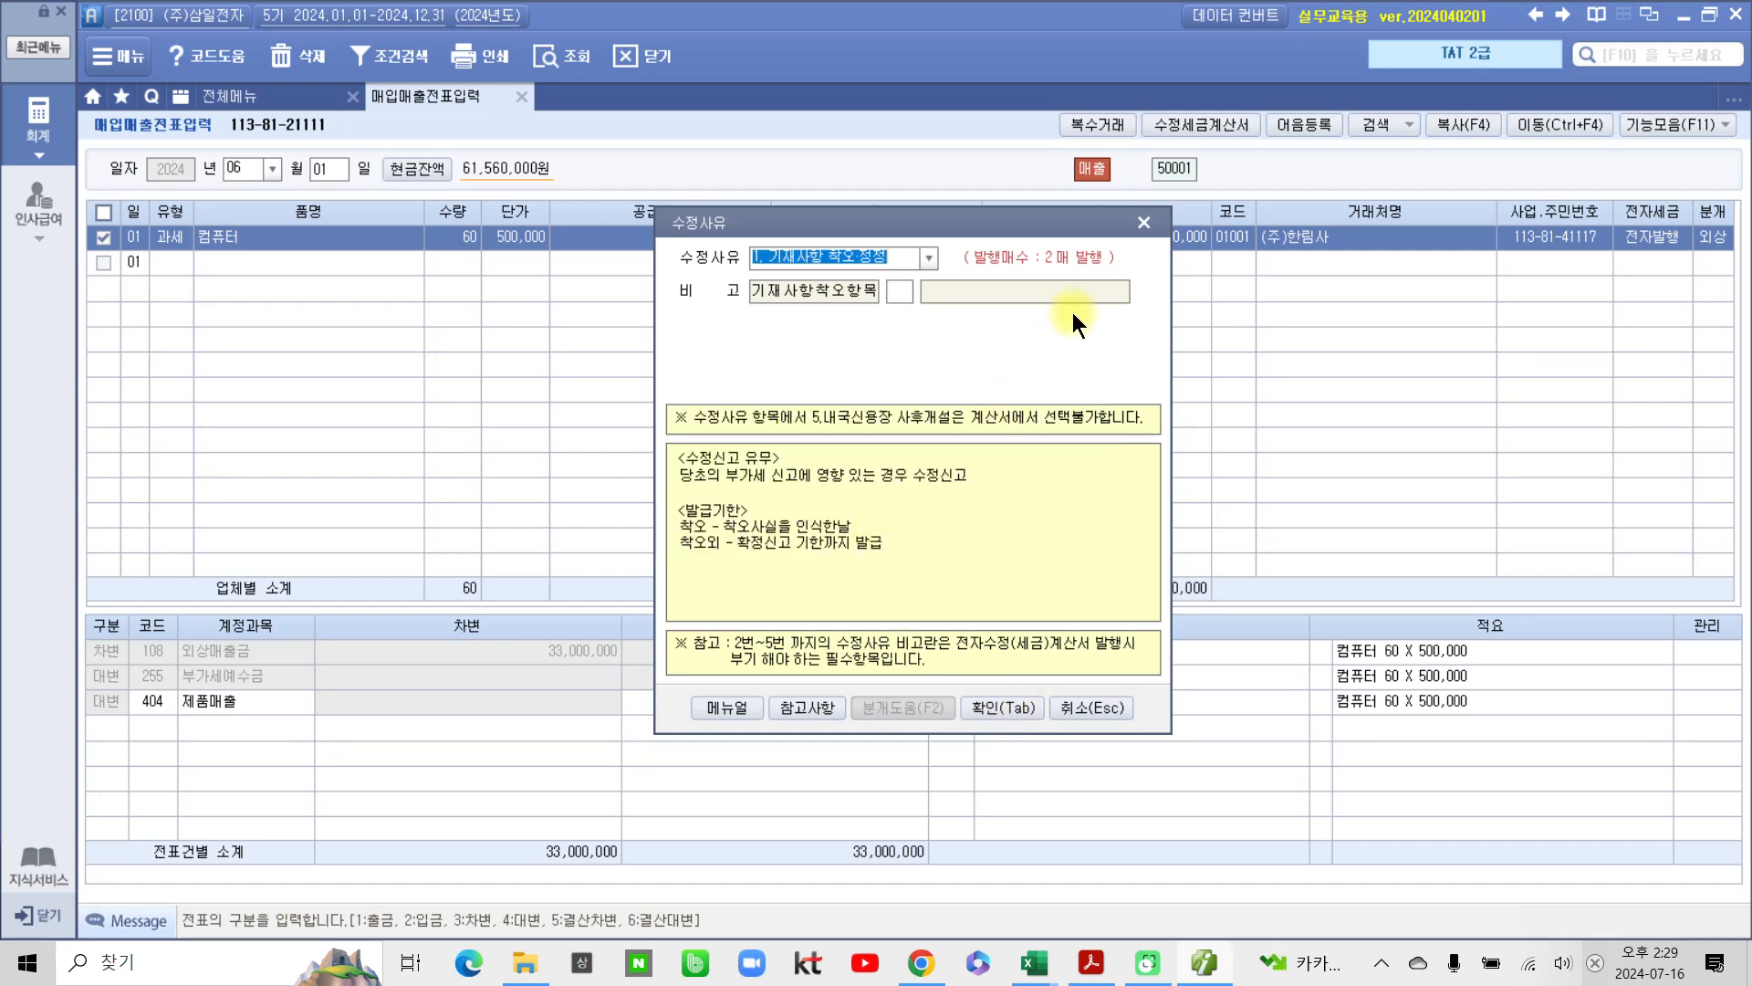
pyautogui.click(1141, 223)
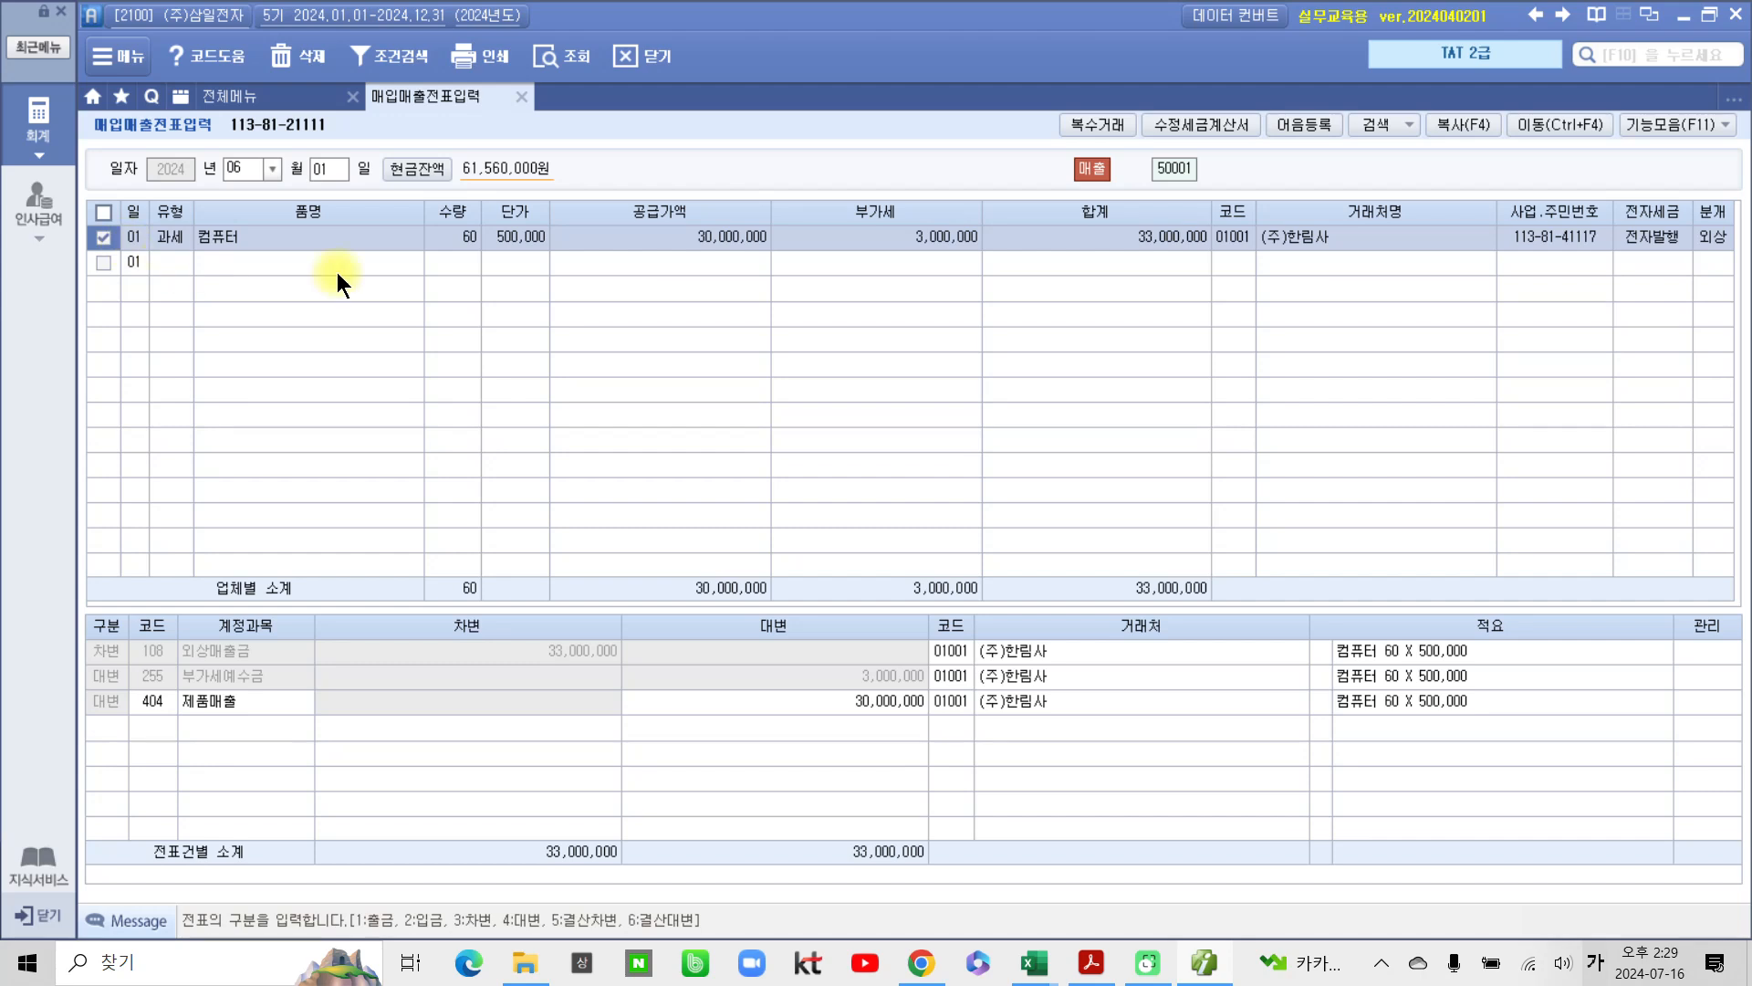
# Step: Start a 수정세금계산서 for the selected sale with the reason 1. 기재사항 착오·정정 and the 비고 item 2. 작성년월일
pyautogui.click(1213, 117)
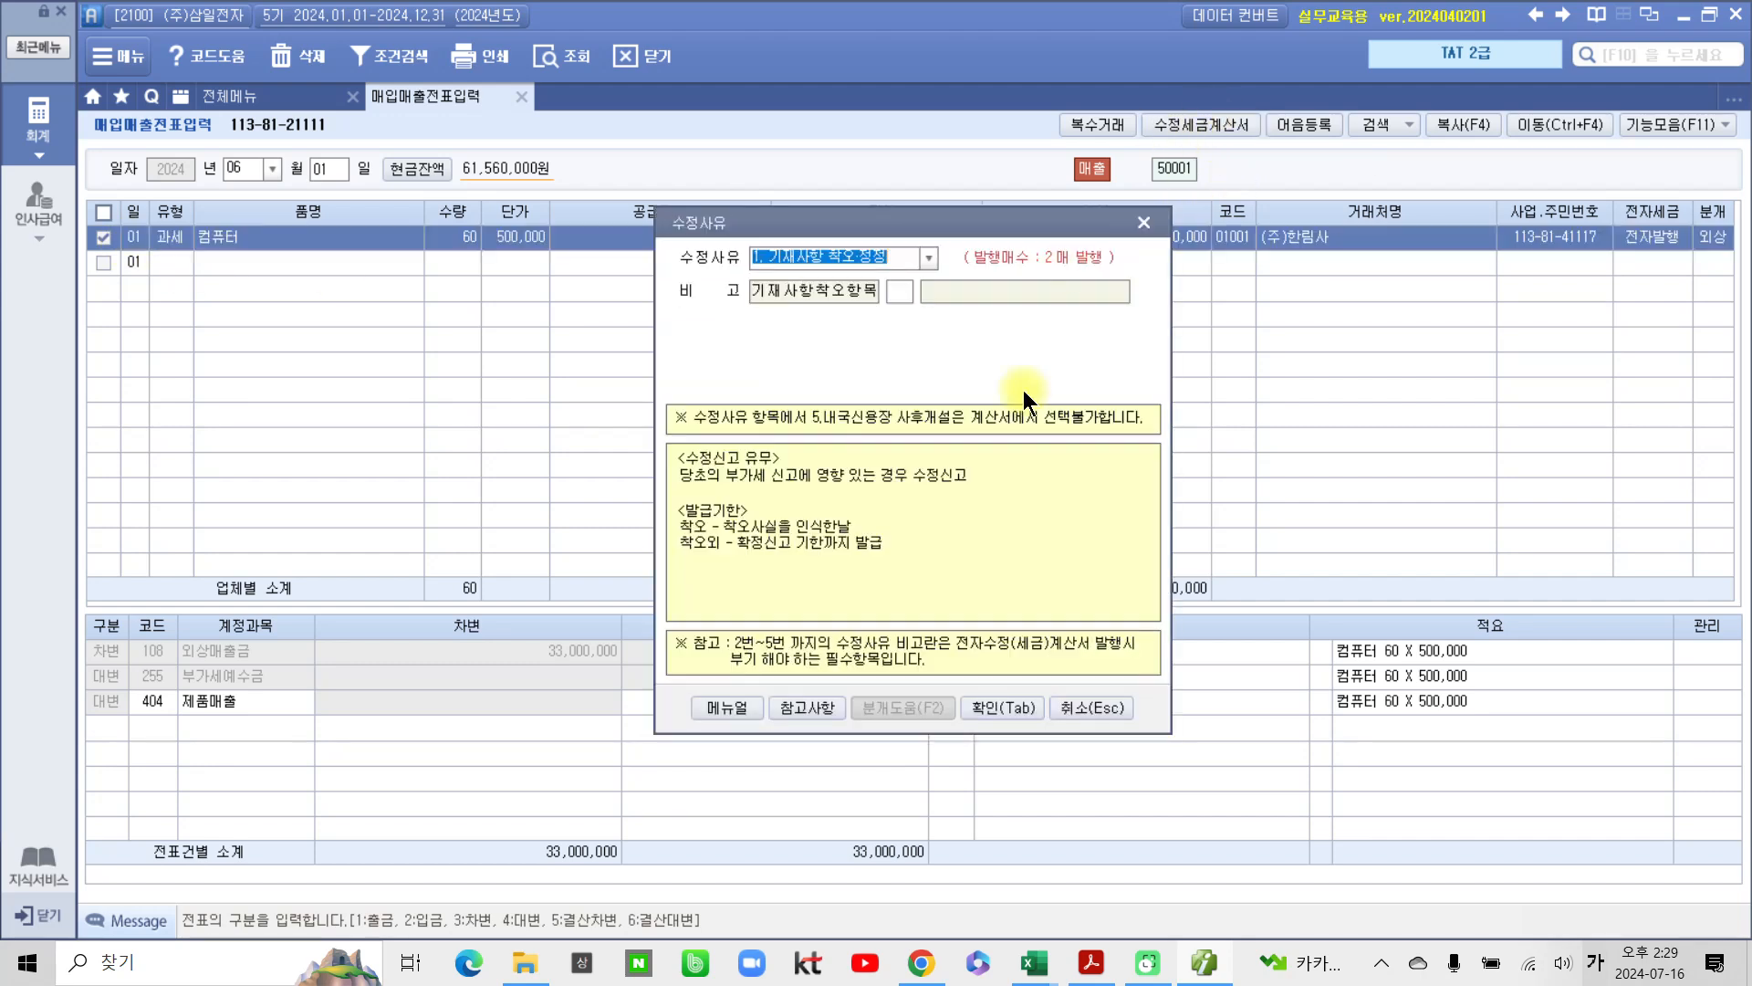
pyautogui.click(940, 256)
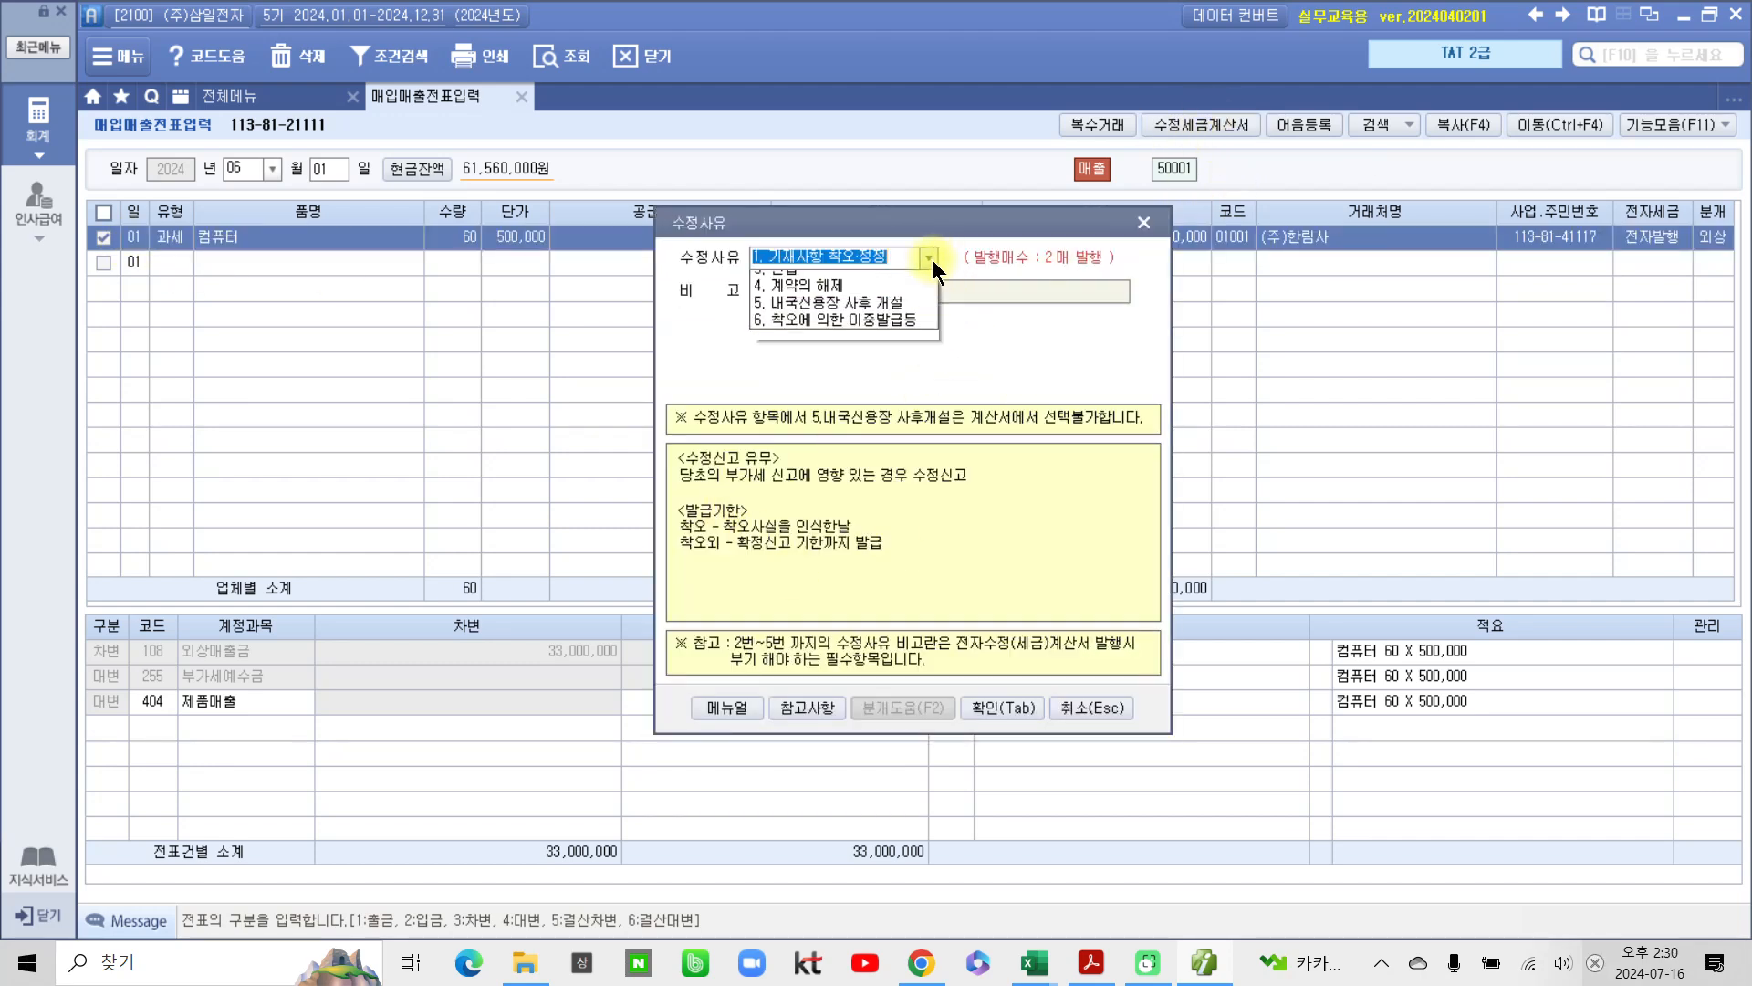
pyautogui.click(902, 277)
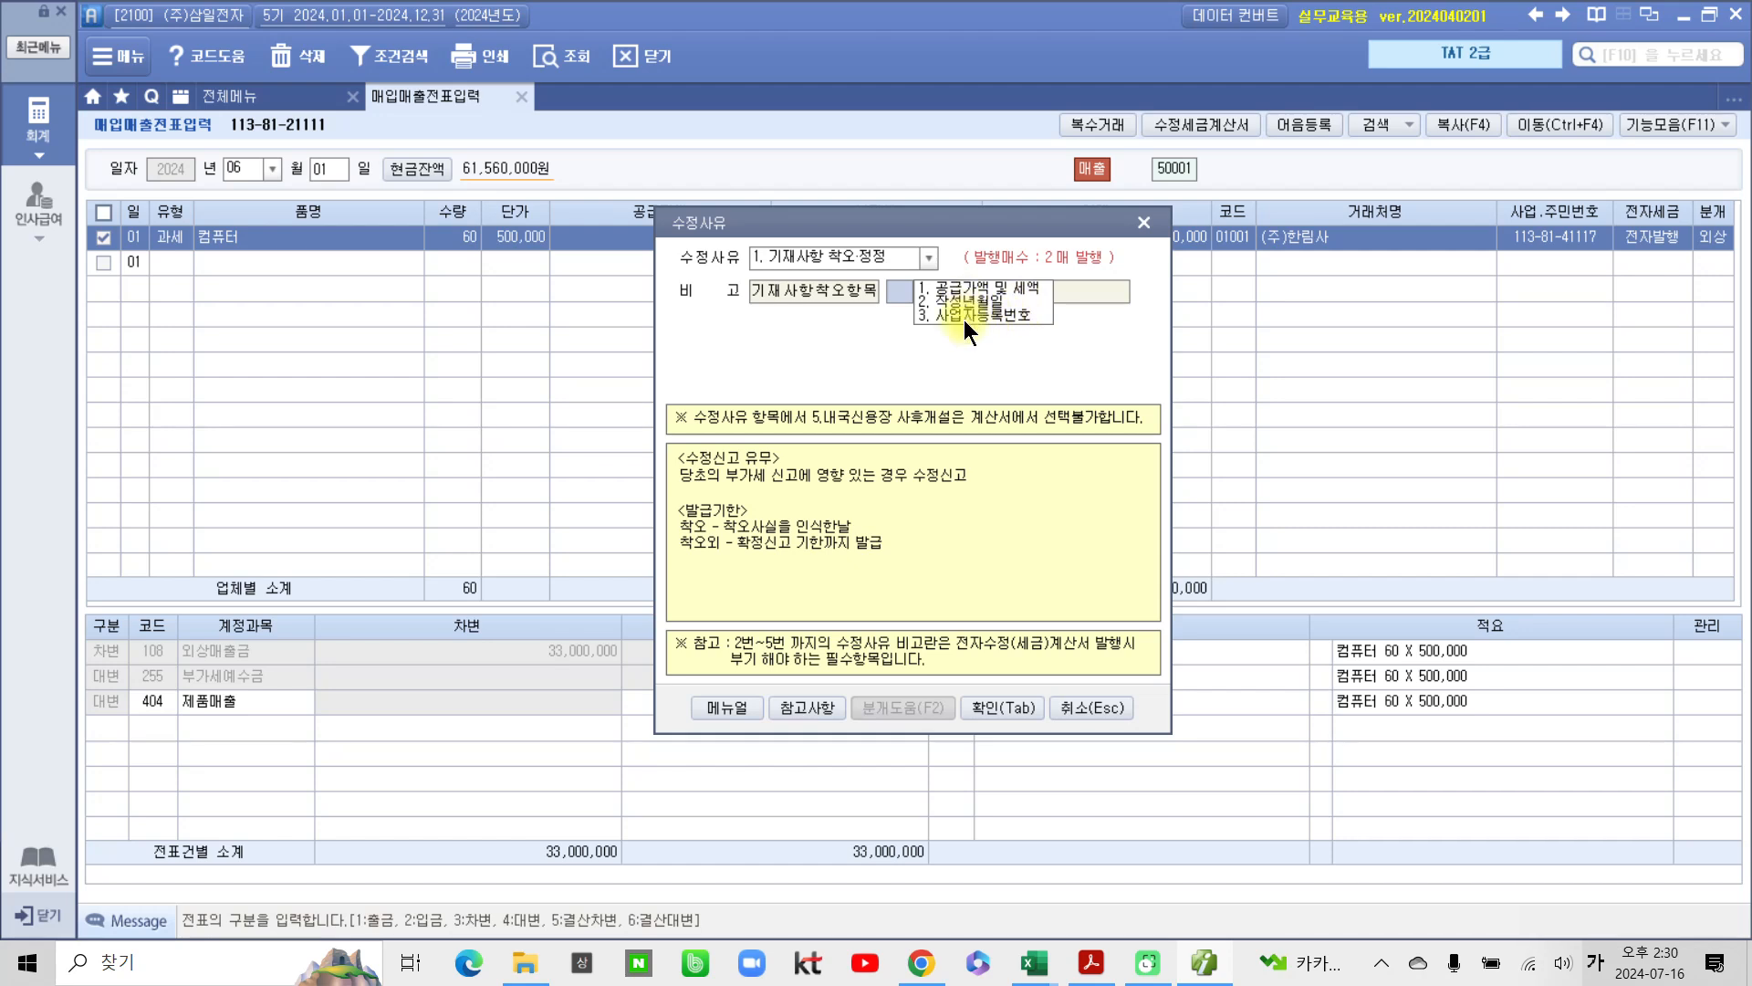
pyautogui.click(967, 299)
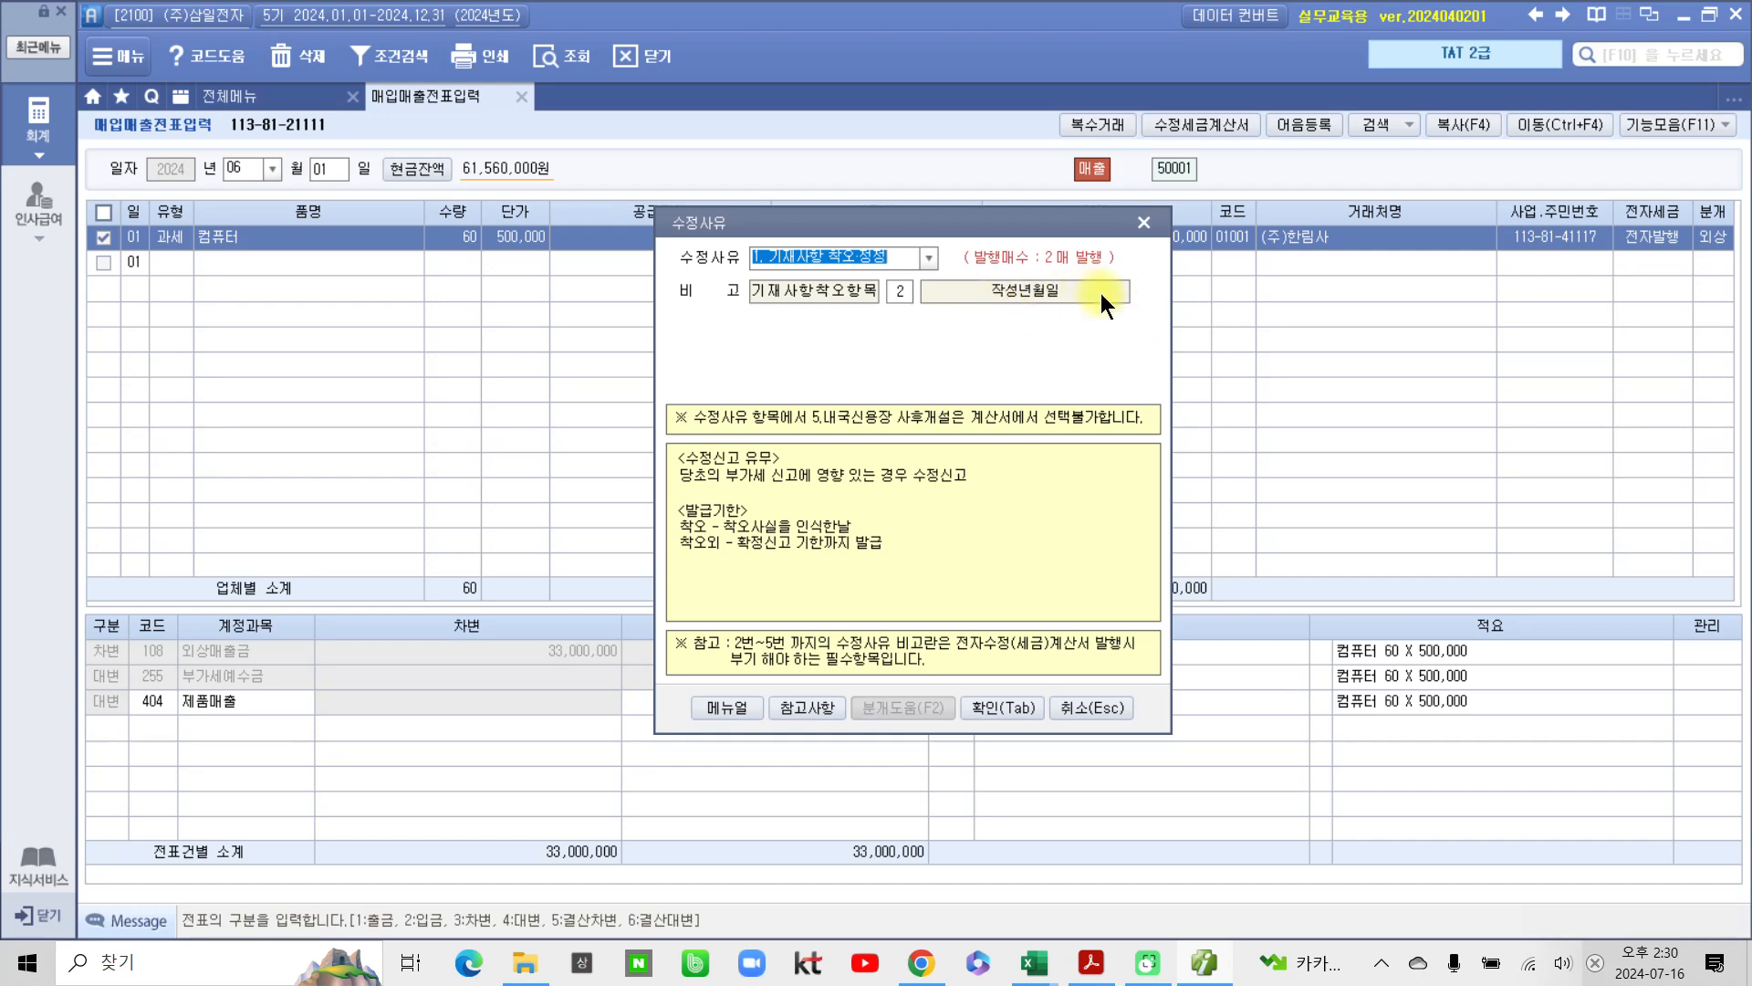
pyautogui.click(996, 711)
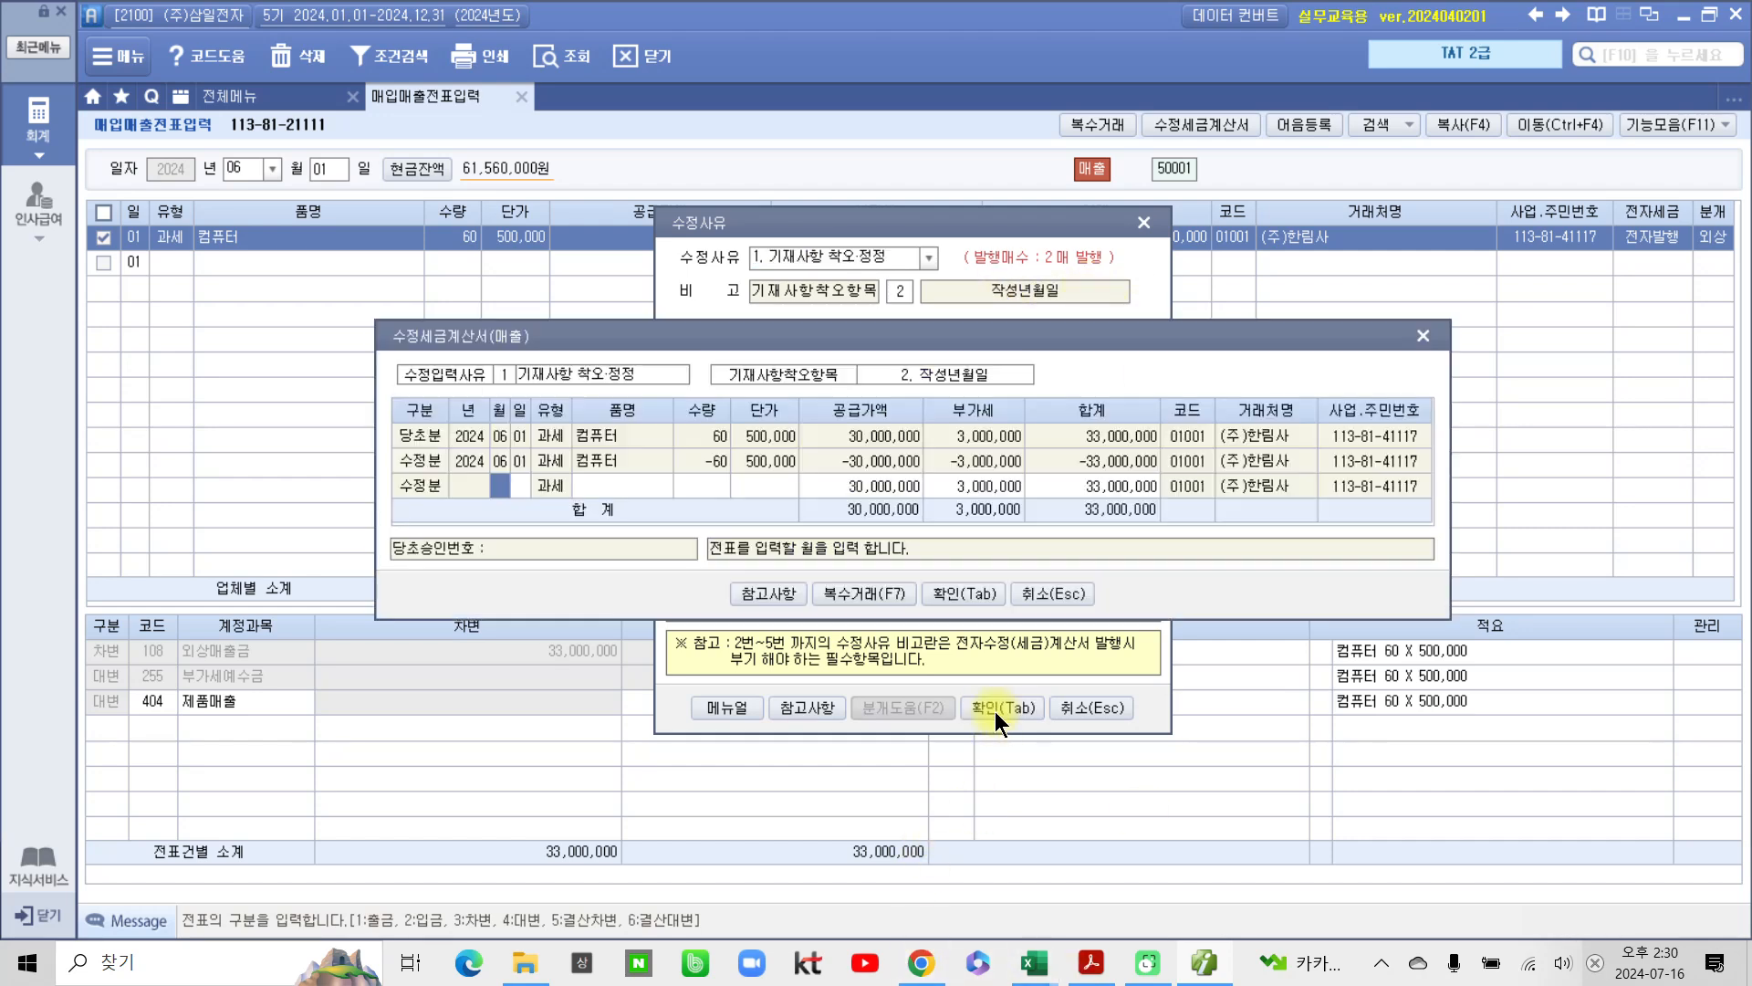
# Step: Move the 수정세금계산서(매출) dialog lower, mark its 당초분 line, and clear the mark
pyautogui.moveTo(962, 326); pyautogui.dragTo(942, 430)
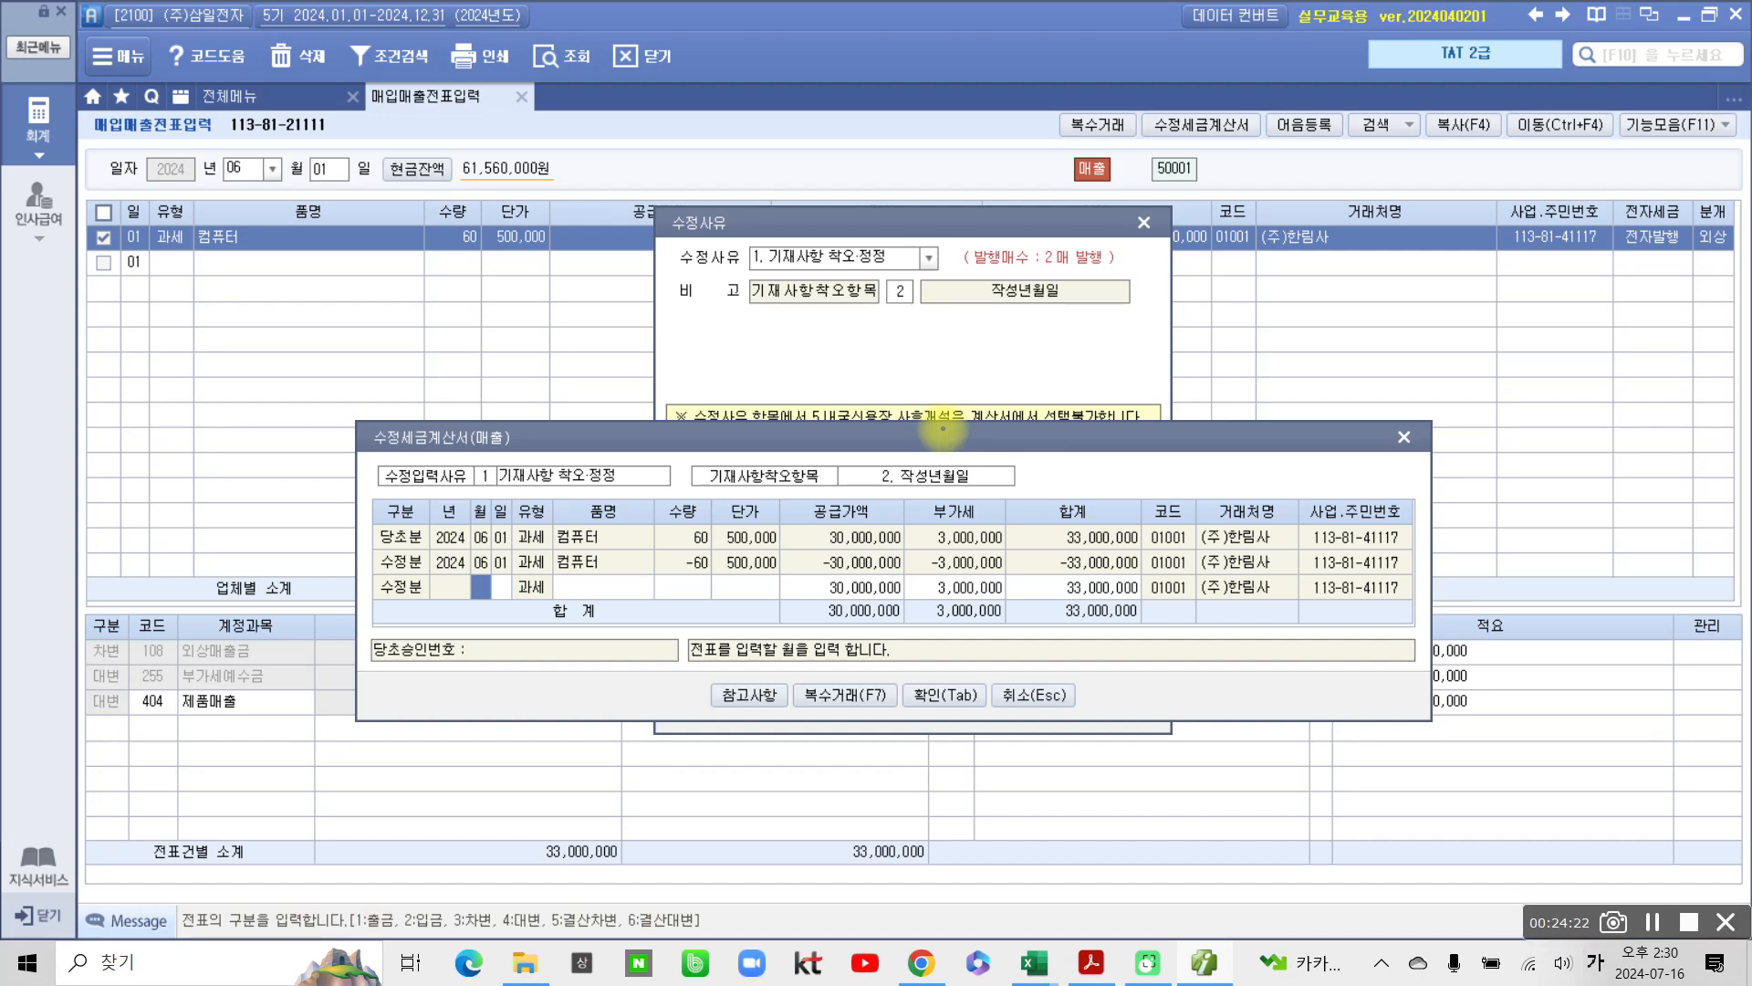
pyautogui.moveTo(348, 509)
pyautogui.mouseDown()
pyautogui.moveTo(359, 535)
pyautogui.moveTo(388, 503)
pyautogui.moveTo(352, 528)
pyautogui.moveTo(367, 533)
pyautogui.moveTo(350, 559)
pyautogui.moveTo(394, 589)
pyautogui.moveTo(1404, 554)
pyautogui.moveTo(1164, 537)
pyautogui.mouseUp()
pyautogui.press('Escape')
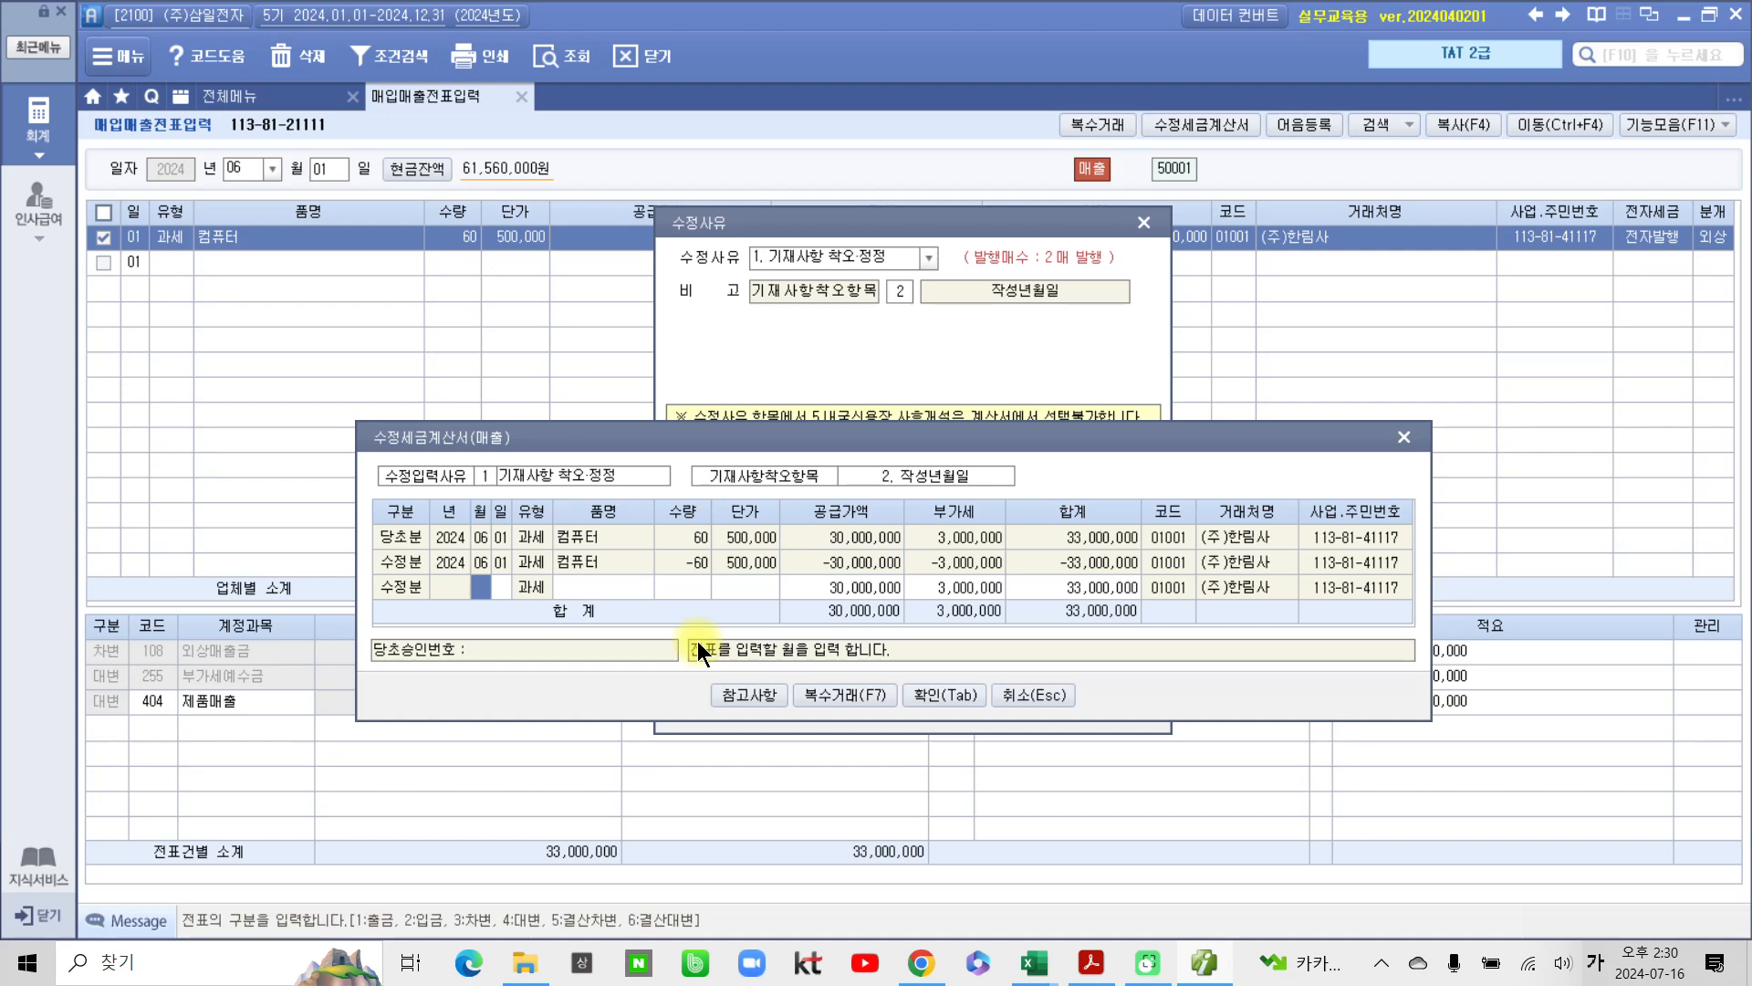
# Step: Set the blank 수정분 line's date to 06/10 and its item to 컴퓨터
pyautogui.write('06')
pyautogui.press('Return')
pyautogui.write('10')
pyautogui.press('Return')
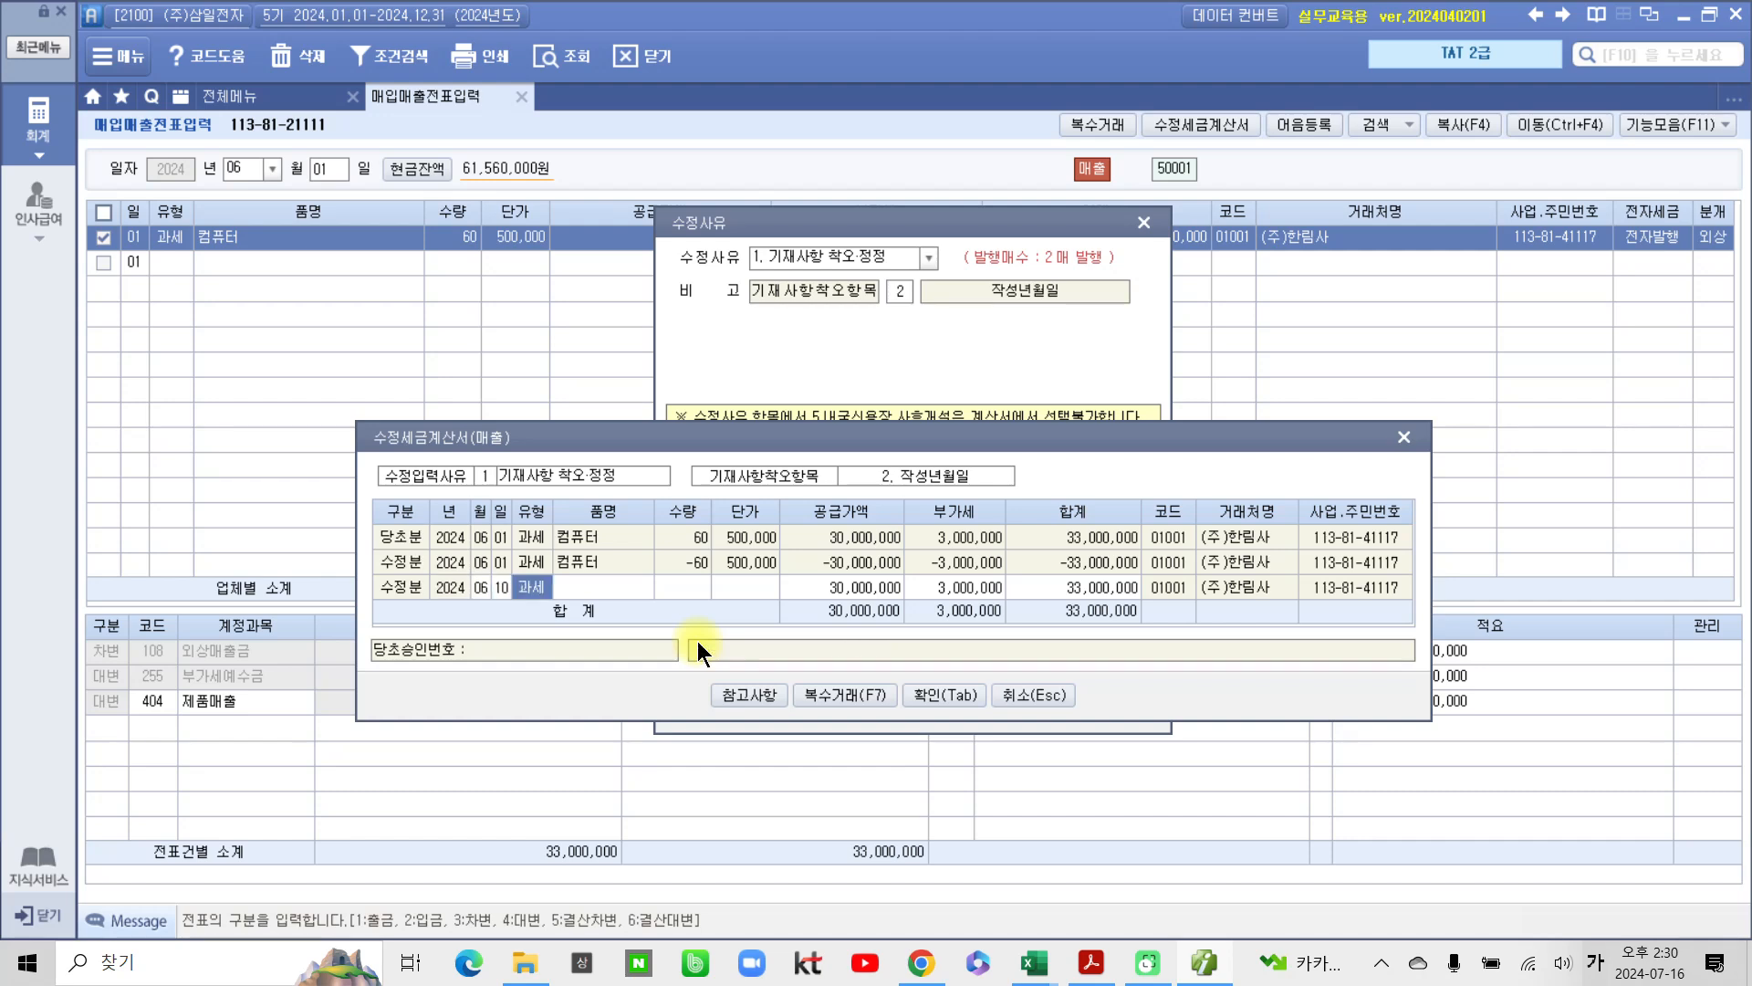
pyautogui.press('Return')
pyautogui.press('Return')
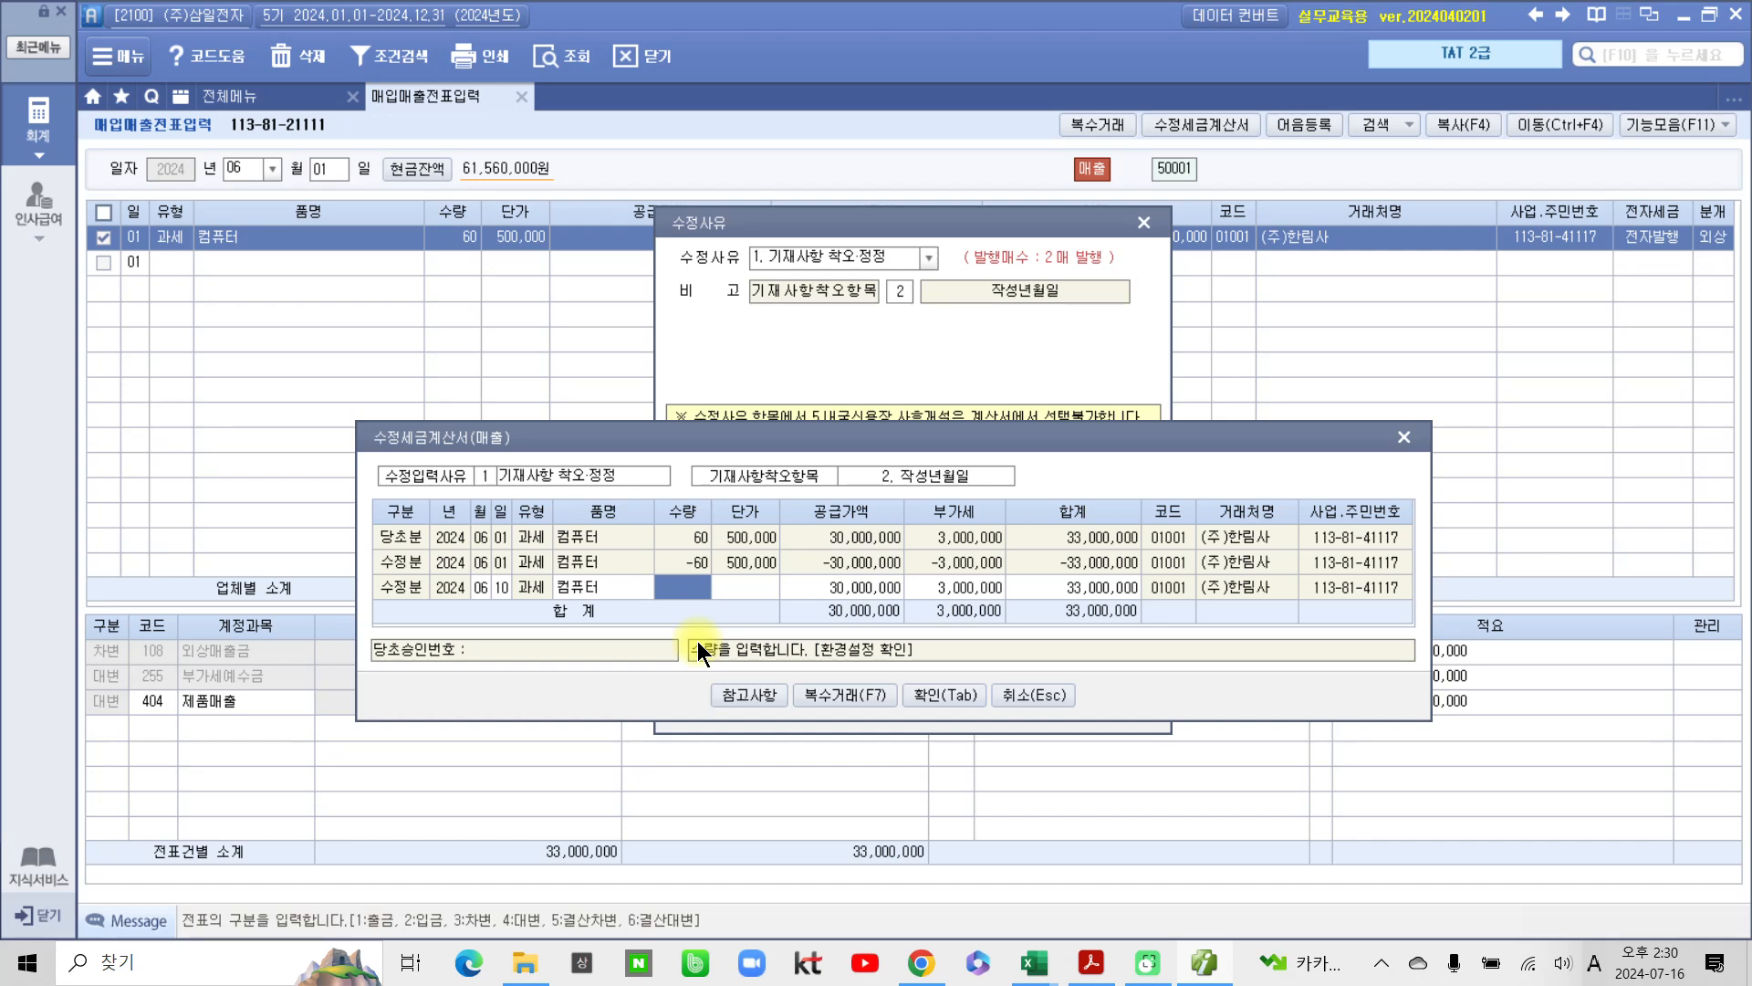
# Step: Set the June 10 수정분 line's quantity to 60 and its unit price to 500,000
pyautogui.write('60')
pyautogui.press('Return')
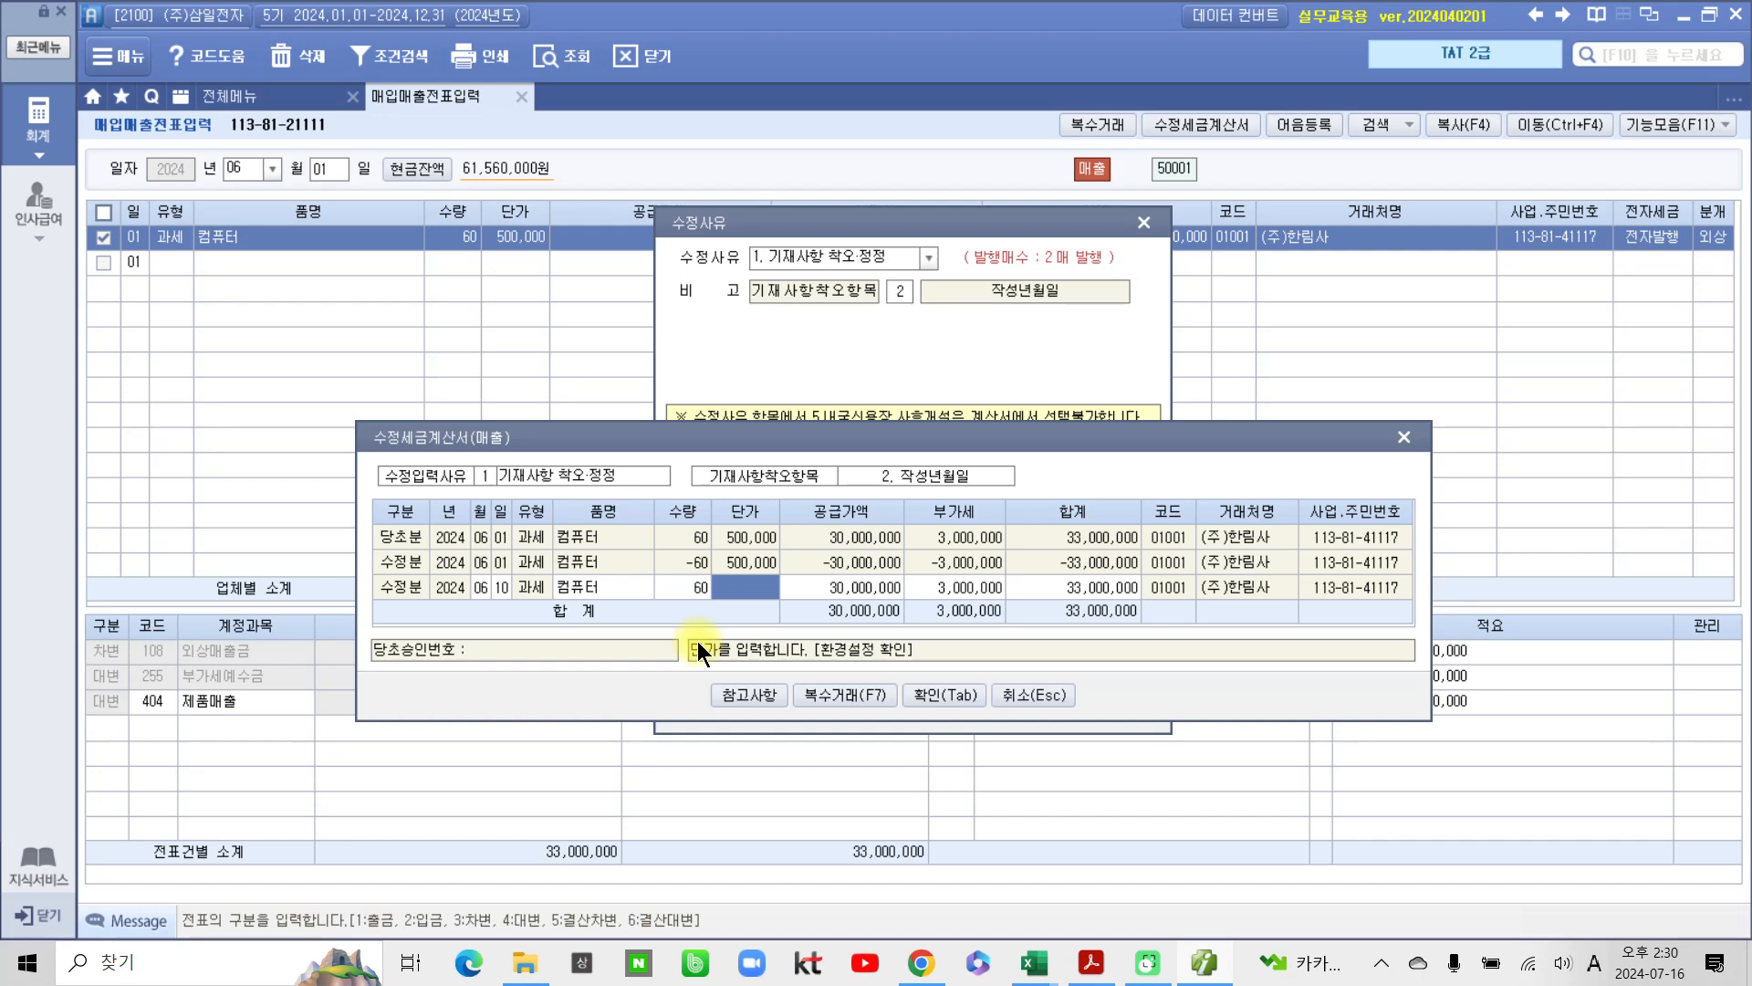
pyautogui.write('5000000')
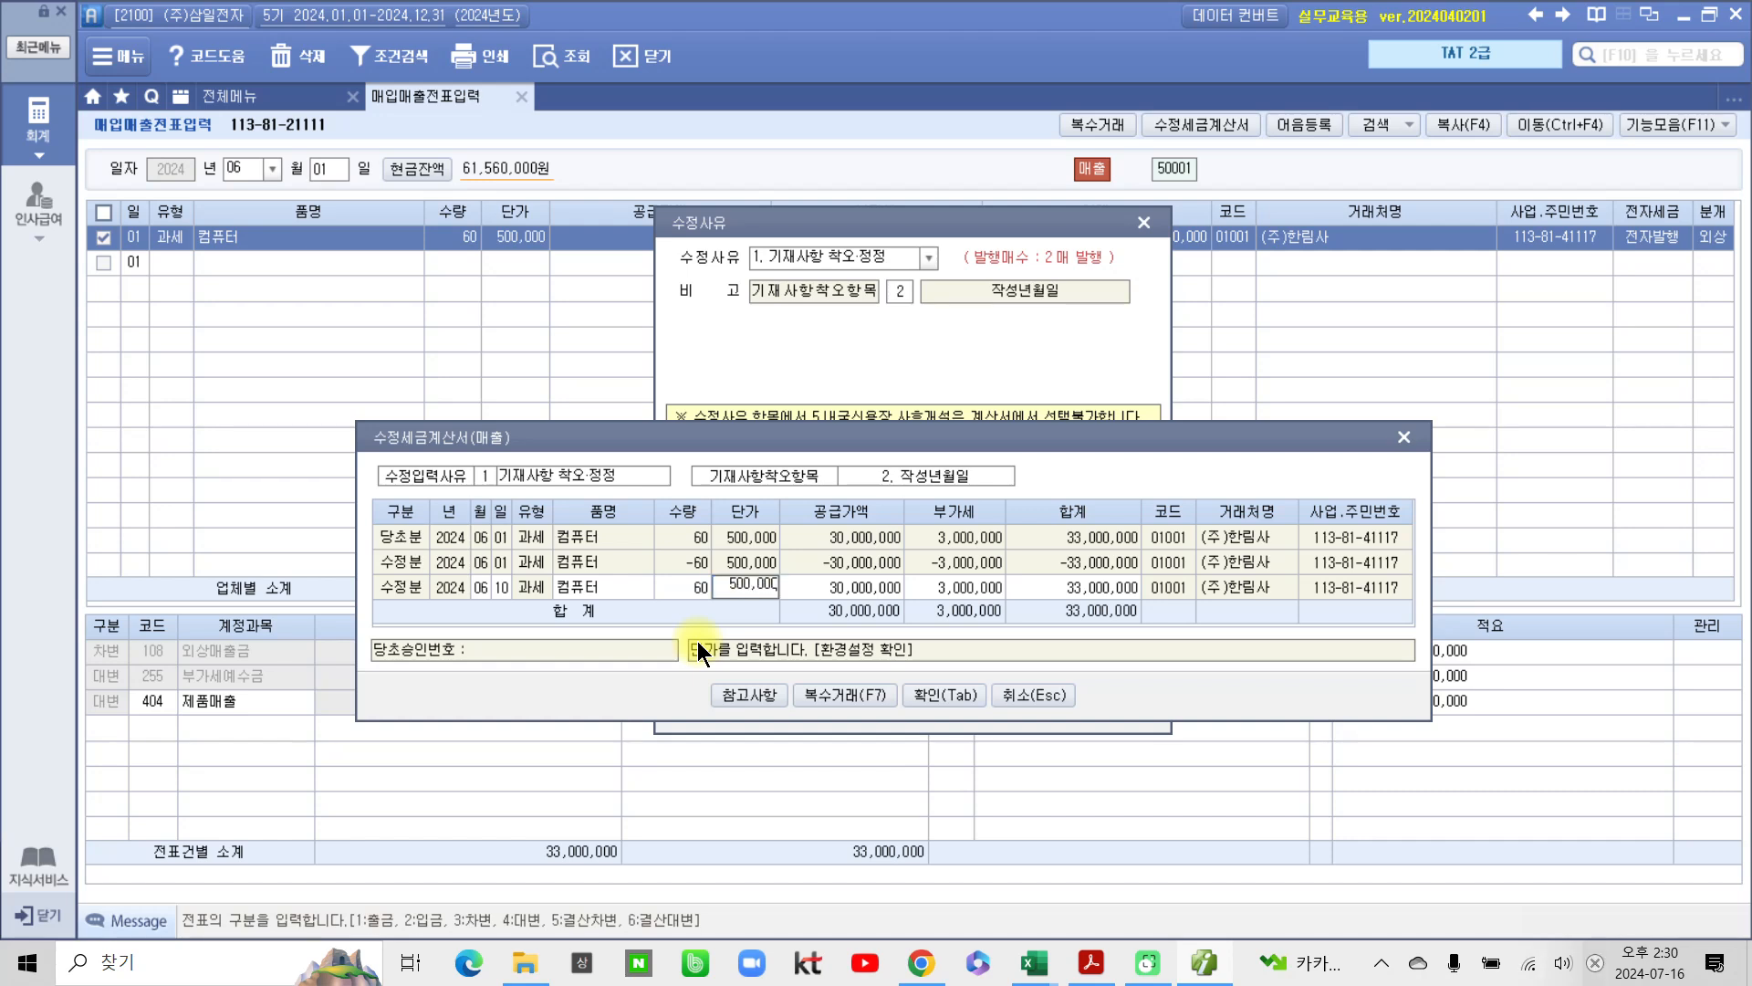
pyautogui.press('Return')
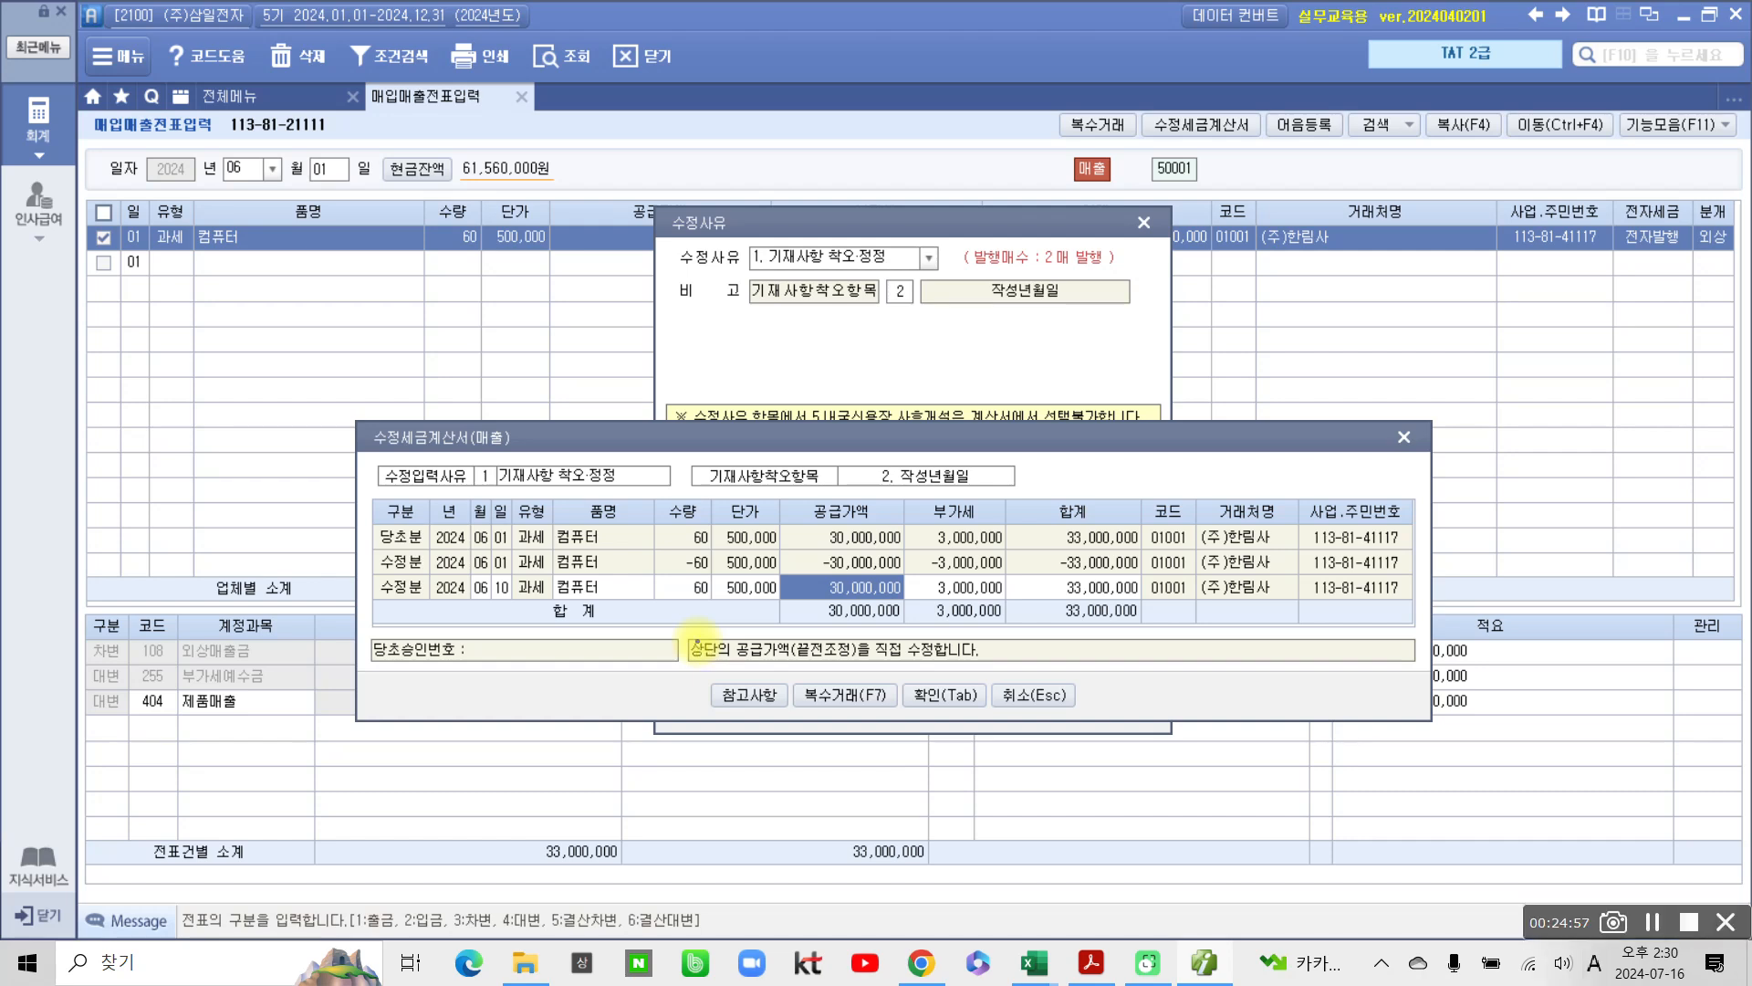
# Step: Circle the dates and the confirm command, bracket the two 수정분 lines, and clear all the drawn marks
pyautogui.moveTo(516, 626)
pyautogui.mouseDown()
pyautogui.moveTo(475, 512)
pyautogui.moveTo(520, 635)
pyautogui.mouseUp()
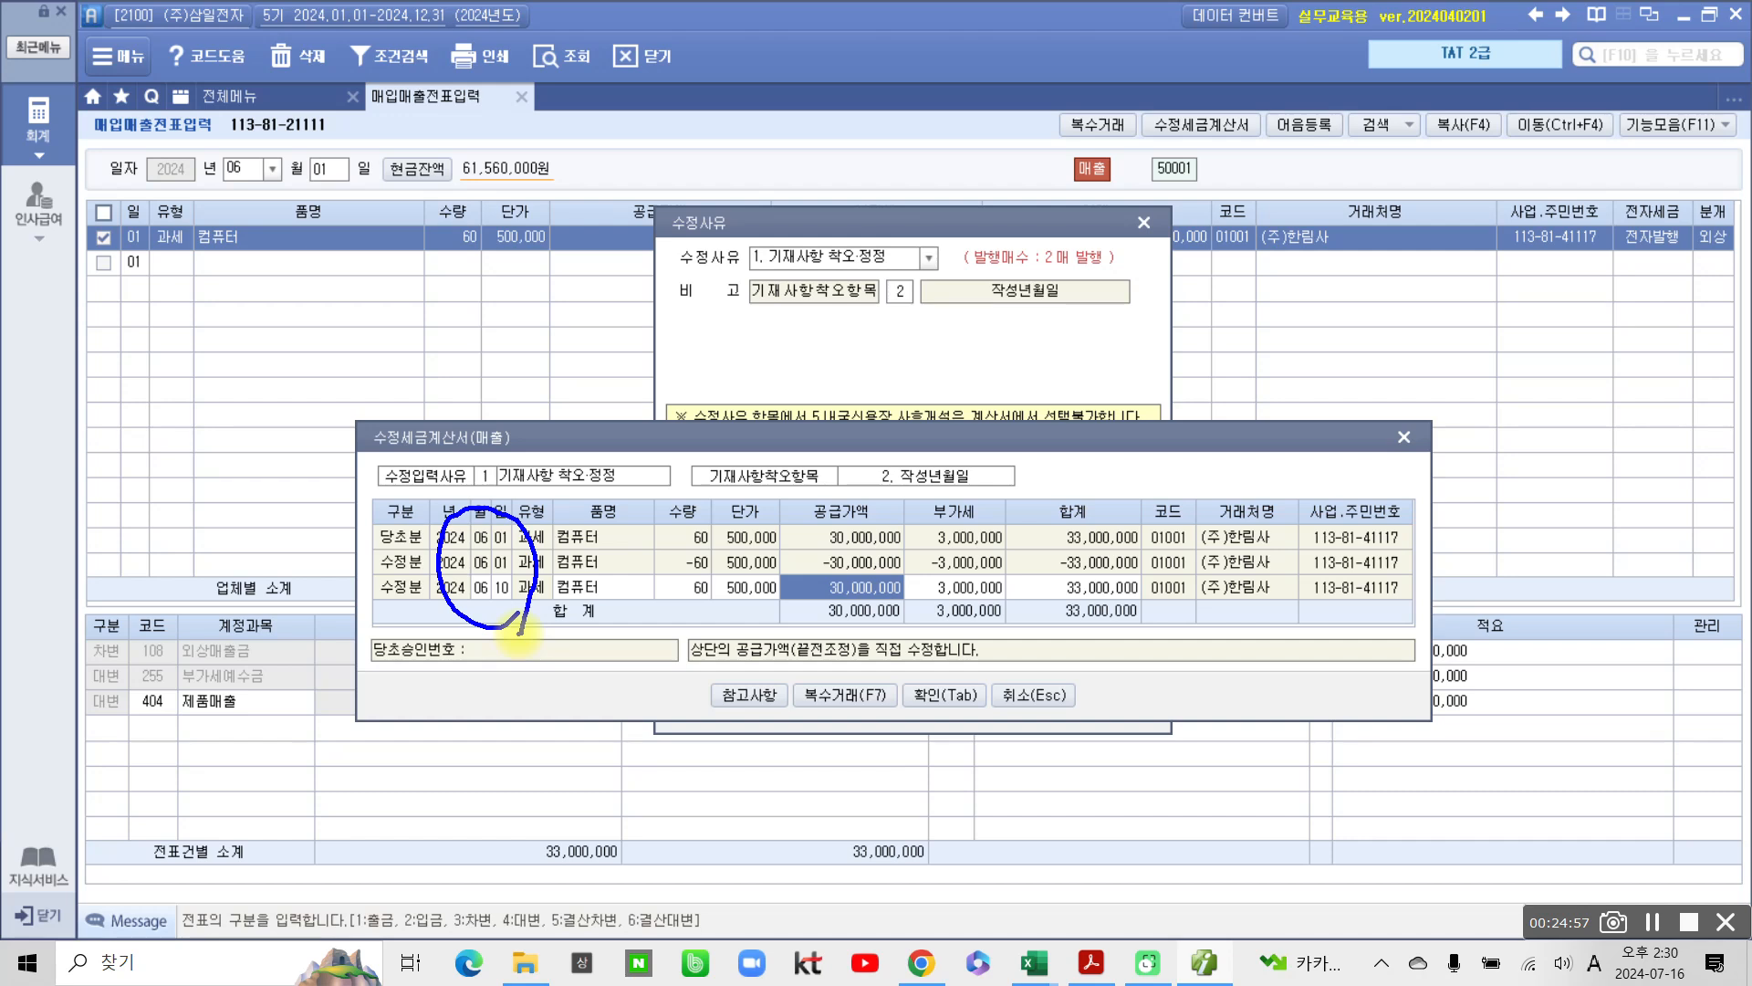
pyautogui.moveTo(376, 551); pyautogui.dragTo(370, 602)
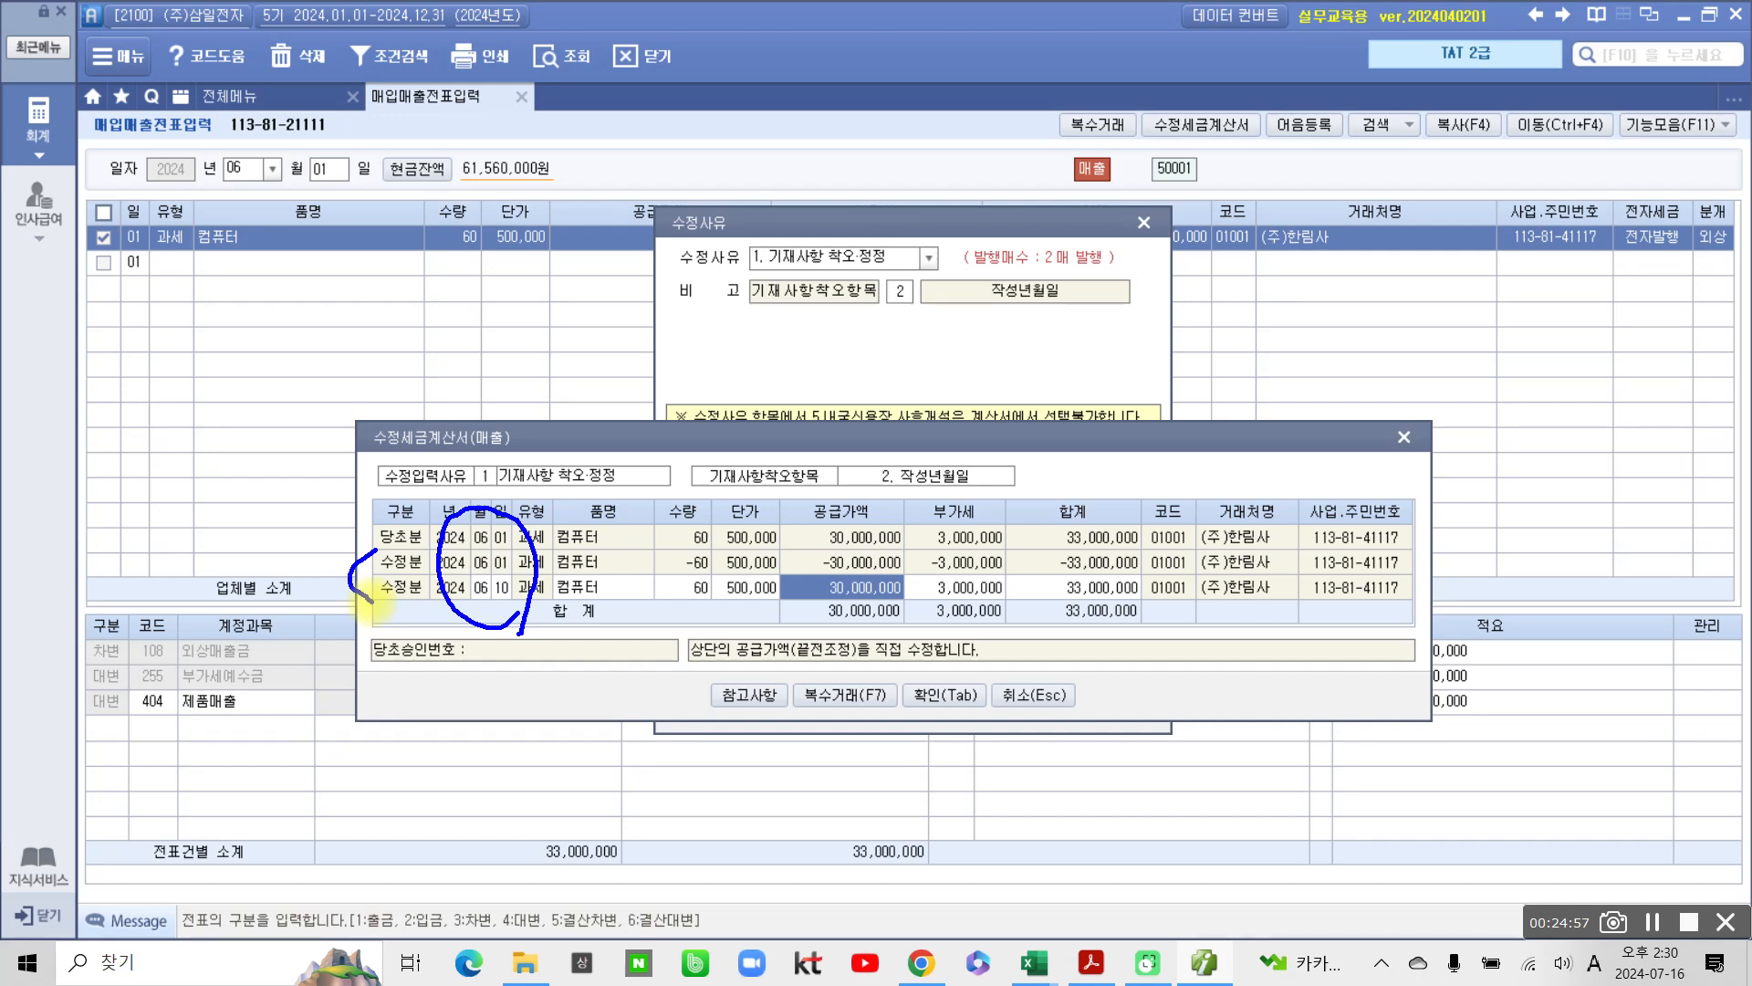
pyautogui.moveTo(972, 753)
pyautogui.mouseDown()
pyautogui.moveTo(936, 756)
pyautogui.moveTo(958, 786)
pyautogui.mouseUp()
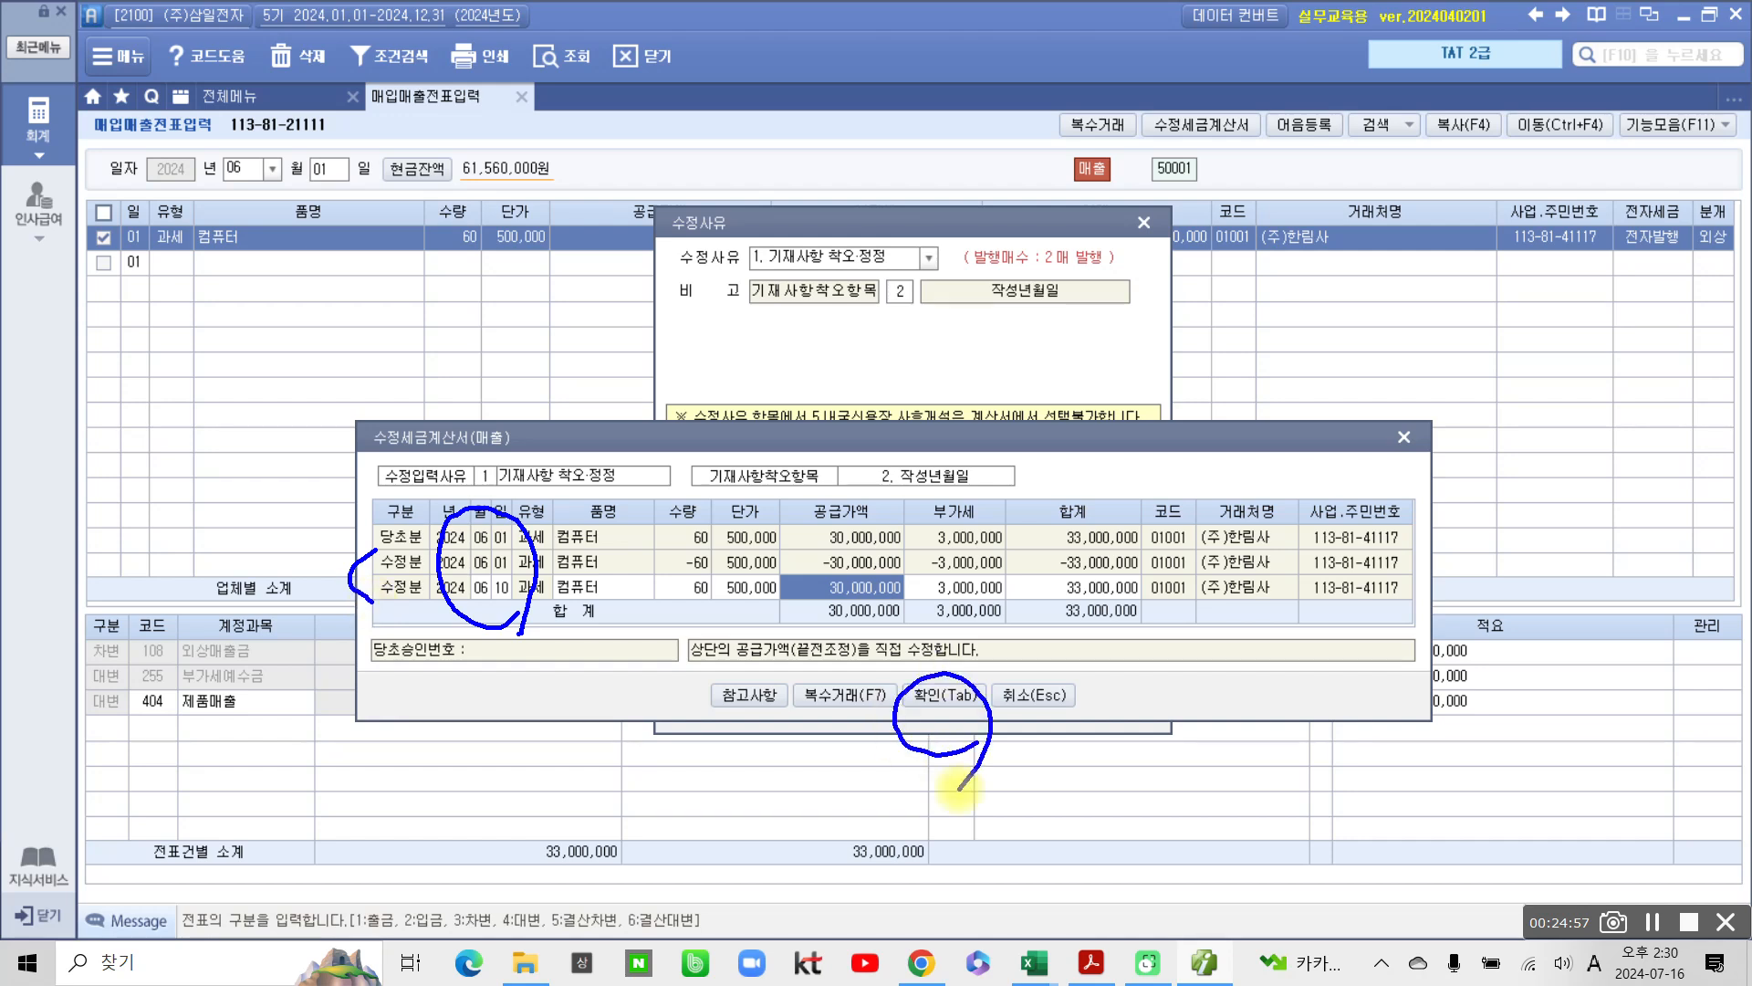
pyautogui.press('Escape')
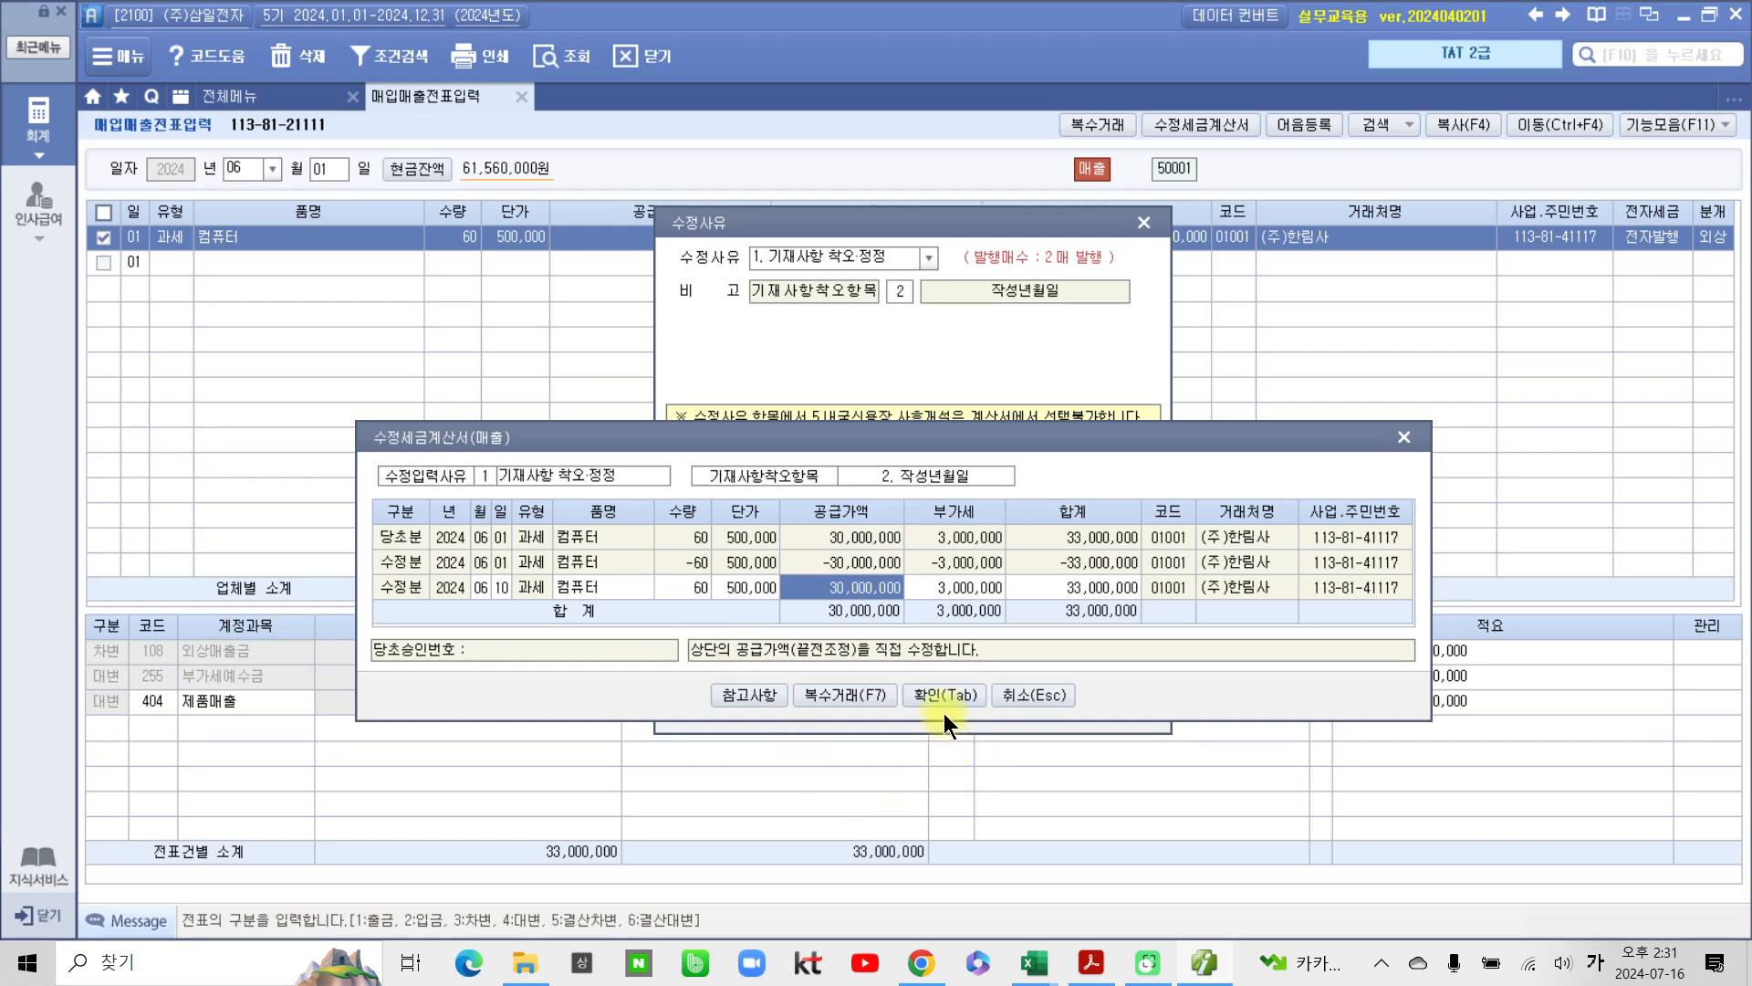
# Step: Confirm the 수정세금계산서 entries and dismiss the notice
pyautogui.click(942, 693)
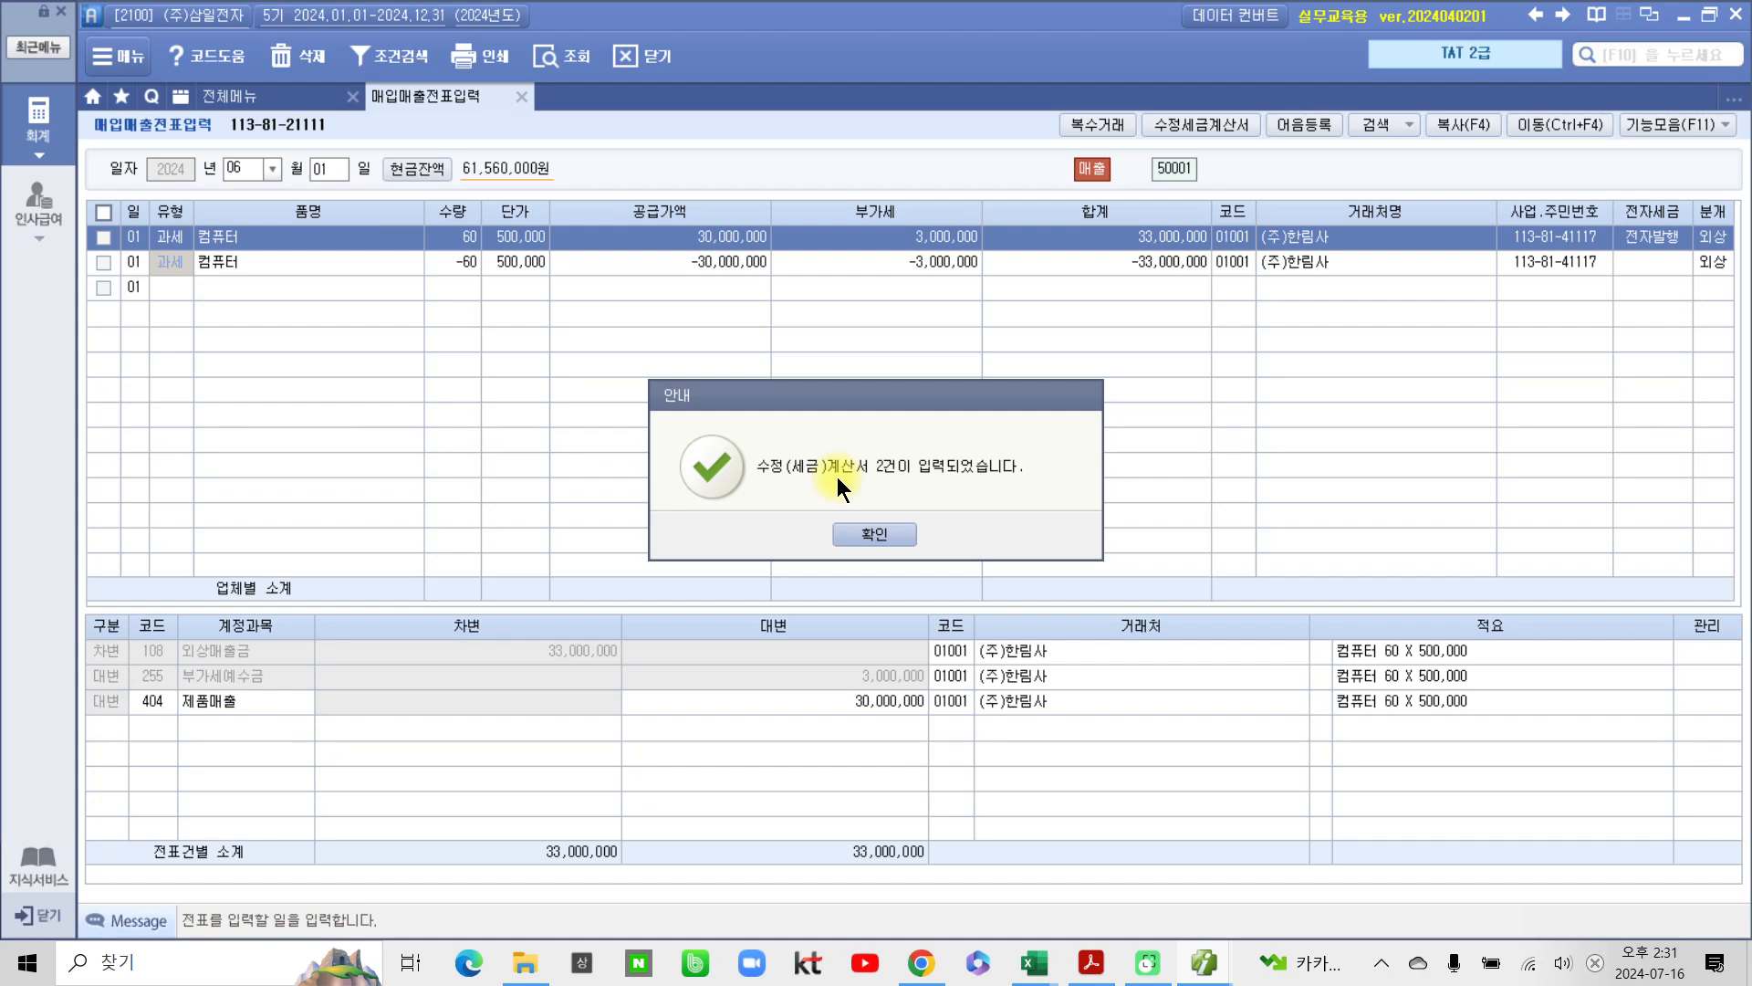
pyautogui.click(858, 531)
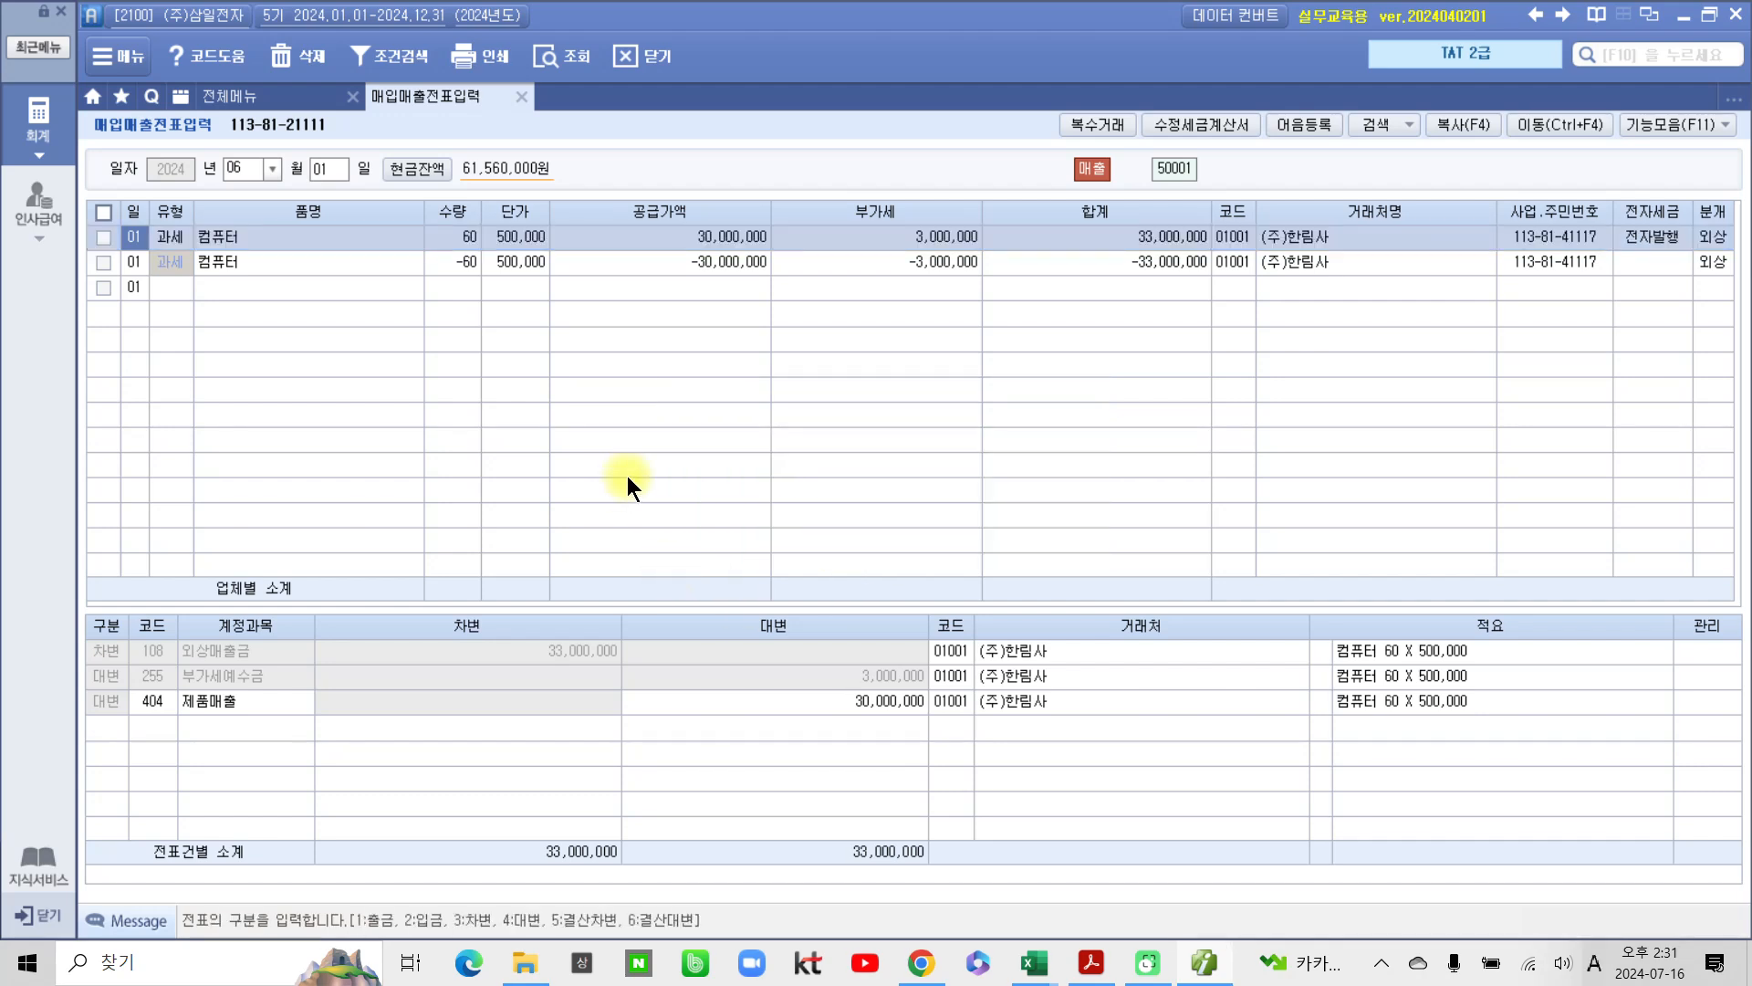
# Step: Examine the June 1 original and negative 컴퓨터 vouchers, including the negative voucher's 외상매출금, 부가세예수금 and 제품매출 entries
pyautogui.click(1718, 240)
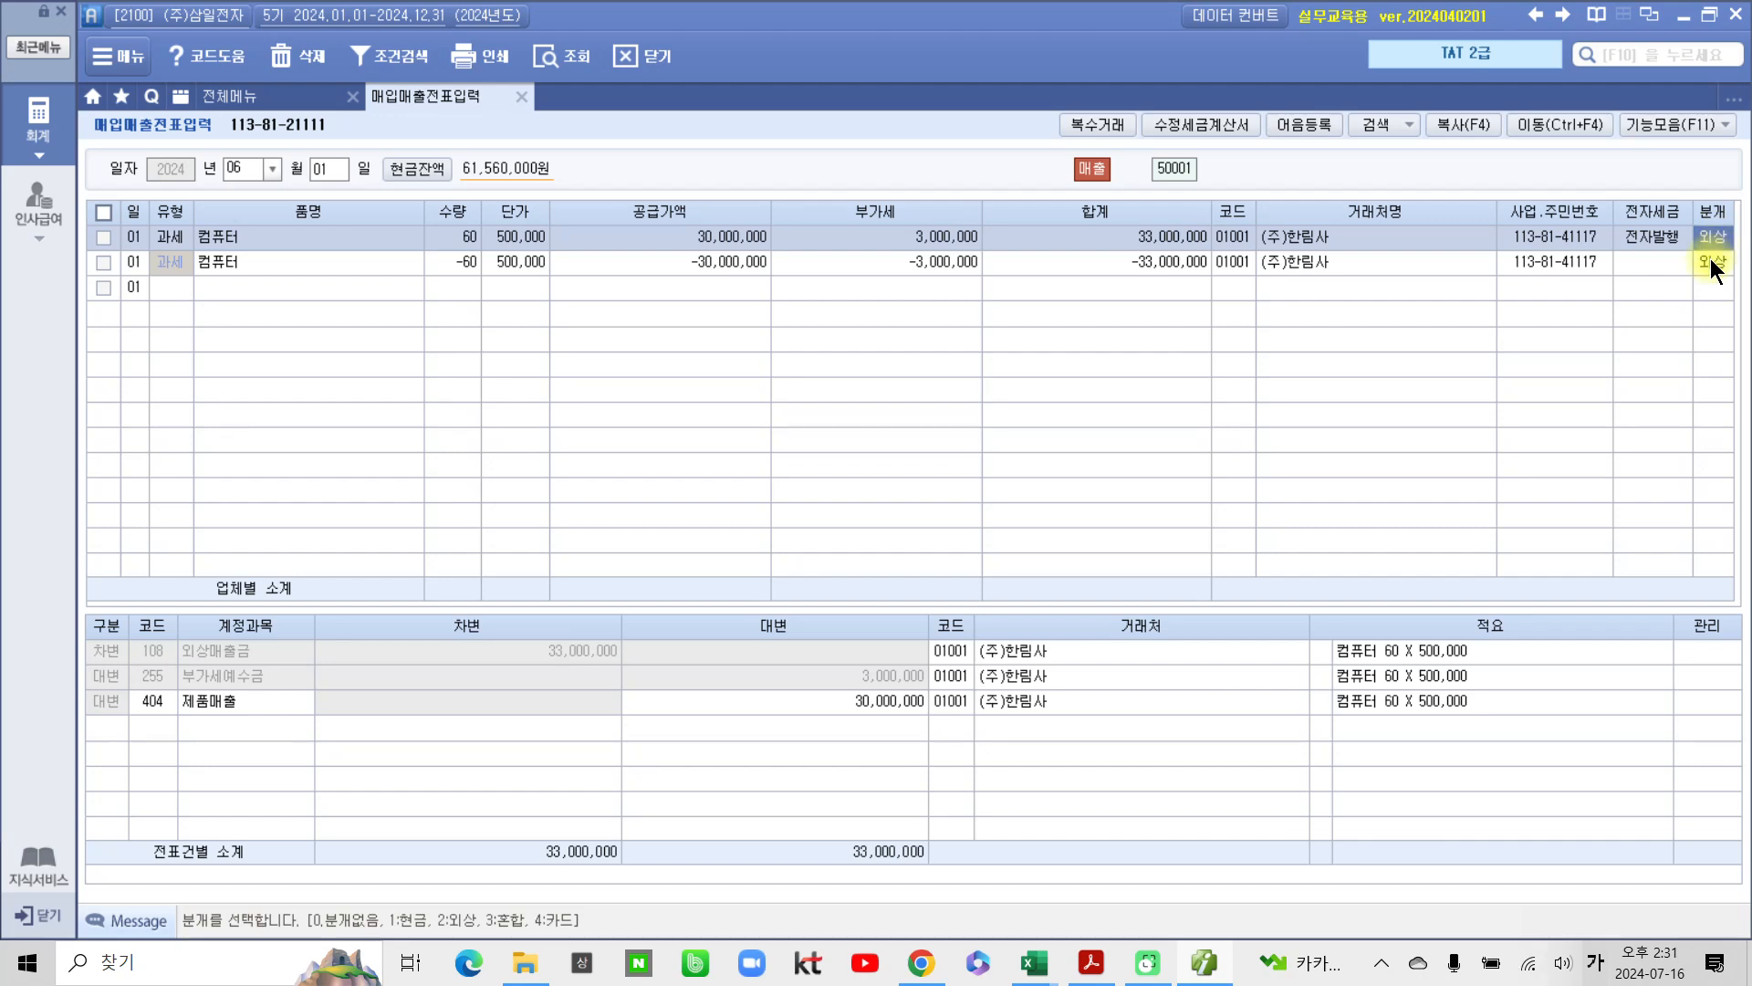
pyautogui.click(1710, 261)
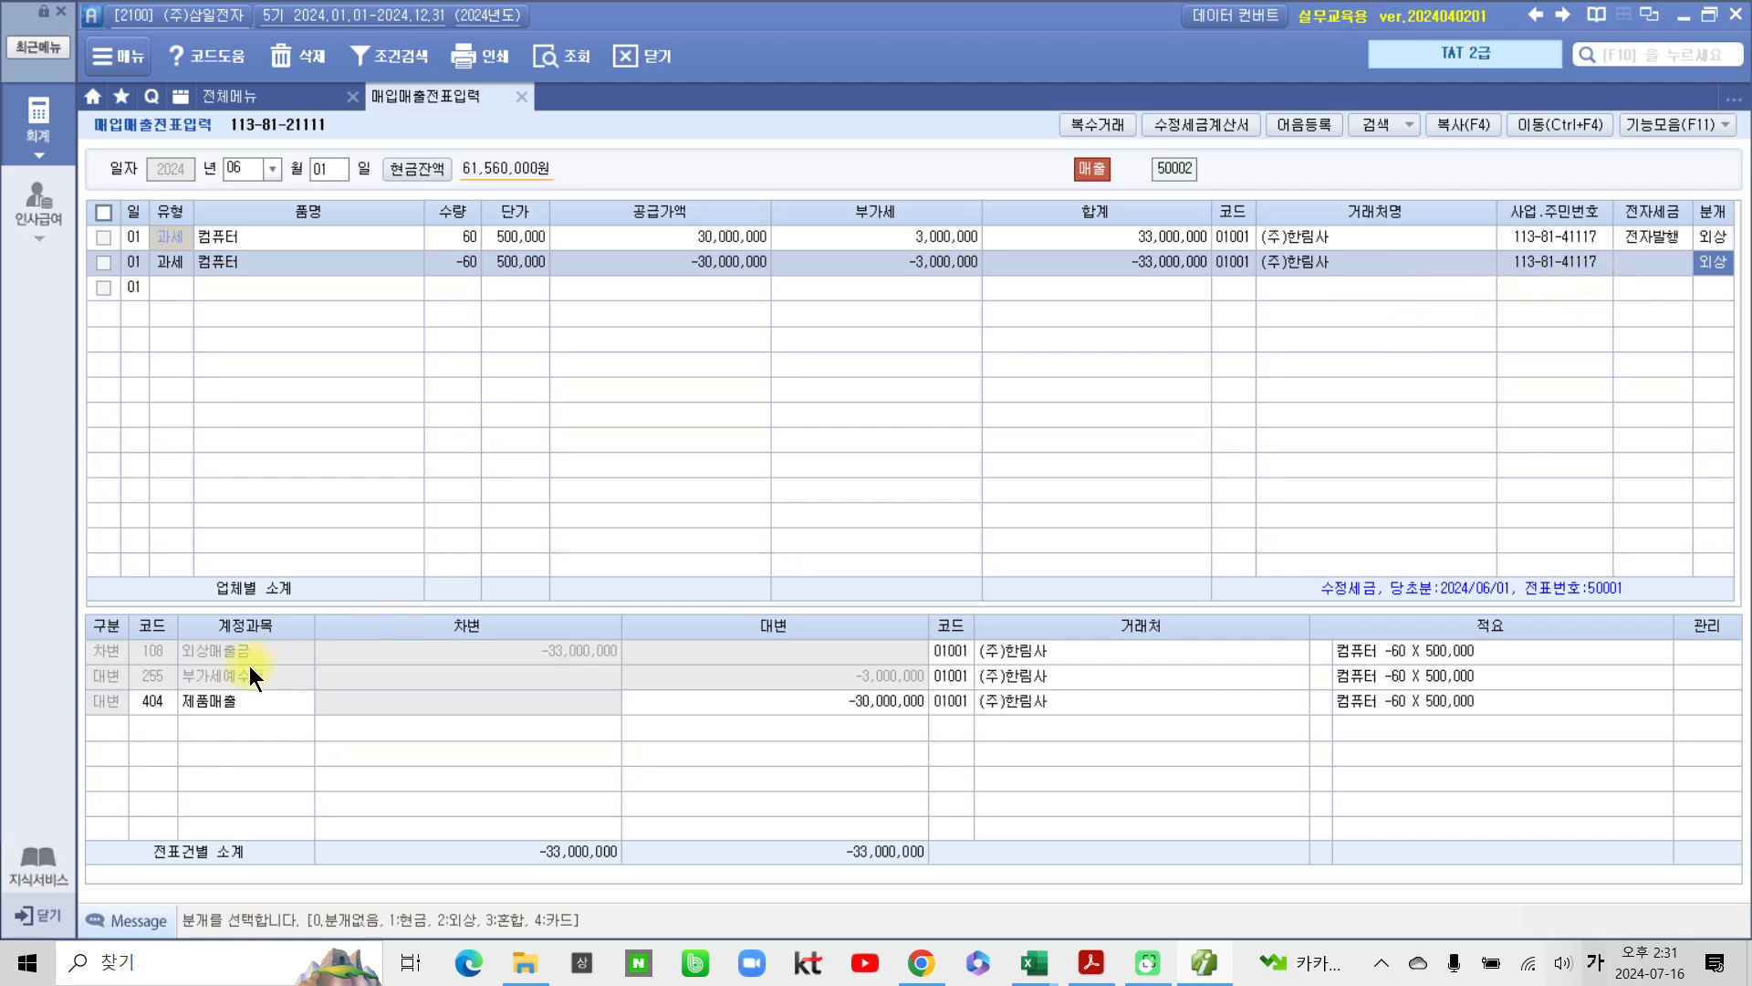
pyautogui.click(213, 654)
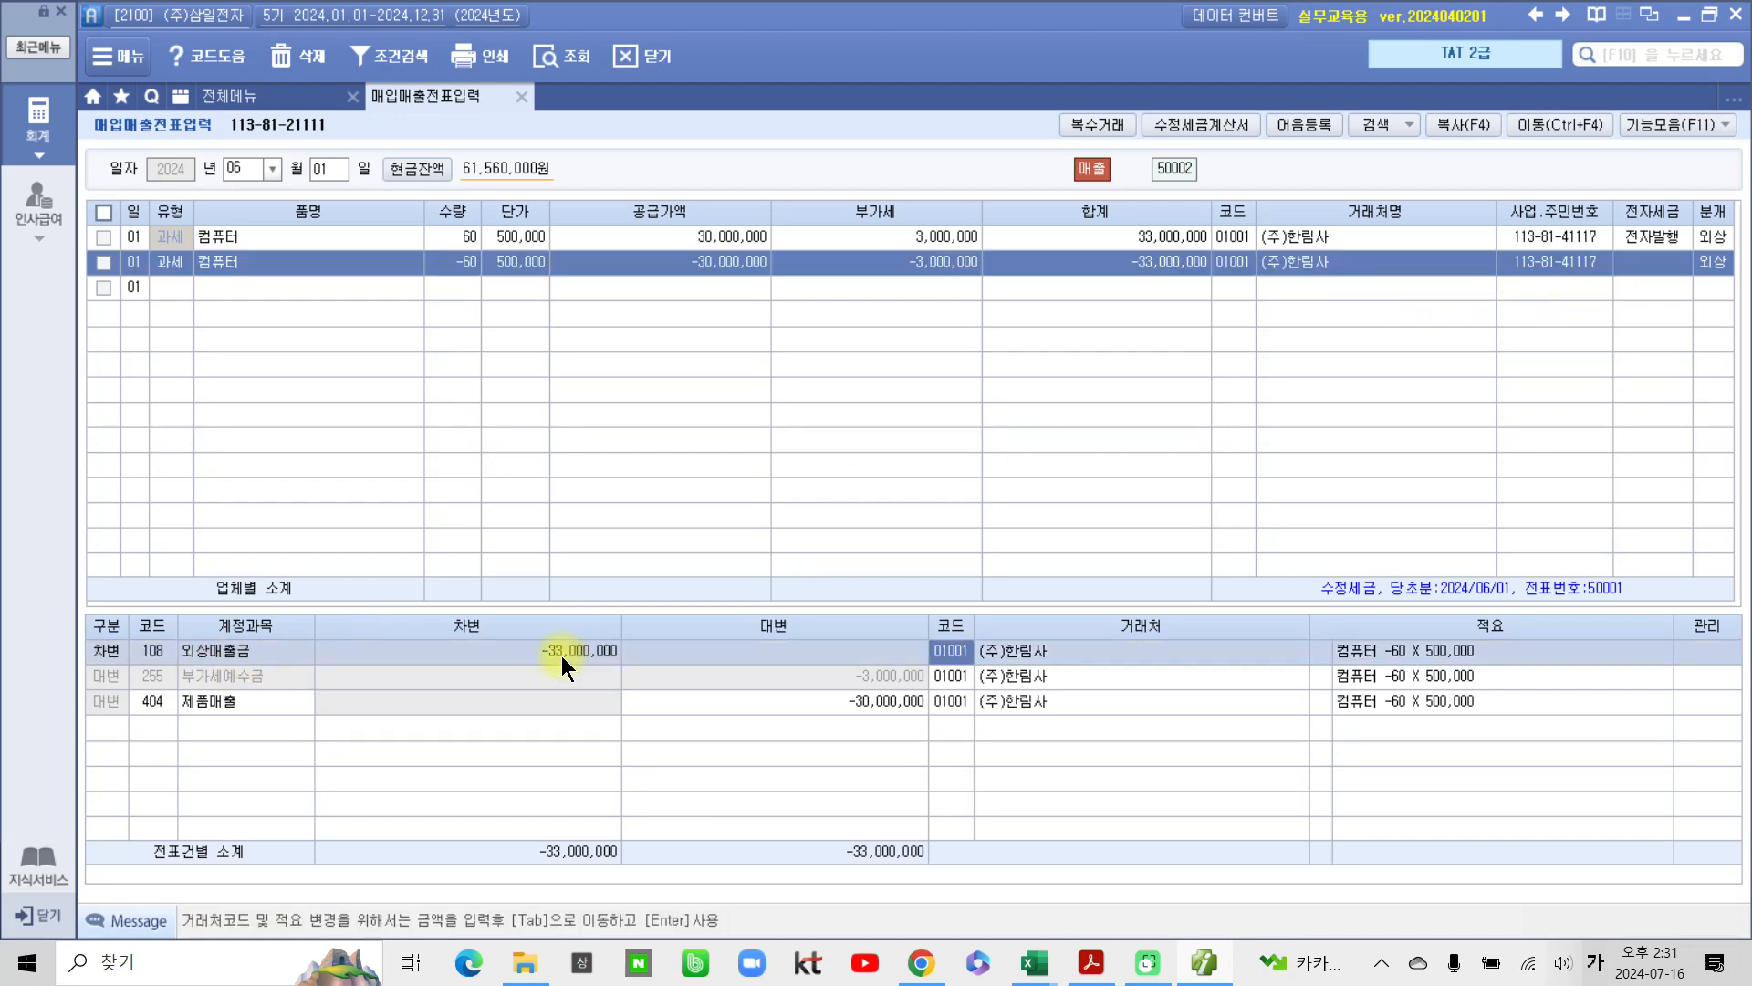
pyautogui.click(223, 682)
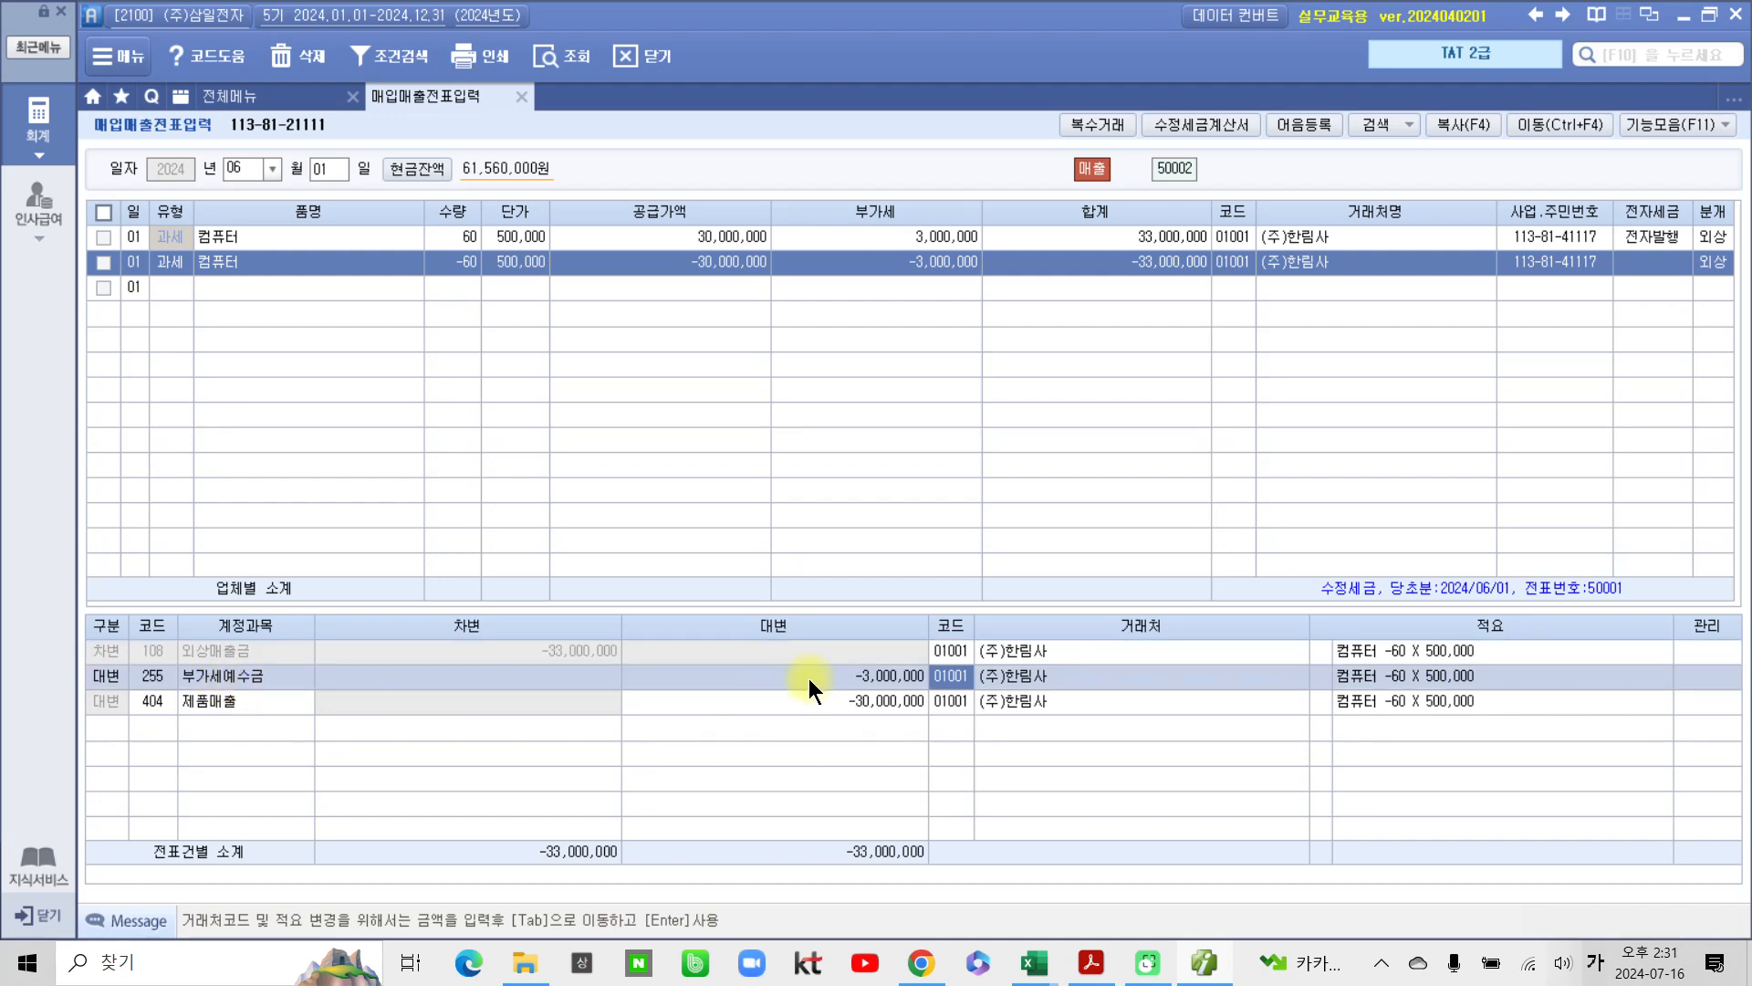
pyautogui.click(248, 709)
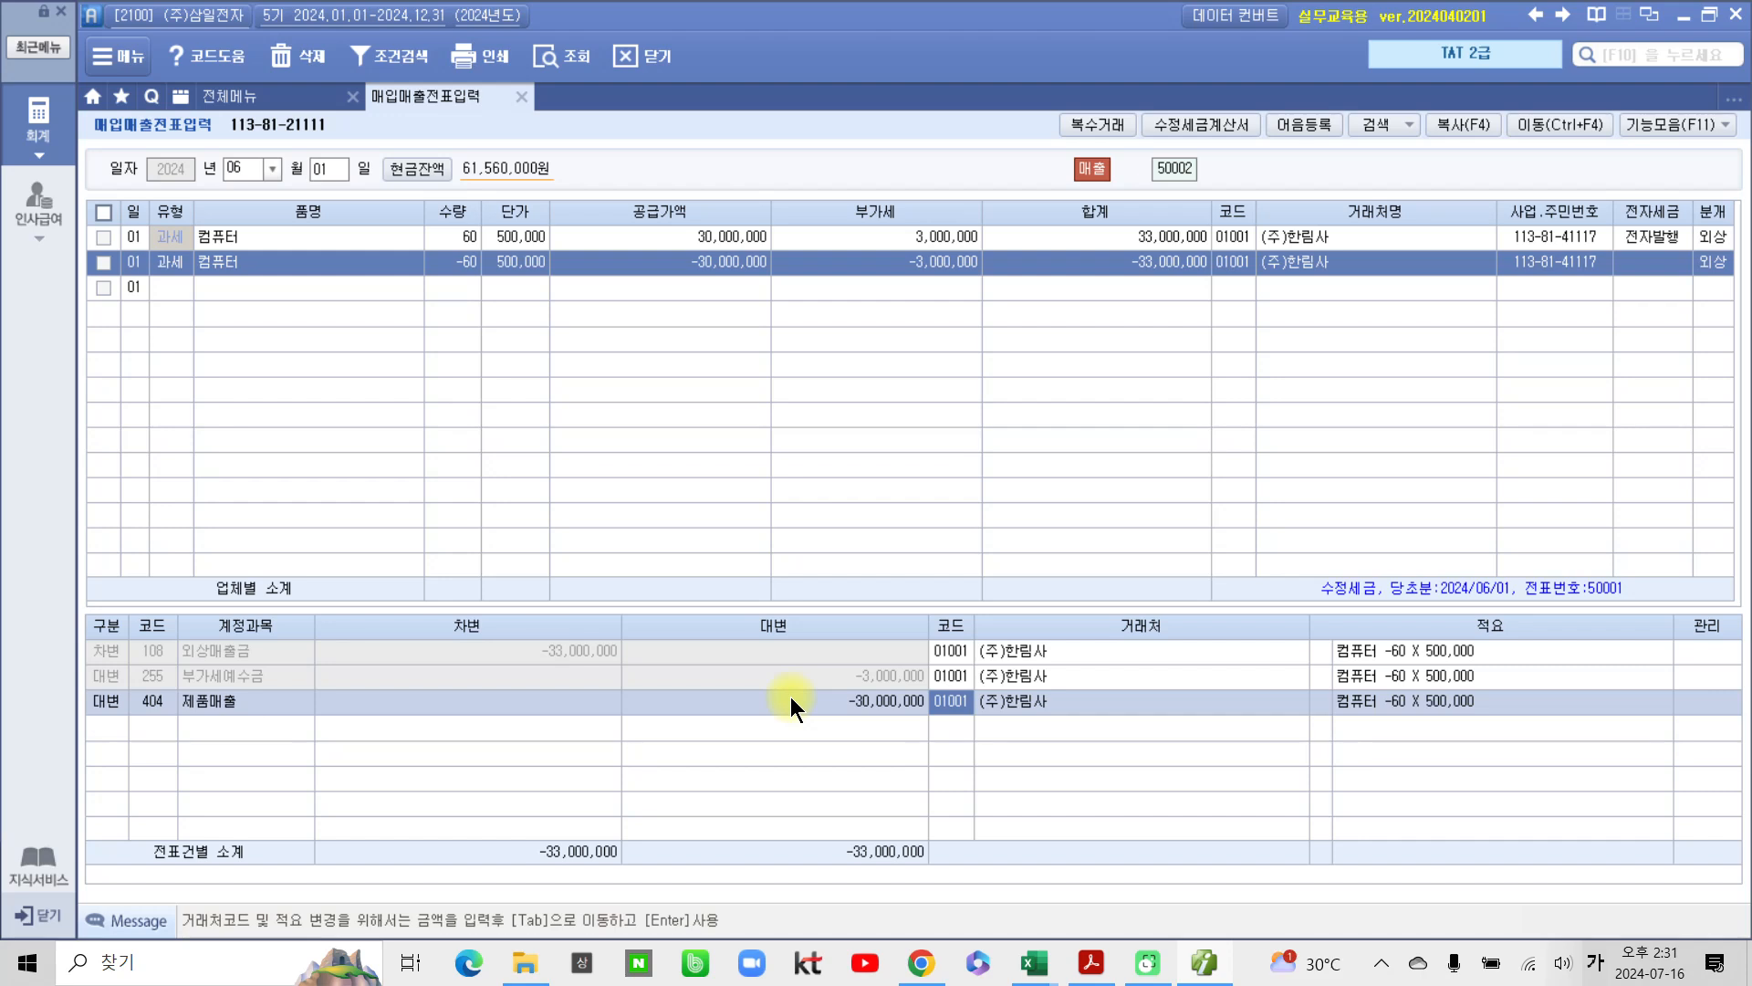
pyautogui.click(228, 229)
pyautogui.click(227, 265)
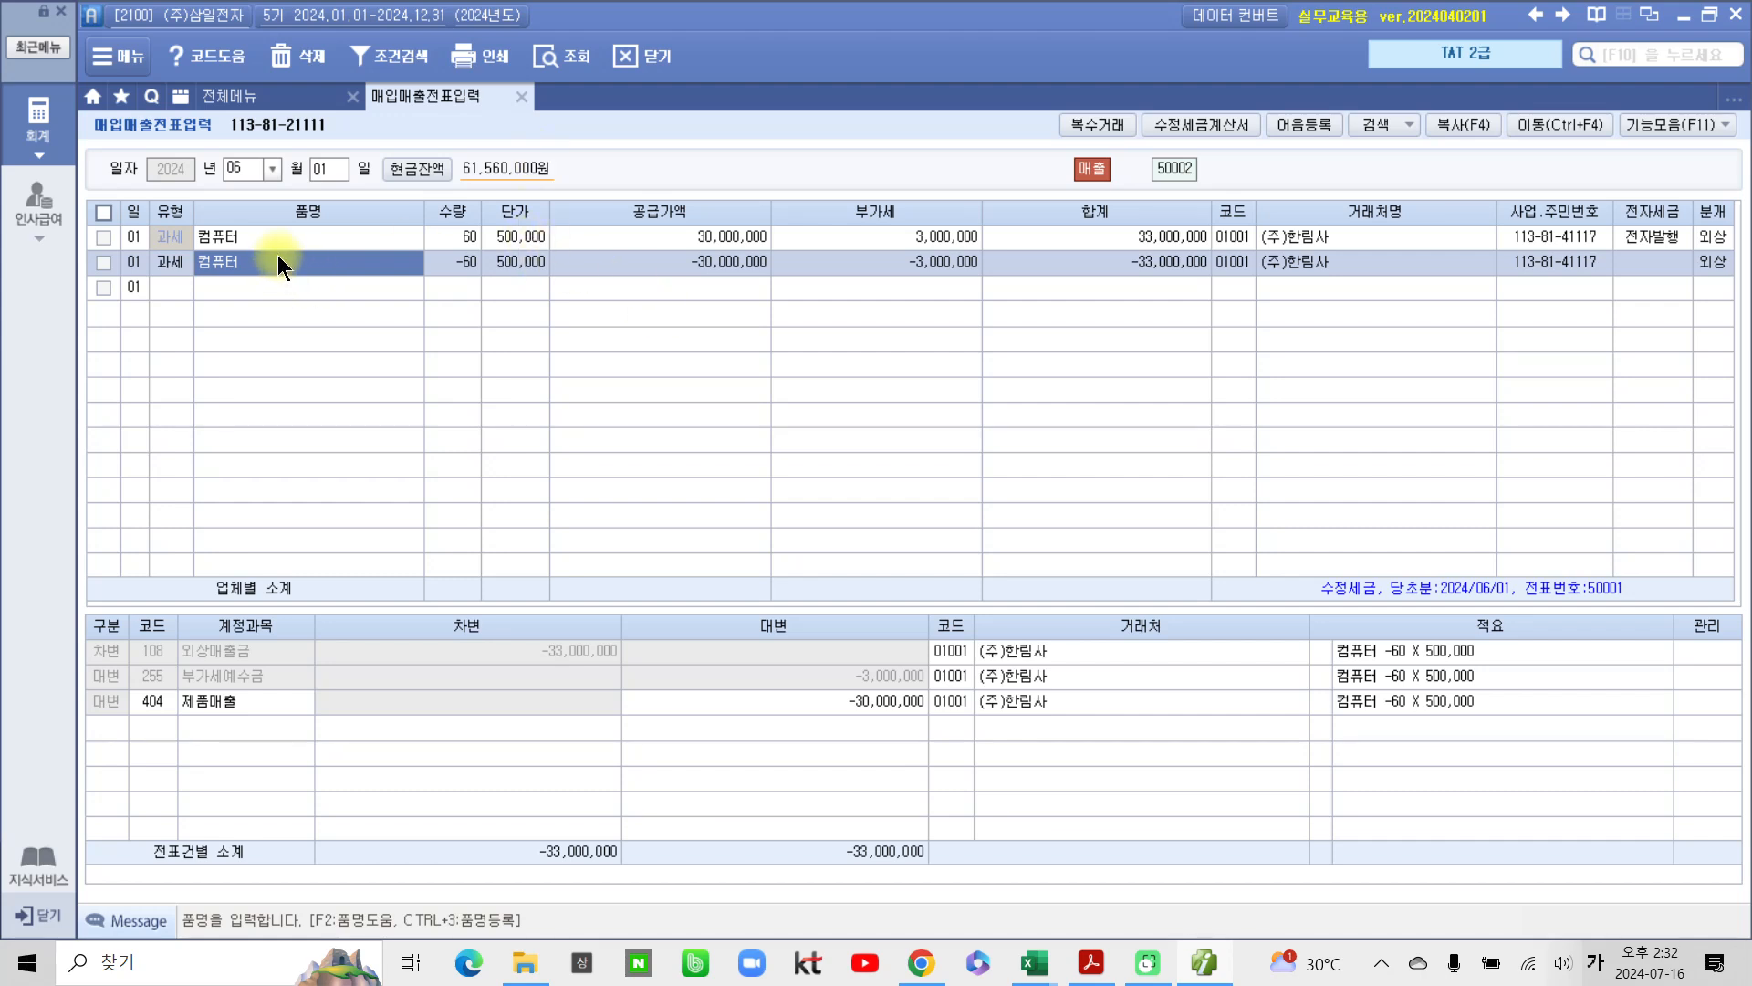
# Step: Show the vouchers for June 10 and examine the corrected 컴퓨터 sale with its journal entries
pyautogui.click(316, 167)
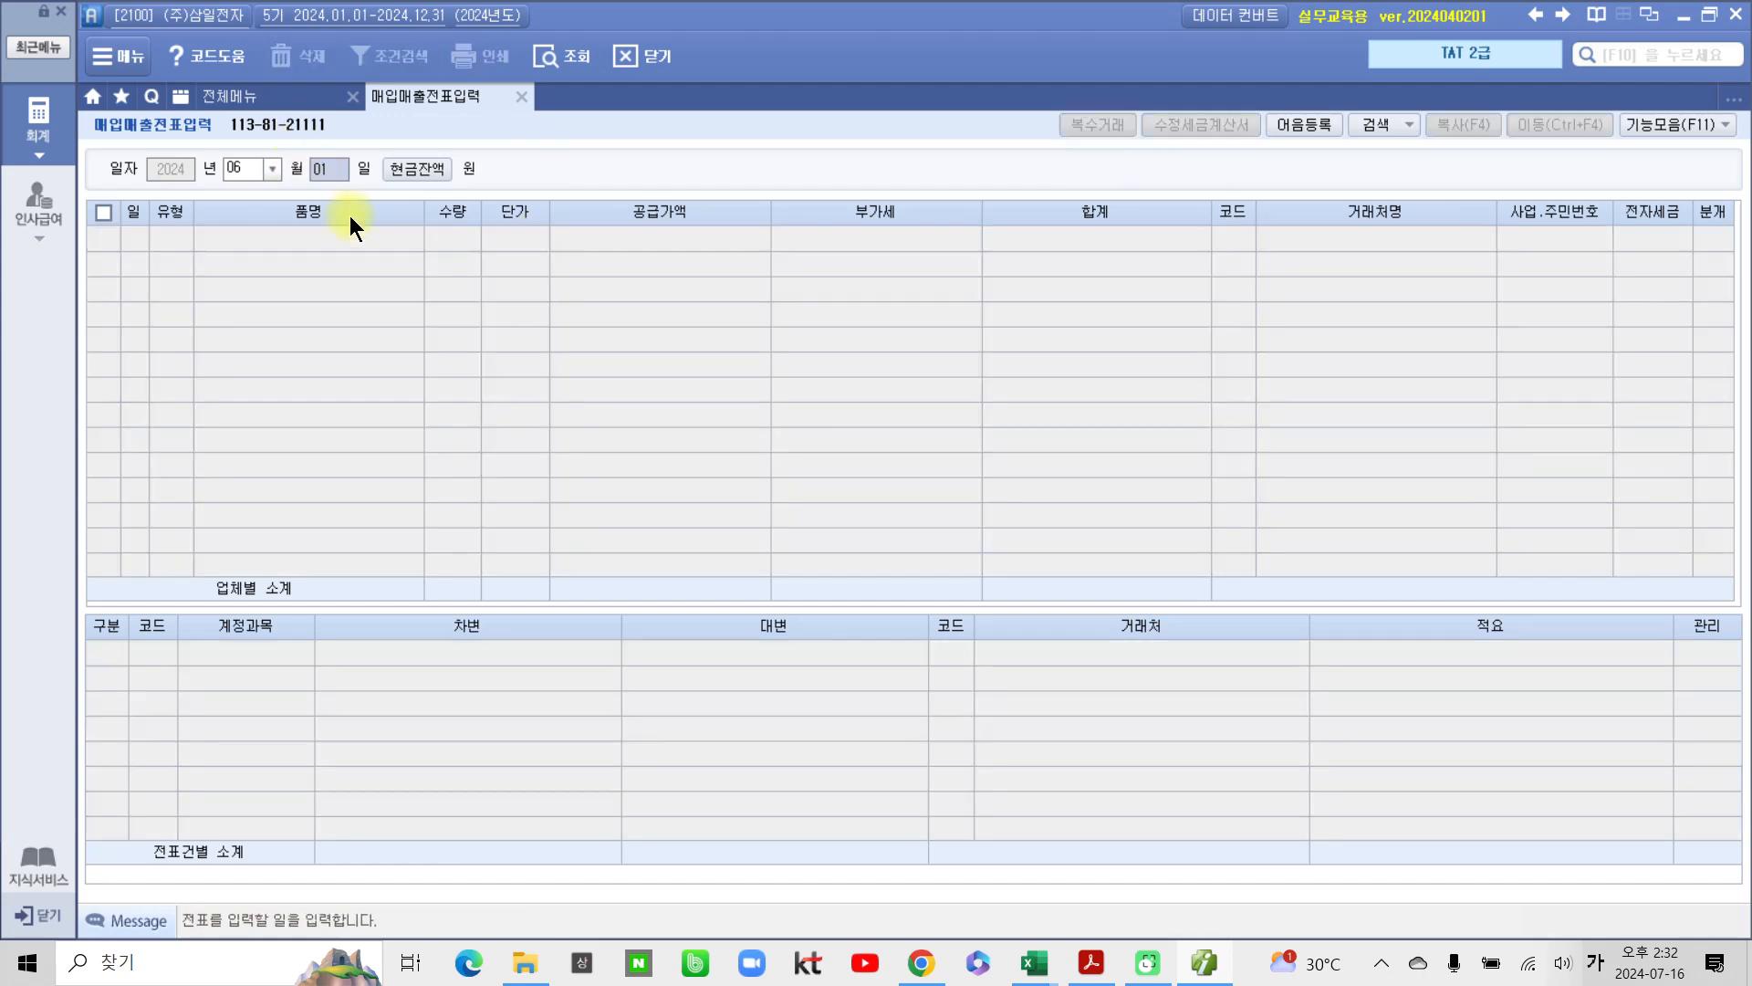
pyautogui.write('10')
pyautogui.press('Return')
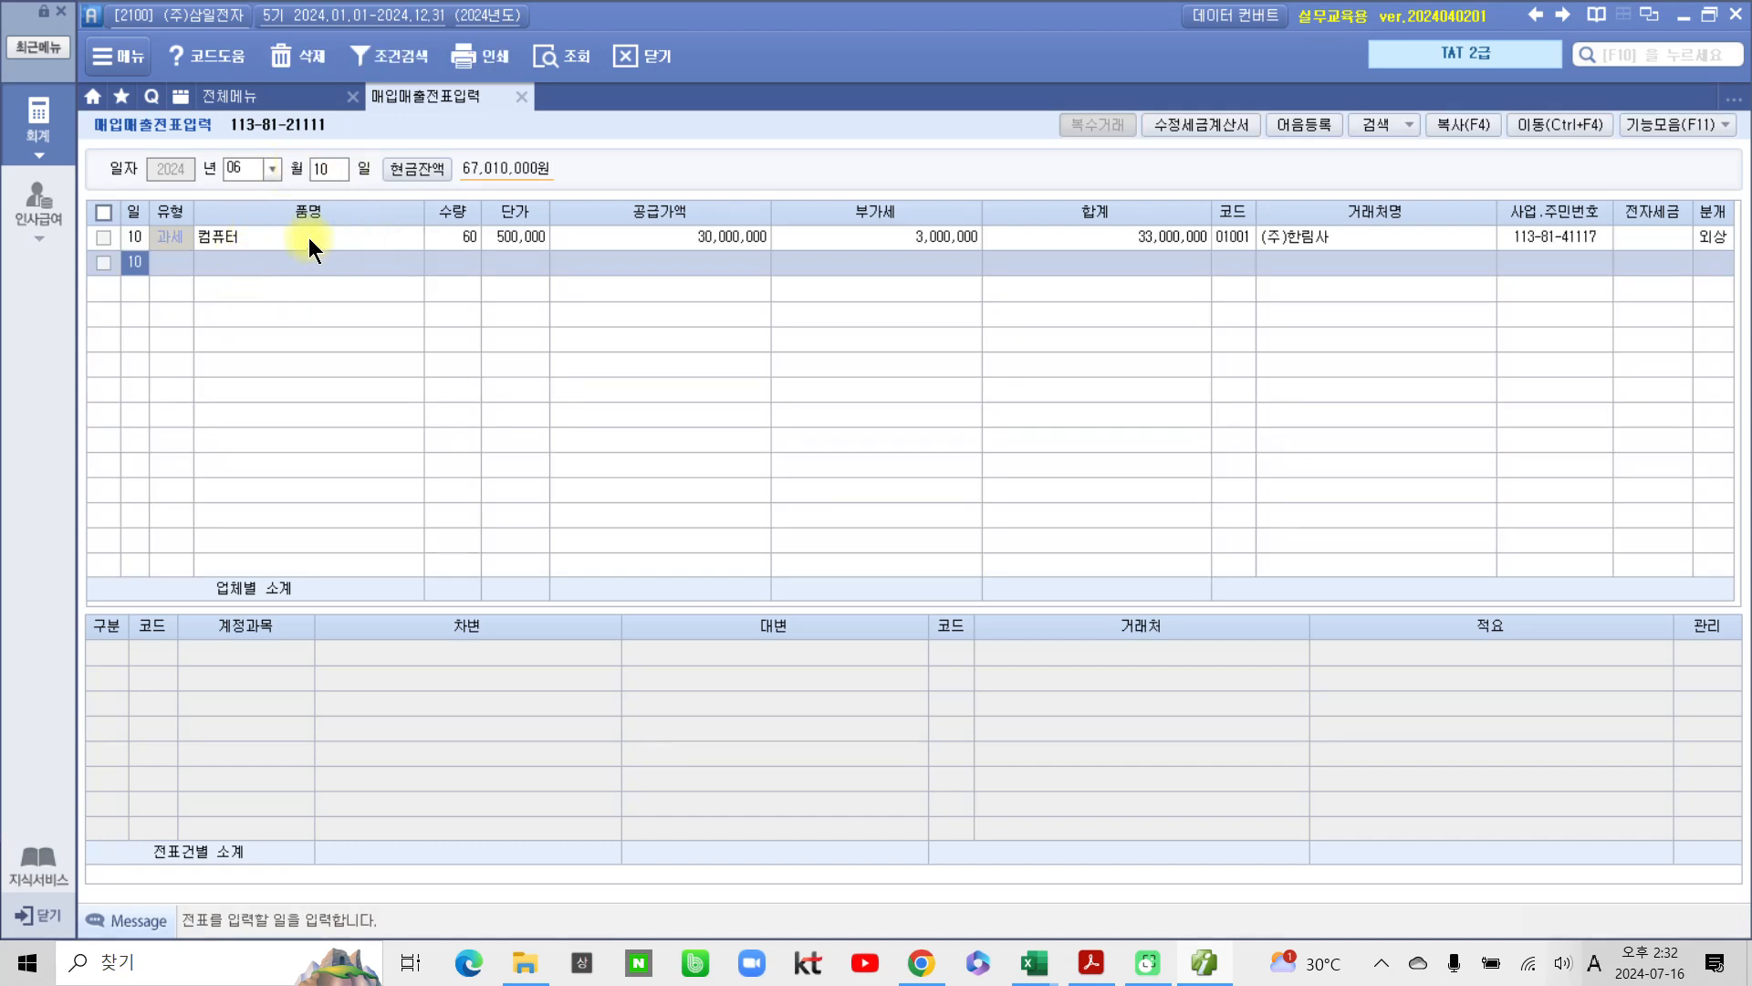
pyautogui.click(309, 238)
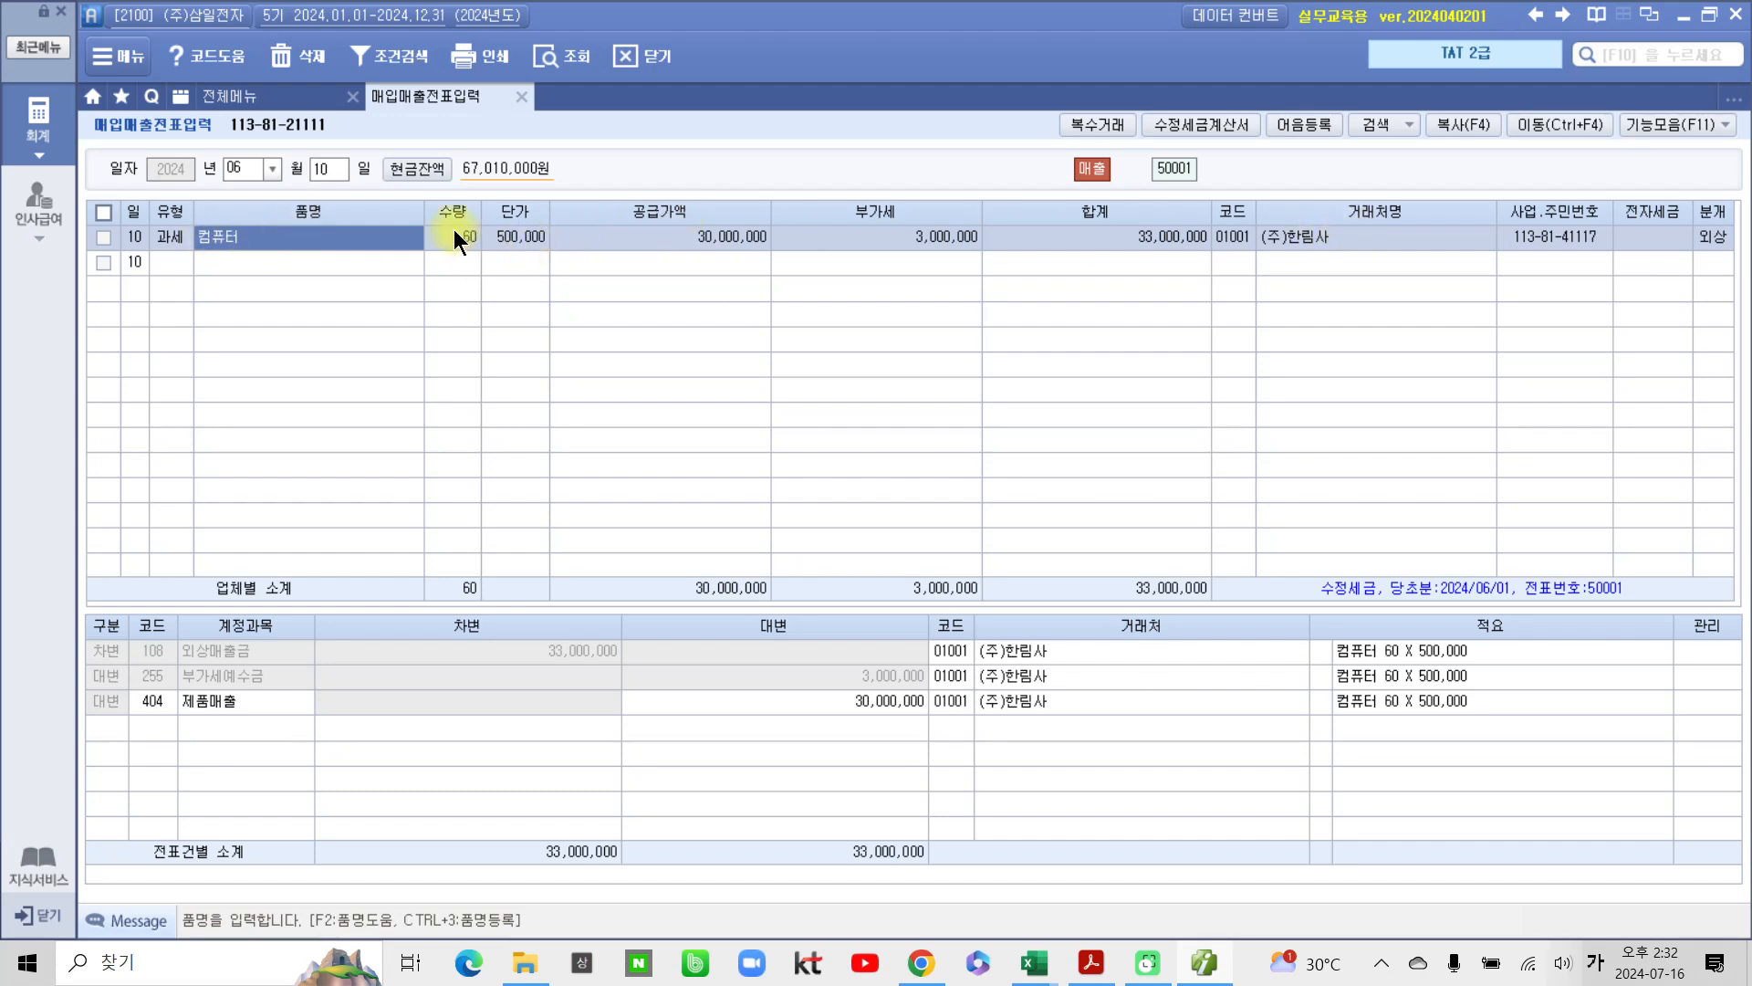
# Step: Open the electronic tax invoice issuing and history screen (전자세금계산서 발행 및 내역관리) from the VAT II section
pyautogui.click(1714, 240)
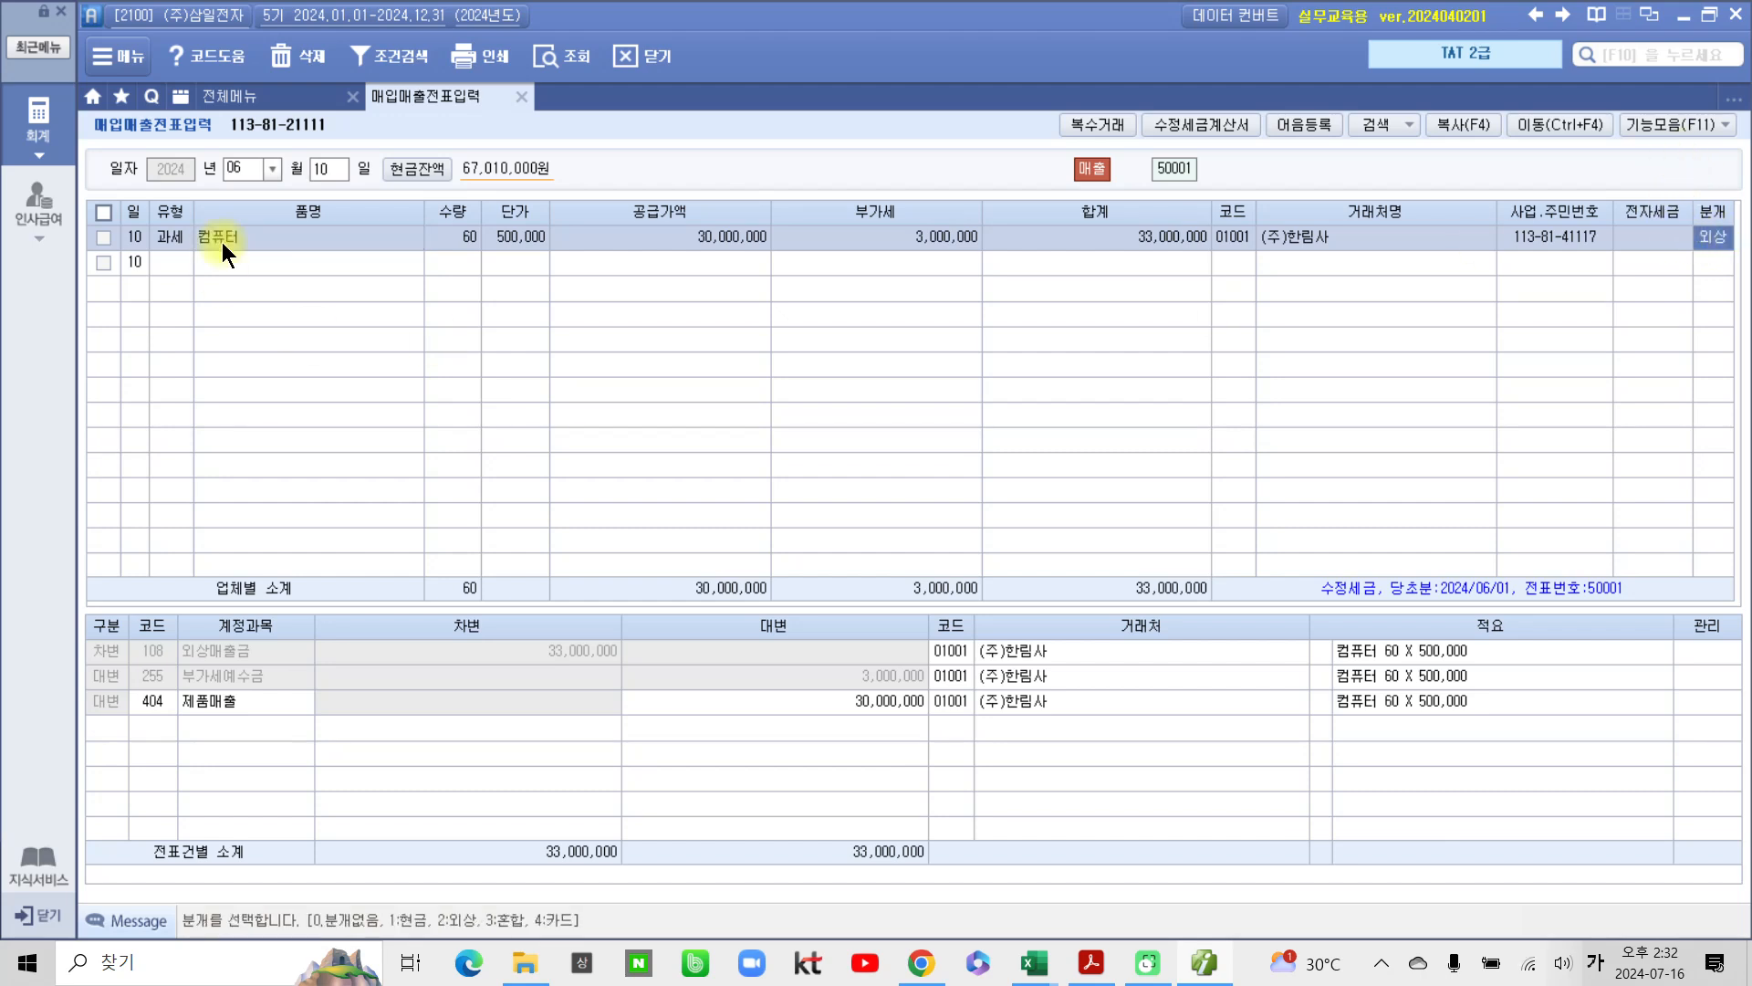
pyautogui.click(44, 132)
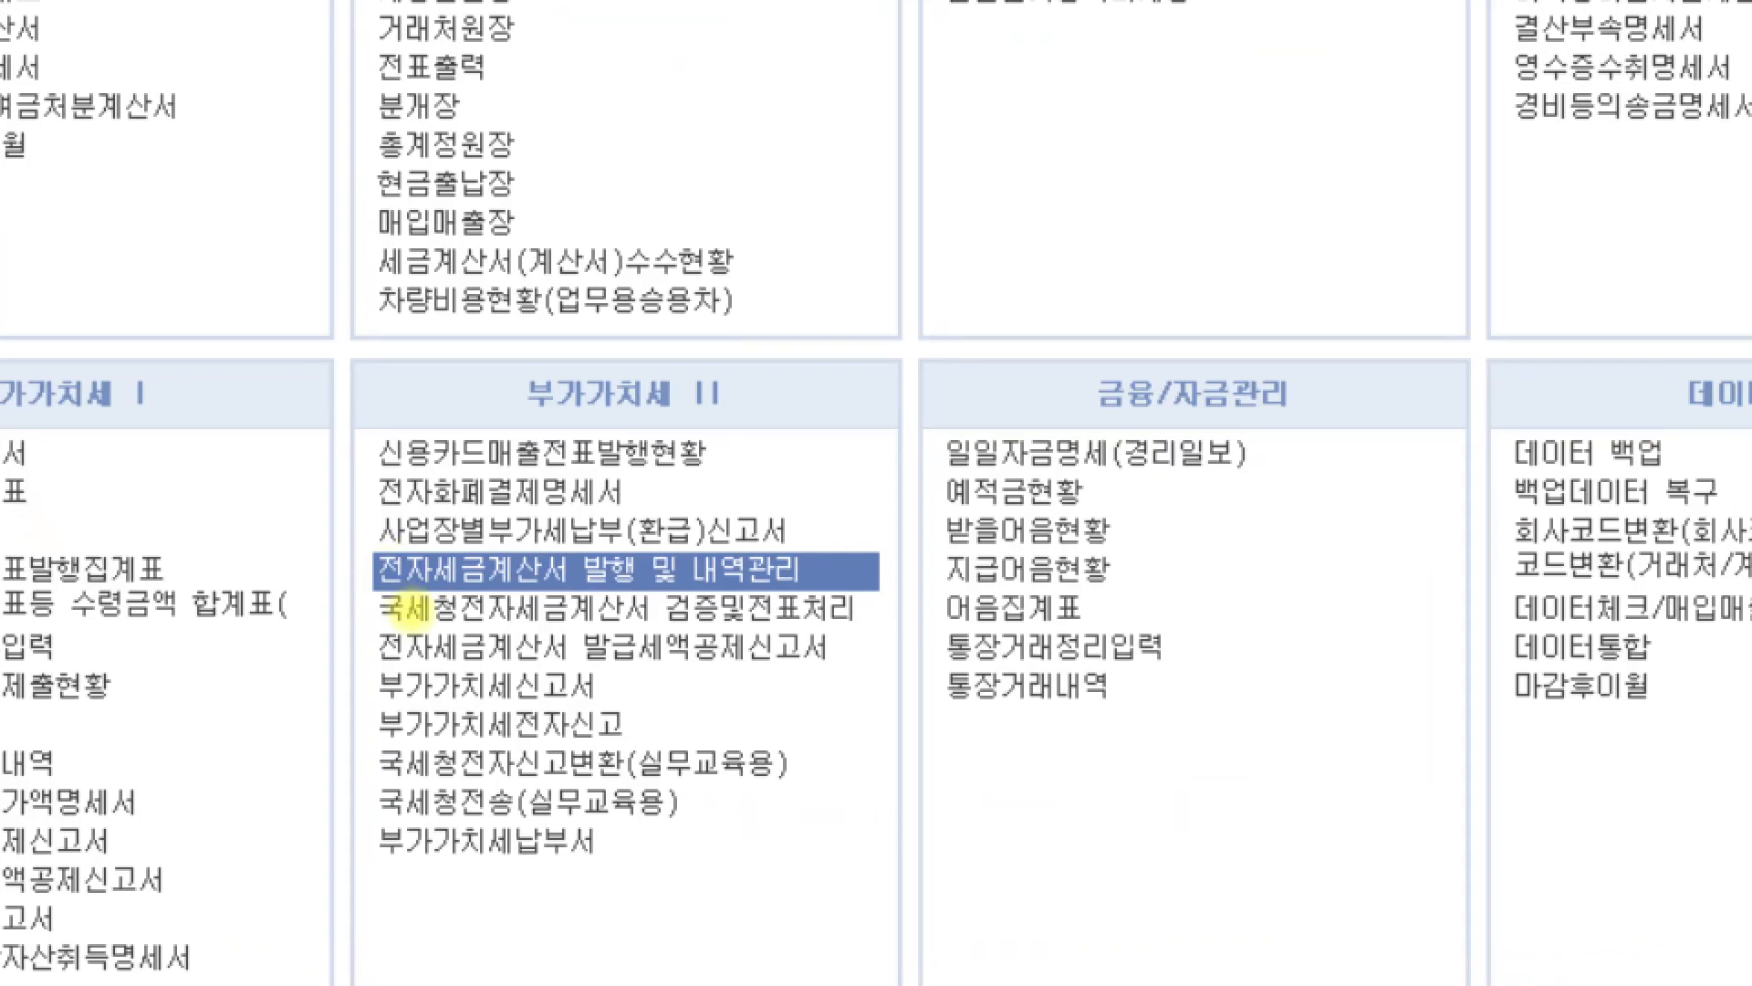
pyautogui.moveTo(349, 540); pyautogui.dragTo(867, 598)
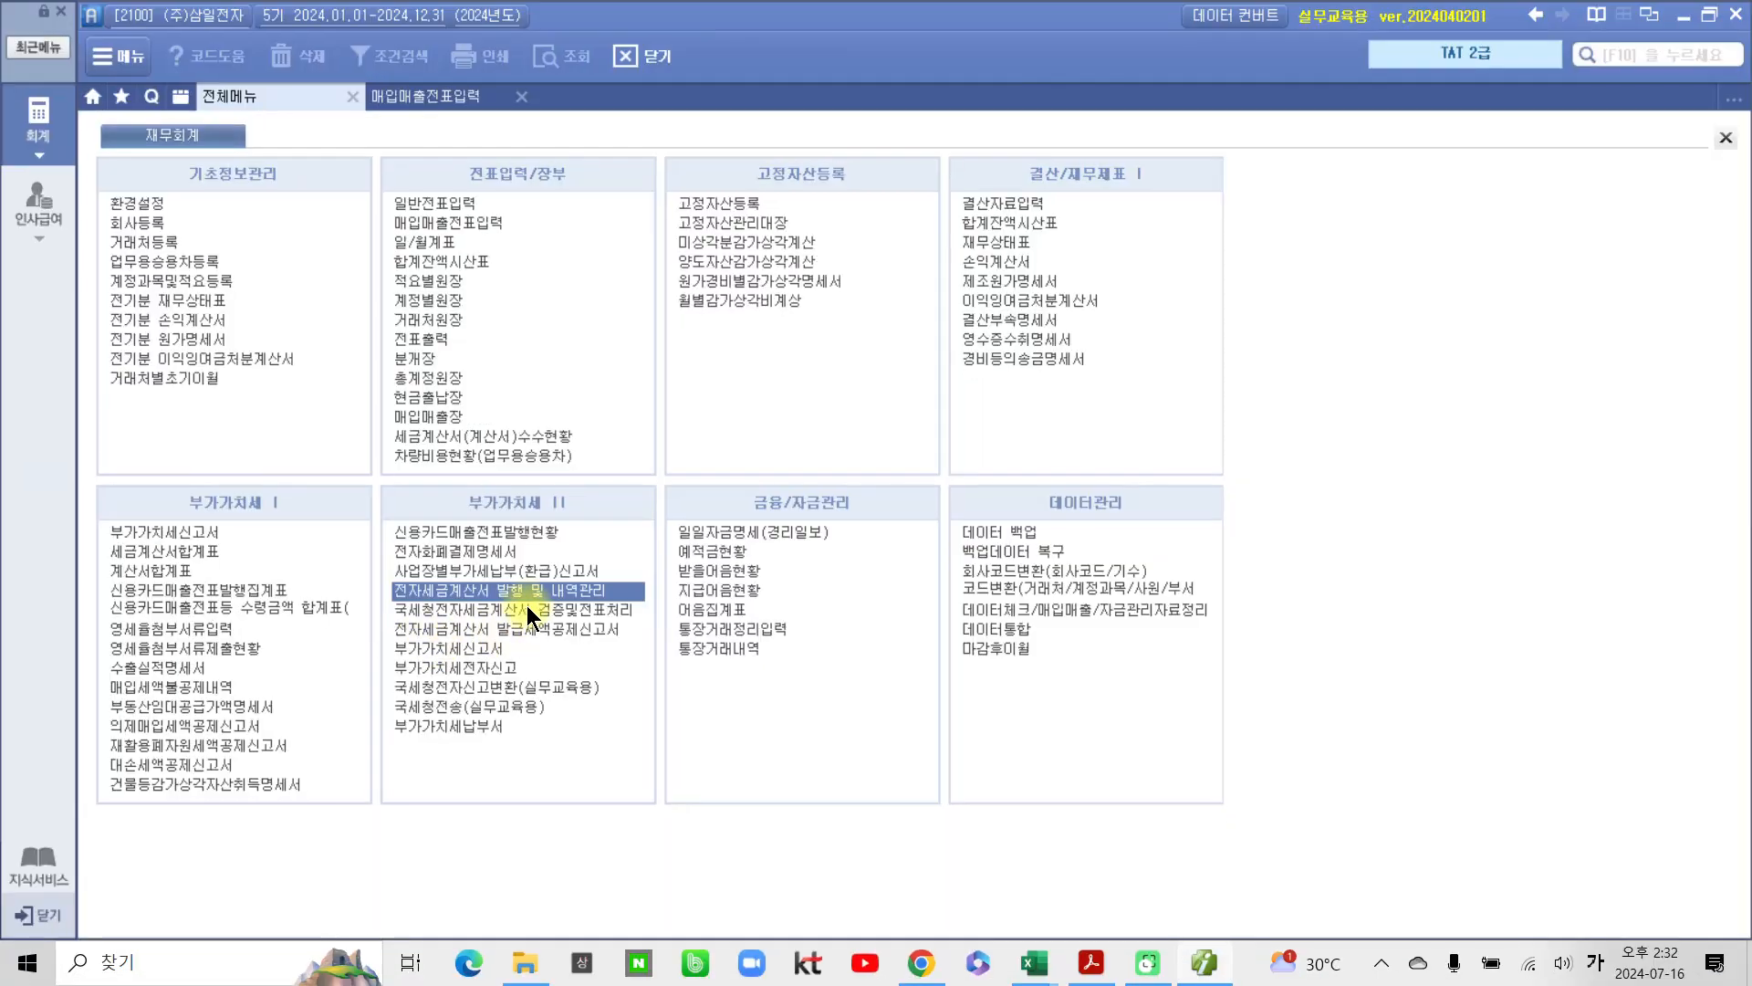
pyautogui.click(530, 591)
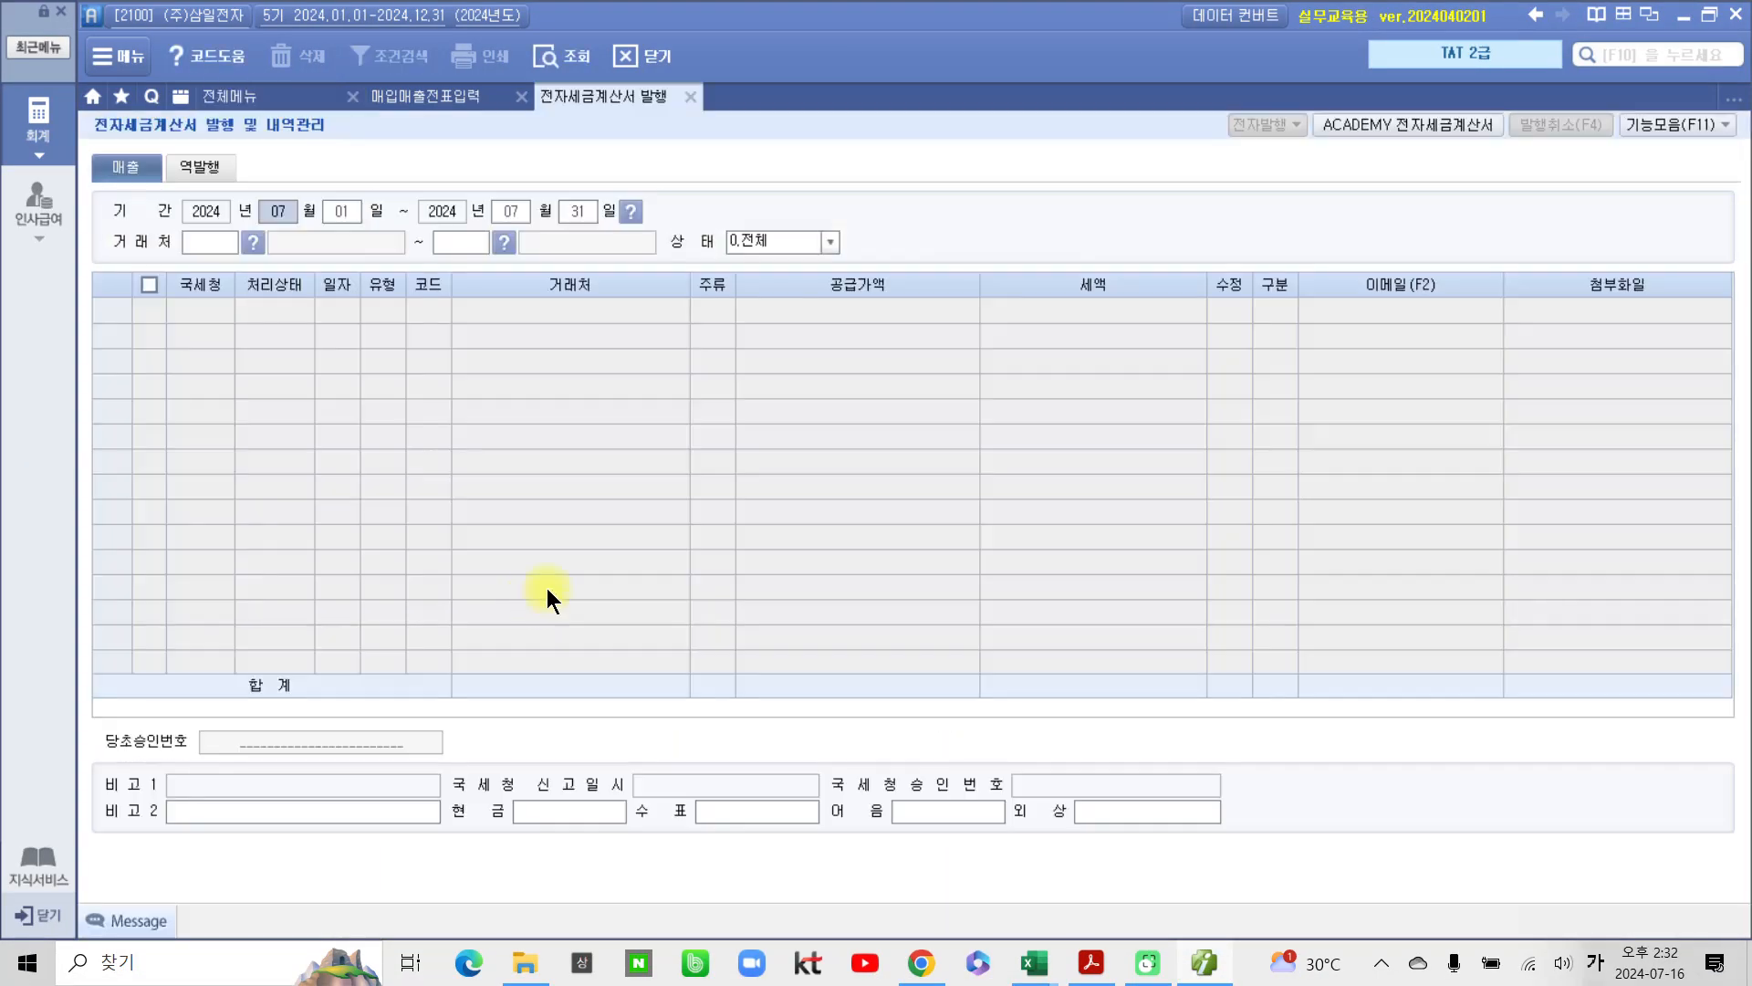
# Step: Query the sales tax invoices for 2024-06-01 through 2024-06-10, covering all customers from 처음 to 끝
pyautogui.write('06')
pyautogui.press('Return')
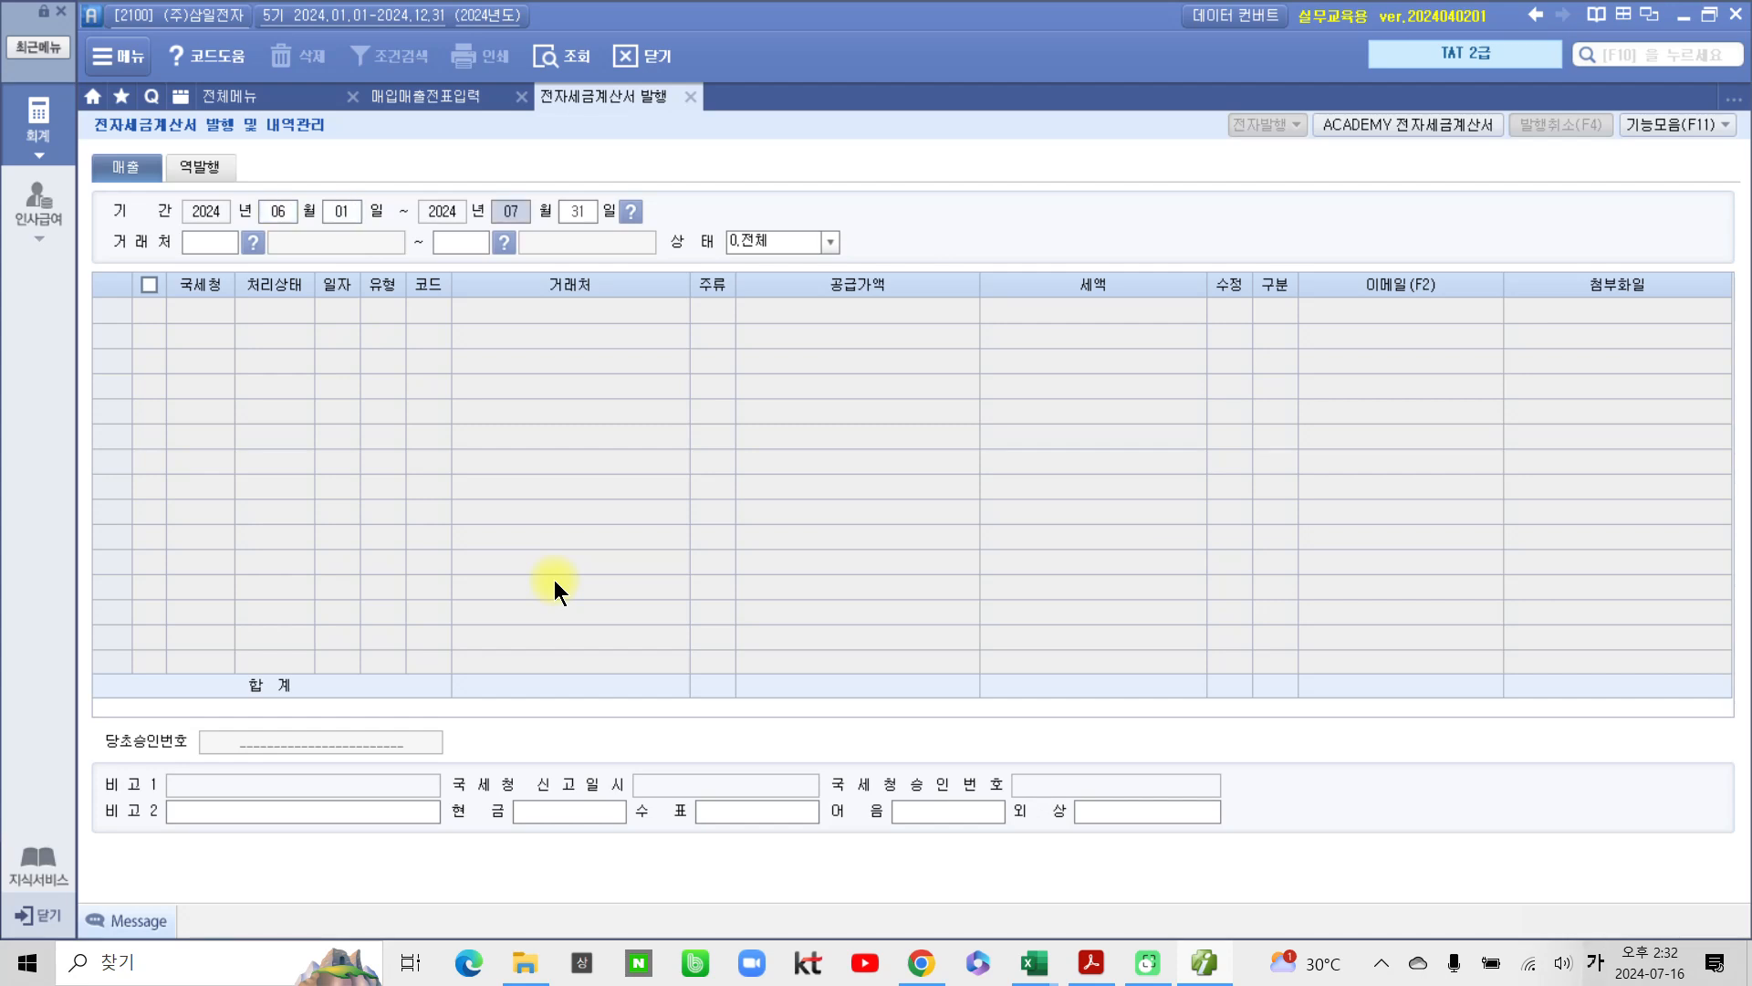
pyautogui.write('06')
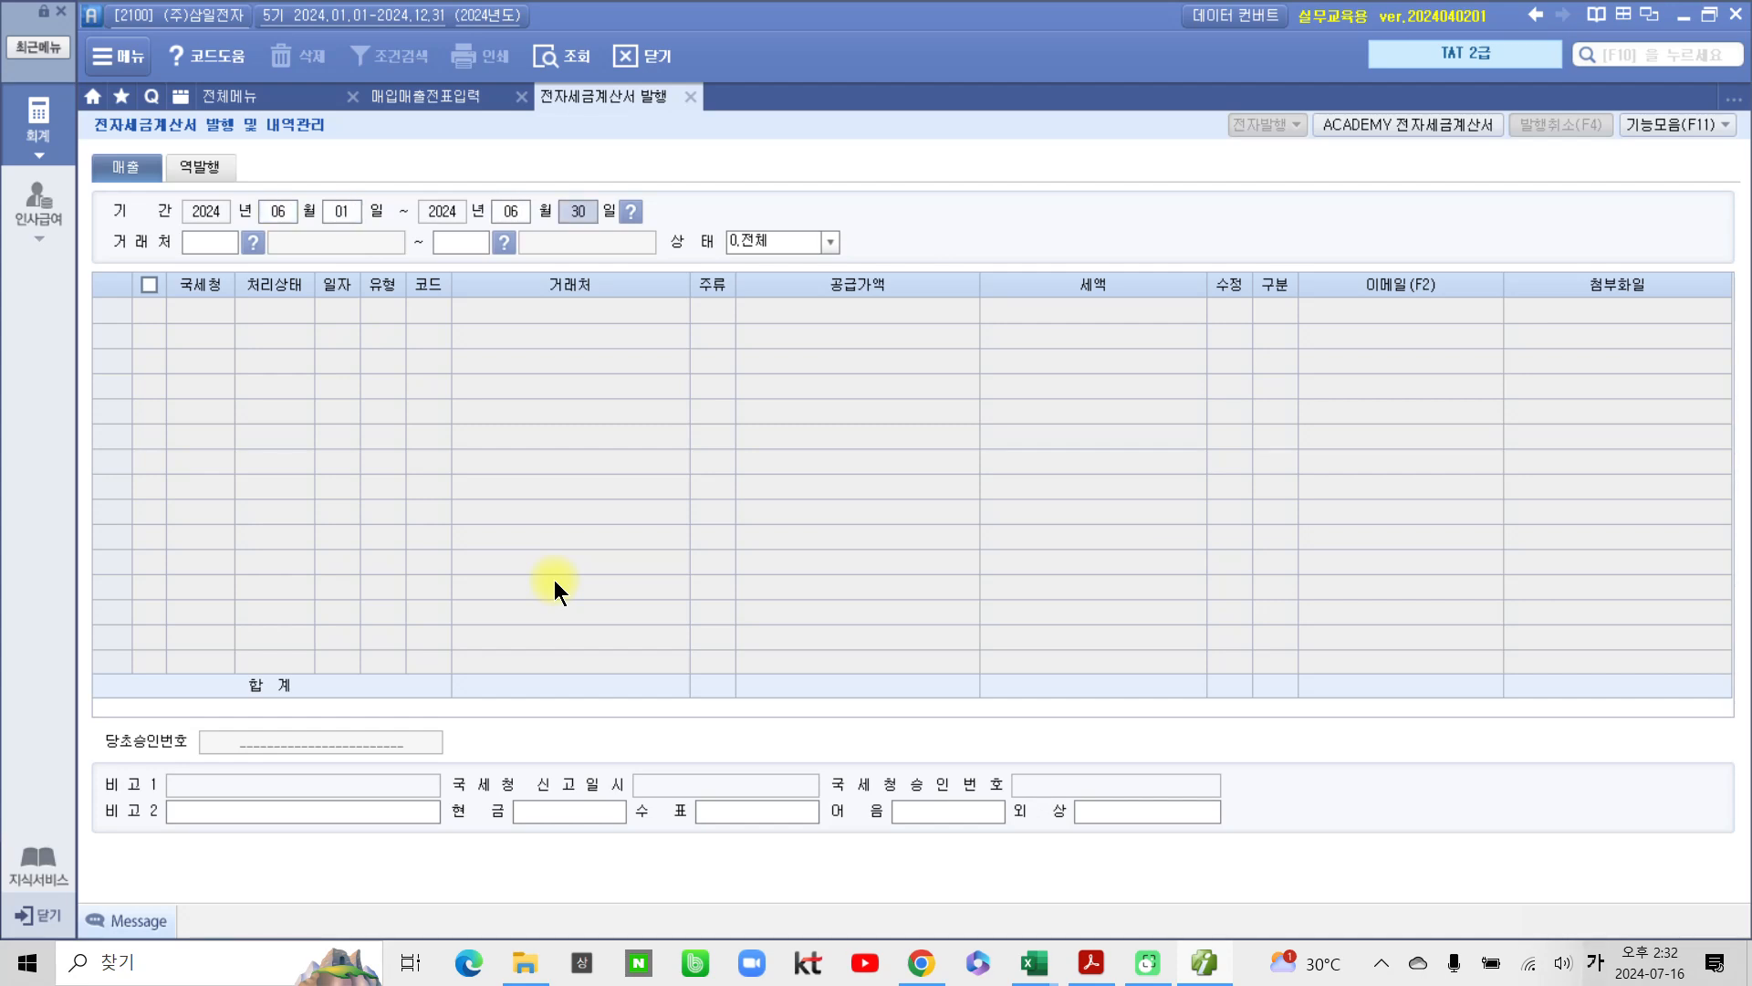
pyautogui.write('10')
pyautogui.press('Return')
pyautogui.press('Return')
pyautogui.press('Return')
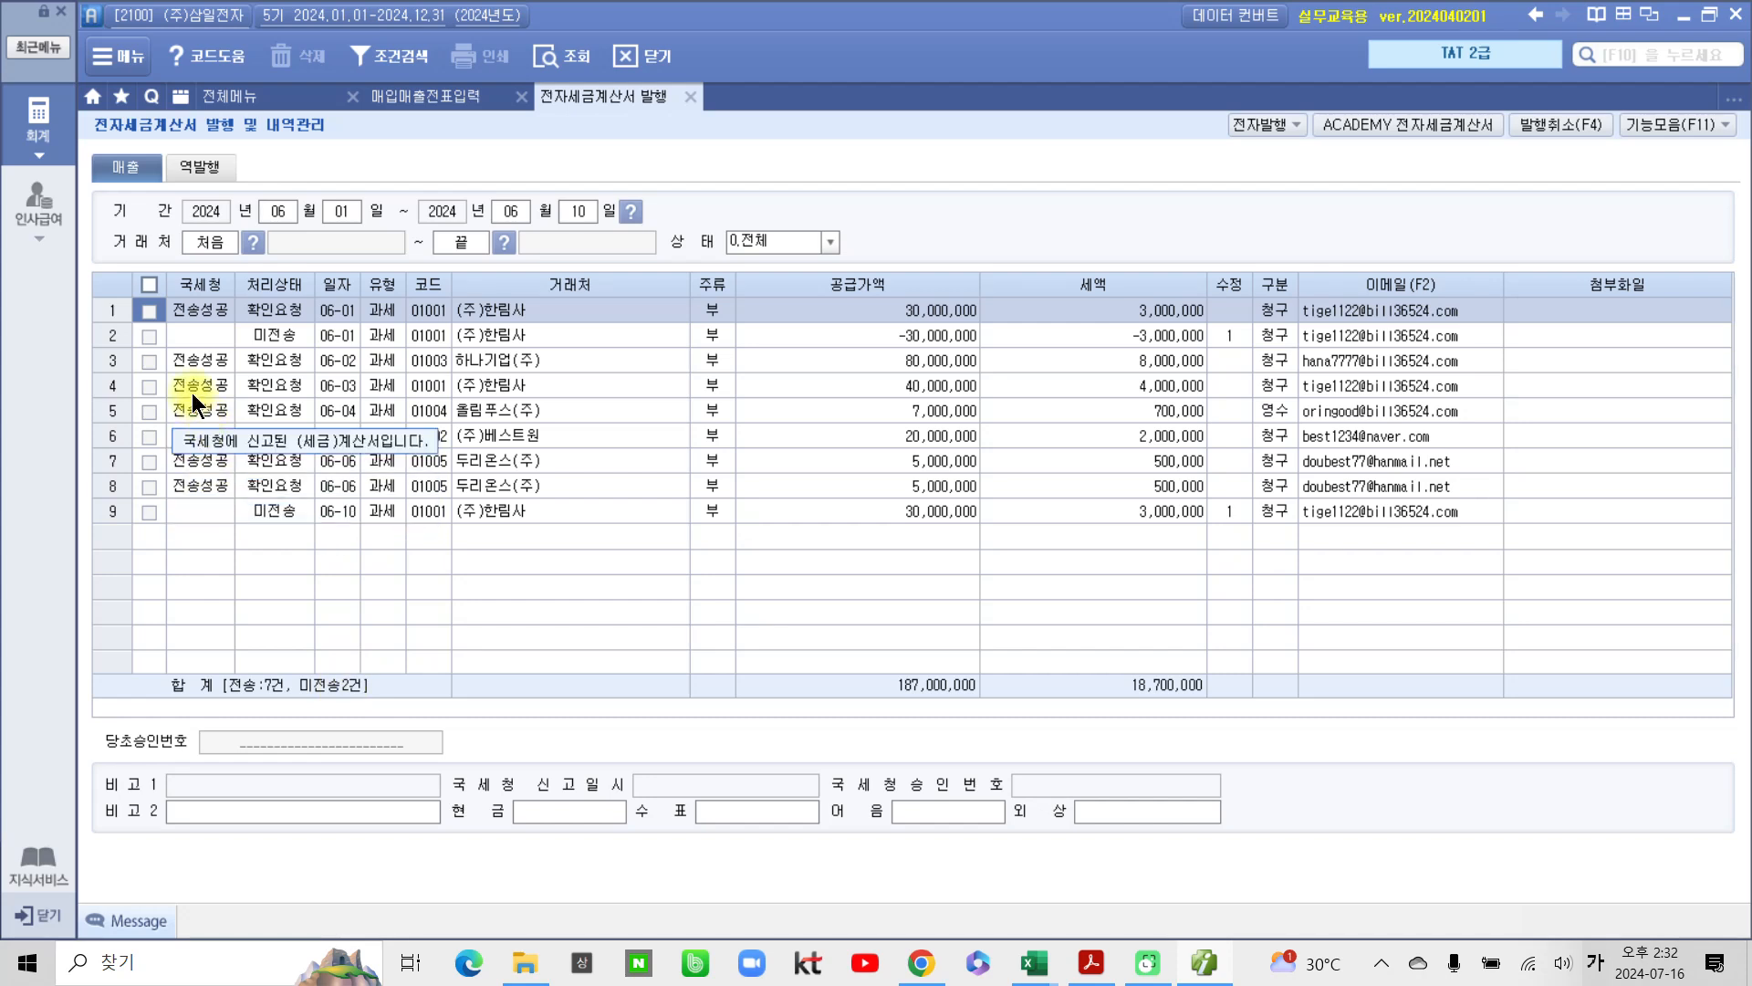
# Step: Select the unsent 06-01 and 06-10 amended invoices for (주)한림사, log in with the prefilled credentials, and issue both electronically
pyautogui.click(150, 337)
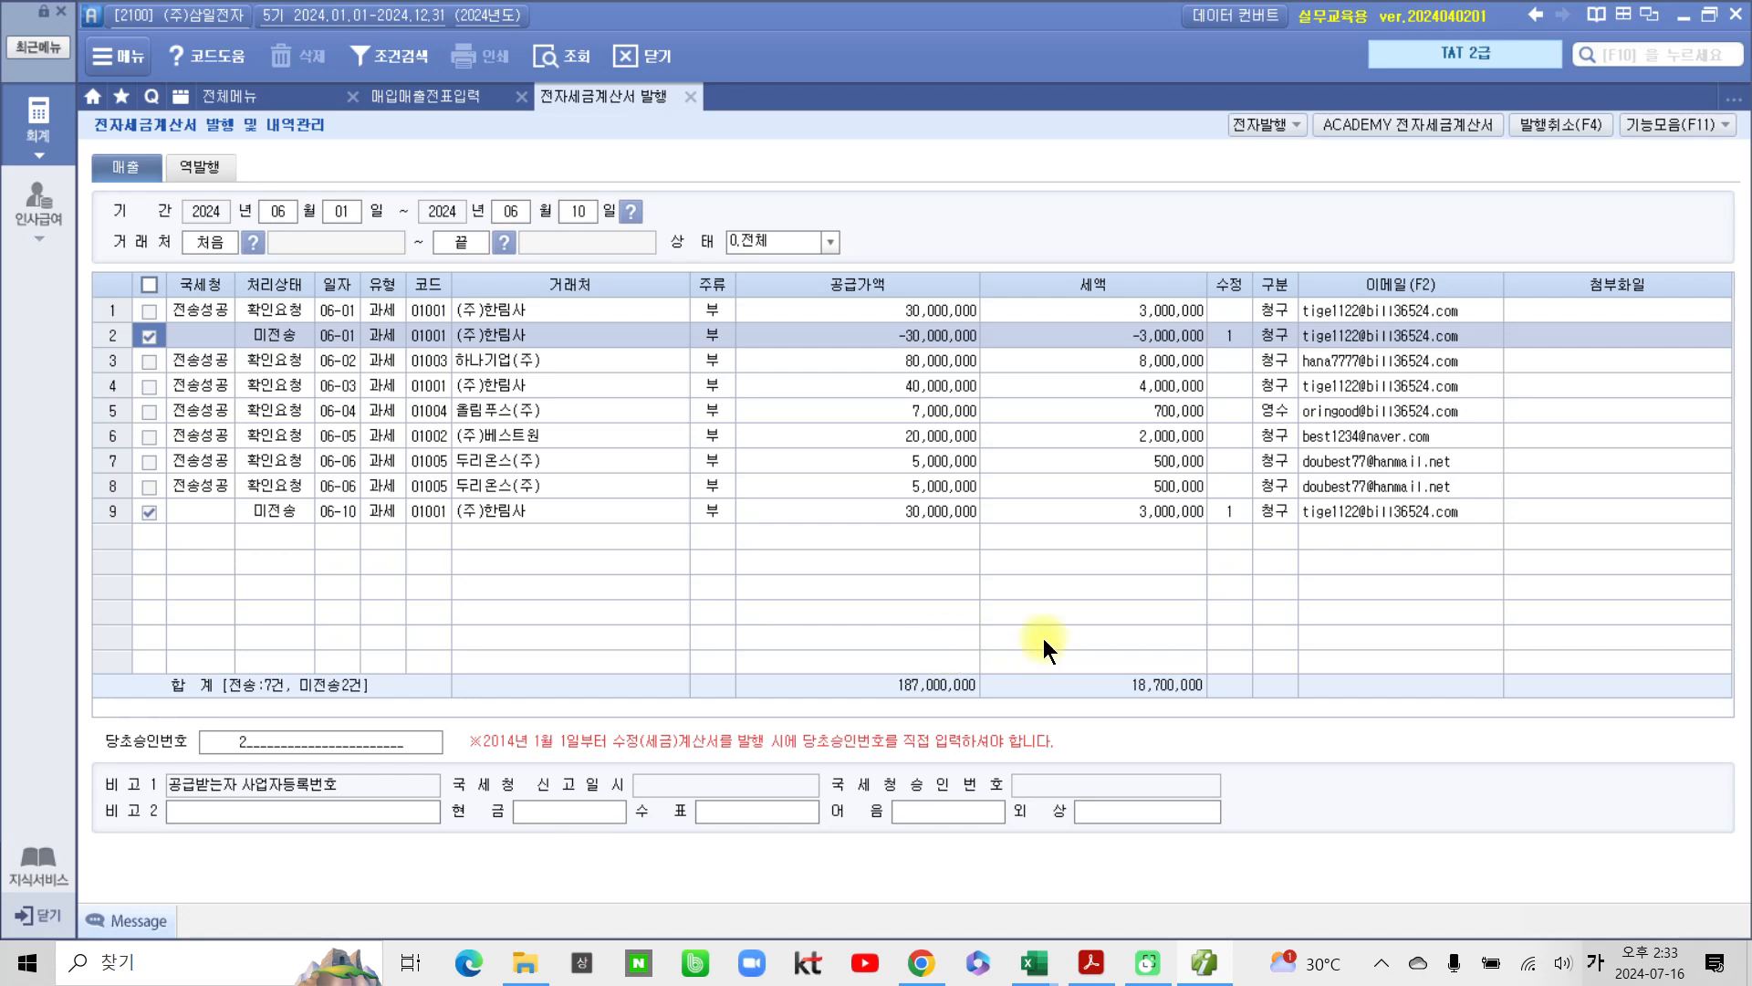
pyautogui.click(1252, 125)
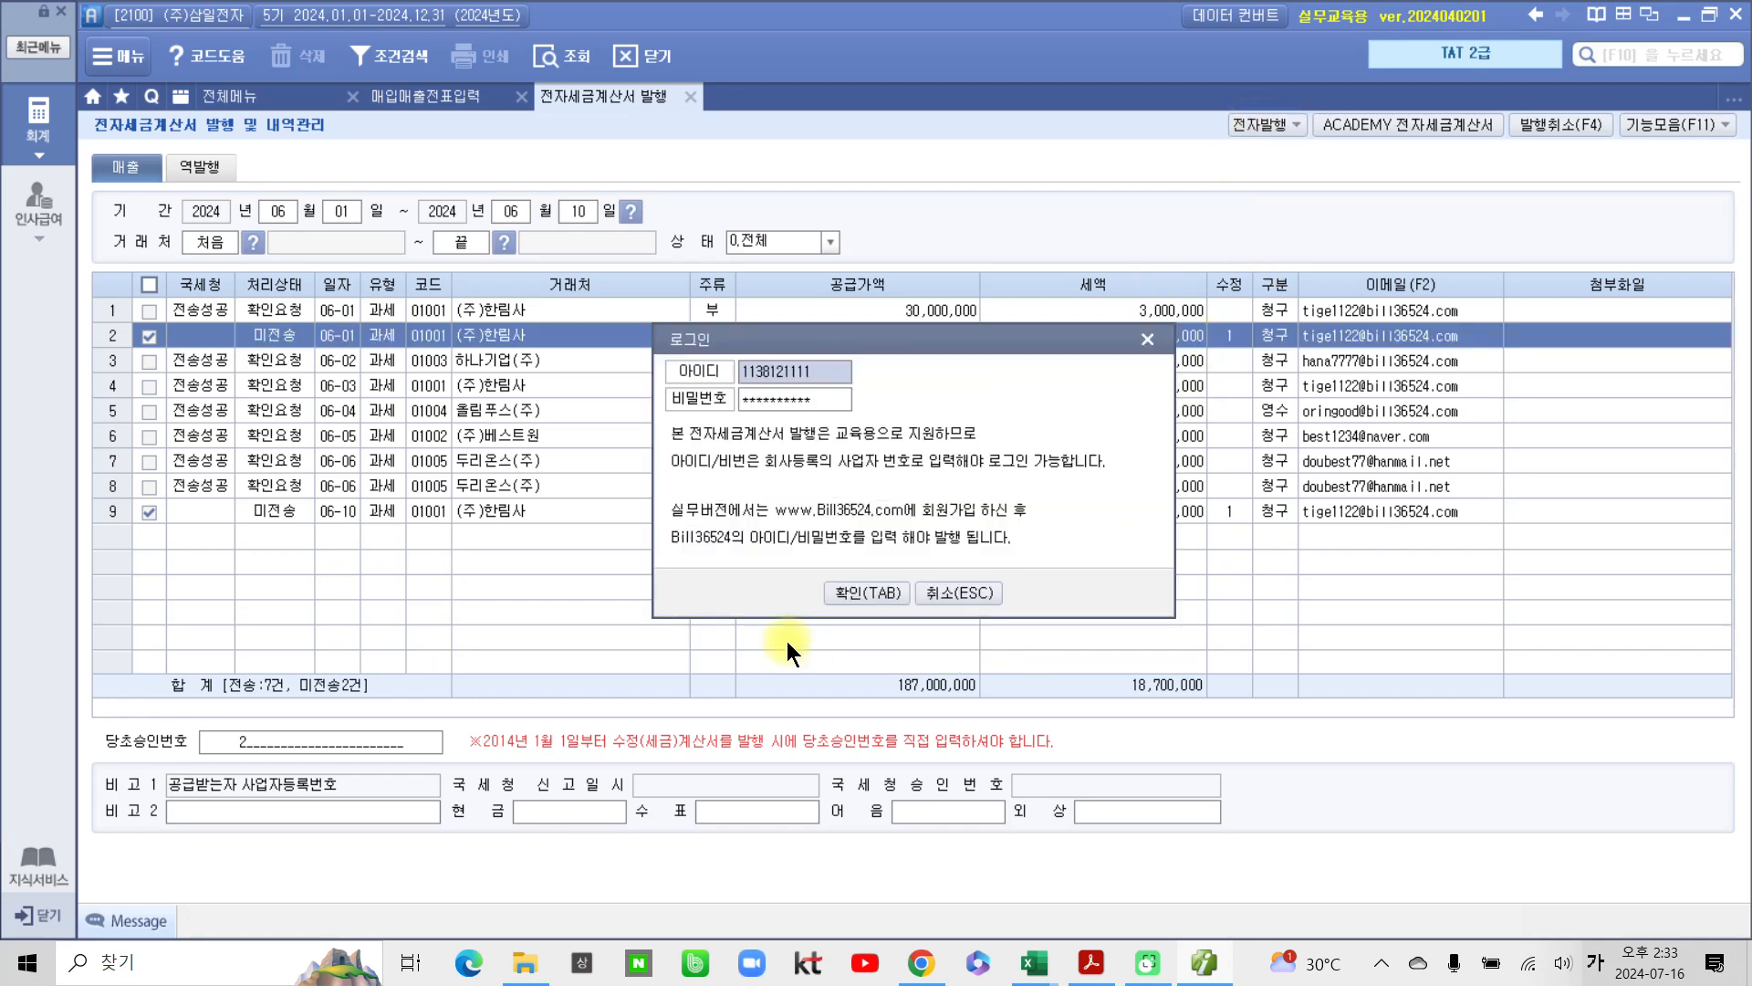
pyautogui.click(859, 590)
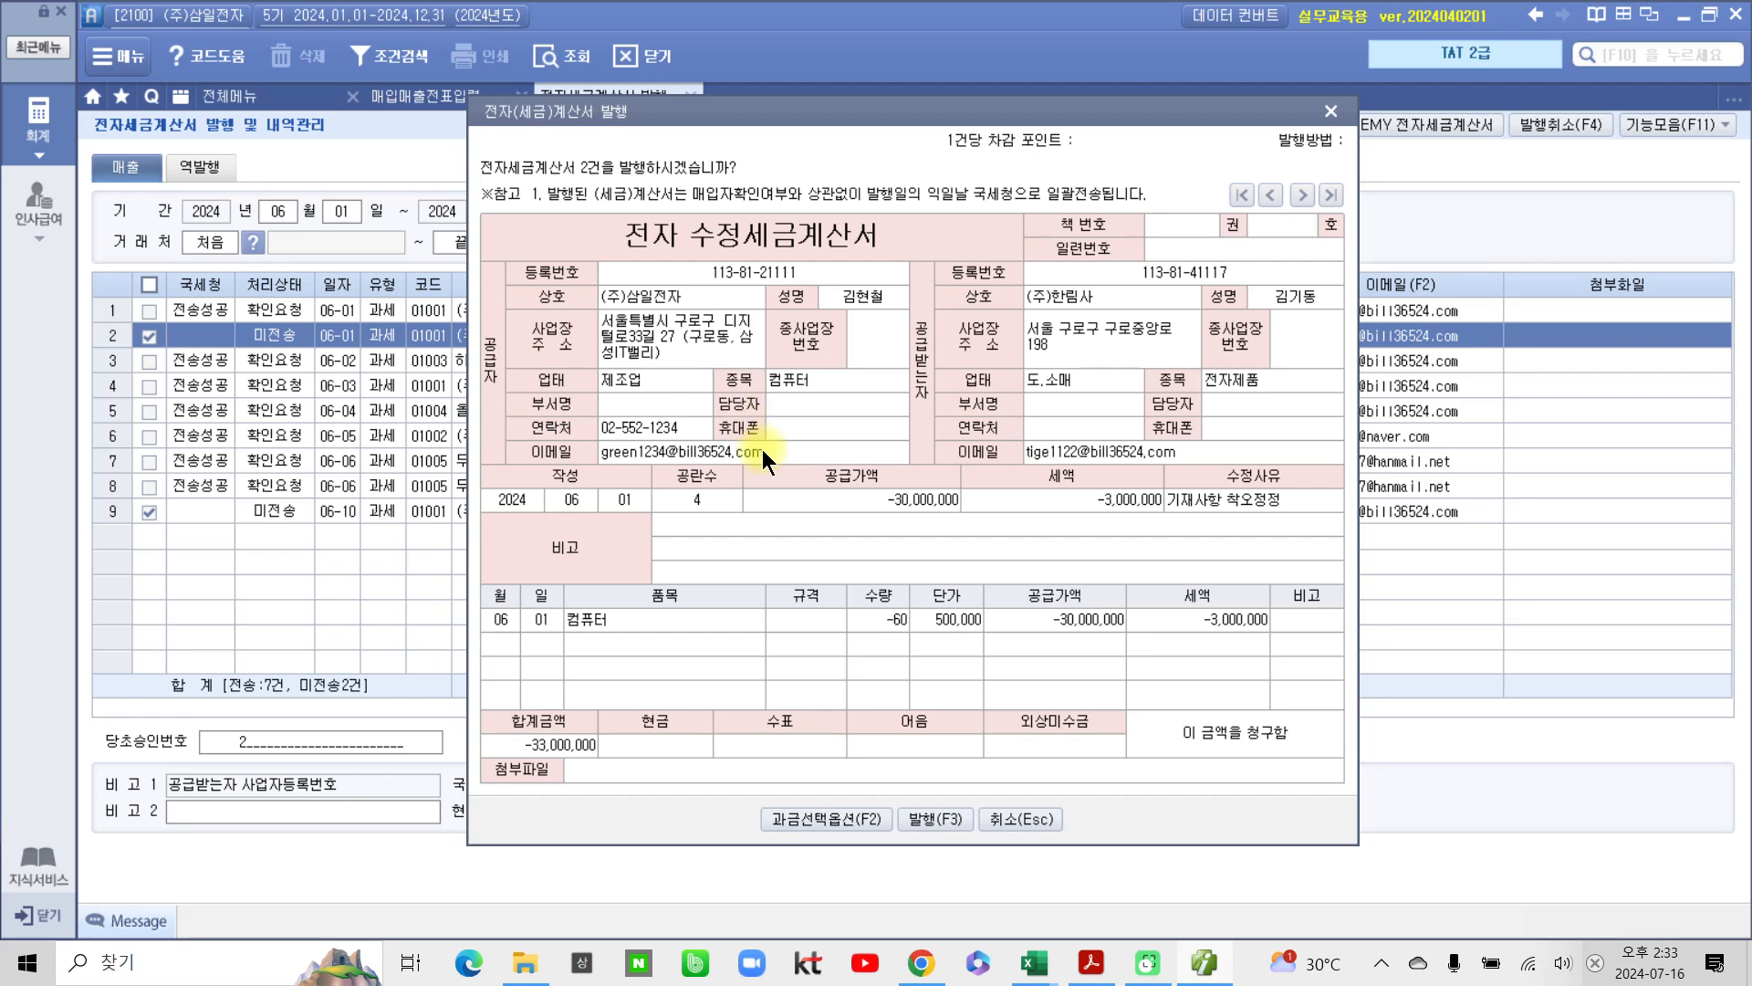
pyautogui.moveTo(566, 114)
pyautogui.mouseDown()
pyautogui.moveTo(471, 181)
pyautogui.moveTo(511, 114)
pyautogui.moveTo(744, 218)
pyautogui.mouseUp()
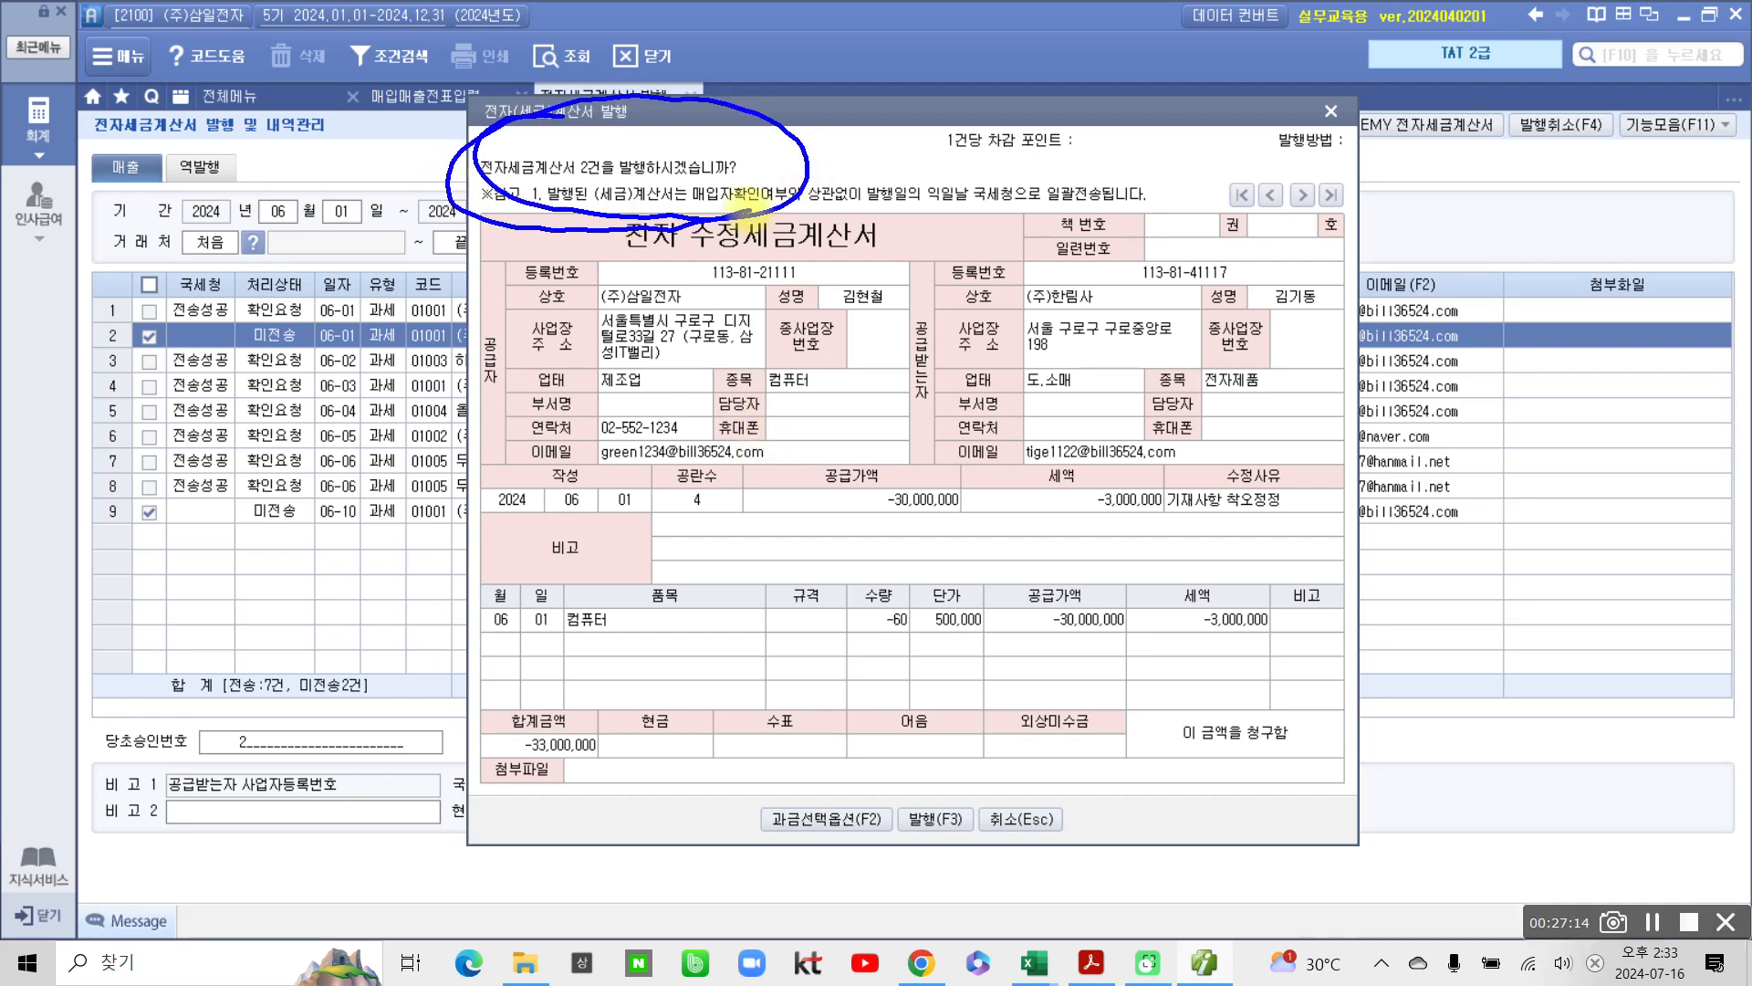
pyautogui.moveTo(920, 876); pyautogui.dragTo(970, 929)
pyautogui.press('Escape')
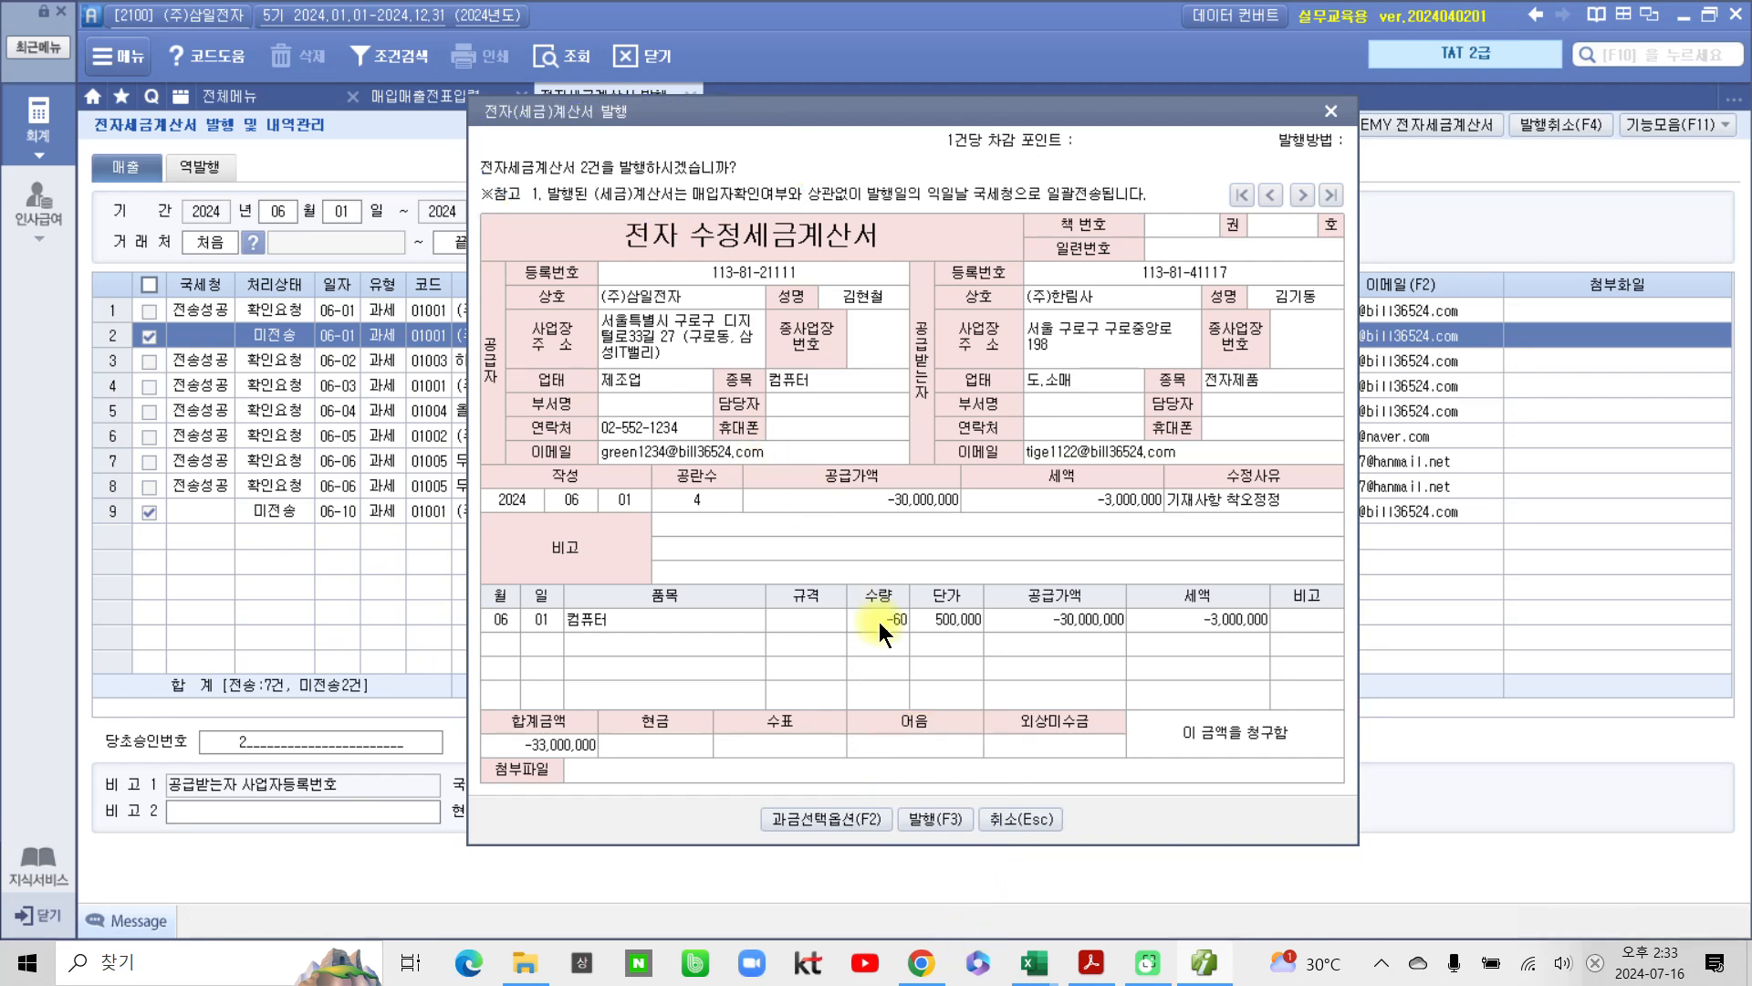
pyautogui.click(938, 819)
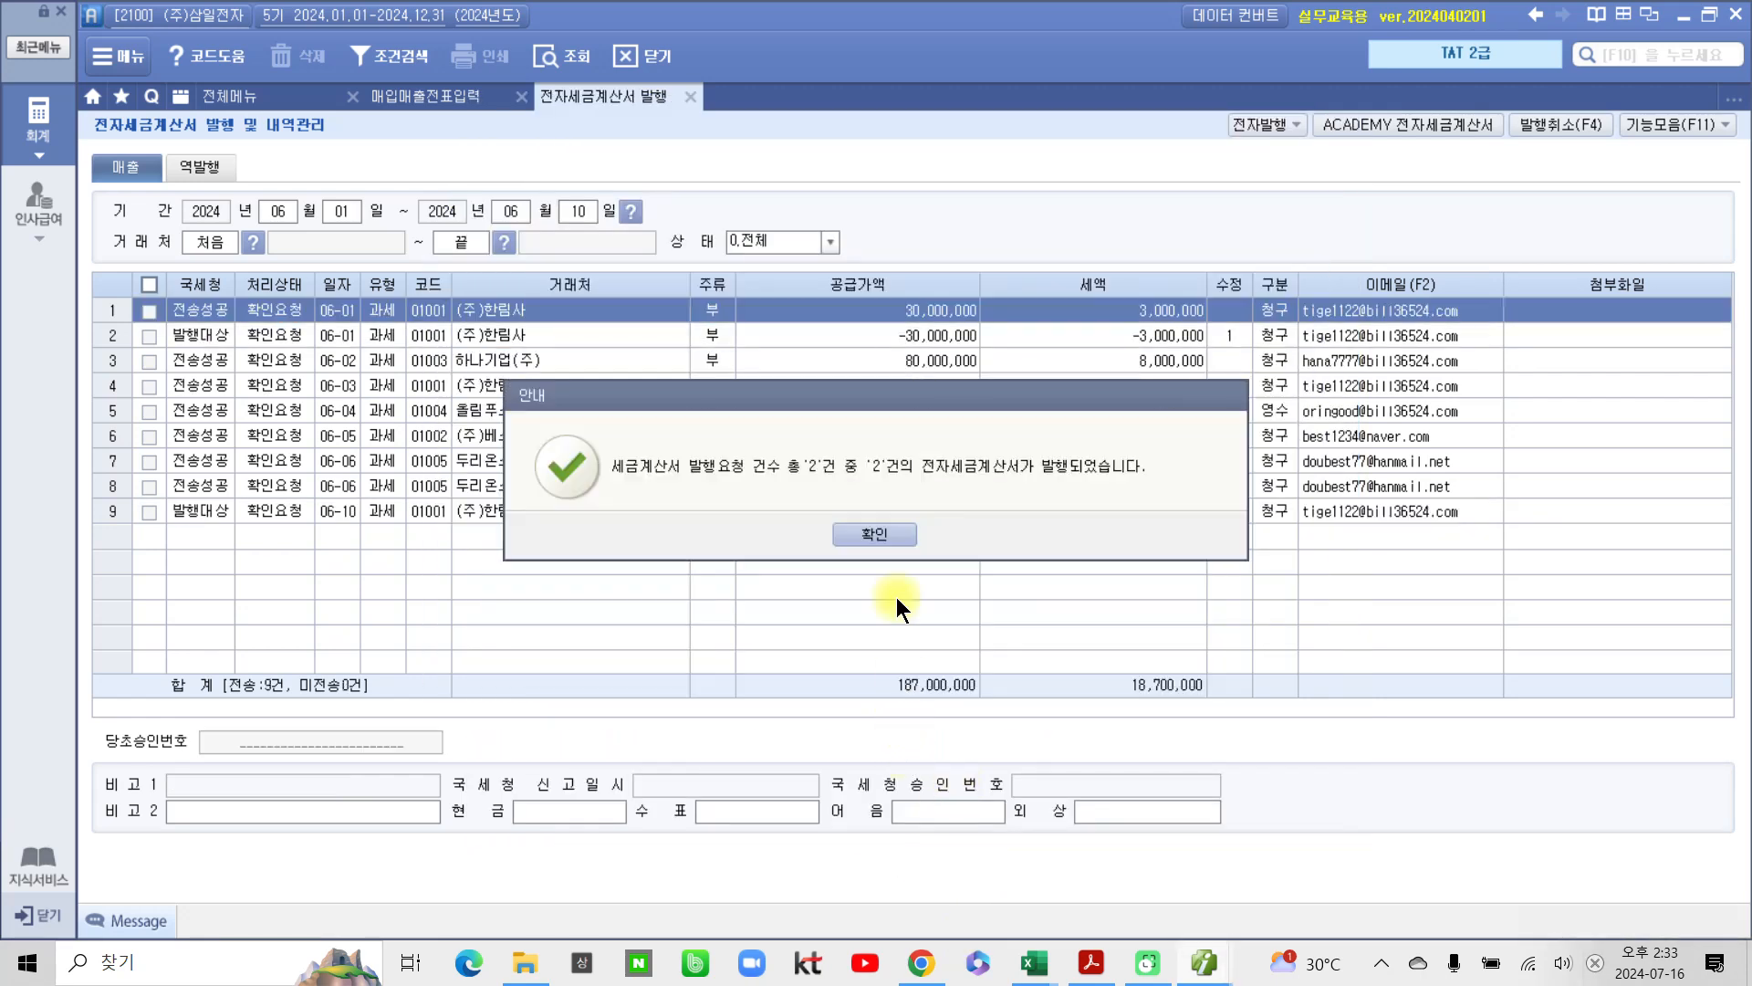
pyautogui.click(878, 535)
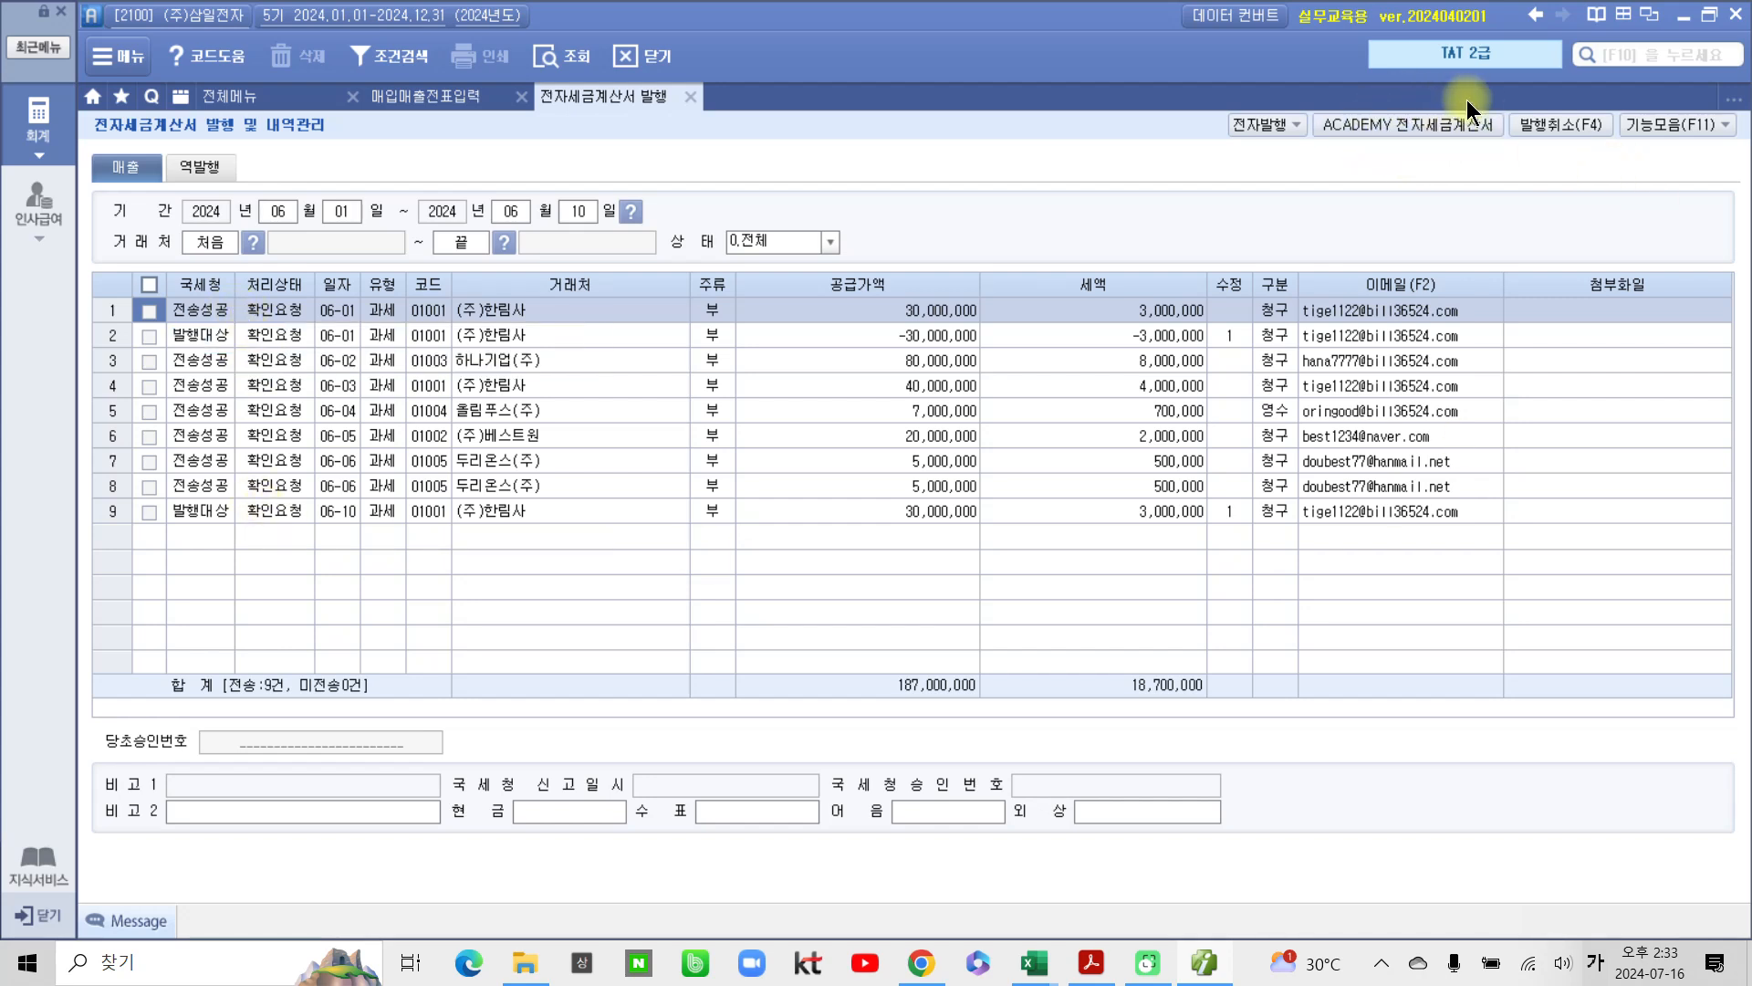
# Step: Log in to the ACADEMY electronic tax invoice service with the prefilled credentials and list the untransmitted (미전송) sales invoices
pyautogui.click(1453, 120)
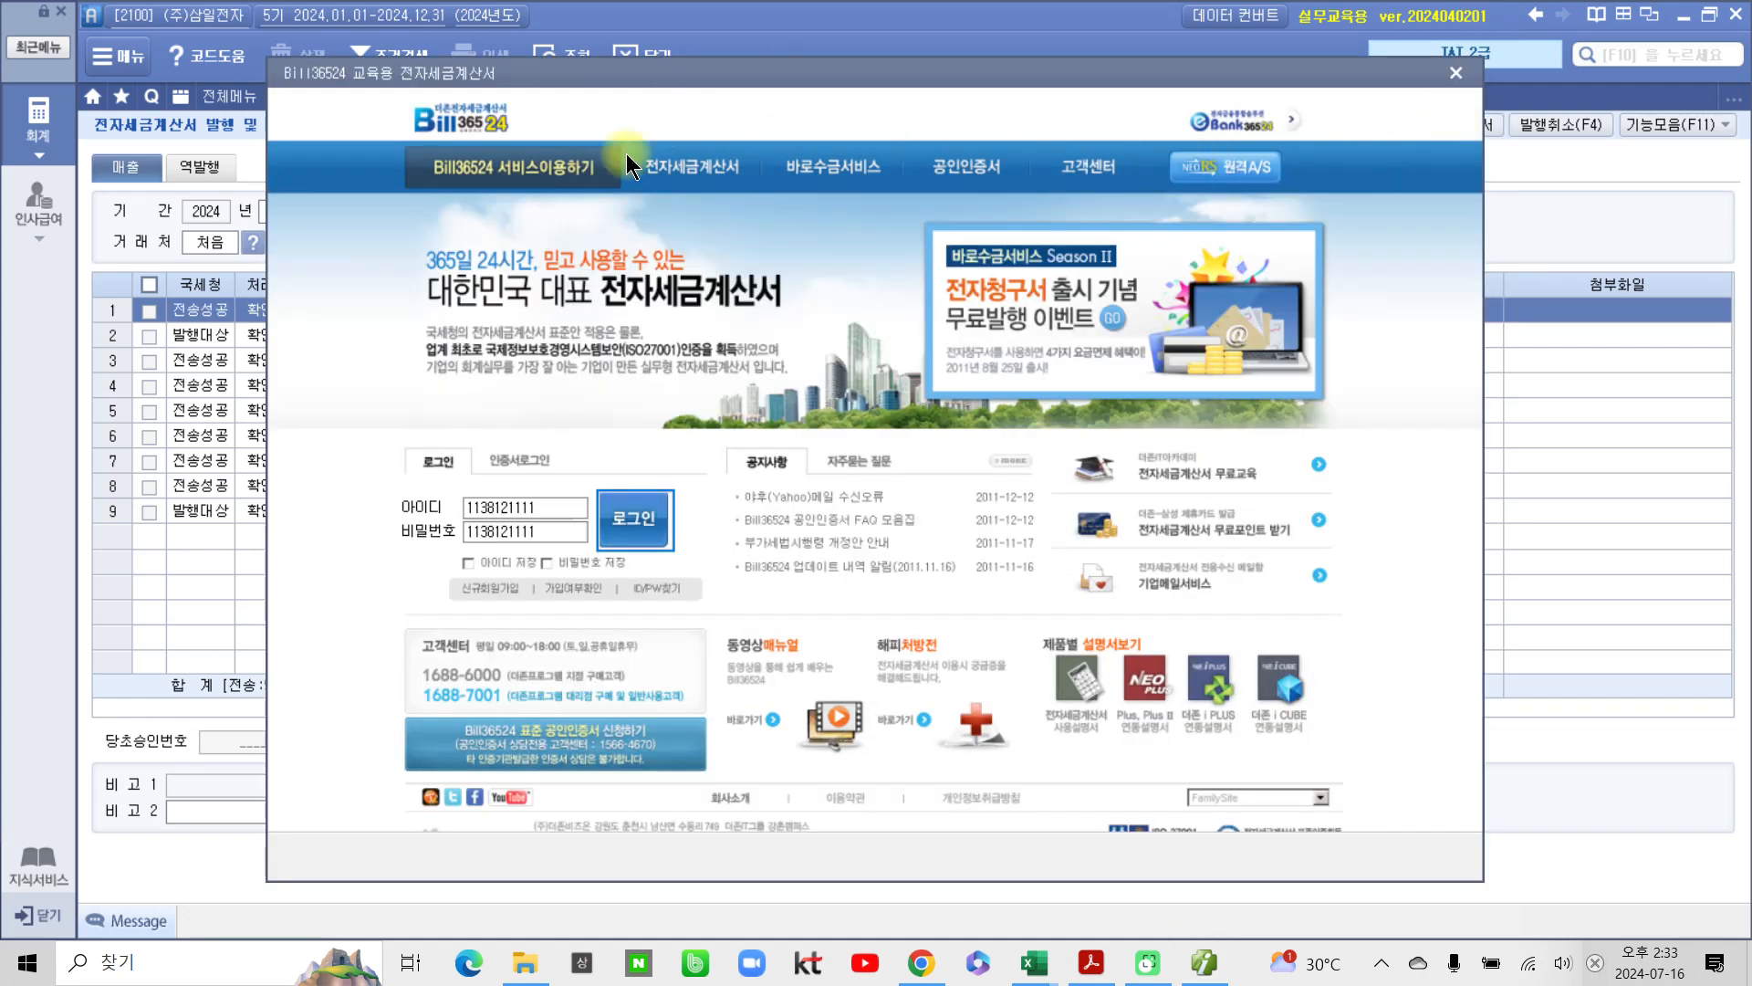
pyautogui.click(619, 524)
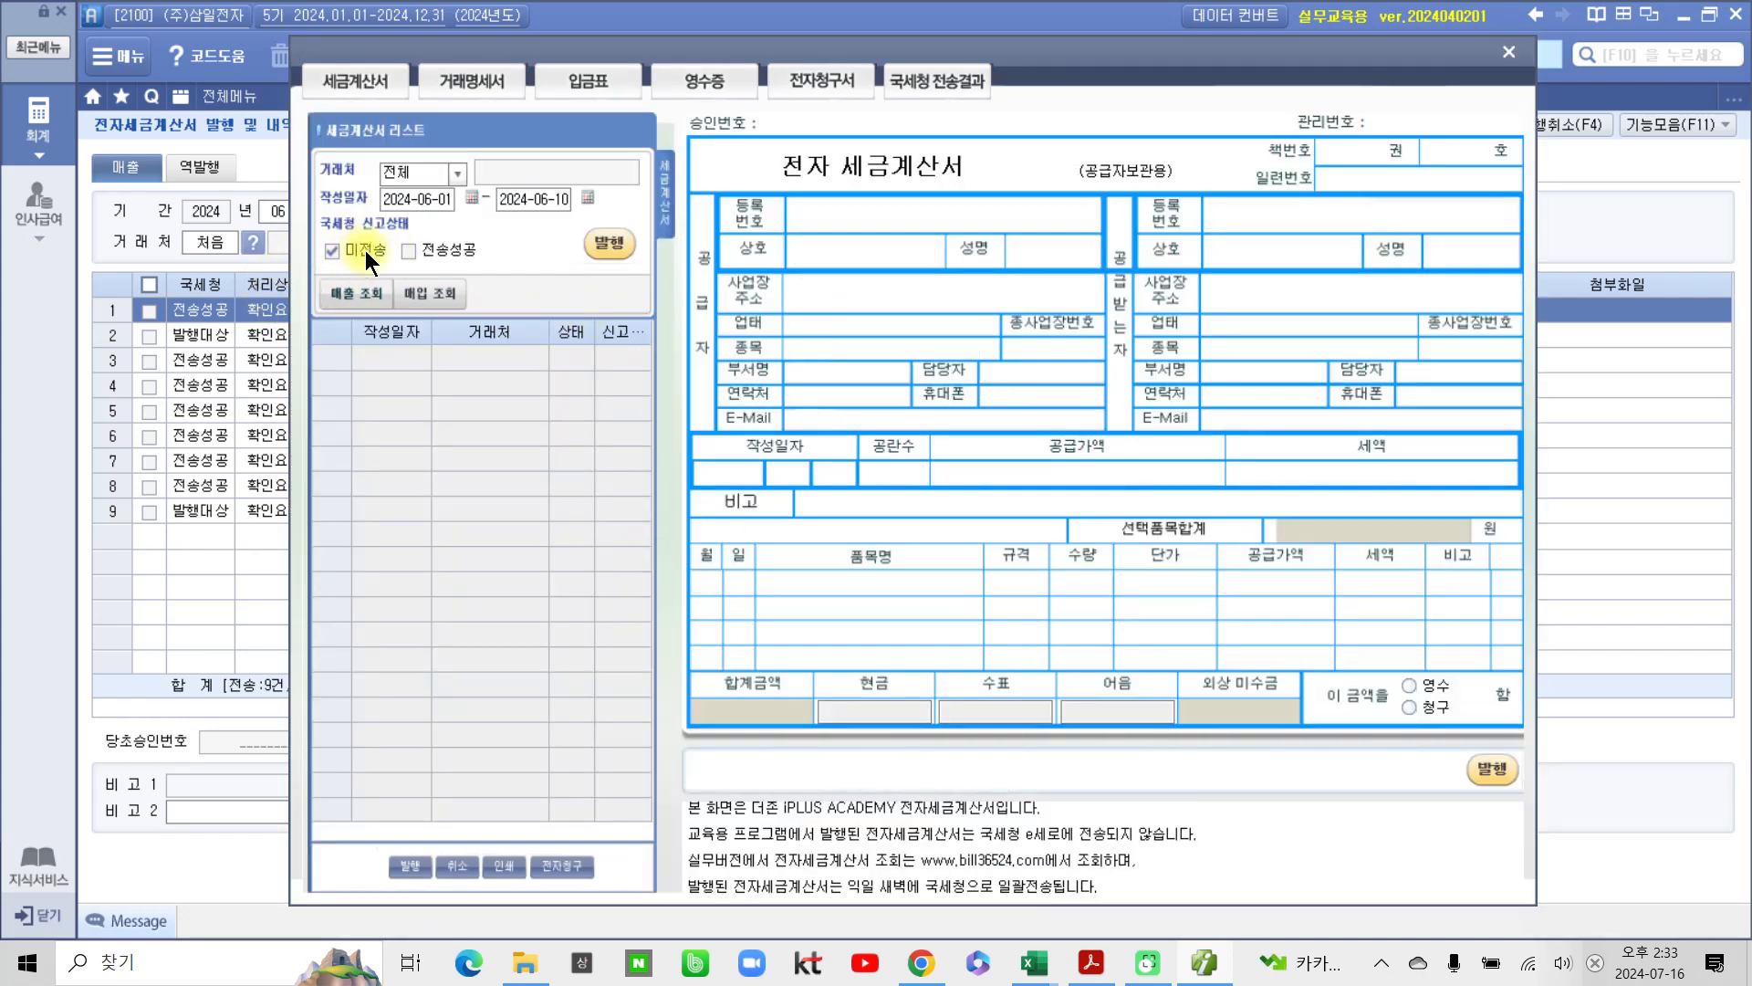
pyautogui.click(354, 298)
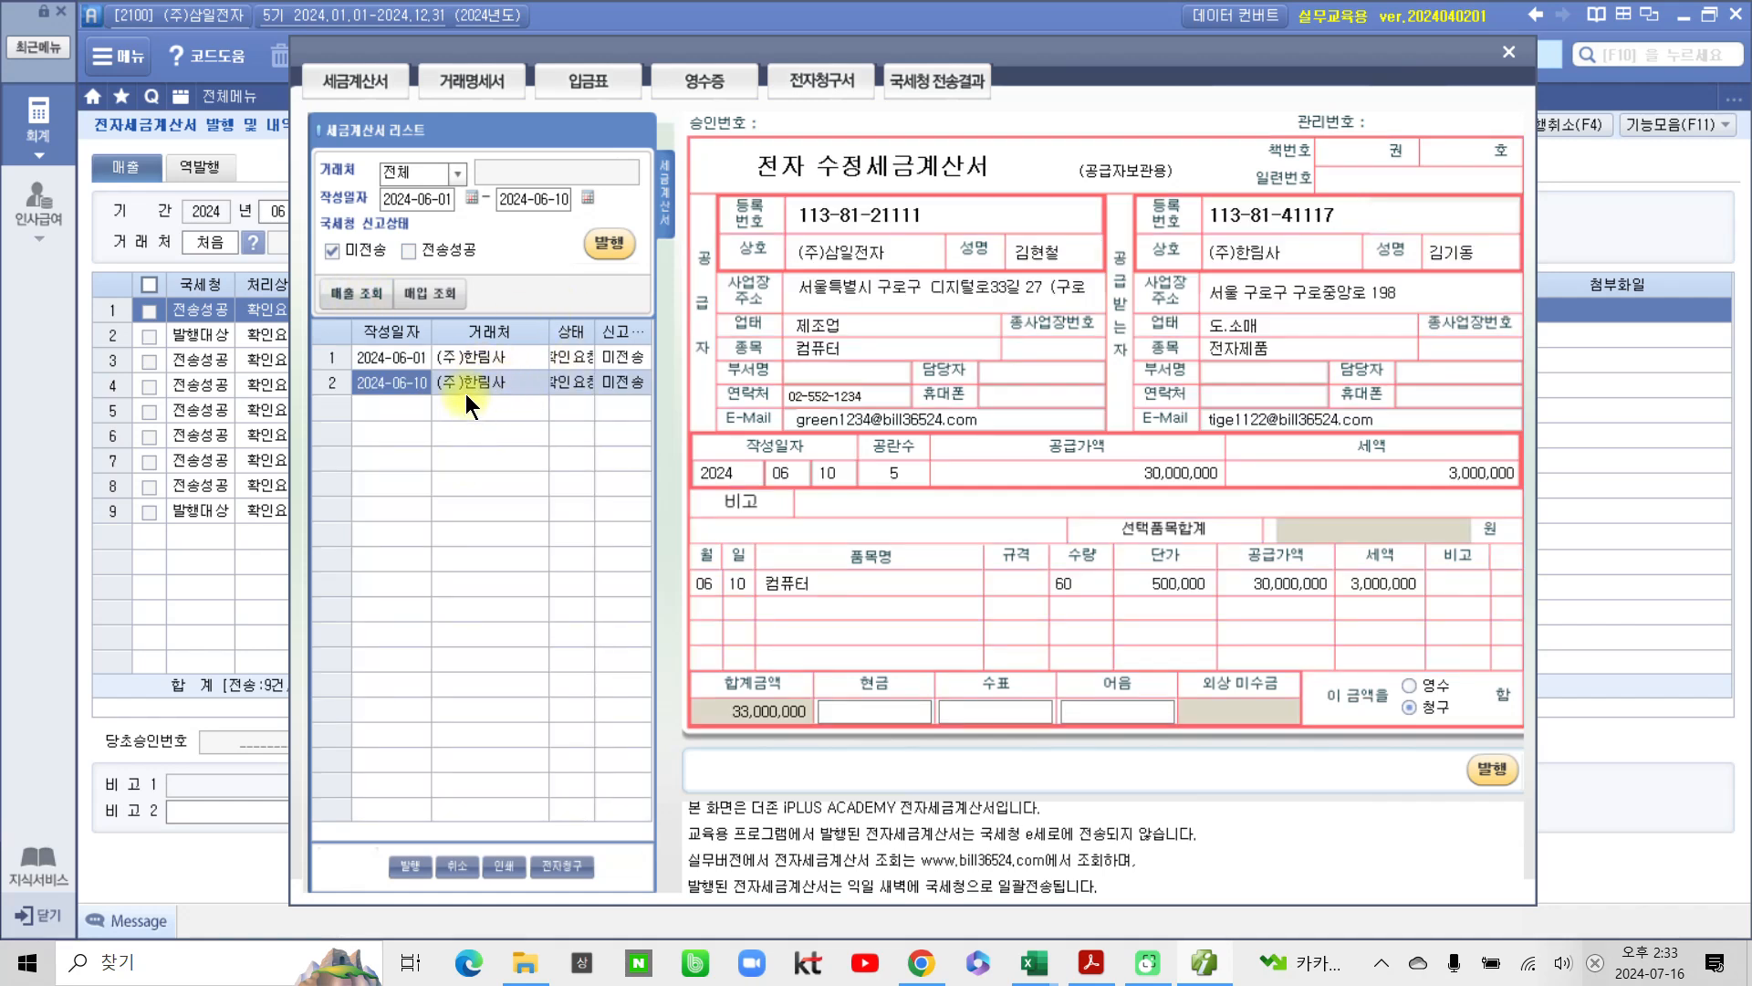
# Step: Issue the 2024-06-10 and 2024-06-01 amended invoices for (주)한림사 in the ACADEMY service, then close its window
pyautogui.click(608, 241)
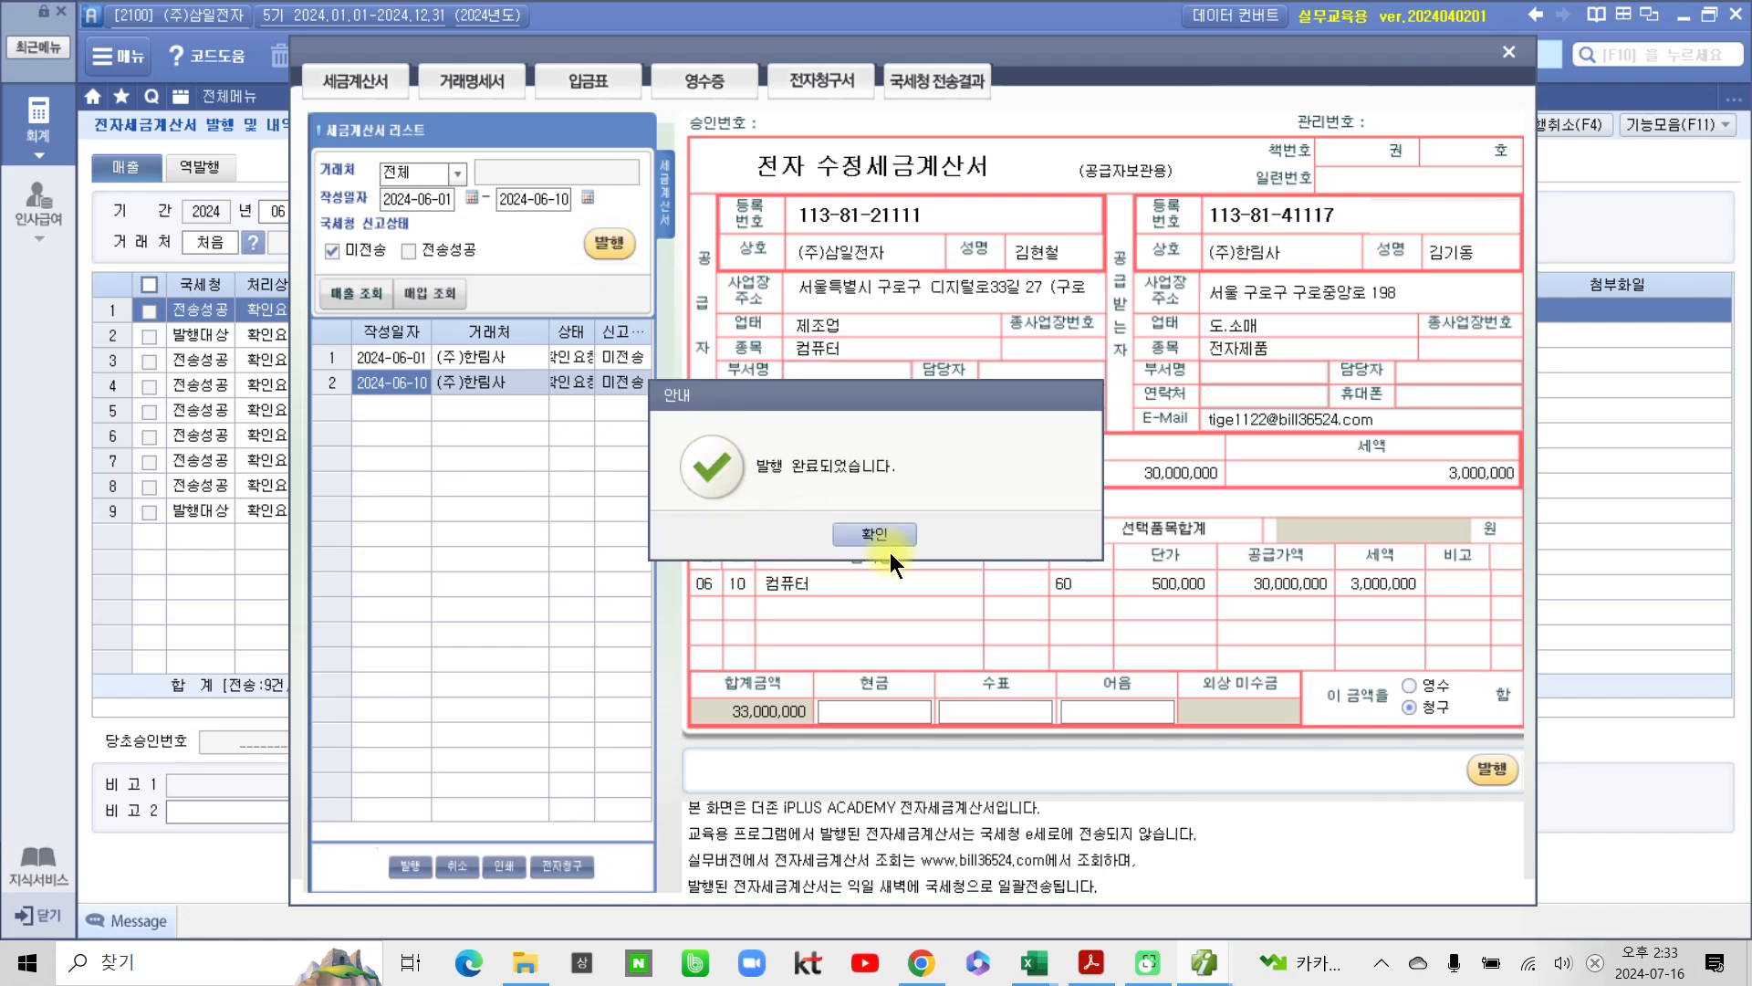
pyautogui.click(876, 535)
pyautogui.click(596, 237)
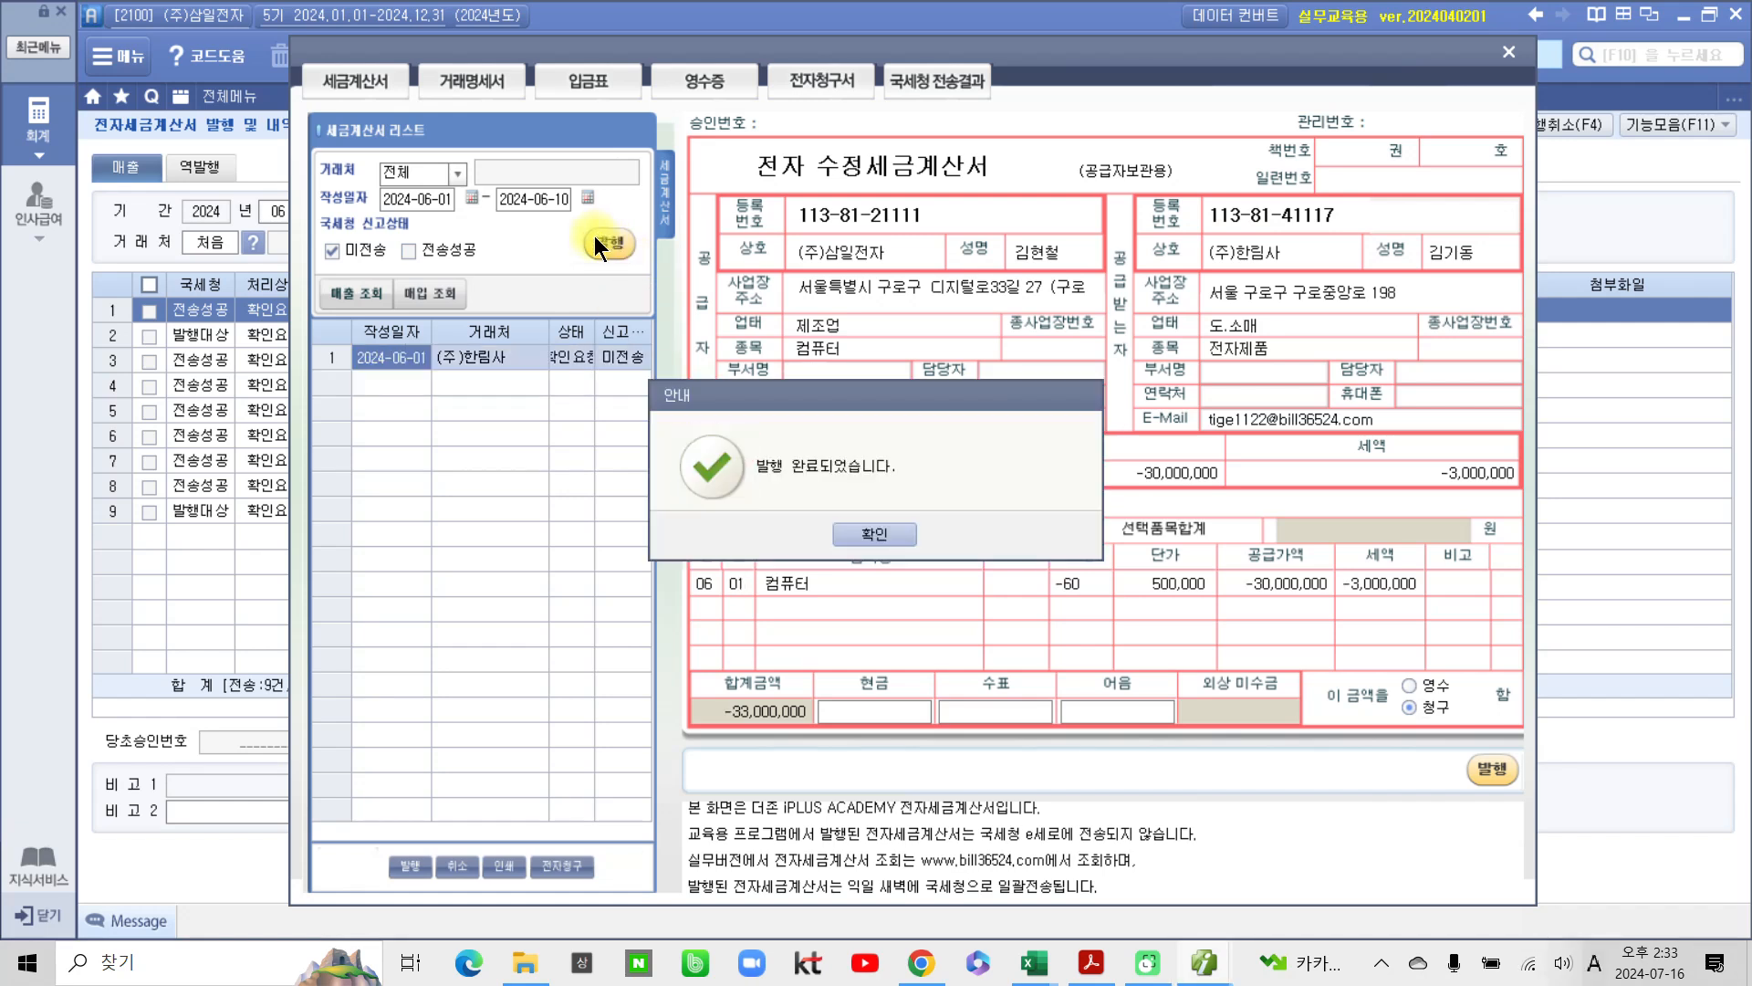
pyautogui.click(865, 529)
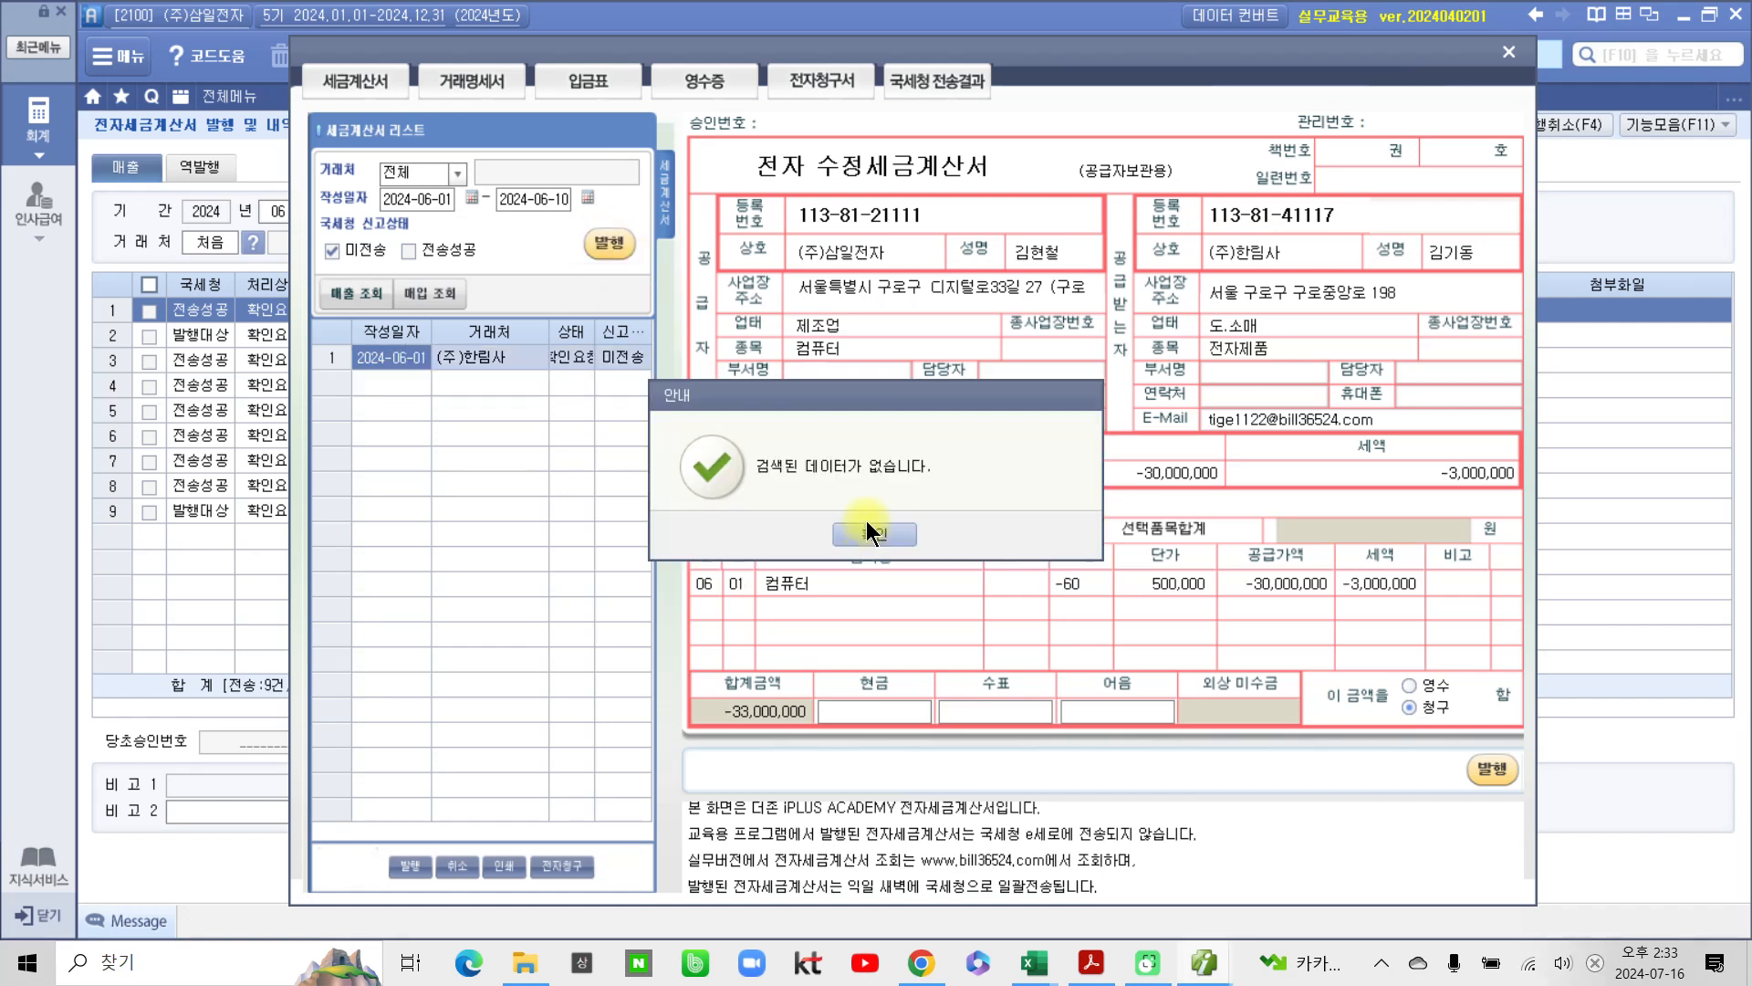
pyautogui.click(869, 531)
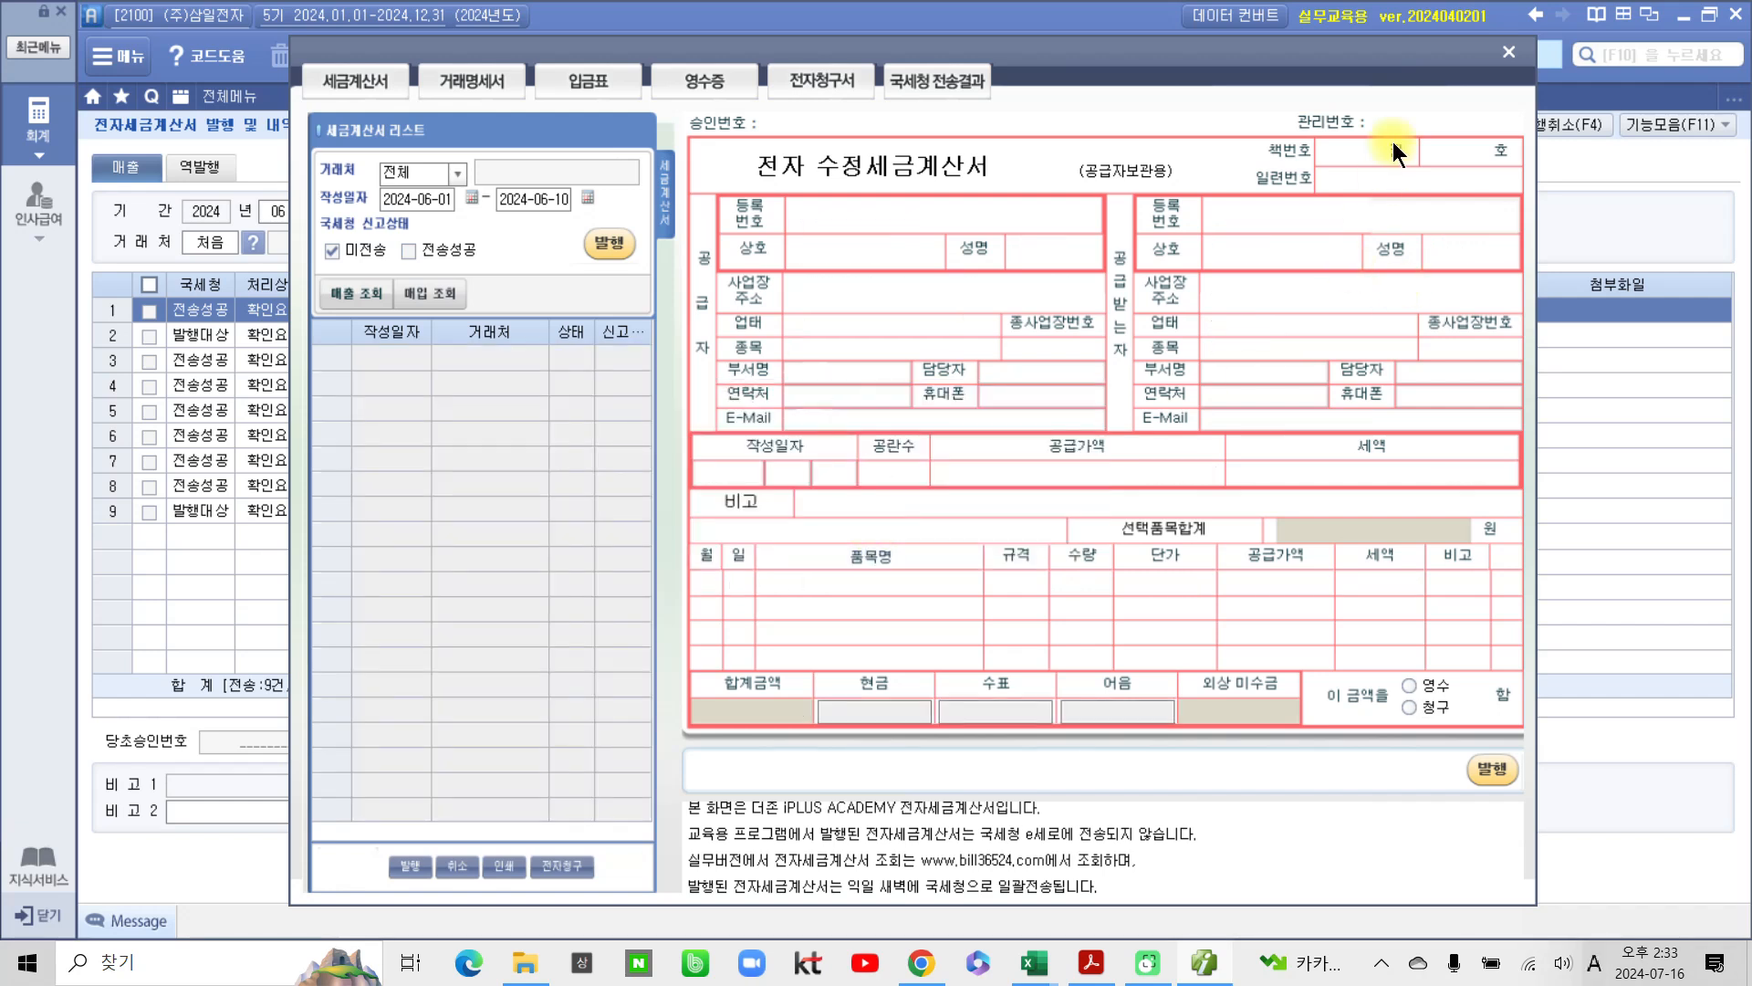
pyautogui.click(1510, 51)
# Step: Return to 매입매출전표입력, refresh the vouchers, and check the electronic issue status and journal entries for June 10 and June 1
pyautogui.click(692, 96)
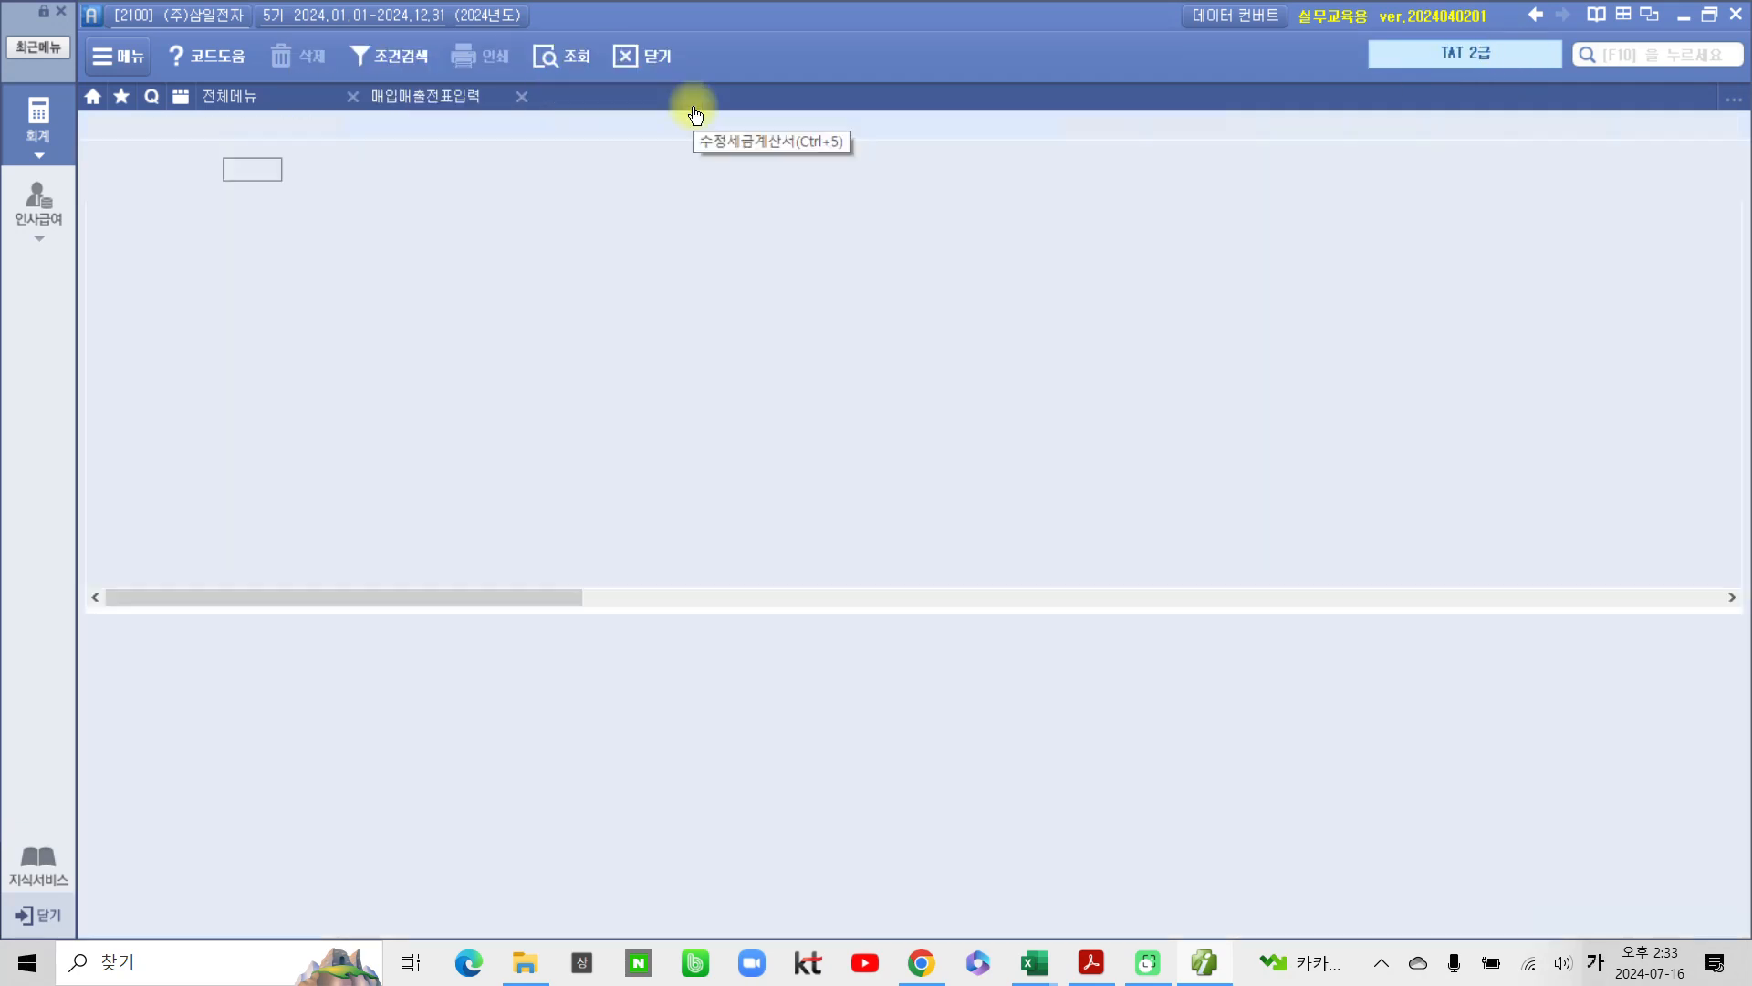
pyautogui.click(555, 63)
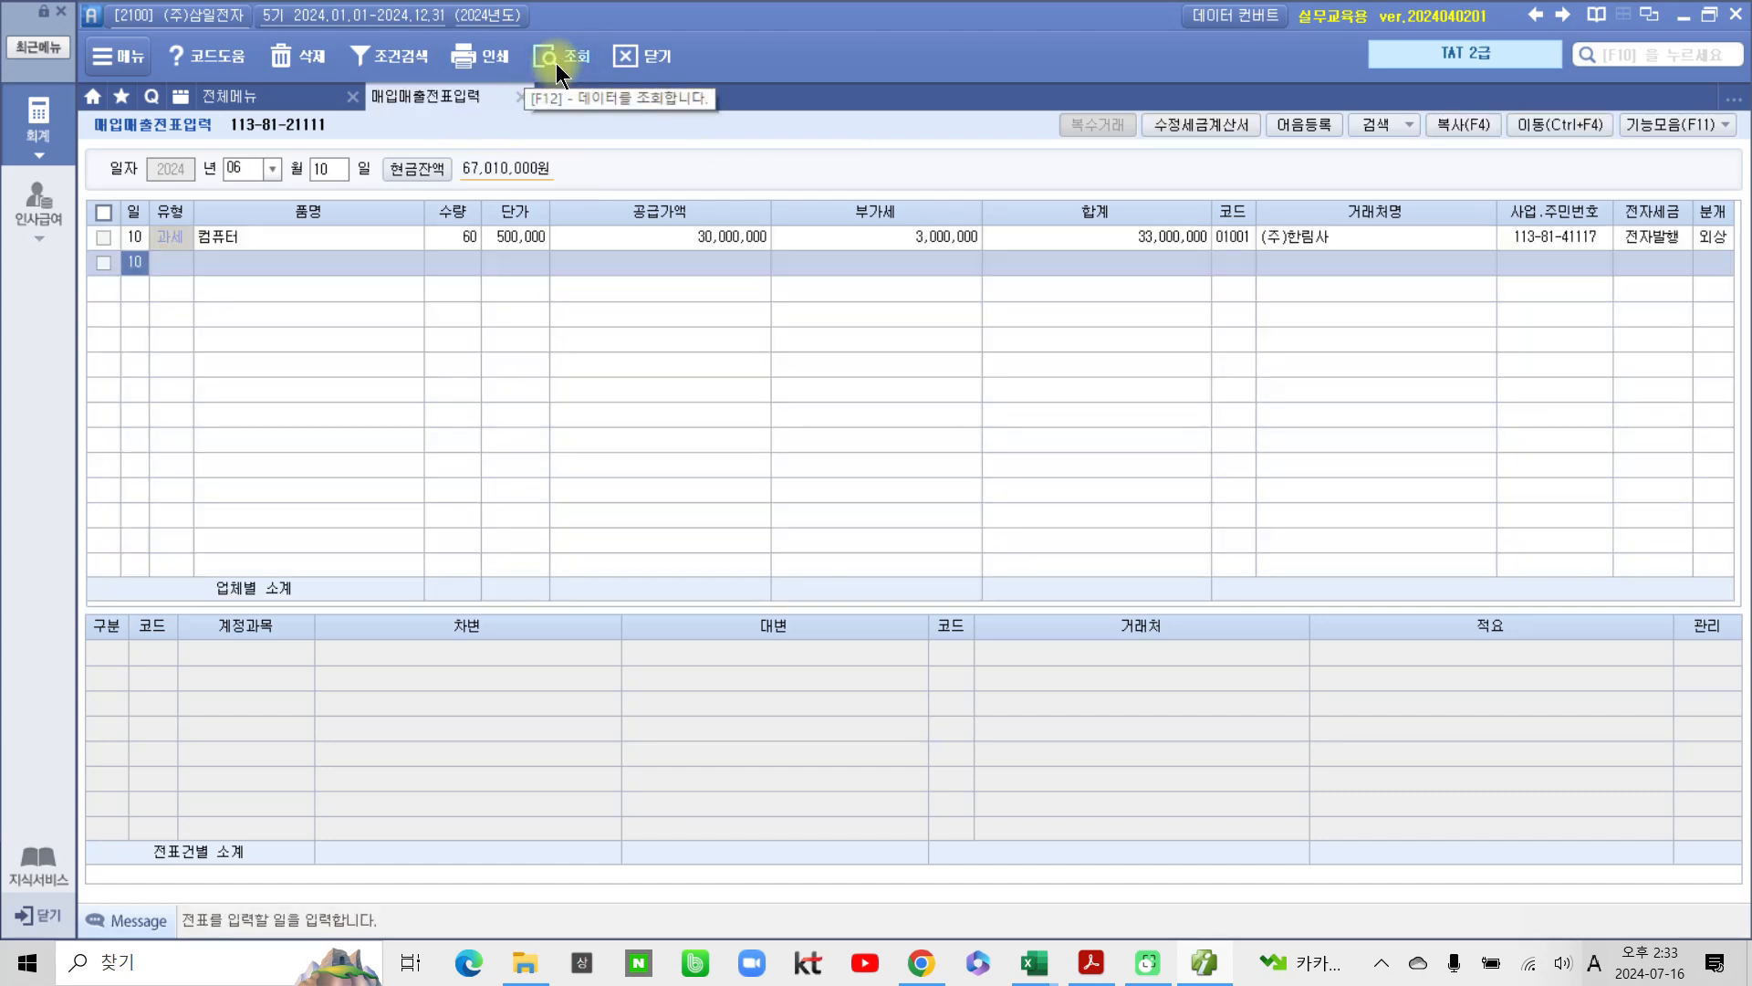
pyautogui.click(1712, 240)
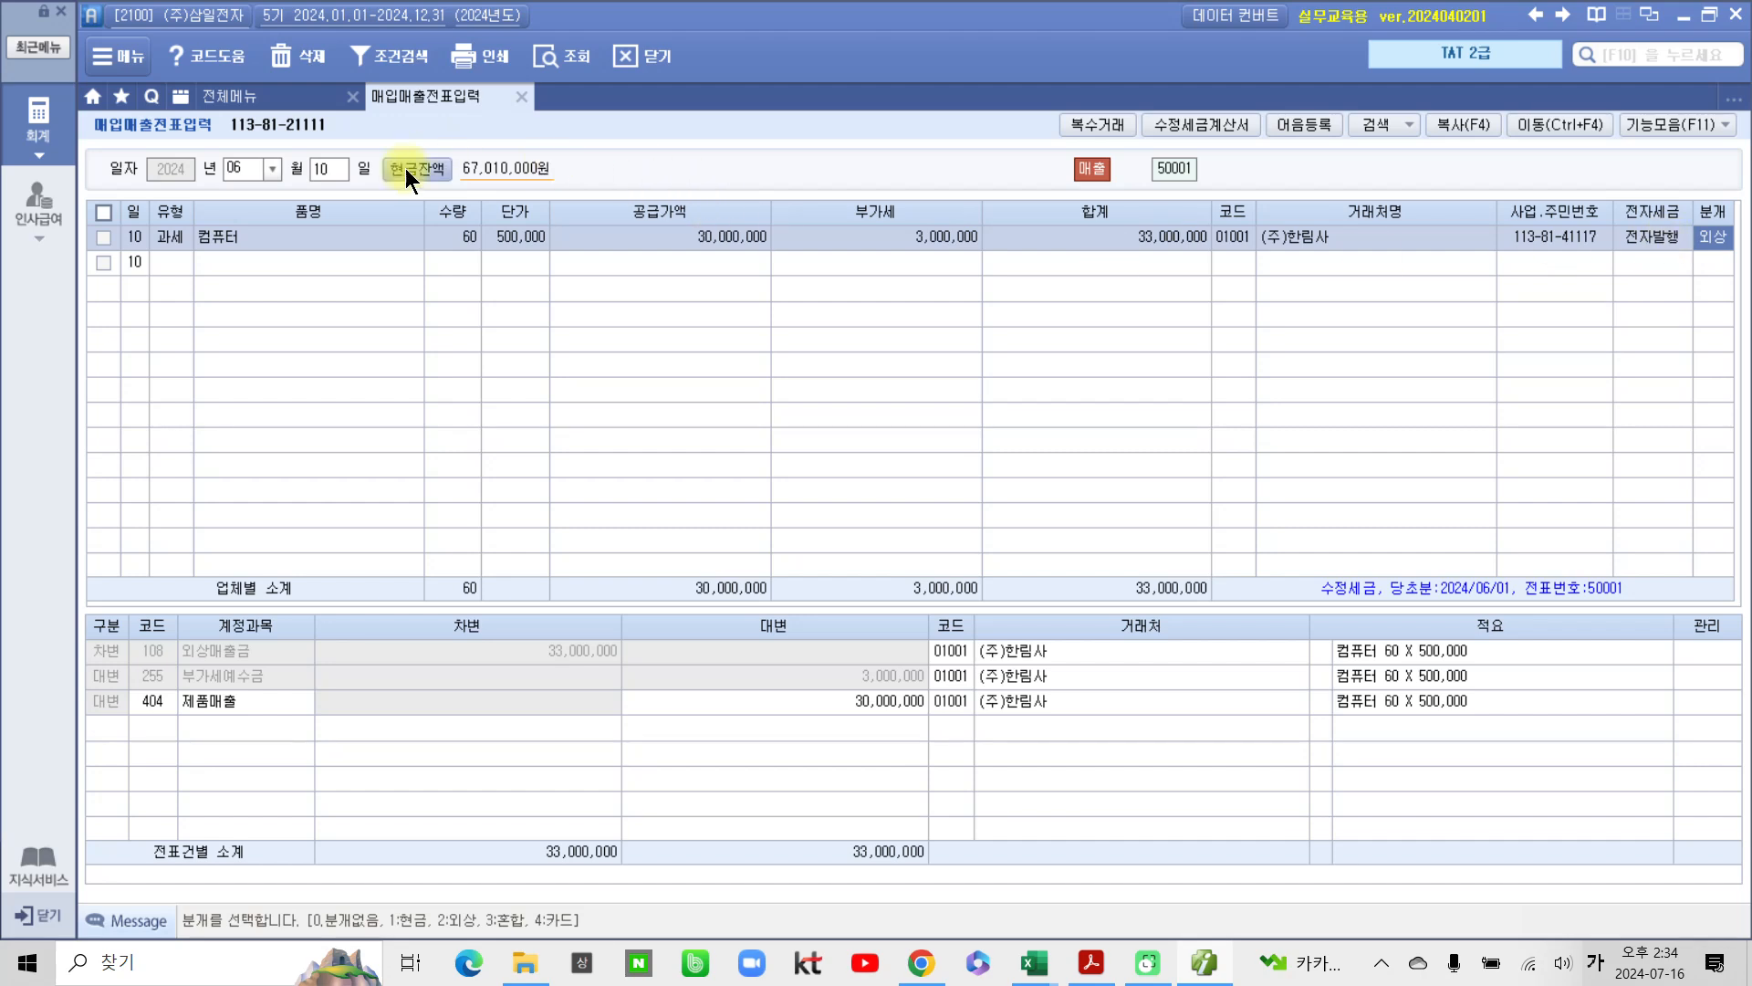
pyautogui.click(334, 179)
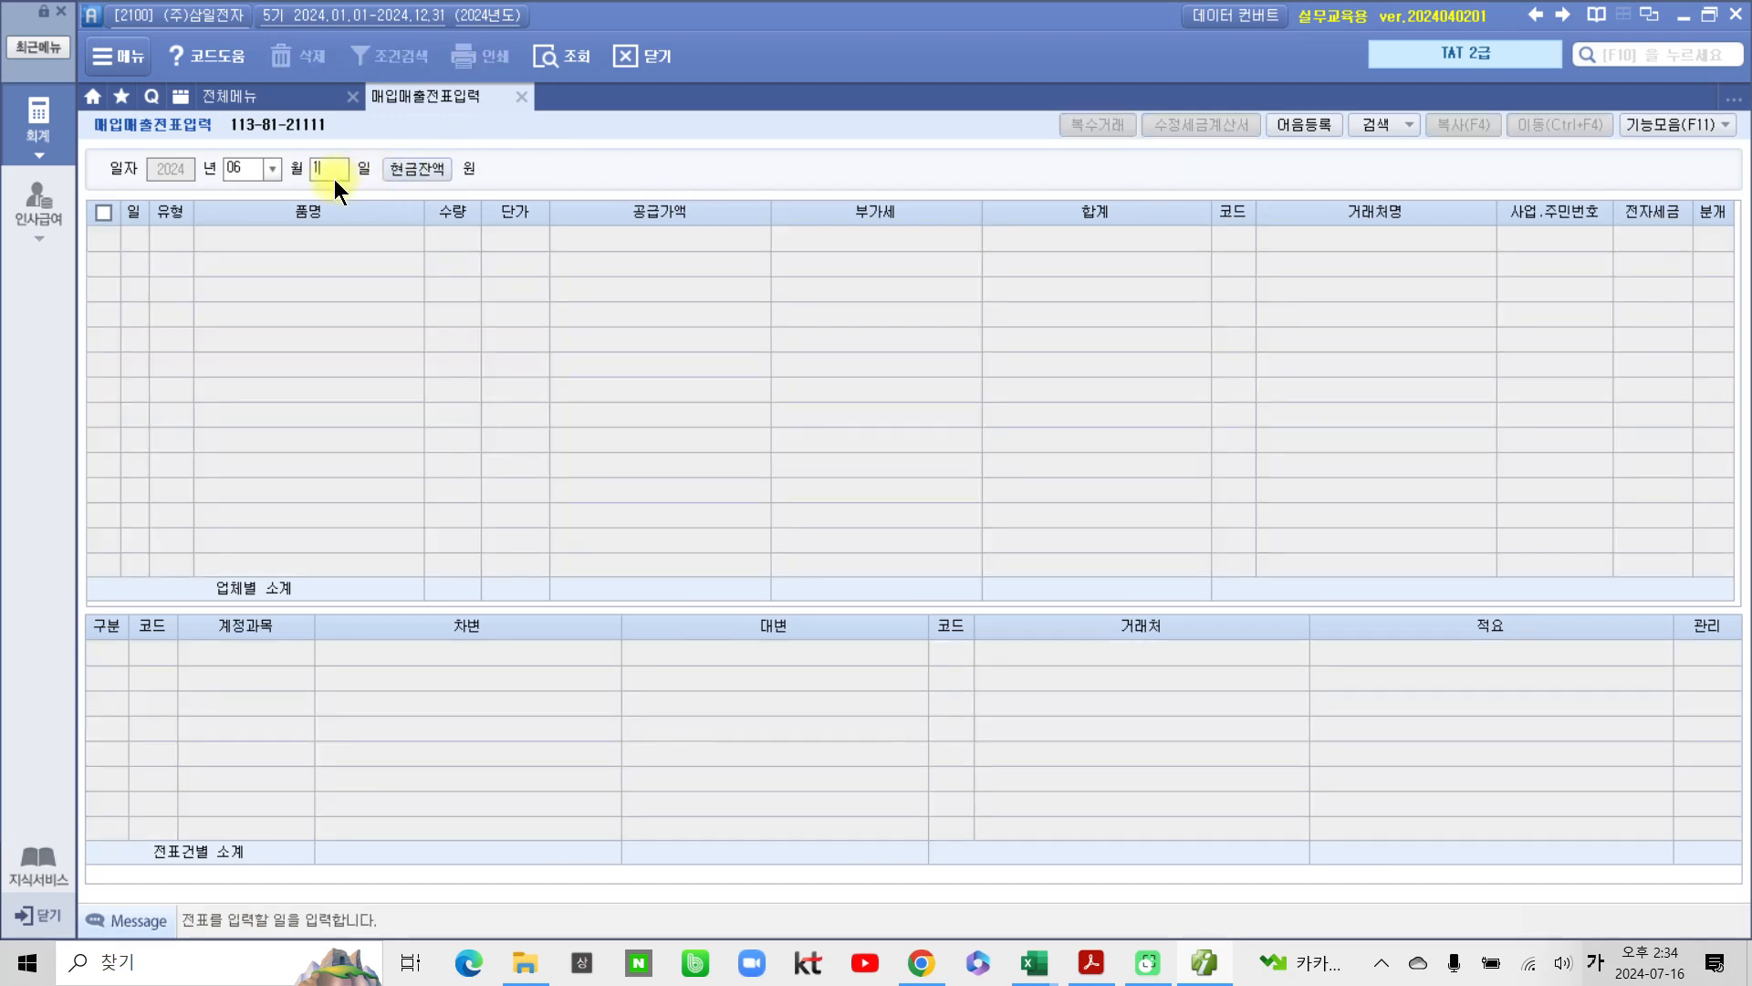
pyautogui.press('Return')
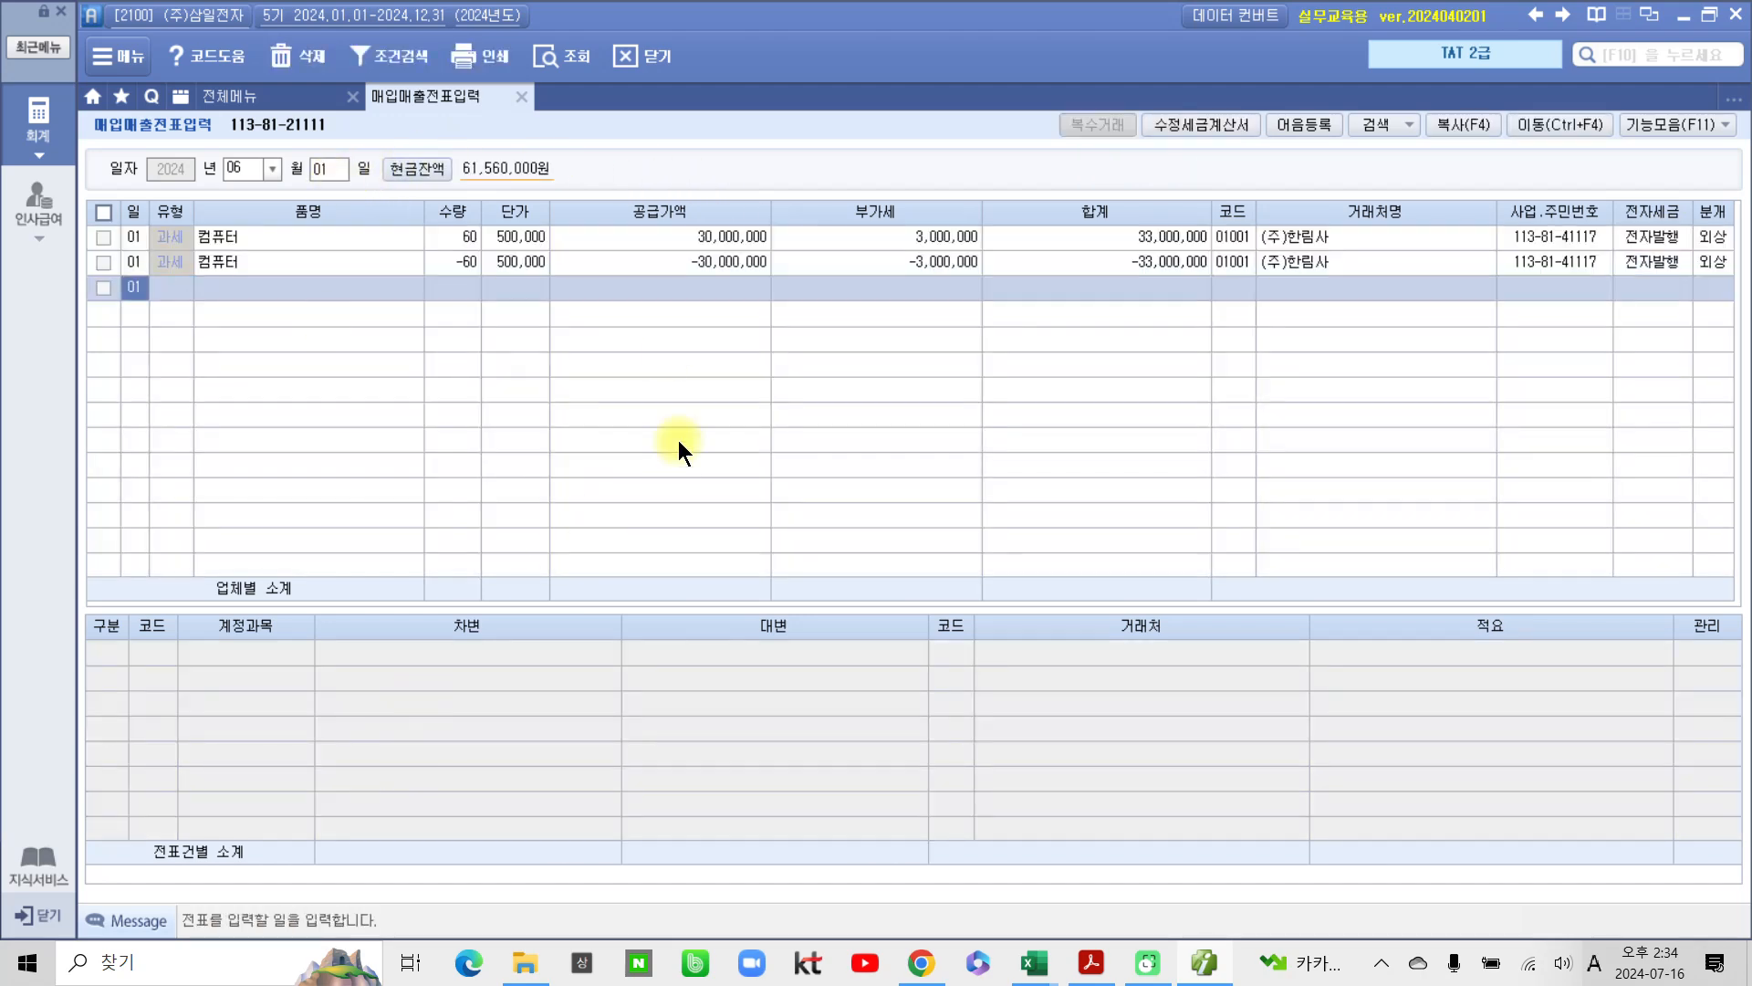
pyautogui.click(1706, 259)
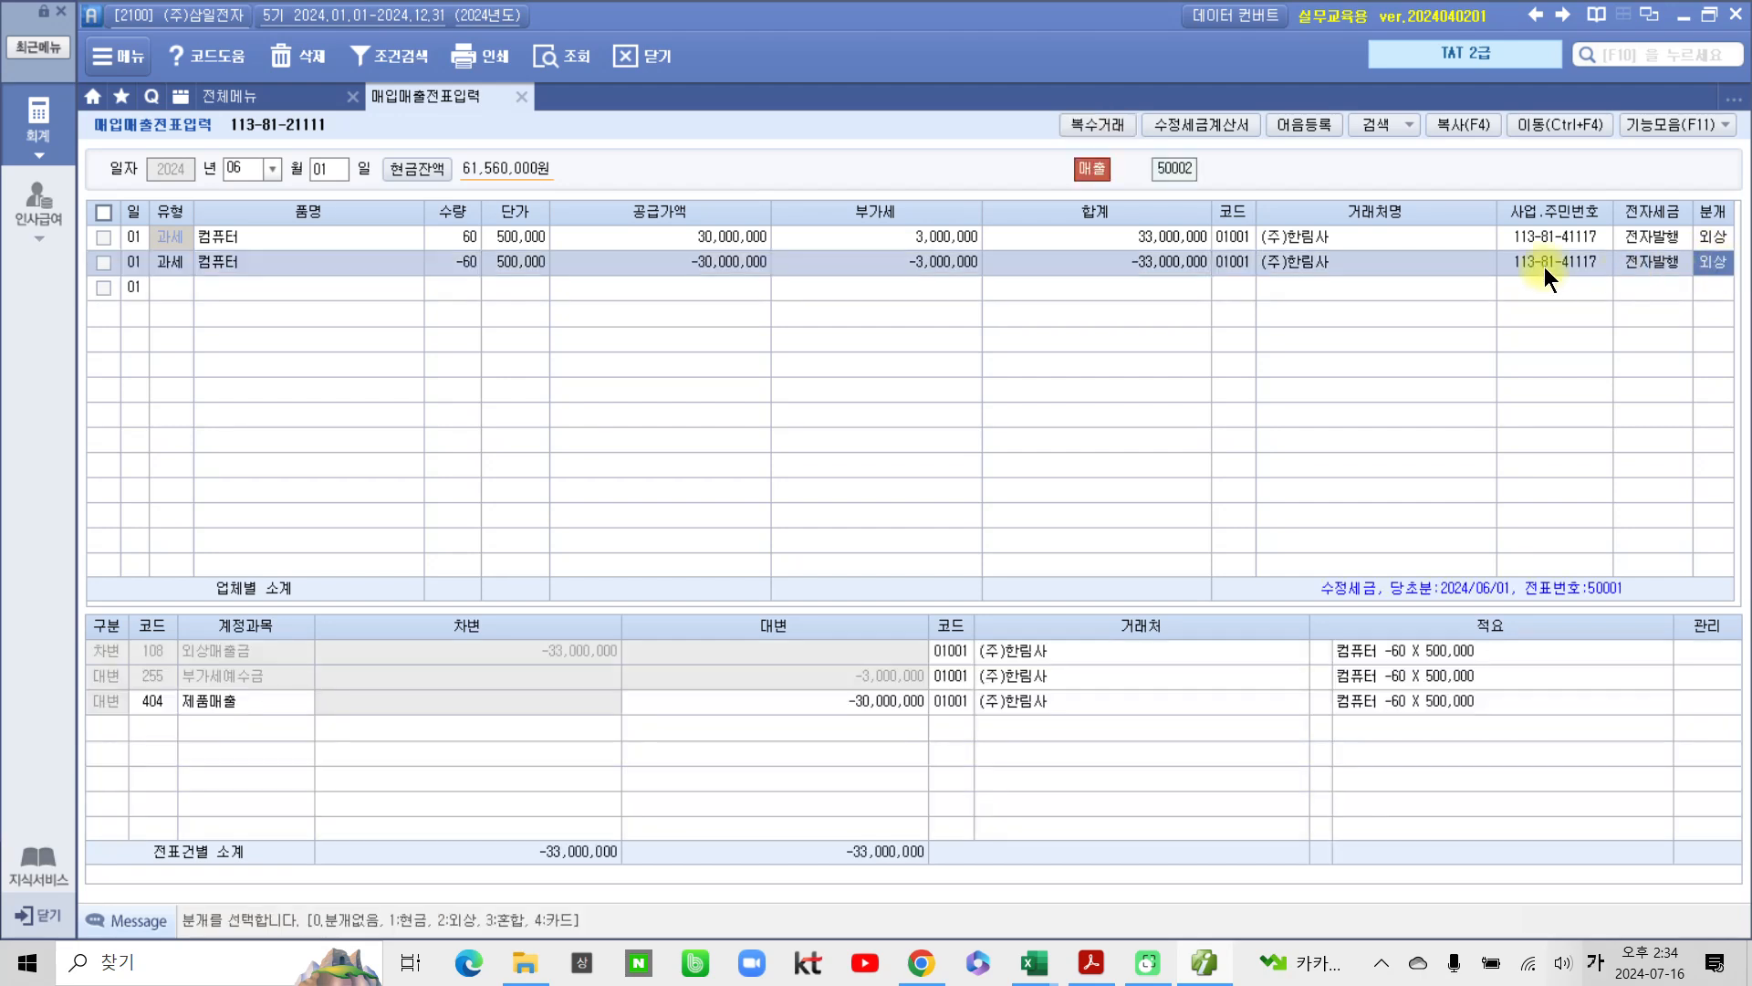
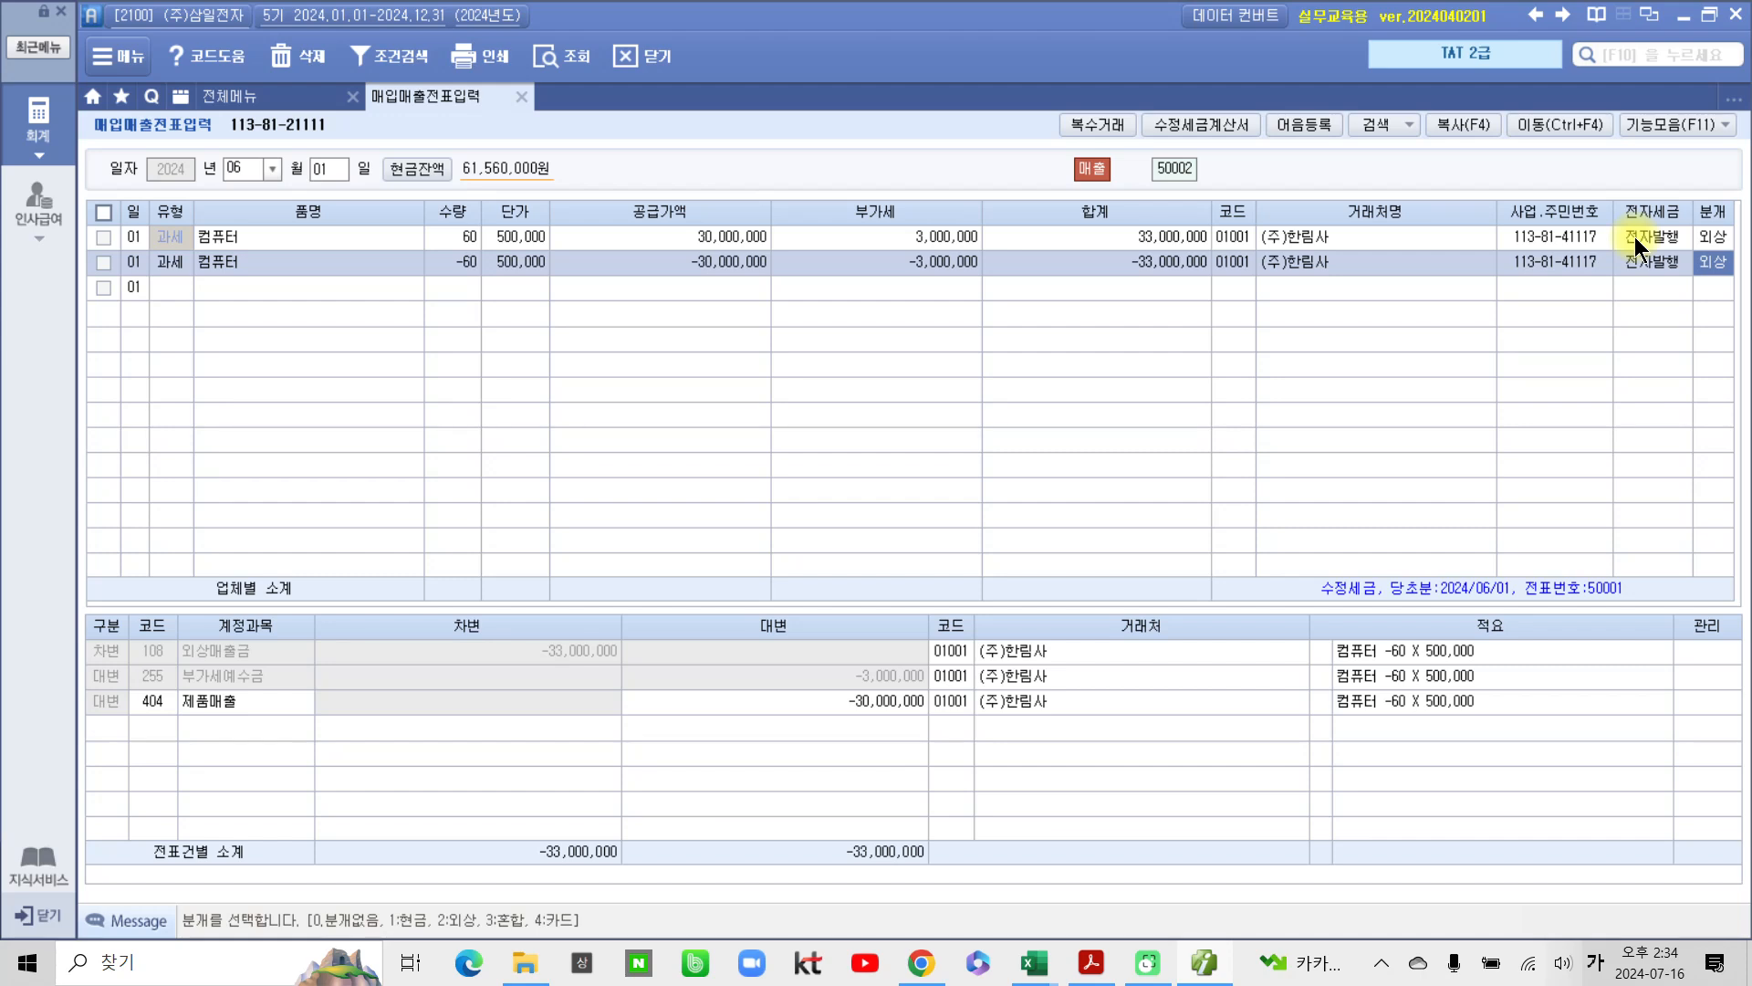
# Step: Switch to the textbook PDF in Acrobat and read the June 2 task on the amended invoice for a supply amount change (공급가액 변동)
pyautogui.click(1095, 966)
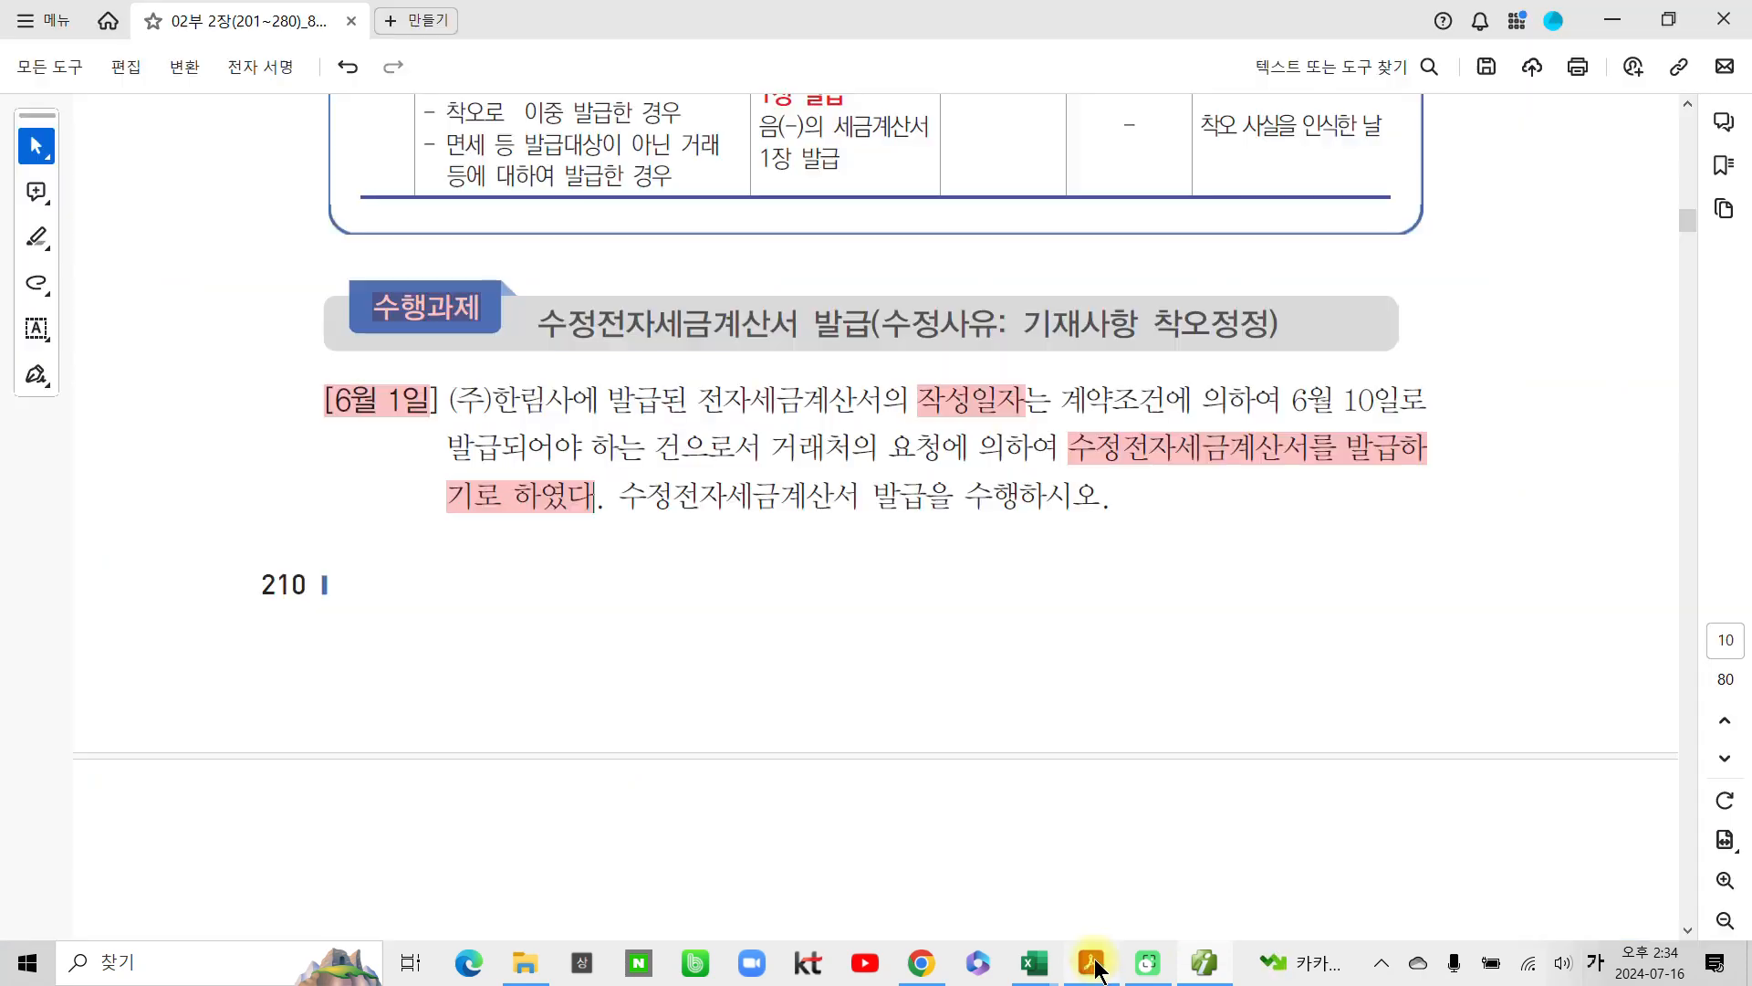
pyautogui.scroll(-15, 794, 782)
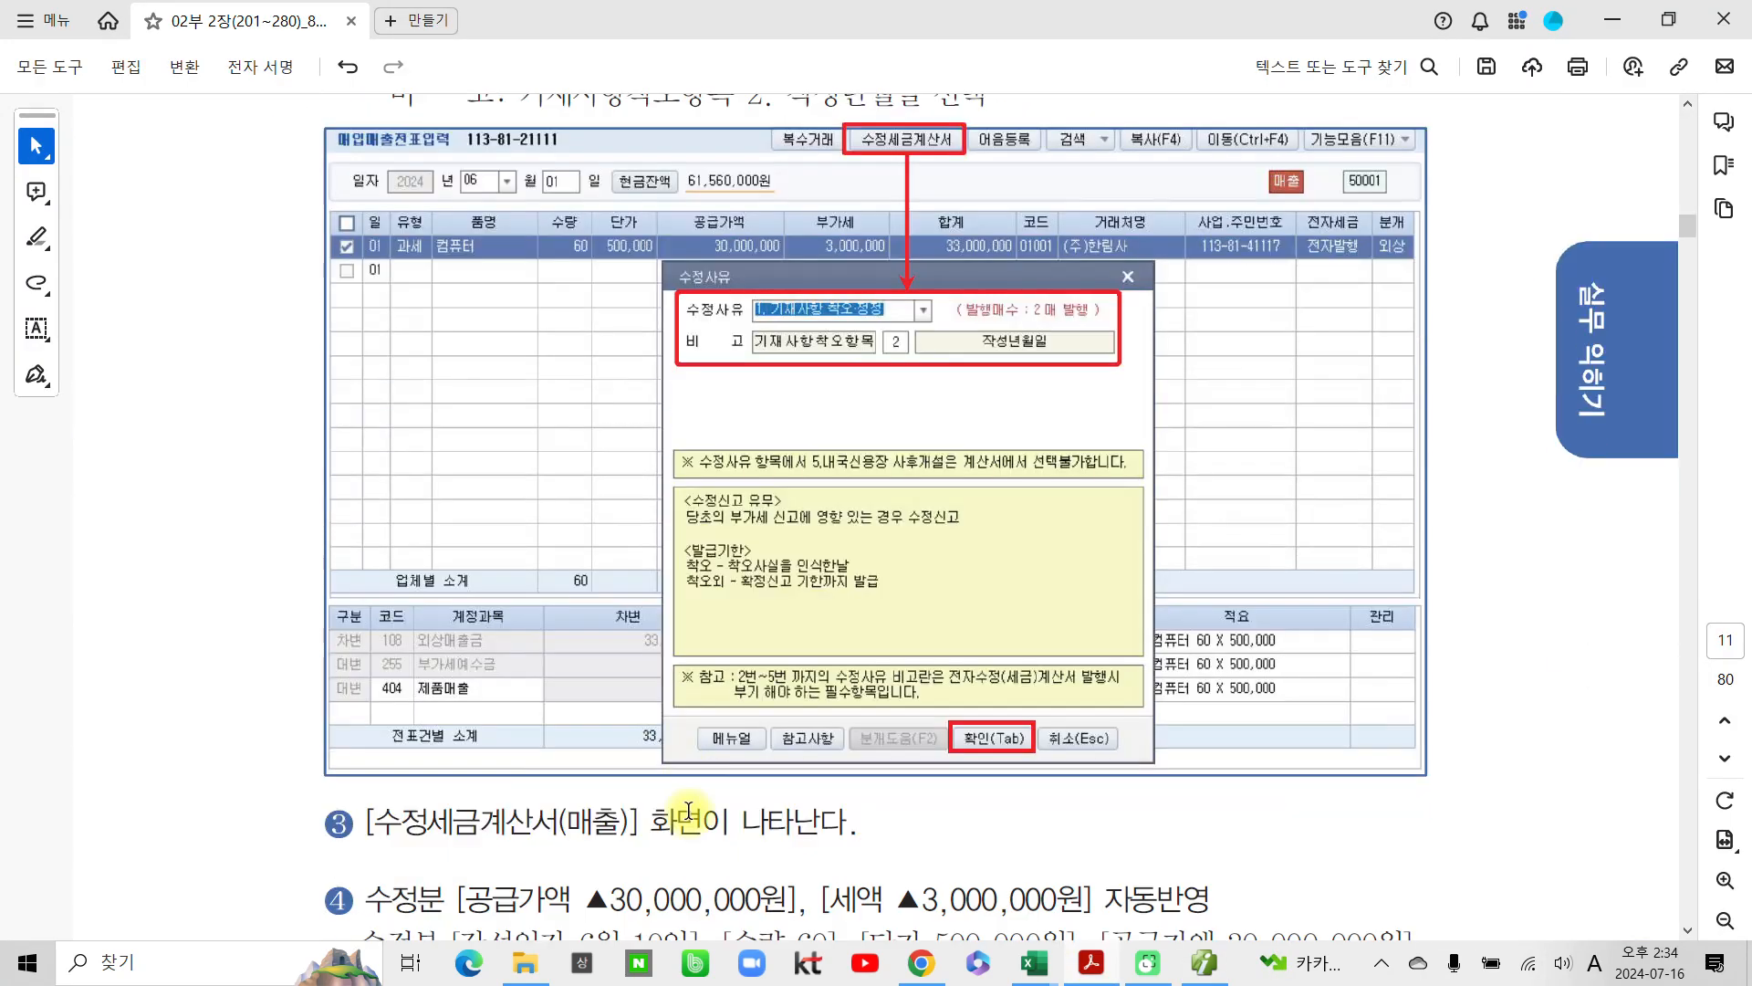
pyautogui.scroll(-12, 688, 808)
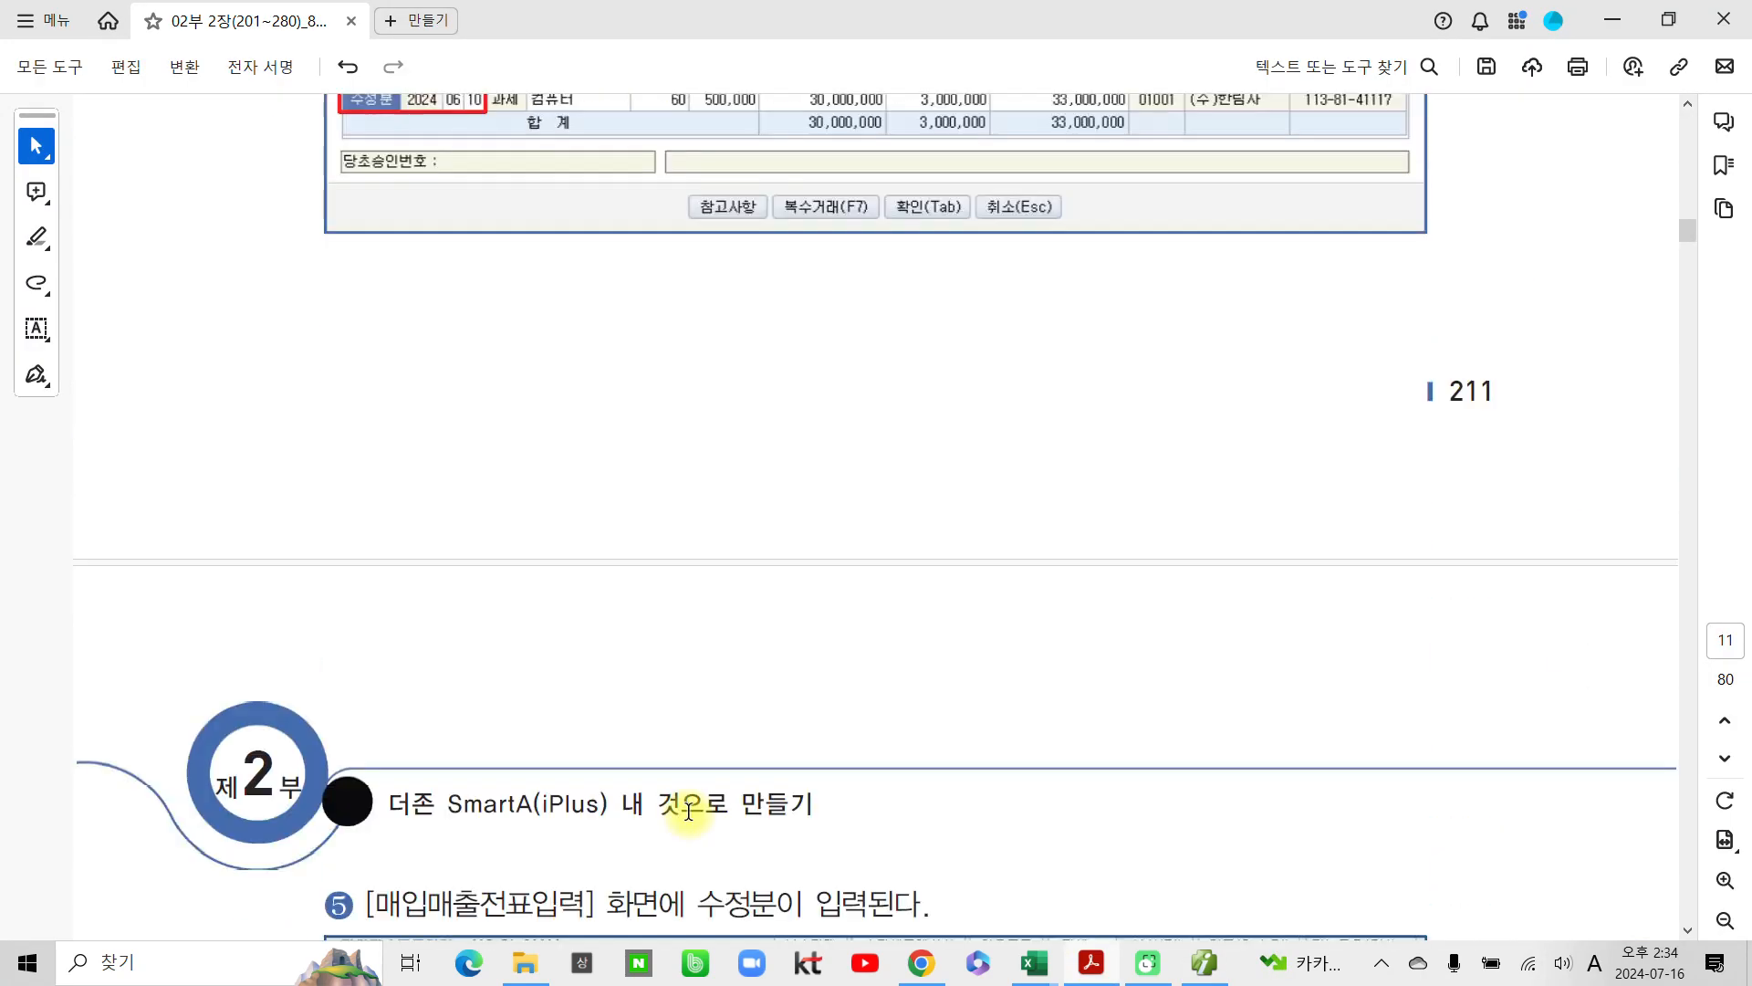
pyautogui.scroll(-12, 688, 809)
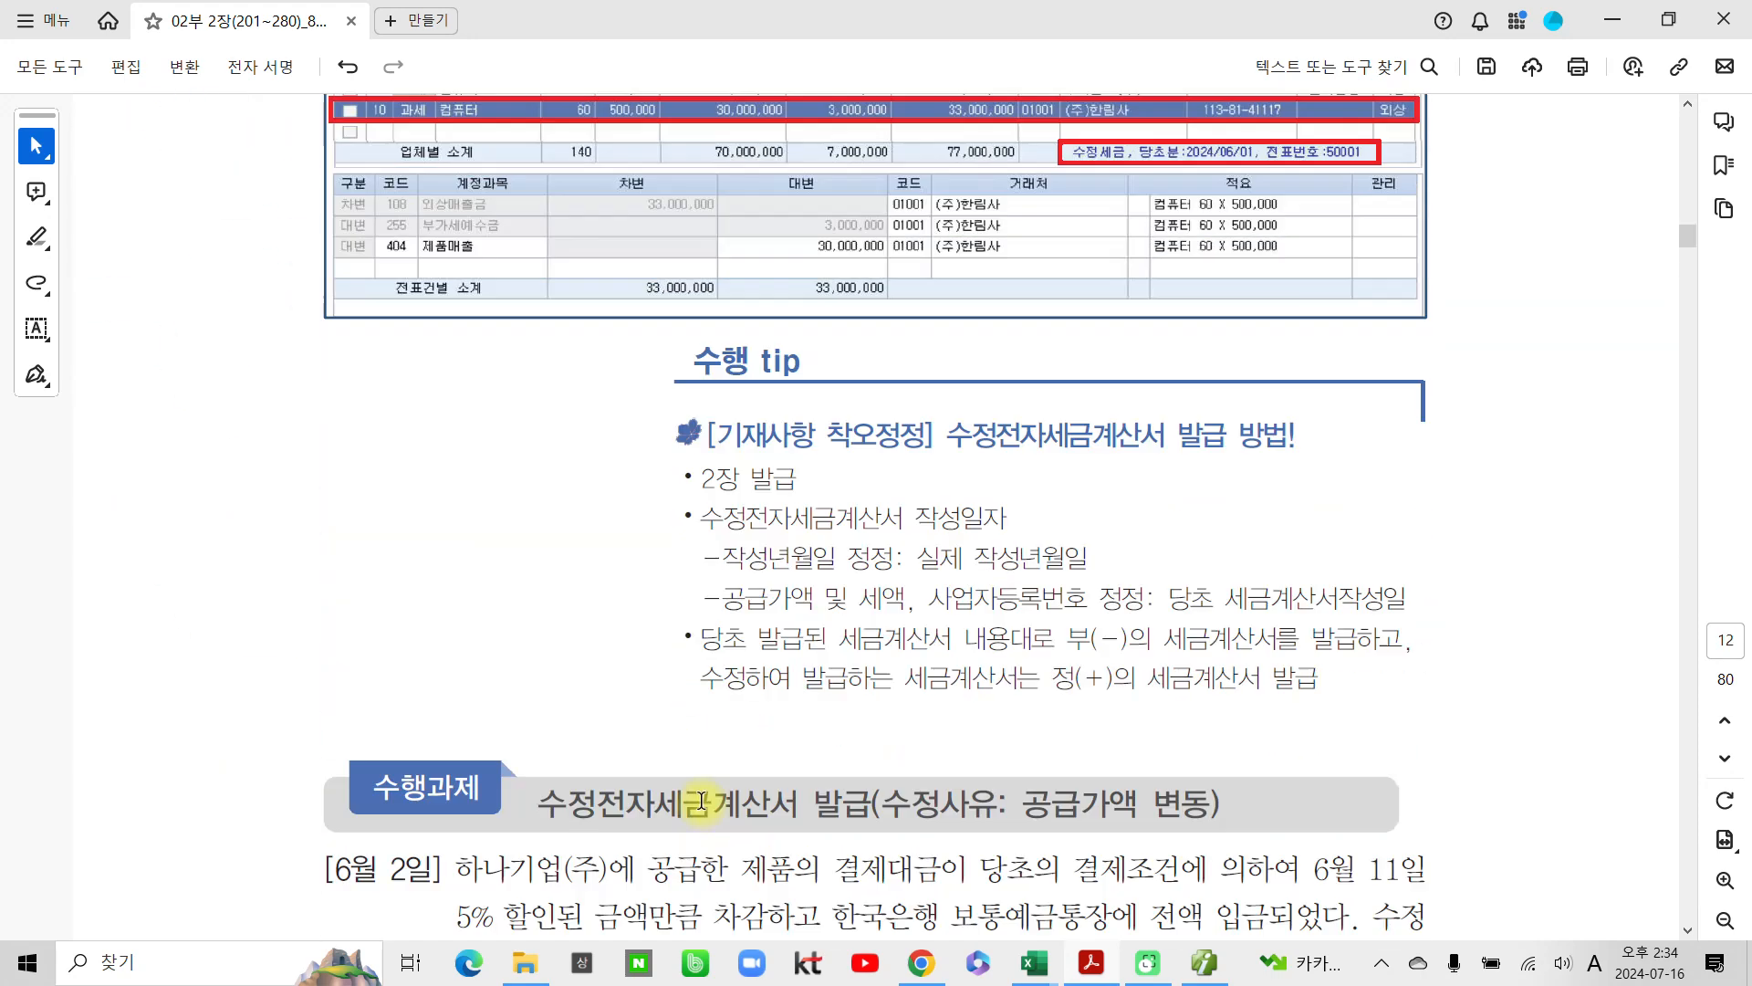
pyautogui.scroll(-10, 700, 801)
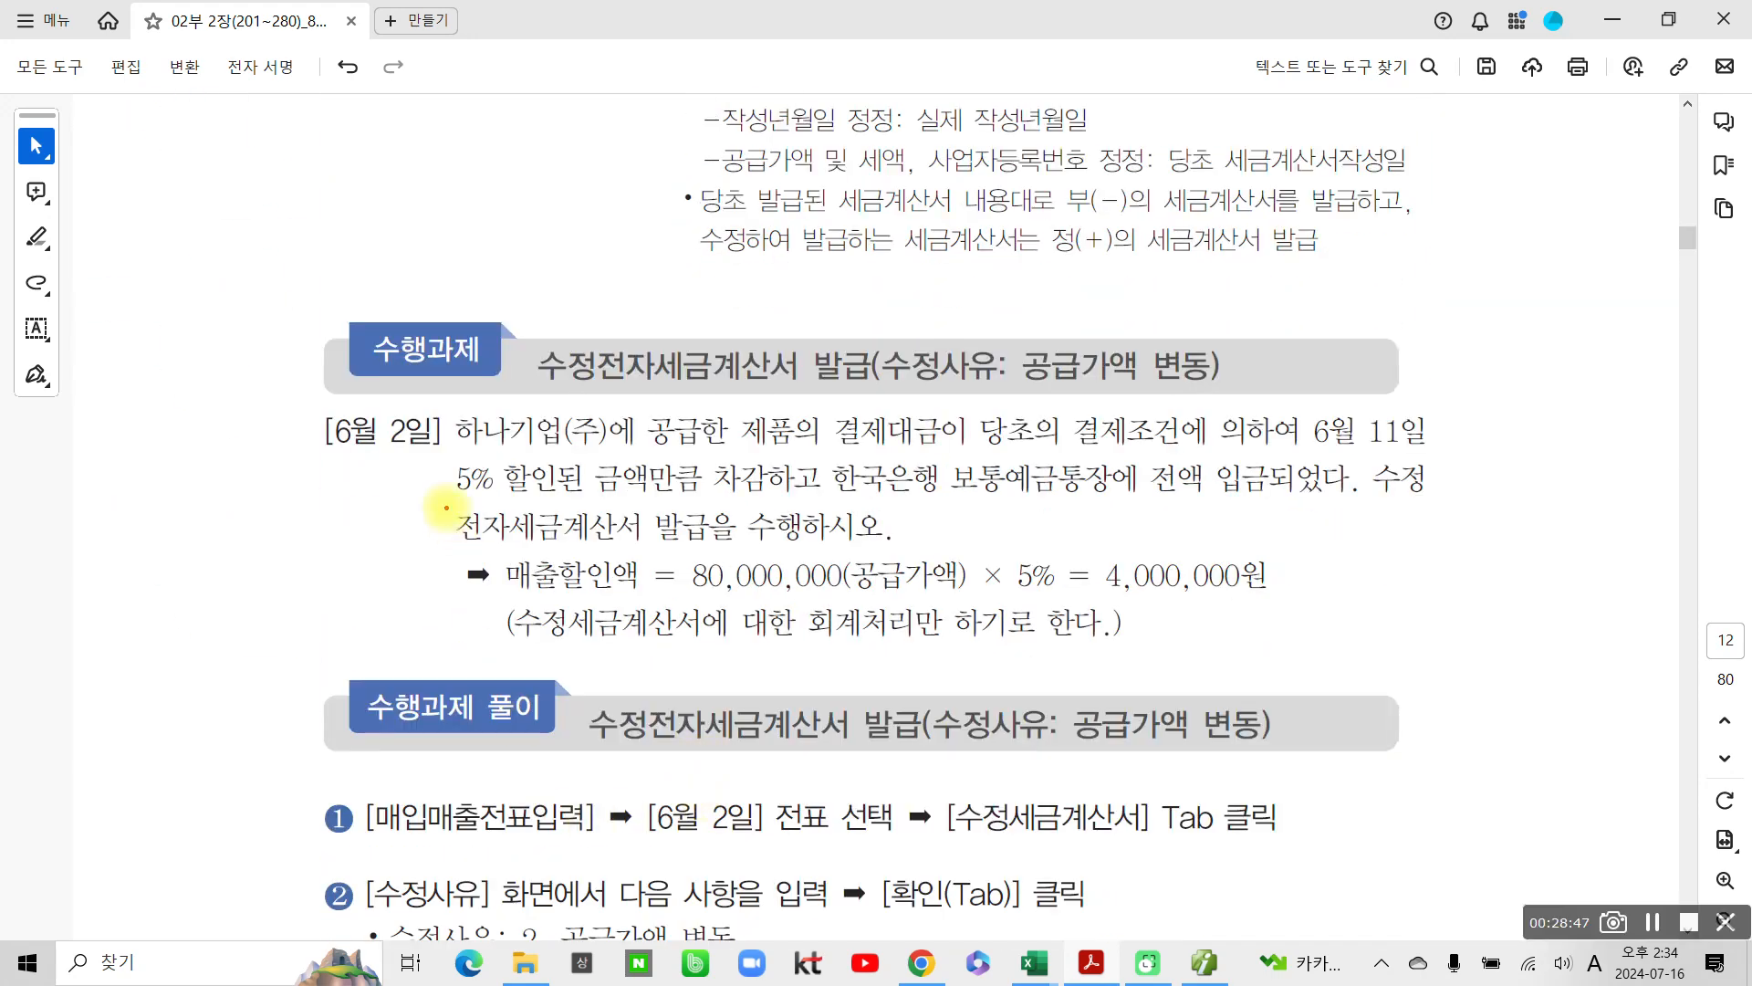
pyautogui.moveTo(301, 352)
pyautogui.mouseDown()
pyautogui.moveTo(491, 412)
pyautogui.moveTo(869, 395)
pyautogui.mouseUp()
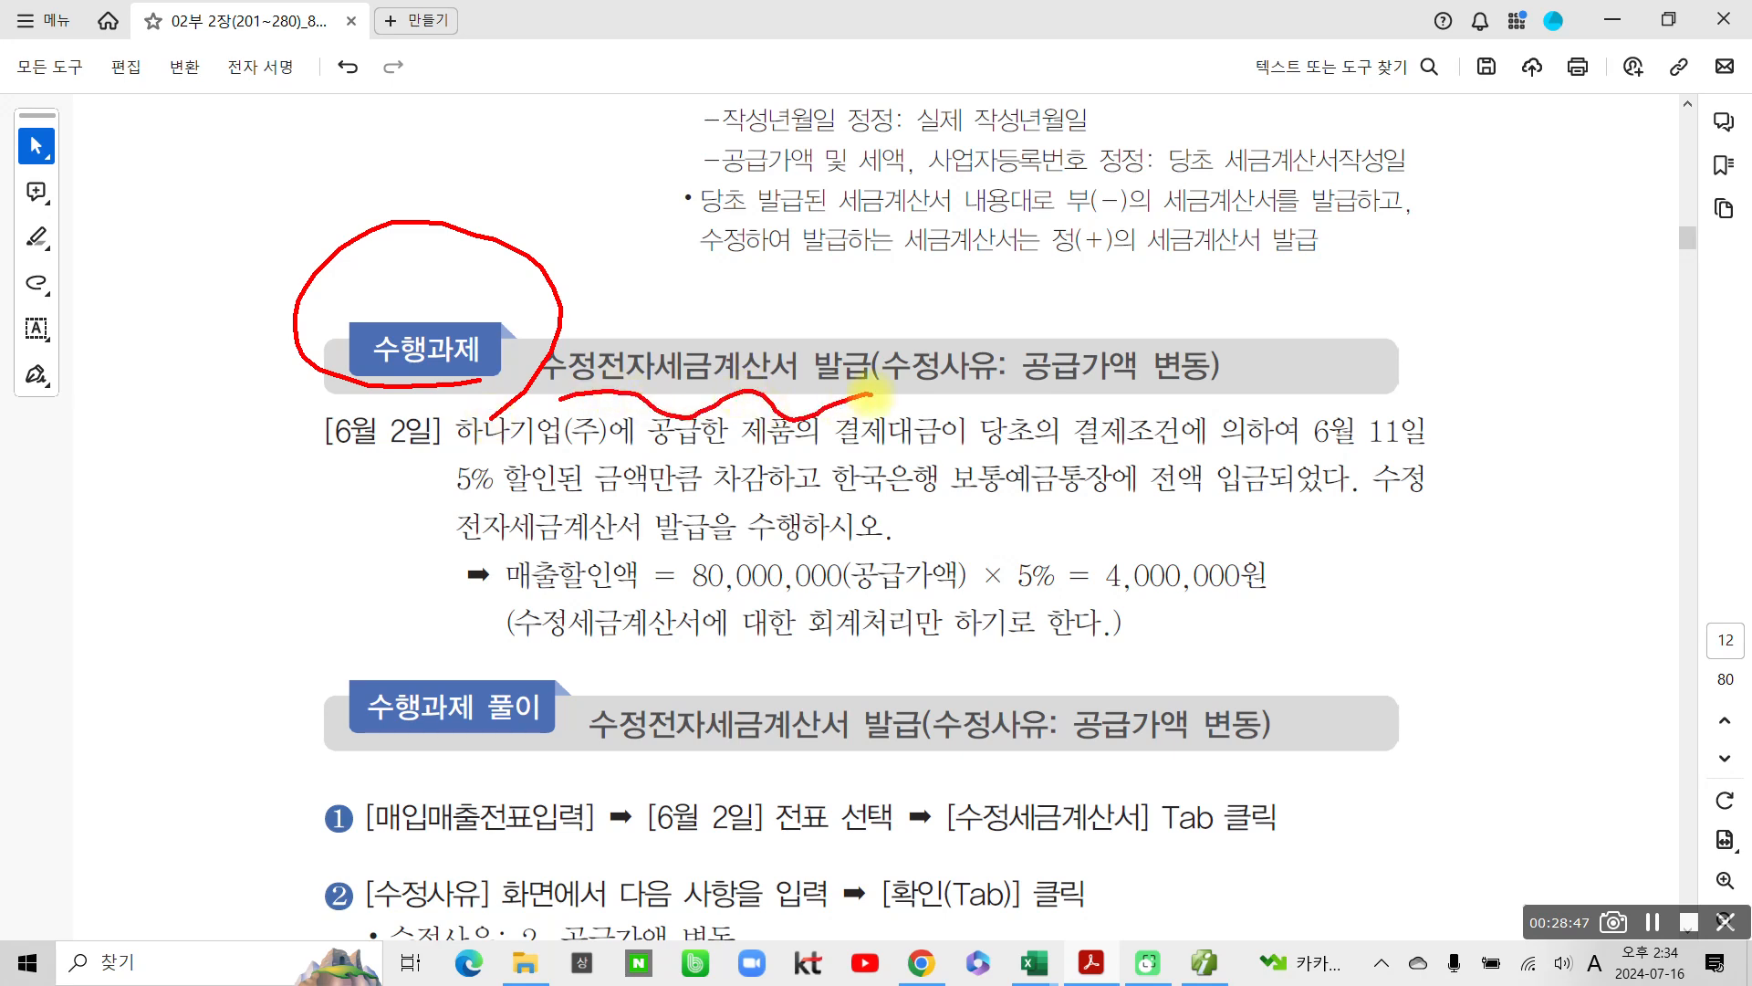
pyautogui.moveTo(291, 472); pyautogui.dragTo(406, 475)
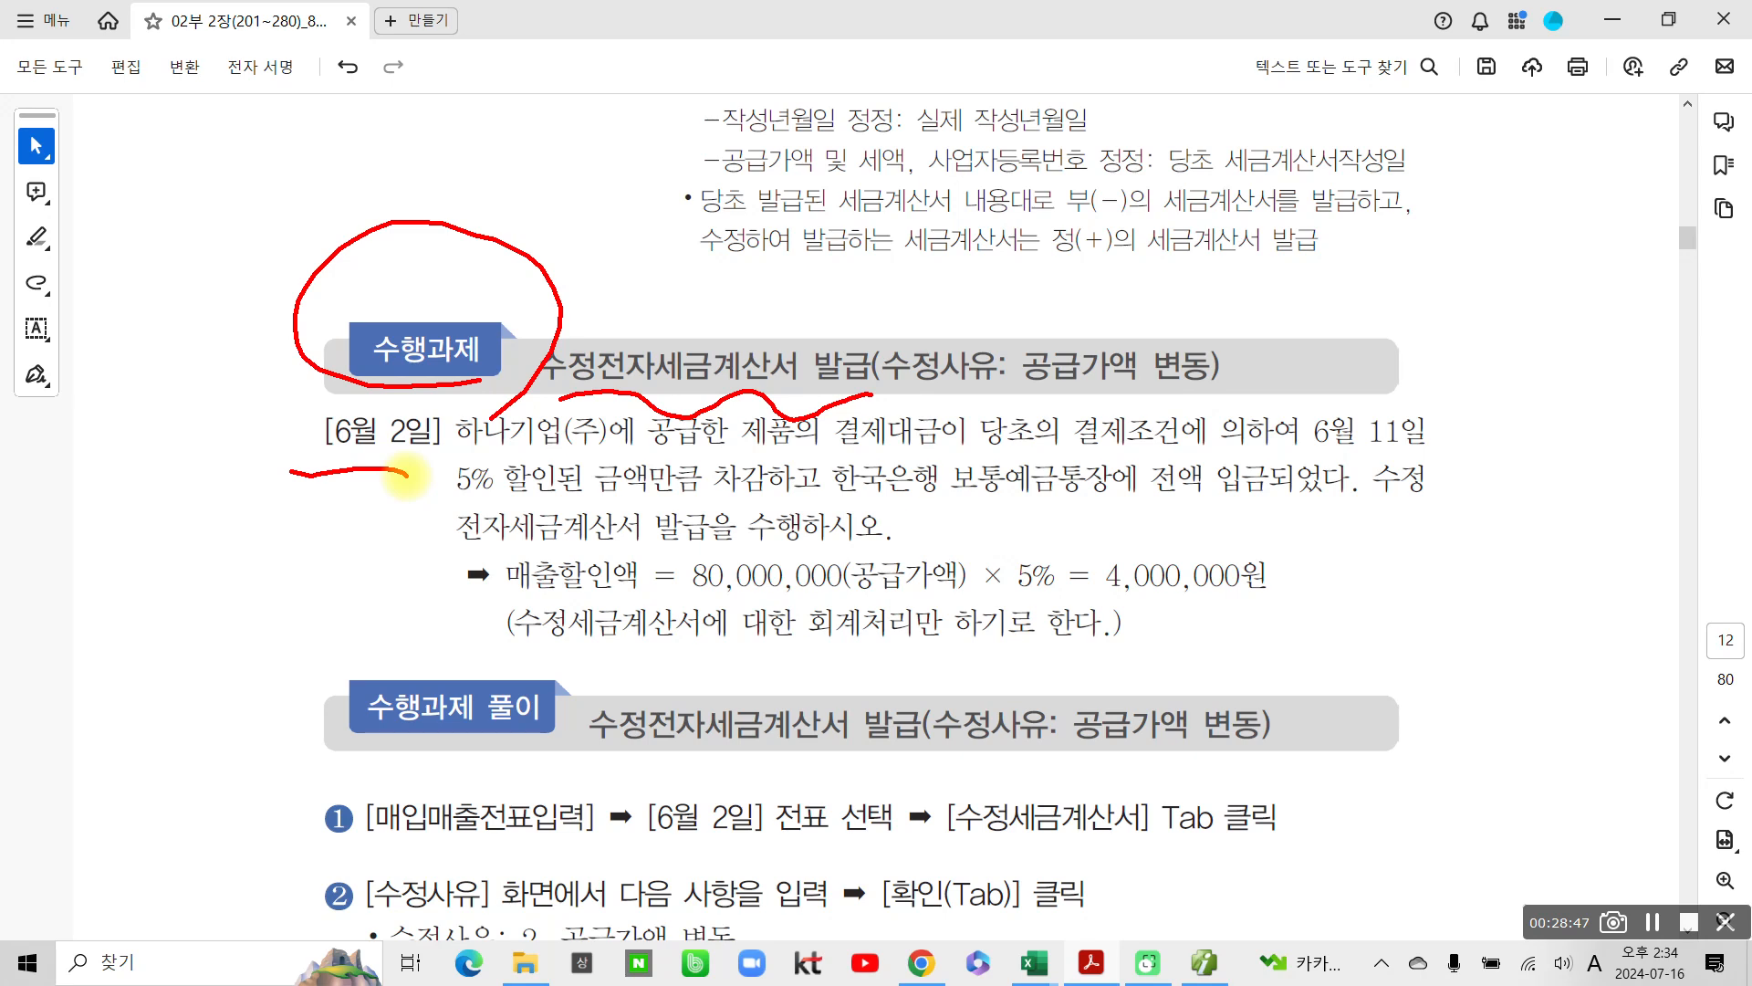
# Step: Review the June 2 task's 5% discount, sales discount calculation and deposit account, and highlight 공급가액 변동 in the task title
pyautogui.moveTo(452, 460)
pyautogui.mouseDown()
pyautogui.moveTo(584, 512)
pyautogui.moveTo(476, 426)
pyautogui.moveTo(534, 501)
pyautogui.mouseUp()
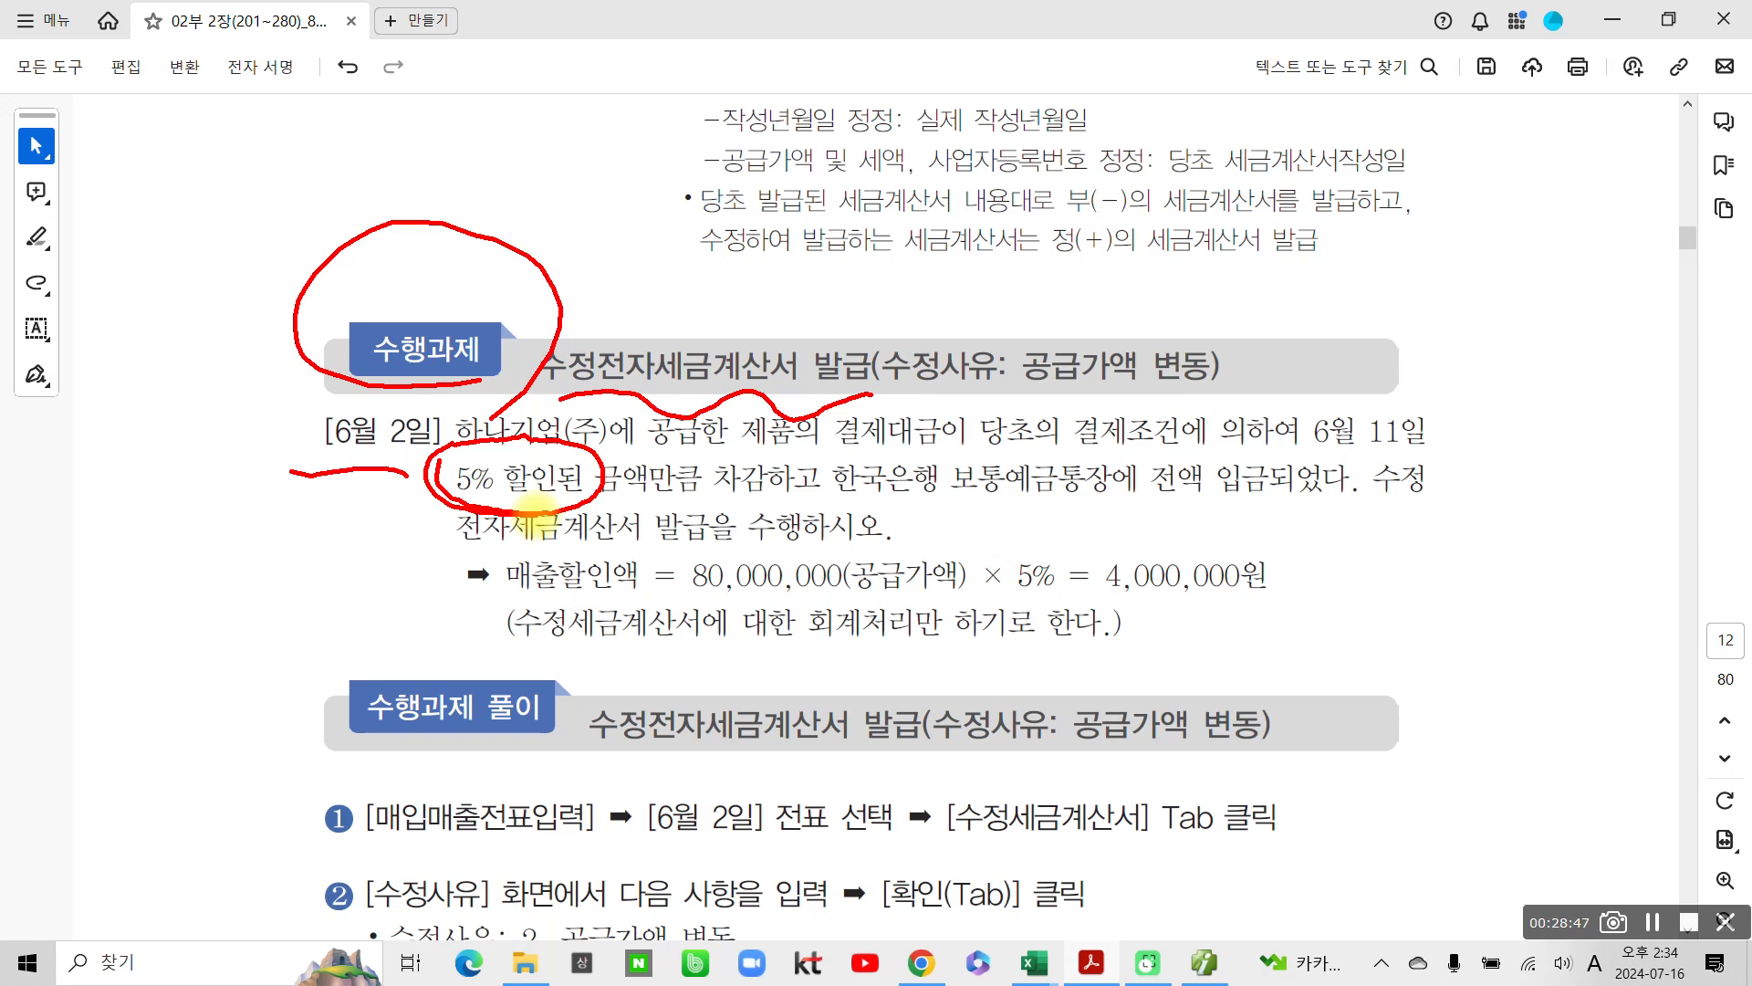
pyautogui.moveTo(520, 553)
pyautogui.mouseDown()
pyautogui.moveTo(644, 584)
pyautogui.moveTo(511, 570)
pyautogui.mouseUp()
pyautogui.moveTo(685, 597); pyautogui.dragTo(1043, 603)
pyautogui.moveTo(1083, 527)
pyautogui.mouseDown()
pyautogui.moveTo(1218, 630)
pyautogui.moveTo(1232, 525)
pyautogui.moveTo(1086, 534)
pyautogui.mouseUp()
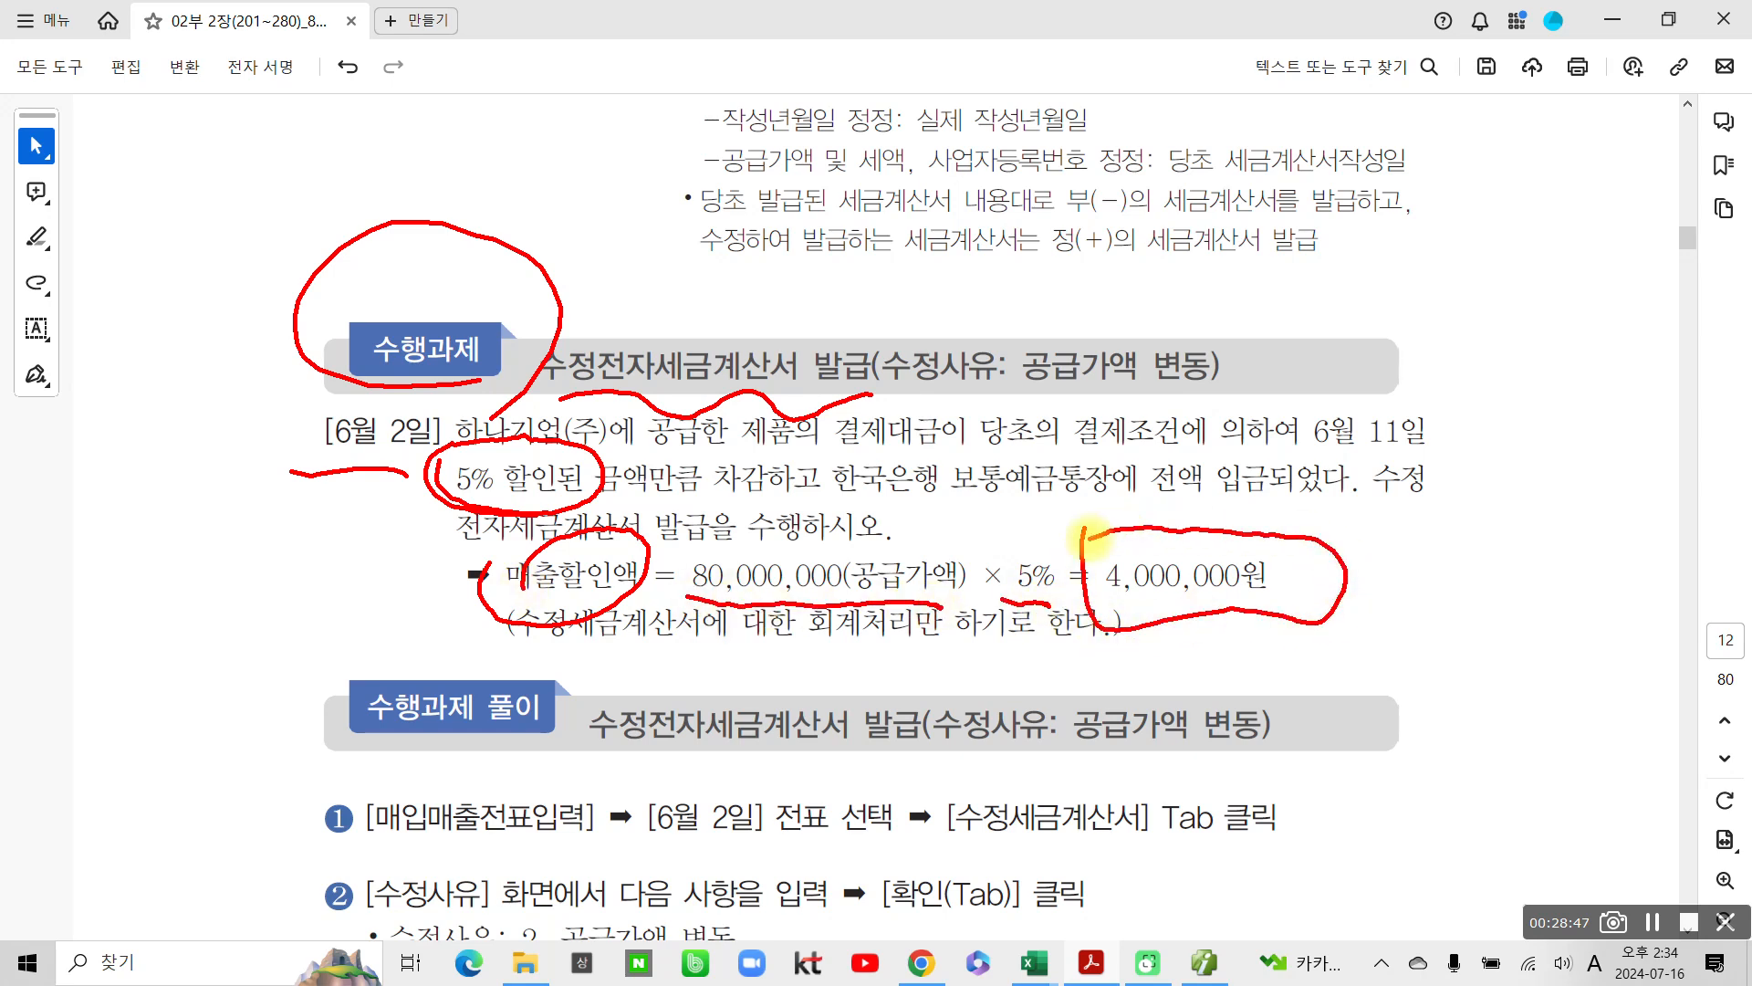
pyautogui.moveTo(514, 649); pyautogui.dragTo(1109, 661)
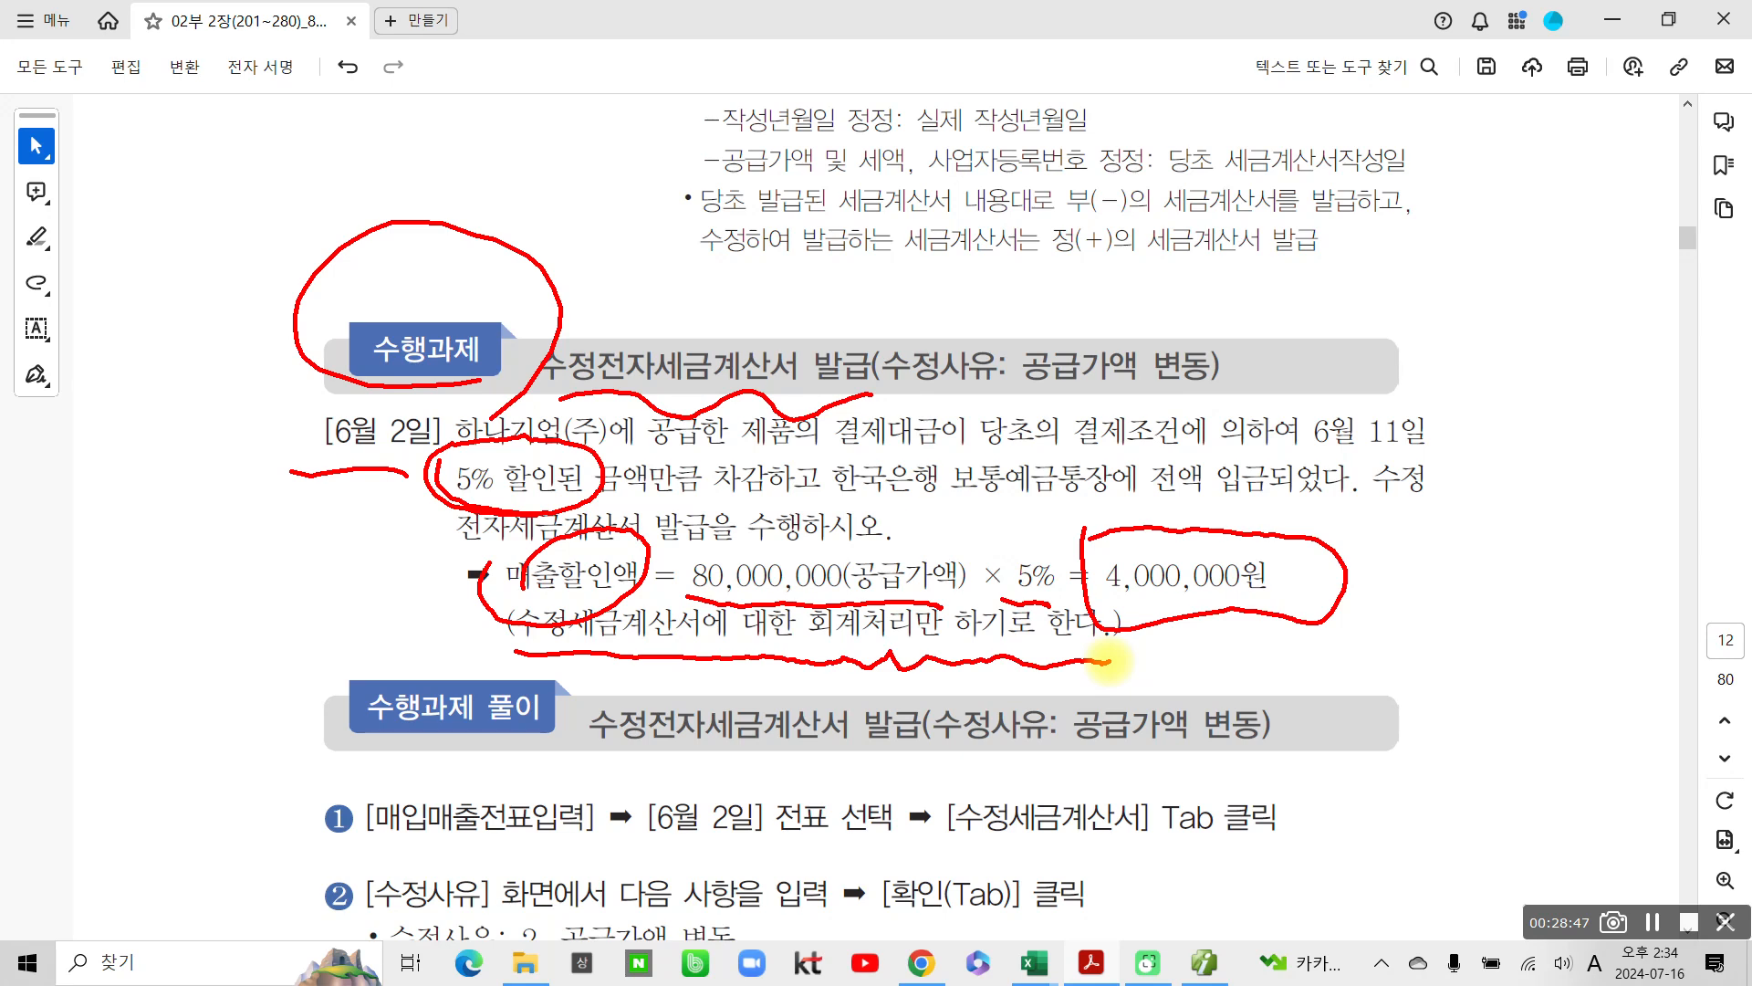
pyautogui.moveTo(835, 479)
pyautogui.mouseDown()
pyautogui.moveTo(1079, 497)
pyautogui.moveTo(922, 445)
pyautogui.moveTo(833, 471)
pyautogui.mouseUp()
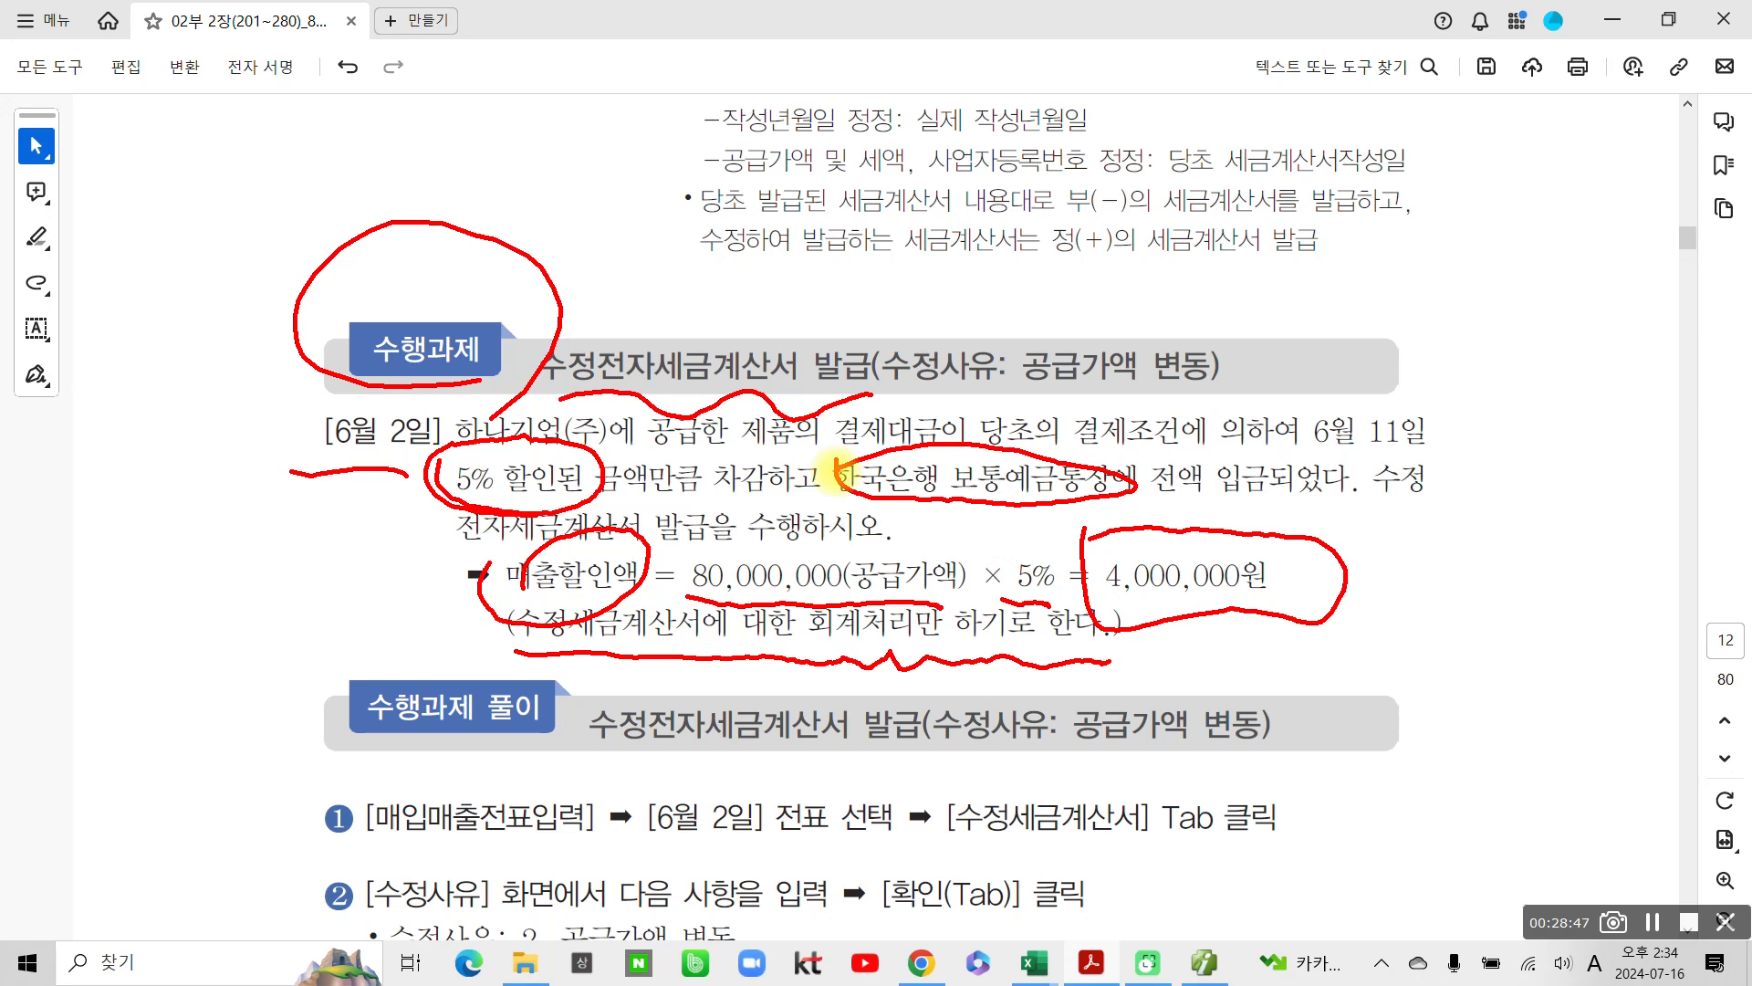
pyautogui.moveTo(1086, 547)
pyautogui.mouseDown()
pyautogui.moveTo(1314, 604)
pyautogui.moveTo(1284, 639)
pyautogui.mouseUp()
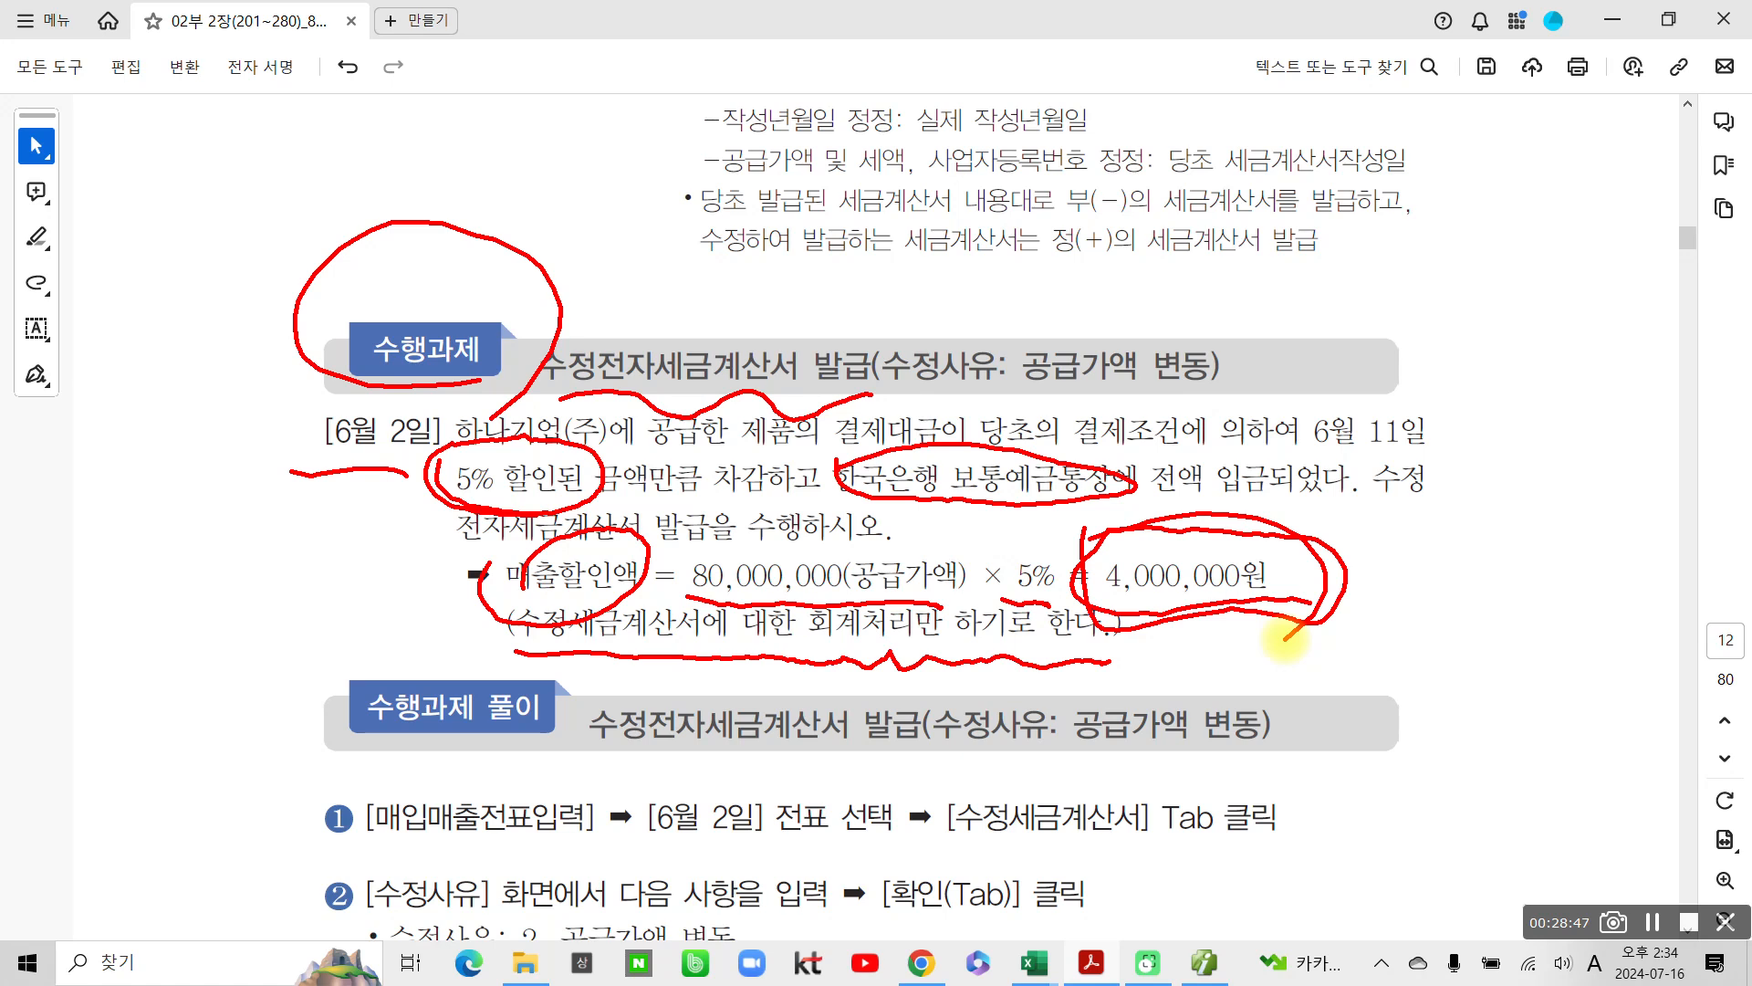
pyautogui.moveTo(1355, 601)
pyautogui.mouseDown()
pyautogui.moveTo(1406, 653)
pyautogui.moveTo(1383, 558)
pyautogui.moveTo(1360, 594)
pyautogui.mouseUp()
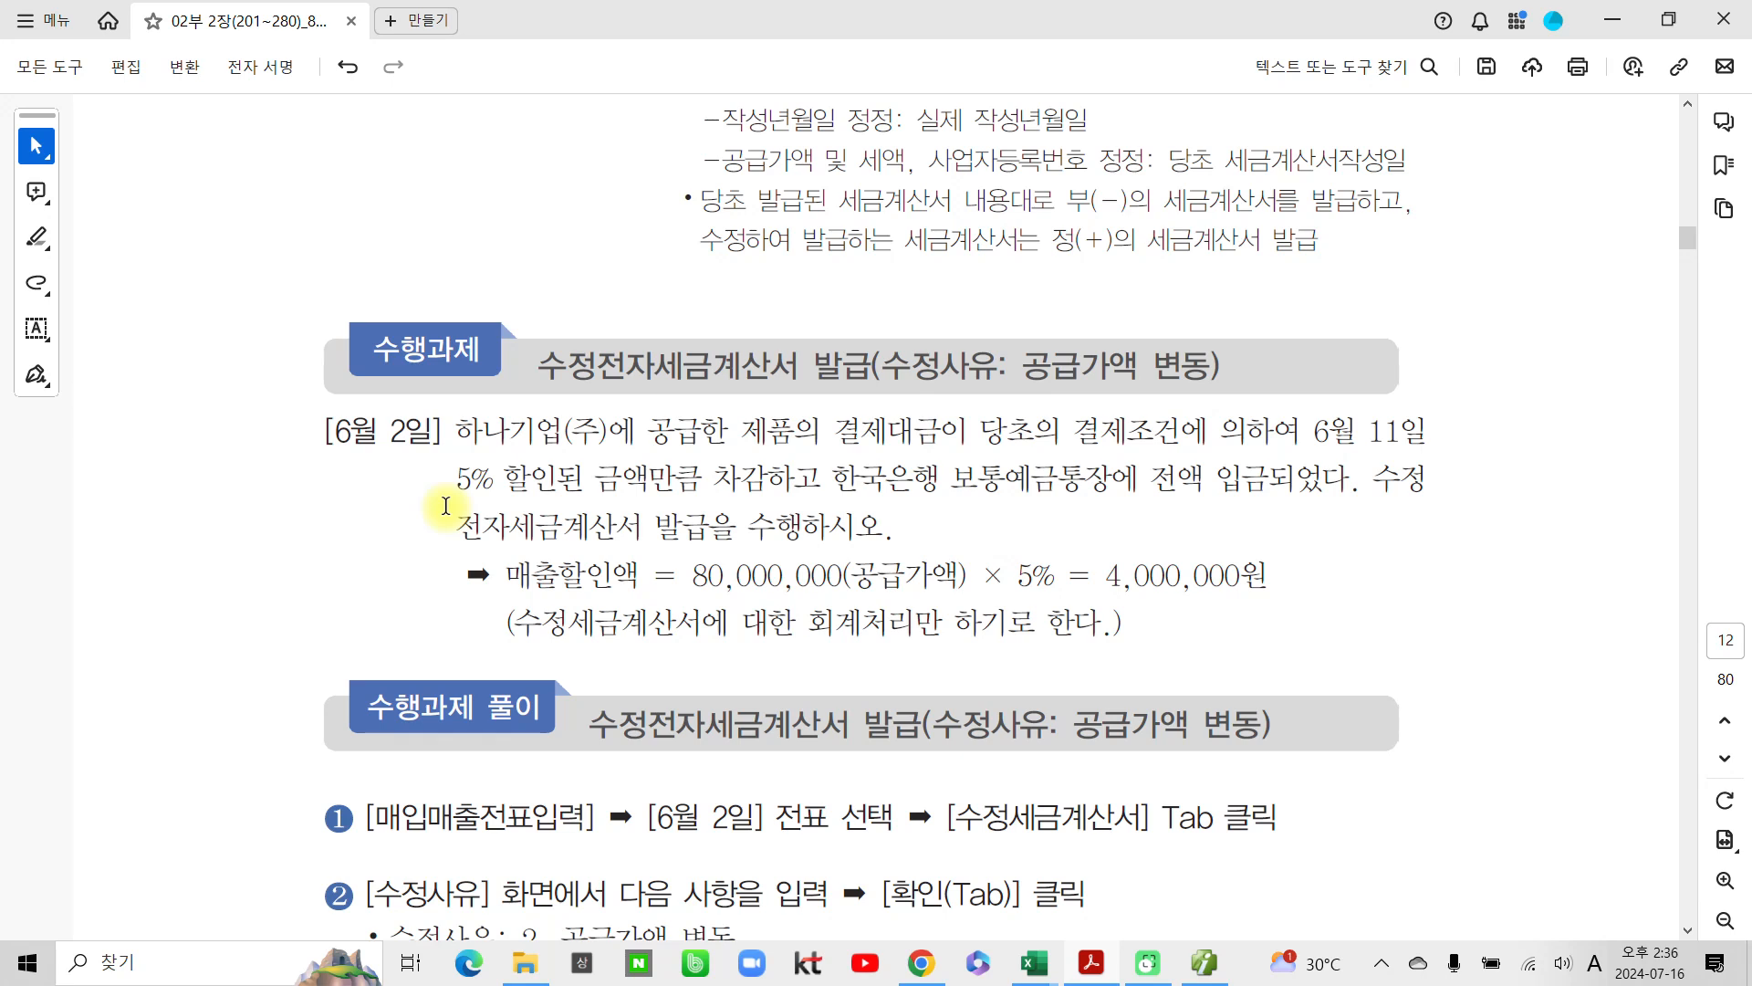
pyautogui.moveTo(1022, 365); pyautogui.dragTo(1191, 356)
pyautogui.click(1247, 402)
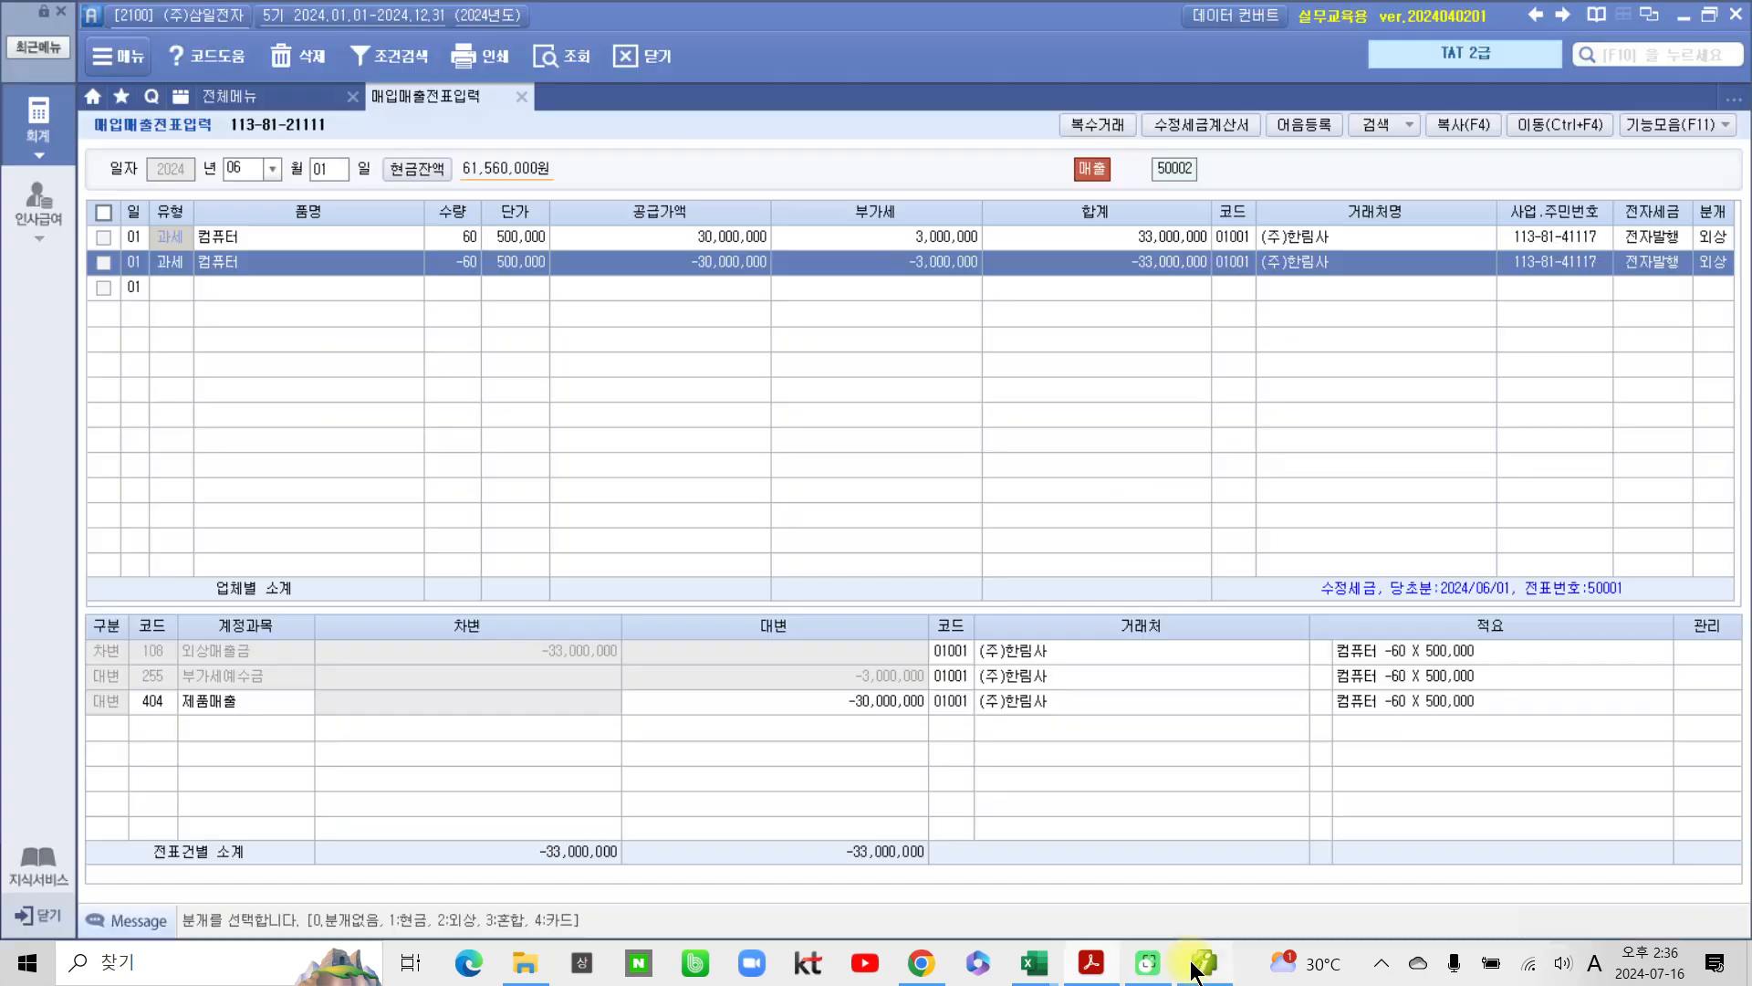
# Step: Switch to 매입매출전표입력, load the June 2 vouchers and select the 하나기업(주) 노트북 sale to check its journal entries
pyautogui.click(1204, 962)
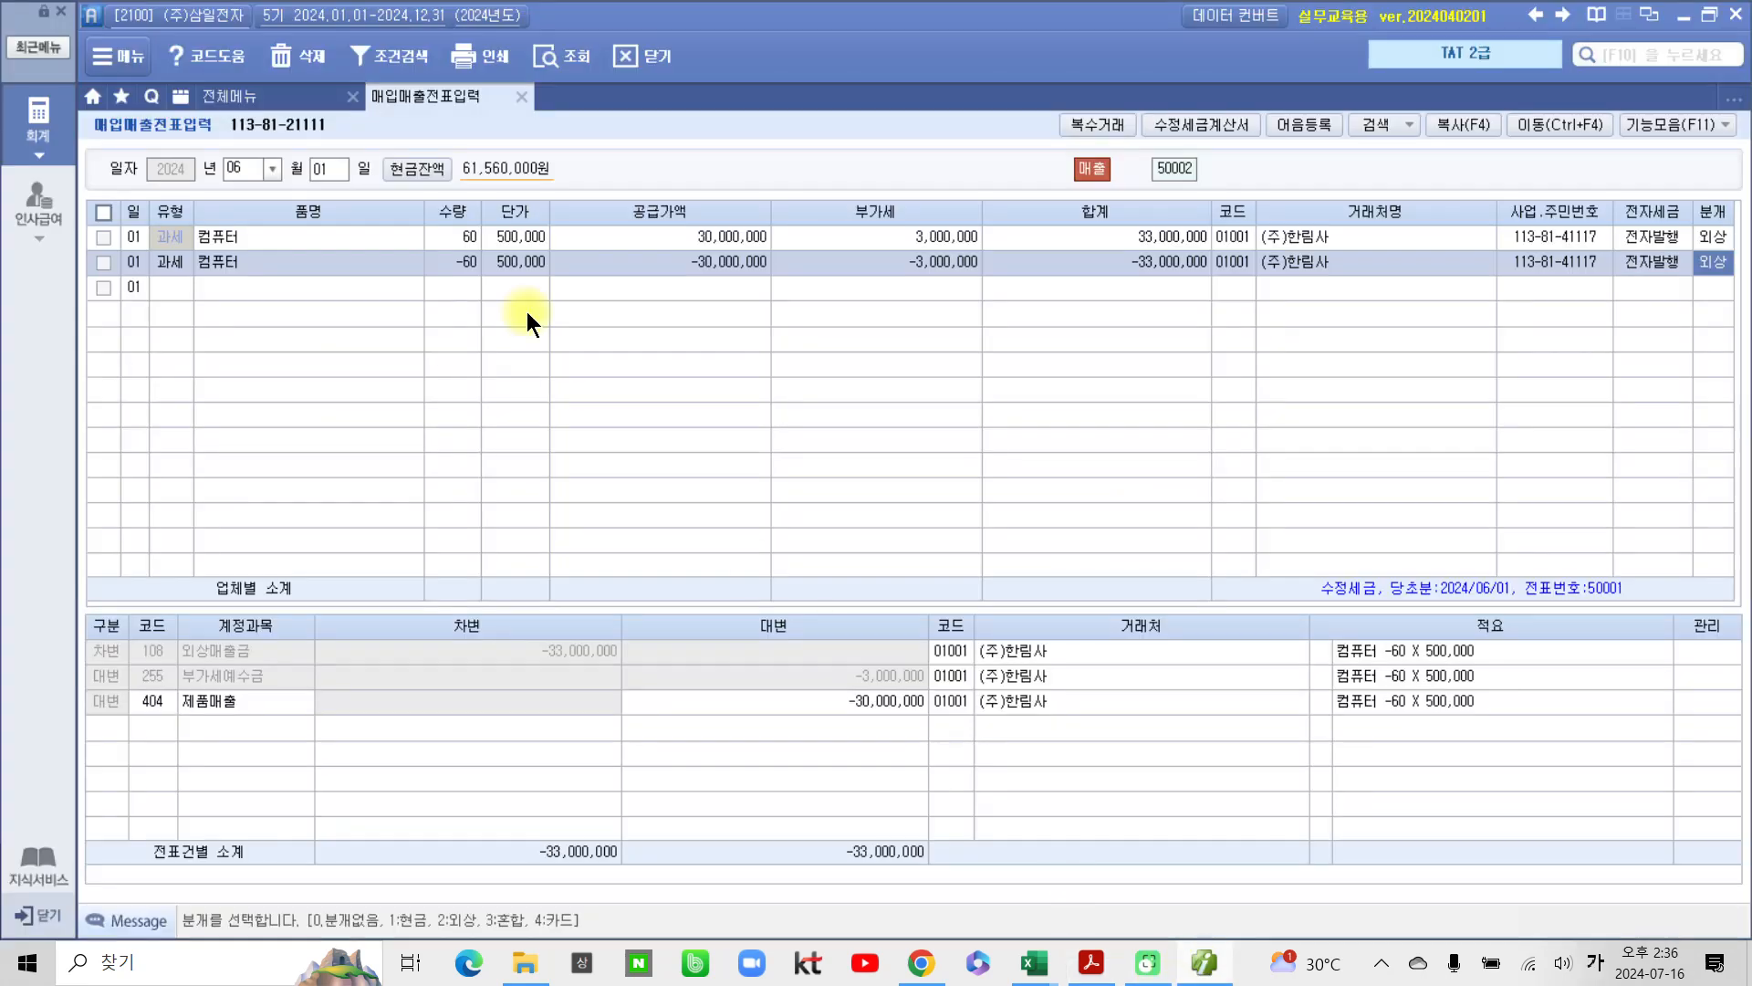
pyautogui.click(327, 174)
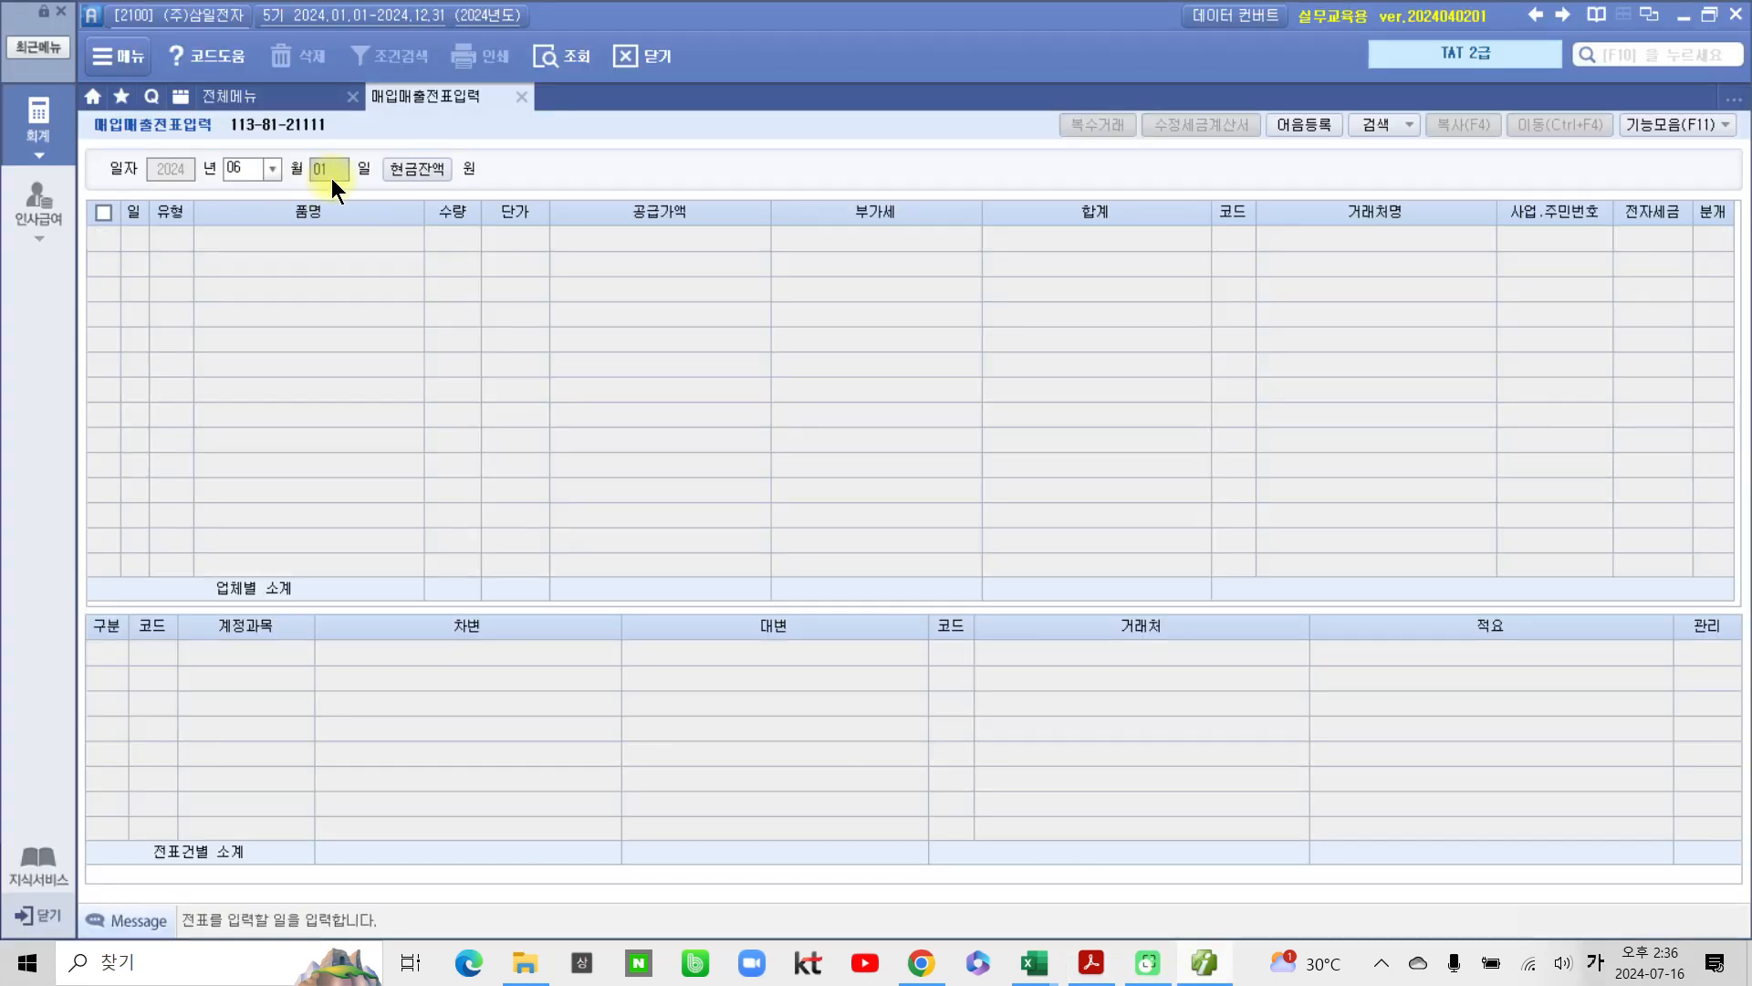
pyautogui.press('Return')
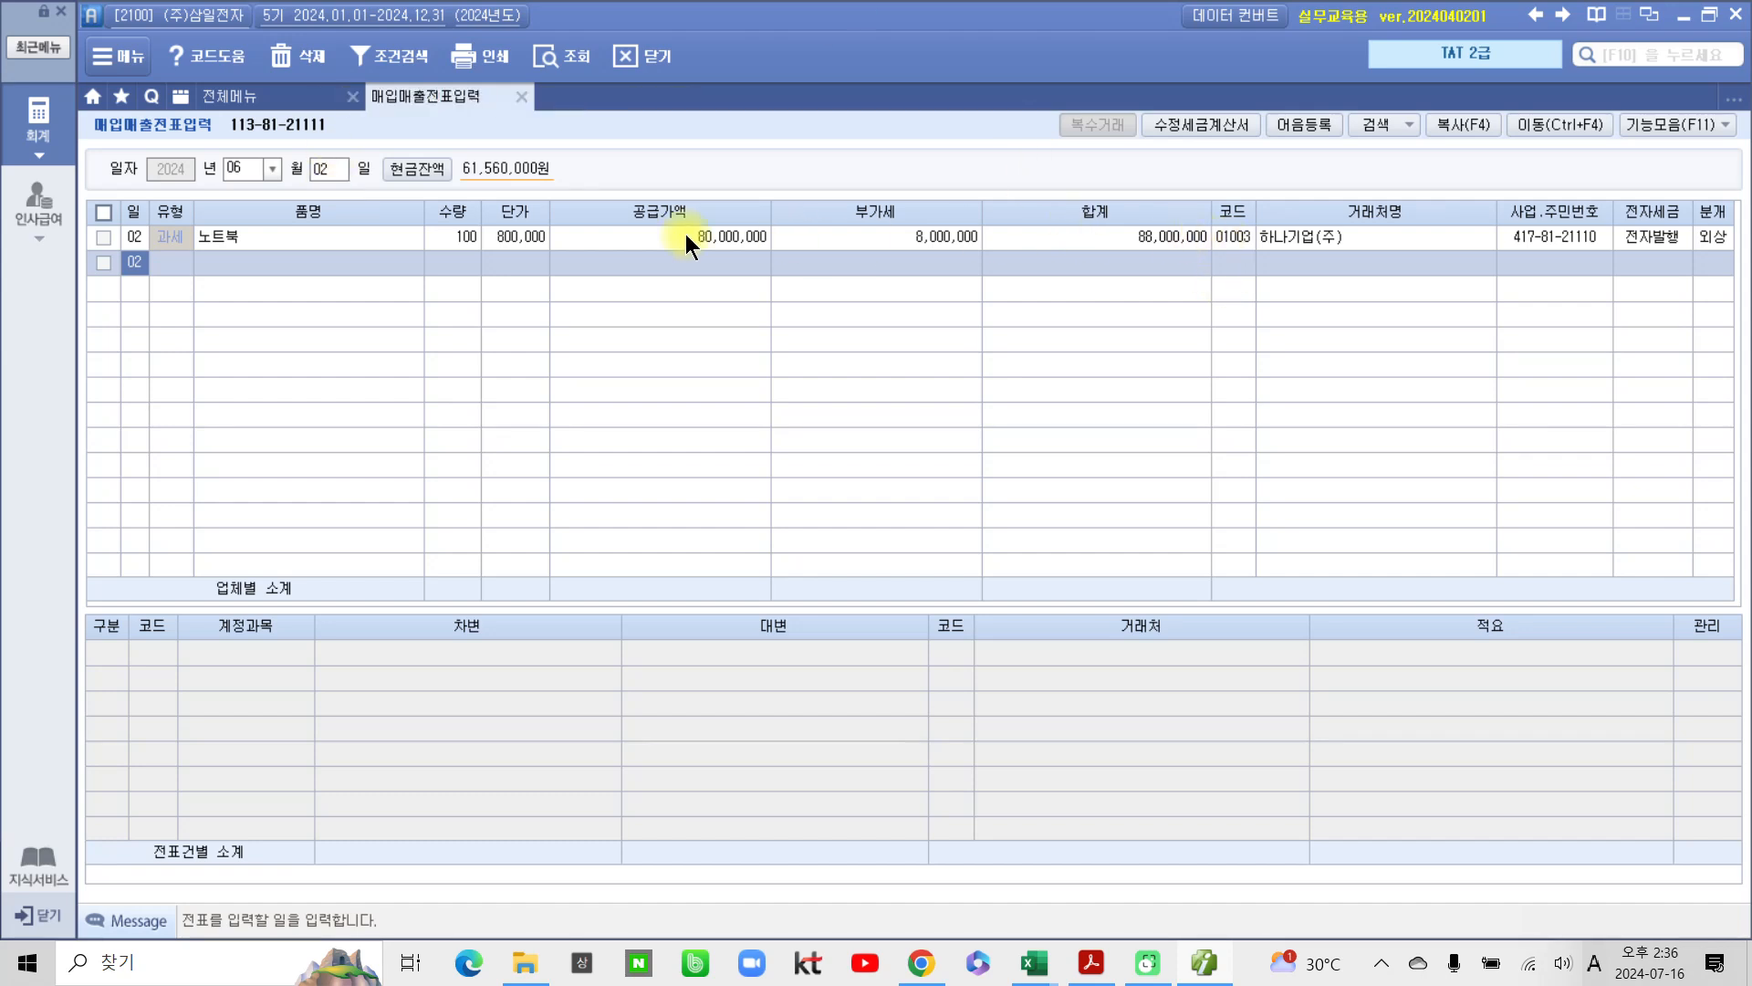
pyautogui.click(103, 238)
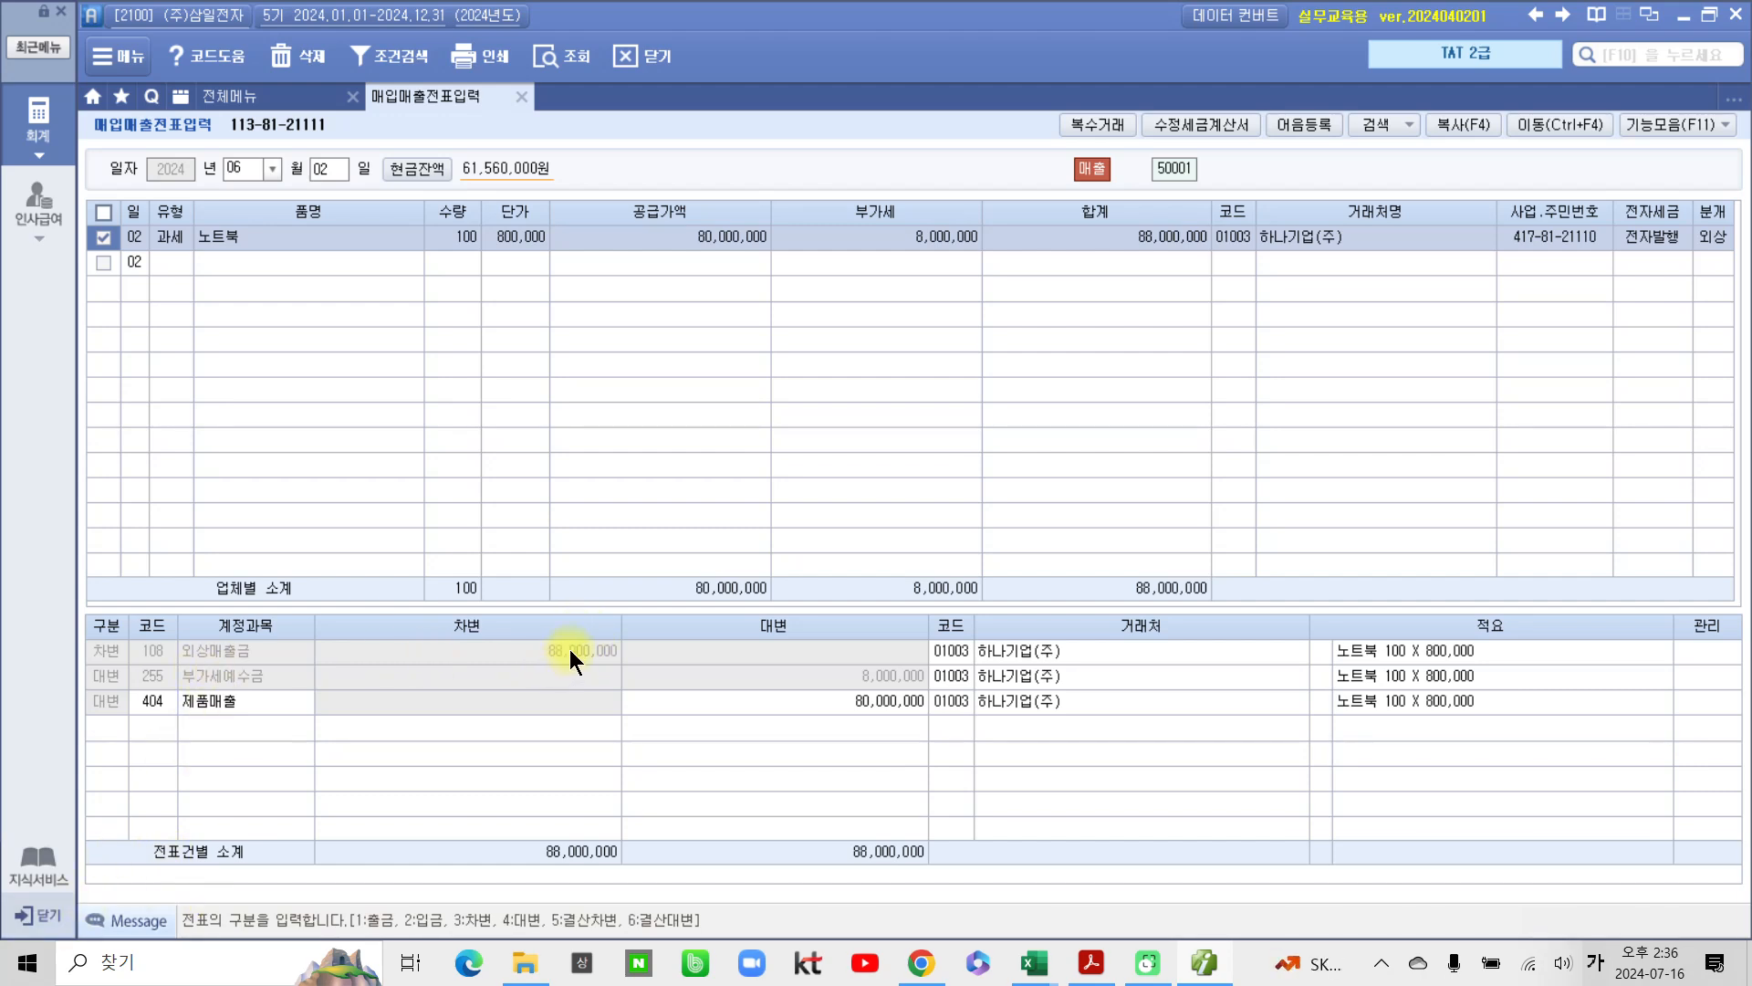
pyautogui.click(803, 675)
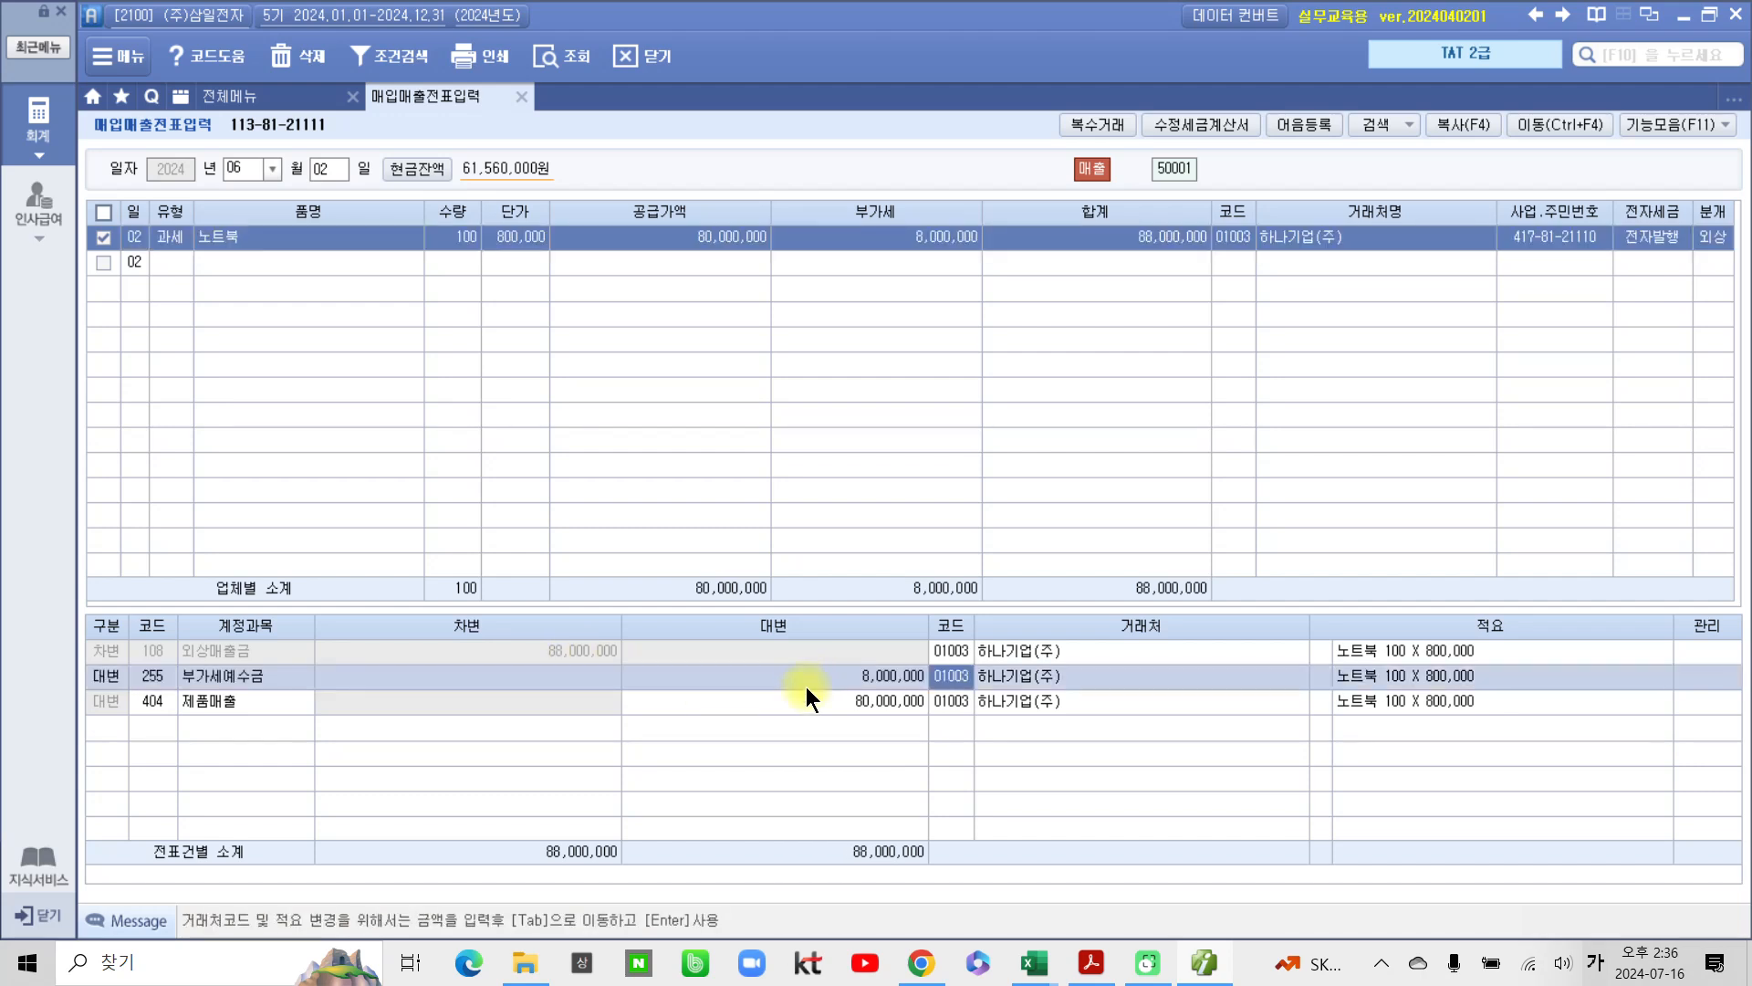
pyautogui.click(827, 702)
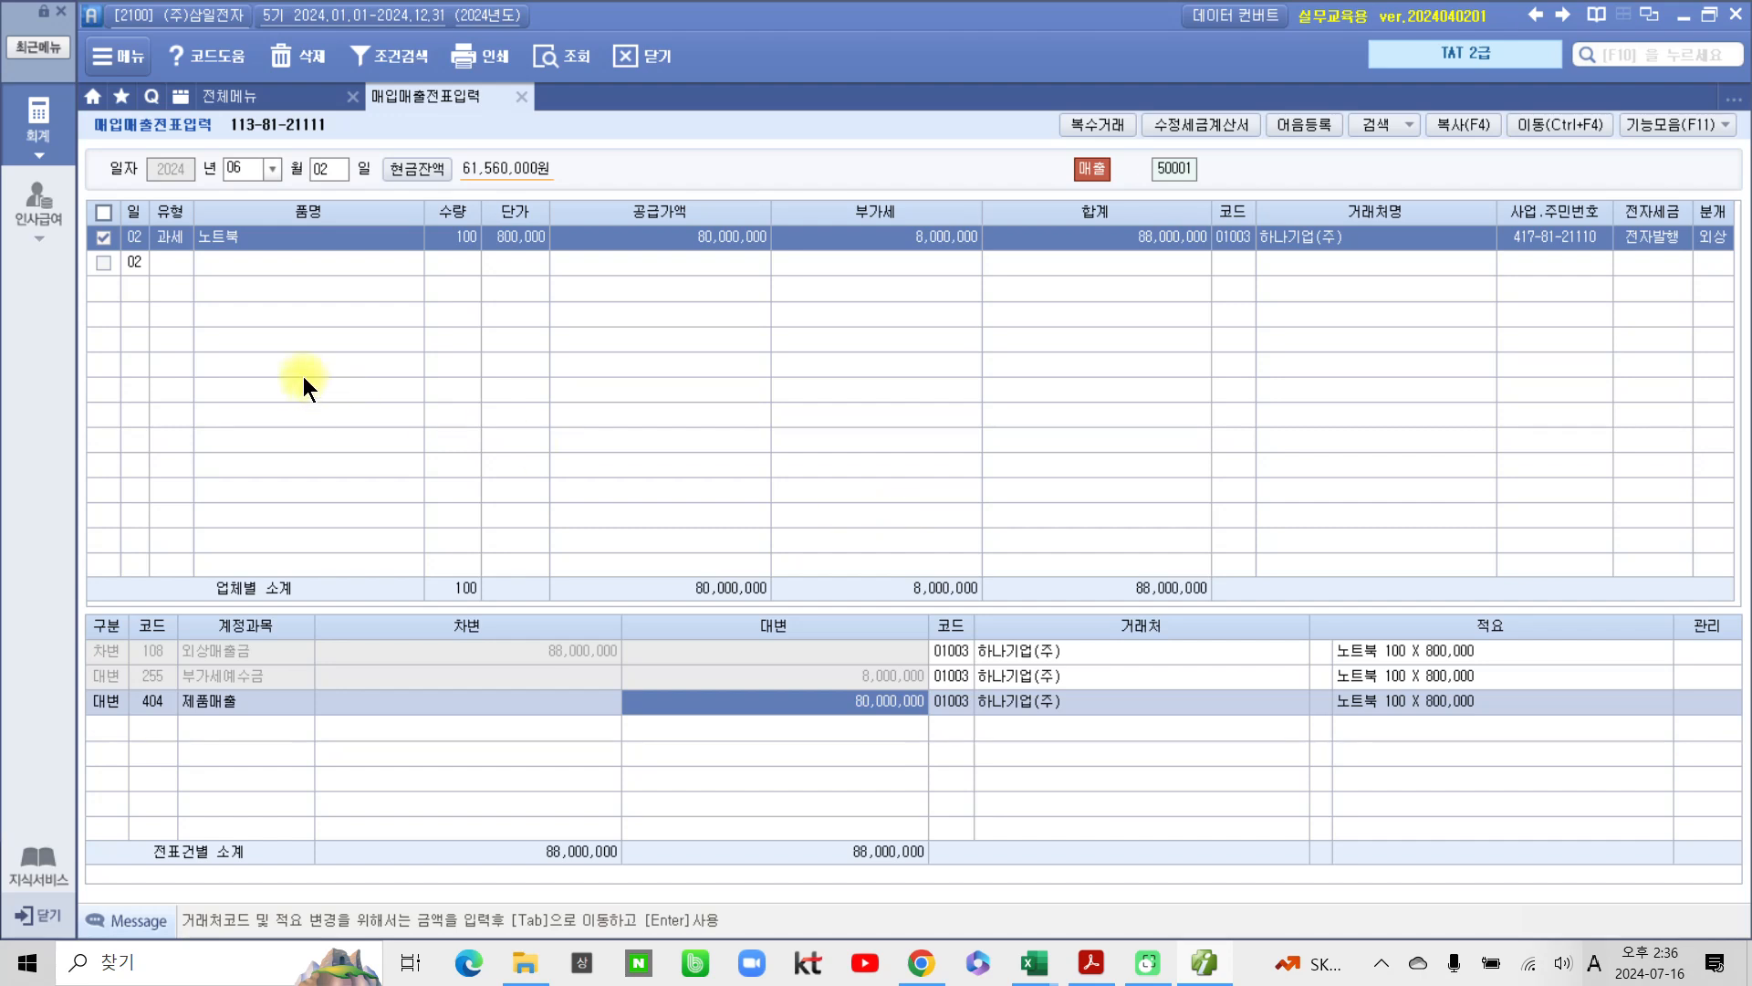
# Step: Start an amended tax invoice (수정세금계산서) for the selected 노트북 voucher with the reason 2. 공급가액 변동
pyautogui.moveTo(71, 220); pyautogui.dragTo(137, 258)
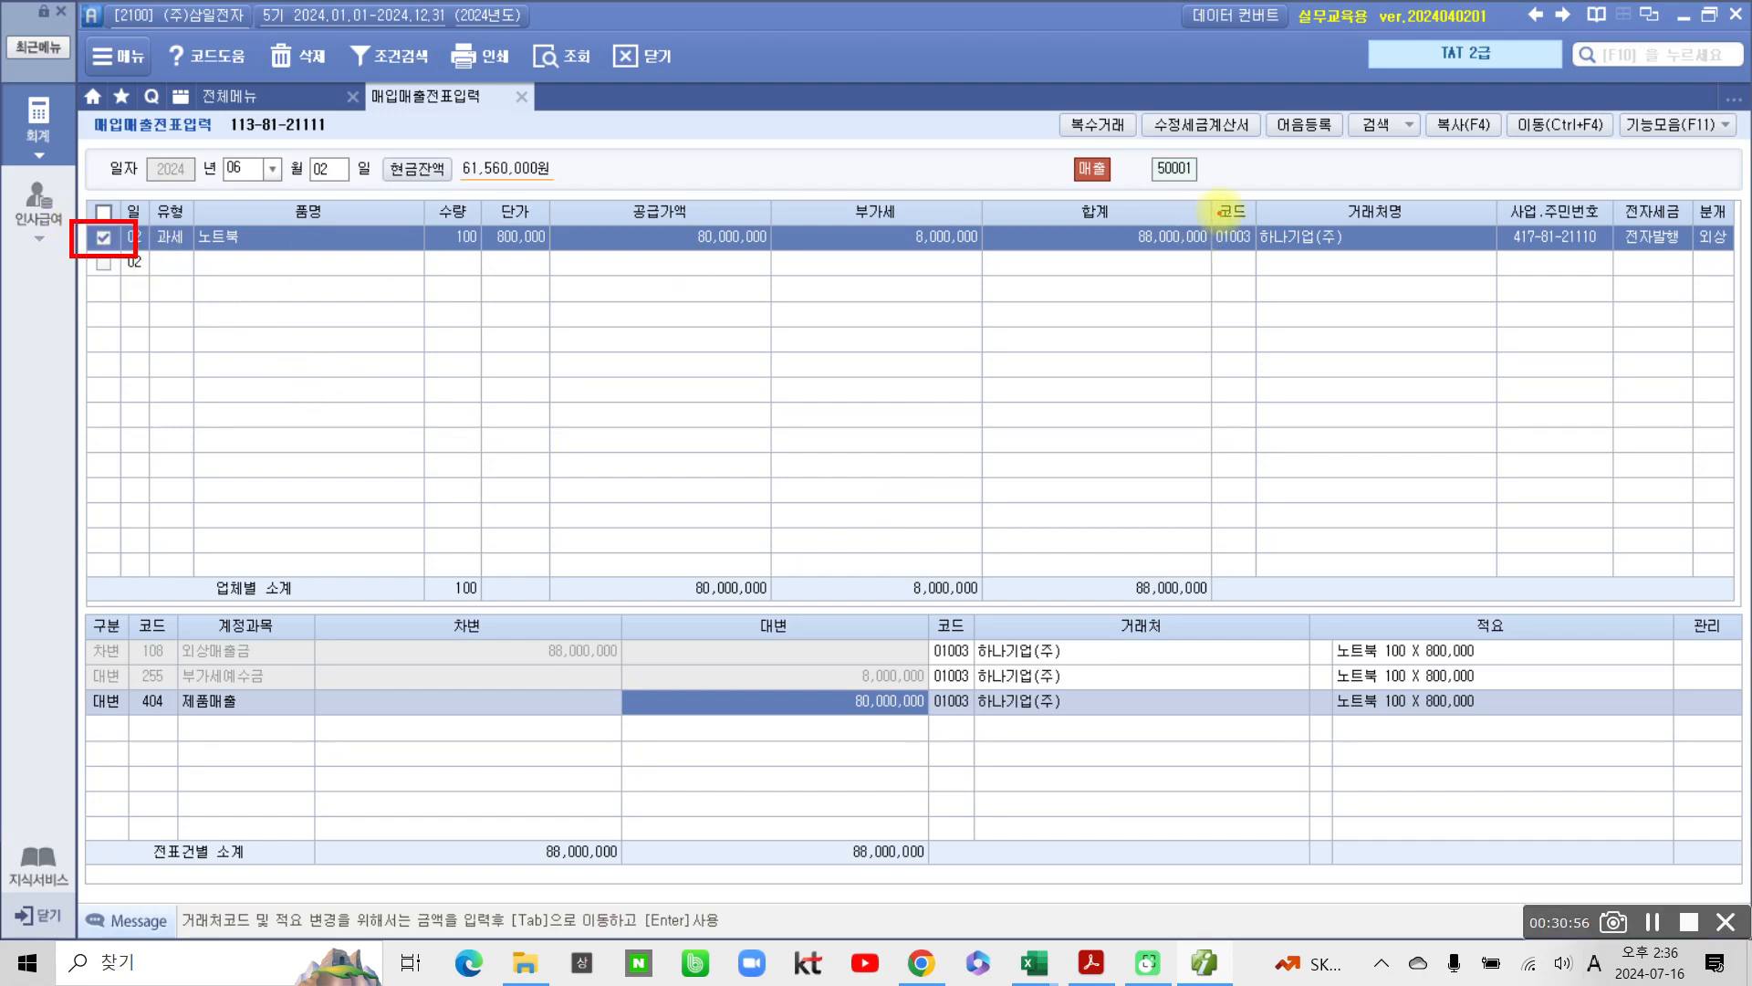
pyautogui.moveTo(1175, 75)
pyautogui.mouseDown()
pyautogui.moveTo(1187, 163)
pyautogui.moveTo(1269, 102)
pyautogui.moveTo(1176, 75)
pyautogui.moveTo(1183, 97)
pyautogui.mouseUp()
pyautogui.press('Escape')
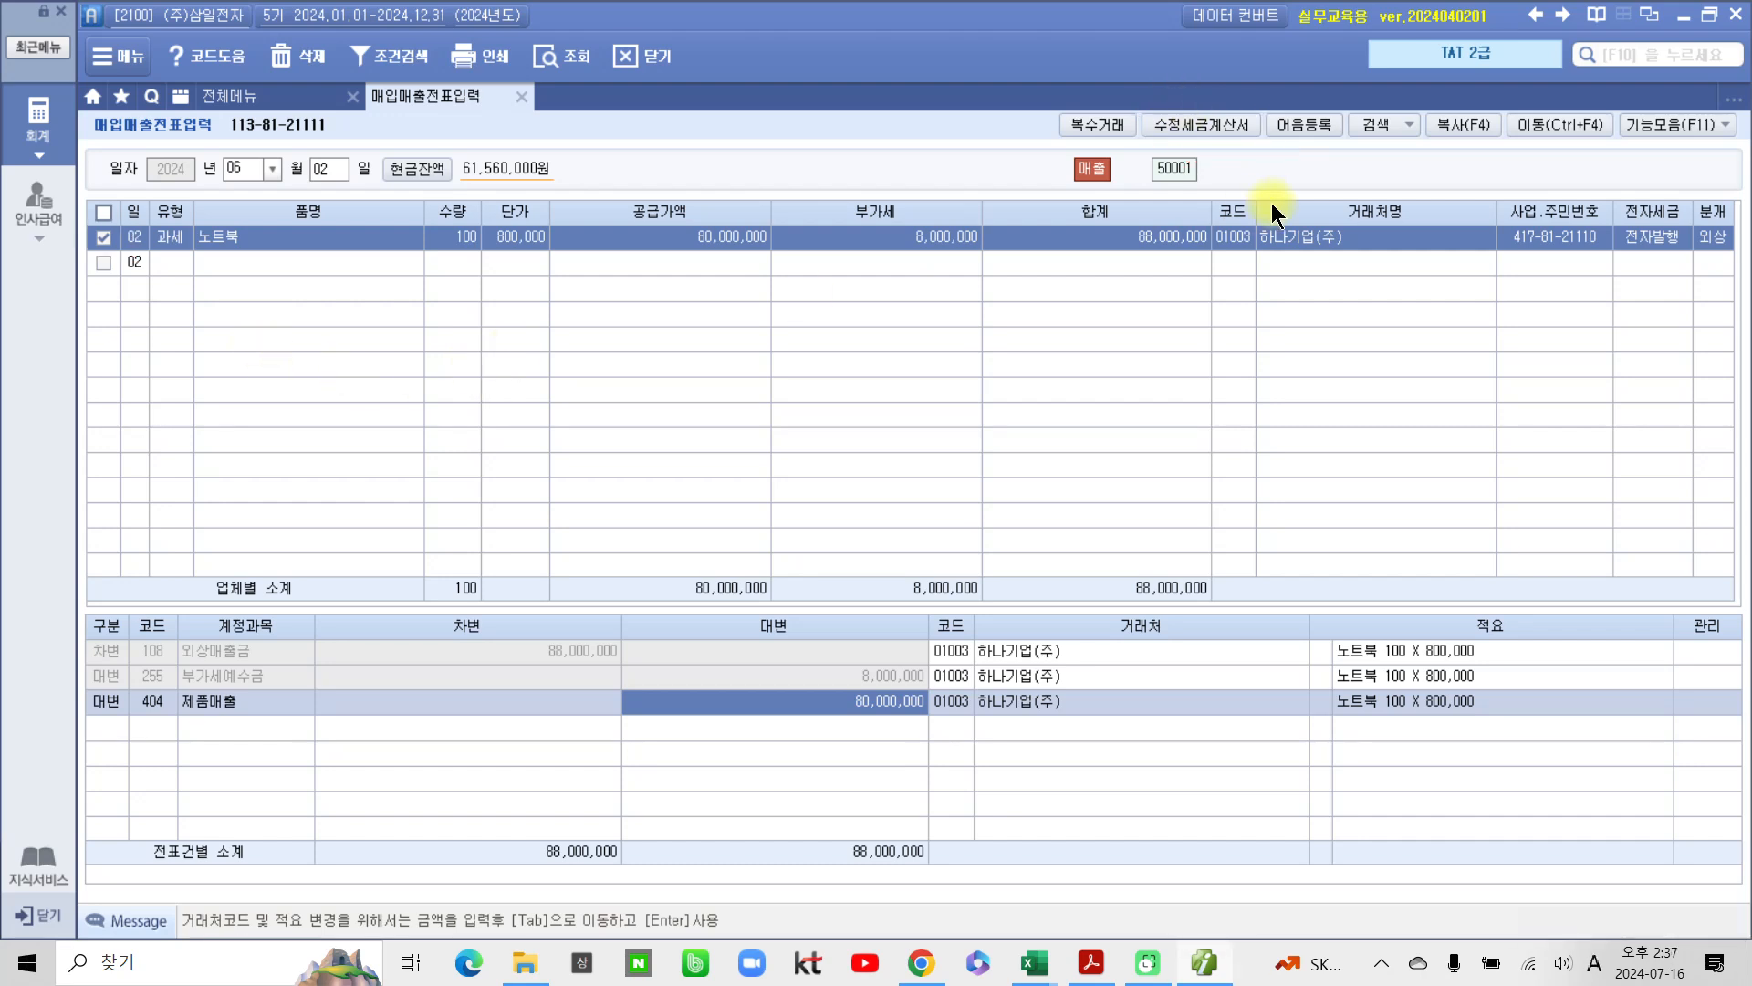
pyautogui.click(1208, 130)
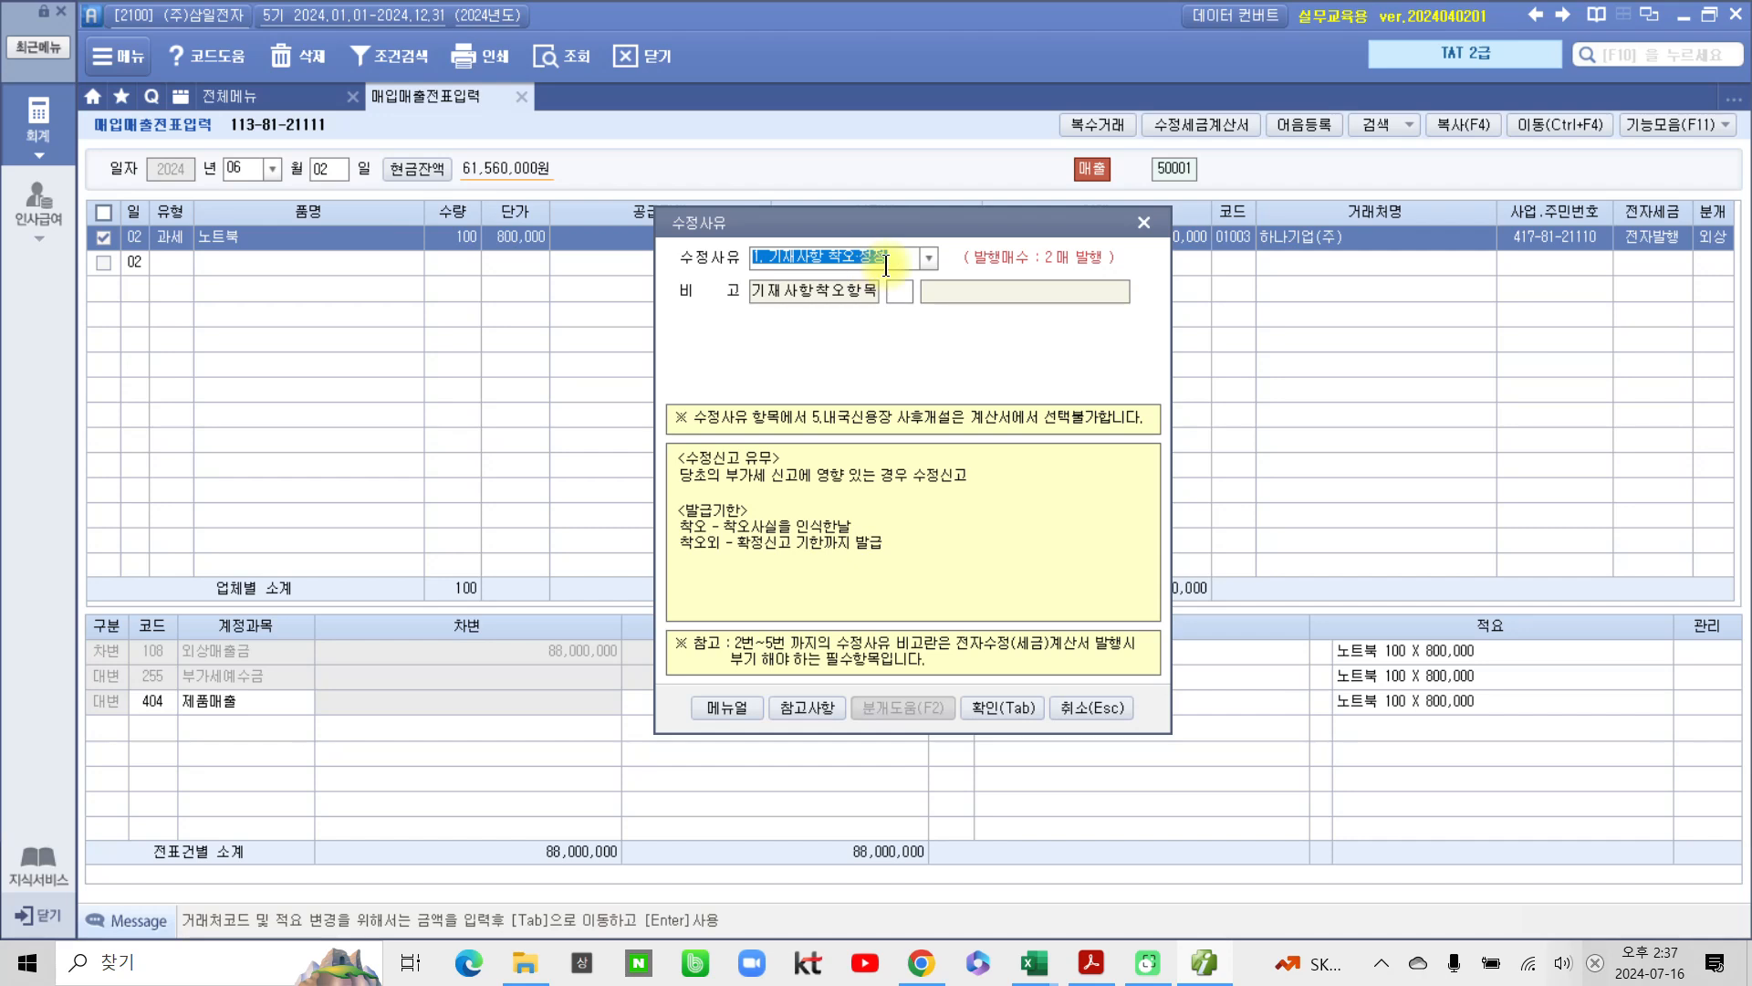
pyautogui.click(929, 258)
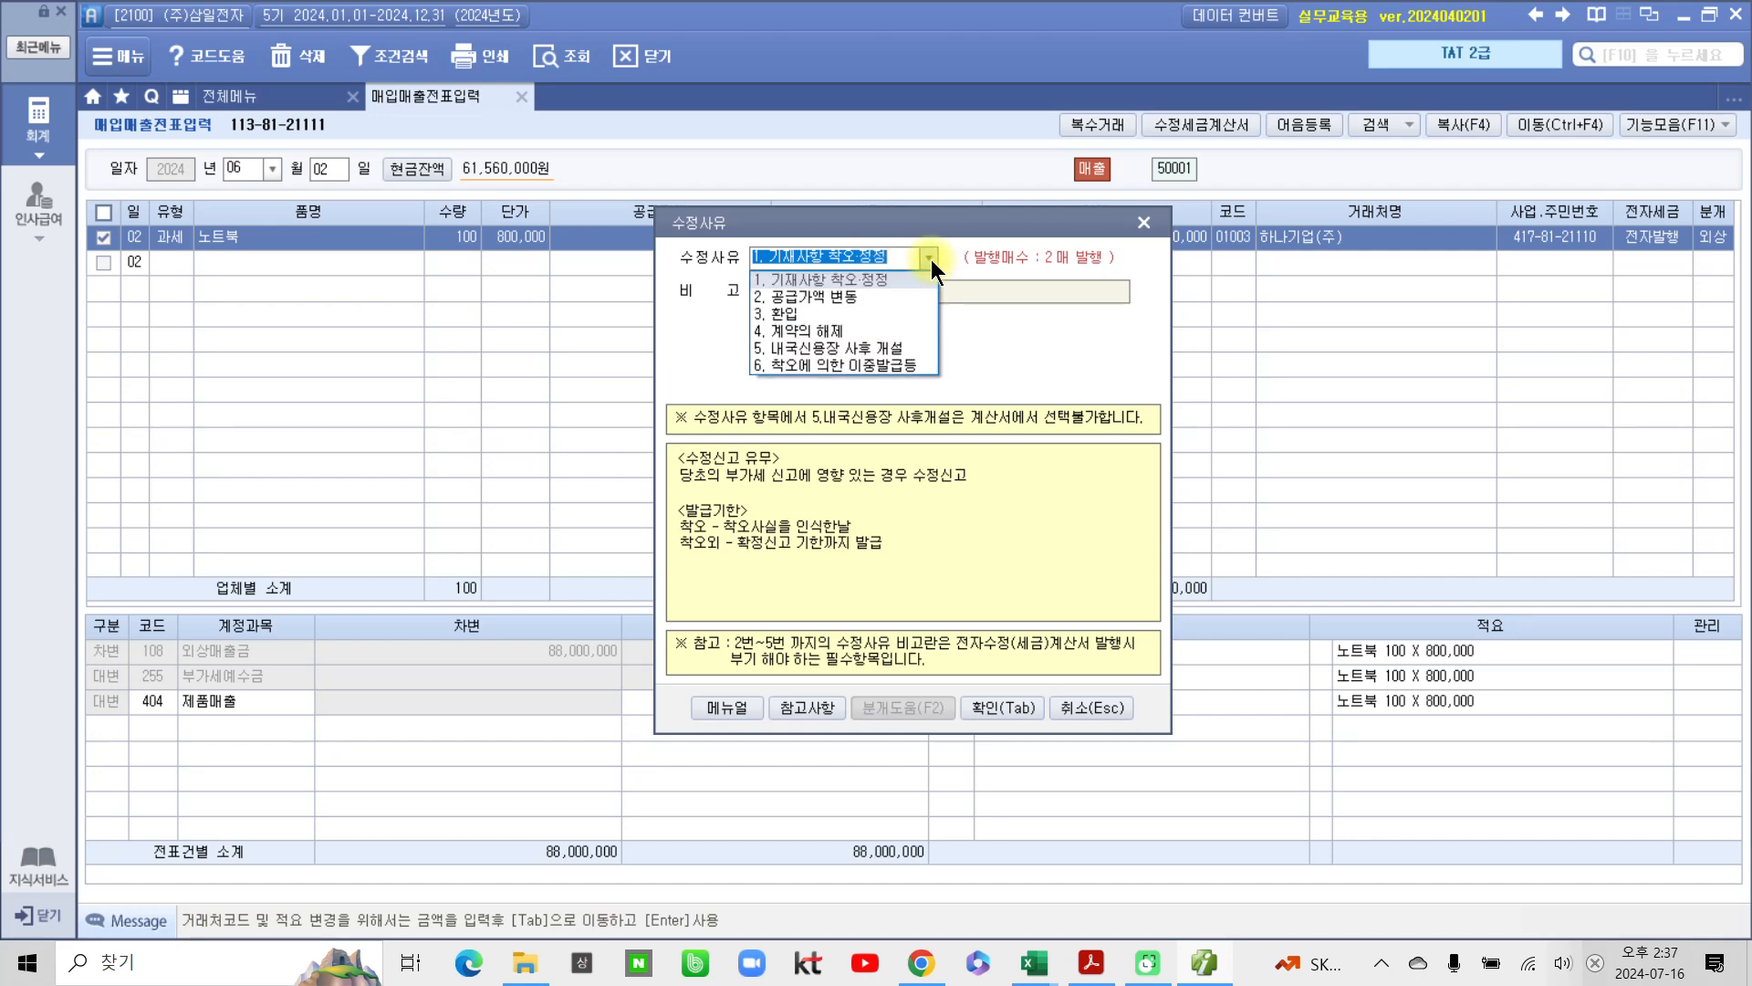
pyautogui.click(849, 294)
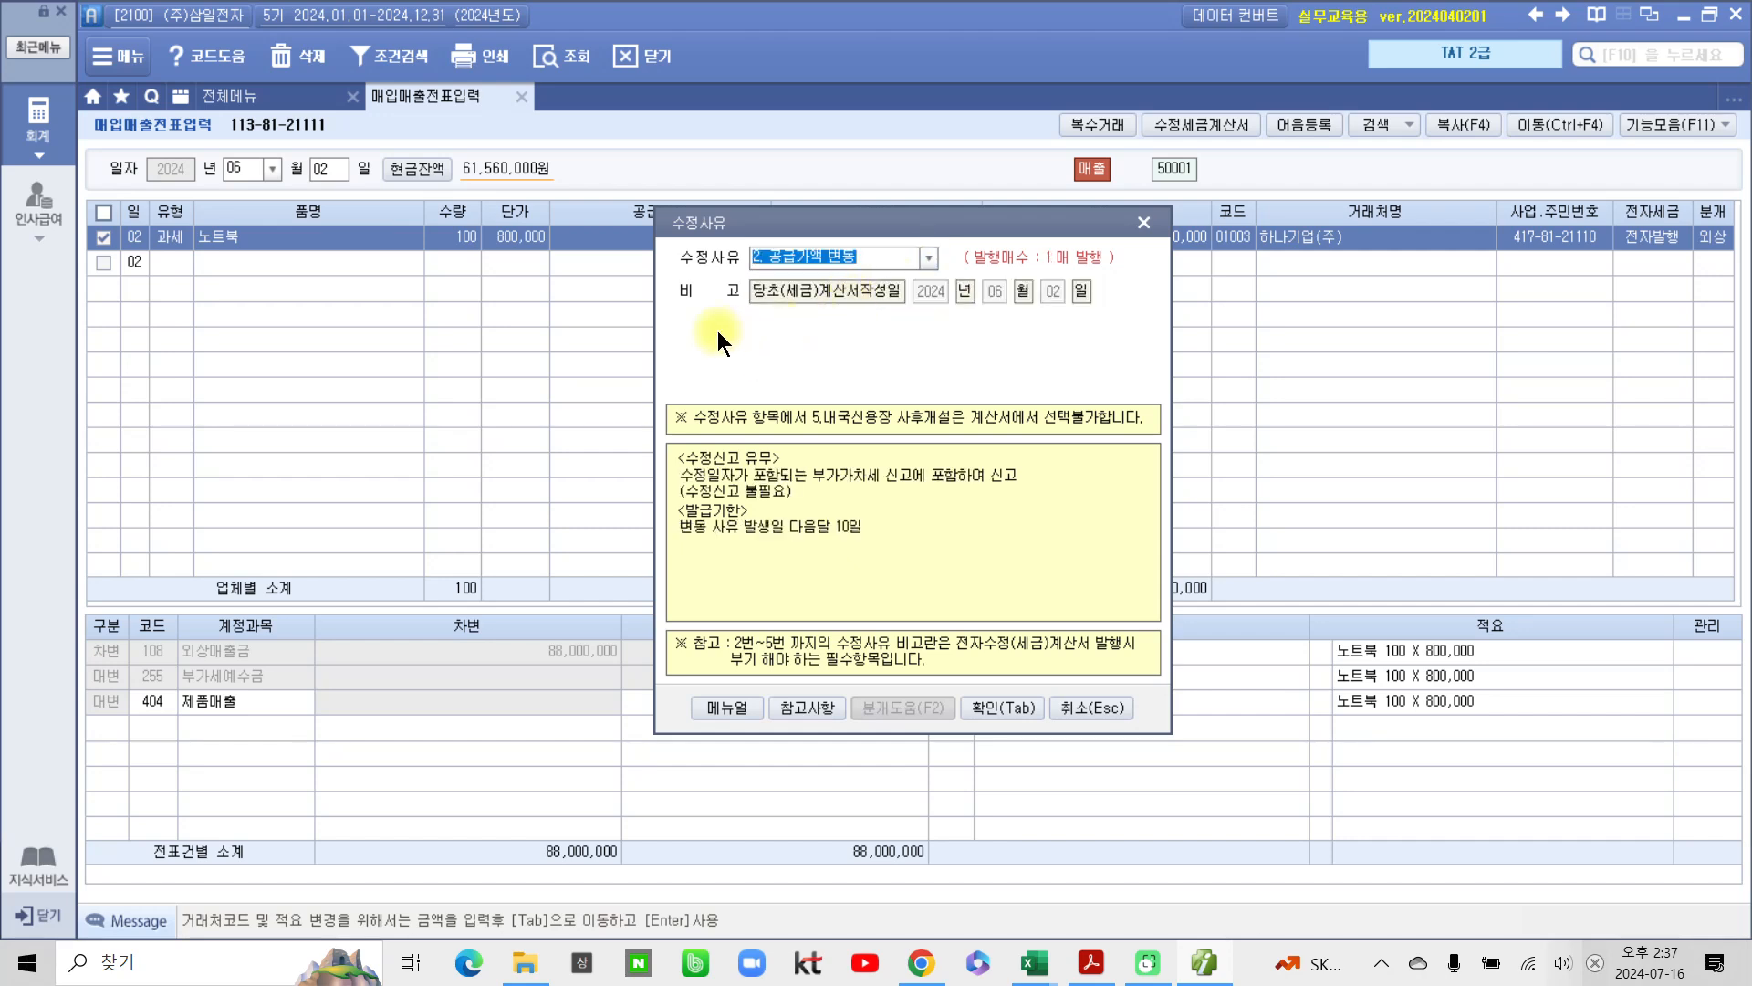
pyautogui.click(1002, 708)
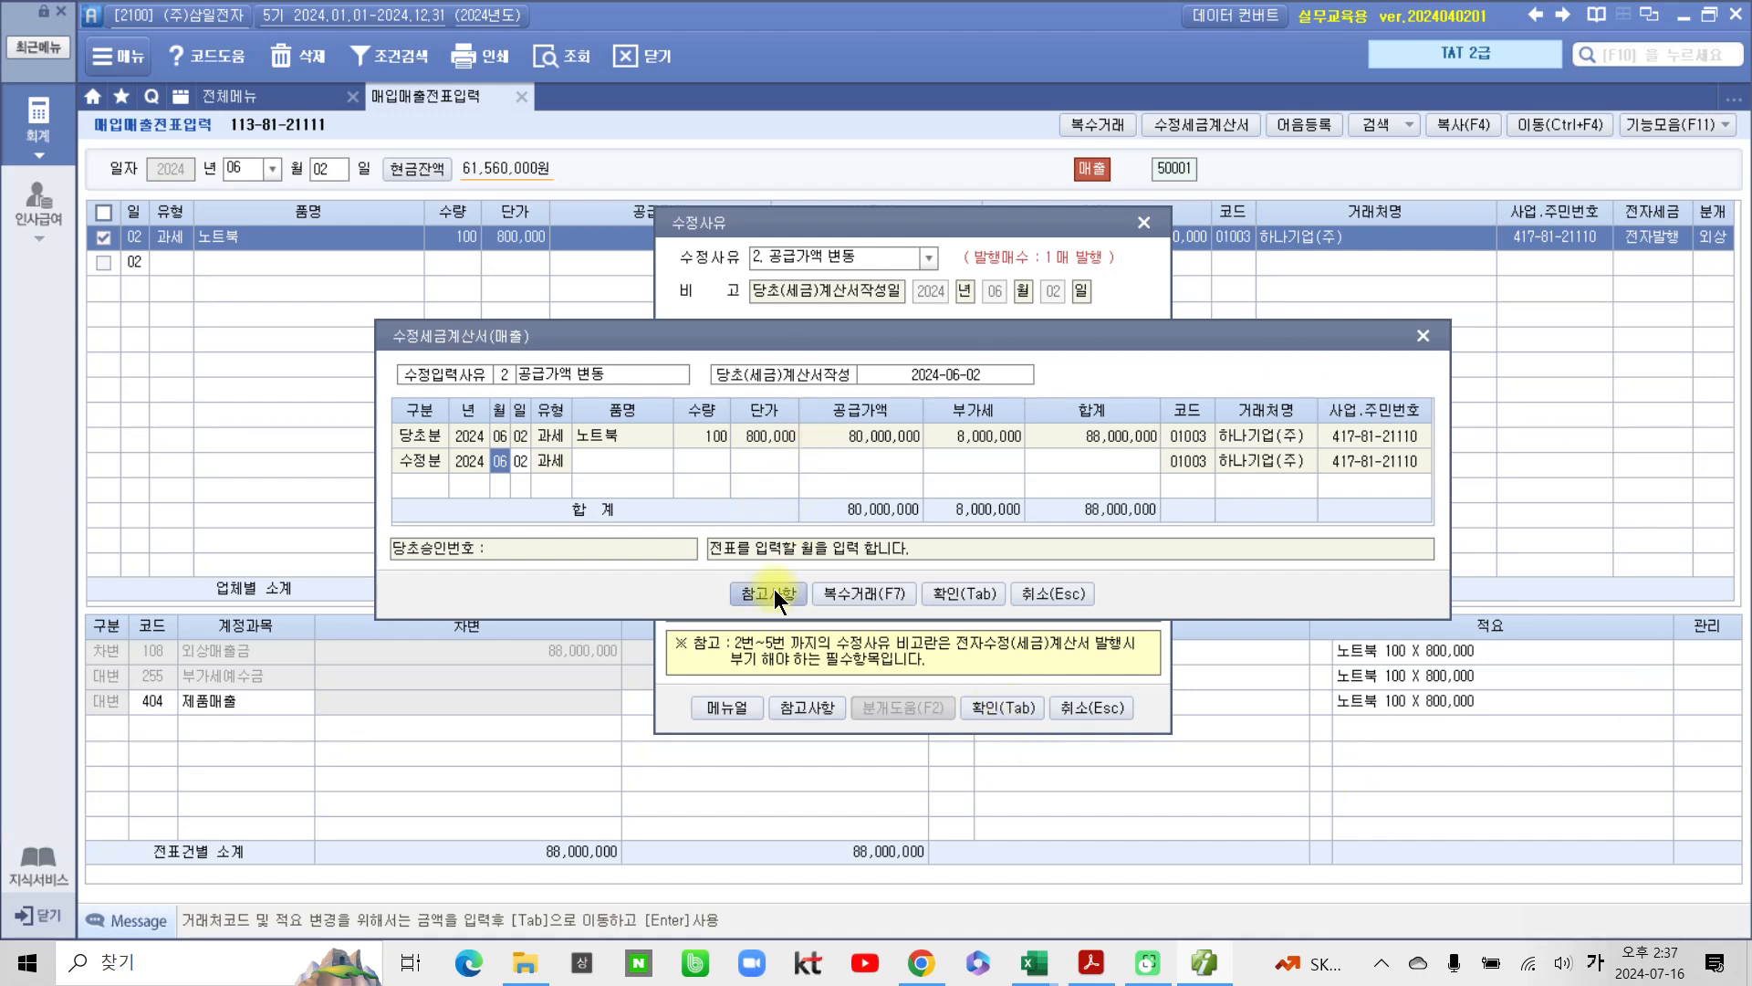
# Step: Examine the number of invoices to issue, the 수정분 row and its month and day fields for the supply amount change
pyautogui.moveTo(991, 209)
pyautogui.mouseDown()
pyautogui.moveTo(1155, 279)
pyautogui.moveTo(1013, 201)
pyautogui.mouseUp()
pyautogui.moveTo(994, 294); pyautogui.dragTo(1036, 194)
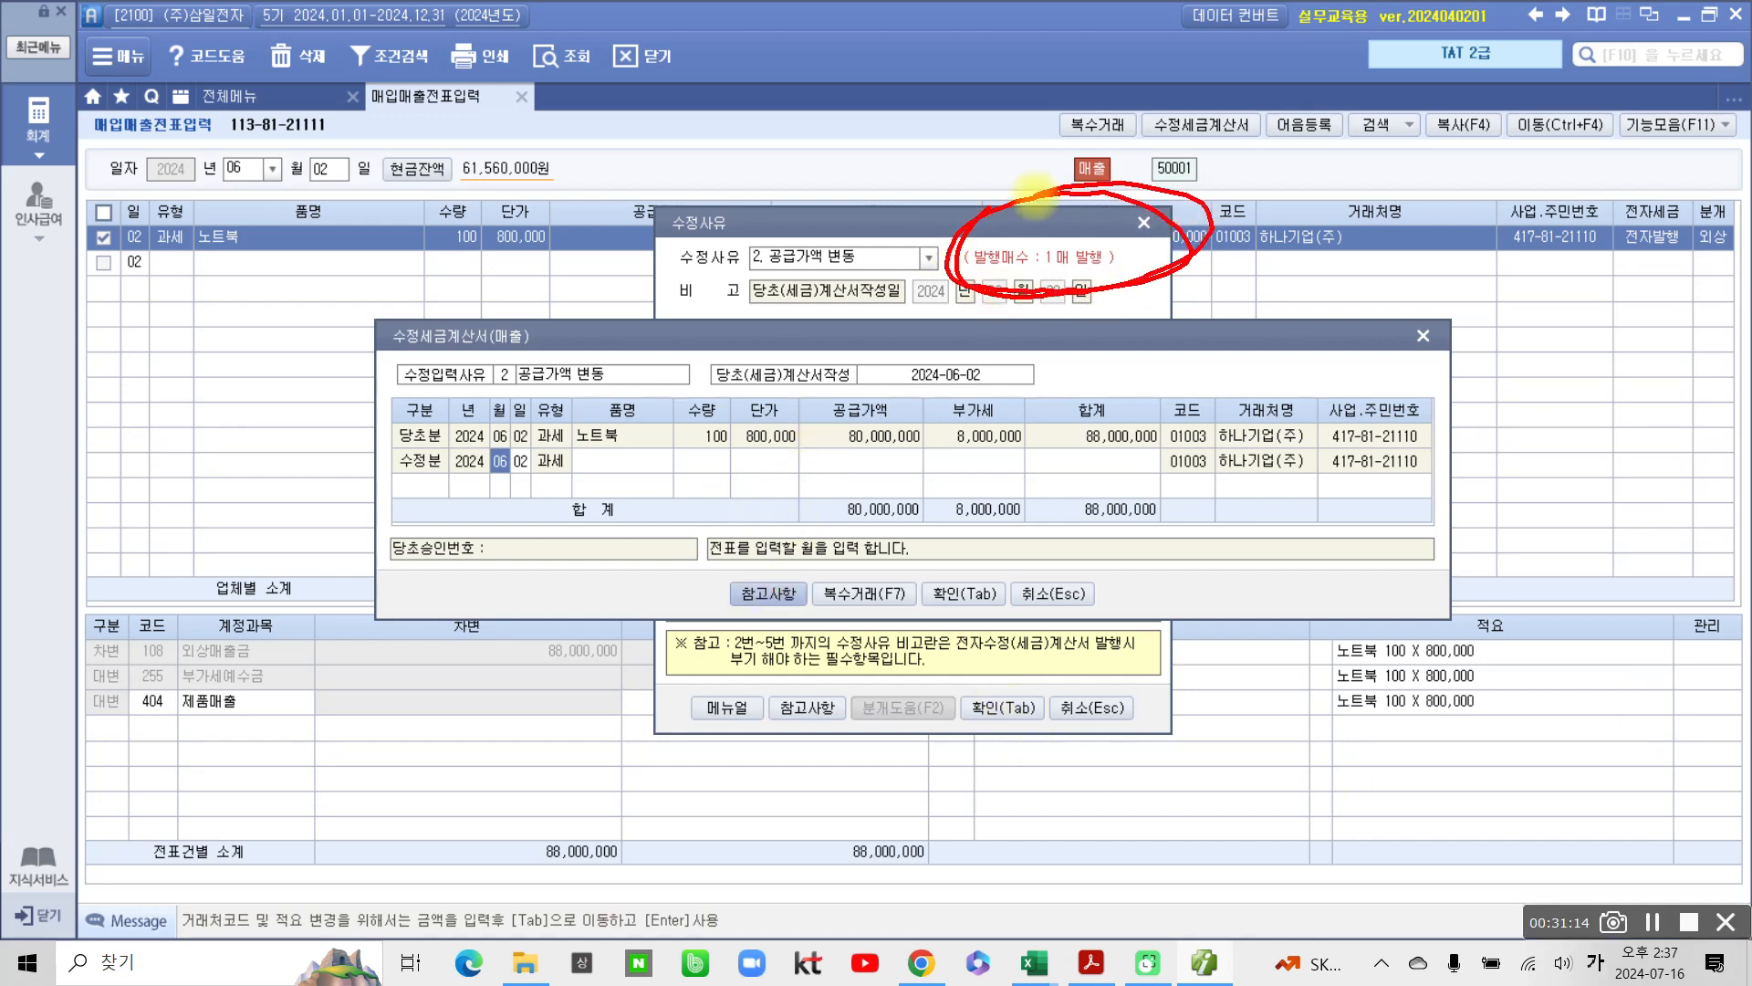
pyautogui.moveTo(392, 465)
pyautogui.mouseDown()
pyautogui.moveTo(607, 496)
pyautogui.moveTo(1406, 529)
pyautogui.moveTo(1396, 438)
pyautogui.moveTo(662, 442)
pyautogui.moveTo(428, 508)
pyautogui.mouseUp()
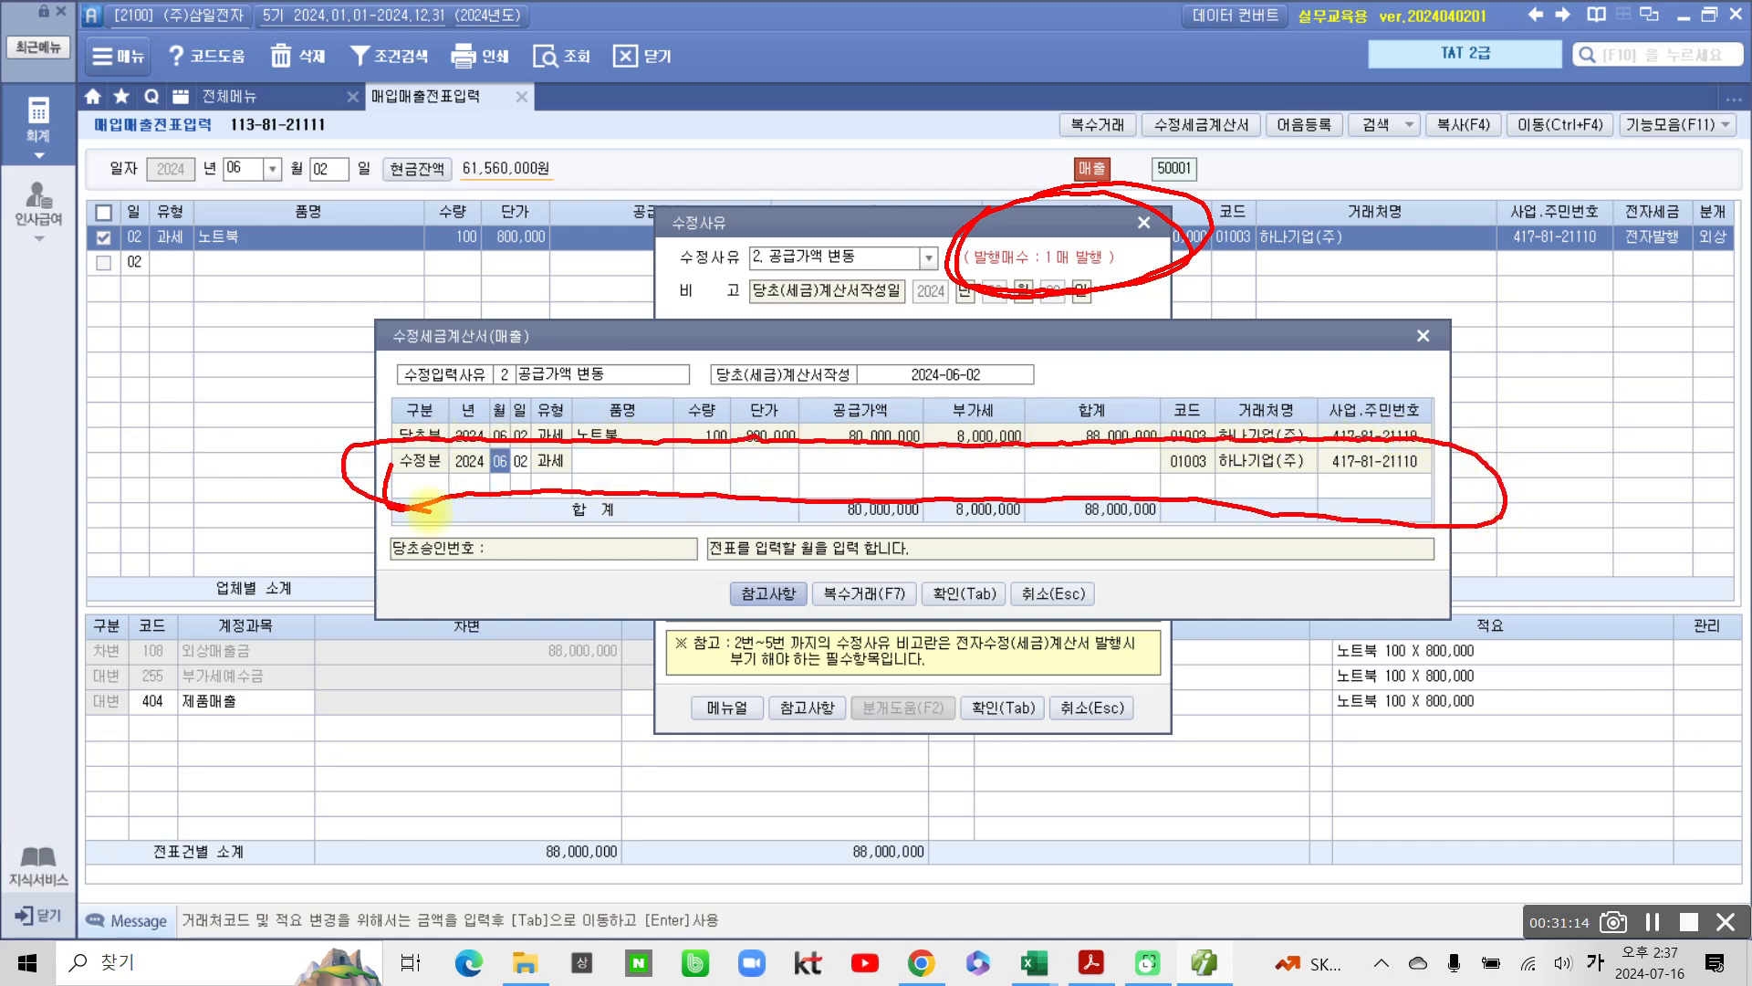
pyautogui.press('Escape')
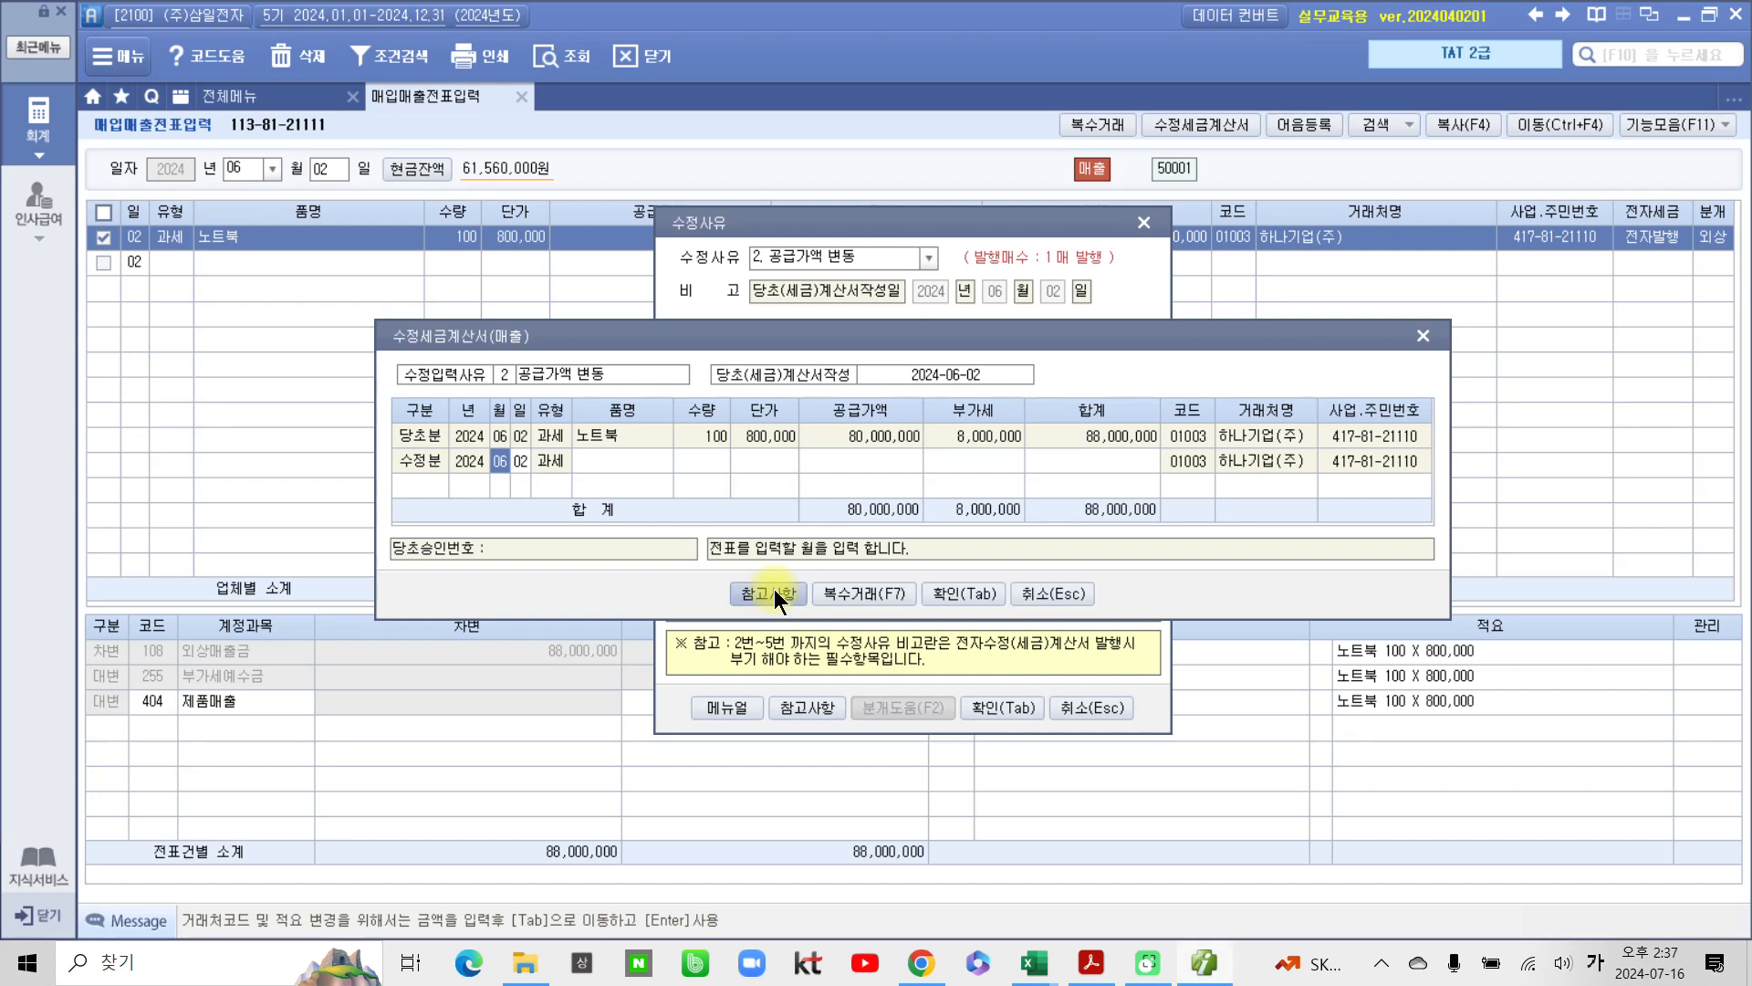
pyautogui.moveTo(511, 409); pyautogui.dragTo(520, 464)
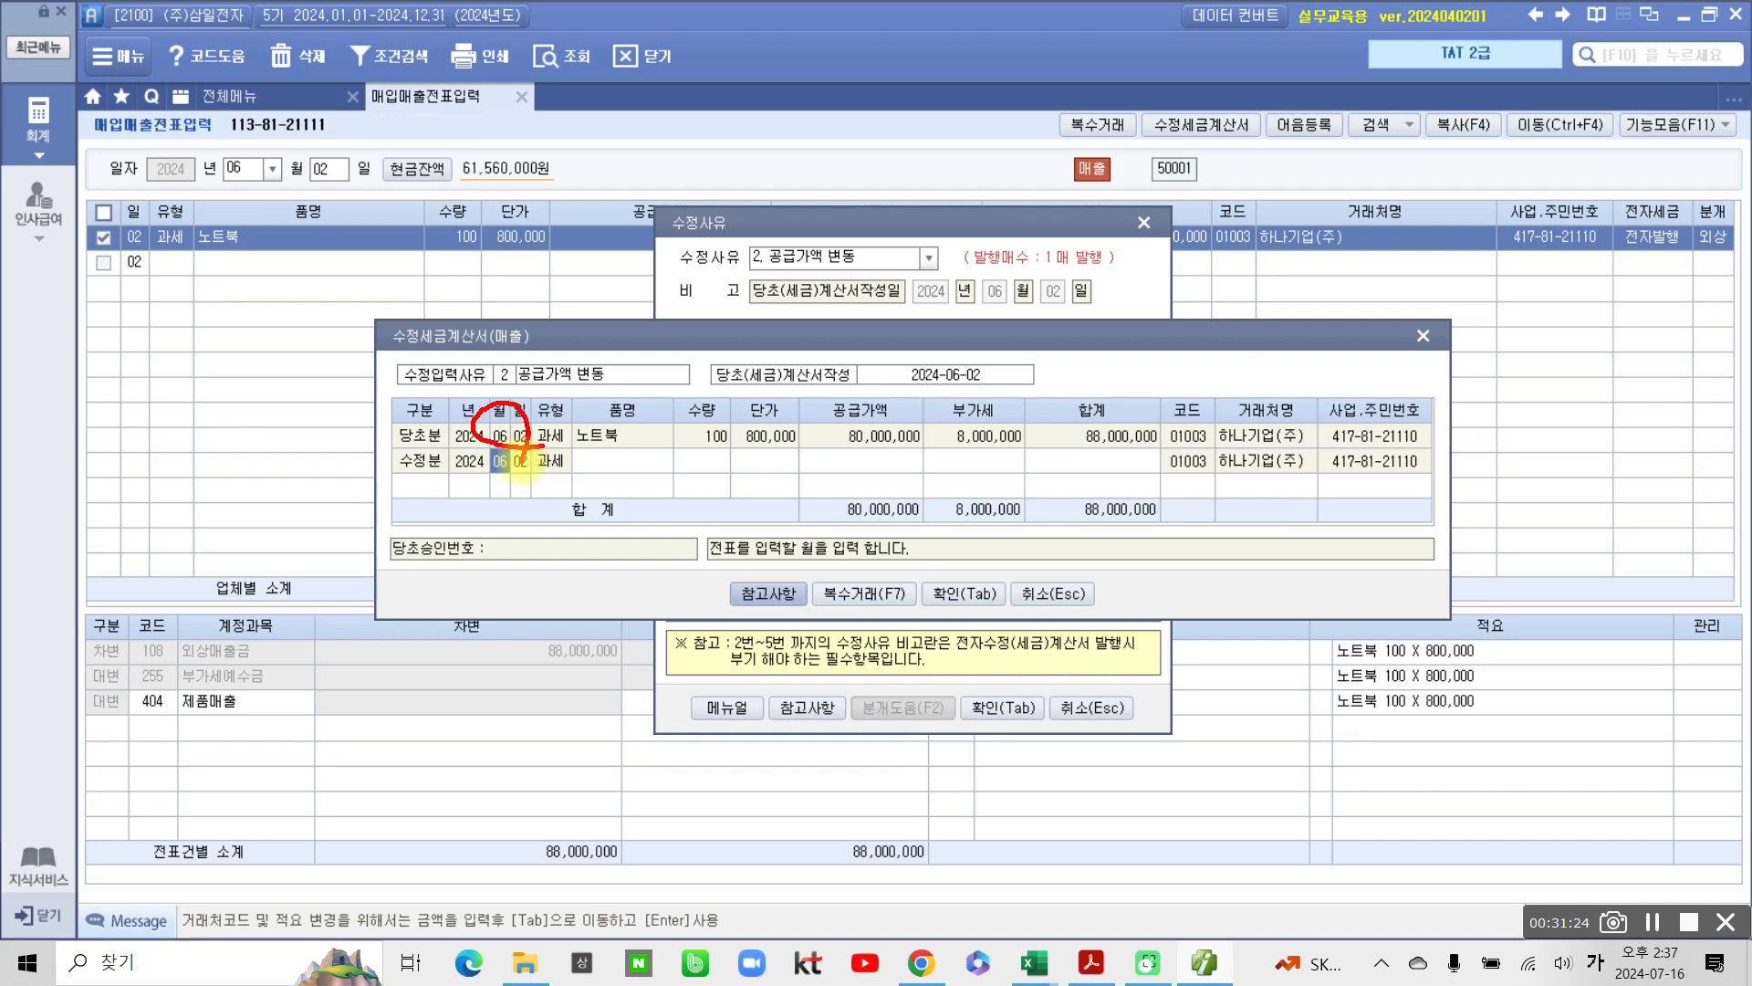
pyautogui.moveTo(716, 556)
pyautogui.mouseDown()
pyautogui.moveTo(804, 630)
pyautogui.moveTo(821, 548)
pyautogui.moveTo(794, 630)
pyautogui.moveTo(762, 607)
pyautogui.mouseUp()
pyautogui.press('Escape')
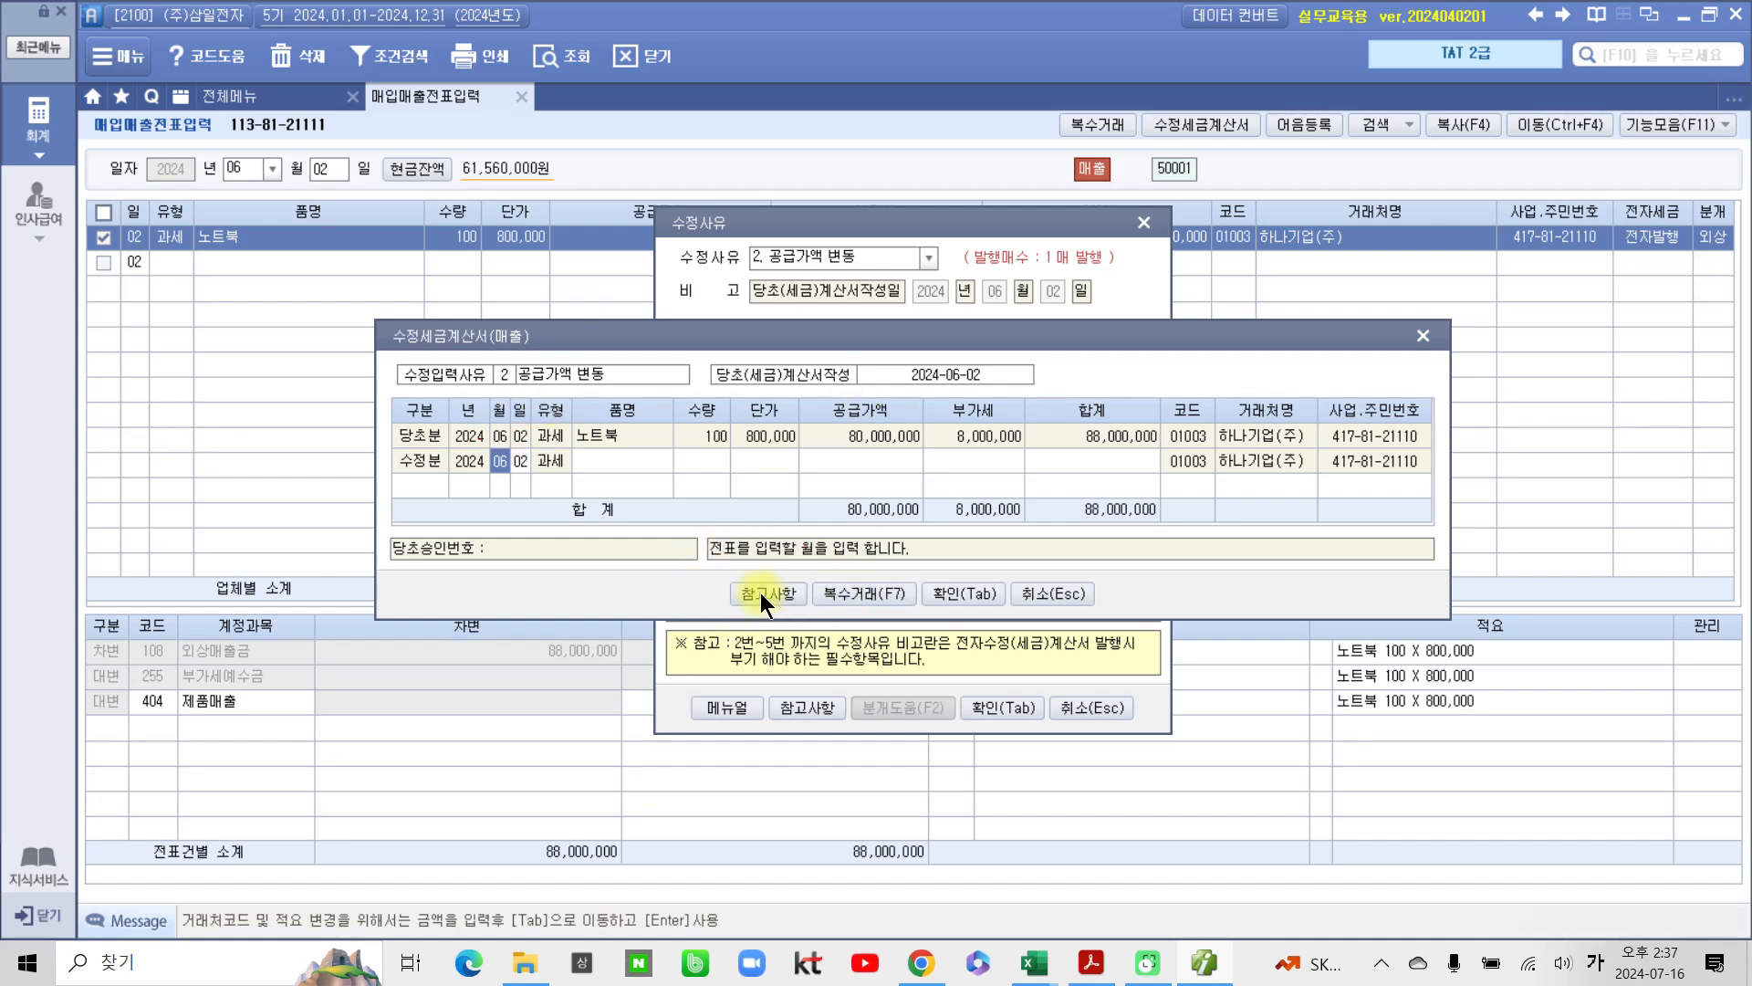
# Step: Open the reference notes (참고사항) on amended invoice issuance and review the listed issue reasons
pyautogui.click(762, 593)
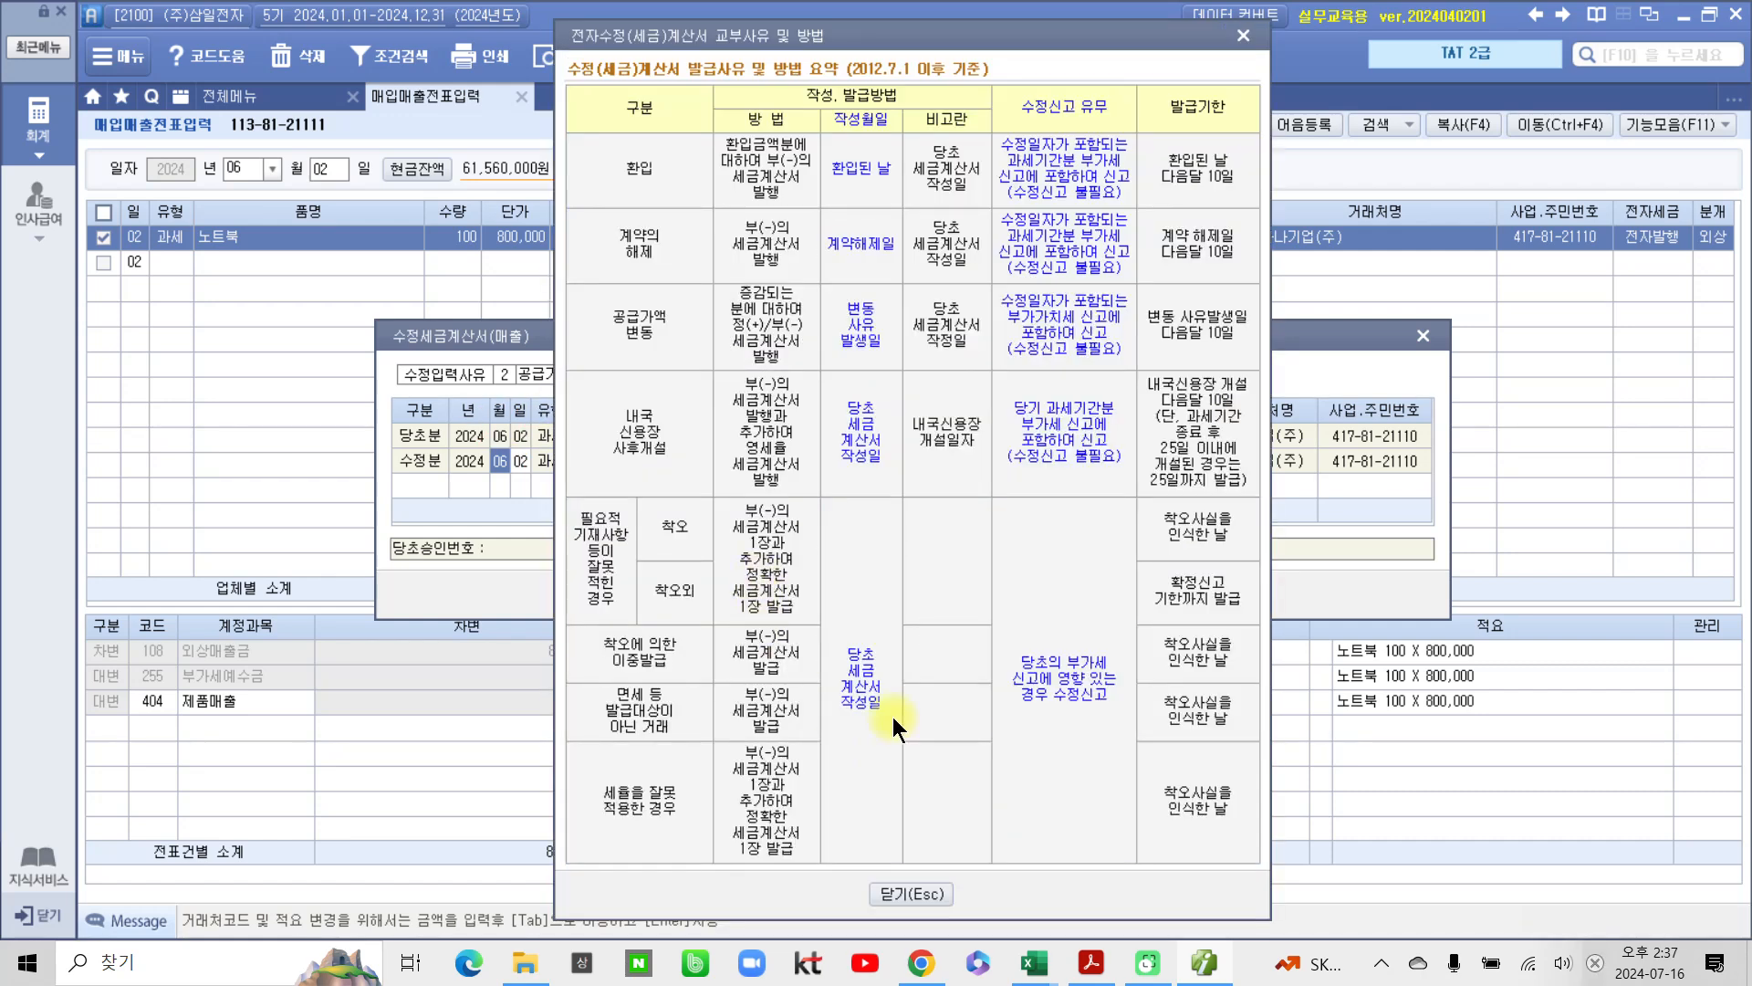
pyautogui.hotkey('ctrl', '2')
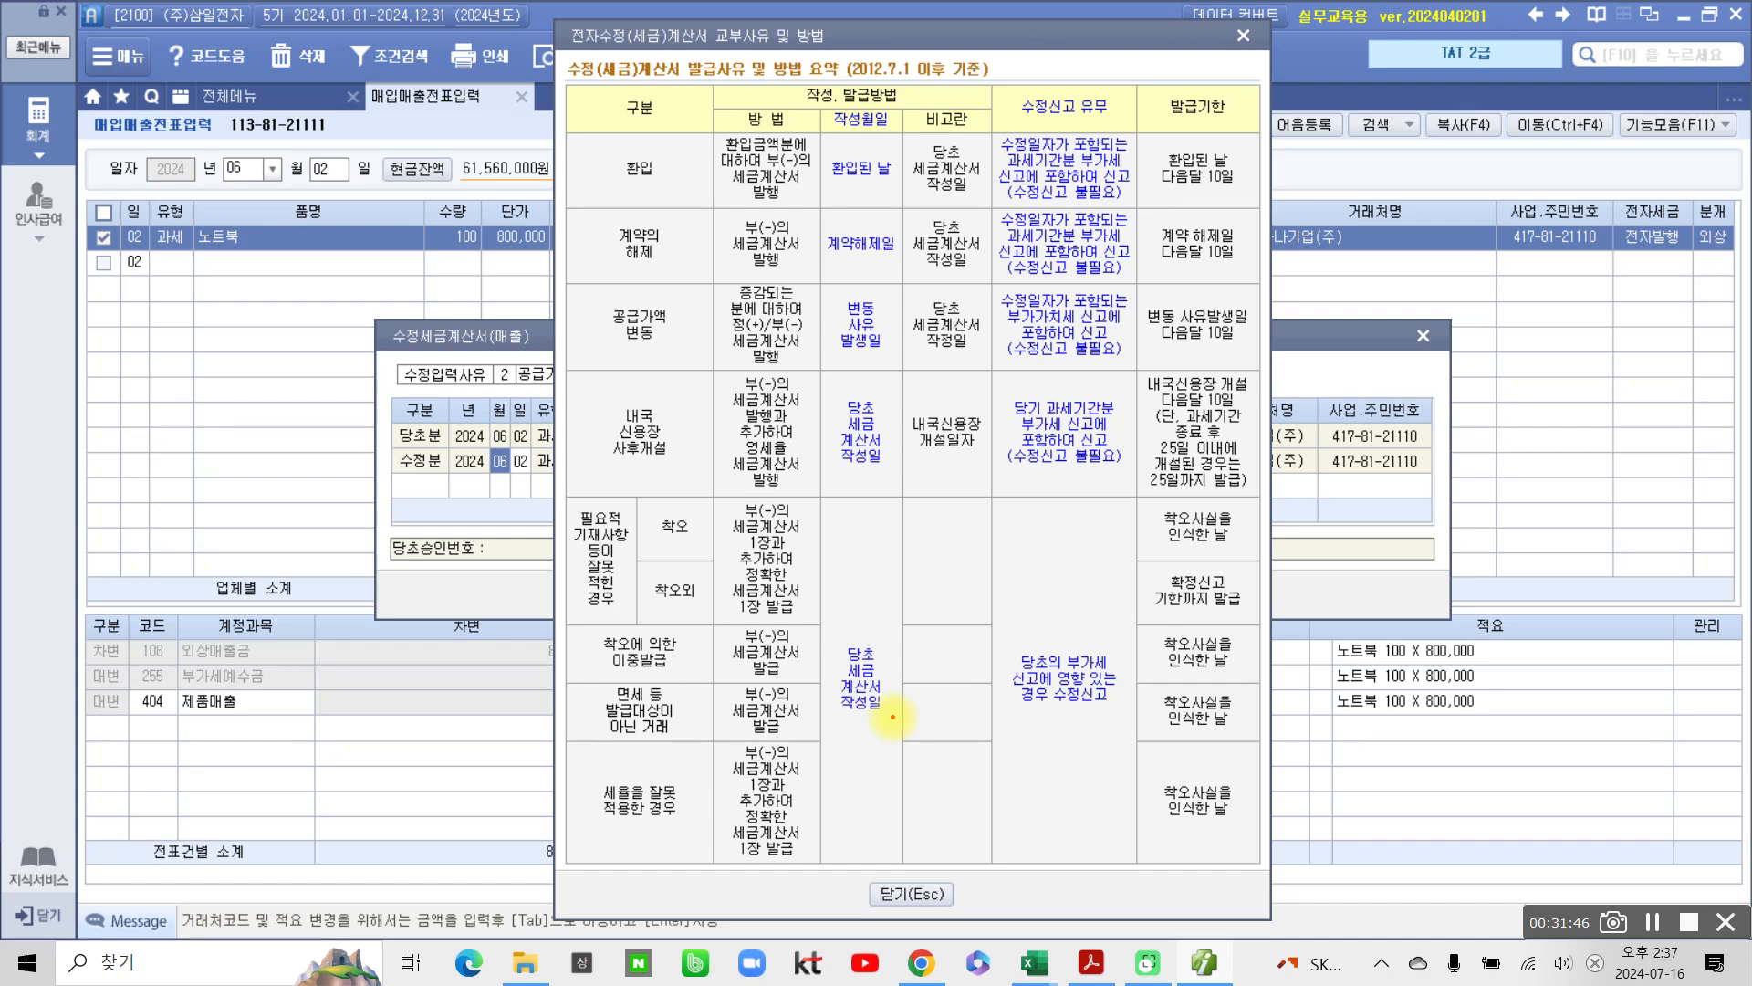
pyautogui.moveTo(665, 196)
pyautogui.mouseDown()
pyautogui.moveTo(688, 151)
pyautogui.moveTo(682, 189)
pyautogui.mouseUp()
pyautogui.moveTo(661, 274)
pyautogui.mouseDown()
pyautogui.moveTo(659, 255)
pyautogui.moveTo(661, 277)
pyautogui.mouseUp()
pyautogui.moveTo(683, 346)
pyautogui.mouseDown()
pyautogui.moveTo(703, 280)
pyautogui.moveTo(714, 295)
pyautogui.mouseUp()
pyautogui.moveTo(653, 473); pyautogui.dragTo(713, 487)
pyautogui.moveTo(570, 643)
pyautogui.mouseDown()
pyautogui.moveTo(694, 703)
pyautogui.moveTo(632, 768)
pyautogui.moveTo(671, 762)
pyautogui.mouseUp()
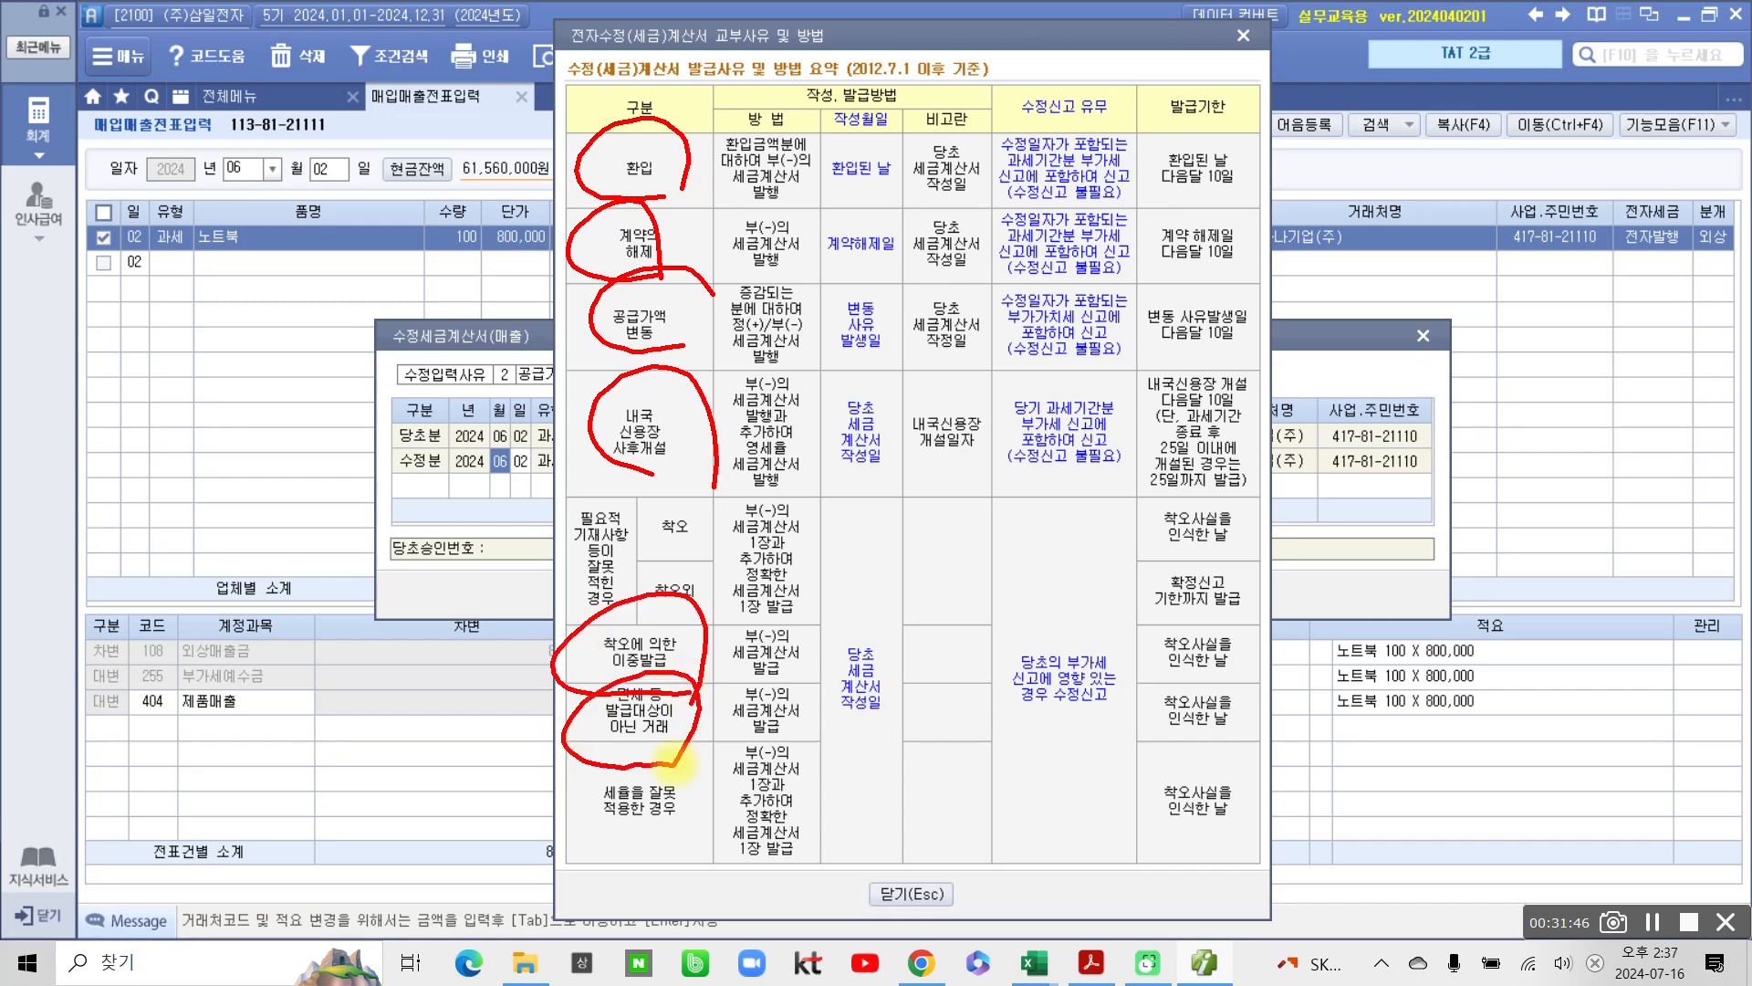
pyautogui.press('Escape')
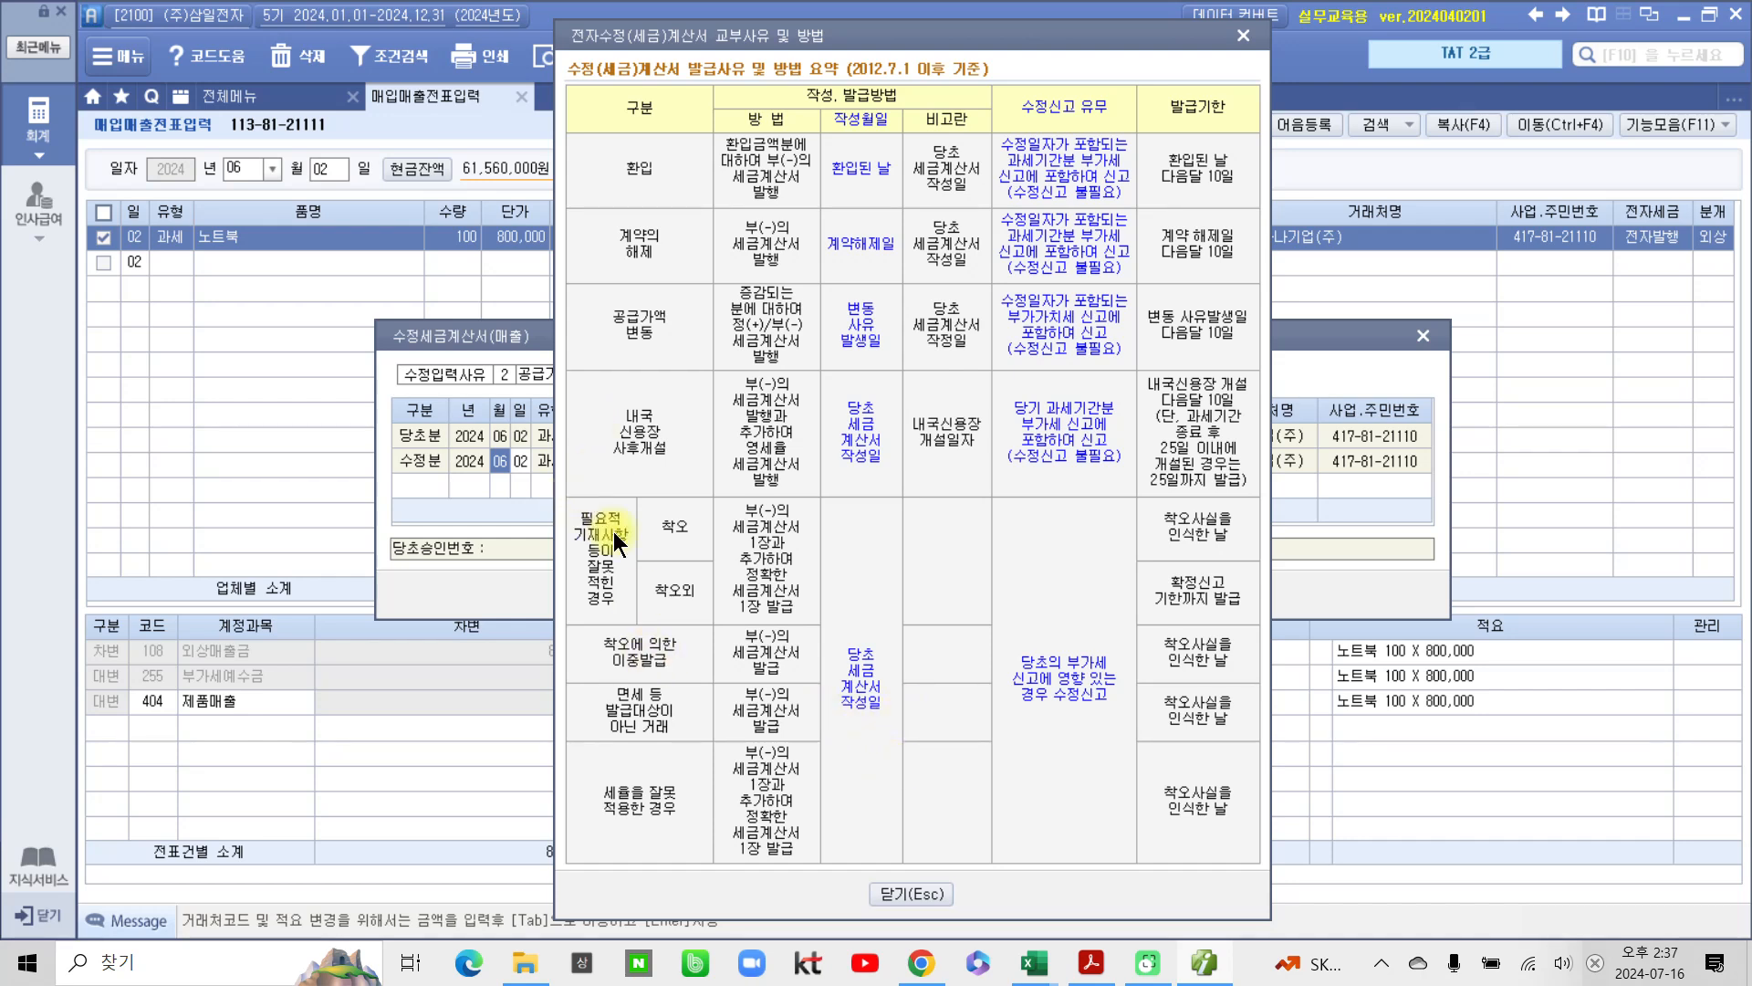
# Step: Check the 작성월일 and 발급기한 rules for 공급가액 변동 in the reference table, and close it
pyautogui.moveTo(594, 289); pyautogui.dragTo(702, 362)
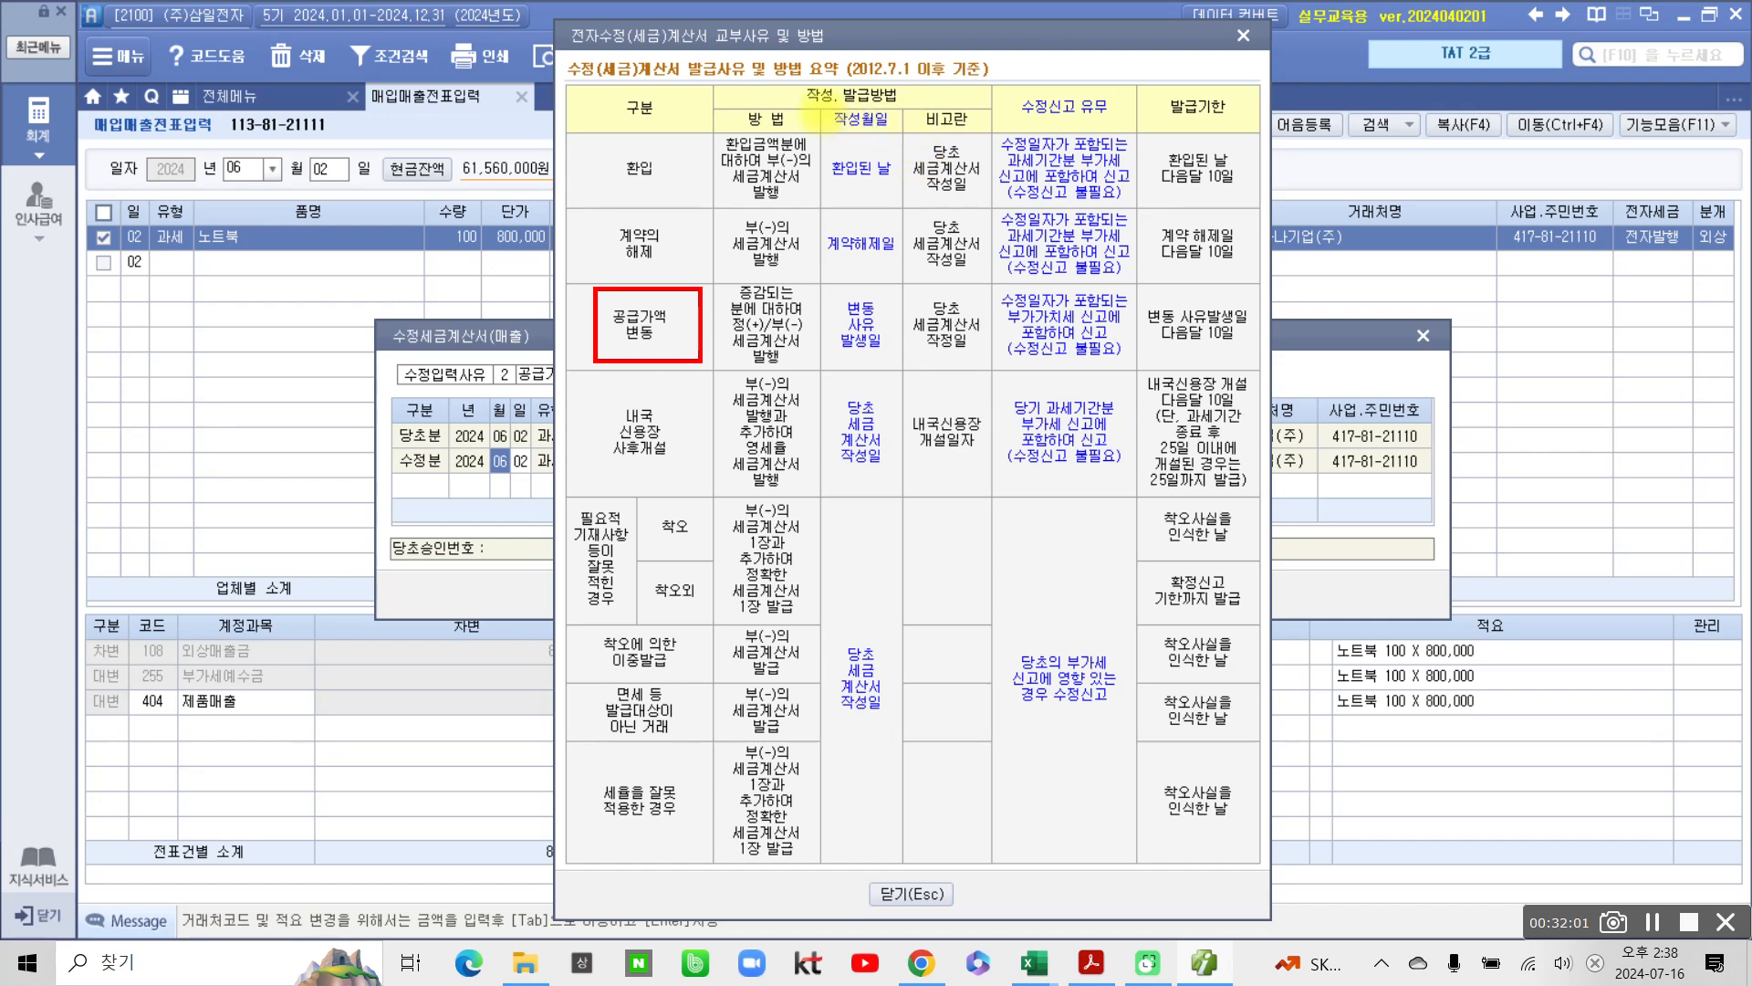
pyautogui.moveTo(830, 128)
pyautogui.mouseDown()
pyautogui.moveTo(931, 125)
pyautogui.moveTo(867, 108)
pyautogui.moveTo(826, 125)
pyautogui.mouseUp()
pyautogui.moveTo(850, 274)
pyautogui.mouseDown()
pyautogui.moveTo(823, 300)
pyautogui.moveTo(831, 349)
pyautogui.moveTo(872, 367)
pyautogui.moveTo(908, 297)
pyautogui.moveTo(843, 279)
pyautogui.mouseUp()
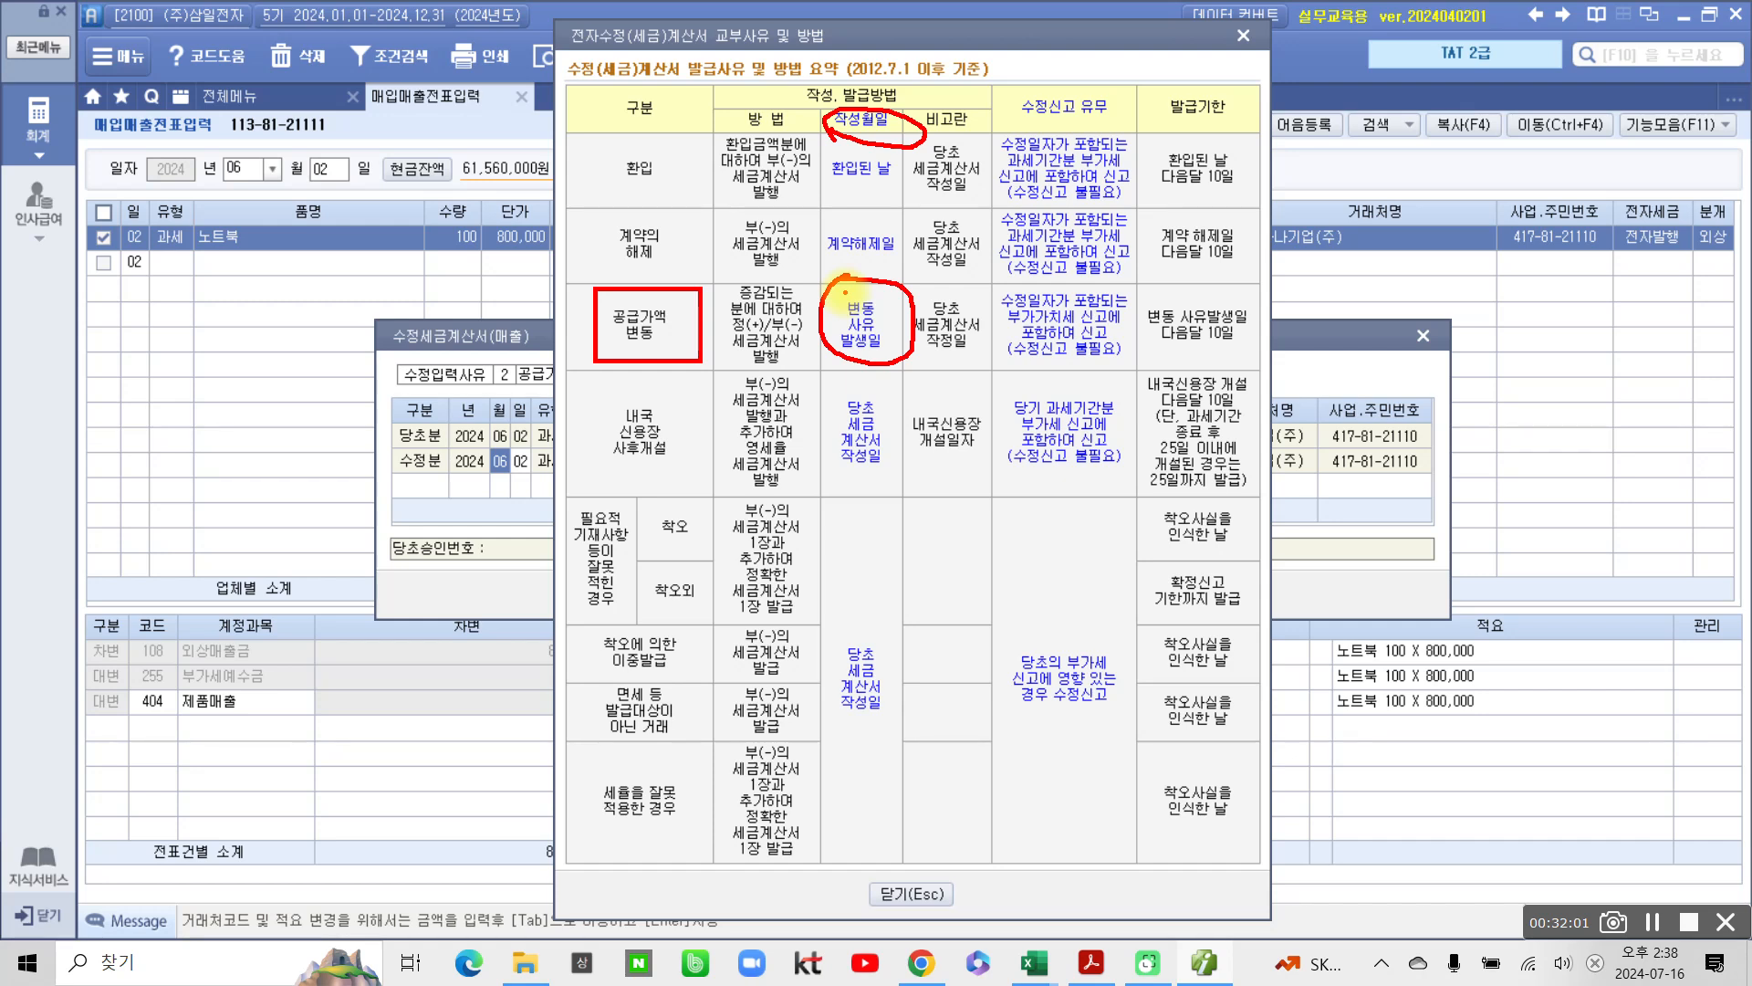
pyautogui.moveTo(845, 292); pyautogui.dragTo(865, 276)
pyautogui.moveTo(1165, 352)
pyautogui.mouseDown()
pyautogui.moveTo(1196, 276)
pyautogui.moveTo(1272, 355)
pyautogui.mouseUp()
pyautogui.press('Escape')
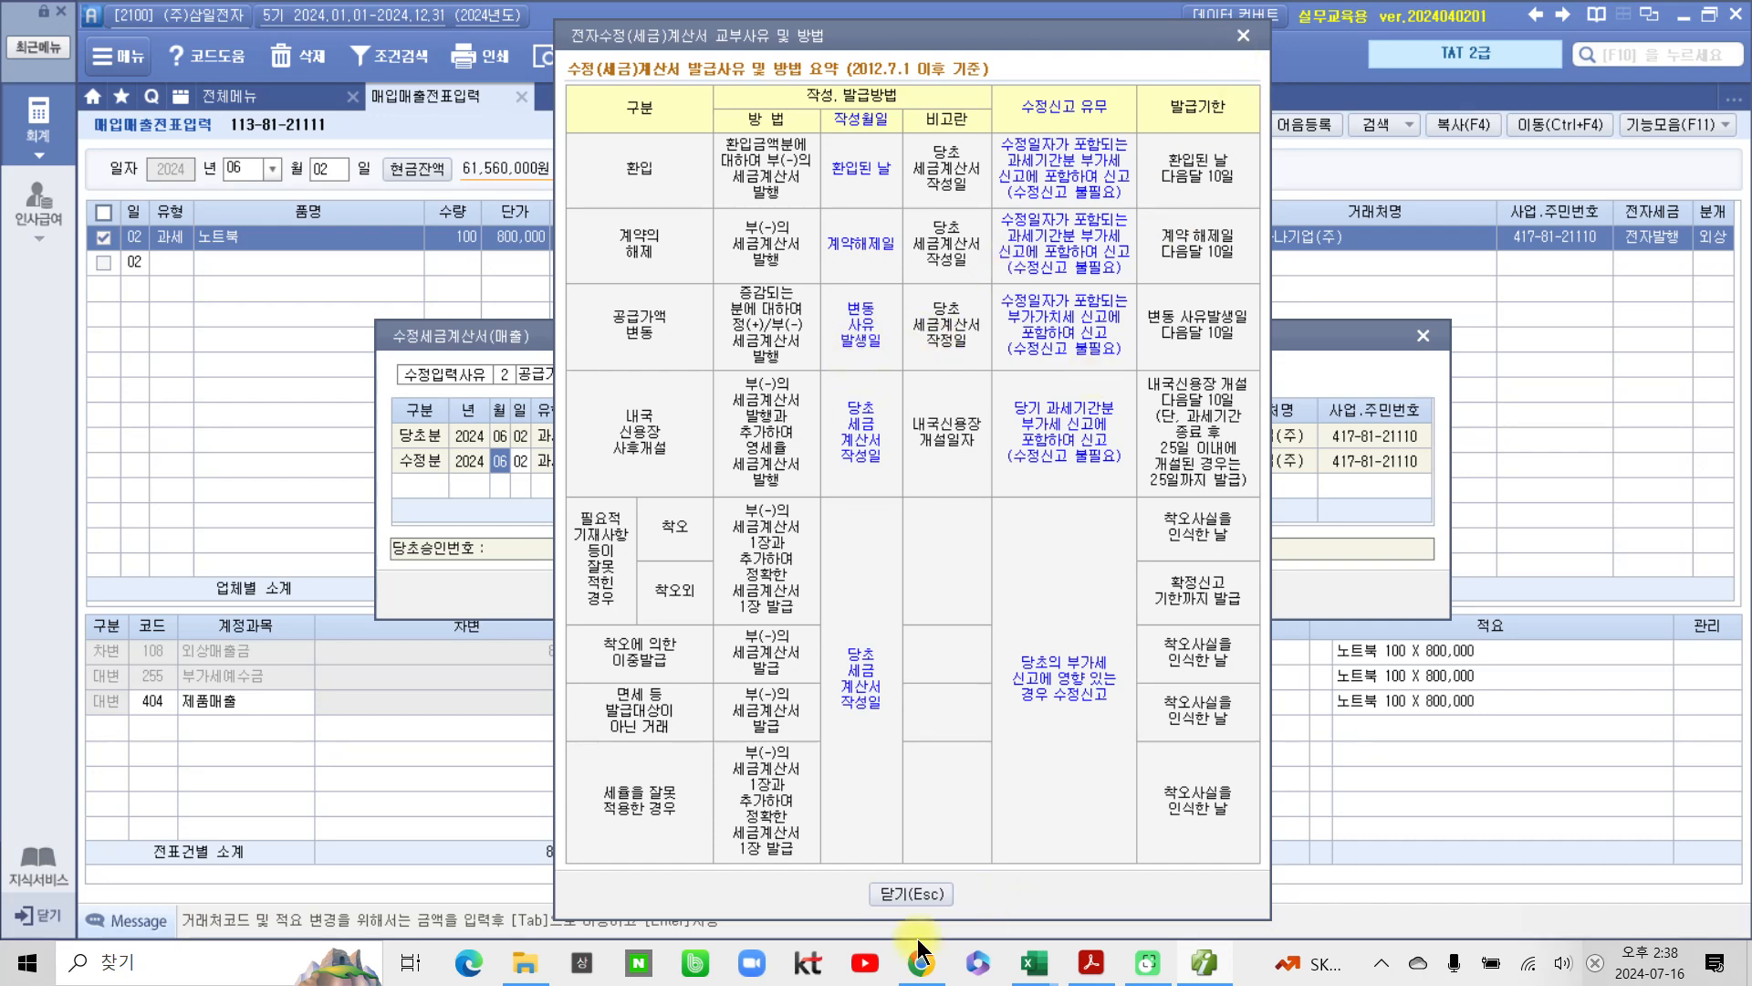
pyautogui.click(898, 885)
# Step: Switch to the textbook PDF in Acrobat, highlight the date 6월 11일 in the June 2 task, and return to the amended invoice
pyautogui.click(1092, 963)
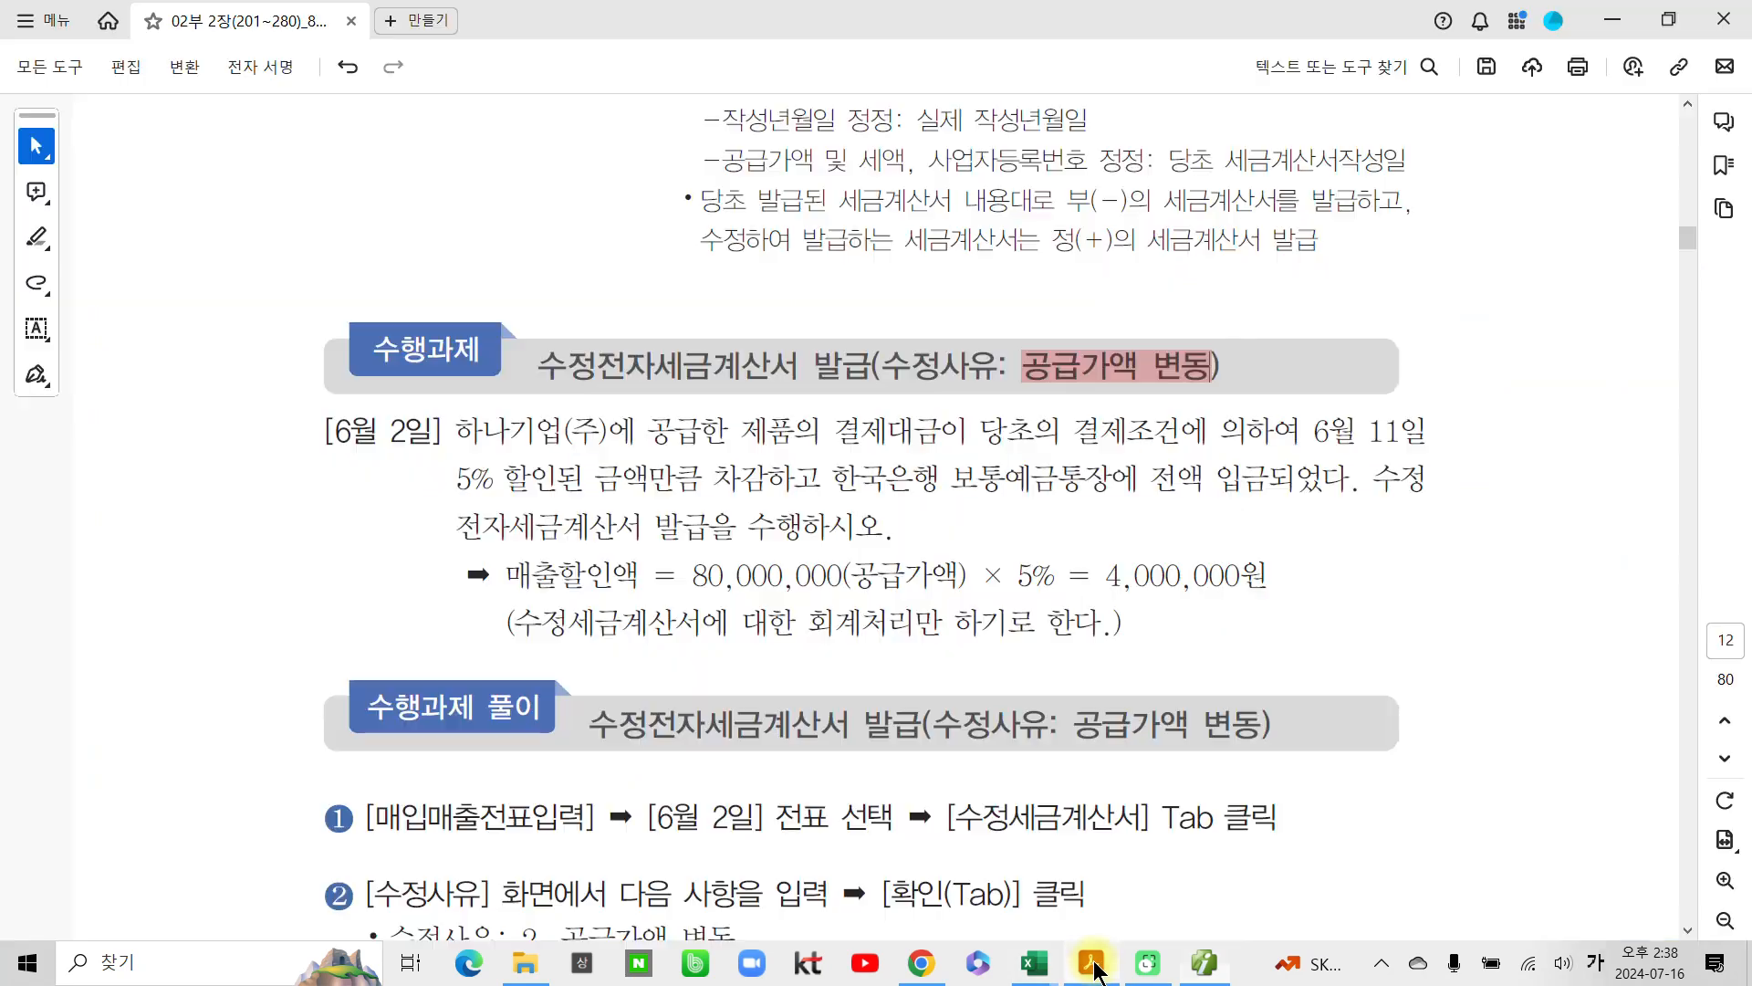
pyautogui.moveTo(1302, 434); pyautogui.dragTo(1425, 434)
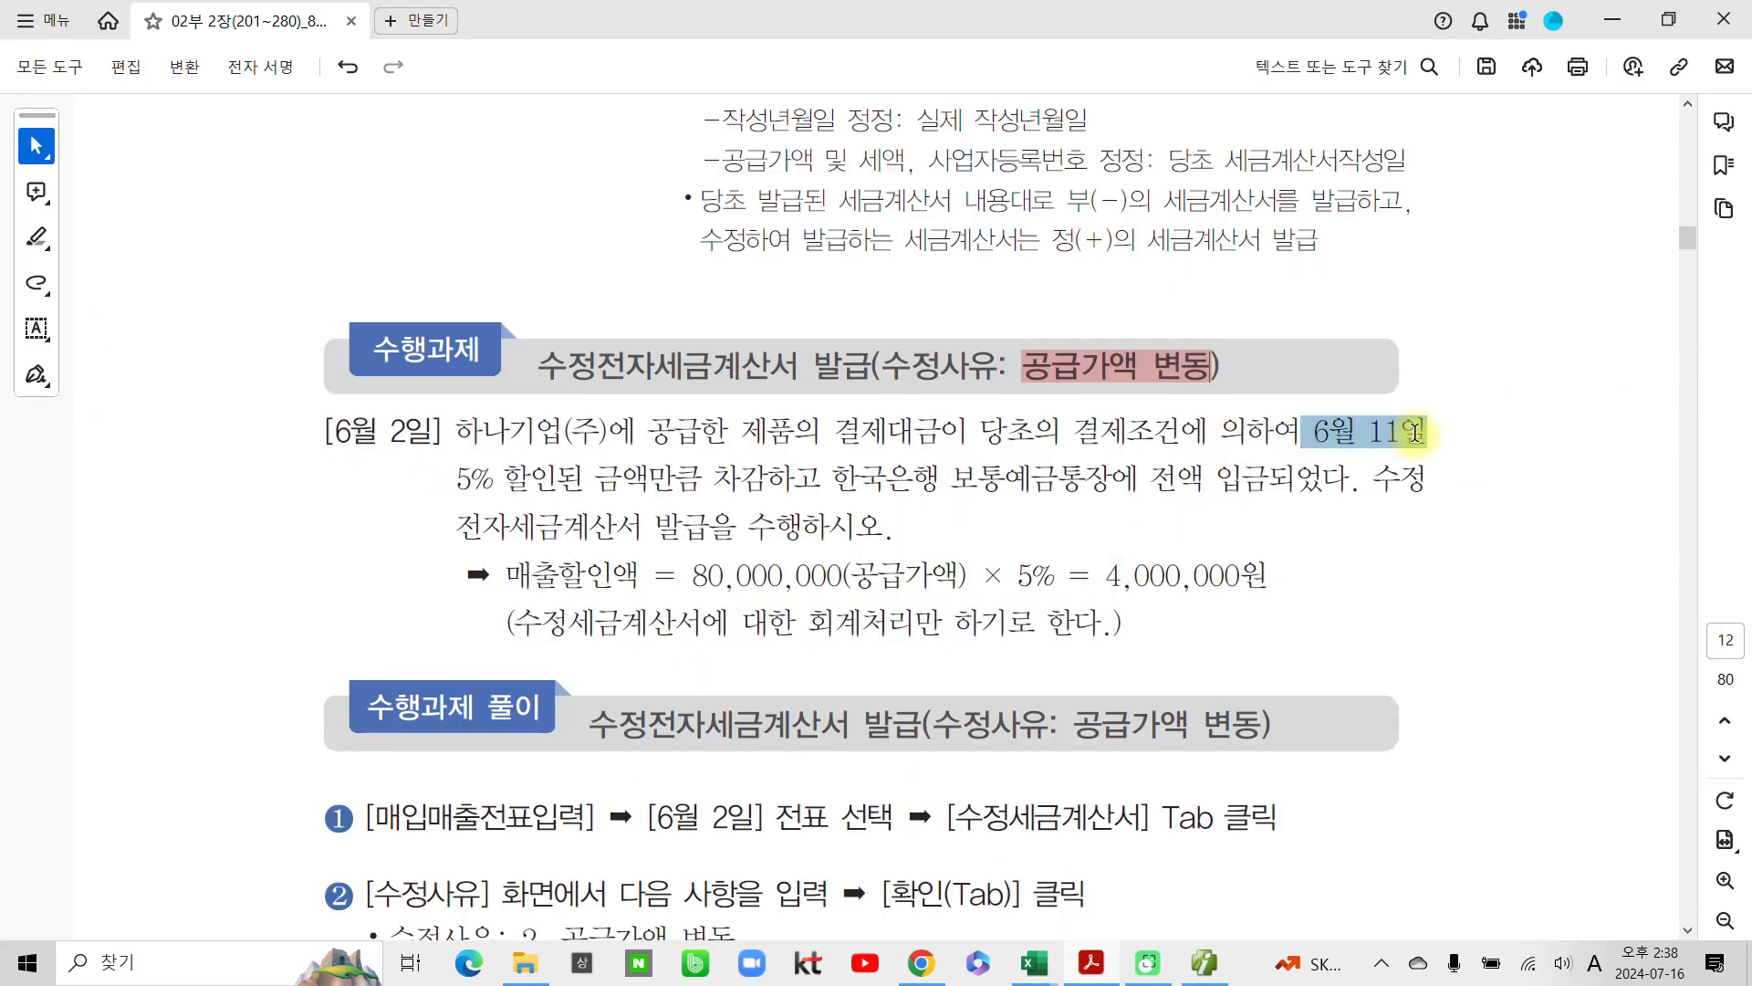
pyautogui.click(1449, 472)
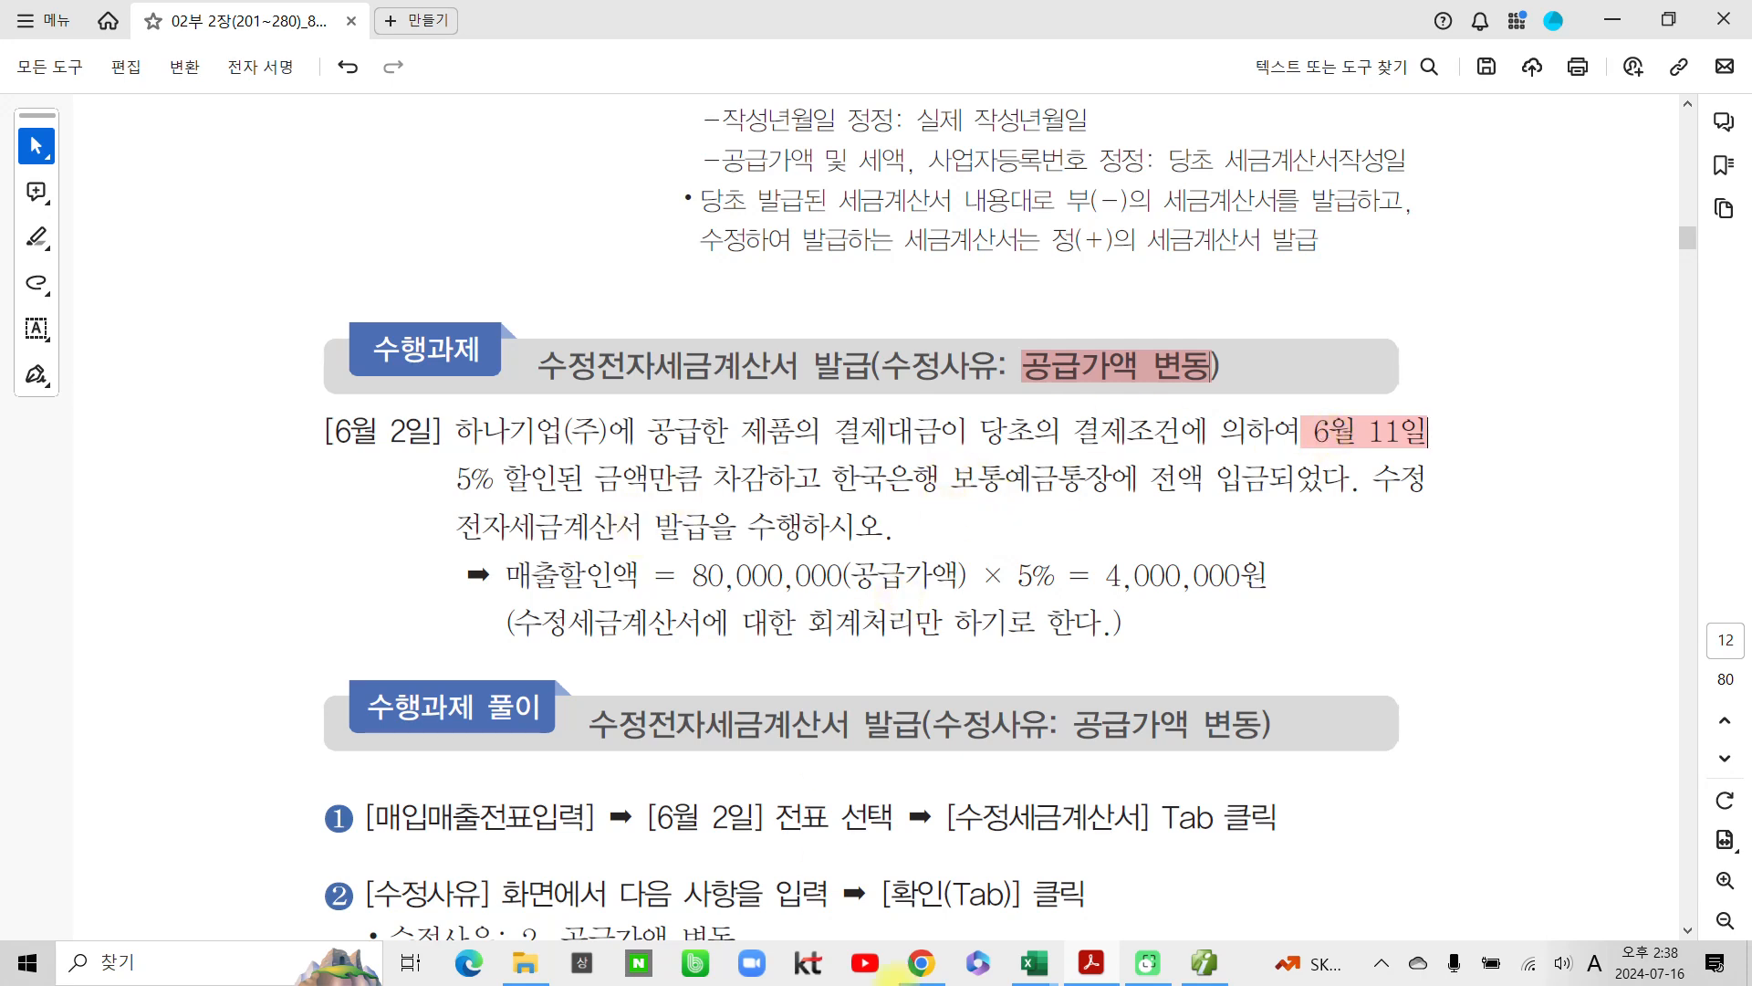
pyautogui.click(1090, 962)
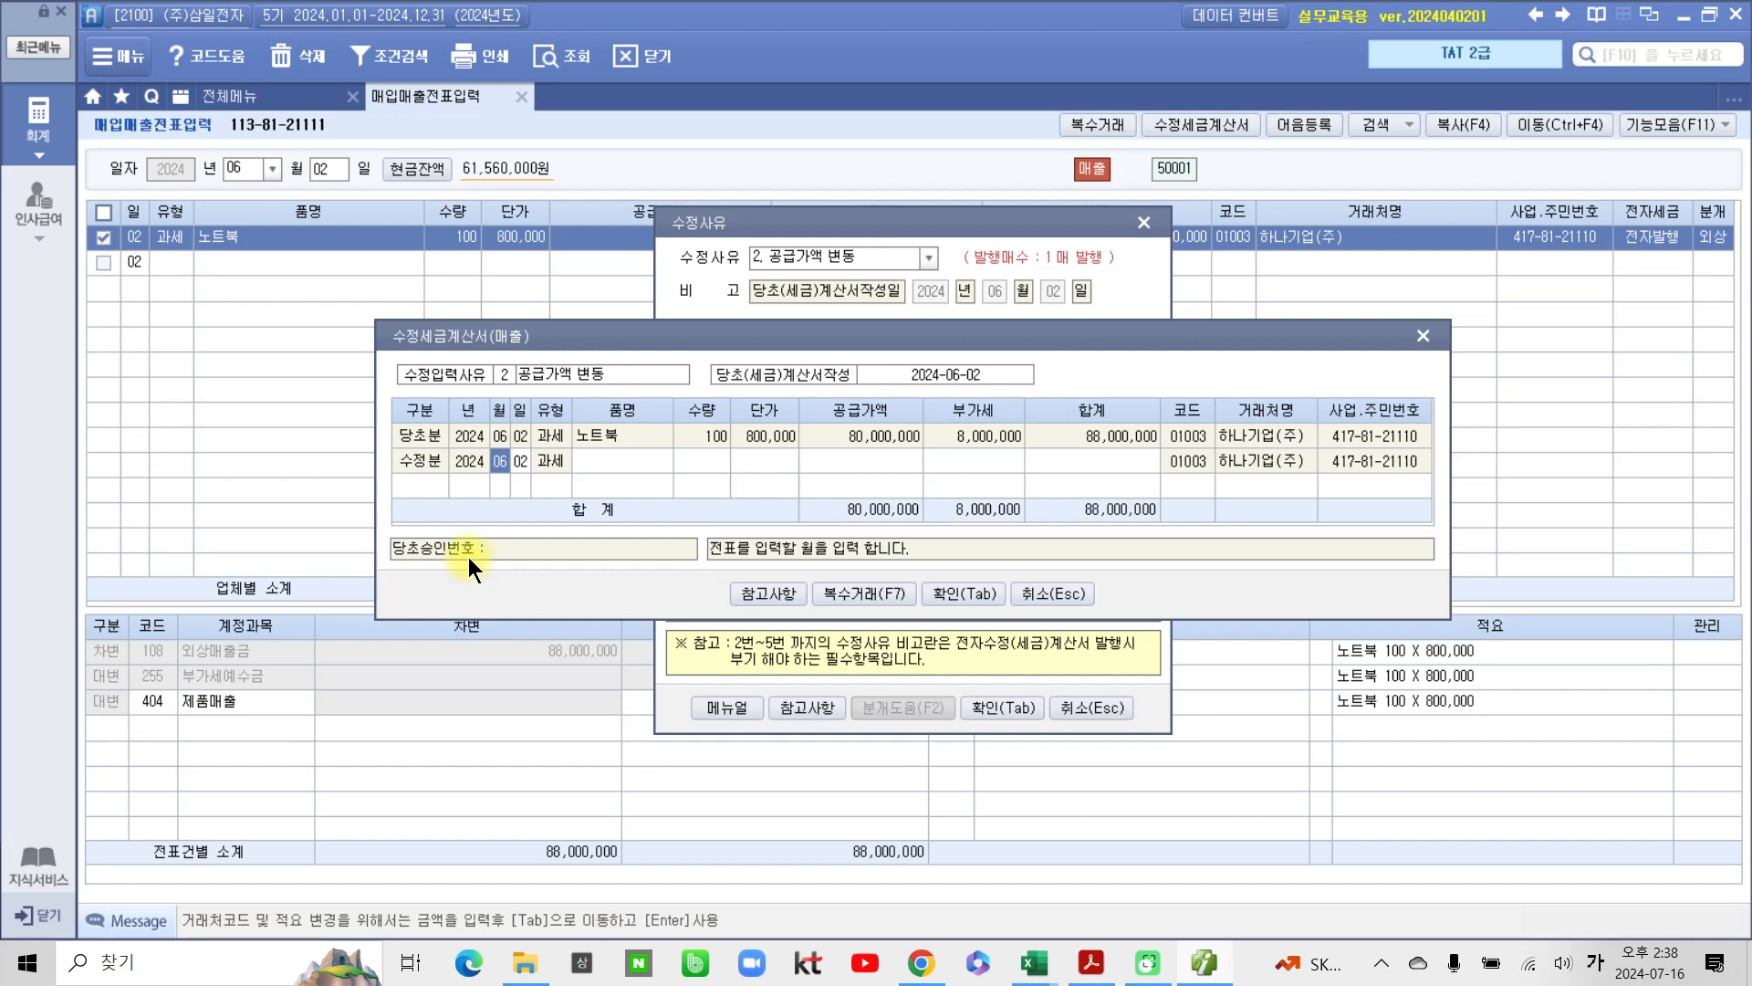
# Step: Set the day of the 수정분 row to 11 and enter 노트북 as its item name
pyautogui.write('11')
pyautogui.press('Return')
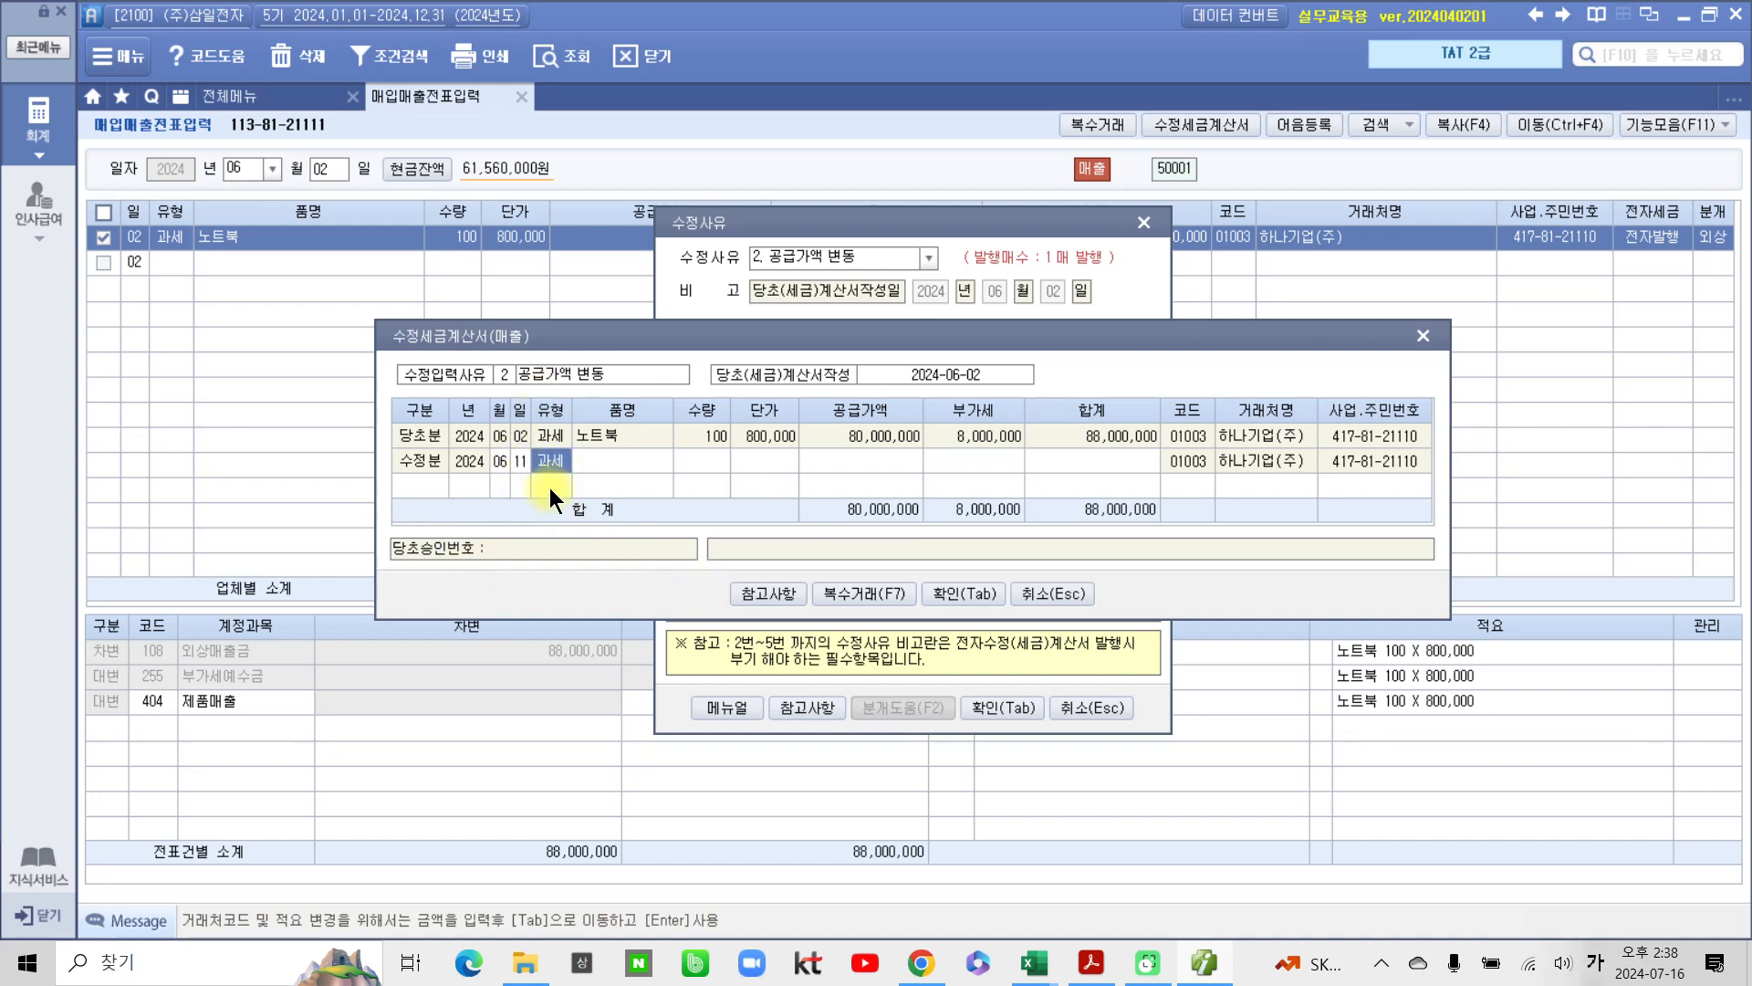
pyautogui.press('Return')
pyautogui.press('Return')
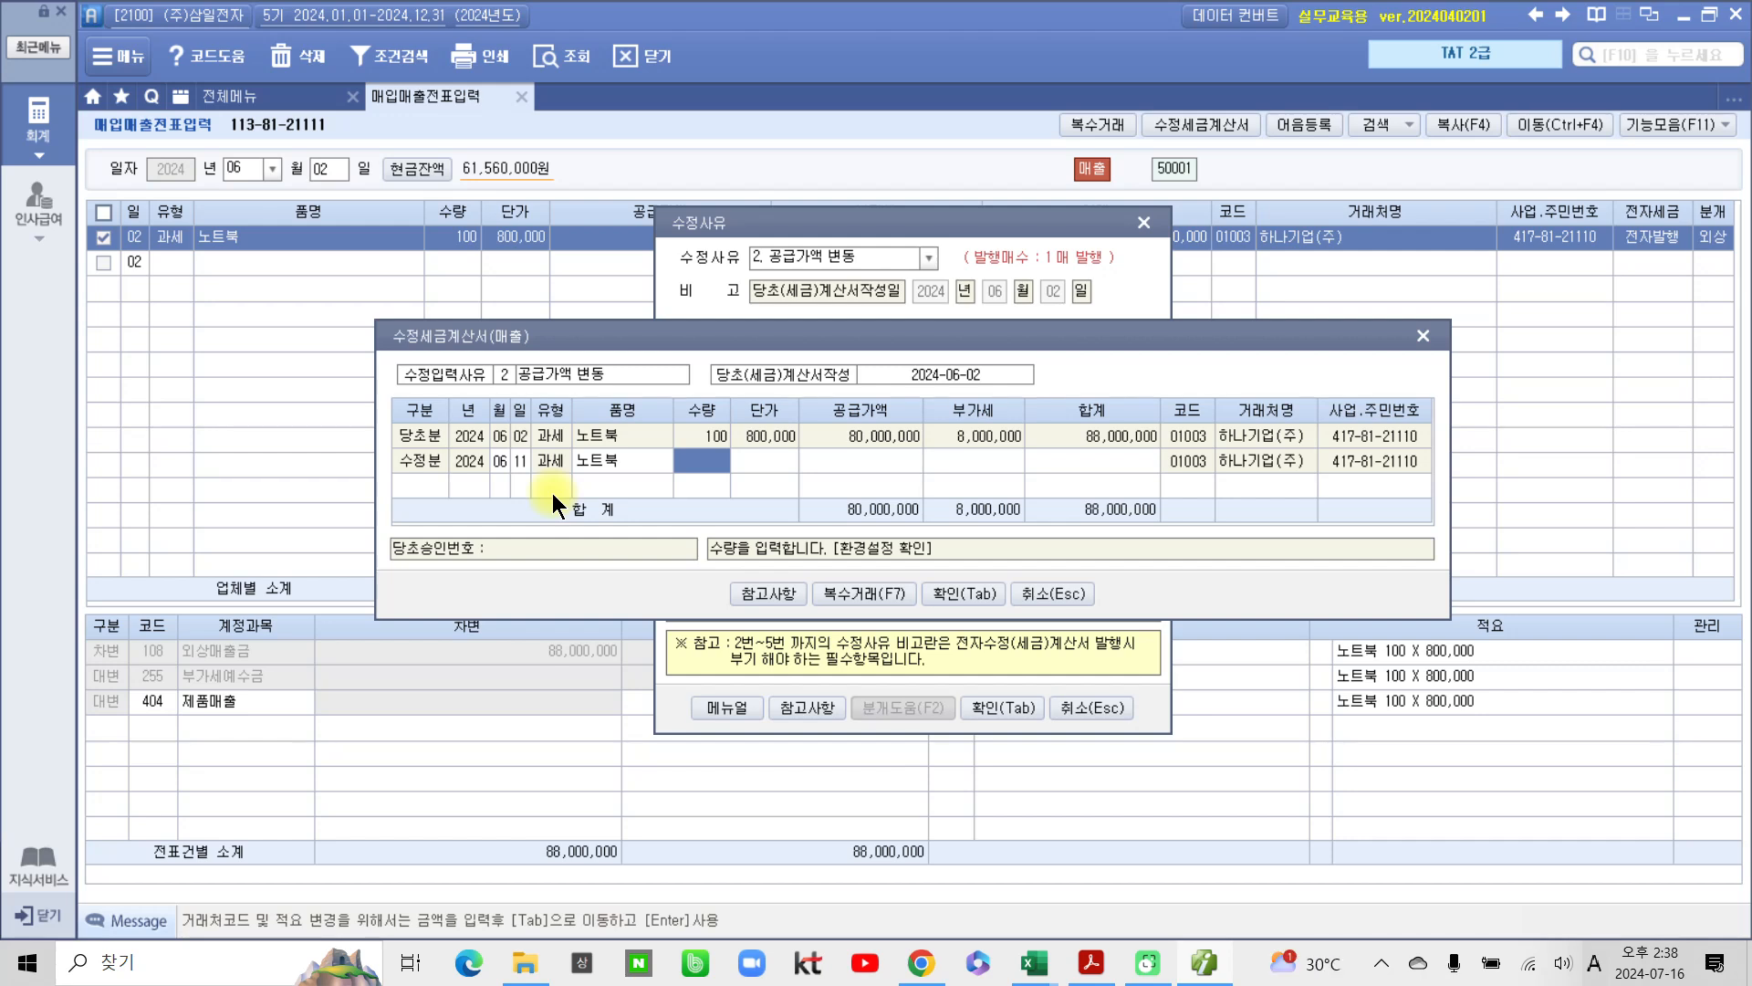
# Step: Leave quantity and unit price blank, enter -4,000,000 as the 수정분 supply amount, and confirm the amended invoice
pyautogui.press('Return')
pyautogui.press('Return')
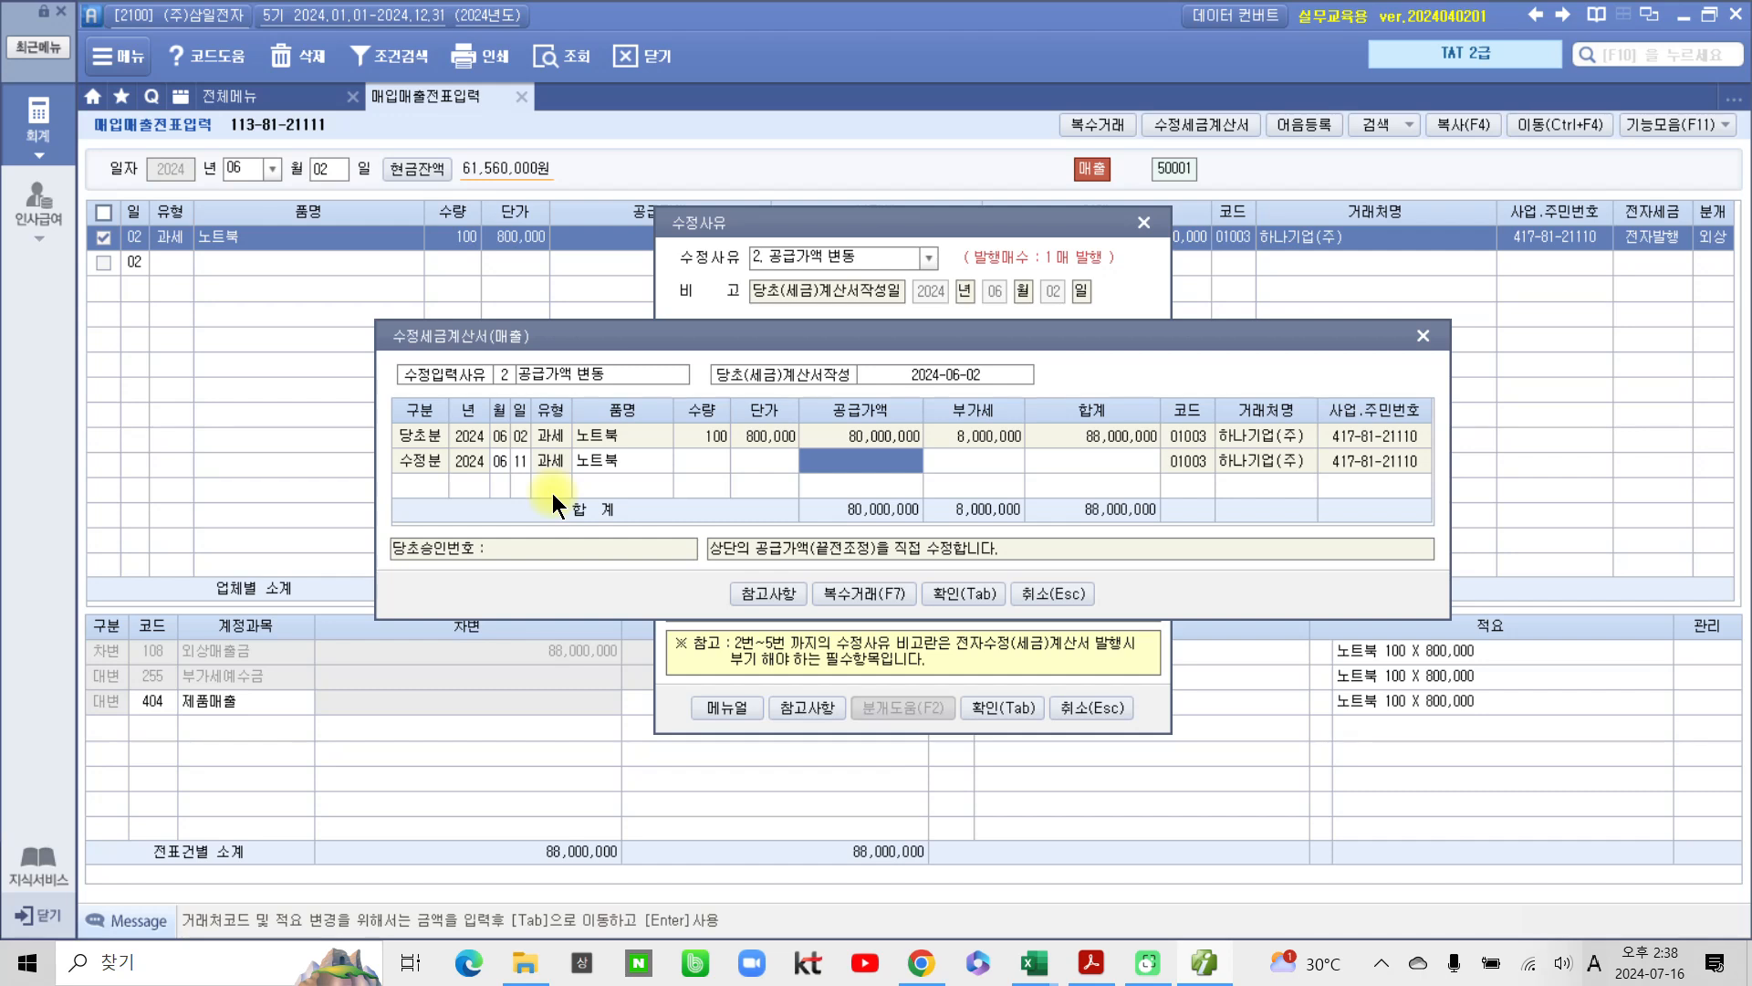
pyautogui.write('-')
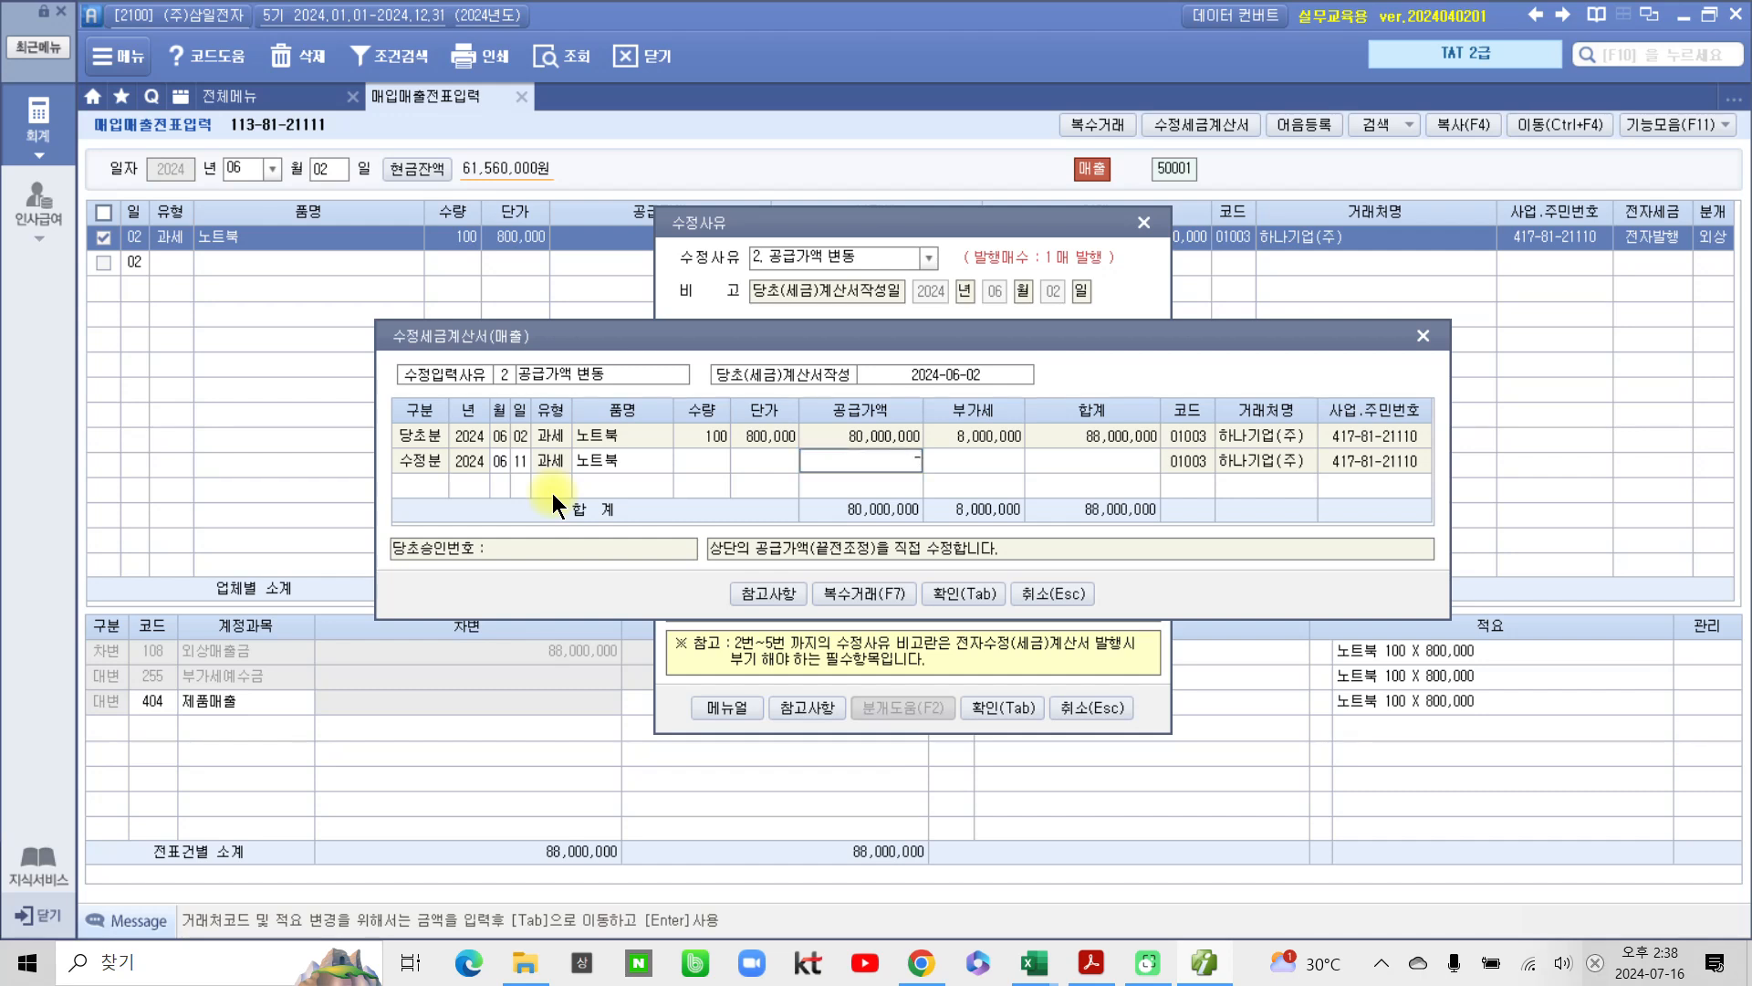
pyautogui.write('4,000,000')
pyautogui.press('Return')
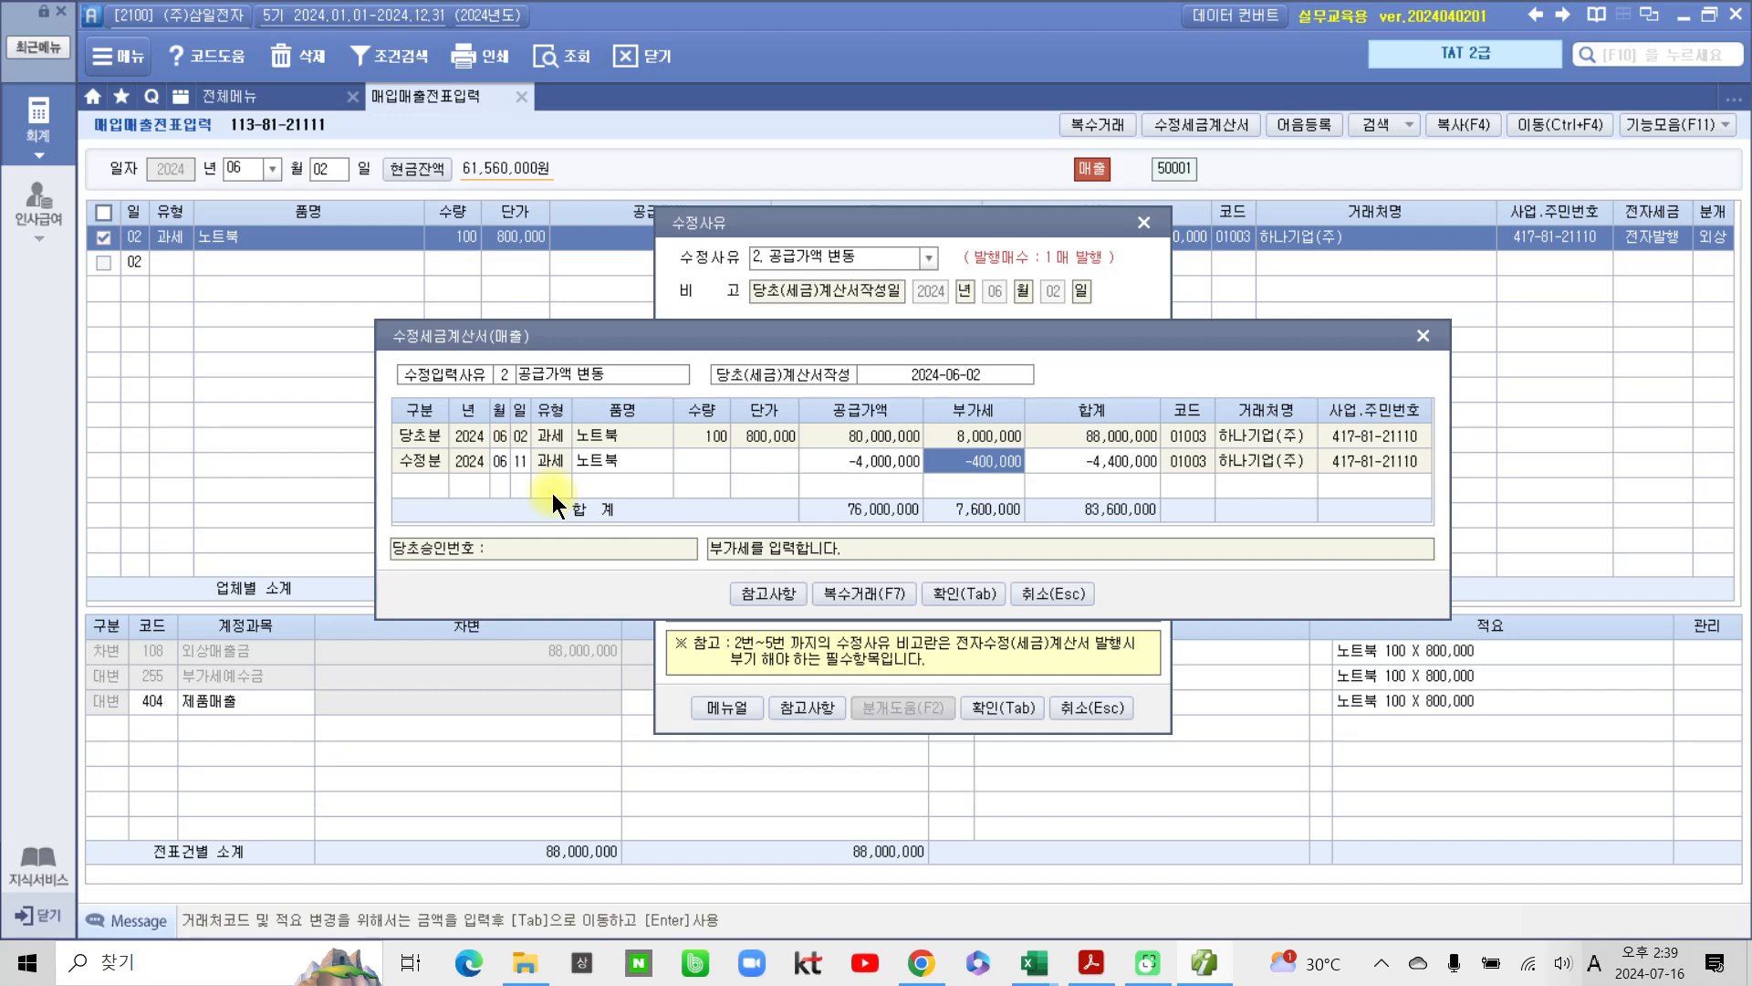
pyautogui.click(957, 594)
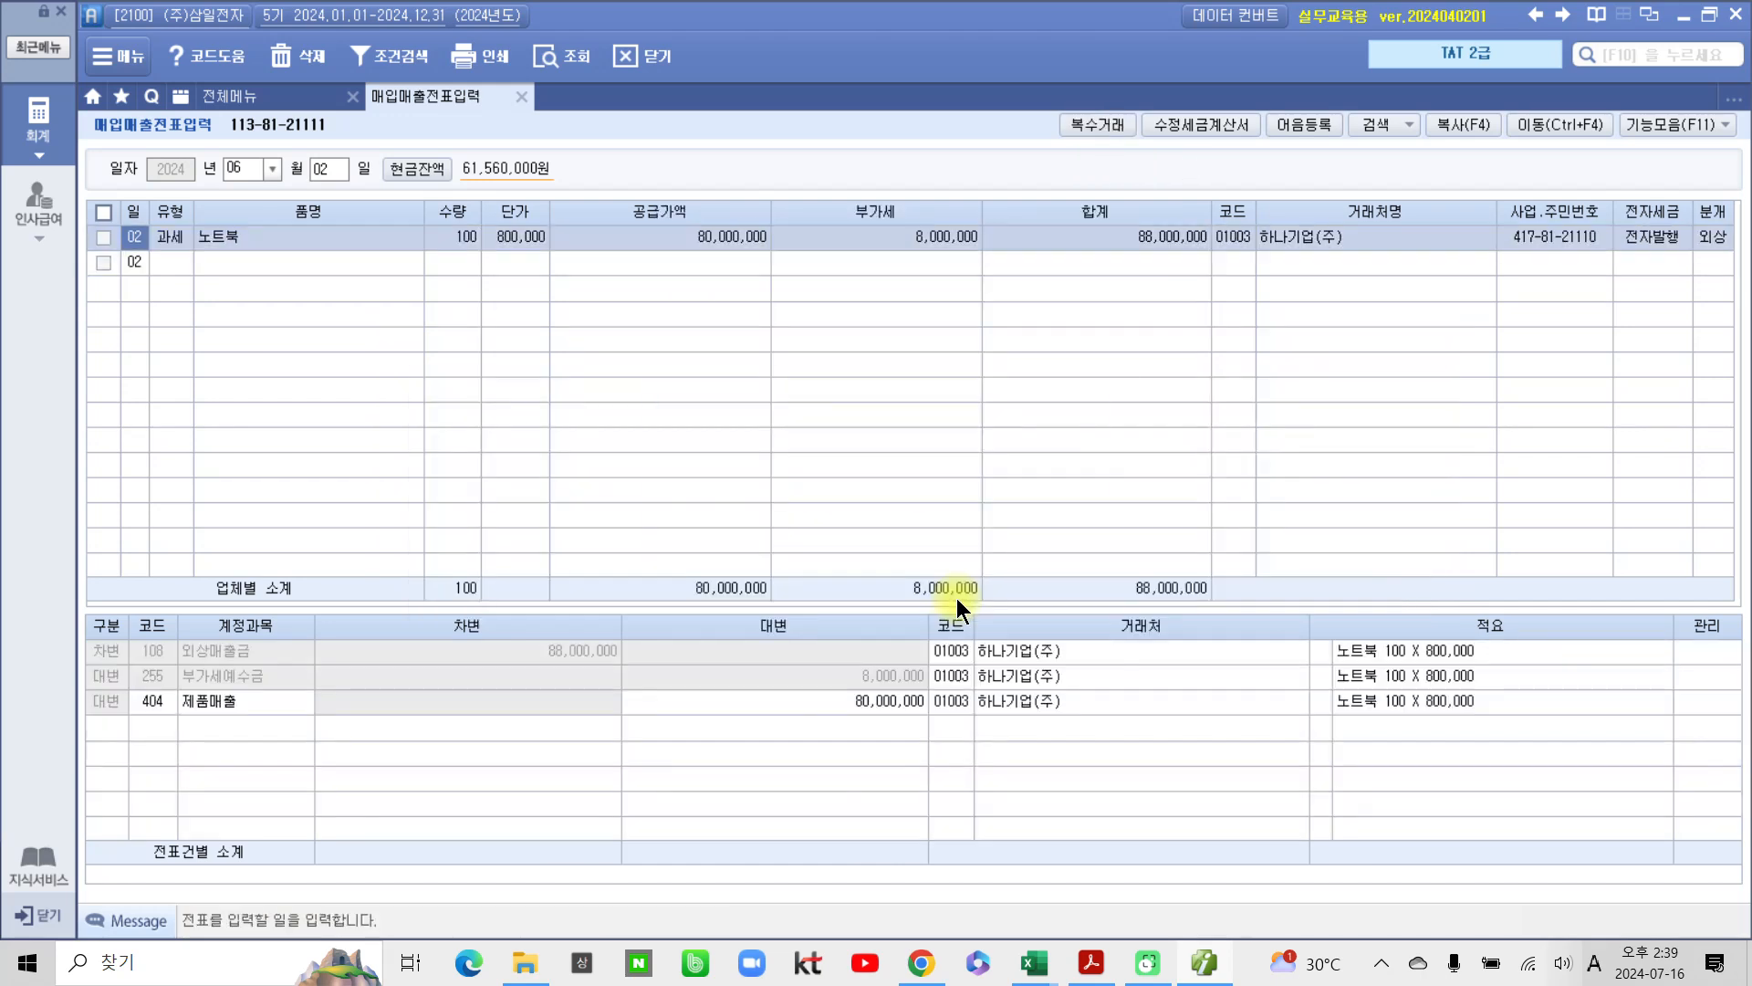
# Step: Load the sales vouchers for June 11 and select the 하나기업(주) voucher to show its journal entry
pyautogui.click(880, 529)
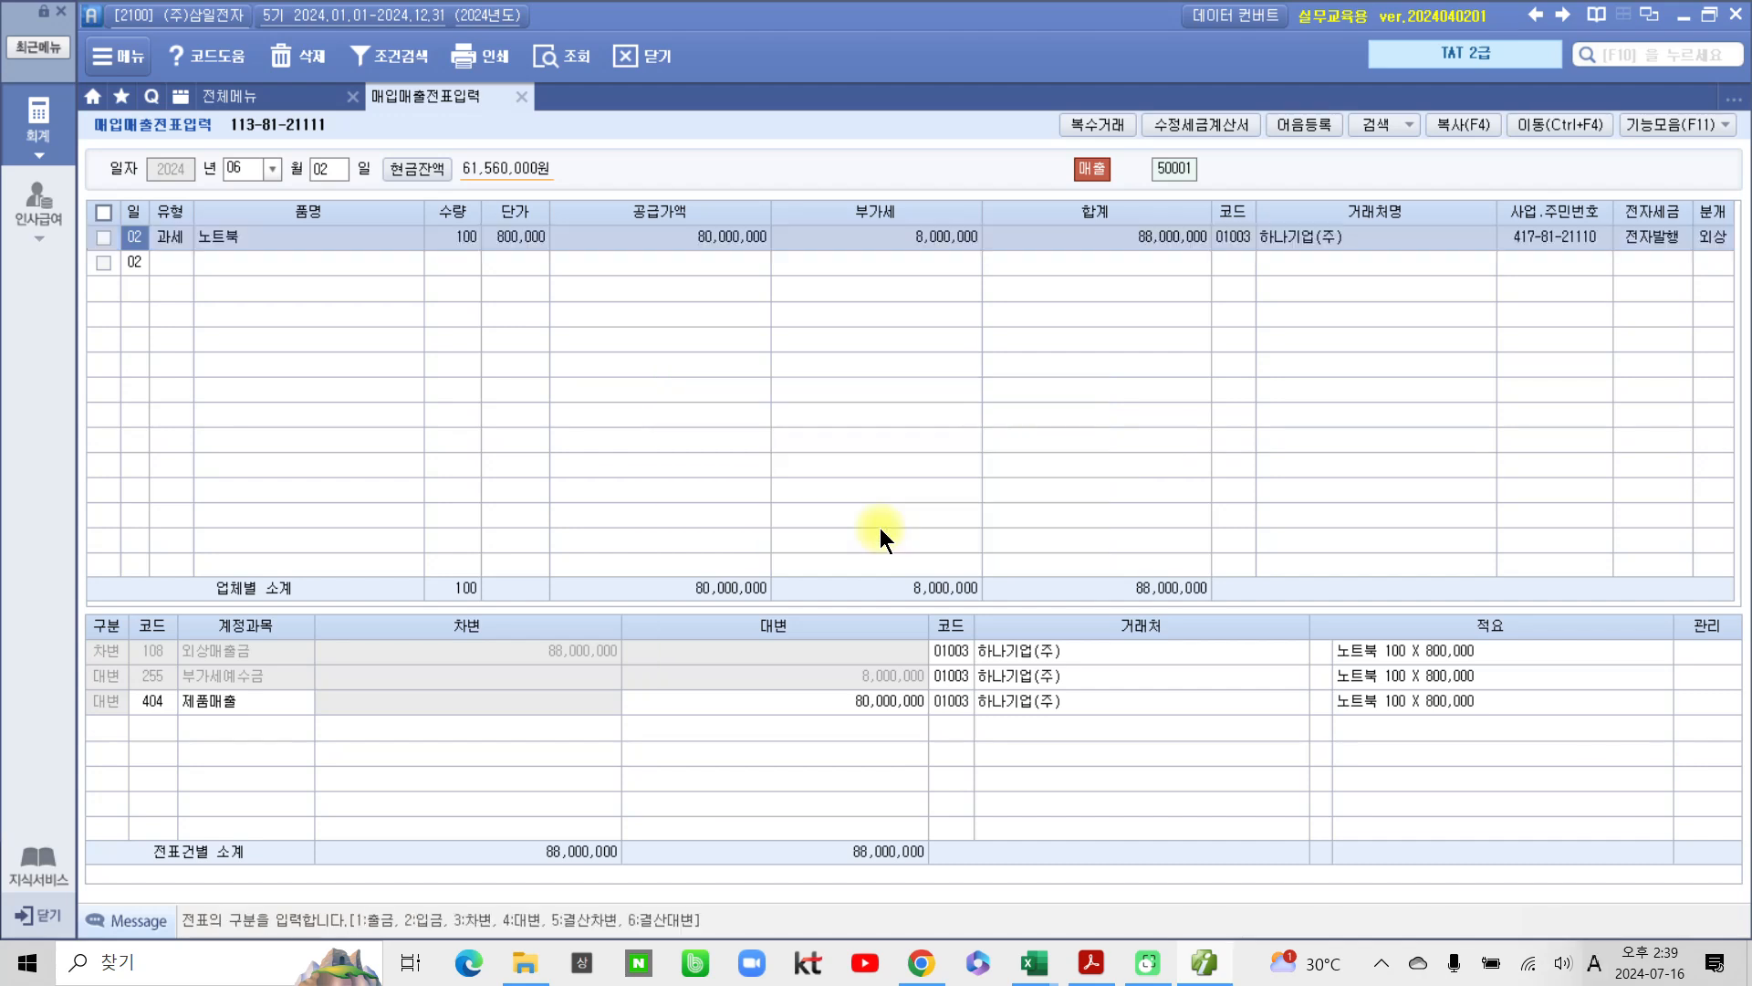
pyautogui.click(336, 170)
pyautogui.write('11')
pyautogui.press('Return')
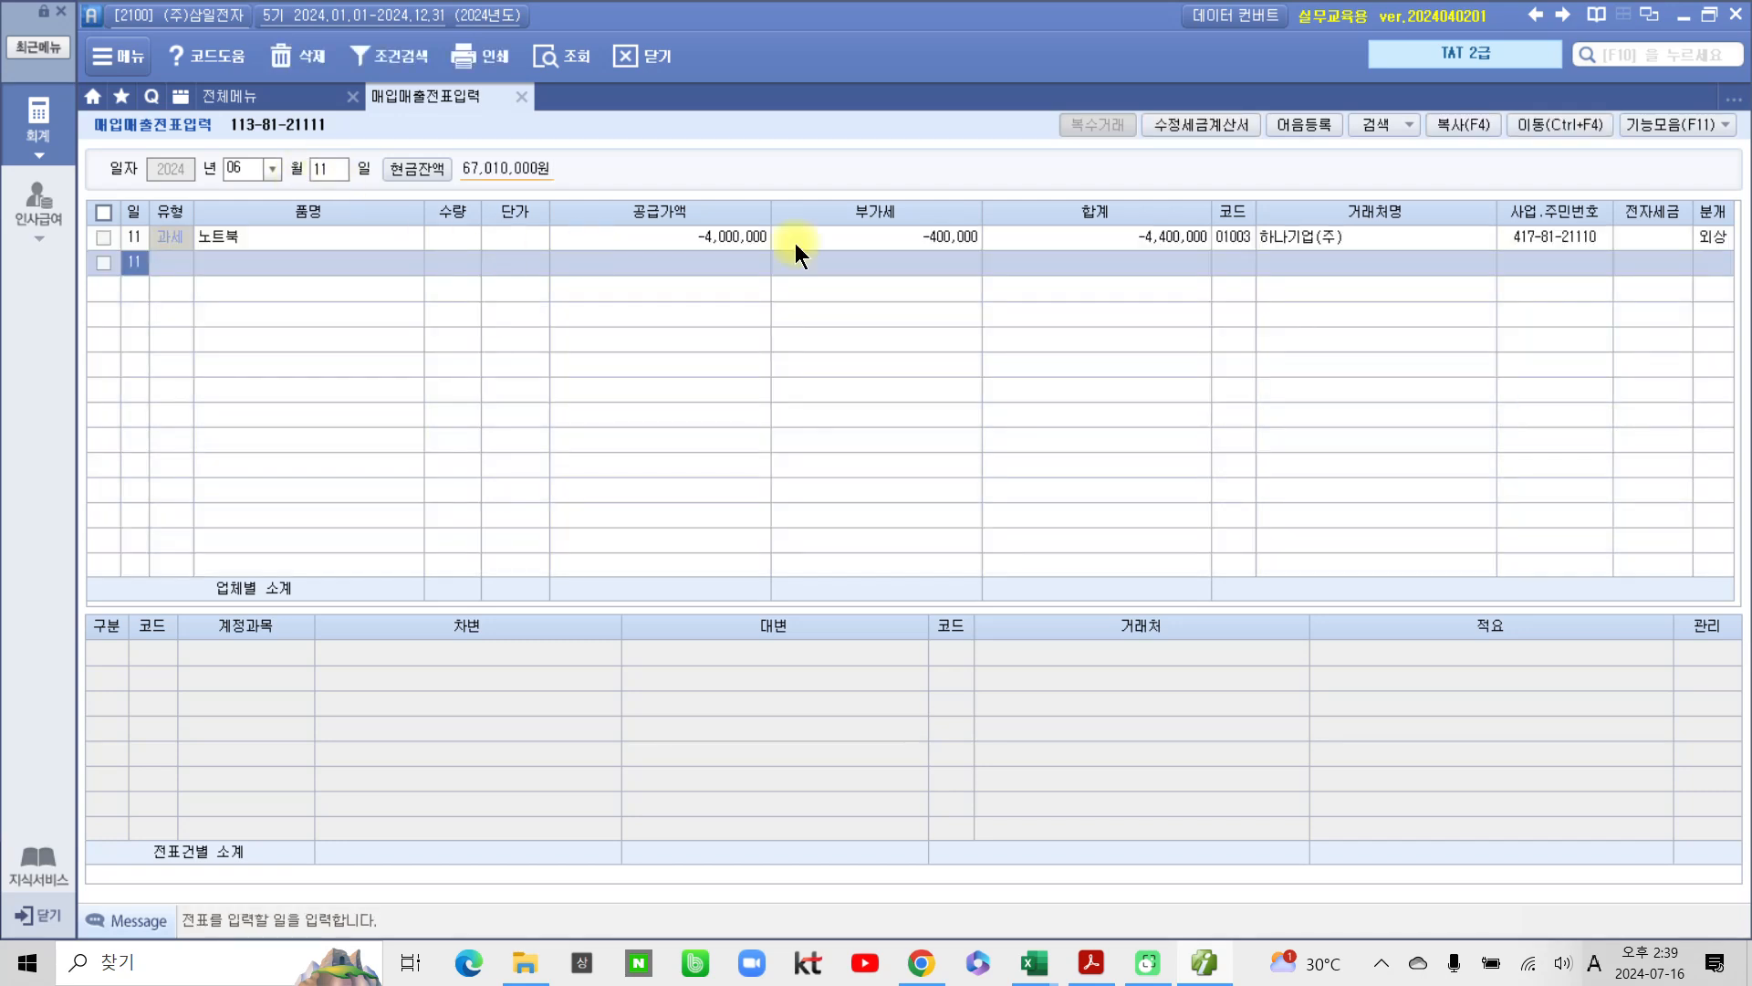
pyautogui.click(1701, 239)
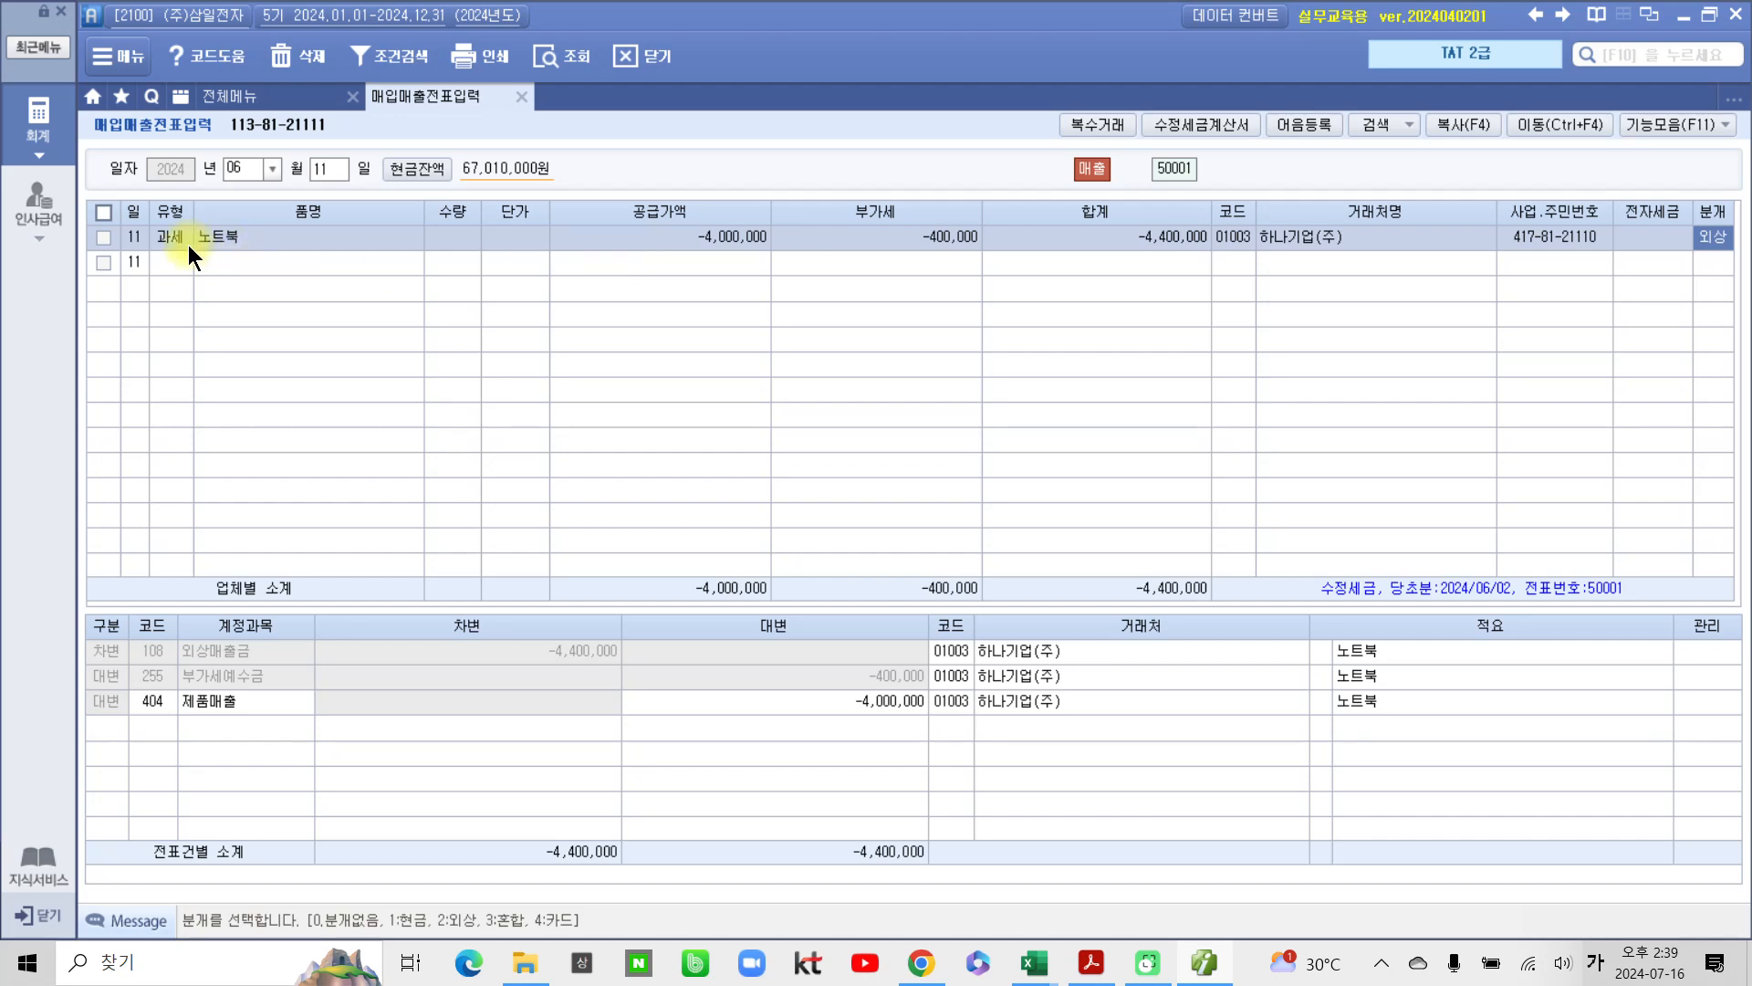
# Step: Examine the June 11 voucher's item, supply amount and VAT, and its 외상매출금, 부가세예수금 and 제품매출 journal lines
pyautogui.moveTo(188, 245); pyautogui.dragTo(280, 245)
pyautogui.moveTo(672, 259); pyautogui.dragTo(762, 252)
pyautogui.moveTo(873, 252); pyautogui.dragTo(1000, 251)
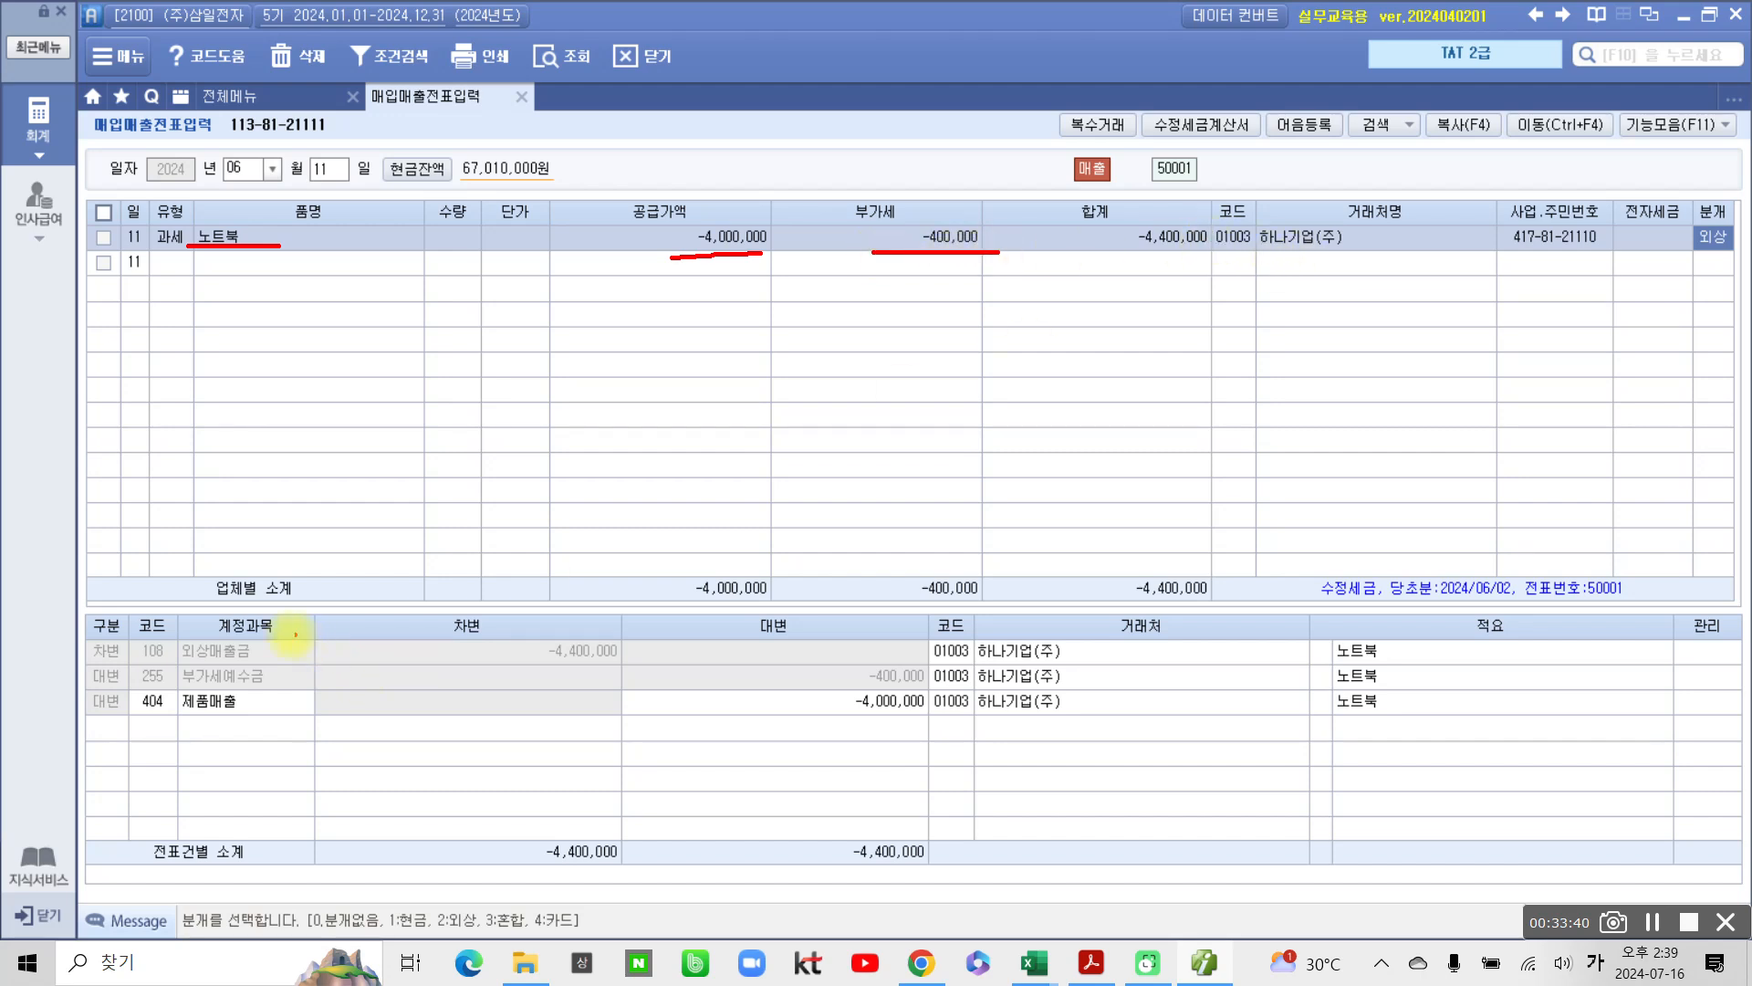
pyautogui.moveTo(112, 611)
pyautogui.mouseDown()
pyautogui.moveTo(552, 805)
pyautogui.moveTo(531, 535)
pyautogui.moveTo(169, 616)
pyautogui.moveTo(256, 657)
pyautogui.mouseUp()
pyautogui.moveTo(536, 659); pyautogui.dragTo(633, 657)
pyautogui.moveTo(187, 686); pyautogui.dragTo(278, 691)
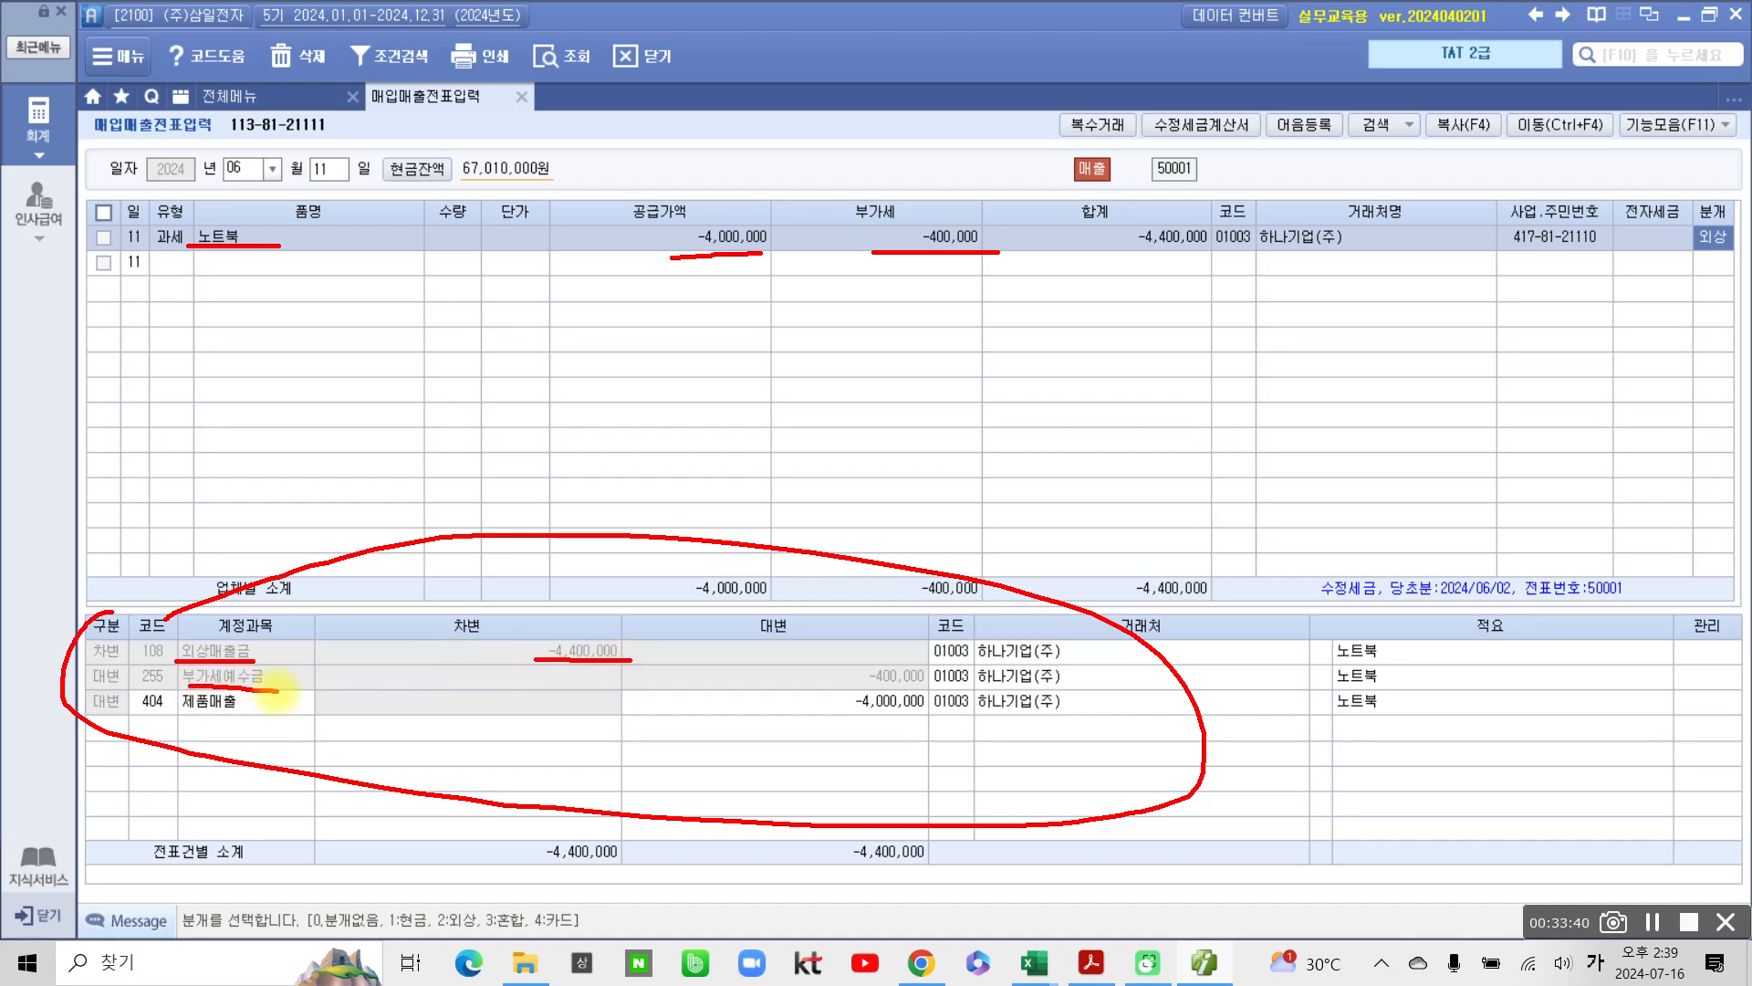
pyautogui.moveTo(865, 690); pyautogui.dragTo(911, 687)
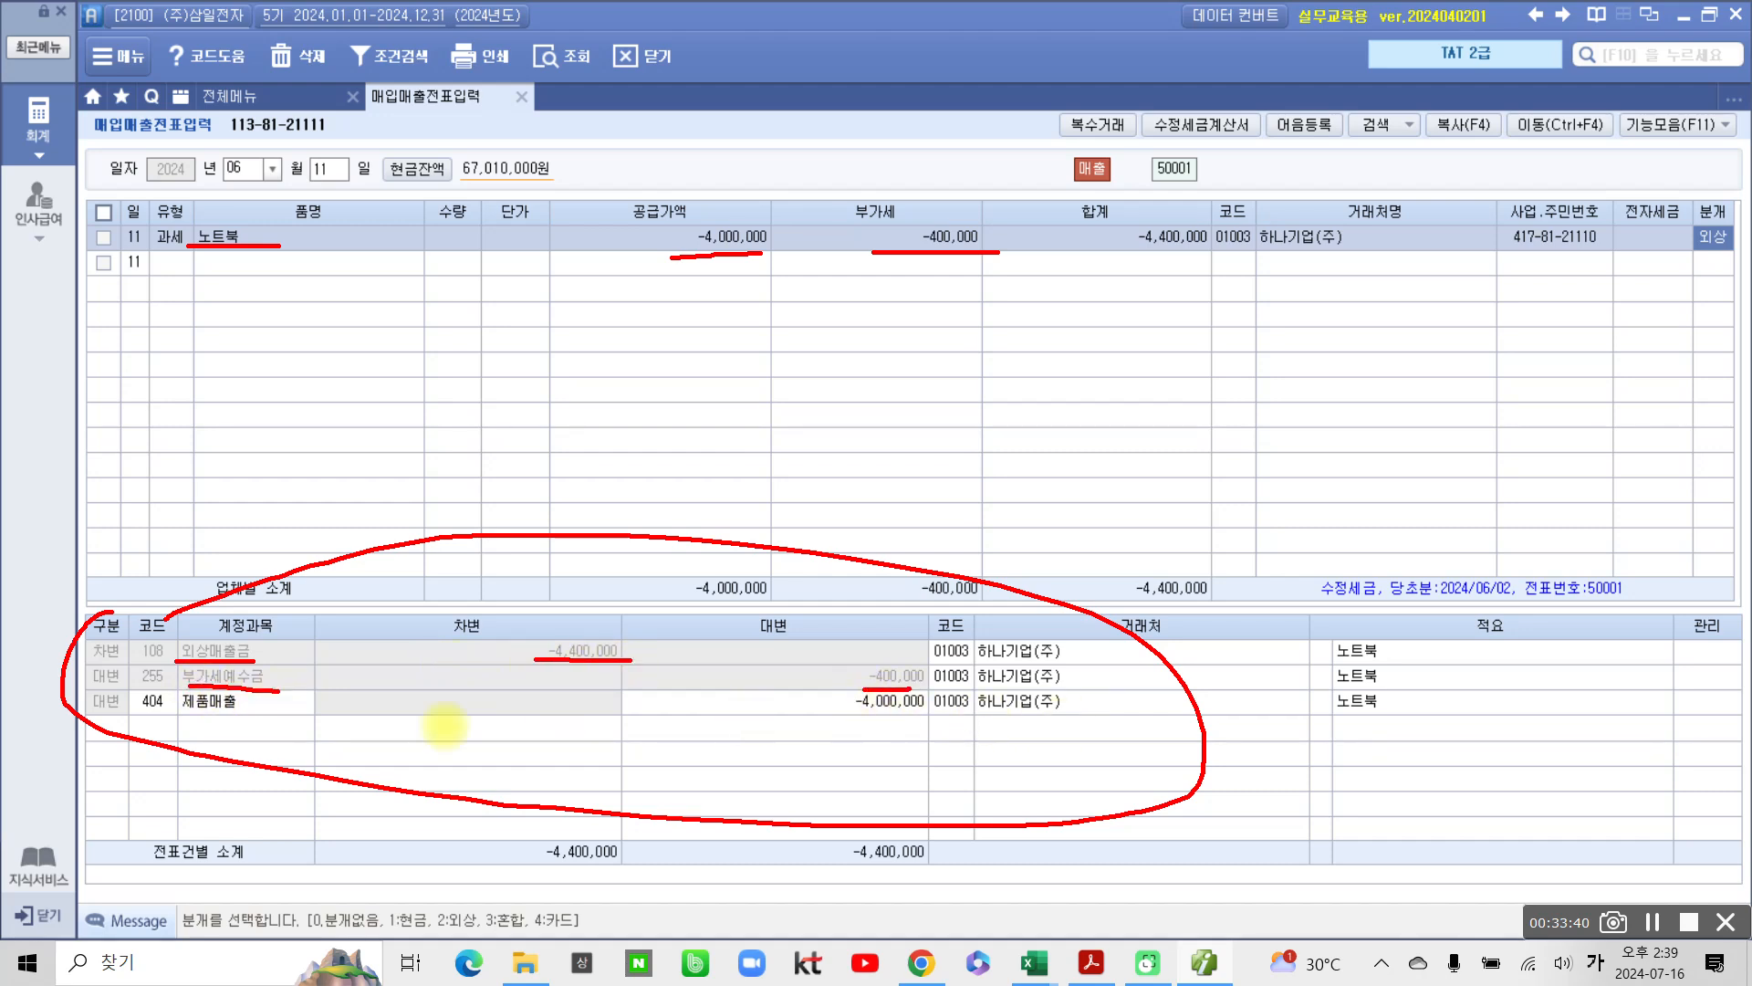
pyautogui.moveTo(184, 716); pyautogui.dragTo(239, 717)
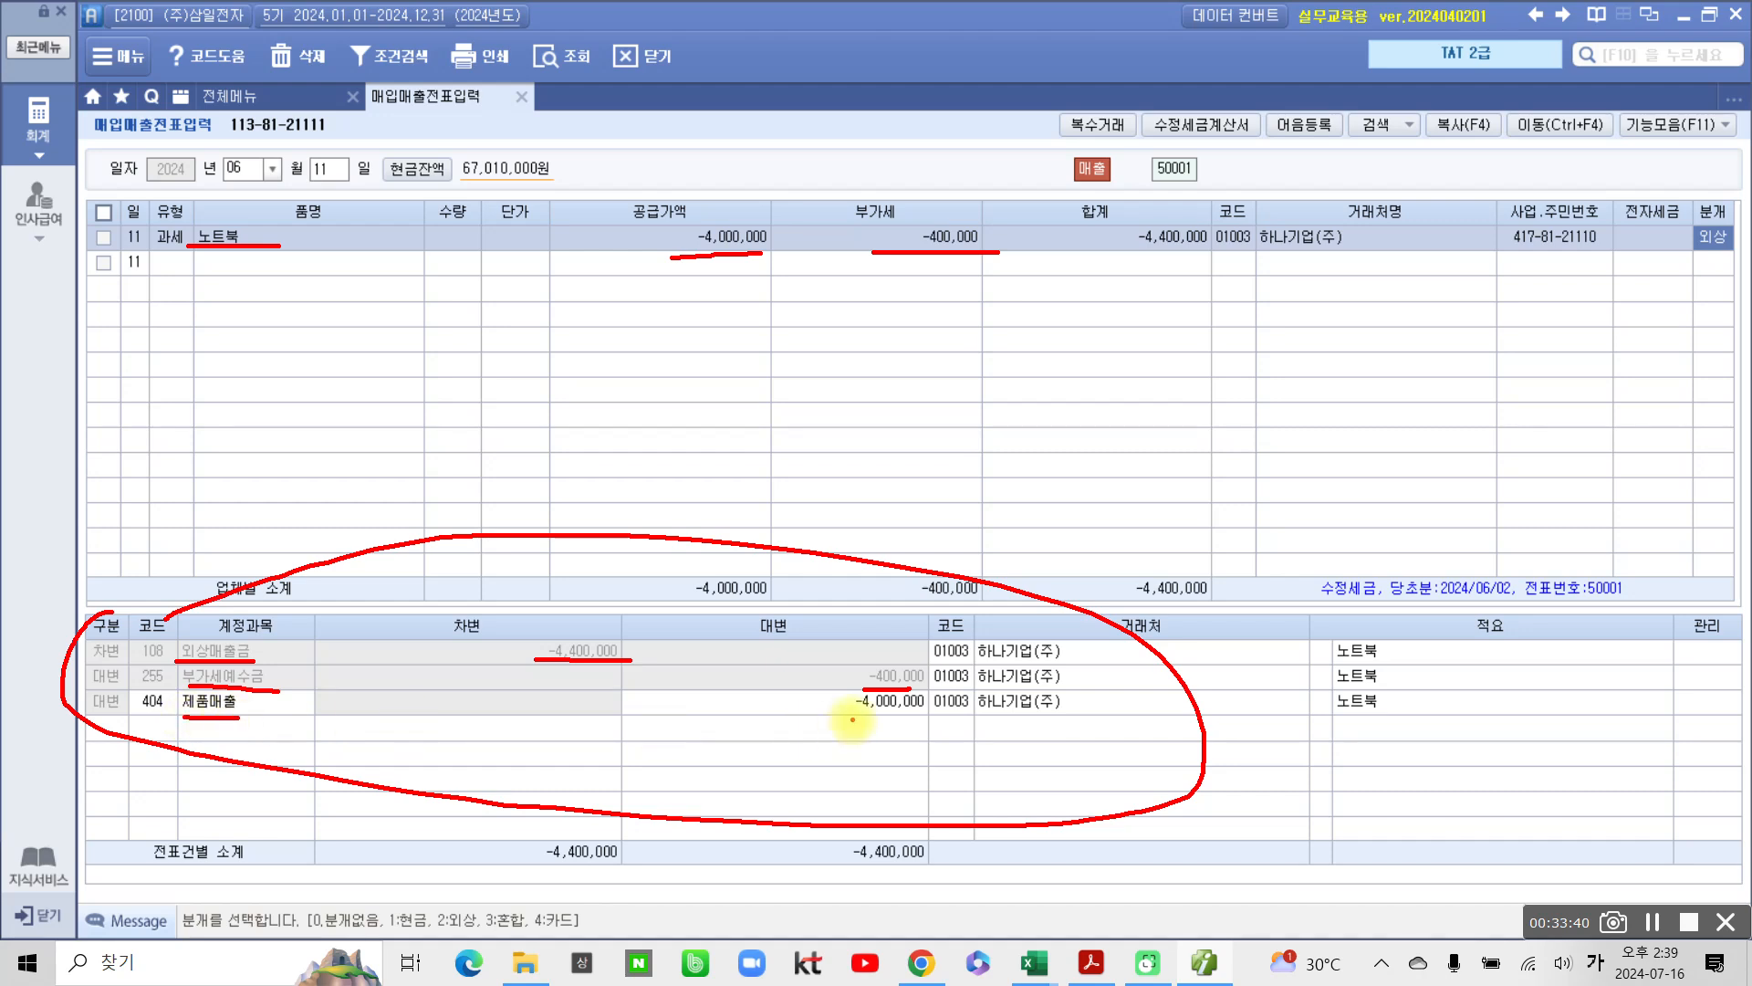
pyautogui.moveTo(845, 717); pyautogui.dragTo(935, 718)
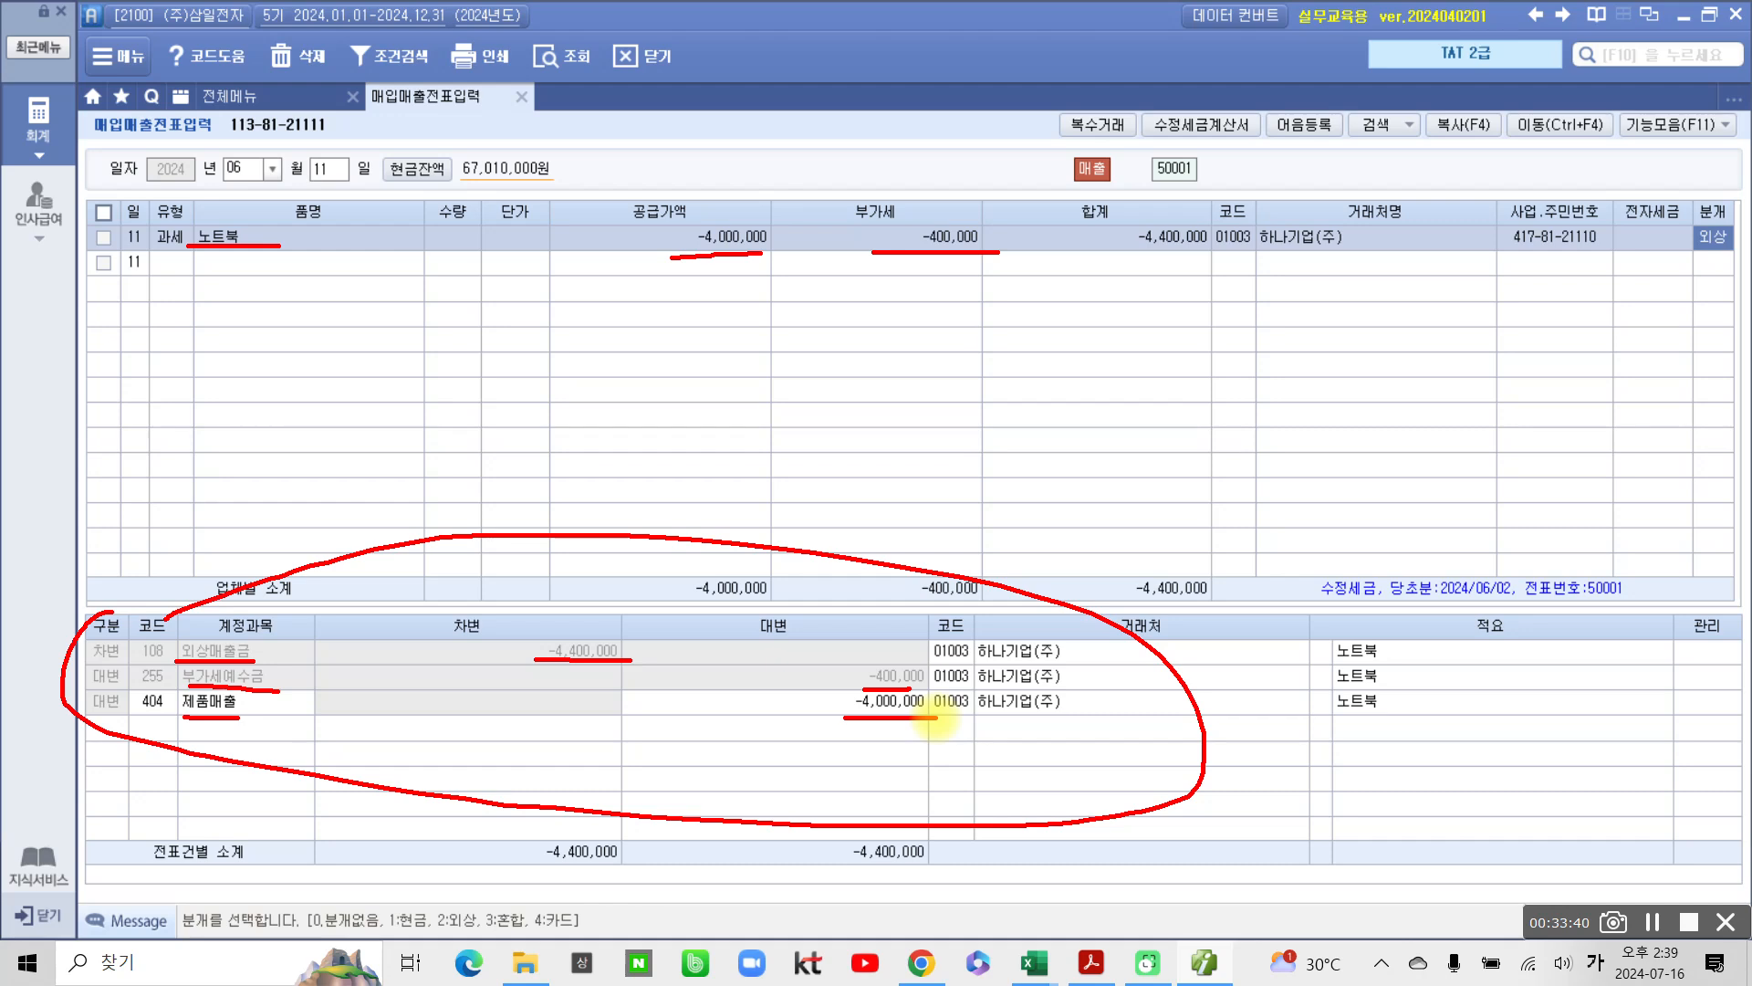
pyautogui.moveTo(700, 915)
pyautogui.mouseDown()
pyautogui.moveTo(242, 653)
pyautogui.moveTo(954, 676)
pyautogui.mouseUp()
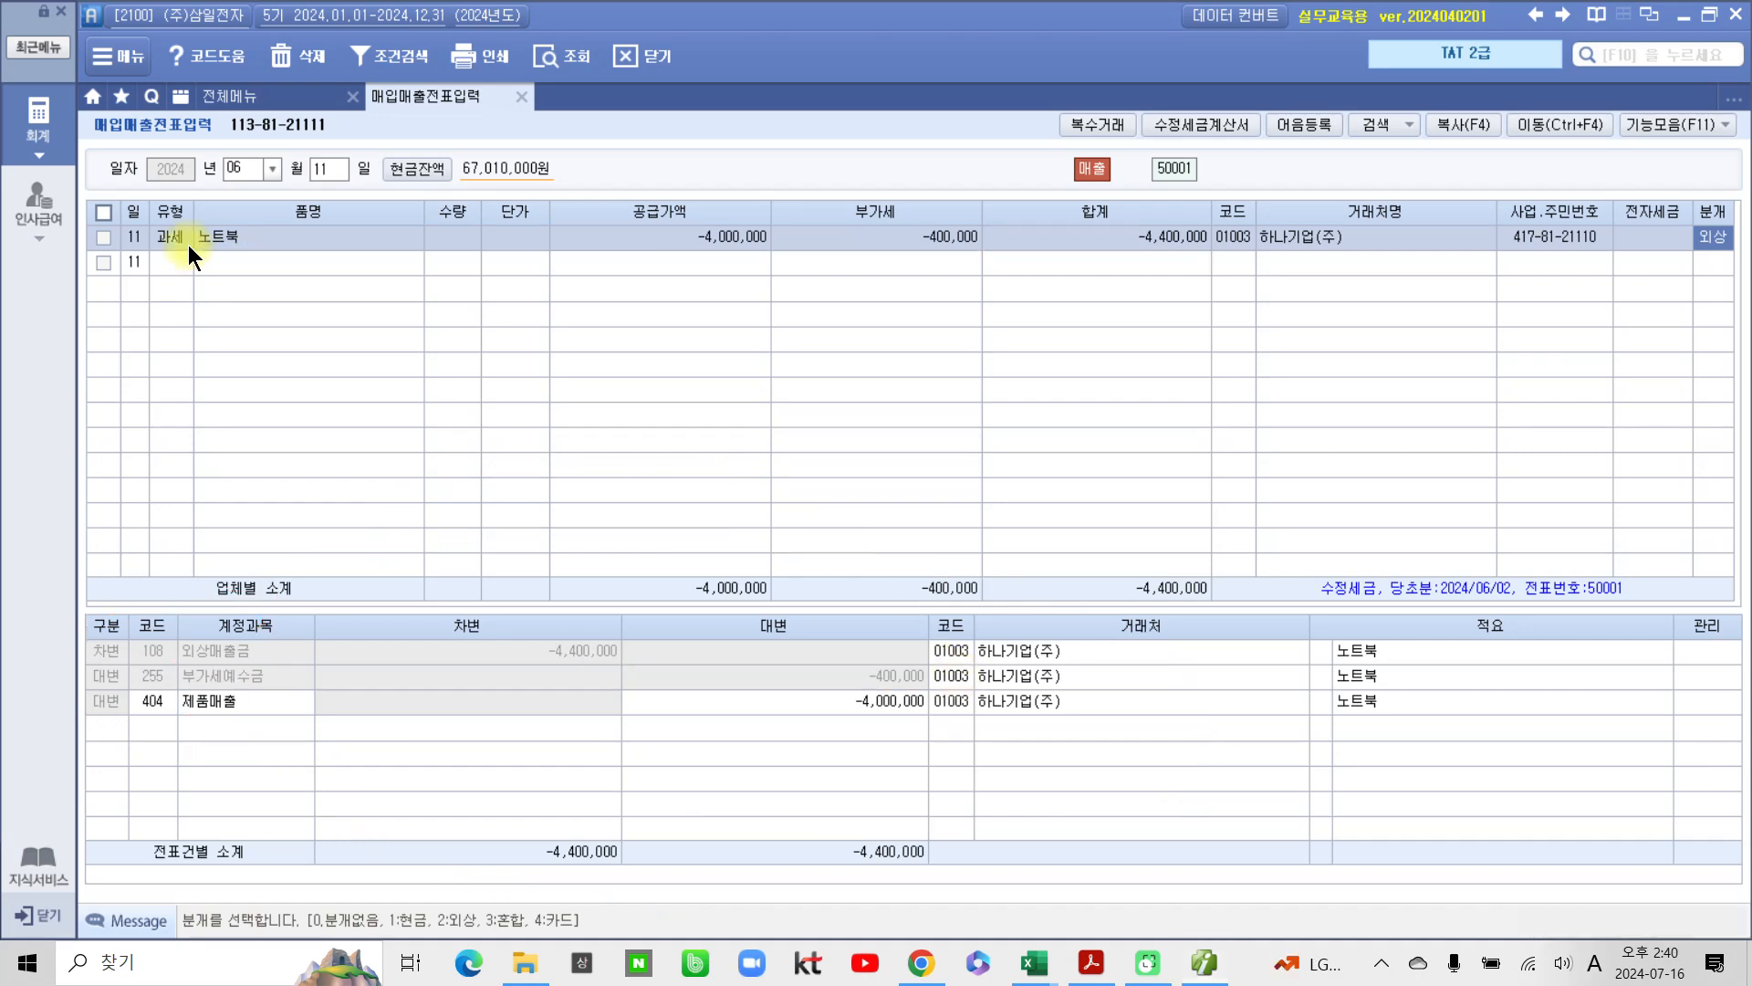
# Step: Switch to the textbook PDF in Acrobat and highlight the bank deposit phrase and the note limiting the accounting to the amended invoice
pyautogui.click(1092, 963)
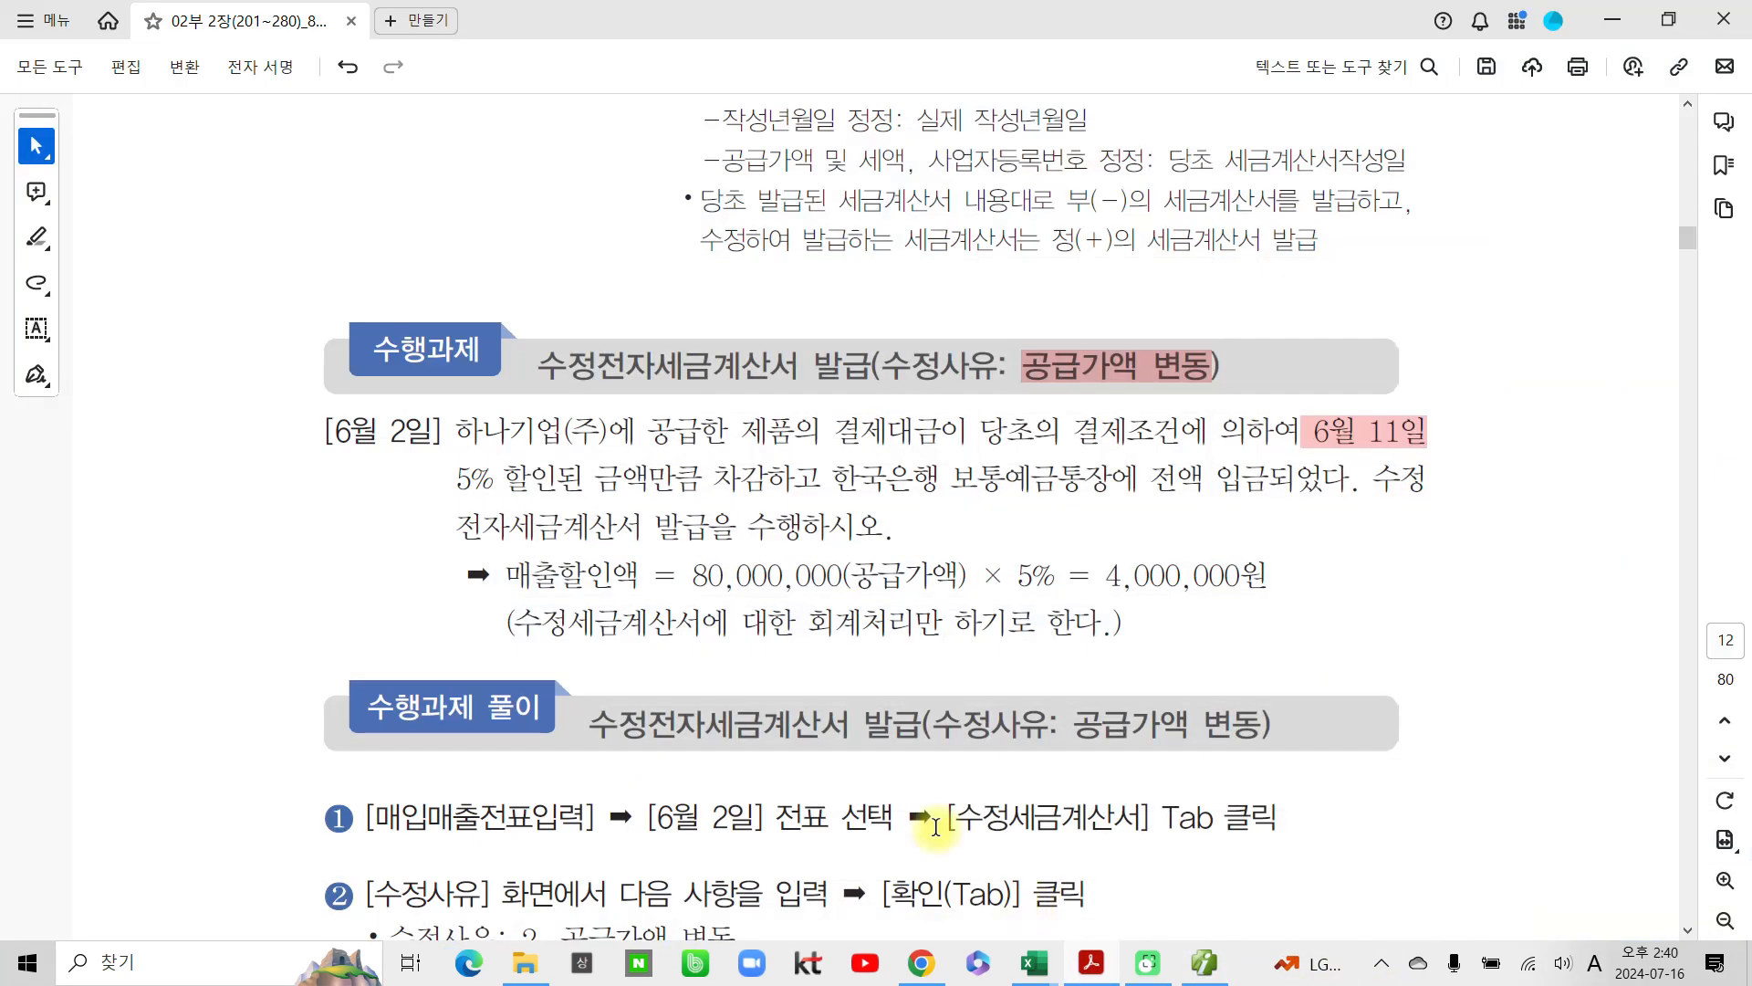
pyautogui.moveTo(831, 478); pyautogui.dragTo(1224, 479)
pyautogui.click(1300, 524)
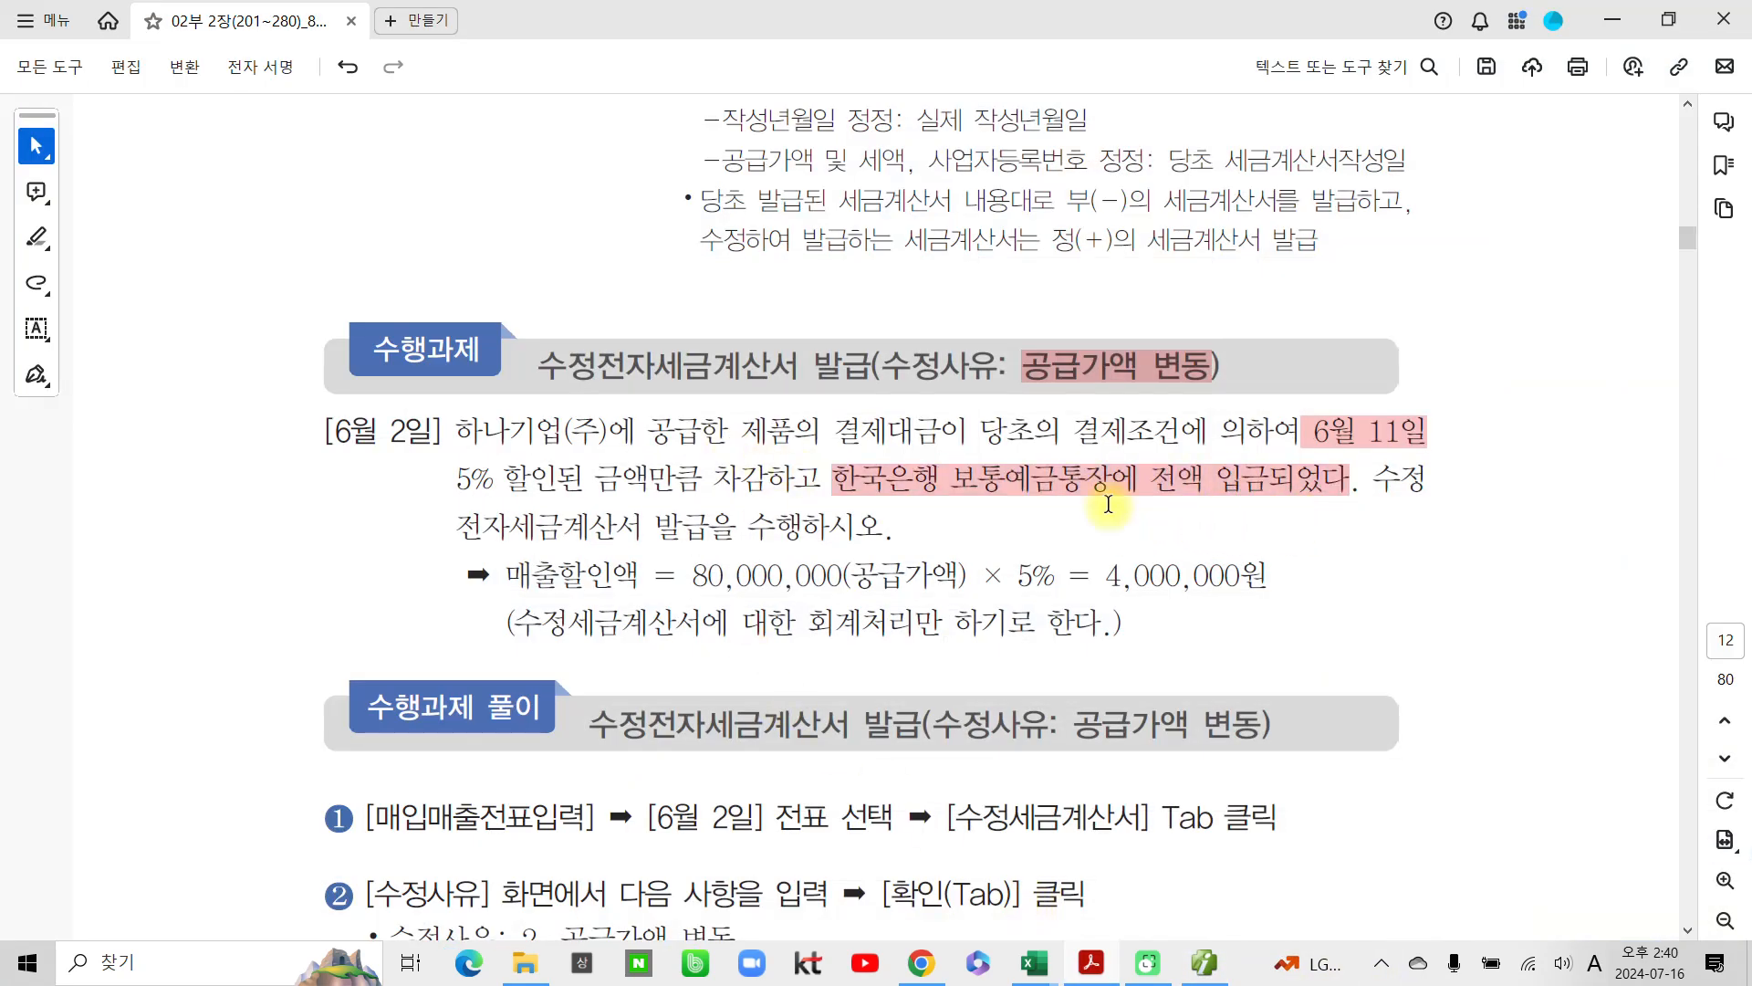
pyautogui.click(525, 624)
pyautogui.moveTo(525, 624); pyautogui.dragTo(1134, 635)
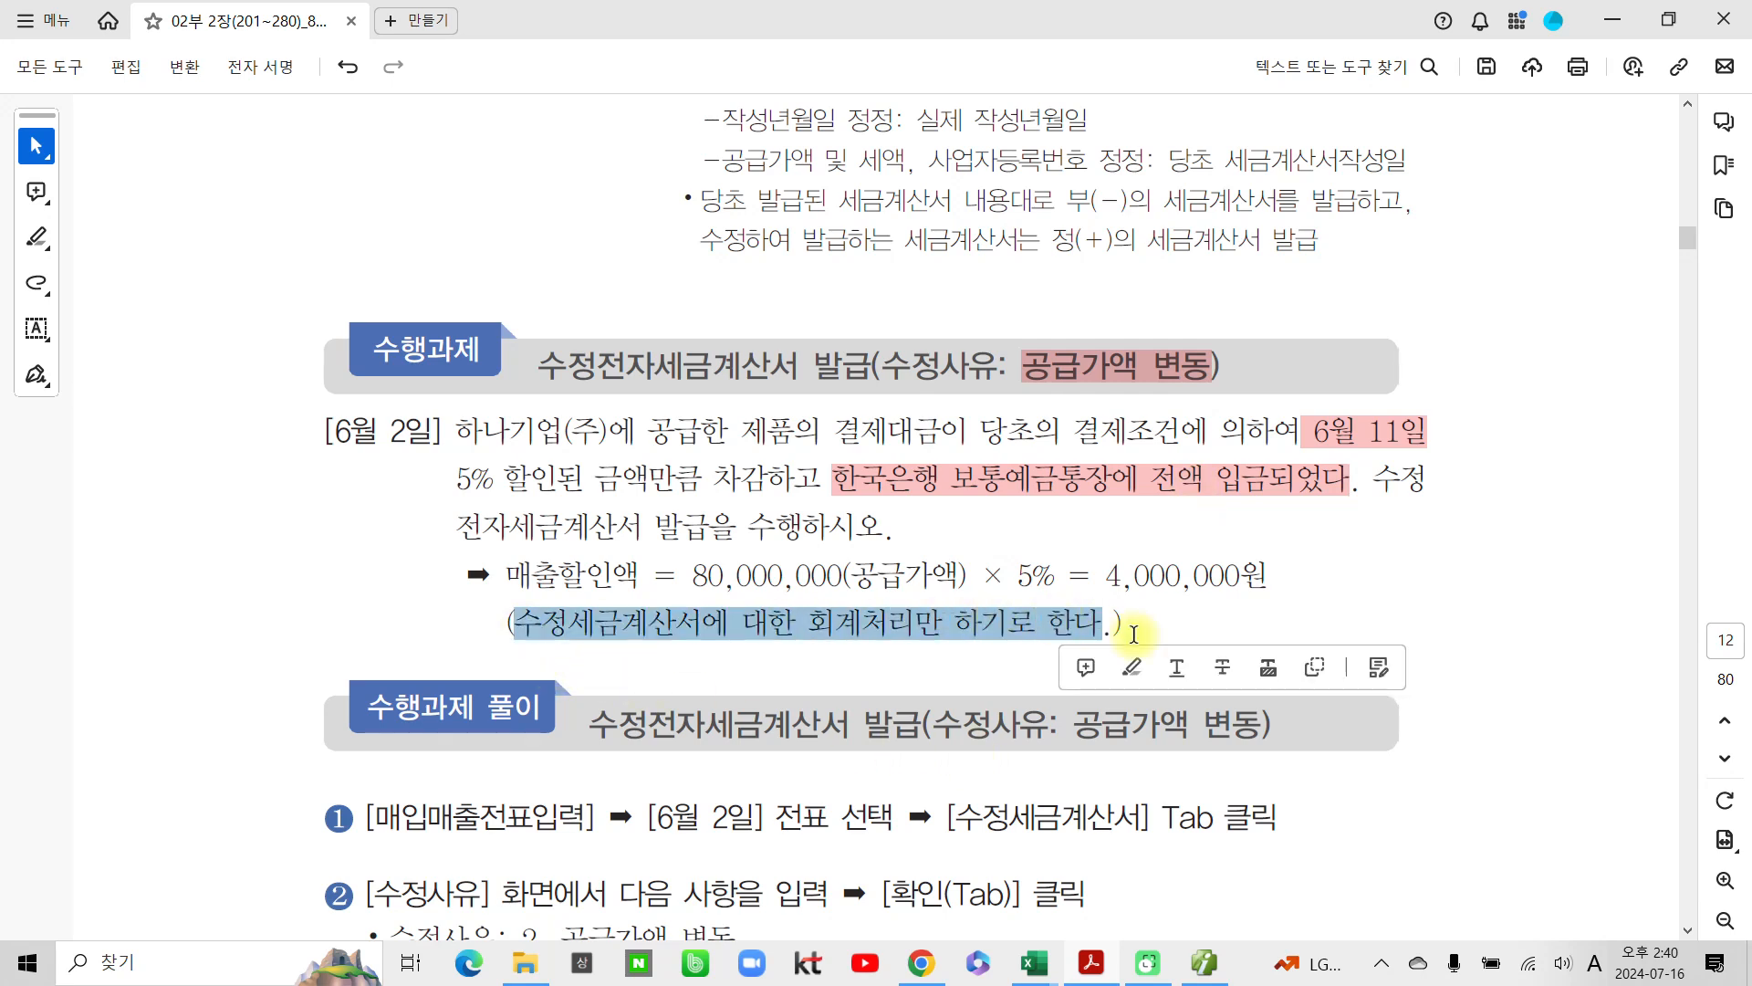
pyautogui.click(1131, 670)
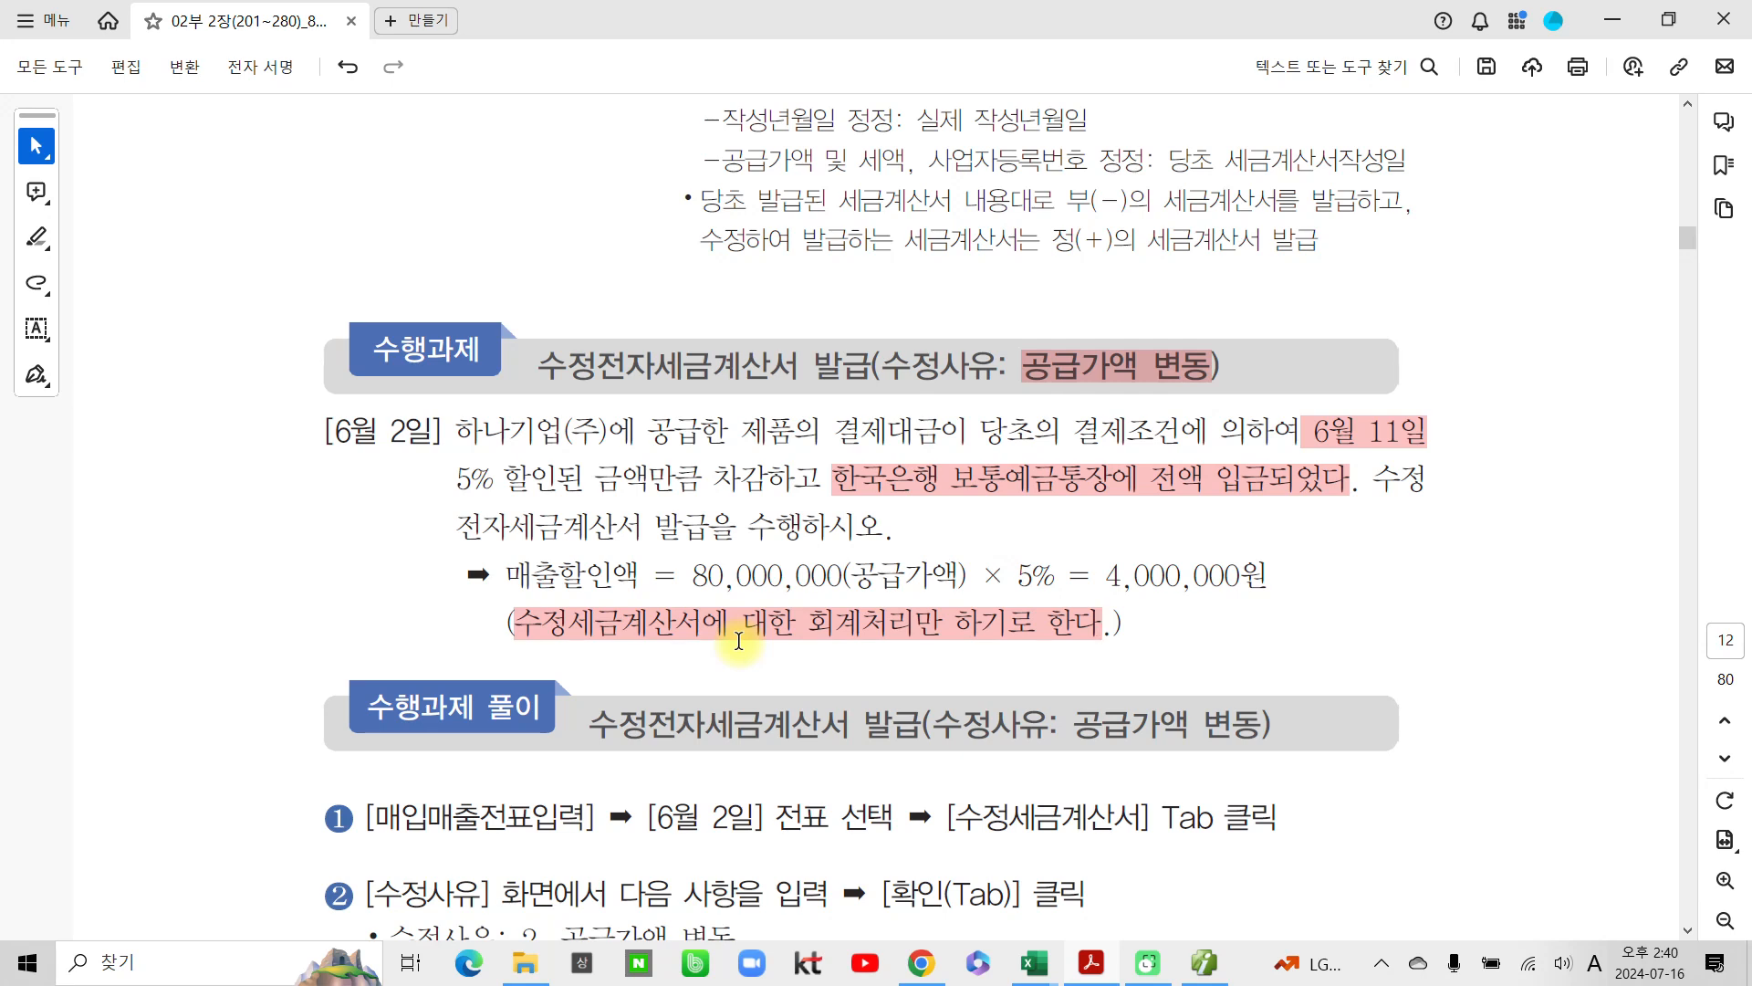
# Step: Return to the accounting program and check the June 11 voucher's journal lines, date and 전자세금 field
pyautogui.click(1205, 963)
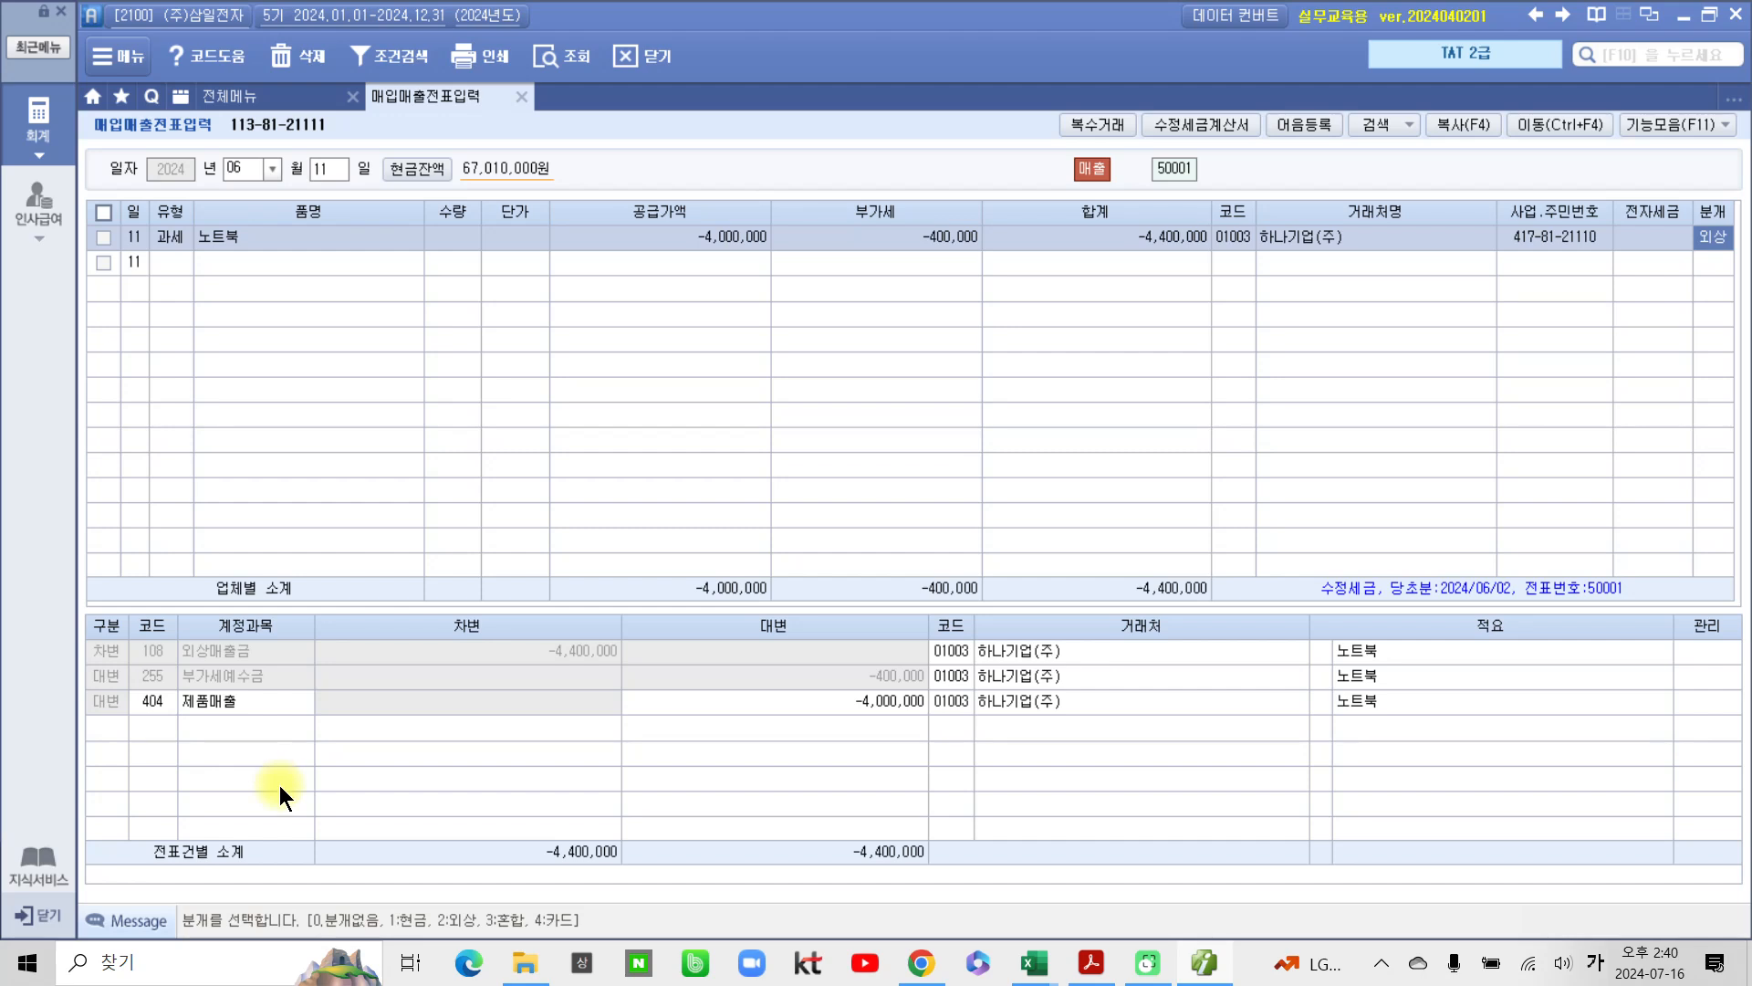
pyautogui.moveTo(105, 575)
pyautogui.mouseDown()
pyautogui.moveTo(1186, 639)
pyautogui.moveTo(103, 628)
pyautogui.mouseUp()
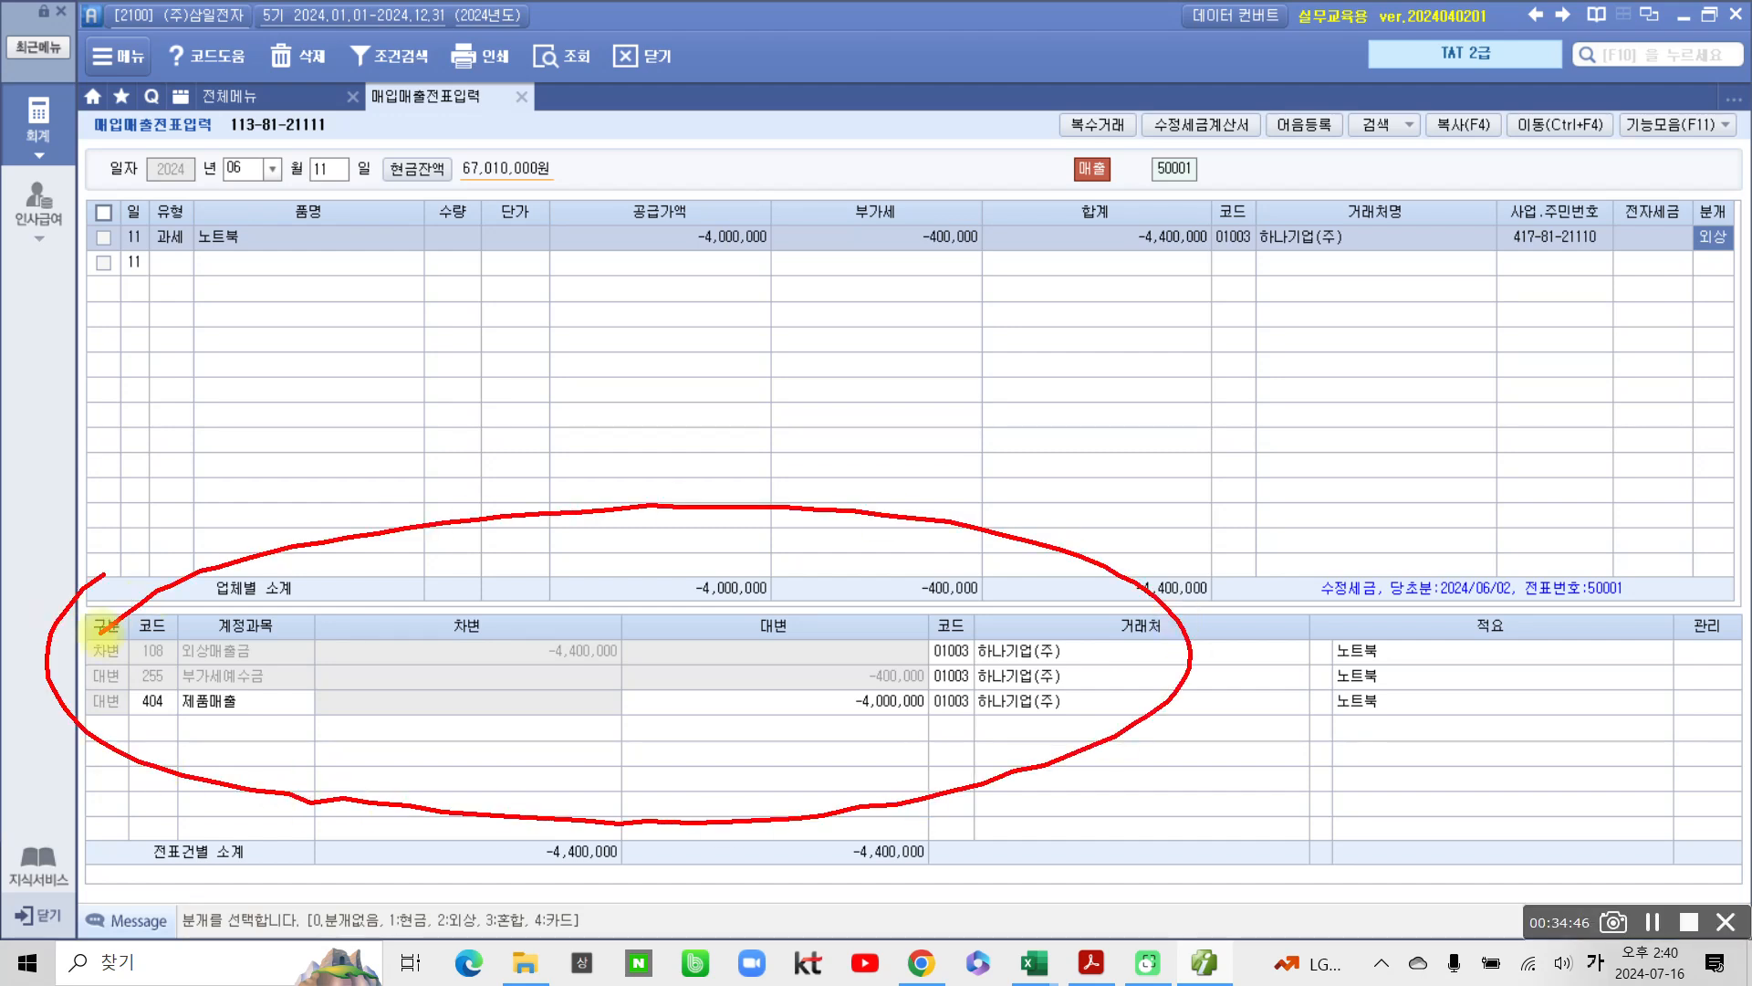
pyautogui.moveTo(310, 251)
pyautogui.mouseDown()
pyautogui.moveTo(384, 146)
pyautogui.moveTo(152, 235)
pyautogui.mouseUp()
pyautogui.moveTo(1699, 310)
pyautogui.mouseDown()
pyautogui.moveTo(1588, 256)
pyautogui.moveTo(1604, 363)
pyautogui.mouseUp()
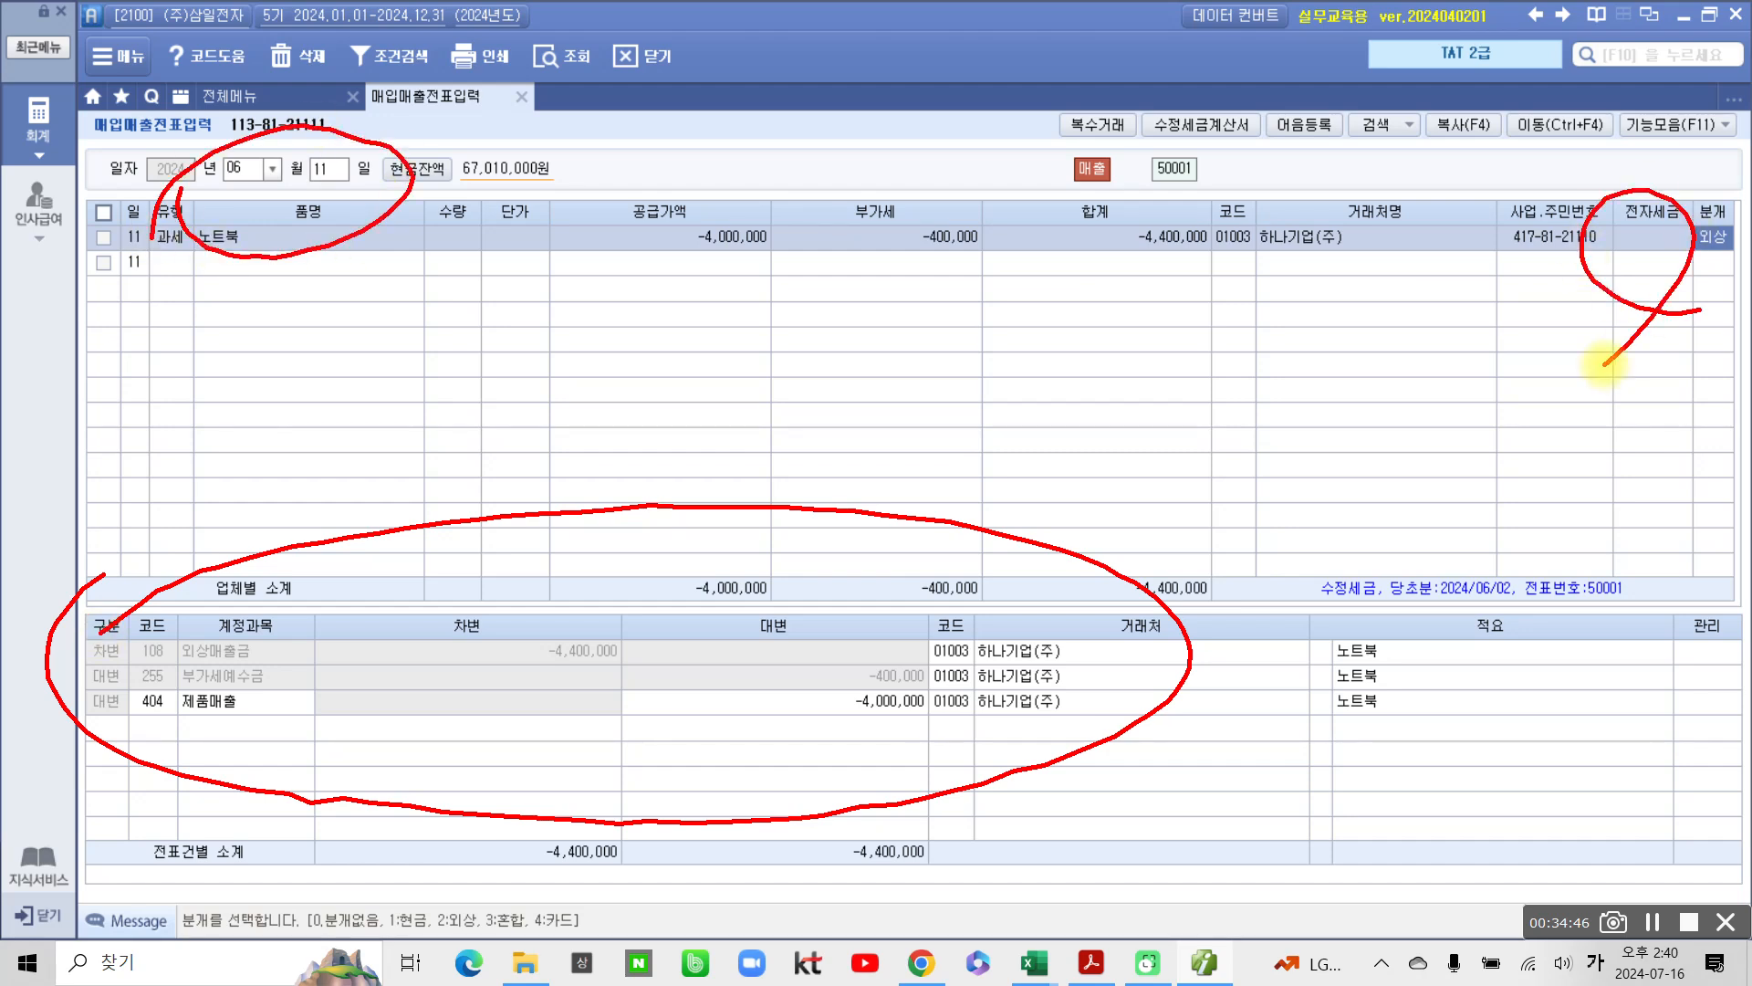
pyautogui.press('Escape')
# Step: Open 전자세금계산서 발행 및 내역관리 and list the sales invoices dated June 11 for all customers
pyautogui.click(38, 116)
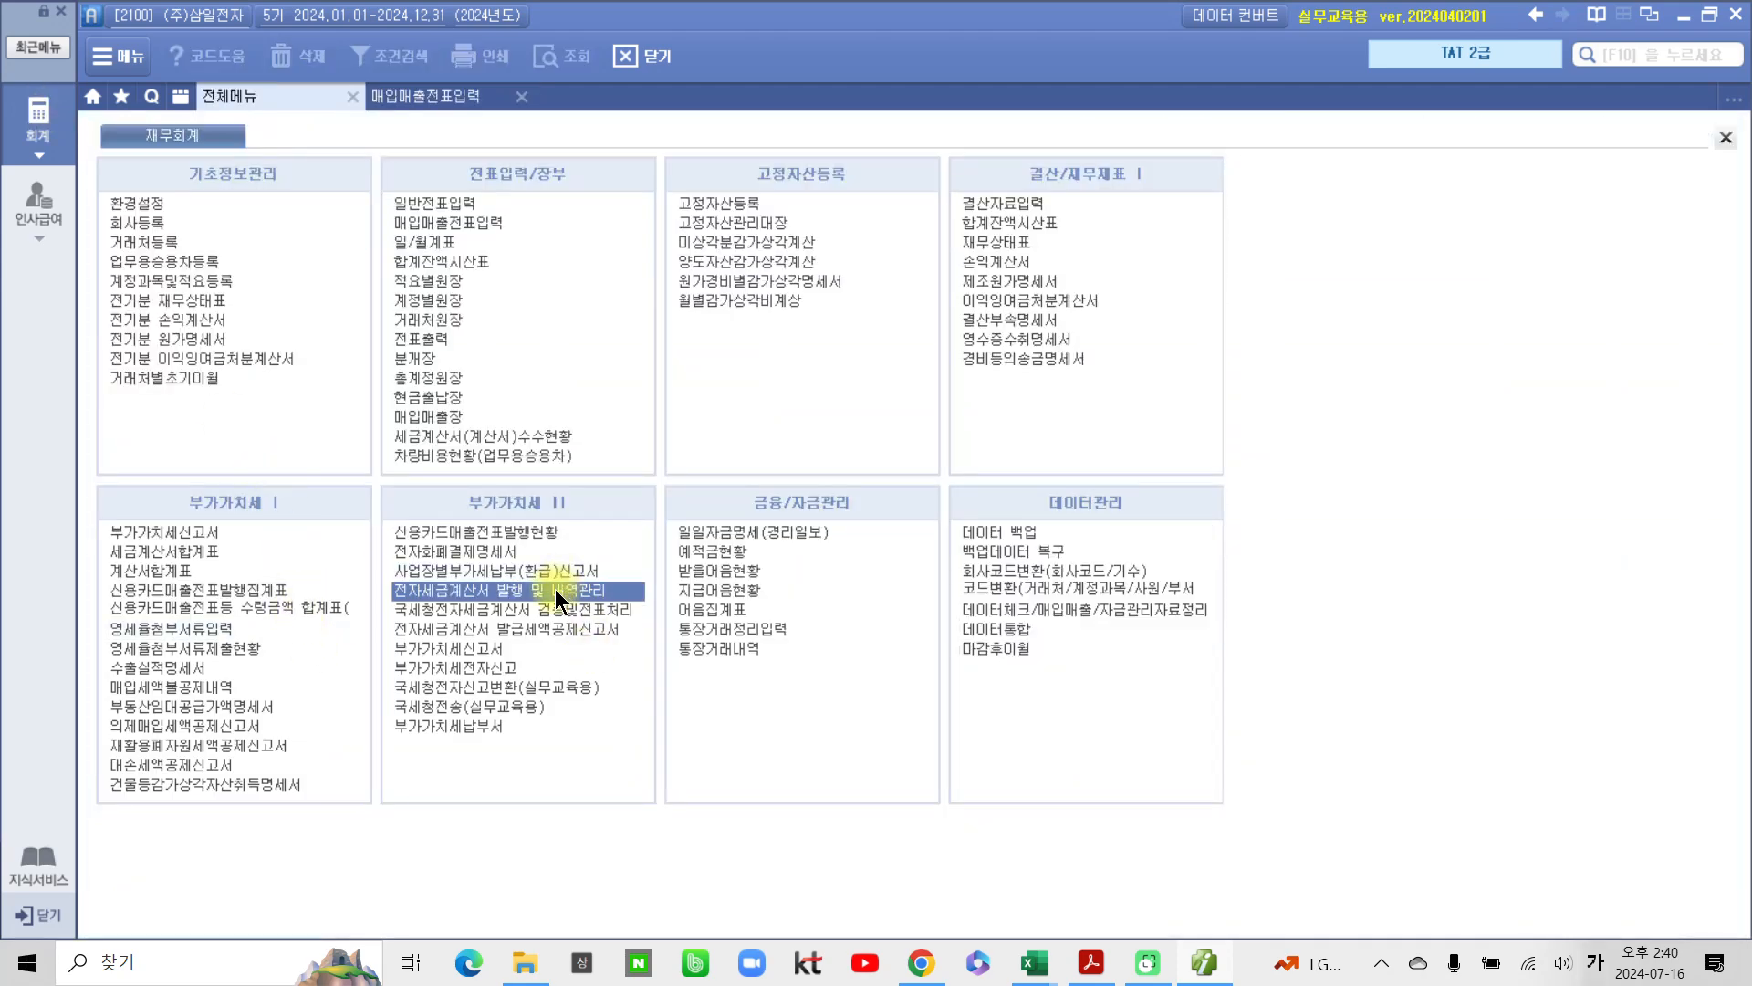
pyautogui.click(555, 591)
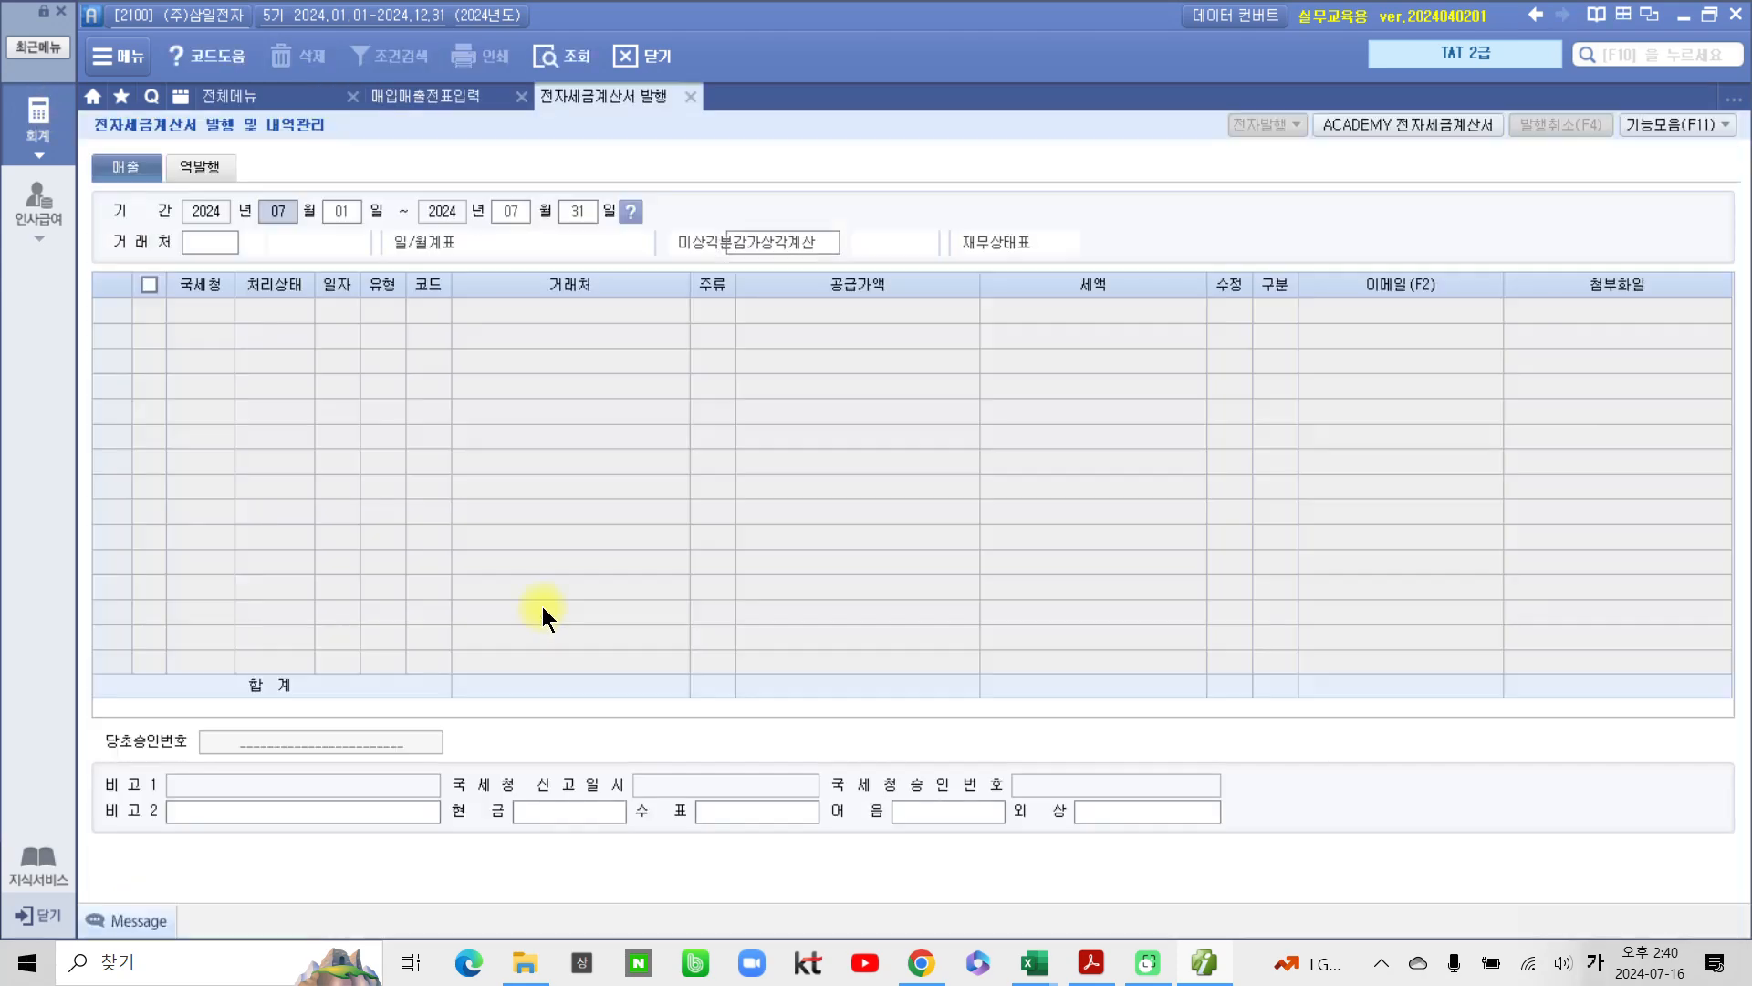
pyautogui.write('06110611')
pyautogui.press('Return')
pyautogui.press('Return')
pyautogui.press('Return')
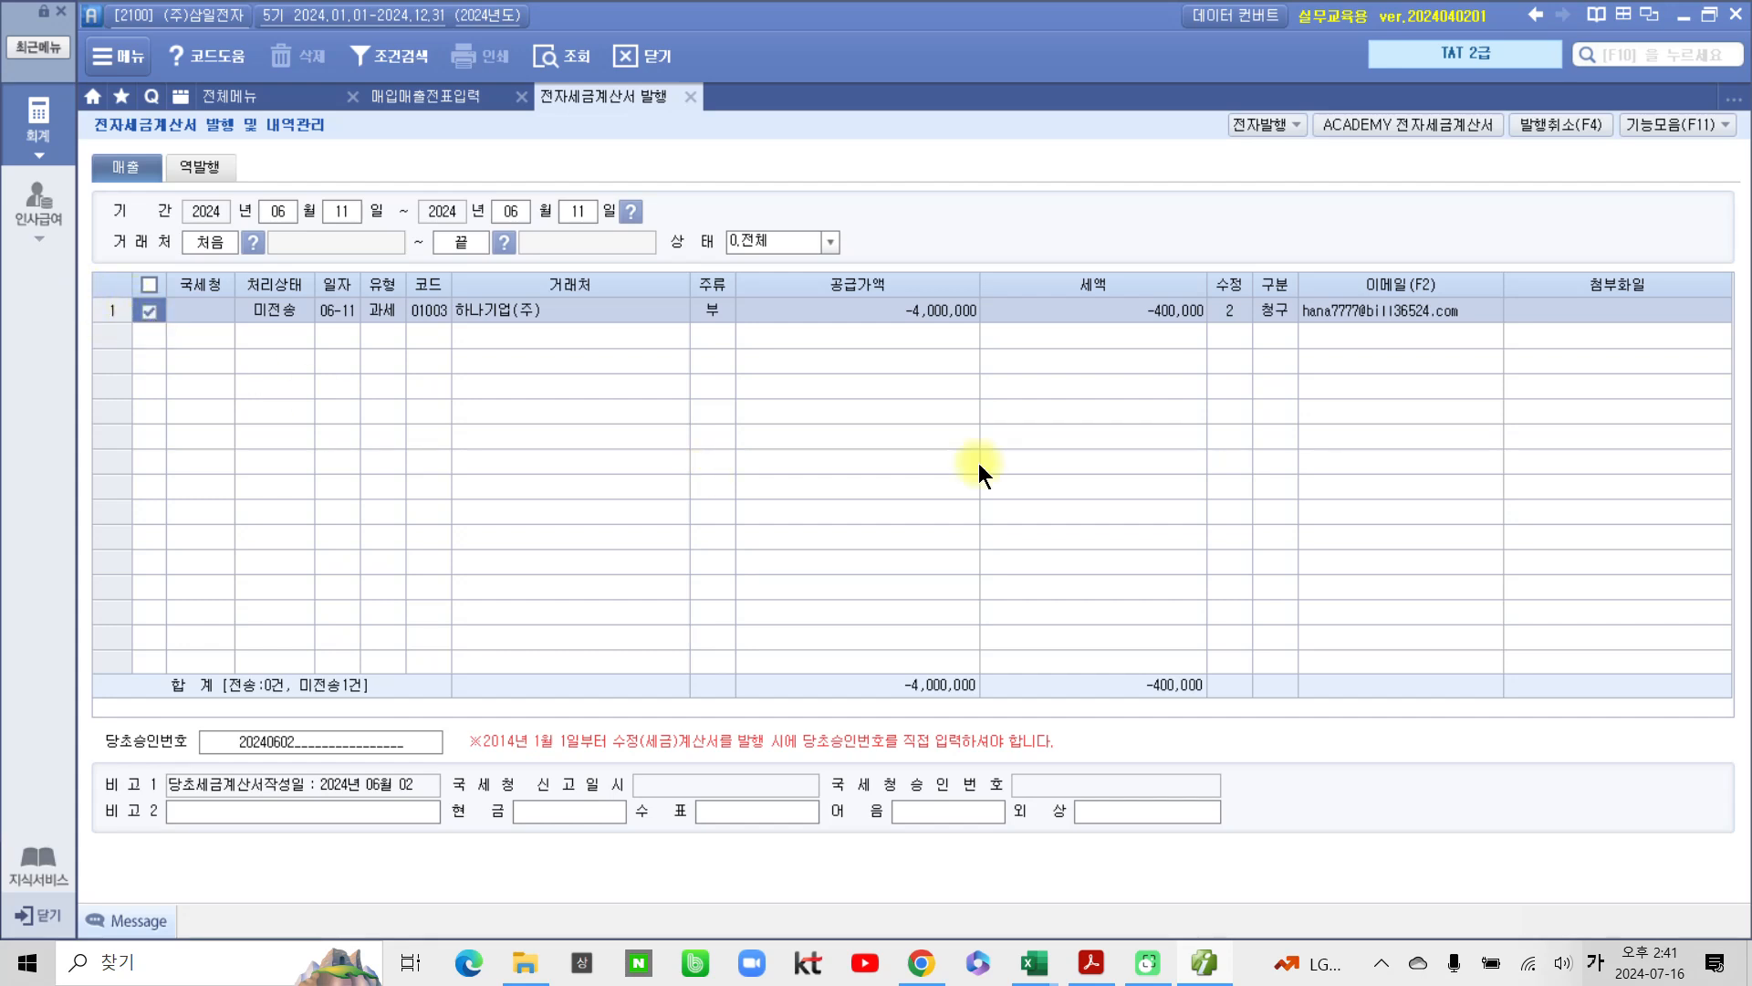
# Step: Issue the June 11 하나기업(주) invoice electronically, accepting the prefilled login and closing the issuance notice
pyautogui.click(1266, 116)
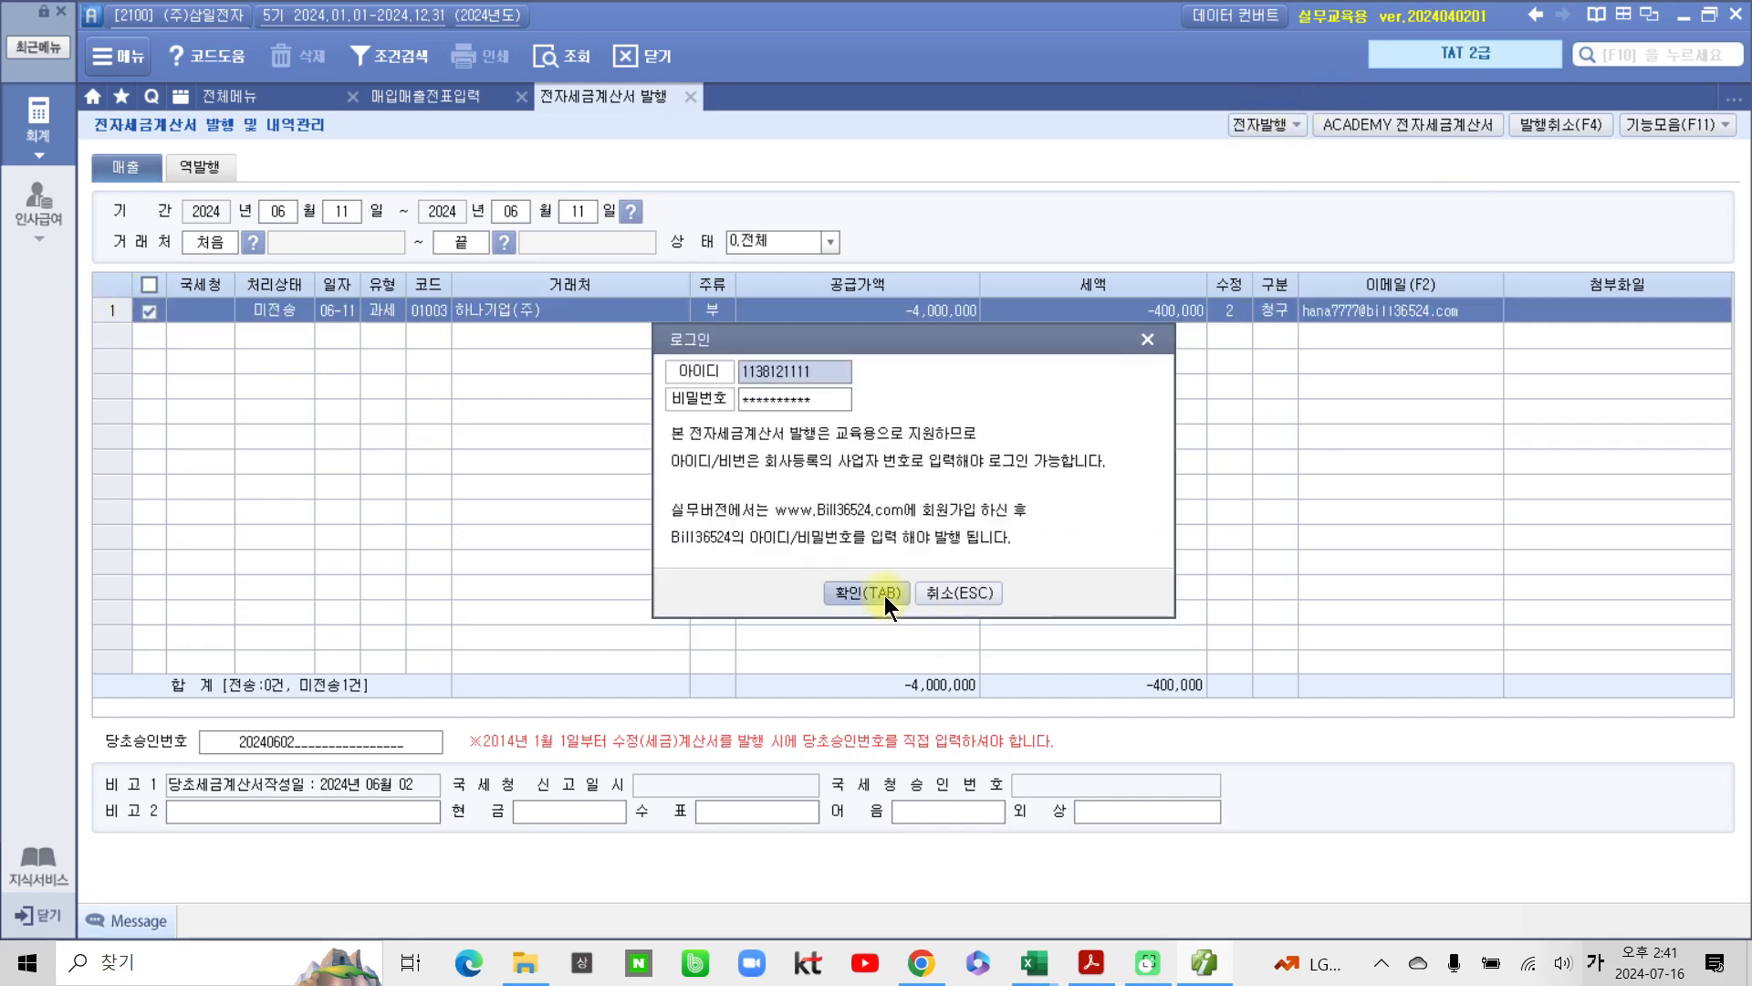
pyautogui.click(876, 704)
pyautogui.click(933, 818)
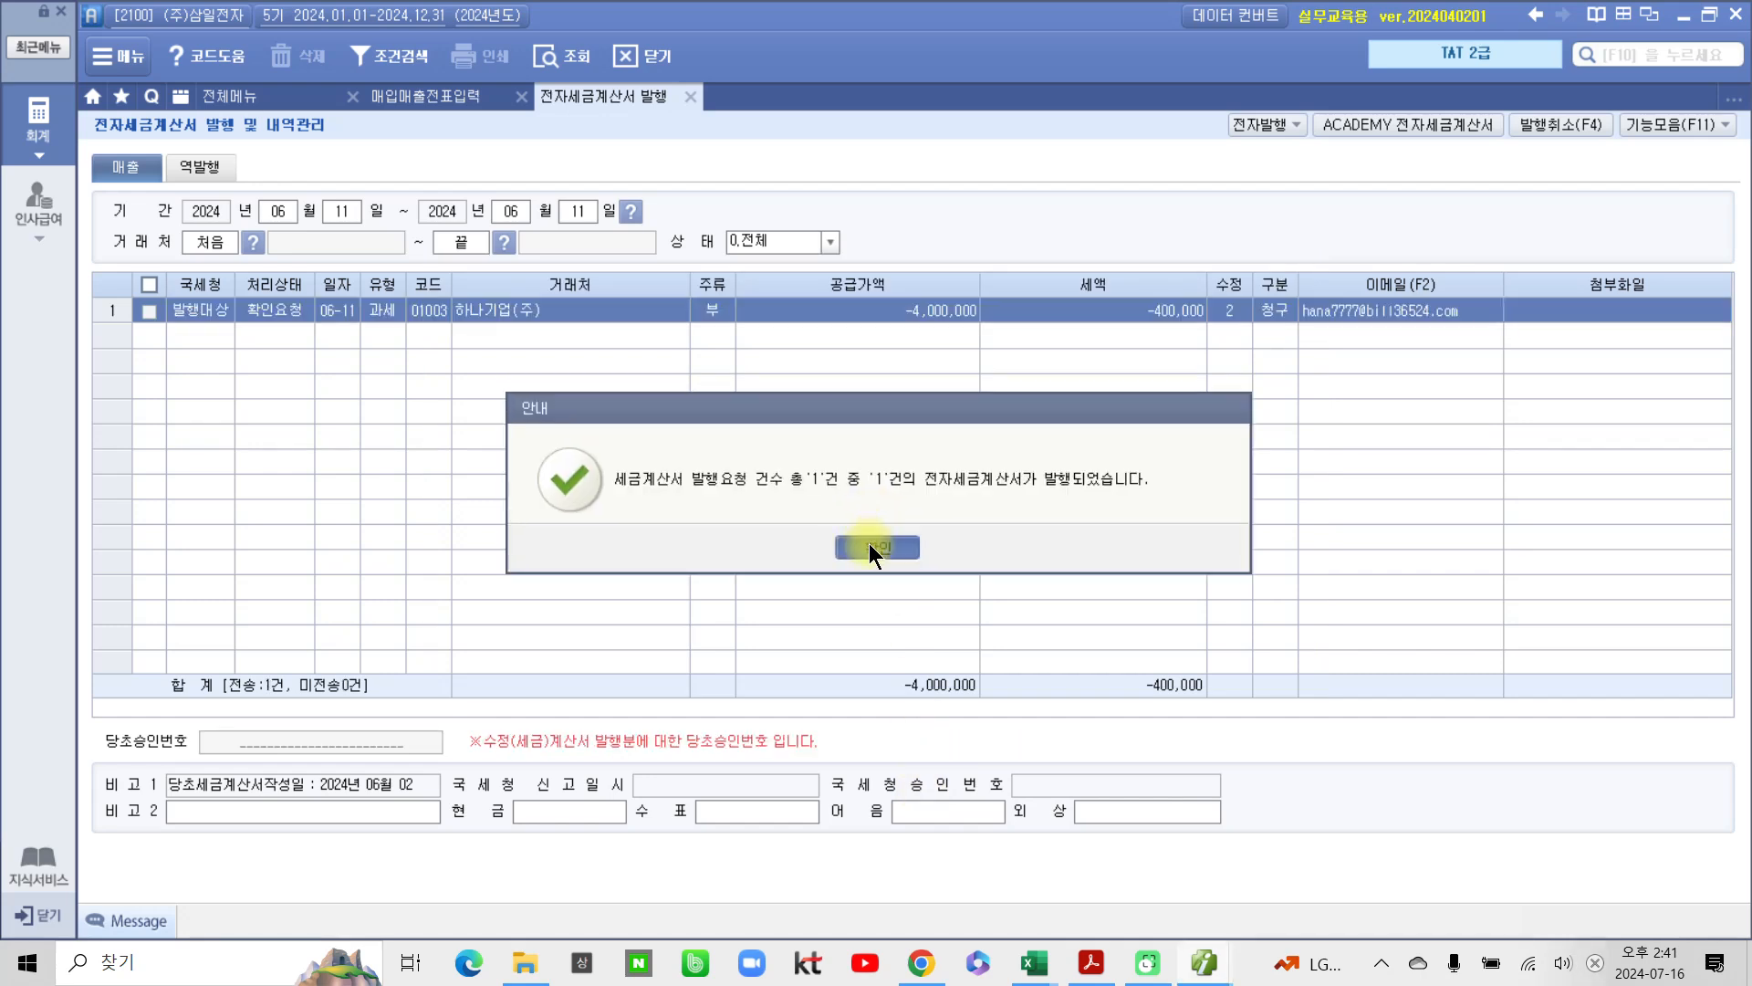
pyautogui.click(869, 540)
# Step: Log in to the ACADEMY 전자세금계산서 site and list the 미전송 sales invoices dated 2024-06-11
pyautogui.click(1418, 119)
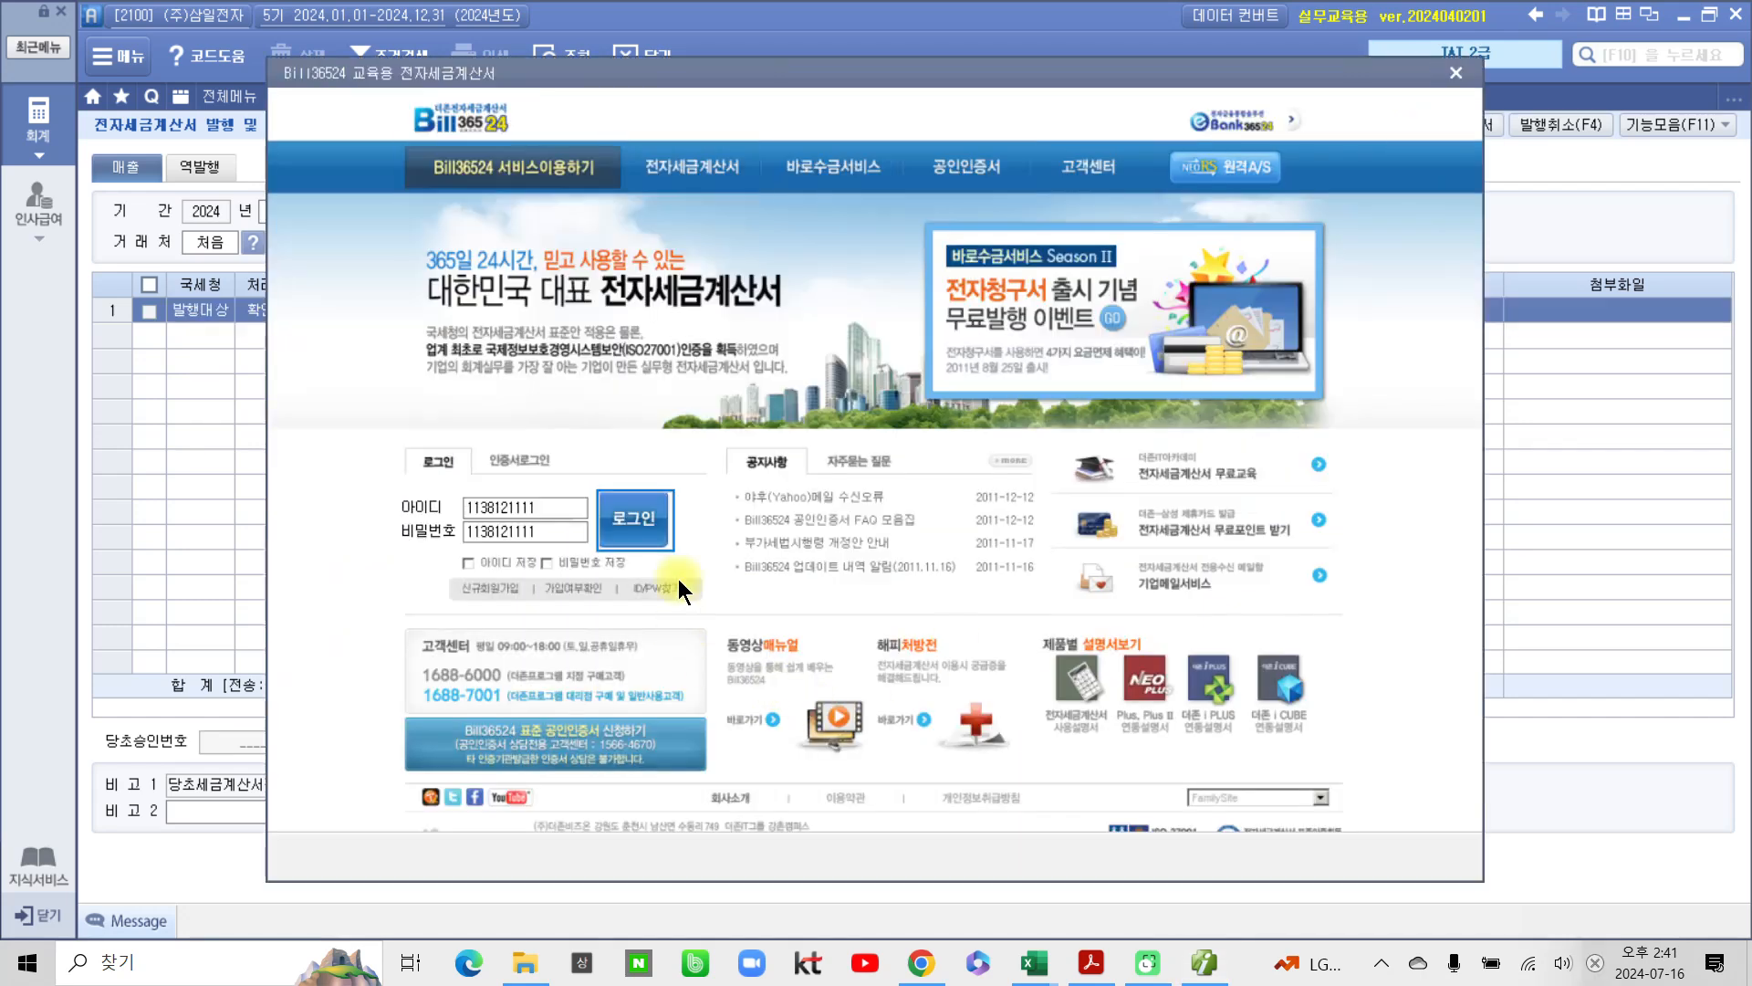
pyautogui.click(645, 533)
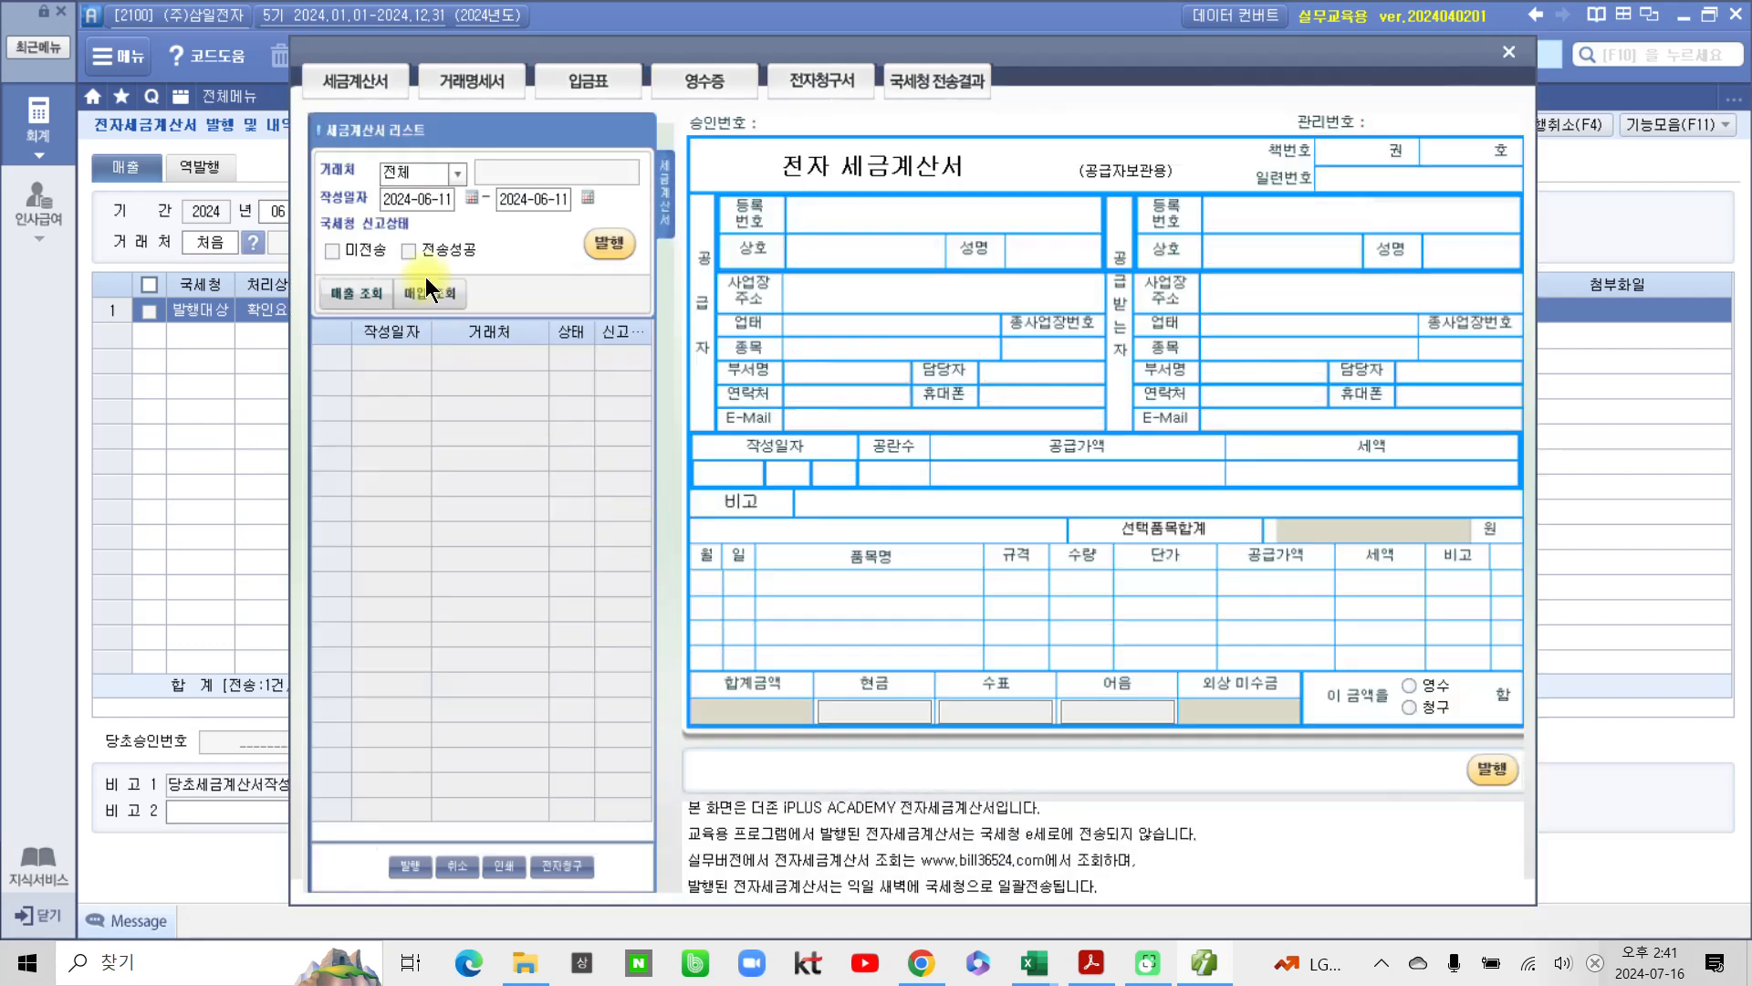
pyautogui.click(353, 308)
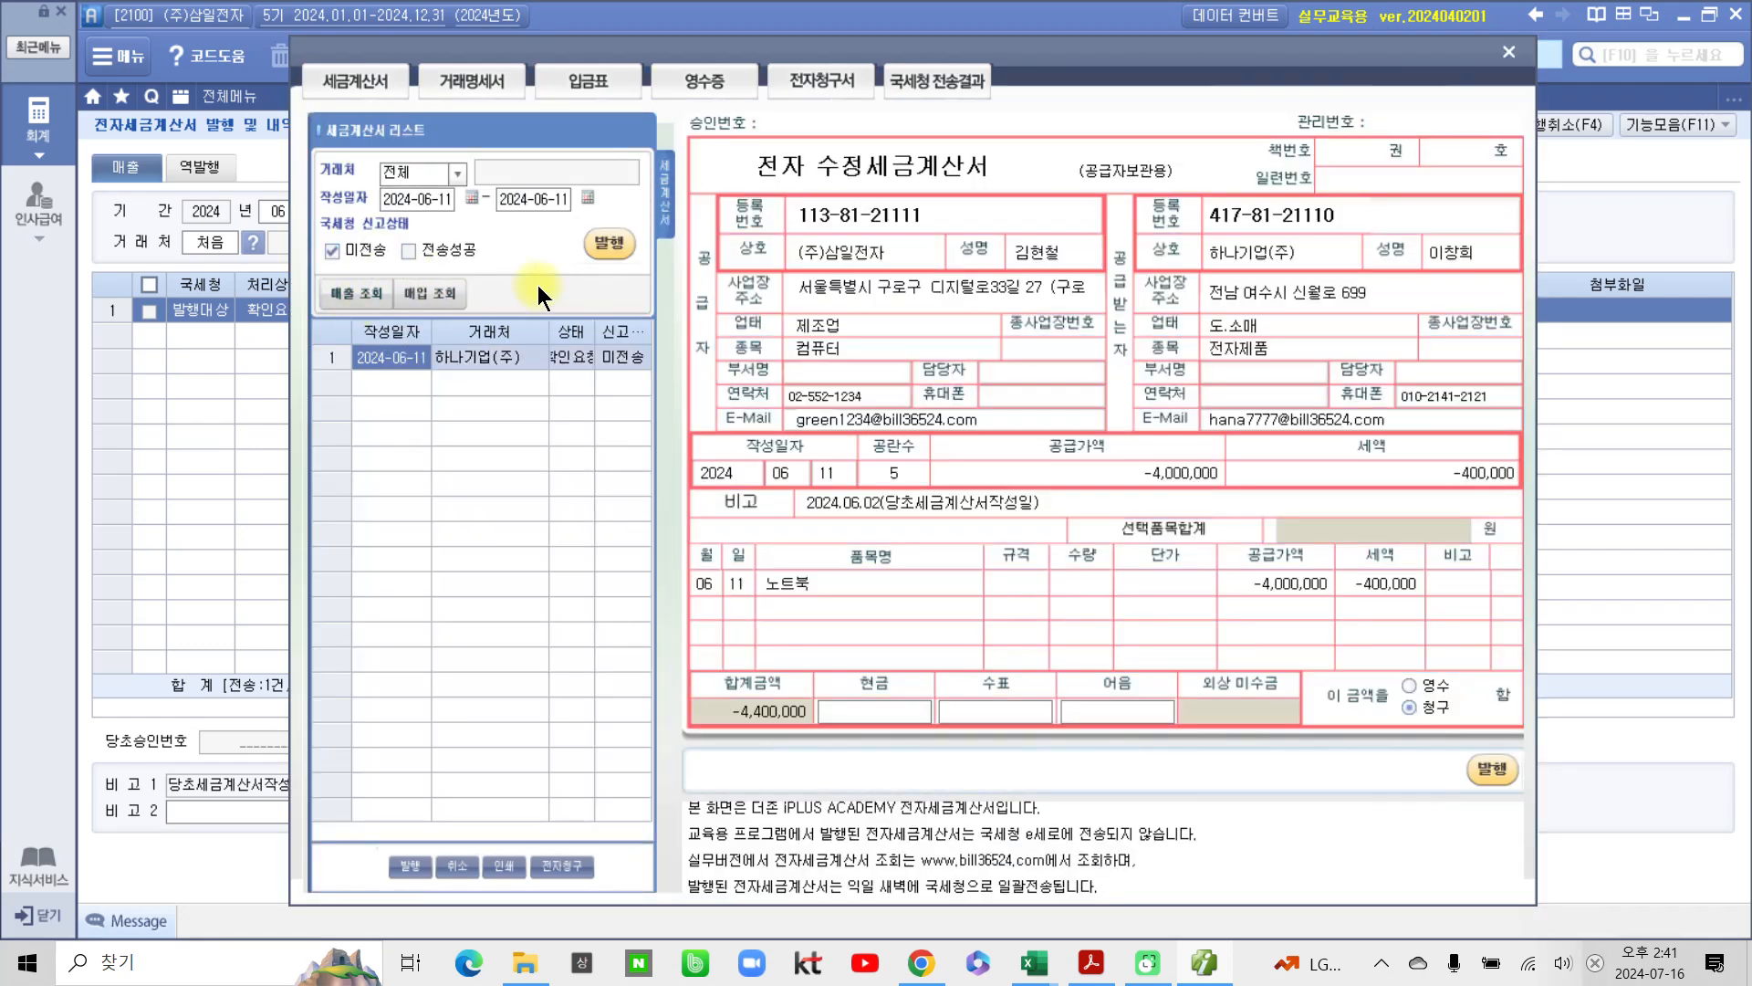
# Step: Issue the listed 하나기업(주) amended tax invoice and close the Bill36524 window
pyautogui.click(608, 244)
pyautogui.click(873, 533)
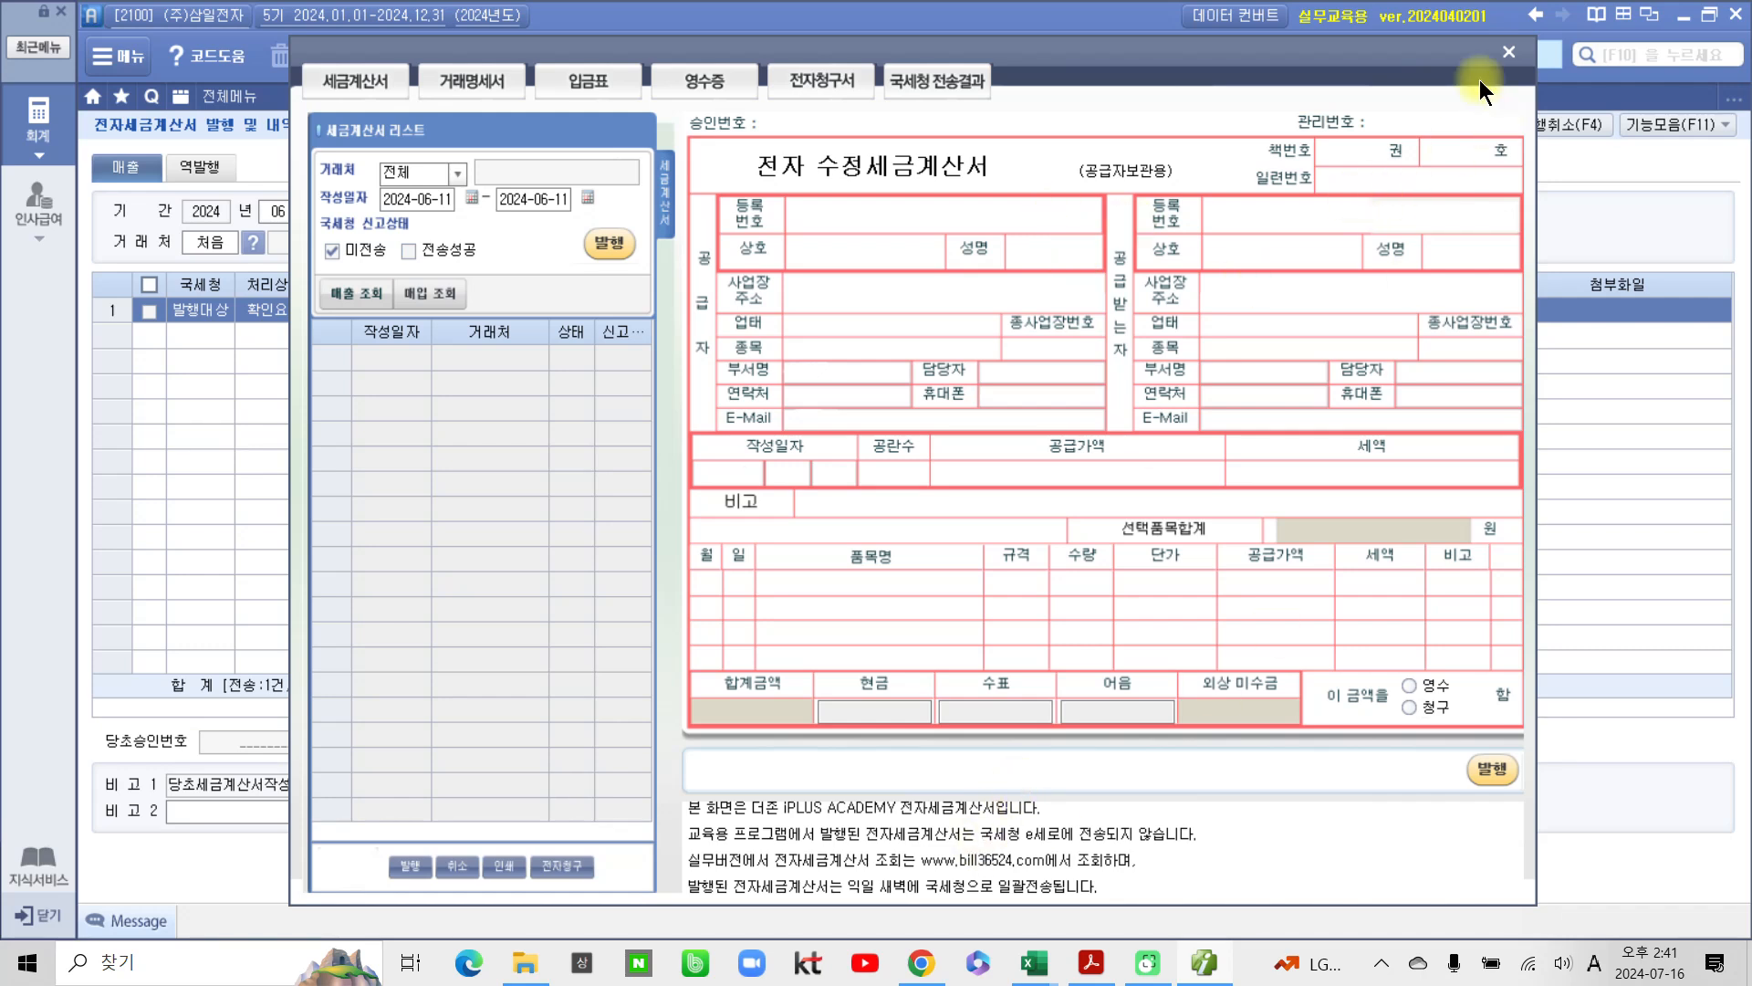
pyautogui.click(1508, 51)
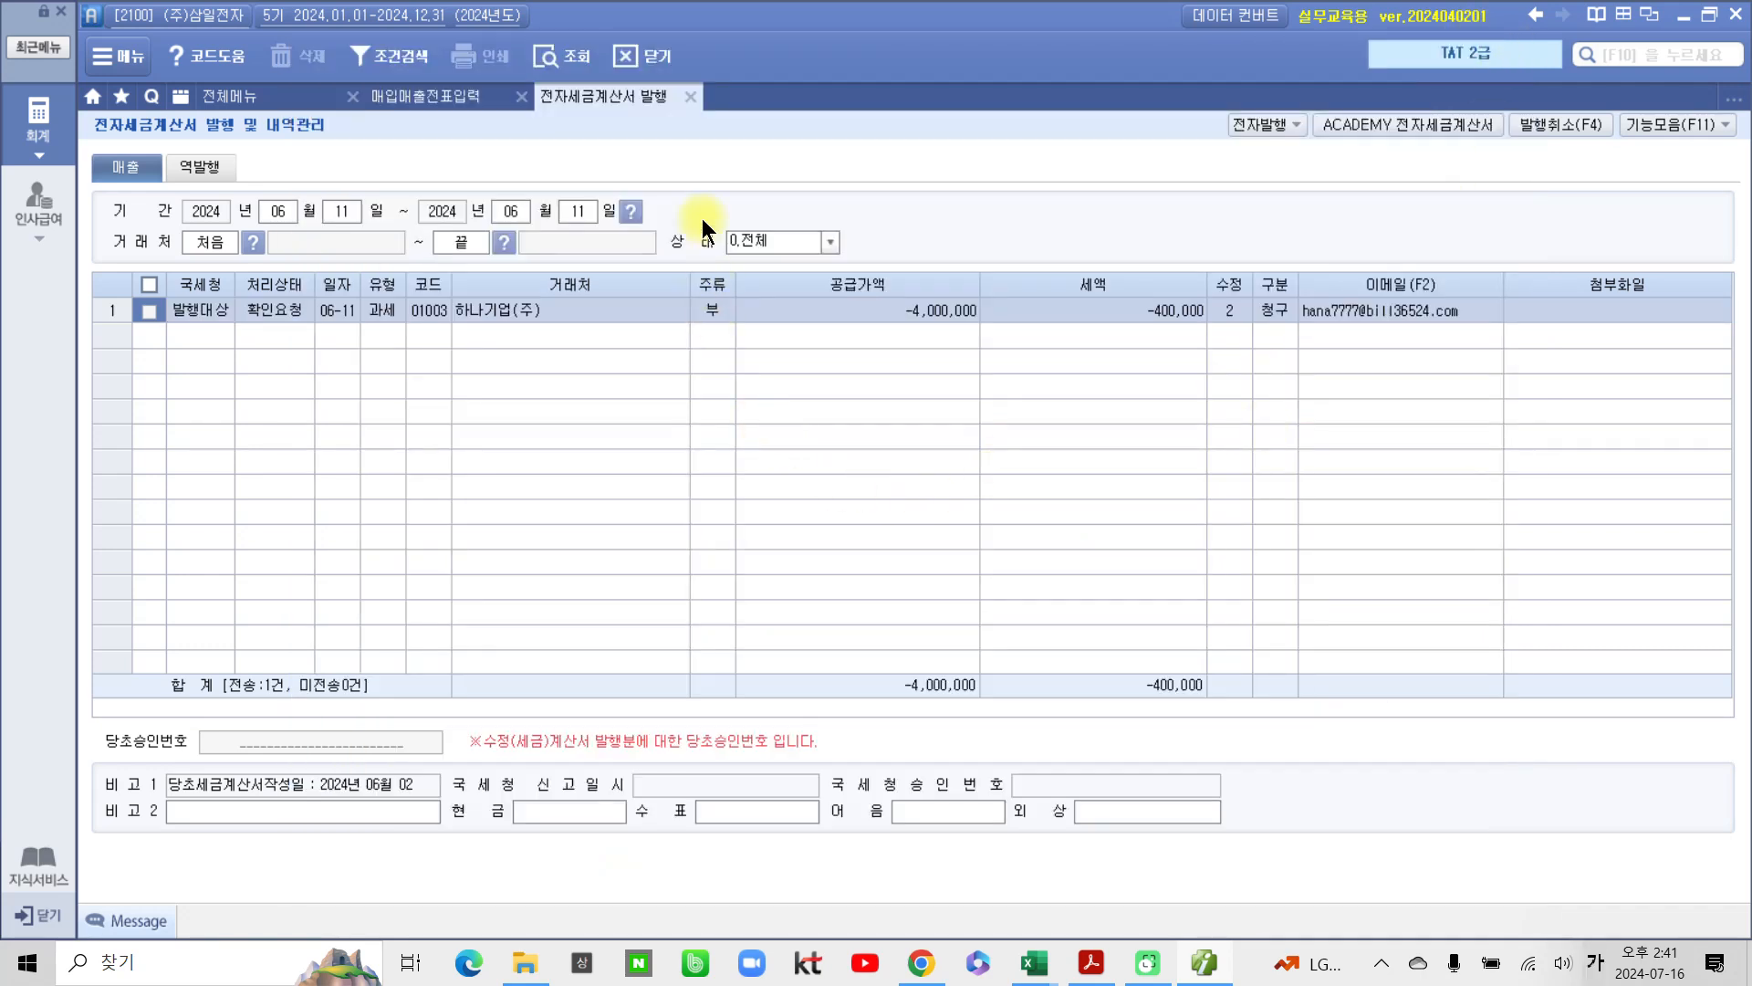
# Step: Close the invoice issuance screen, reload the June 11 vouchers, and check the 하나기업(주) entry's 전자세금 status
pyautogui.click(691, 97)
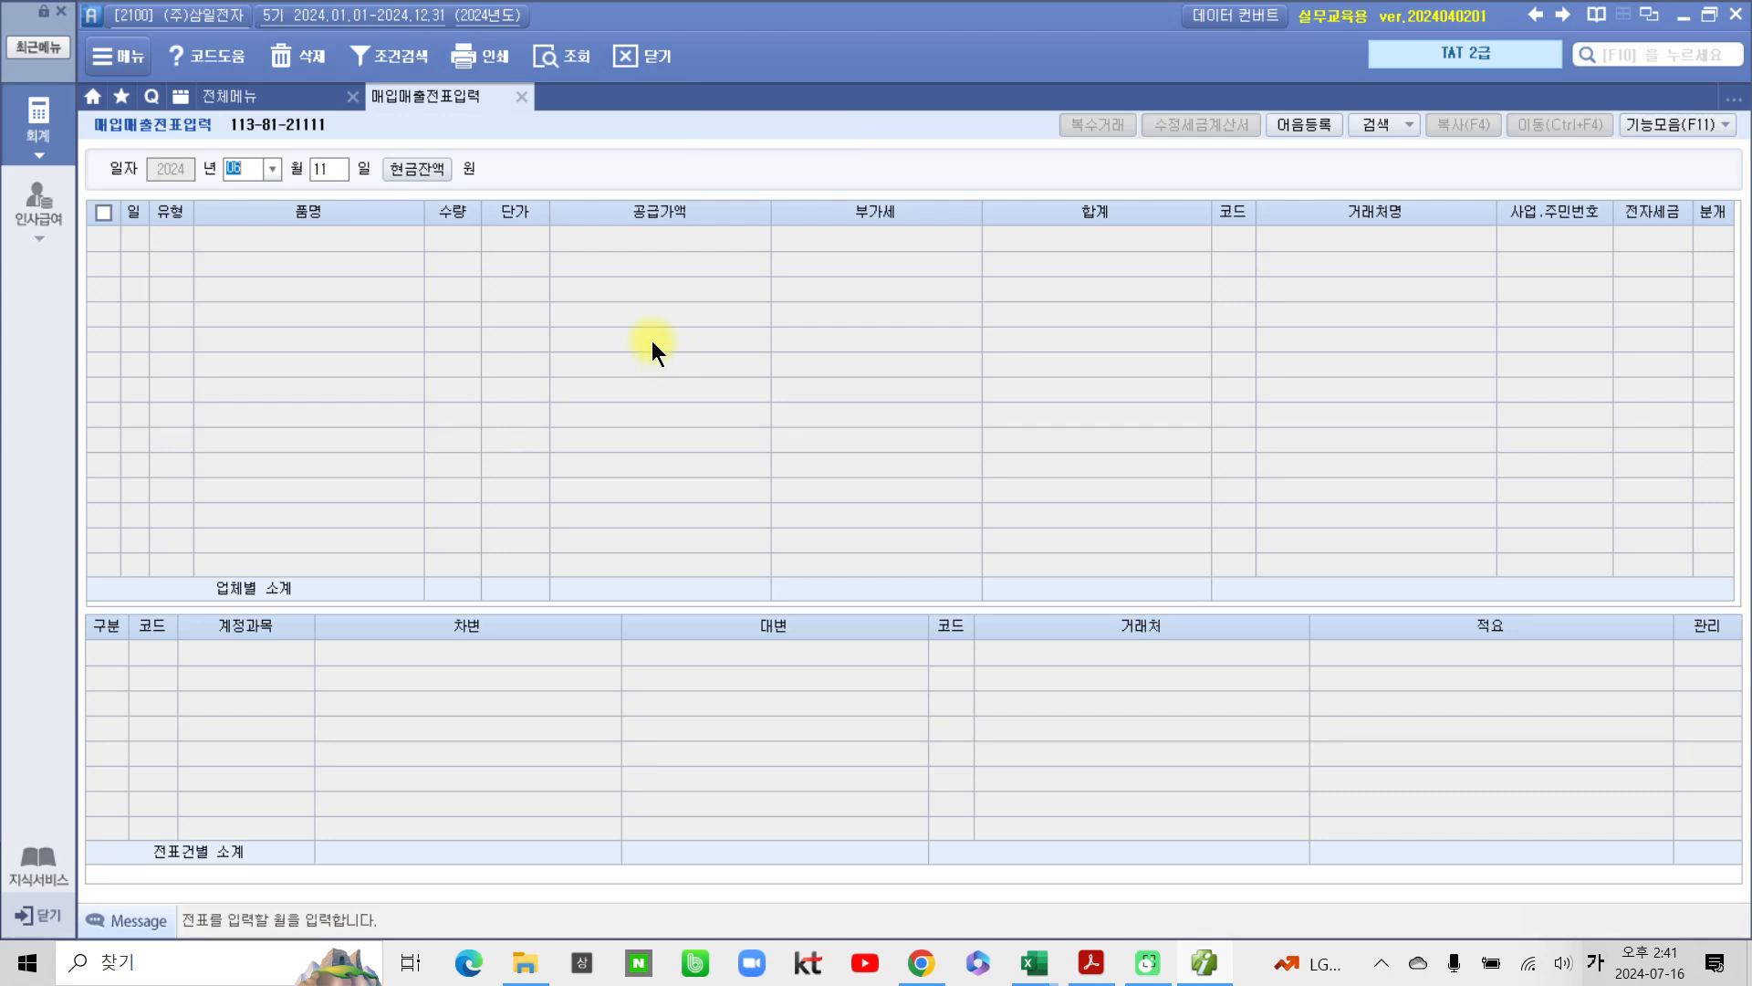
pyautogui.click(572, 62)
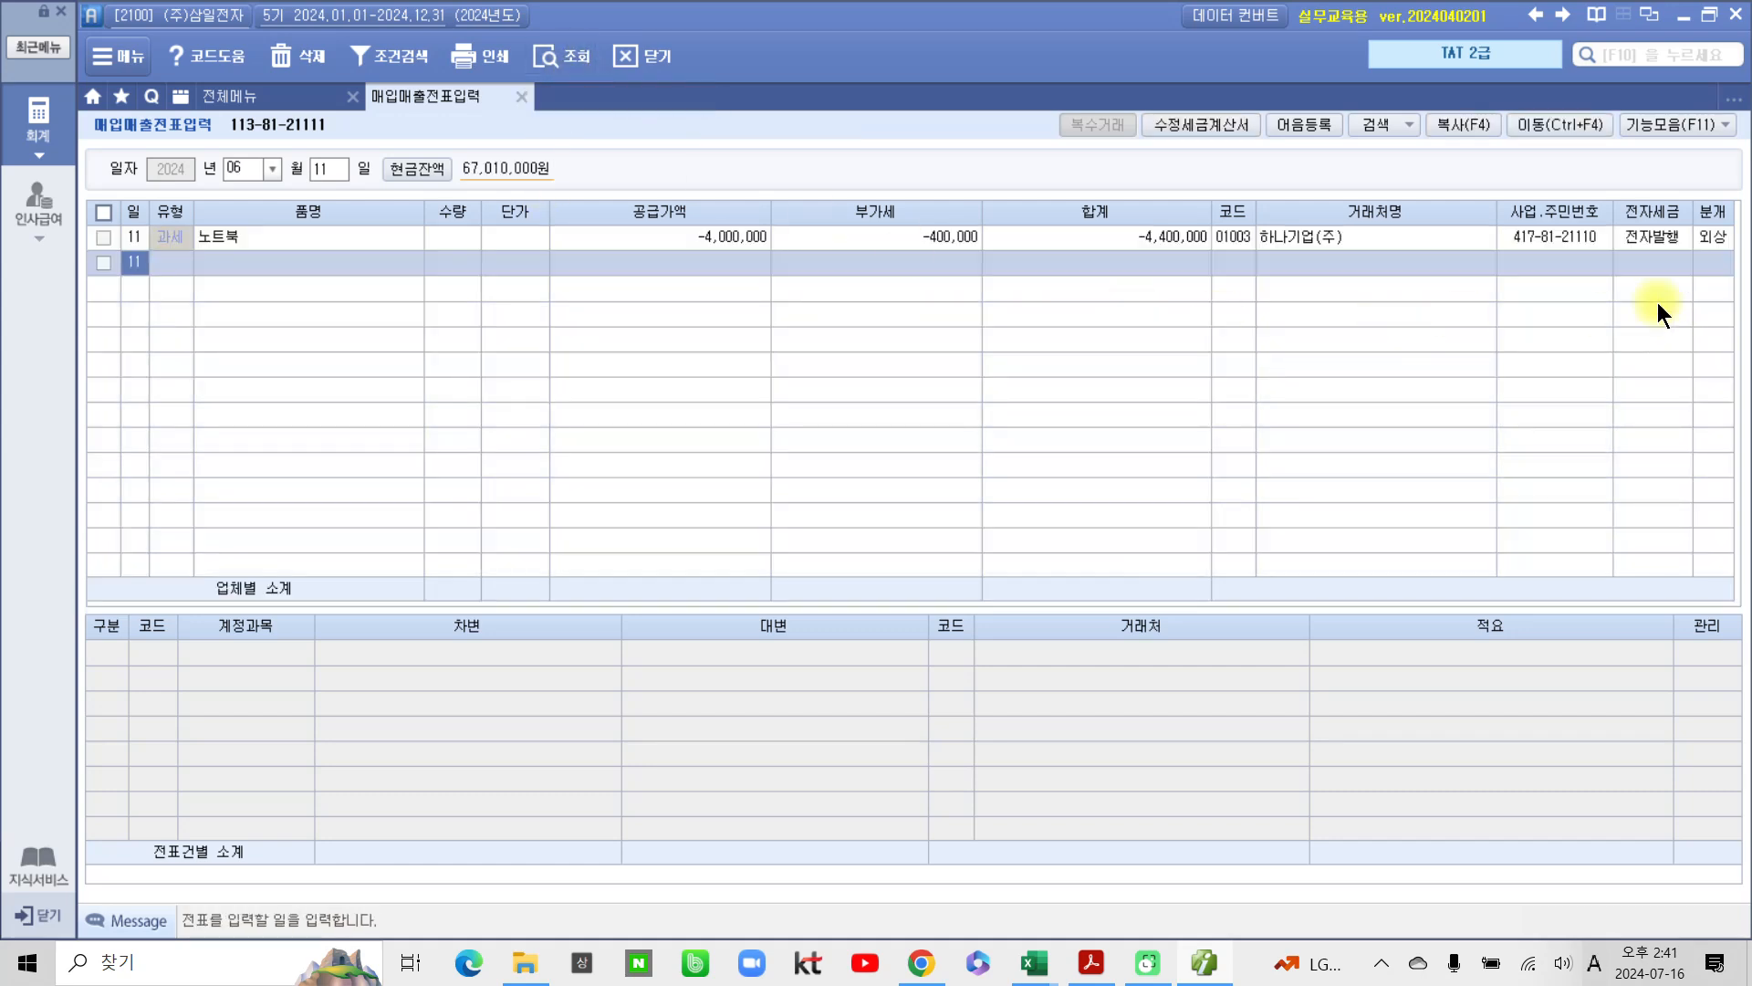
pyautogui.click(1710, 239)
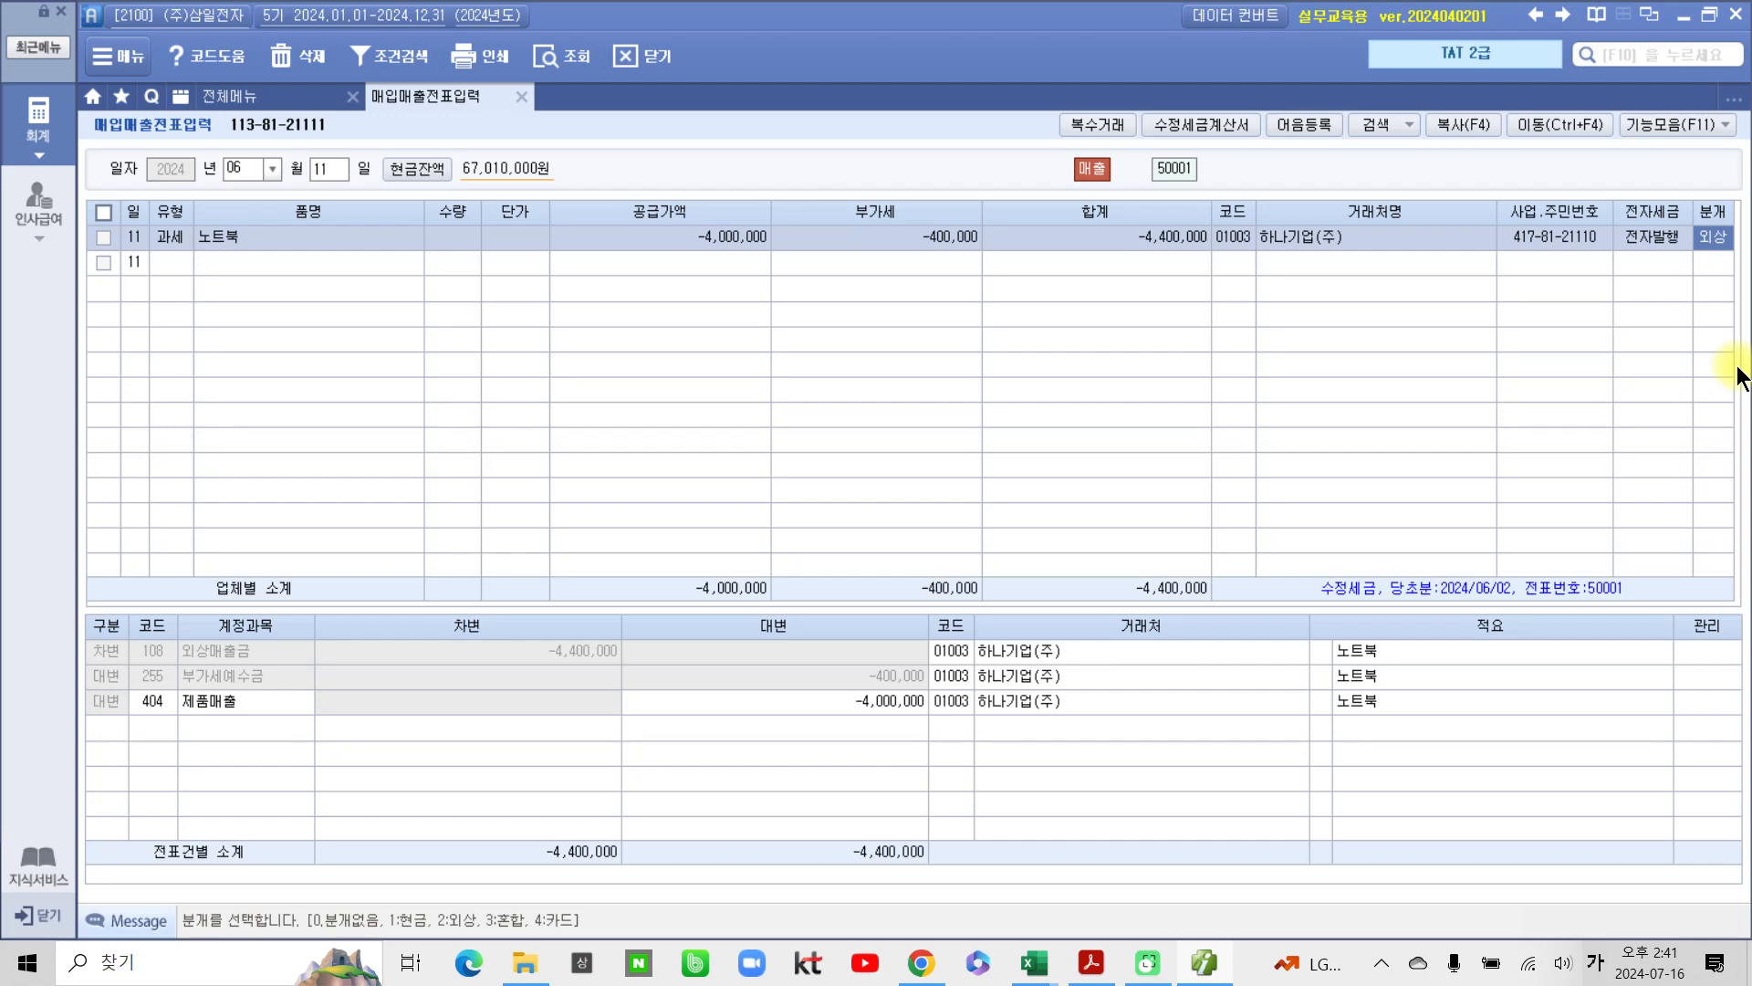
# Step: Switch to the textbook PDF and, in the 환입 exercise, highlight "[6월 3일]", "10대를 반입하기로 결정하였다." and the return date "24.06.12"
pyautogui.hotkey('alt', 'Tab')
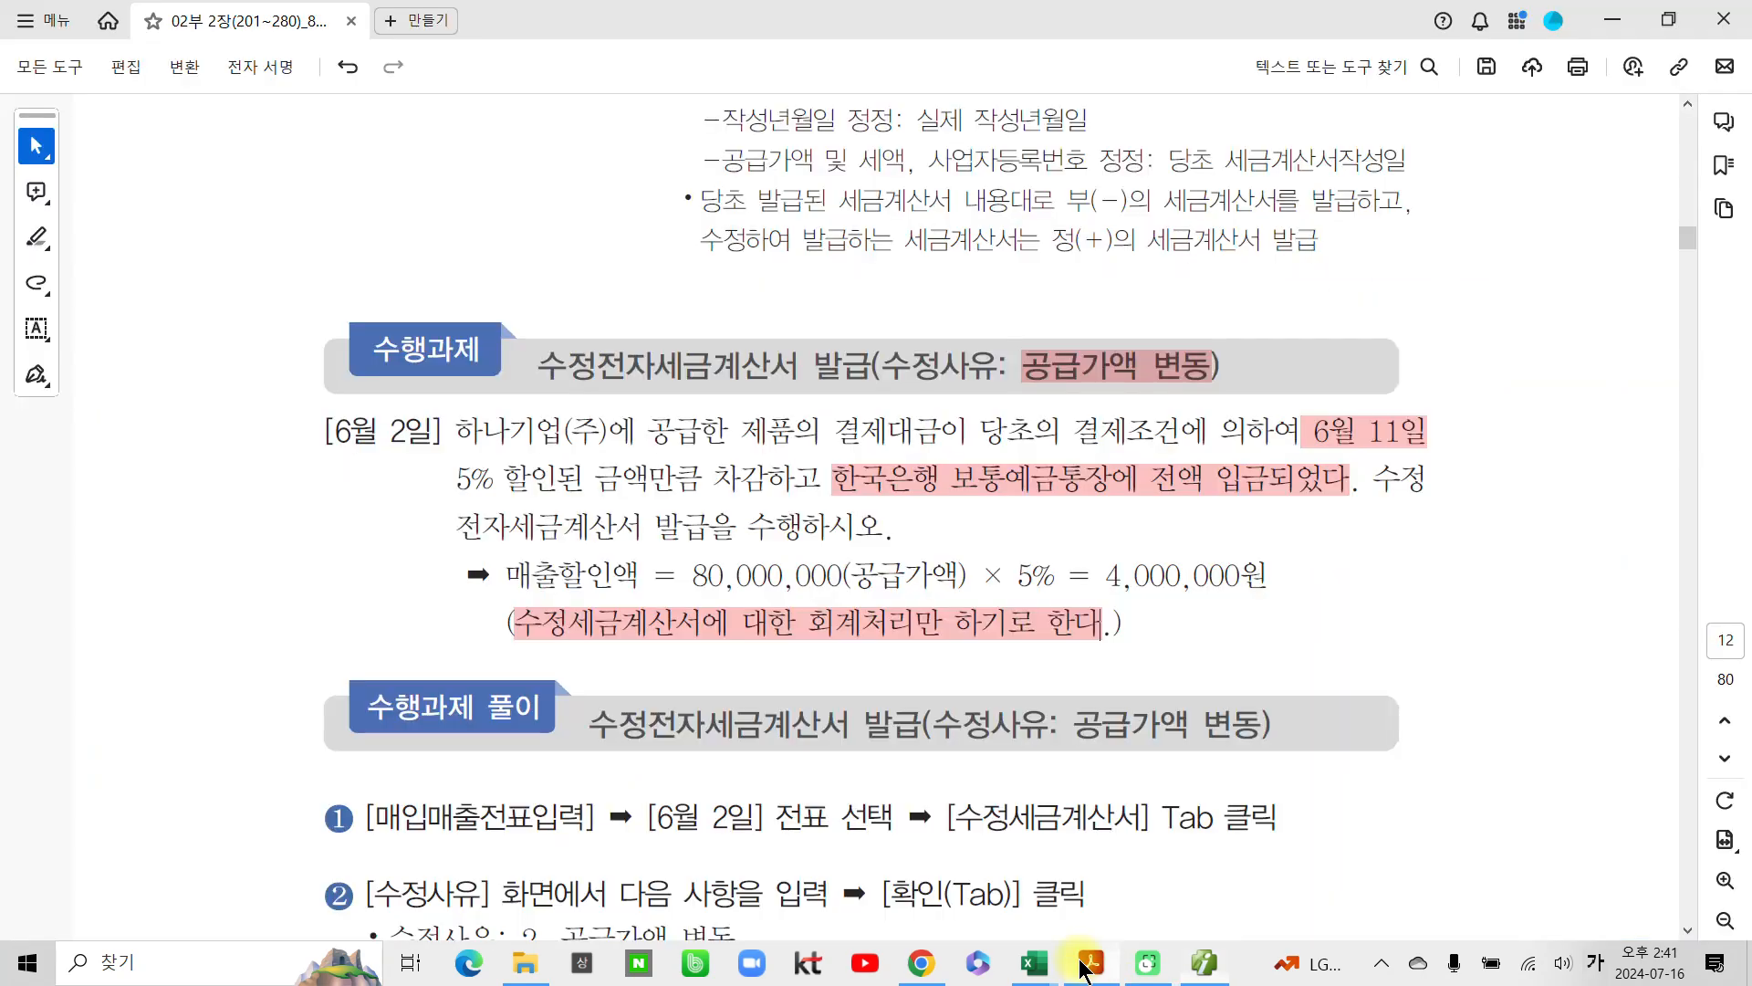
pyautogui.scroll(-15, 664, 894)
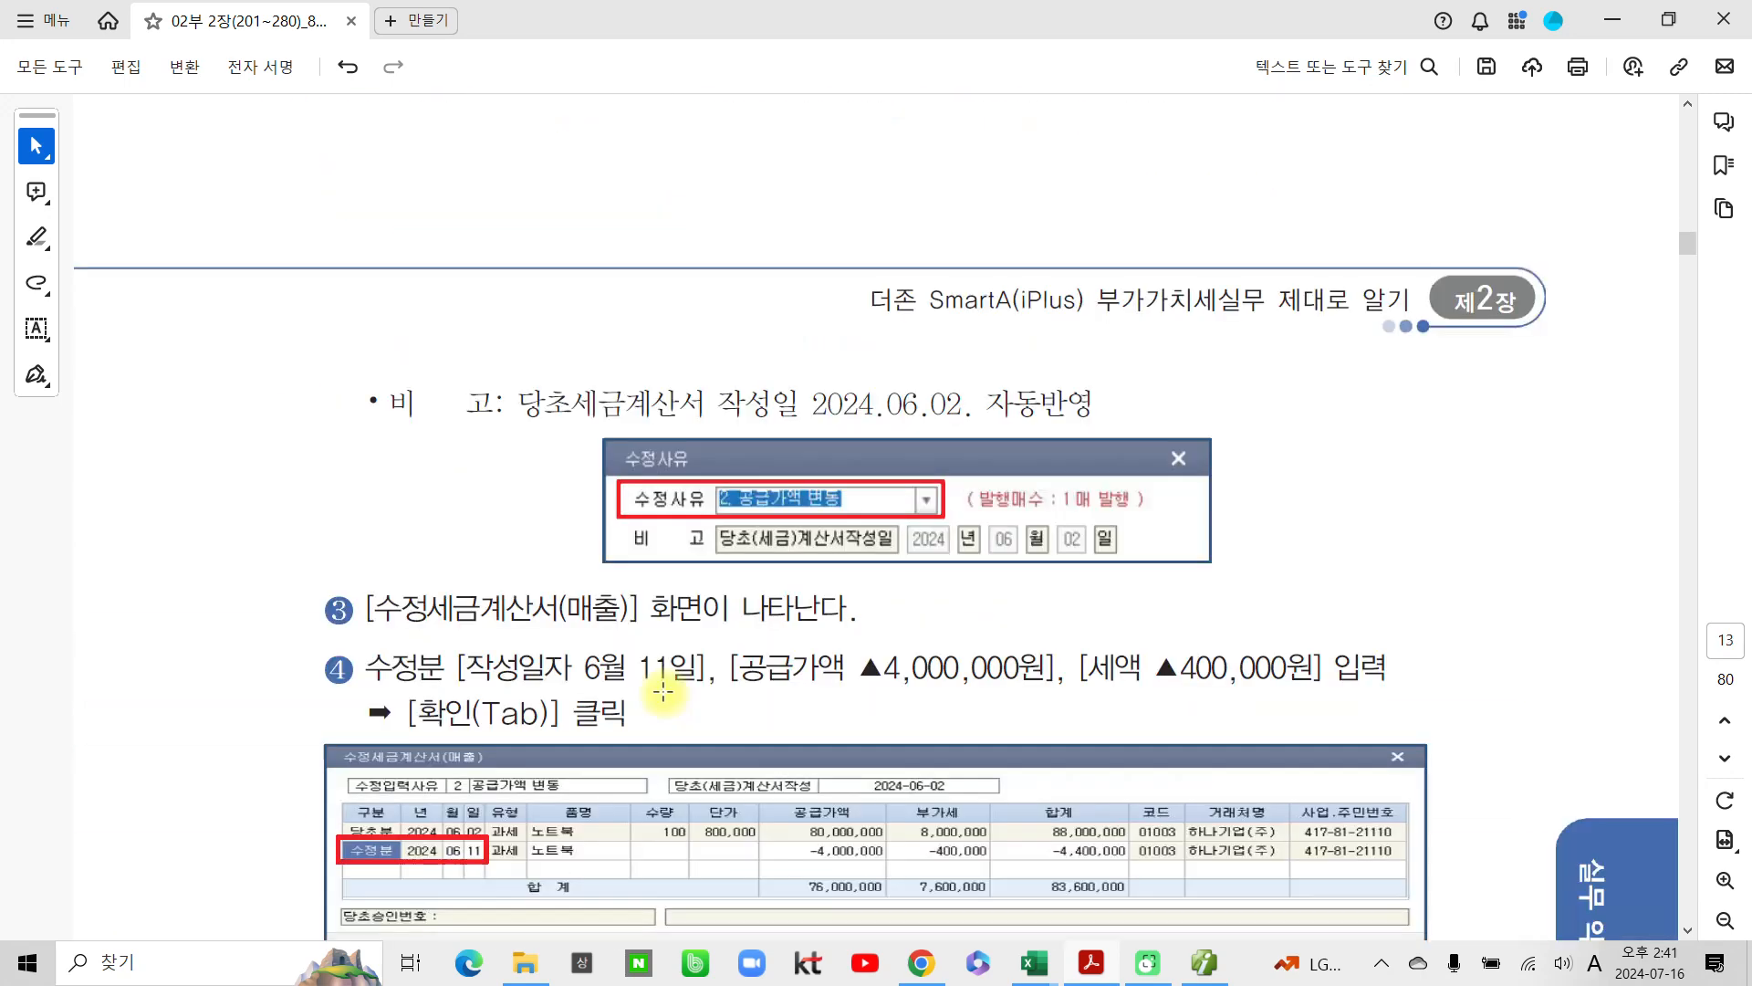
pyautogui.scroll(-12, 664, 691)
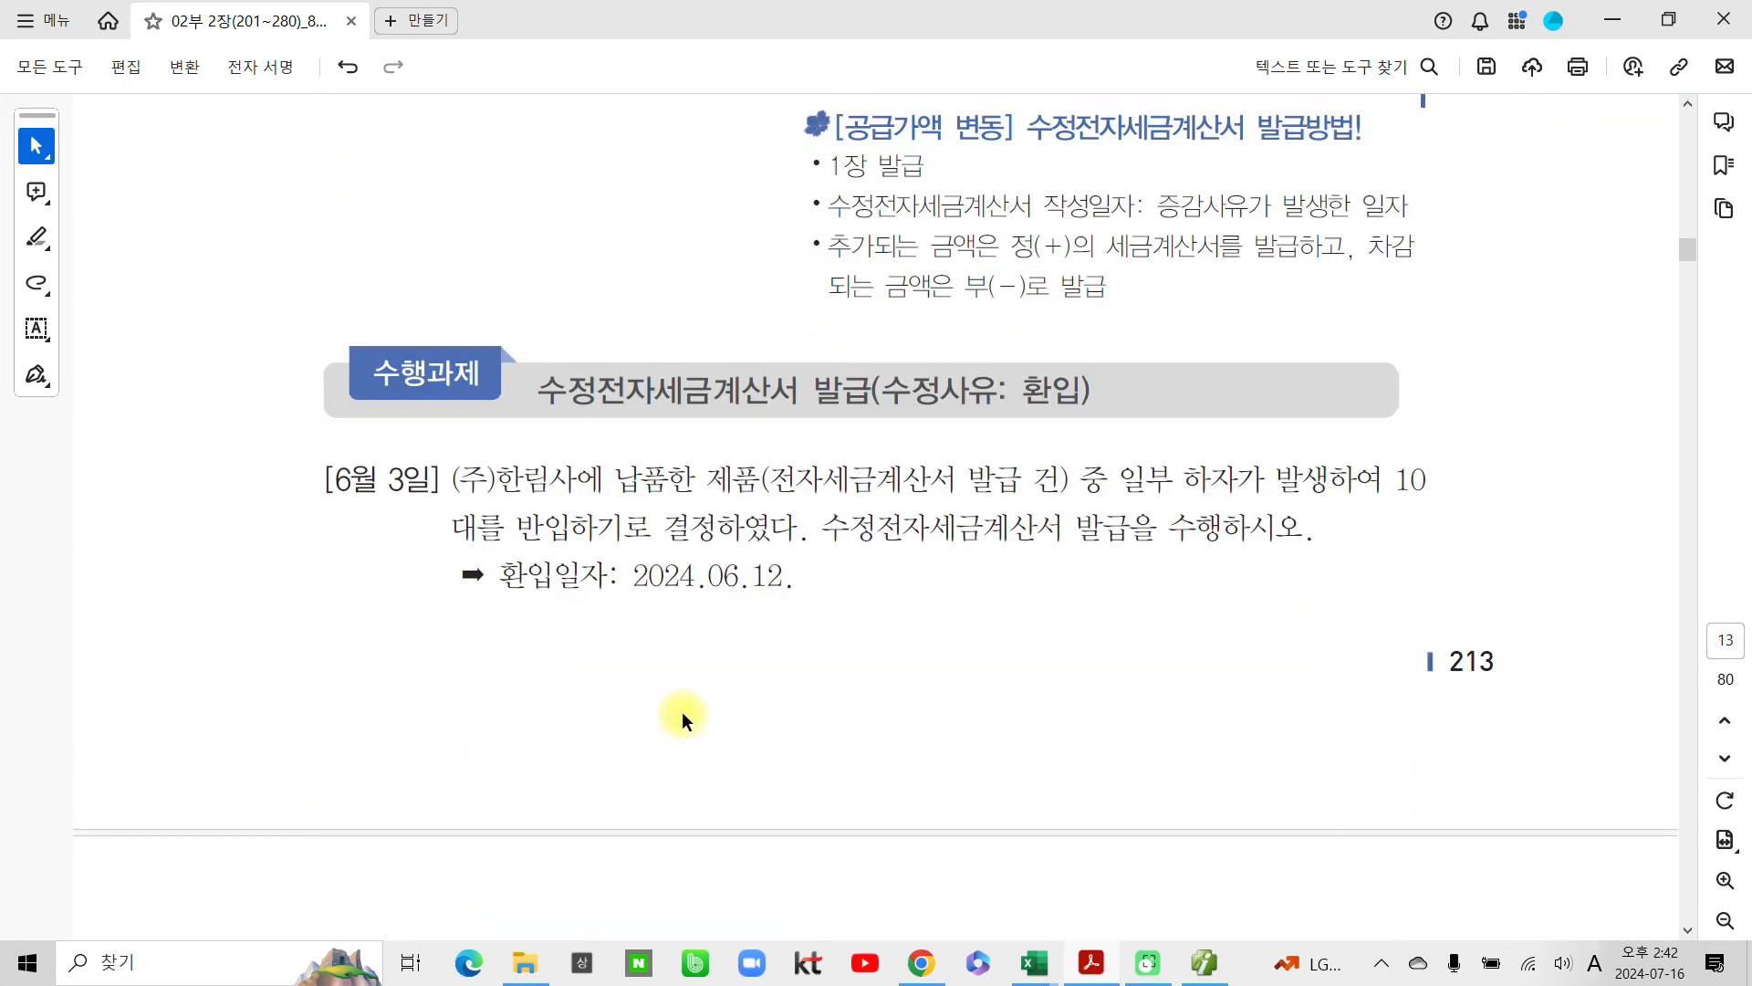
pyautogui.moveTo(327, 478); pyautogui.dragTo(440, 476)
pyautogui.click(493, 520)
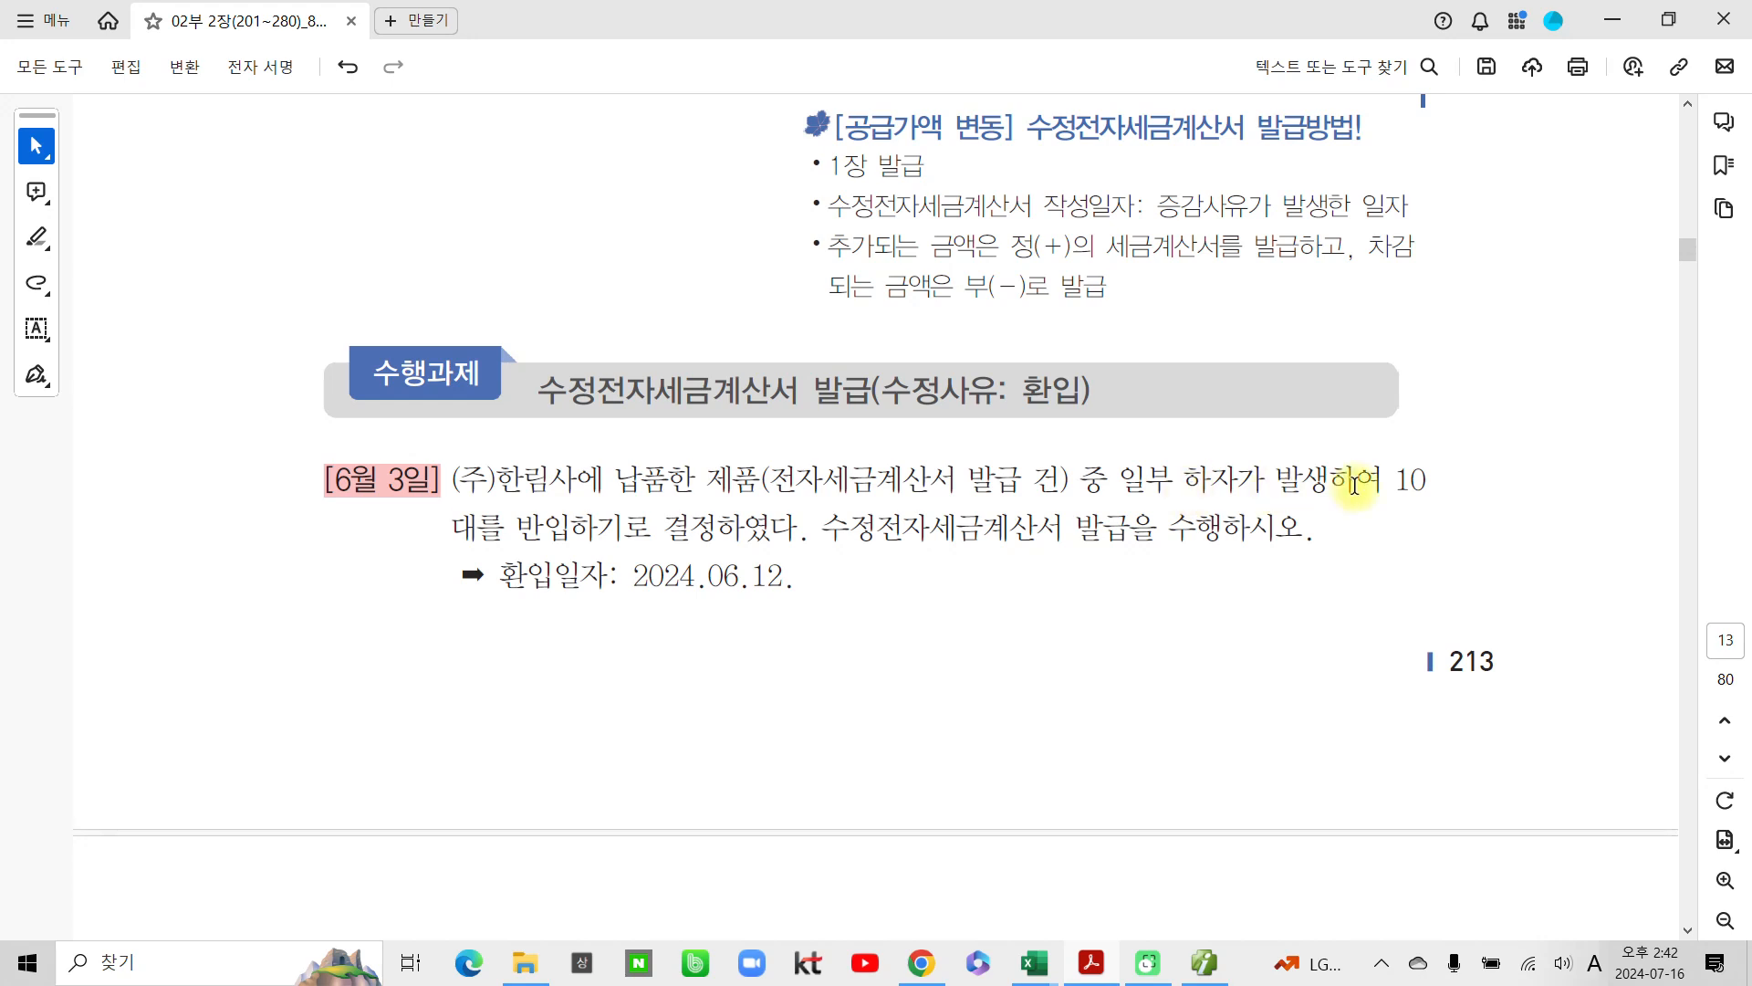
pyautogui.moveTo(1389, 481); pyautogui.dragTo(826, 525)
pyautogui.click(833, 486)
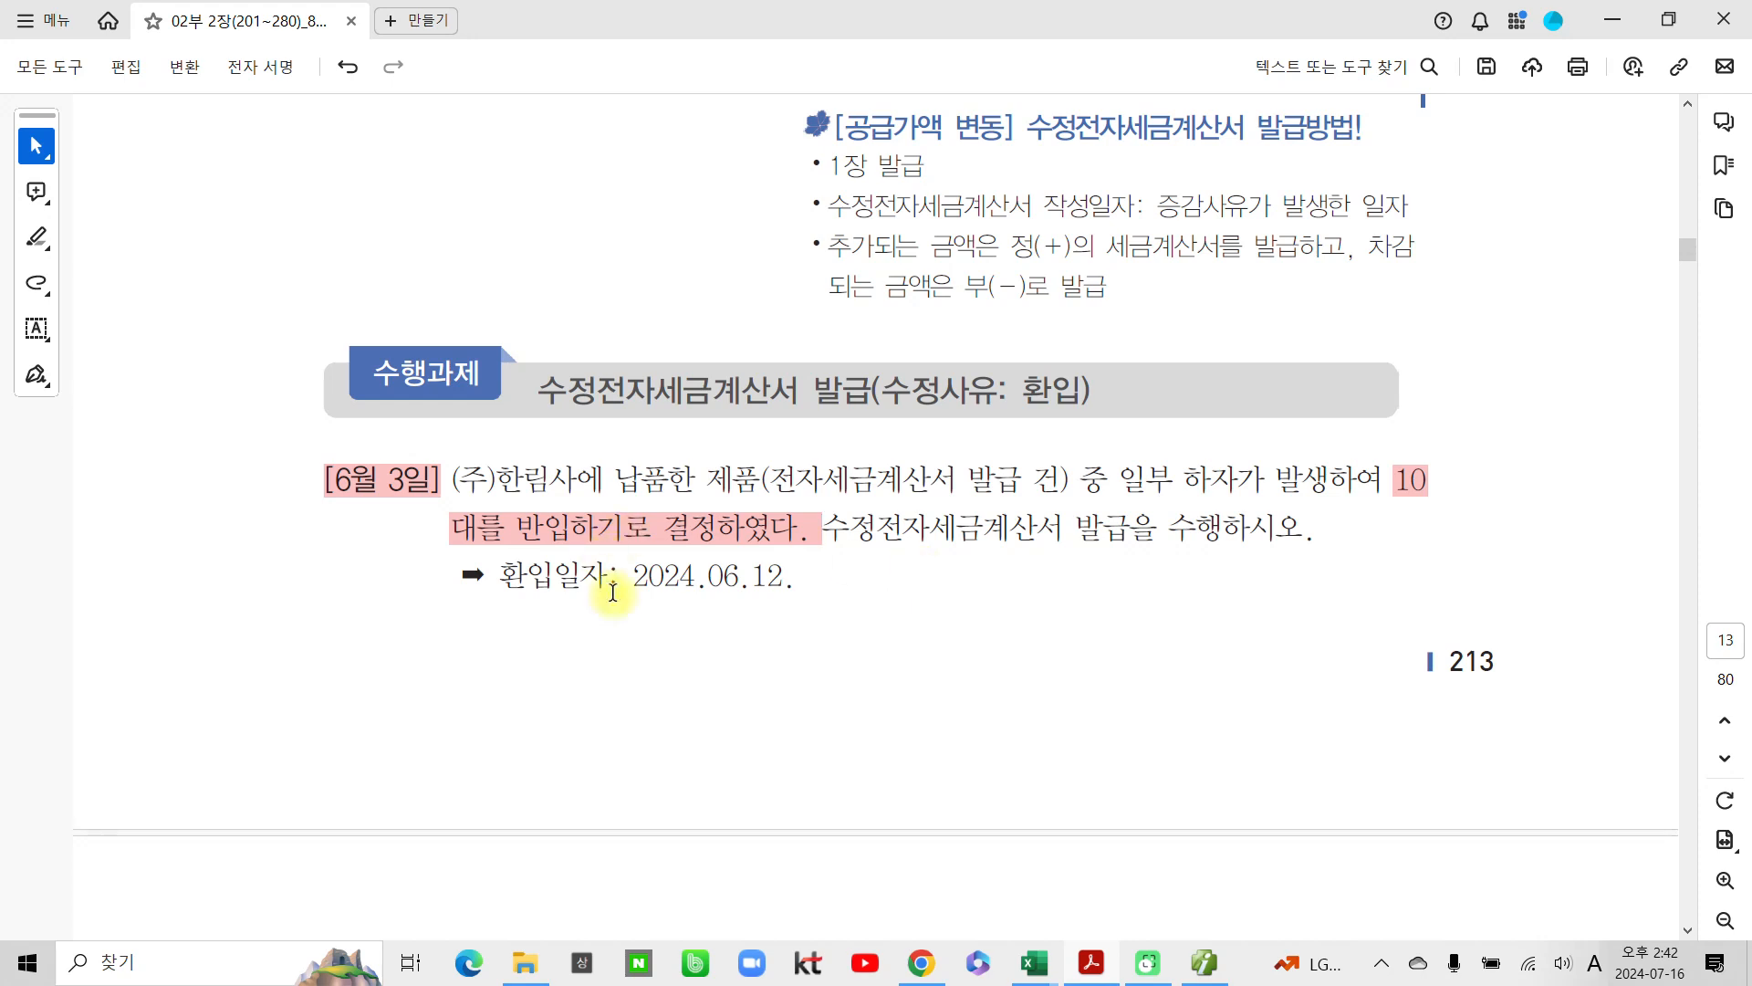
pyautogui.moveTo(662, 575); pyautogui.dragTo(781, 575)
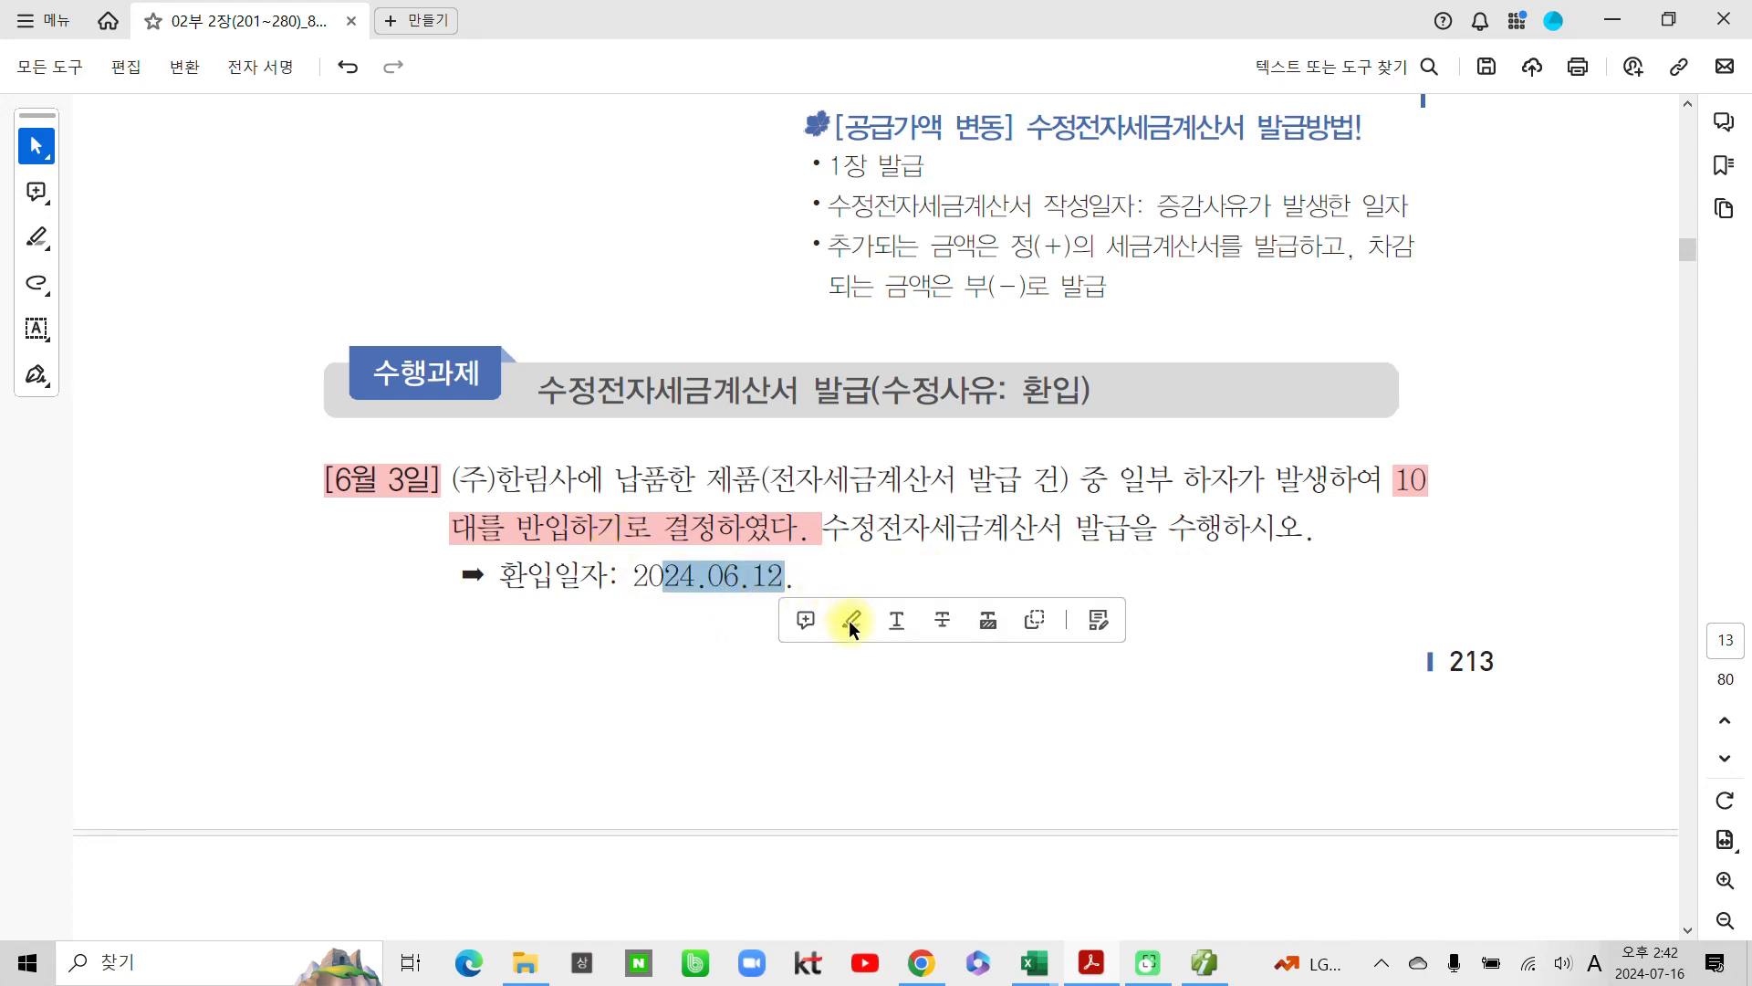
pyautogui.click(849, 614)
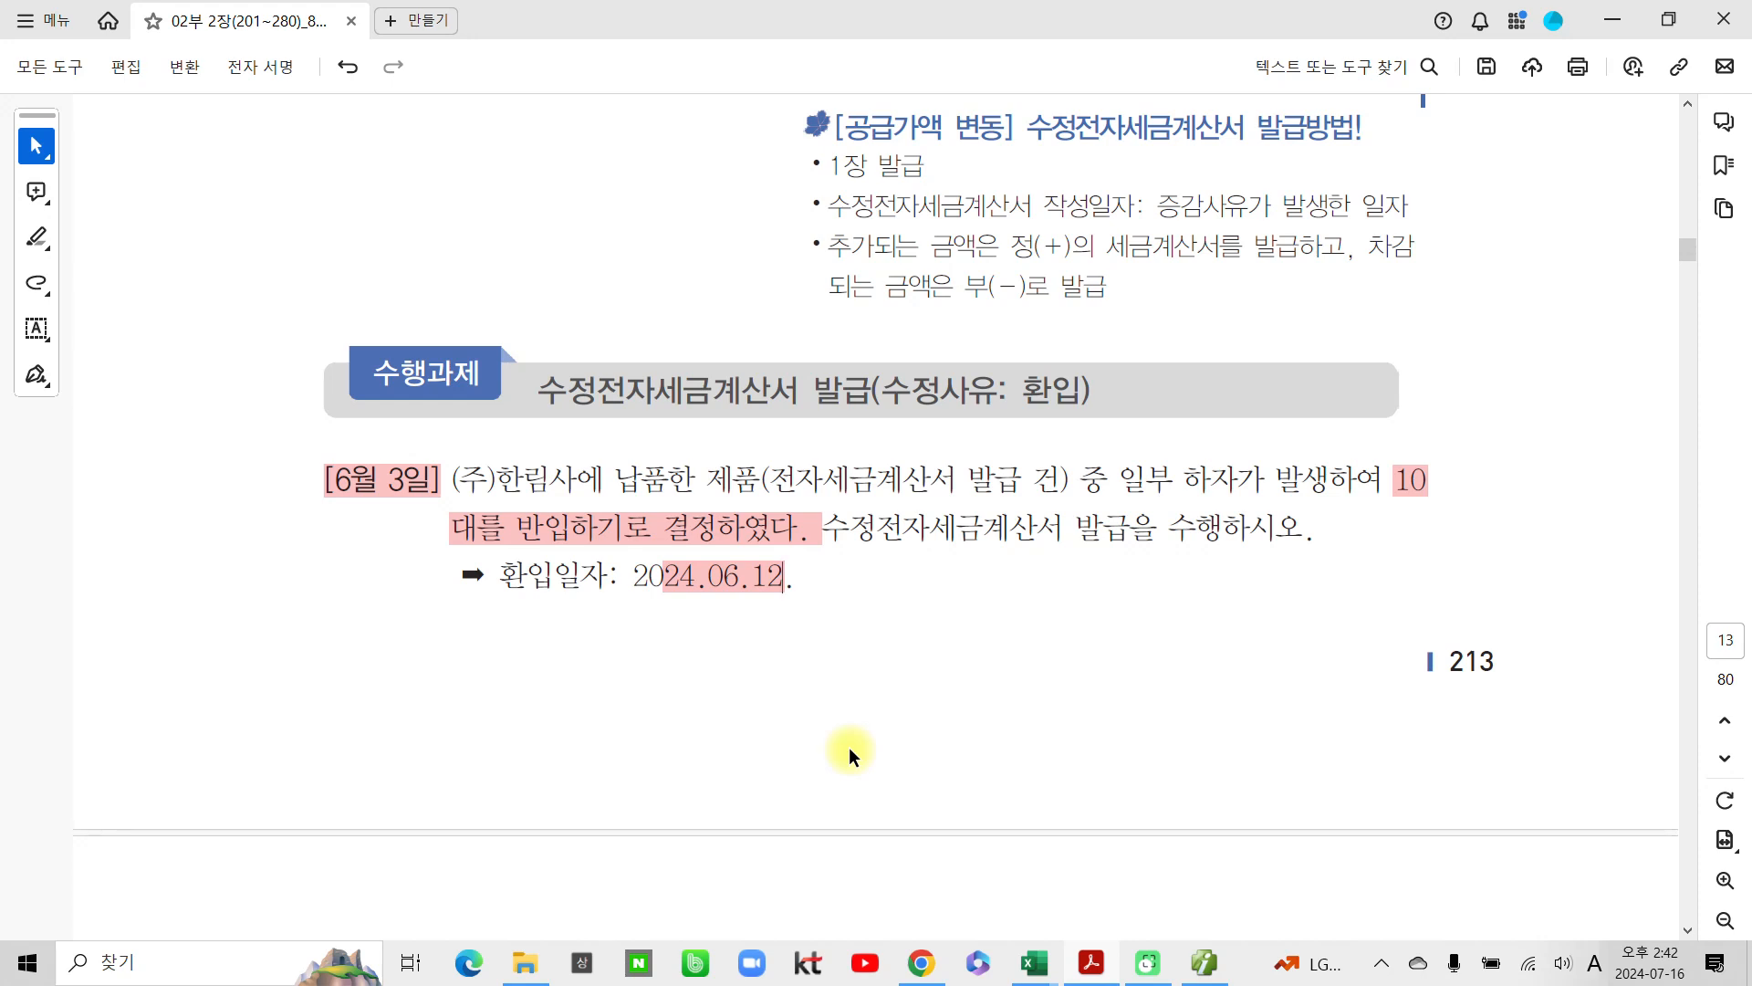
# Step: Return to 매입매출전표입력 in SmartA, load the vouchers for June 3 and select the (주)한림사 컴퓨터 sale
pyautogui.click(1205, 962)
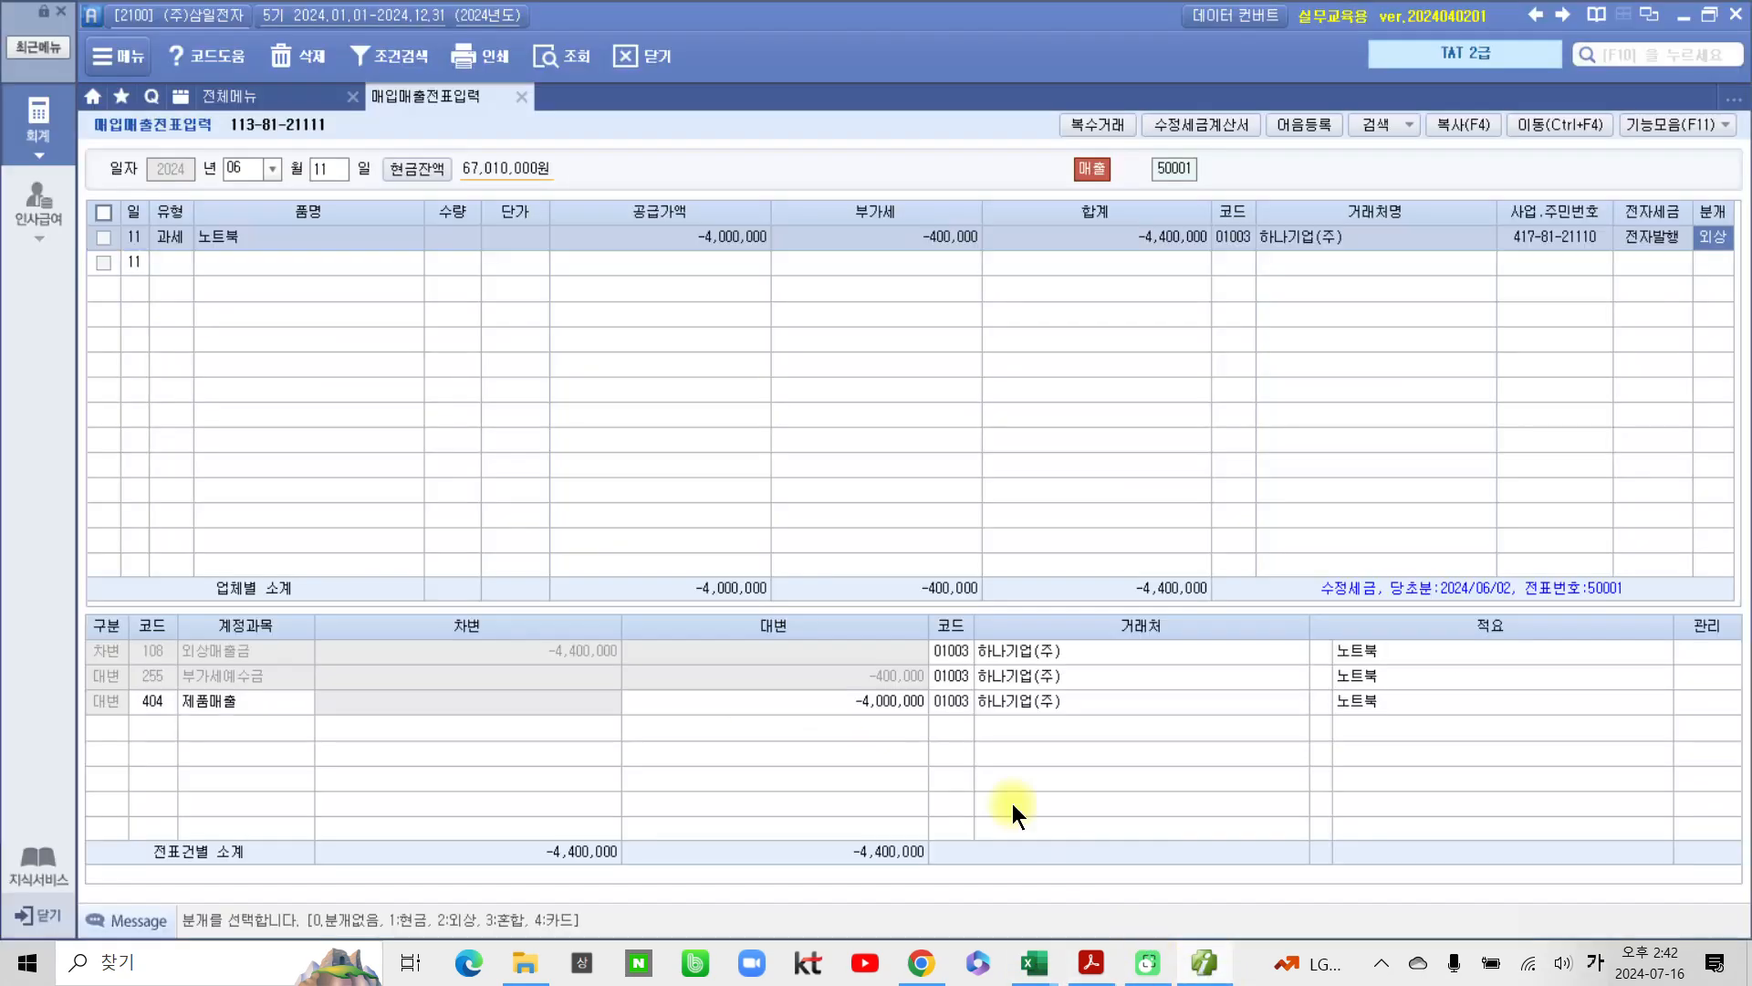
pyautogui.click(329, 177)
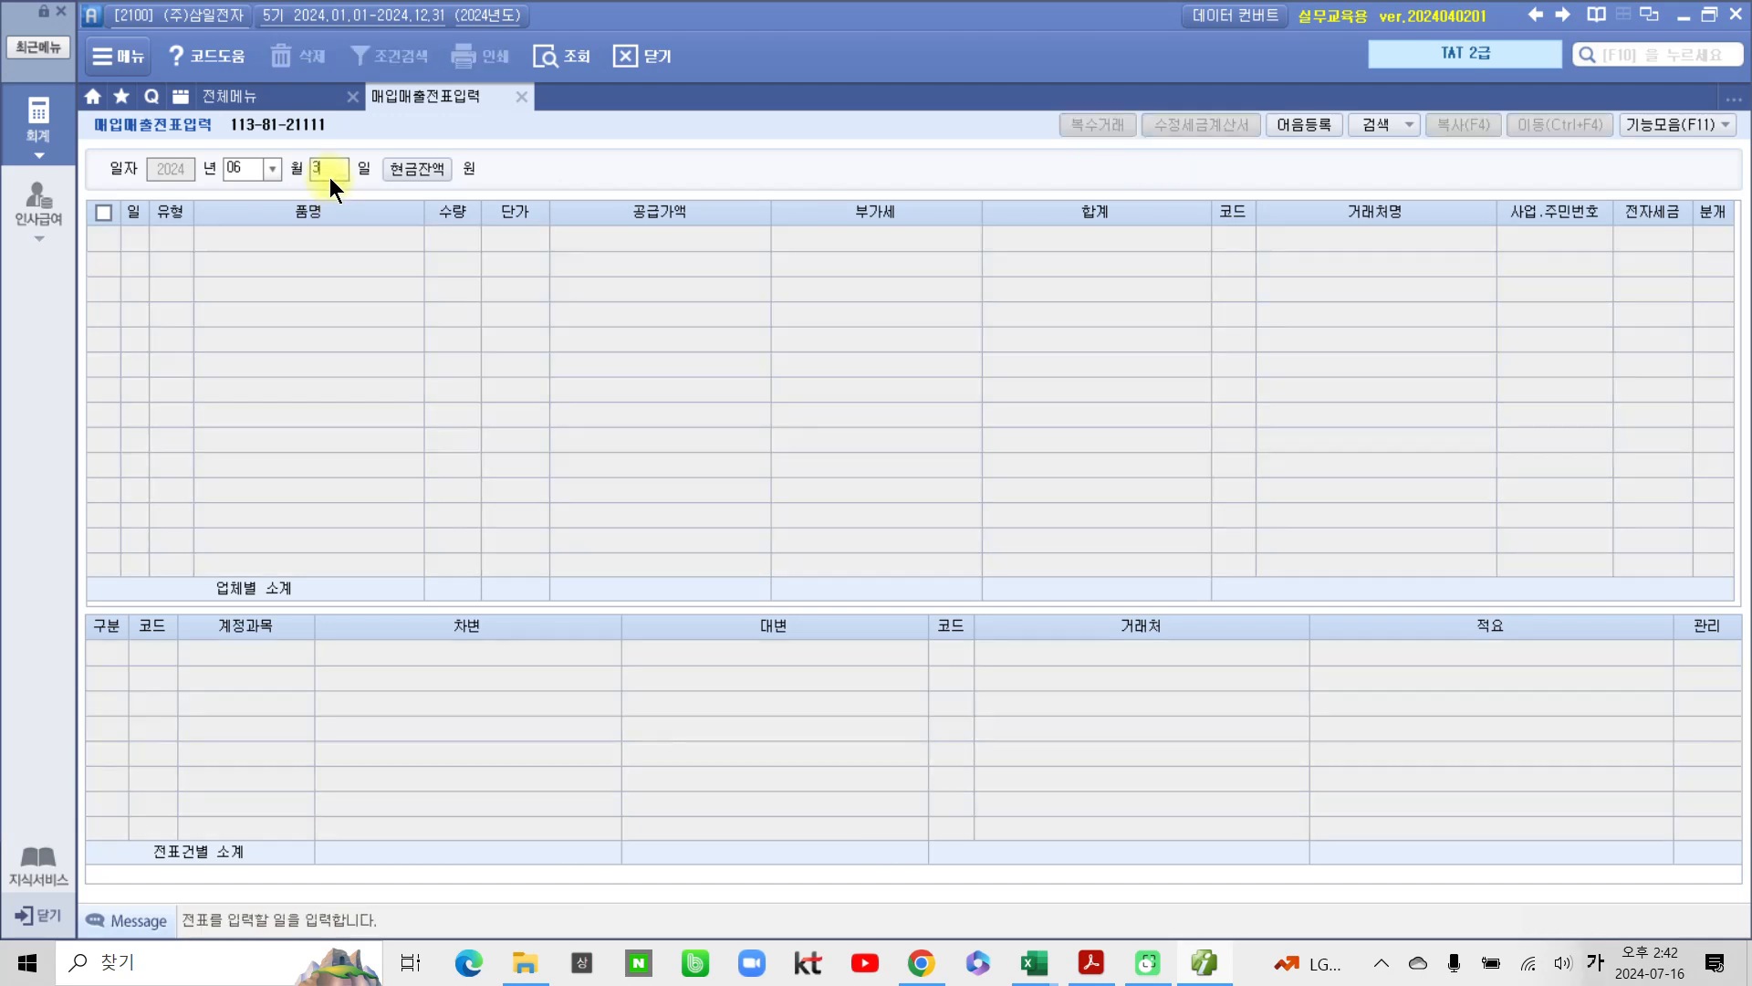
pyautogui.press('Return')
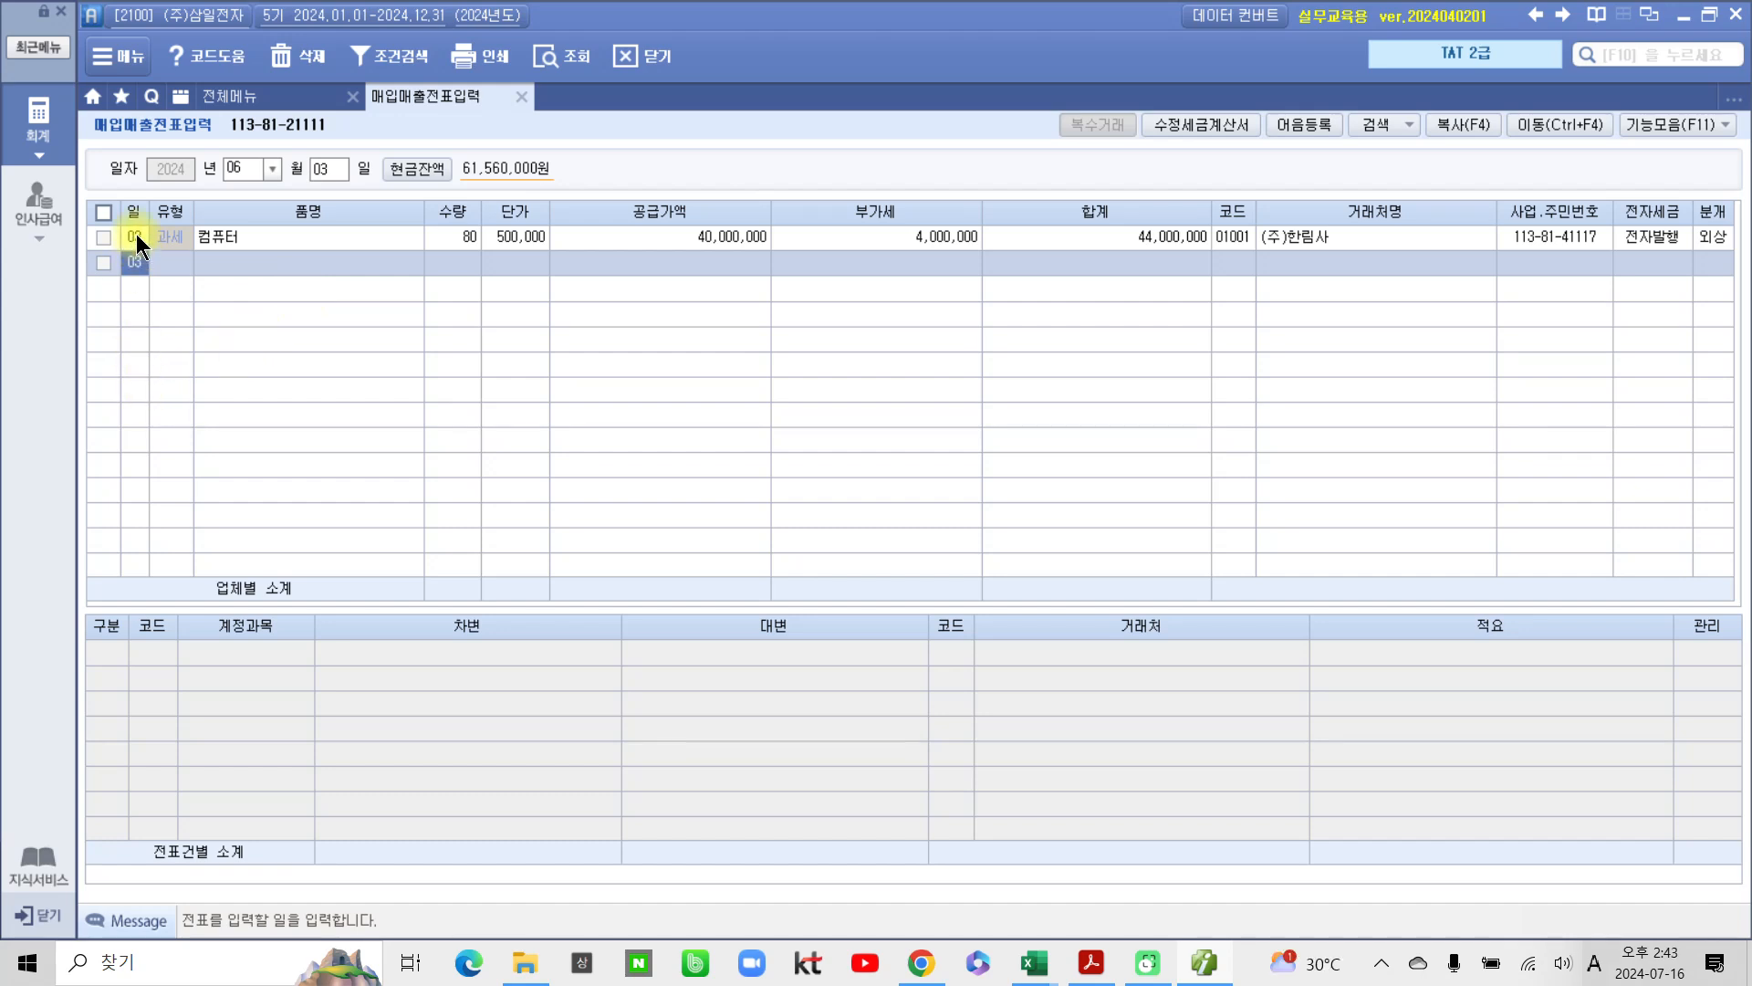
pyautogui.click(204, 237)
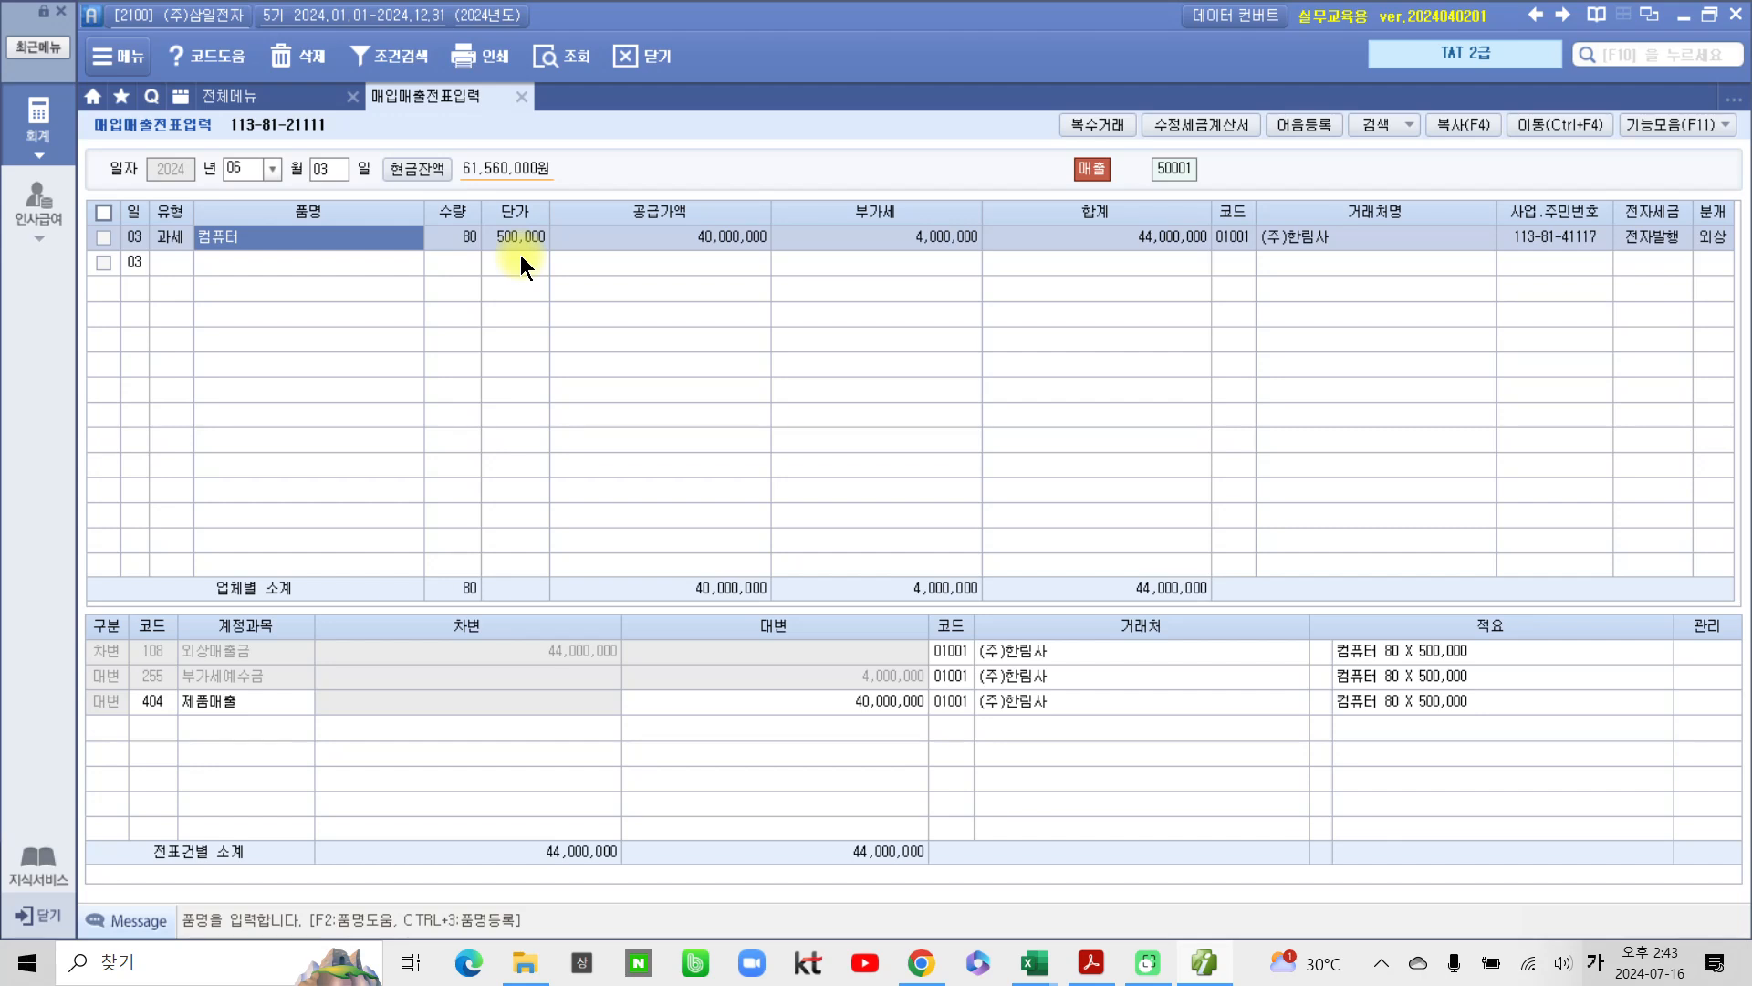
pyautogui.moveTo(1668, 245)
pyautogui.mouseDown()
pyautogui.moveTo(1730, 219)
pyautogui.moveTo(1708, 311)
pyautogui.mouseUp()
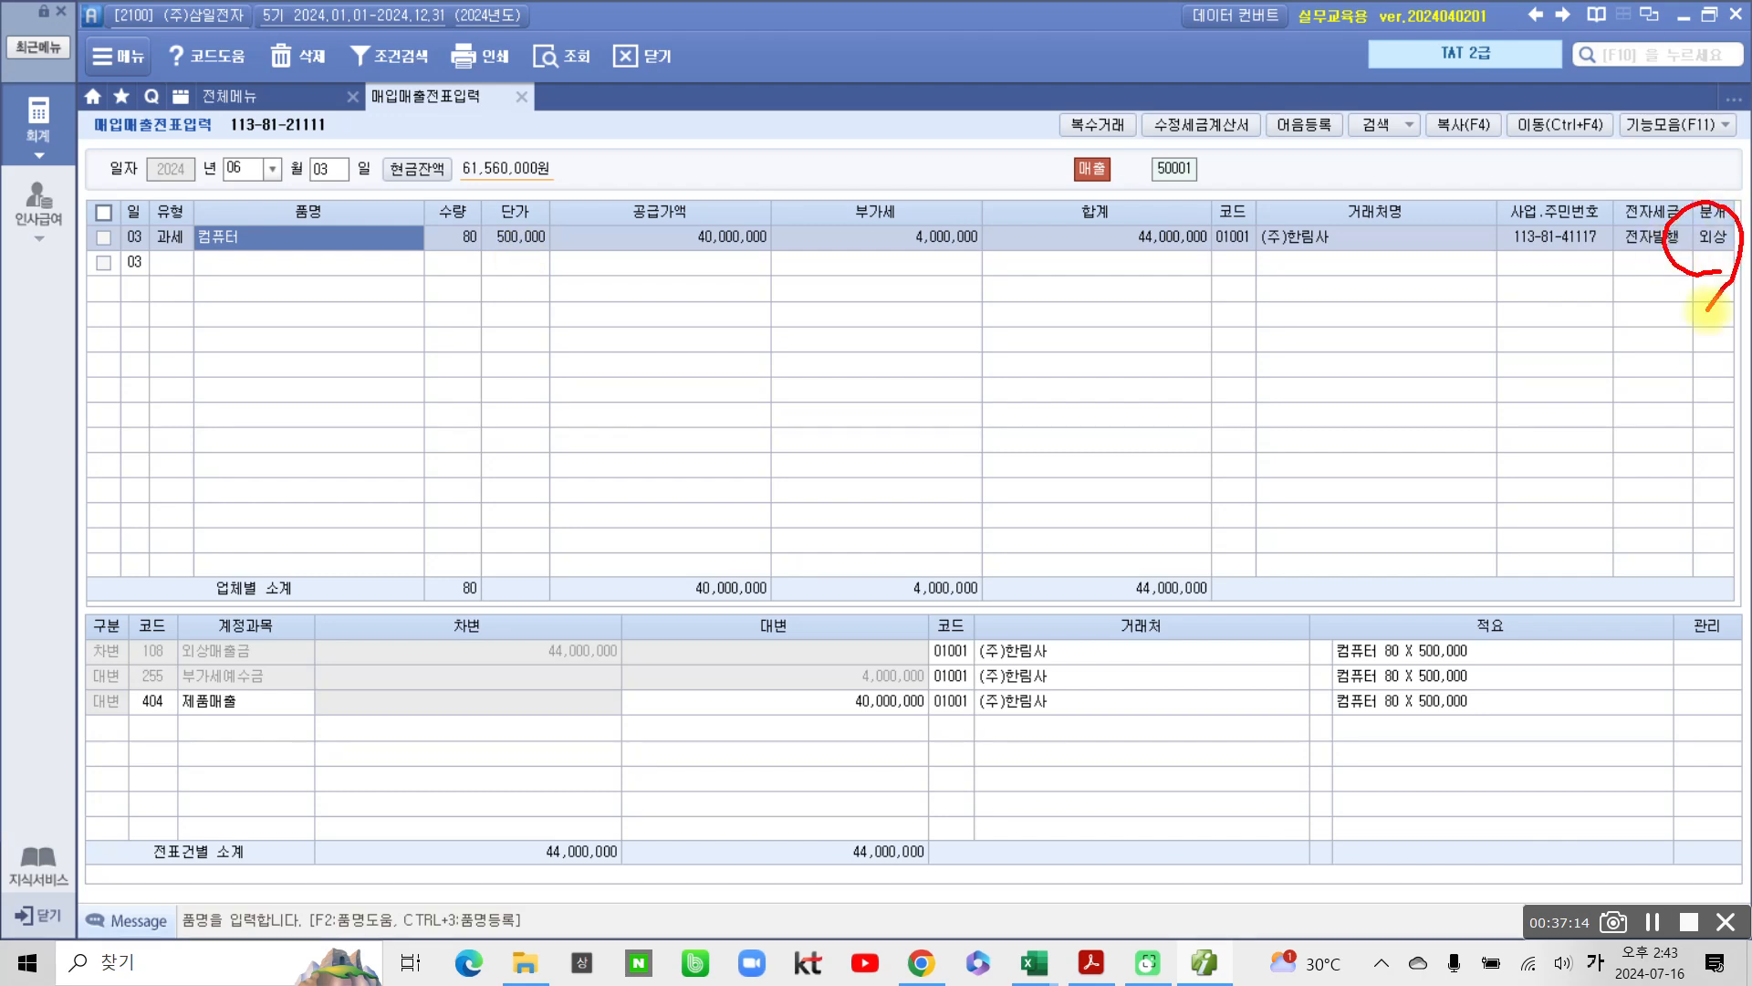
pyautogui.moveTo(155, 628)
pyautogui.mouseDown()
pyautogui.moveTo(160, 659)
pyautogui.moveTo(678, 661)
pyautogui.moveTo(151, 639)
pyautogui.mouseUp()
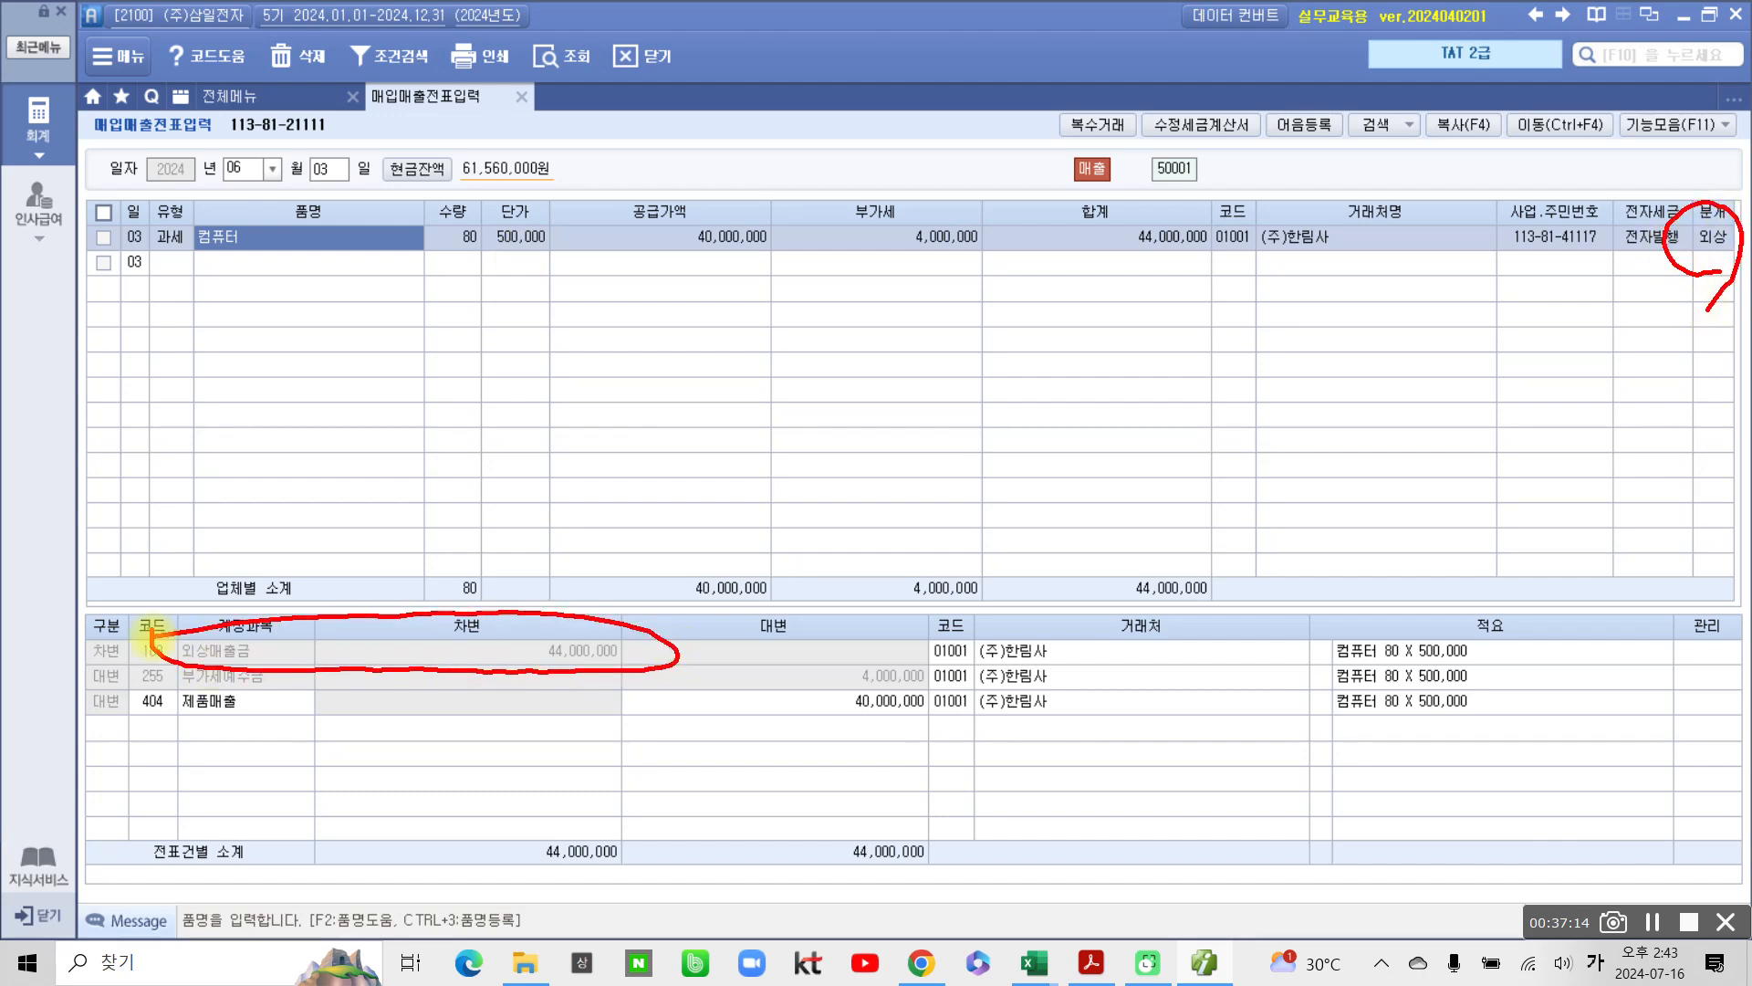
pyautogui.moveTo(833, 672)
pyautogui.mouseDown()
pyautogui.moveTo(808, 663)
pyautogui.moveTo(867, 701)
pyautogui.moveTo(809, 715)
pyautogui.mouseUp()
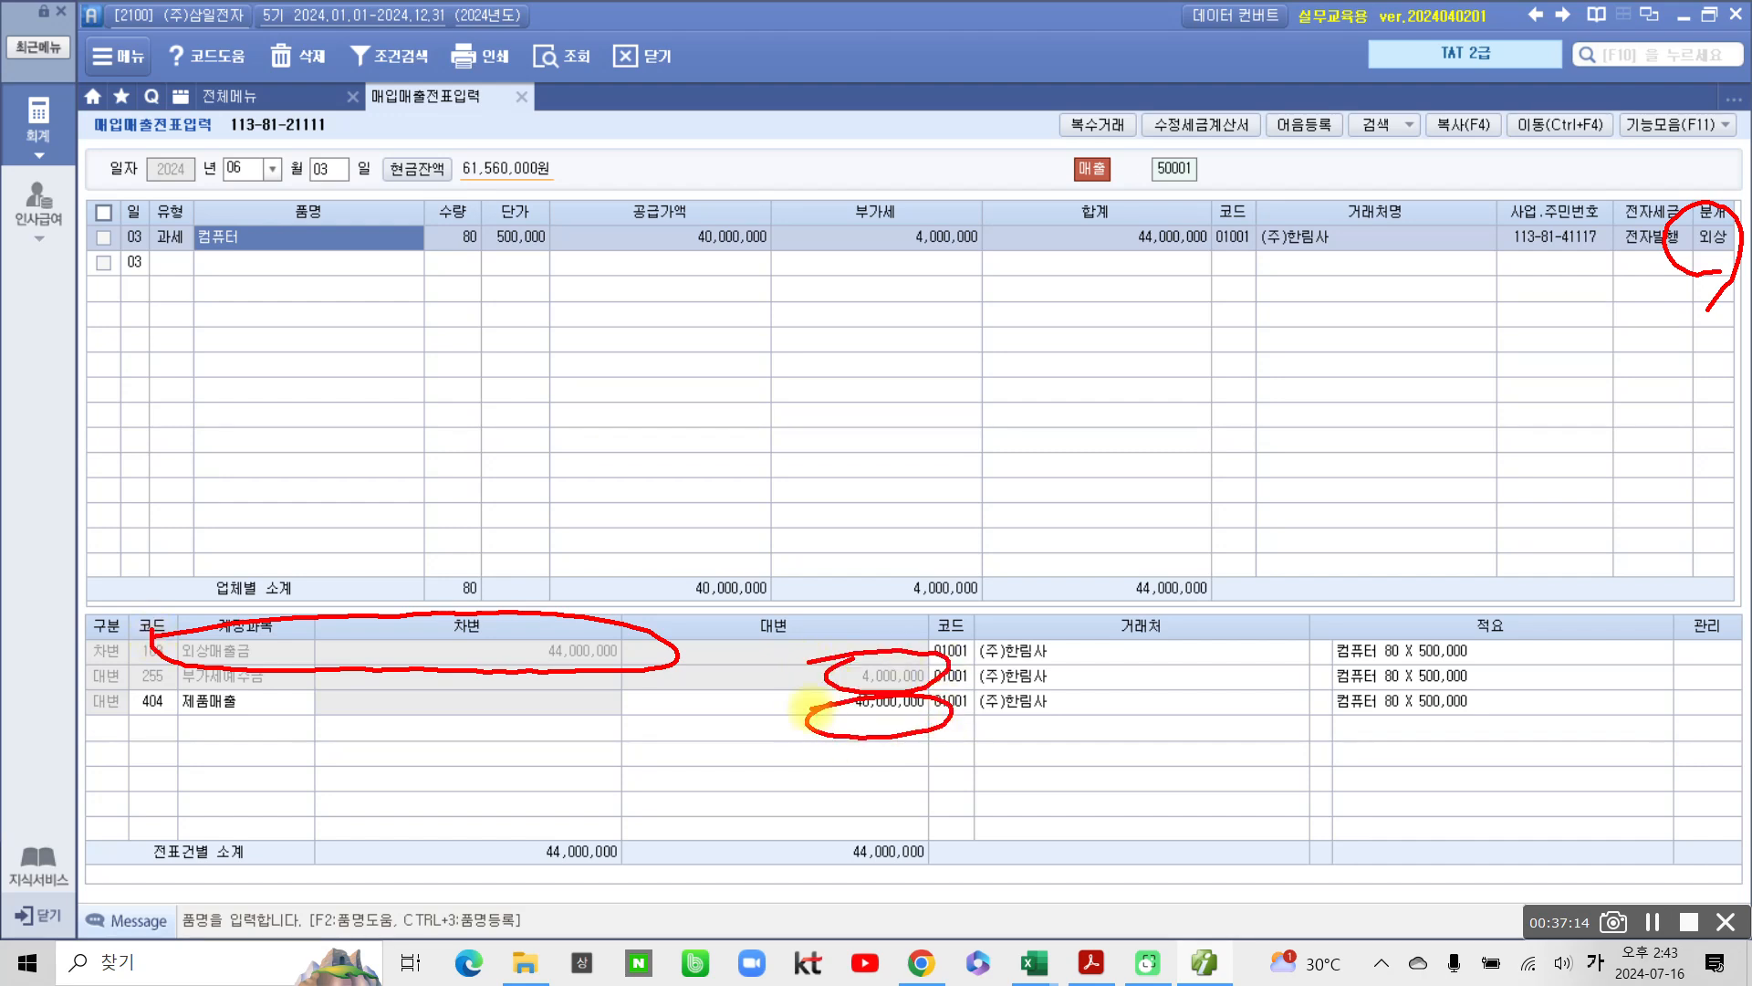
pyautogui.moveTo(534, 218)
pyautogui.mouseDown()
pyautogui.moveTo(484, 230)
pyautogui.moveTo(493, 269)
pyautogui.mouseUp()
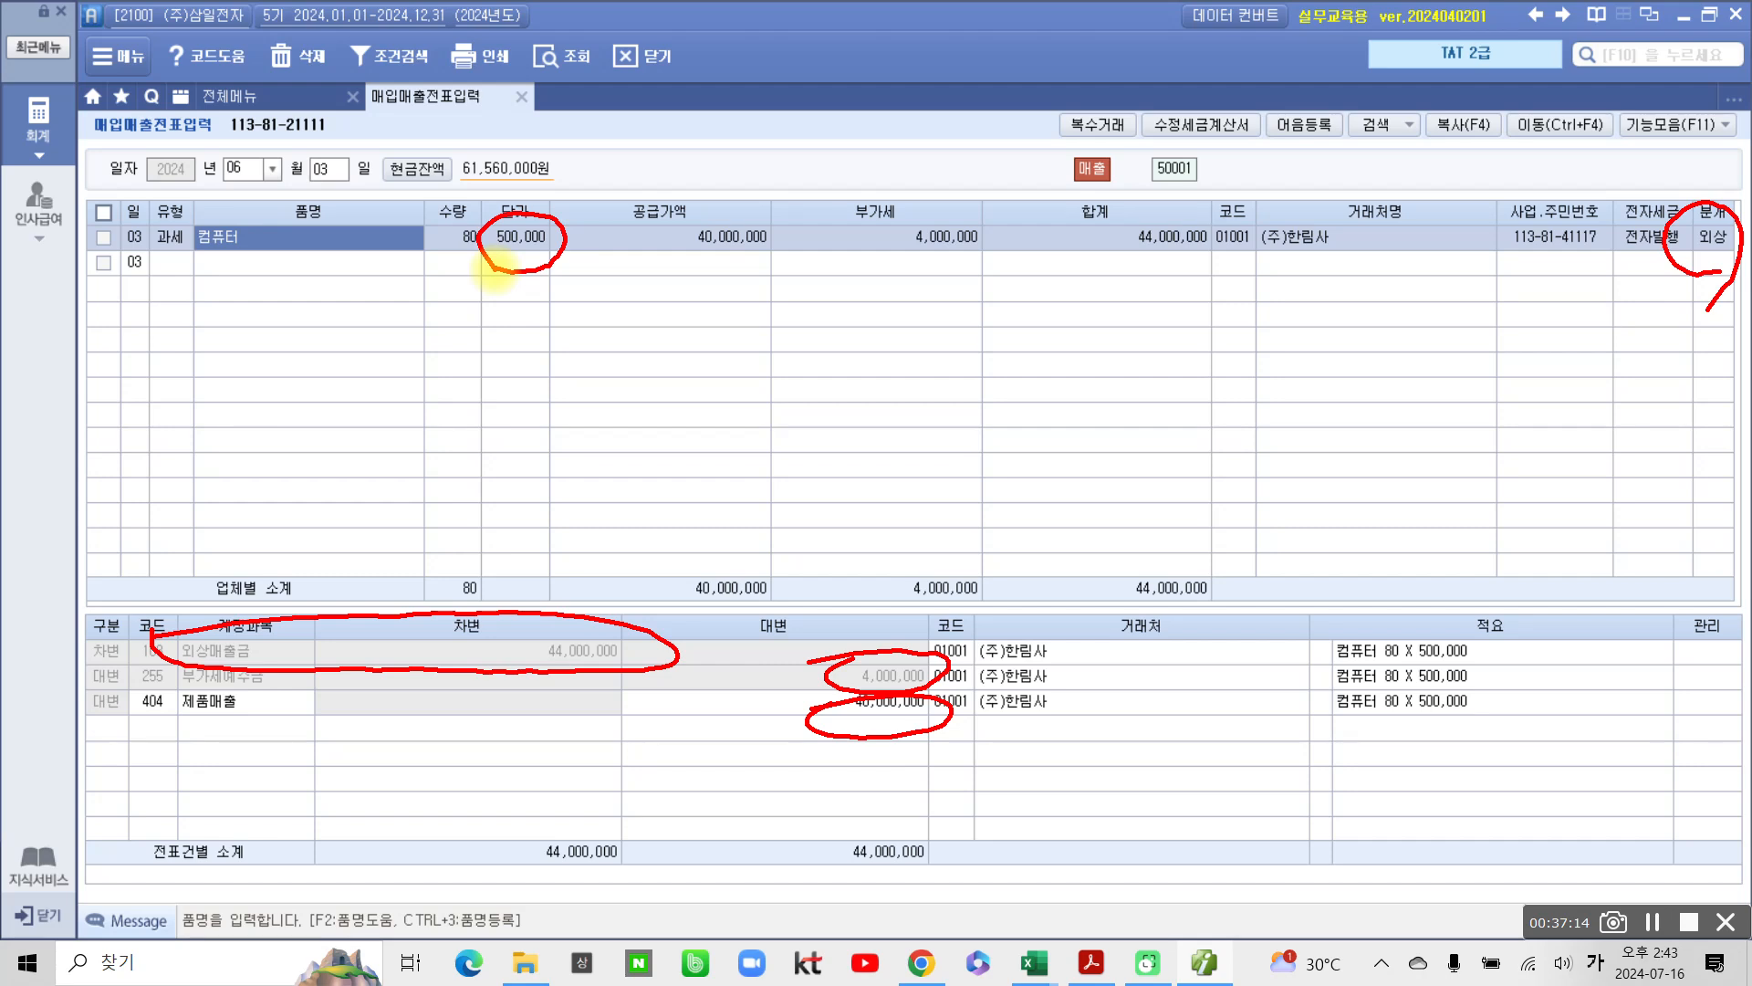
pyautogui.press('Escape')
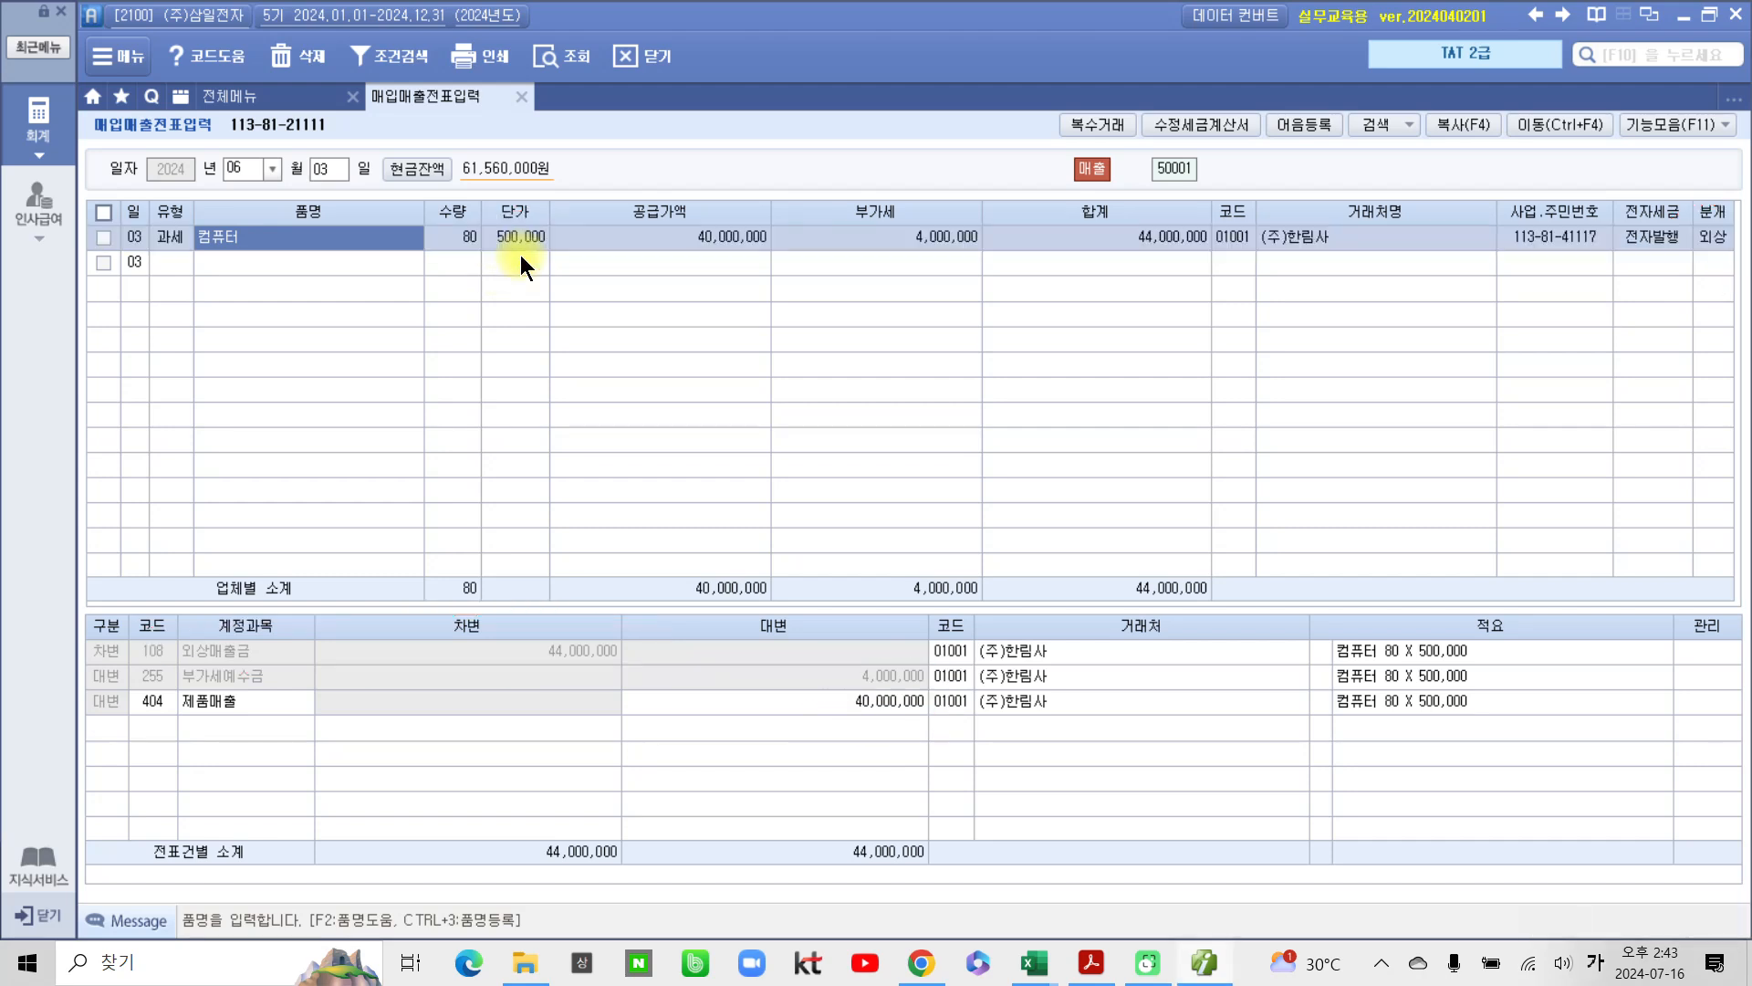
# Step: Start an amended tax invoice for the June 3 (주)한림사 voucher with the amendment reason 3. 환입
pyautogui.click(106, 237)
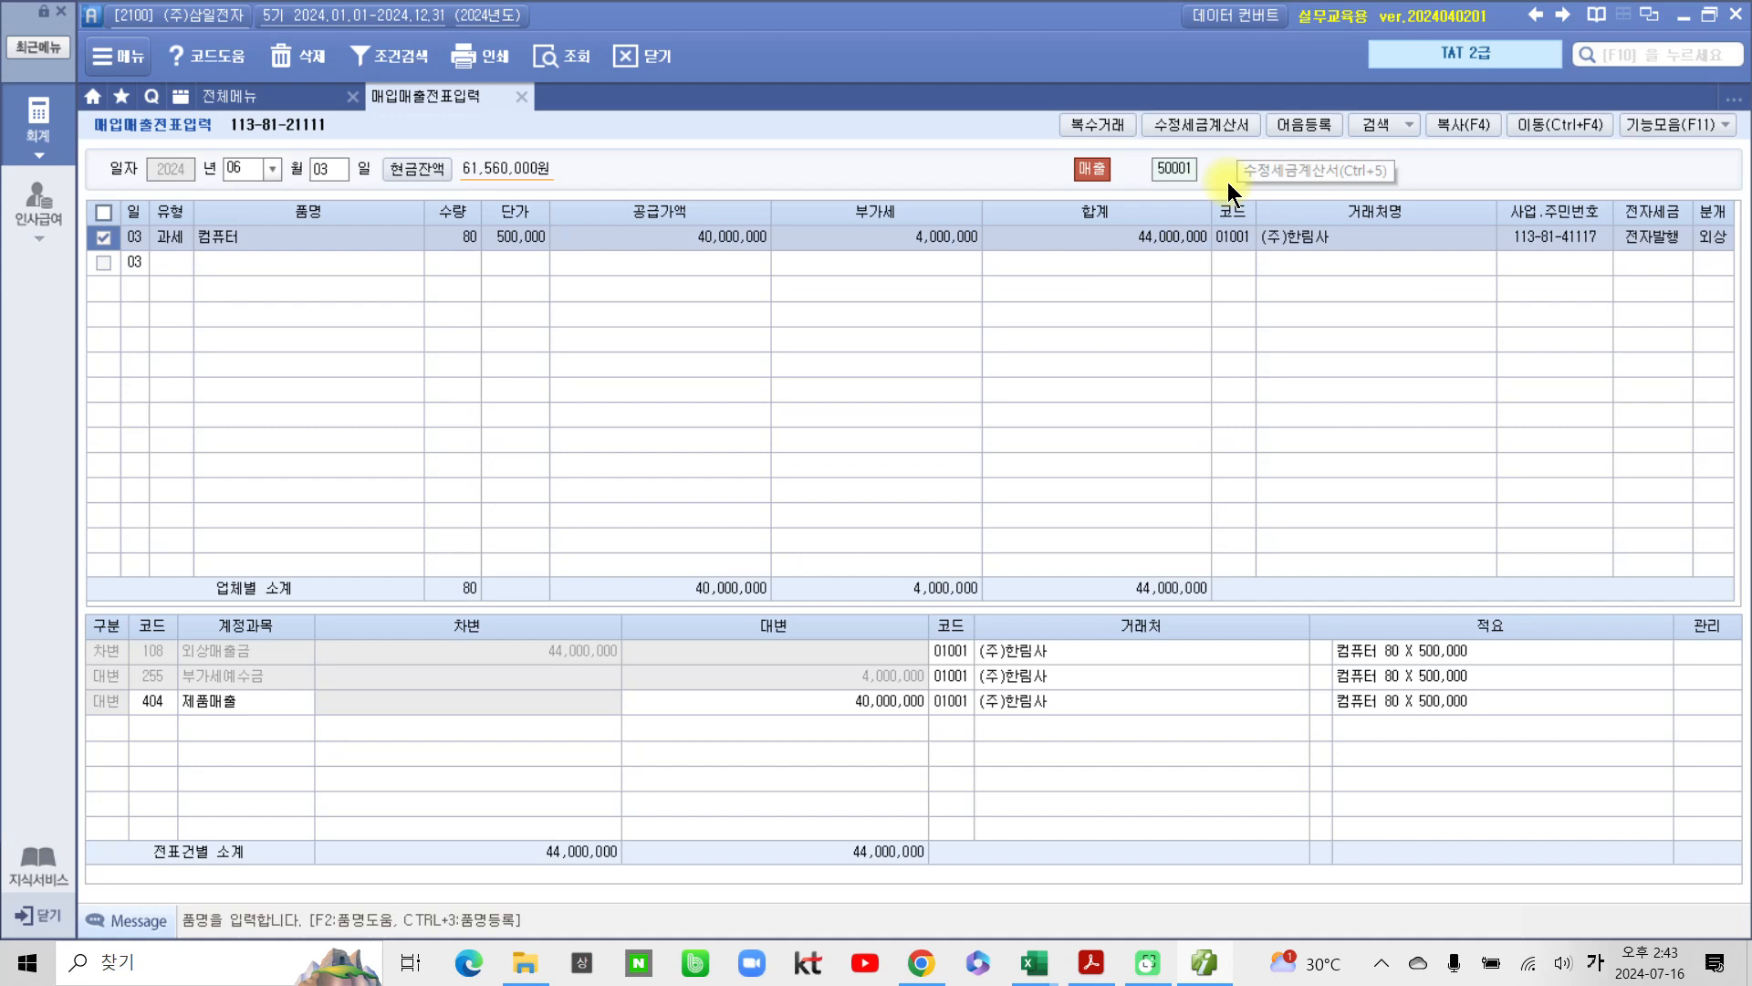
pyautogui.click(1201, 122)
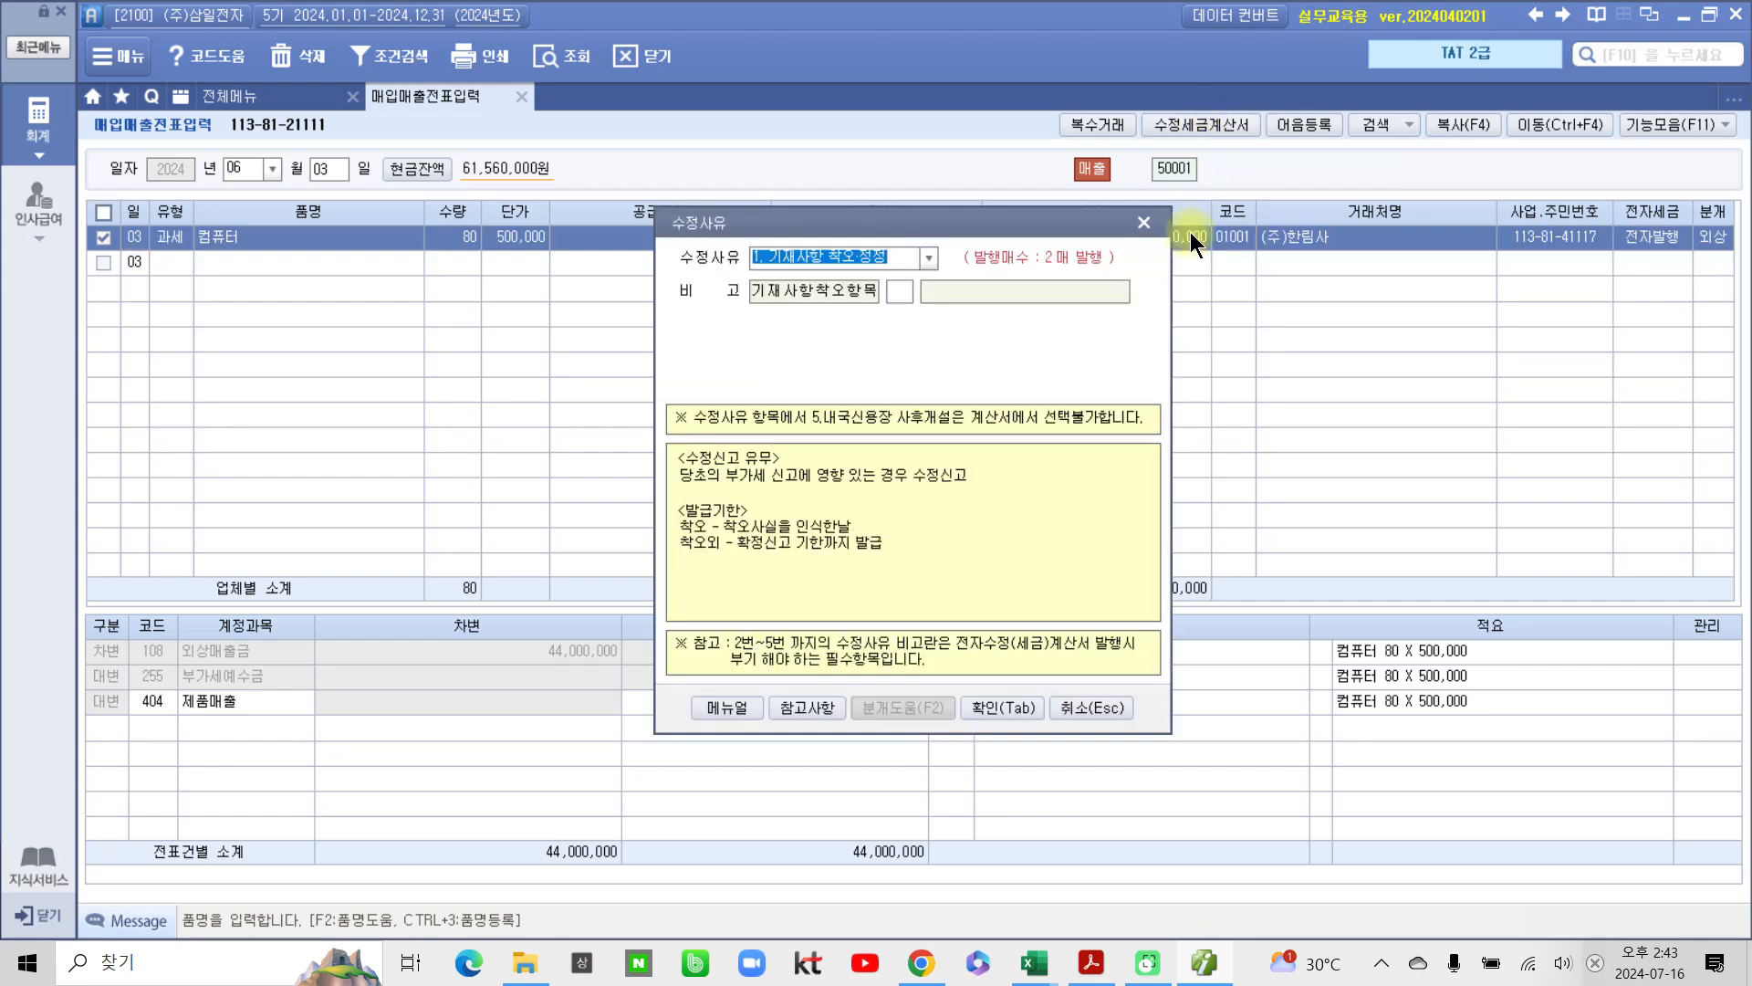
pyautogui.click(912, 232)
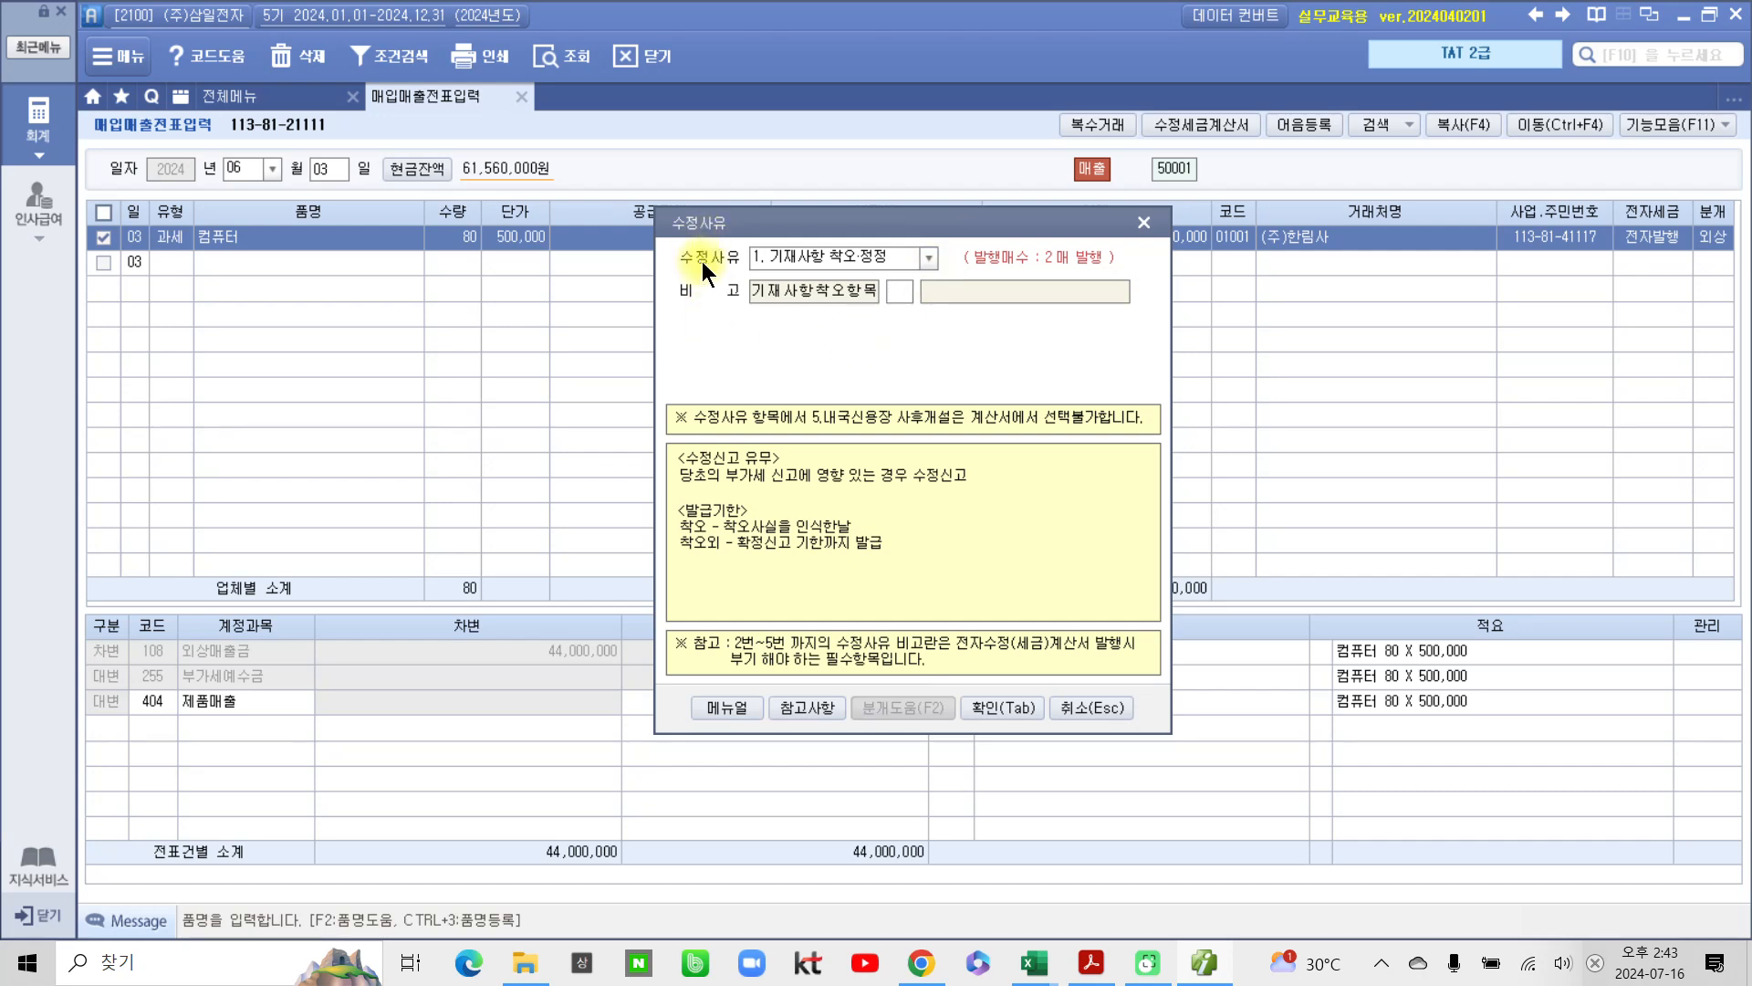
pyautogui.click(926, 259)
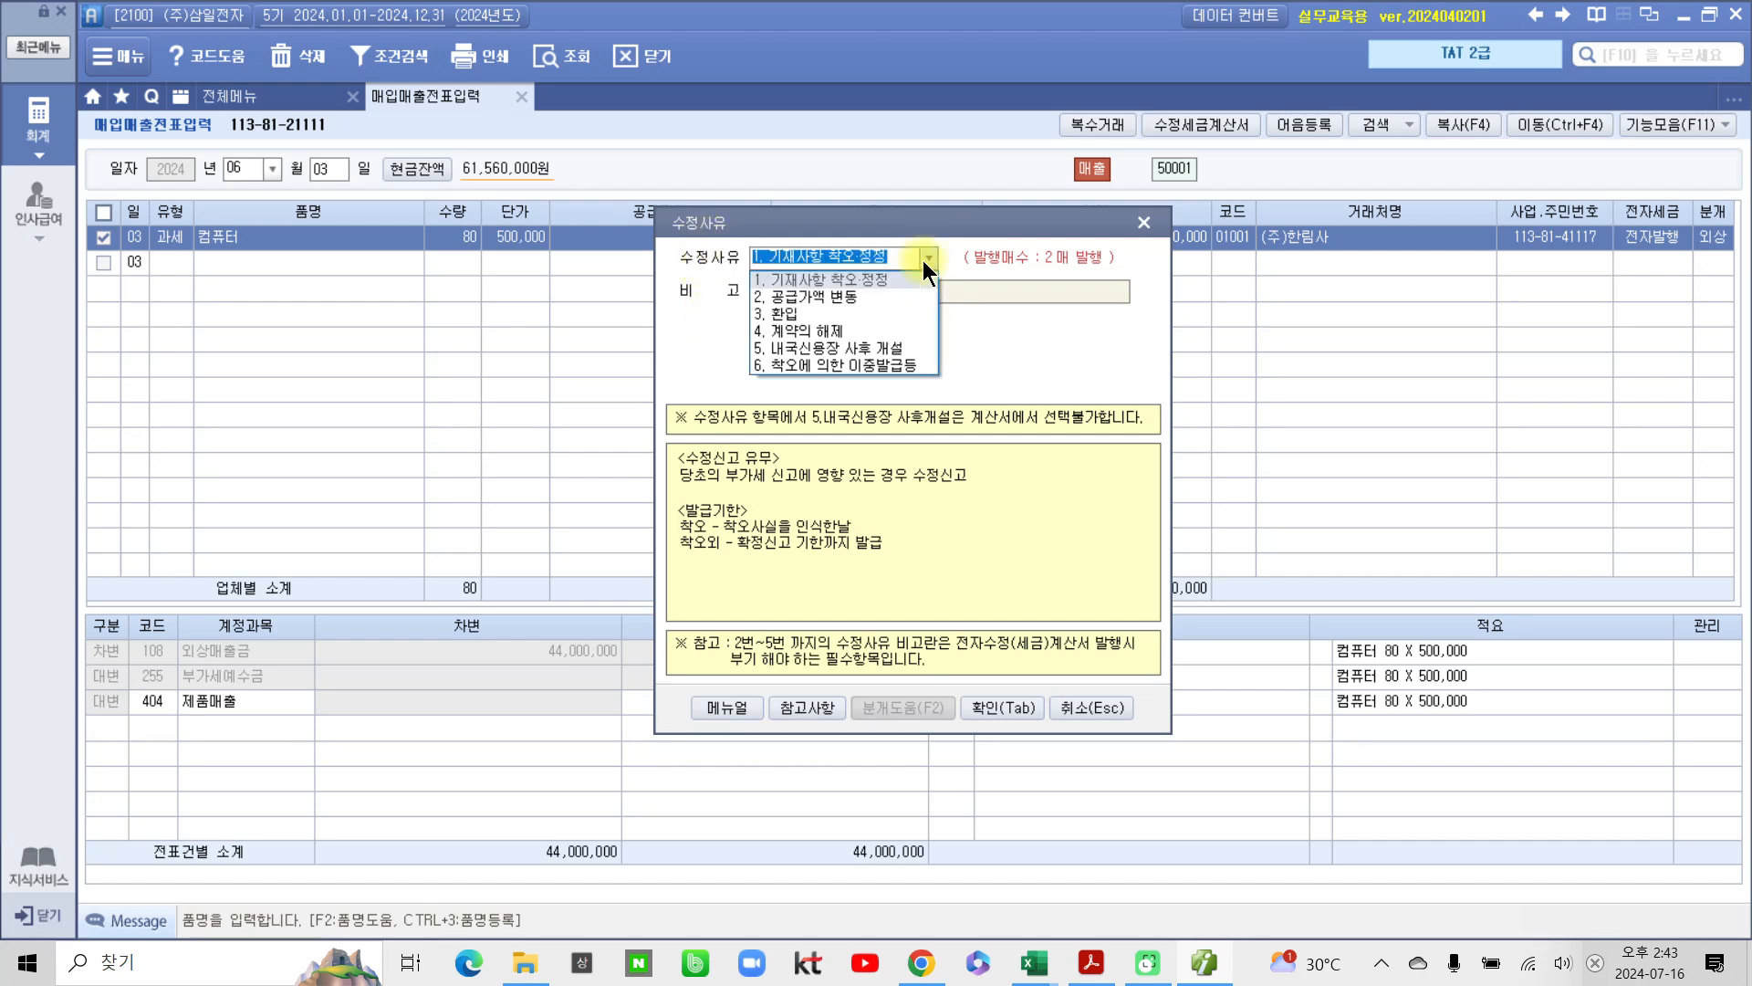
pyautogui.click(776, 313)
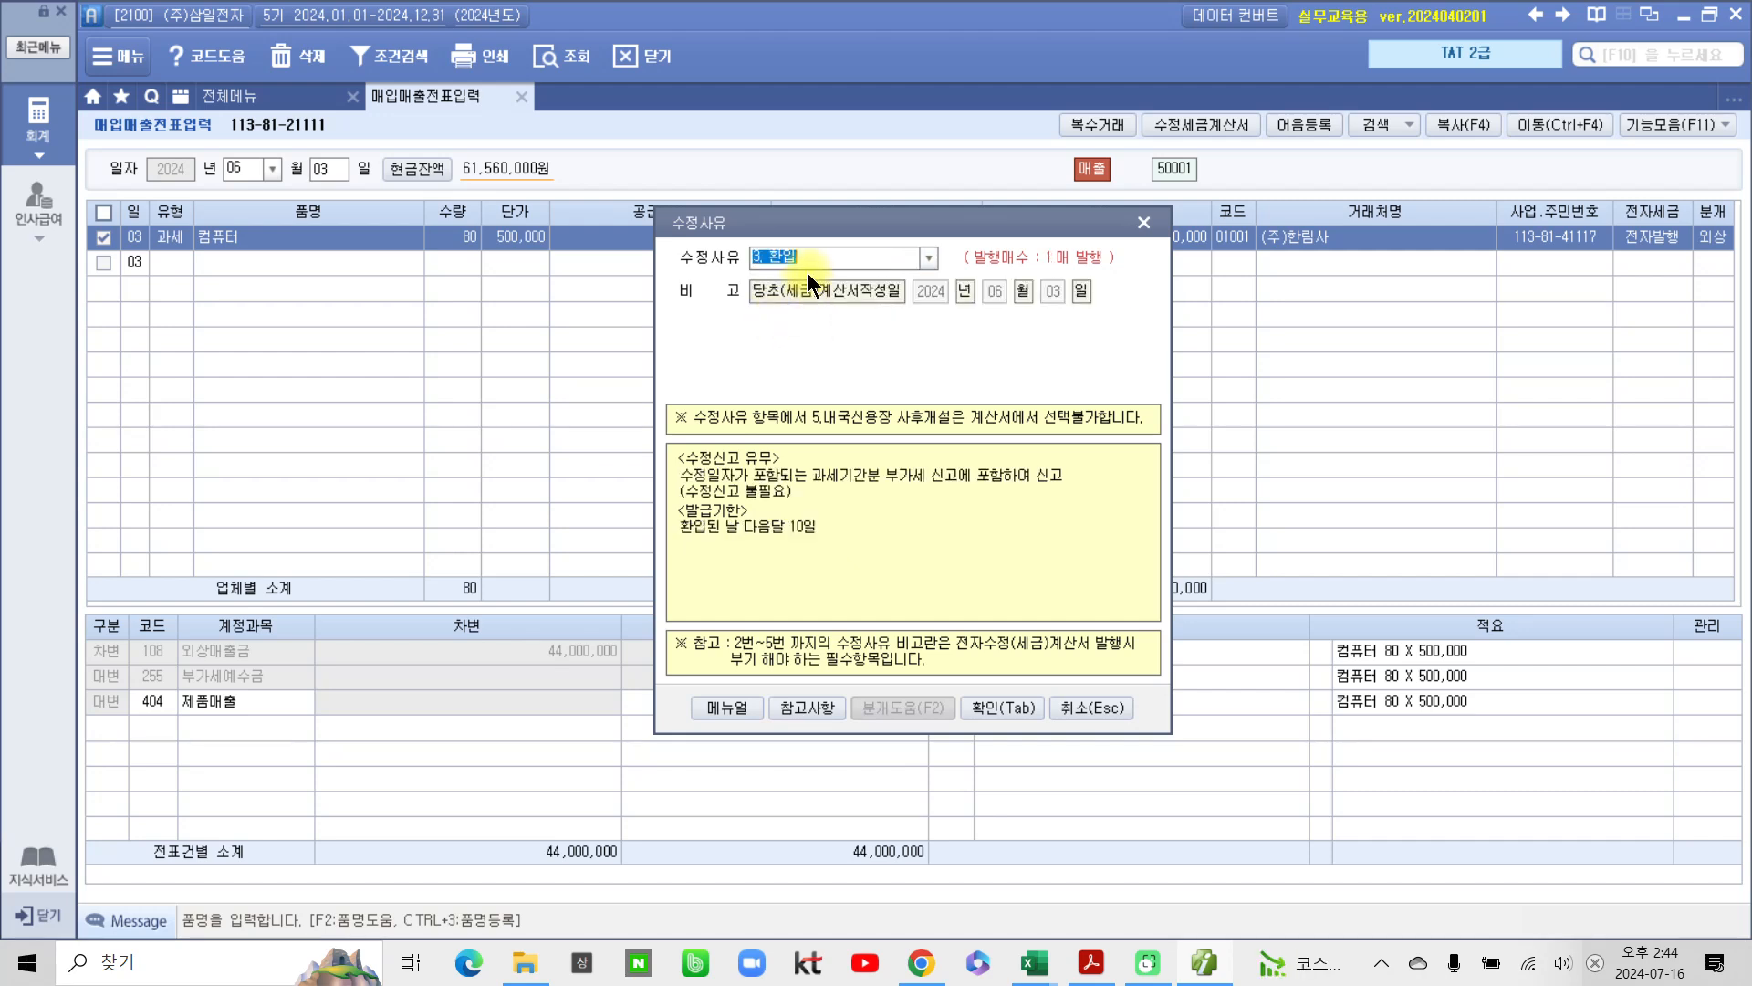
pyautogui.click(840, 268)
pyautogui.click(989, 704)
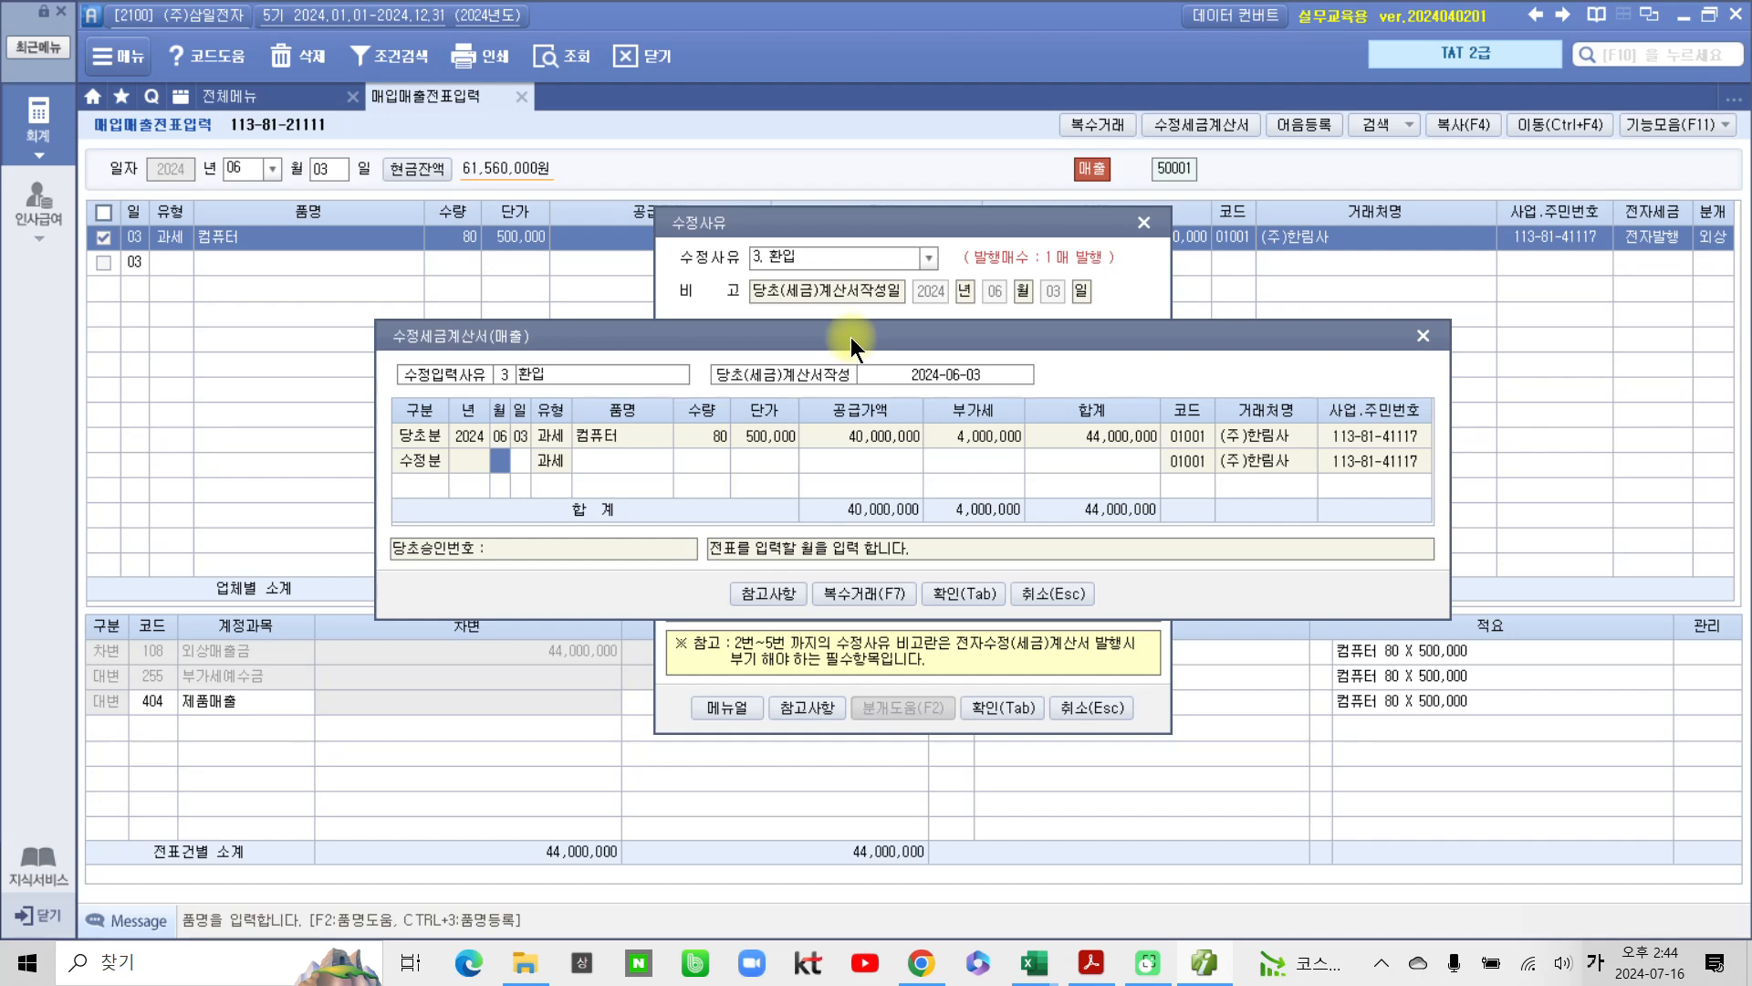
pyautogui.moveTo(847, 332); pyautogui.dragTo(721, 447)
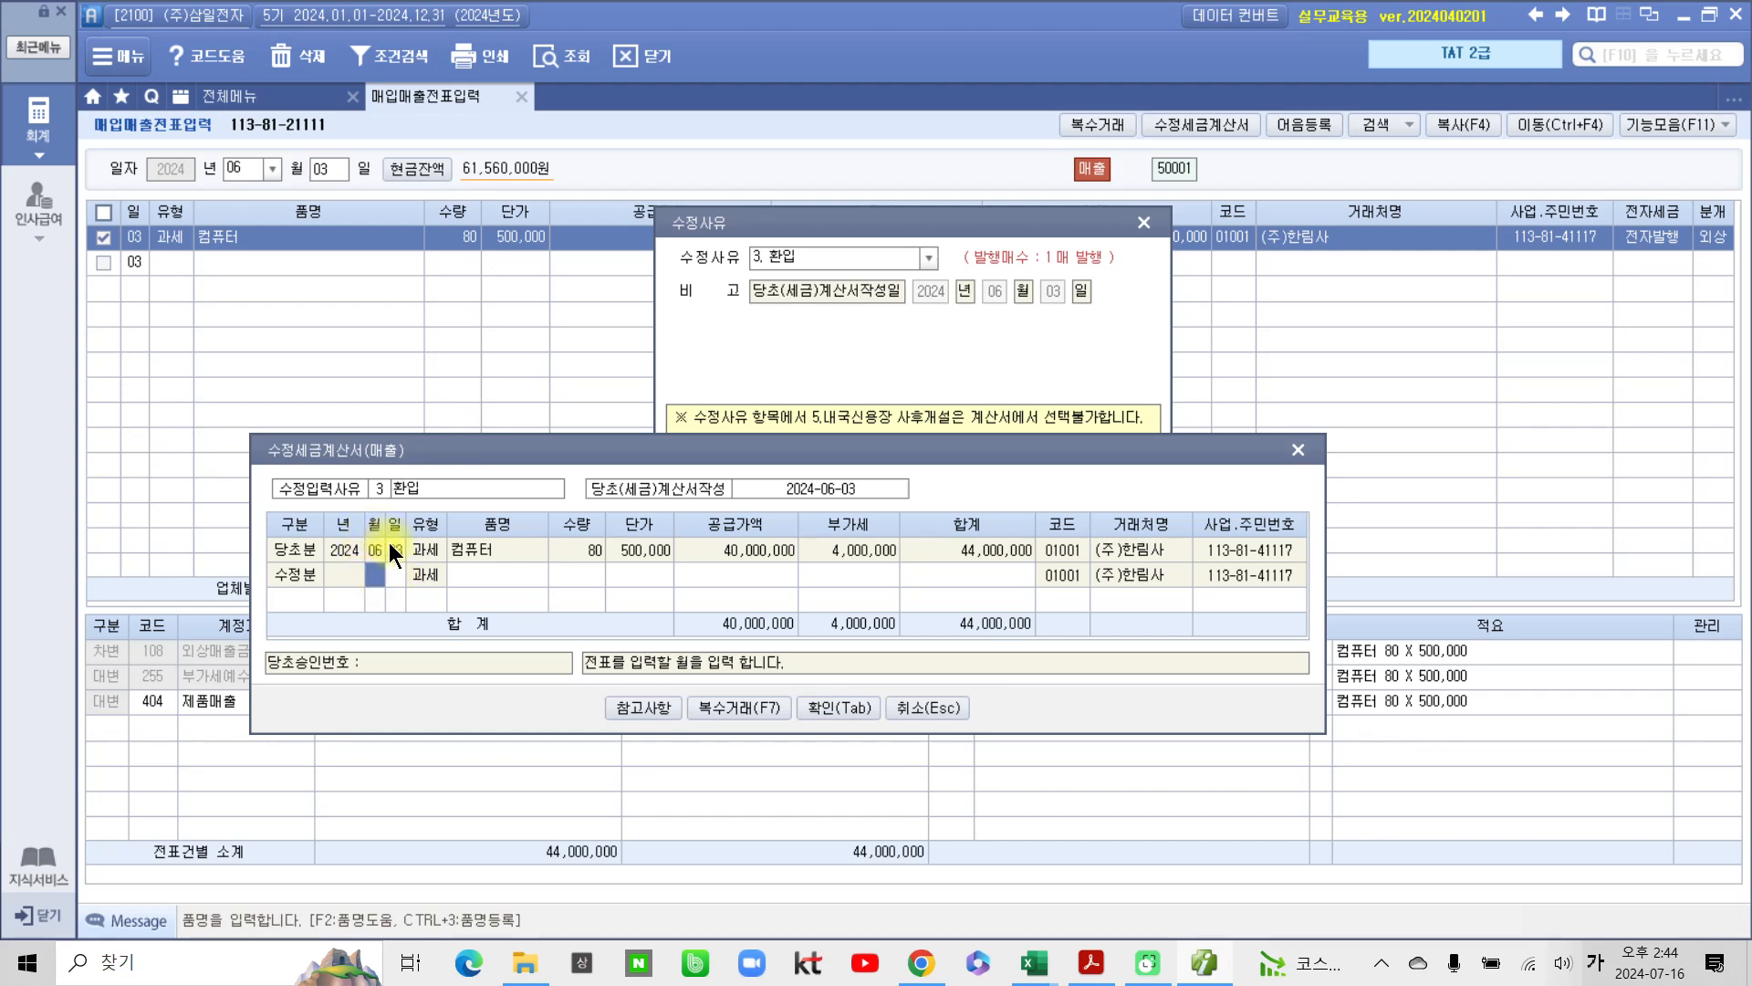
# Step: Consult the amended-invoice reference table for the 환입 issuance date rule and close it
pyautogui.click(636, 709)
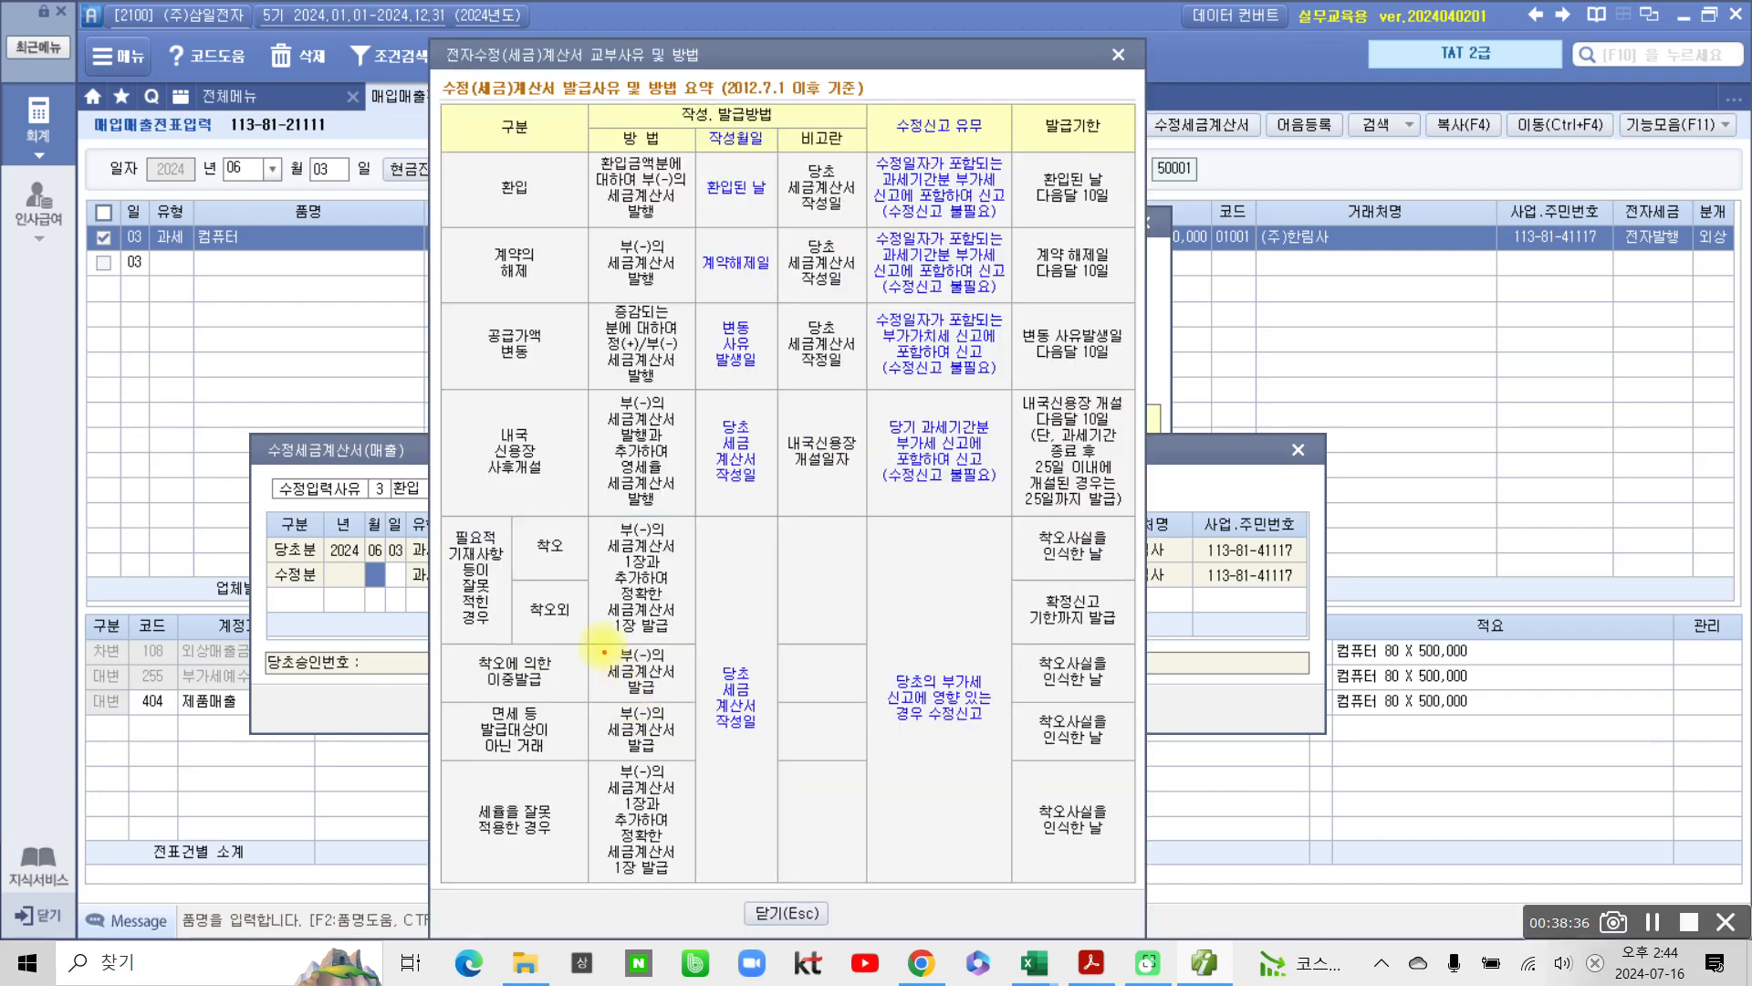
pyautogui.moveTo(483, 168); pyautogui.dragTo(546, 220)
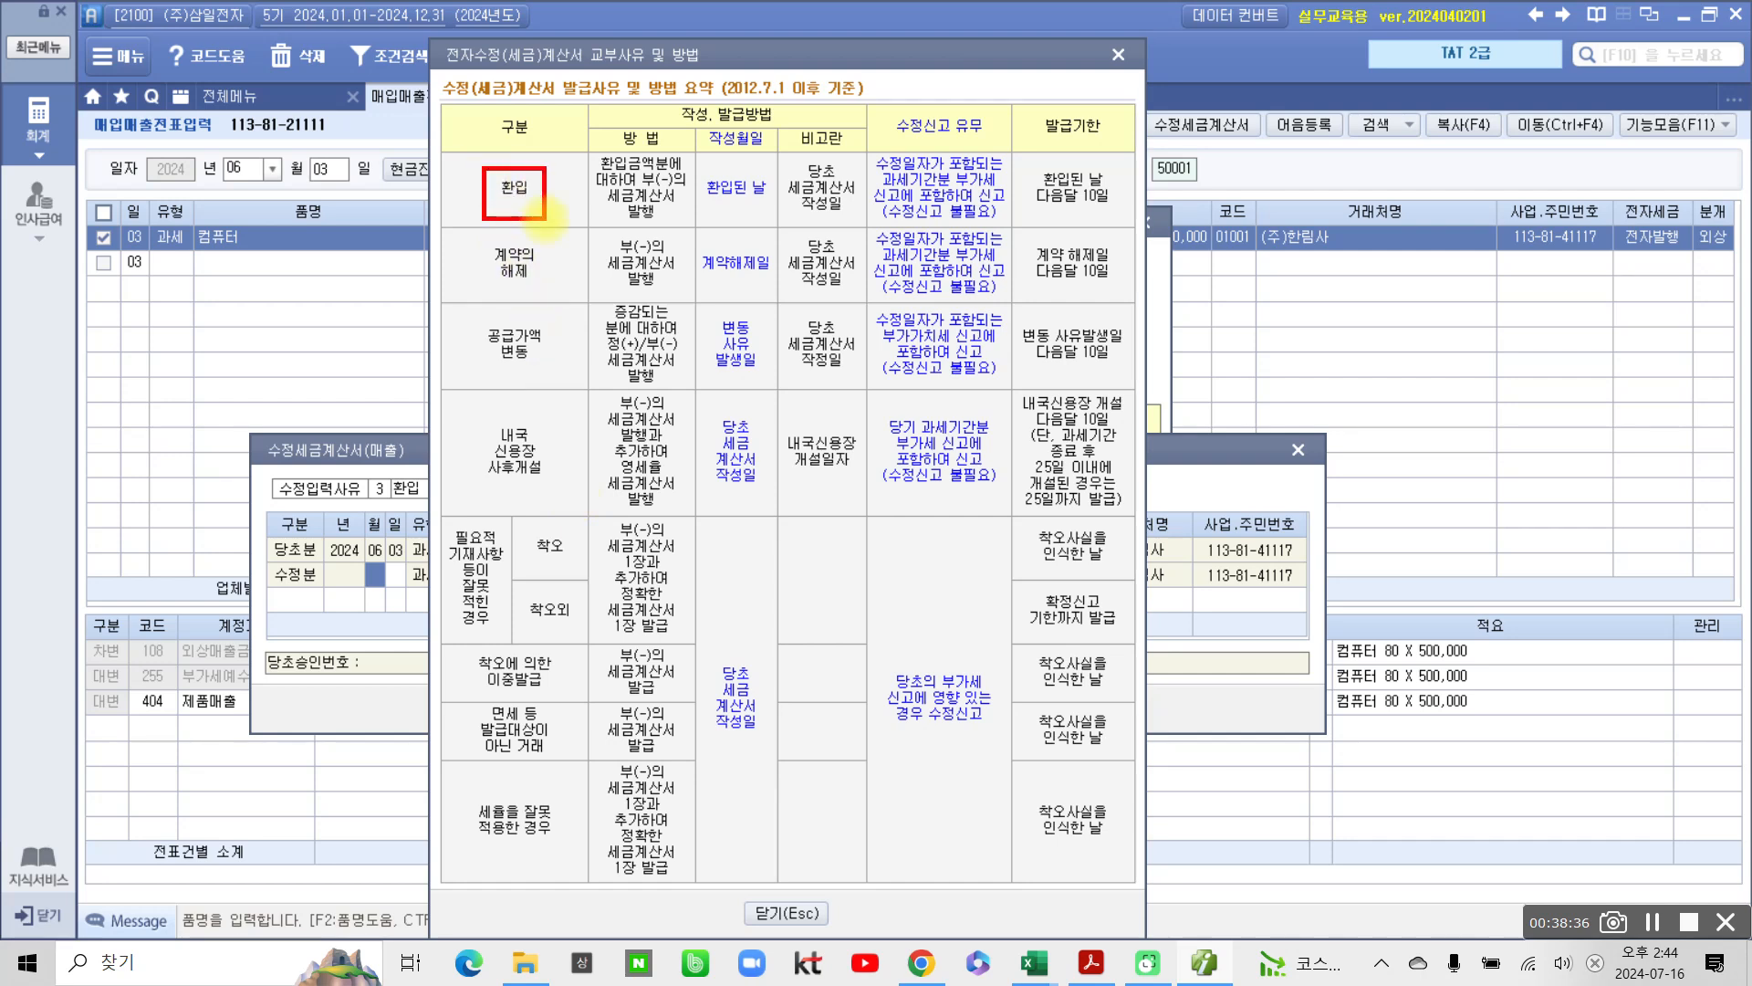
pyautogui.moveTo(697, 165); pyautogui.dragTo(781, 218)
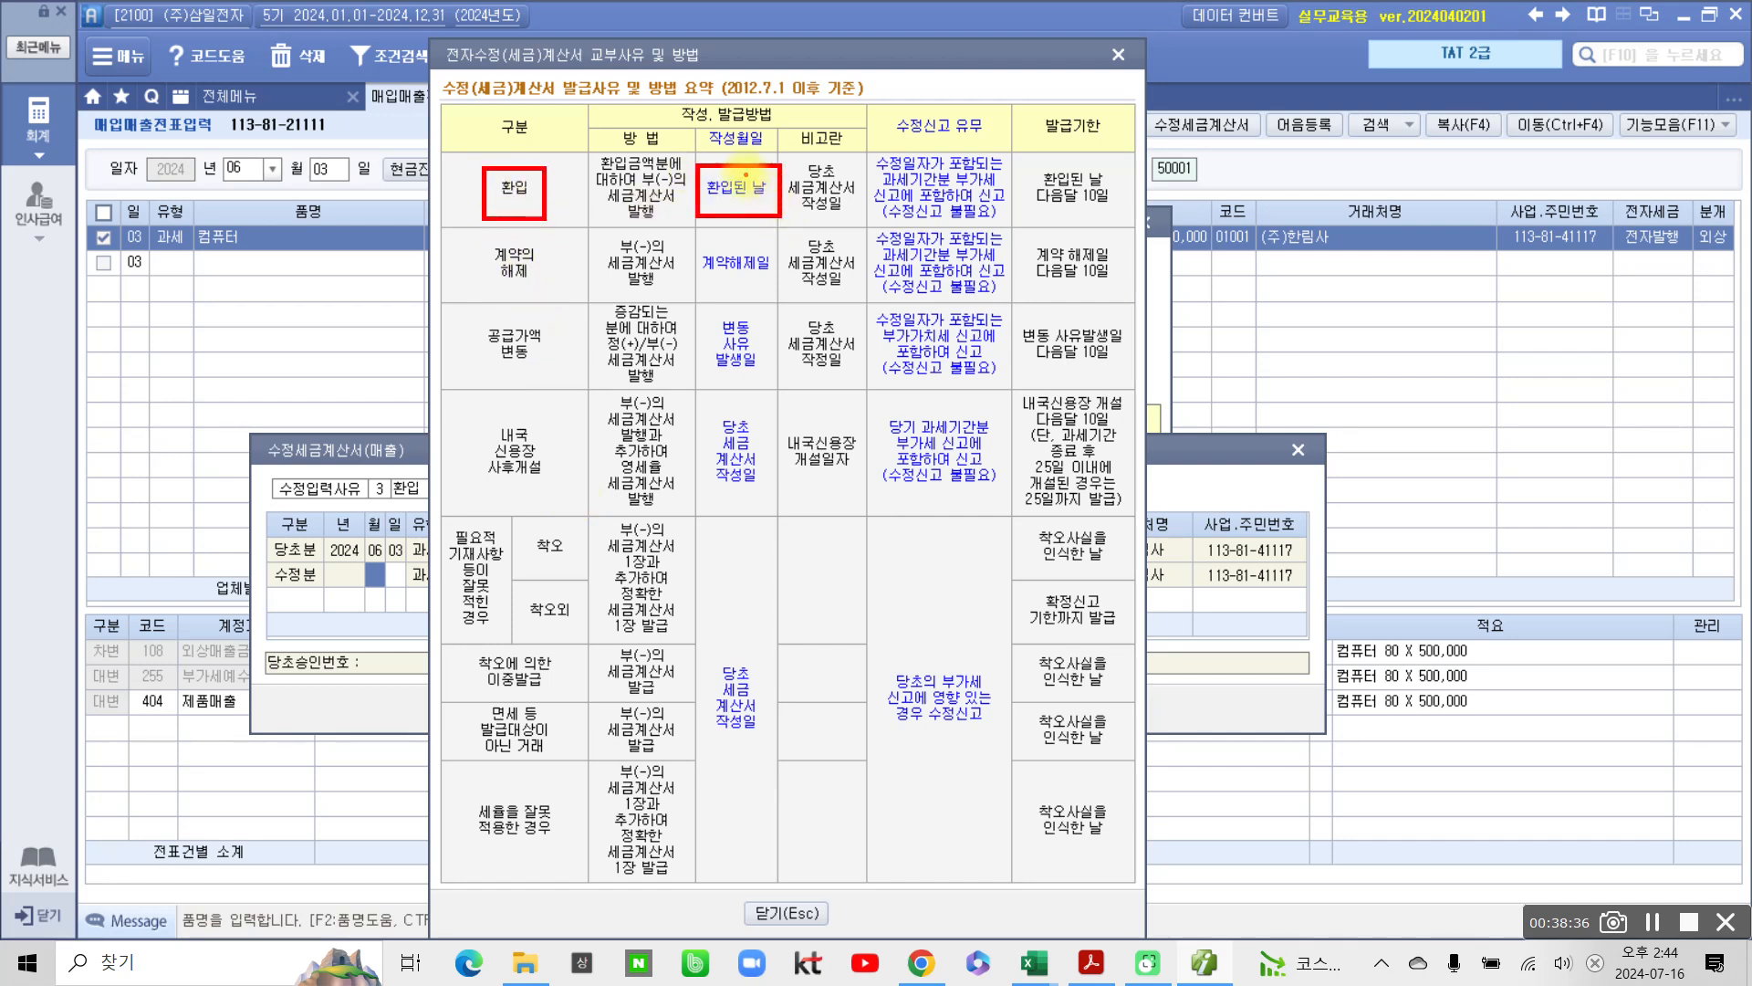
pyautogui.moveTo(705, 149); pyautogui.dragTo(791, 148)
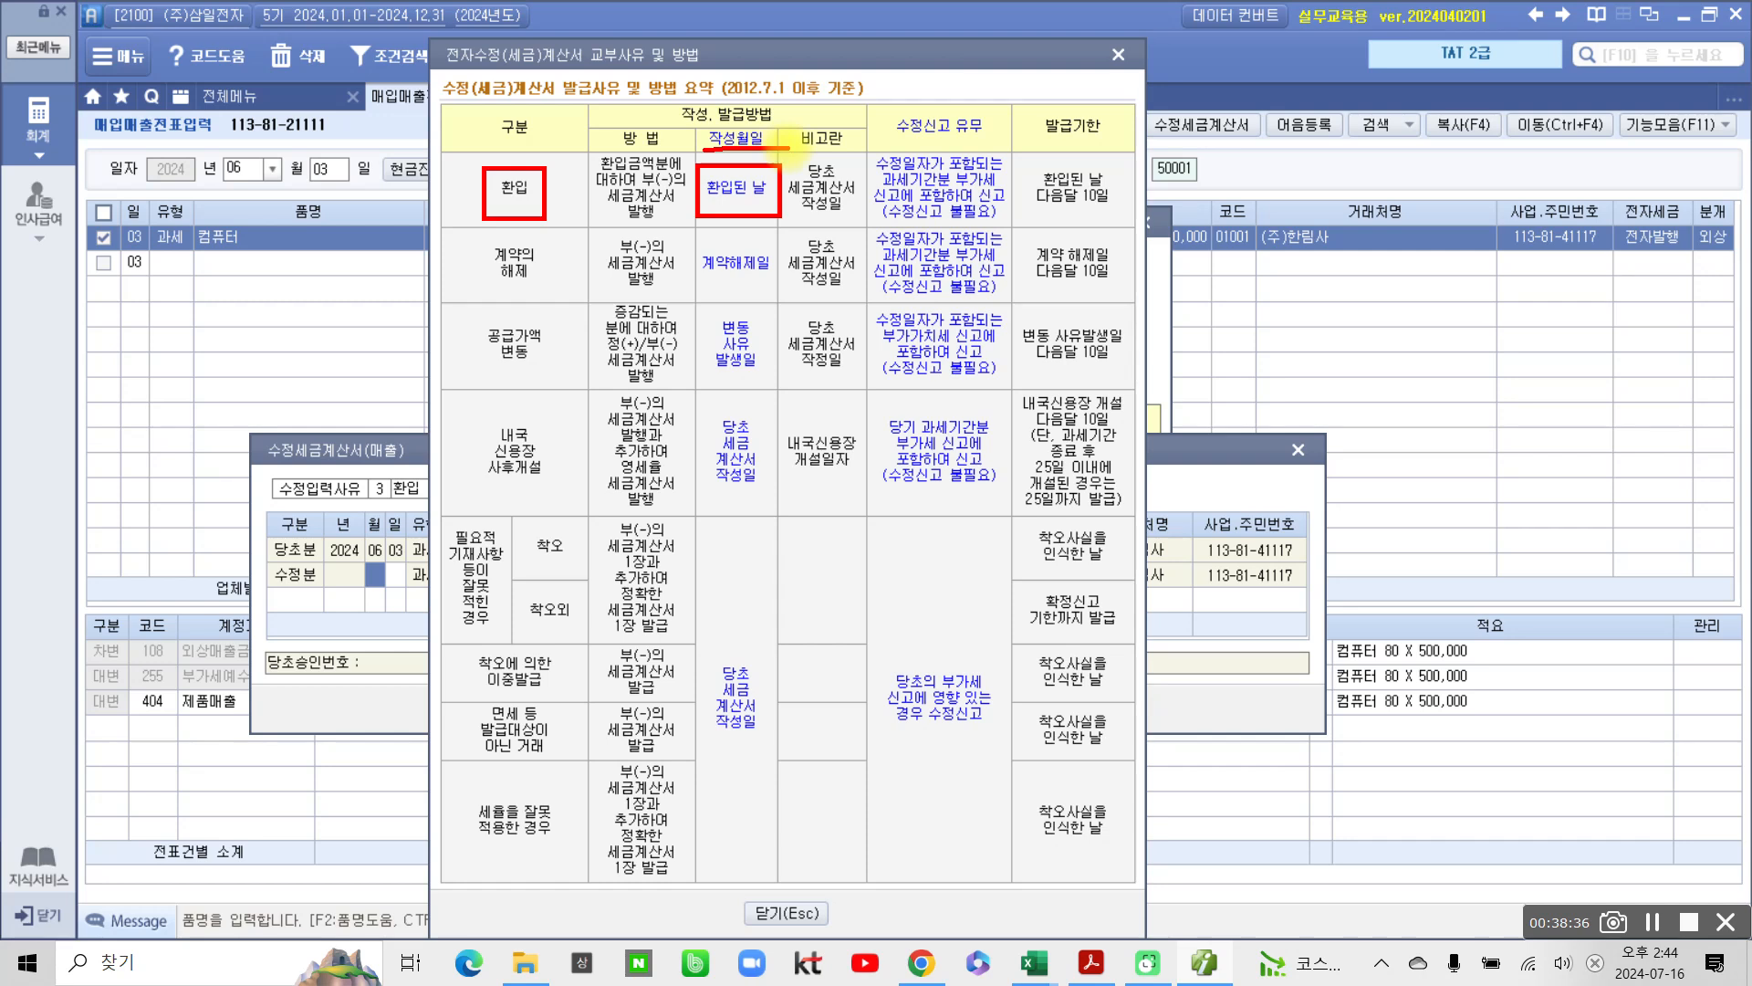
pyautogui.click(770, 905)
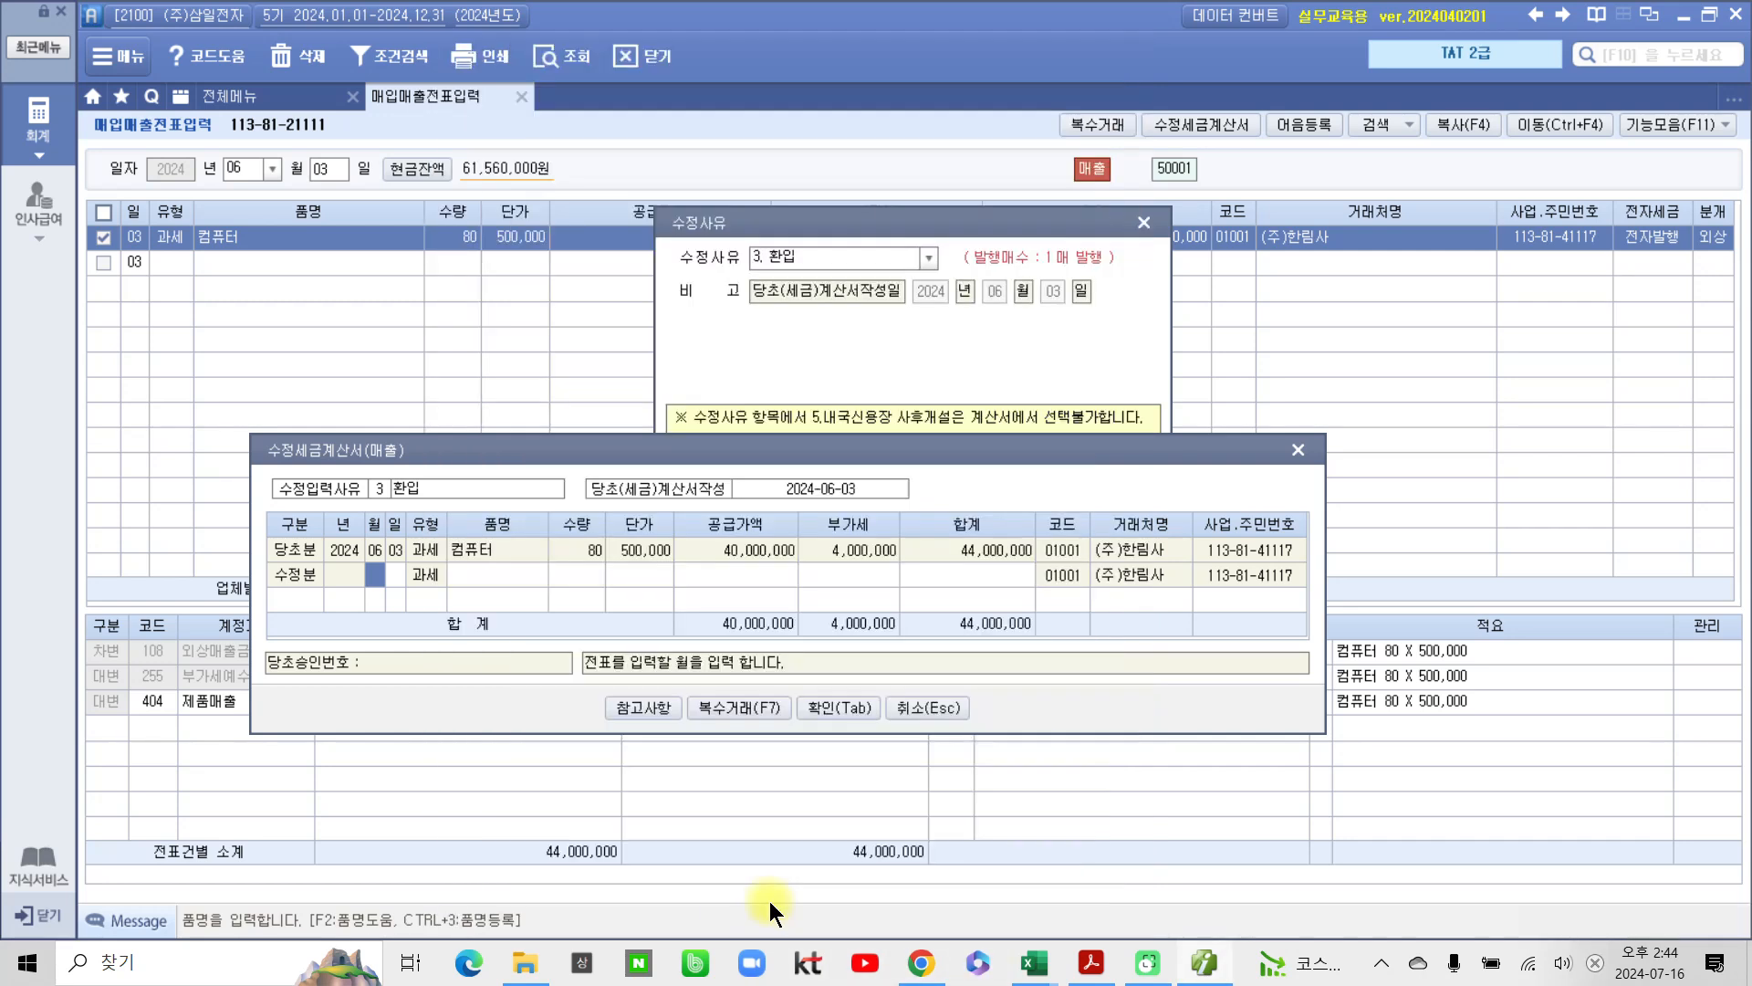
# Step: Check the return date in the textbook PDF, then date the 수정분 line June 12 with 컴퓨터 as the item
pyautogui.click(1090, 962)
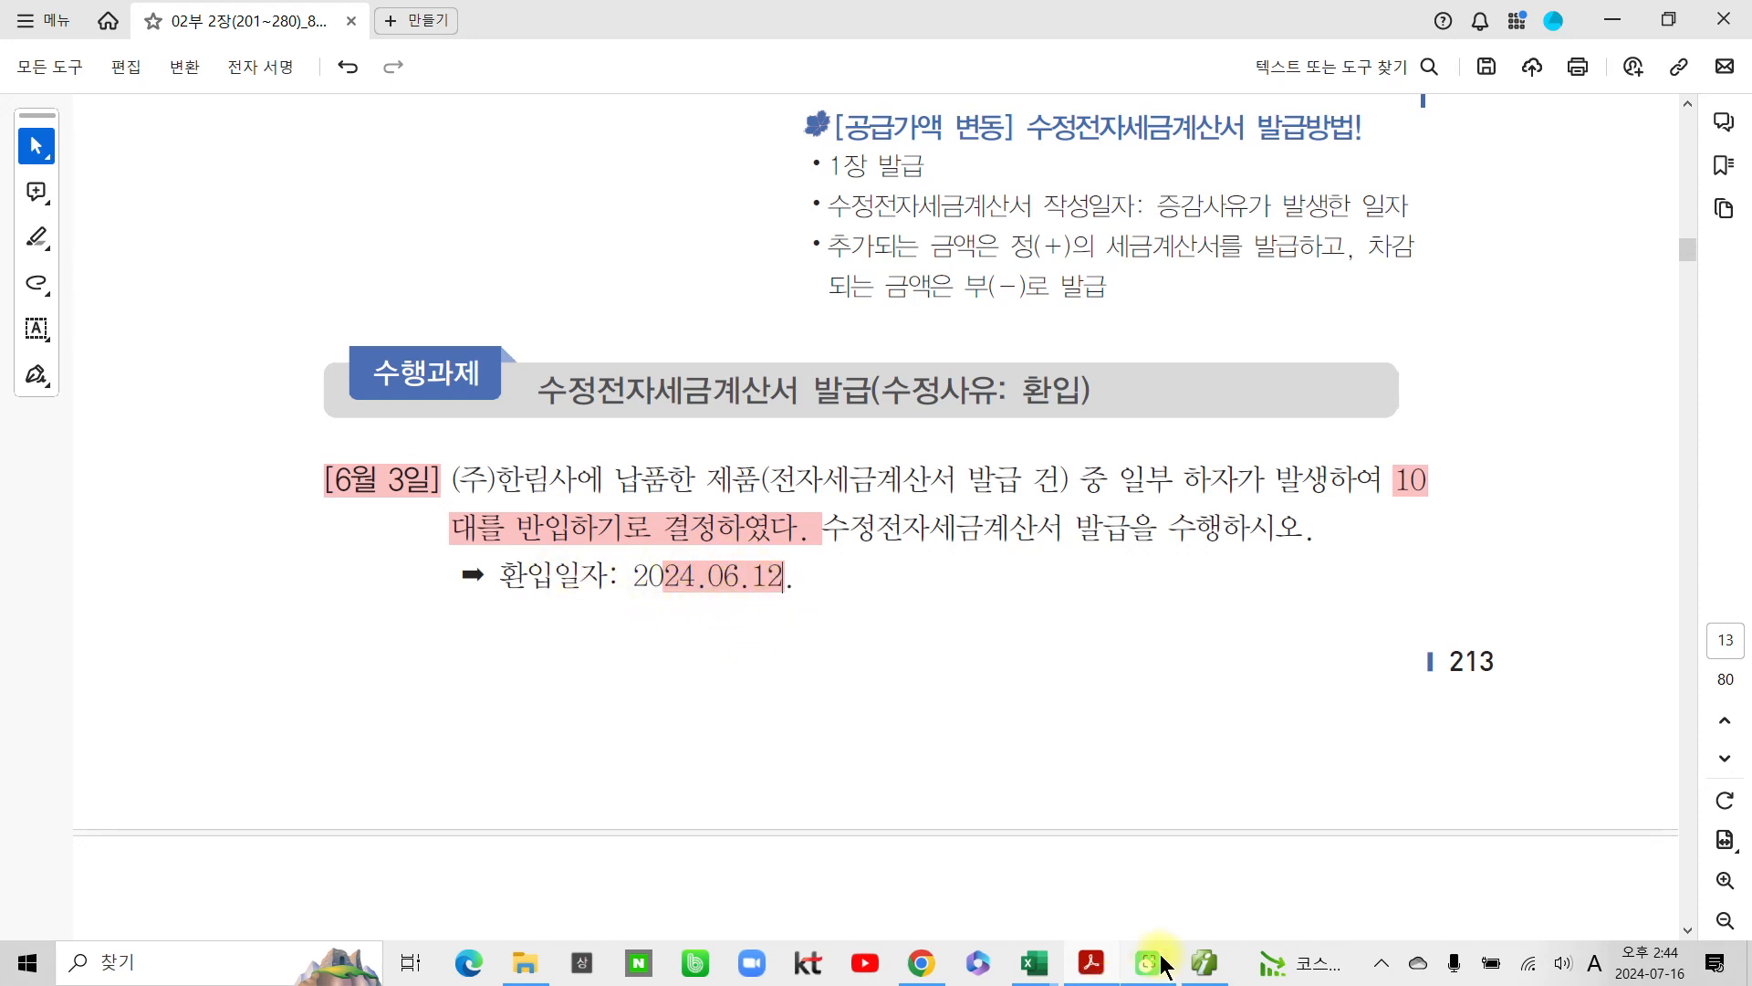
pyautogui.click(1204, 962)
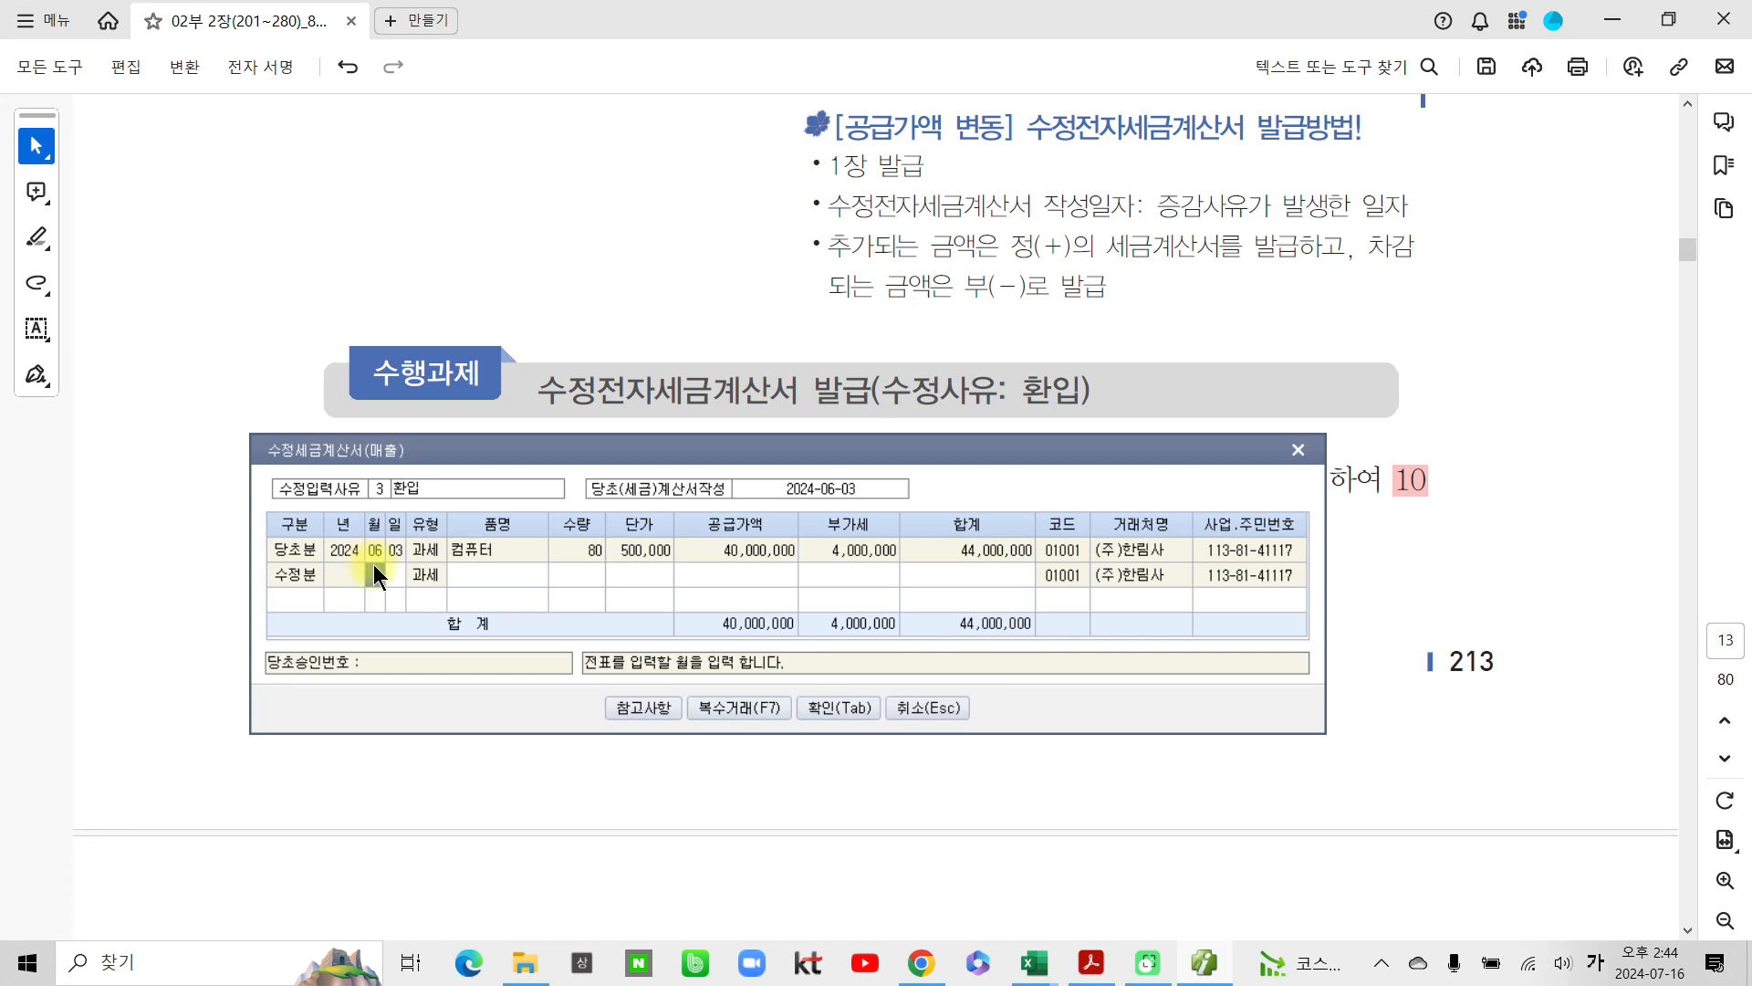
pyautogui.write('6')
pyautogui.press('Return')
pyautogui.write('12')
pyautogui.press('Return')
pyautogui.press('Return')
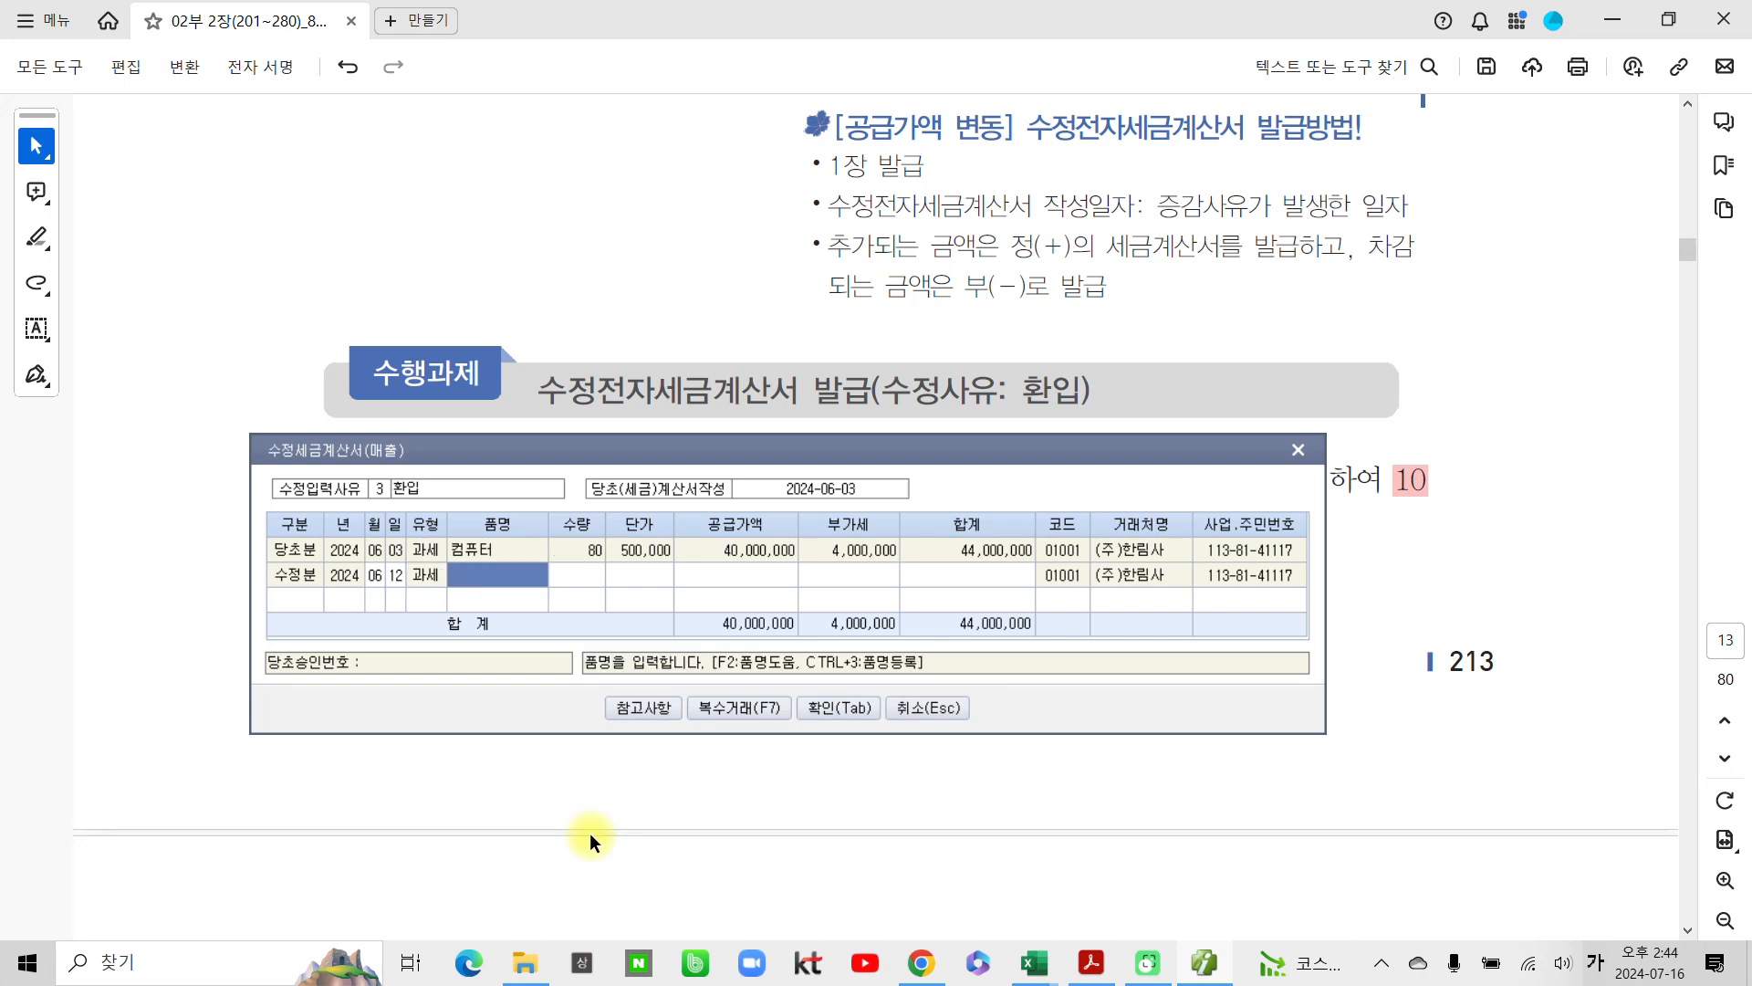
pyautogui.press('Return')
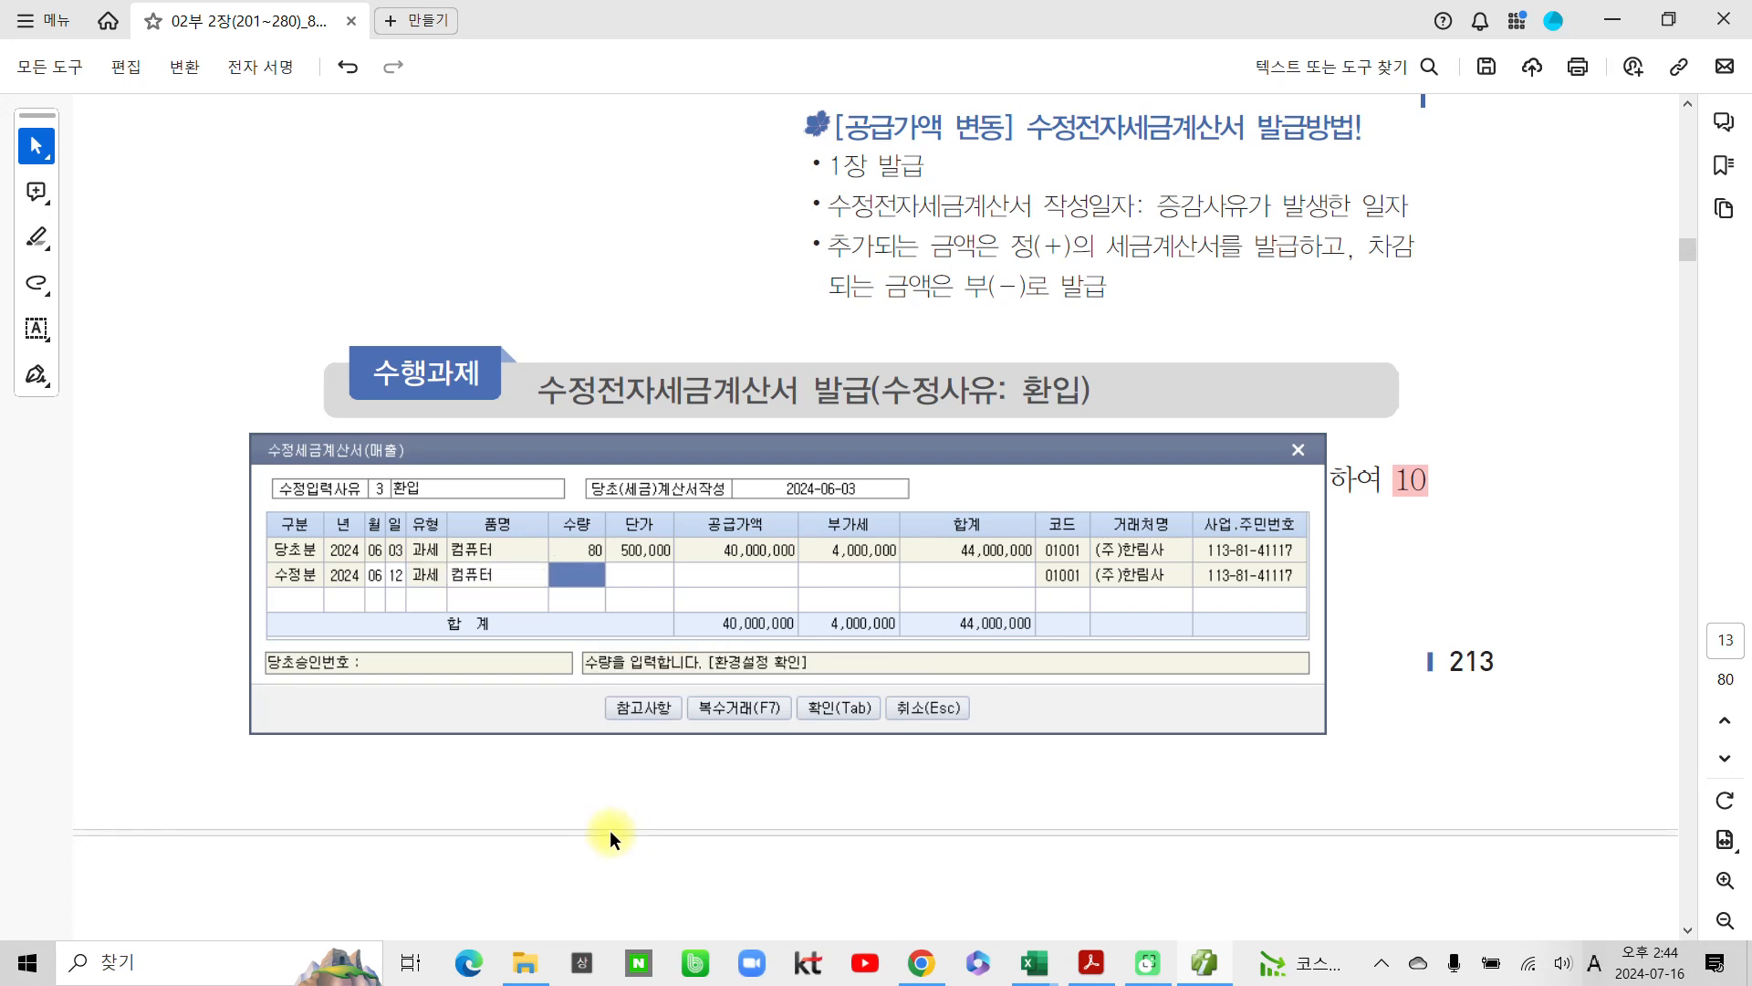
# Step: Set the 수정분 line's quantity to -10 and its unit price to 500,000
pyautogui.write('-10')
pyautogui.press('Return')
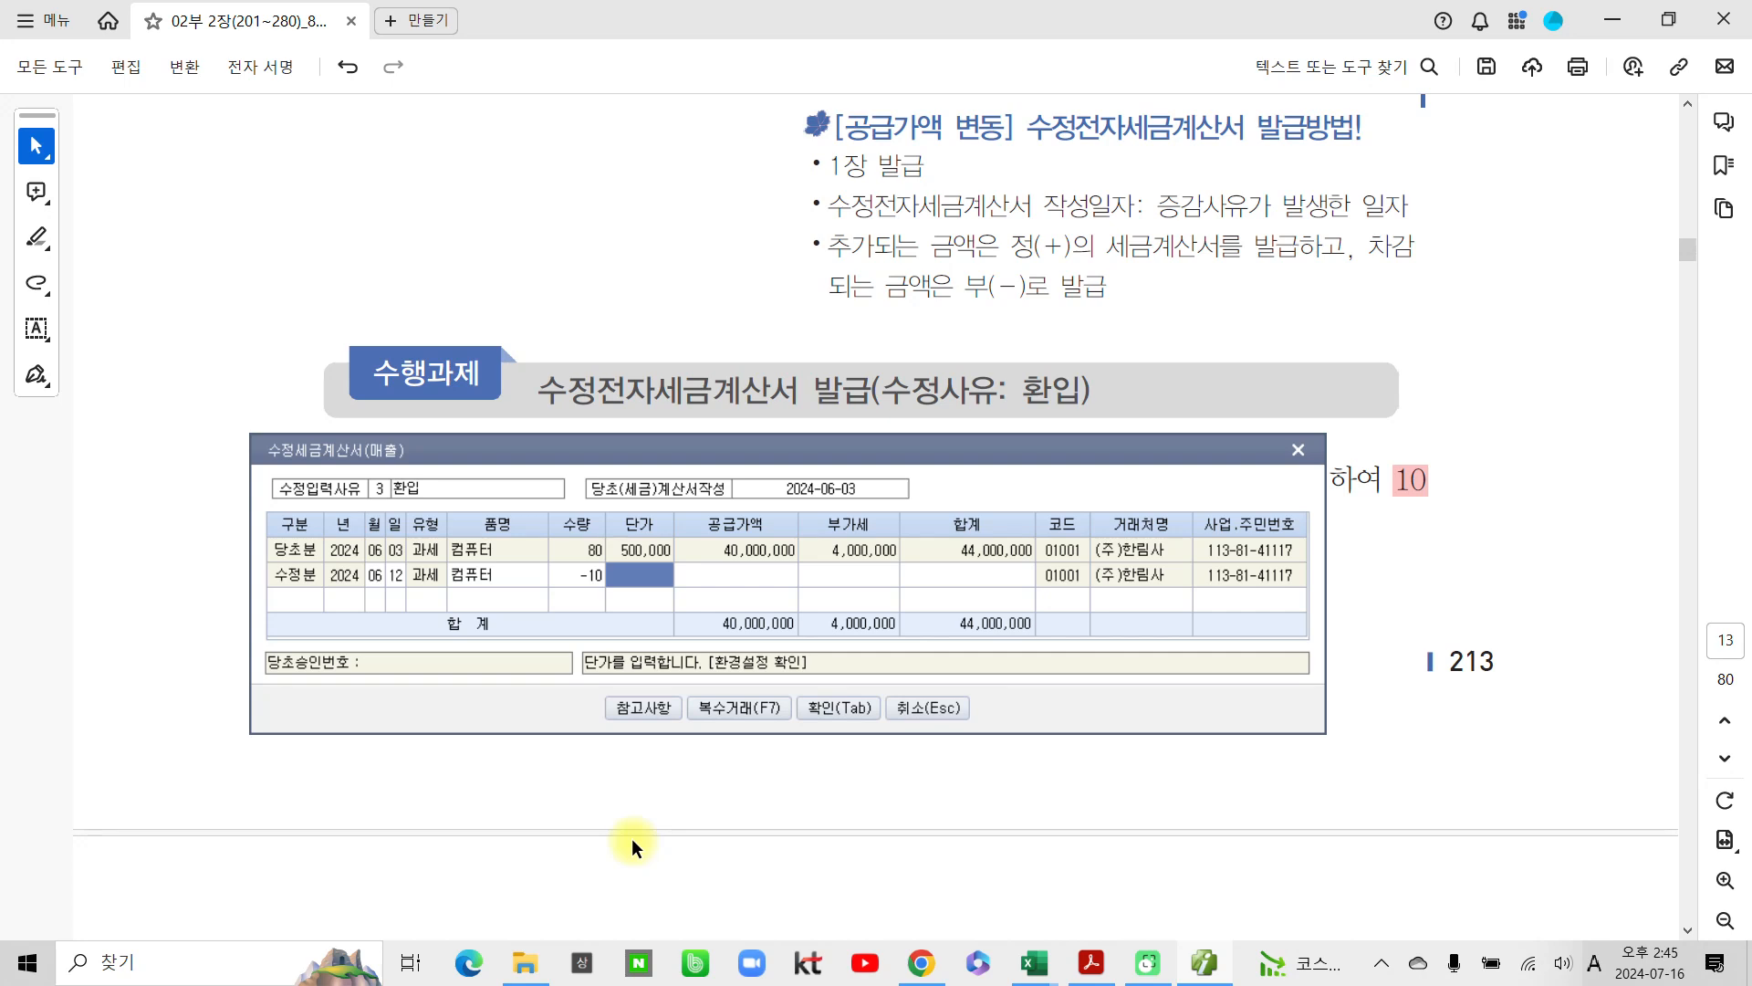
pyautogui.write('500,')
pyautogui.write('000')
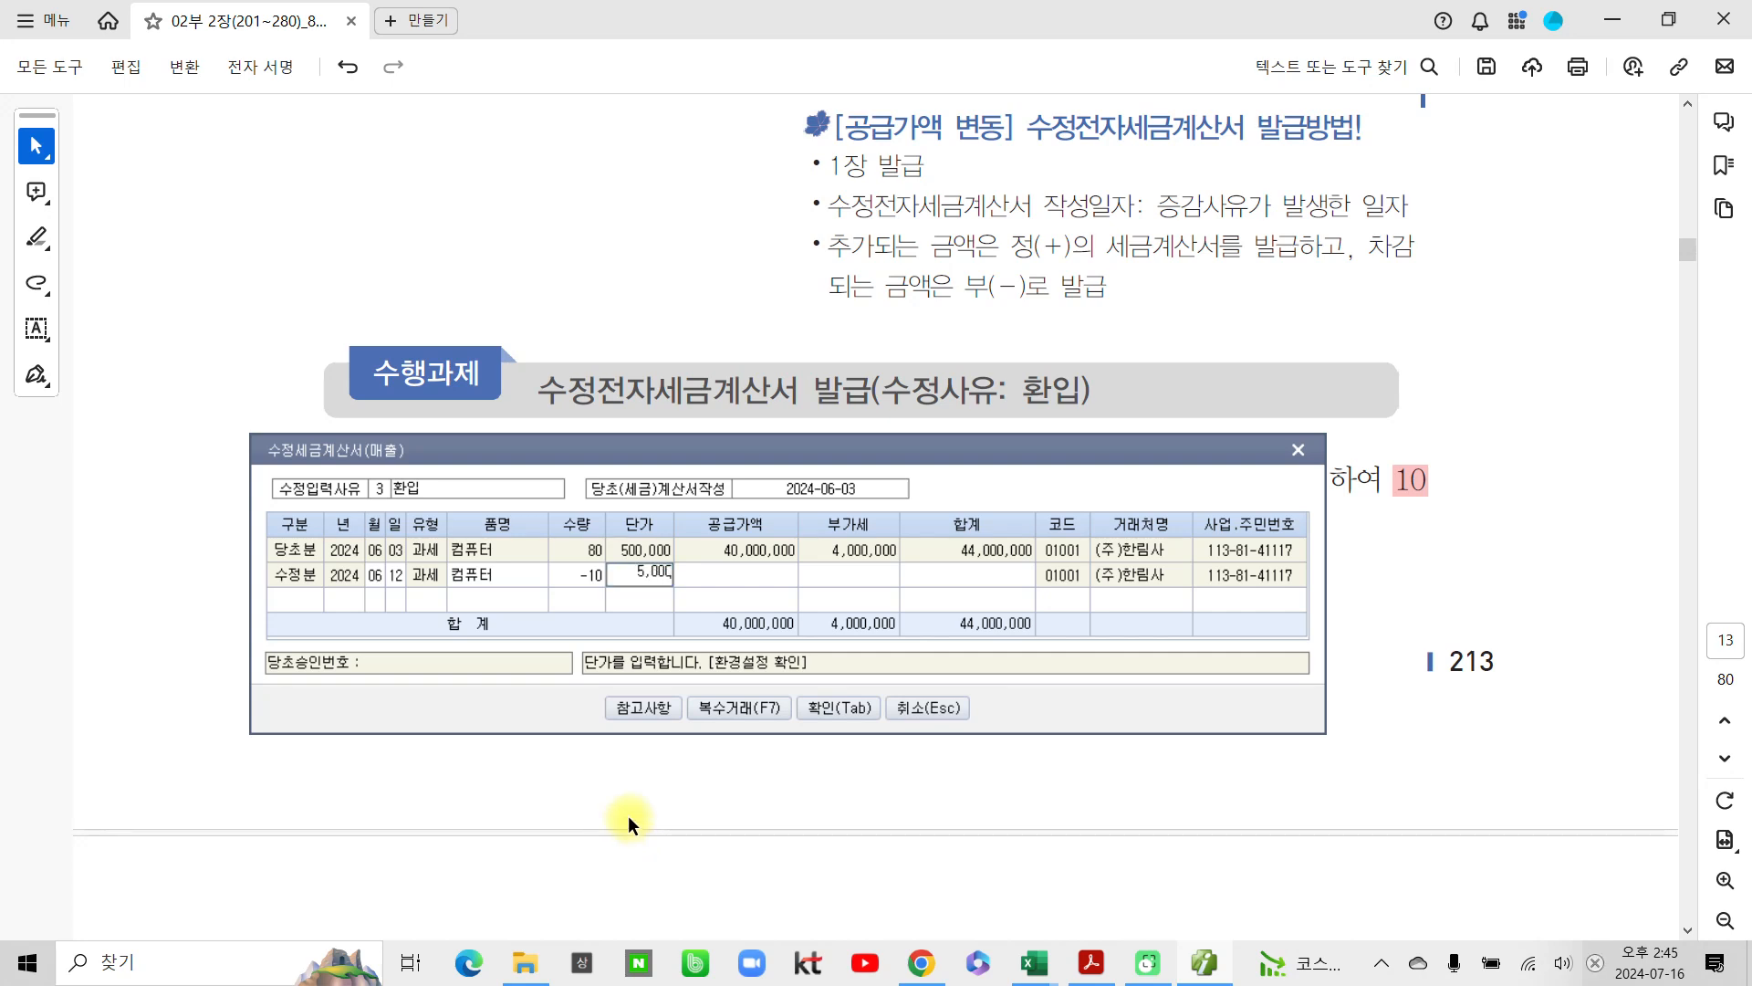
pyautogui.press('Return')
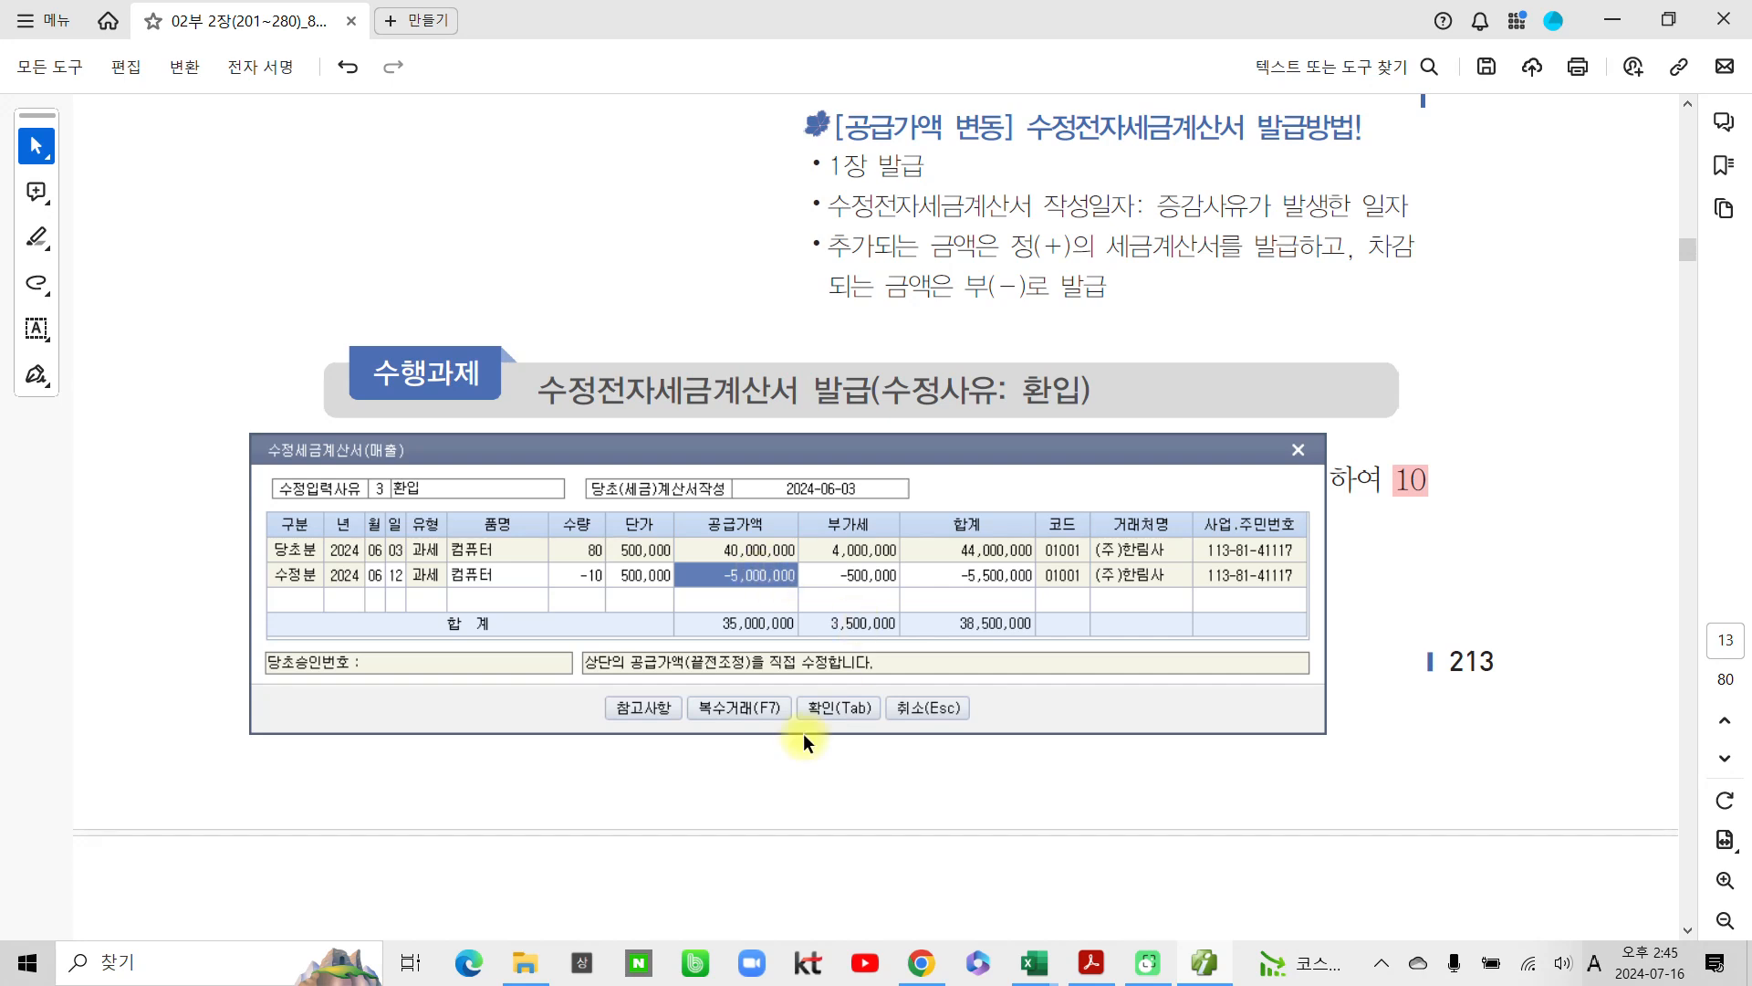
# Step: Confirm the amended tax invoice for the 환입 and display the vouchers dated June 12
pyautogui.click(849, 709)
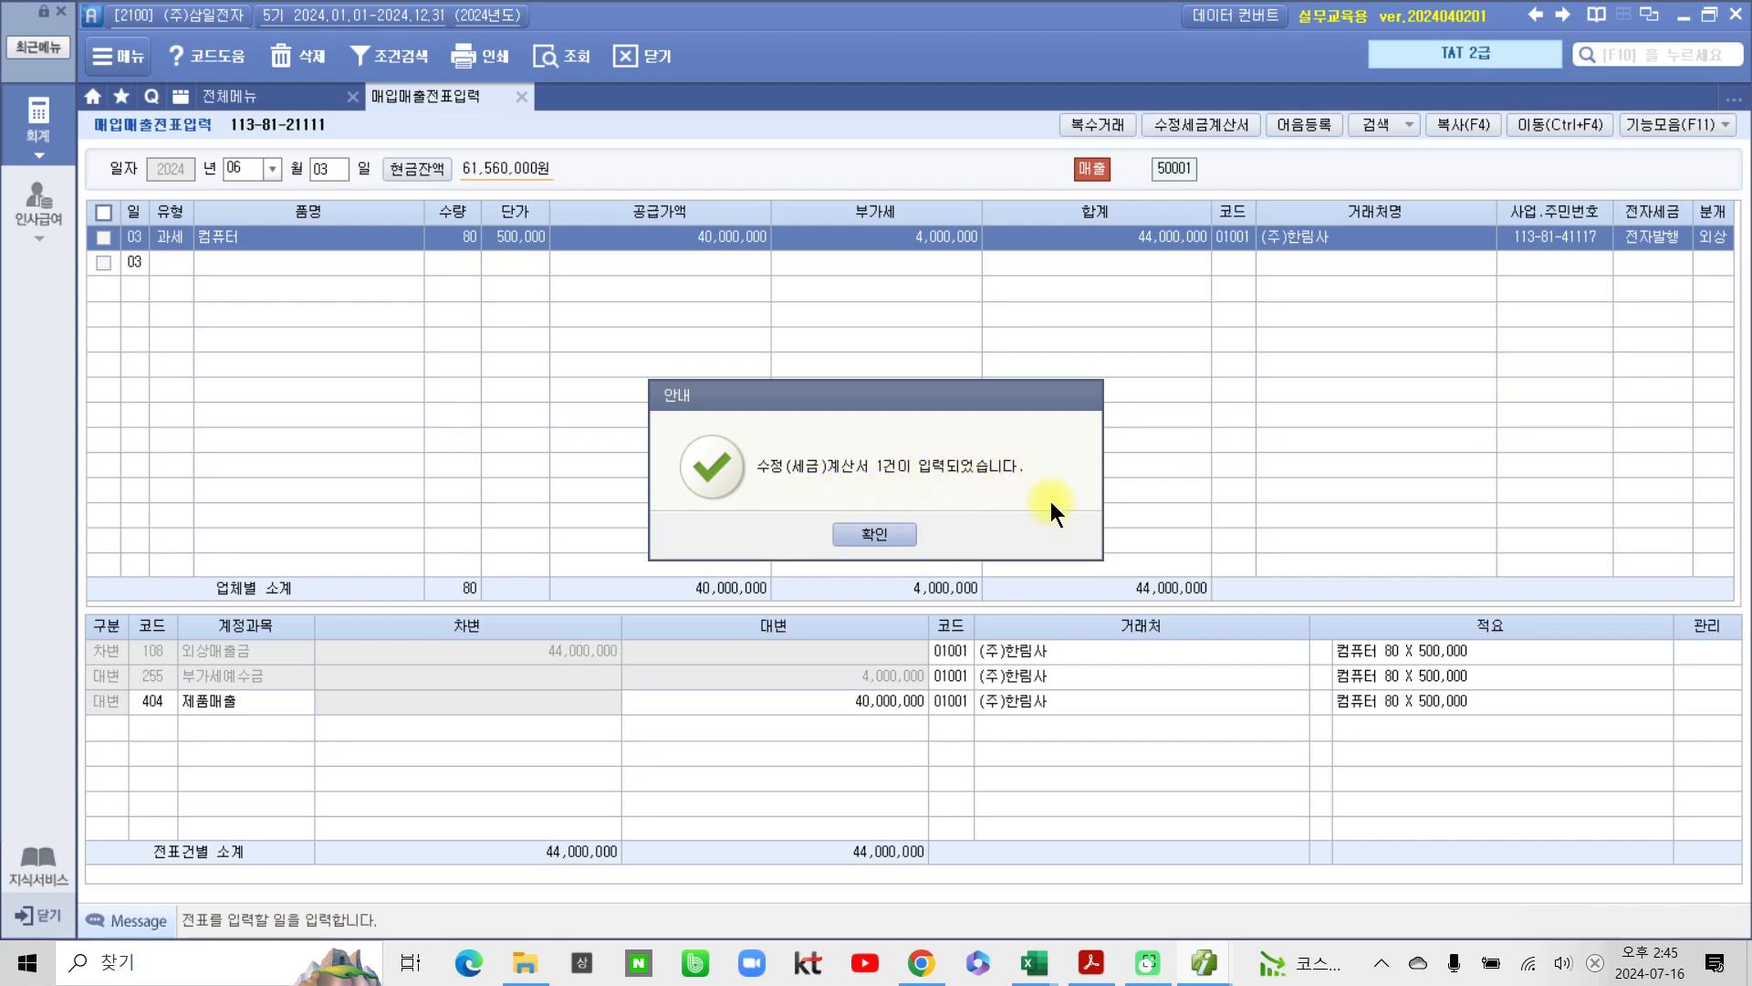
pyautogui.click(875, 534)
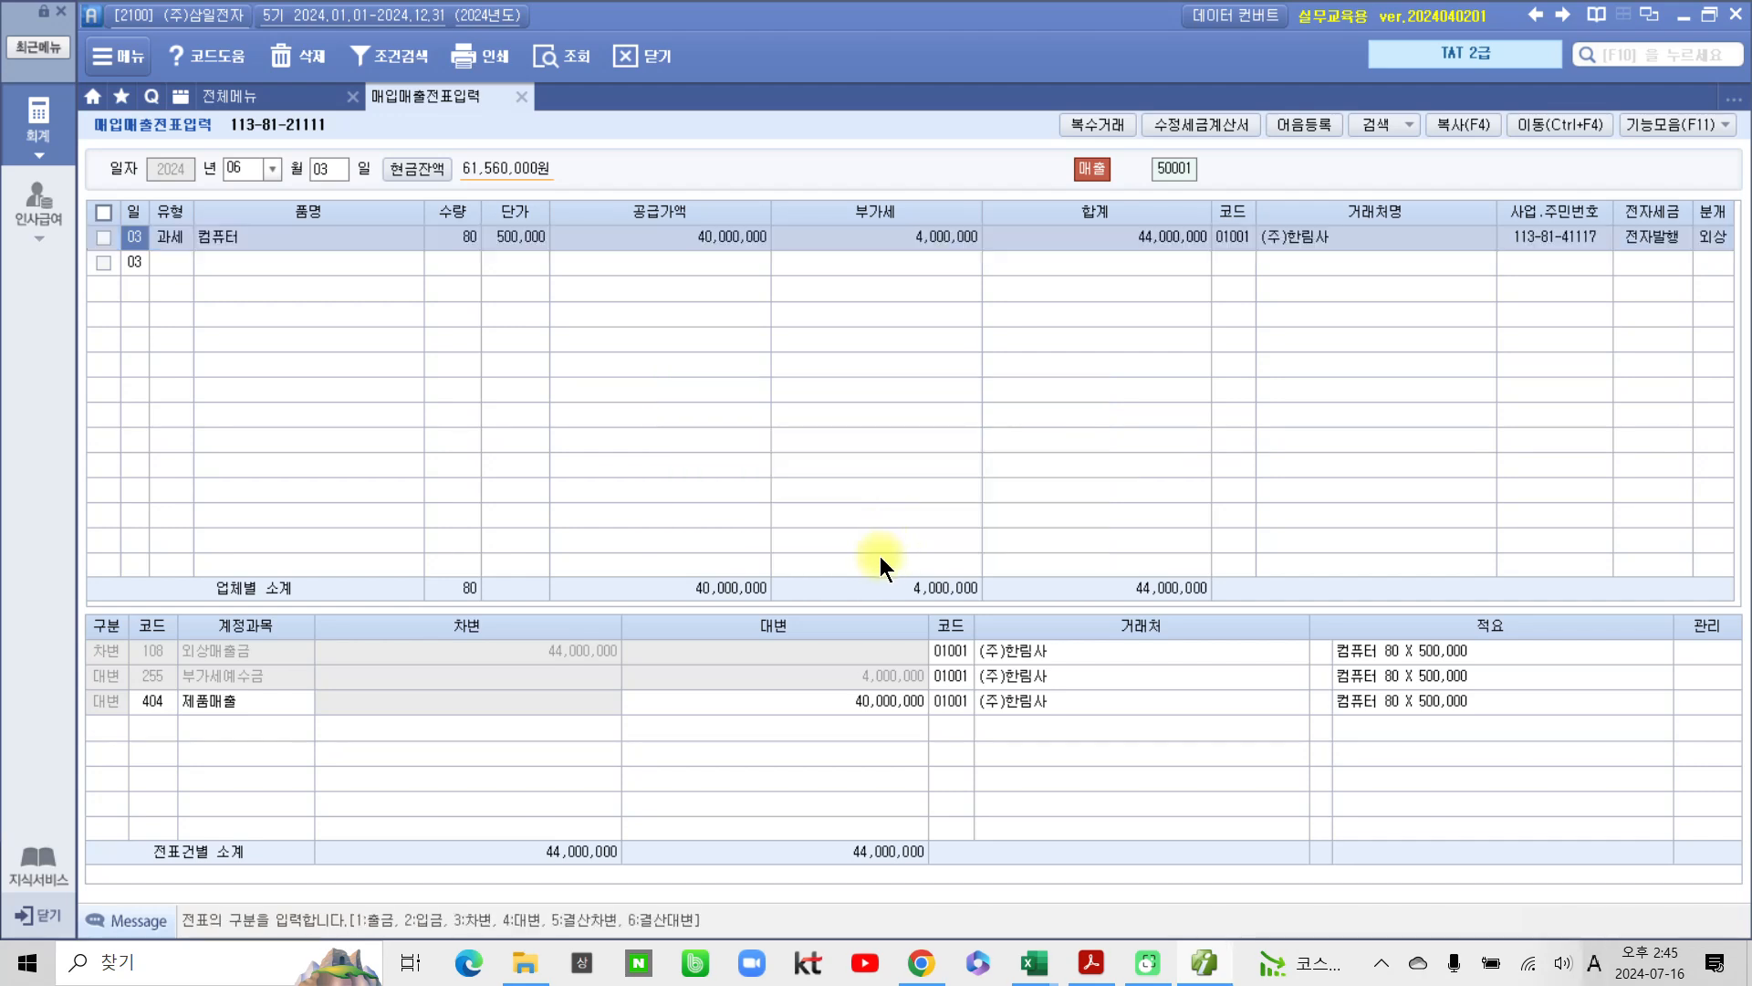
pyautogui.click(320, 170)
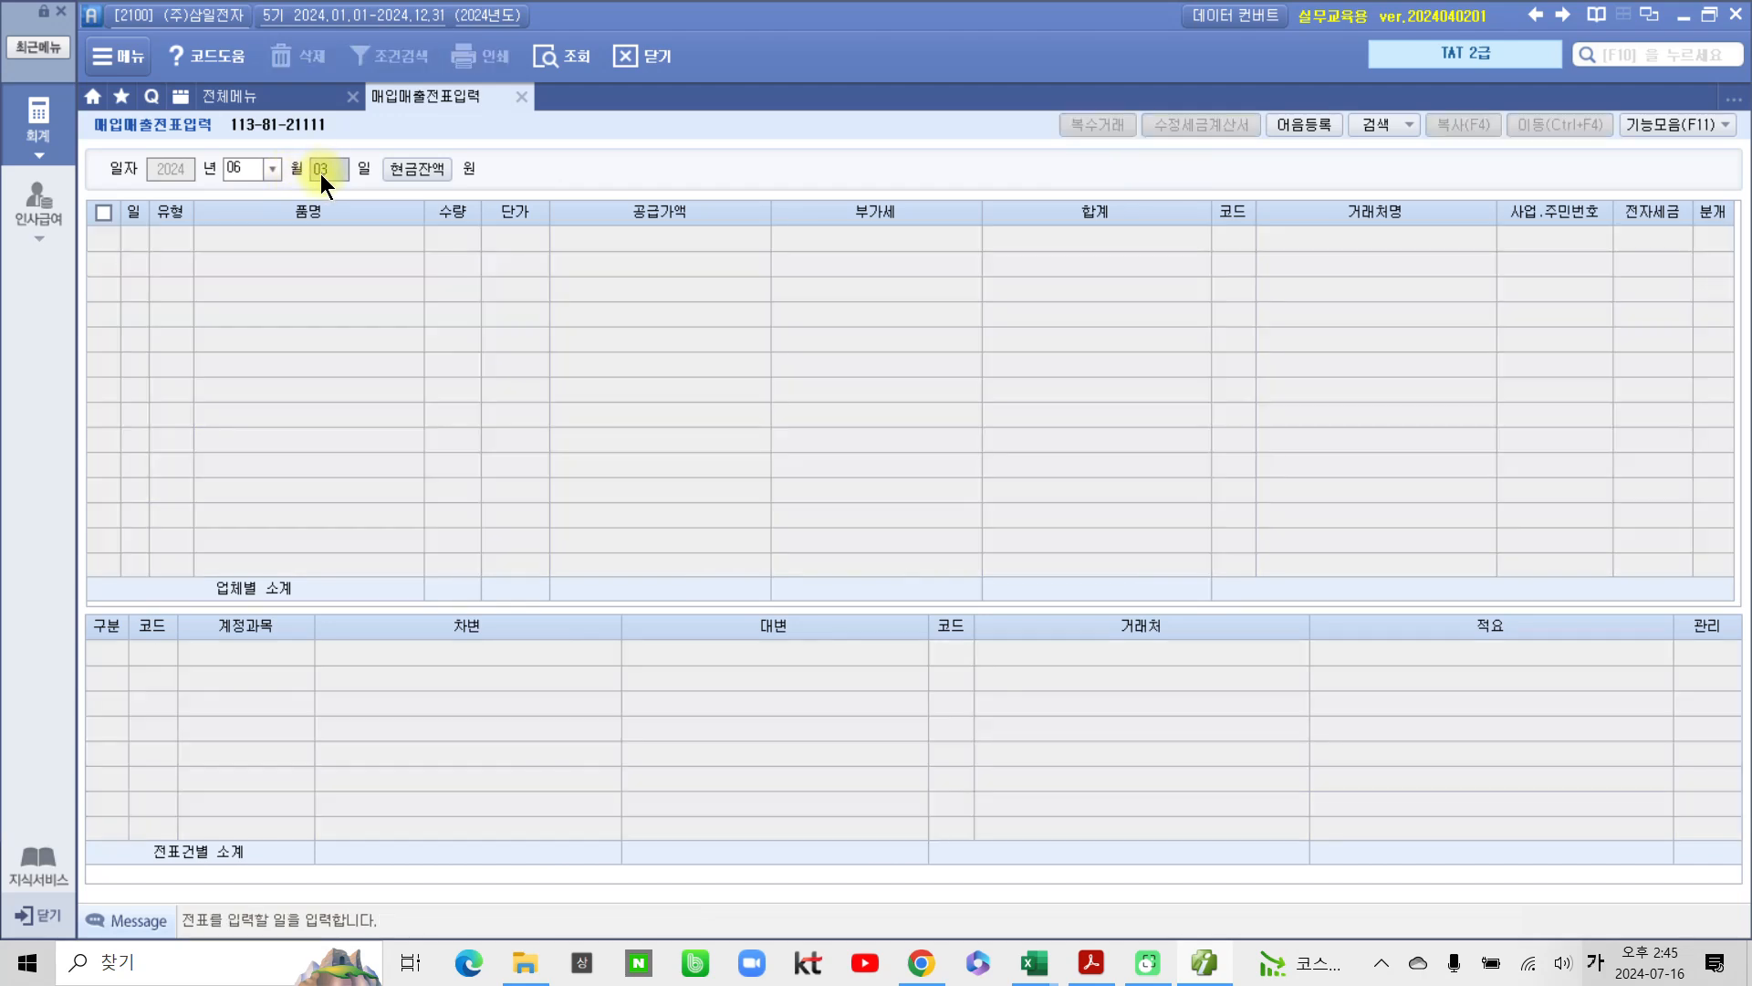
pyautogui.write('12')
pyautogui.press('Return')
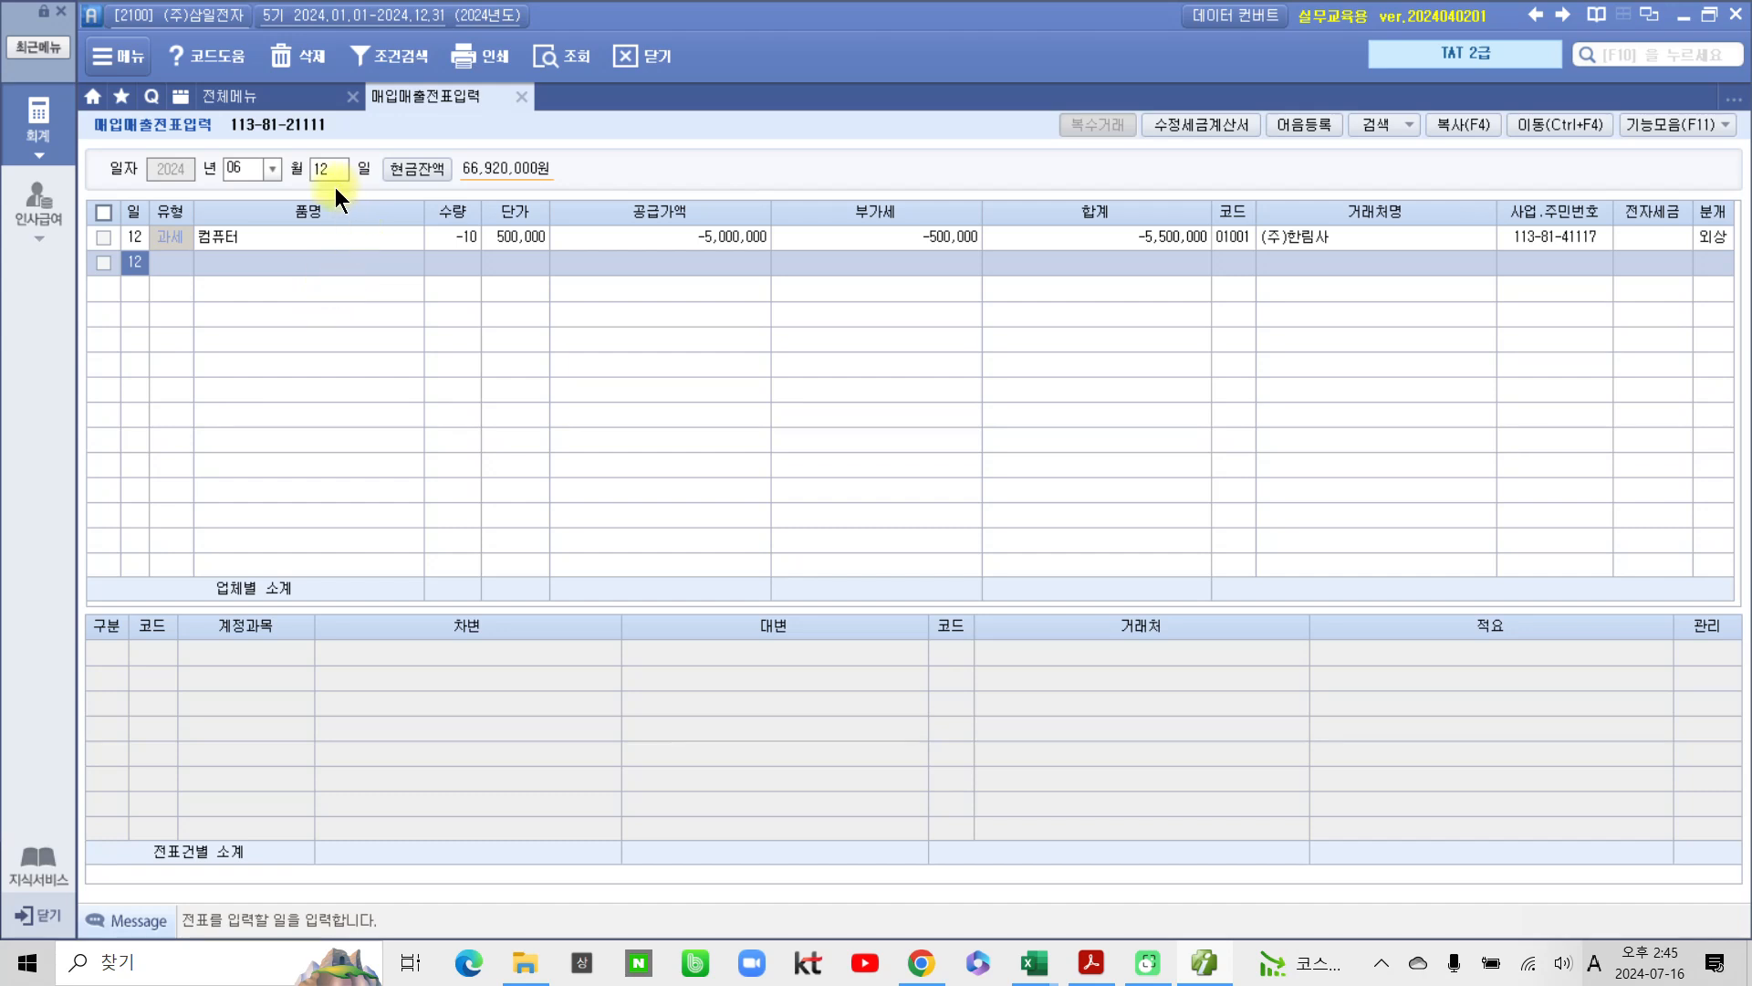
# Step: Examine the journal entry of the June 12 (주)한림사 return voucher, covering 외상매출금, 부가세예수금 and 제품매출
pyautogui.click(348, 238)
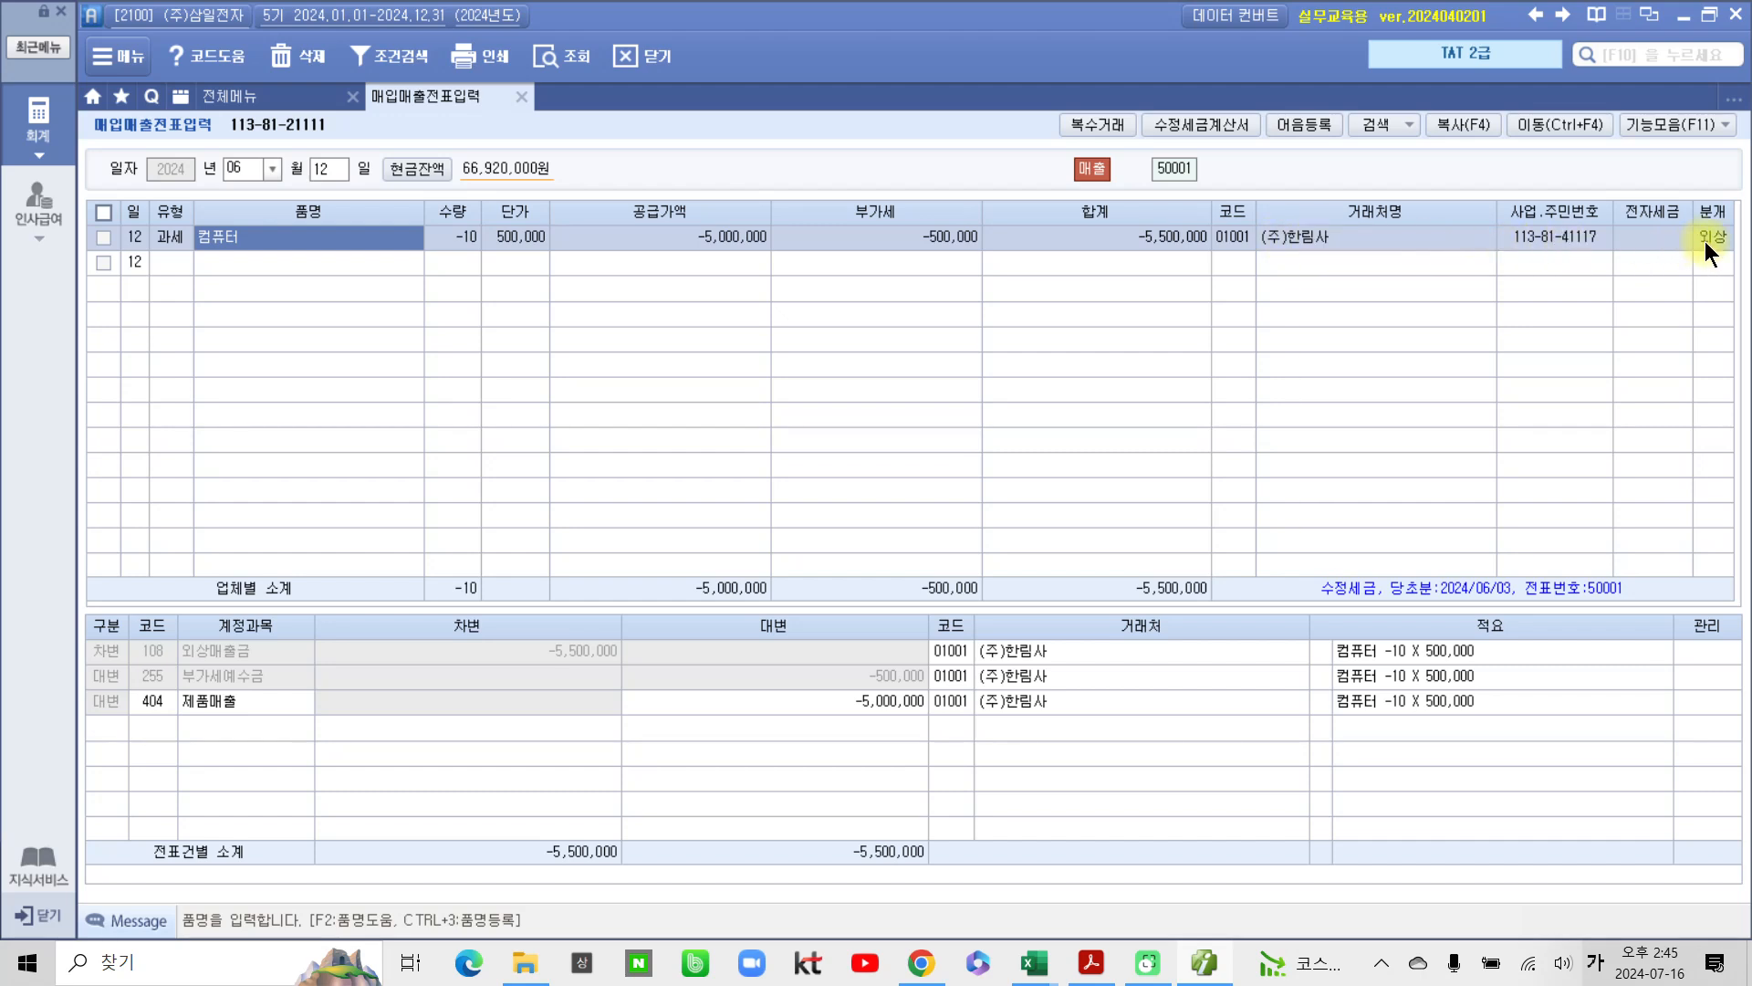
pyautogui.moveTo(57, 611)
pyautogui.mouseDown()
pyautogui.moveTo(444, 715)
pyautogui.moveTo(1065, 803)
pyautogui.mouseUp()
pyautogui.moveTo(182, 667); pyautogui.dragTo(619, 663)
pyautogui.moveTo(186, 687); pyautogui.dragTo(288, 686)
pyautogui.moveTo(842, 691); pyautogui.dragTo(924, 690)
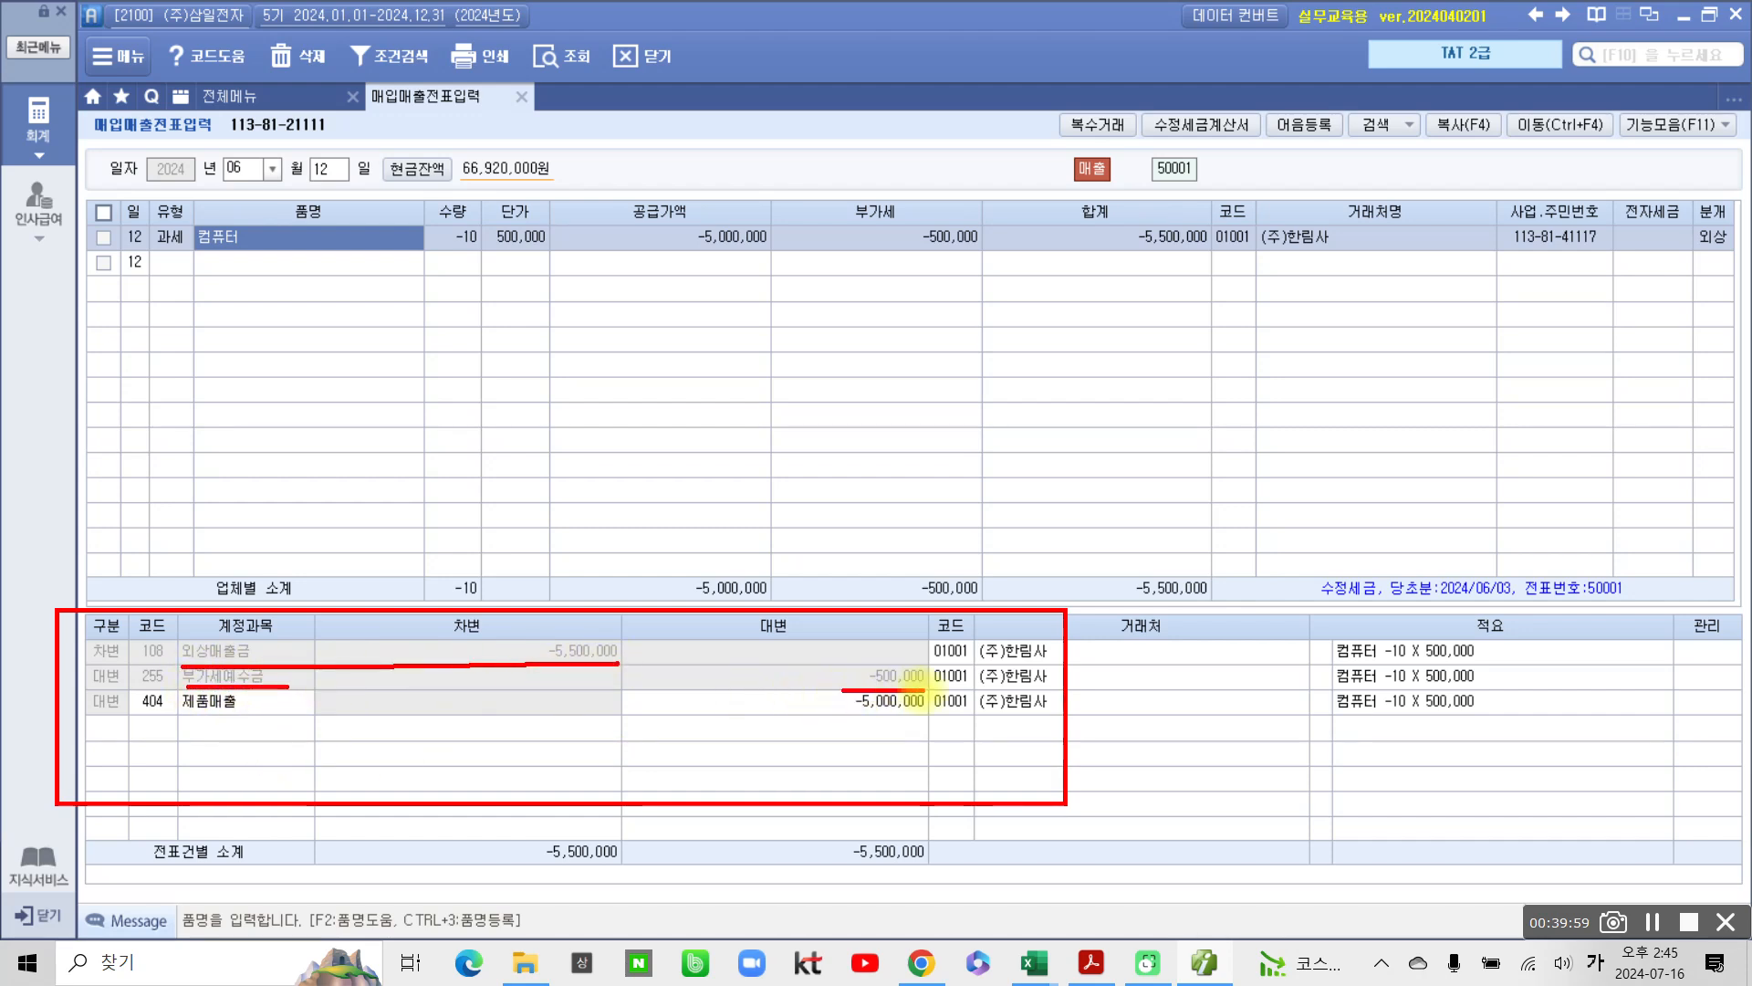
pyautogui.moveTo(143, 718); pyautogui.dragTo(295, 718)
pyautogui.moveTo(817, 715); pyautogui.dragTo(967, 719)
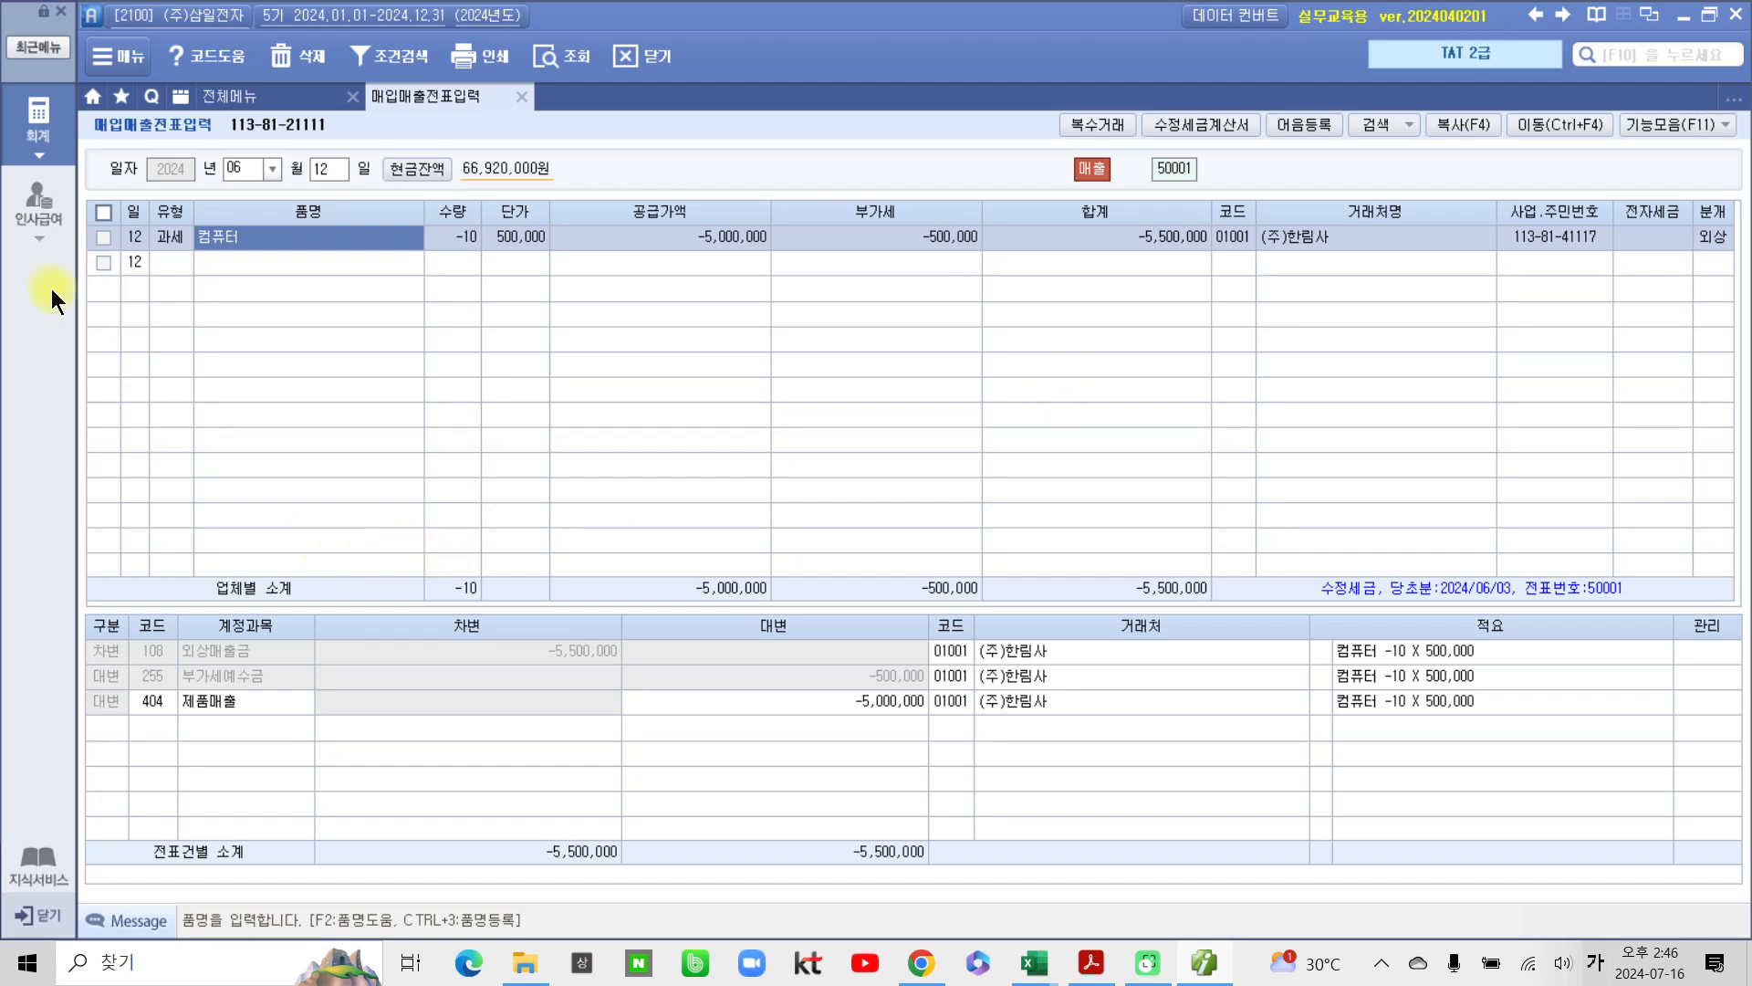
# Step: Open 전자세금계산서 발행 및 내역관리 and query sales invoices for all customers from 2024-06-12 to 2024-06-12
pyautogui.click(49, 131)
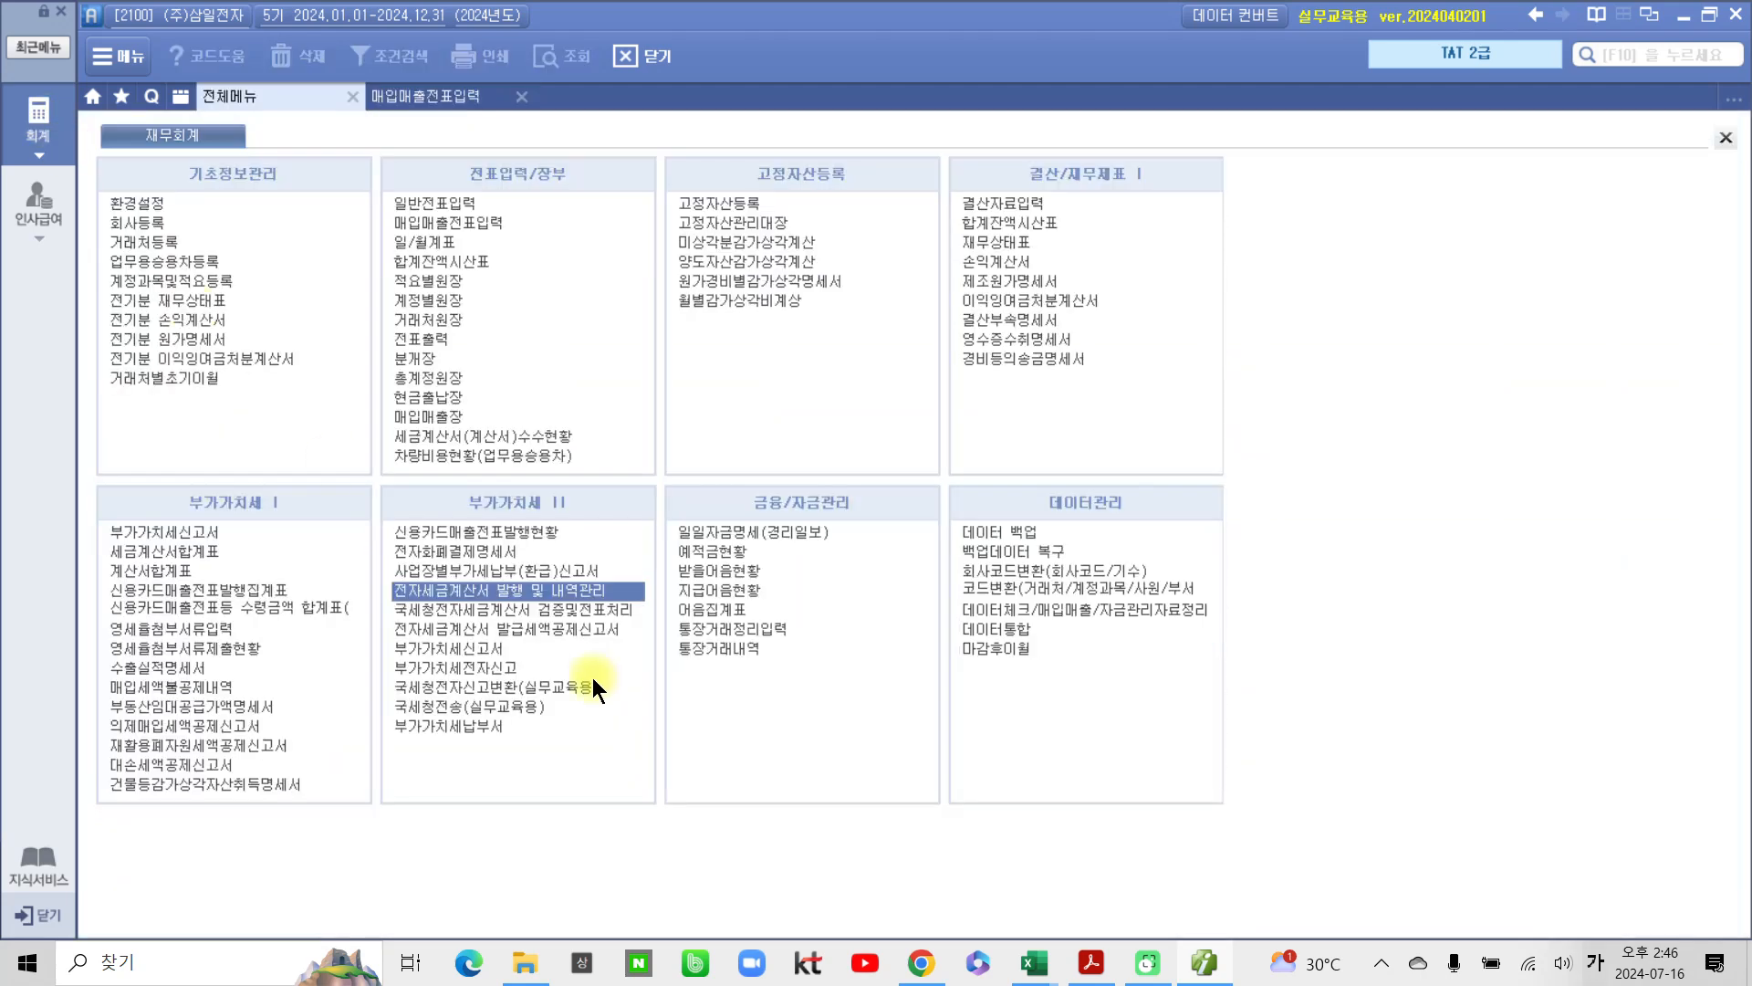
pyautogui.moveTo(379, 570); pyautogui.dragTo(734, 614)
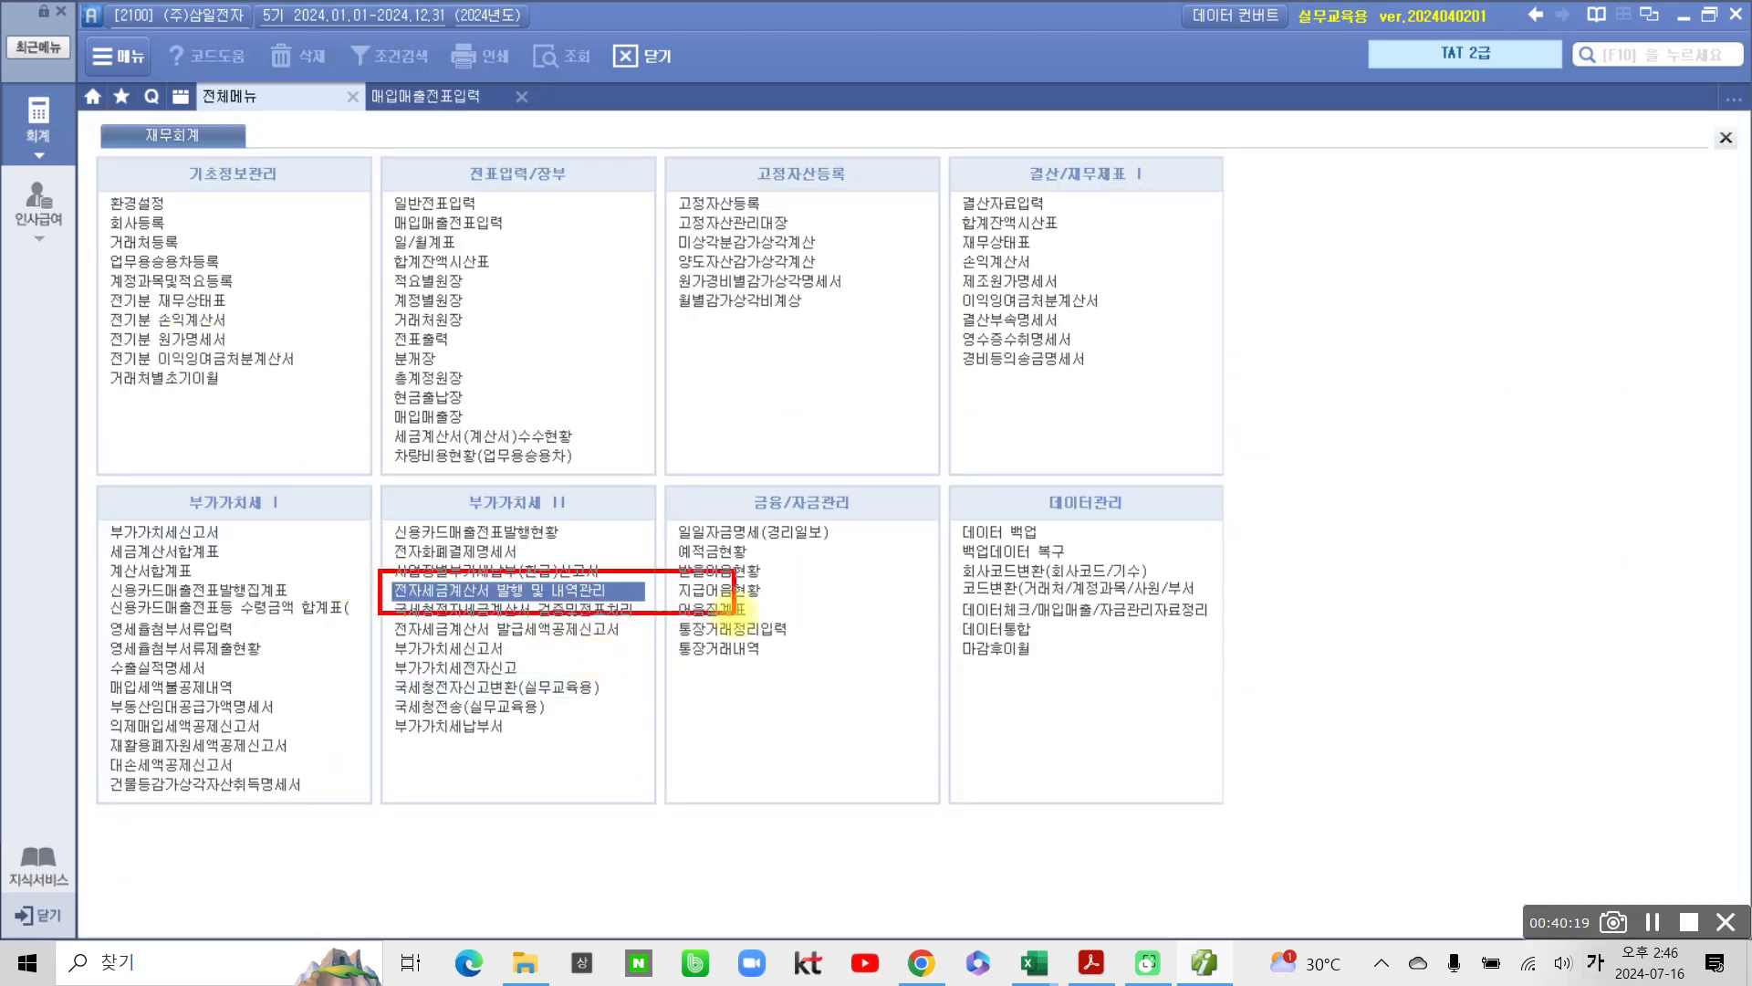
pyautogui.click(581, 593)
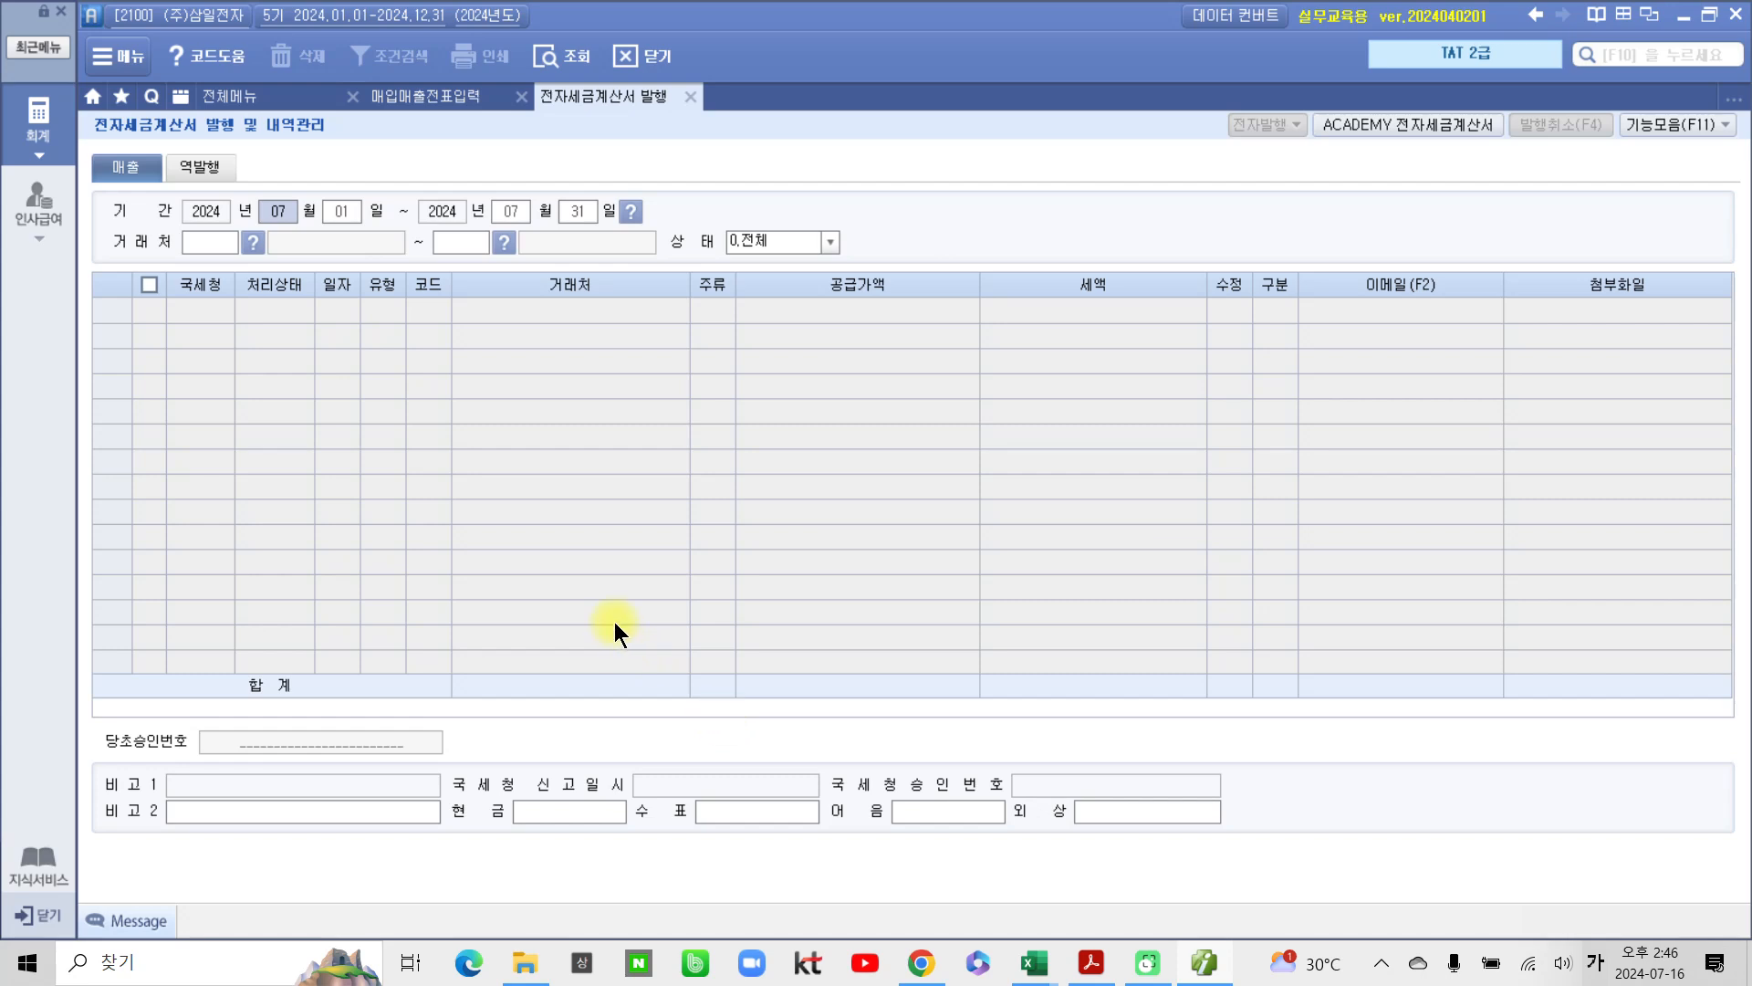
pyautogui.write('06')
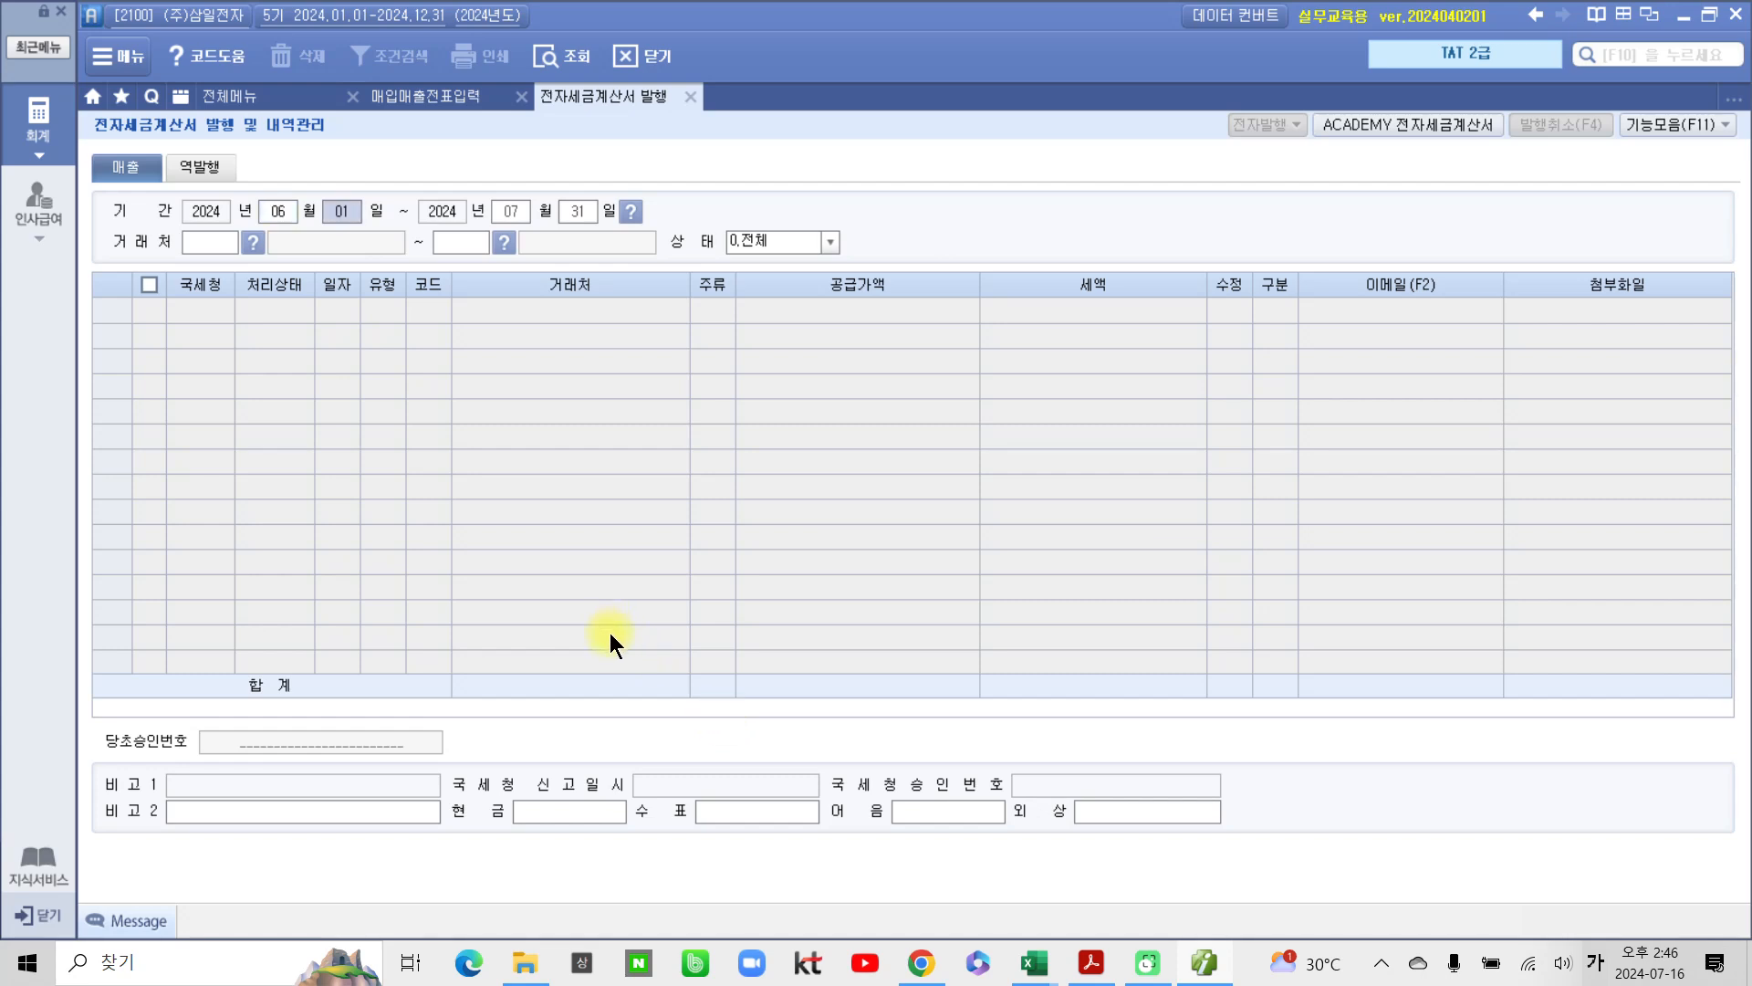
pyautogui.write('120612')
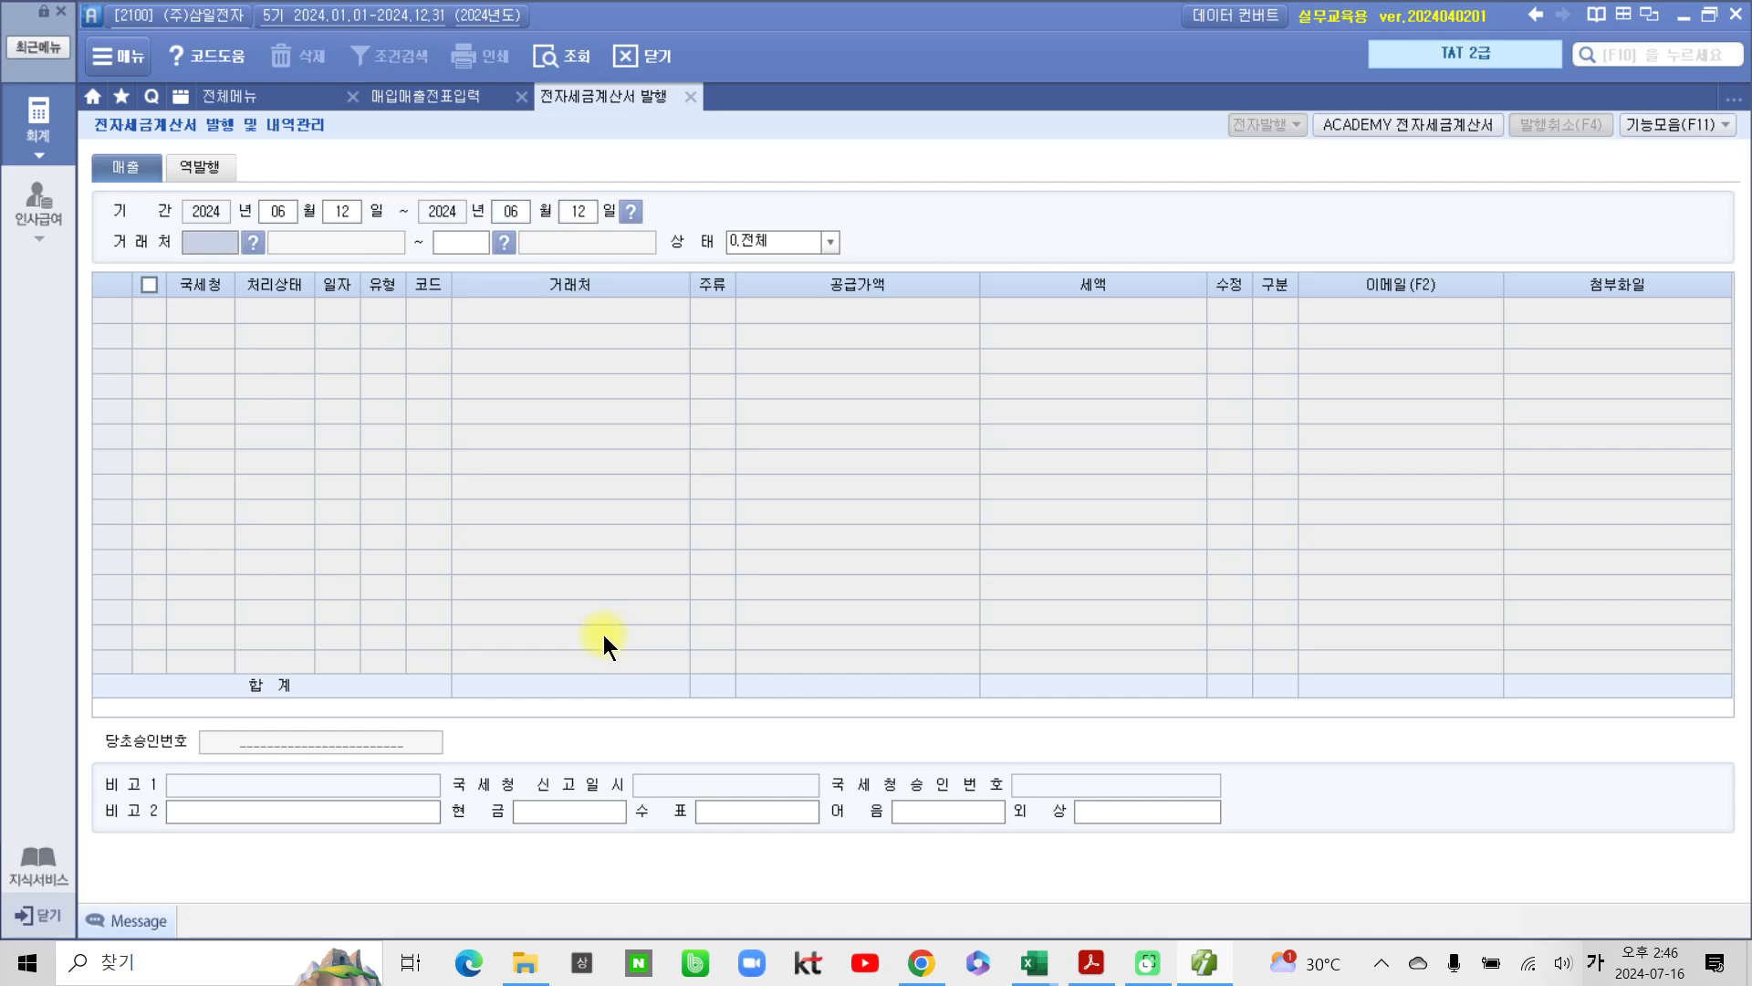
pyautogui.press('Return')
pyautogui.press('Return')
pyautogui.press('Return')
pyautogui.press('Return')
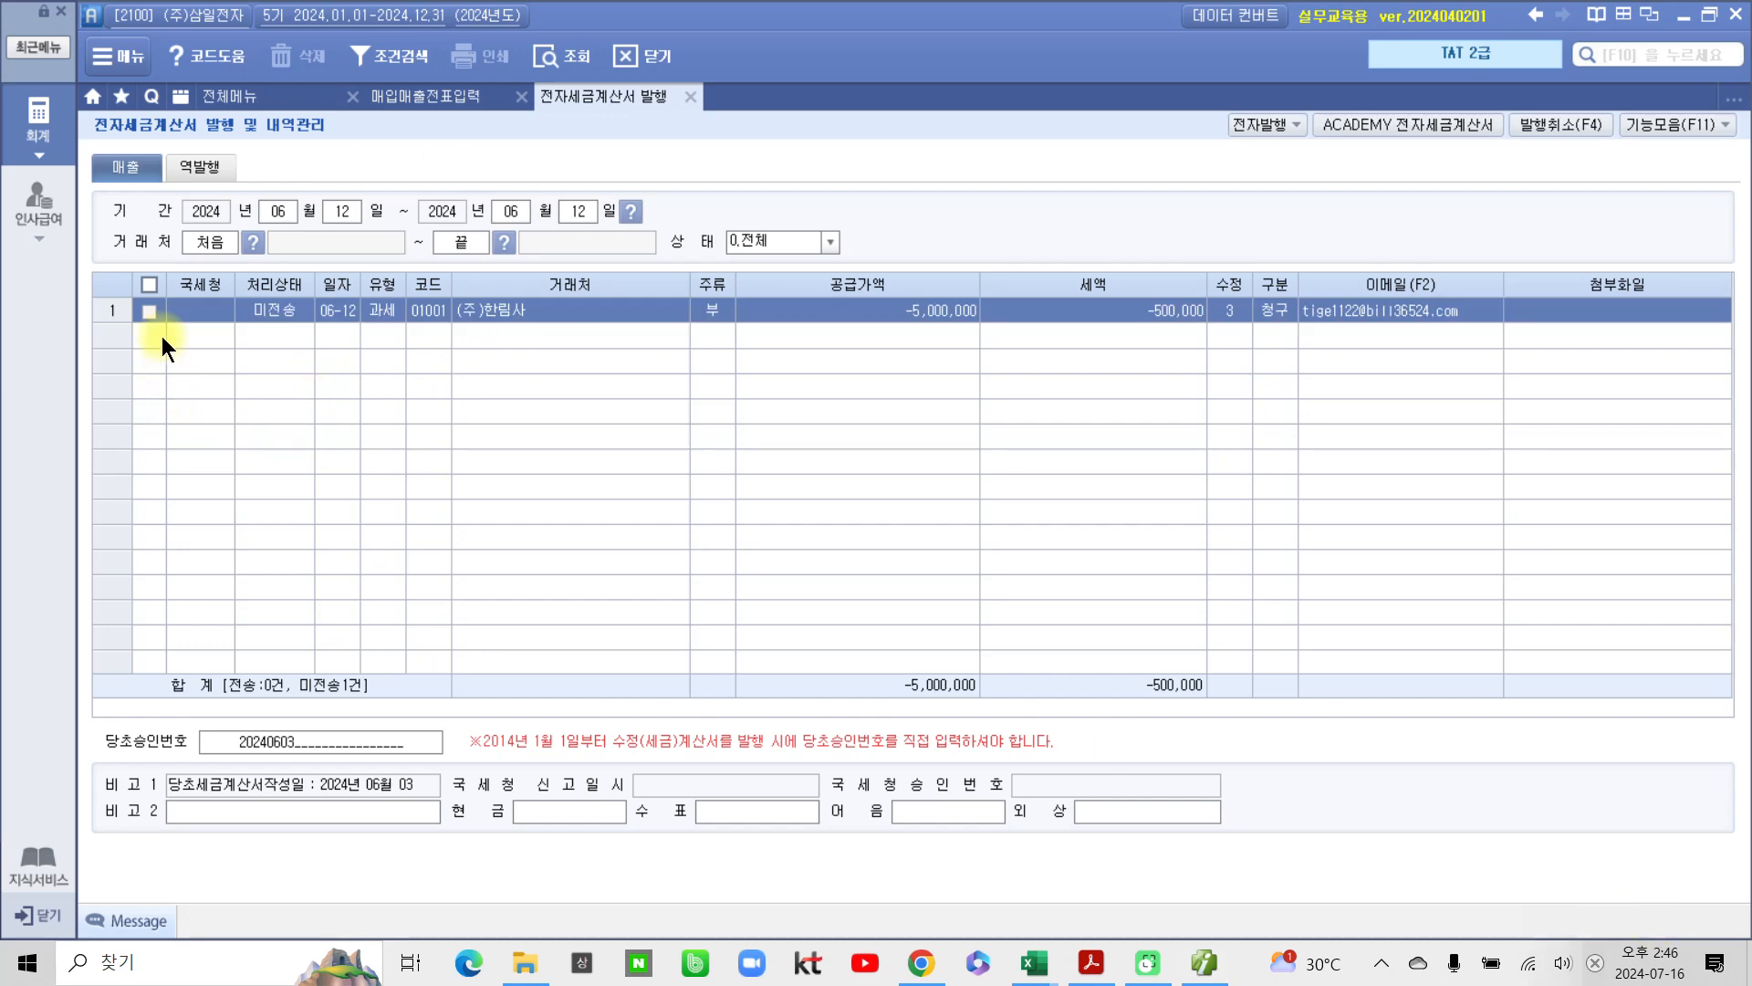
# Step: Issue the electronic amended tax invoice for the untransmitted June 12 (주)한림사 return
pyautogui.click(151, 311)
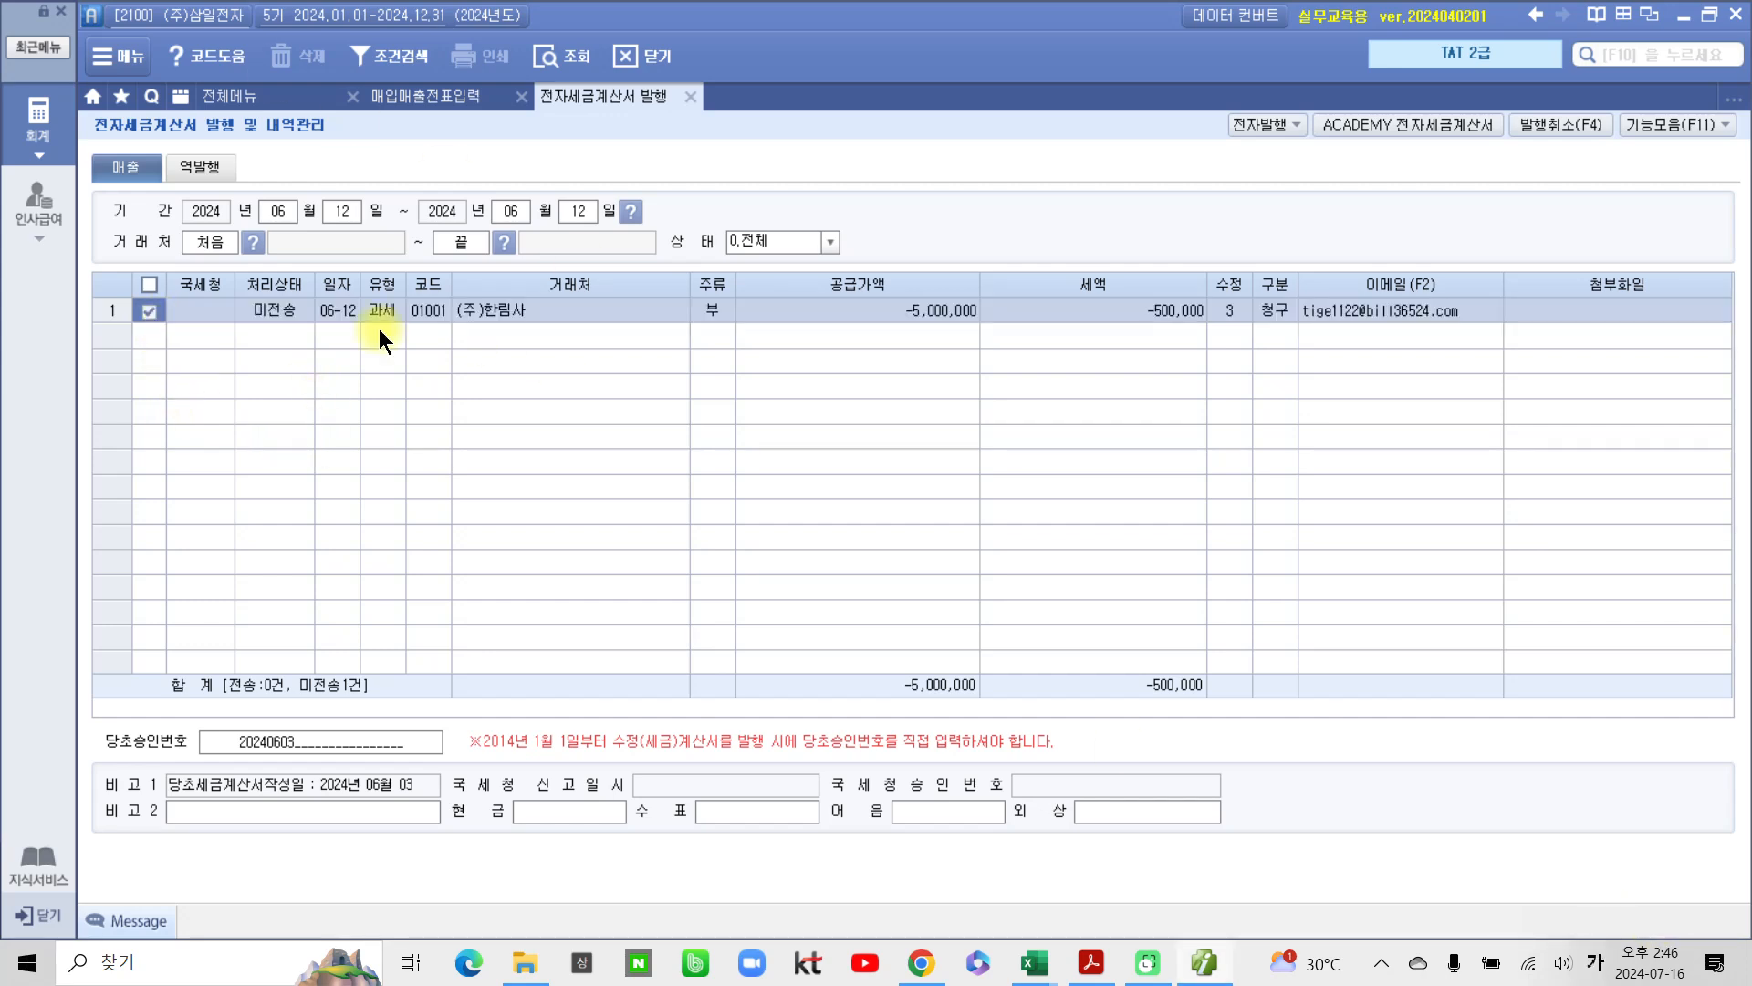
pyautogui.click(1260, 128)
pyautogui.click(851, 584)
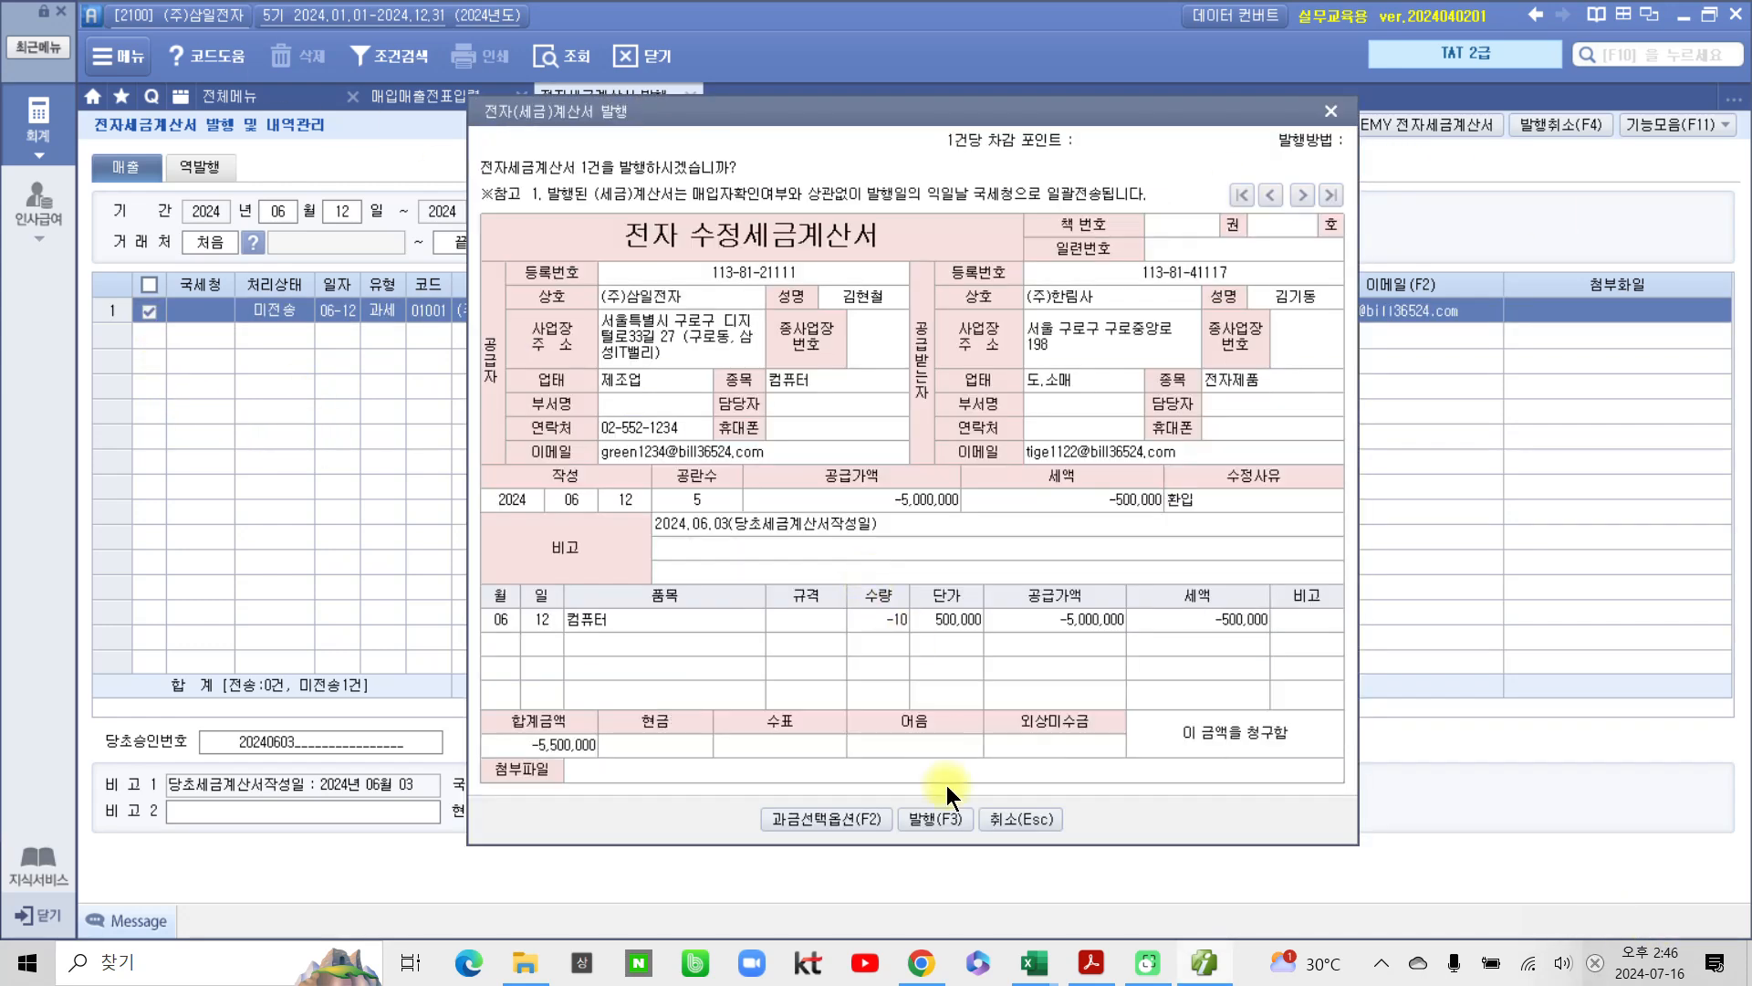
pyautogui.click(940, 815)
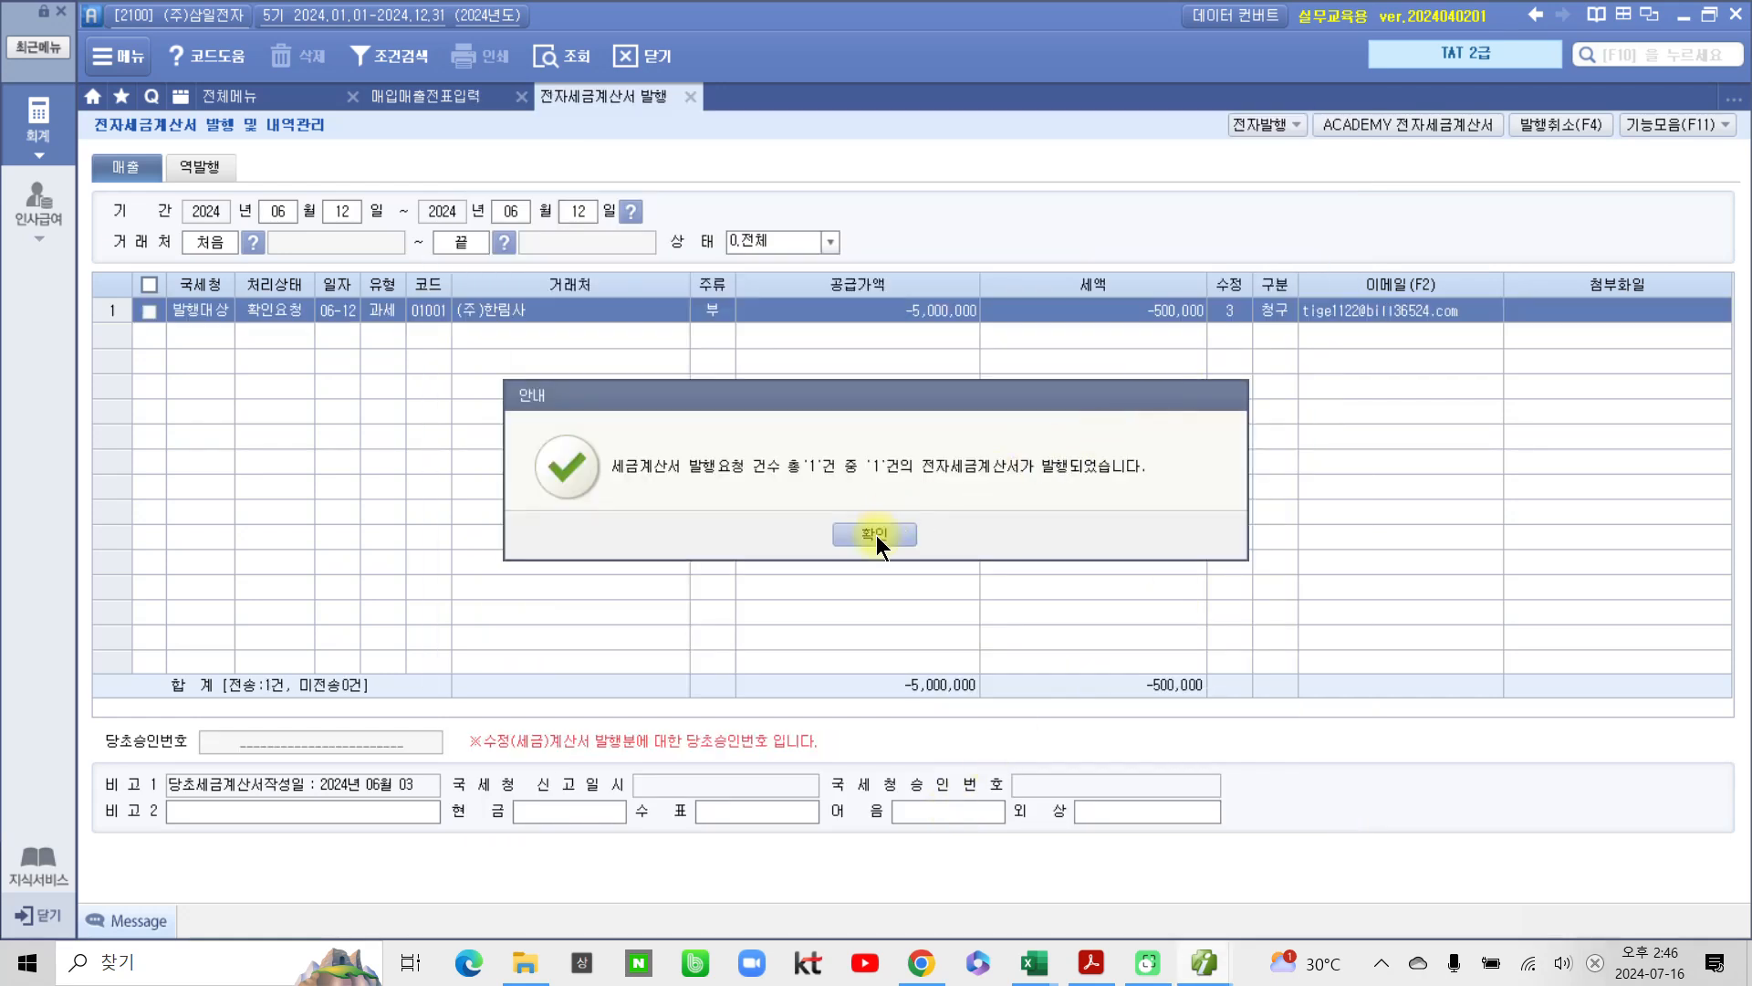
pyautogui.click(874, 534)
# Step: Log in to ACADEMY 전자세금계산서, retrieve the untransmitted sales invoice dated 2024-06-12, issue it and close the site
pyautogui.click(1405, 126)
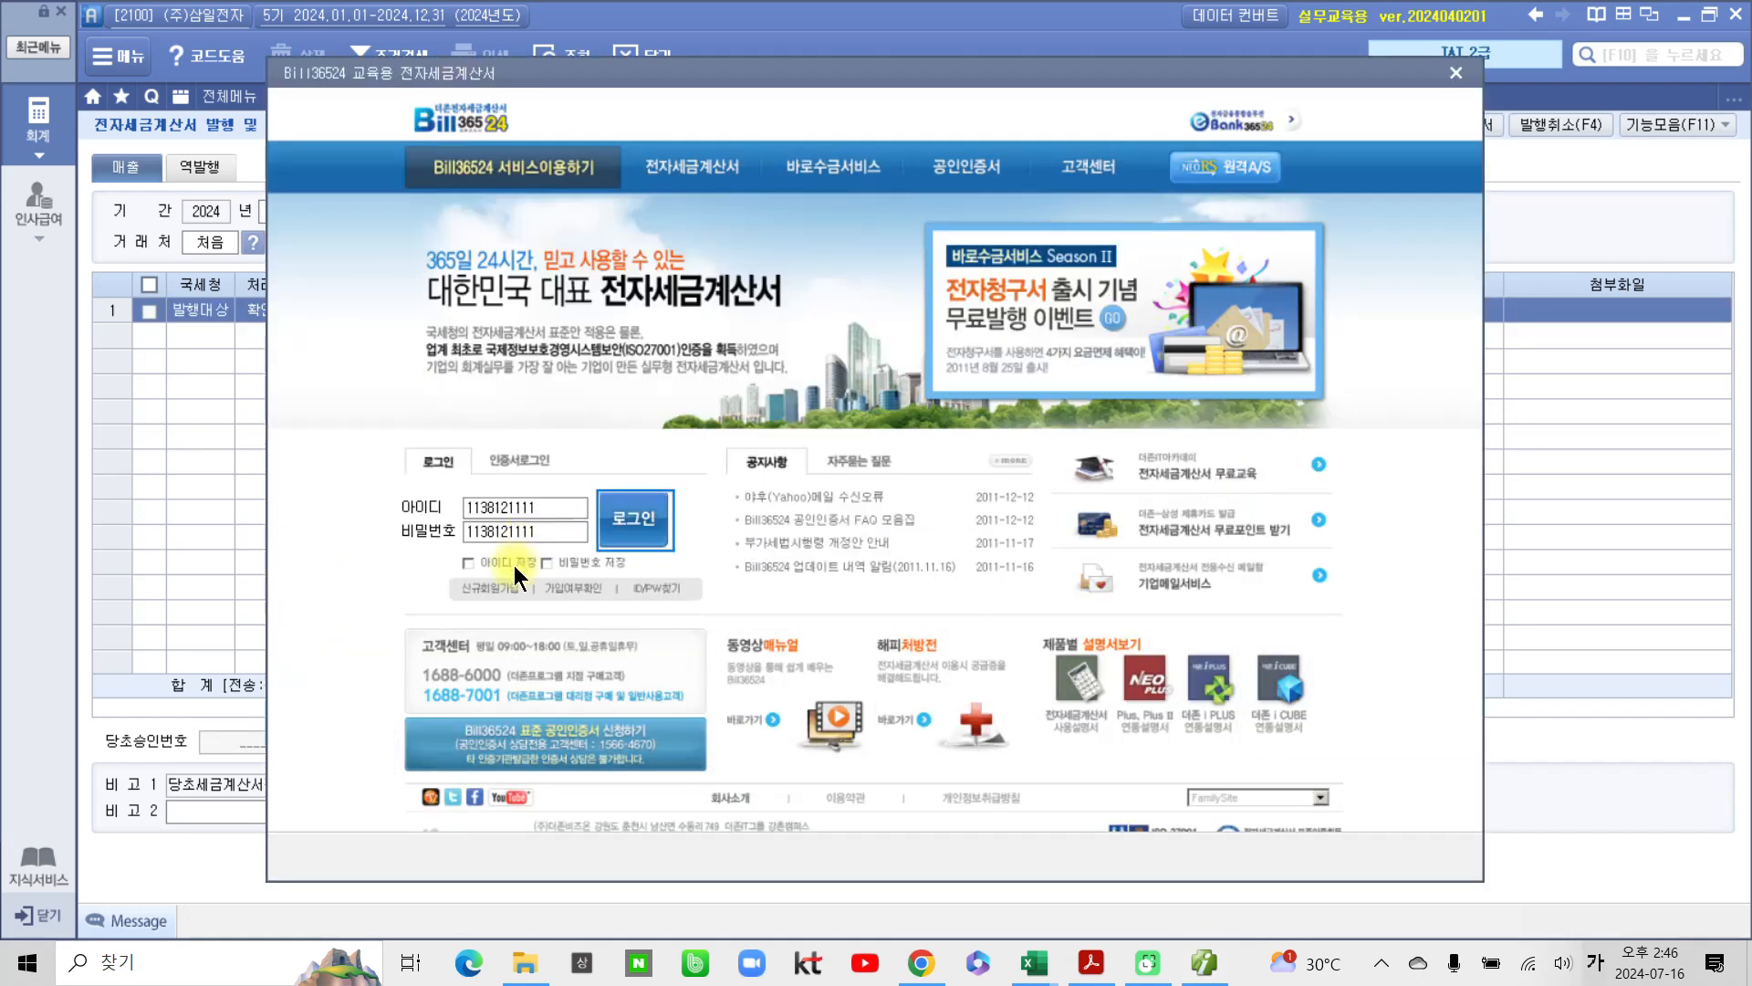
pyautogui.click(630, 516)
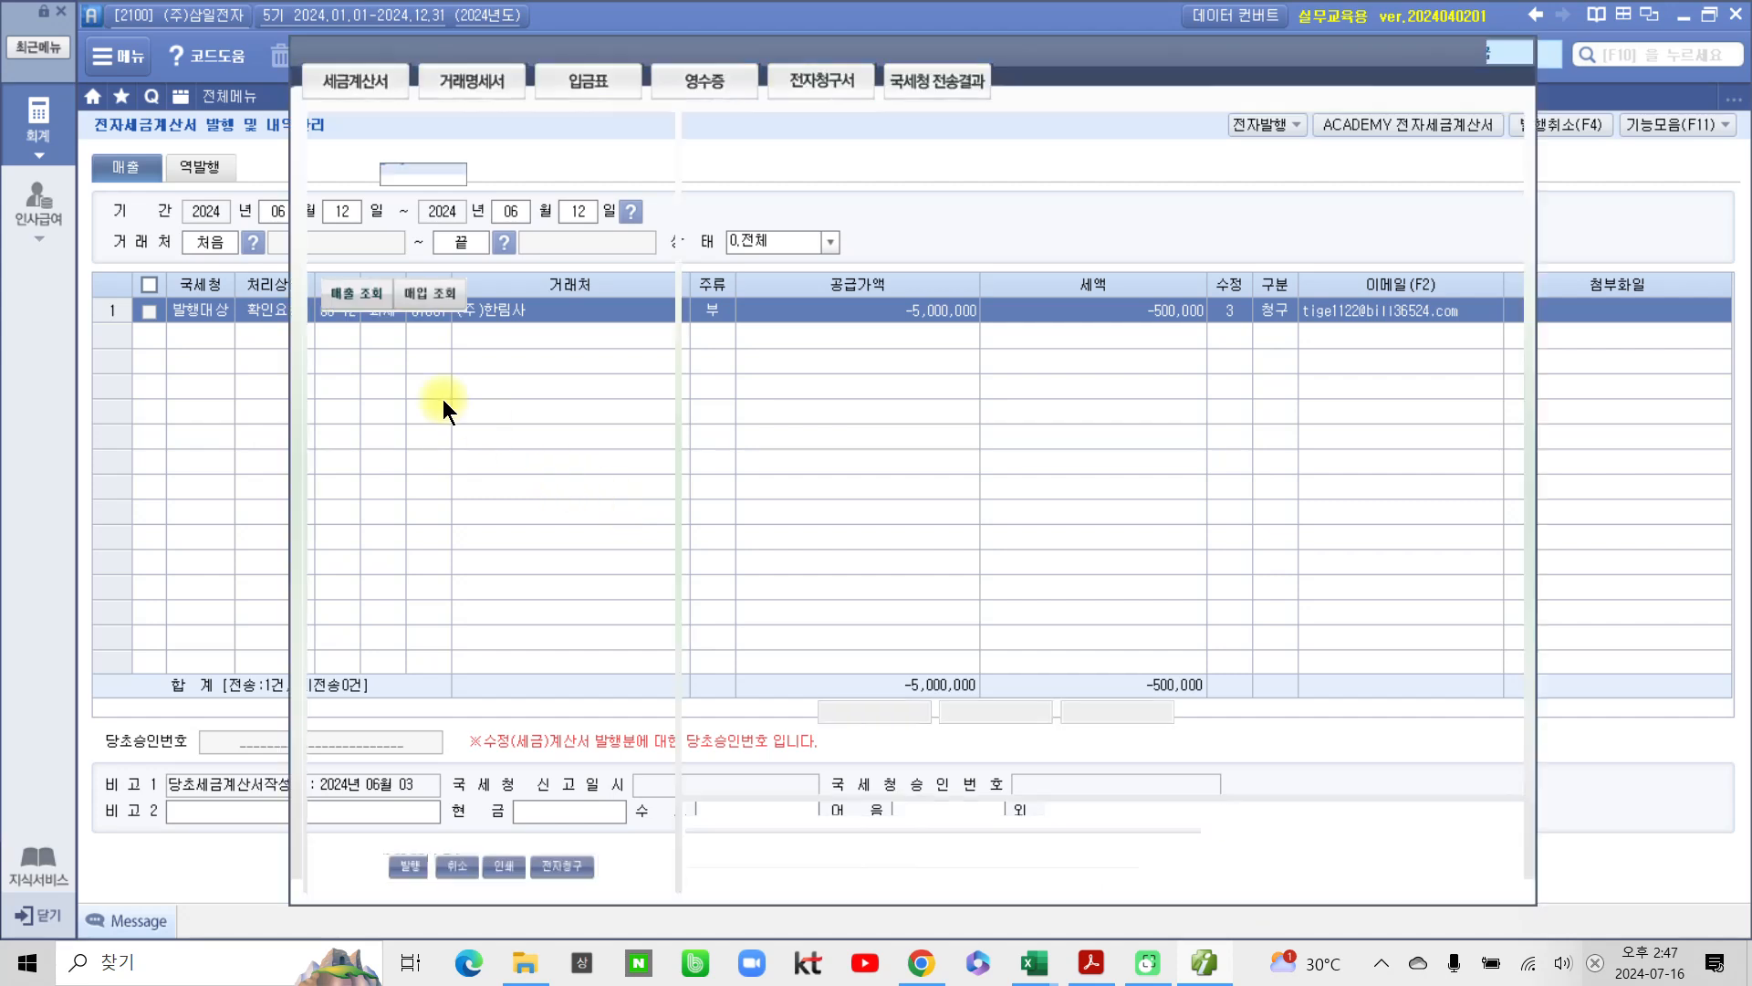
pyautogui.click(365, 245)
pyautogui.click(356, 293)
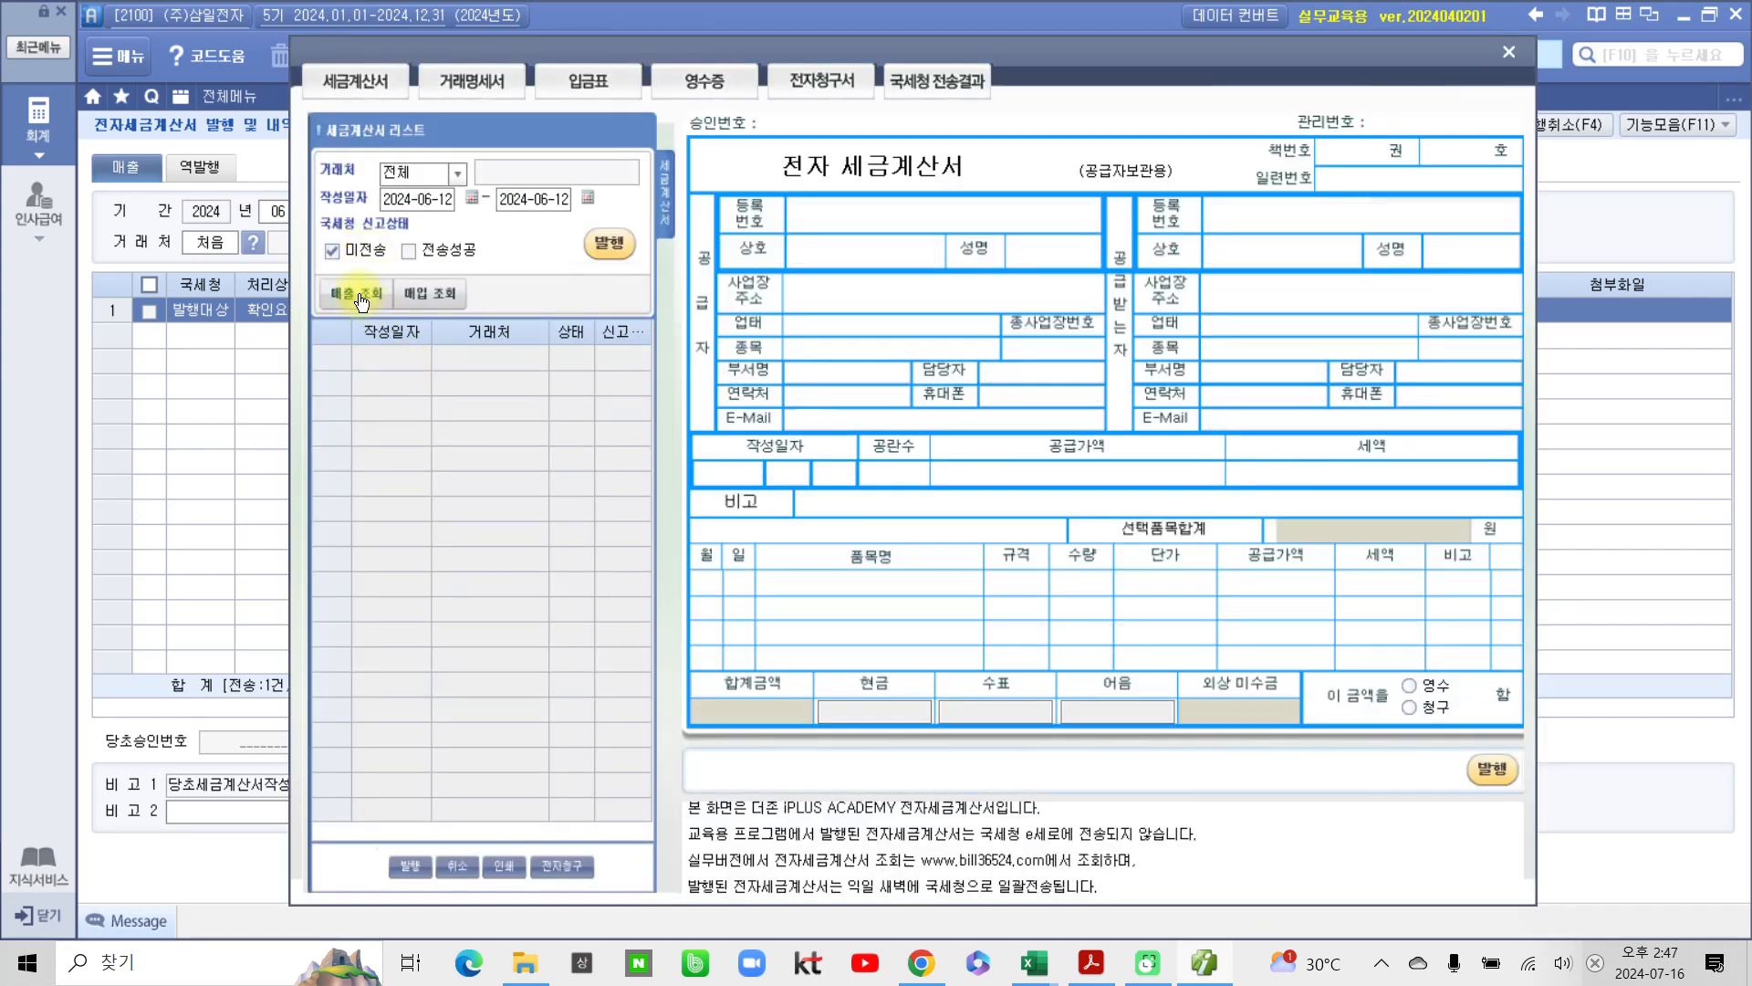
pyautogui.click(609, 247)
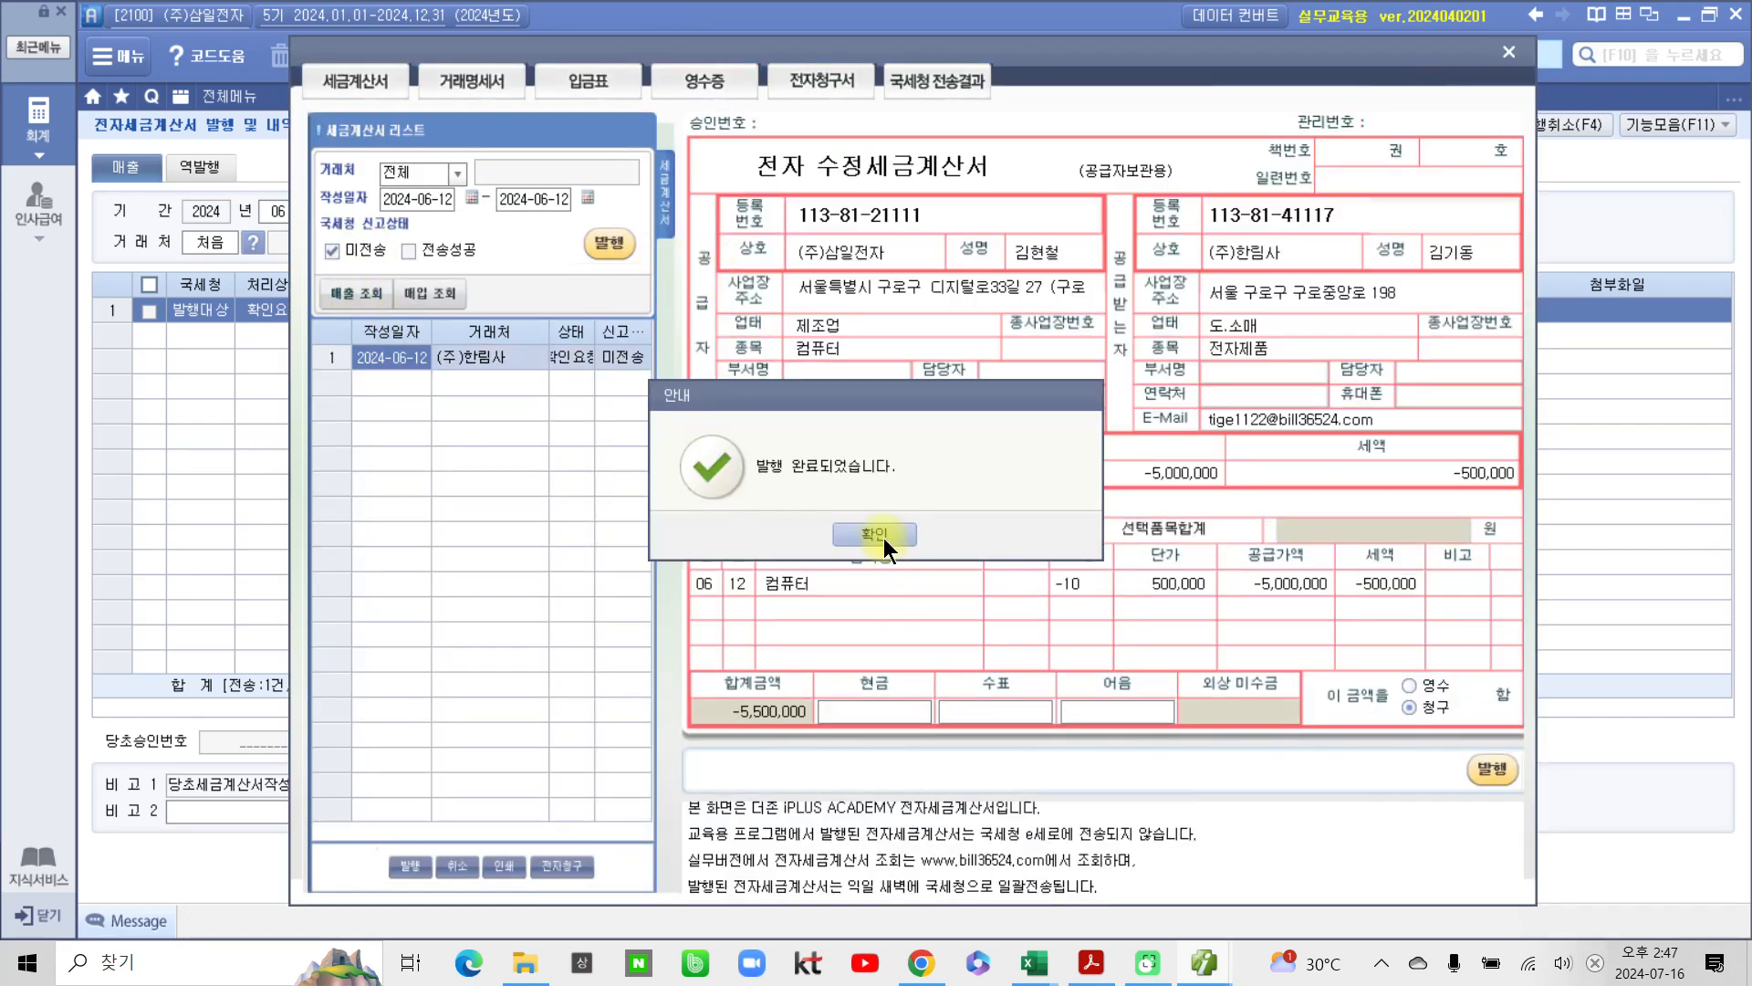
pyautogui.click(882, 533)
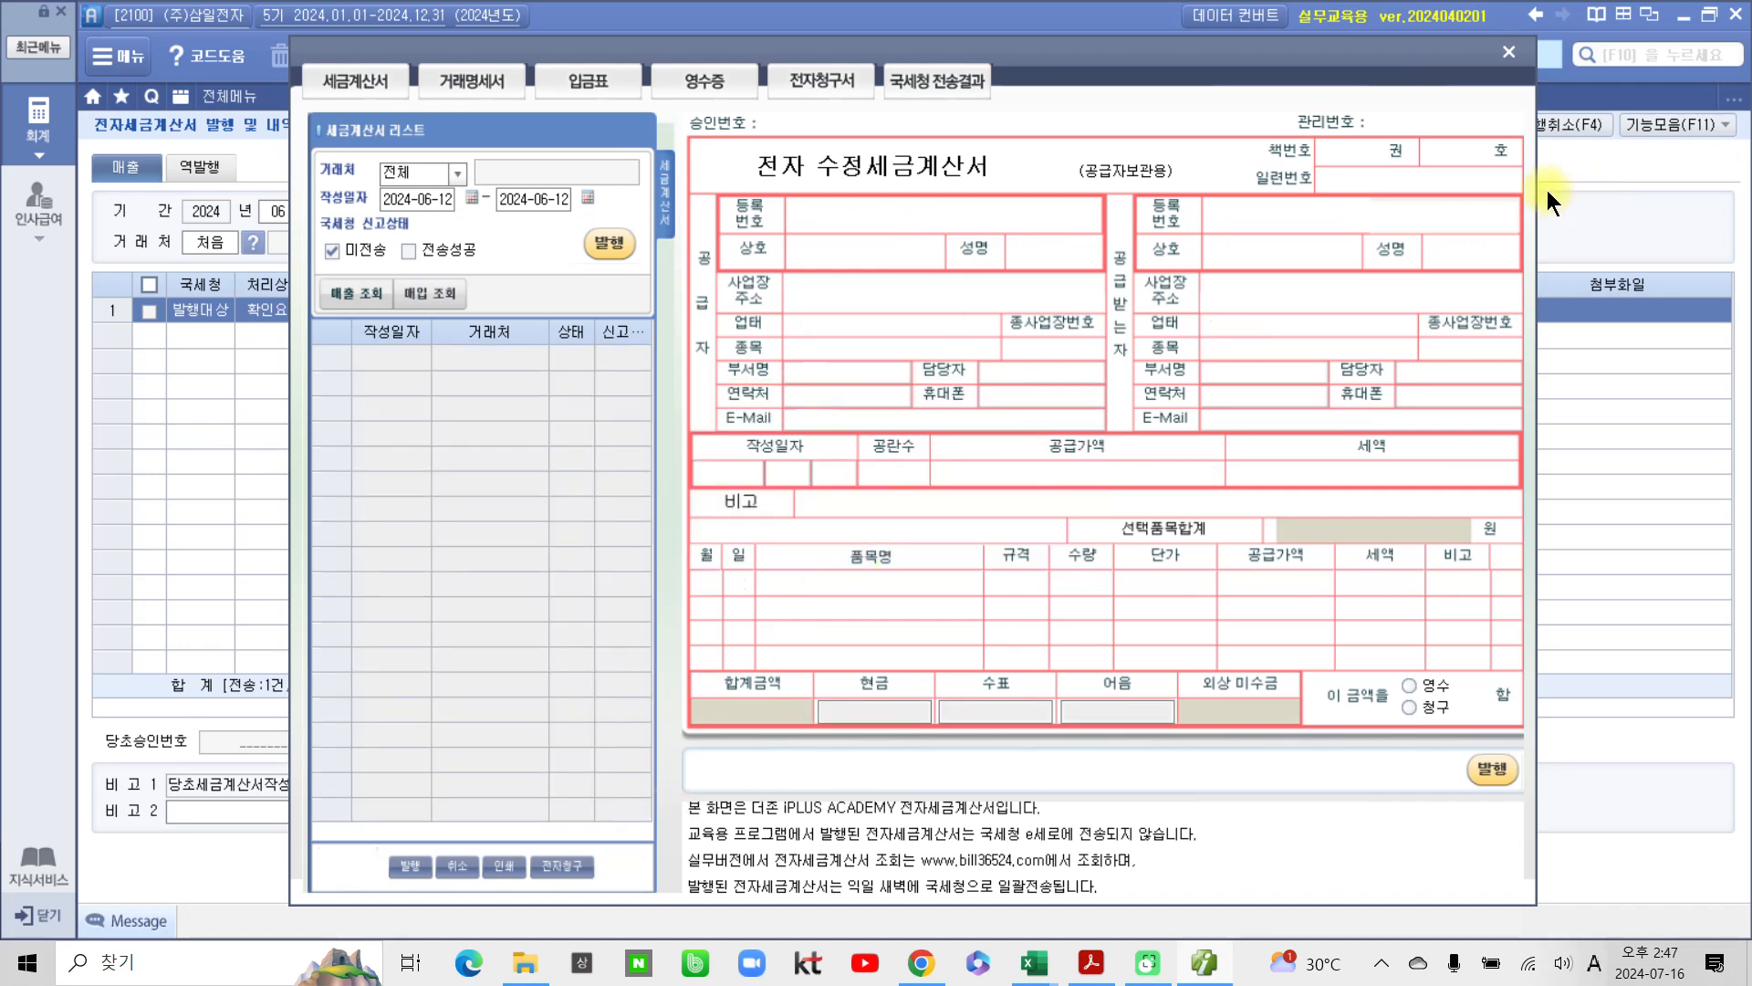
pyautogui.click(1510, 51)
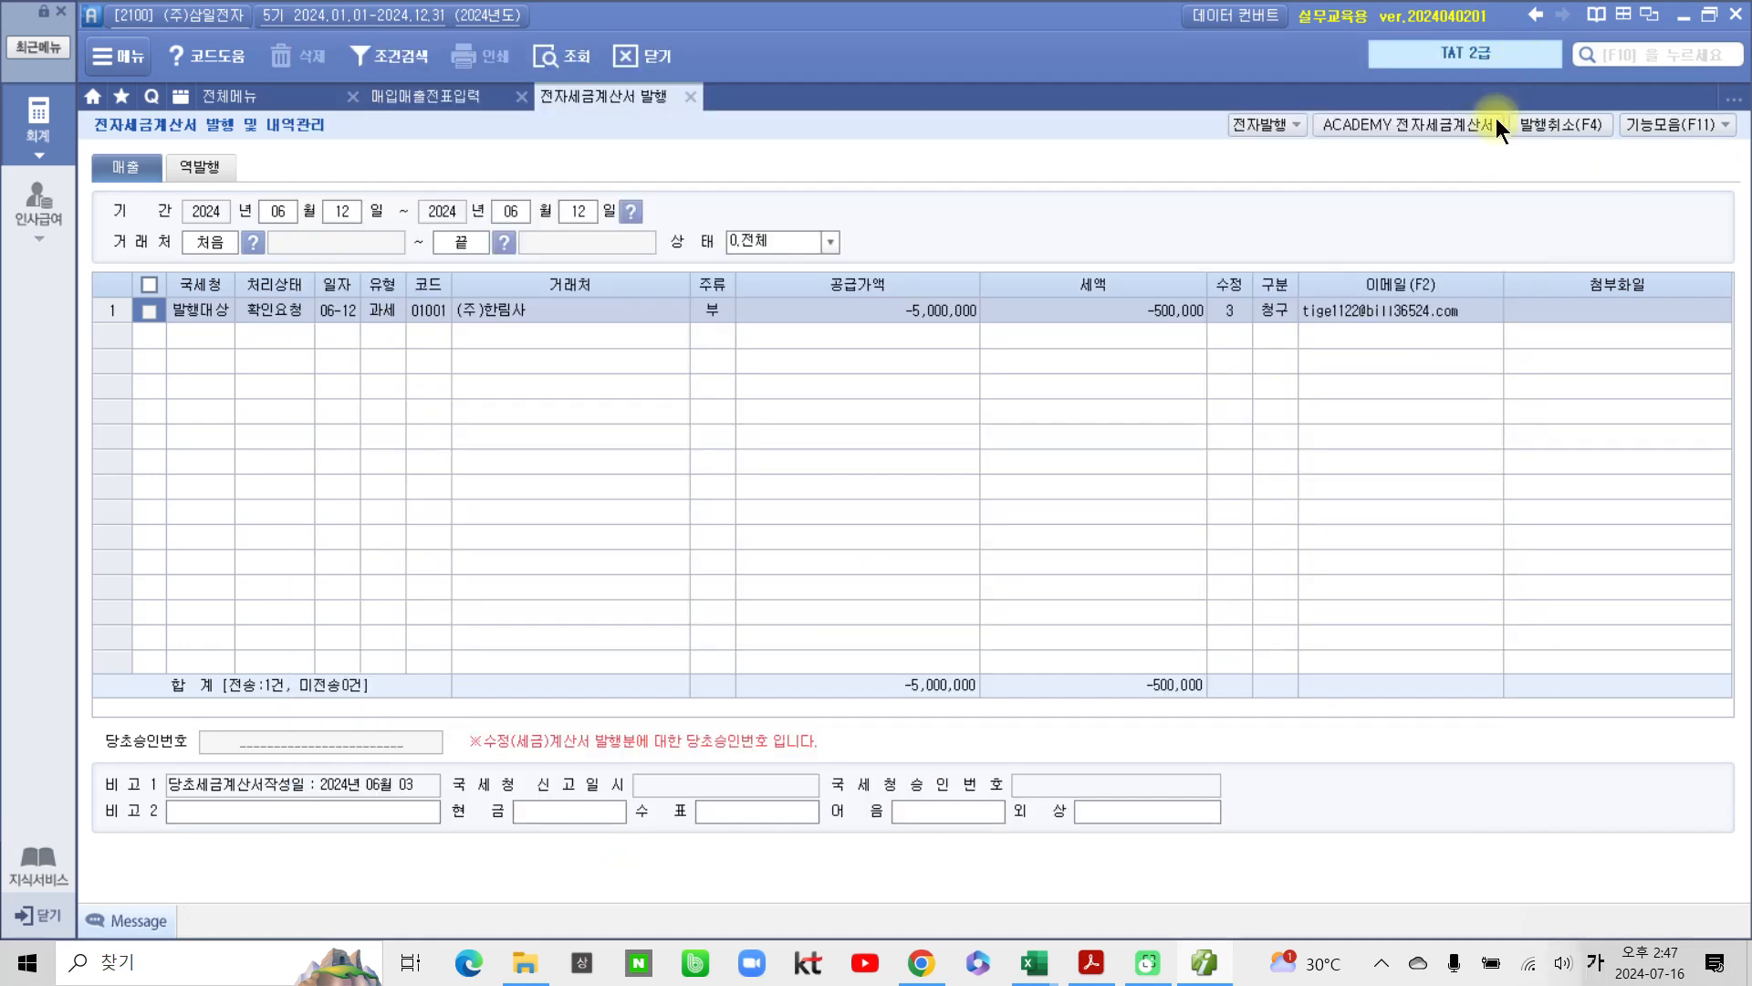
# Step: Close the issuance screen and refresh 매입매출전표입력 to check the June 12 voucher's 전자세금 status
pyautogui.click(691, 96)
pyautogui.click(571, 60)
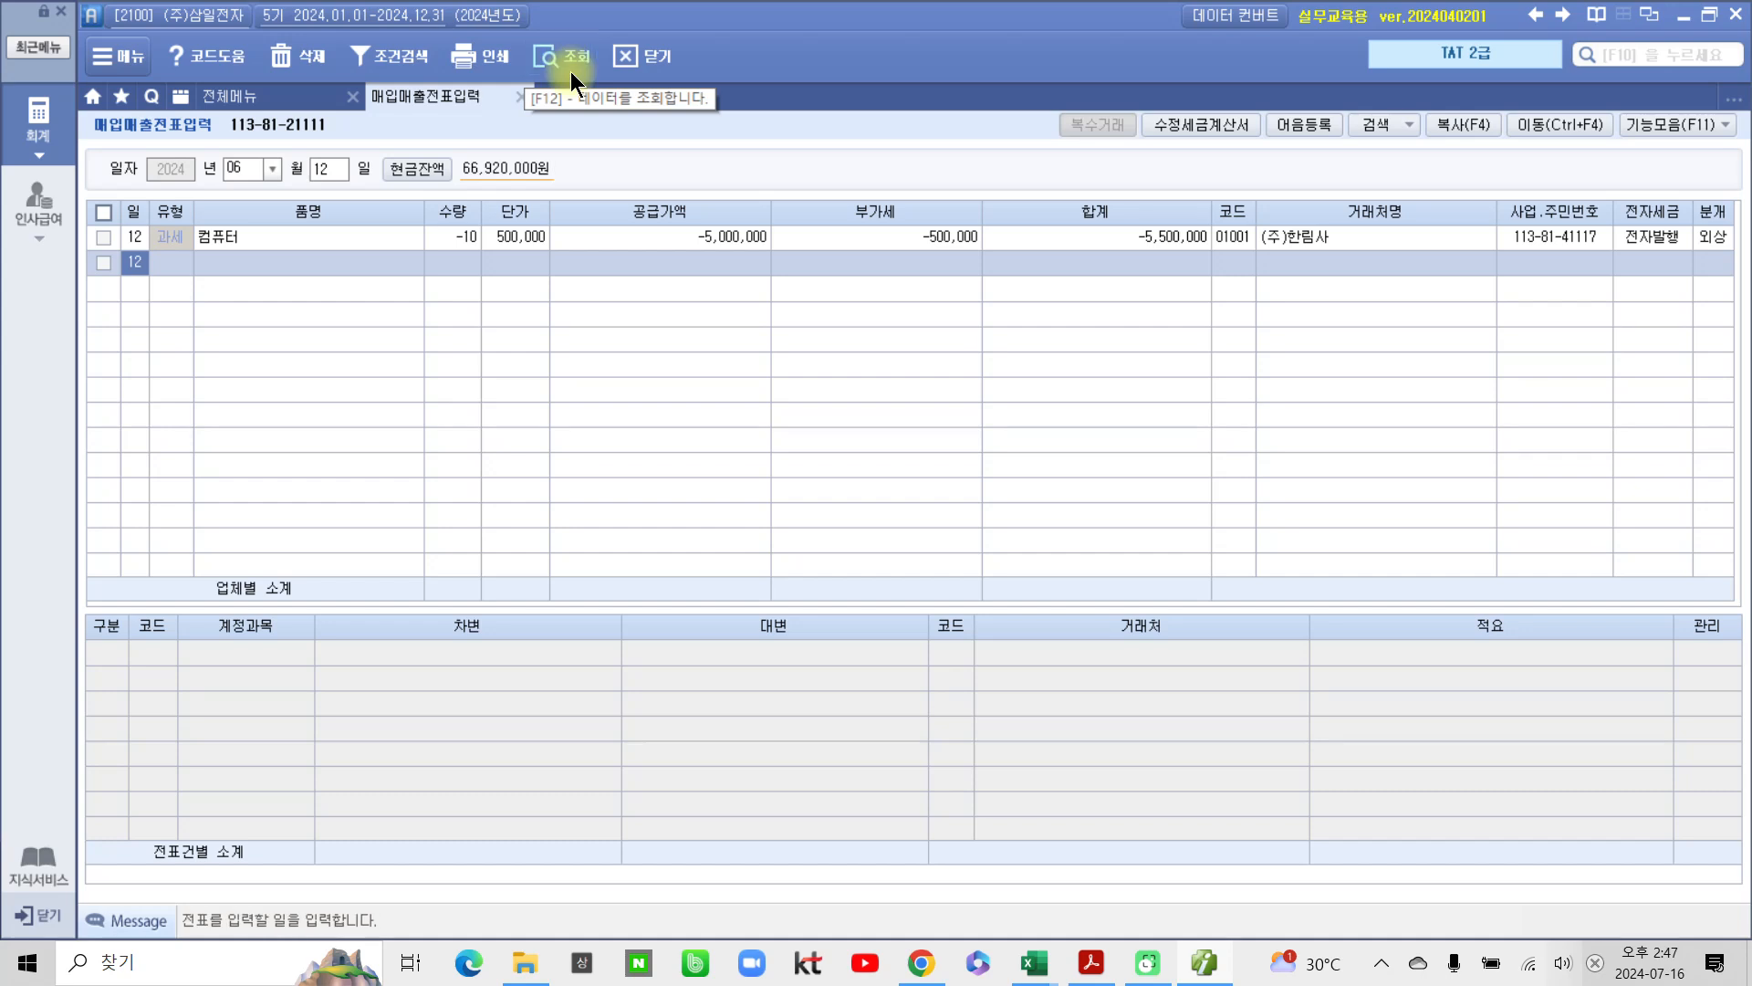
pyautogui.click(1714, 240)
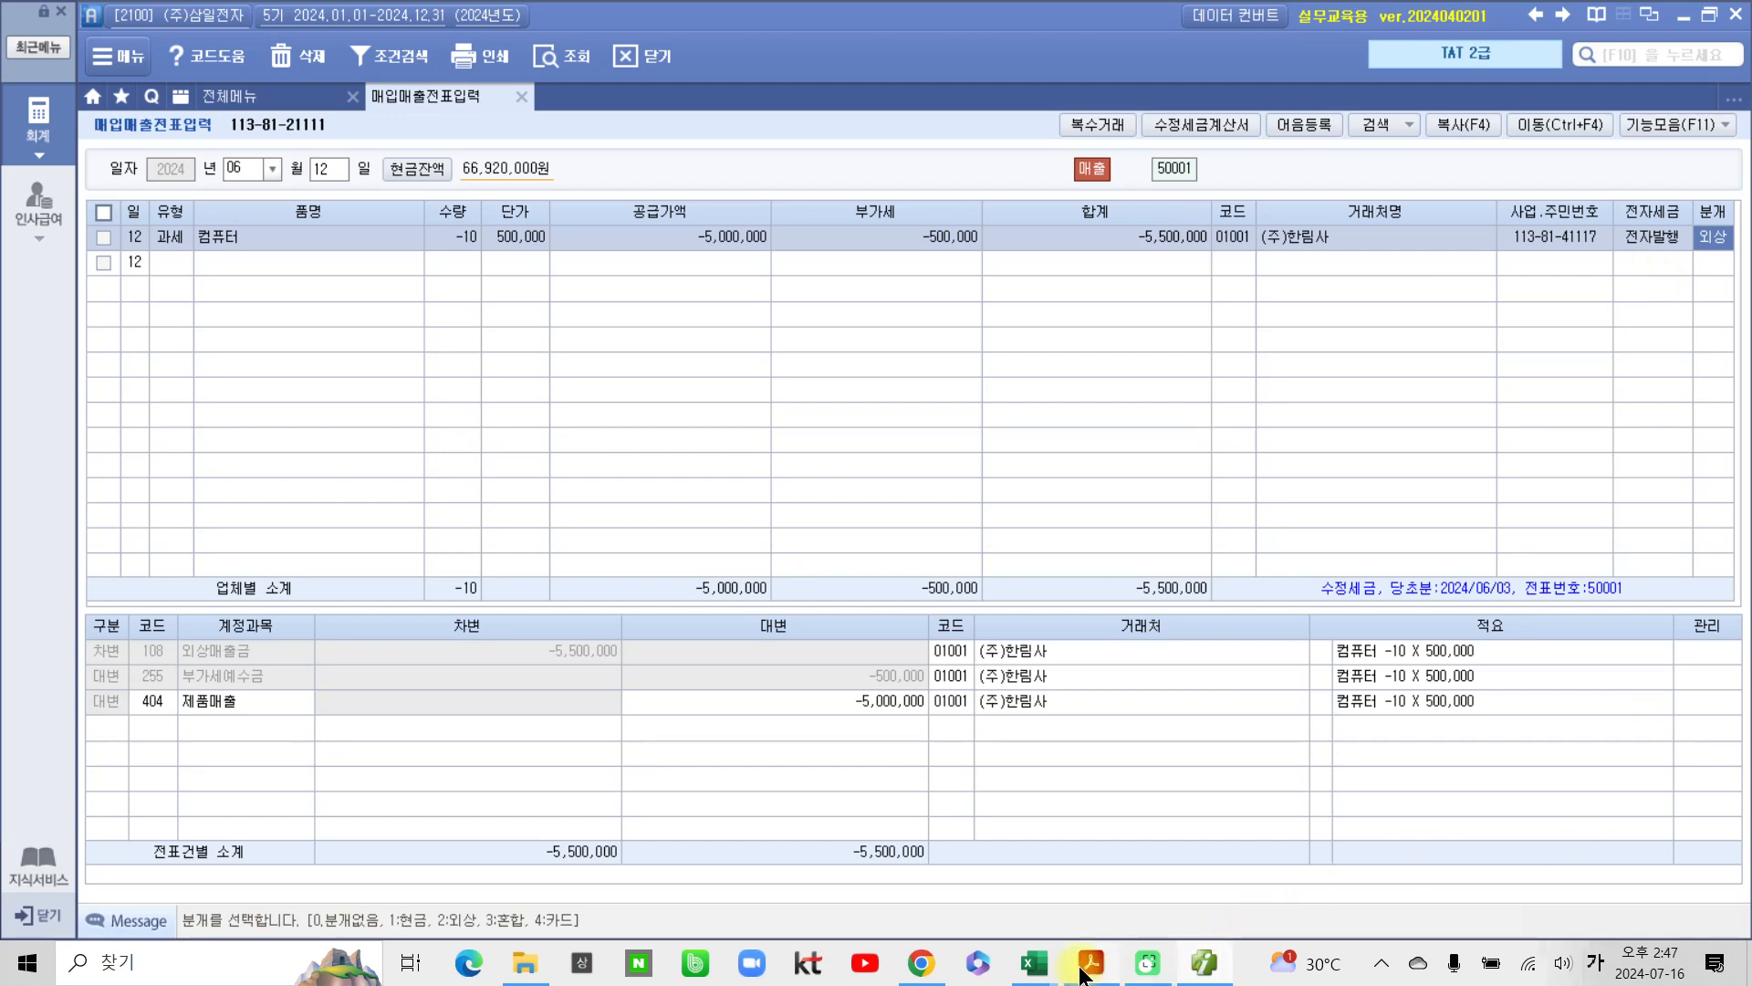
# Step: Switch to the textbook PDF, find the 계약의 해제 exercise and highlight its [6월 4일] date
pyautogui.click(1201, 975)
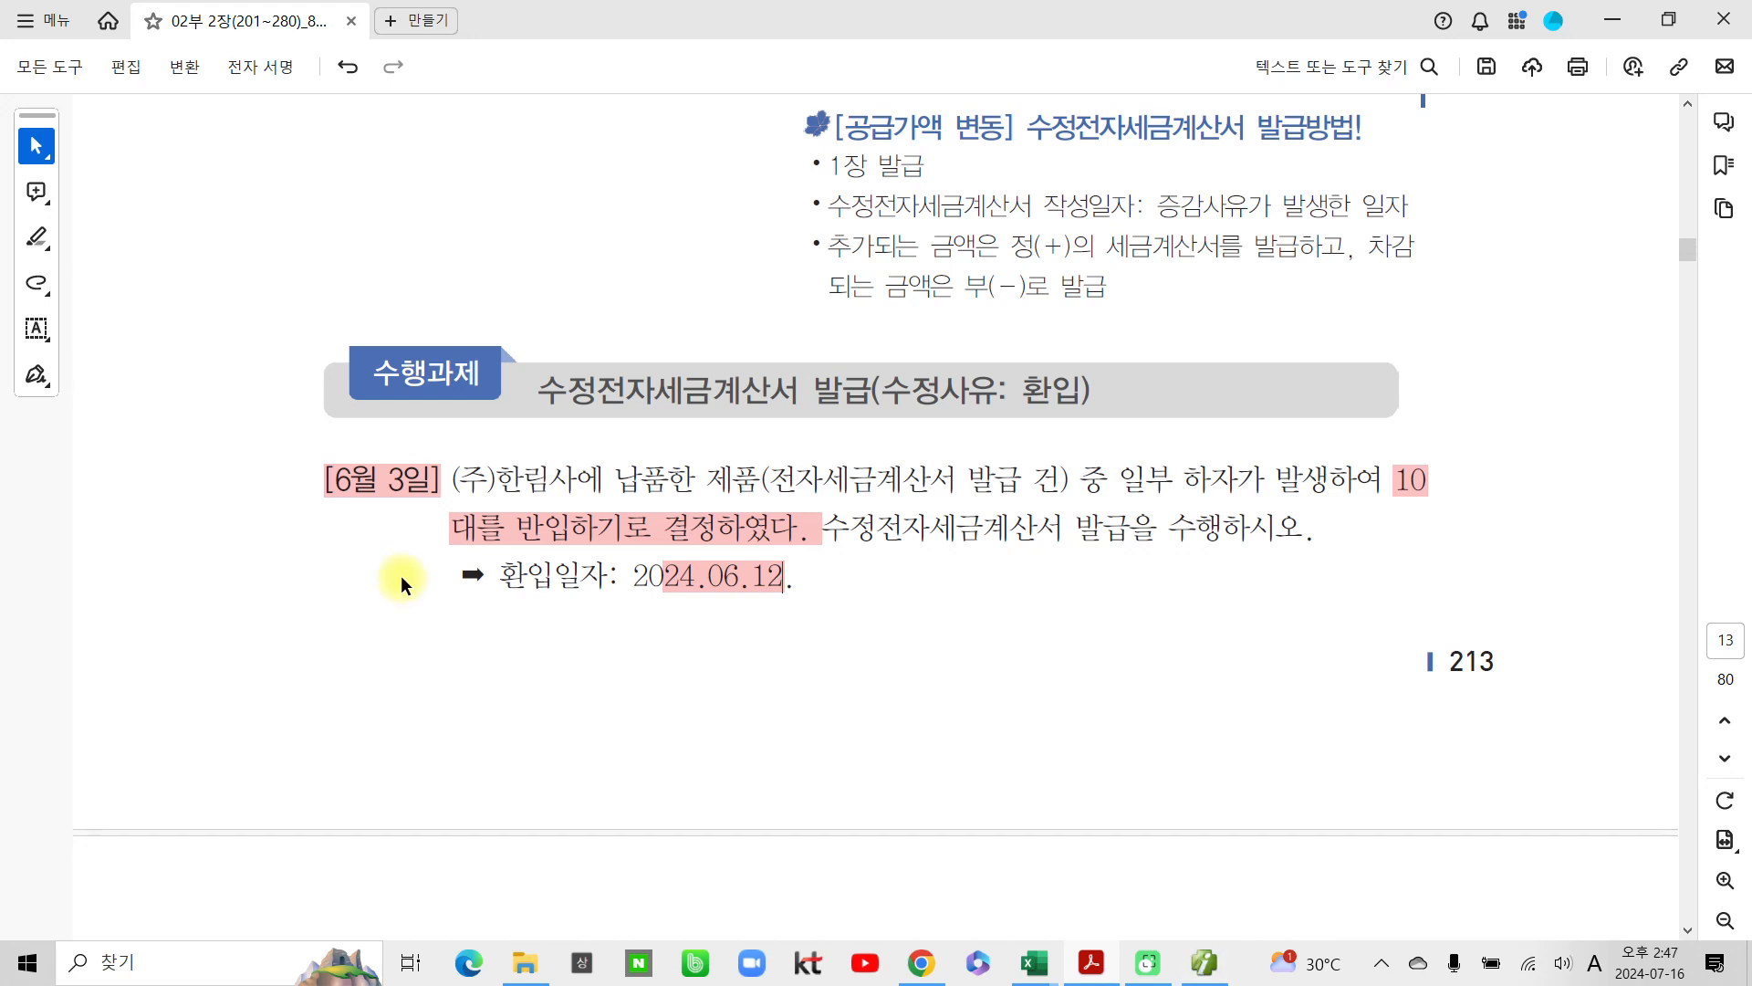
pyautogui.scroll(-20, 419, 573)
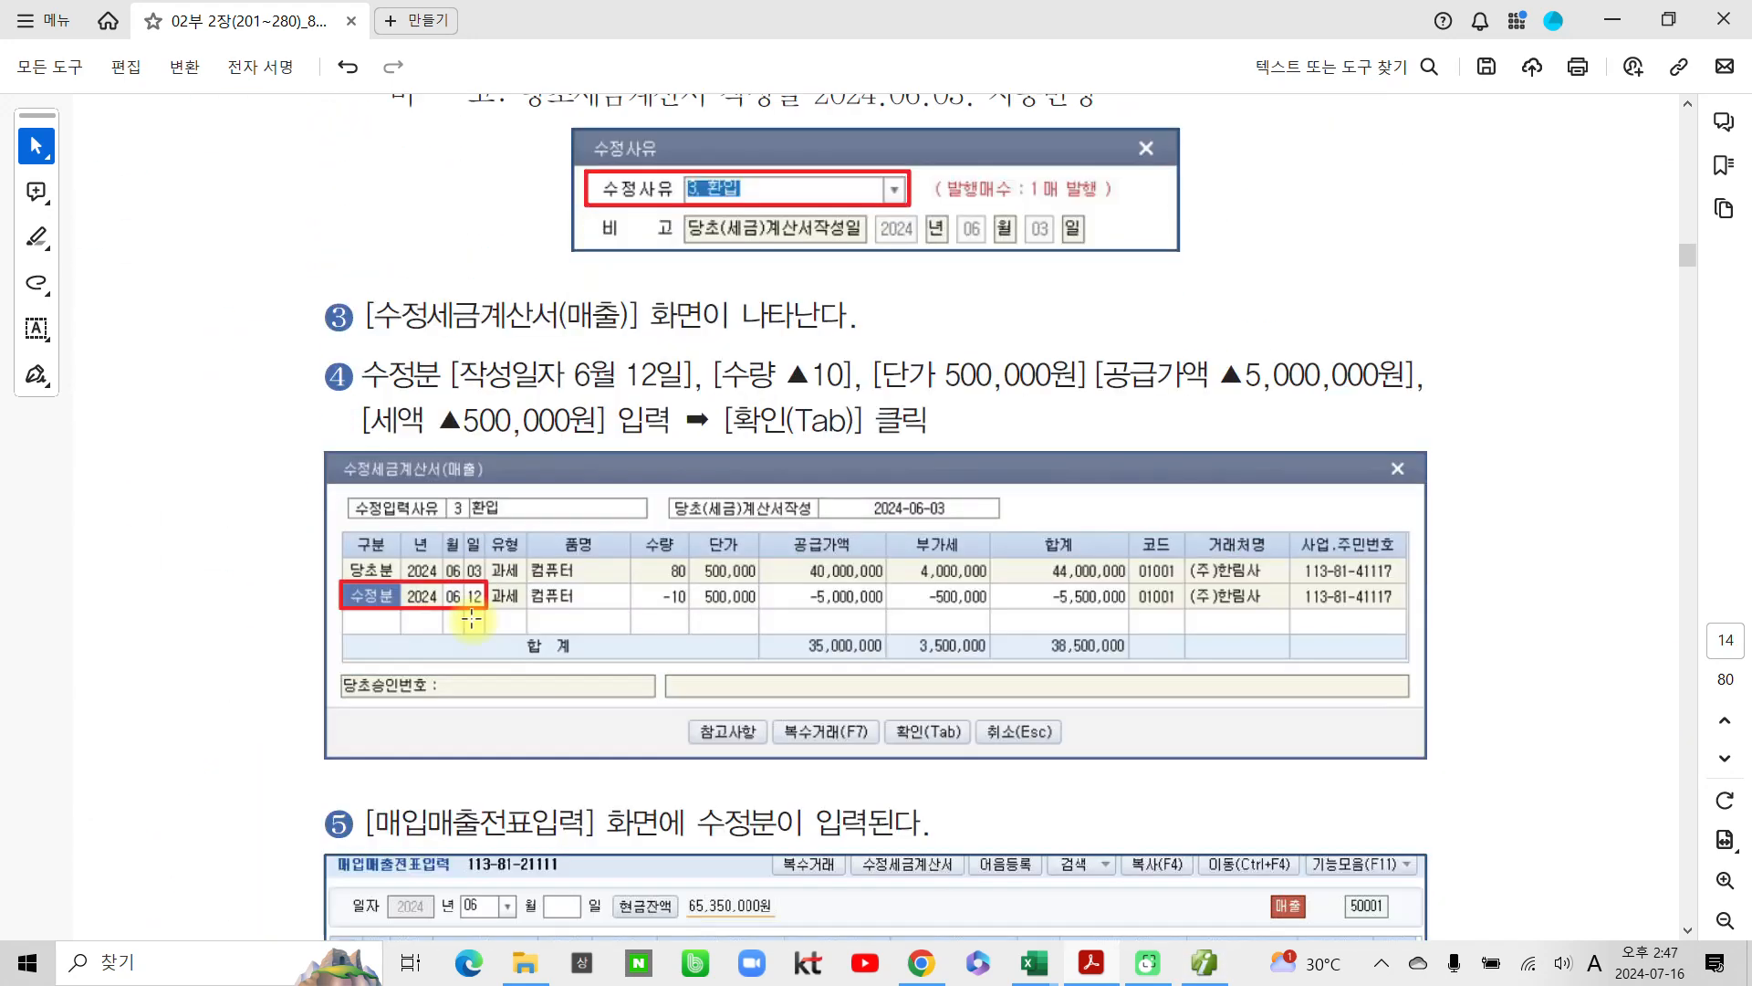
pyautogui.scroll(-12, 475, 621)
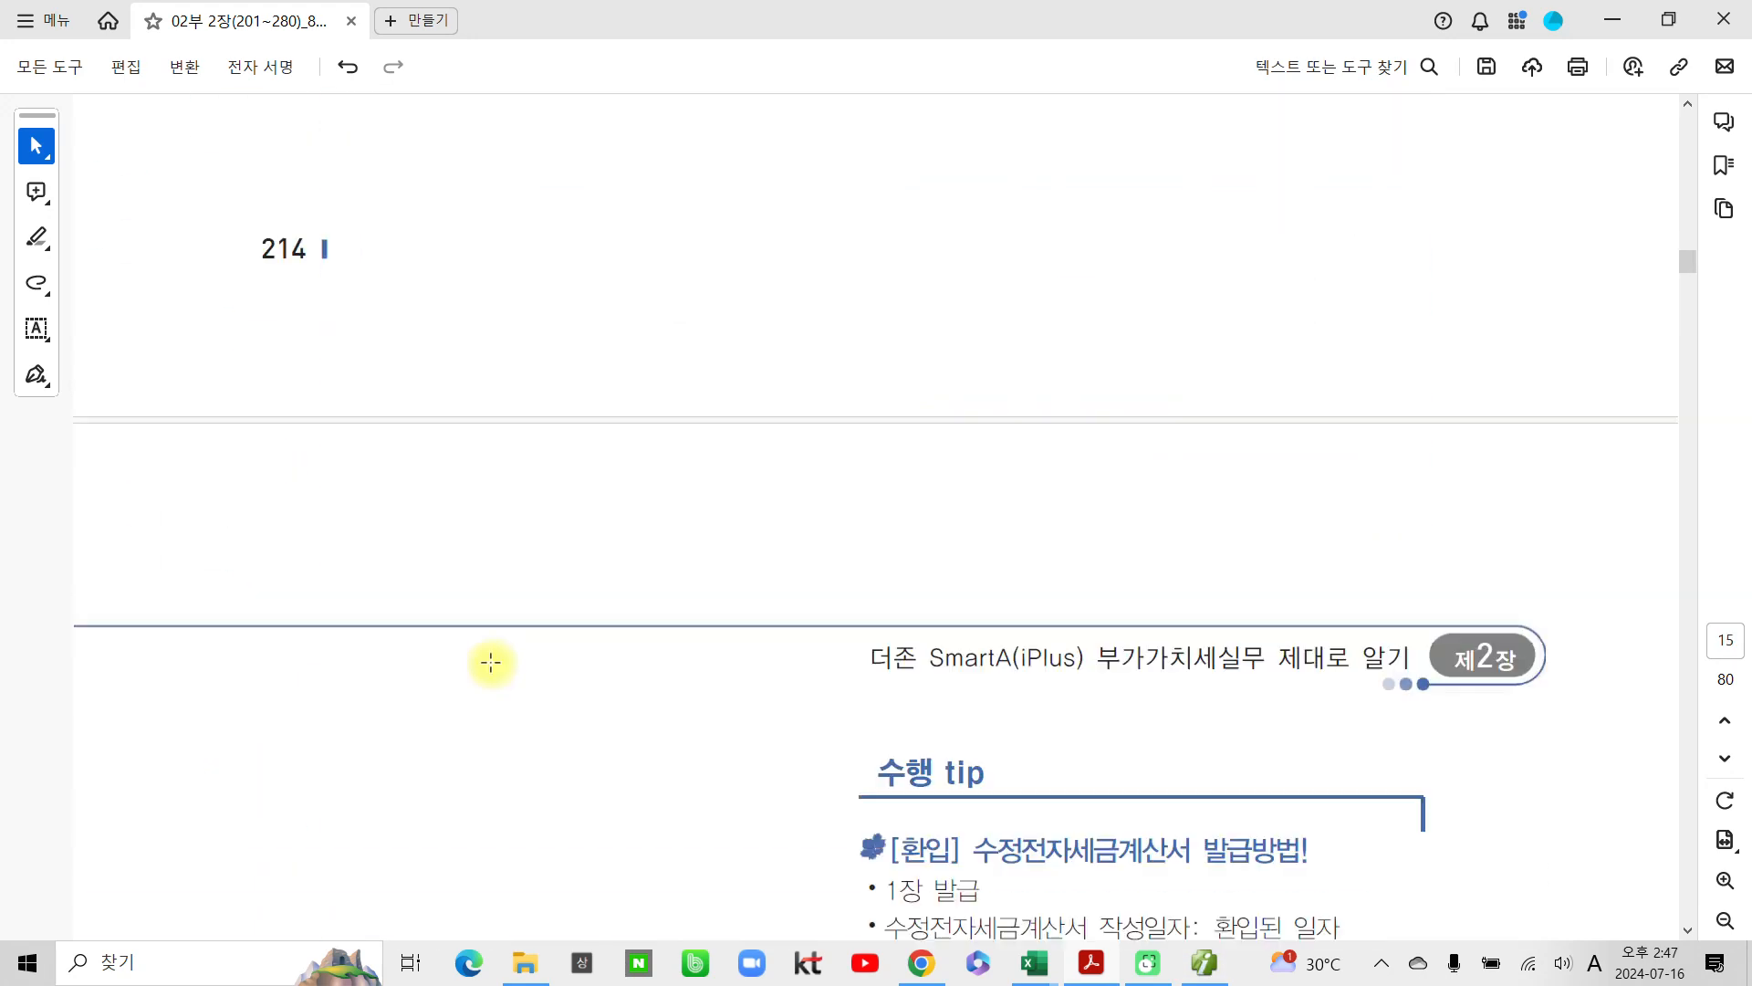
pyautogui.scroll(-8, 497, 668)
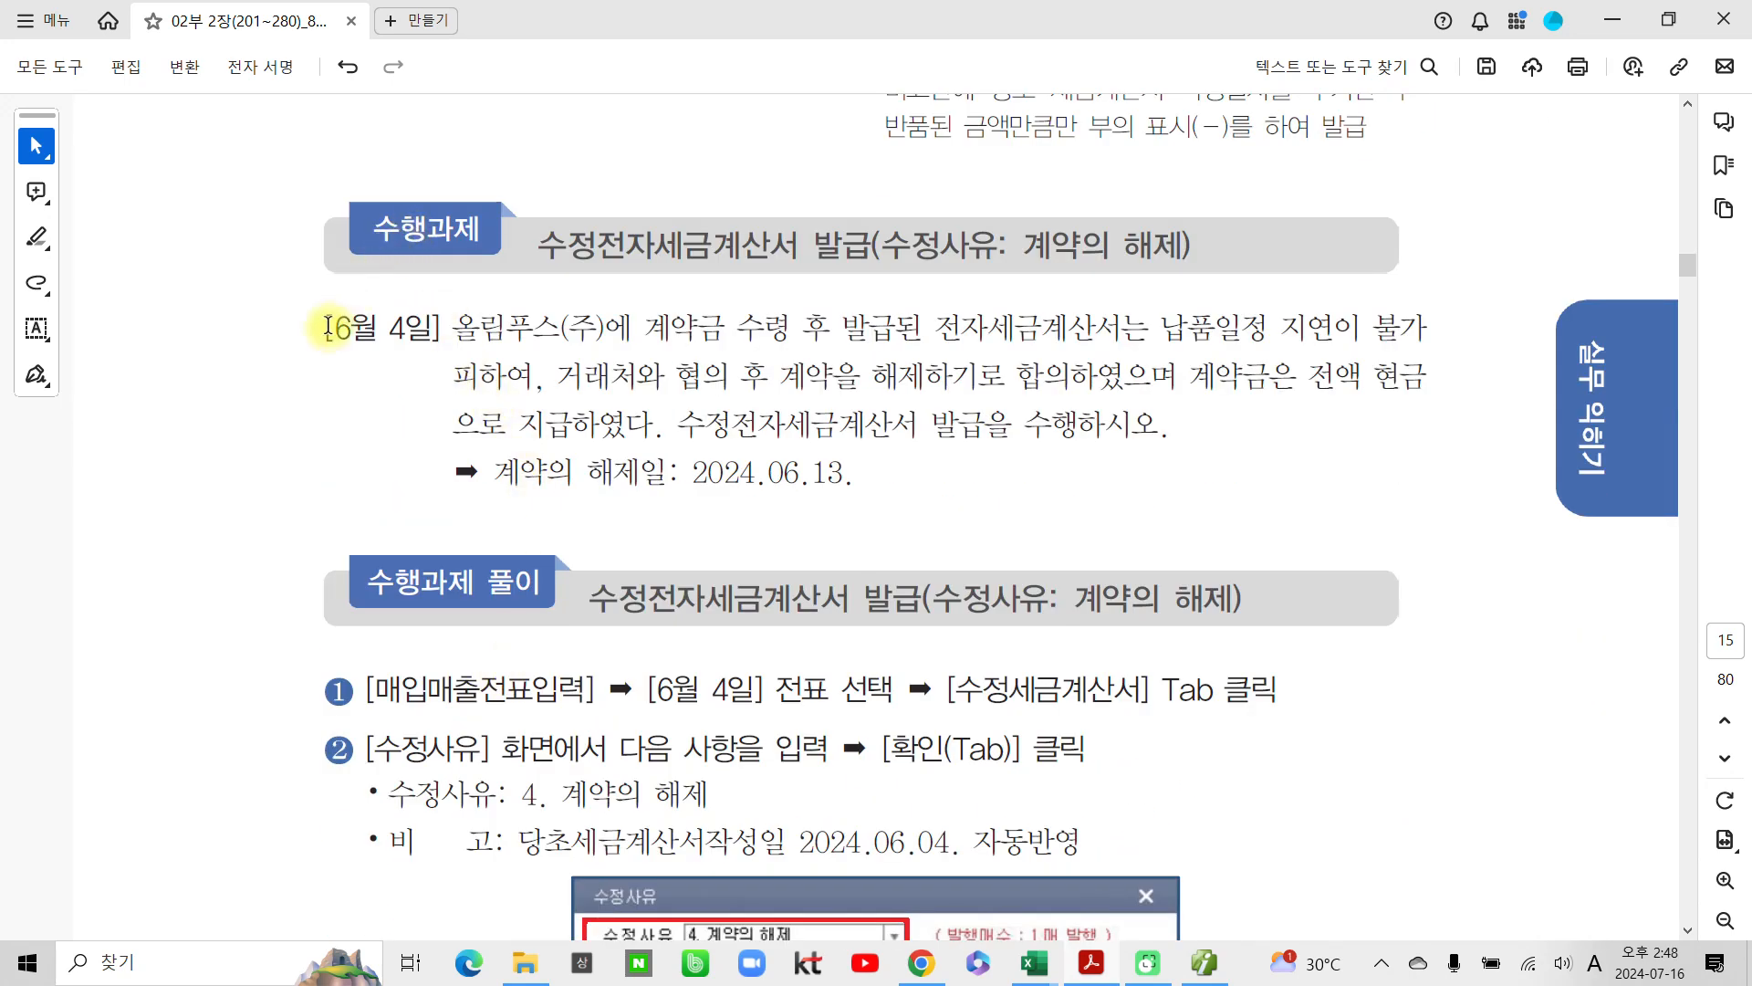
pyautogui.moveTo(327, 326); pyautogui.dragTo(422, 325)
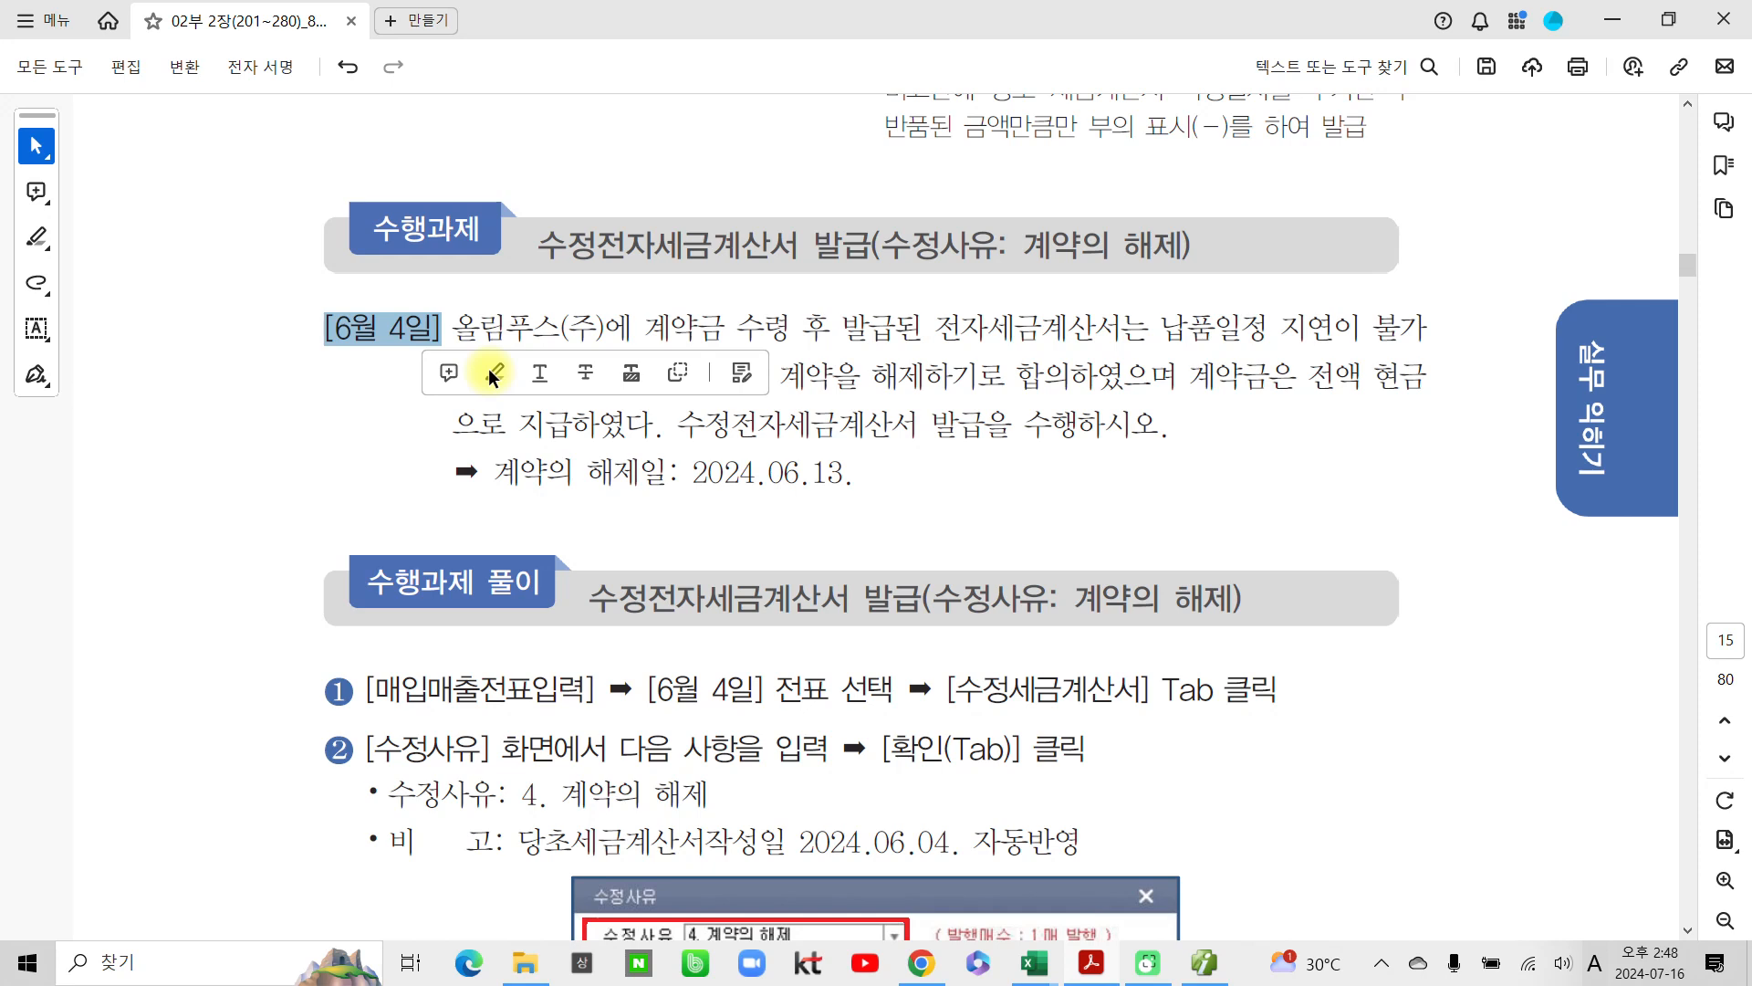
pyautogui.click(493, 372)
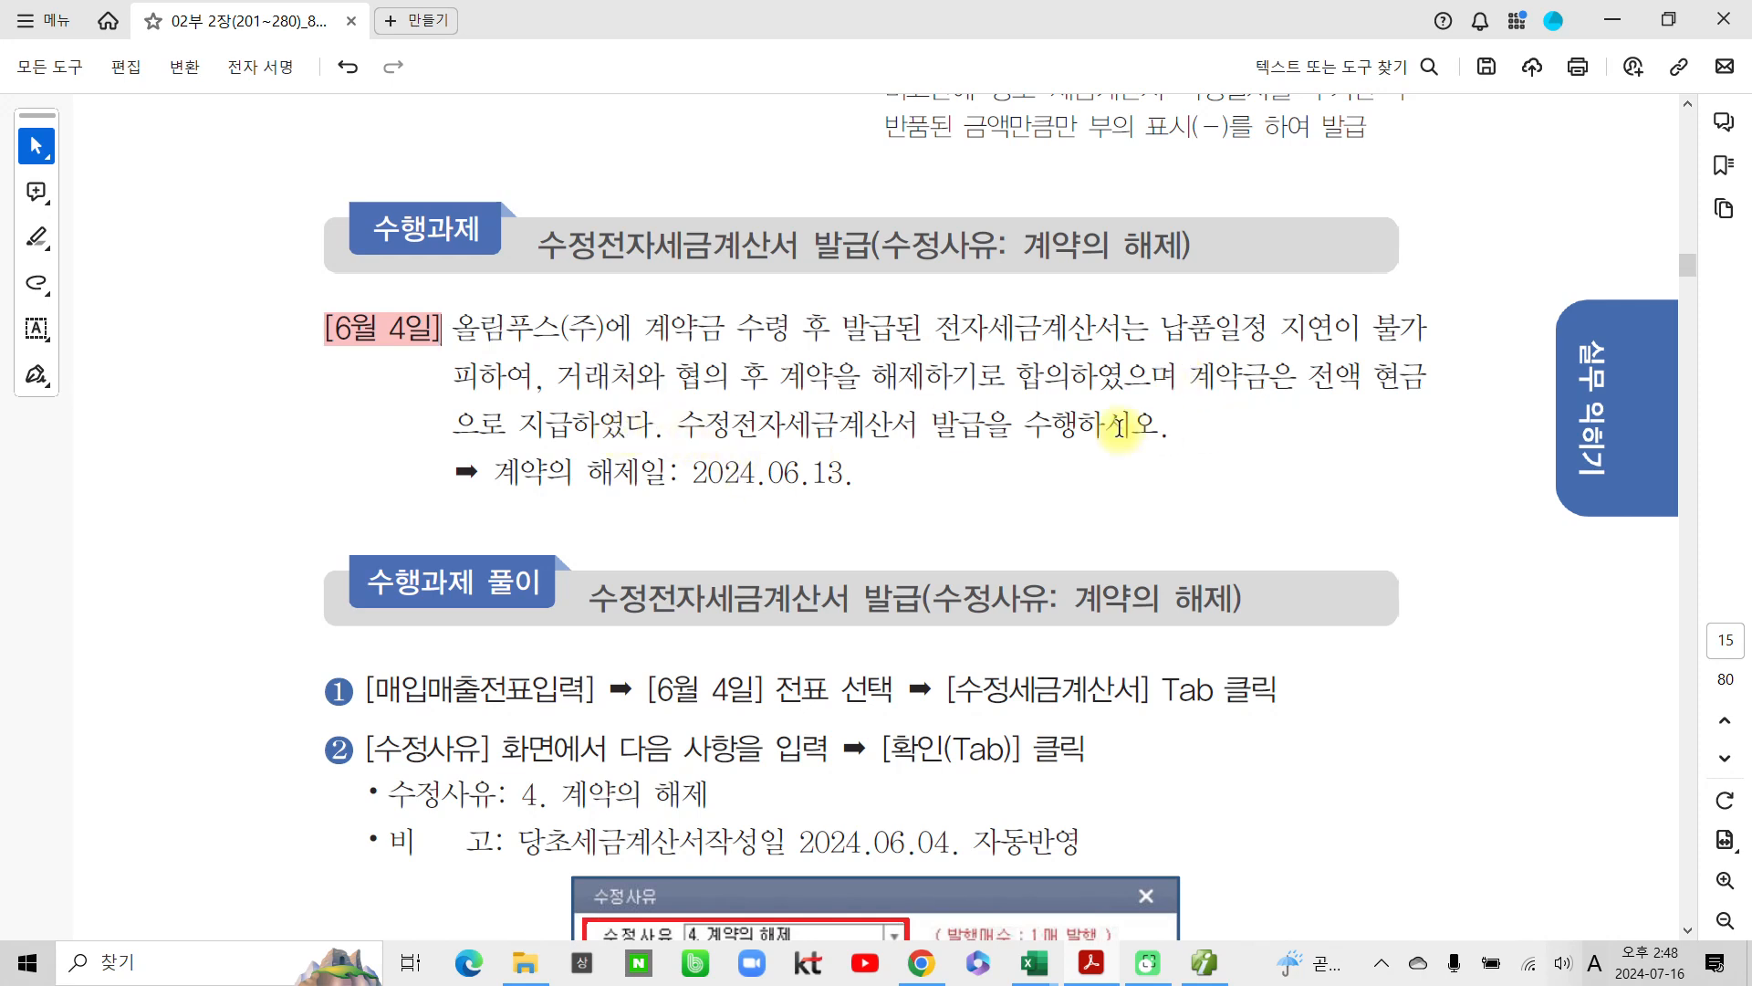
# Step: Highlight '해제일: 2024.06.13.', '계약의 해제', '계약금 수령 후' and '발급된 전자세금계산서는' in the contract cancellation exercise
pyautogui.moveTo(667, 475); pyautogui.dragTo(838, 471)
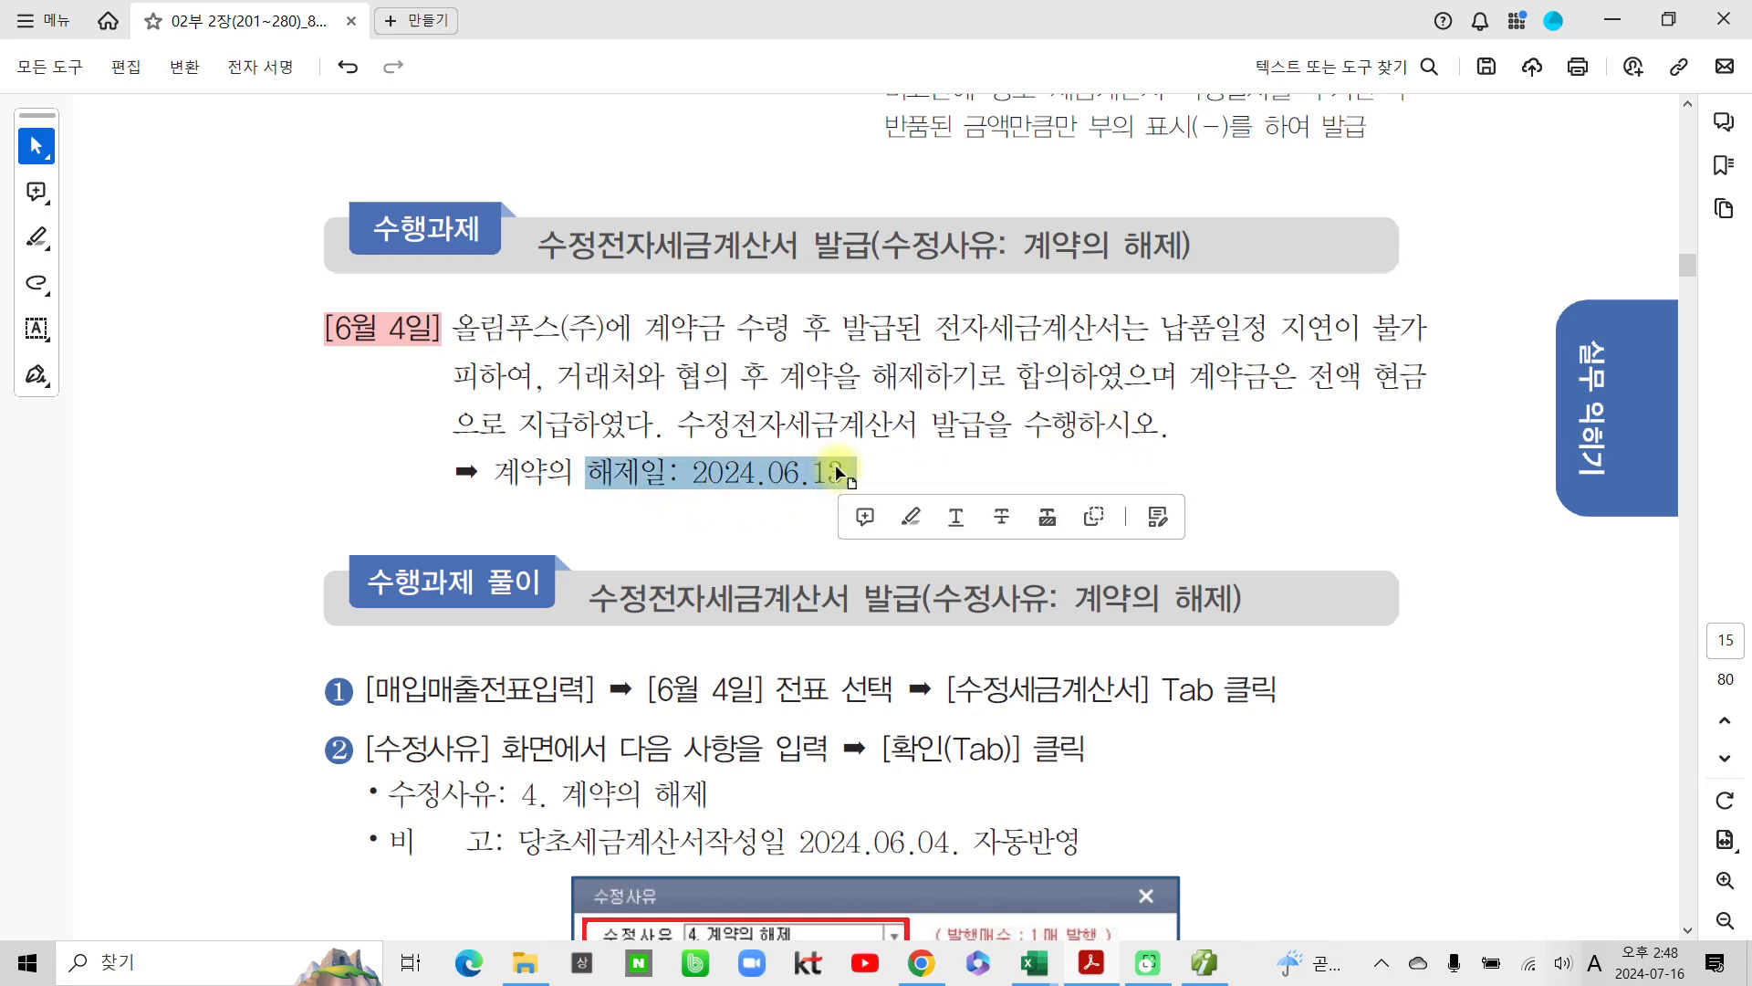
pyautogui.click(916, 517)
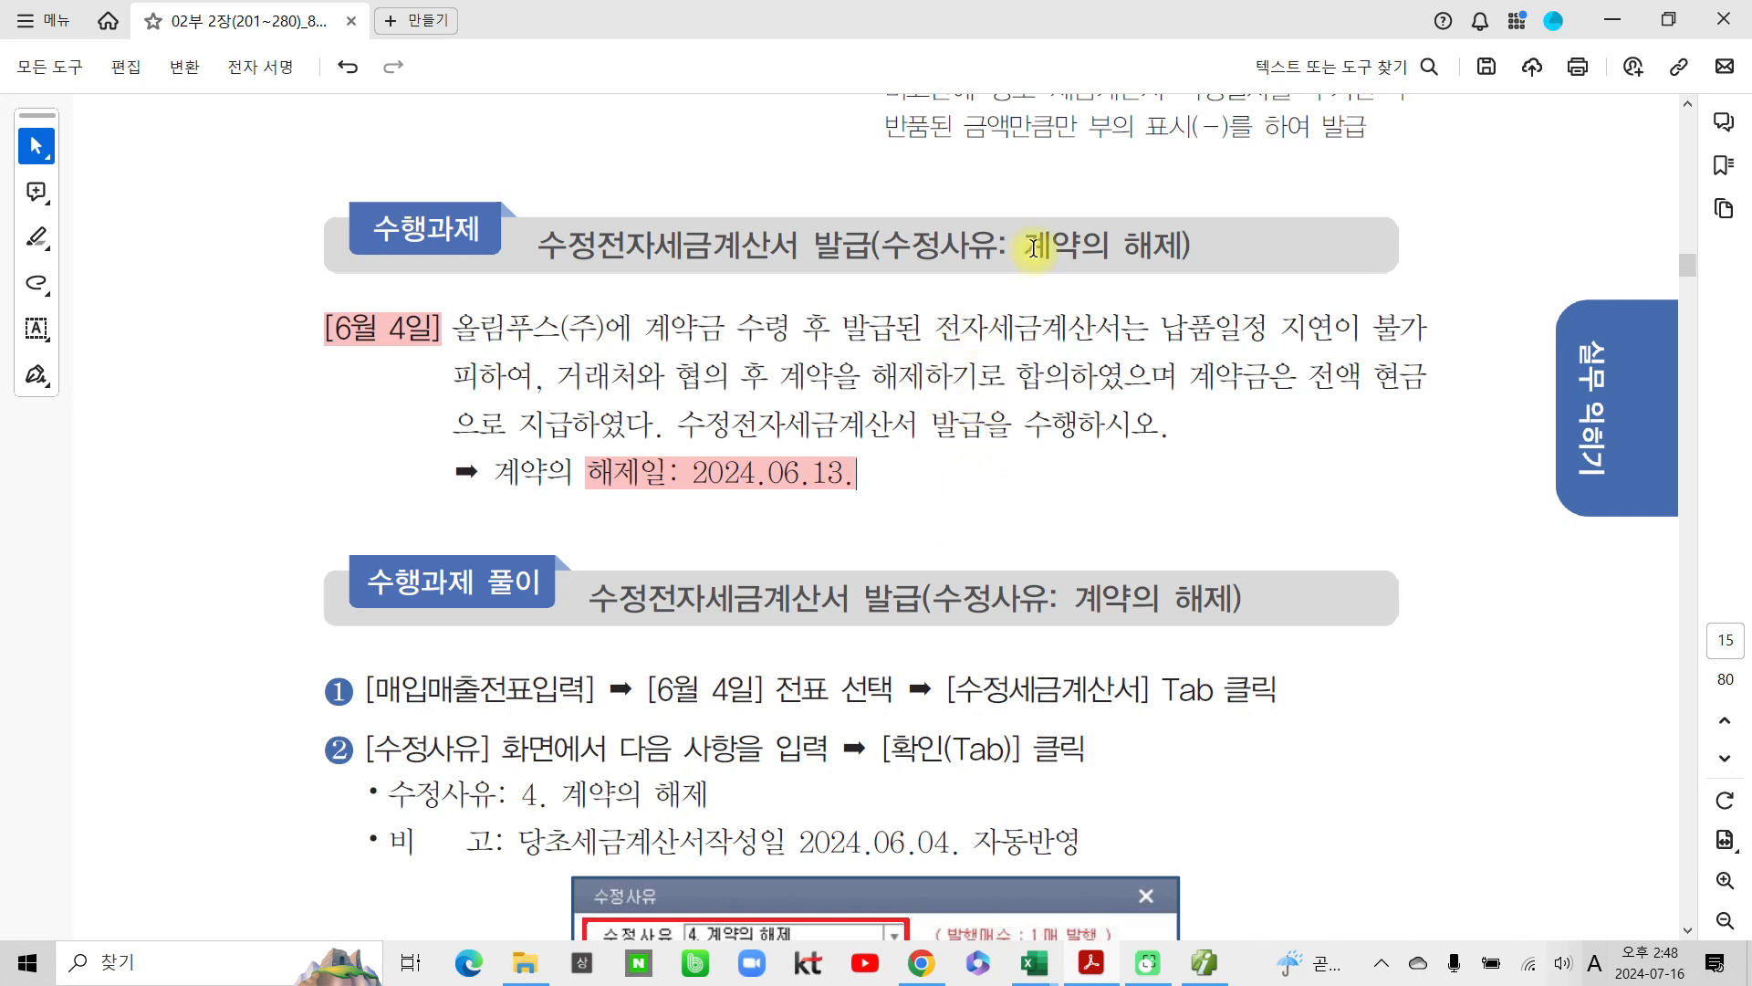
pyautogui.moveTo(1024, 246); pyautogui.dragTo(1194, 248)
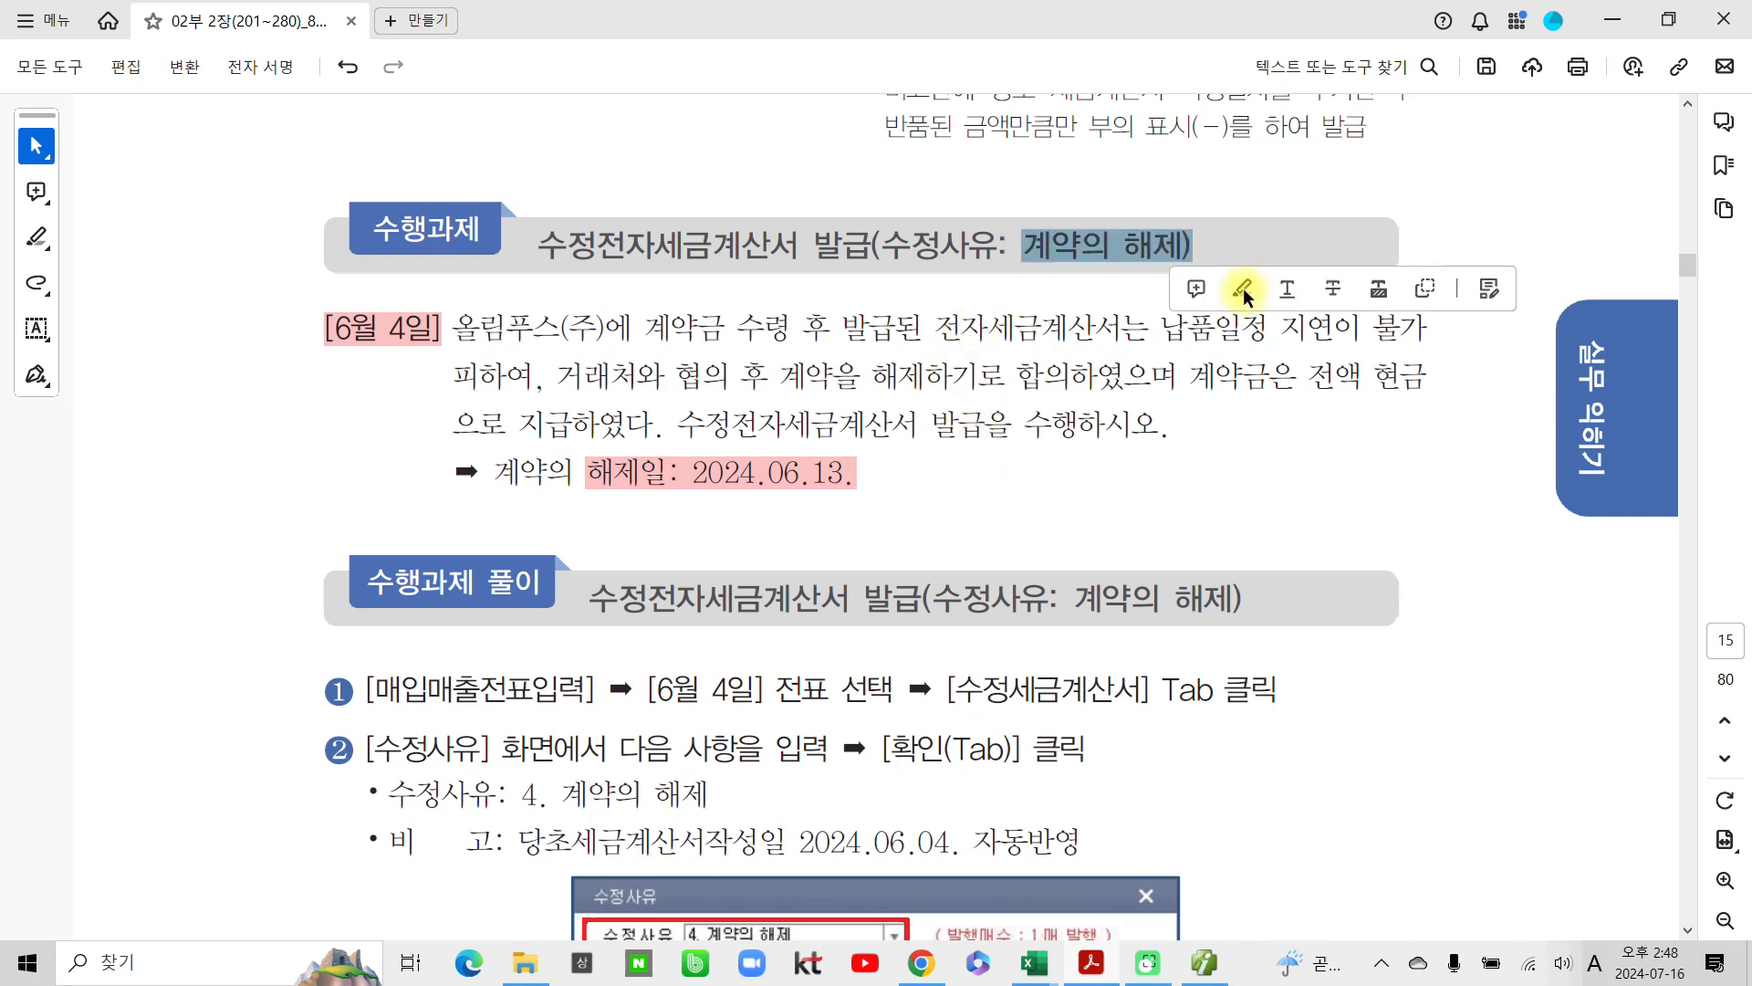
pyautogui.click(1243, 288)
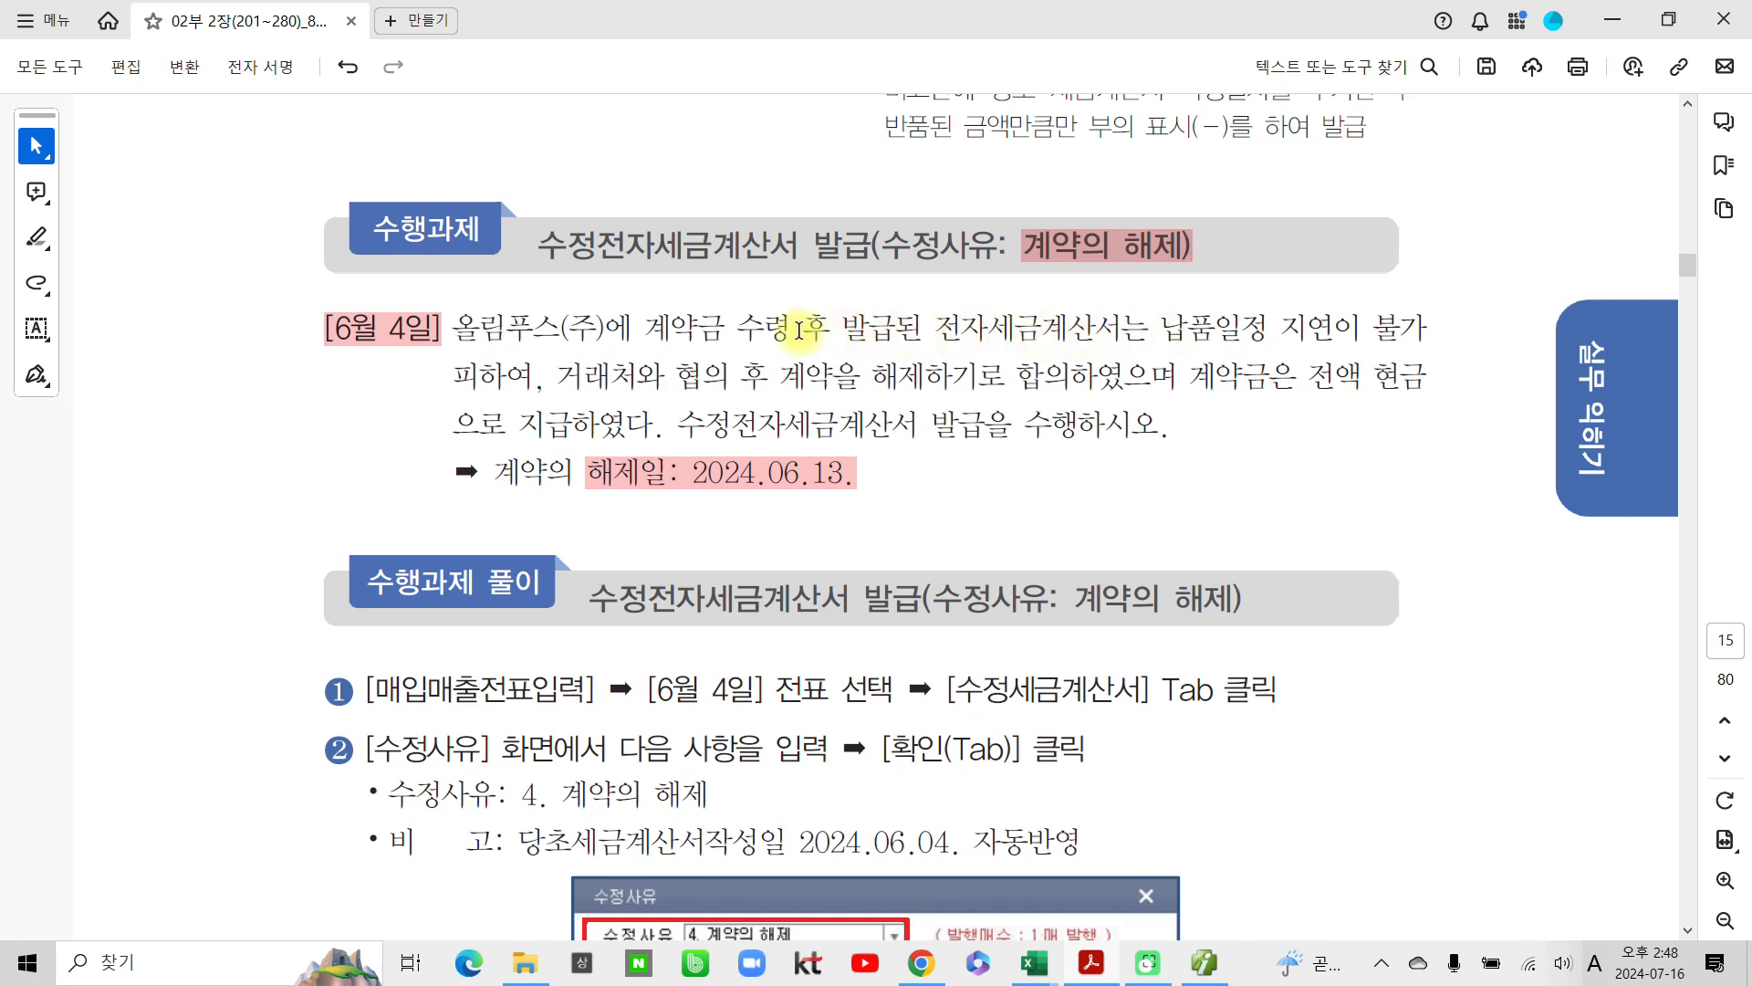
pyautogui.moveTo(644, 327); pyautogui.dragTo(1148, 329)
pyautogui.click(890, 373)
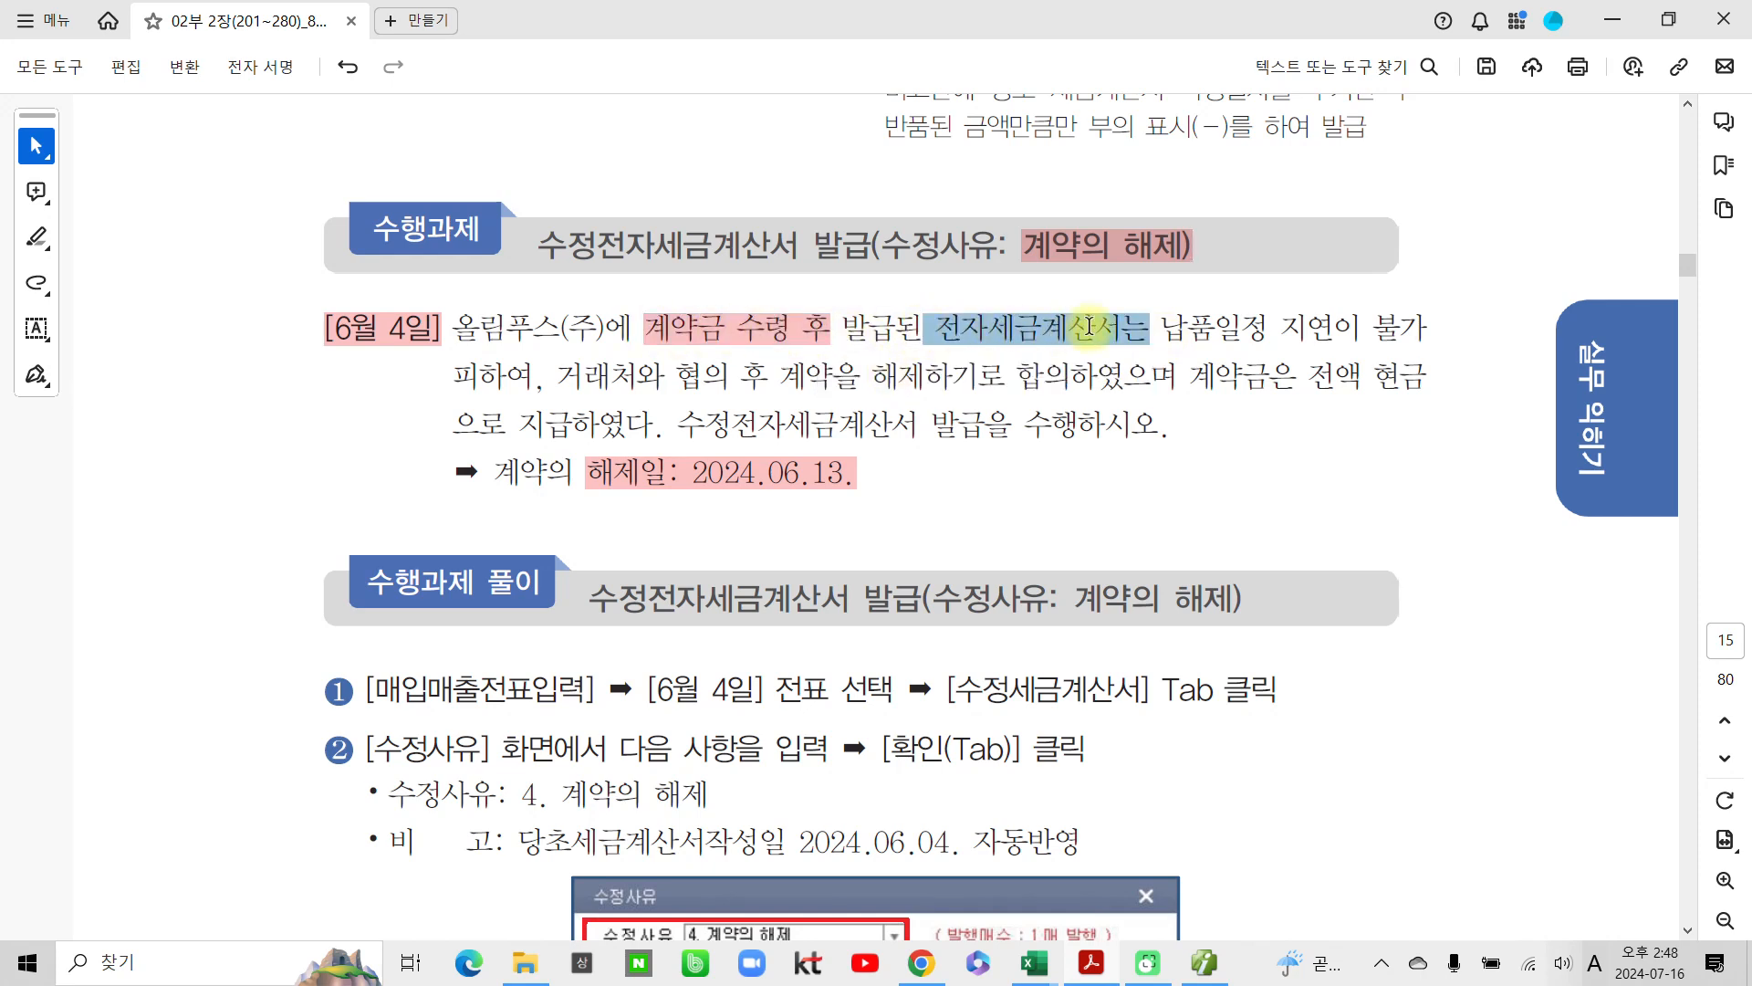
pyautogui.moveTo(838, 326); pyautogui.dragTo(1148, 330)
pyautogui.click(1145, 372)
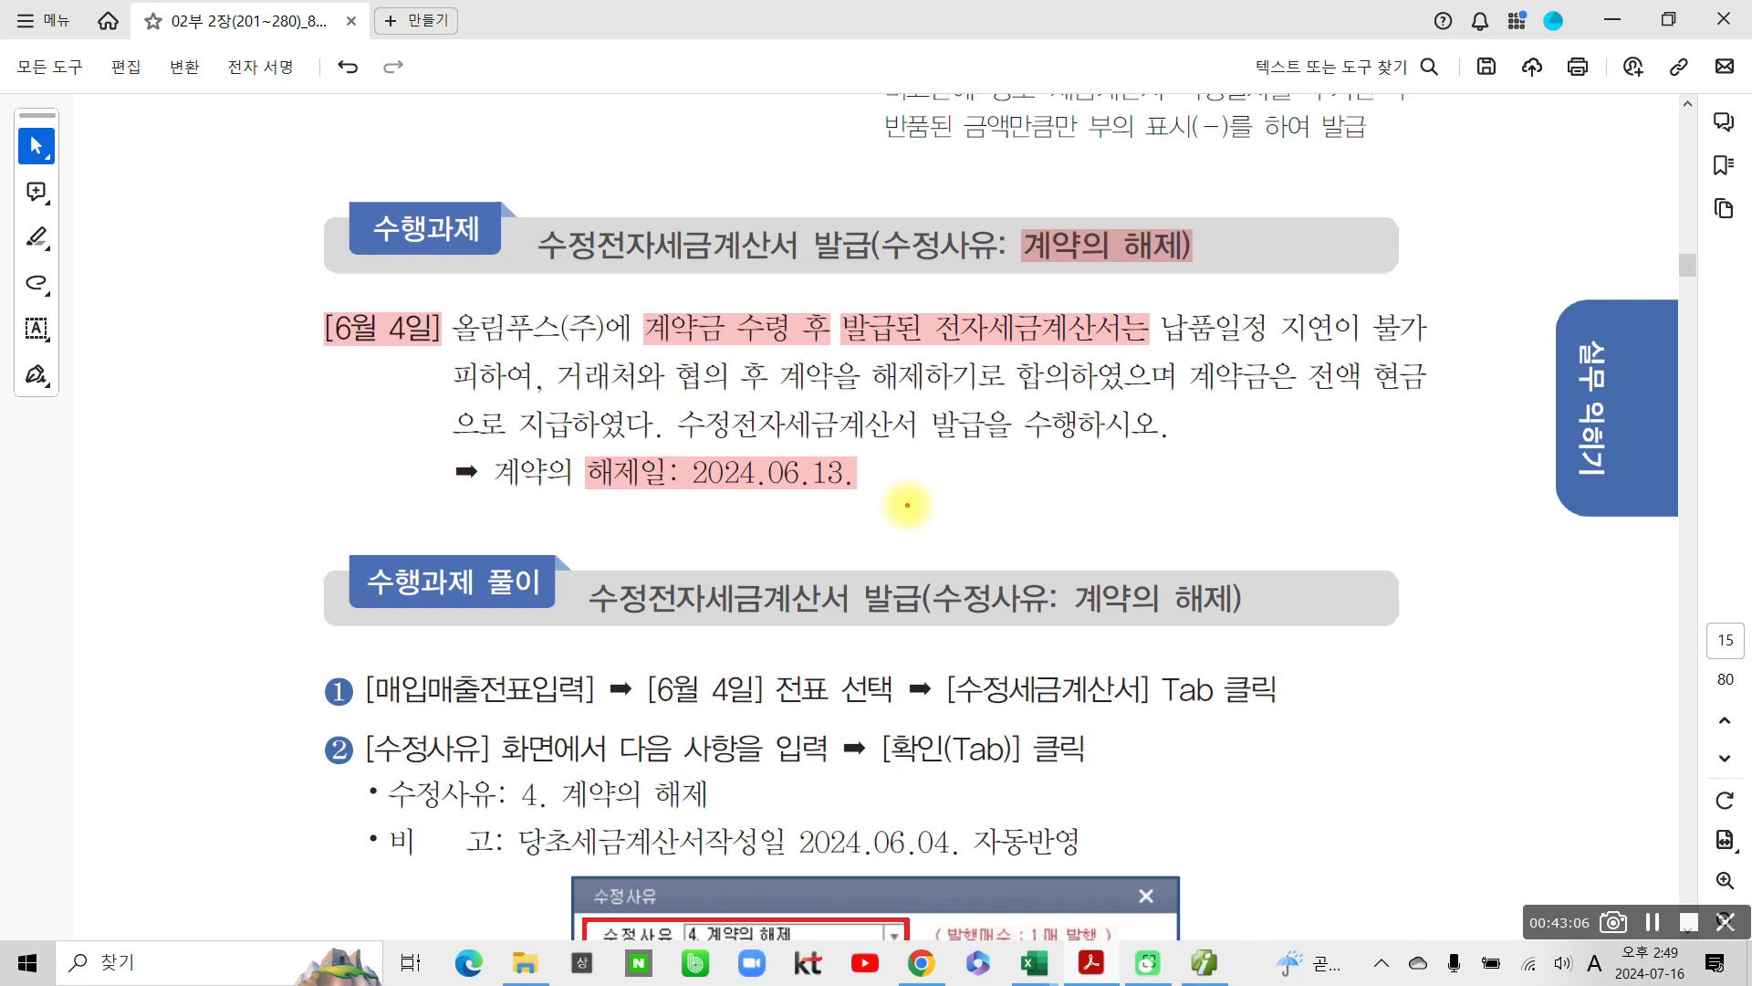
pyautogui.moveTo(749, 360)
pyautogui.mouseDown()
pyautogui.moveTo(644, 343)
pyautogui.moveTo(771, 294)
pyautogui.moveTo(760, 367)
pyautogui.mouseUp()
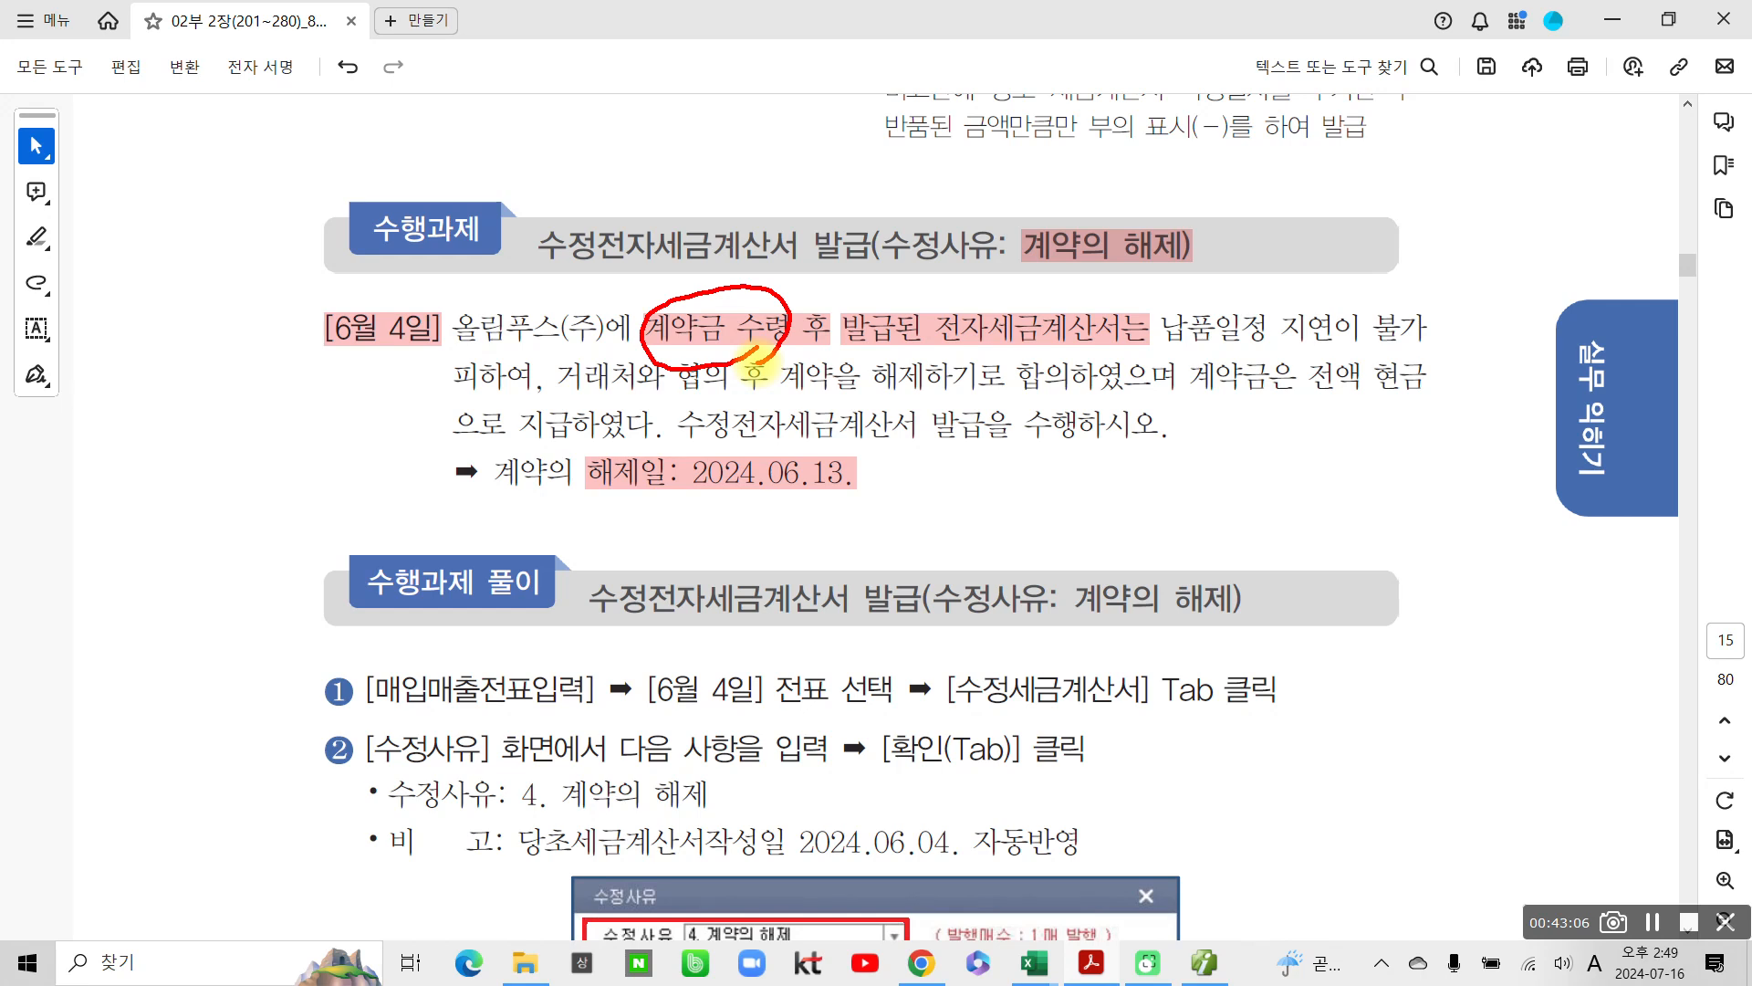
pyautogui.moveTo(315, 301)
pyautogui.mouseDown()
pyautogui.moveTo(438, 363)
pyautogui.moveTo(315, 290)
pyautogui.moveTo(288, 302)
pyautogui.mouseUp()
pyautogui.moveTo(130, 236)
pyautogui.mouseDown()
pyautogui.moveTo(129, 324)
pyautogui.moveTo(132, 301)
pyautogui.mouseUp()
pyautogui.moveTo(83, 363); pyautogui.dragTo(203, 304)
pyautogui.moveTo(137, 345); pyautogui.dragTo(155, 395)
pyautogui.moveTo(208, 298)
pyautogui.mouseDown()
pyautogui.moveTo(182, 370)
pyautogui.moveTo(217, 370)
pyautogui.mouseUp()
pyautogui.moveTo(217, 329); pyautogui.dragTo(242, 322)
pyautogui.moveTo(251, 252); pyautogui.dragTo(241, 376)
pyautogui.moveTo(58, 469)
pyautogui.mouseDown()
pyautogui.moveTo(105, 451)
pyautogui.moveTo(68, 510)
pyautogui.mouseUp()
pyautogui.moveTo(98, 456); pyautogui.dragTo(121, 488)
pyautogui.moveTo(134, 424)
pyautogui.mouseDown()
pyautogui.moveTo(140, 499)
pyautogui.moveTo(170, 436)
pyautogui.mouseUp()
pyautogui.moveTo(113, 535)
pyautogui.mouseDown()
pyautogui.moveTo(135, 515)
pyautogui.moveTo(162, 538)
pyautogui.mouseUp()
pyautogui.moveTo(168, 413); pyautogui.dragTo(193, 423)
pyautogui.moveTo(194, 442)
pyautogui.mouseDown()
pyautogui.moveTo(170, 466)
pyautogui.moveTo(216, 405)
pyautogui.moveTo(221, 481)
pyautogui.mouseUp()
pyautogui.moveTo(230, 426); pyautogui.dragTo(267, 393)
pyautogui.moveTo(211, 526); pyautogui.dragTo(237, 544)
pyautogui.moveTo(275, 434)
pyautogui.mouseDown()
pyautogui.moveTo(266, 458)
pyautogui.moveTo(276, 434)
pyautogui.mouseUp()
pyautogui.moveTo(302, 367)
pyautogui.mouseDown()
pyautogui.moveTo(308, 446)
pyautogui.moveTo(348, 469)
pyautogui.moveTo(15, 468)
pyautogui.moveTo(278, 577)
pyautogui.mouseUp()
pyautogui.moveTo(334, 254); pyautogui.dragTo(402, 194)
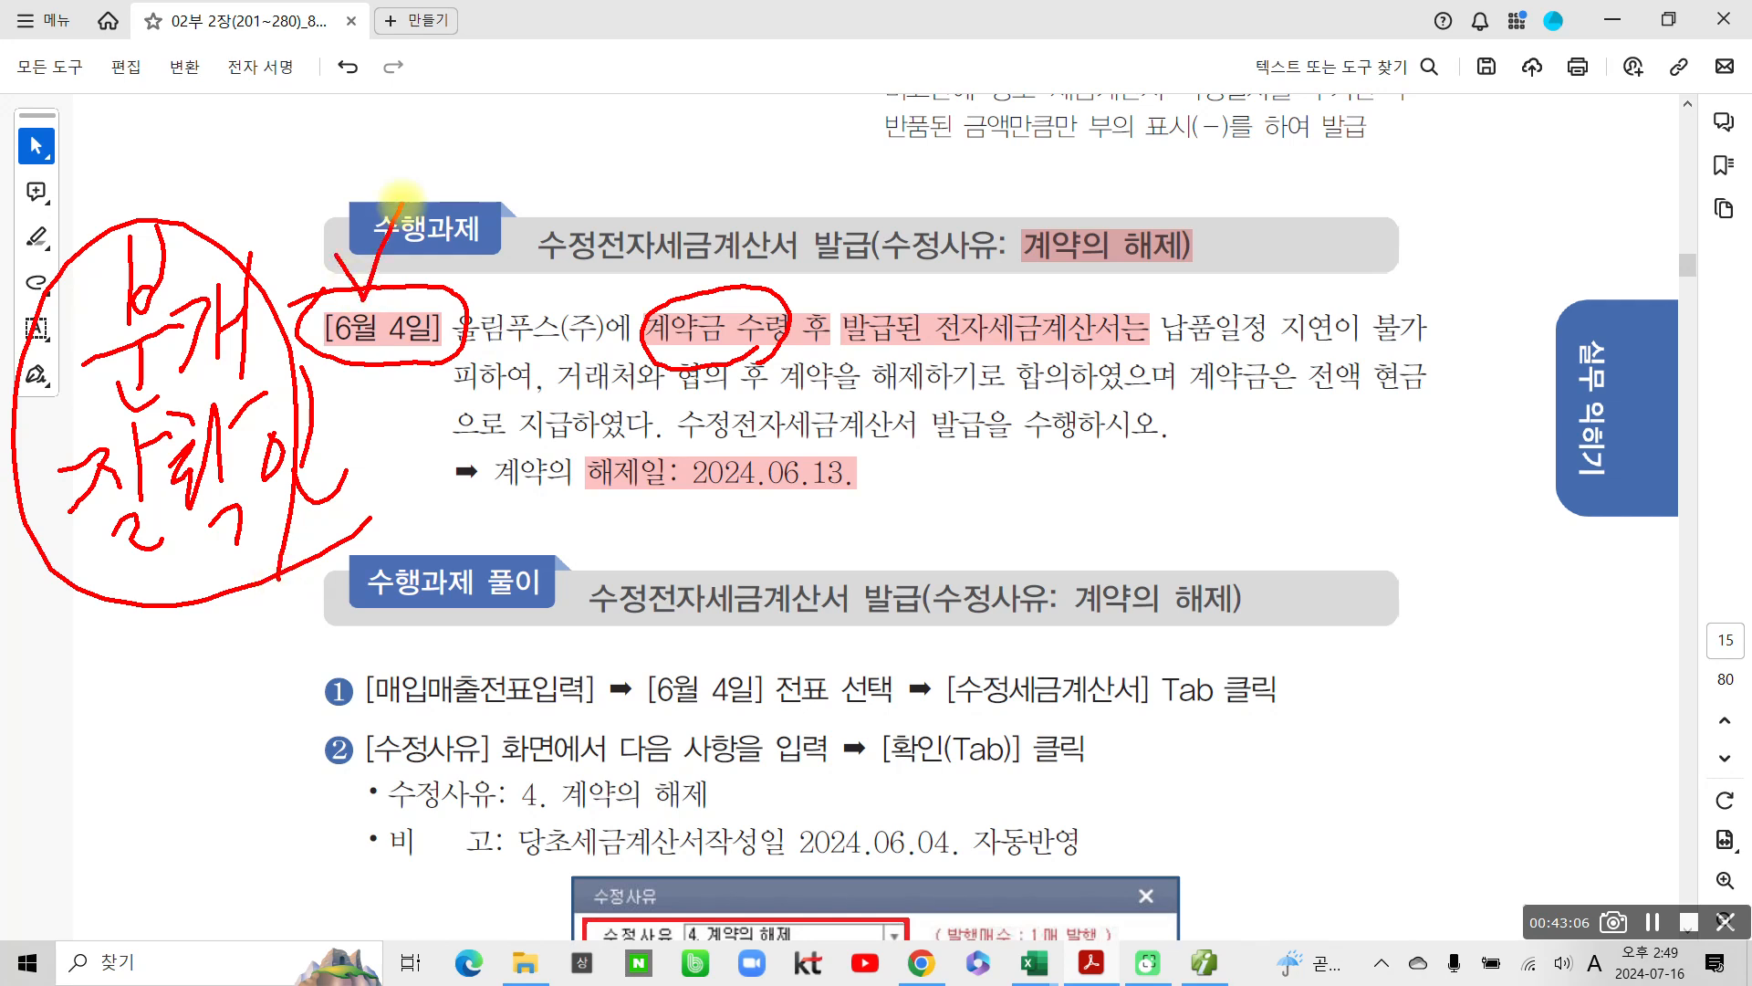
pyautogui.moveTo(684, 534)
pyautogui.mouseDown()
pyautogui.moveTo(918, 461)
pyautogui.moveTo(680, 457)
pyautogui.moveTo(676, 540)
pyautogui.mouseUp()
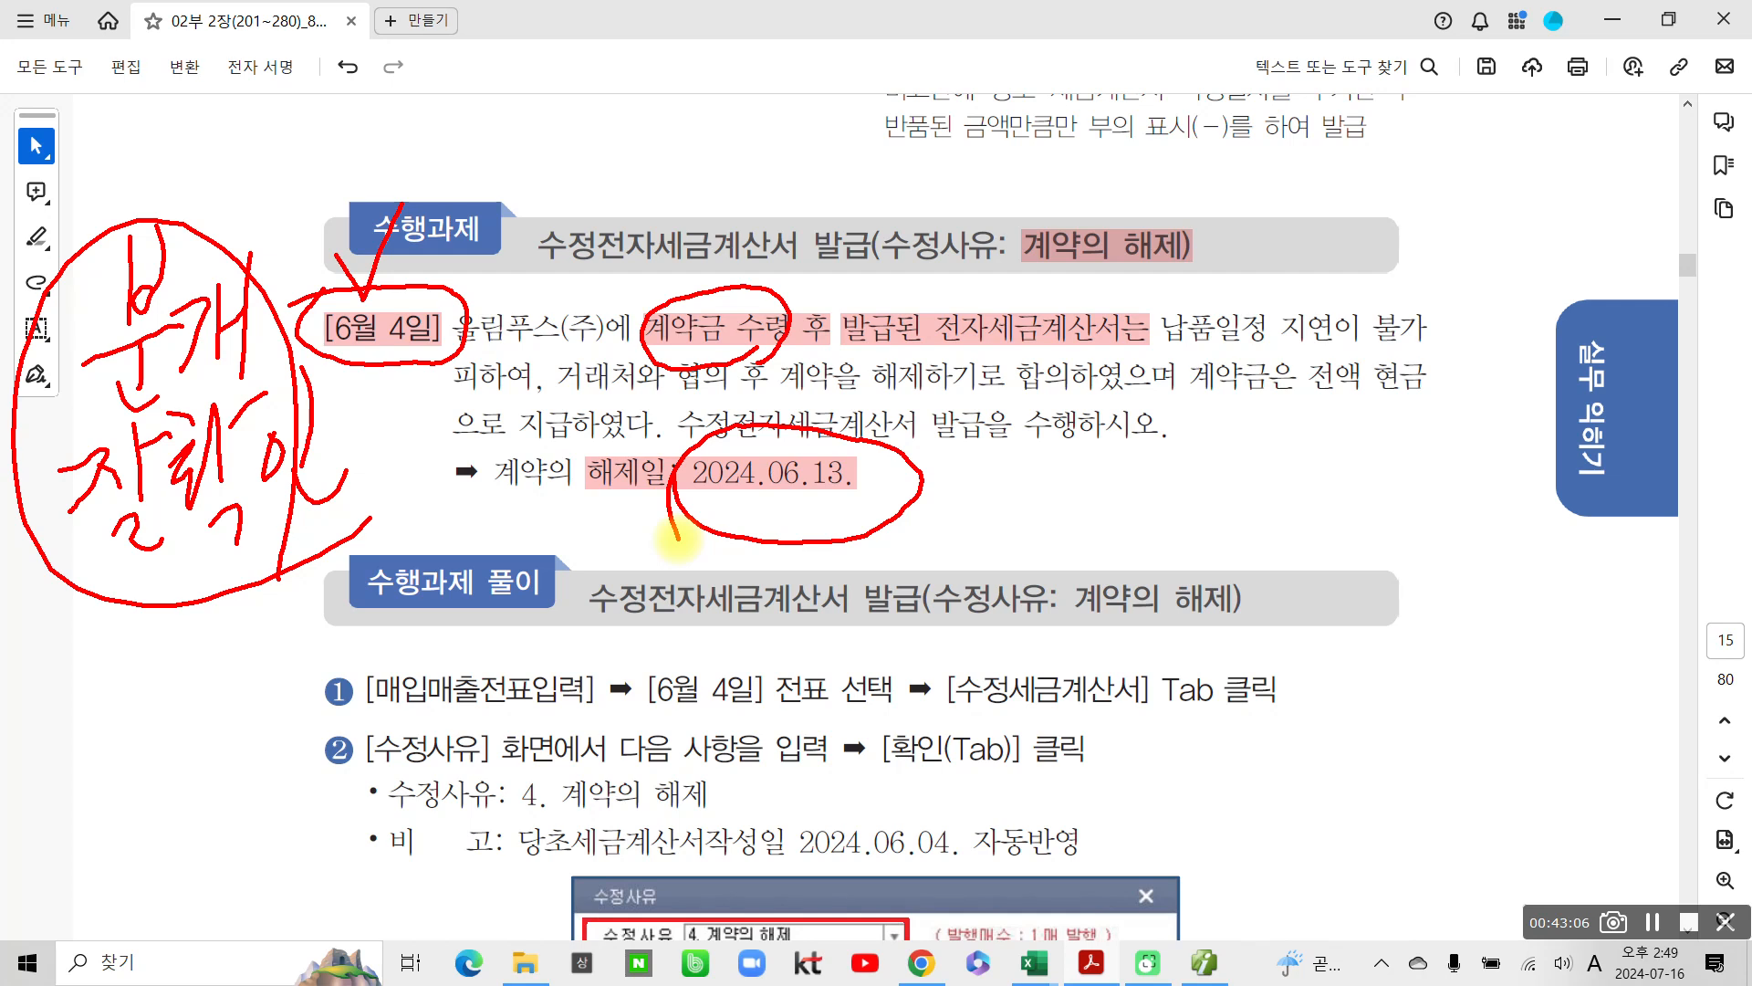
pyautogui.moveTo(1182, 350)
pyautogui.mouseDown()
pyautogui.moveTo(1241, 409)
pyautogui.moveTo(1453, 420)
pyautogui.mouseUp()
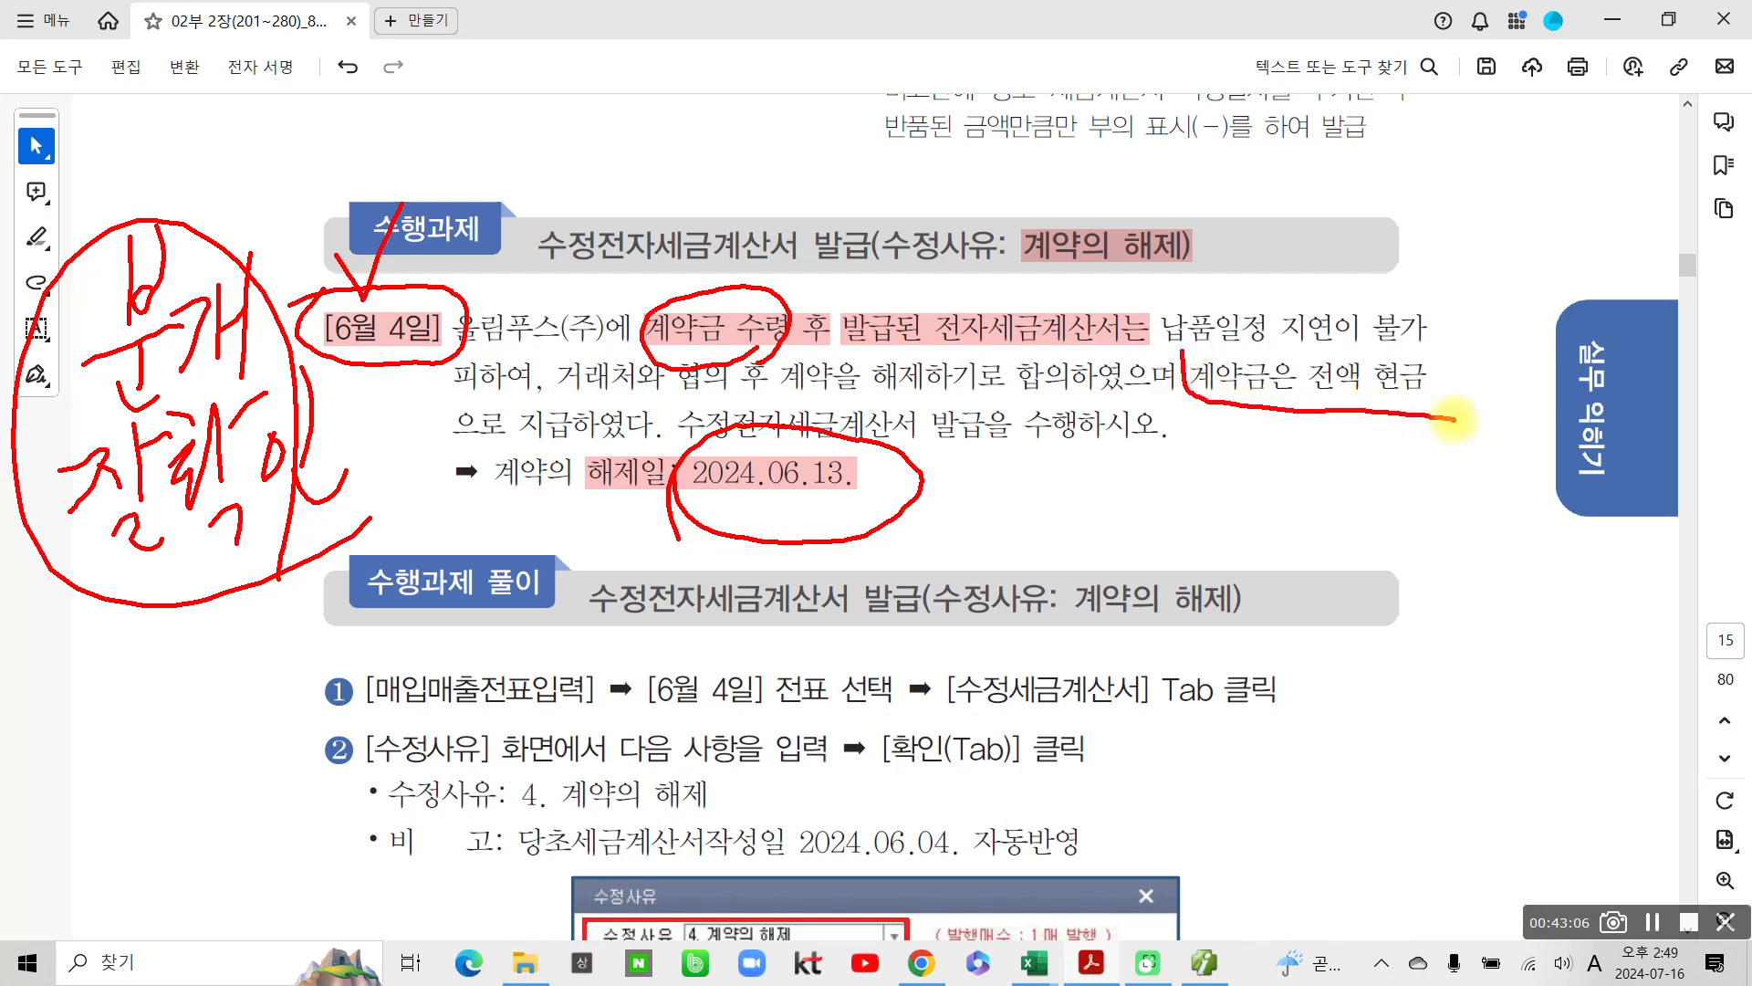
pyautogui.moveTo(431, 449)
pyautogui.mouseDown()
pyautogui.moveTo(634, 454)
pyautogui.moveTo(659, 434)
pyautogui.mouseUp()
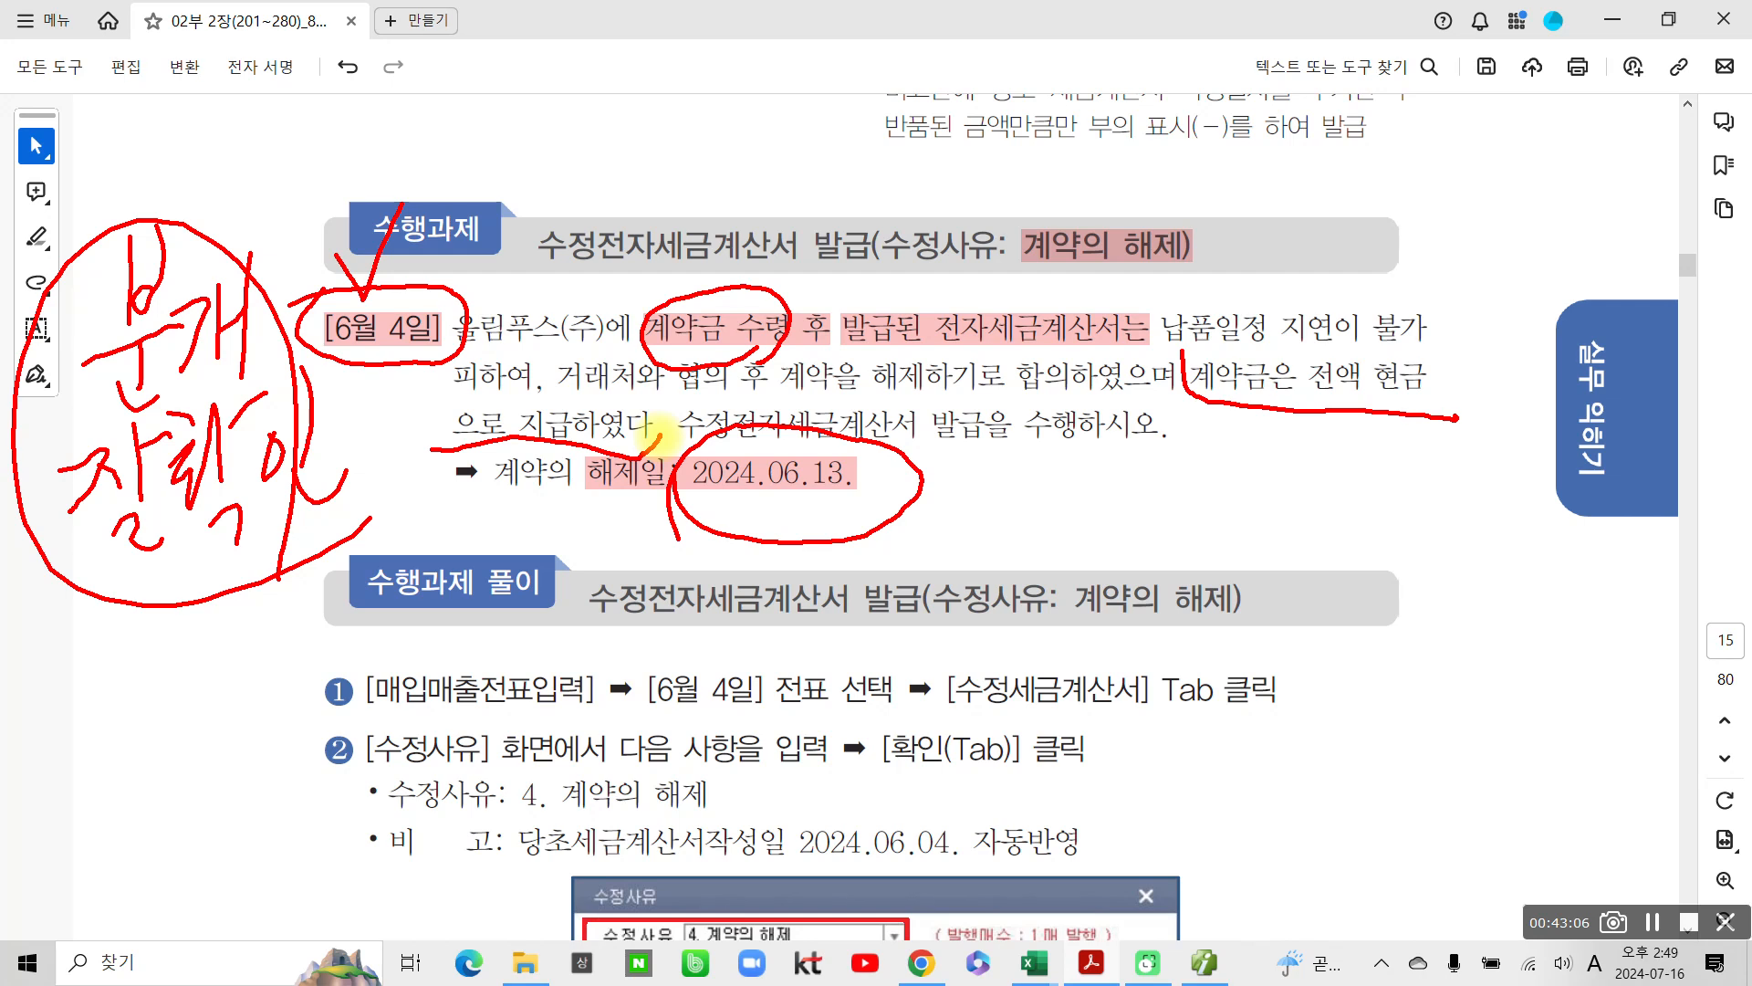
pyautogui.moveTo(863, 256)
pyautogui.mouseDown()
pyautogui.moveTo(639, 324)
pyautogui.moveTo(836, 173)
pyautogui.moveTo(850, 301)
pyautogui.mouseUp()
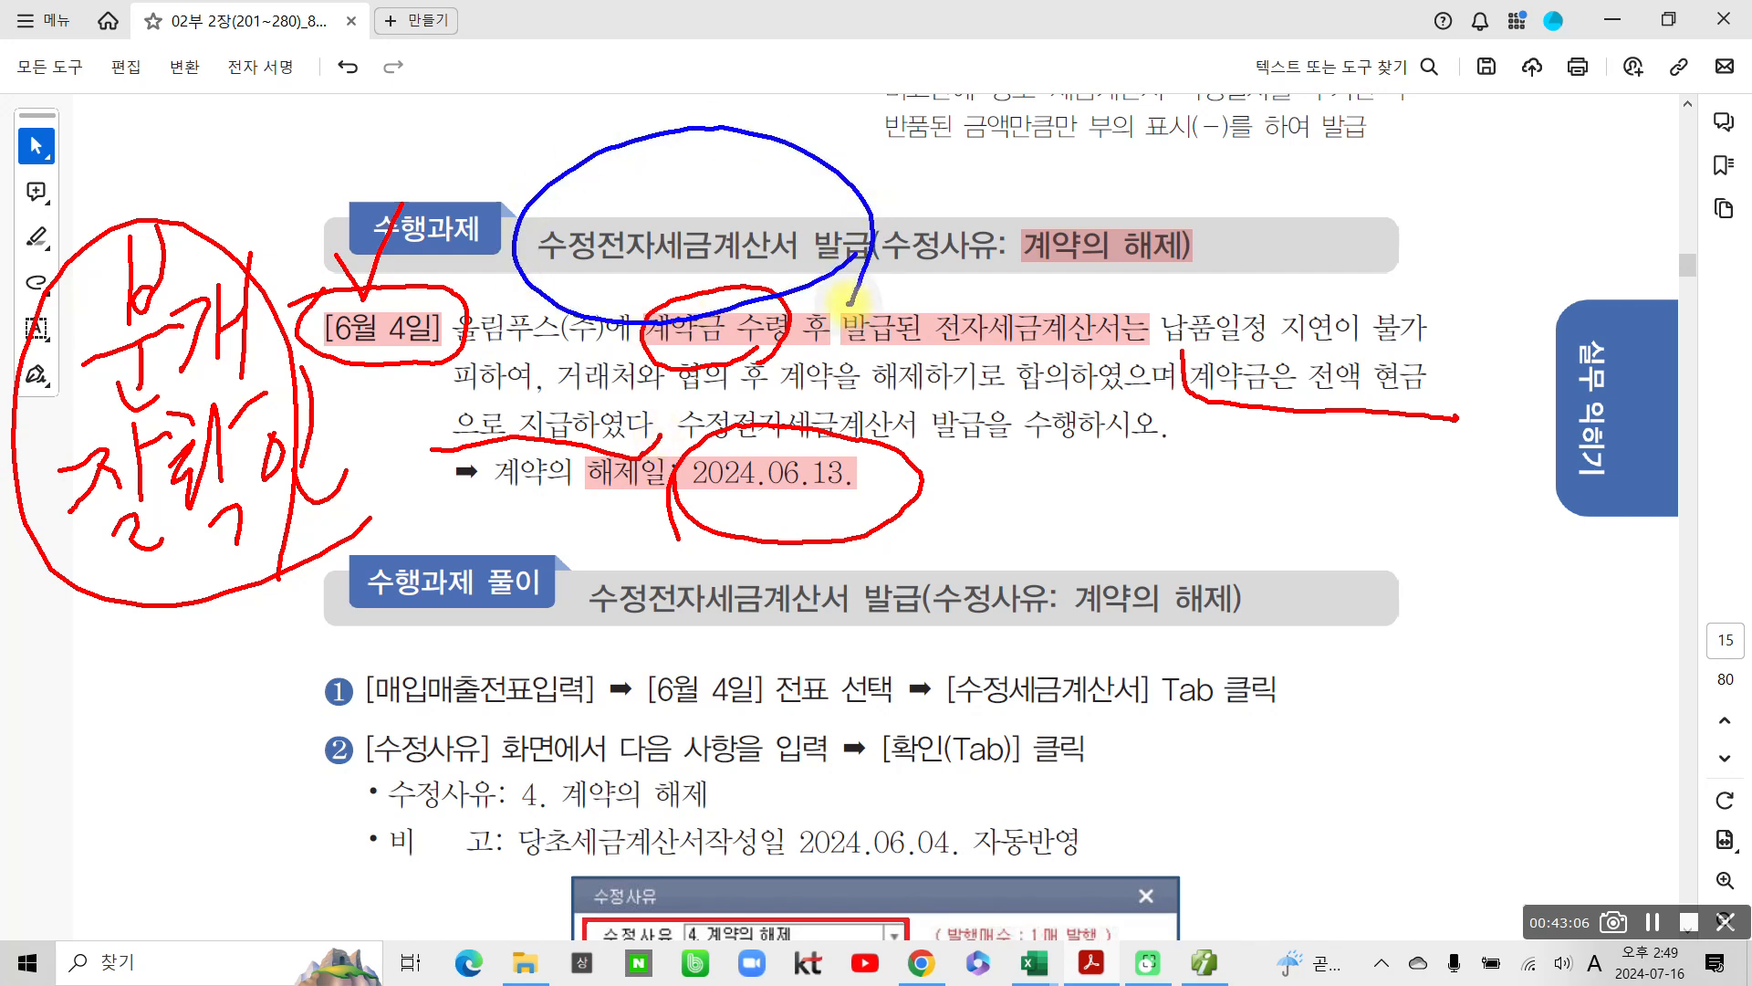
pyautogui.moveTo(1129, 304)
pyautogui.mouseDown()
pyautogui.moveTo(978, 219)
pyautogui.moveTo(1187, 264)
pyautogui.moveTo(1091, 342)
pyautogui.mouseUp()
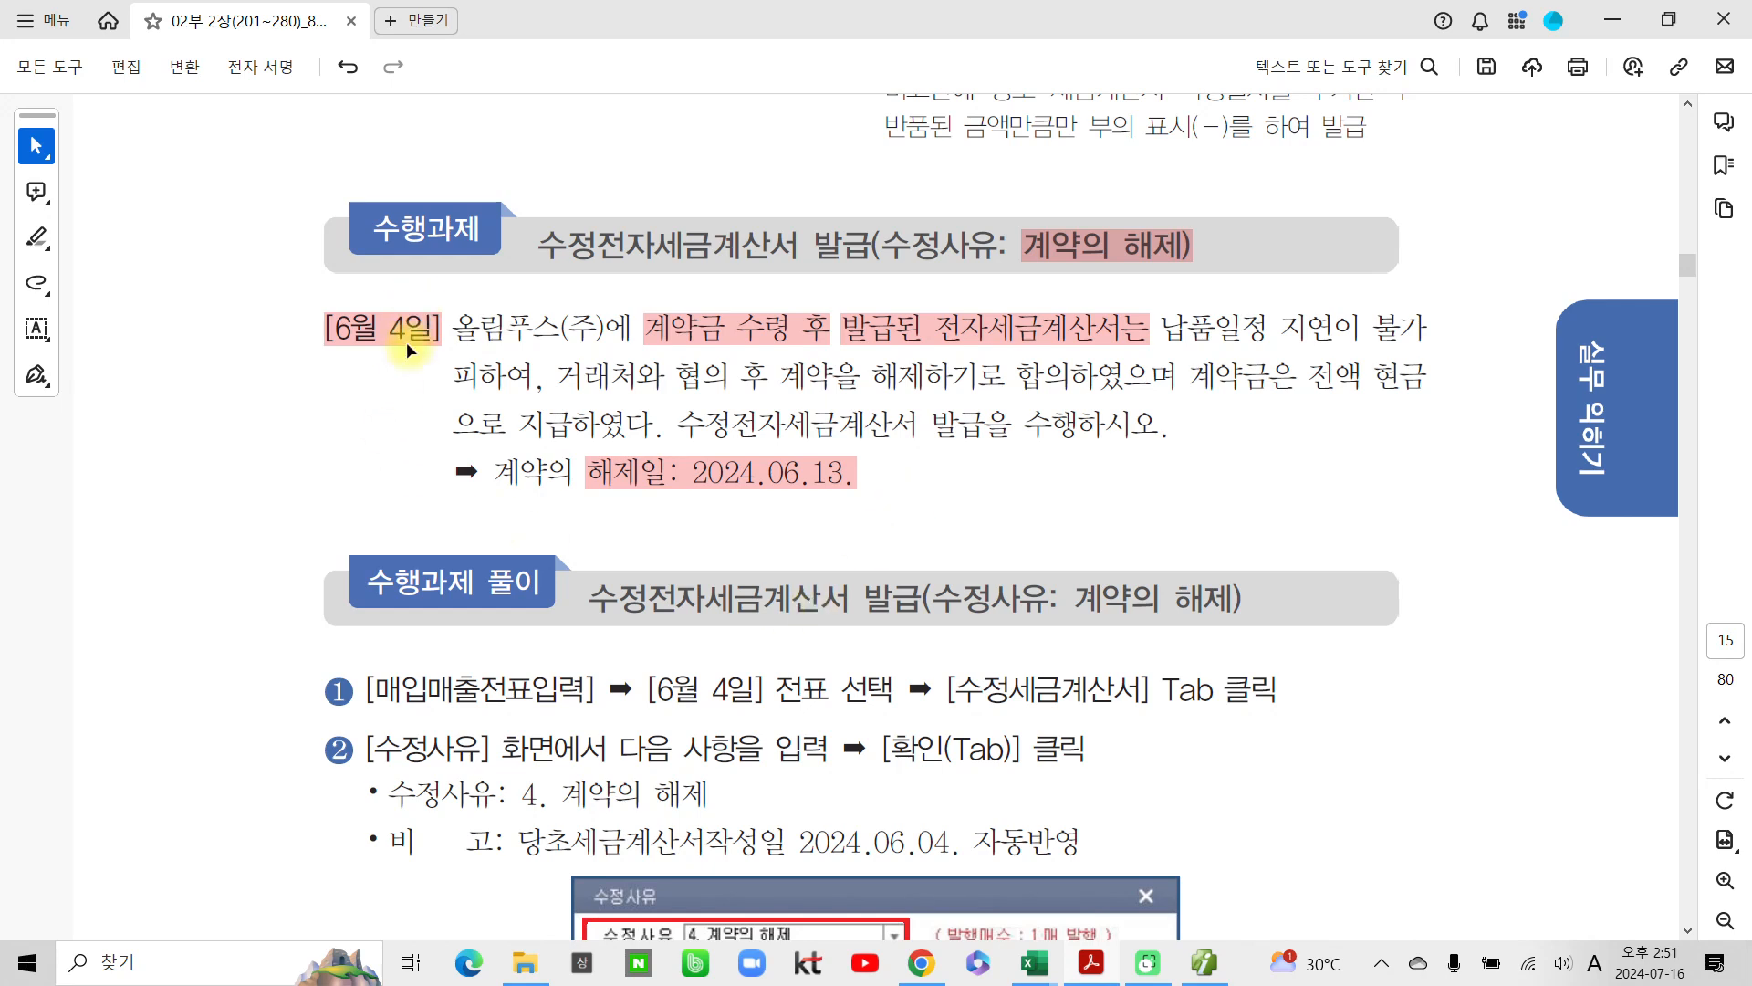
# Step: Switch to the accounting program and retrieve the June 4 올림푸스(주) 계약금 voucher in 매입매출전표입력
pyautogui.click(1198, 971)
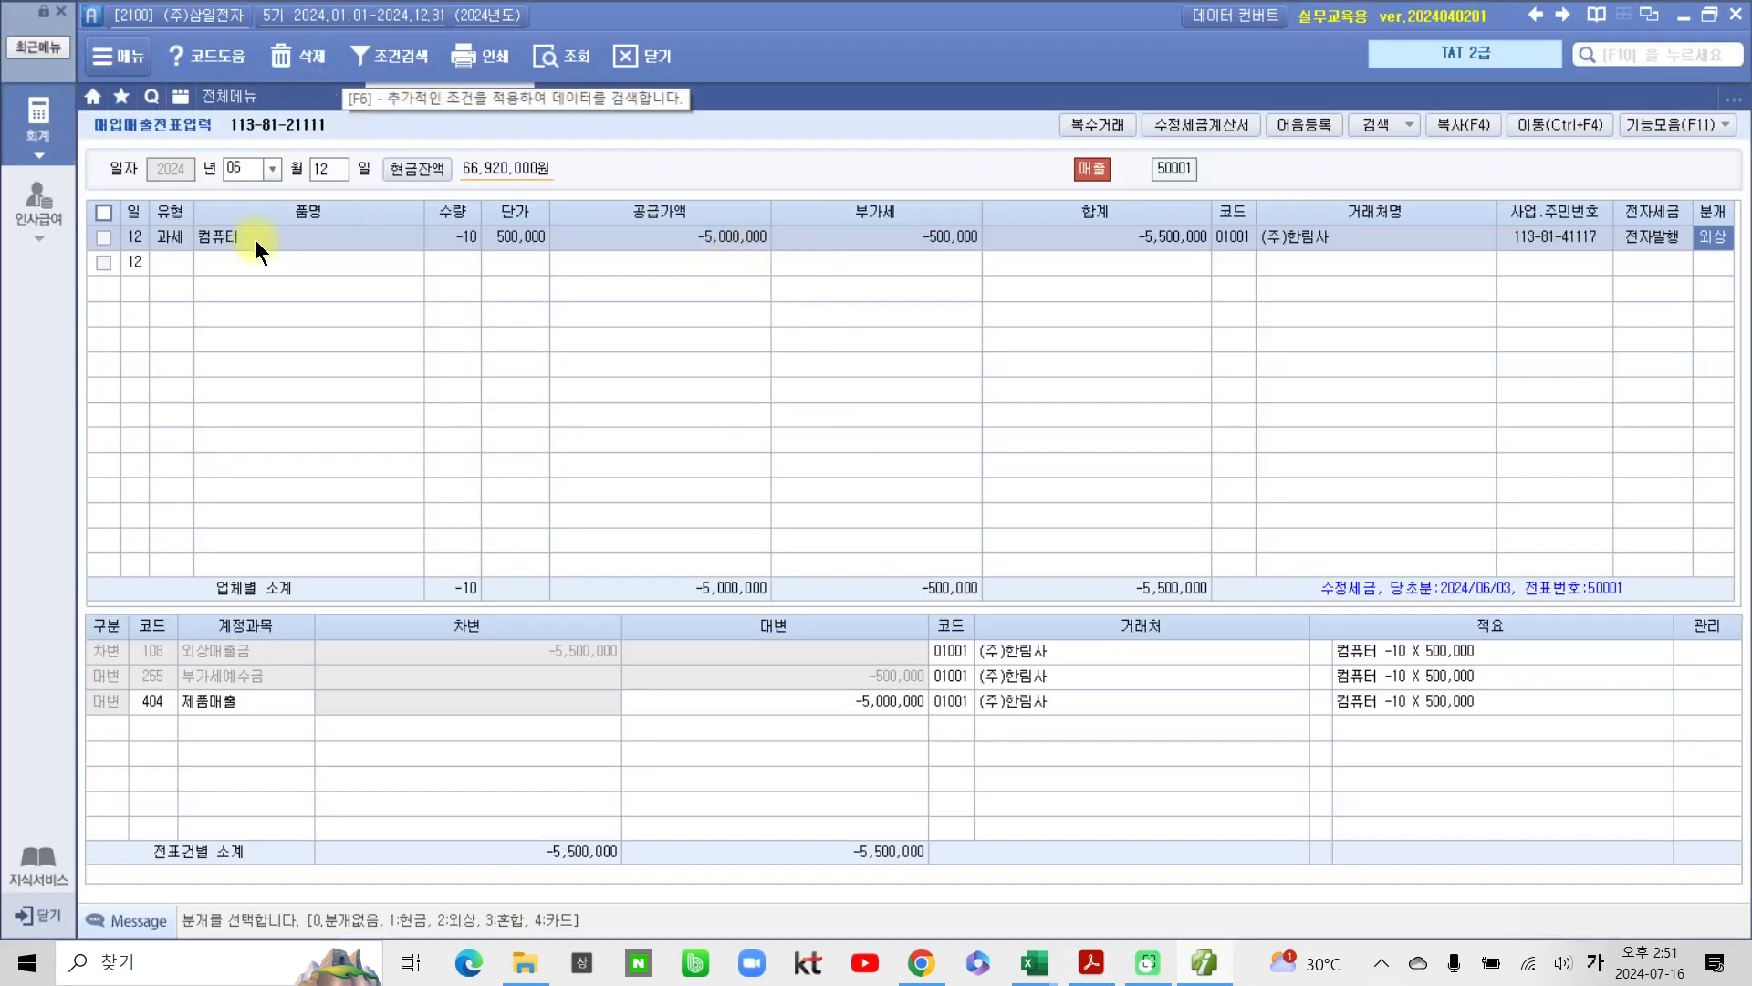
pyautogui.click(316, 170)
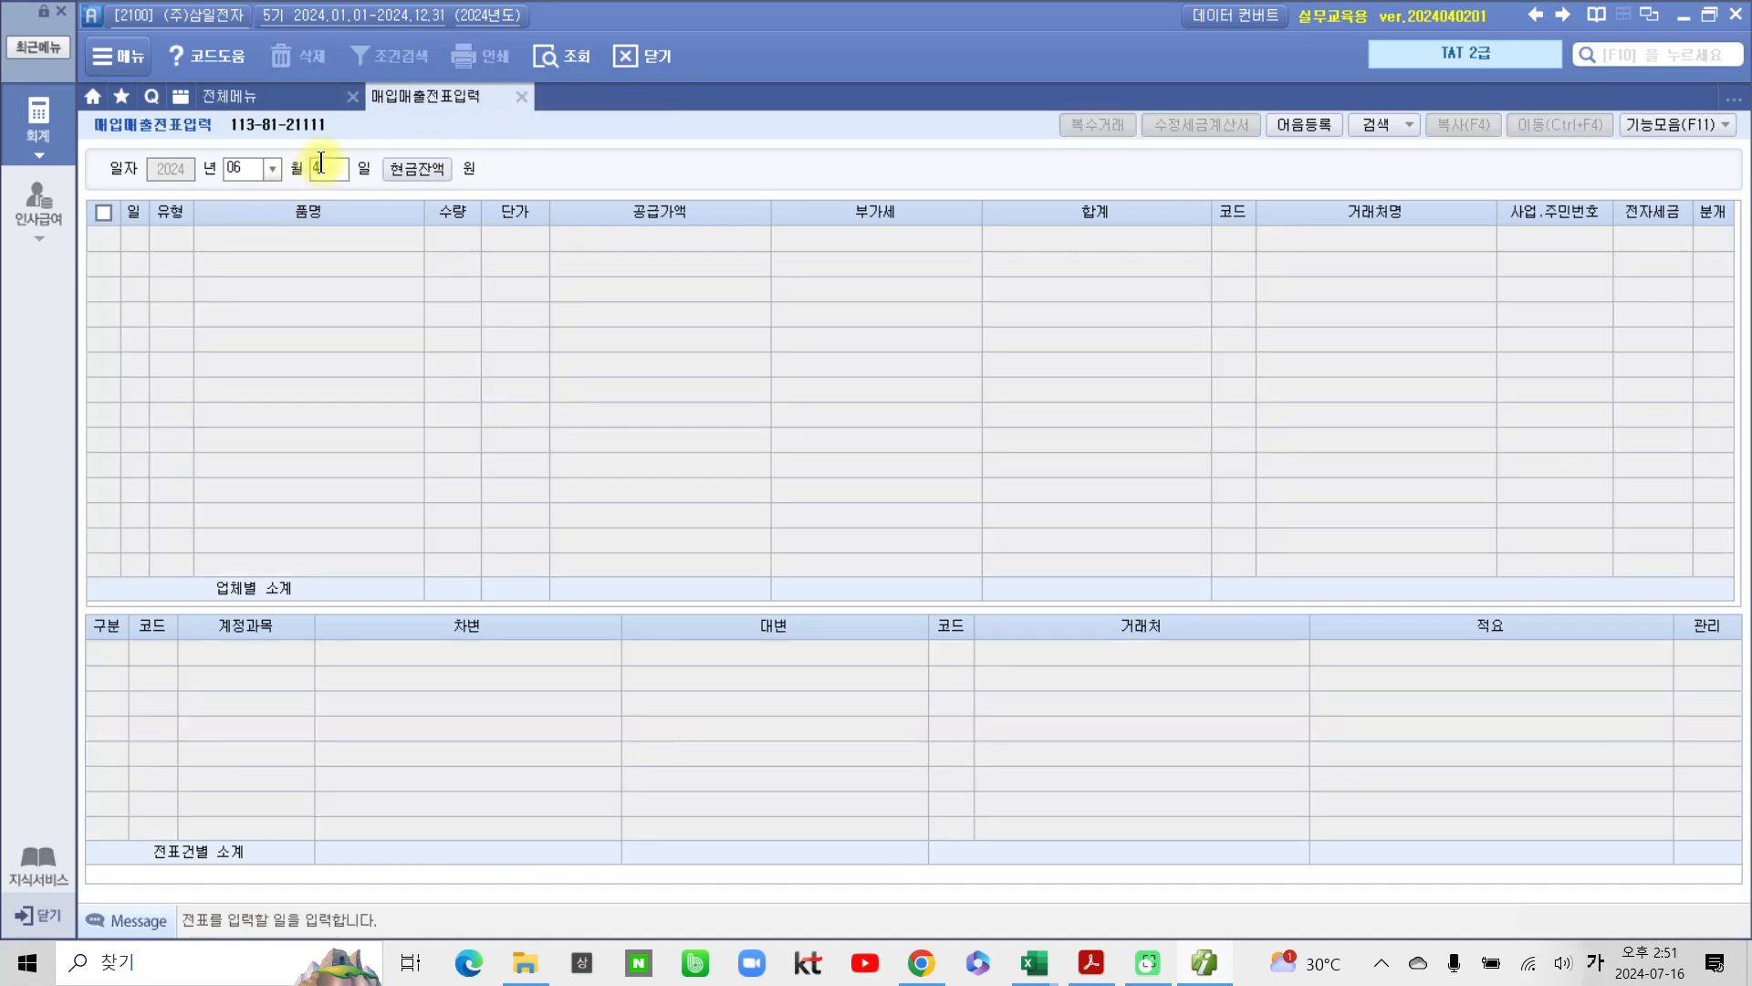
pyautogui.press('Return')
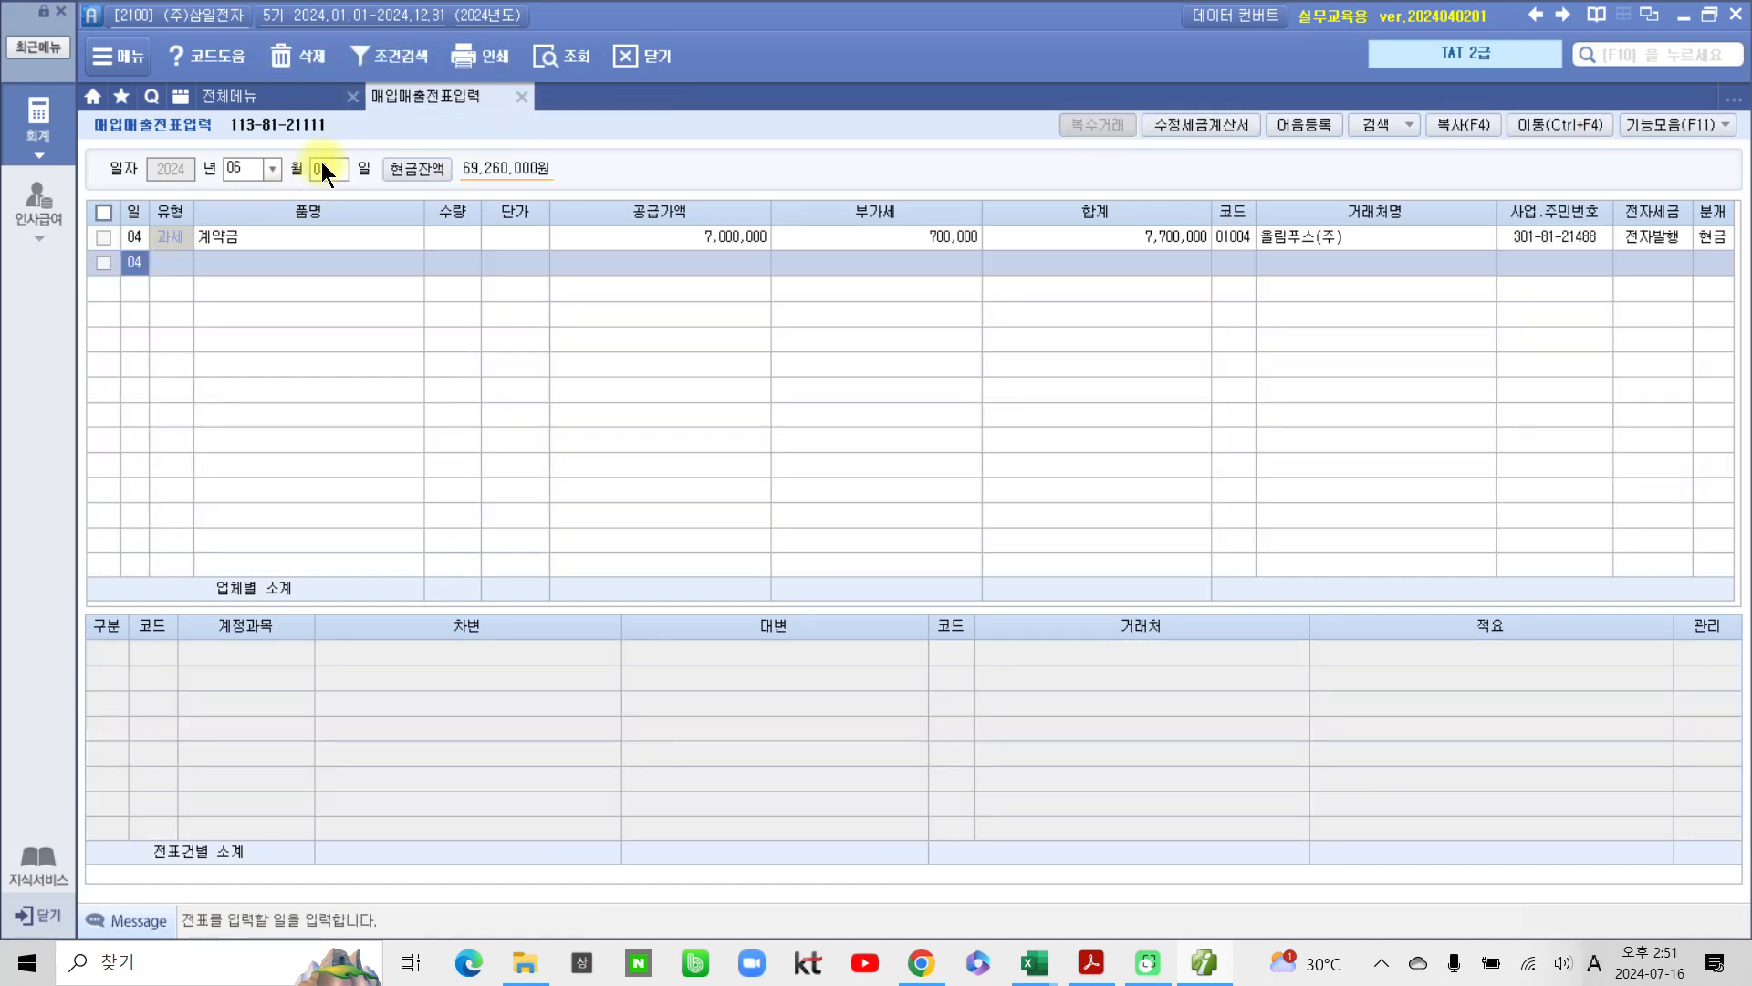
pyautogui.click(250, 236)
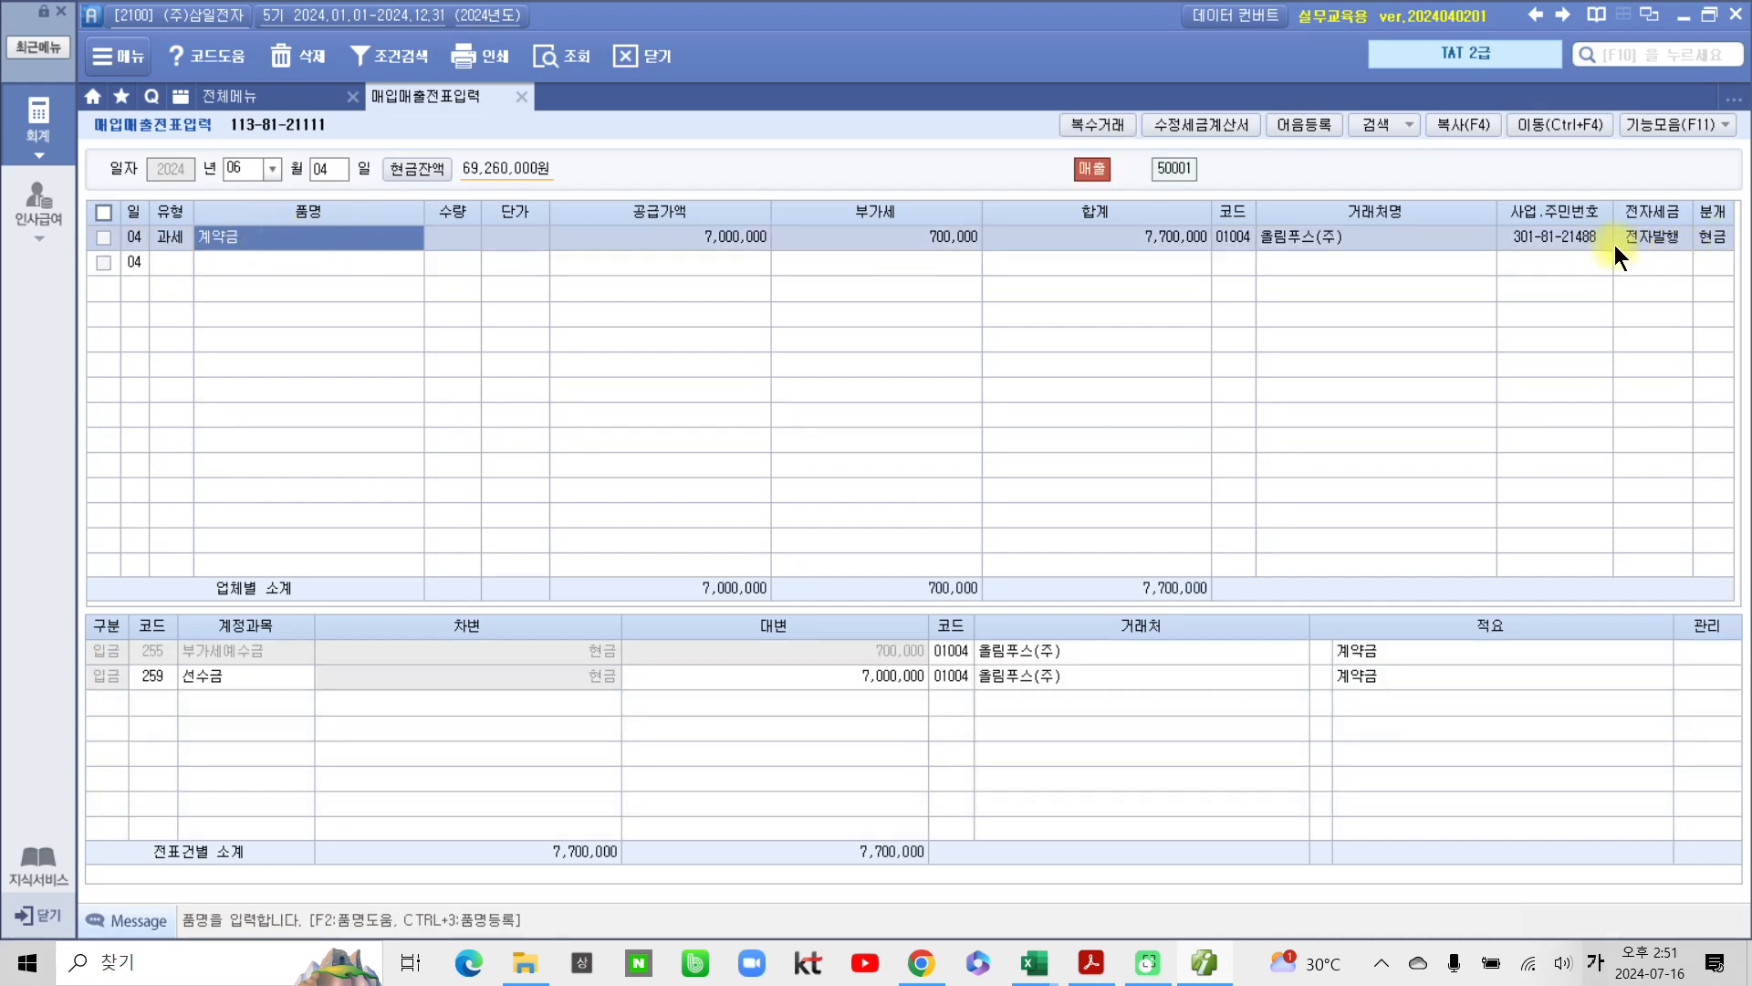
pyautogui.moveTo(1603, 187)
pyautogui.mouseDown()
pyautogui.moveTo(1670, 260)
pyautogui.moveTo(1736, 232)
pyautogui.moveTo(1693, 217)
pyautogui.moveTo(1700, 258)
pyautogui.mouseUp()
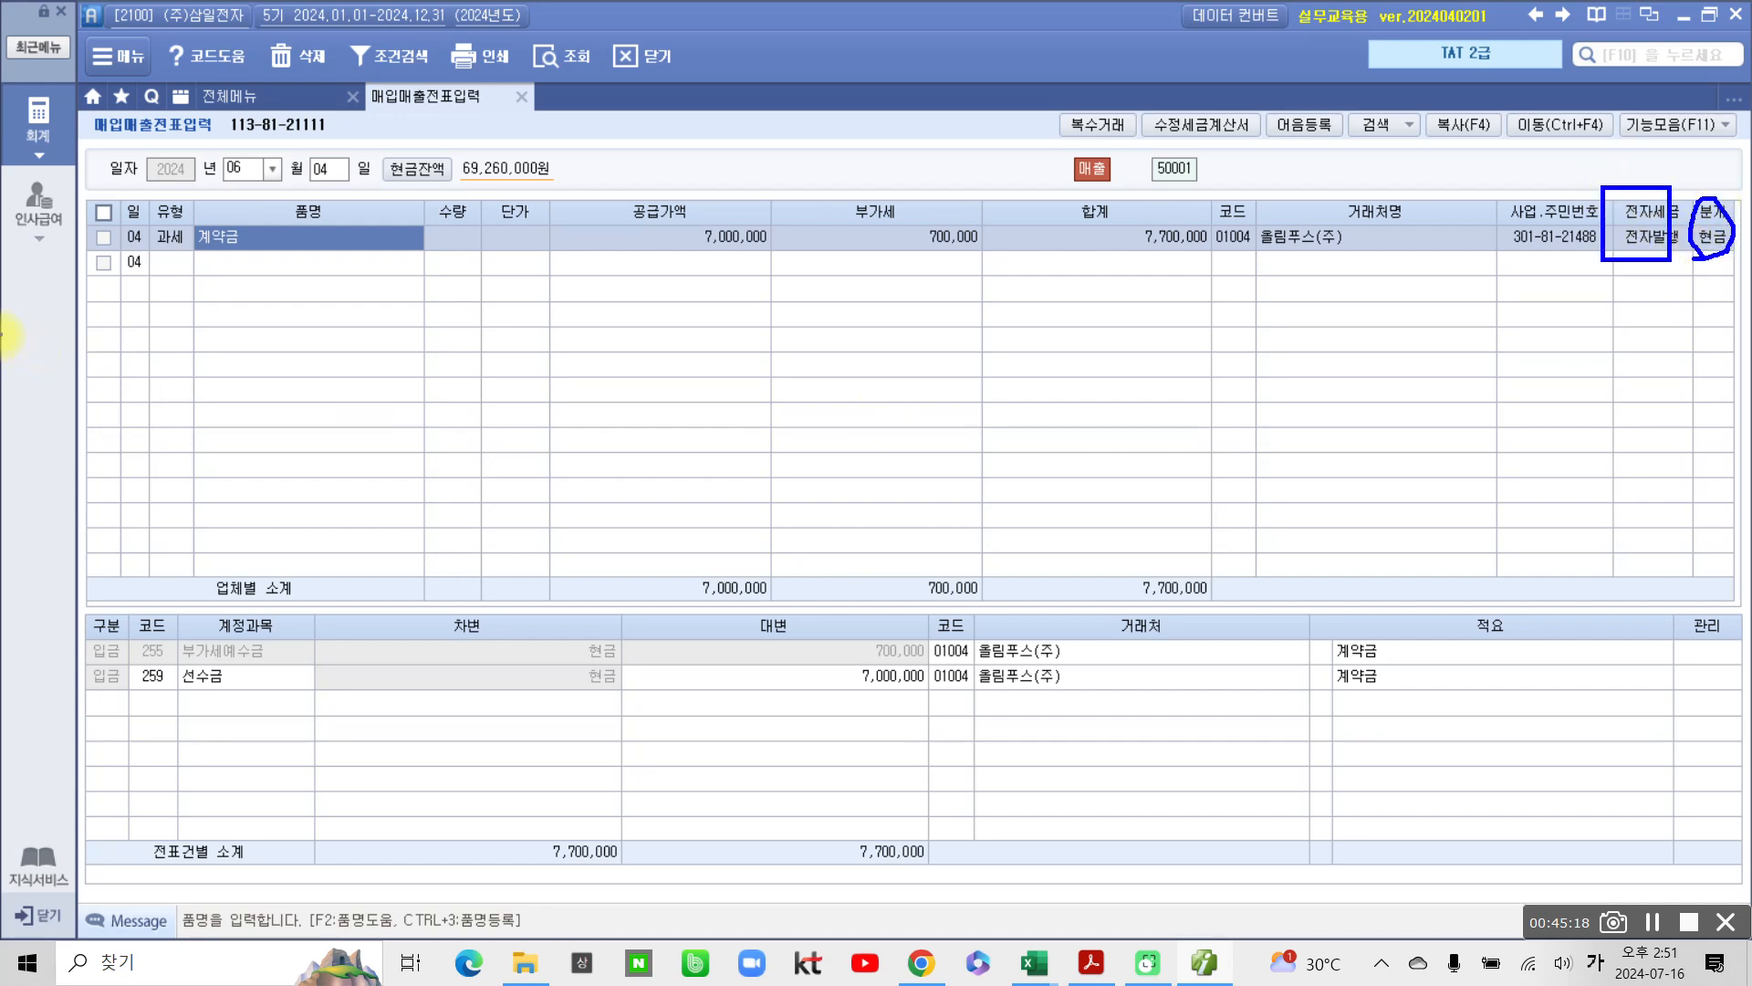
pyautogui.moveTo(109, 568)
pyautogui.mouseDown()
pyautogui.moveTo(82, 607)
pyautogui.moveTo(73, 698)
pyautogui.moveTo(721, 776)
pyautogui.moveTo(1050, 698)
pyautogui.moveTo(512, 553)
pyautogui.moveTo(8, 568)
pyautogui.mouseUp()
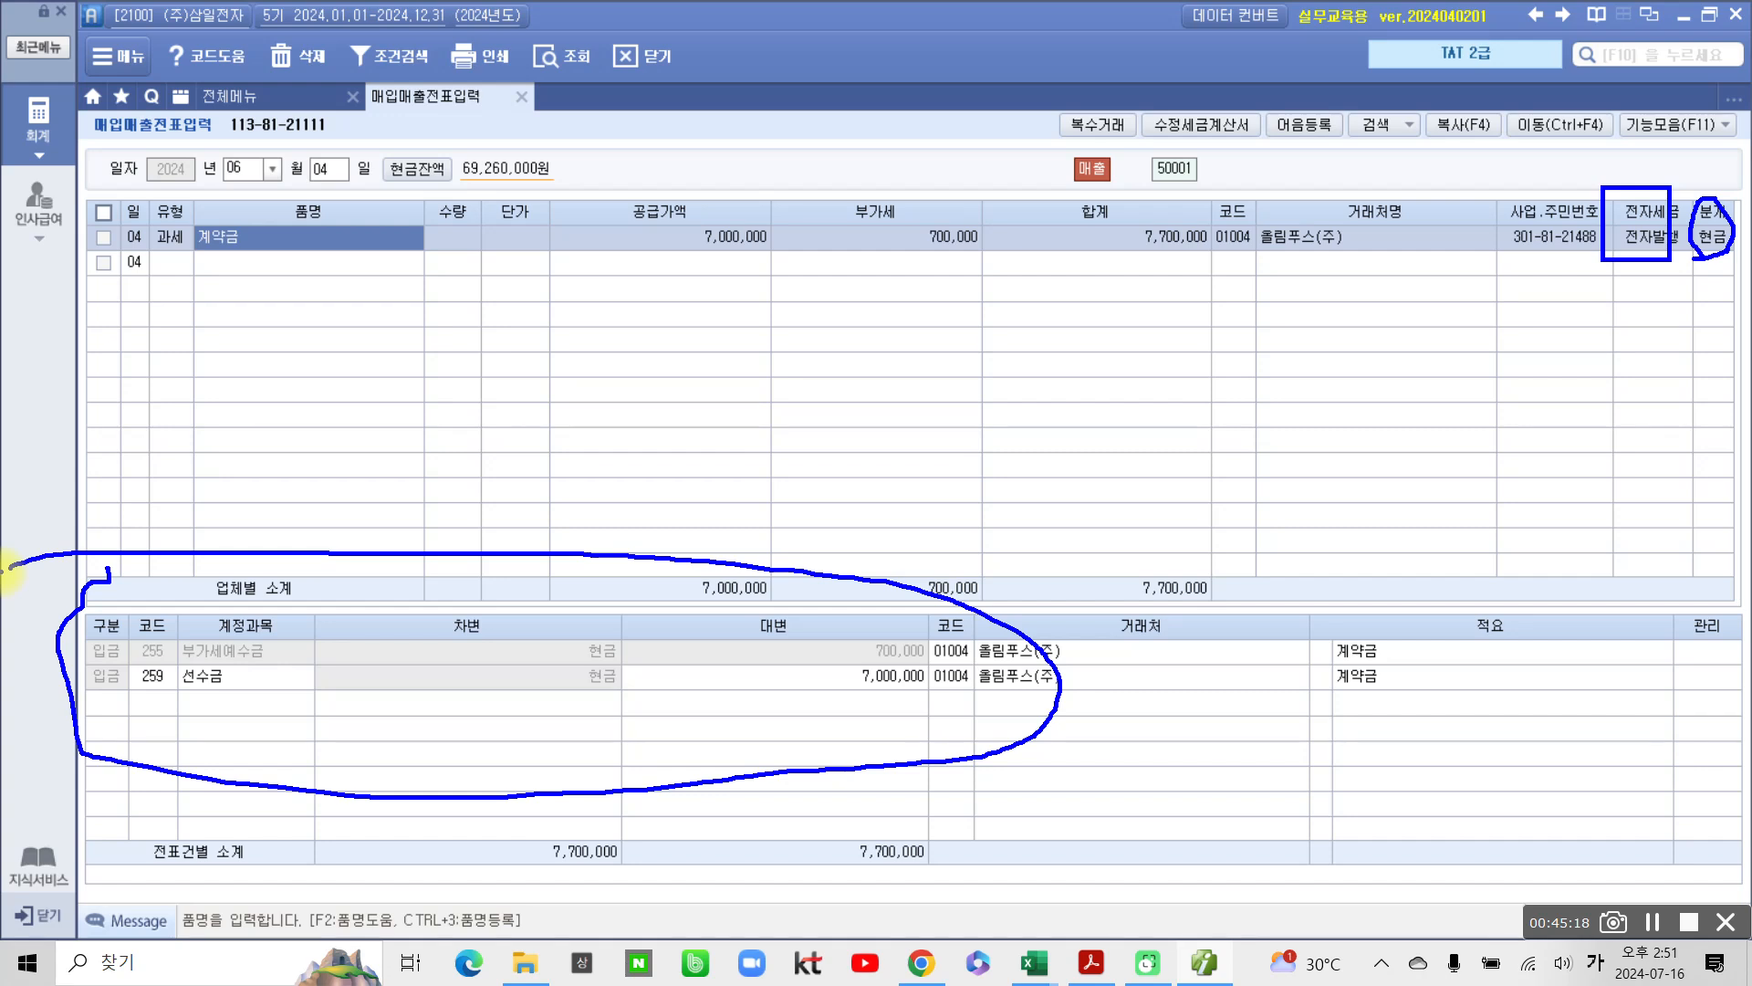
pyautogui.moveTo(652, 894)
pyautogui.mouseDown()
pyautogui.moveTo(525, 896)
pyautogui.moveTo(663, 922)
pyautogui.mouseUp()
pyautogui.moveTo(636, 738)
pyautogui.mouseDown()
pyautogui.moveTo(641, 723)
pyautogui.moveTo(641, 739)
pyautogui.mouseUp()
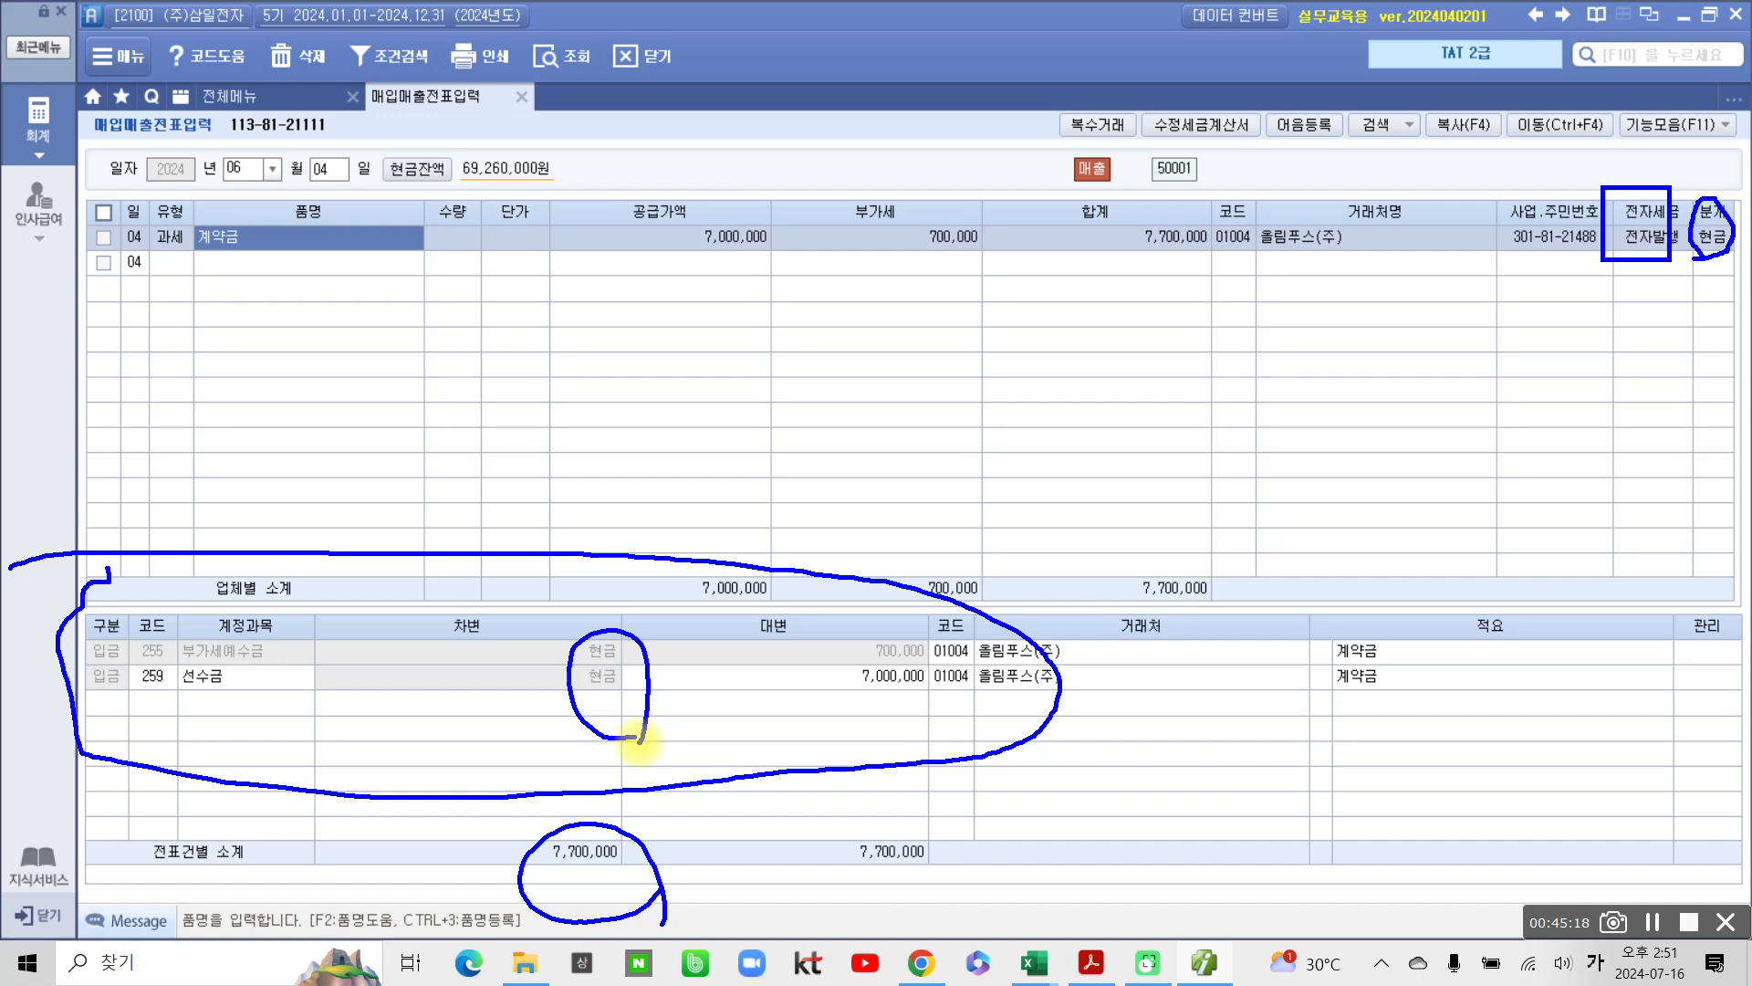
pyautogui.moveTo(839, 620)
pyautogui.mouseDown()
pyautogui.moveTo(873, 621)
pyautogui.moveTo(797, 693)
pyautogui.moveTo(832, 676)
pyautogui.mouseUp()
pyautogui.moveTo(241, 682); pyautogui.dragTo(265, 713)
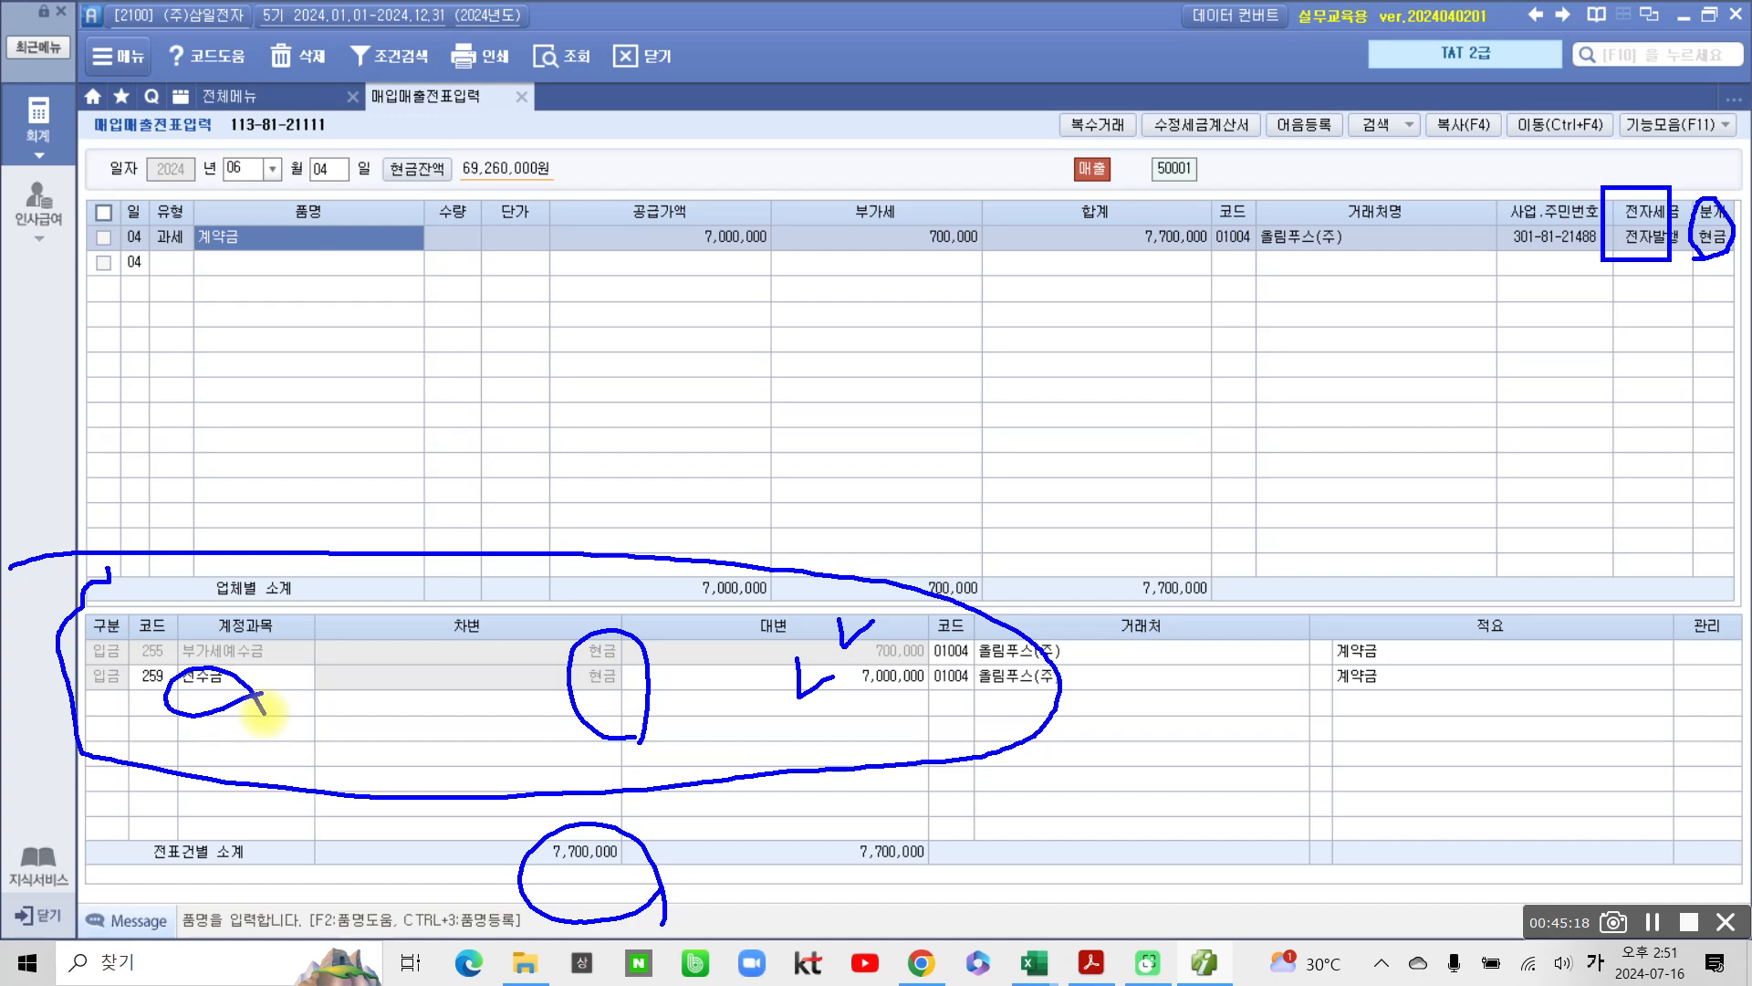
pyautogui.press('Escape')
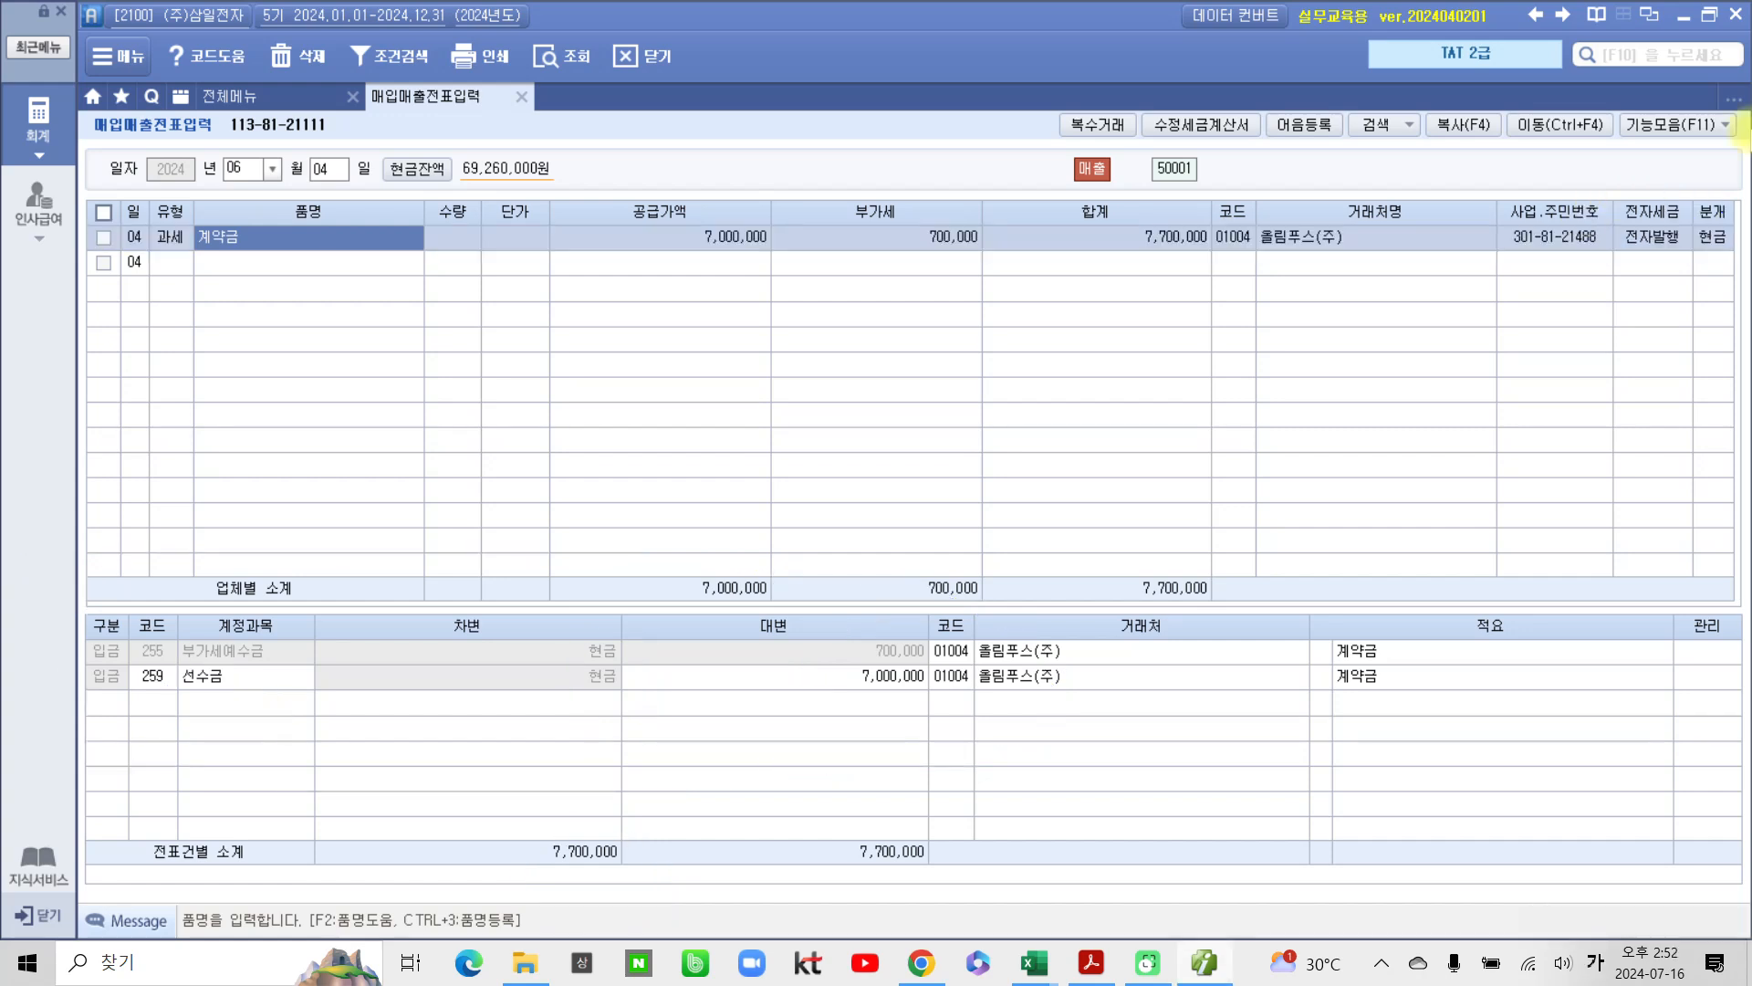
# Step: Start an amended tax invoice for the June 4 올림푸스(주) voucher with the reason 4. 계약의 해제
pyautogui.click(103, 237)
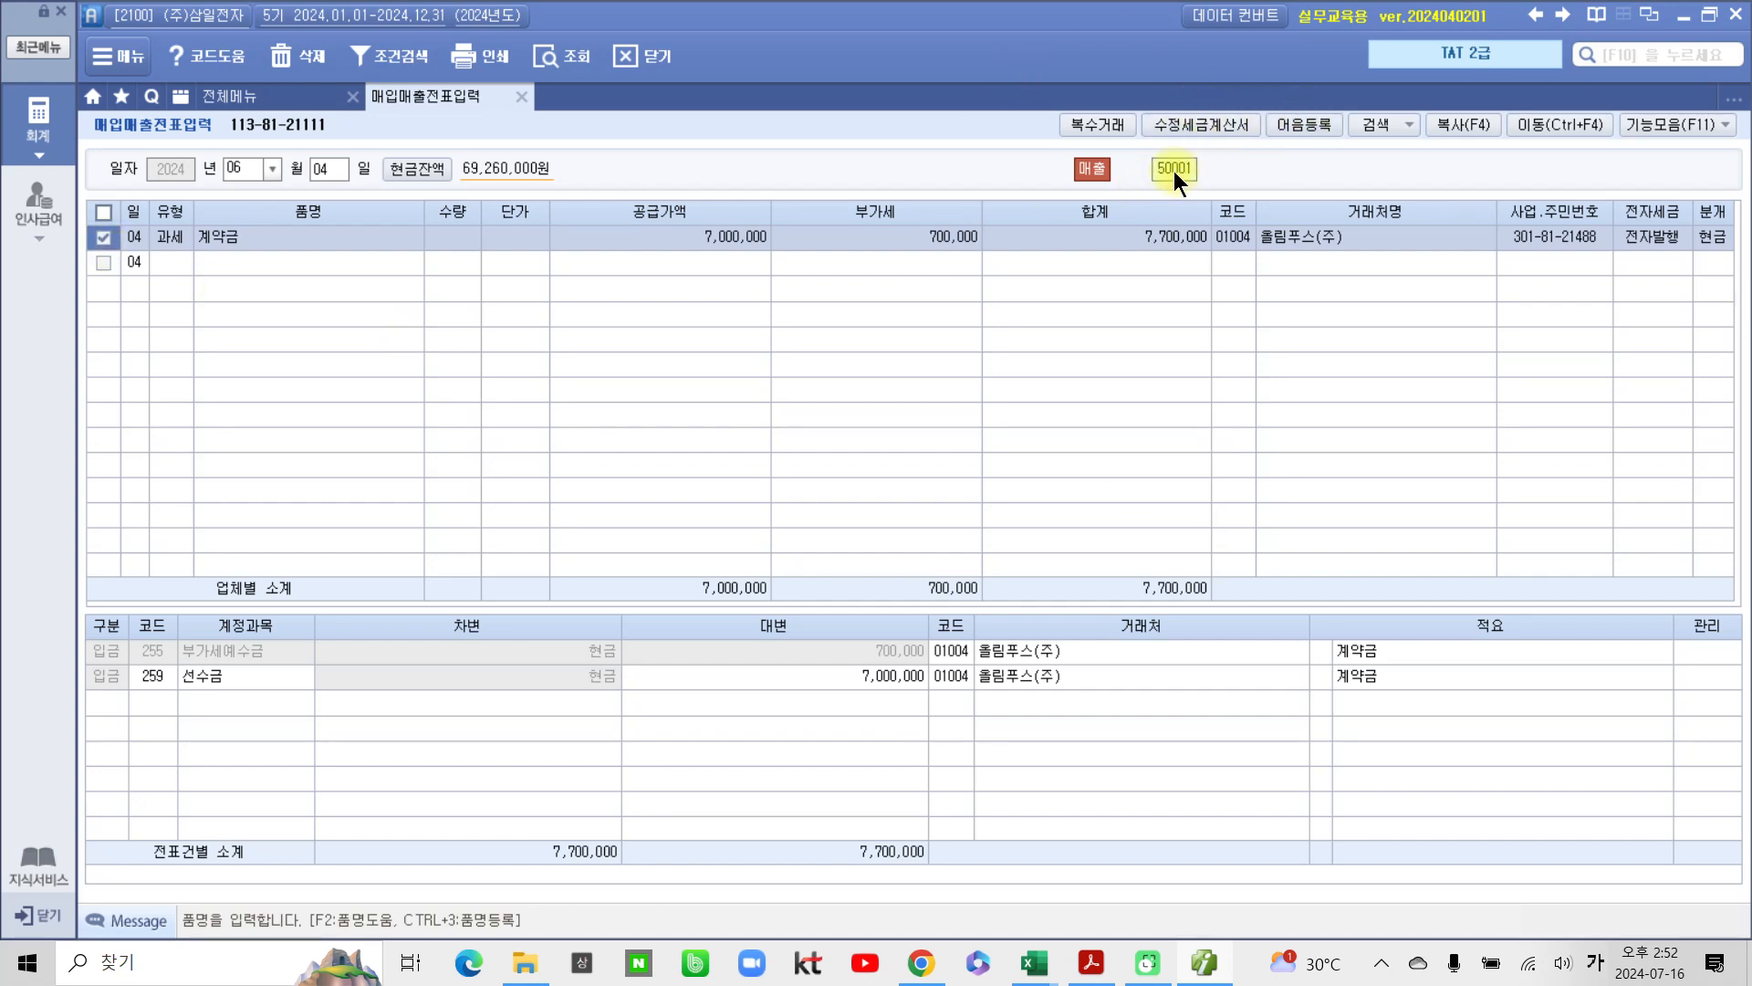
pyautogui.click(1203, 123)
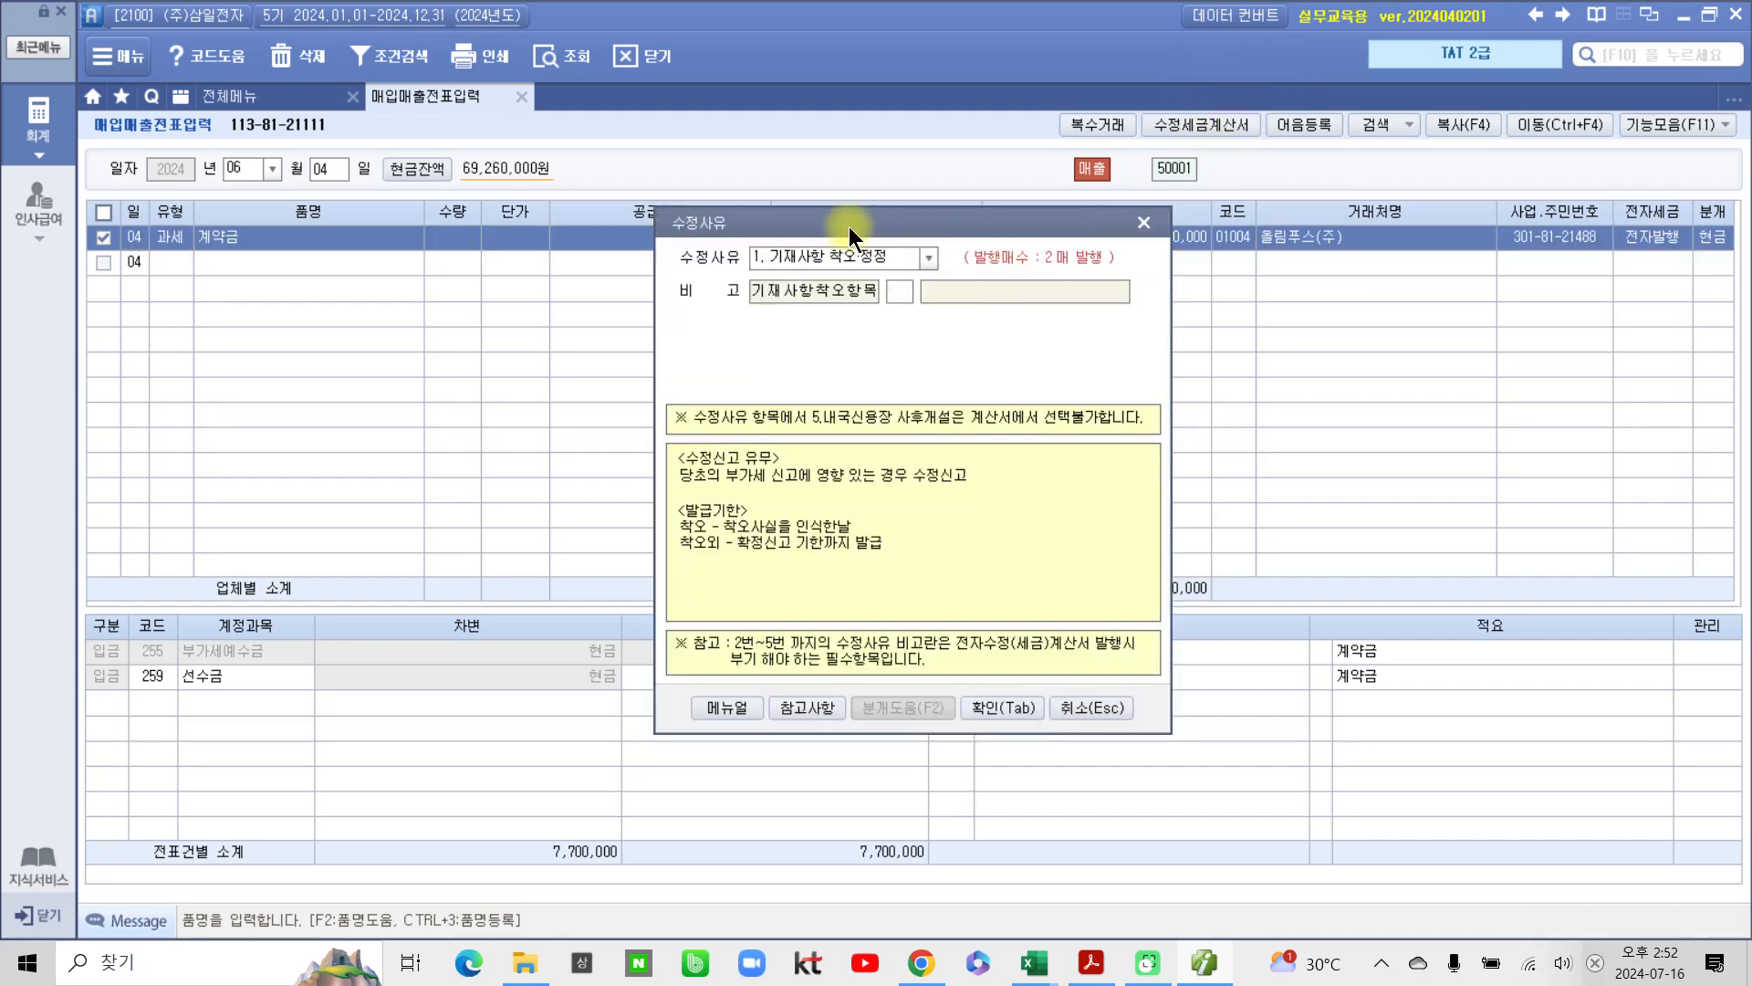
pyautogui.moveTo(849, 226); pyautogui.dragTo(752, 216)
pyautogui.click(830, 246)
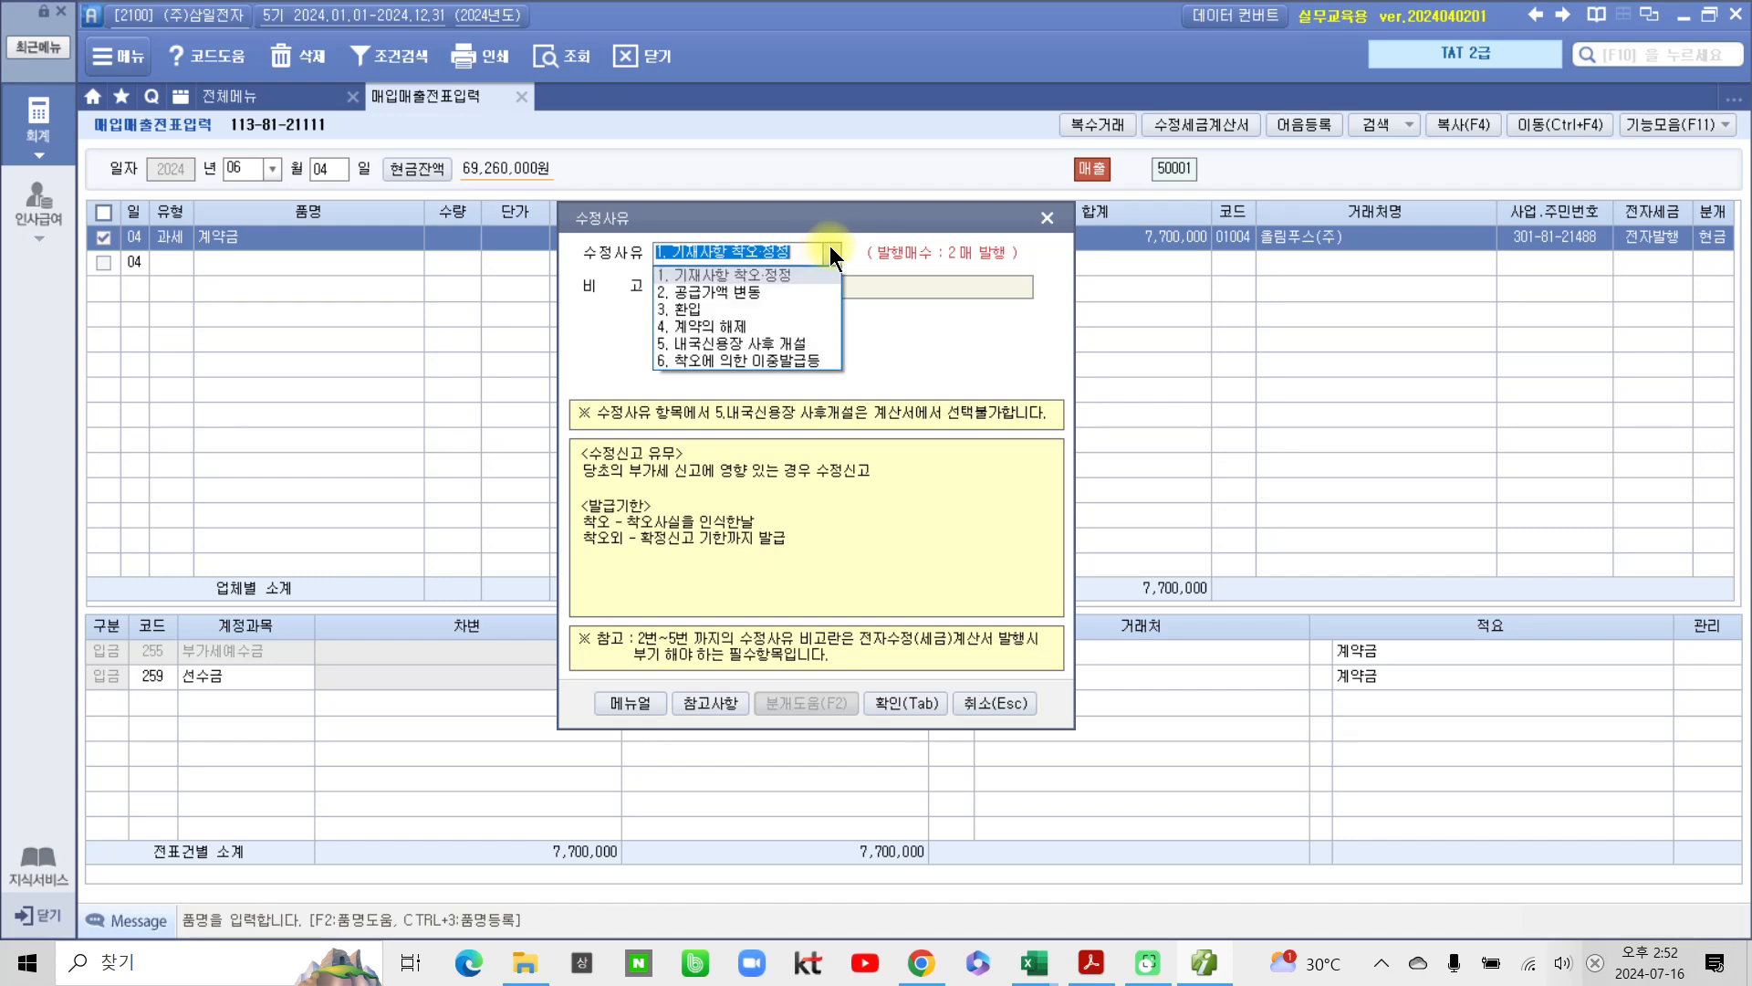
pyautogui.click(699, 325)
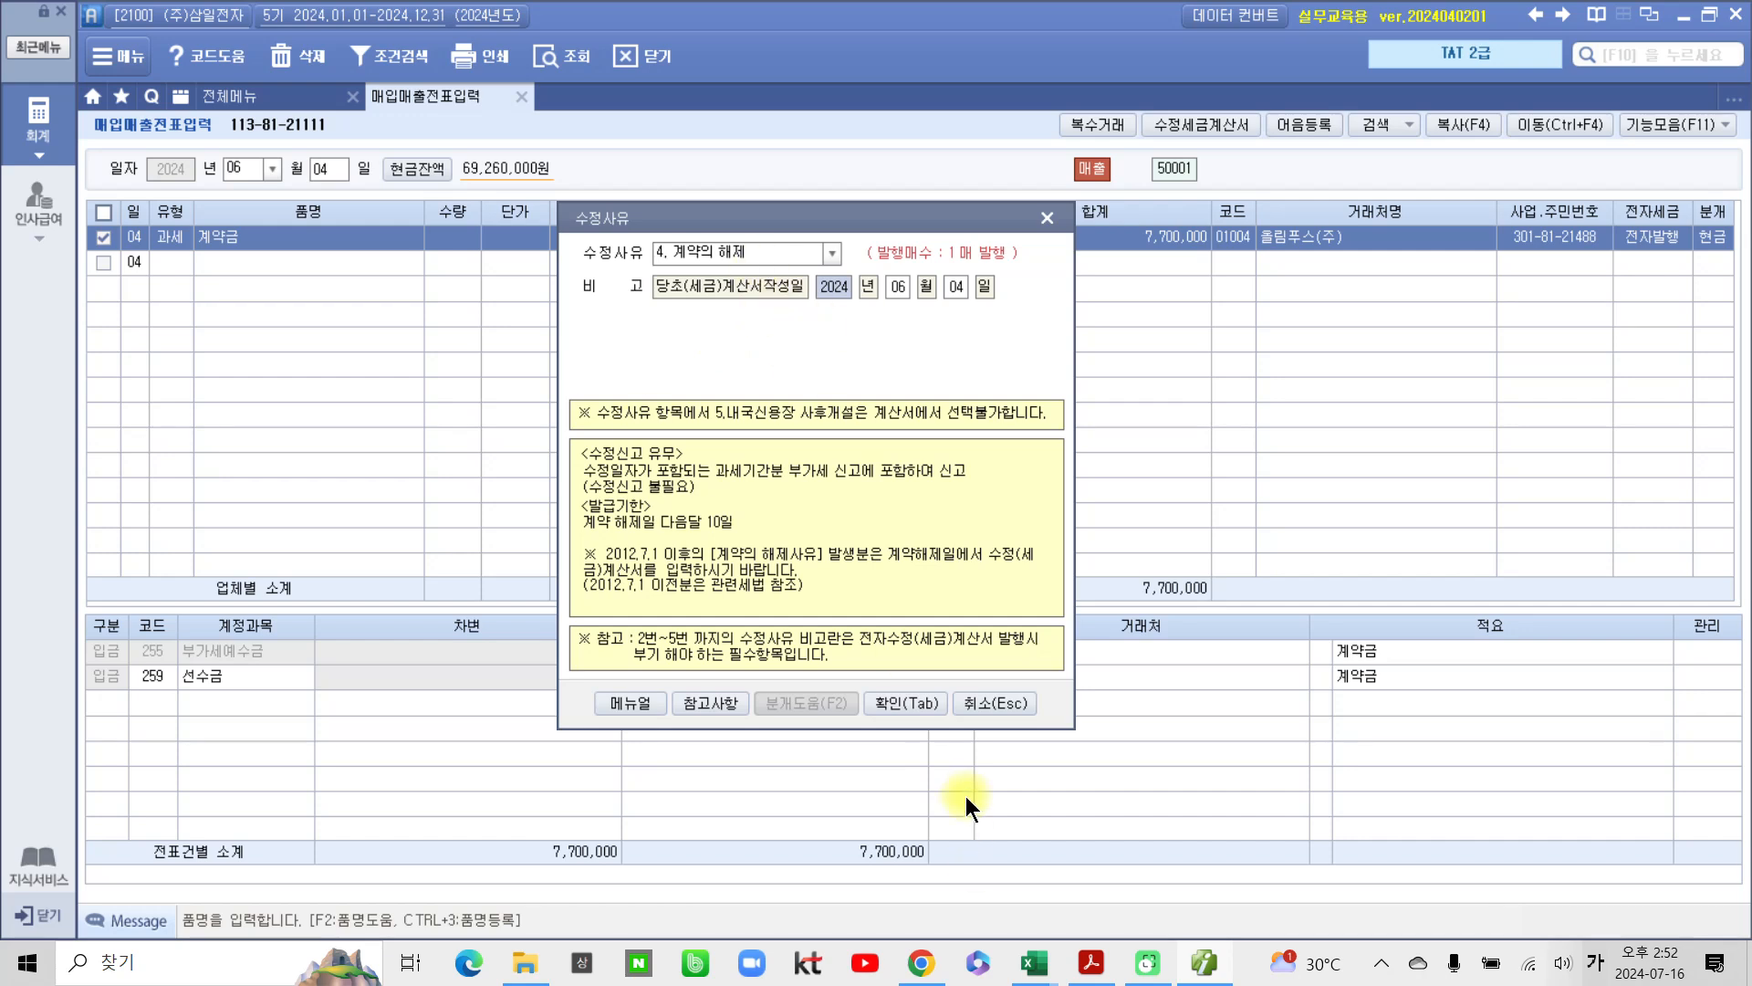
pyautogui.click(913, 703)
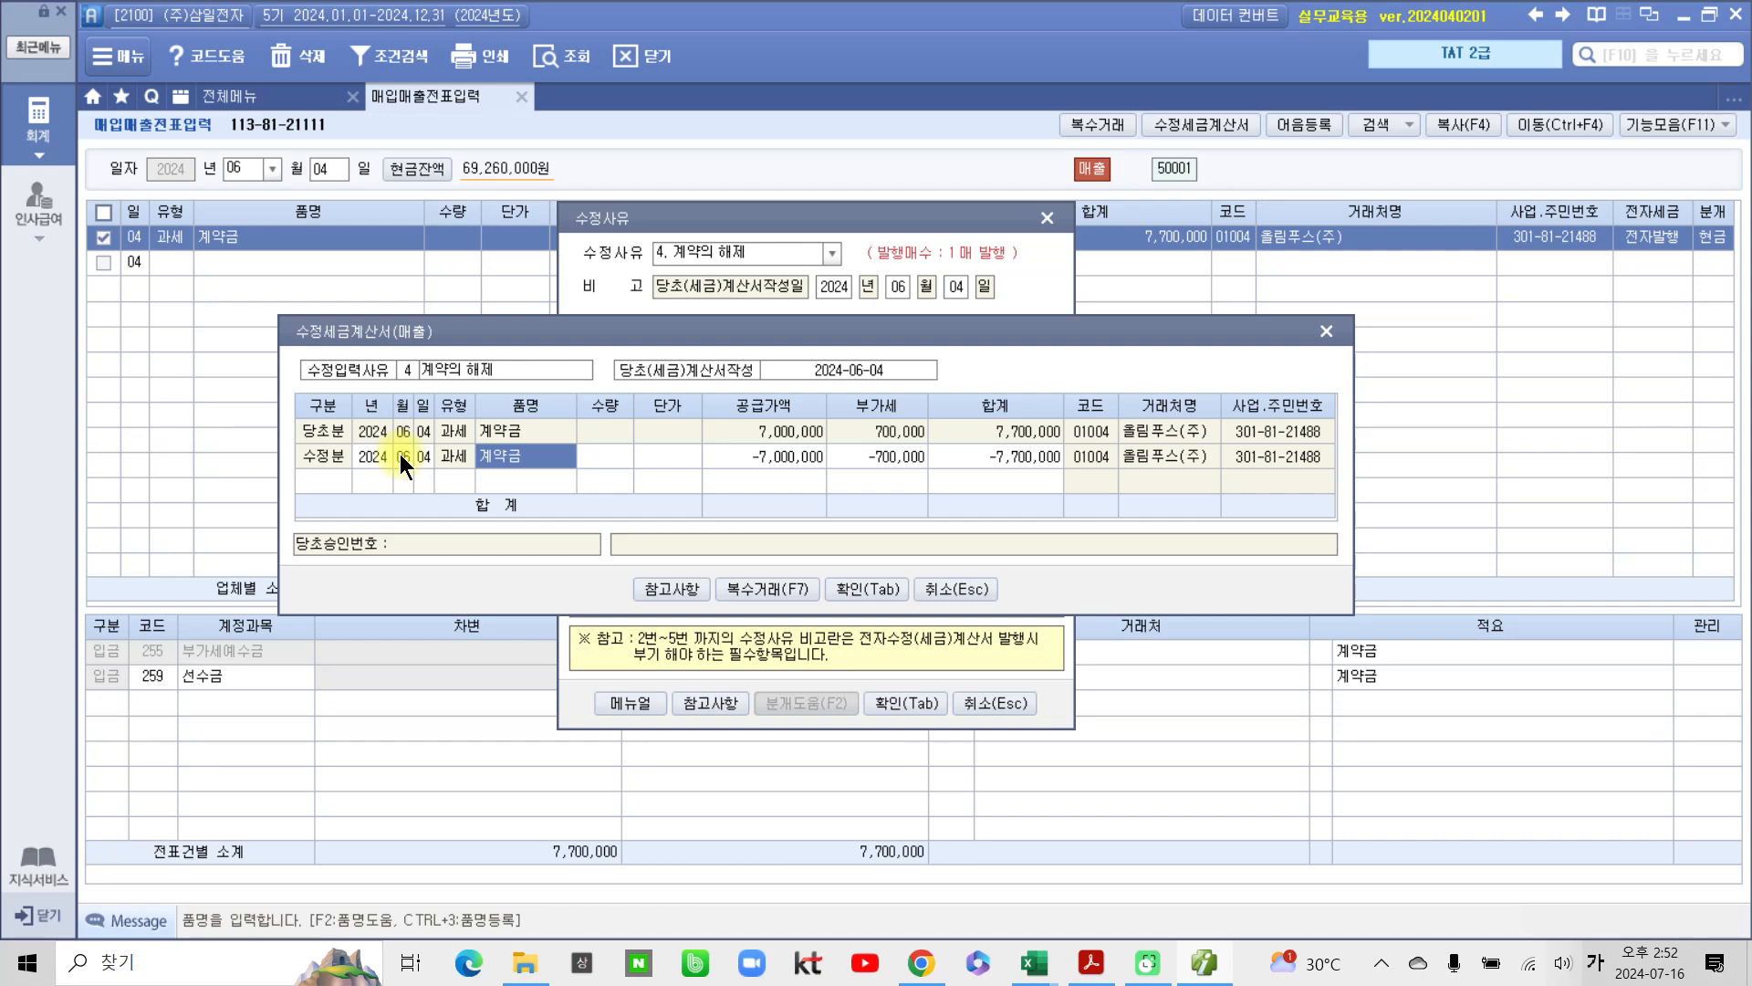
# Step: Consult the amended invoice reference table for the 작성월일 rule on 계약의 해제 and close it
pyautogui.click(653, 588)
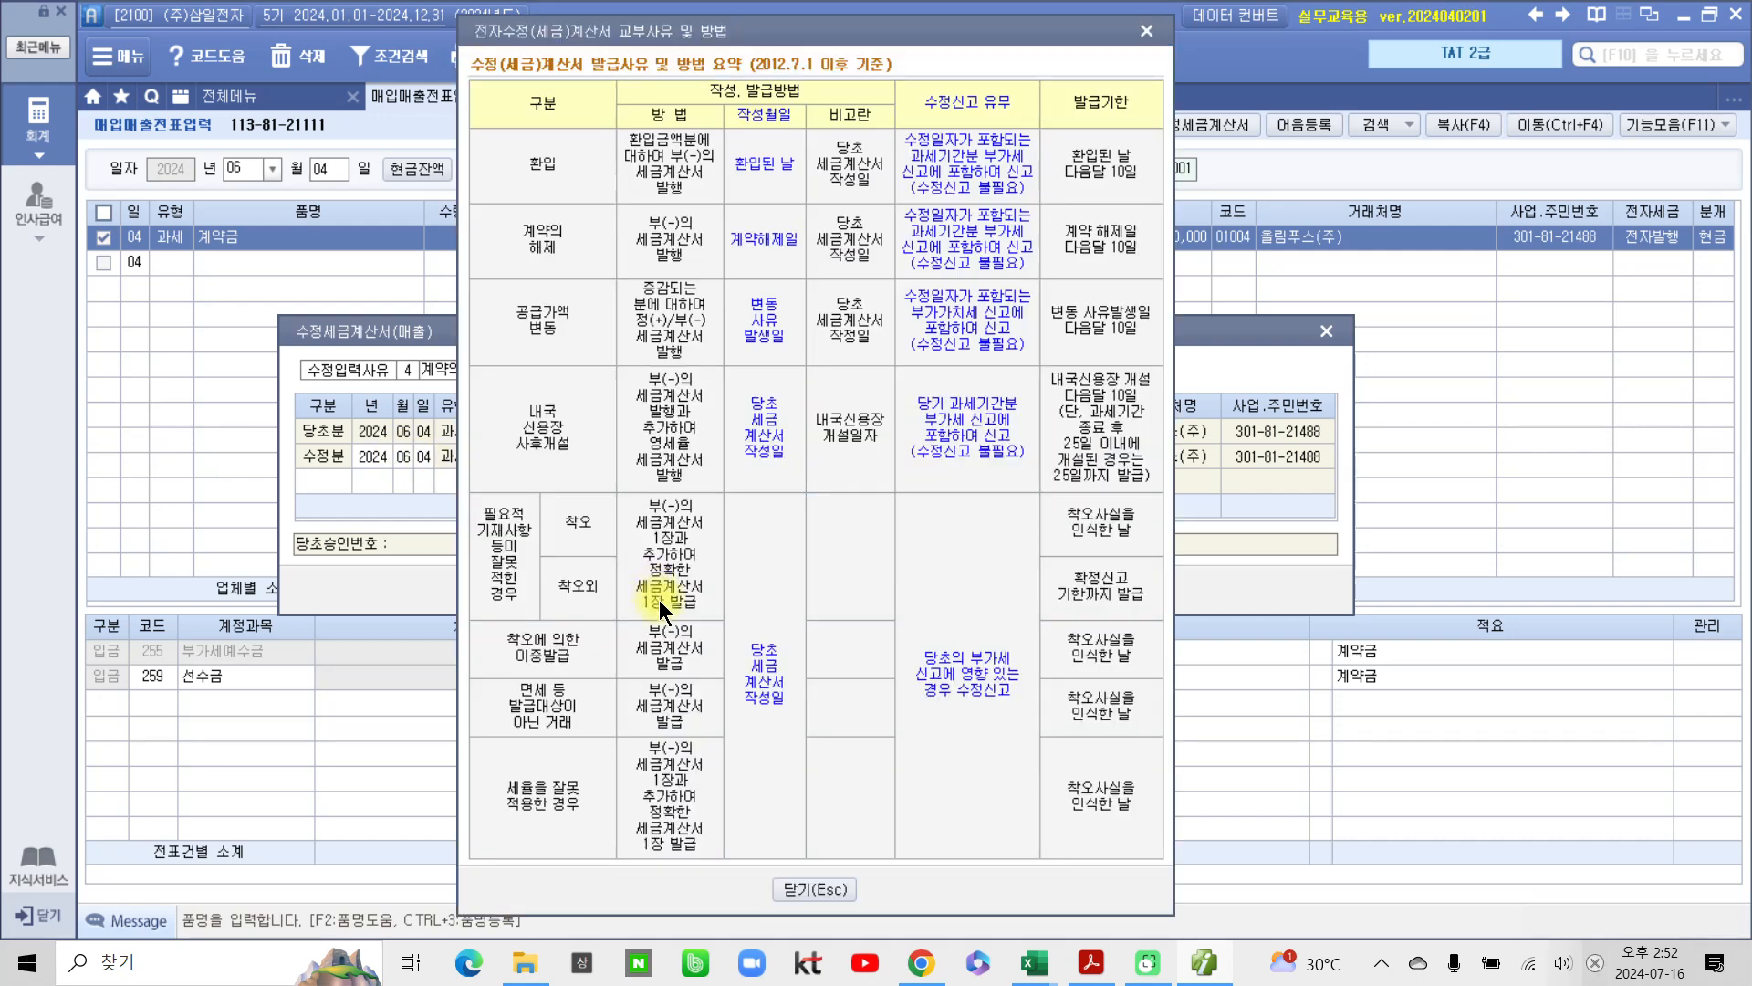
pyautogui.moveTo(485, 202); pyautogui.dragTo(588, 282)
pyautogui.moveTo(727, 216)
pyautogui.mouseDown()
pyautogui.moveTo(771, 266)
pyautogui.moveTo(815, 271)
pyautogui.mouseUp()
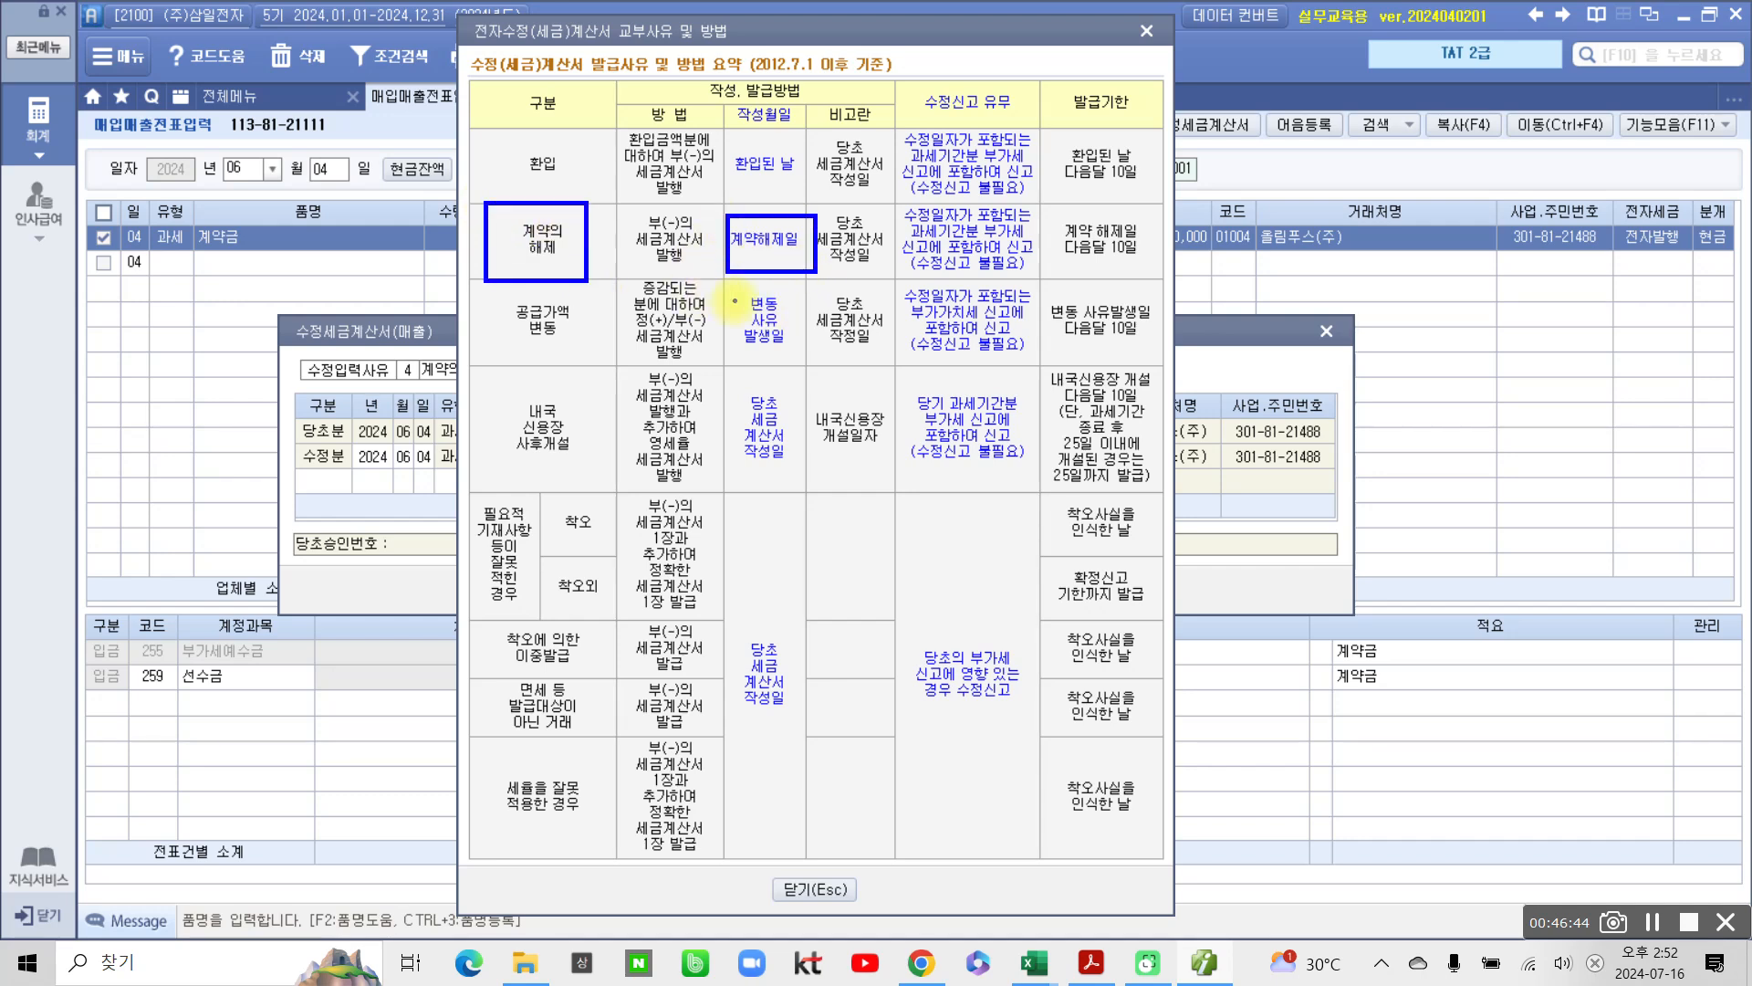
pyautogui.press('Escape')
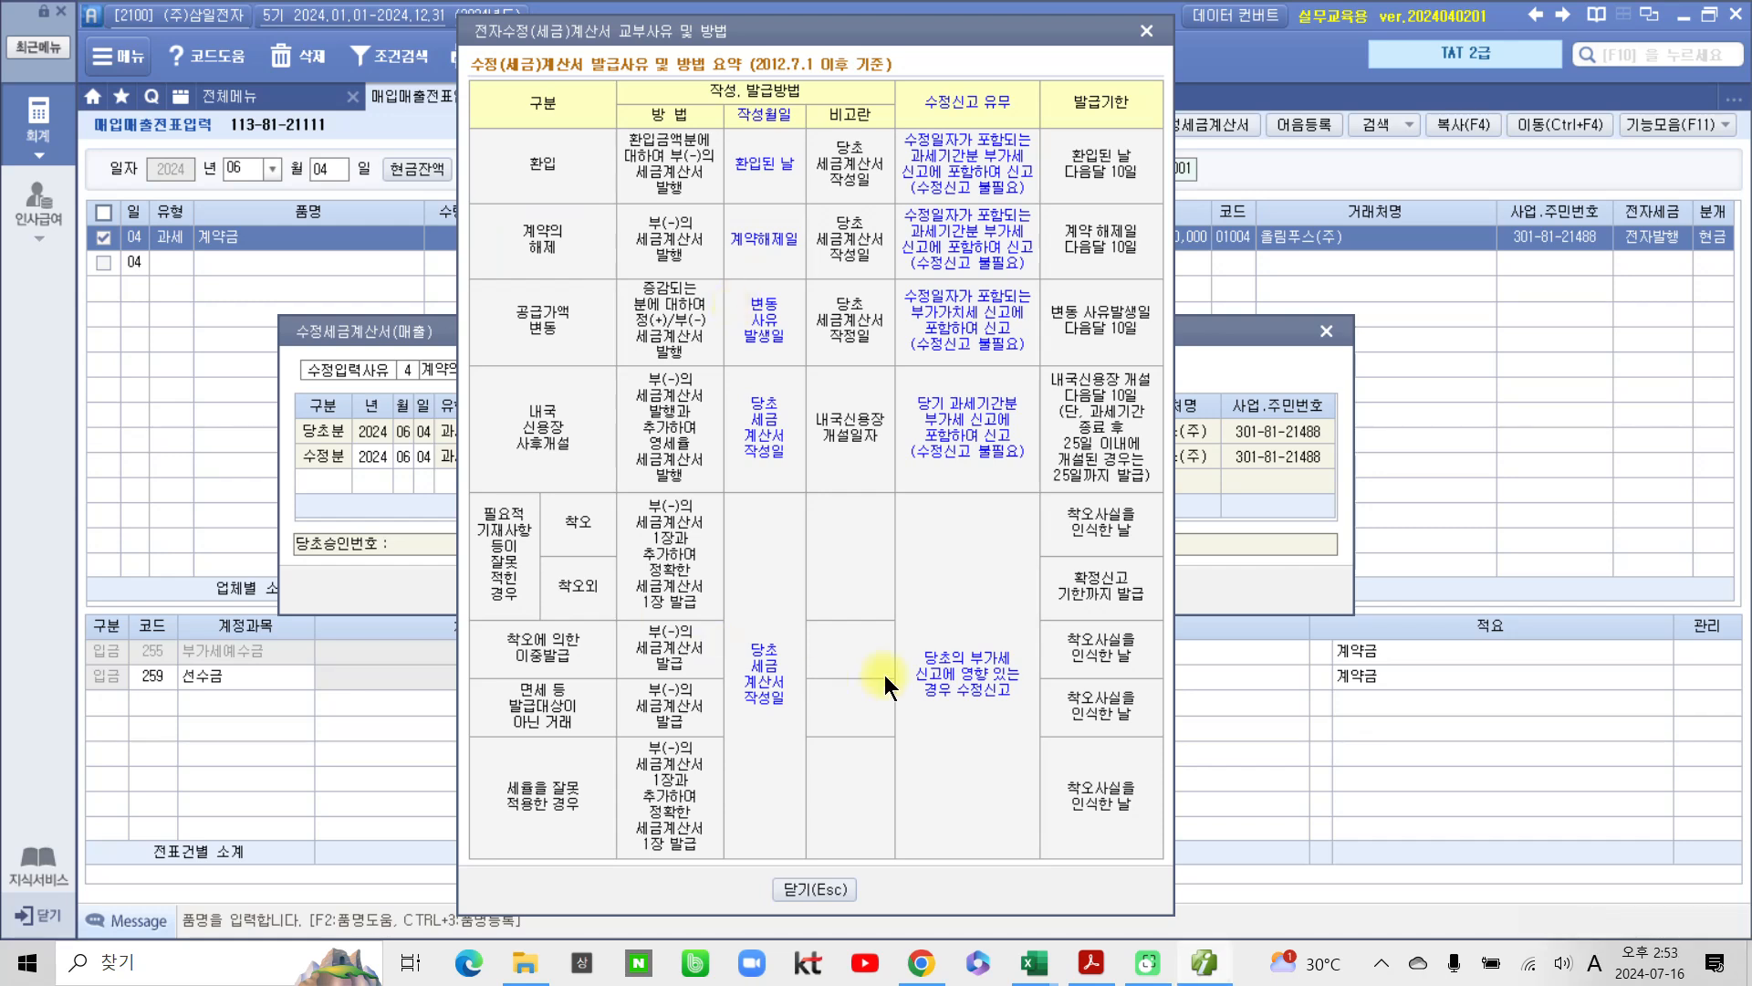
pyautogui.click(807, 893)
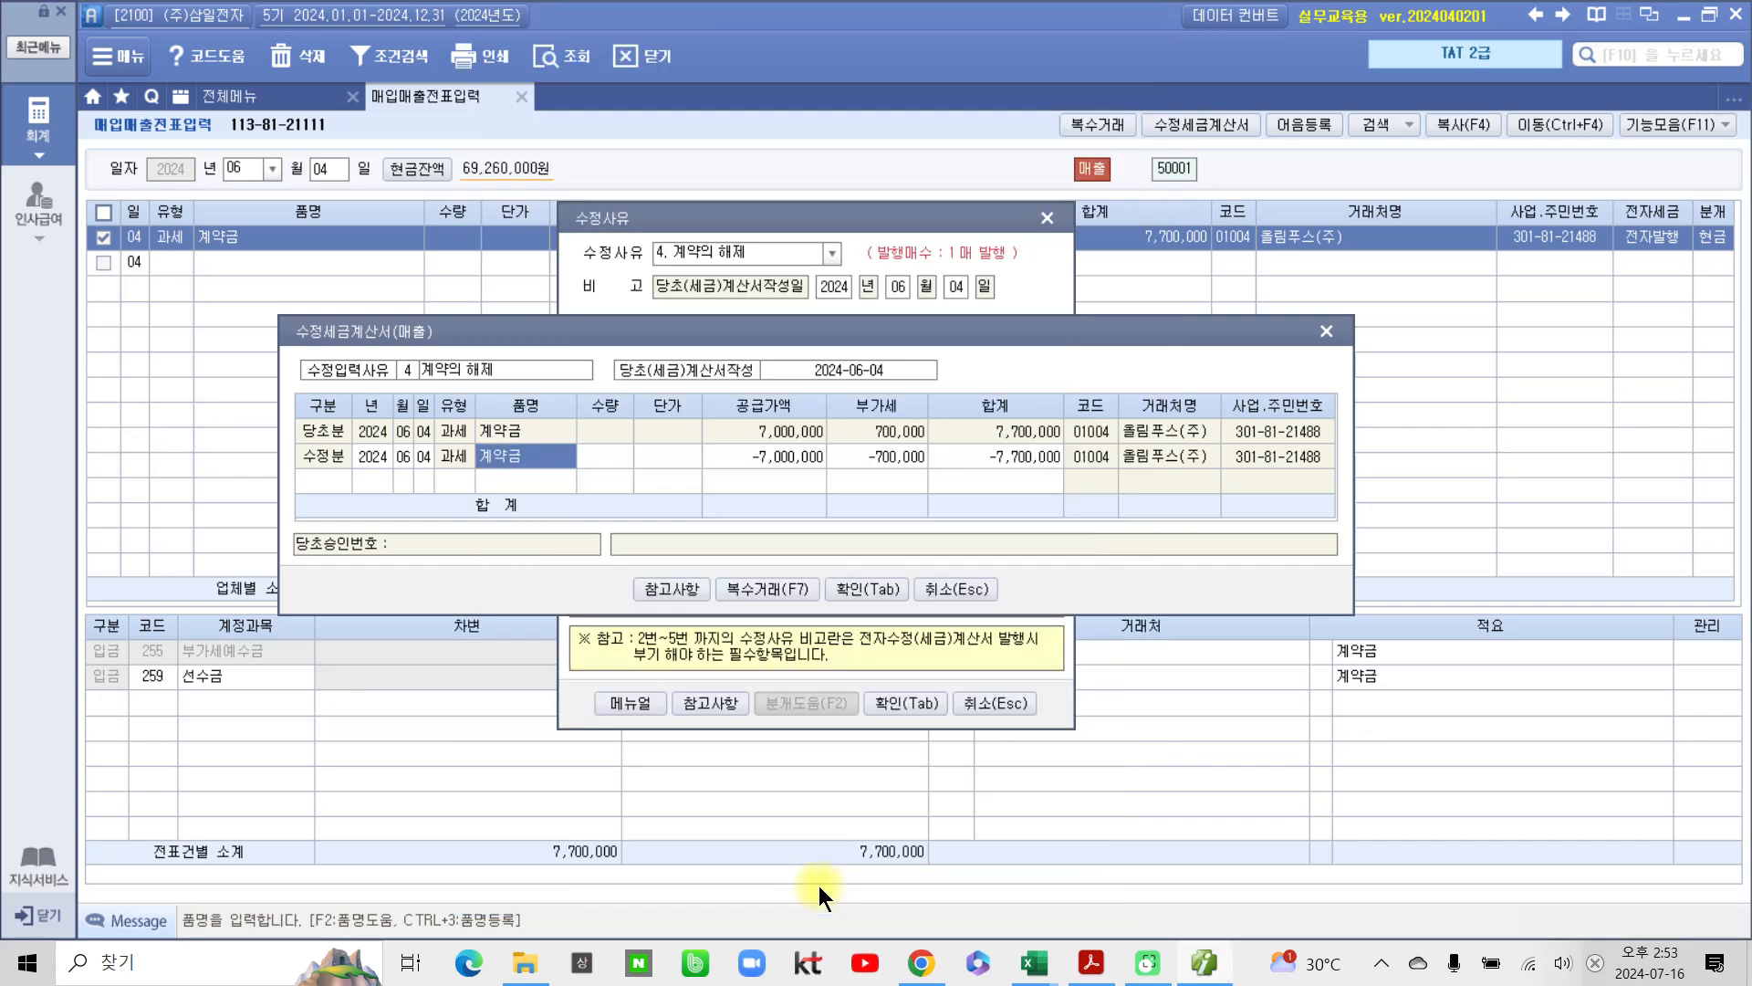
# Step: Set the day of the 수정분 계약금 line to 13 and save the amended sales tax invoice
pyautogui.click(422, 462)
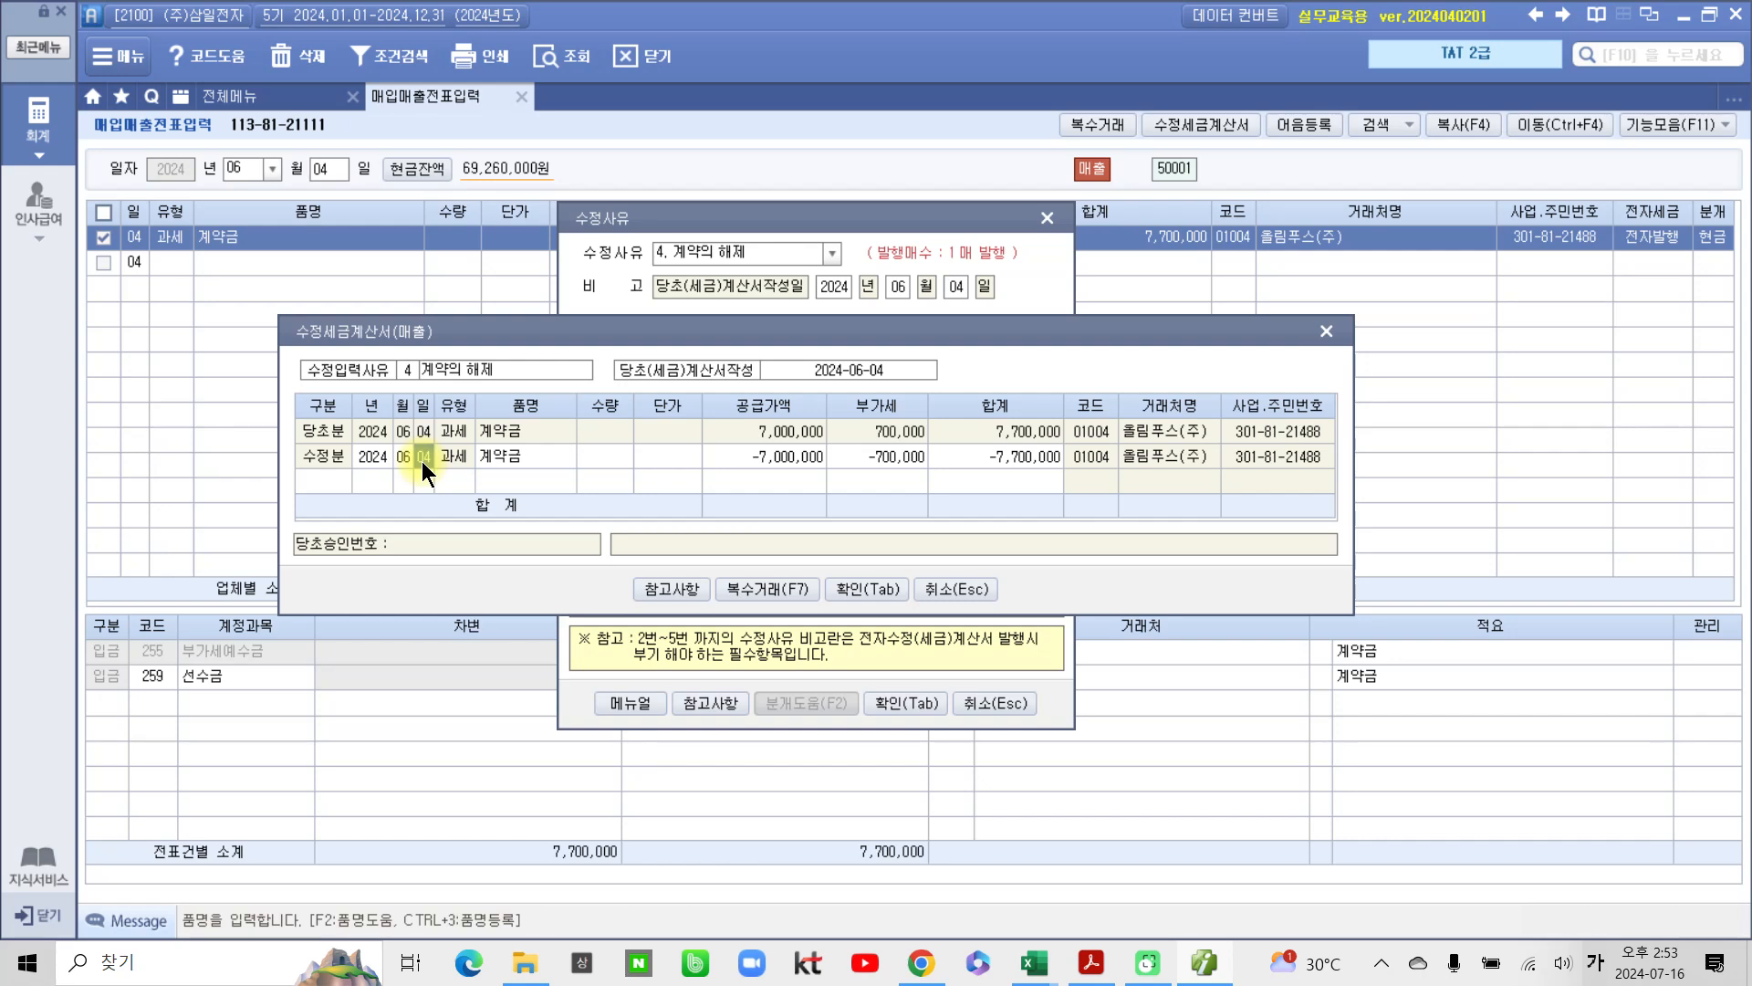
pyautogui.write('13')
pyautogui.press('Return')
pyautogui.click(846, 587)
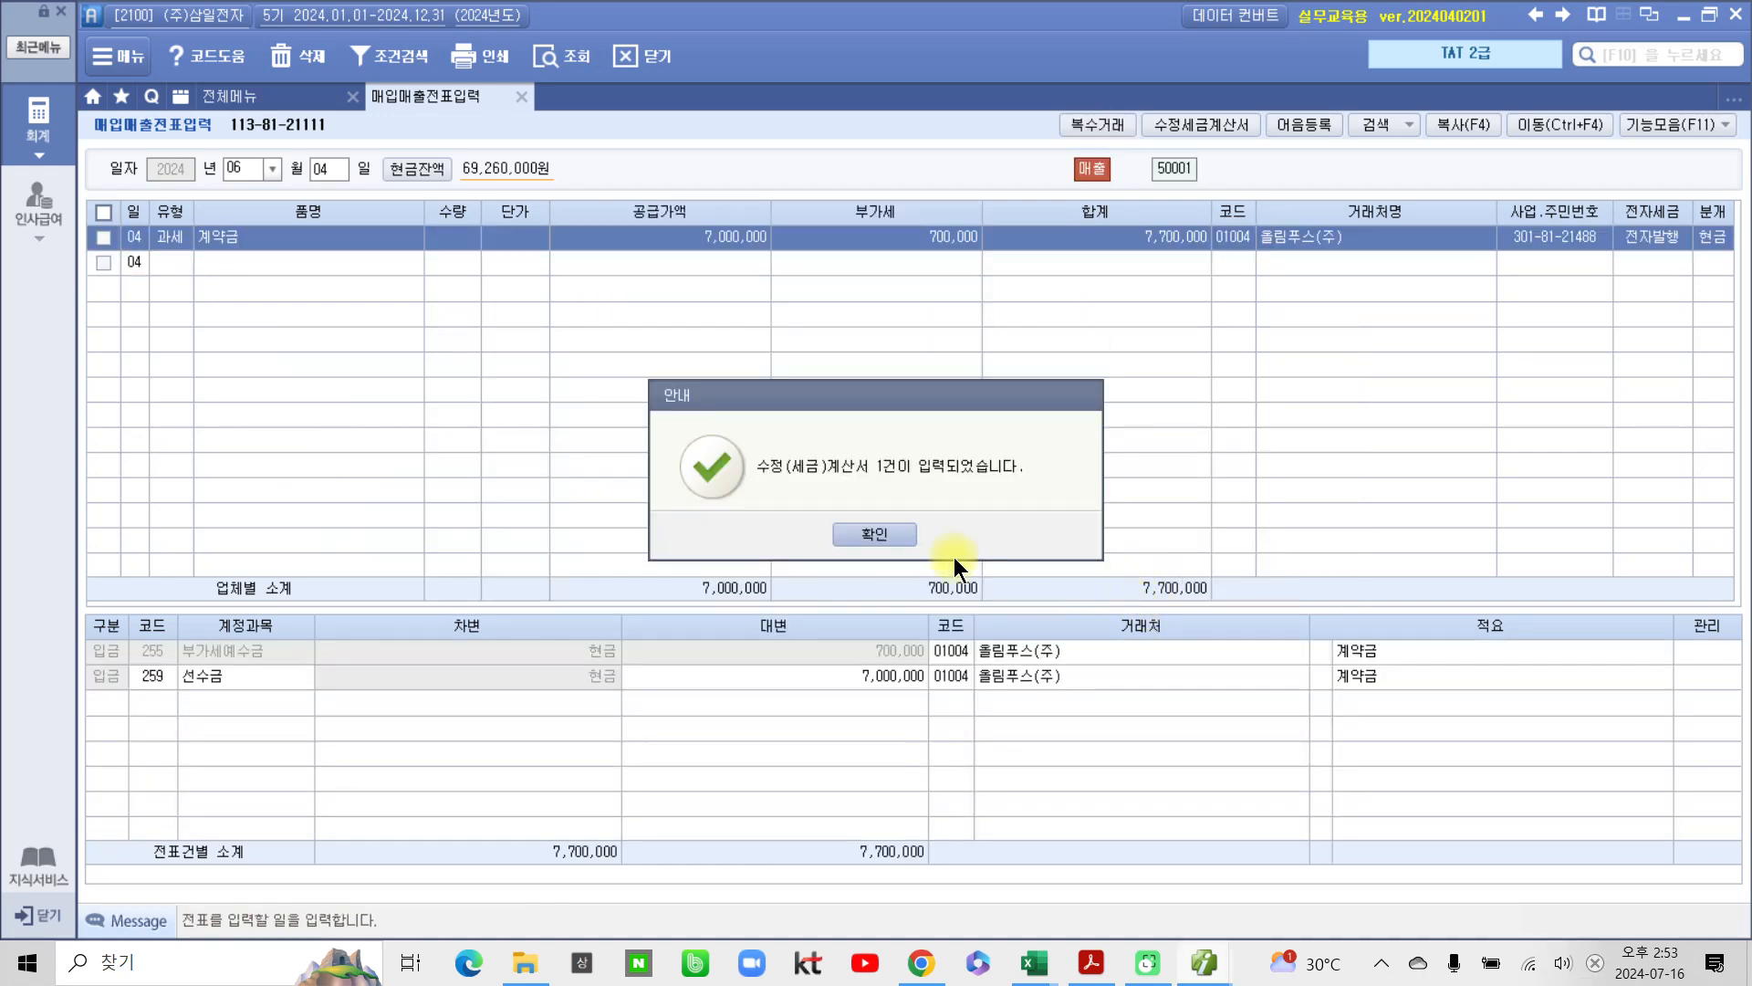
pyautogui.click(867, 534)
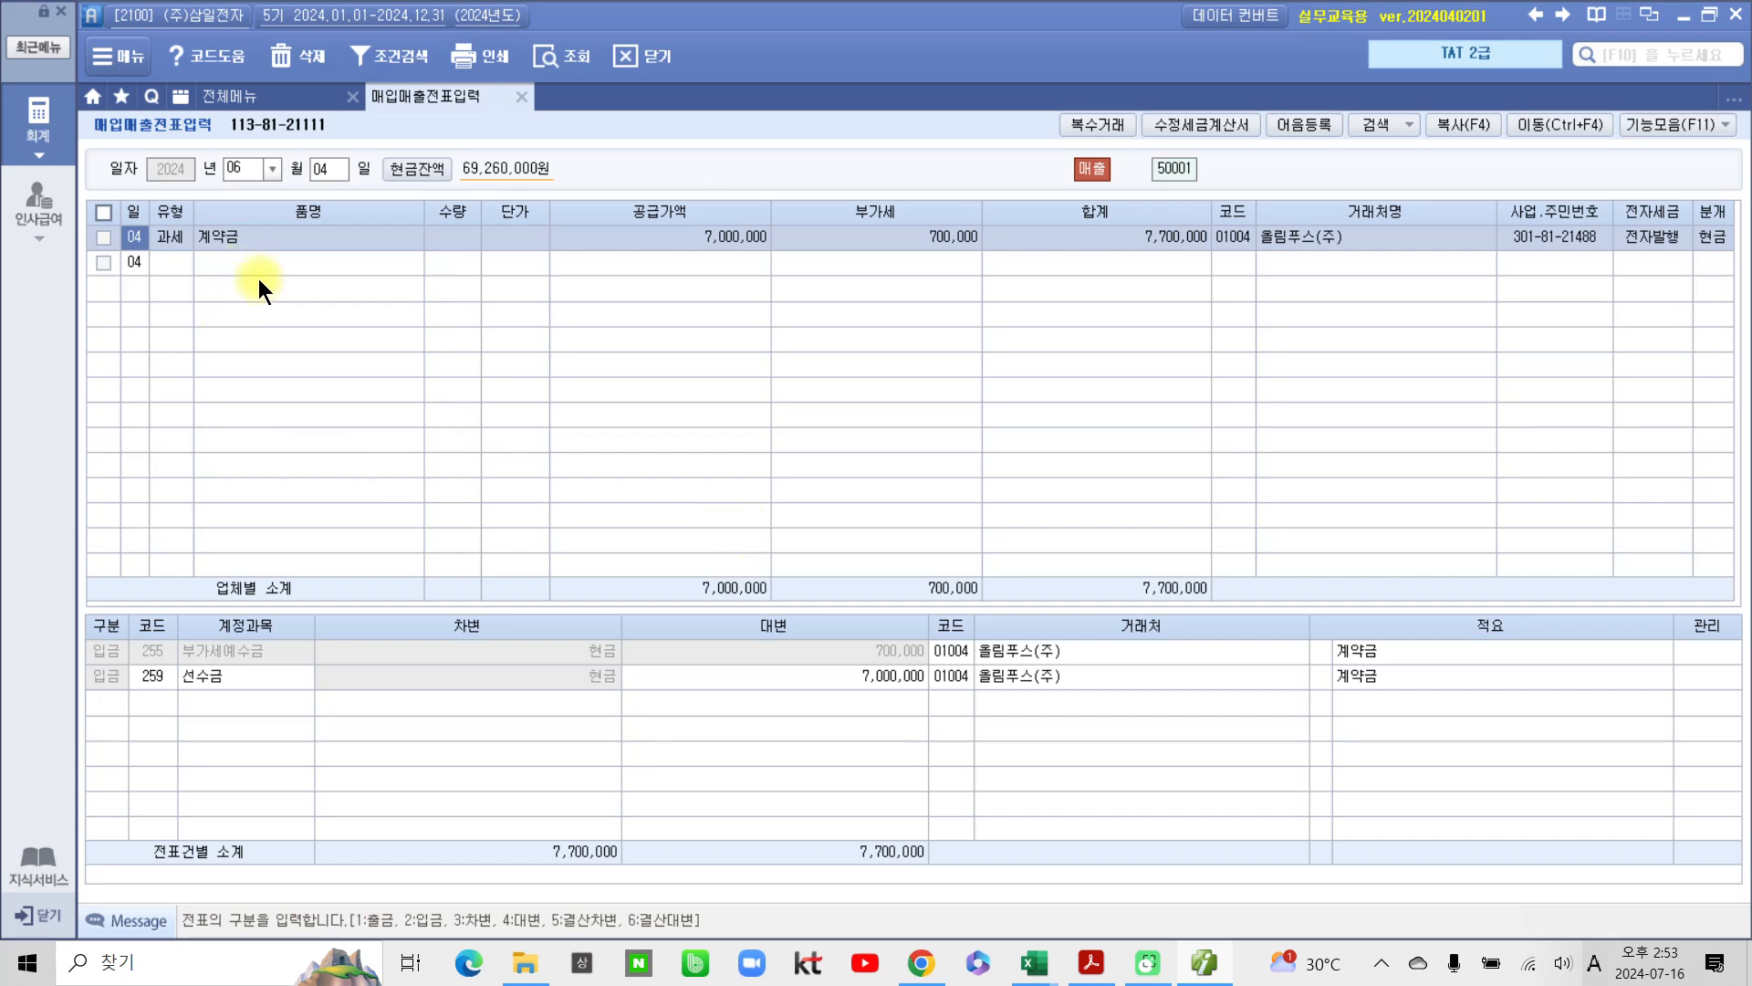
# Step: Retrieve the June 13 올림푸스(주) 계약금 voucher in 매입매출전표입력 and display its journal entry
pyautogui.click(331, 172)
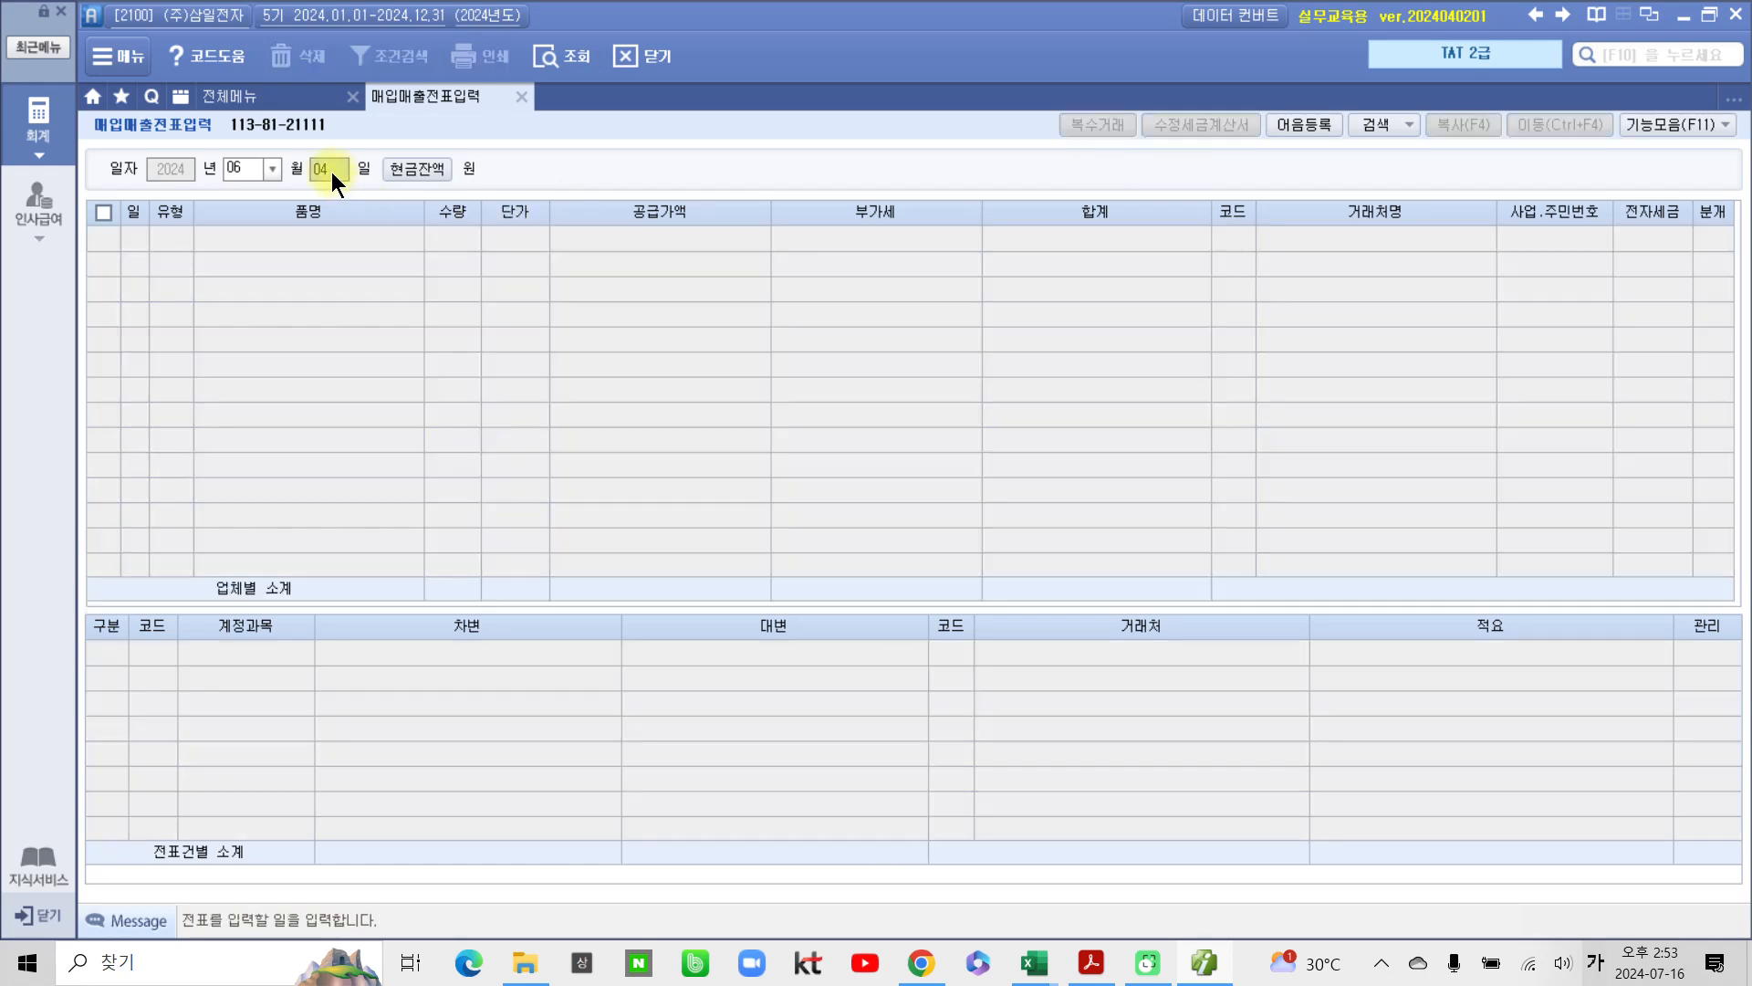
pyautogui.write('13')
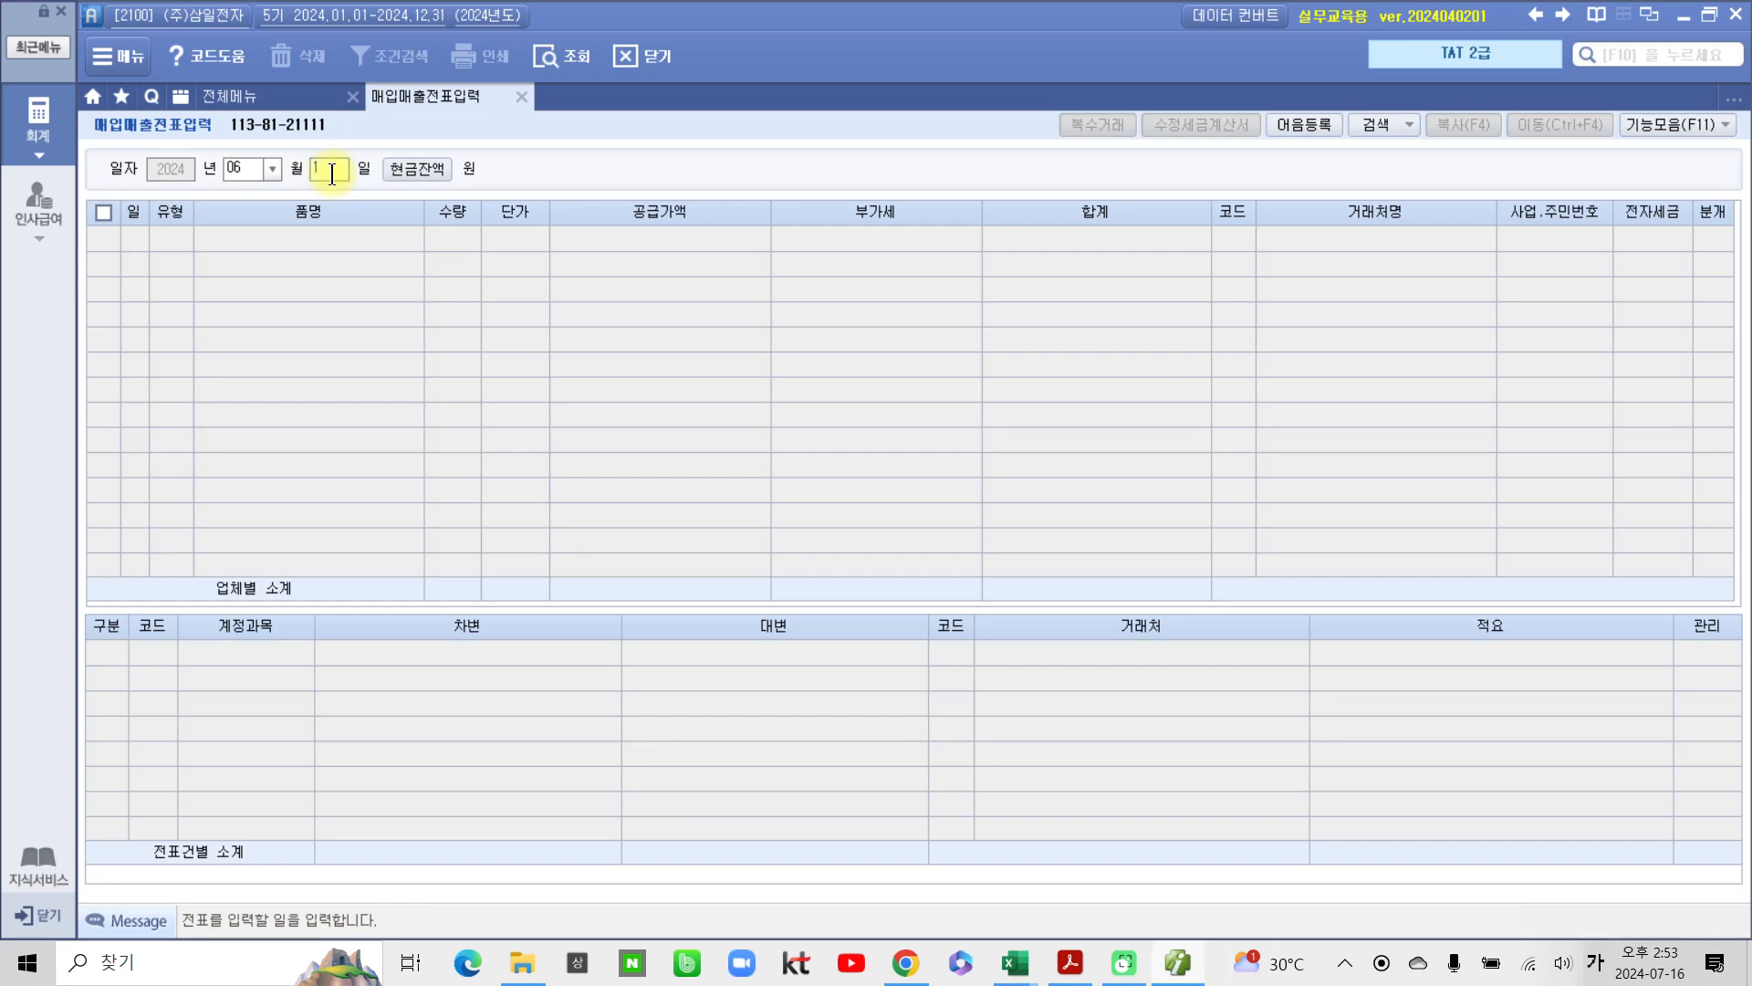
pyautogui.press('Return')
pyautogui.click(289, 239)
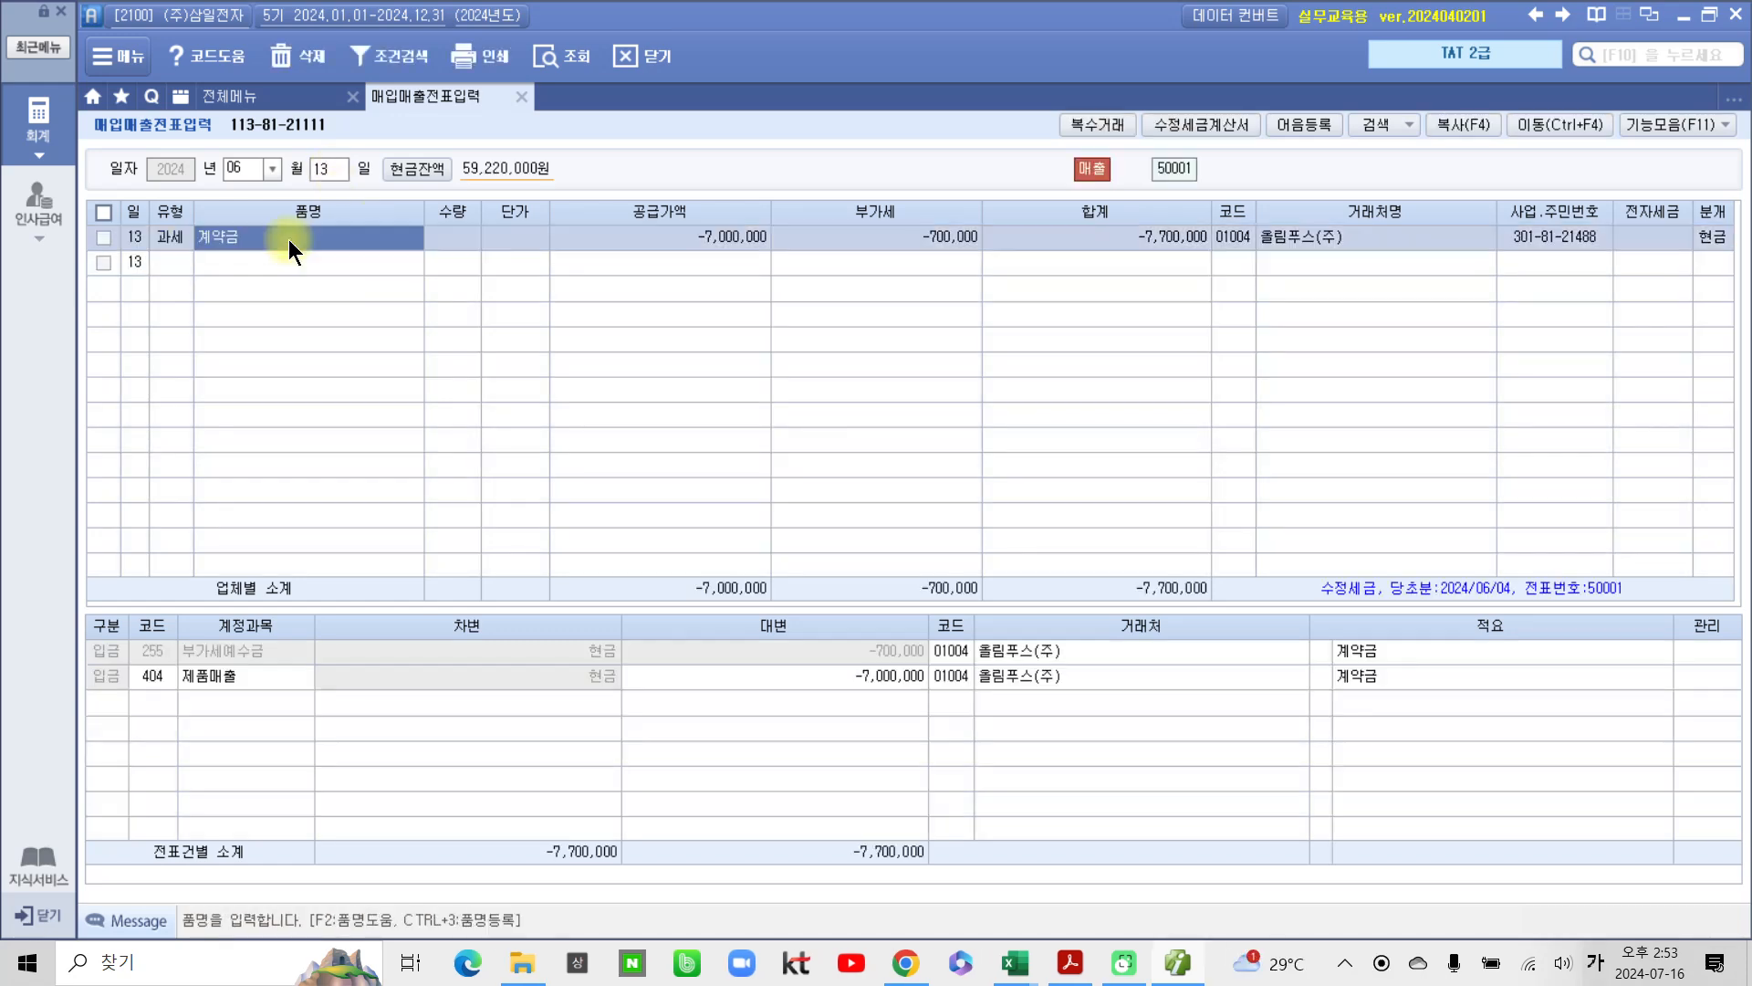
pyautogui.click(1701, 232)
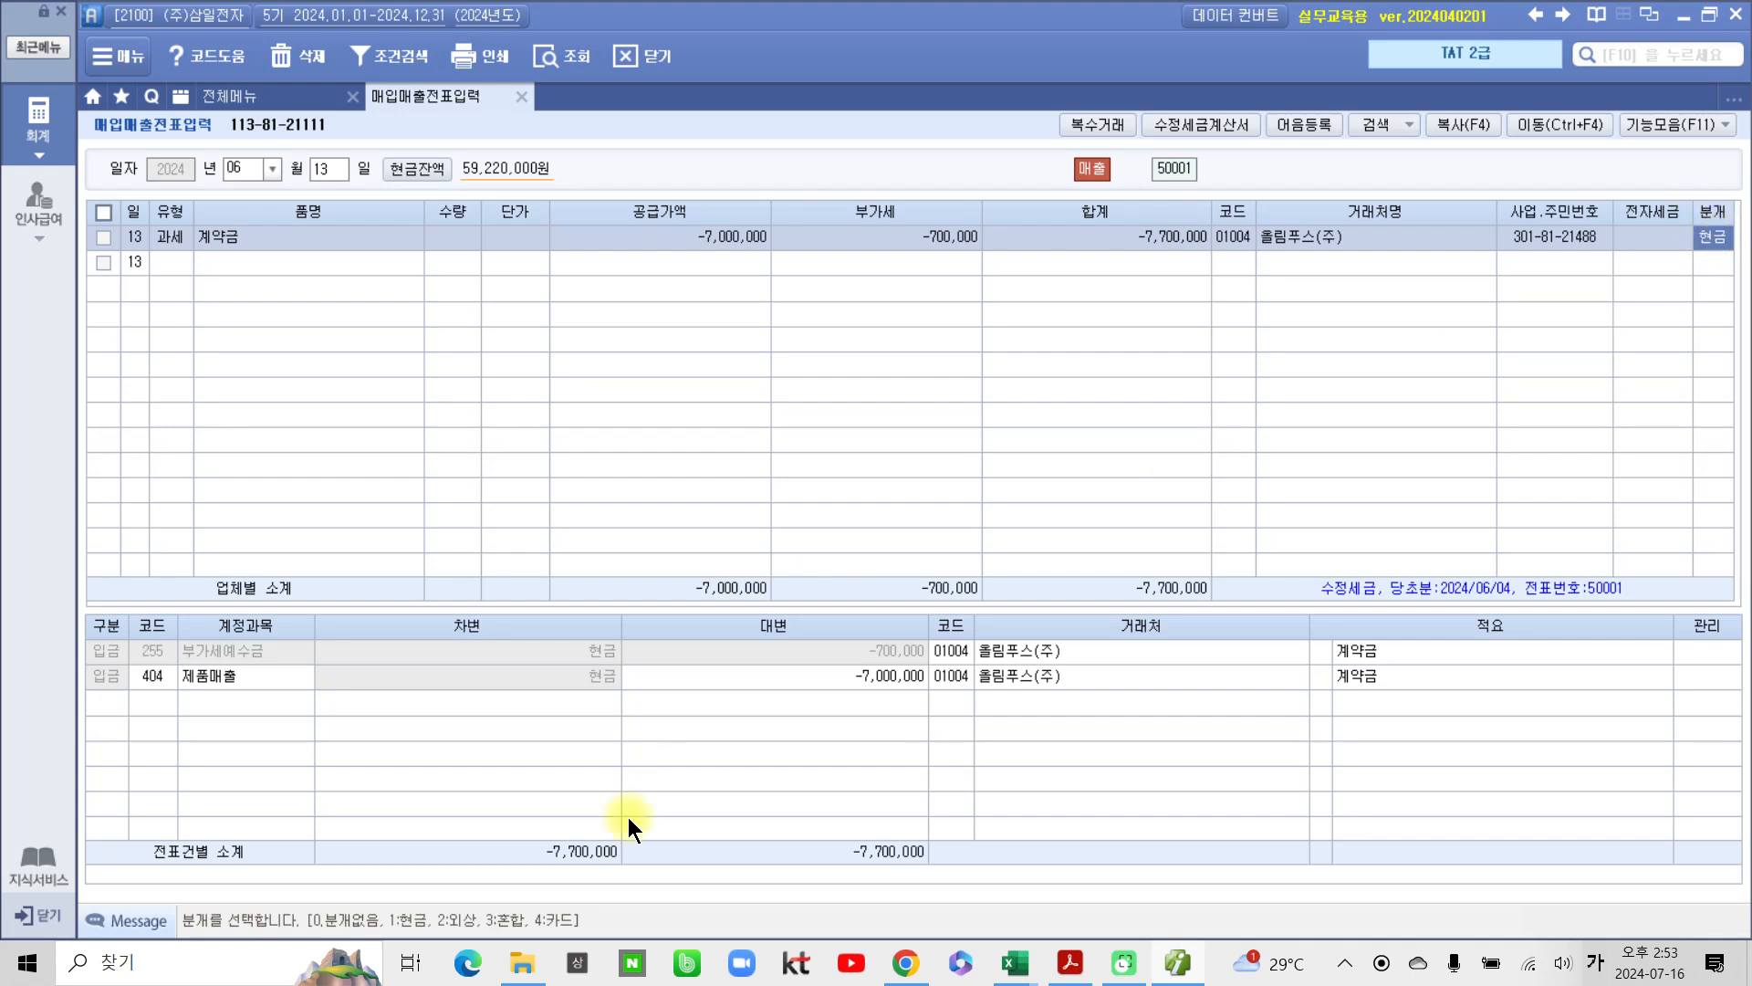
pyautogui.moveTo(516, 824); pyautogui.dragTo(641, 890)
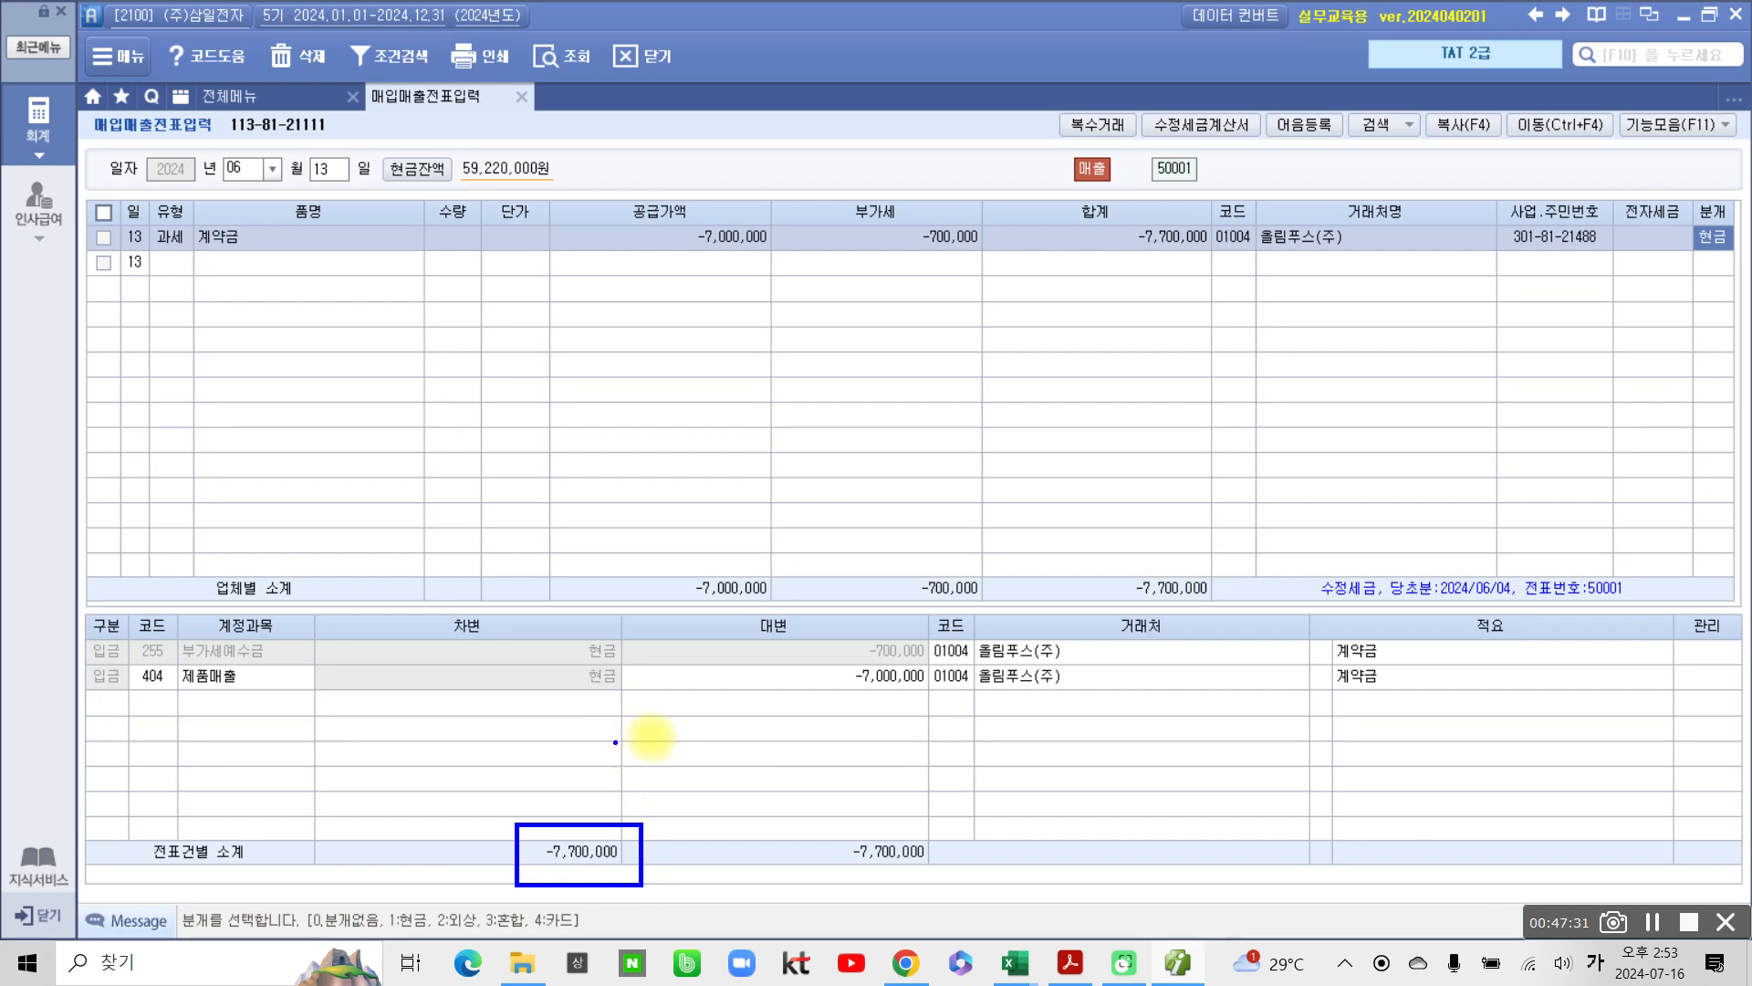
pyautogui.moveTo(849, 626); pyautogui.dragTo(940, 665)
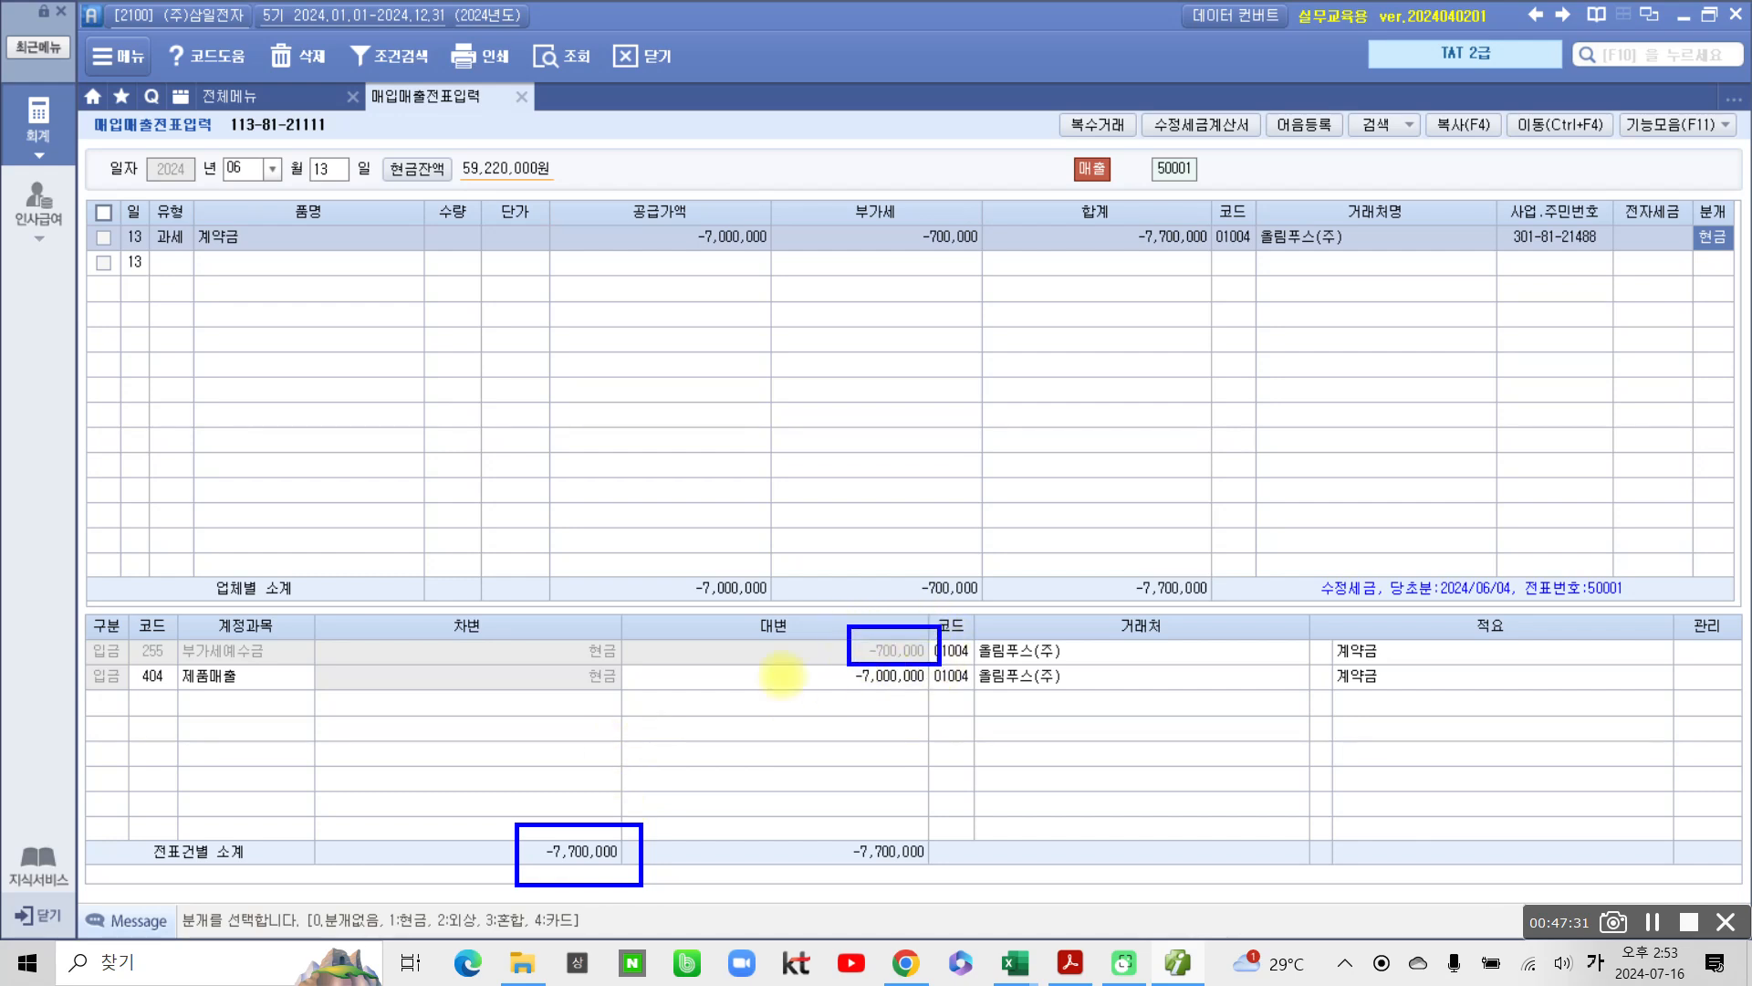
pyautogui.moveTo(127, 680)
pyautogui.mouseDown()
pyautogui.moveTo(212, 694)
pyautogui.moveTo(183, 654)
pyautogui.moveTo(201, 718)
pyautogui.mouseUp()
pyautogui.moveTo(832, 671)
pyautogui.mouseDown()
pyautogui.moveTo(913, 695)
pyautogui.moveTo(951, 666)
pyautogui.mouseUp()
pyautogui.moveTo(240, 818); pyautogui.dragTo(236, 705)
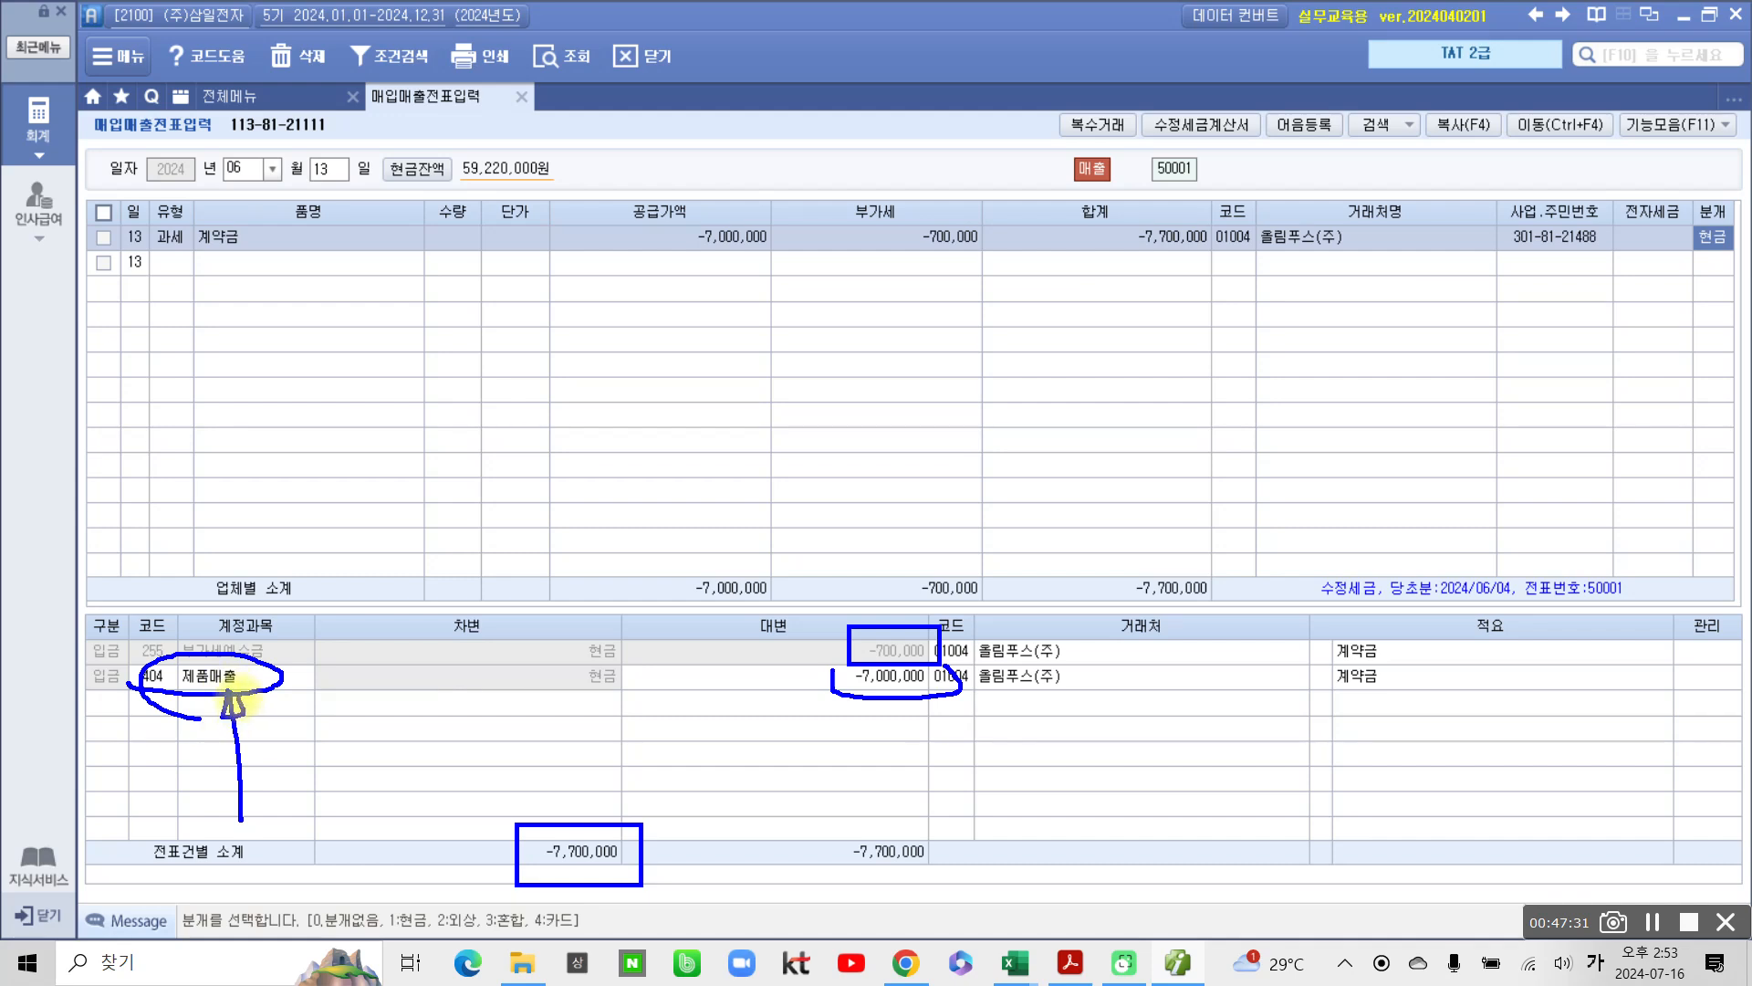
pyautogui.press('Escape')
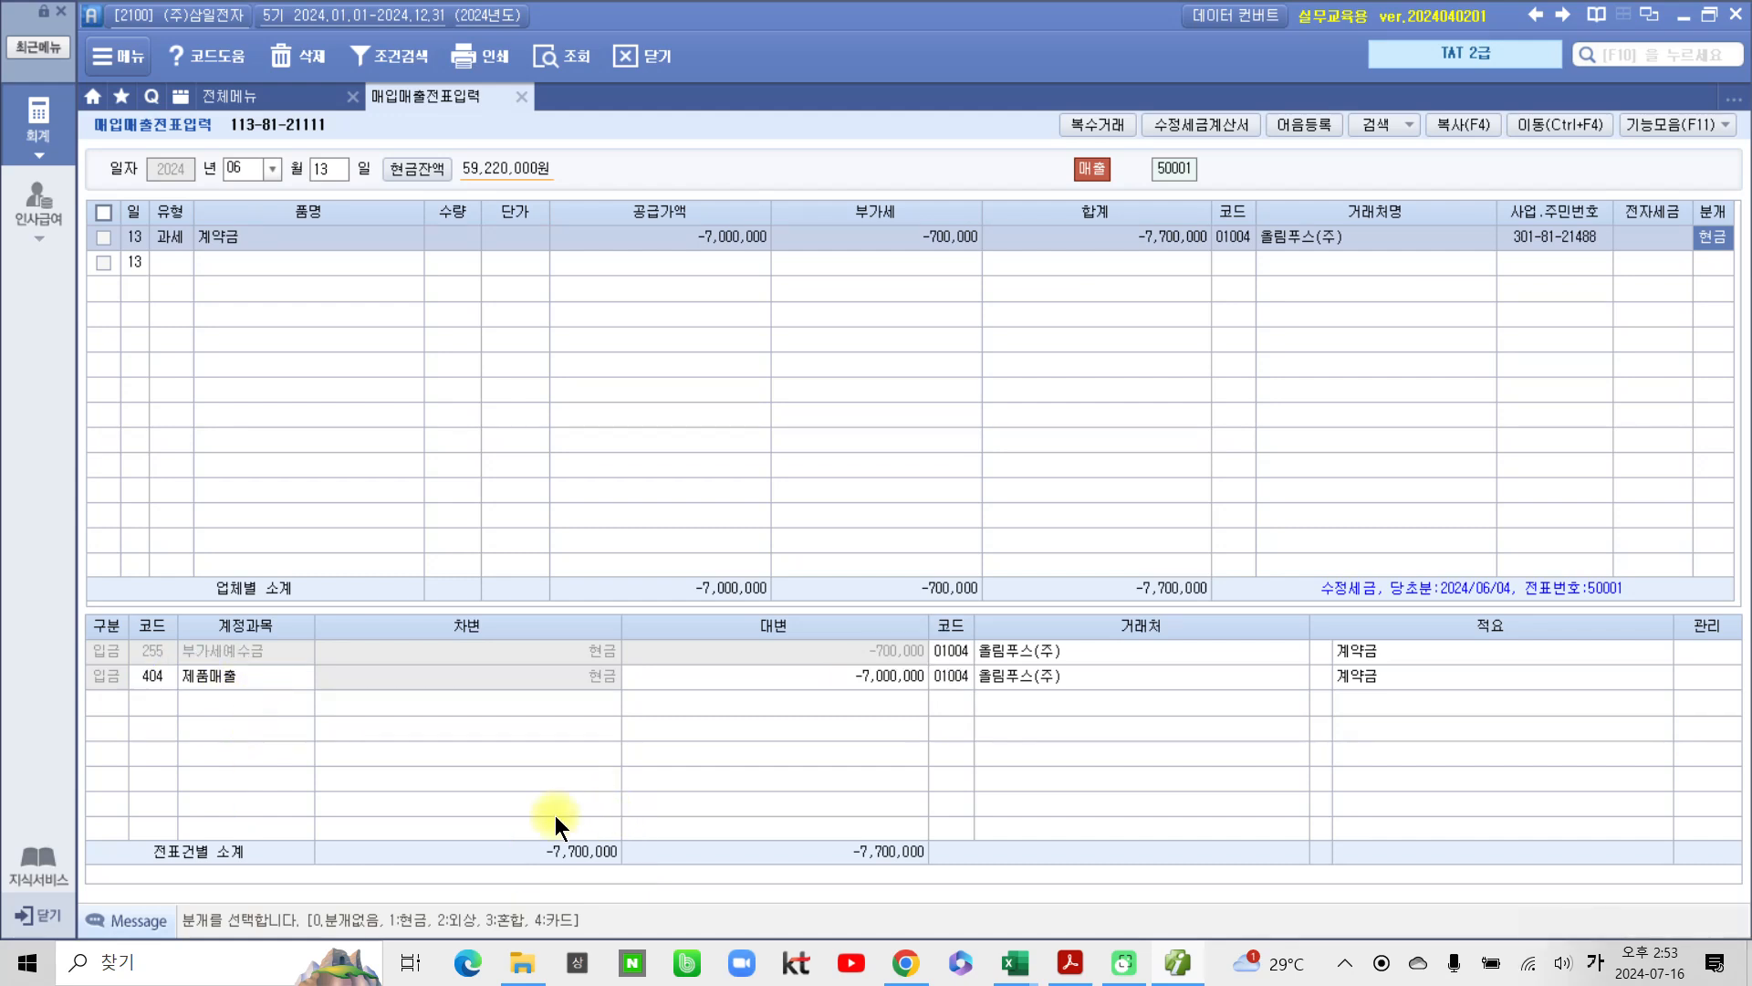
# Step: Change the 제품매출 account in the June 13 voucher's journal entry to 259 선수금
pyautogui.click(156, 676)
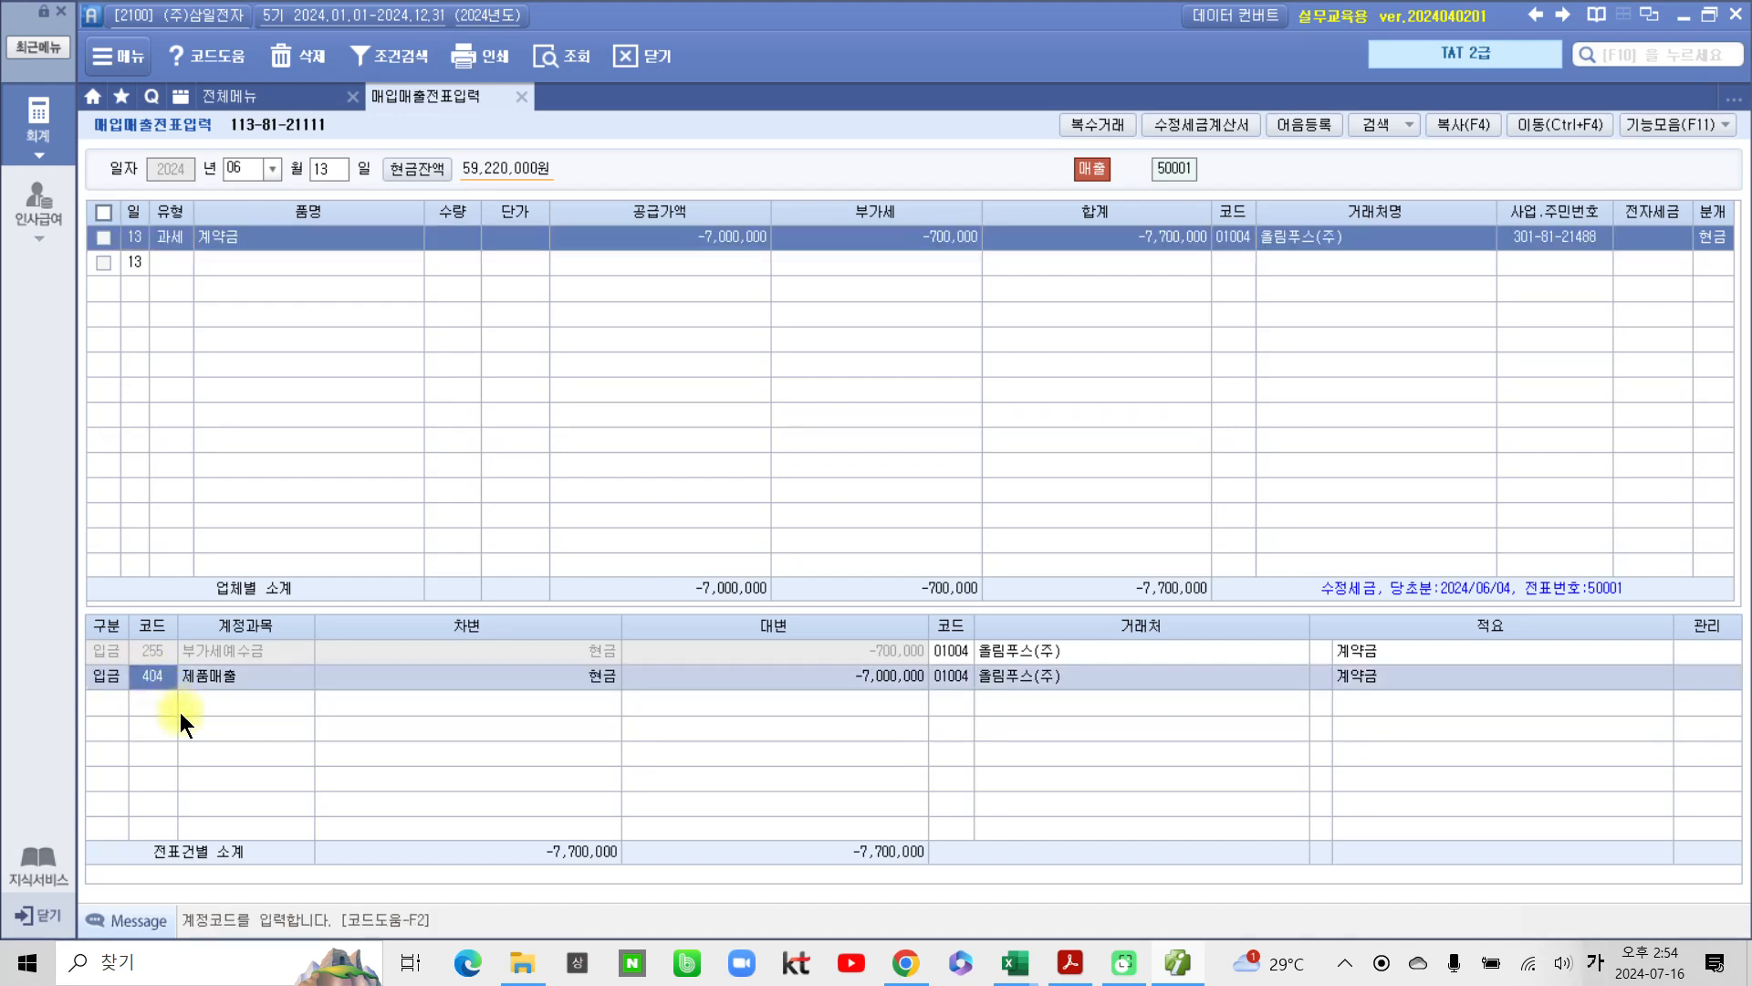
pyautogui.write('선수')
pyautogui.press('Return')
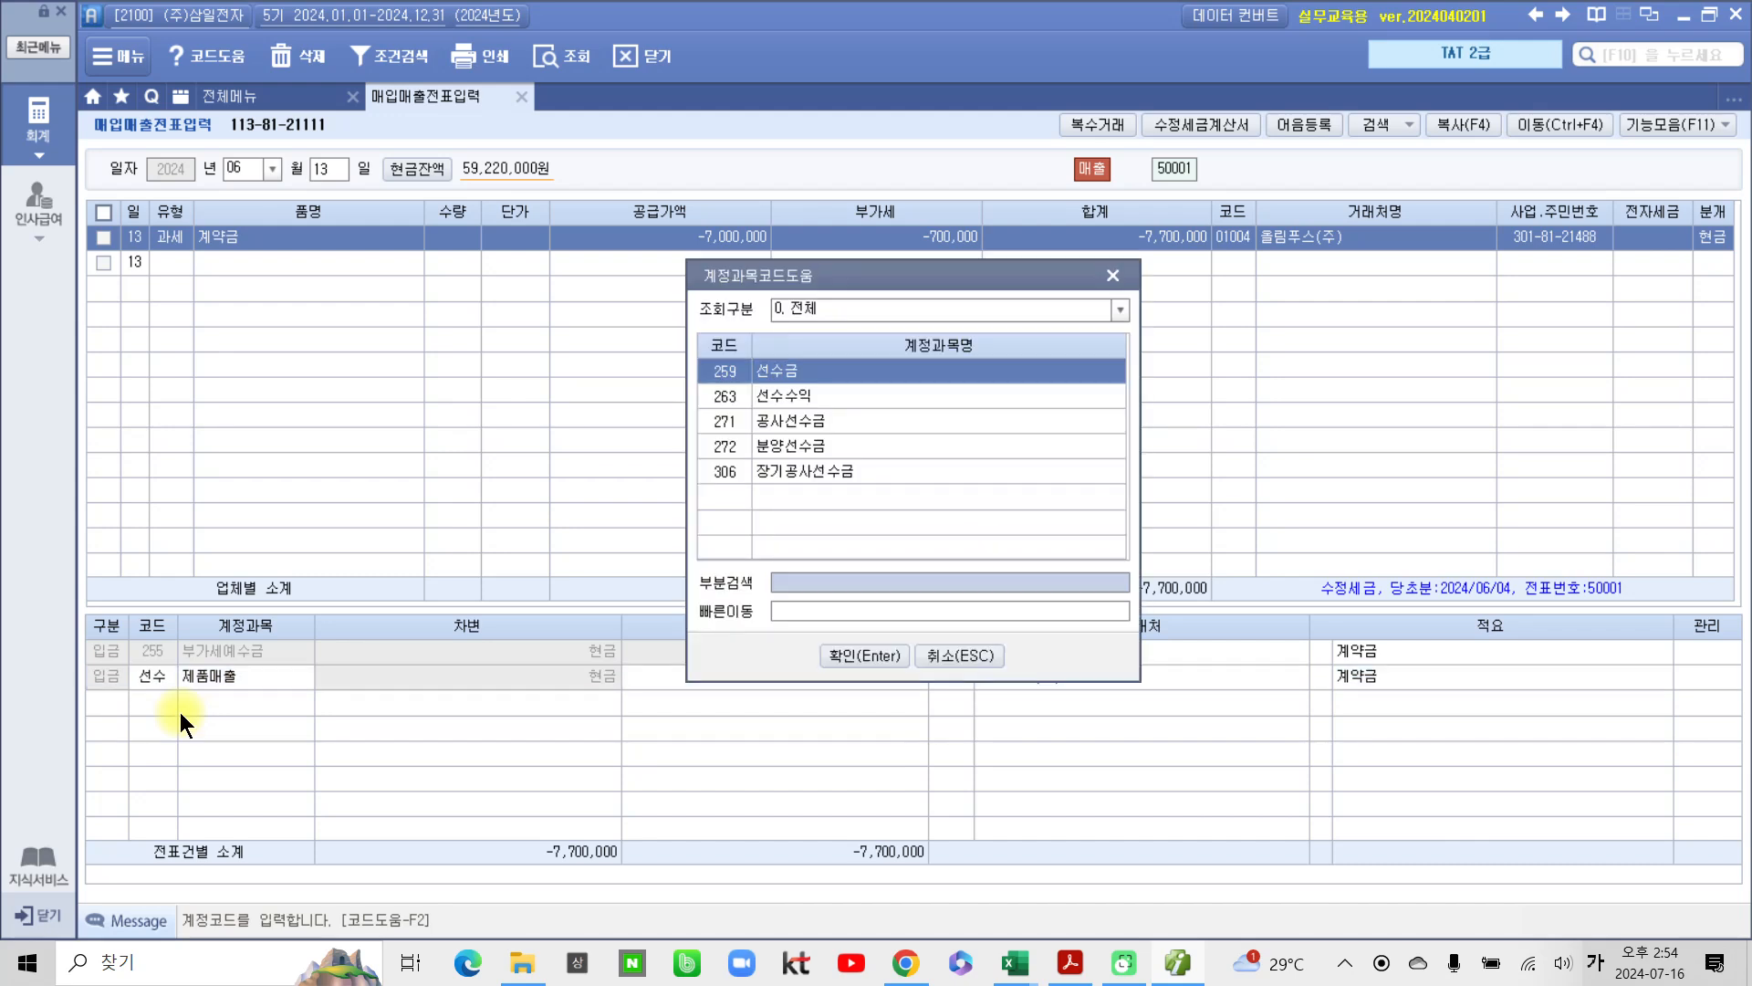
pyautogui.click(848, 651)
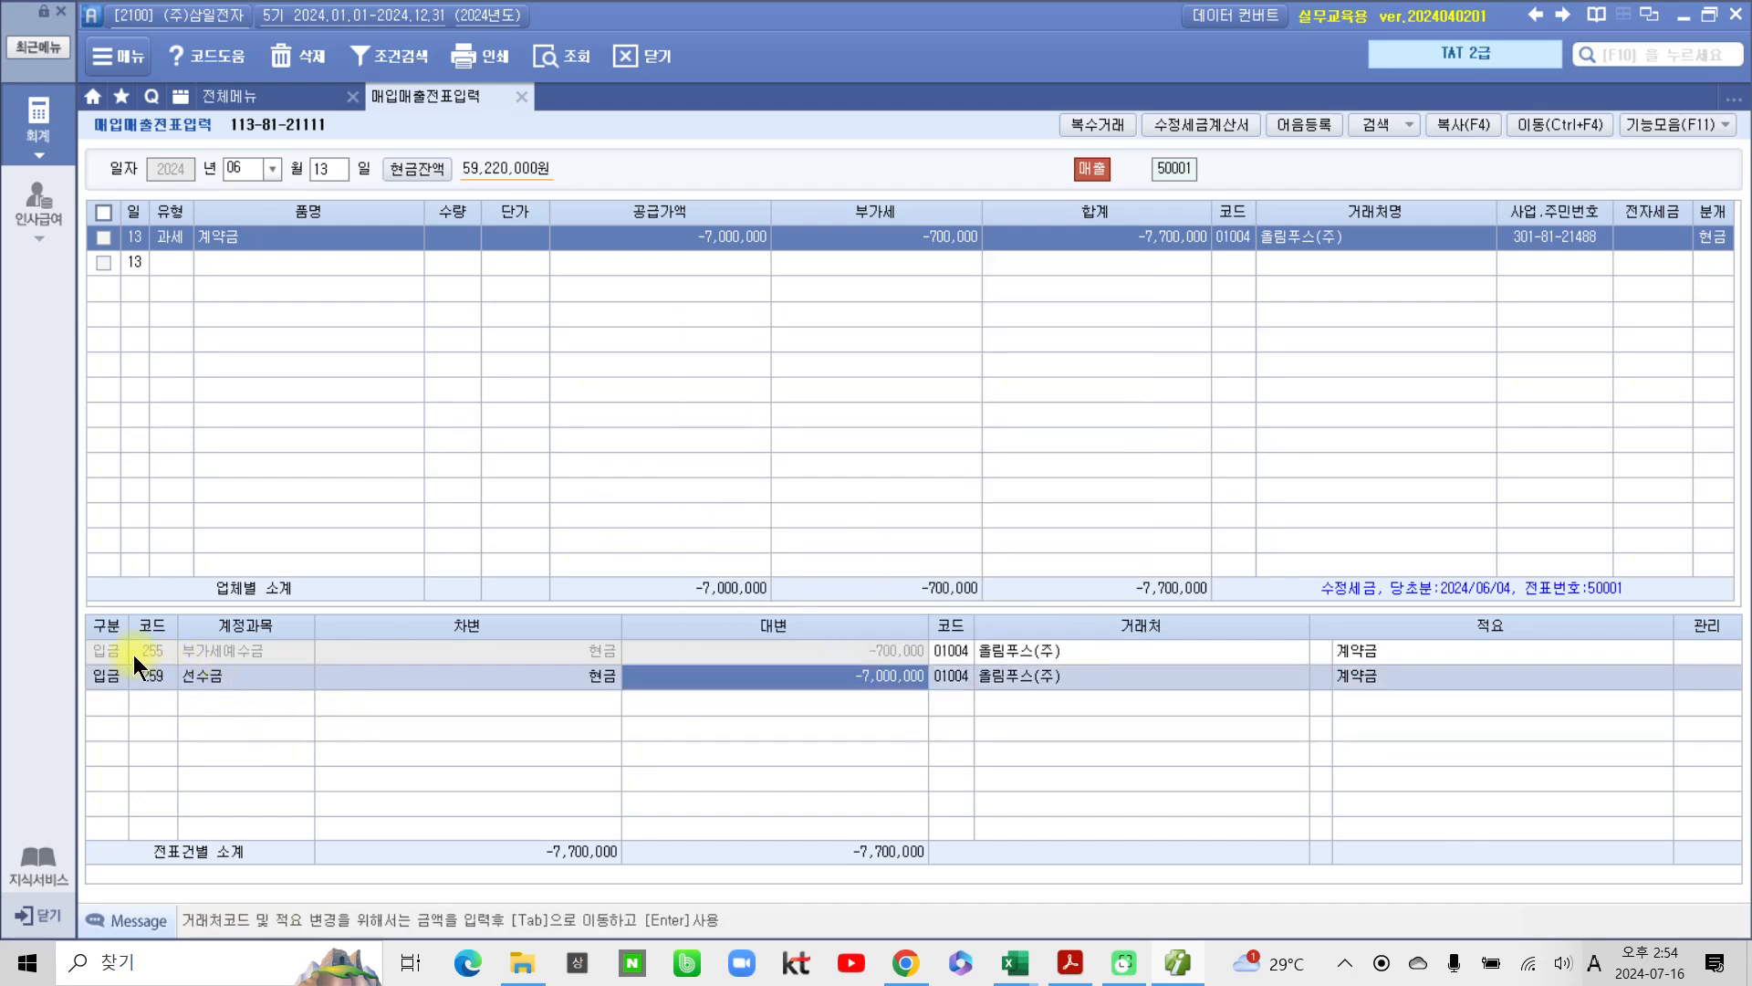
pyautogui.moveTo(119, 653)
pyautogui.mouseDown()
pyautogui.moveTo(176, 691)
pyautogui.moveTo(246, 692)
pyautogui.mouseUp()
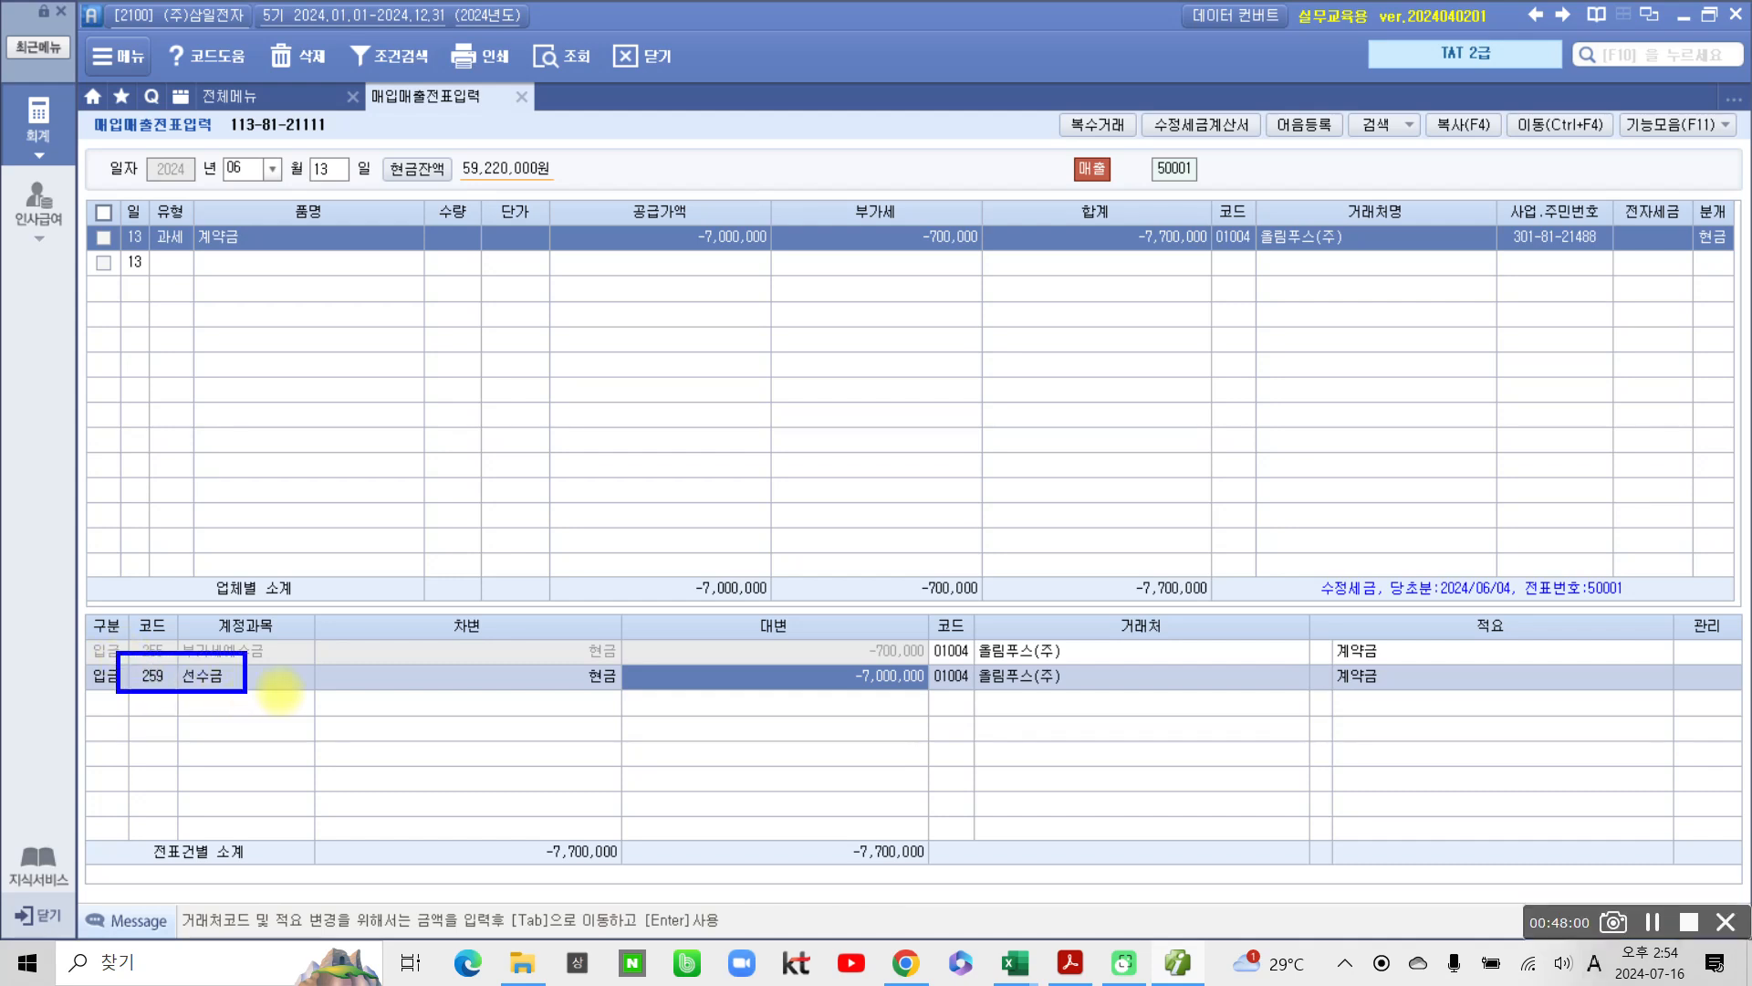
pyautogui.moveTo(811, 691); pyautogui.dragTo(938, 692)
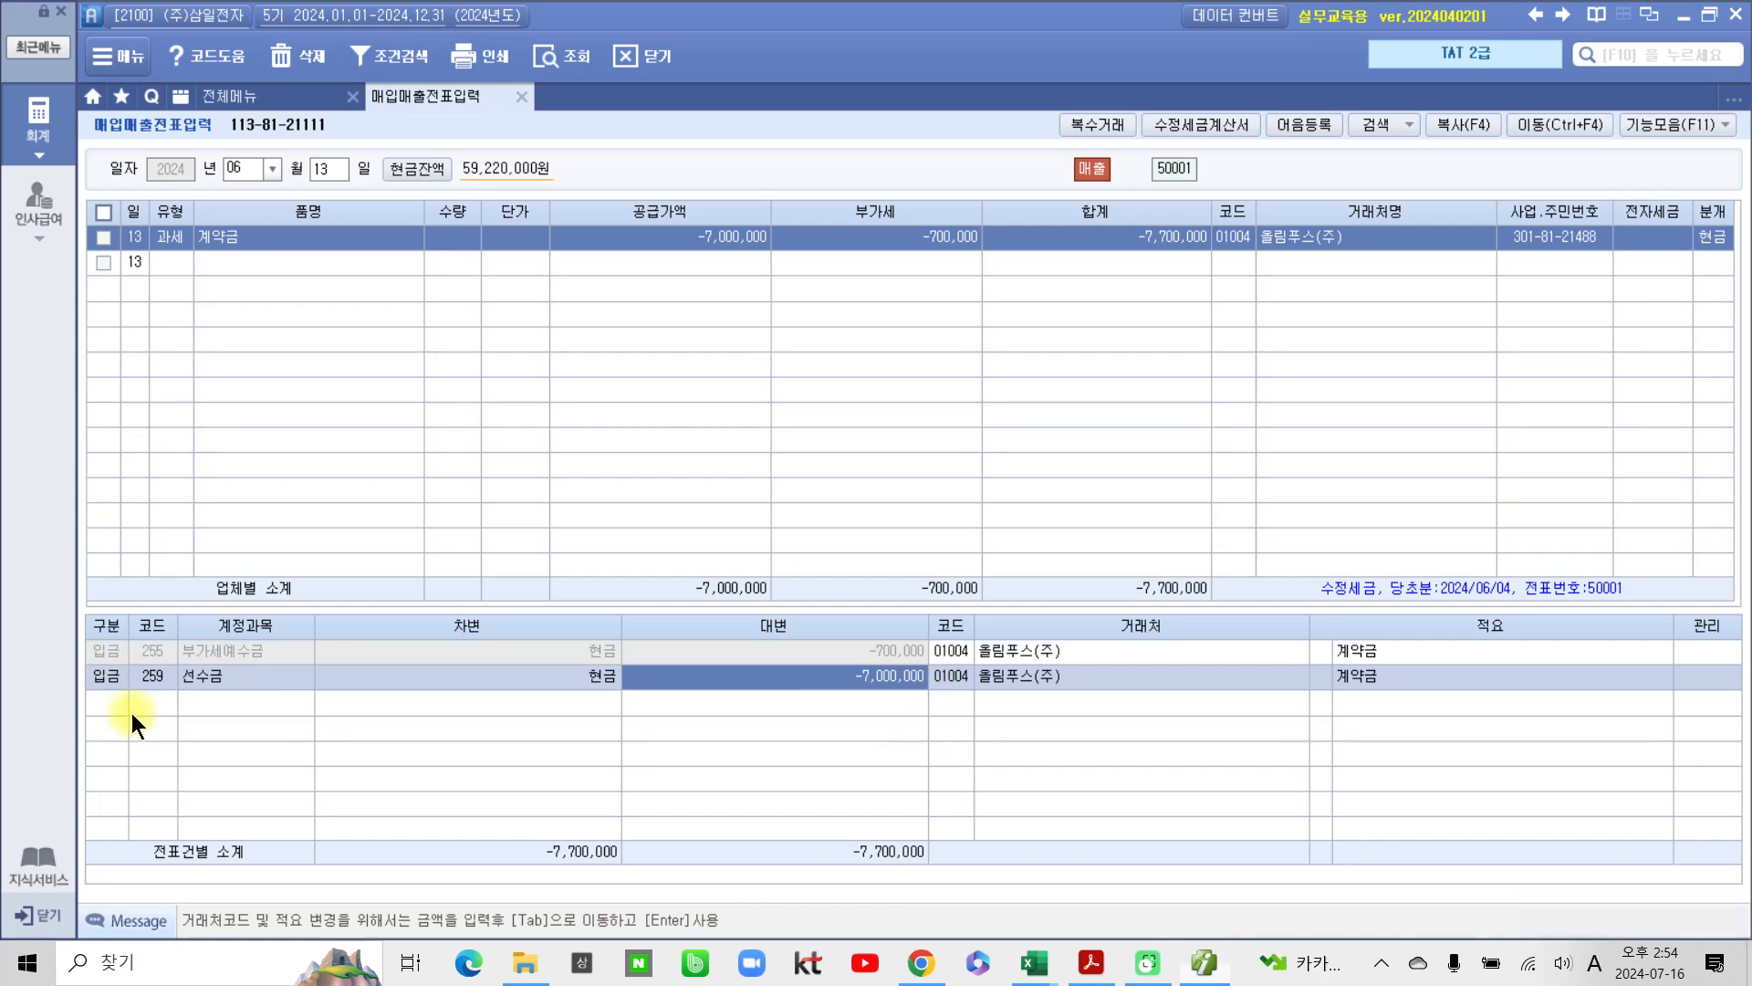
# Step: Open 전자세금계산서 발행 및 내역관리 and list the sales invoices for all clients dated June 13, 2024
pyautogui.click(38, 124)
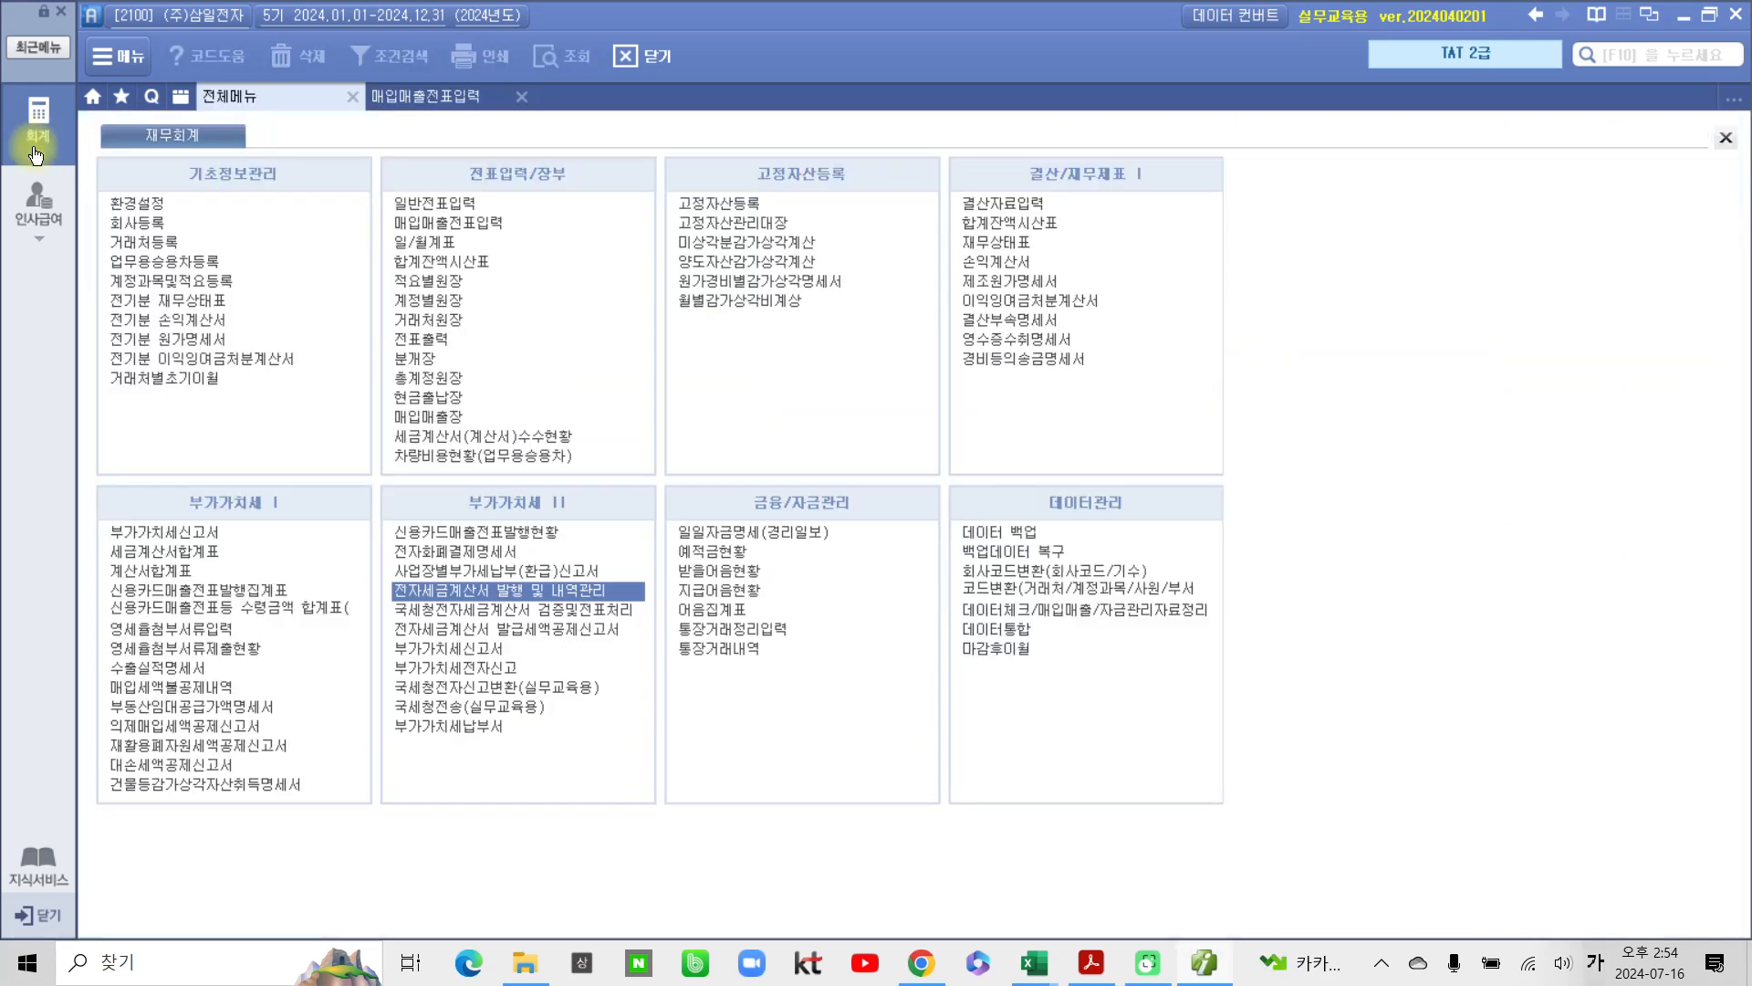
pyautogui.click(490, 593)
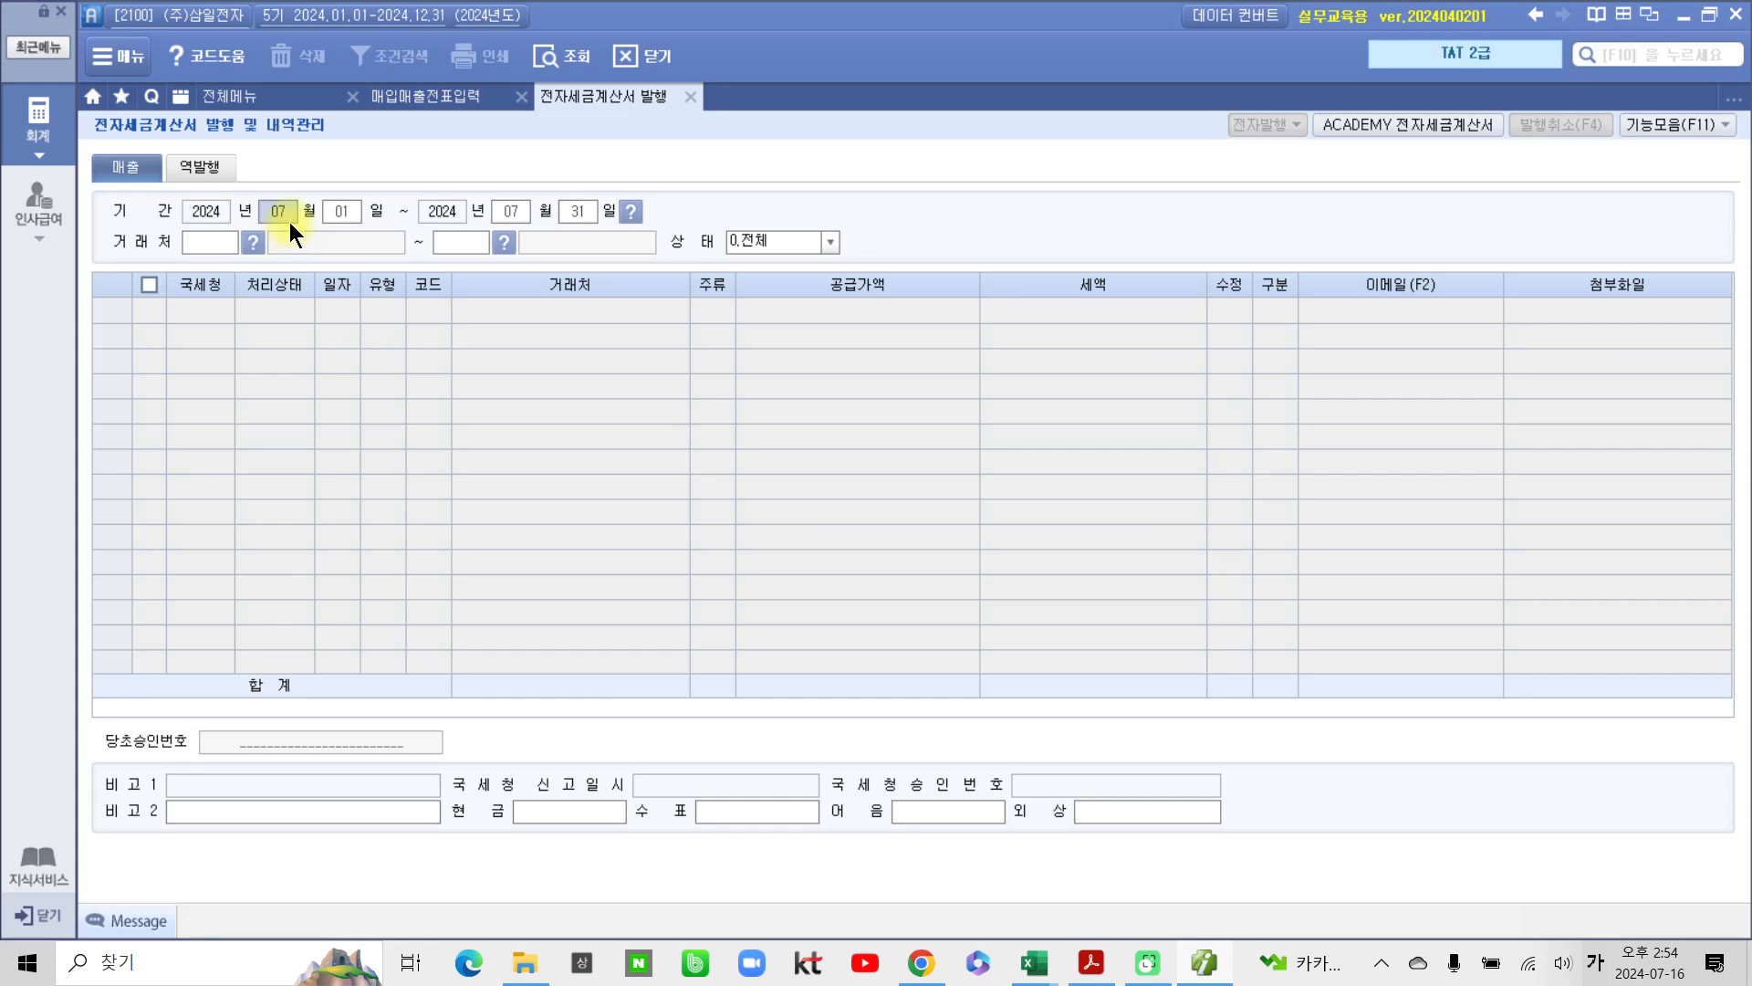
pyautogui.press('Return')
pyautogui.write('13')
pyautogui.press('Return')
pyautogui.write('6')
pyautogui.press('Return')
pyautogui.press('BackSpace')
pyautogui.write('13')
pyautogui.press('Return')
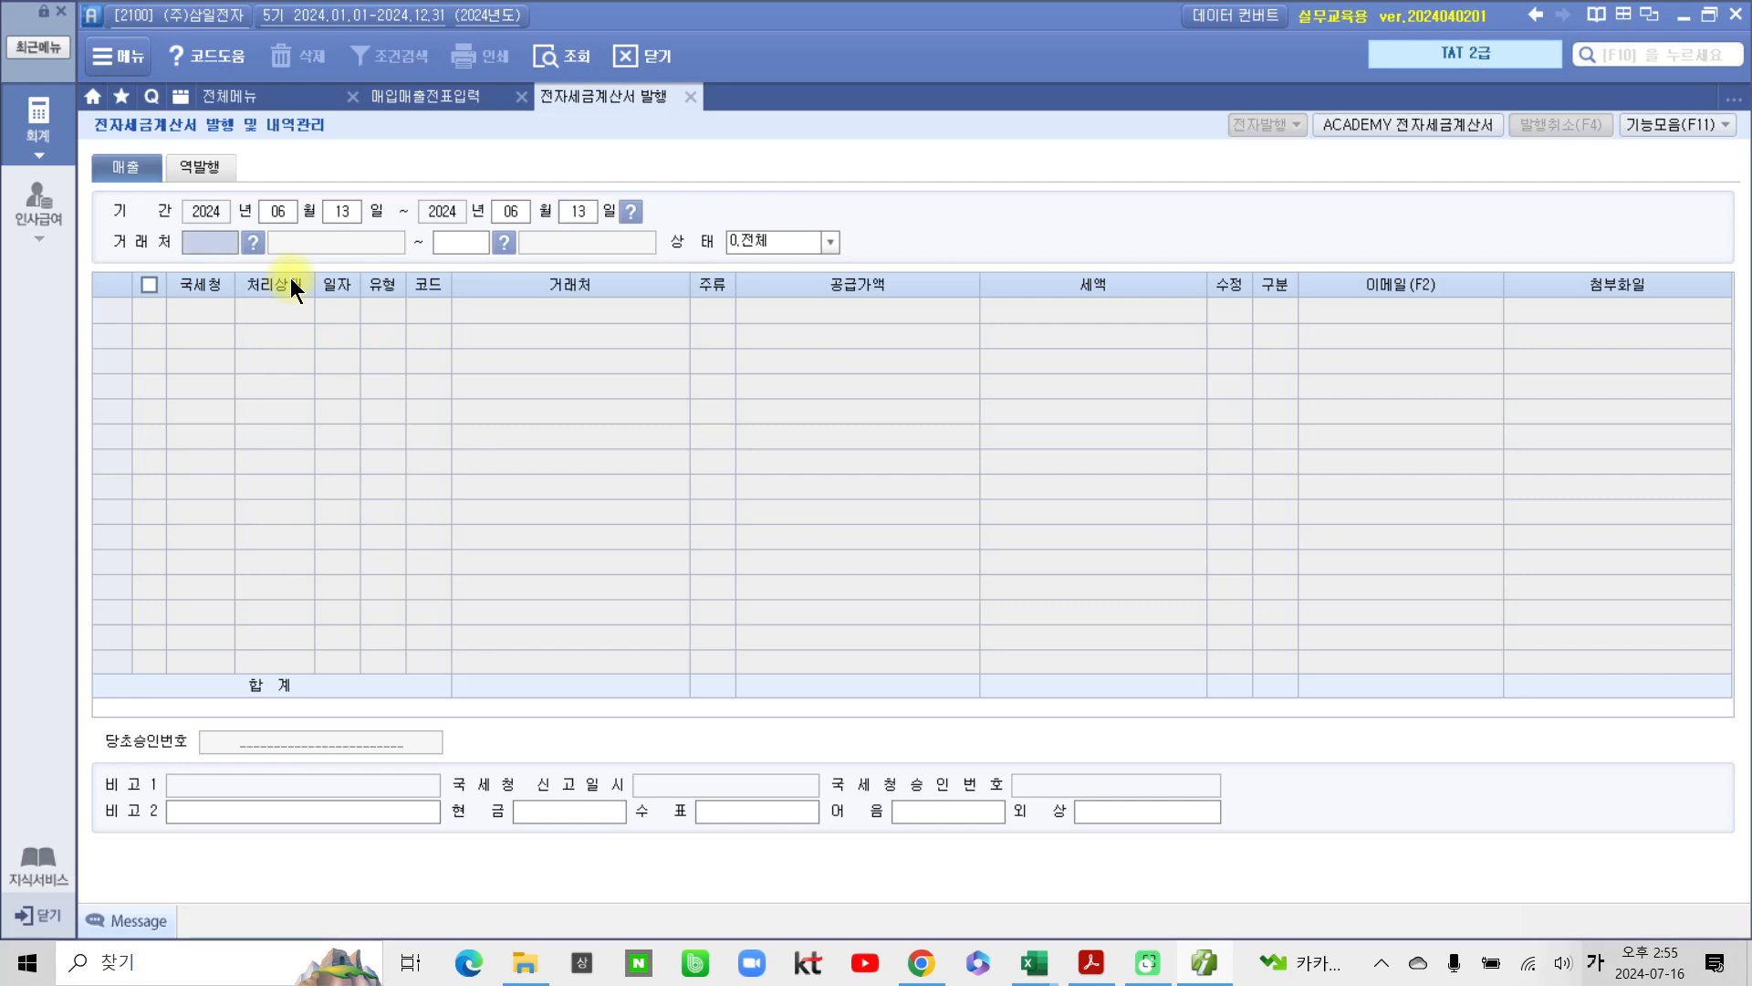
pyautogui.press('Return')
pyautogui.press('Return')
pyautogui.press('Return')
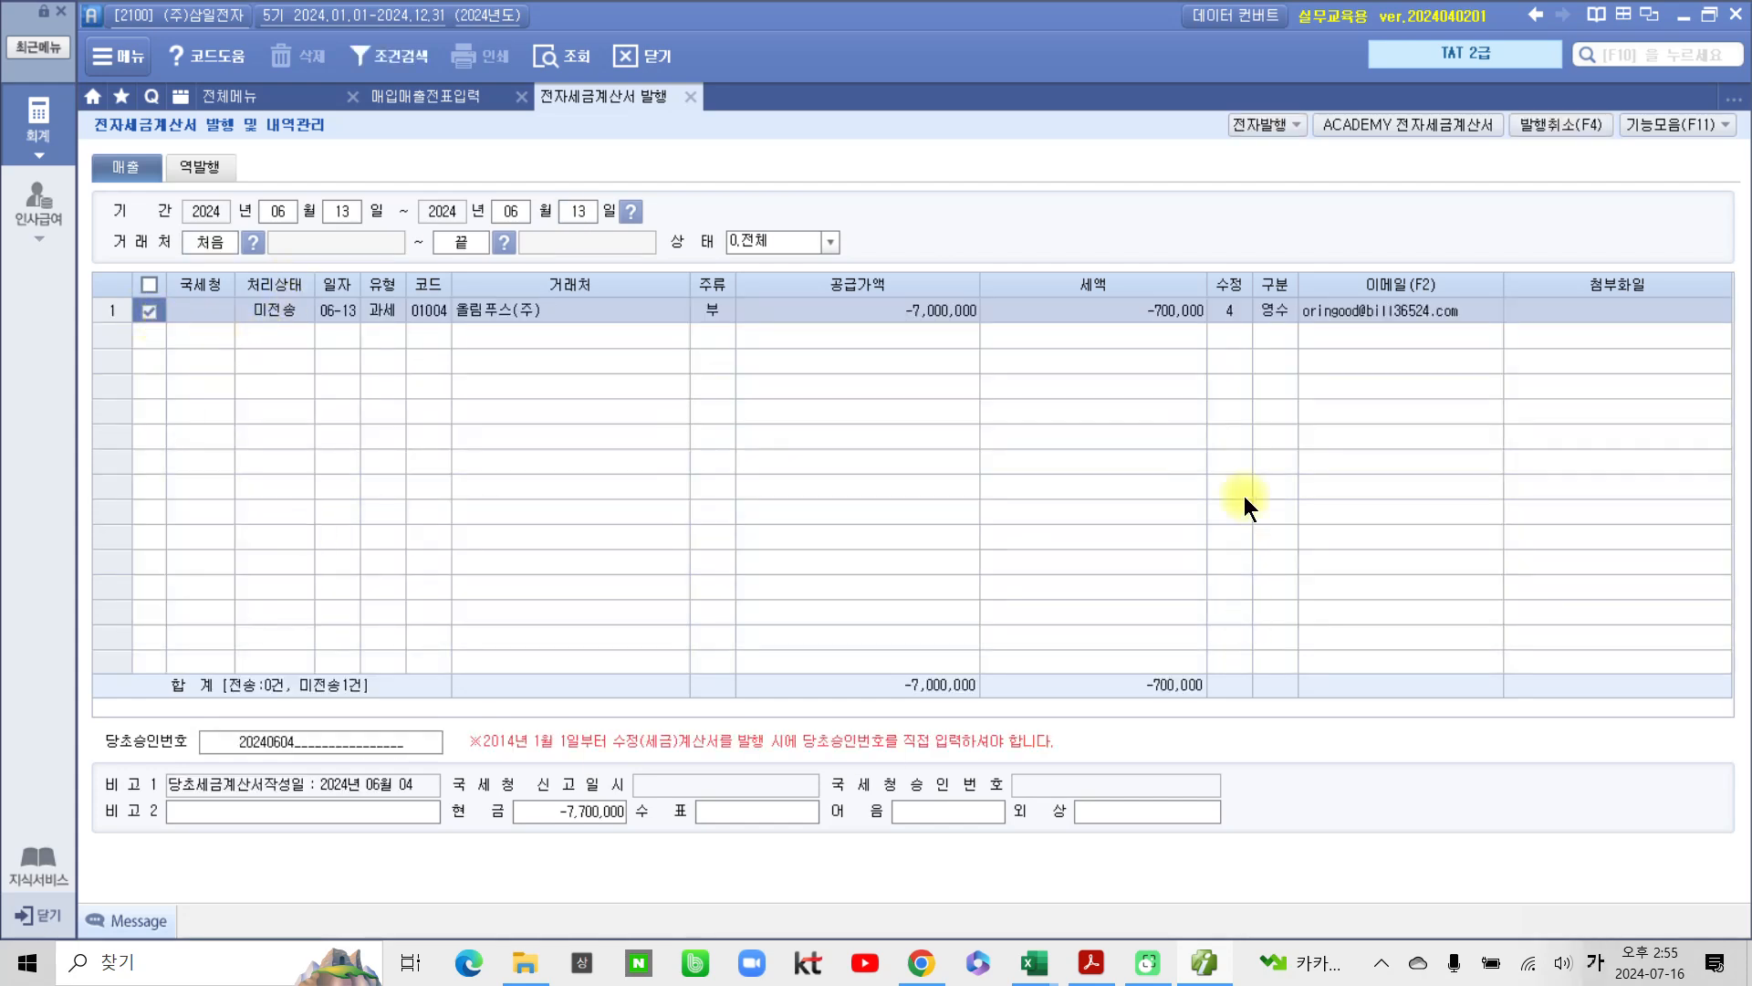
# Step: Issue the June 13 amended electronic tax invoice for 올림푸스(주), accepting the prefilled login
pyautogui.click(1247, 126)
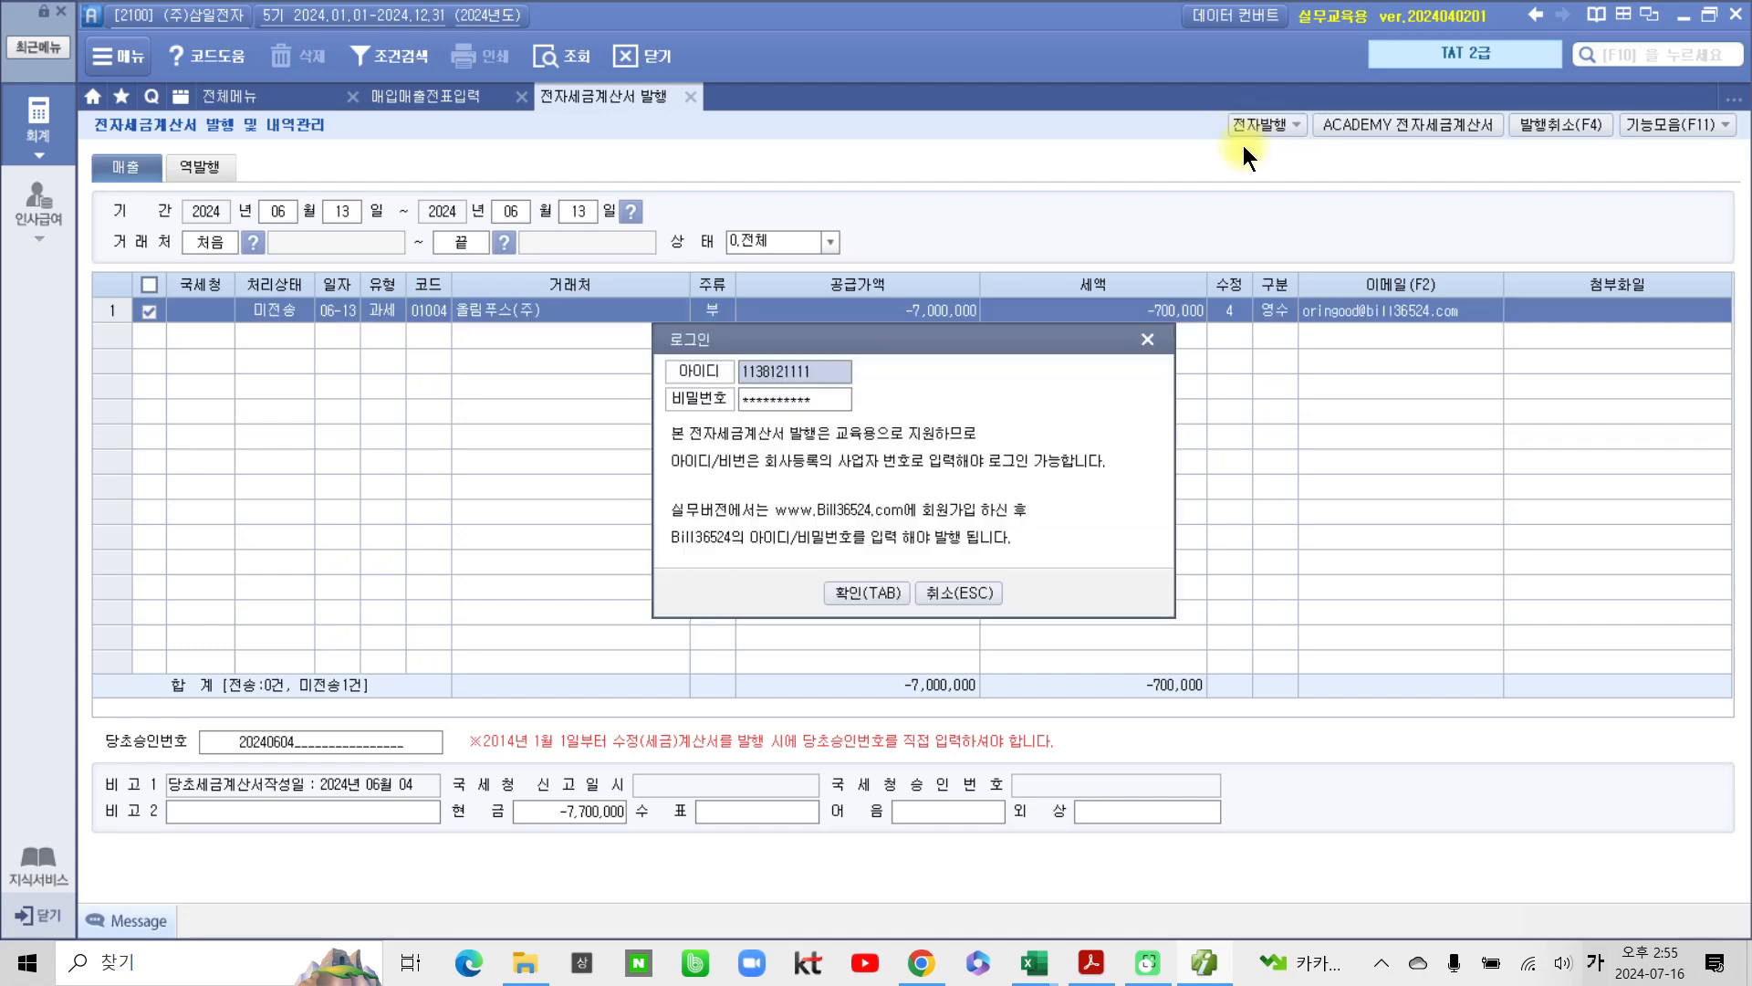
pyautogui.click(866, 595)
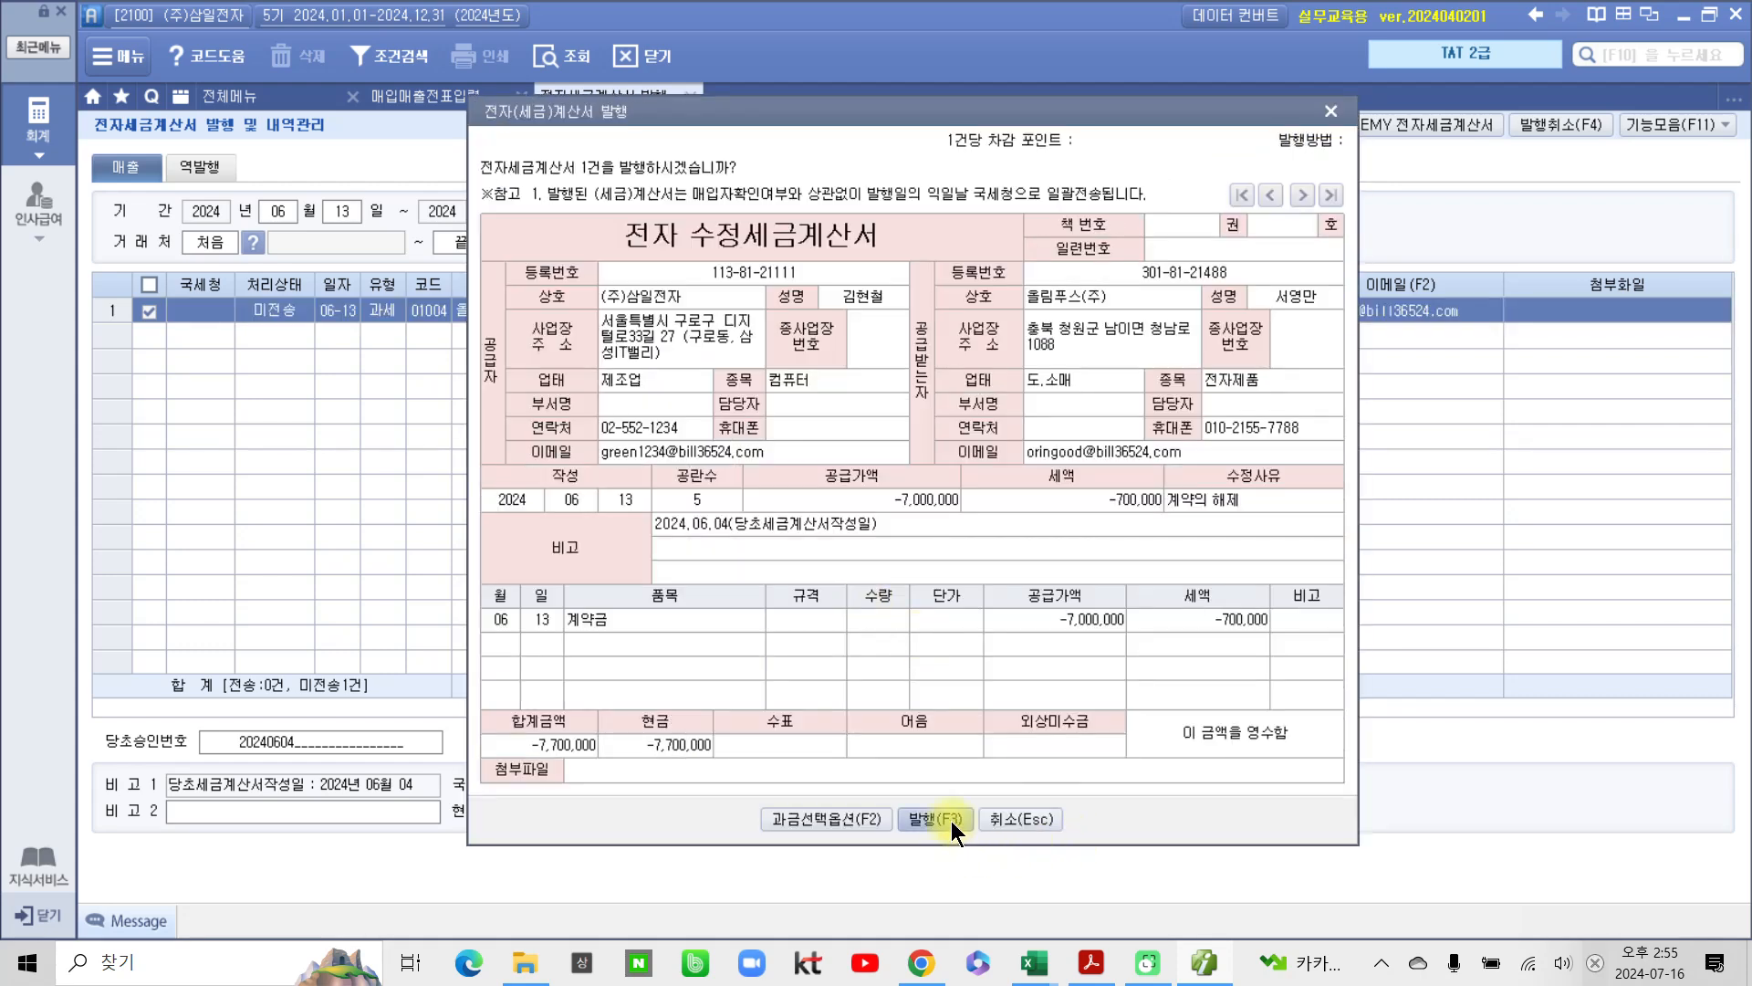
pyautogui.click(927, 814)
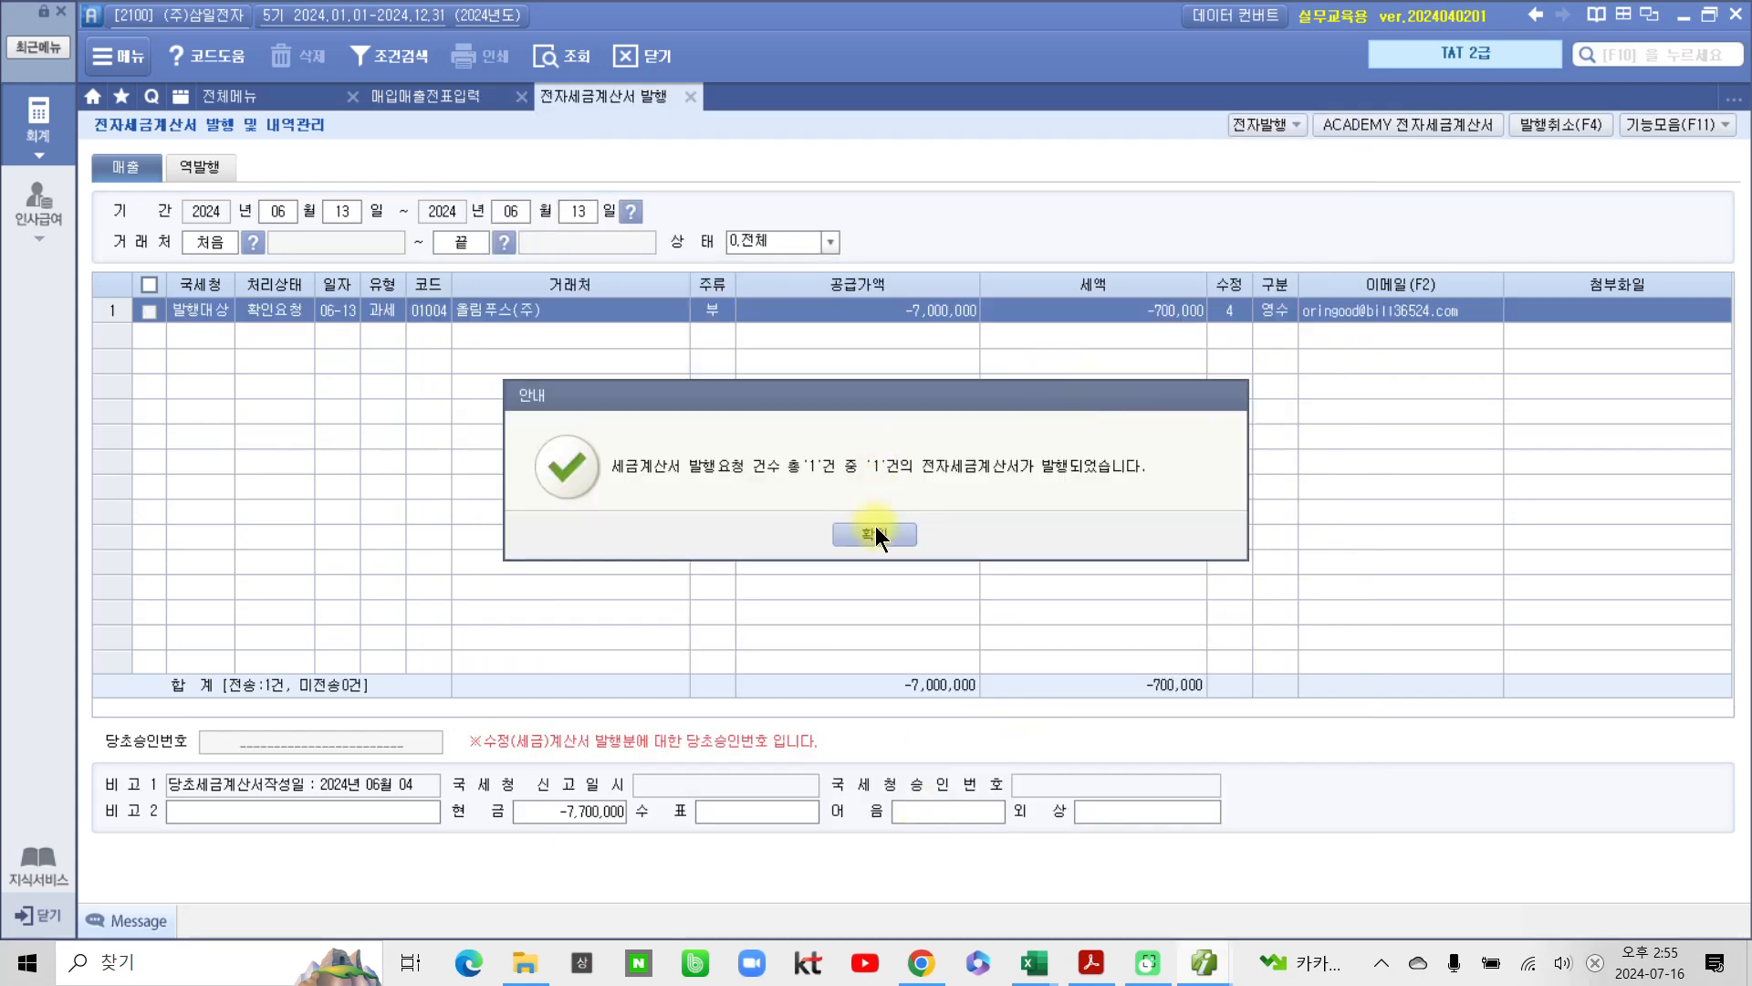
pyautogui.click(874, 534)
# Step: Log in to the ACADEMY 전자세금계산서 site and look up the 미전송 sales invoices for June 13, 2024
pyautogui.click(1416, 128)
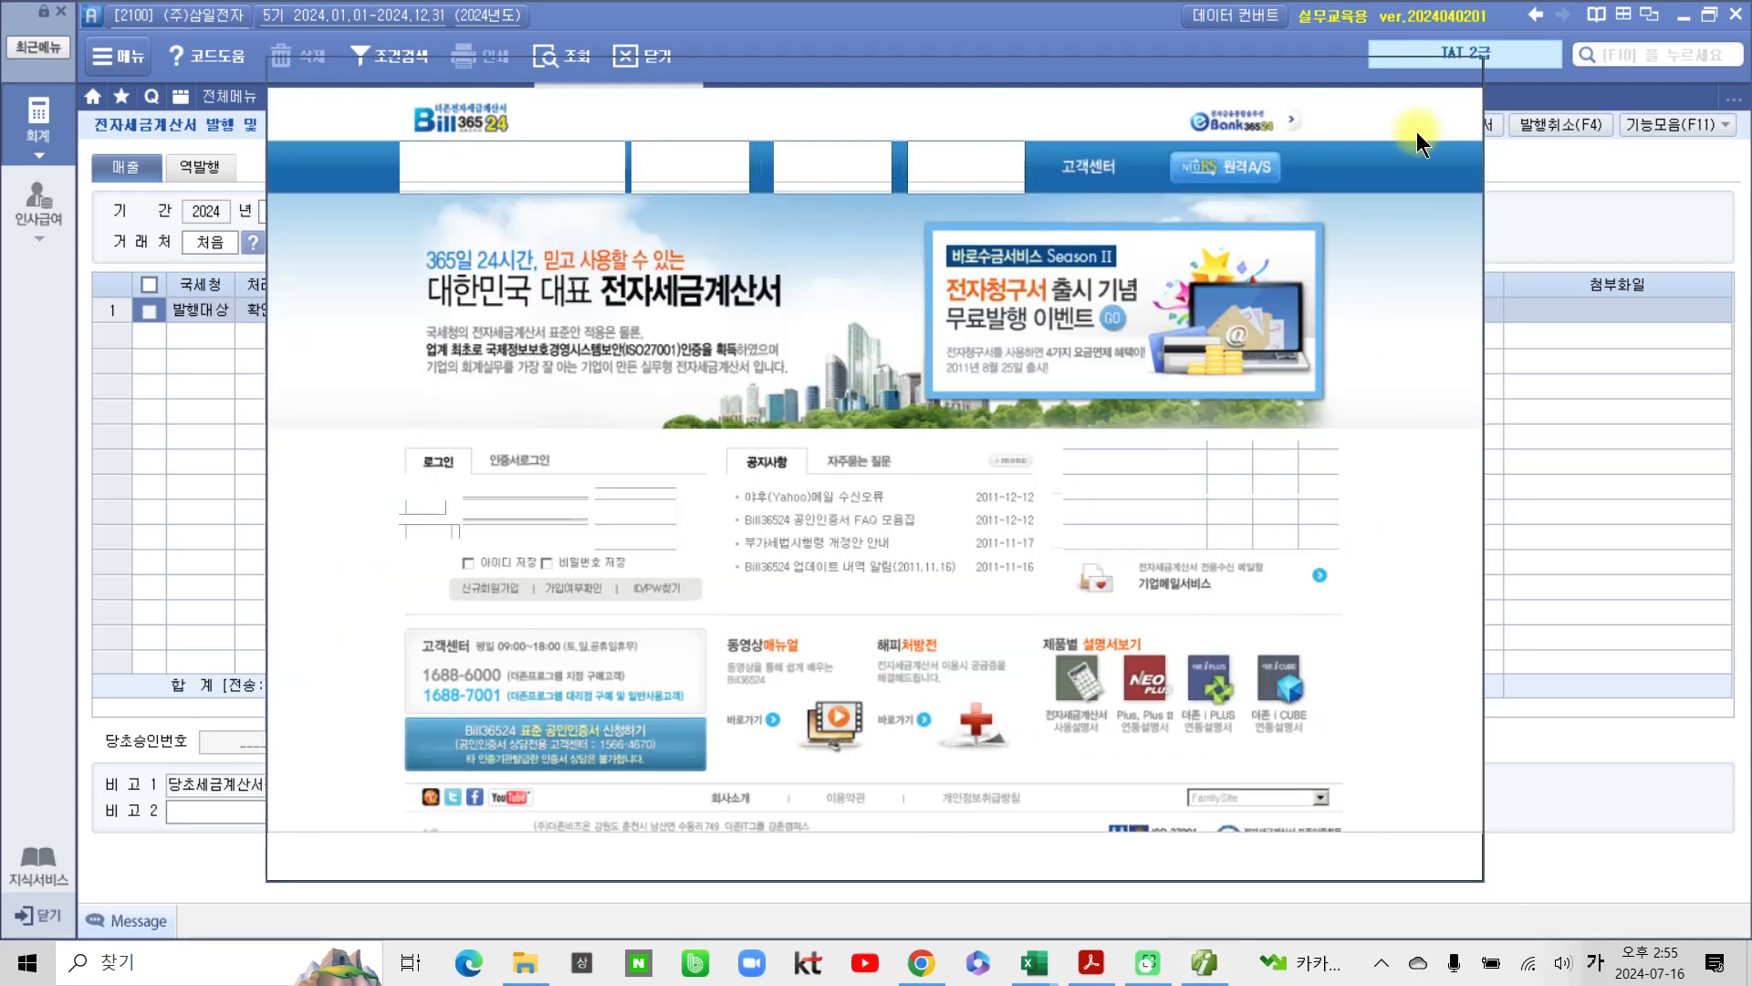
pyautogui.click(644, 520)
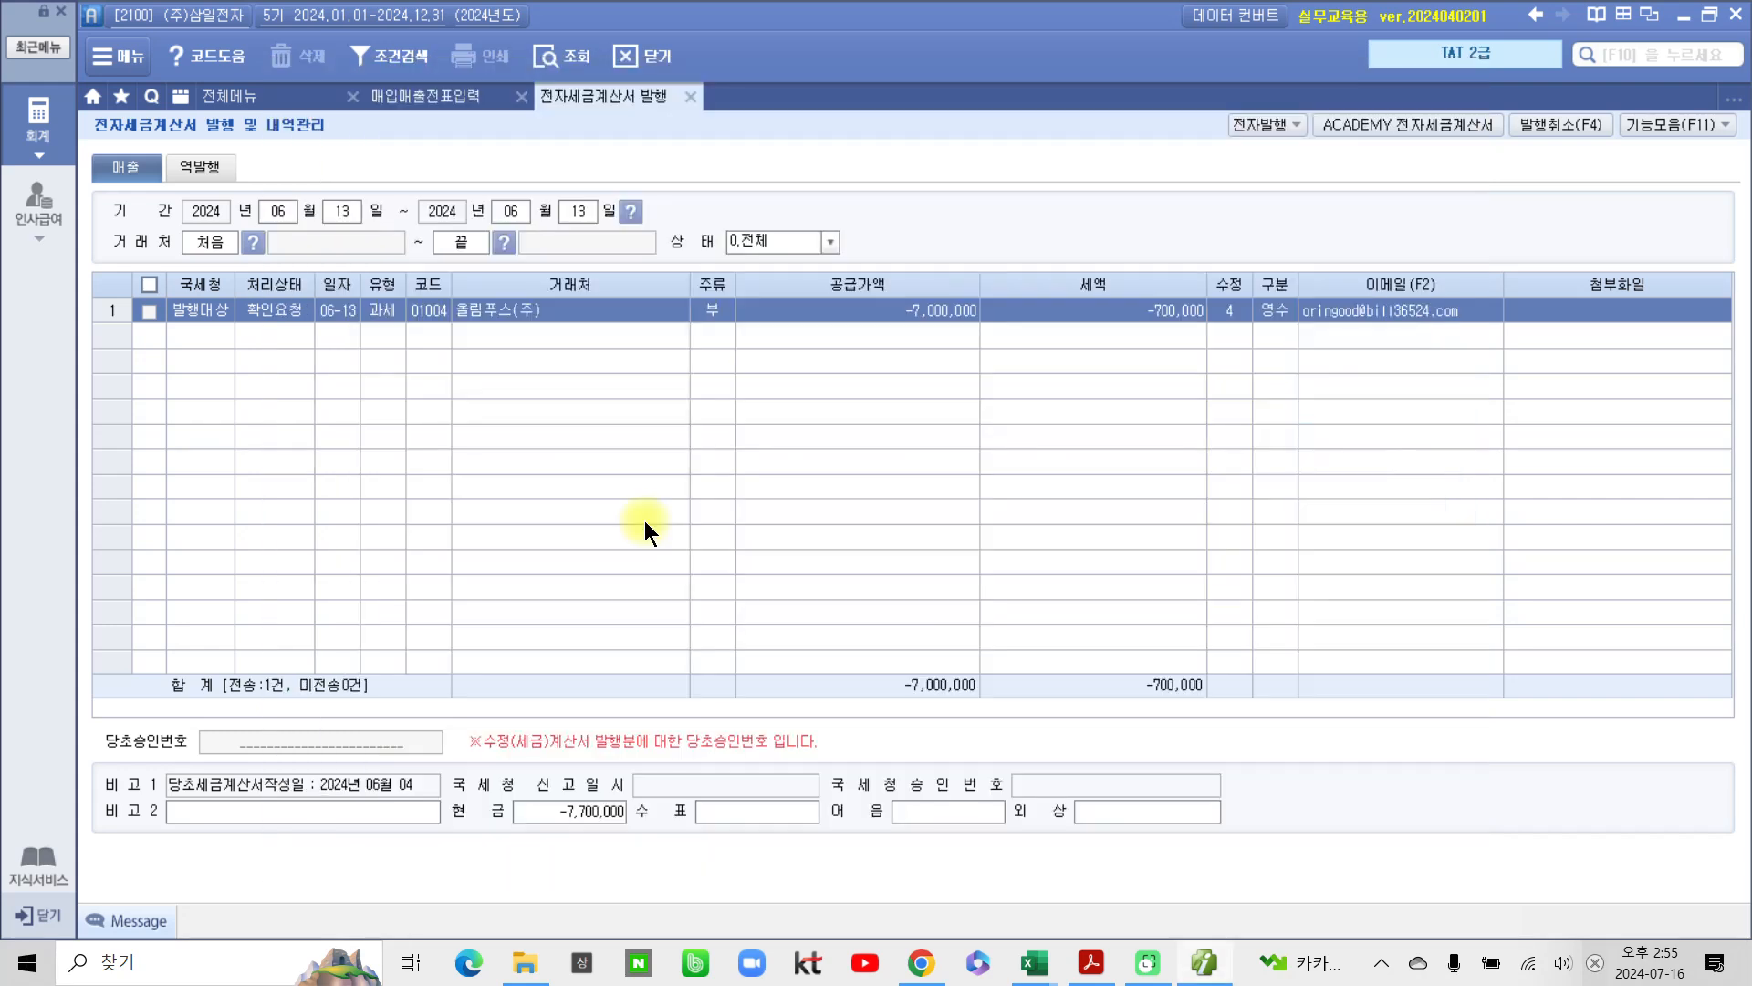
pyautogui.click(334, 250)
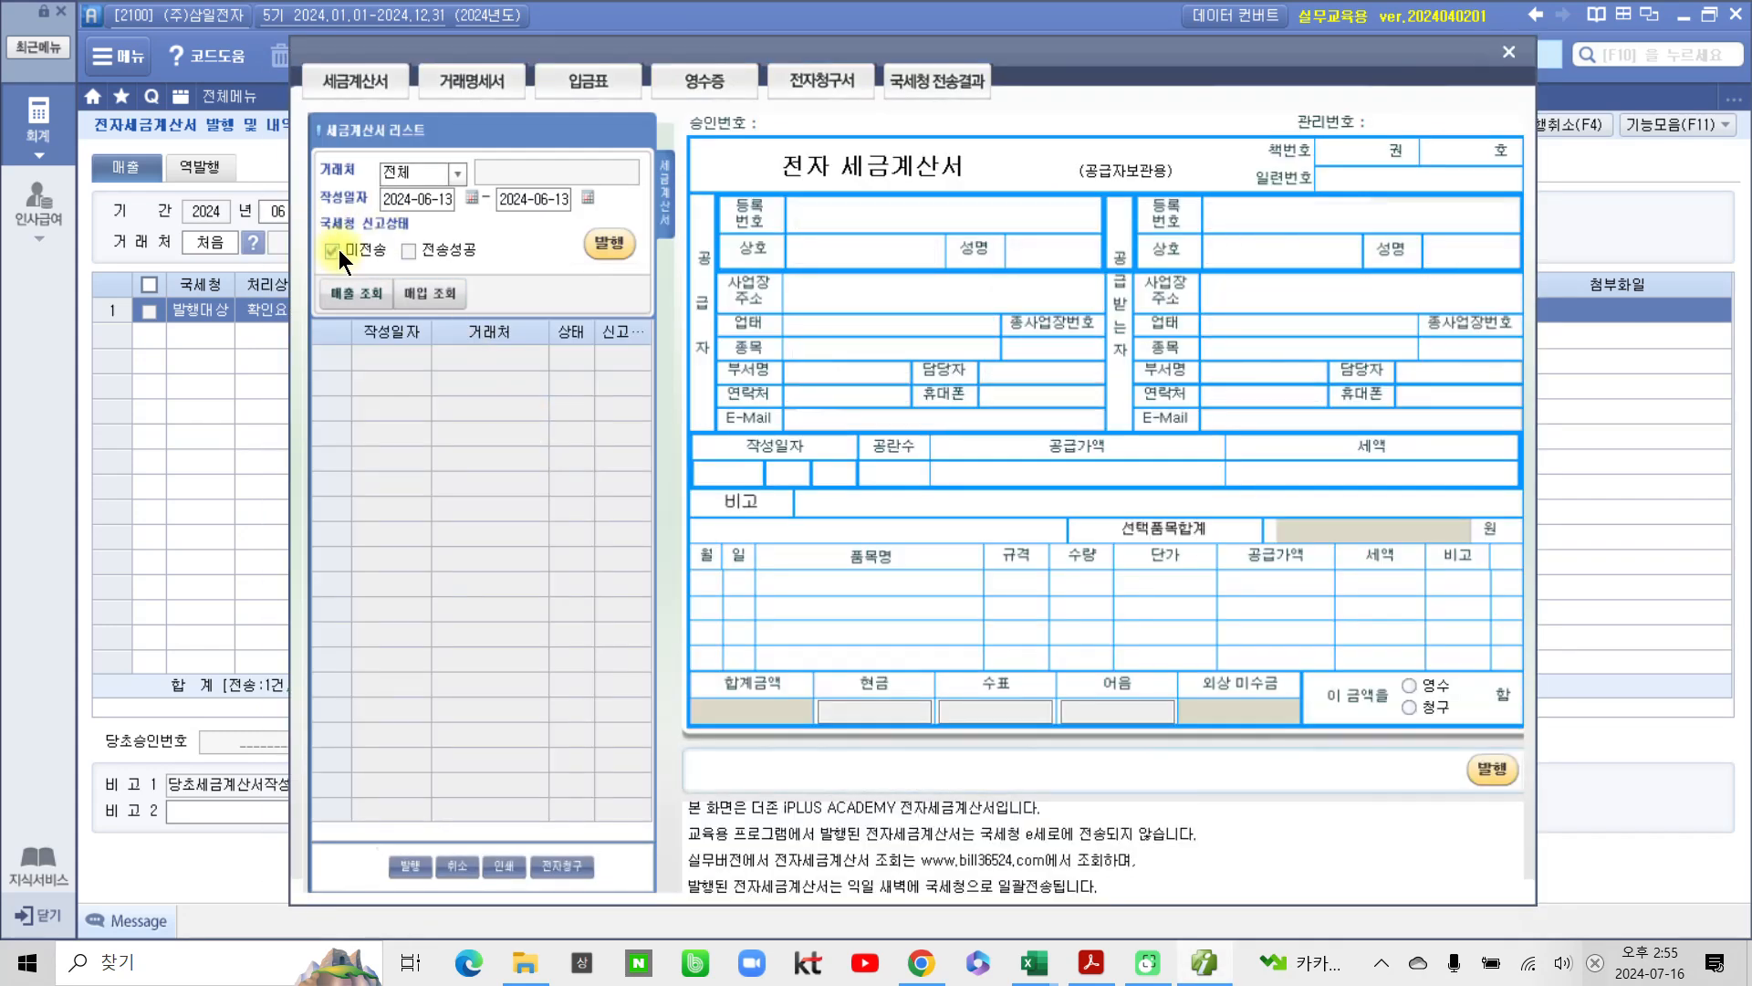
pyautogui.click(351, 294)
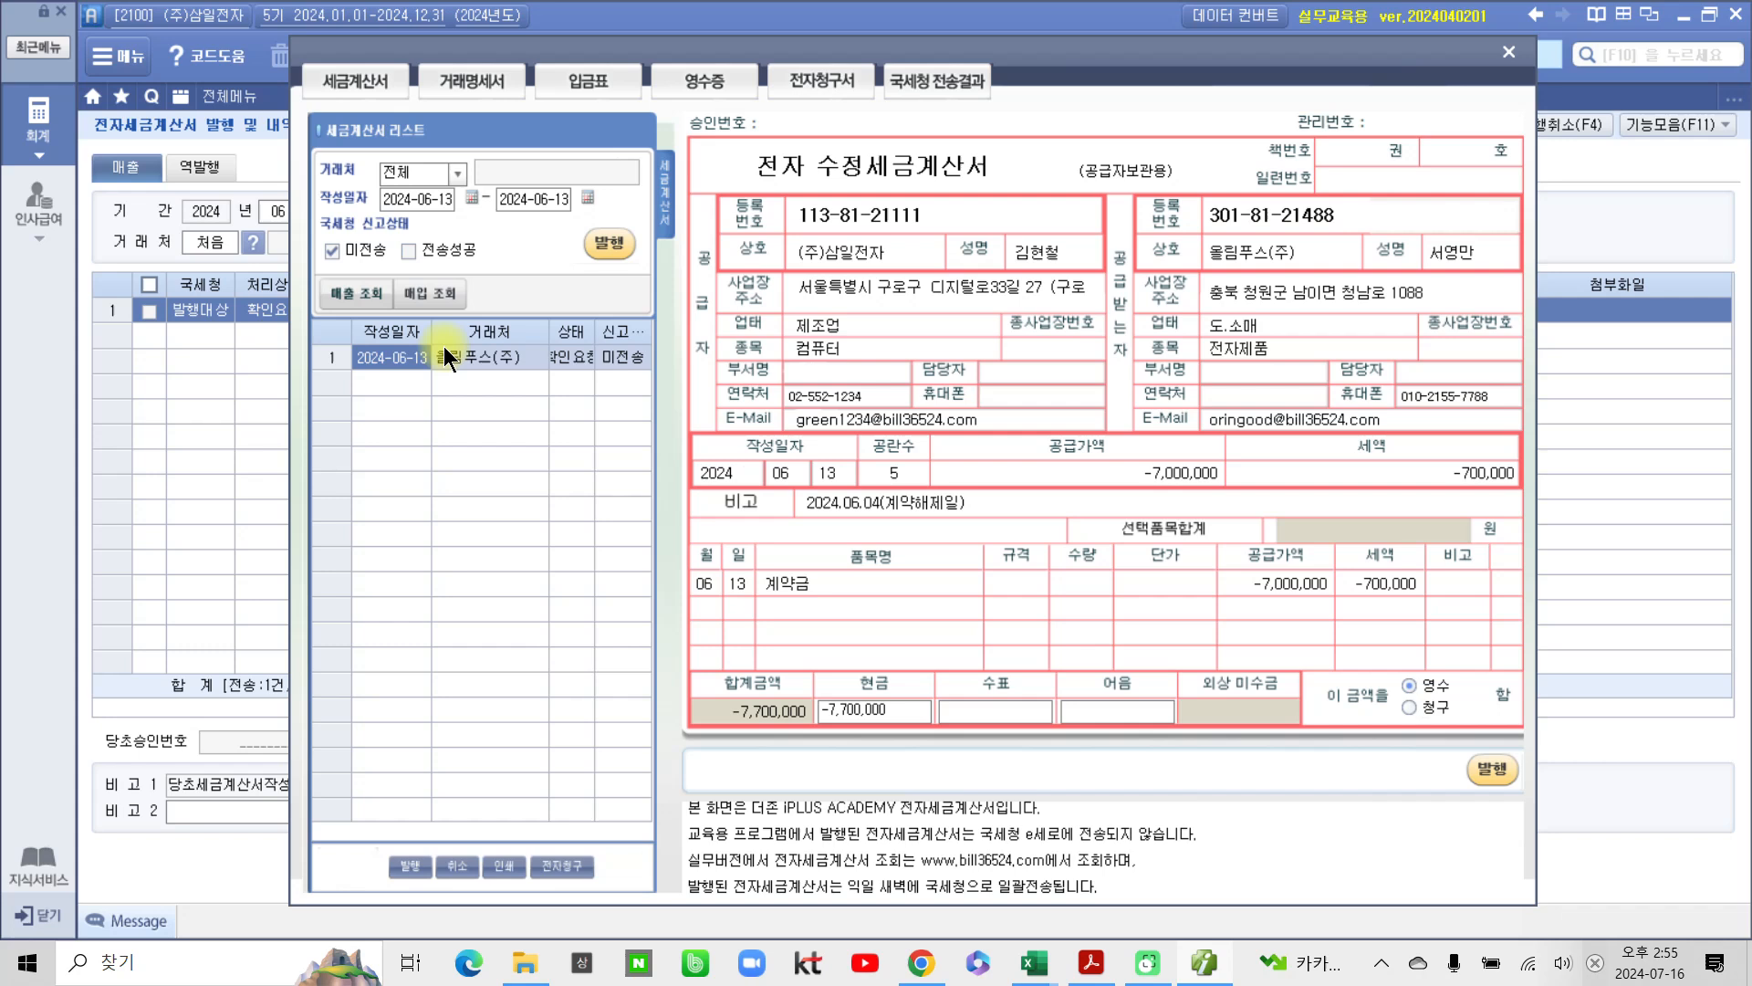
# Step: Issue the 올림푸스(주) amended invoice on the ACADEMY 전자세금계산서 site and close the site window
pyautogui.click(611, 244)
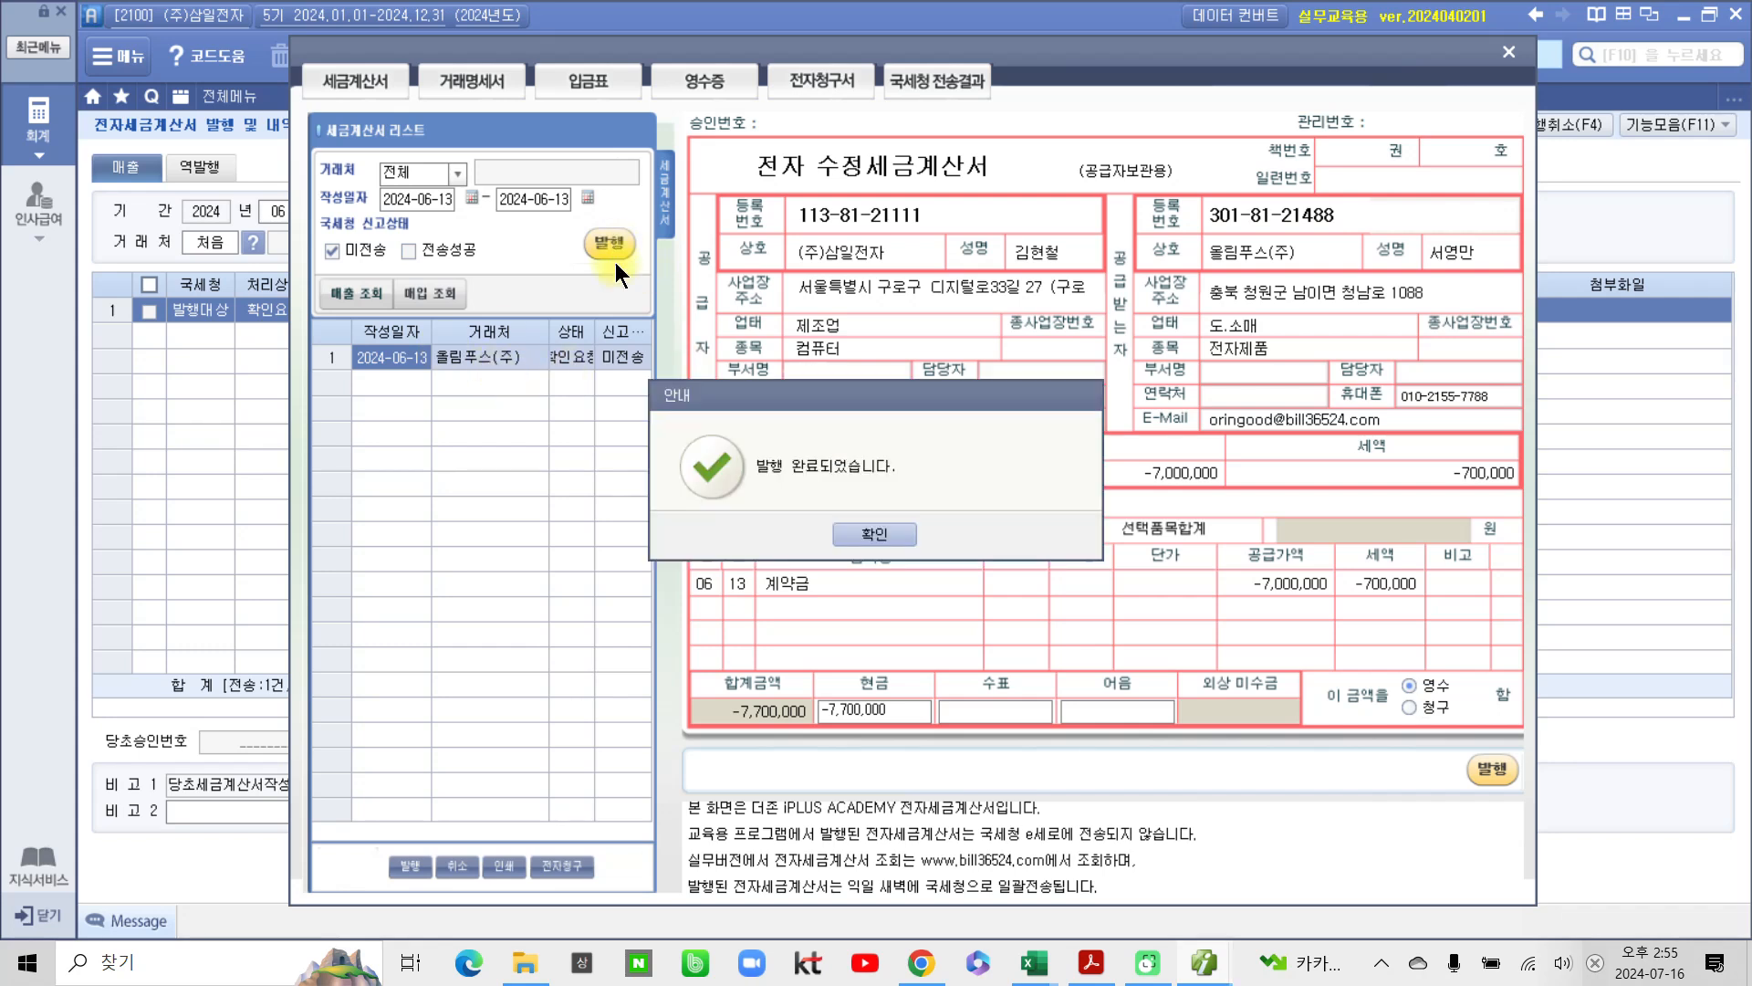
pyautogui.click(858, 528)
pyautogui.click(874, 534)
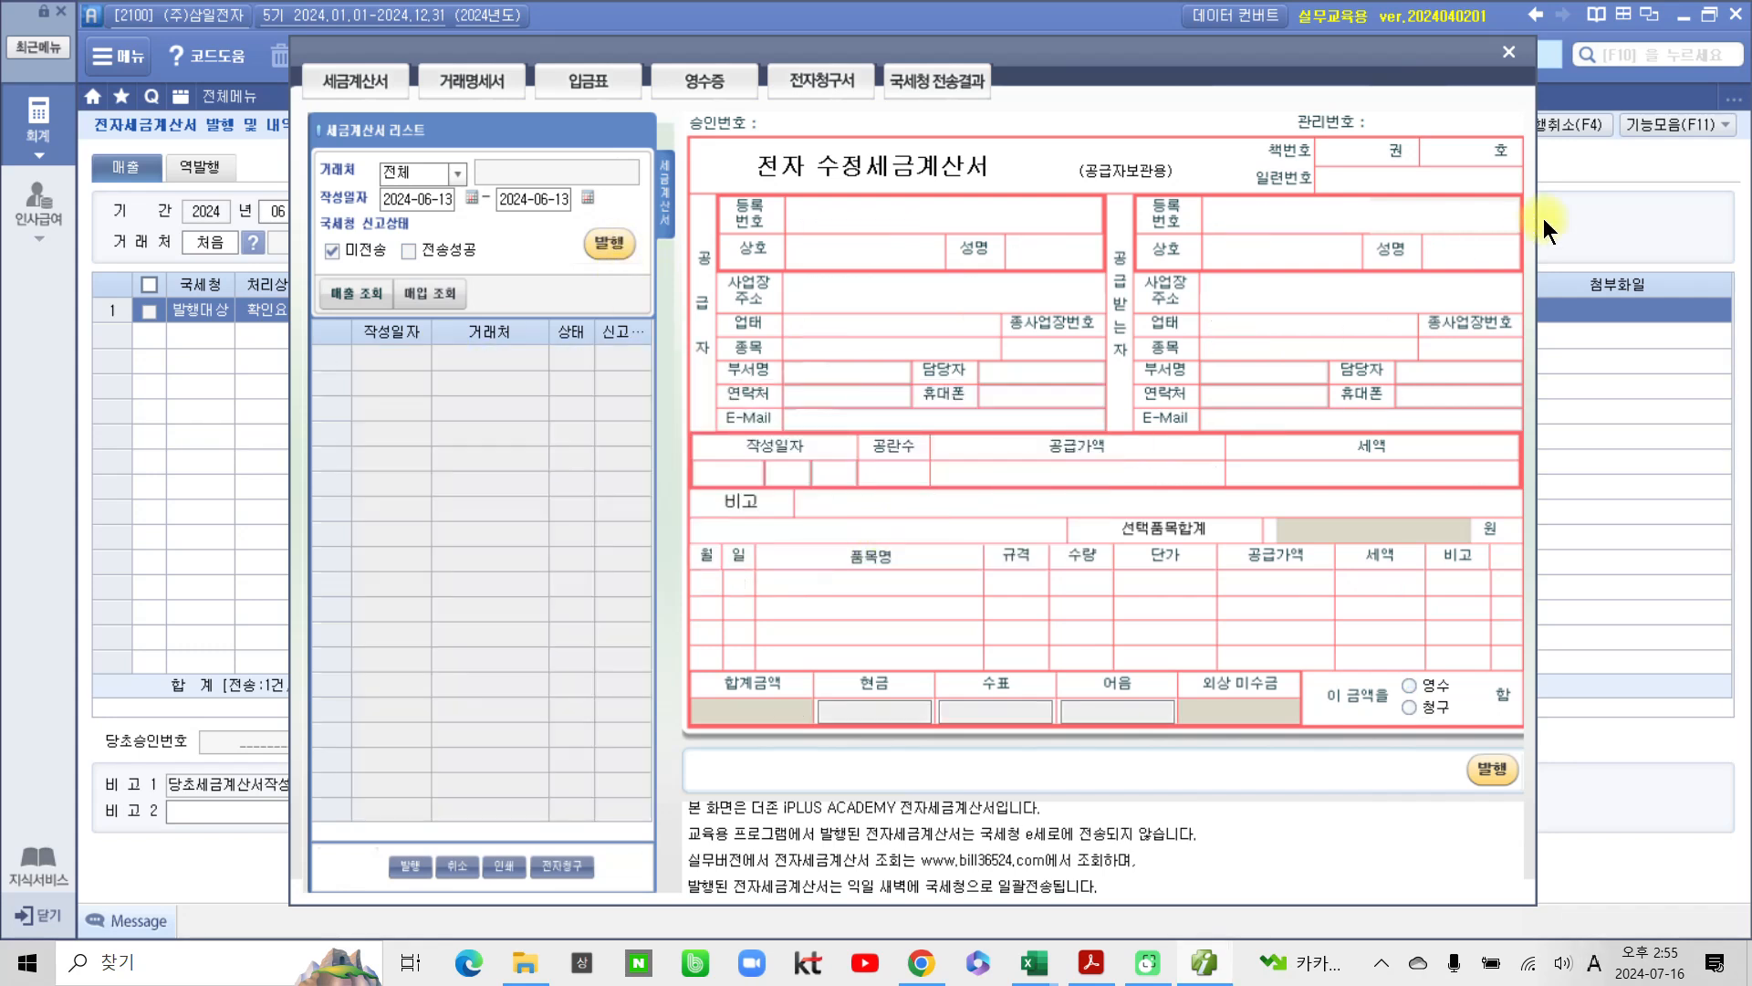
pyautogui.click(1512, 51)
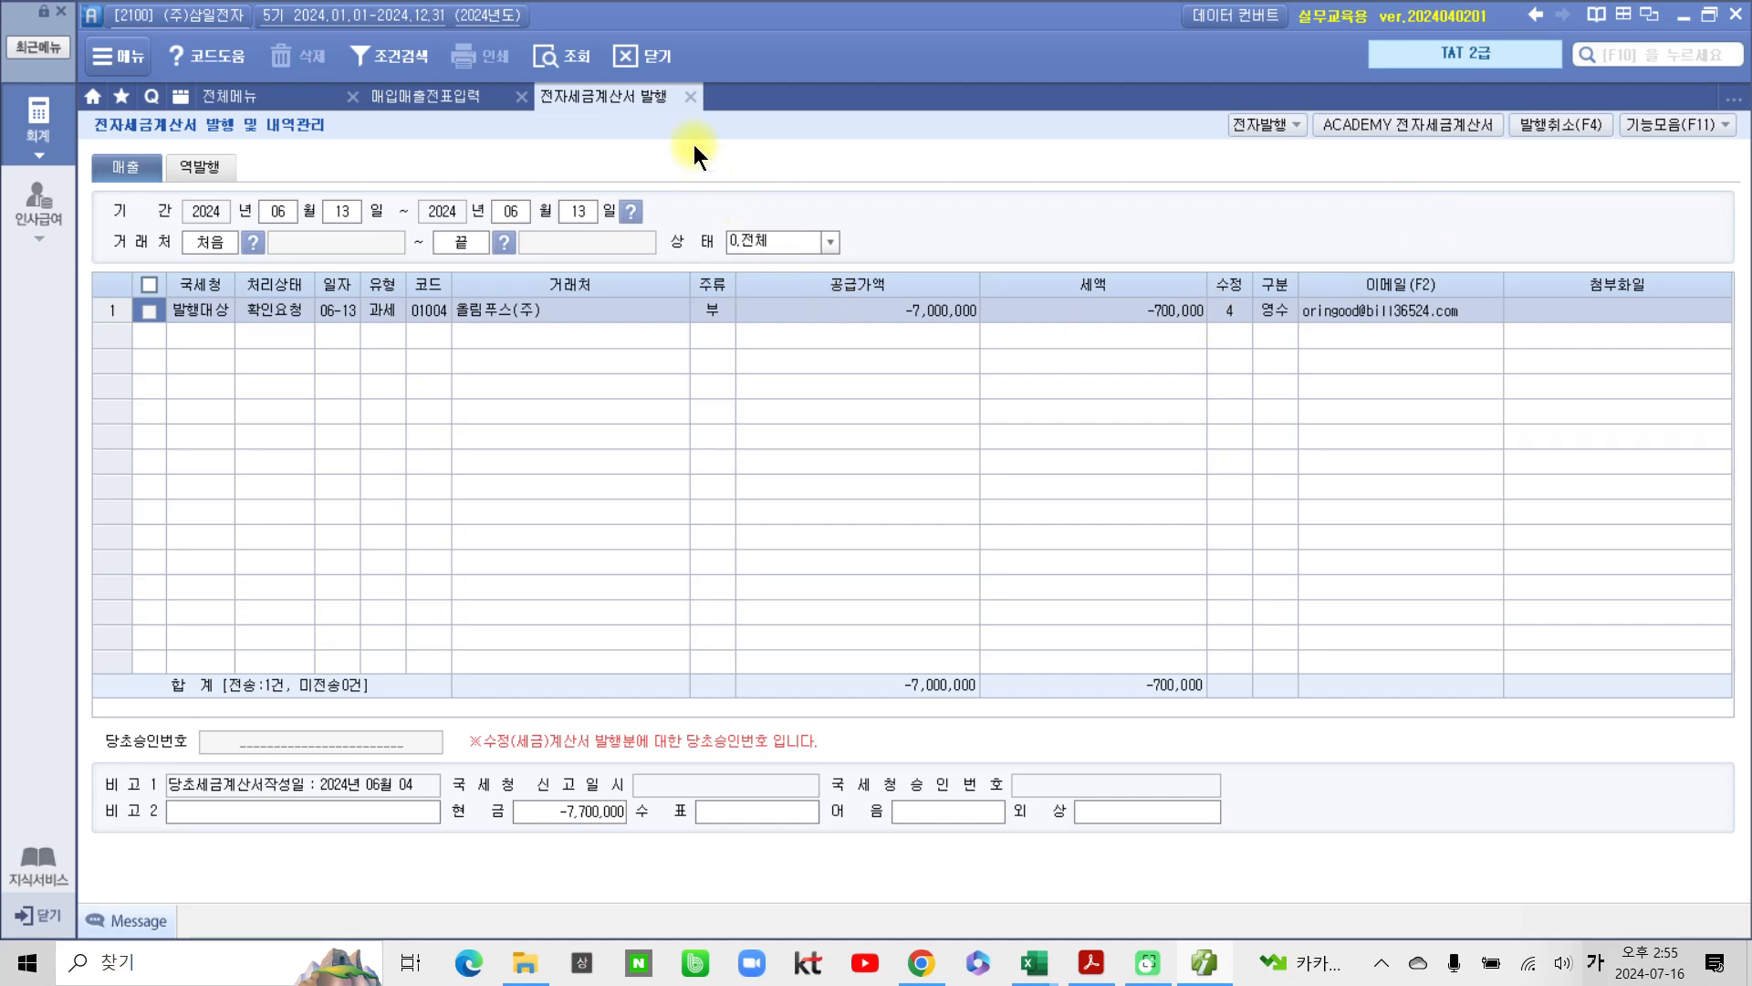
# Step: Close the invoice issuing screen, refresh 매입매출전표입력 and check the 전자세금 status and journal entry of the June 13 voucher
pyautogui.click(695, 104)
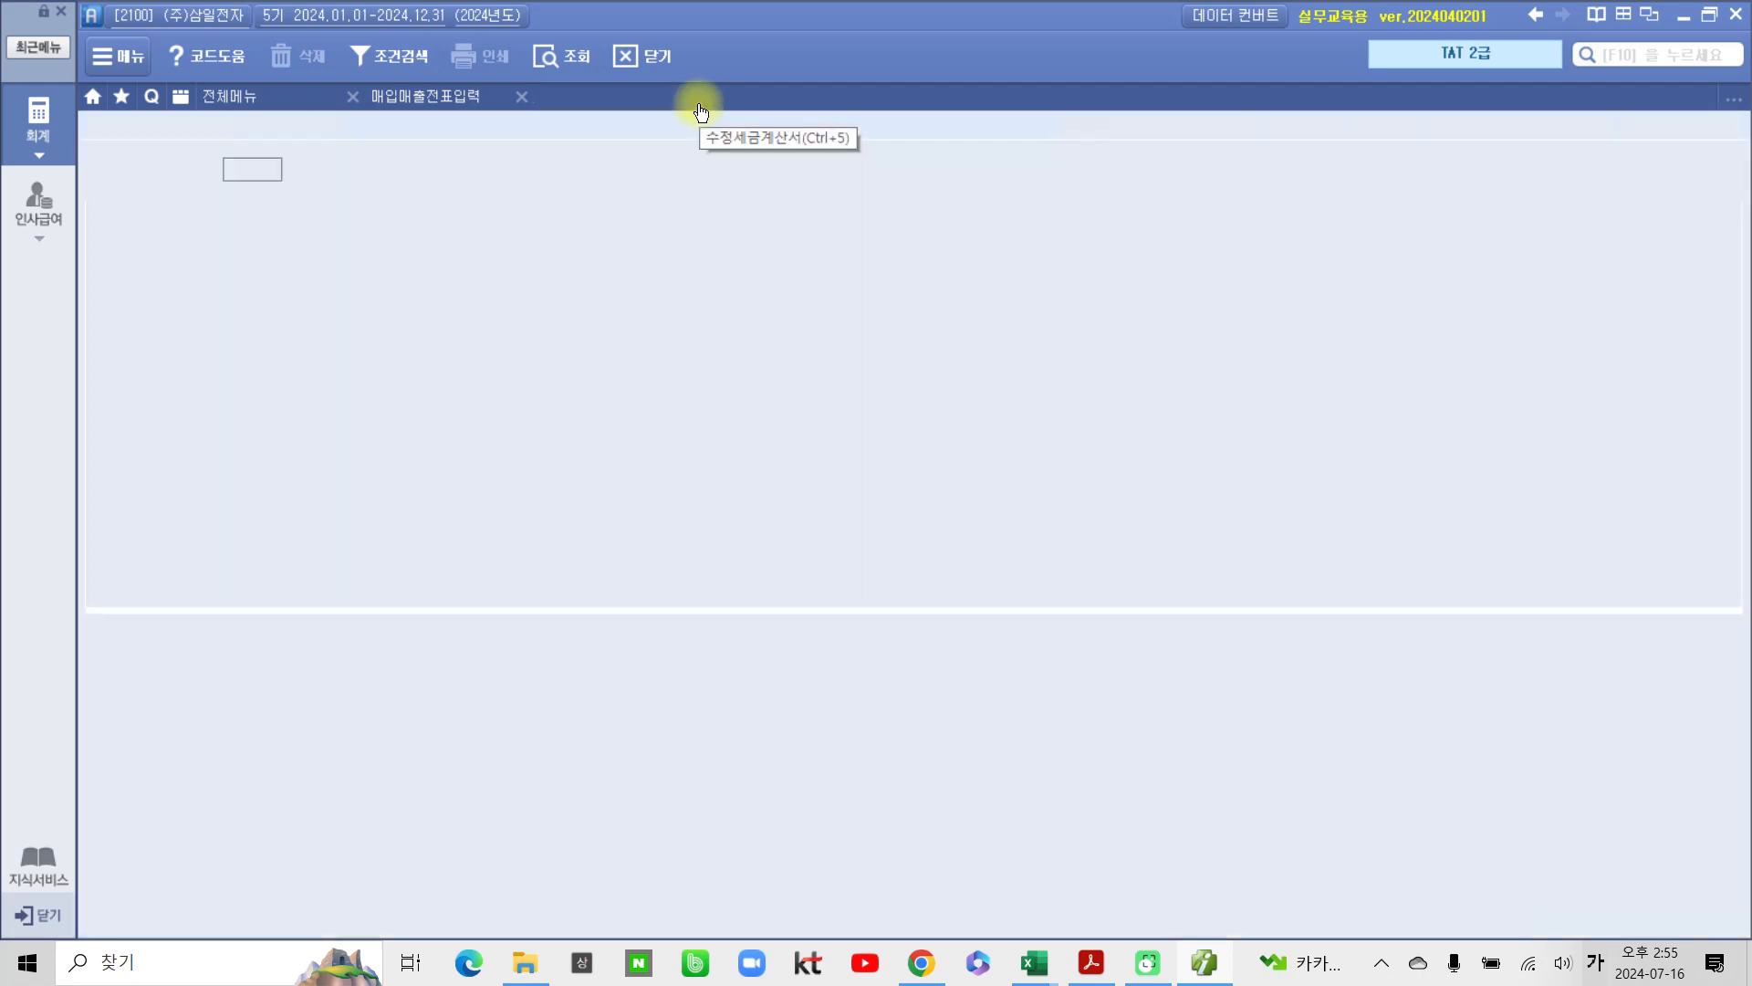
pyautogui.click(595, 50)
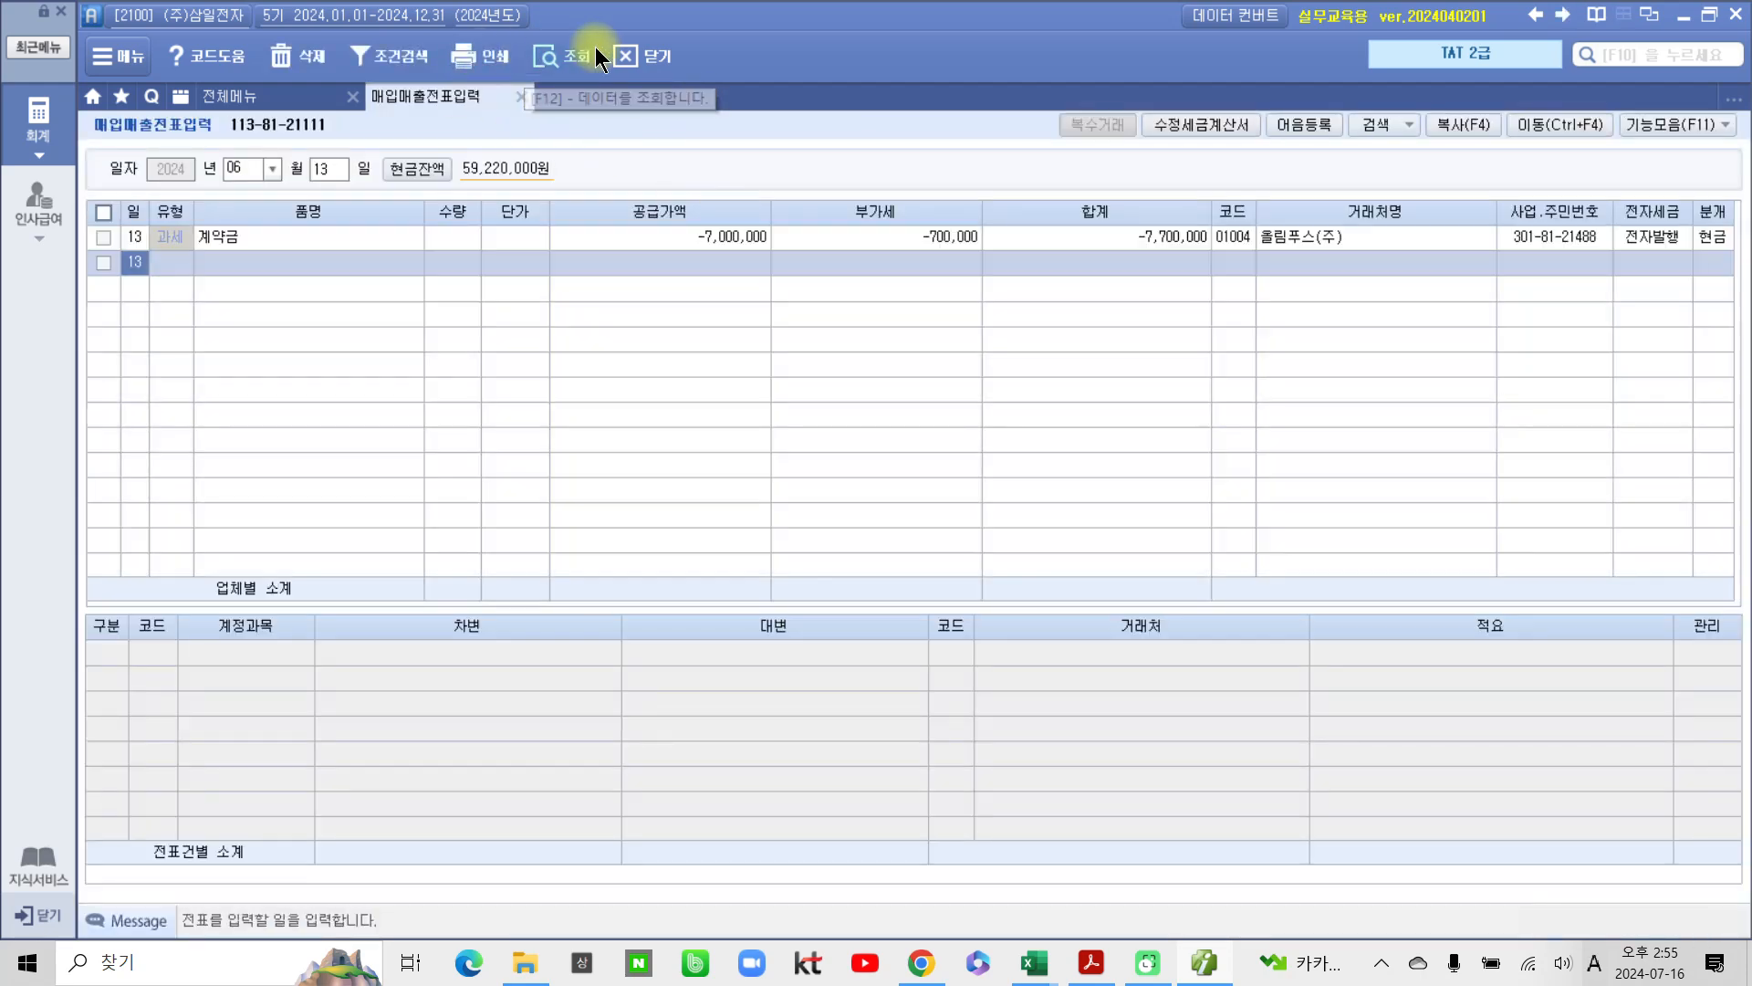
pyautogui.click(1712, 242)
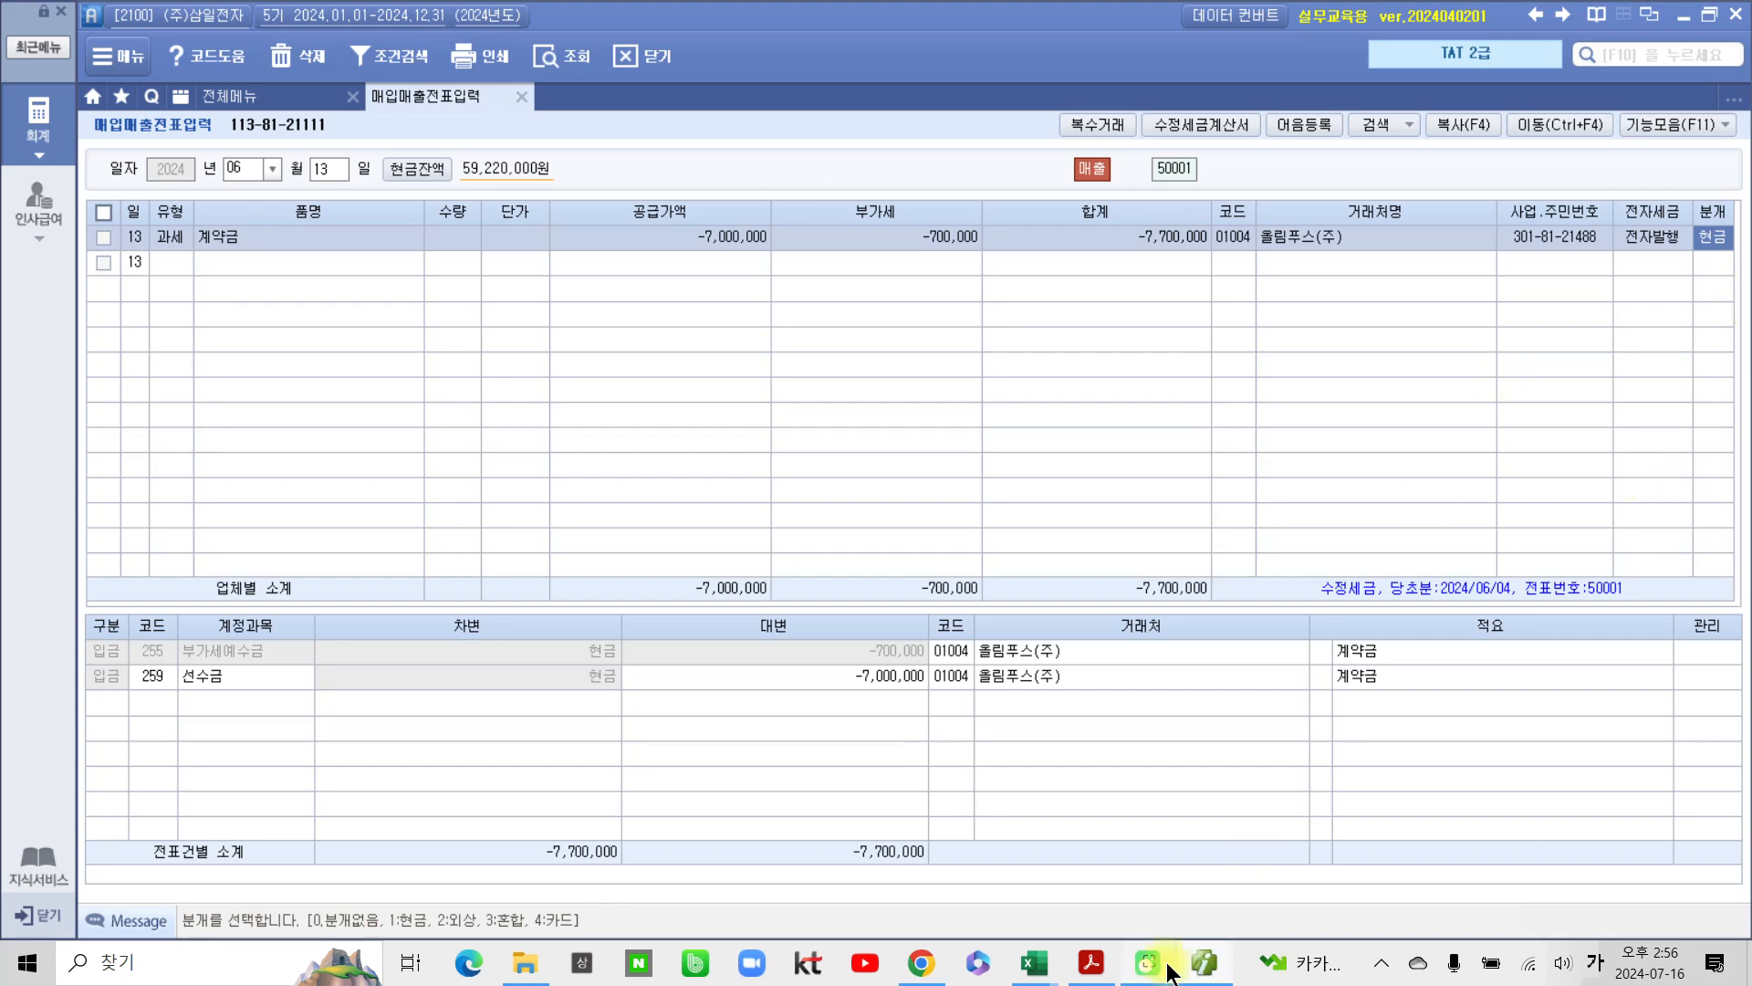
# Step: Switch to the textbook PDF and read the next exercise on 내국신용장 사후개설 for the June 5 invoice
pyautogui.click(1092, 962)
pyautogui.scroll(-15, 599, 757)
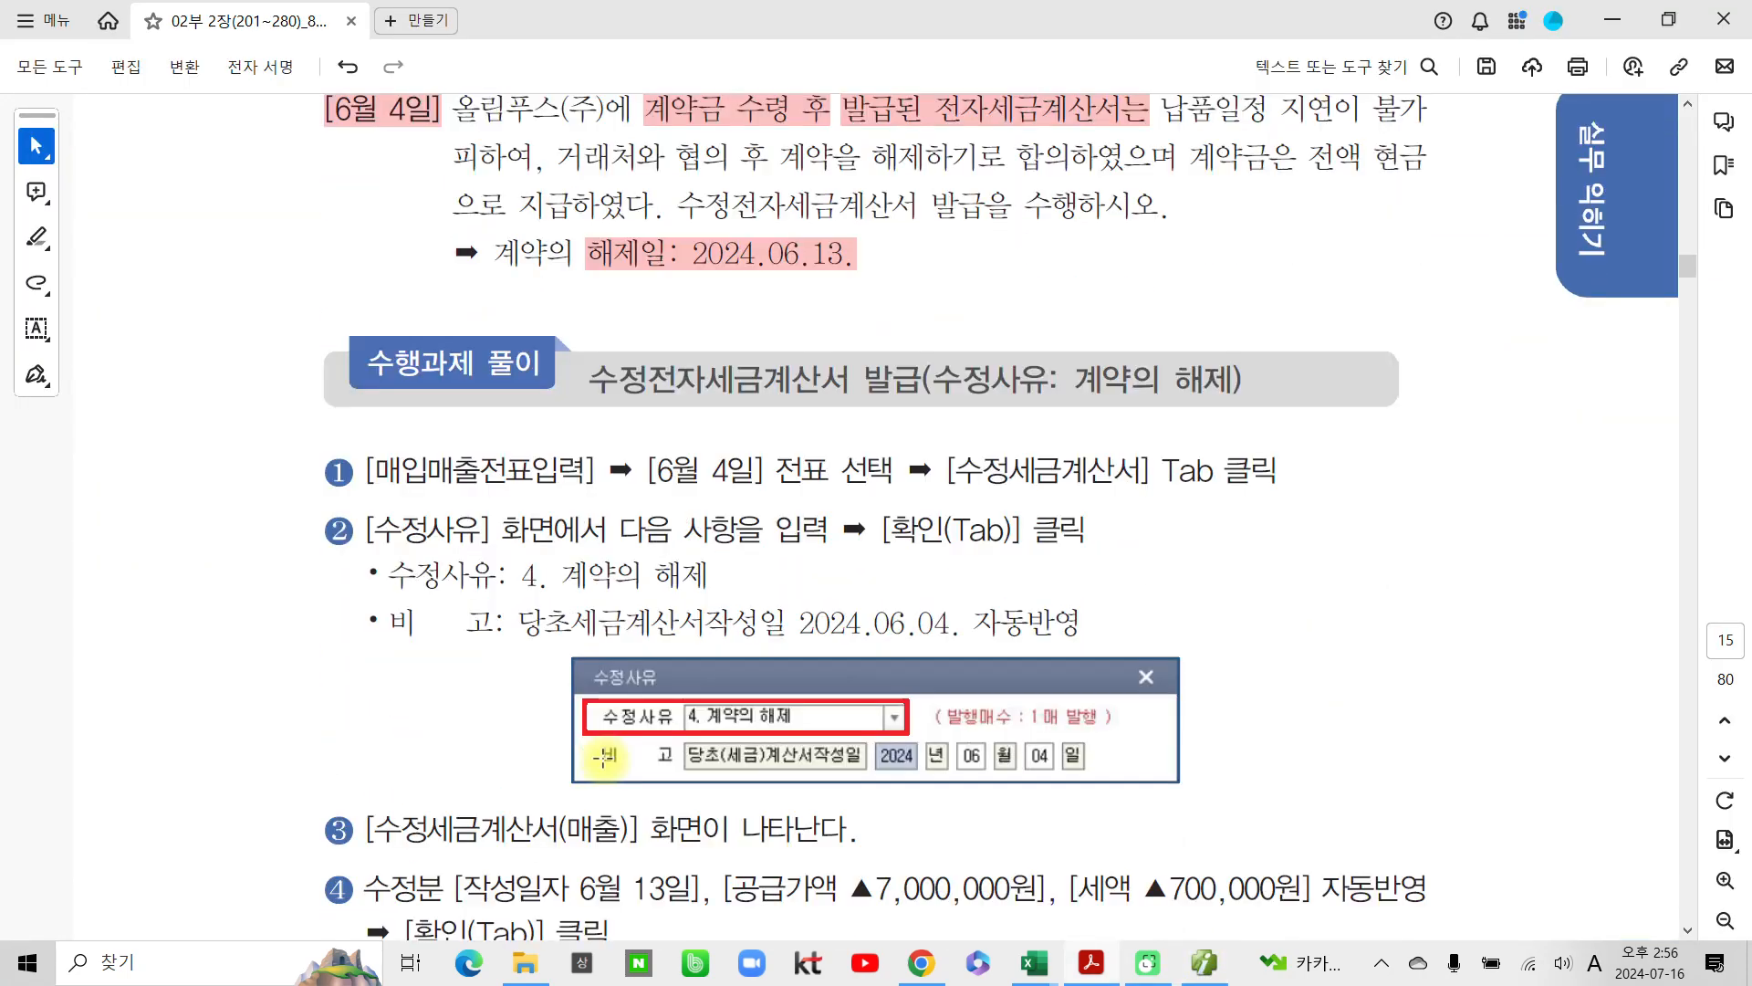
pyautogui.scroll(-15, 621, 783)
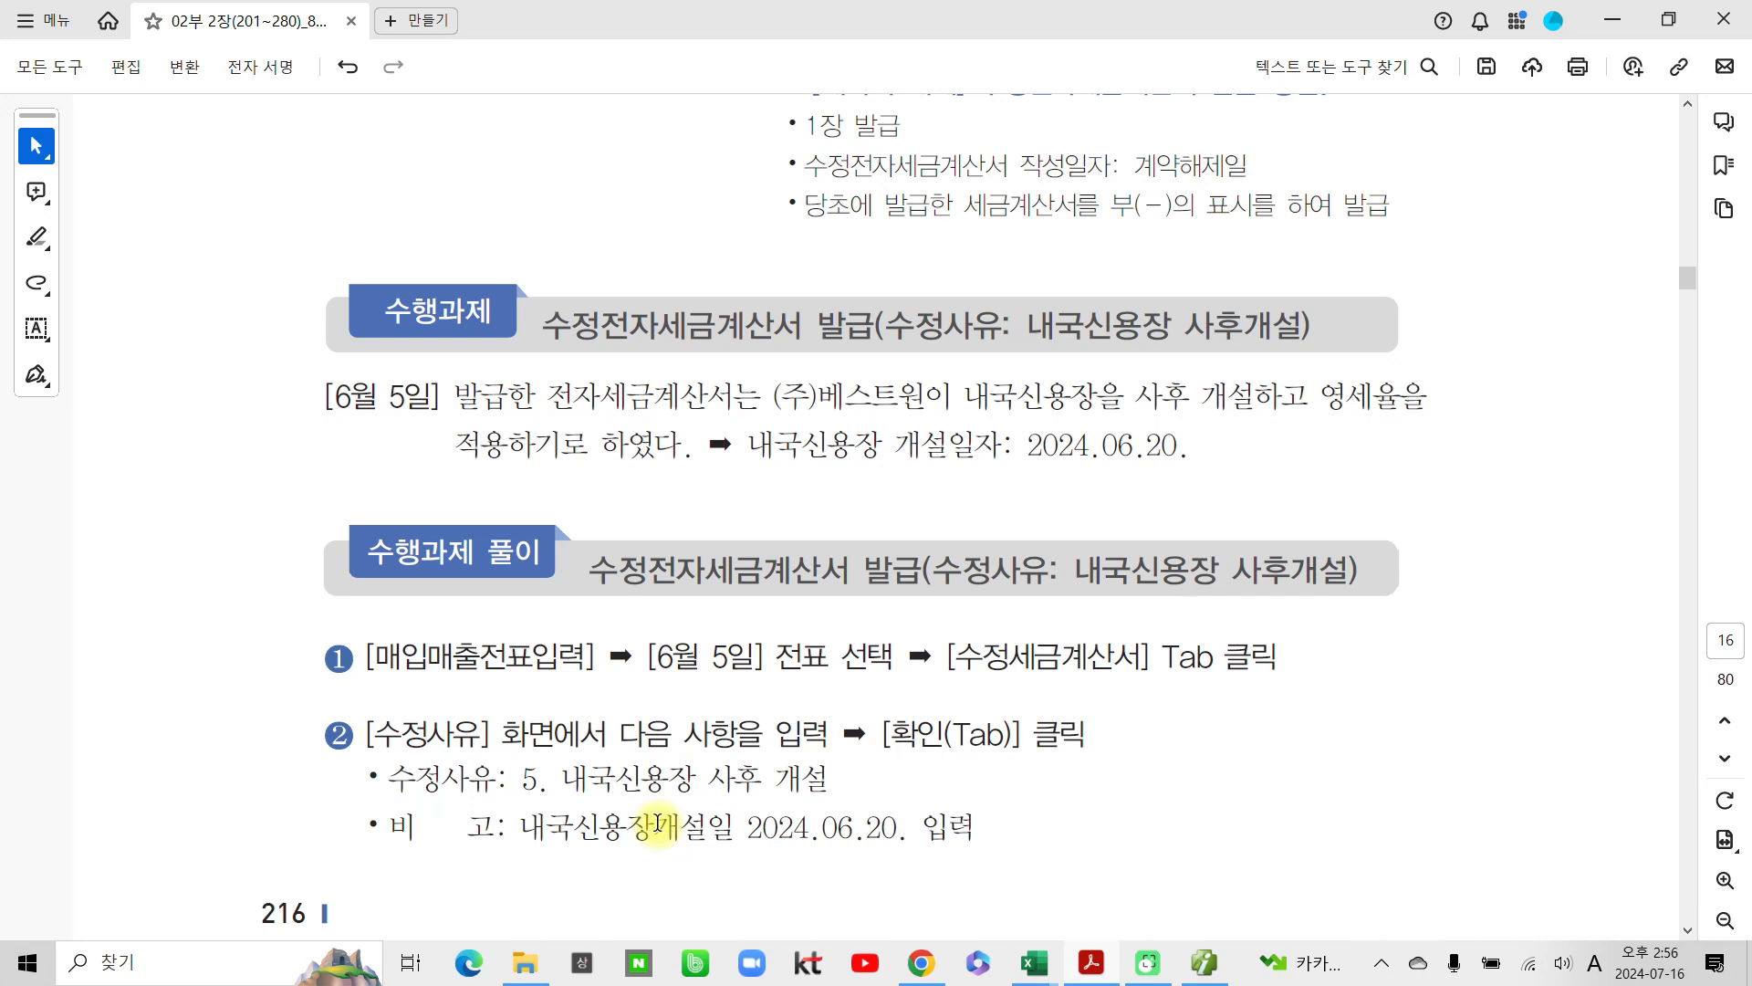
pyautogui.scroll(-3, 657, 822)
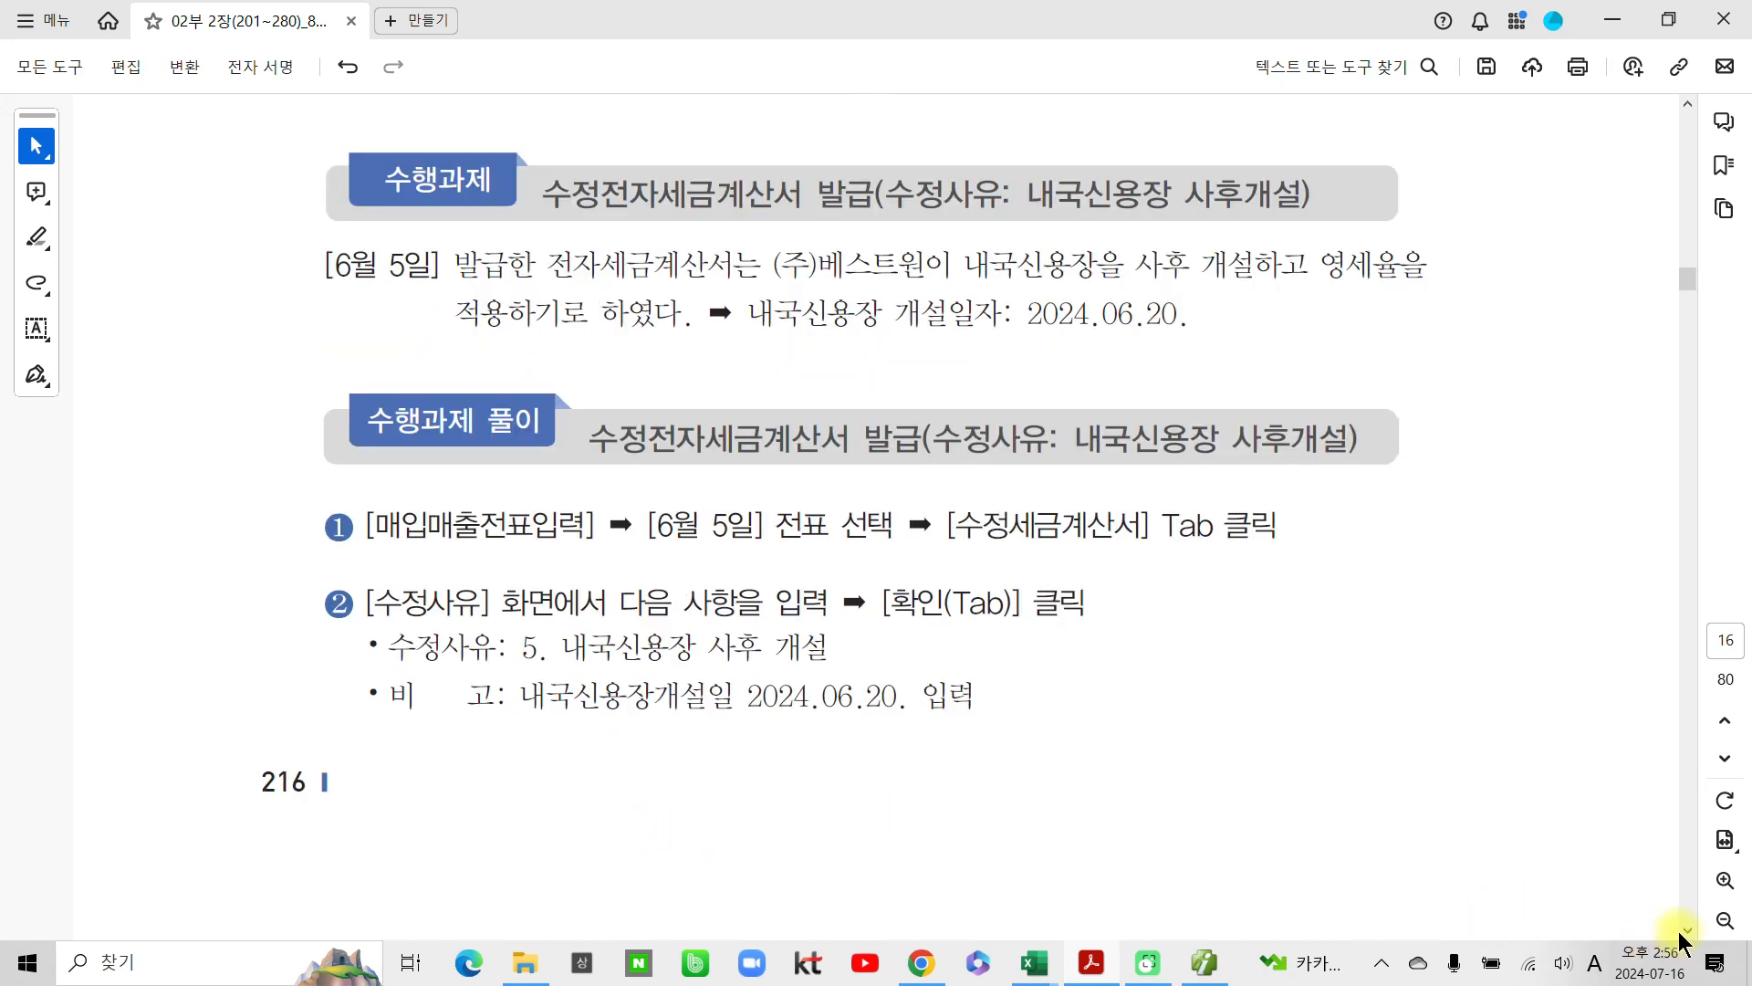